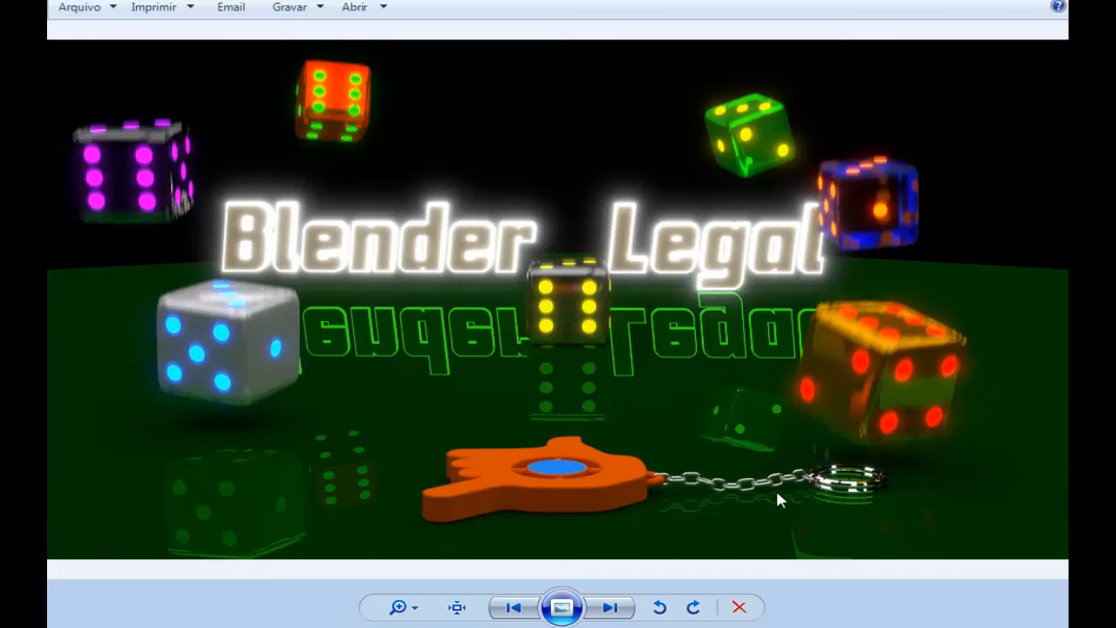
Step: Examine the reference render up close: the glowing dice, the Blender Legal text with its reflection, and the chained keyring
{"action": "scroll", "coordinate": [756, 497], "scroll_direction": "up", "scroll_amount": 5}
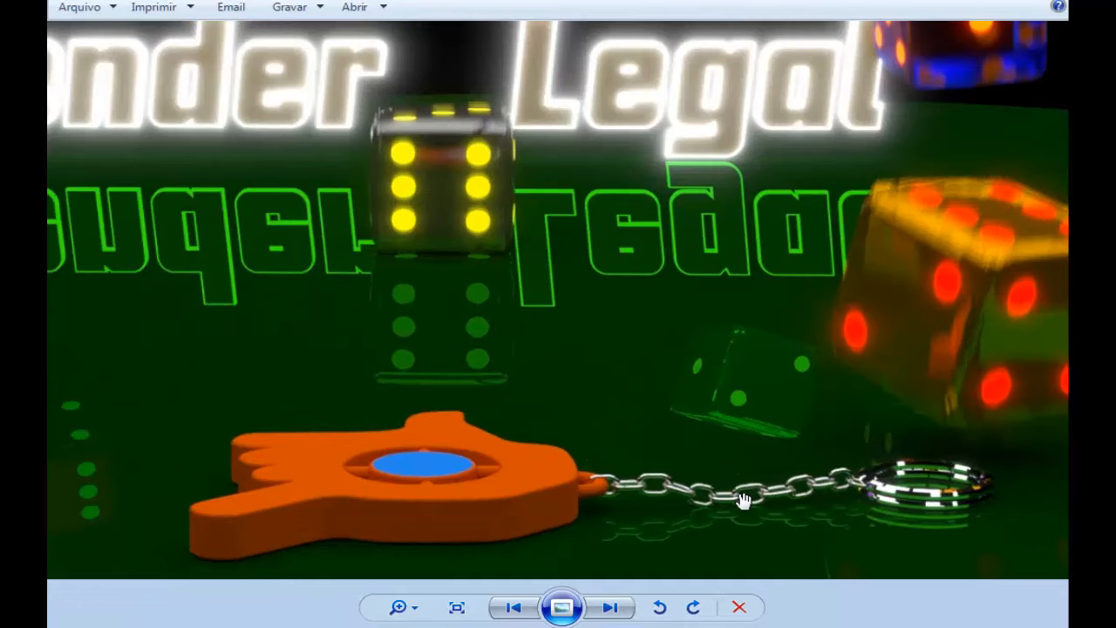
{"action": "scroll", "coordinate": [510, 390], "scroll_direction": "down", "scroll_amount": 5}
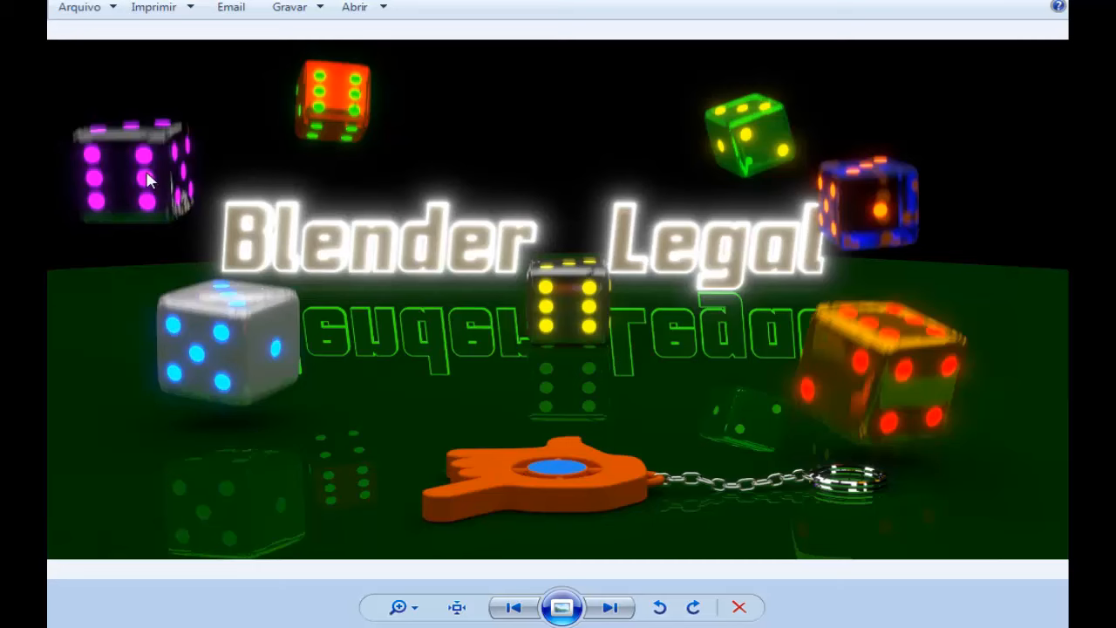
{"action": "scroll", "coordinate": [312, 366], "scroll_direction": "up", "scroll_amount": 1}
{"action": "scroll", "coordinate": [316, 379], "scroll_direction": "up", "scroll_amount": 3}
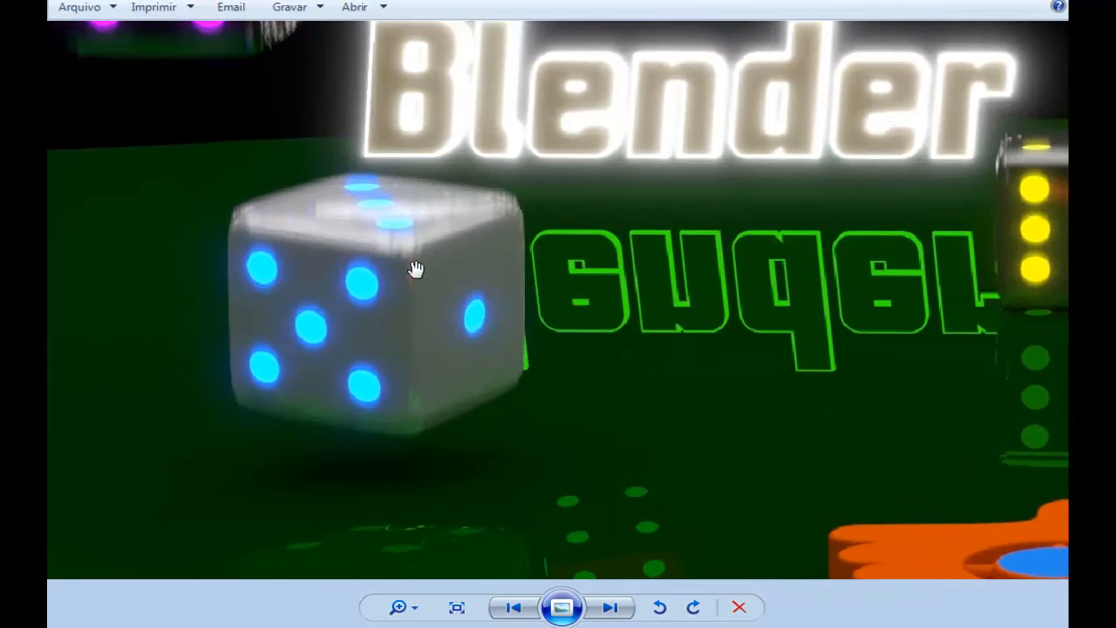
{"action": "scroll", "coordinate": [416, 269], "scroll_direction": "down", "scroll_amount": 2}
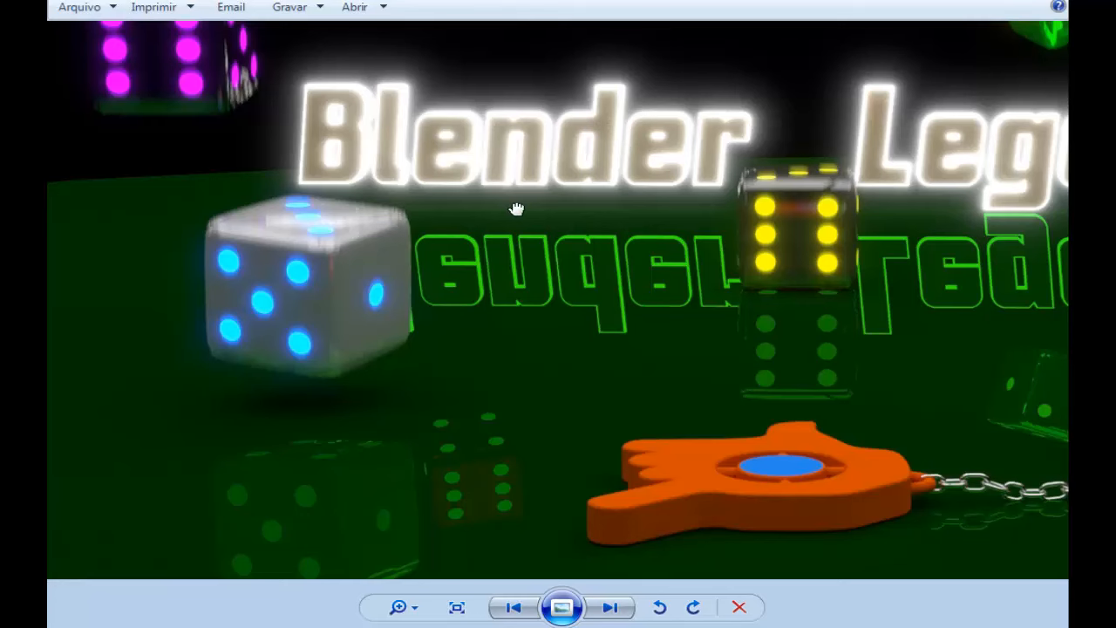
{"action": "left_click_drag", "start_coordinate": [516, 206], "coordinate": [515, 263]}
{"action": "scroll", "coordinate": [514, 263], "scroll_direction": "down", "scroll_amount": 4}
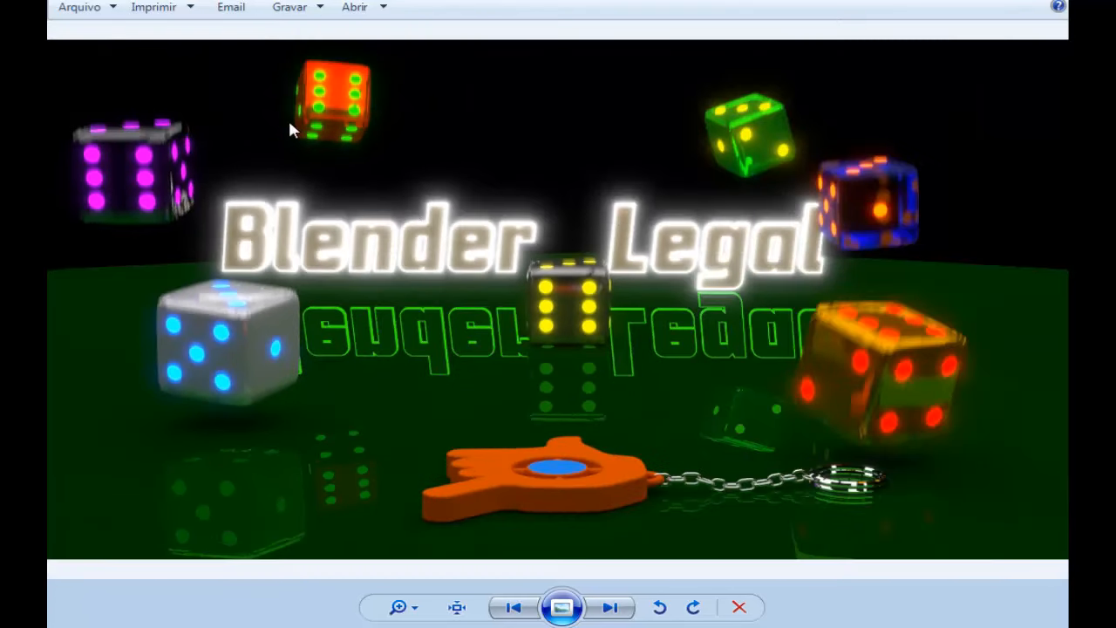
{"action": "scroll", "coordinate": [259, 179], "scroll_direction": "up", "scroll_amount": 2}
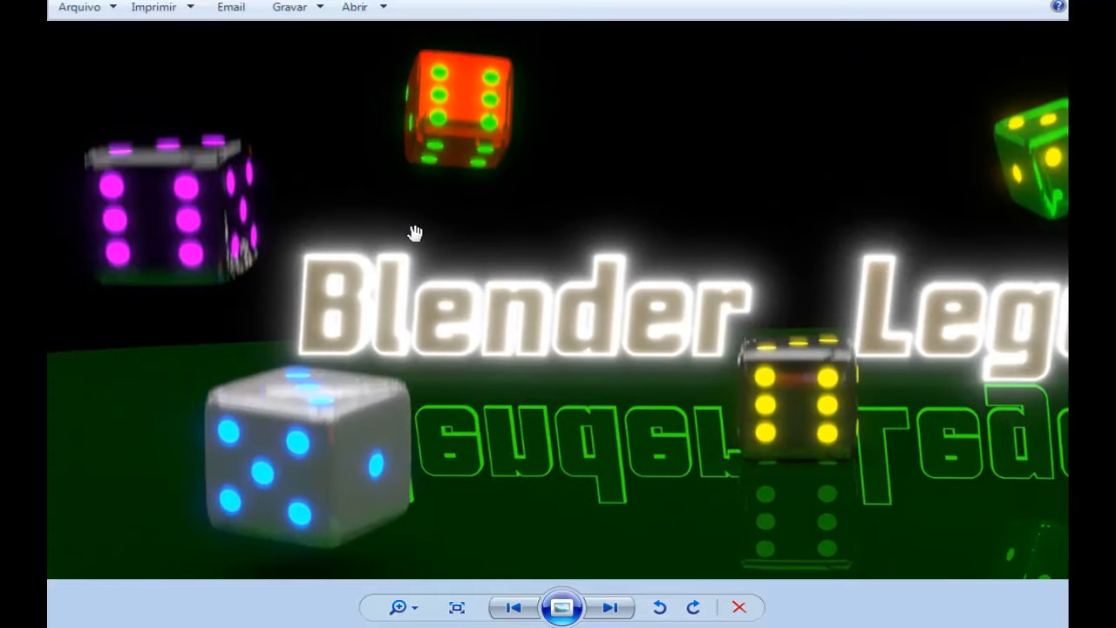
{"action": "scroll", "coordinate": [388, 223], "scroll_direction": "down", "scroll_amount": 2}
{"action": "scroll", "coordinate": [723, 268], "scroll_direction": "up", "scroll_amount": 2}
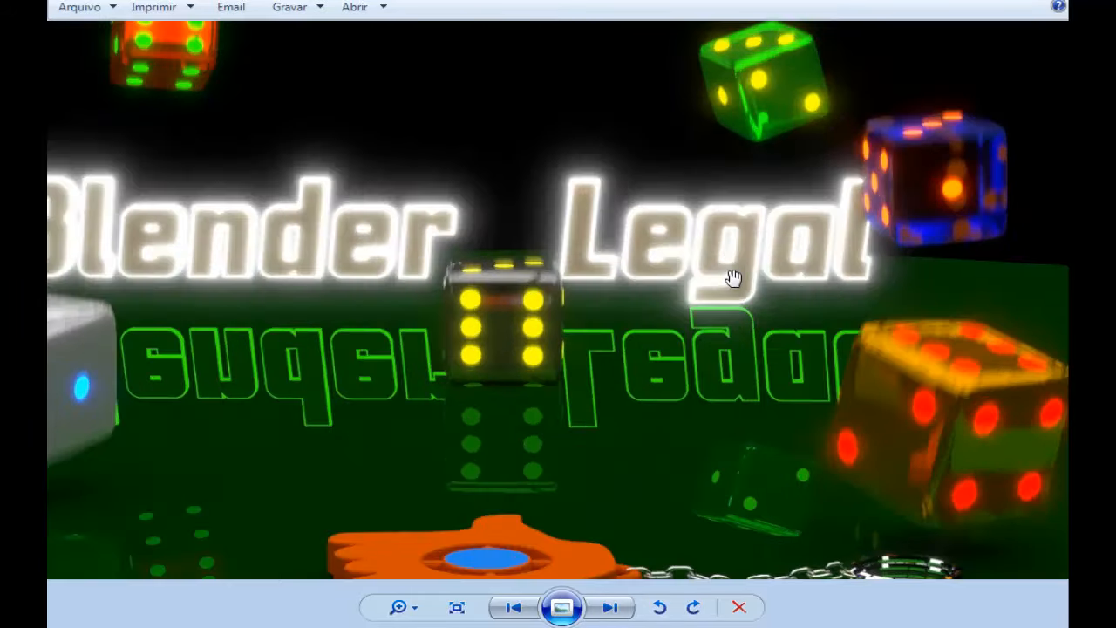
{"action": "left_click_drag", "start_coordinate": [534, 210], "coordinate": [1063, 311]}
{"action": "scroll", "coordinate": [533, 352], "scroll_direction": "down", "scroll_amount": 2}
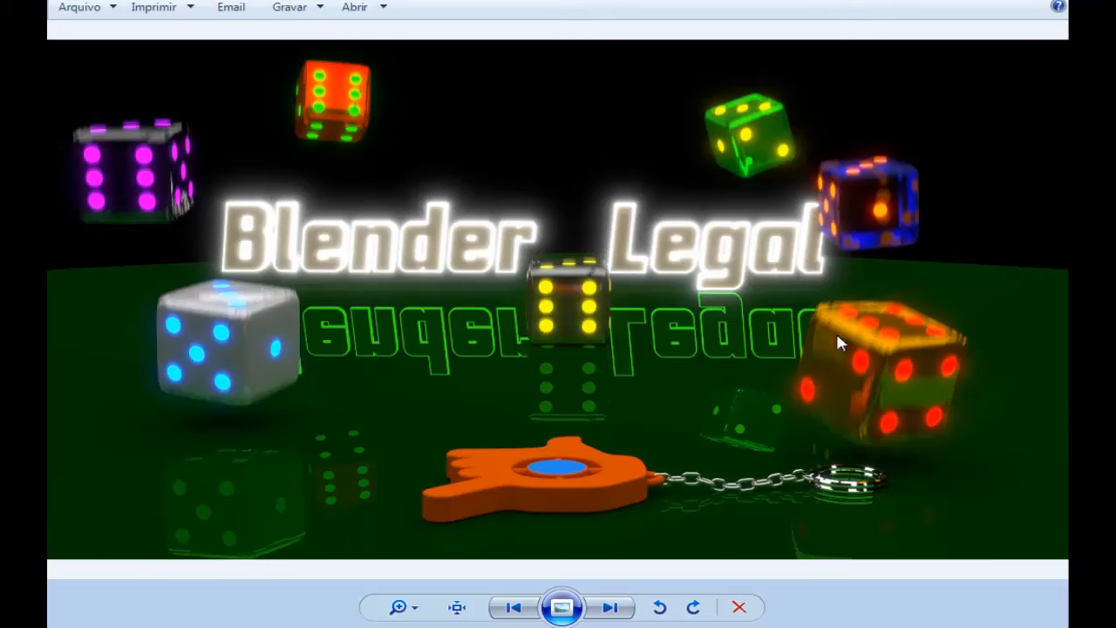
{"action": "scroll", "coordinate": [248, 332], "scroll_direction": "up", "scroll_amount": 2}
{"action": "left_click_drag", "start_coordinate": [258, 357], "coordinate": [476, 166]}
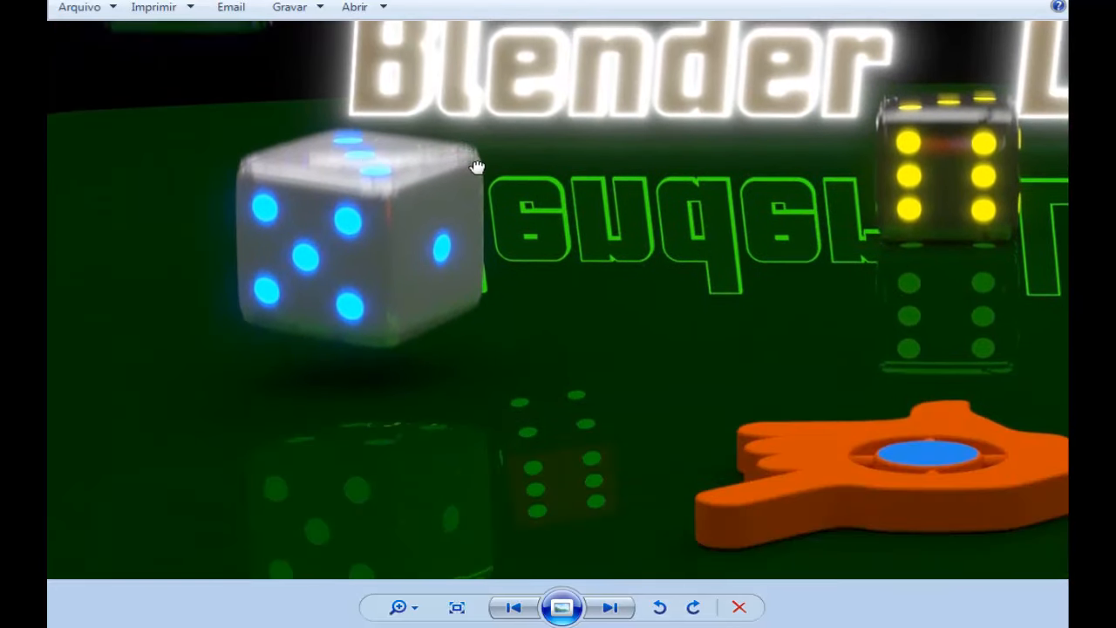
{"action": "scroll", "coordinate": [370, 288], "scroll_direction": "down", "scroll_amount": 3}
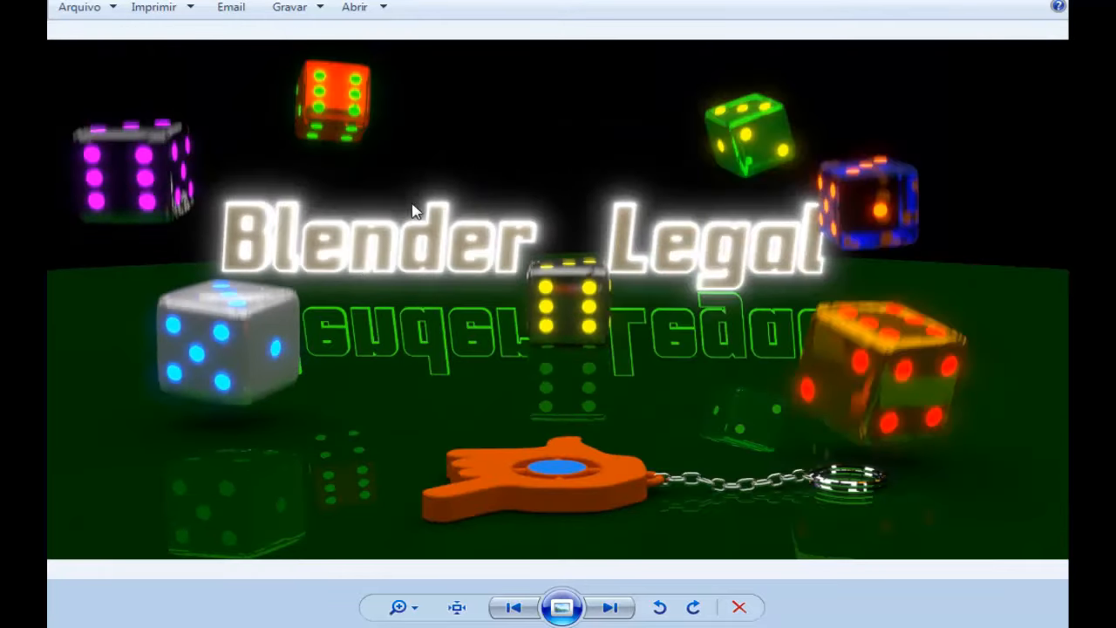
{"action": "scroll", "coordinate": [880, 362], "scroll_direction": "up", "scroll_amount": 2}
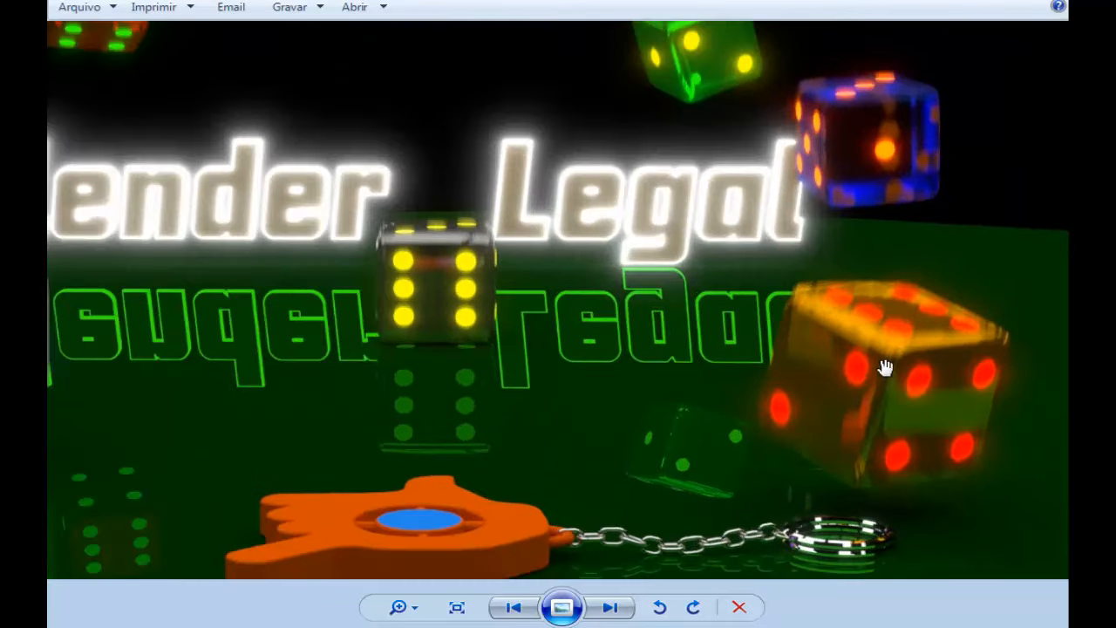
{"action": "left_click_drag", "start_coordinate": [884, 369], "coordinate": [780, 274]}
{"action": "scroll", "coordinate": [597, 266], "scroll_direction": "down", "scroll_amount": 2}
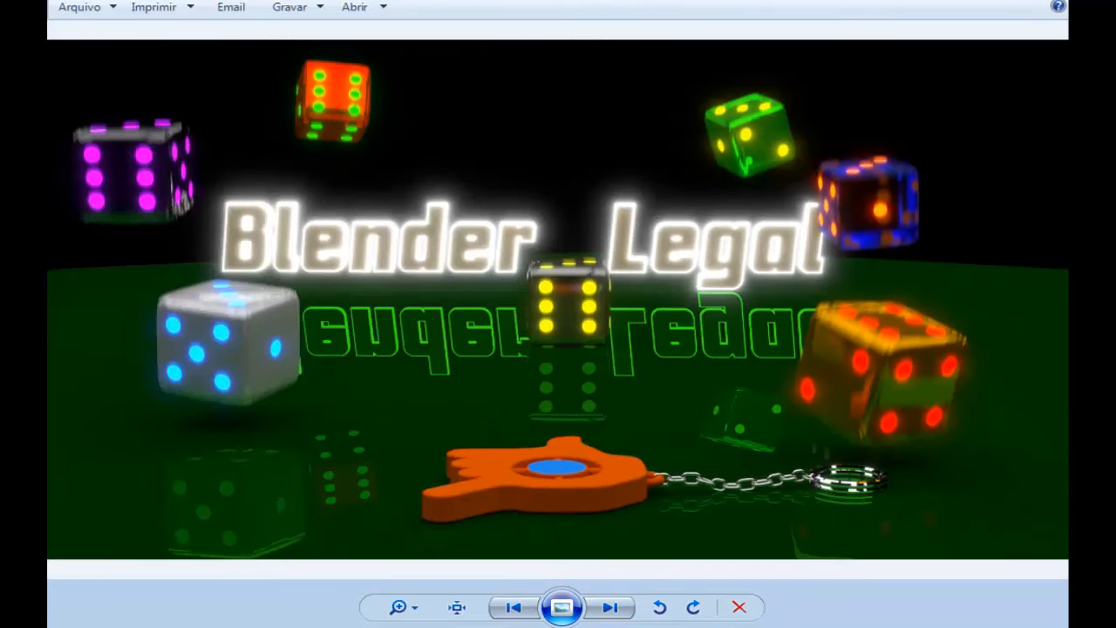
Step: Close the reference image to return to Blender and widen the Properties editor so its render settings are fully readable
{"action": "left_click", "coordinate": [738, 606]}
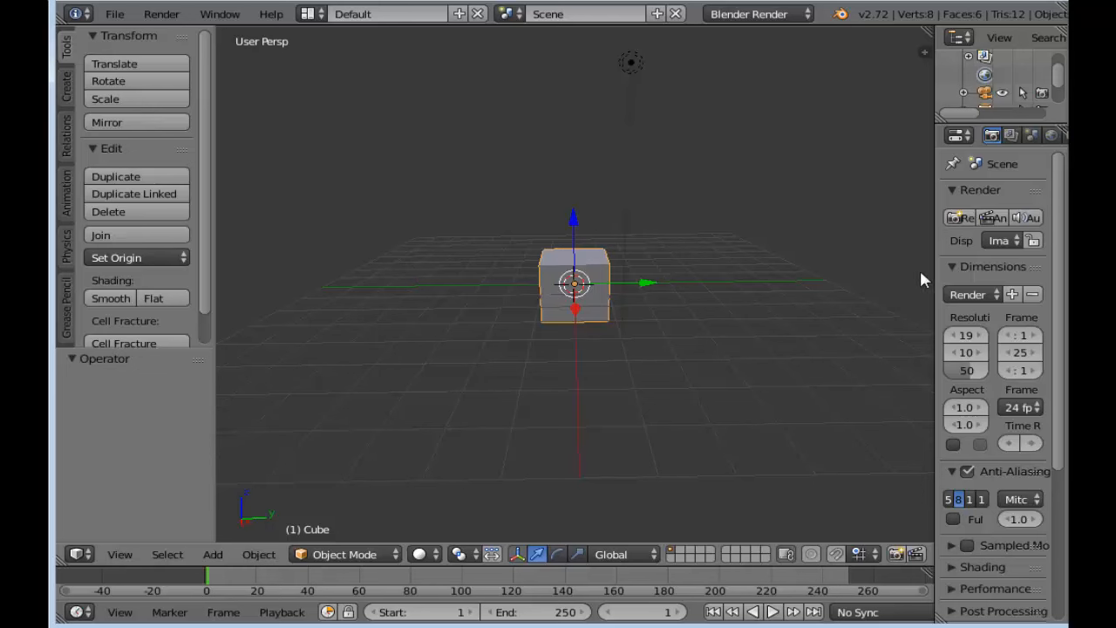
{"action": "left_click_drag", "start_coordinate": [944, 265], "coordinate": [780, 290]}
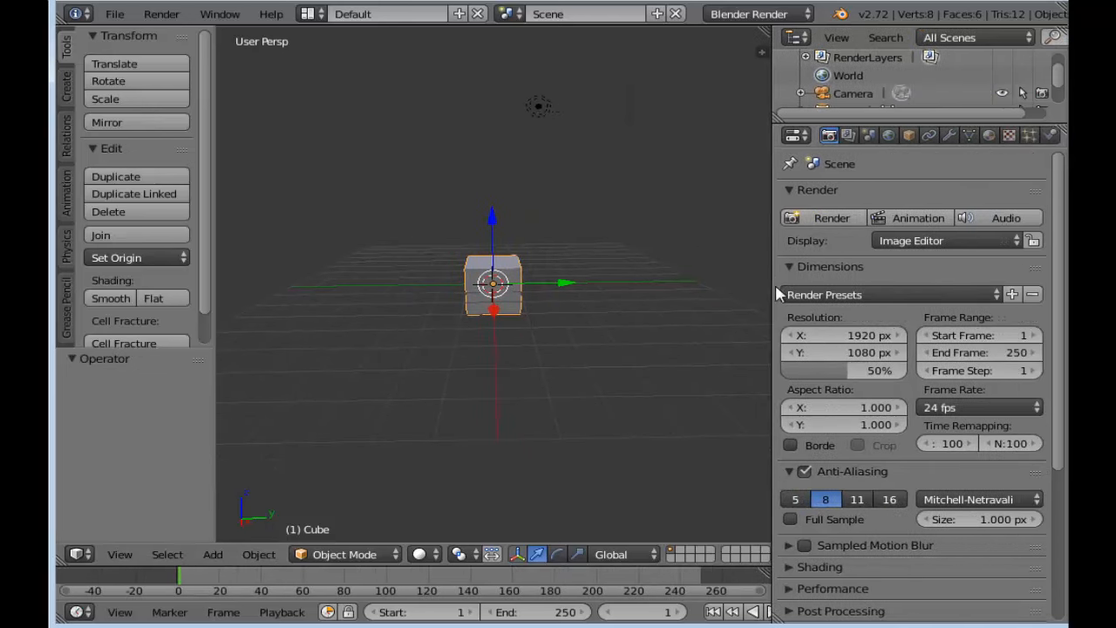
Step: Apply the HDV 1080p preset to the render dimensions
{"action": "left_click", "coordinate": [840, 297]}
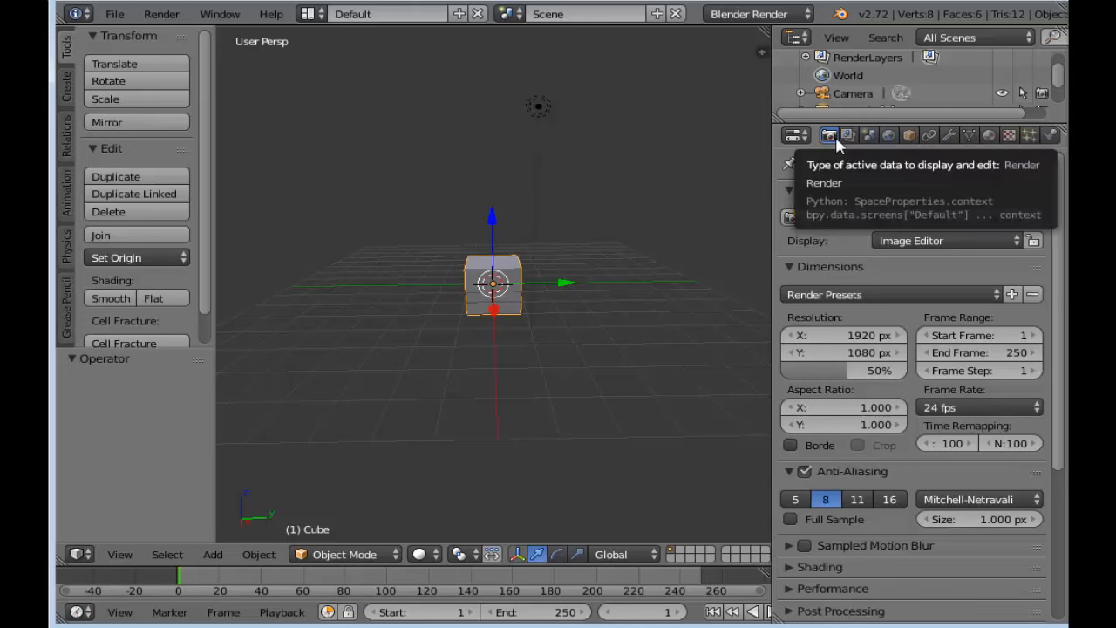
{"action": "left_click", "coordinate": [834, 297]}
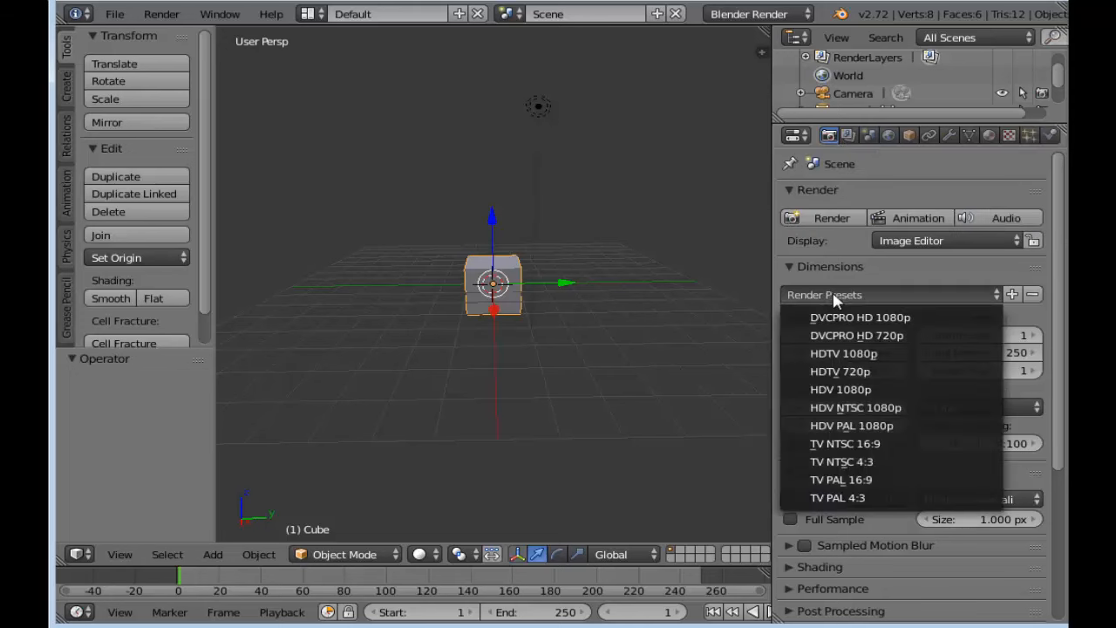
{"action": "left_click", "coordinate": [884, 390]}
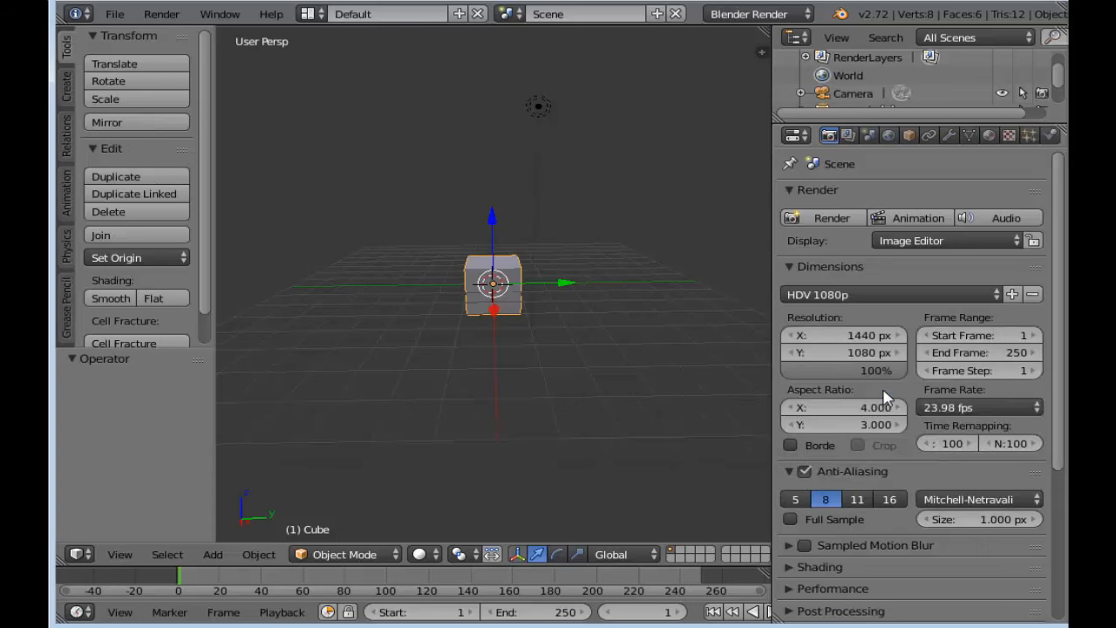
Step: Set the render dimensions to the HDTV 1080p preset
{"action": "left_click", "coordinate": [859, 296]}
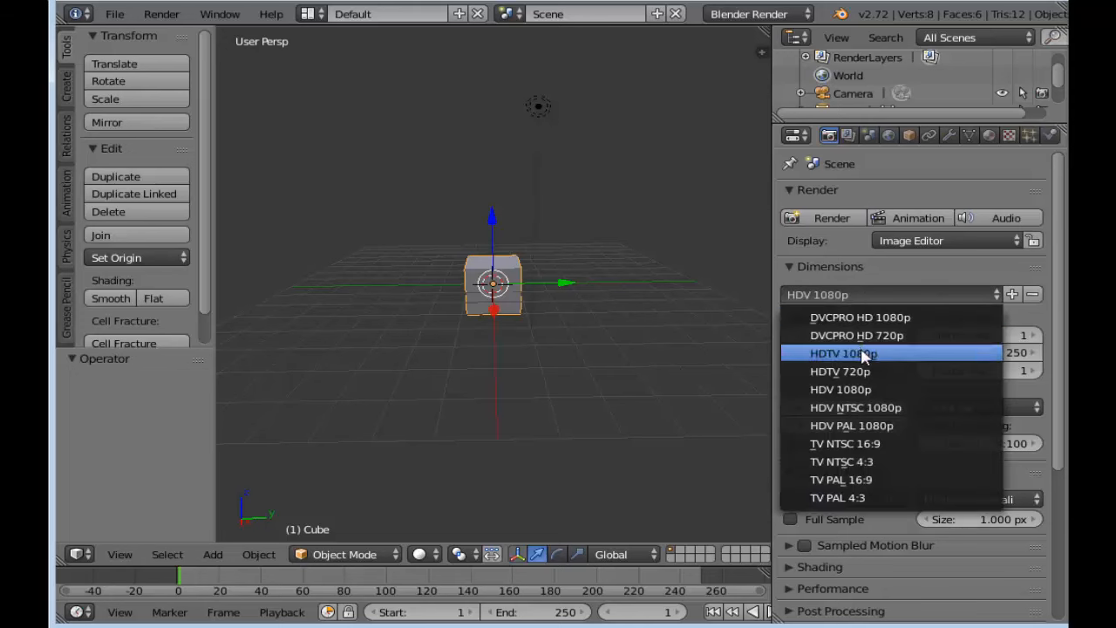
{"action": "left_click", "coordinate": [892, 354]}
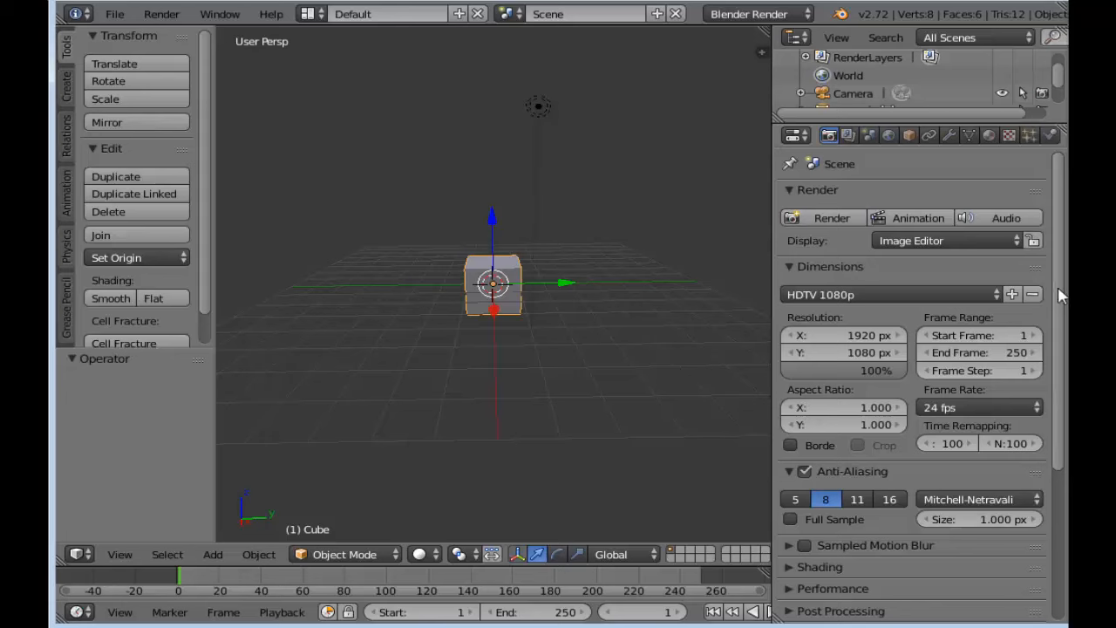
Step: Set the render output format to JPEG with quality at 100%
{"action": "left_click_drag", "start_coordinate": [1058, 293], "coordinate": [1065, 493]}
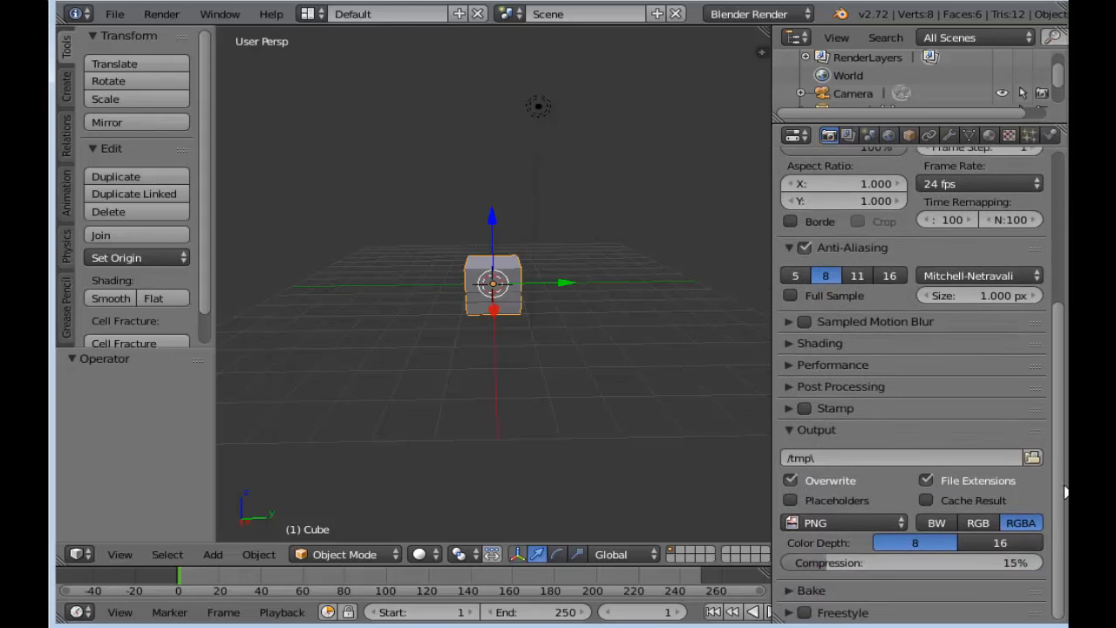
{"action": "left_click", "coordinate": [853, 521]}
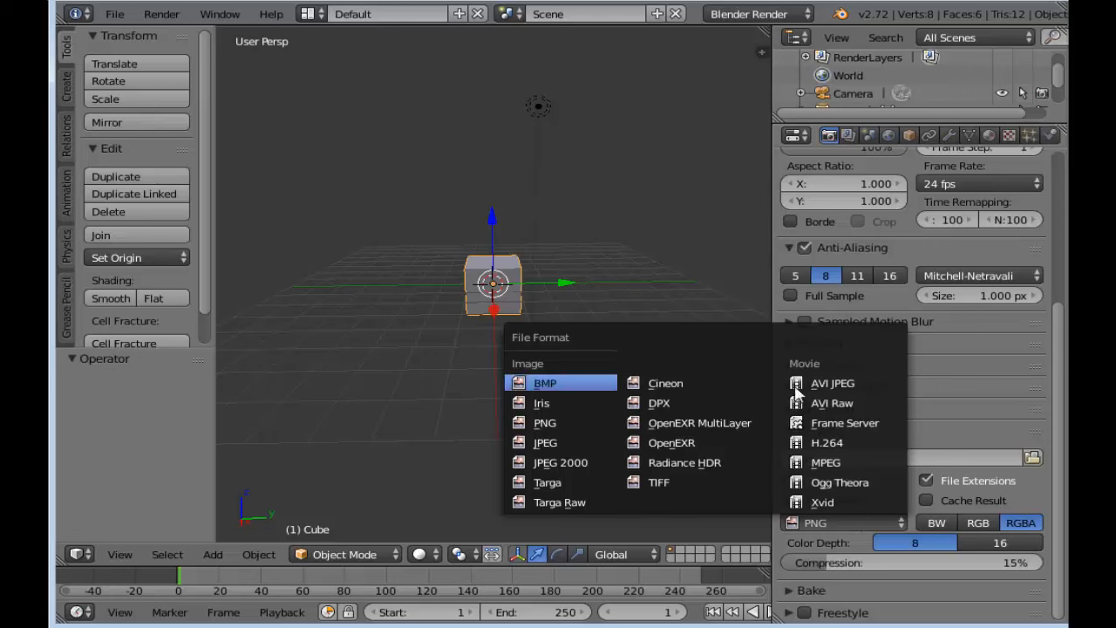
{"action": "left_click", "coordinate": [582, 447]}
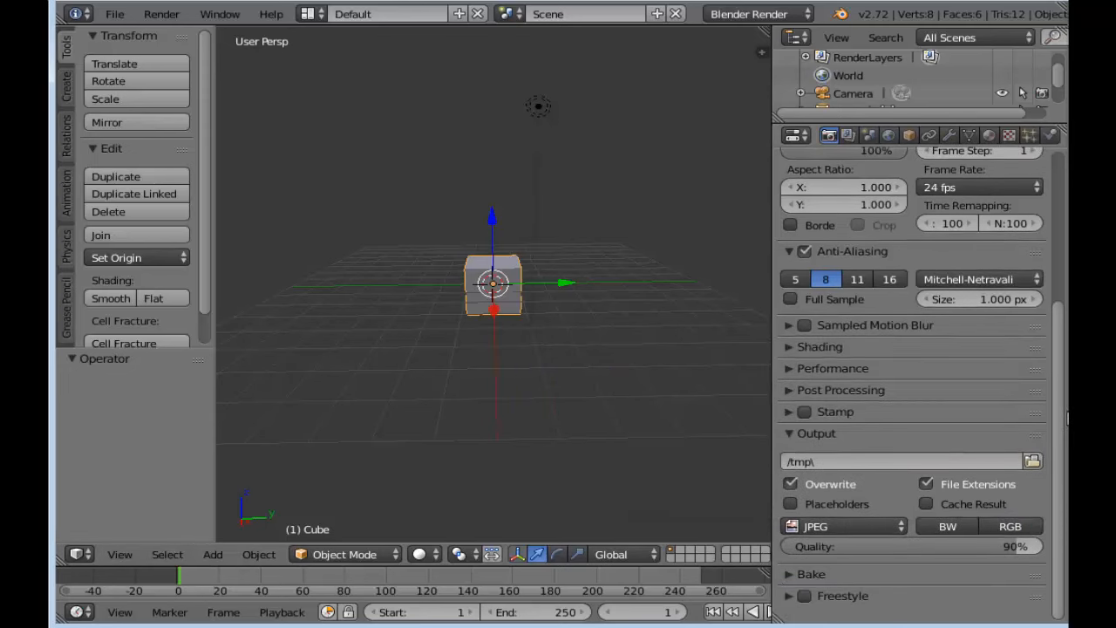
{"action": "left_click_drag", "start_coordinate": [983, 549], "coordinate": [1046, 553]}
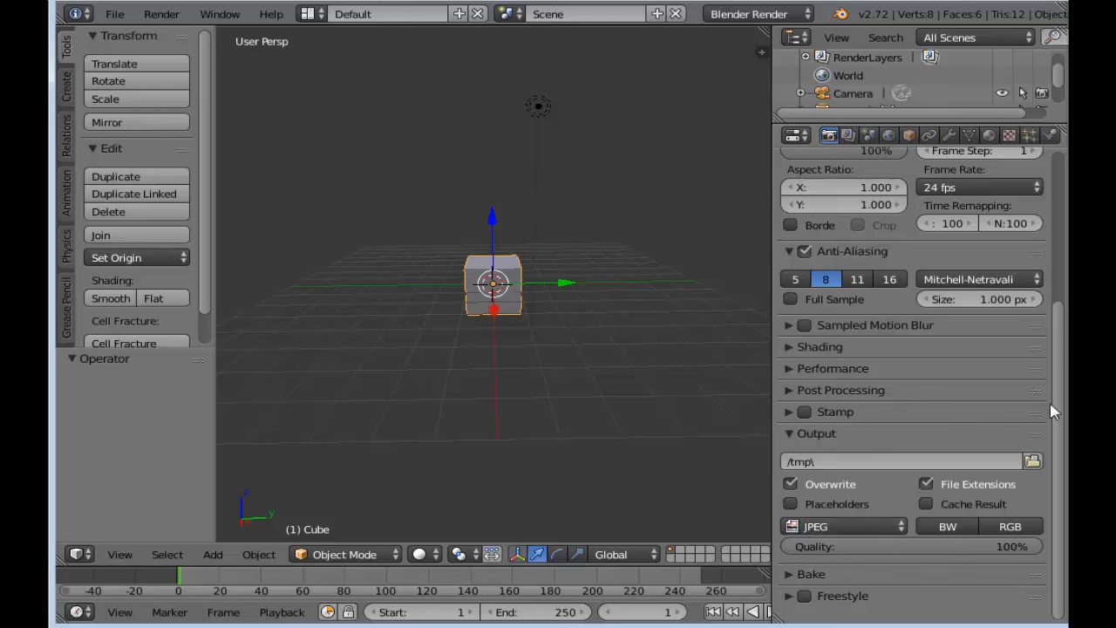
{"action": "mouse_move", "coordinate": [1060, 399]}
{"action": "left_mouse_down"}
{"action": "mouse_move", "coordinate": [1061, 365]}
{"action": "mouse_move", "coordinate": [1062, 387]}
{"action": "left_mouse_up"}
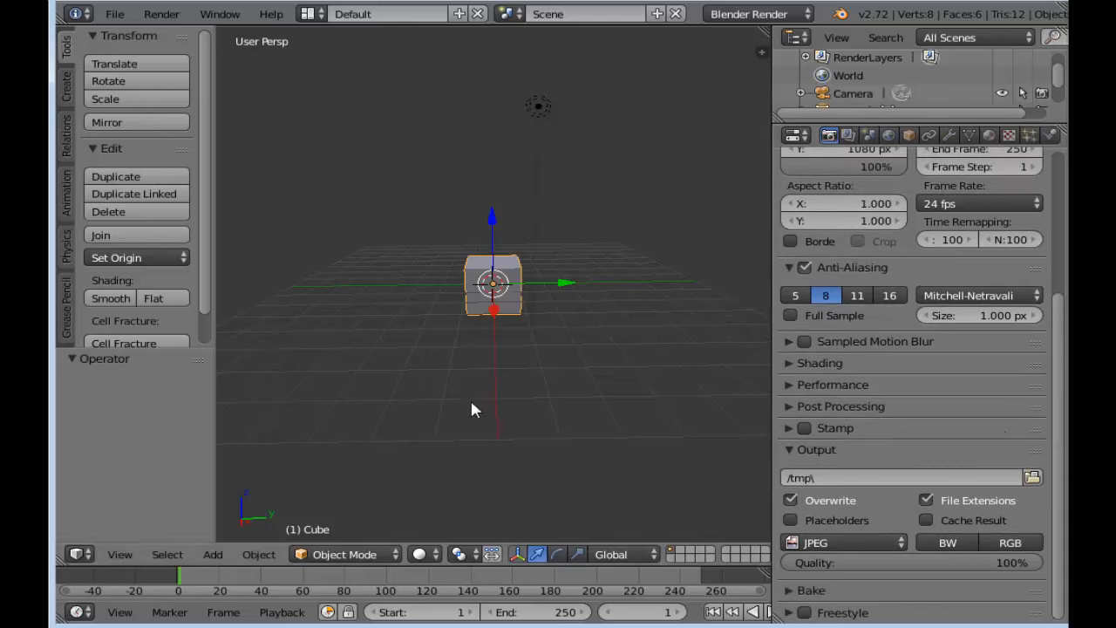
Step: Switch the default cube to Edit Mode with its whole mesh selected
{"action": "scroll", "coordinate": [522, 381], "scroll_direction": "up", "scroll_amount": 4}
{"action": "mouse_move", "coordinate": [521, 384]}
{"action": "middle_mouse_down"}
{"action": "mouse_move", "coordinate": [510, 309]}
{"action": "mouse_move", "coordinate": [532, 406]}
{"action": "mouse_move", "coordinate": [493, 384]}
{"action": "mouse_move", "coordinate": [513, 381]}
{"action": "middle_mouse_up"}
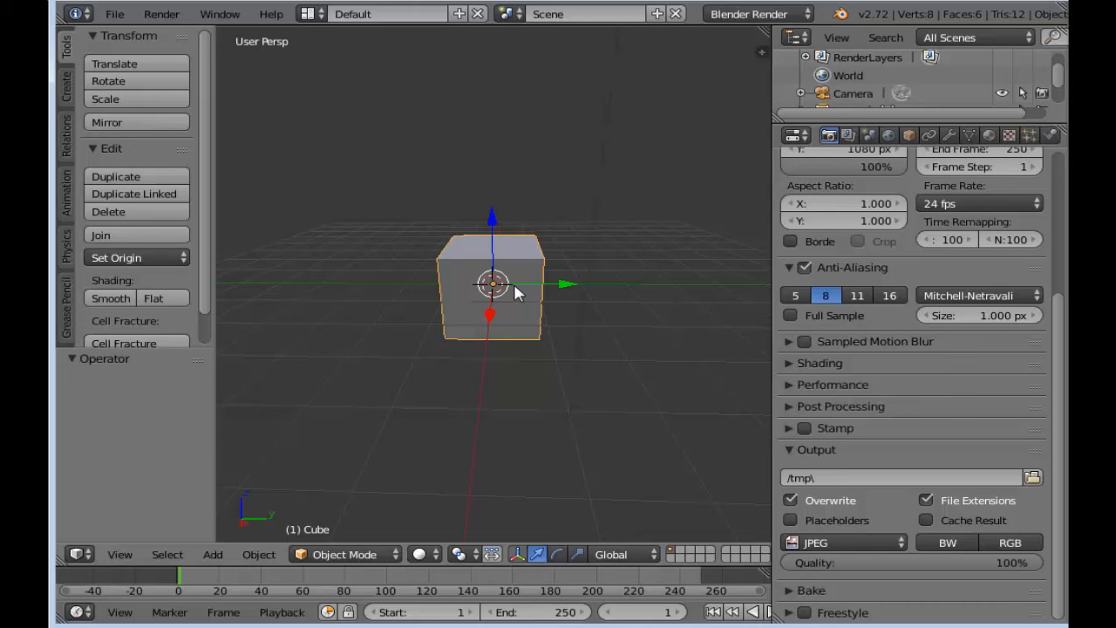
{"action": "key", "text": "Tab"}
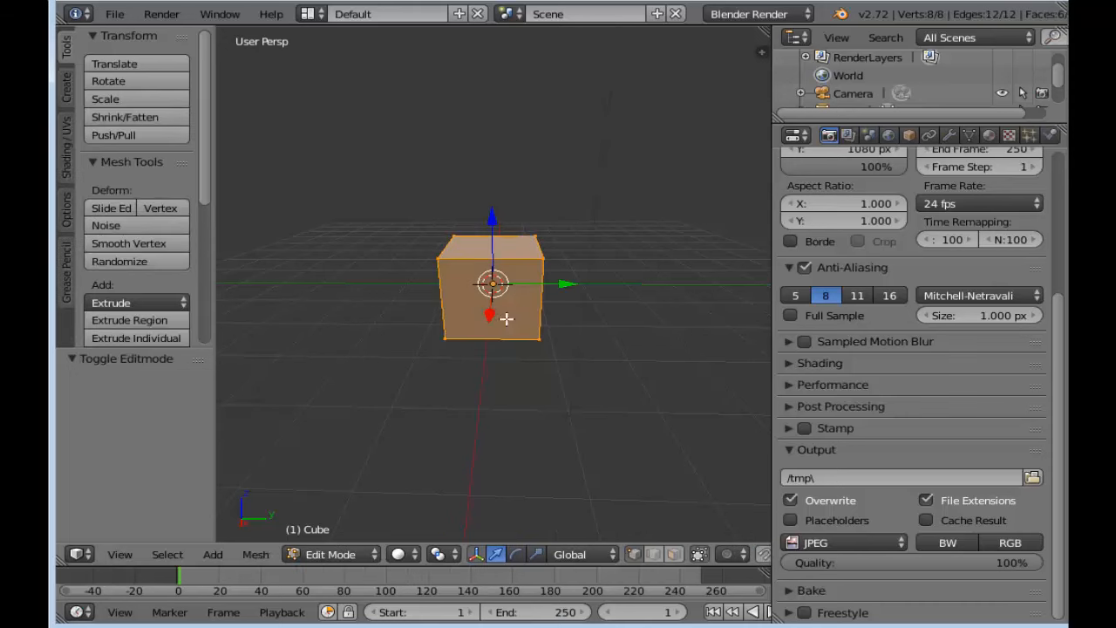
{"action": "left_click", "coordinate": [349, 564]}
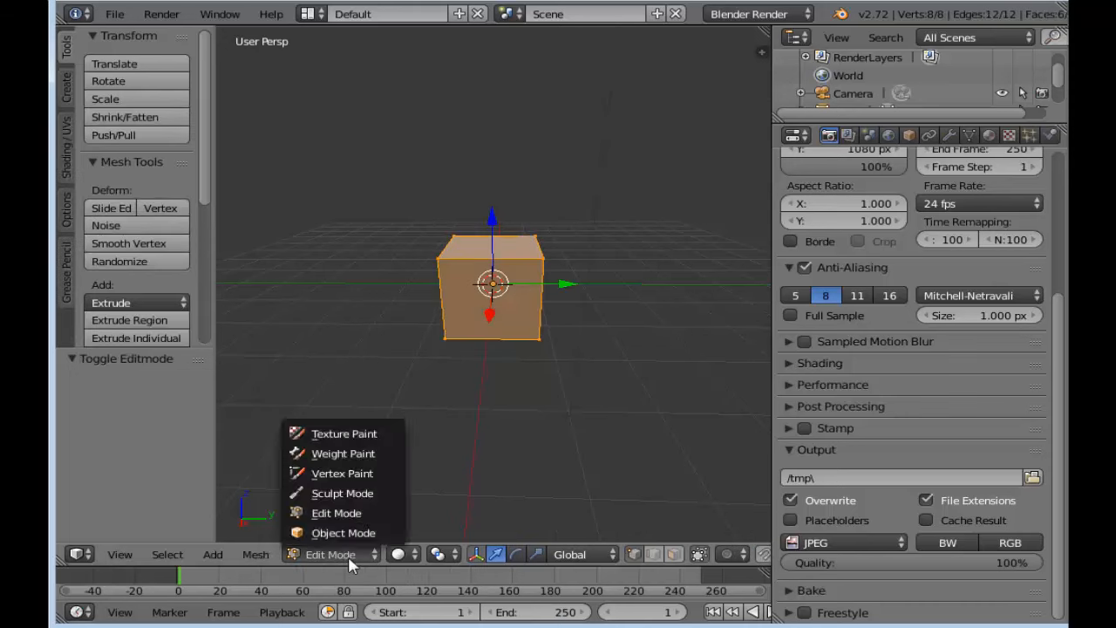
{"action": "left_click", "coordinate": [363, 514]}
{"action": "scroll", "coordinate": [448, 406], "scroll_direction": "up", "scroll_amount": 5}
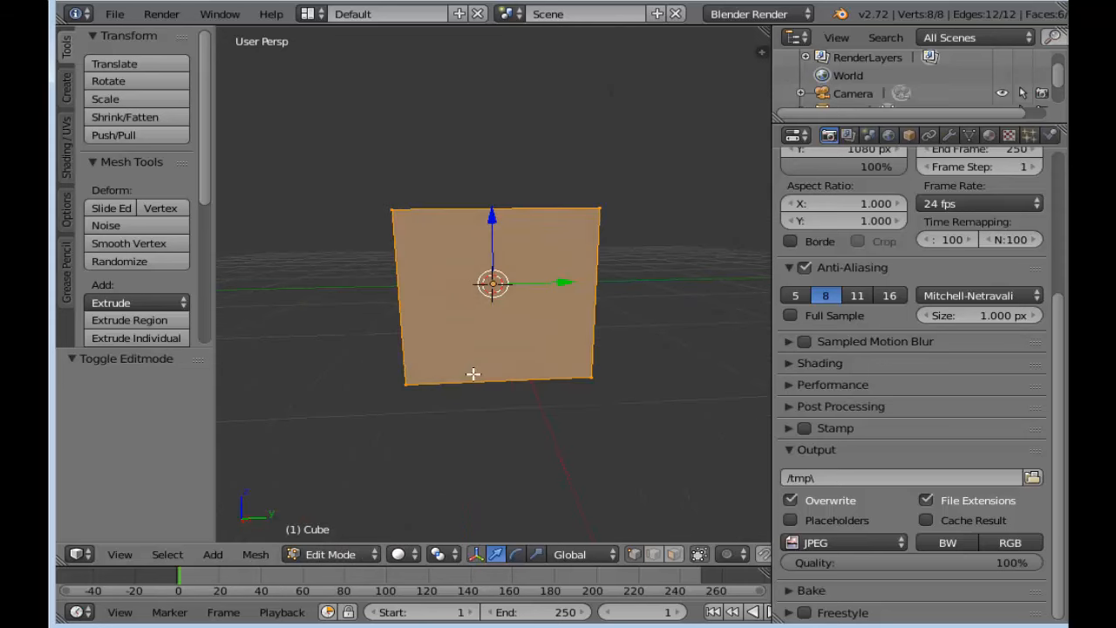
{"action": "key", "text": "w"}
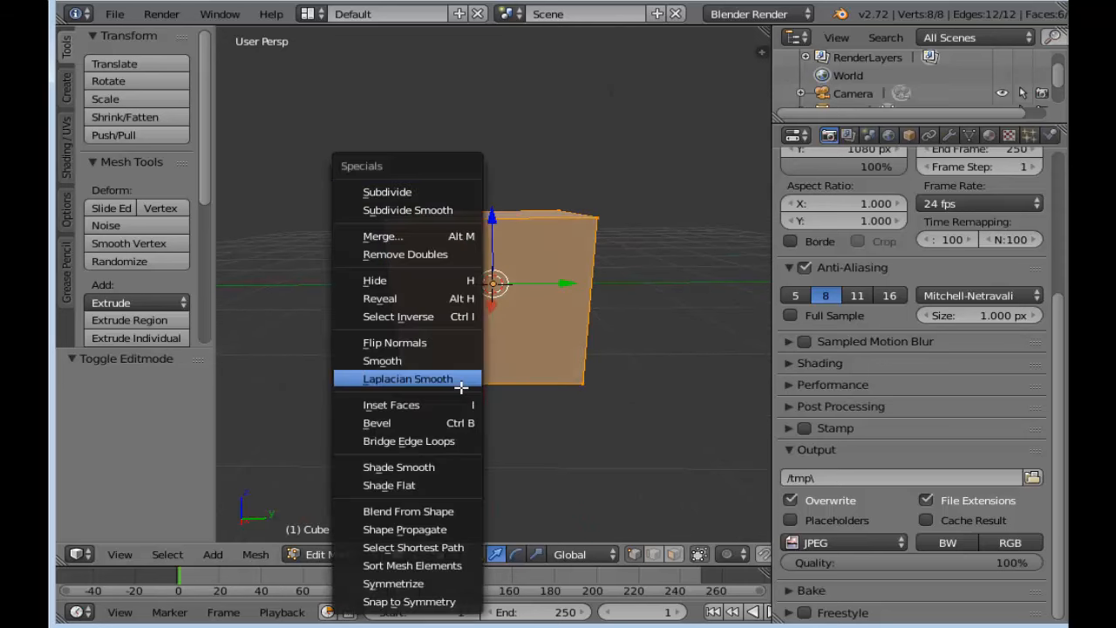
Step: Start the Screencast Keys display in the 3D viewport
{"action": "key", "text": "n"}
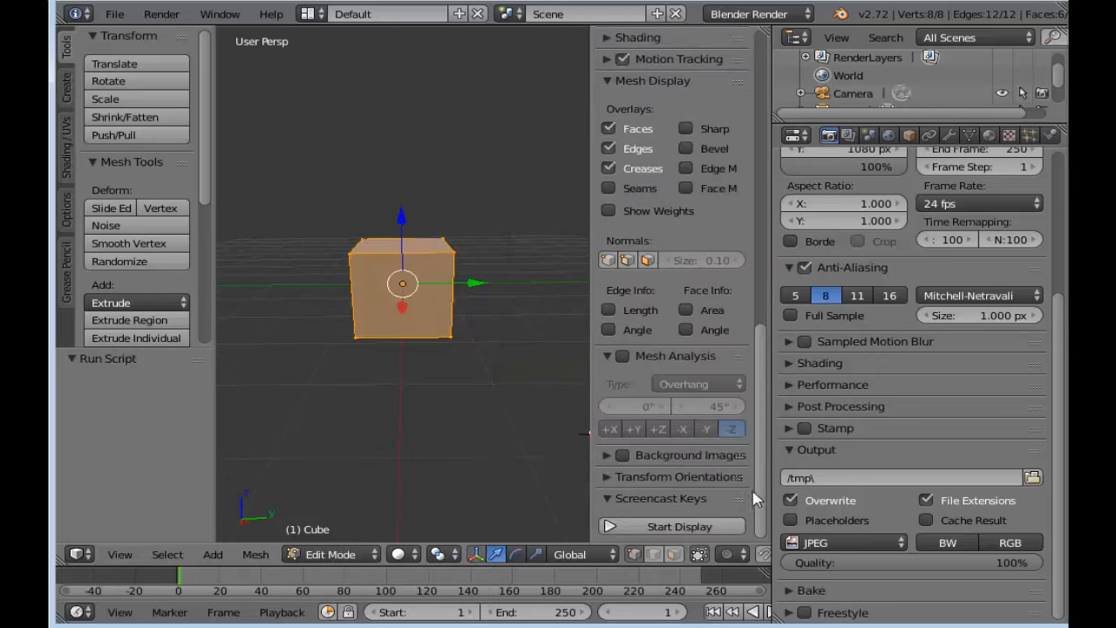
{"action": "left_click", "coordinate": [680, 526]}
{"action": "key", "text": "n"}
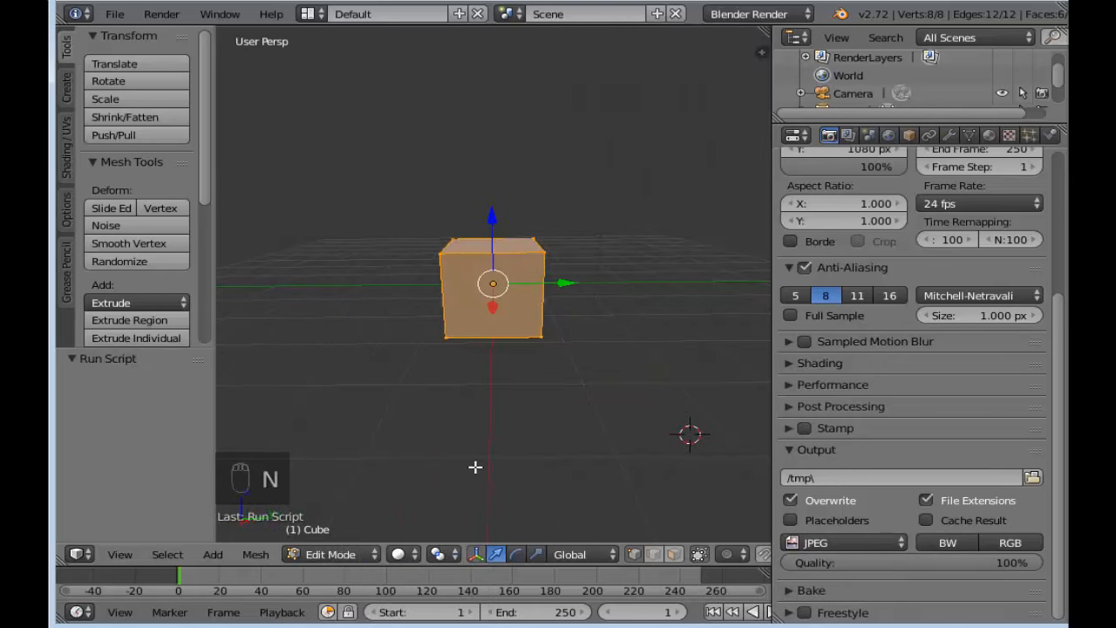
Step: Subdivide the whole cube mesh with one cut
{"action": "mouse_move", "coordinate": [376, 471]}
{"action": "middle_mouse_down"}
{"action": "mouse_move", "coordinate": [348, 451]}
{"action": "mouse_move", "coordinate": [369, 478]}
{"action": "middle_mouse_up"}
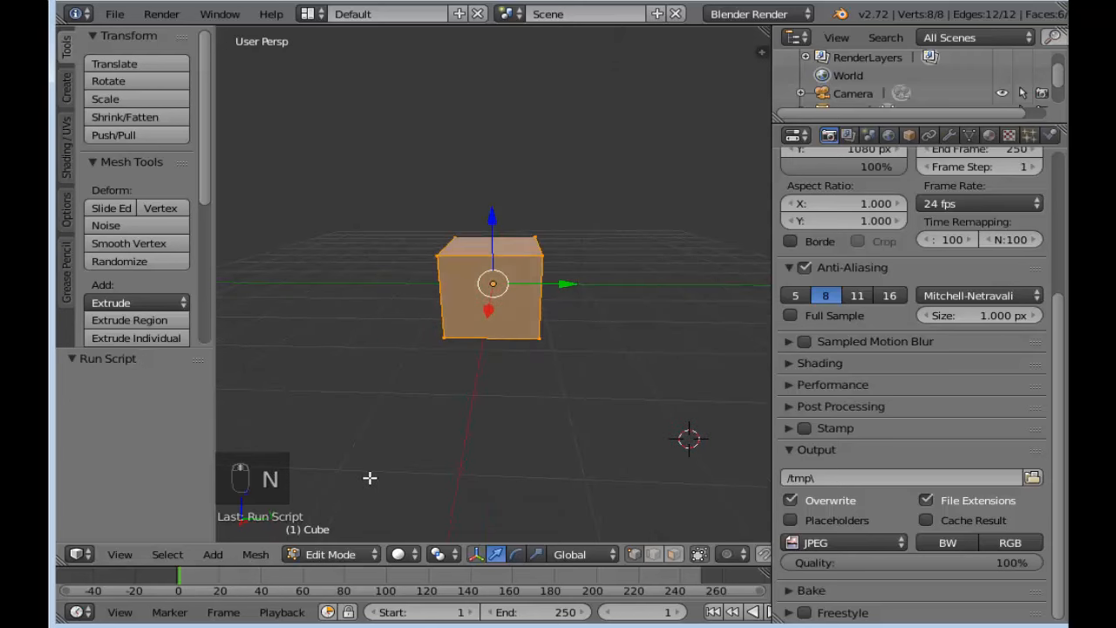
{"action": "scroll", "coordinate": [435, 388], "scroll_direction": "up", "scroll_amount": 2}
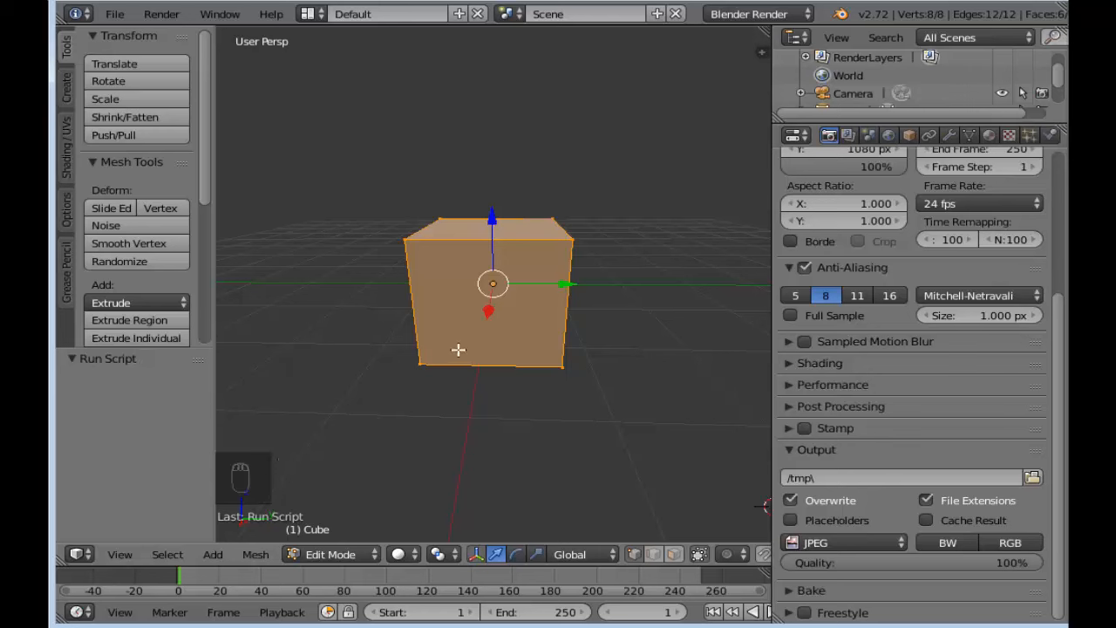
{"action": "key", "text": "w"}
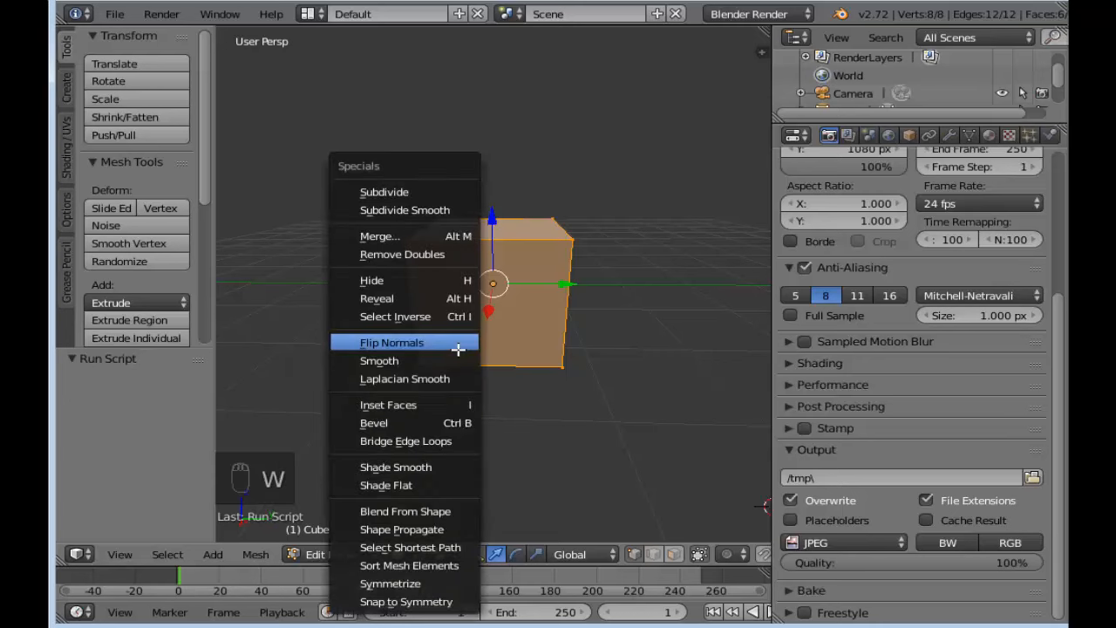
{"action": "left_click", "coordinate": [427, 193]}
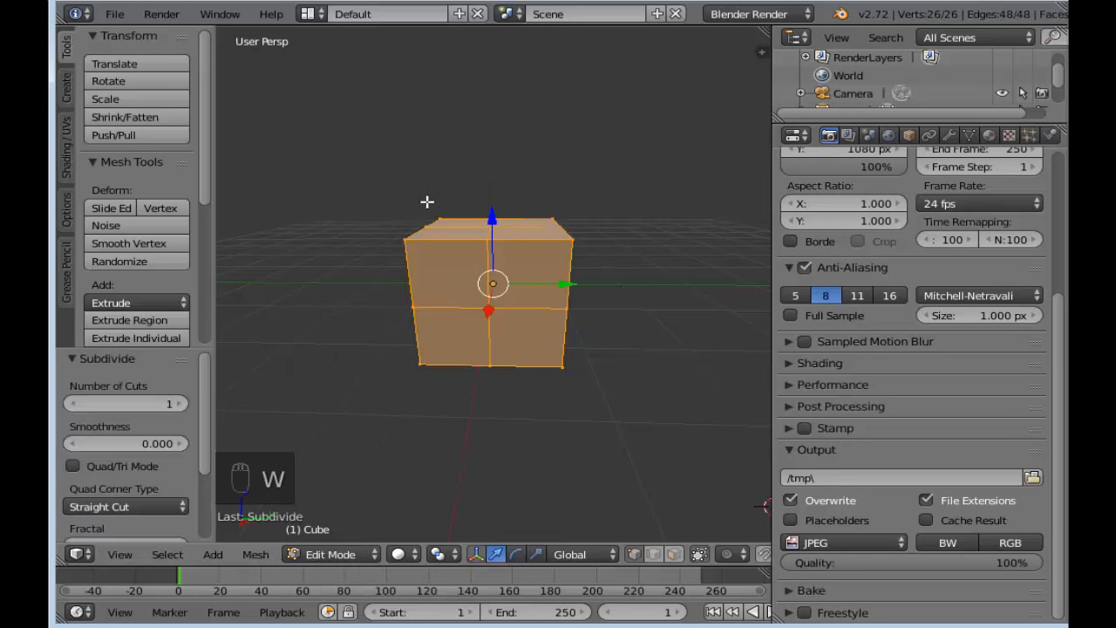
Step: Subdivide the whole cube mesh a second time with one cut and return to Object Mode
{"action": "key", "text": "w"}
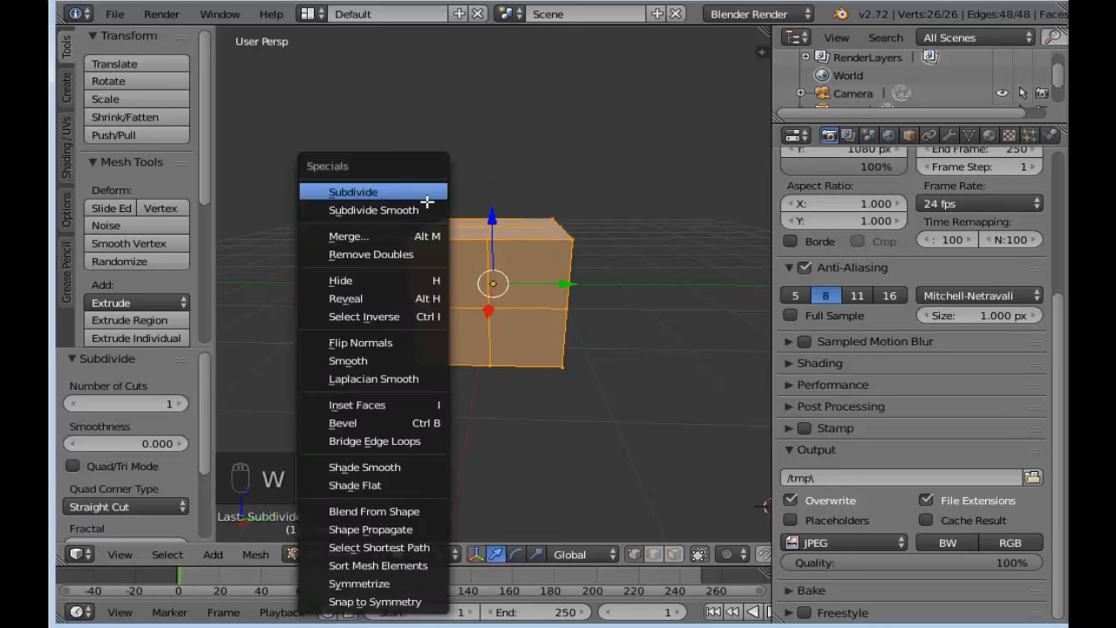
{"action": "left_click", "coordinate": [428, 193]}
{"action": "mouse_move", "coordinate": [478, 284]}
{"action": "middle_mouse_down"}
{"action": "mouse_move", "coordinate": [478, 248]}
{"action": "mouse_move", "coordinate": [481, 263]}
{"action": "middle_mouse_up"}
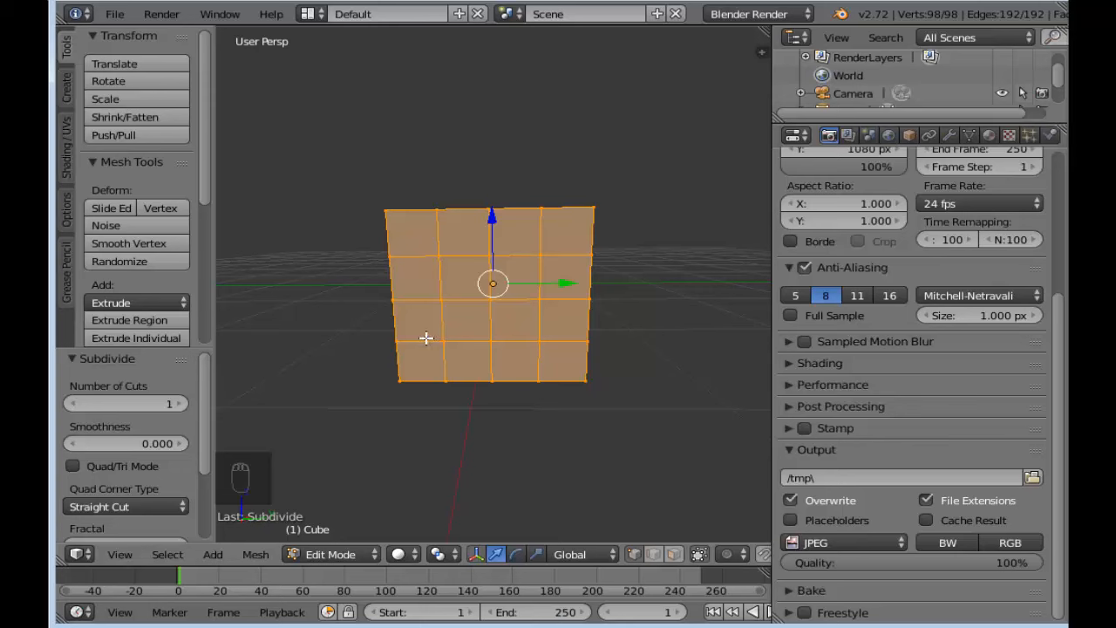
{"action": "middle_click_drag", "start_coordinate": [580, 265], "coordinate": [528, 251]}
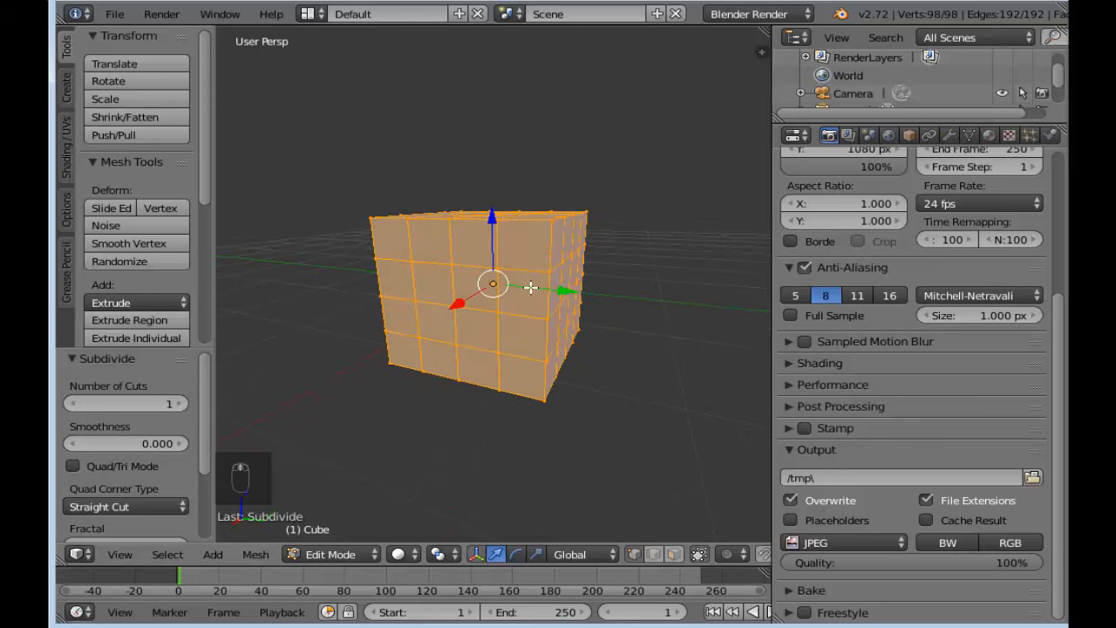
{"action": "middle_click_drag", "start_coordinate": [438, 254], "coordinate": [499, 314]}
{"action": "middle_click_drag", "start_coordinate": [615, 336], "coordinate": [583, 304]}
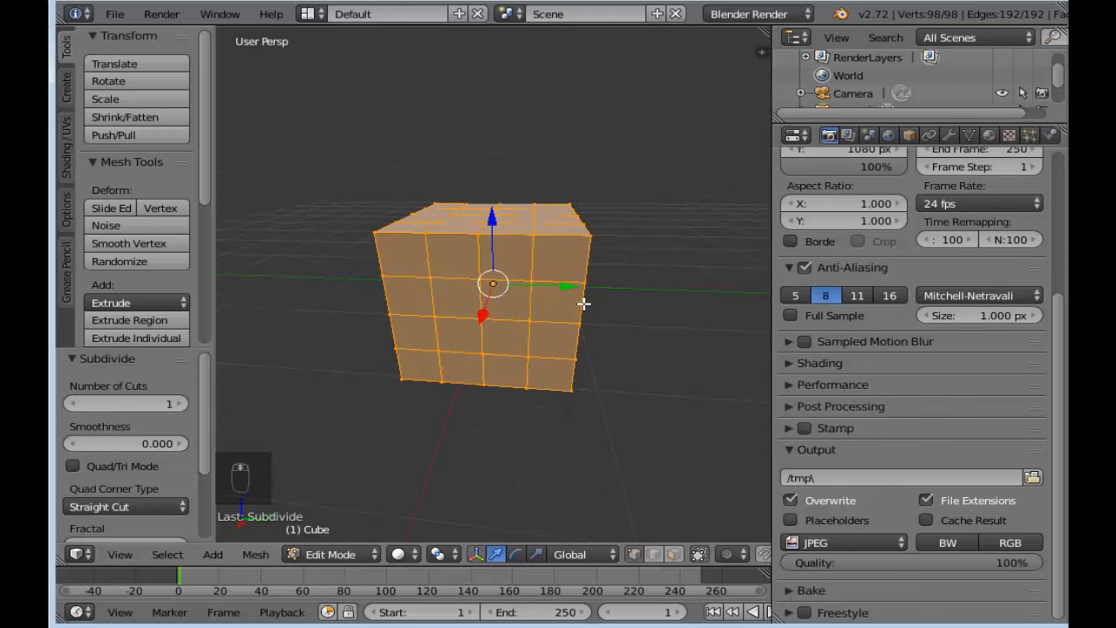
{"action": "middle_click_drag", "start_coordinate": [480, 320], "coordinate": [569, 258]}
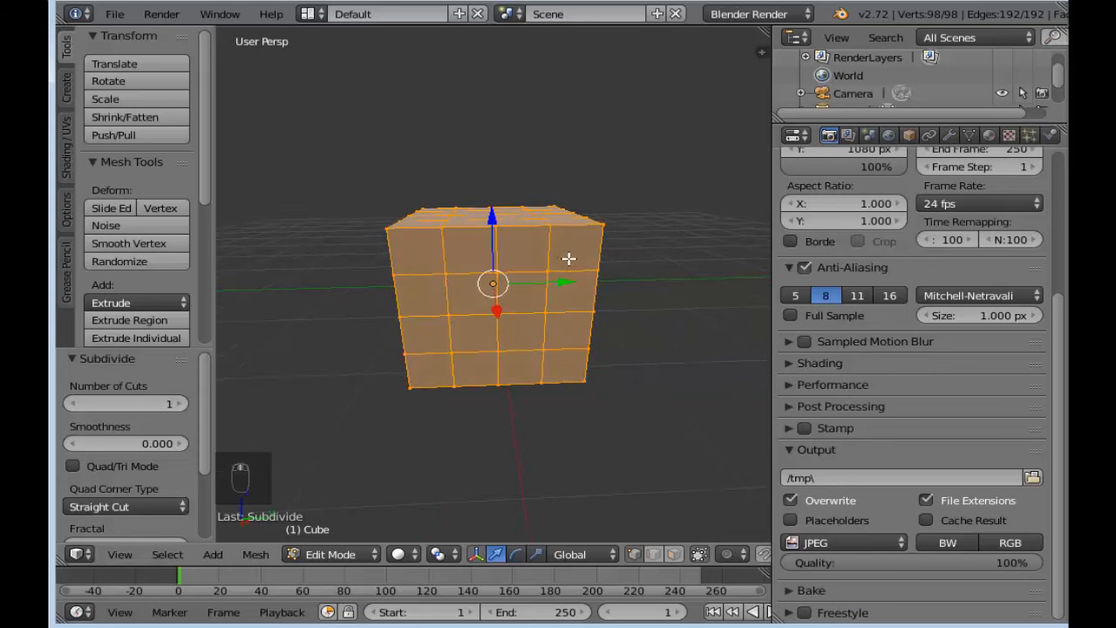
{"action": "key", "text": "Tab"}
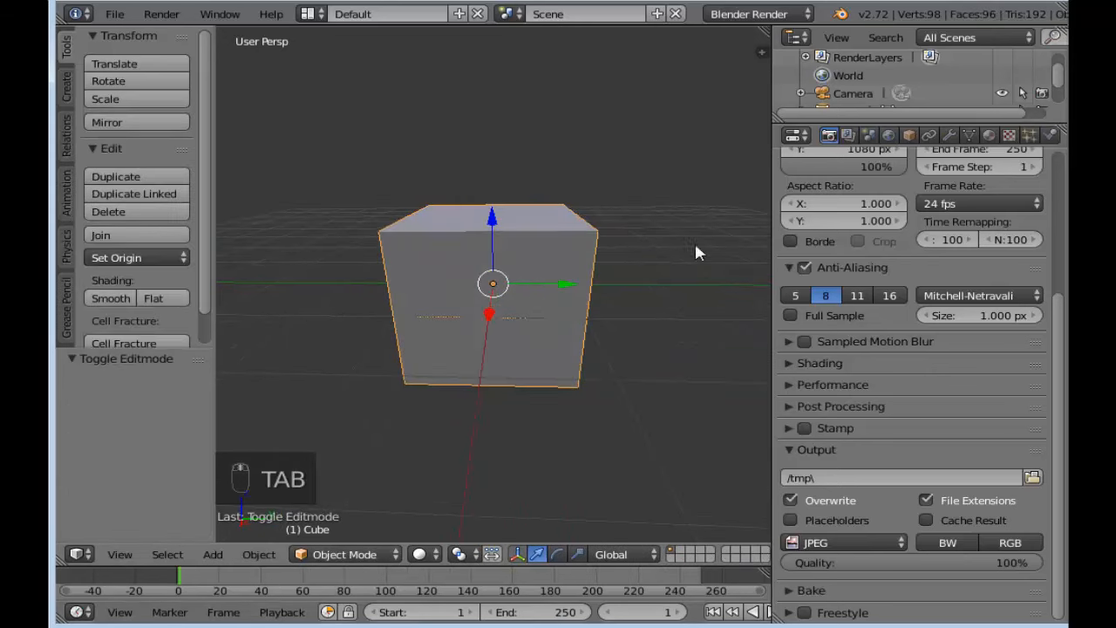
Step: Add a Bevel modifier to the cube with a width of 0.1 and one segment, and apply it
{"action": "scroll", "coordinate": [1062, 328], "scroll_direction": "up", "scroll_amount": 6}
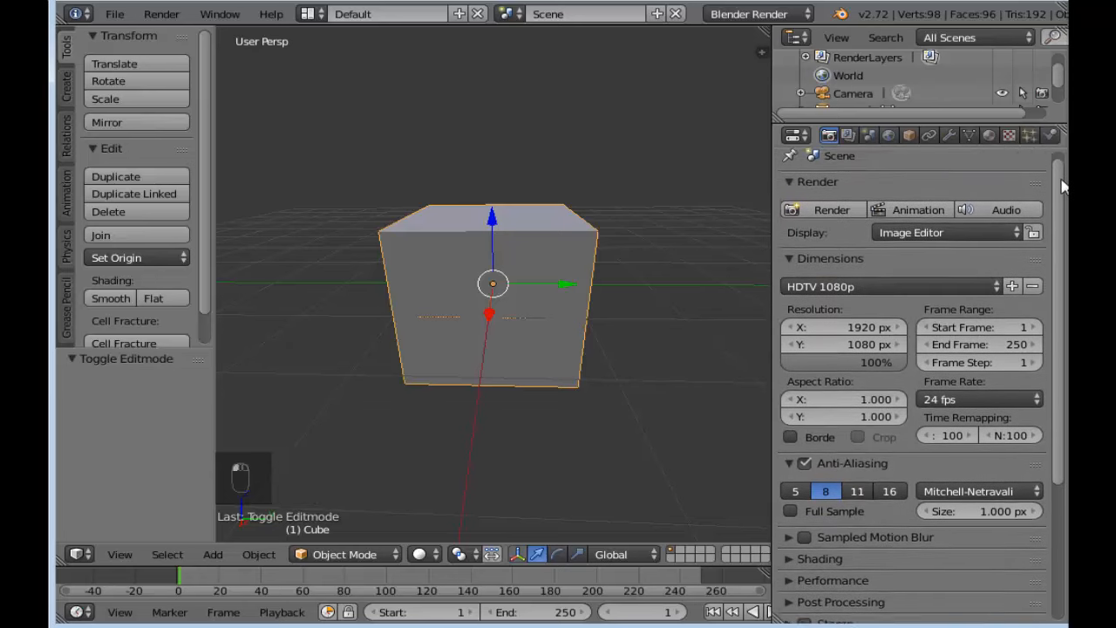
{"action": "left_click", "coordinate": [948, 137]}
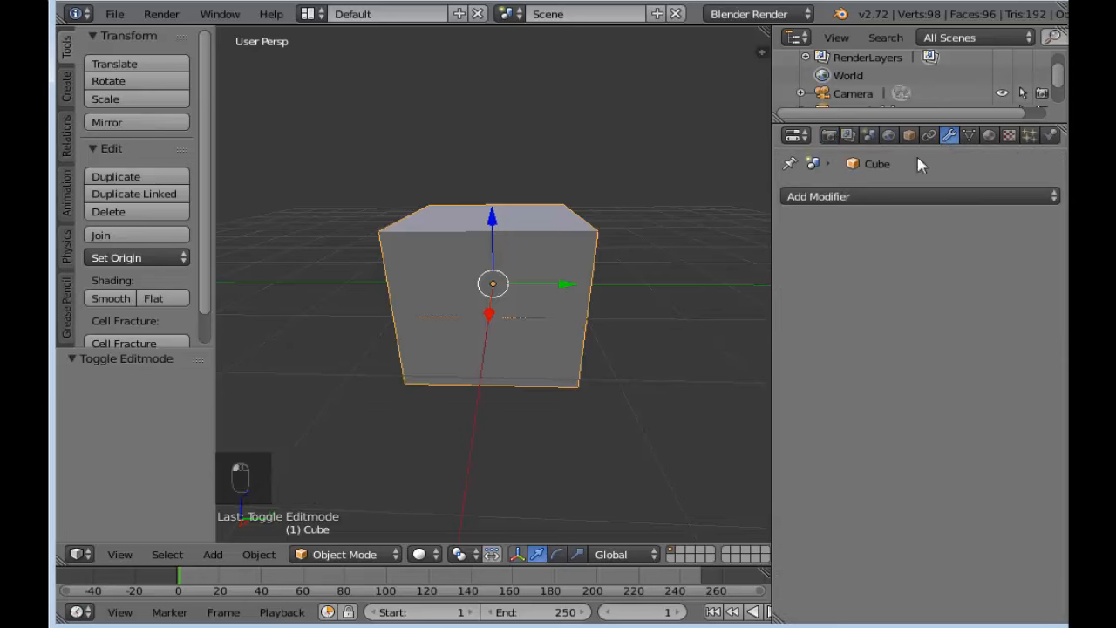
{"action": "left_click", "coordinate": [858, 198]}
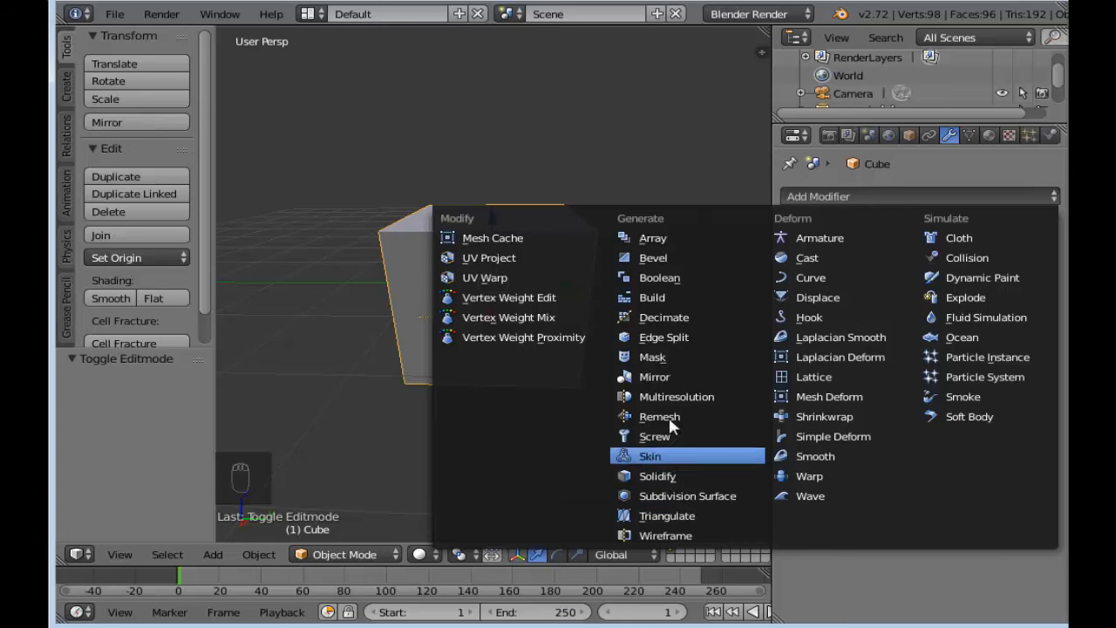
{"action": "left_click", "coordinate": [662, 258]}
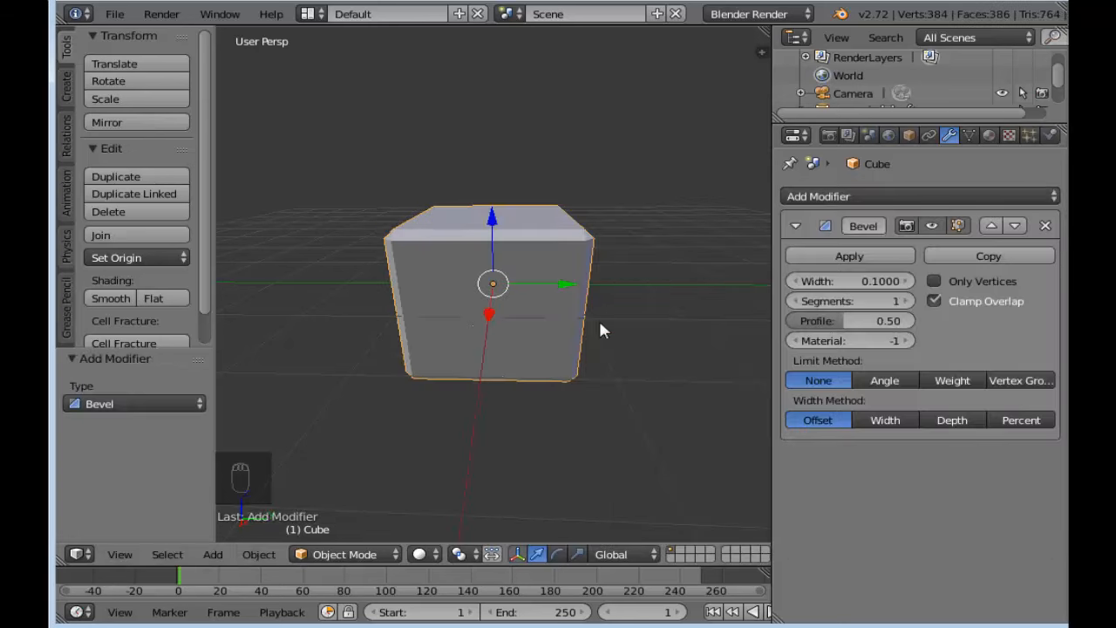
{"action": "middle_click_drag", "start_coordinate": [504, 344], "coordinate": [600, 331]}
{"action": "scroll", "coordinate": [599, 352], "scroll_direction": "up", "scroll_amount": 2}
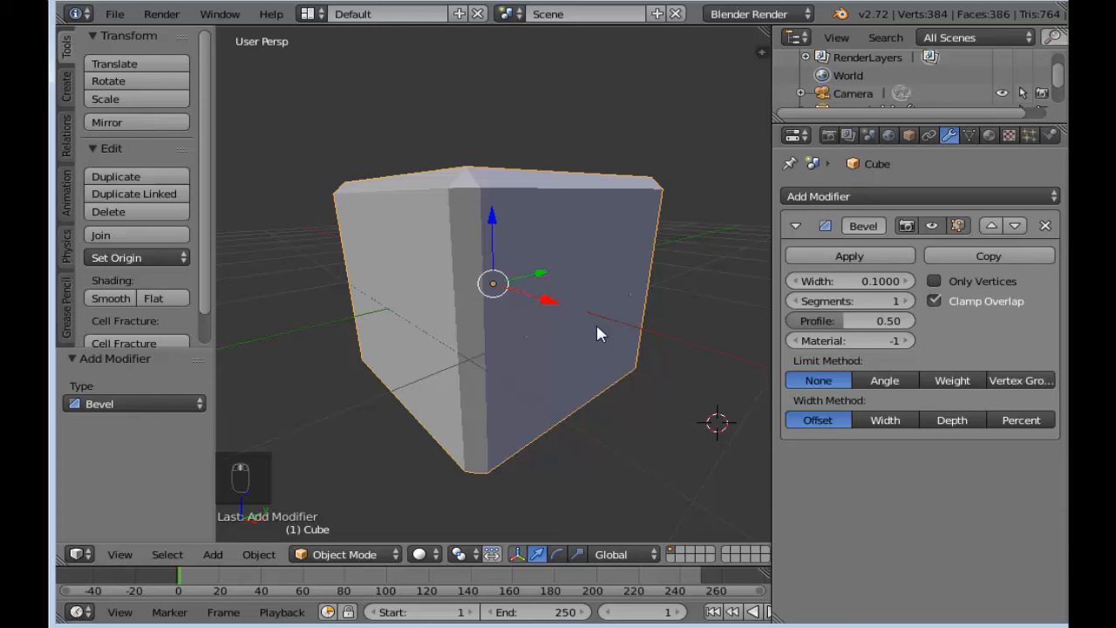
{"action": "left_click", "coordinate": [825, 256]}
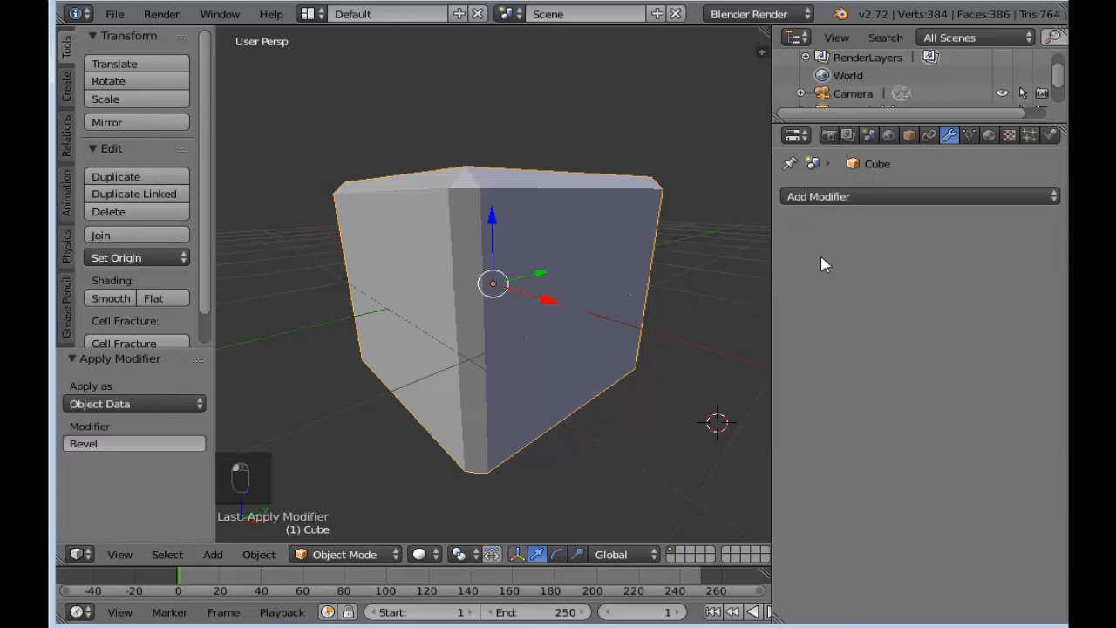
Step: Examine the beveled cube's face grid in Edit Mode and compare it with the dot layout in the reference dice image
{"action": "scroll", "coordinate": [565, 303], "scroll_direction": "down", "scroll_amount": 2}
{"action": "mouse_move", "coordinate": [565, 303]}
{"action": "middle_mouse_down"}
{"action": "mouse_move", "coordinate": [609, 333]}
{"action": "mouse_move", "coordinate": [583, 303]}
{"action": "middle_mouse_up"}
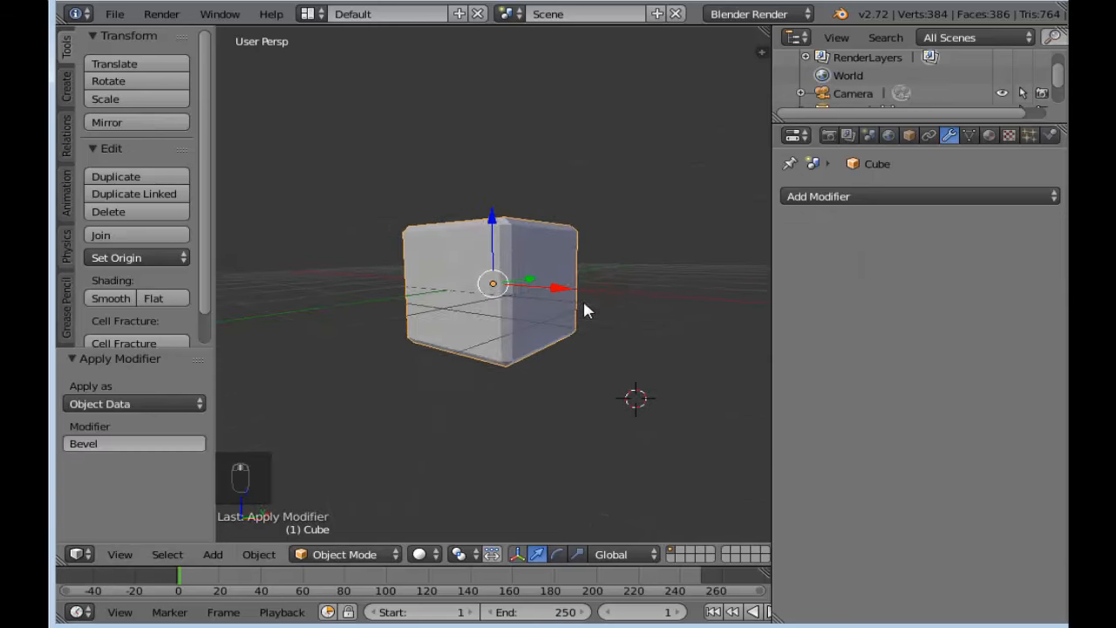
{"action": "scroll", "coordinate": [583, 303], "scroll_direction": "up", "scroll_amount": 2}
{"action": "key", "text": "Tab"}
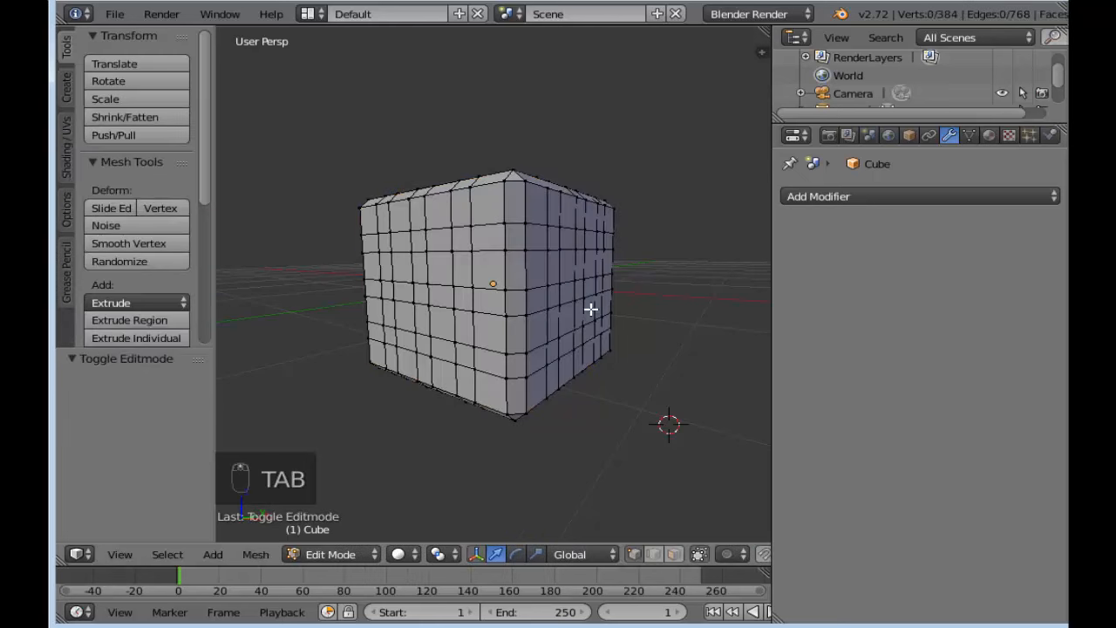
{"action": "middle_click_drag", "start_coordinate": [599, 321], "coordinate": [451, 217]}
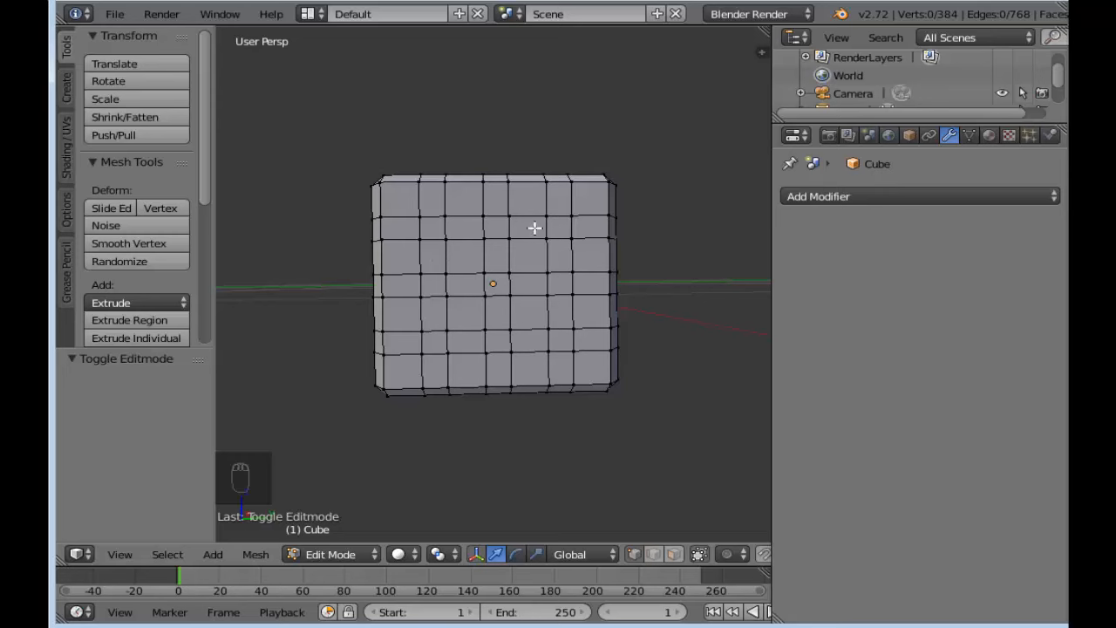
{"action": "scroll", "coordinate": [546, 328], "scroll_direction": "up", "scroll_amount": 2}
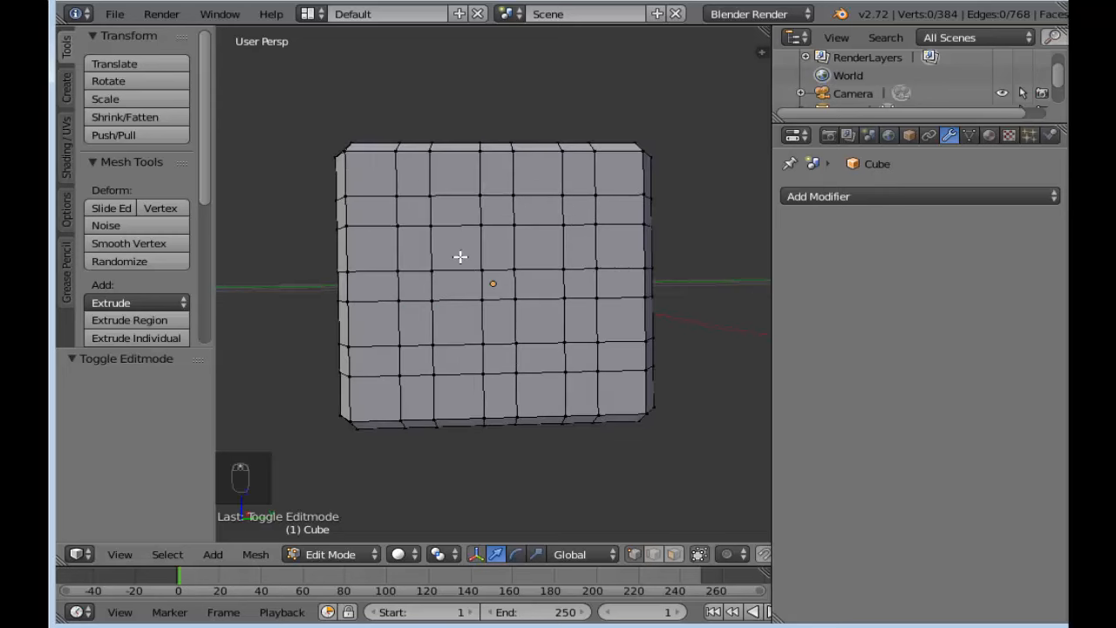
{"action": "middle_click_drag", "start_coordinate": [460, 257], "coordinate": [501, 259]}
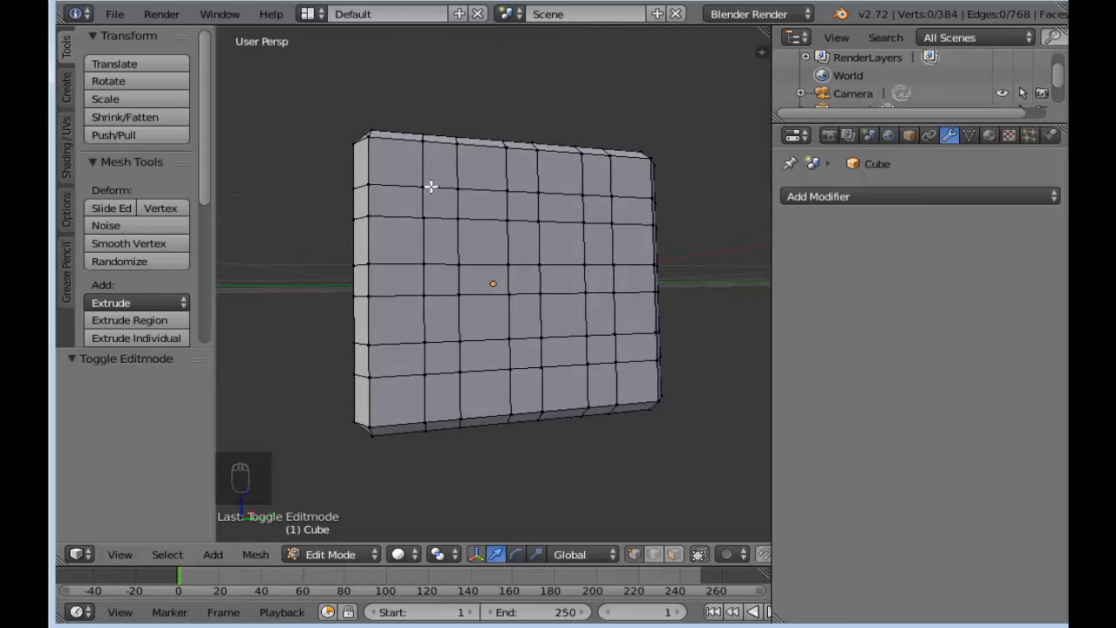
{"action": "middle_click_drag", "start_coordinate": [460, 219], "coordinate": [513, 248]}
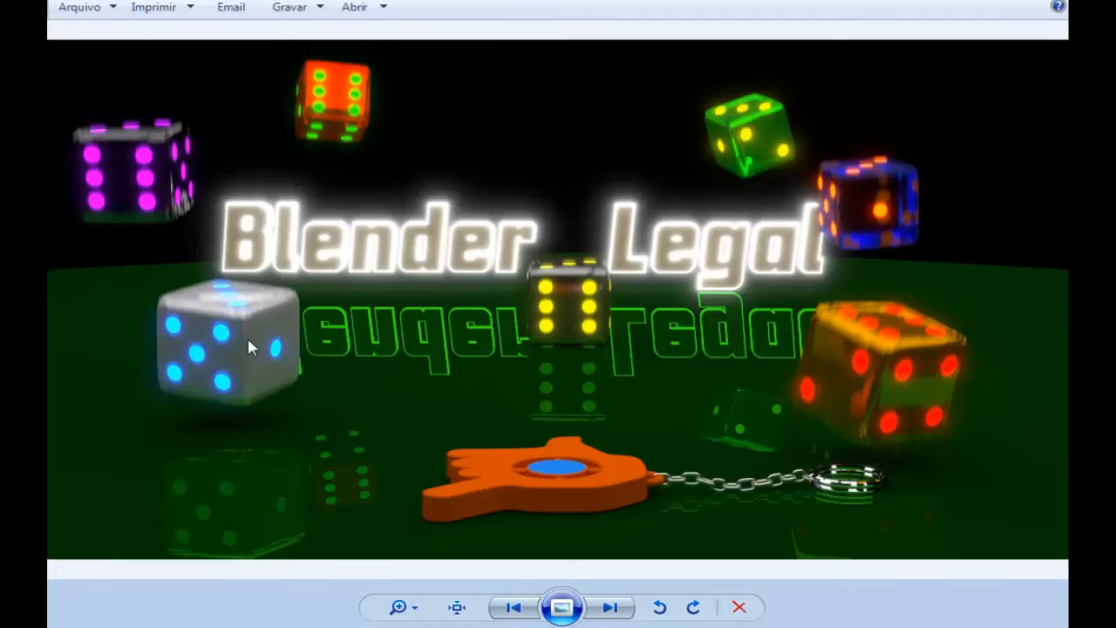
{"action": "scroll", "coordinate": [249, 346], "scroll_direction": "up", "scroll_amount": 2}
{"action": "left_click_drag", "start_coordinate": [256, 367], "coordinate": [450, 200]}
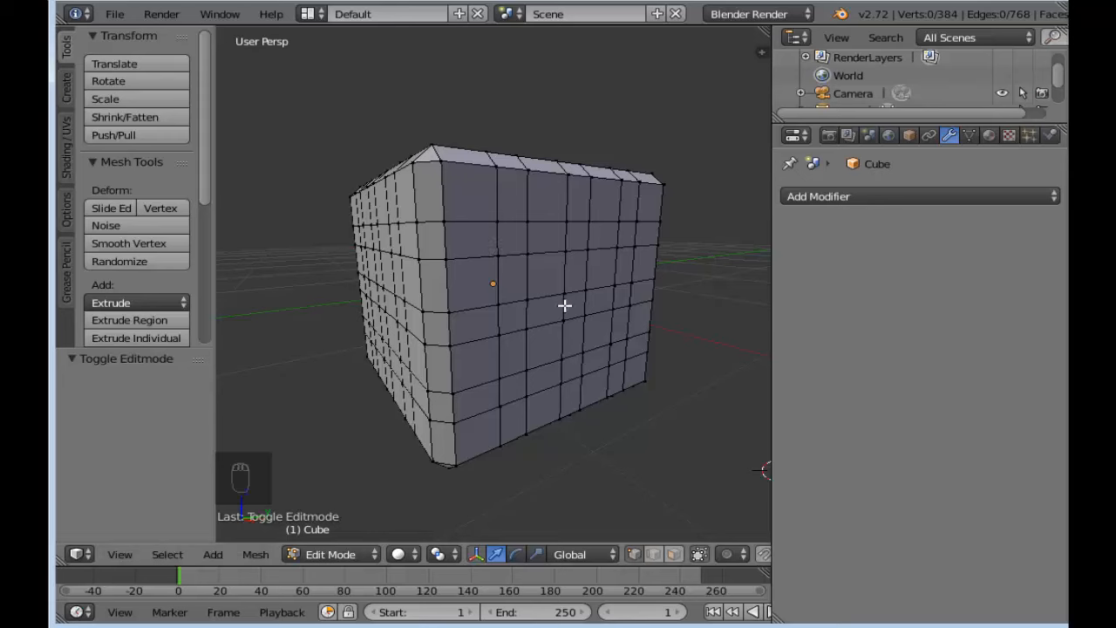
{"action": "middle_click_drag", "start_coordinate": [565, 304], "coordinate": [454, 230]}
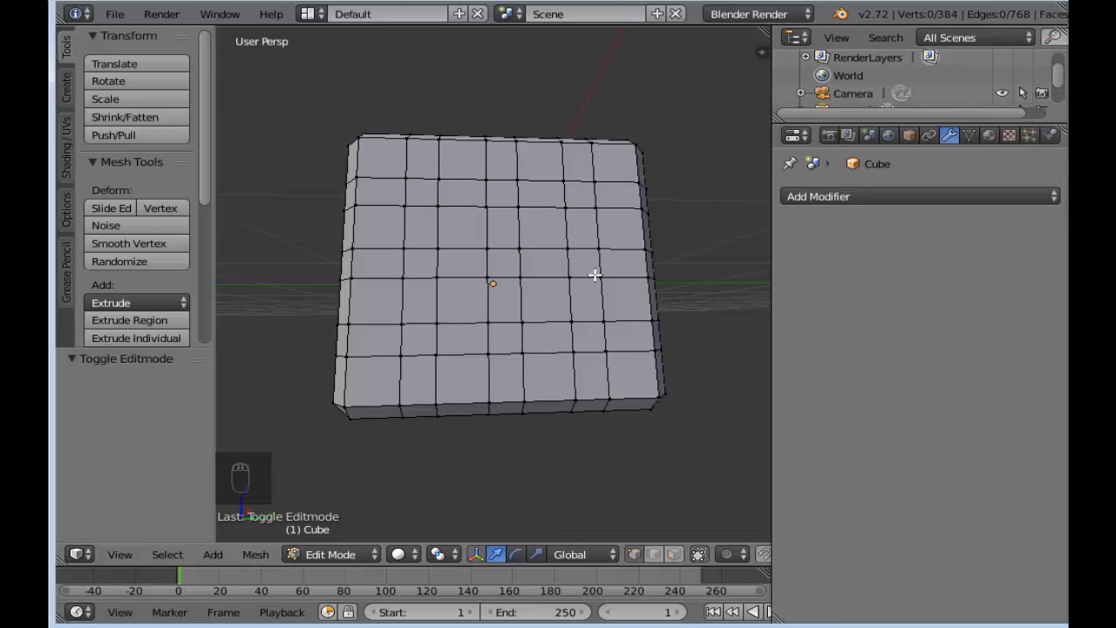
{"action": "scroll", "coordinate": [432, 301], "scroll_direction": "down", "scroll_amount": 4}
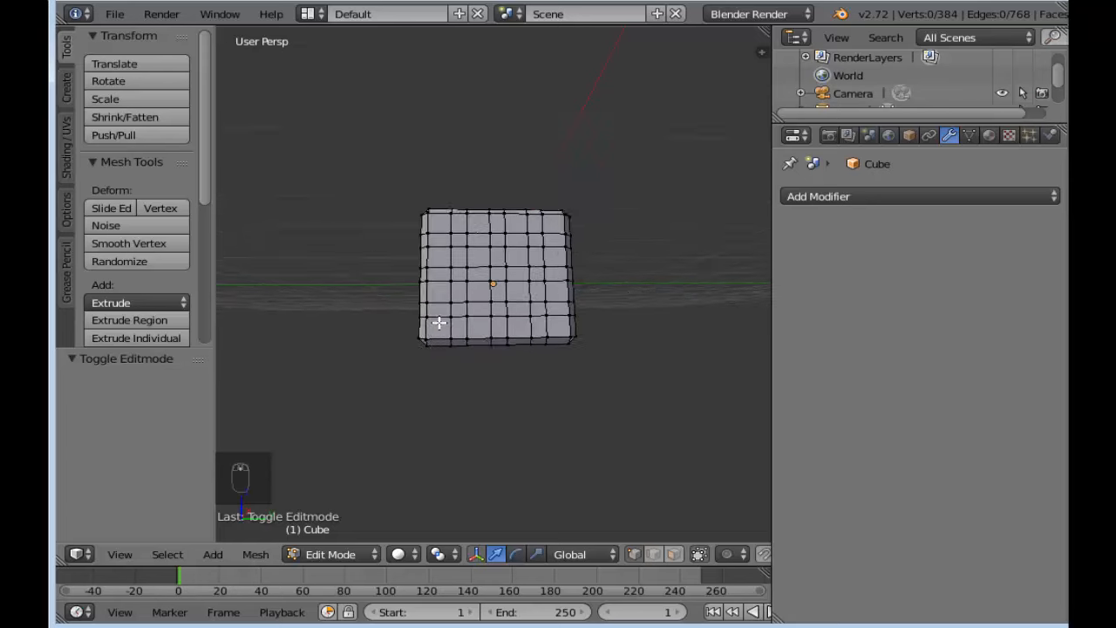
{"action": "middle_click_drag", "start_coordinate": [438, 319], "coordinate": [574, 359]}
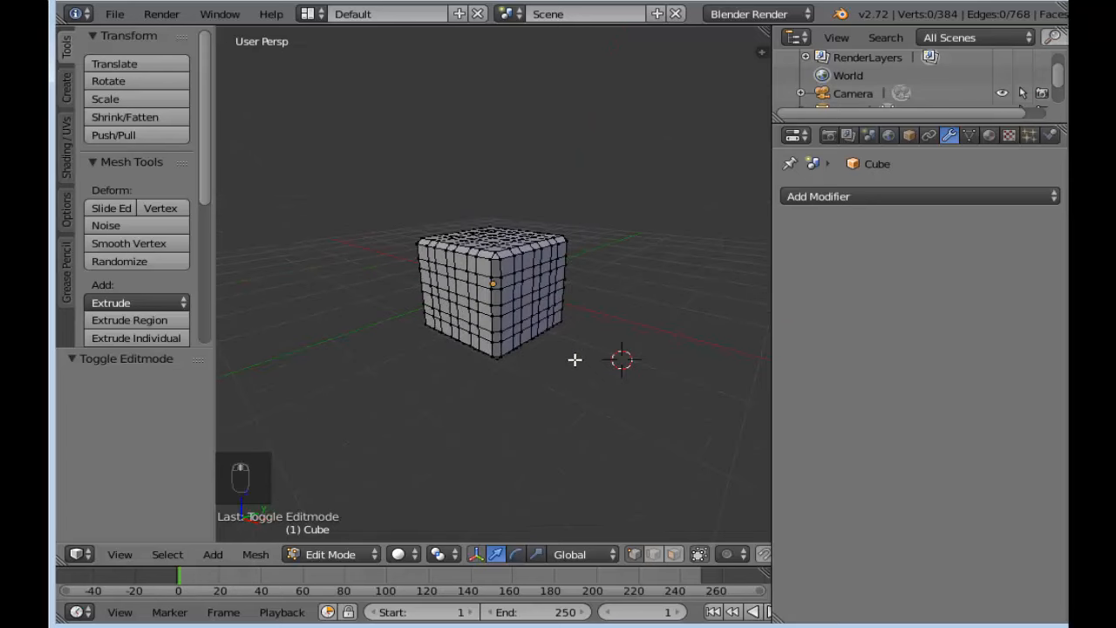
{"action": "key", "text": "Tab"}
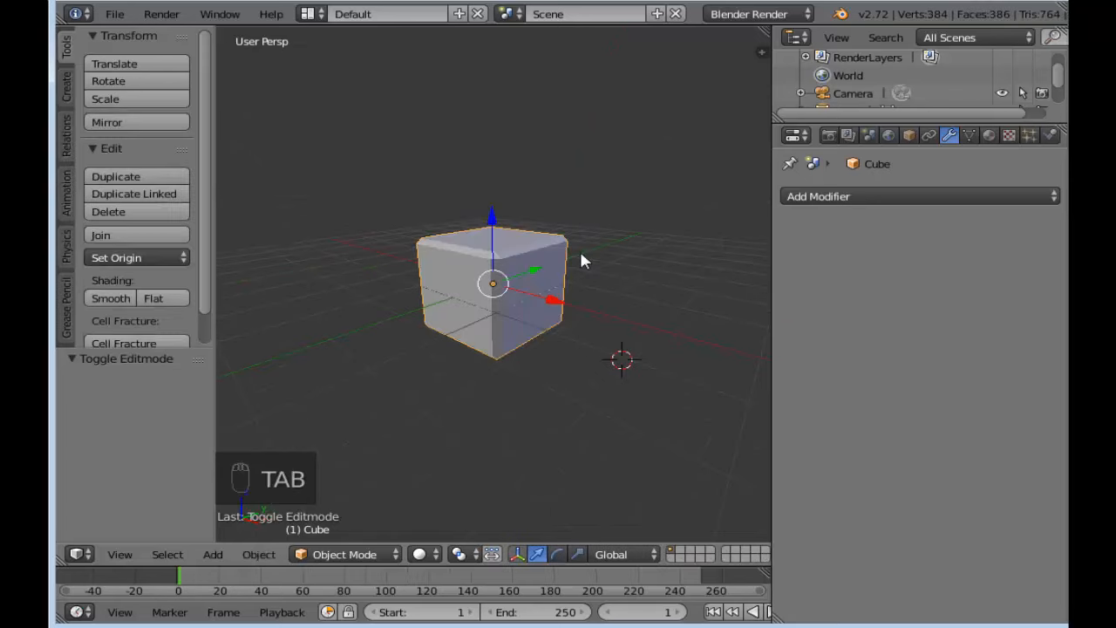
Step: Add a UV sphere to the scene and raise it about 1.97 units along Z
{"action": "scroll", "coordinate": [580, 256], "scroll_direction": "up", "scroll_amount": 2}
{"action": "middle_click_drag", "start_coordinate": [581, 258], "coordinate": [656, 251]}
{"action": "scroll", "coordinate": [649, 251], "scroll_direction": "down", "scroll_amount": 3}
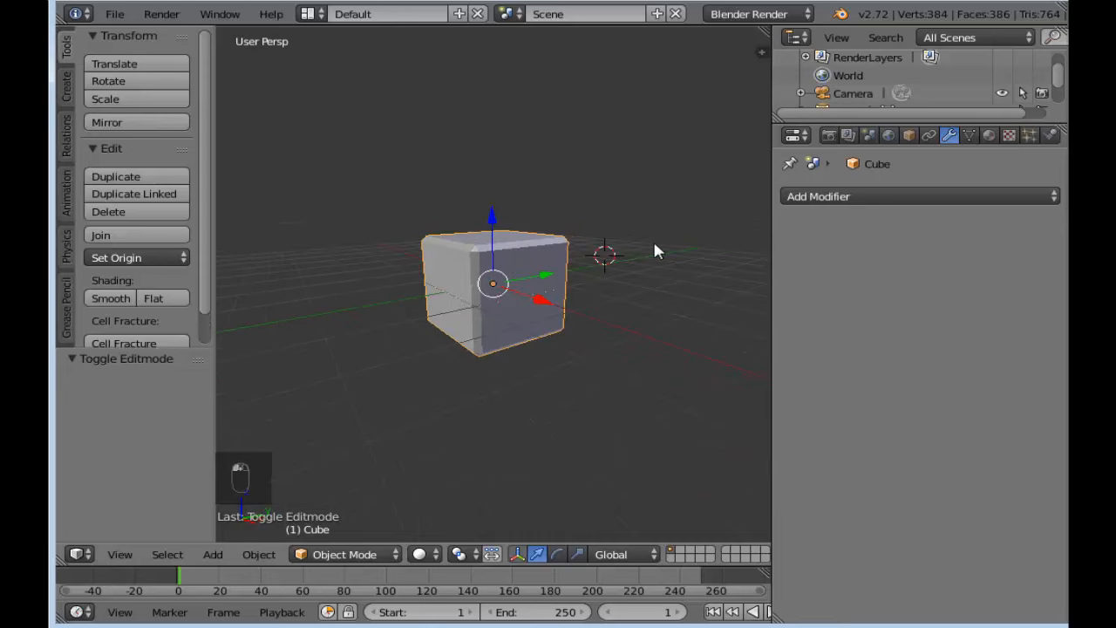
{"action": "key", "text": "shift+a"}
{"action": "mouse_move", "coordinate": [654, 244]}
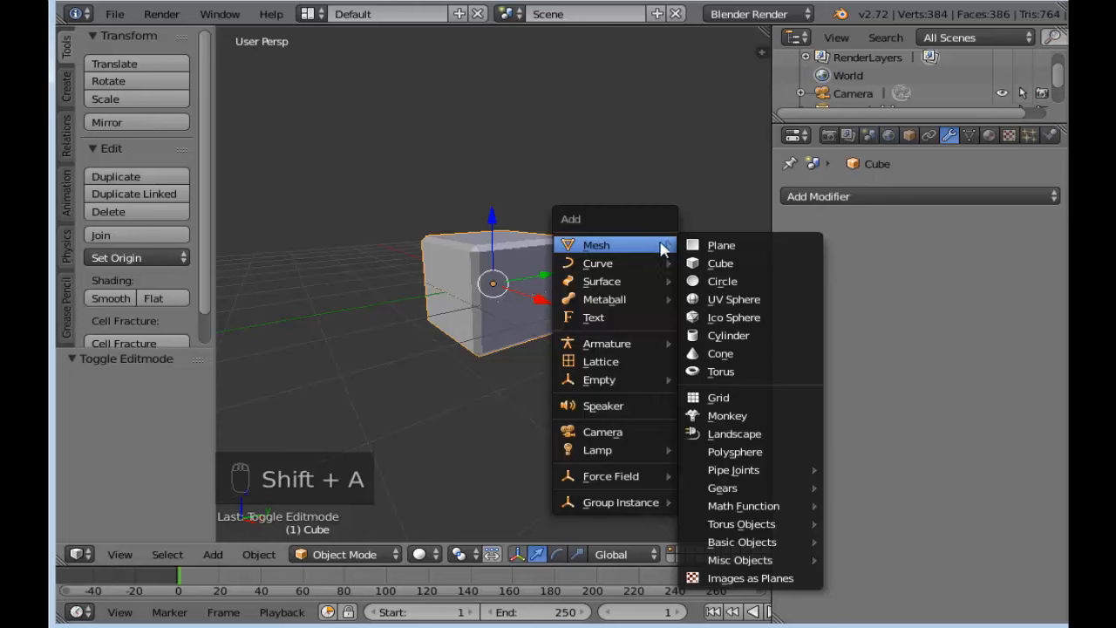
{"action": "left_click", "coordinate": [753, 303]}
{"action": "left_click_drag", "start_coordinate": [614, 188], "coordinate": [609, 119]}
Step: Move the sphere about -3.76 units along Y so it sits over the cube
{"action": "scroll", "coordinate": [704, 240], "scroll_direction": "up", "scroll_amount": 2}
{"action": "middle_click_drag", "start_coordinate": [704, 239], "coordinate": [662, 272]}
{"action": "scroll", "coordinate": [145, 256], "scroll_direction": "down", "scroll_amount": 2}
{"action": "middle_click_drag", "start_coordinate": [428, 243], "coordinate": [462, 296]}
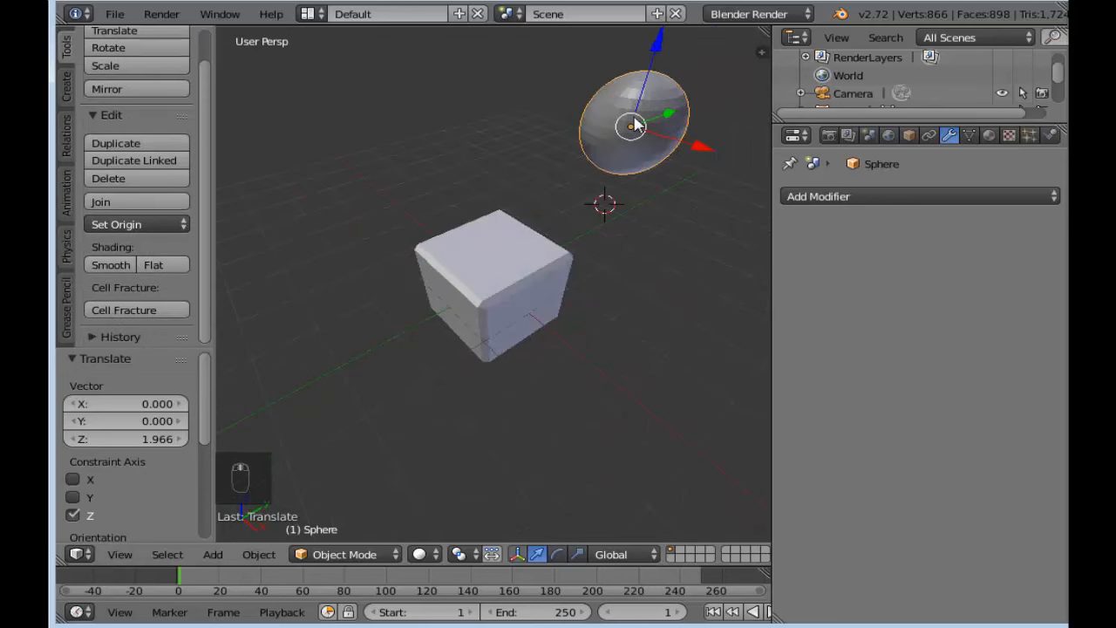
{"action": "left_click_drag", "start_coordinate": [677, 122], "coordinate": [523, 169]}
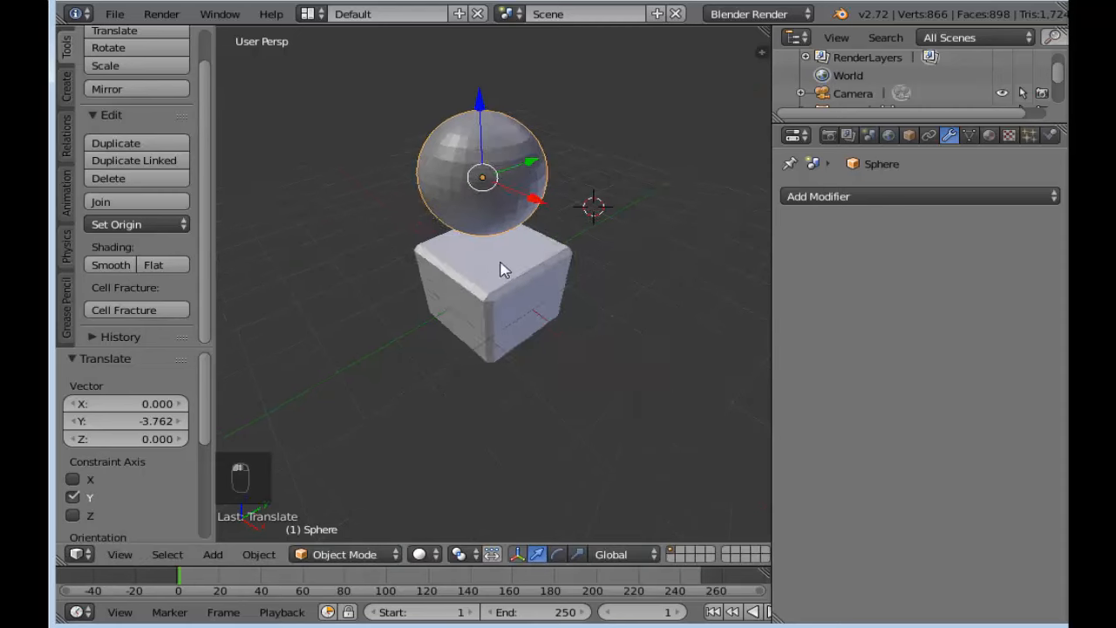
{"action": "middle_click_drag", "start_coordinate": [500, 267], "coordinate": [567, 226]}
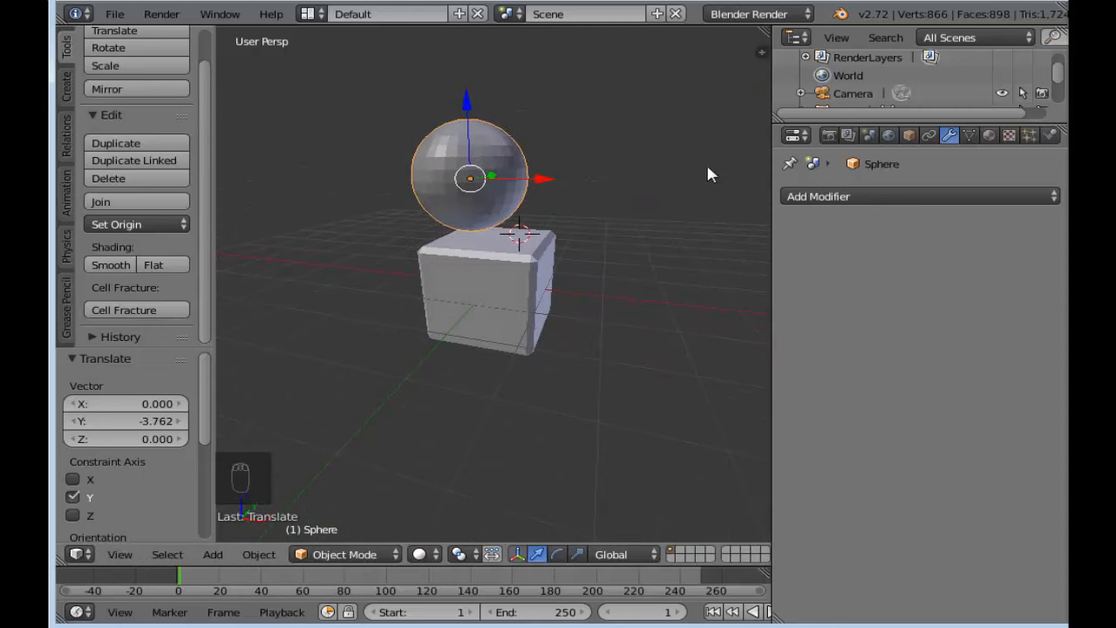
Step: Add a Subdivision Surface modifier to the sphere with render subdivisions set to 1, and hide the tool shelf
{"action": "left_click", "coordinate": [818, 198]}
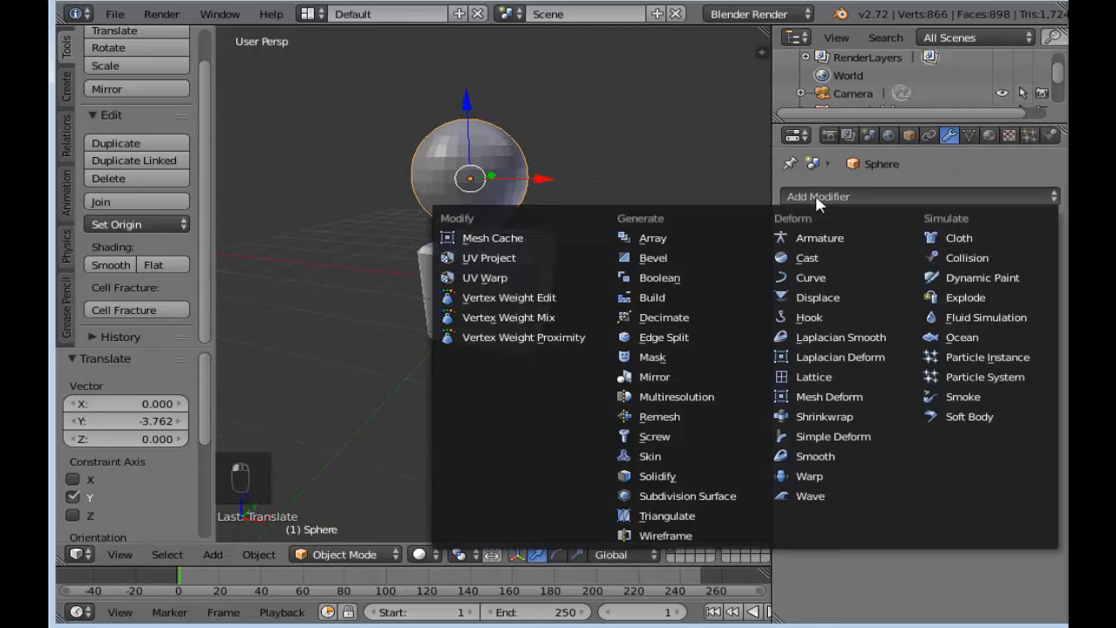
{"action": "key", "text": "Escape"}
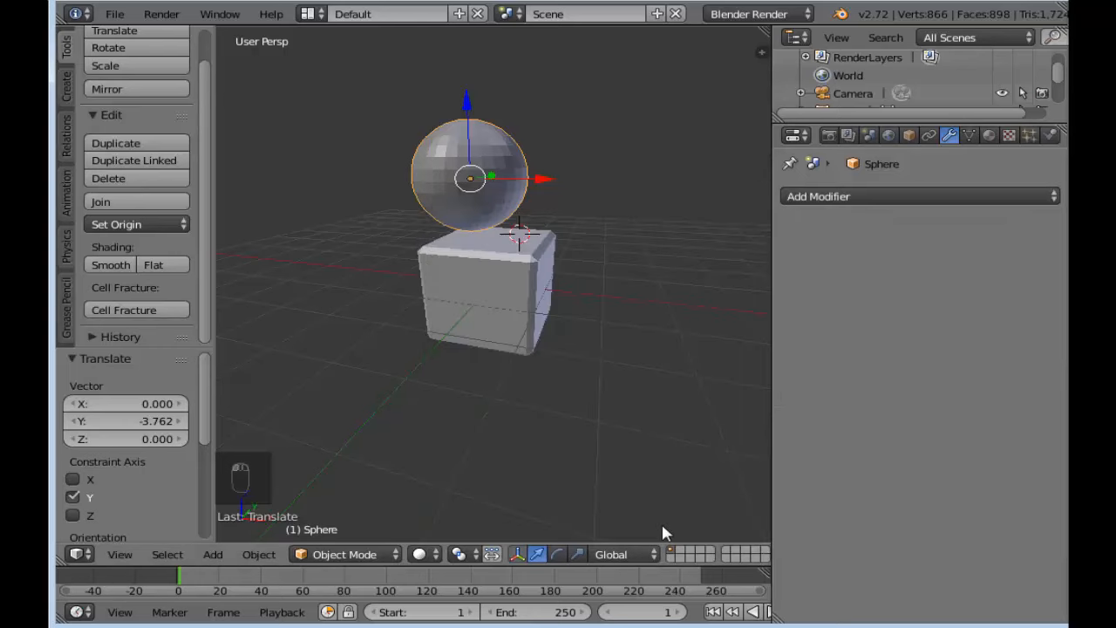
{"action": "left_click", "coordinate": [809, 198]}
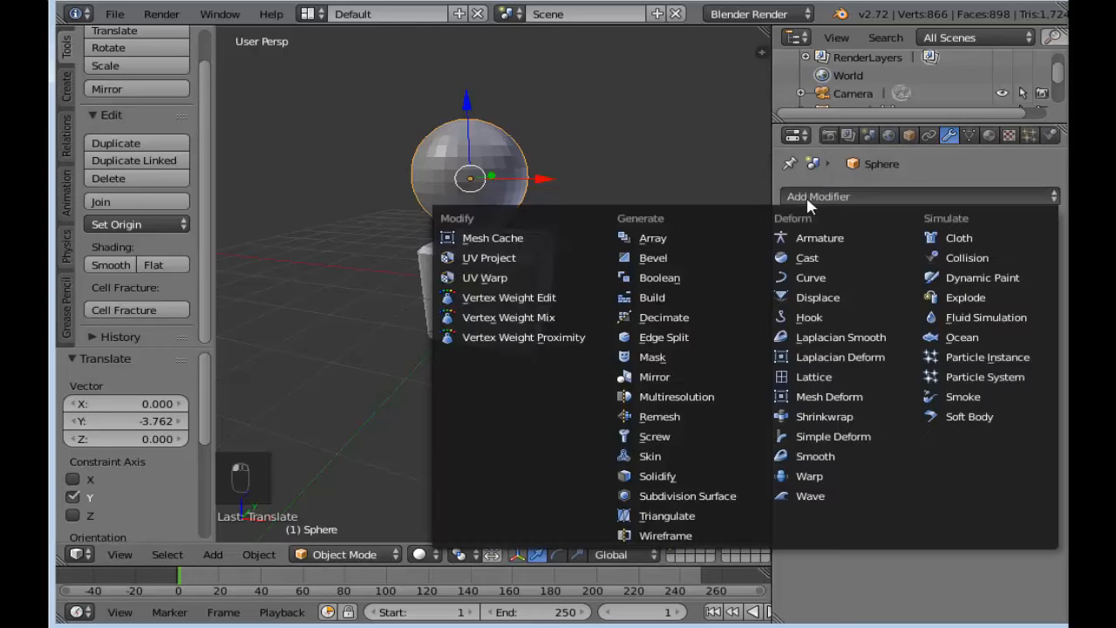
{"action": "left_click", "coordinate": [709, 495]}
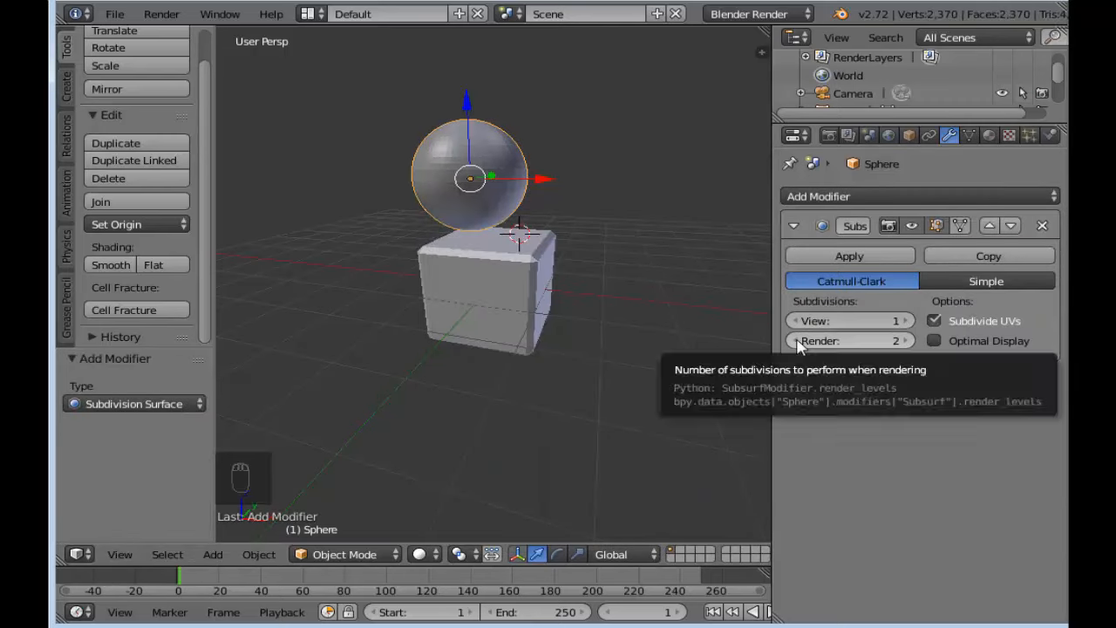
{"action": "left_click", "coordinate": [795, 343]}
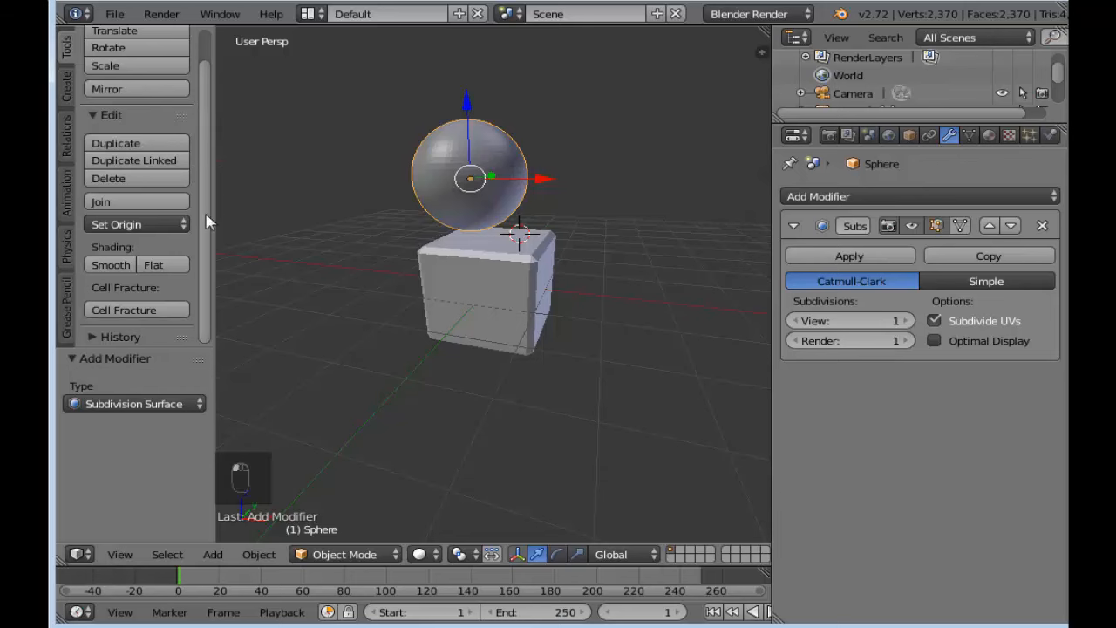
{"action": "scroll", "coordinate": [206, 222], "scroll_direction": "up", "scroll_amount": 2}
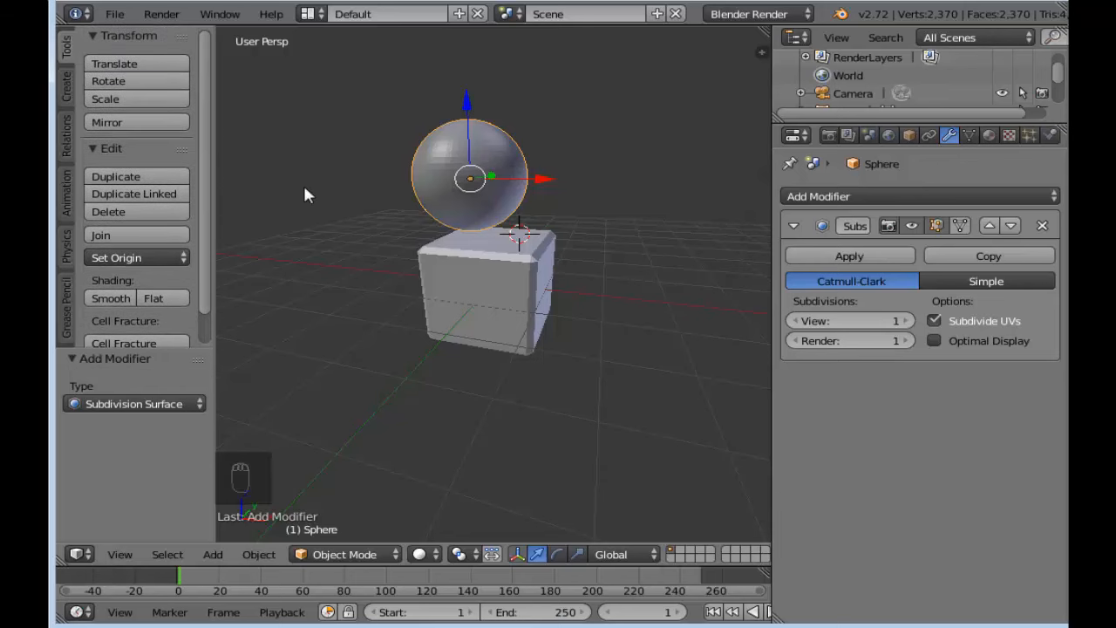
{"action": "key", "text": "t"}
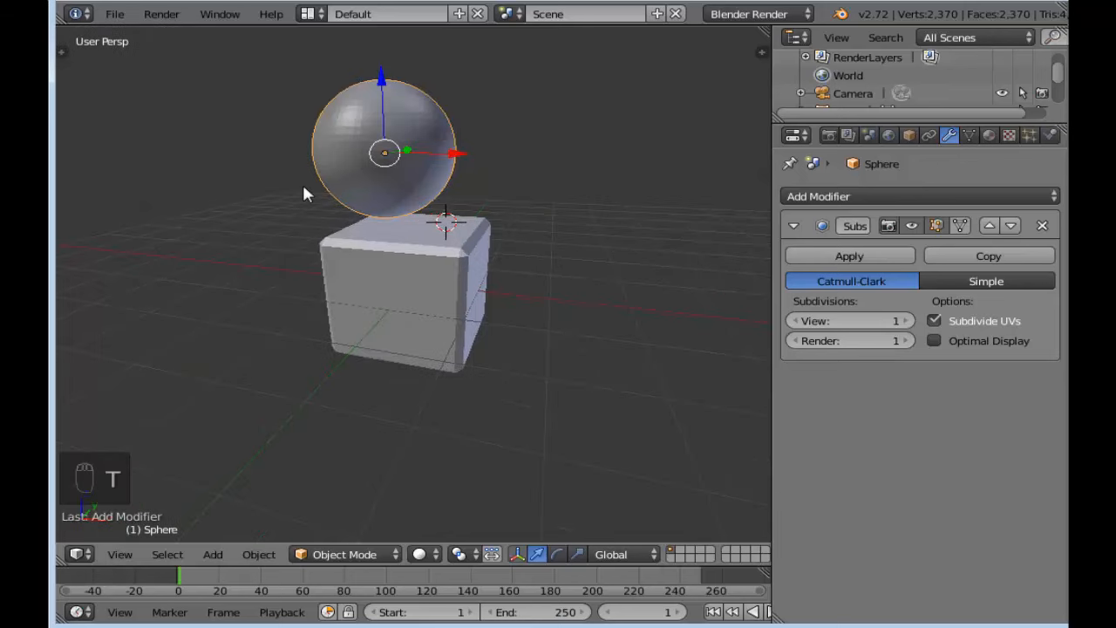
Step: Show the tool shelf again and shade the sphere smooth
{"action": "key", "text": "t"}
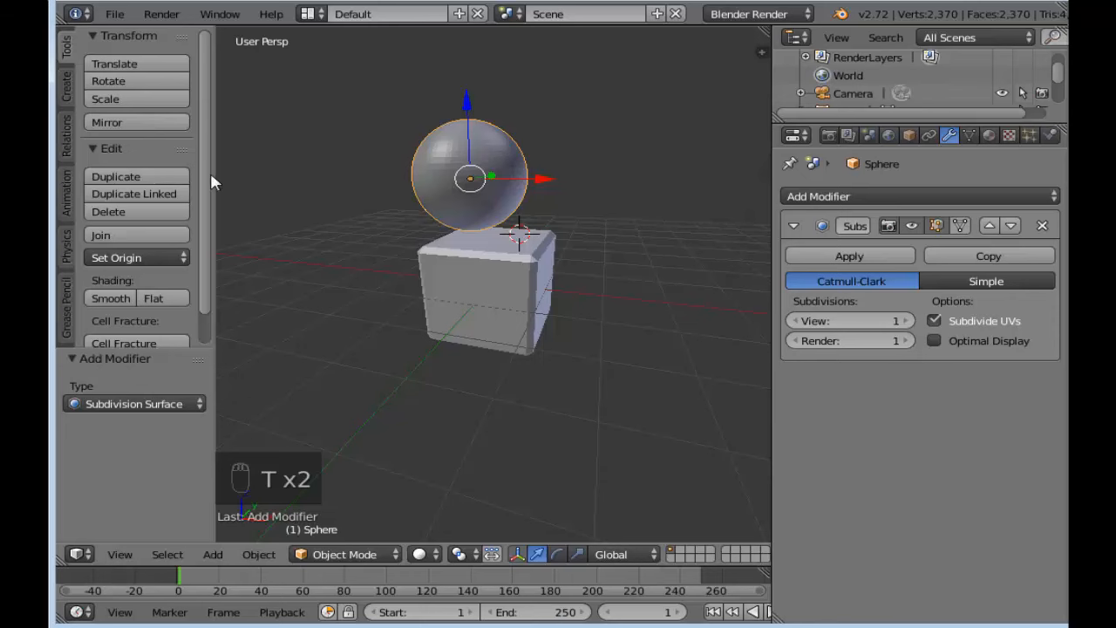
{"action": "scroll", "coordinate": [209, 209], "scroll_direction": "down", "scroll_amount": 2}
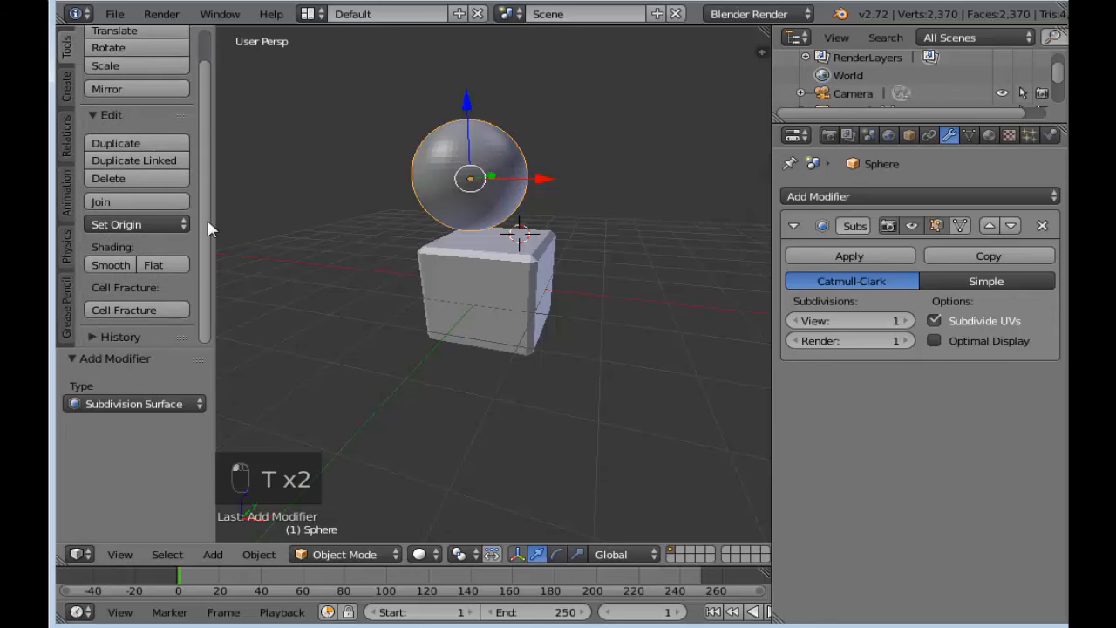
{"action": "left_click", "coordinate": [113, 269]}
{"action": "scroll", "coordinate": [381, 162], "scroll_direction": "up", "scroll_amount": 2}
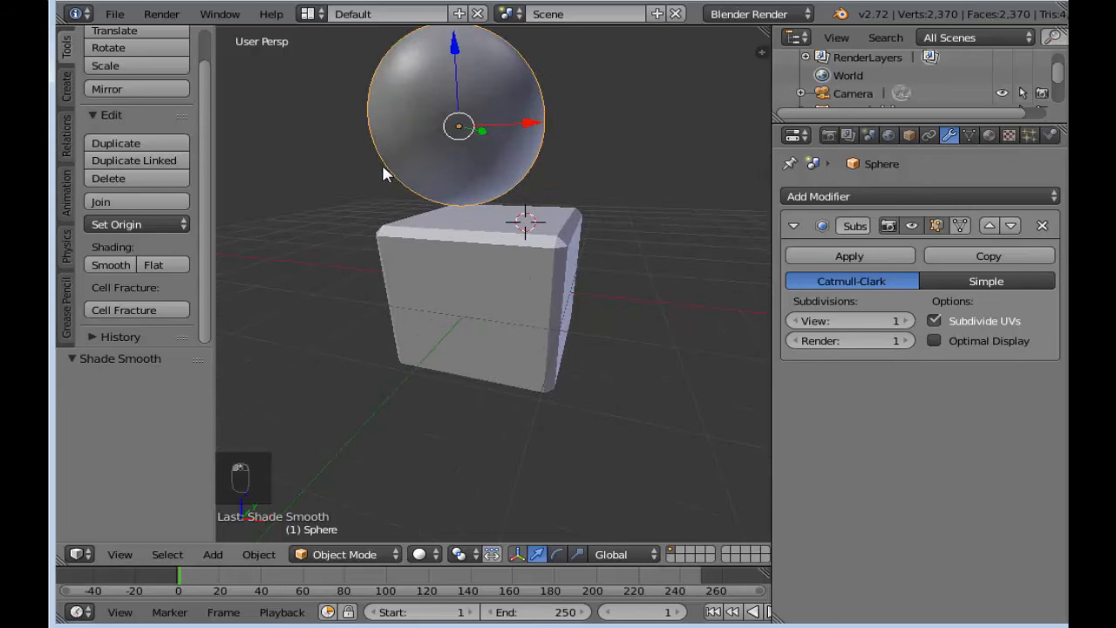
Step: Apply the Subdivision Surface modifier to the sphere
{"action": "middle_click_drag", "start_coordinate": [382, 175], "coordinate": [574, 199]}
{"action": "scroll", "coordinate": [447, 179], "scroll_direction": "down", "scroll_amount": 4}
{"action": "scroll", "coordinate": [574, 199], "scroll_direction": "up", "scroll_amount": 4}
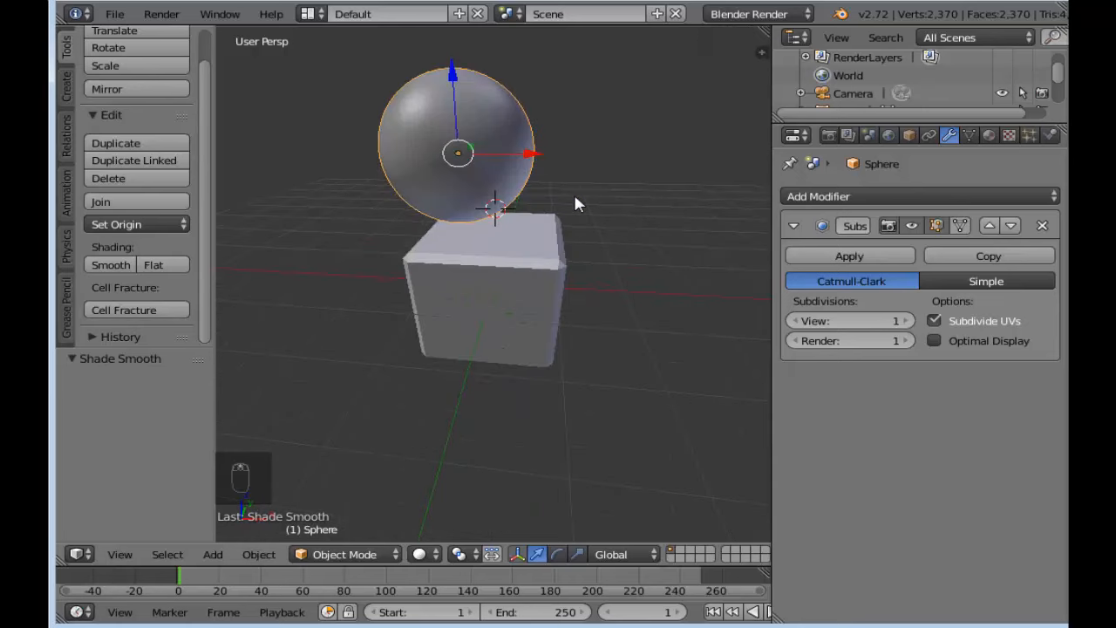
{"action": "left_click", "coordinate": [807, 257]}
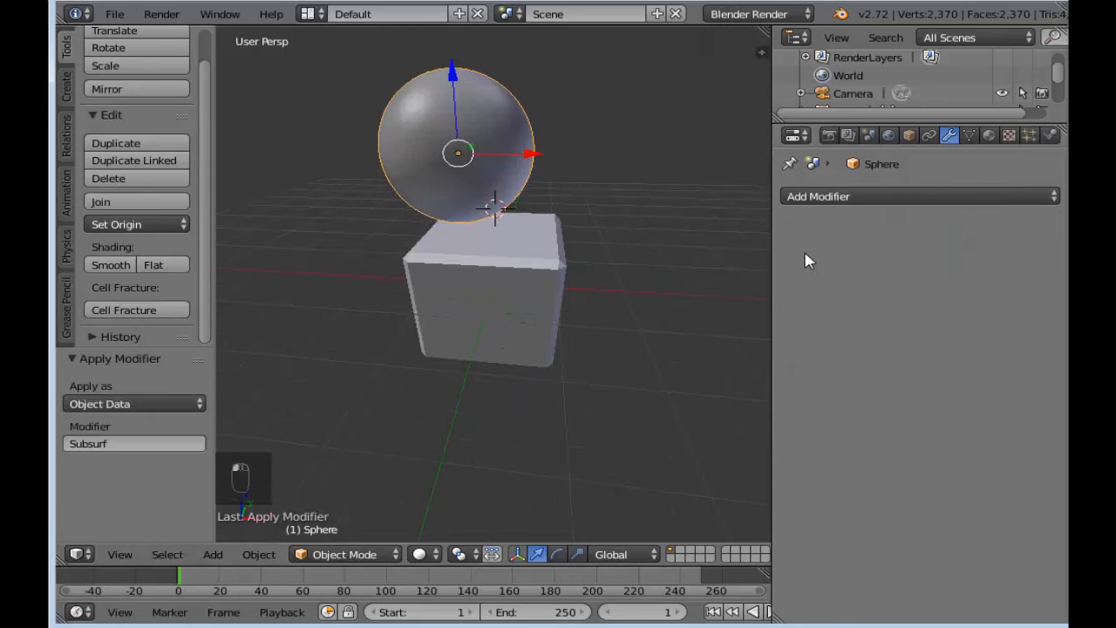
{"action": "scroll", "coordinate": [545, 204], "scroll_direction": "down", "scroll_amount": 3}
{"action": "mouse_move", "coordinate": [546, 204]}
{"action": "middle_mouse_down"}
{"action": "mouse_move", "coordinate": [485, 130]}
{"action": "mouse_move", "coordinate": [539, 187]}
{"action": "middle_mouse_up"}
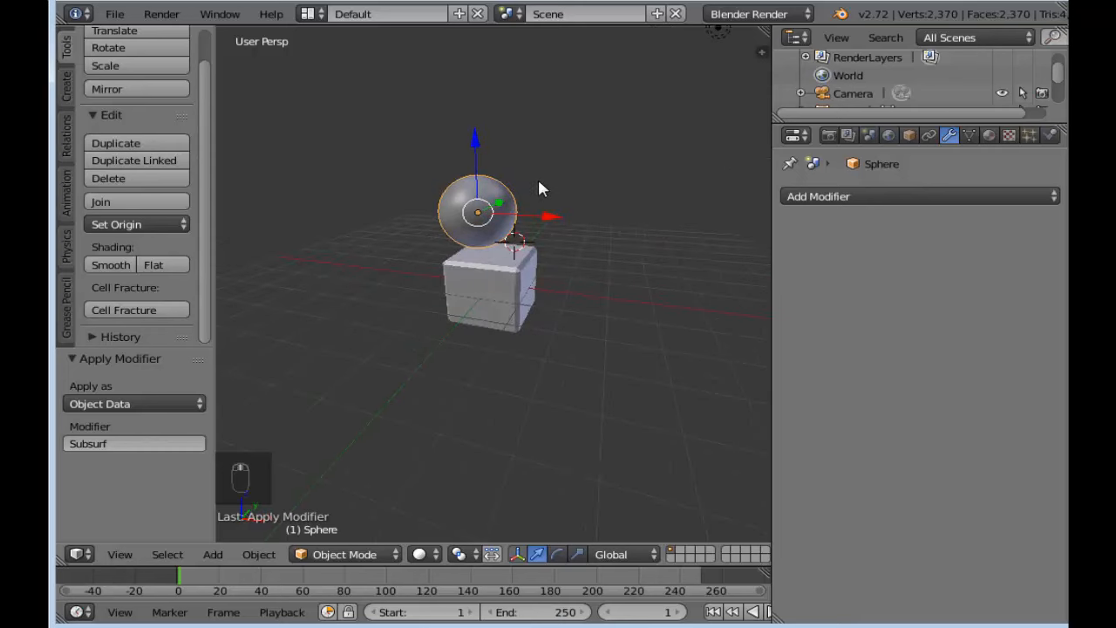
{"action": "scroll", "coordinate": [481, 213], "scroll_direction": "up", "scroll_amount": 2}
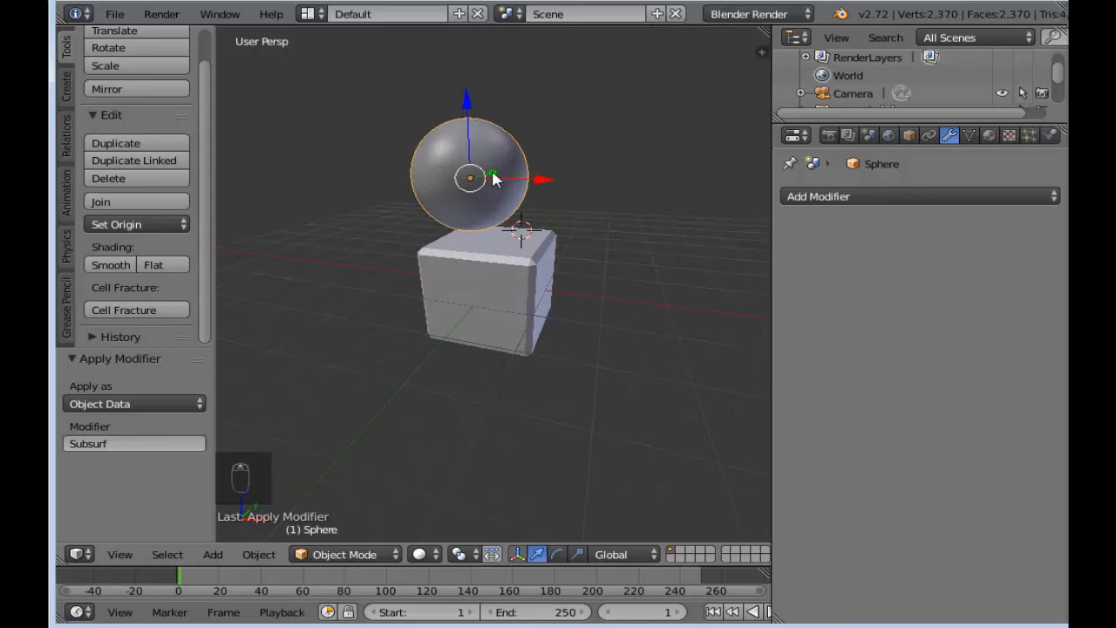
Step: Compare the cube and sphere with the white die in the reference image, and dismiss the Windows activation notification
{"action": "middle_click_drag", "start_coordinate": [571, 266], "coordinate": [556, 244]}
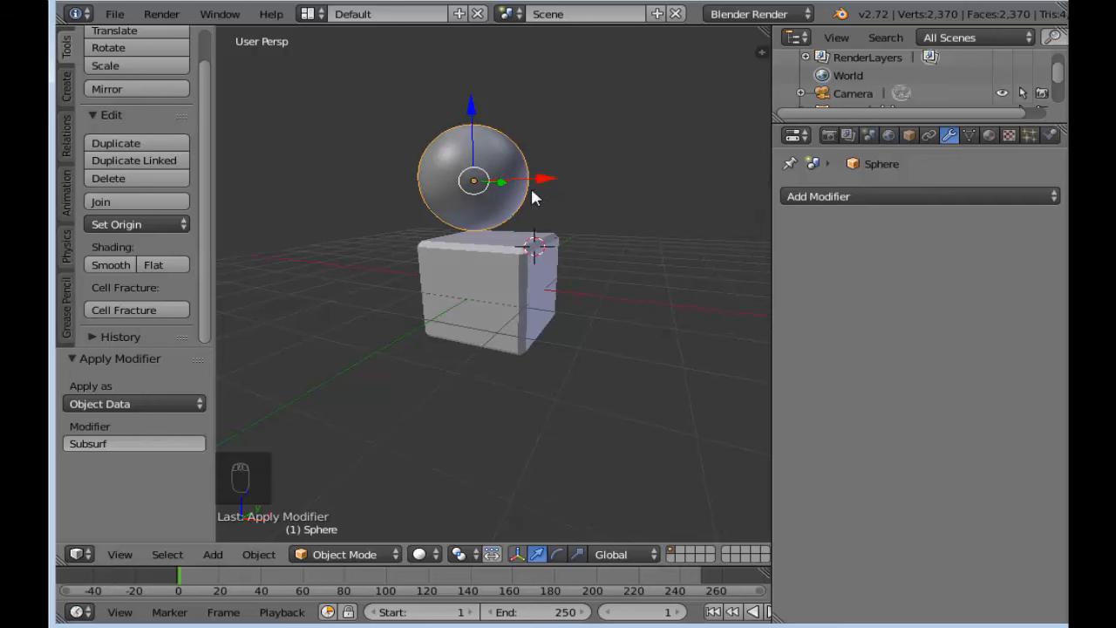
{"action": "middle_click_drag", "start_coordinate": [533, 199], "coordinate": [556, 341]}
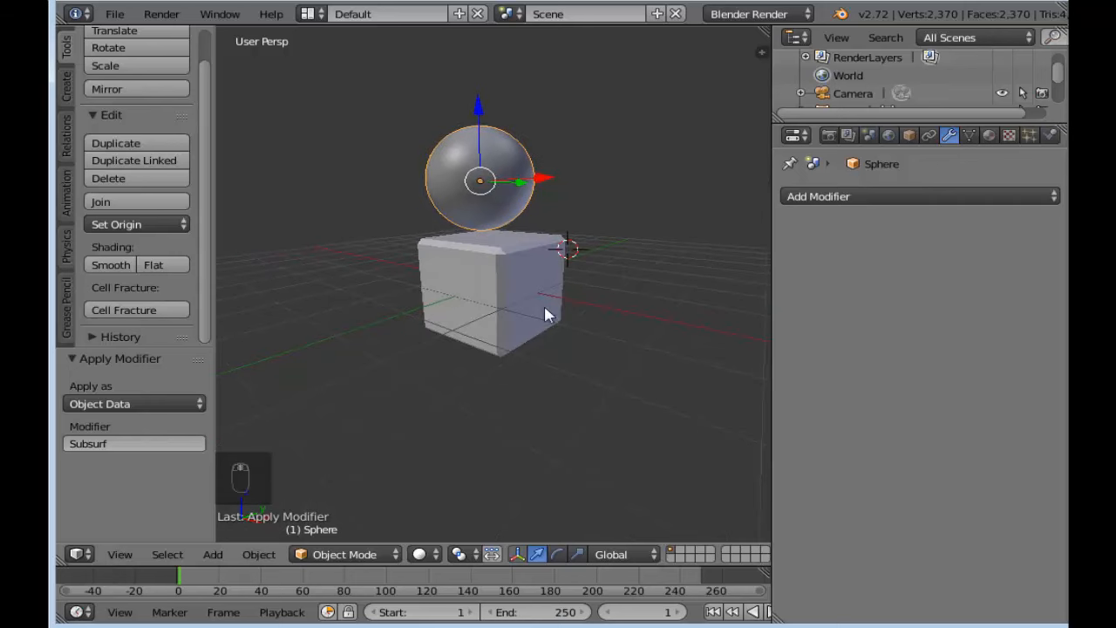
{"action": "scroll", "coordinate": [525, 268], "scroll_direction": "up", "scroll_amount": 2}
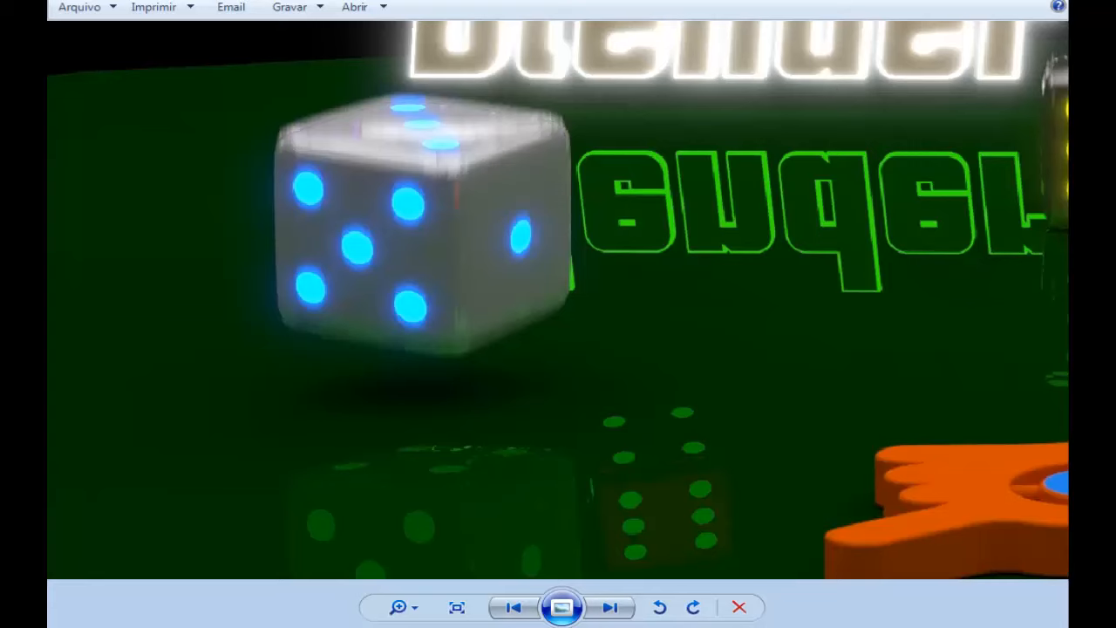
{"action": "scroll", "coordinate": [411, 154], "scroll_direction": "down", "scroll_amount": 1}
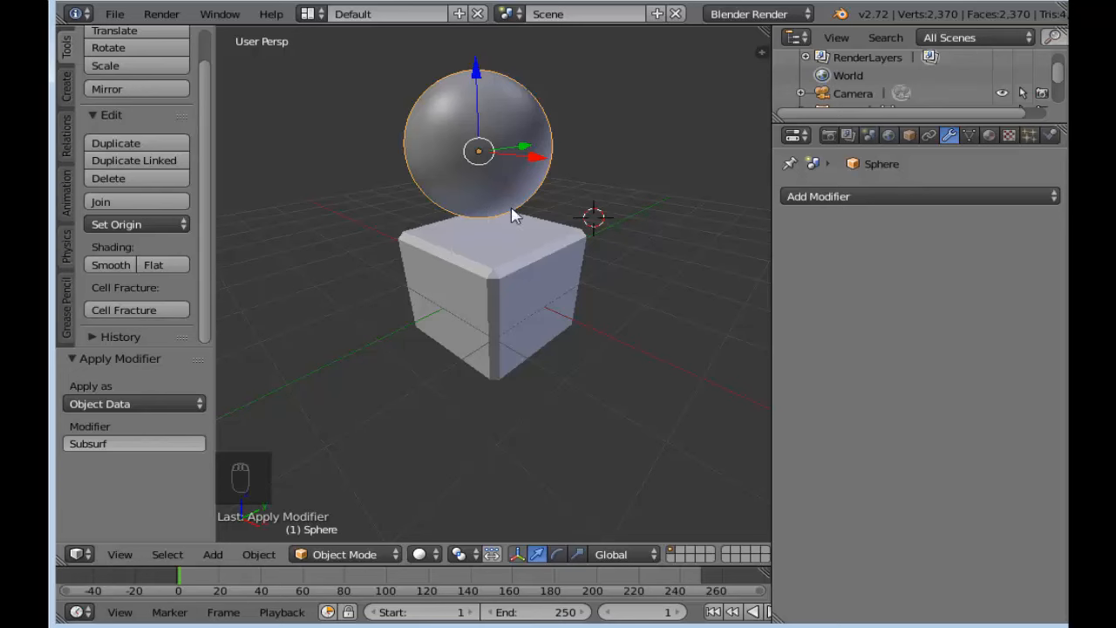
{"action": "middle_click_drag", "start_coordinate": [510, 212], "coordinate": [549, 229]}
{"action": "scroll", "coordinate": [559, 210], "scroll_direction": "up", "scroll_amount": 2}
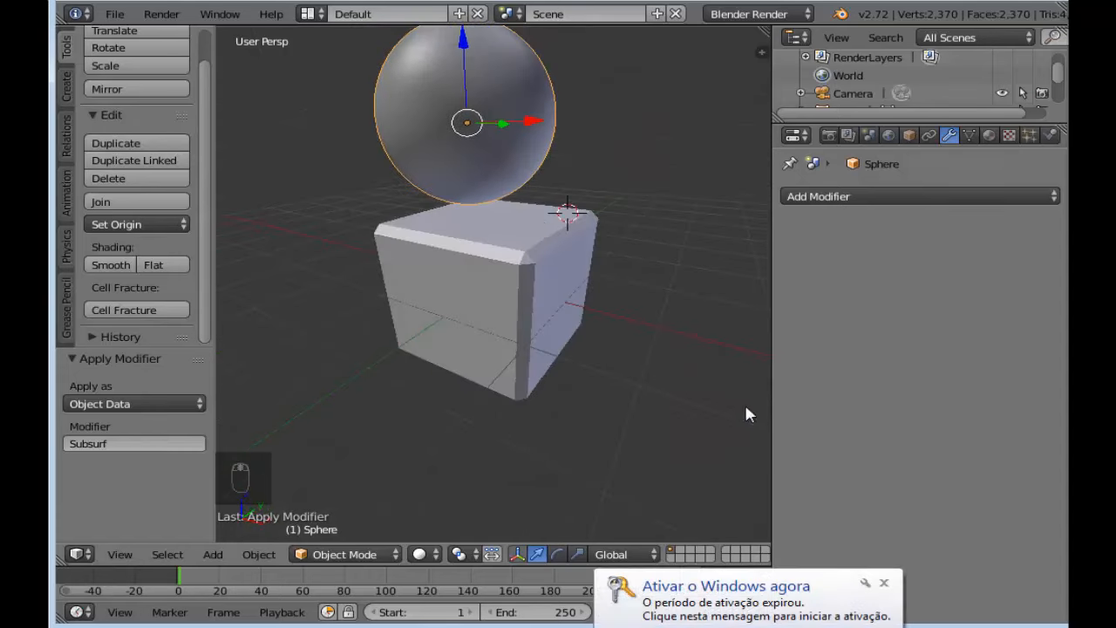
{"action": "left_click", "coordinate": [883, 582]}
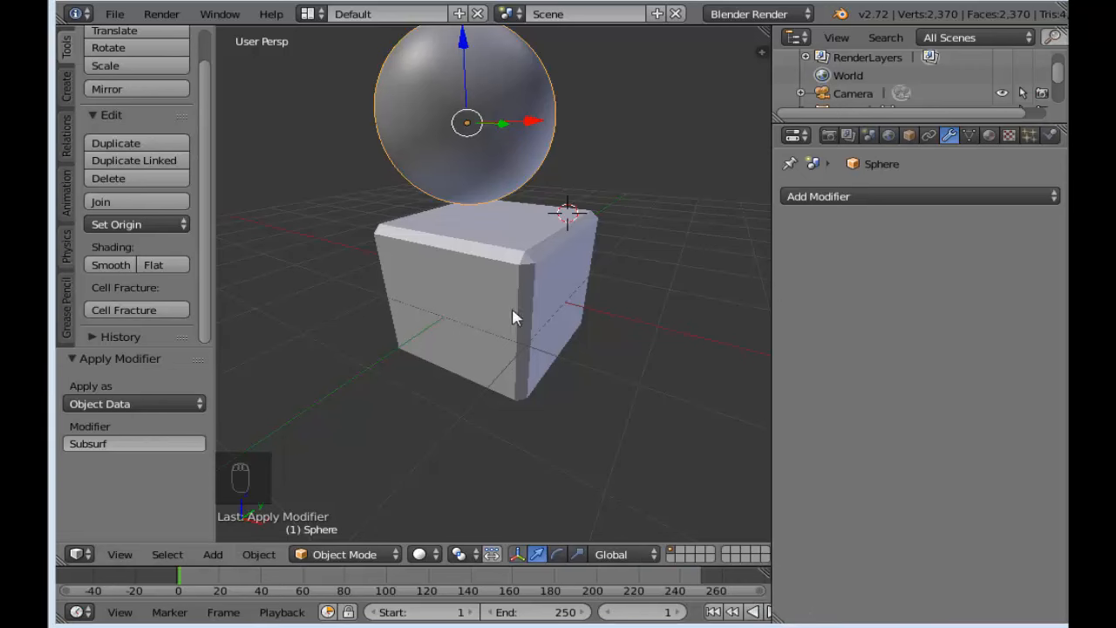
Step: Inspect the face grid on the cube's side in Edit Mode, and return to Object Mode
{"action": "right_click", "coordinate": [561, 331]}
{"action": "middle_click_drag", "start_coordinate": [560, 331], "coordinate": [529, 386]}
{"action": "scroll", "coordinate": [529, 384], "scroll_direction": "up", "scroll_amount": 2}
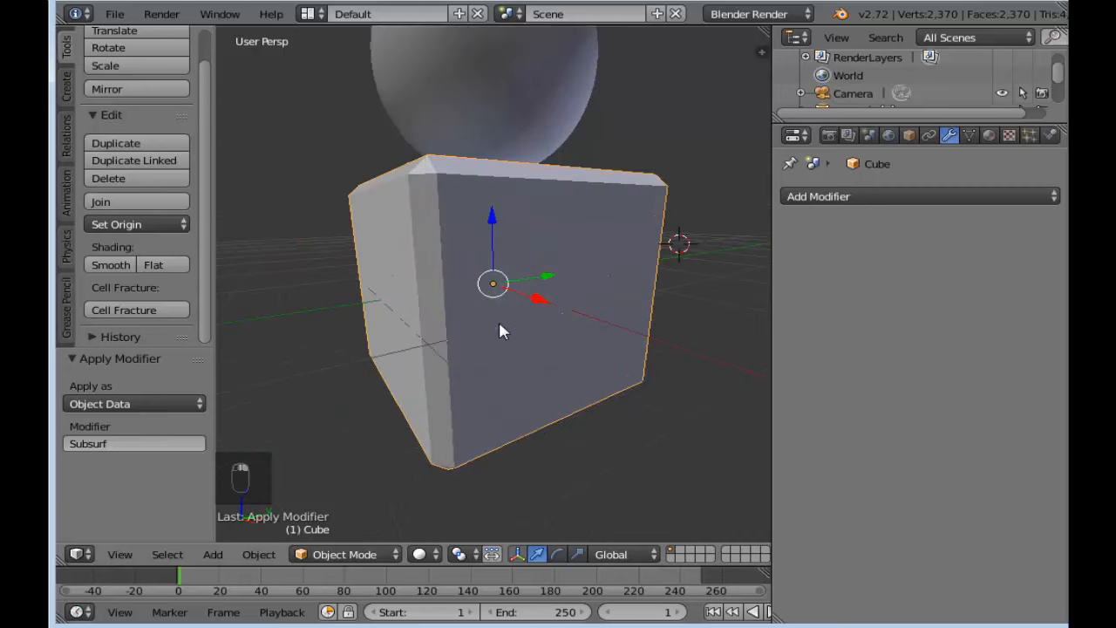
{"action": "key", "text": "Tab"}
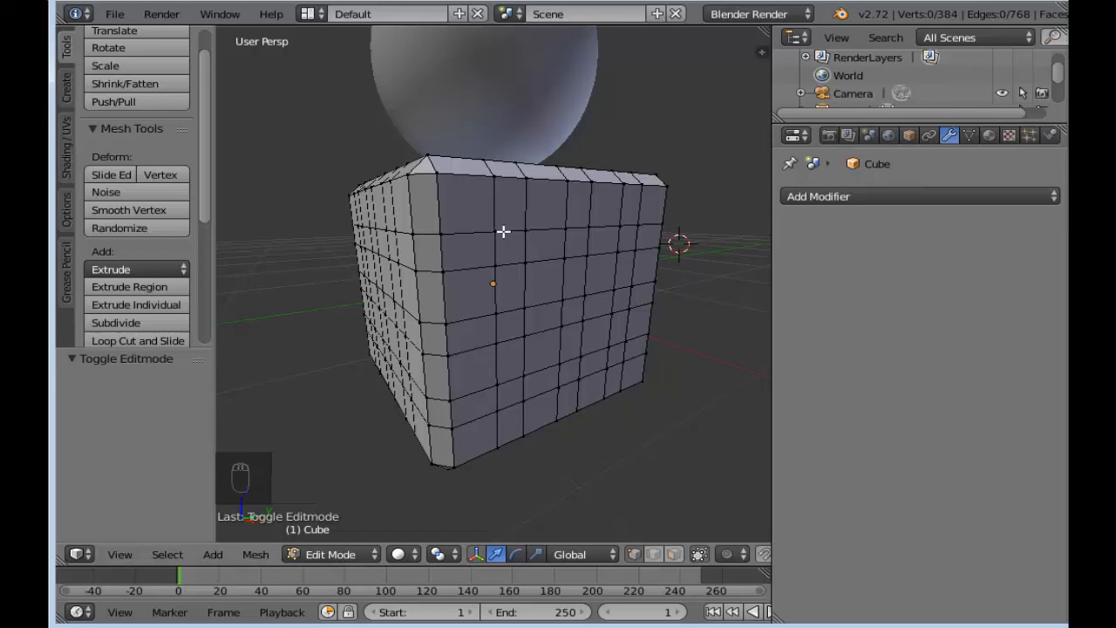
{"action": "key", "text": "Tab"}
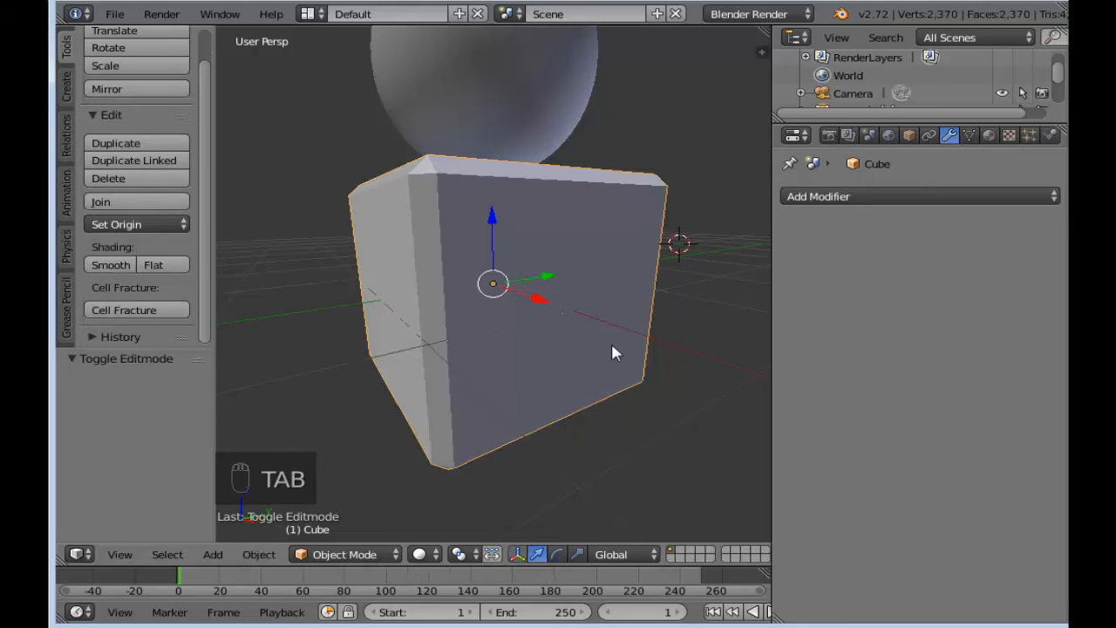
Step: Move the sphere about 0.741 units along X
{"action": "middle_click_drag", "start_coordinate": [610, 340], "coordinate": [522, 204]}
{"action": "right_click", "coordinate": [492, 116]}
{"action": "key", "text": "g"}
{"action": "key", "text": "x"}
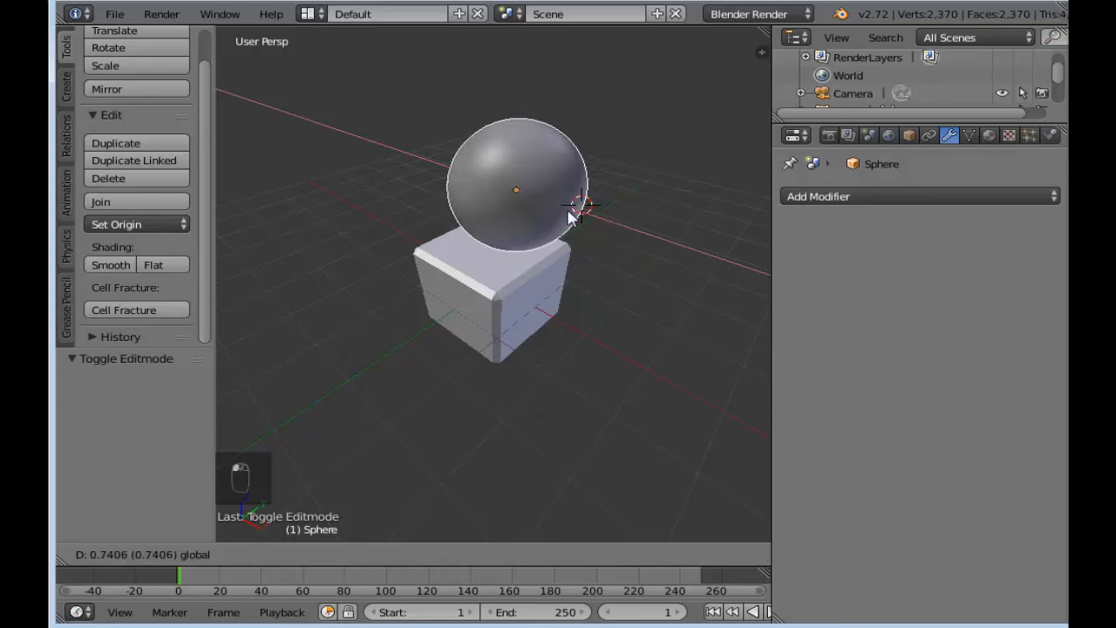
{"action": "left_click", "coordinate": [567, 217]}
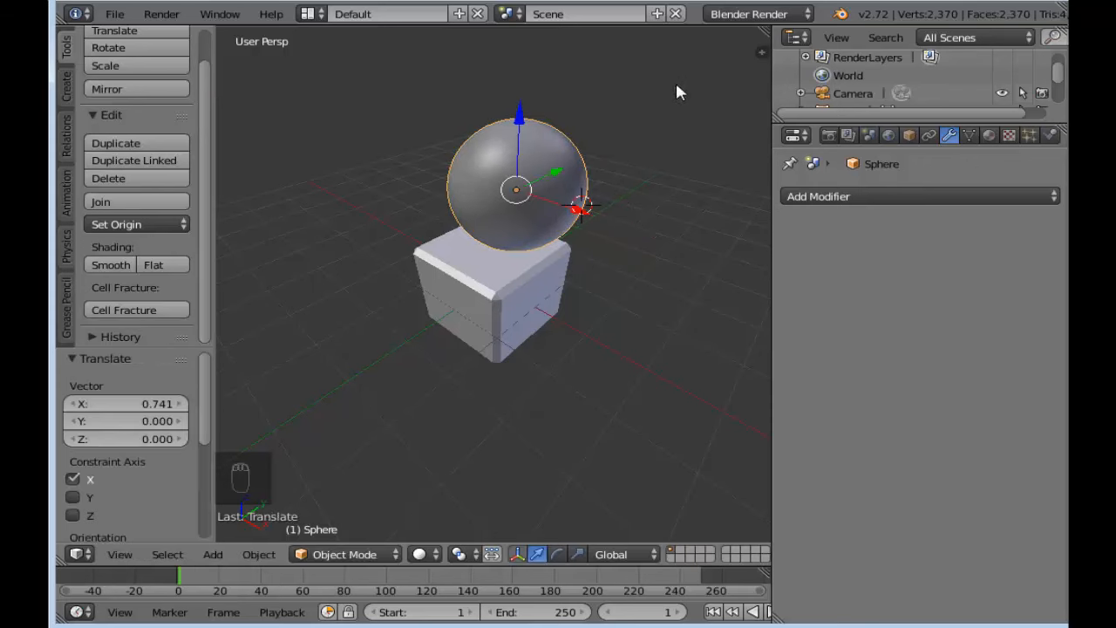
Step: Scale the sphere down to about 0.235 and lower it about 0.369 units along Z toward the cube
{"action": "key", "text": "s"}
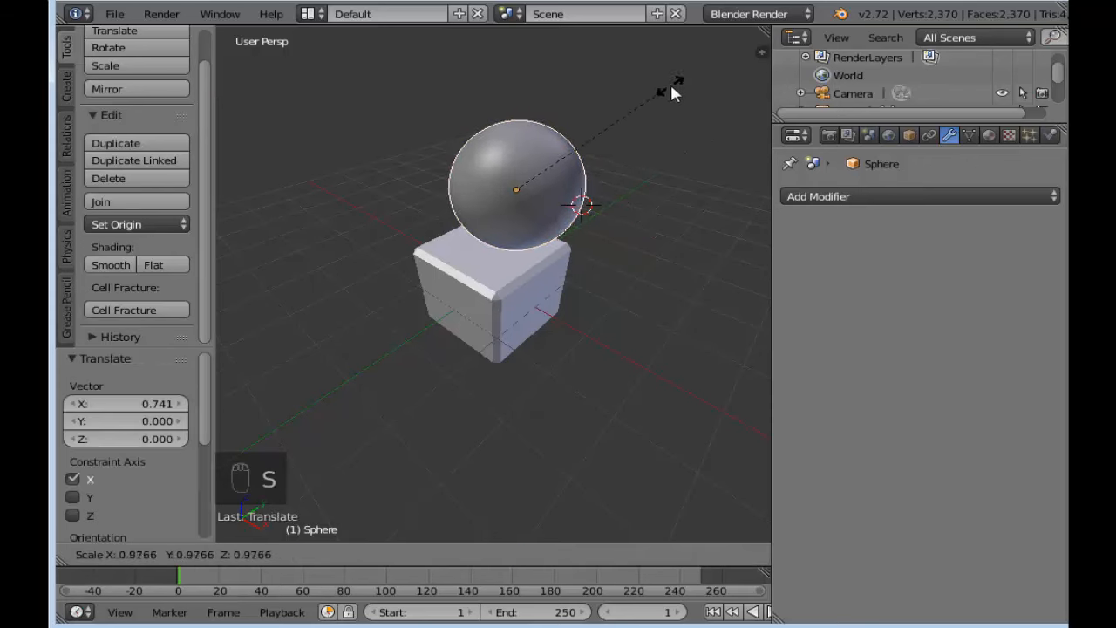
{"action": "left_click", "coordinate": [562, 174]}
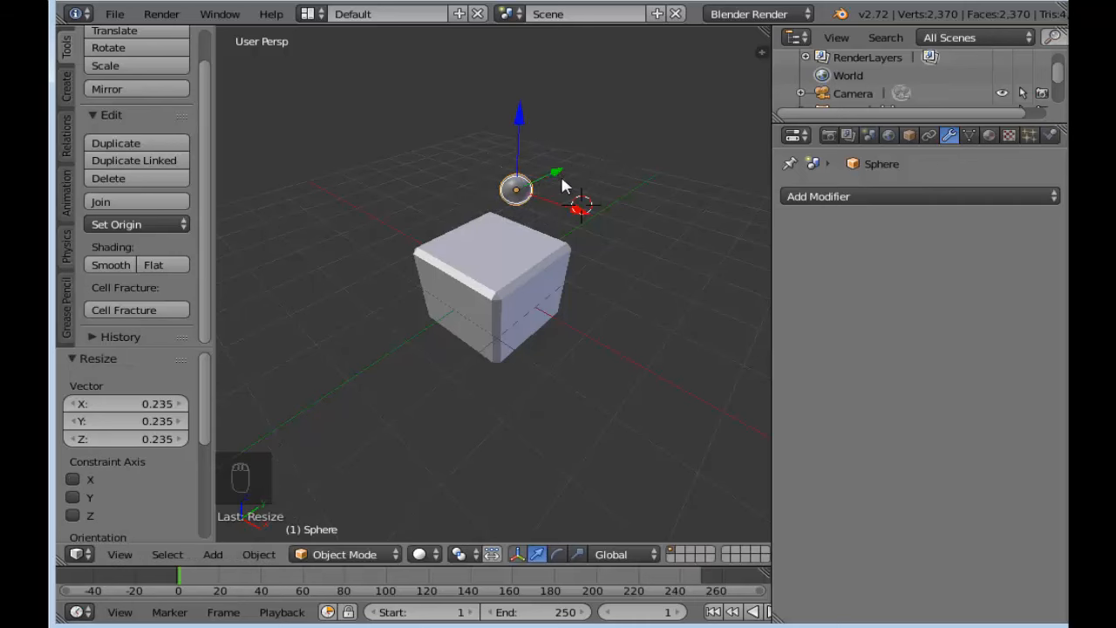
{"action": "mouse_move", "coordinate": [519, 117]}
{"action": "left_mouse_down"}
{"action": "mouse_move", "coordinate": [520, 174]}
{"action": "mouse_move", "coordinate": [526, 133]}
{"action": "left_mouse_up"}
{"action": "middle_click_drag", "start_coordinate": [620, 216], "coordinate": [522, 224]}
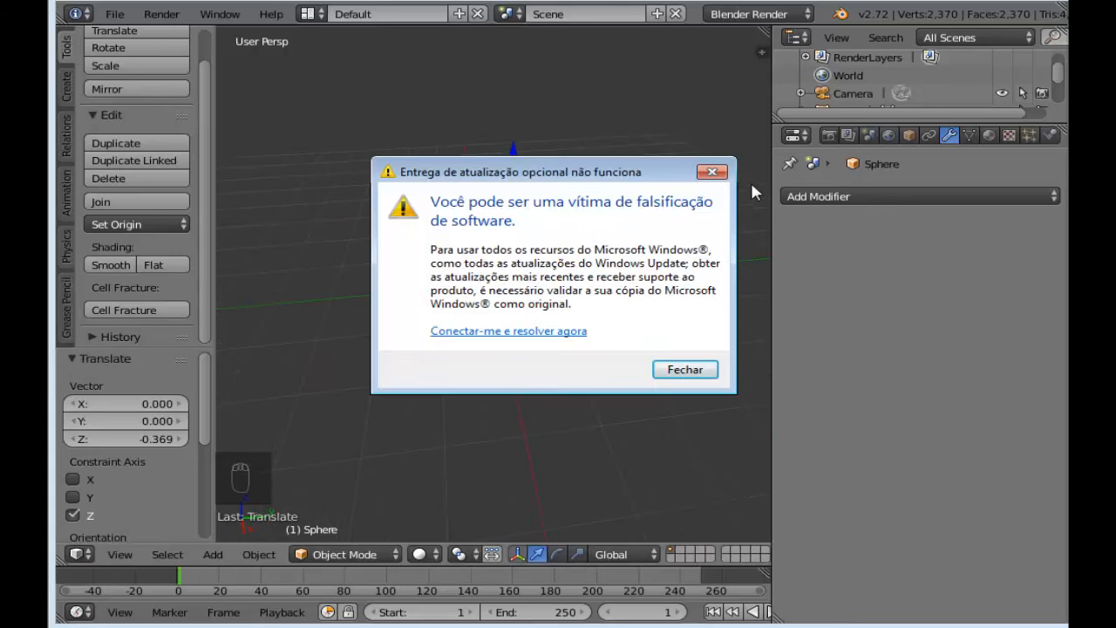
Step: Close the Windows validation warning, review the dot size and layout in the reference dice image, and minimize the image
{"action": "left_click", "coordinate": [713, 170]}
{"action": "middle_click_drag", "start_coordinate": [531, 312], "coordinate": [544, 291]}
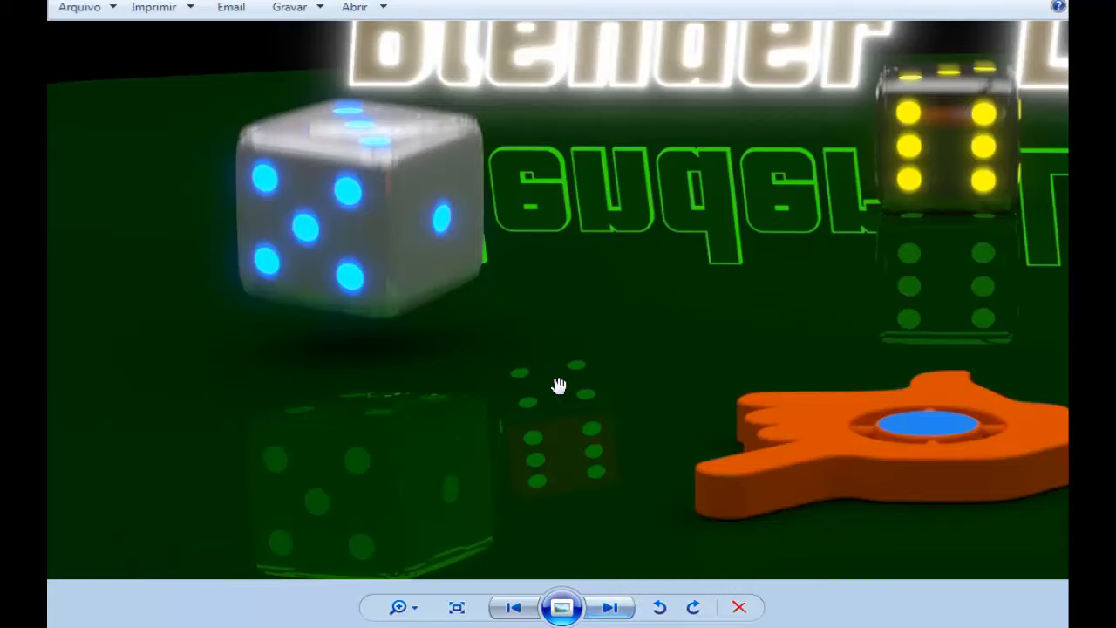
{"action": "scroll", "coordinate": [495, 265], "scroll_direction": "down", "scroll_amount": 3}
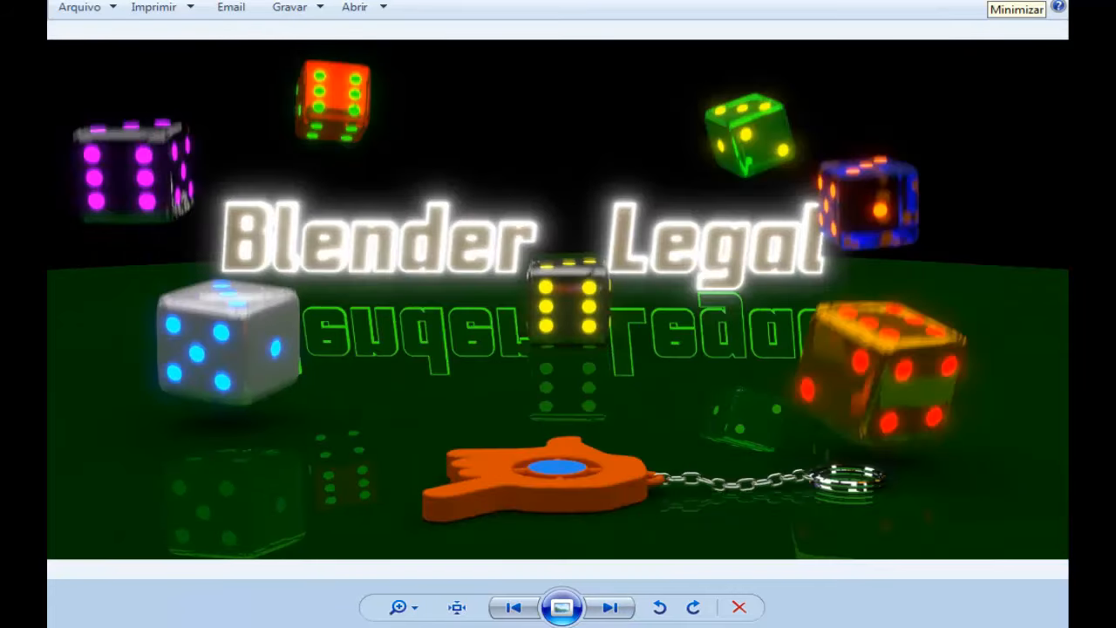
{"action": "left_click", "coordinate": [995, 1]}
{"action": "scroll", "coordinate": [525, 229], "scroll_direction": "up", "scroll_amount": 1}
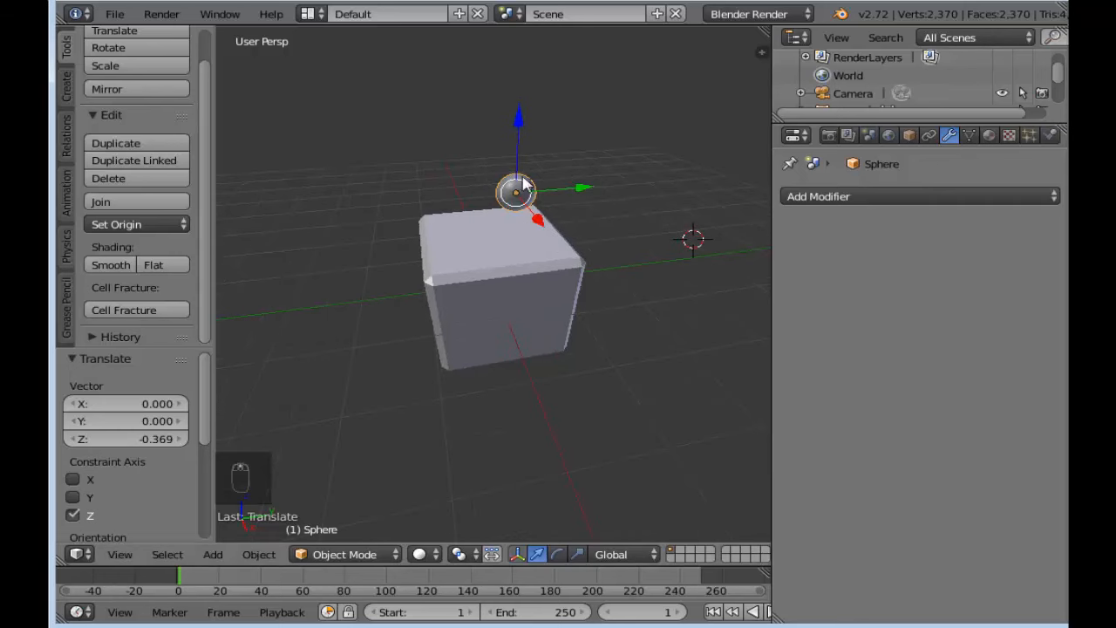
Step: Lower the sphere about 0.125 units along Z, and widen the 3D viewport to check its placement from the top view
{"action": "left_click_drag", "start_coordinate": [517, 116], "coordinate": [518, 126]}
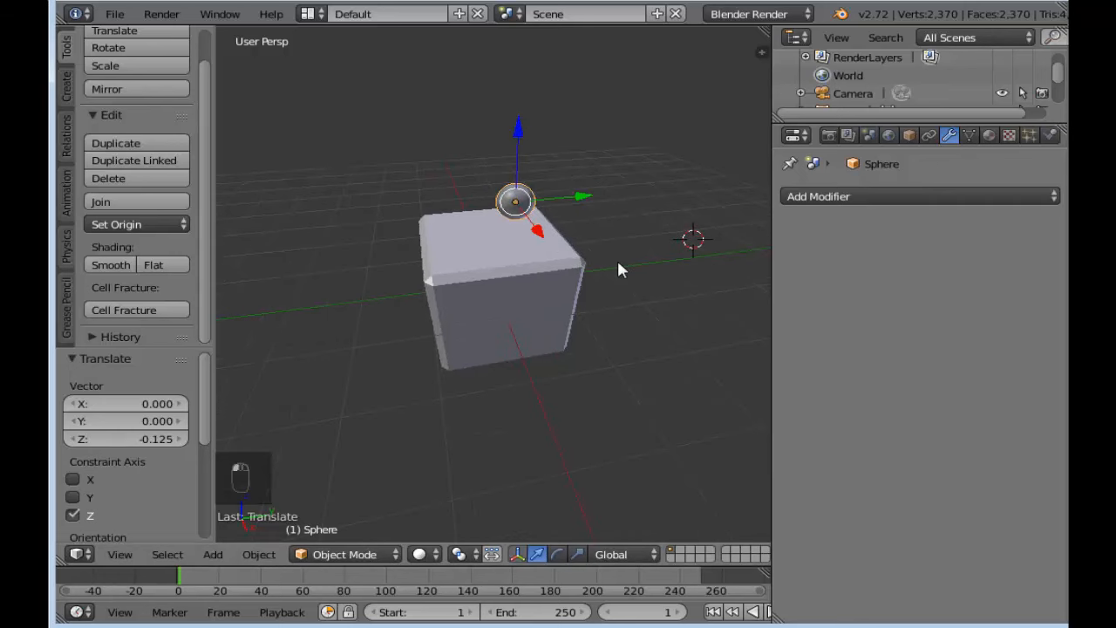
{"action": "key", "text": "KP_7"}
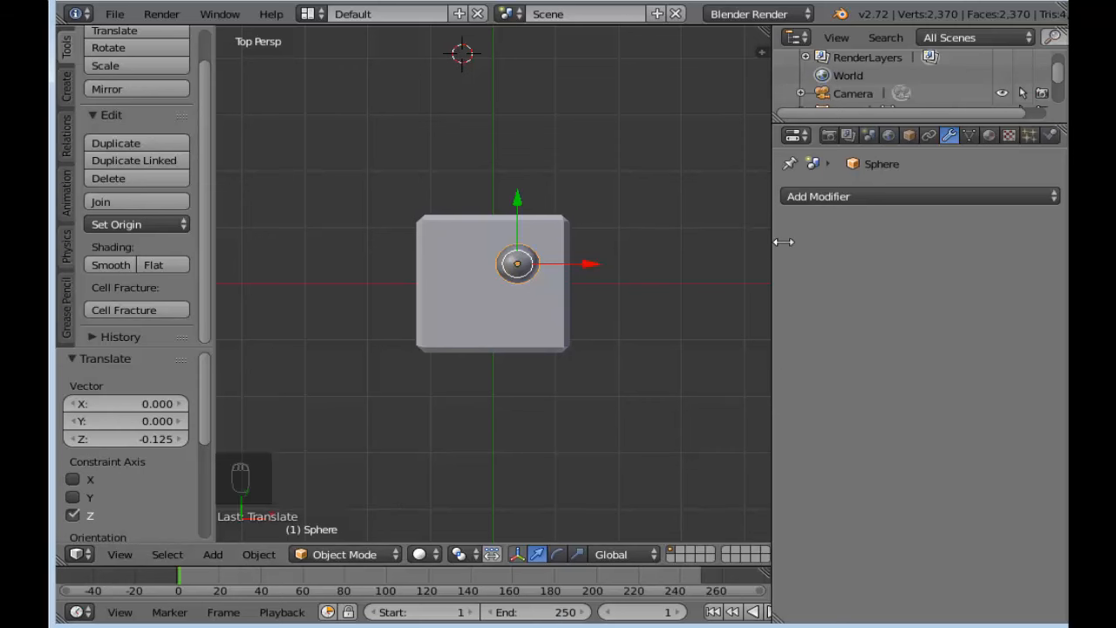
{"action": "left_click_drag", "start_coordinate": [776, 241], "coordinate": [919, 241]}
{"action": "scroll", "coordinate": [682, 308], "scroll_direction": "up", "scroll_amount": 3}
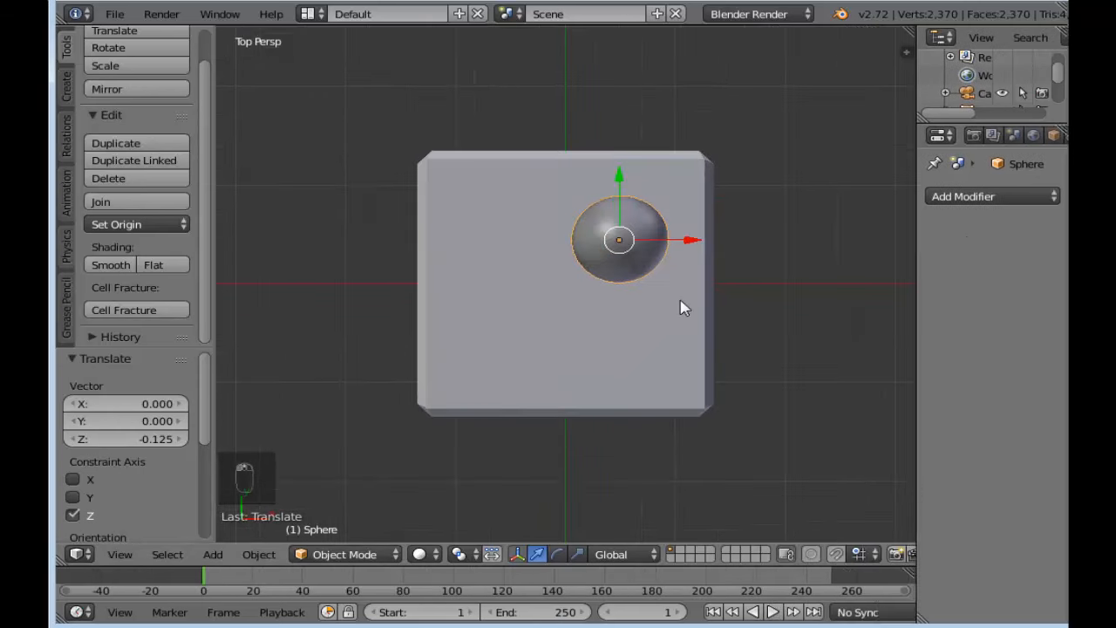
{"action": "middle_click_drag", "start_coordinate": [660, 378], "coordinate": [590, 188]}
{"action": "key", "text": "KP_7"}
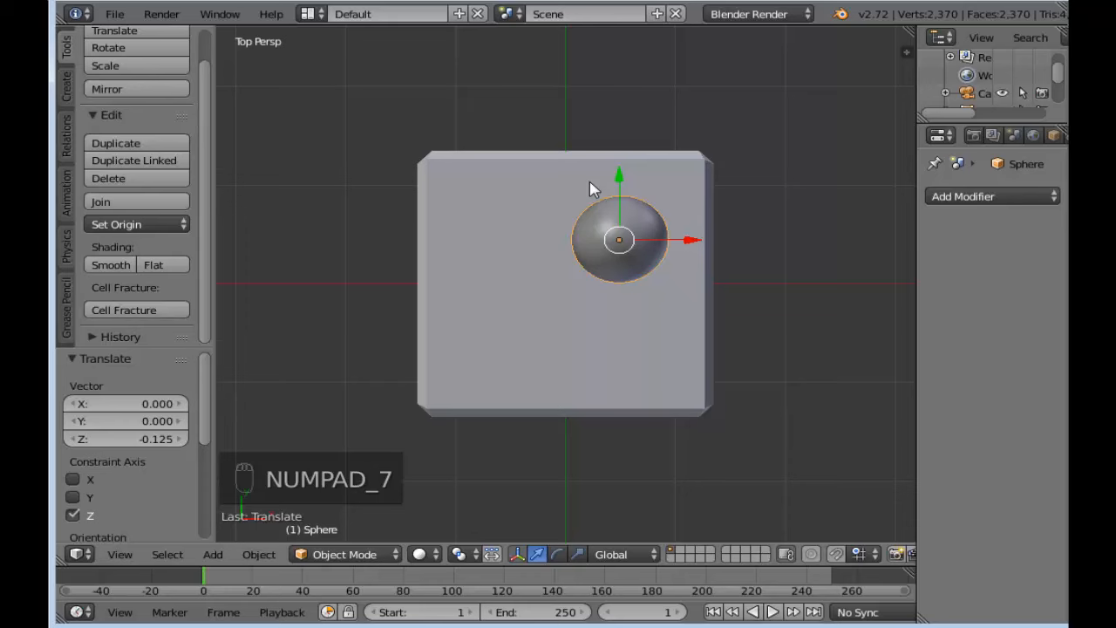
{"action": "scroll", "coordinate": [591, 190], "scroll_direction": "down", "scroll_amount": 1}
{"action": "scroll", "coordinate": [585, 244], "scroll_direction": "up", "scroll_amount": 3}
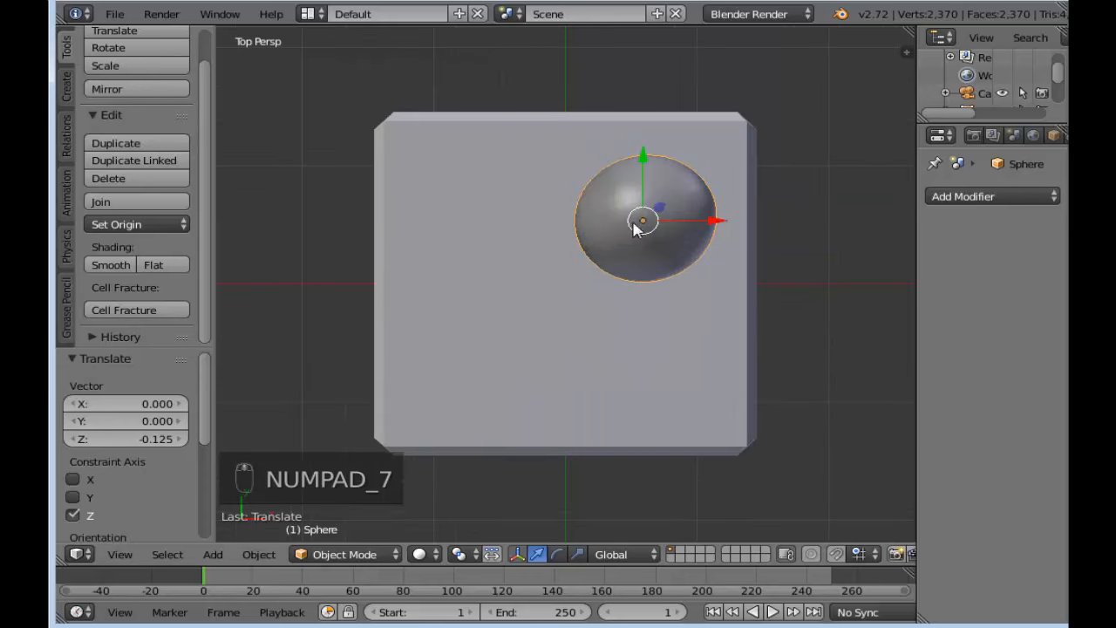
{"action": "scroll", "coordinate": [613, 316], "scroll_direction": "down", "scroll_amount": 3}
Step: Lower the sphere about 0.370 units along Z and, in front orthographic view, another 0.213 units so it sits half sunk in the cube's top
{"action": "middle_click_drag", "start_coordinate": [613, 316], "coordinate": [604, 37]}
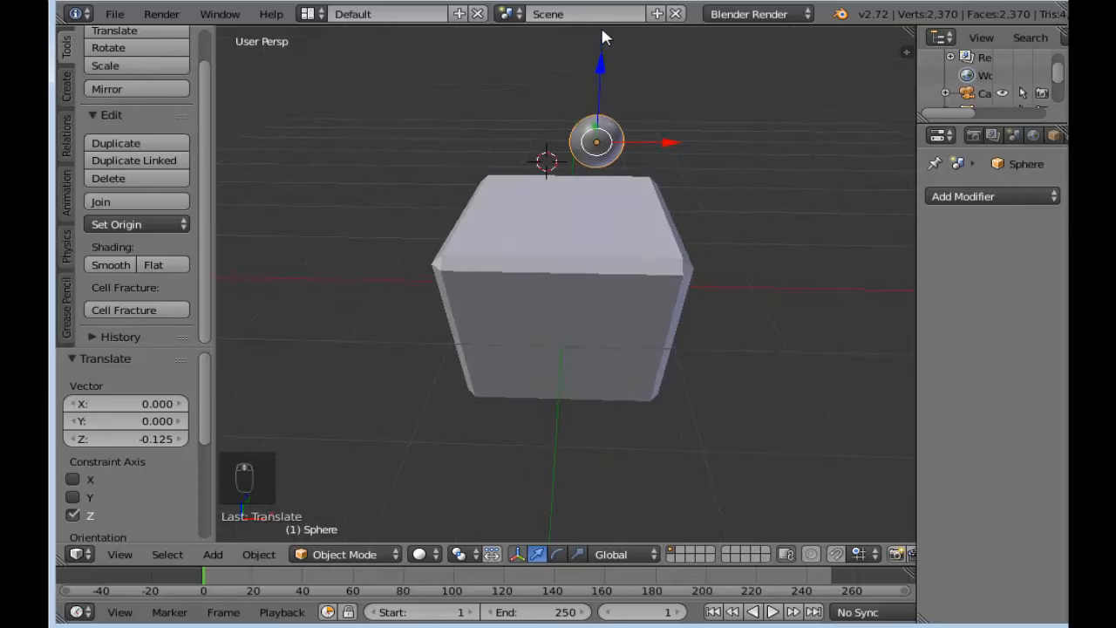
{"action": "left_click_drag", "start_coordinate": [602, 68], "coordinate": [611, 101]}
{"action": "key", "text": "KP_1"}
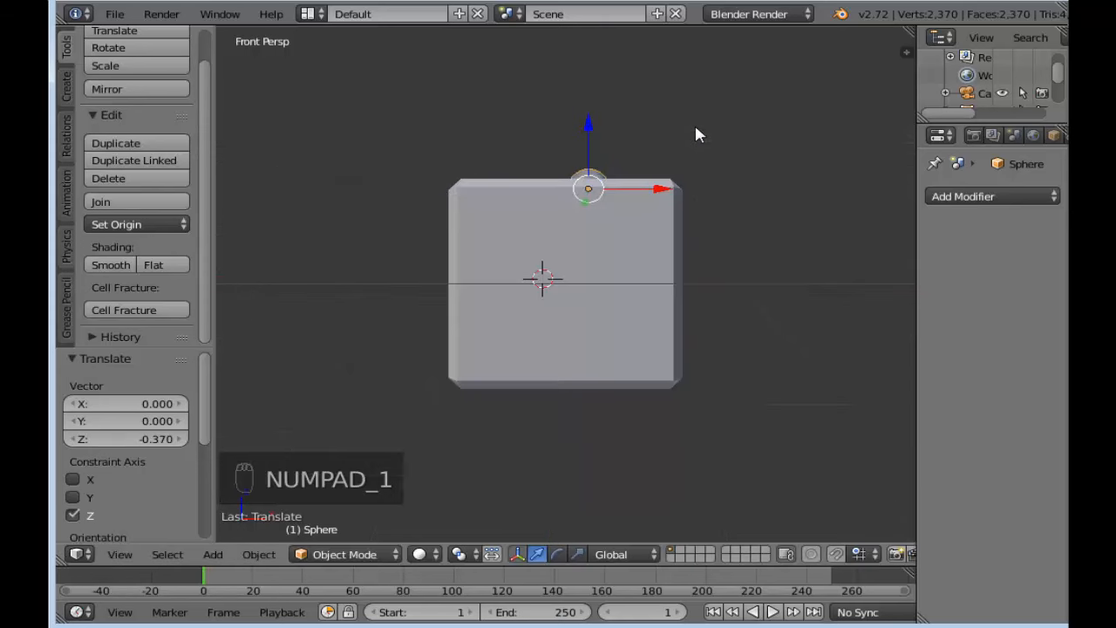
{"action": "scroll", "coordinate": [693, 135], "scroll_direction": "up", "scroll_amount": 1}
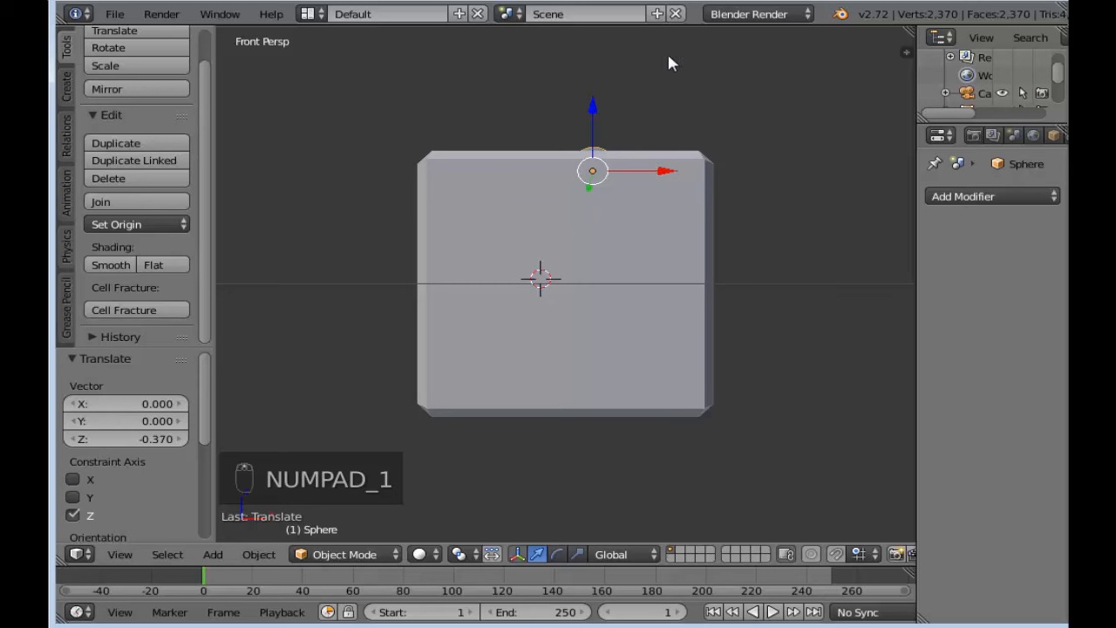
{"action": "key", "text": "KP_5"}
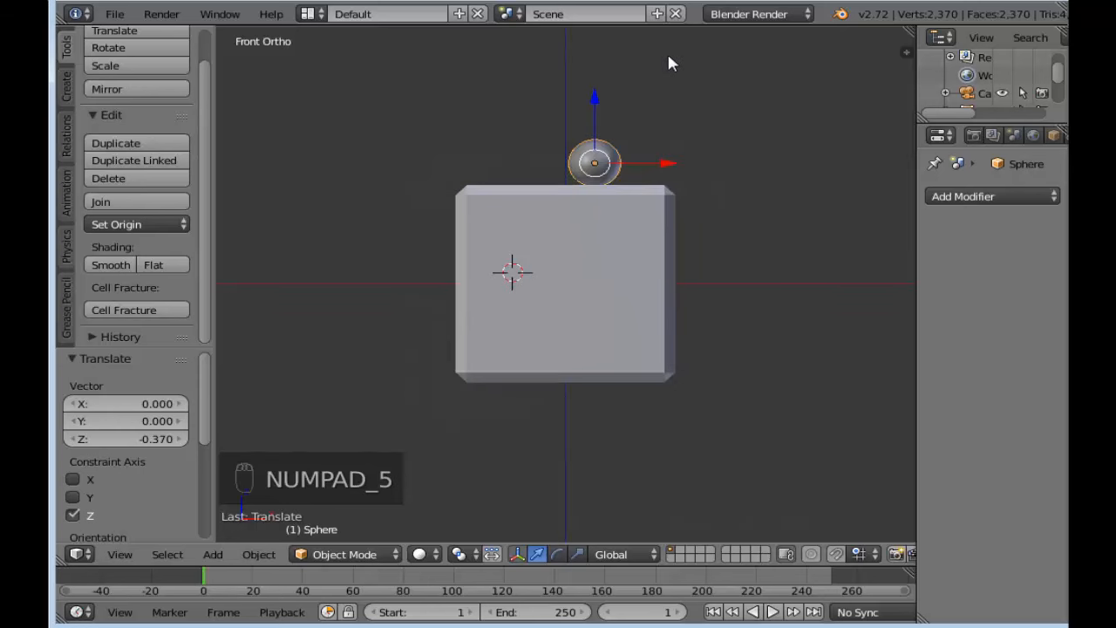
{"action": "scroll", "coordinate": [654, 111], "scroll_direction": "up", "scroll_amount": 1}
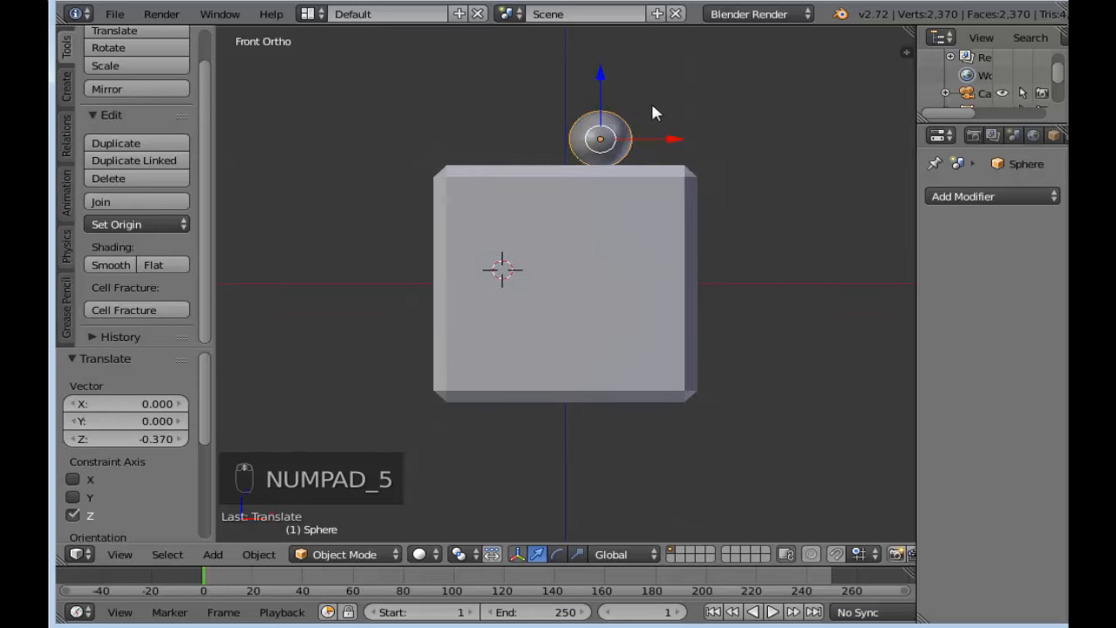
{"action": "mouse_move", "coordinate": [600, 75]}
{"action": "left_mouse_down"}
{"action": "mouse_move", "coordinate": [601, 103]}
{"action": "mouse_move", "coordinate": [598, 93]}
{"action": "left_mouse_up"}
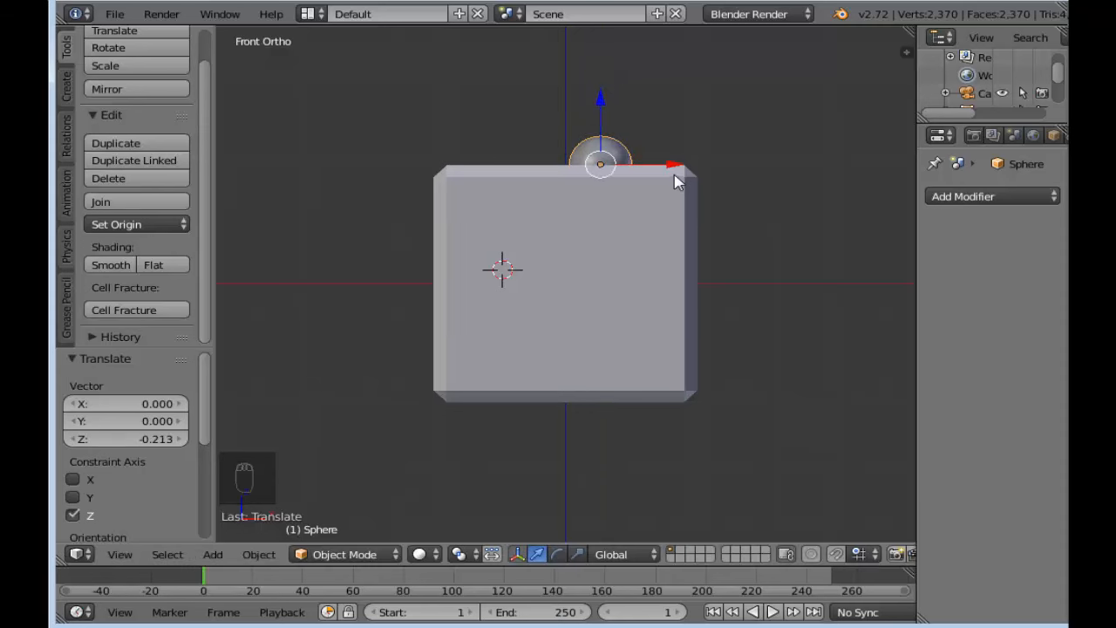
Step: Examine how the sphere sits in the cube's top, comparing the front view in orthographic and perspective projection
{"action": "middle_click_drag", "start_coordinate": [674, 179], "coordinate": [660, 224], "text": "shift"}
{"action": "scroll", "coordinate": [660, 224], "scroll_direction": "up", "scroll_amount": 1}
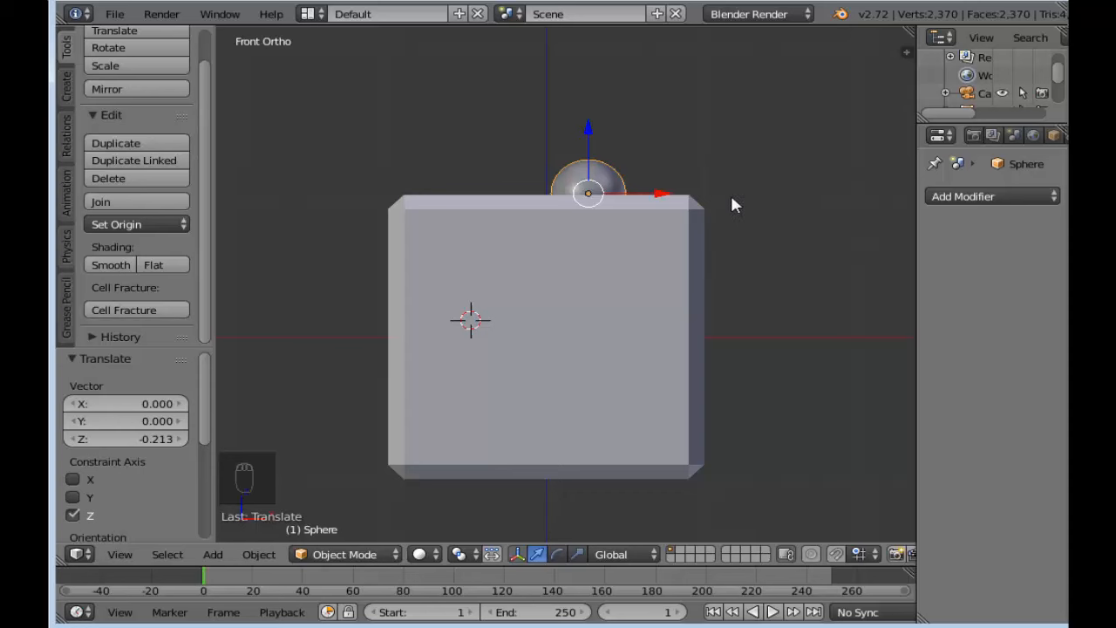
{"action": "scroll", "coordinate": [589, 164], "scroll_direction": "up", "scroll_amount": 1}
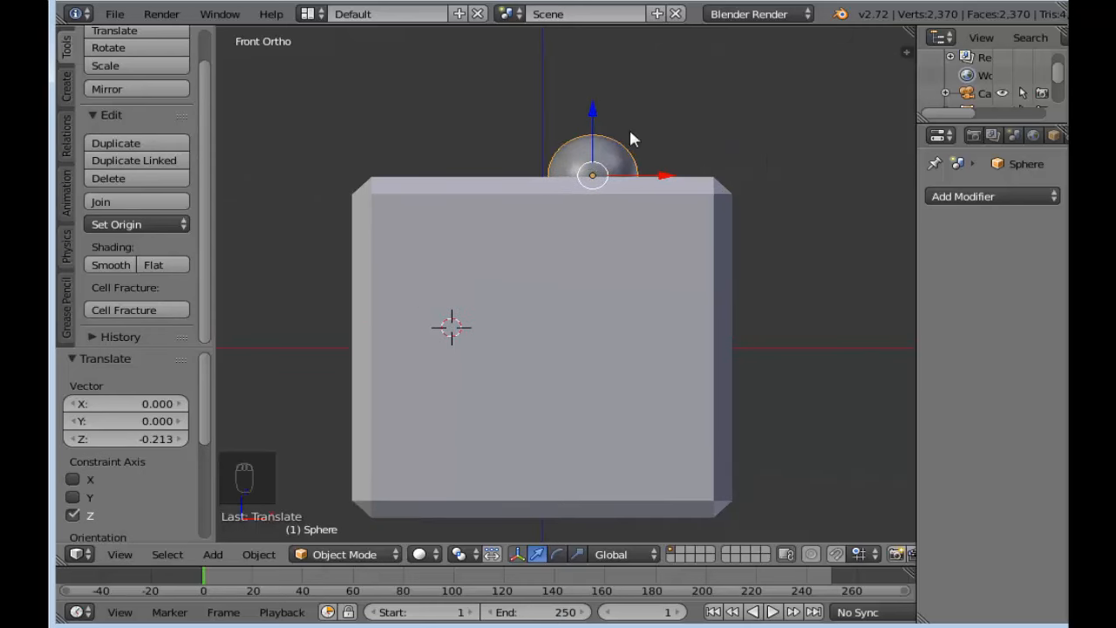
{"action": "key", "text": "KP_5"}
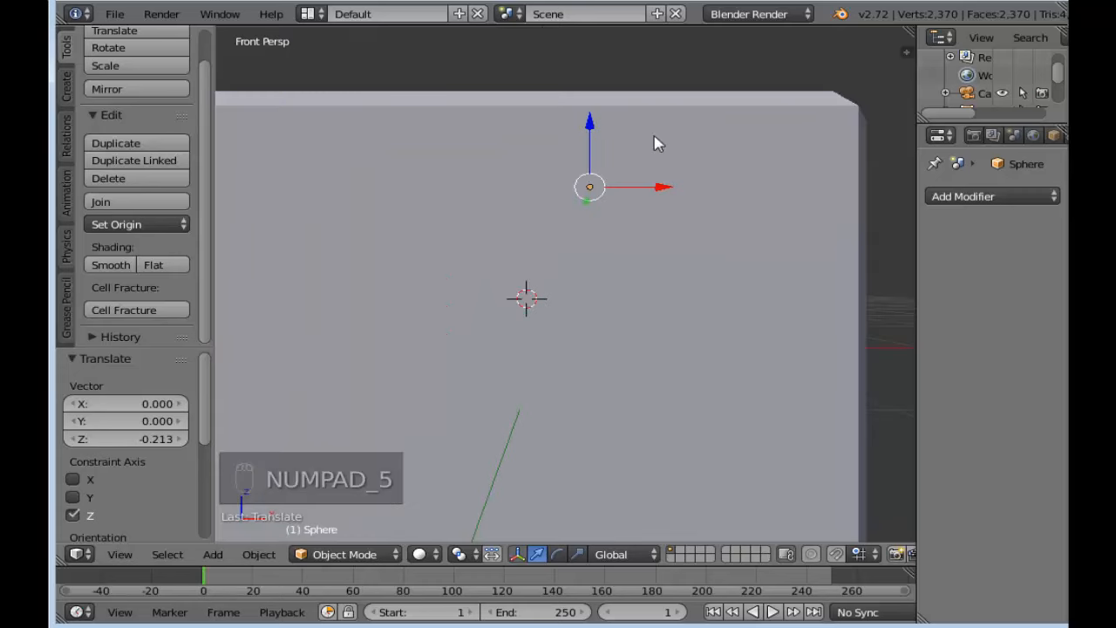
{"action": "scroll", "coordinate": [744, 355], "scroll_direction": "down", "scroll_amount": 4}
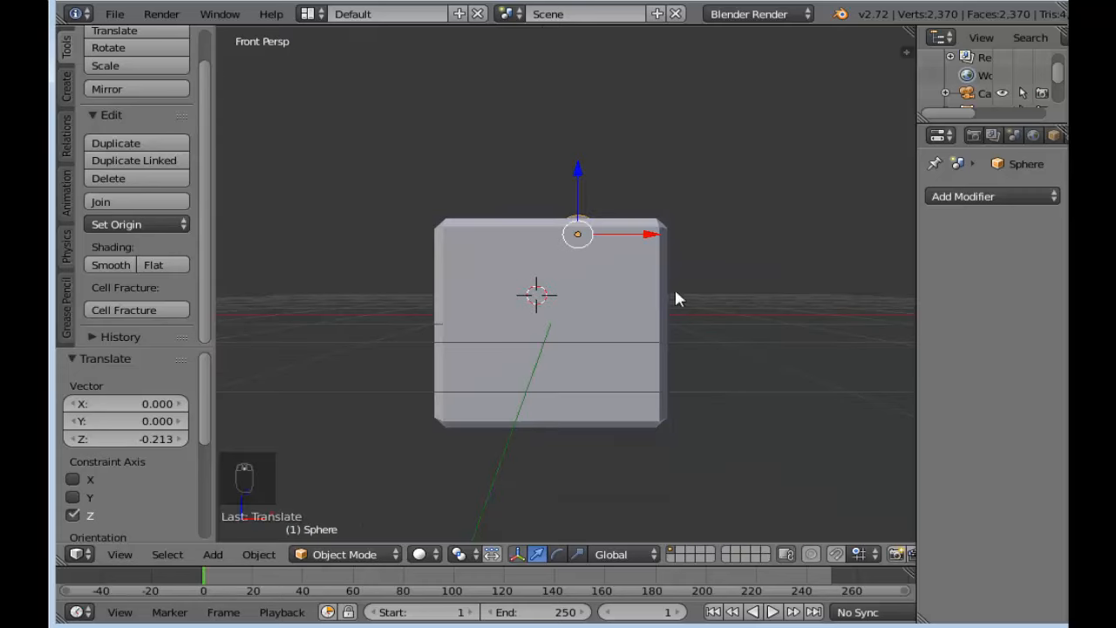
{"action": "scroll", "coordinate": [693, 273], "scroll_direction": "up", "scroll_amount": 3}
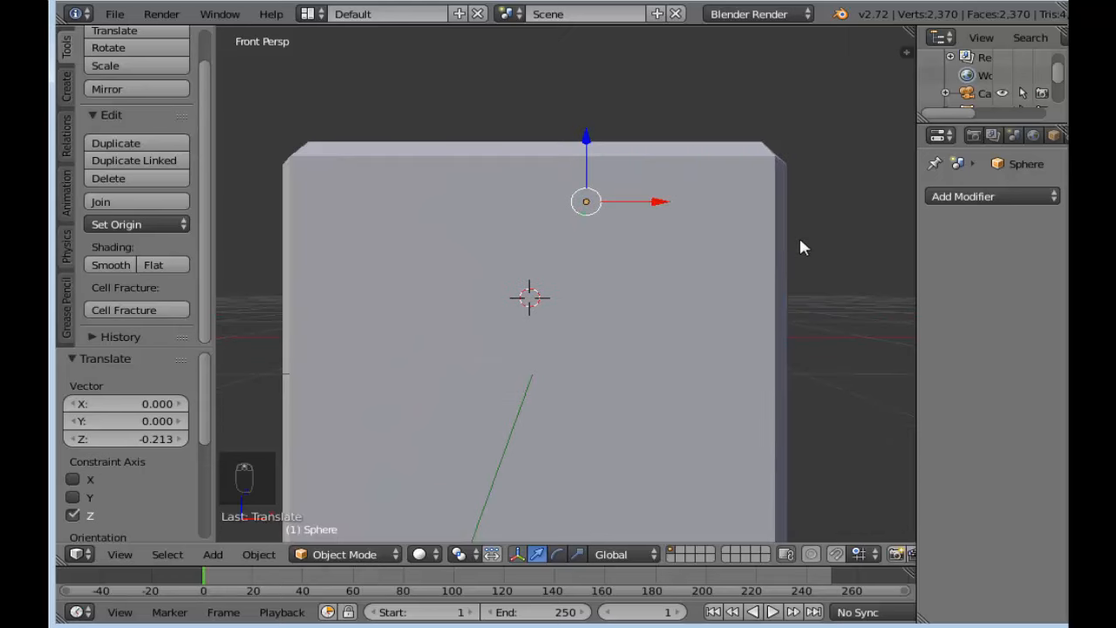
{"action": "key", "text": "KP_5"}
{"action": "scroll", "coordinate": [652, 248], "scroll_direction": "up", "scroll_amount": 2}
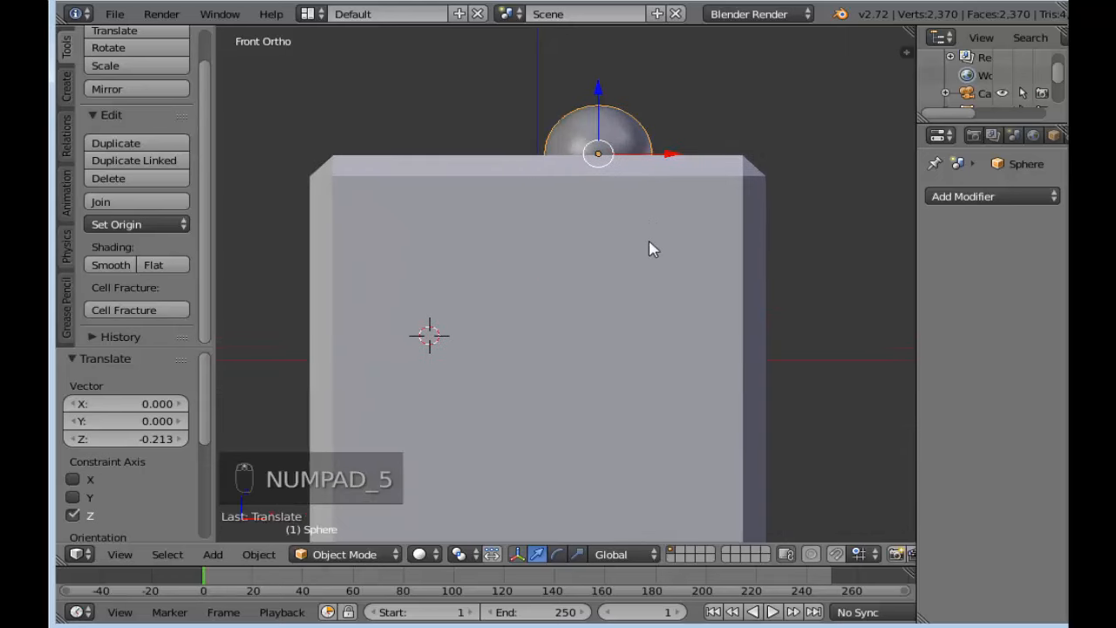
{"action": "scroll", "coordinate": [659, 168], "scroll_direction": "down", "scroll_amount": 2}
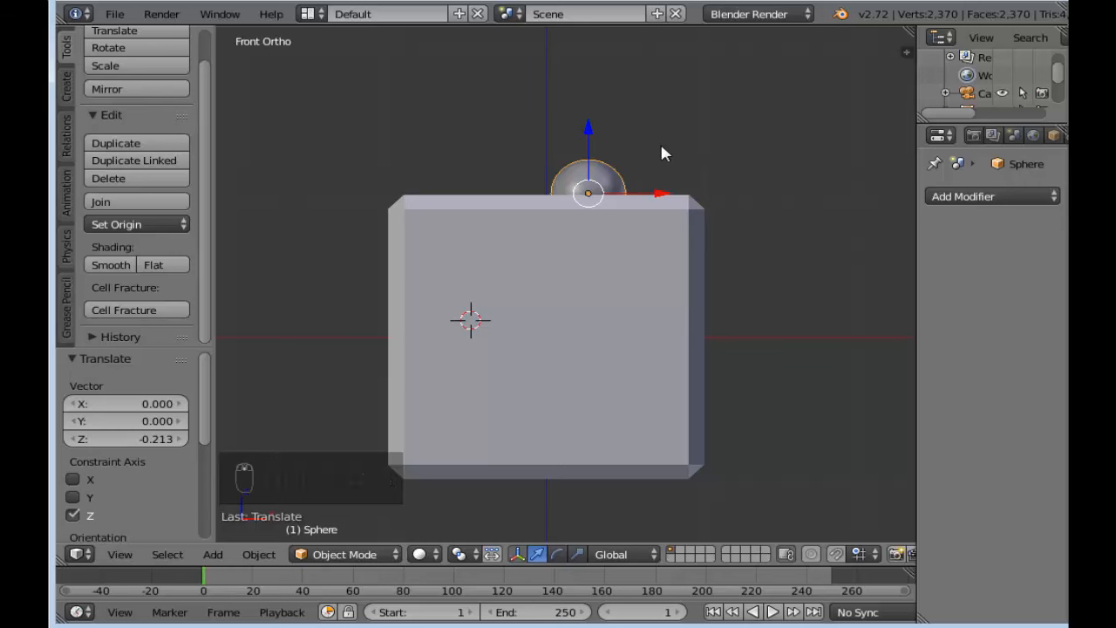
Step: Fine-tune the sphere's height in front view, lowering it 0.025 units along Z and raising it 0.011 units
{"action": "left_click_drag", "start_coordinate": [591, 135], "coordinate": [592, 139]}
{"action": "scroll", "coordinate": [604, 173], "scroll_direction": "up", "scroll_amount": 2}
{"action": "scroll", "coordinate": [606, 174], "scroll_direction": "up", "scroll_amount": 1}
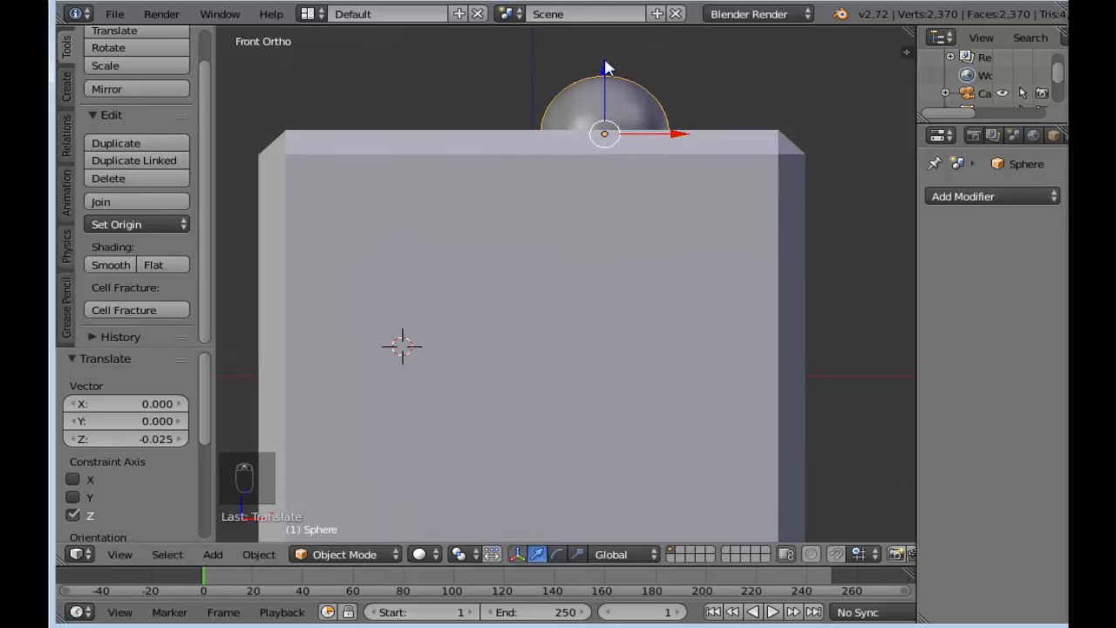
{"action": "left_click_drag", "start_coordinate": [608, 75], "coordinate": [607, 71]}
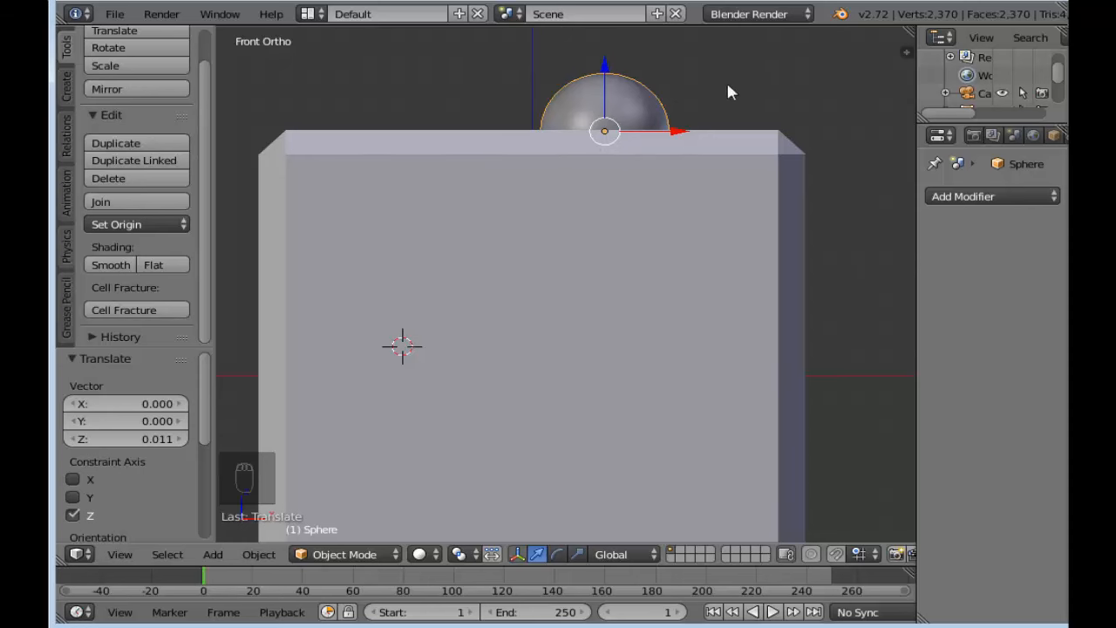
{"action": "scroll", "coordinate": [661, 141], "scroll_direction": "down", "scroll_amount": 3}
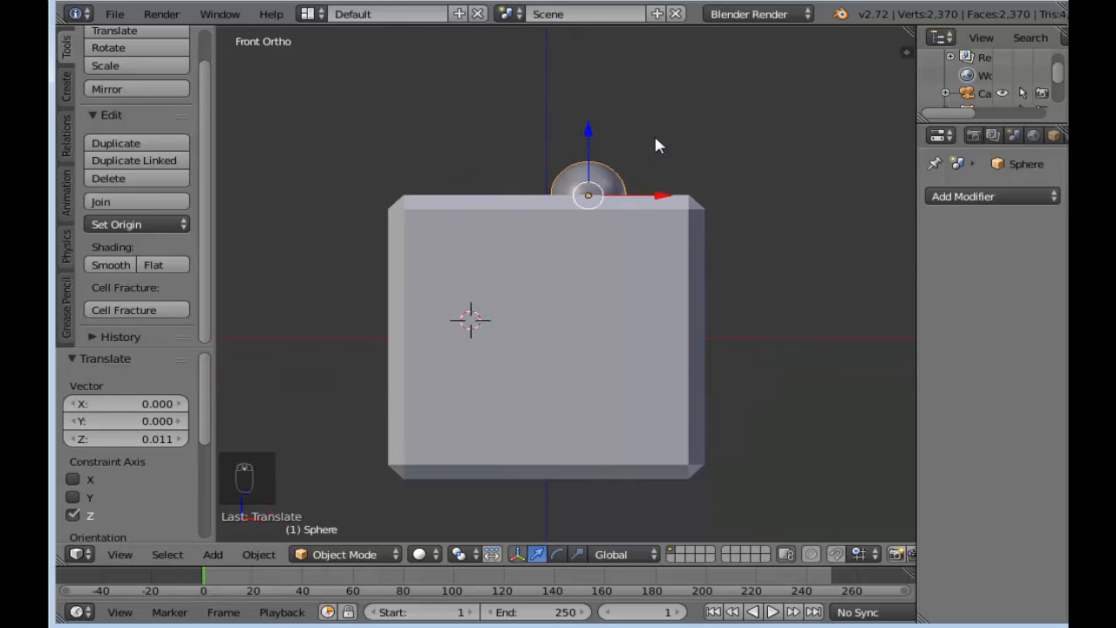
Step: In top view, move the sphere toward positive Y and -0.870 units along X, into the back-left corner of the cube's top face
{"action": "key", "text": "KP_7"}
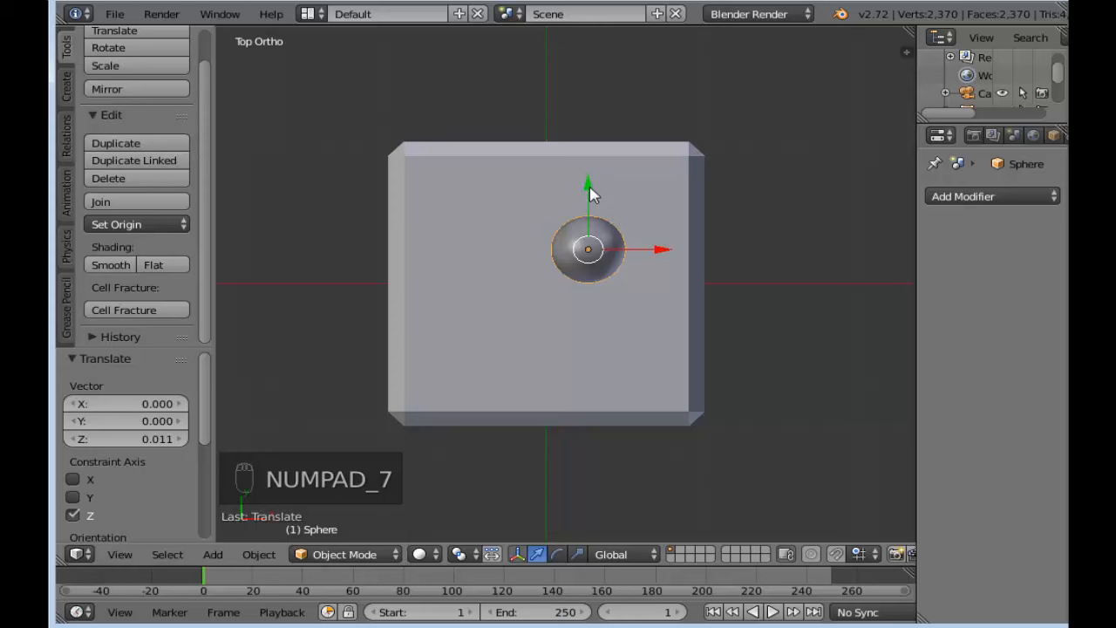
{"action": "left_click_drag", "start_coordinate": [589, 186], "coordinate": [589, 147]}
{"action": "left_click_drag", "start_coordinate": [660, 203], "coordinate": [521, 195]}
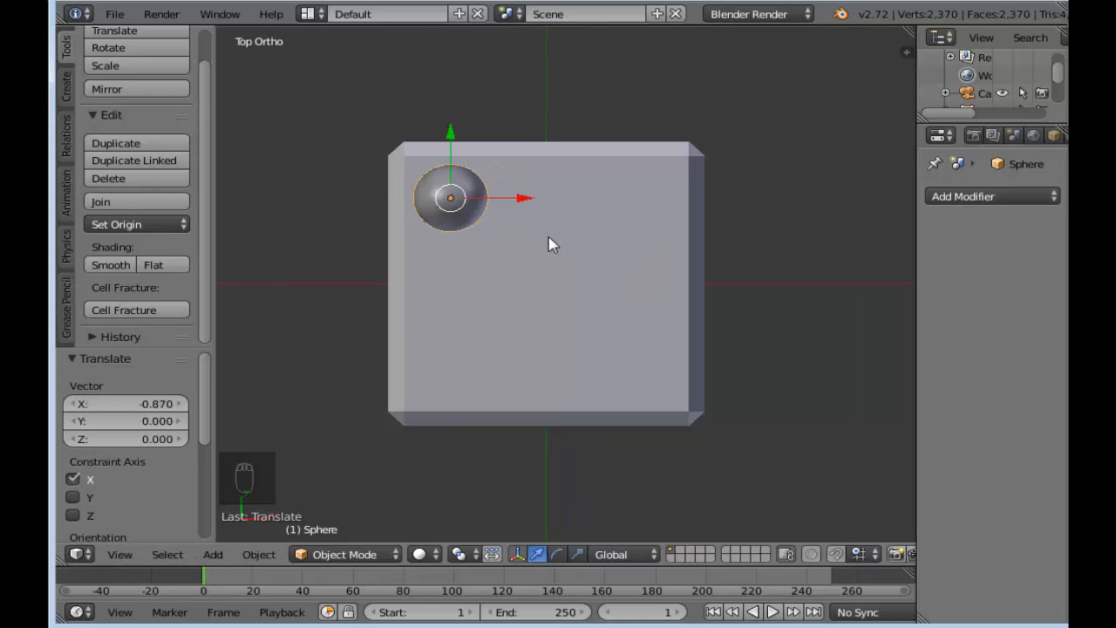
Step: Set the cube's mesh editing to face selection and compare the sphere's size with the grid of faces
{"action": "right_click", "coordinate": [550, 246]}
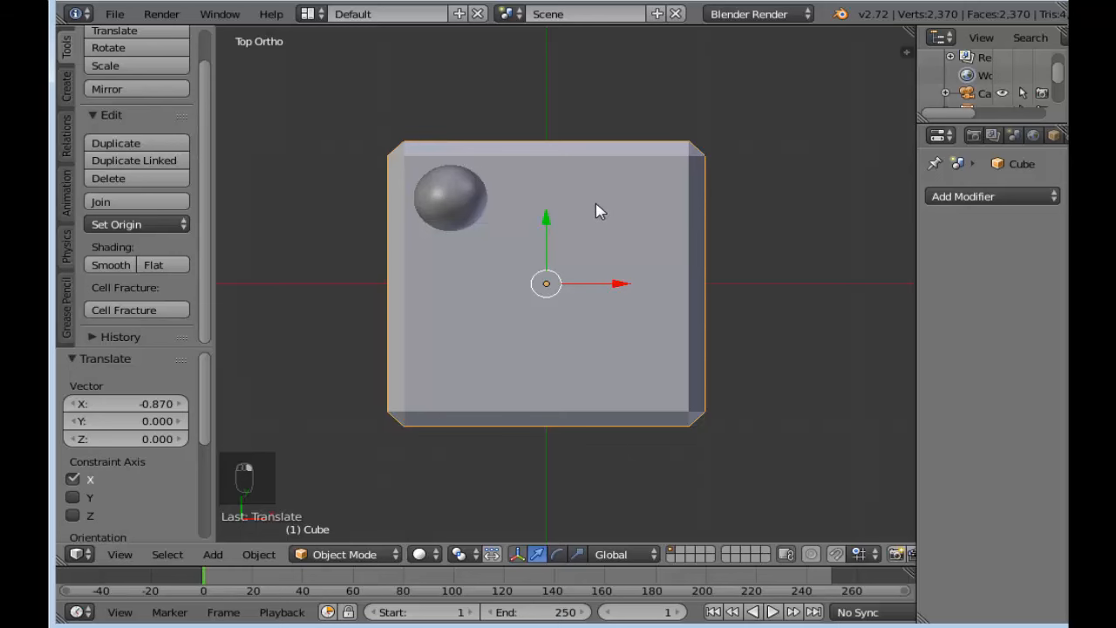
{"action": "key", "text": "Tab"}
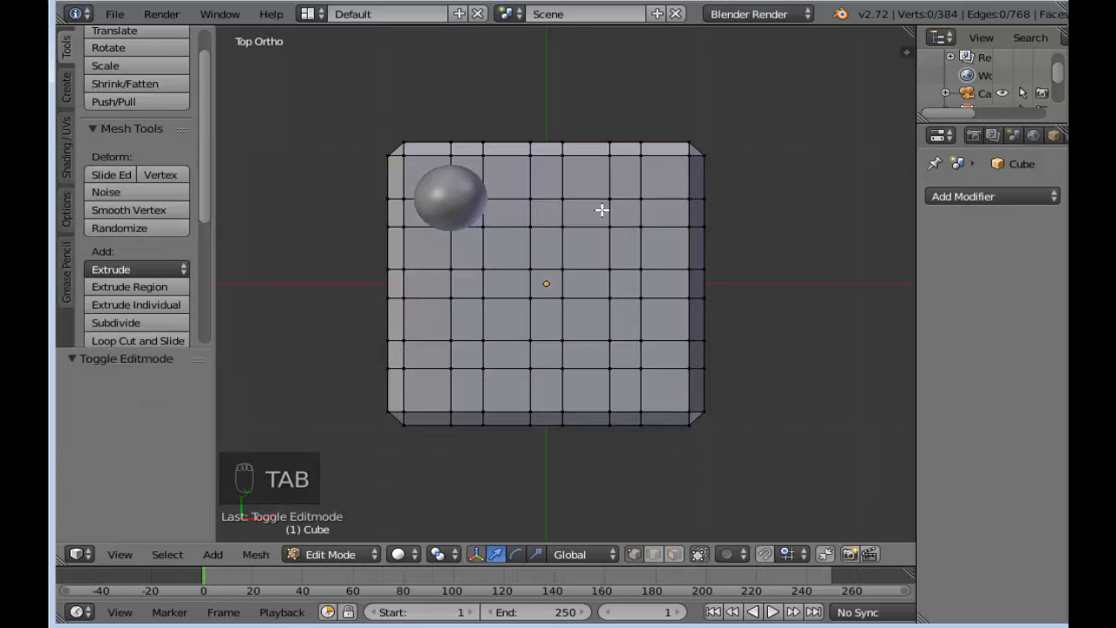
{"action": "scroll", "coordinate": [601, 209], "scroll_direction": "up", "scroll_amount": 2}
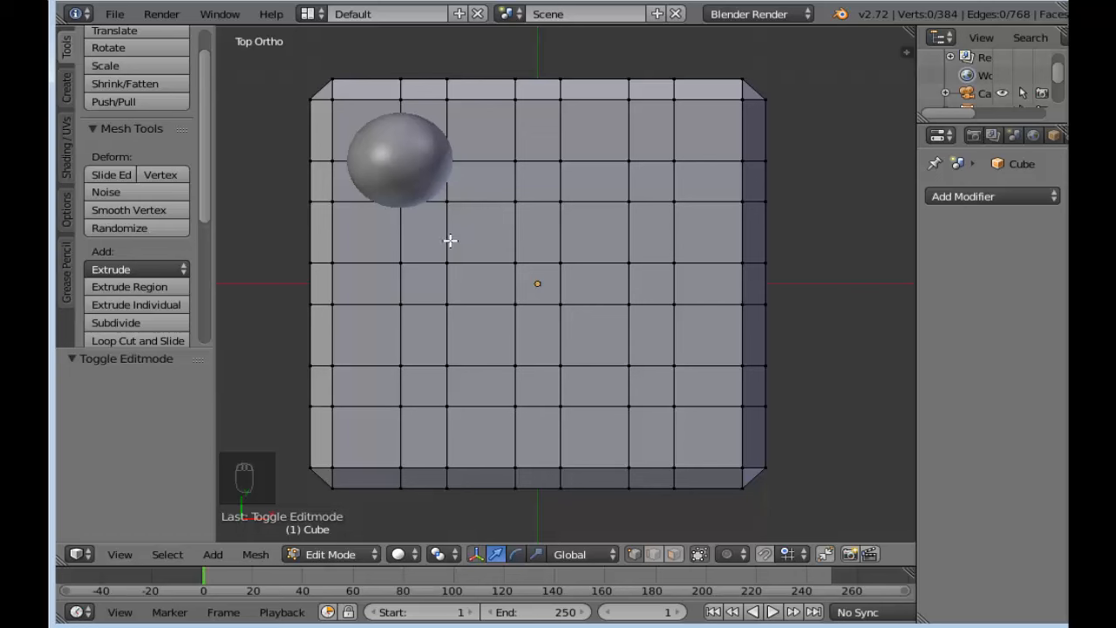
{"action": "left_click", "coordinate": [674, 555]}
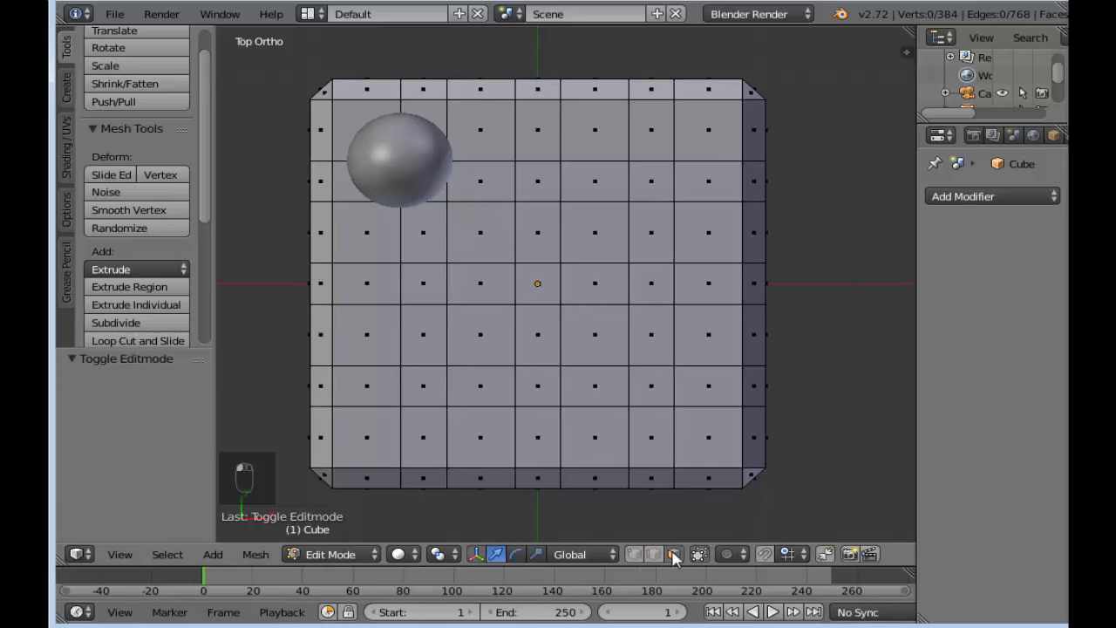
{"action": "right_click", "coordinate": [441, 197]}
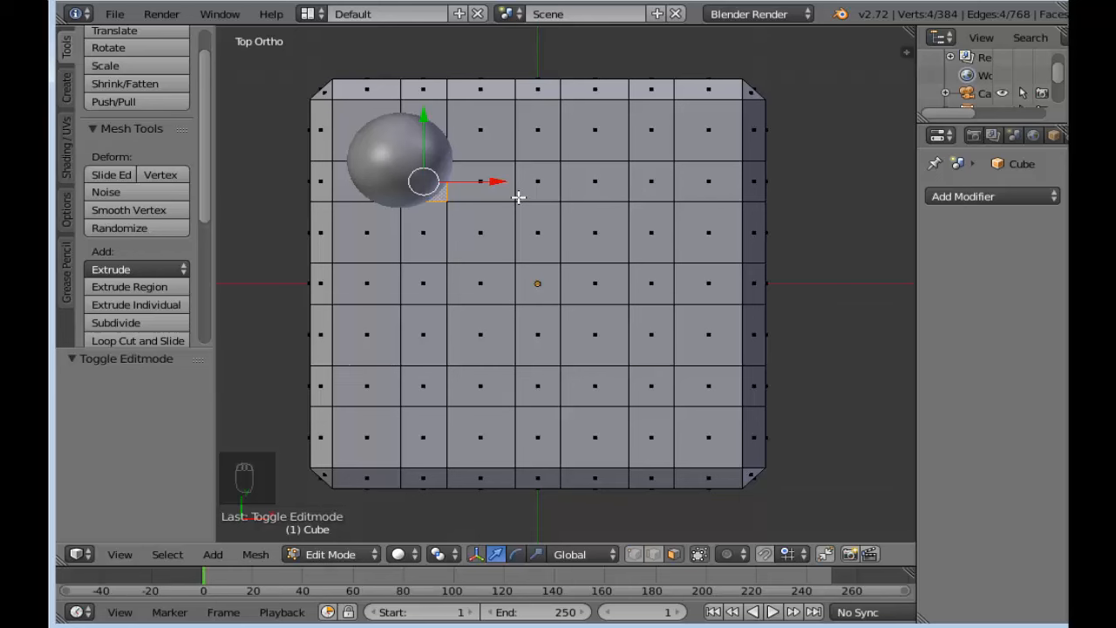
{"action": "key", "text": "a"}
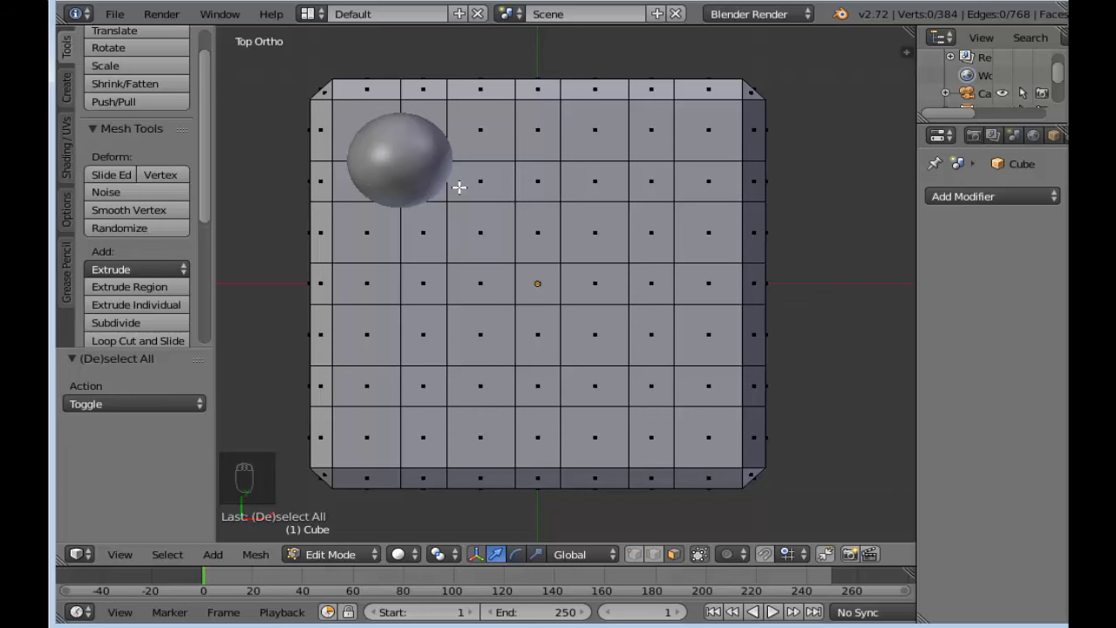
{"action": "key", "text": "Tab"}
Step: Scale the sphere down by a factor of about 0.732
{"action": "right_click", "coordinate": [432, 169]}
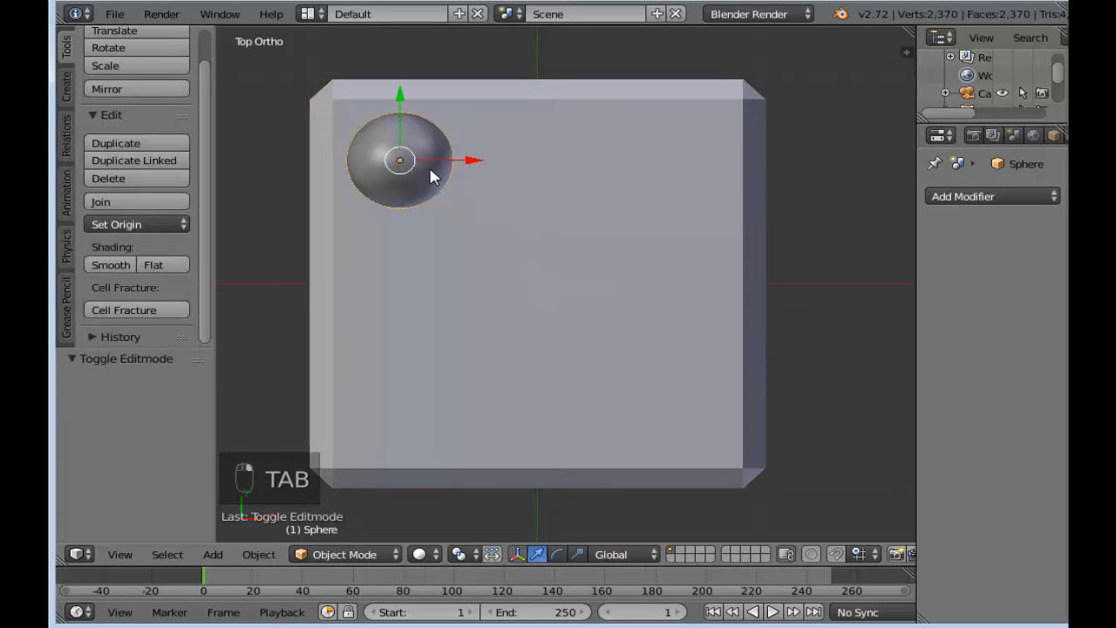
{"action": "right_click", "coordinate": [573, 142]}
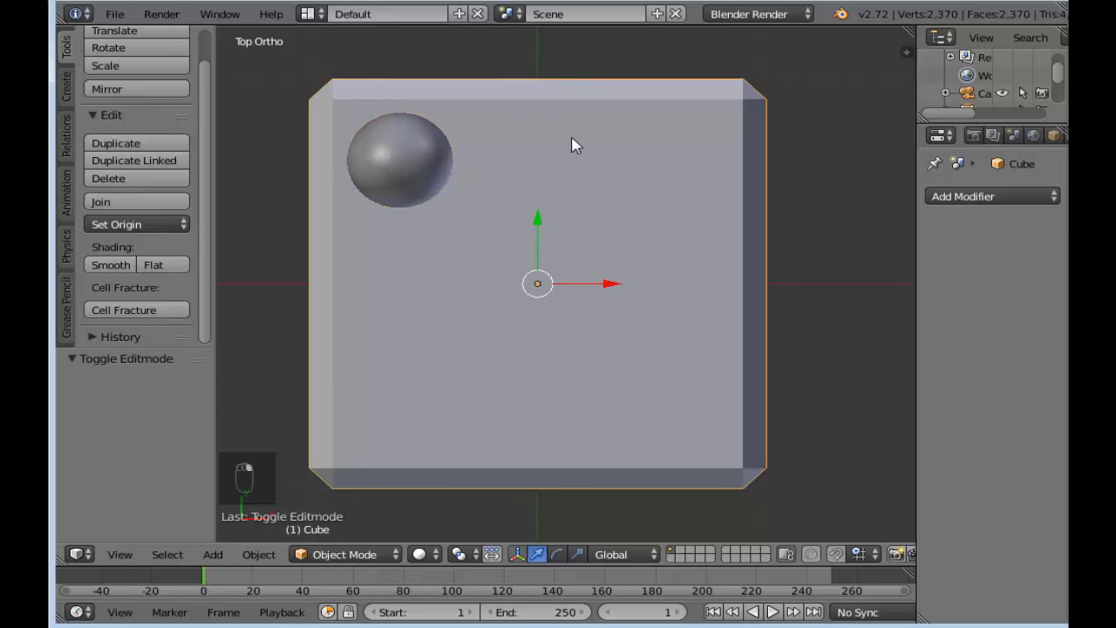
{"action": "right_click", "coordinate": [404, 150]}
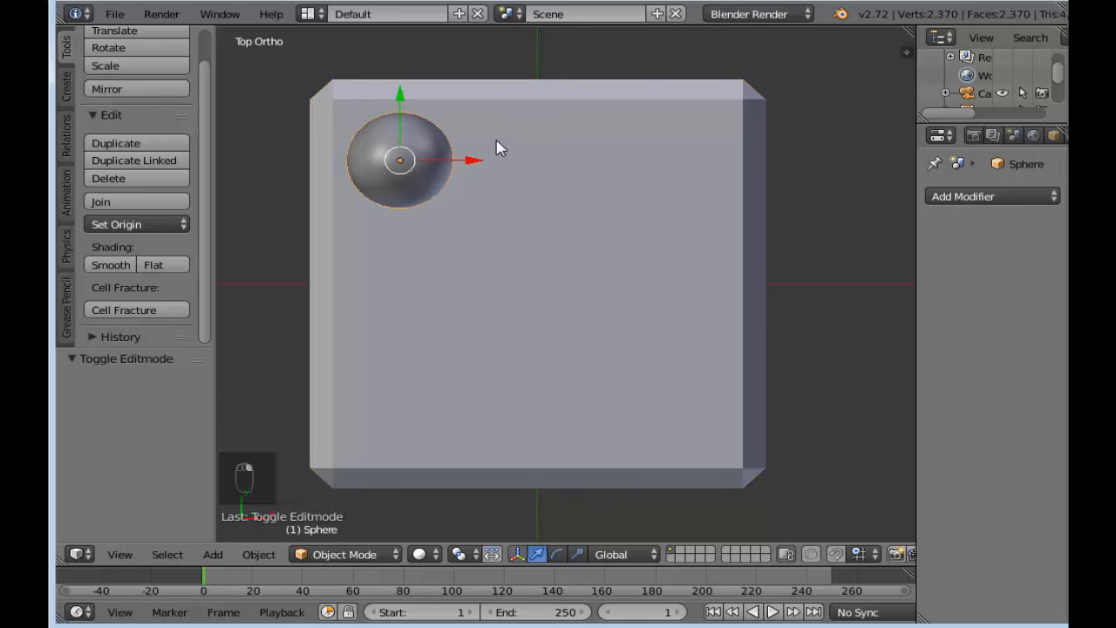
{"action": "key", "text": "s"}
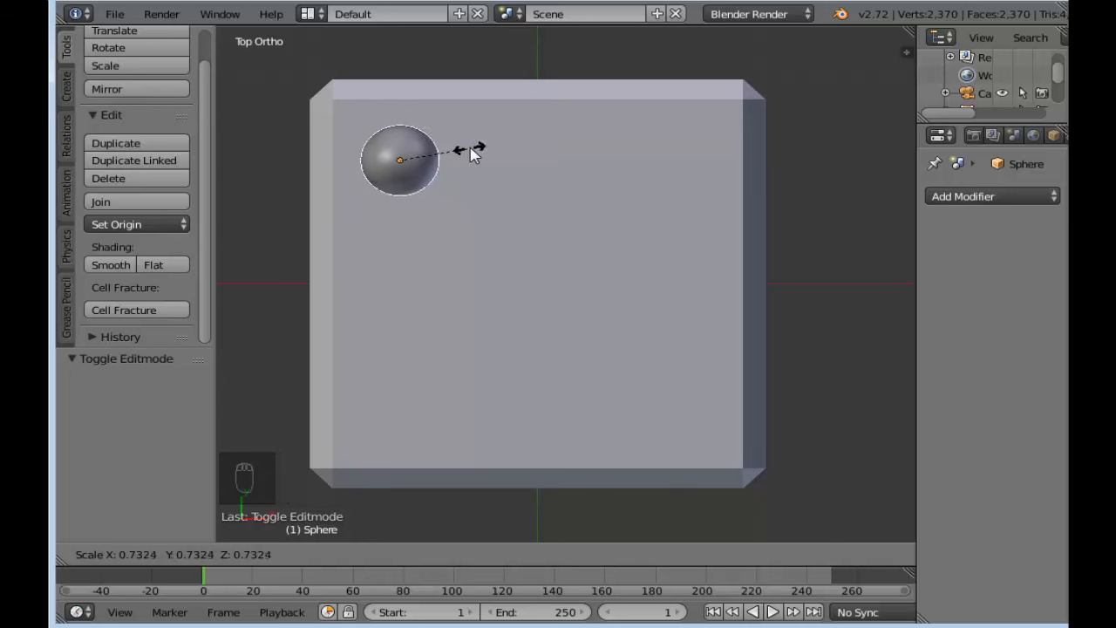
{"action": "left_click", "coordinate": [475, 150]}
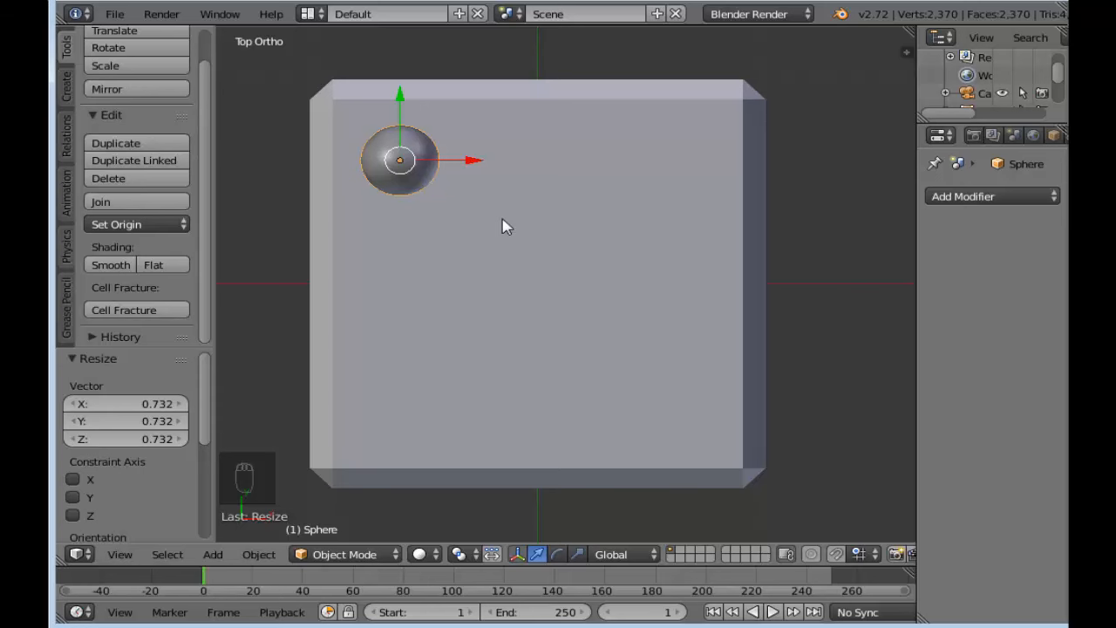
Step: Check the sphere against the cube's face grid and move it -0.066 units along Y
{"action": "right_click", "coordinate": [503, 225]}
{"action": "key", "text": "Tab"}
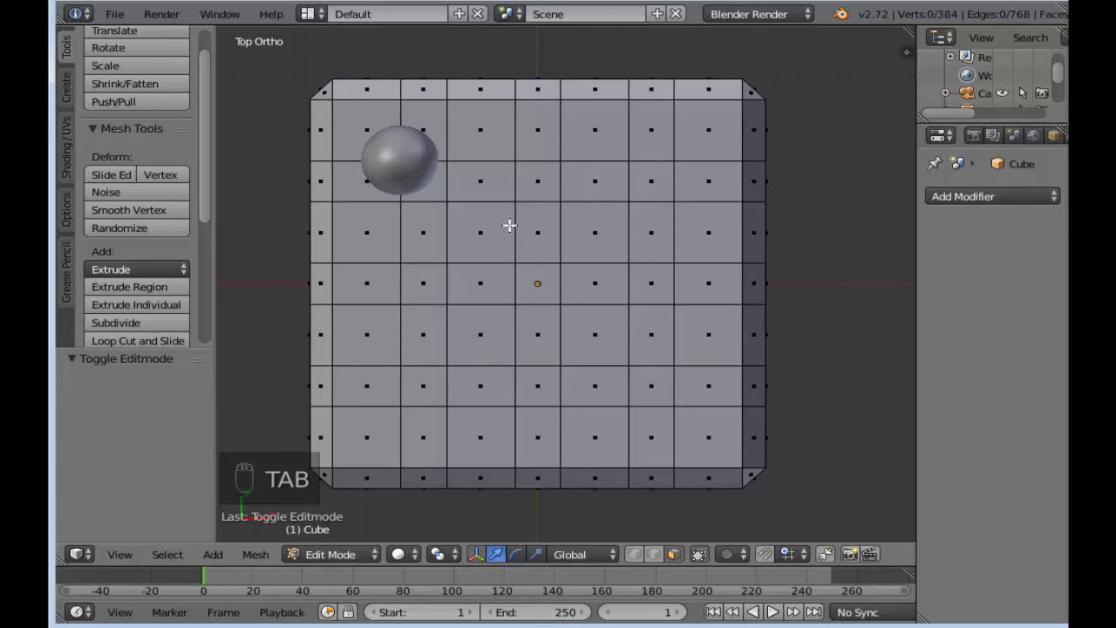
{"action": "key", "text": "Tab"}
{"action": "right_click", "coordinate": [410, 171]}
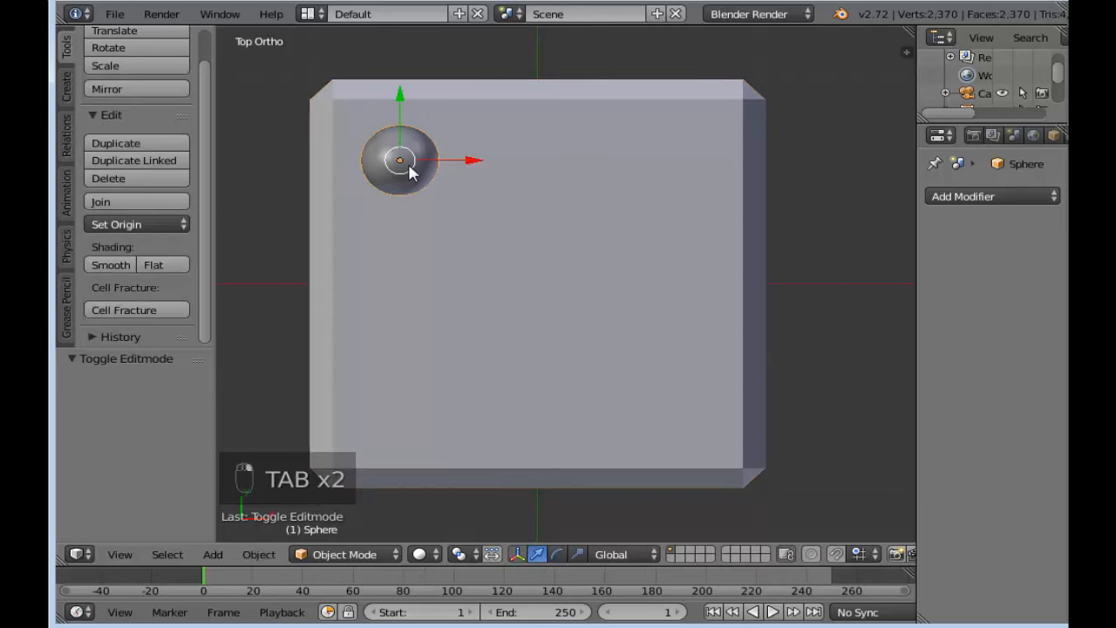
{"action": "left_click_drag", "start_coordinate": [399, 113], "coordinate": [407, 116]}
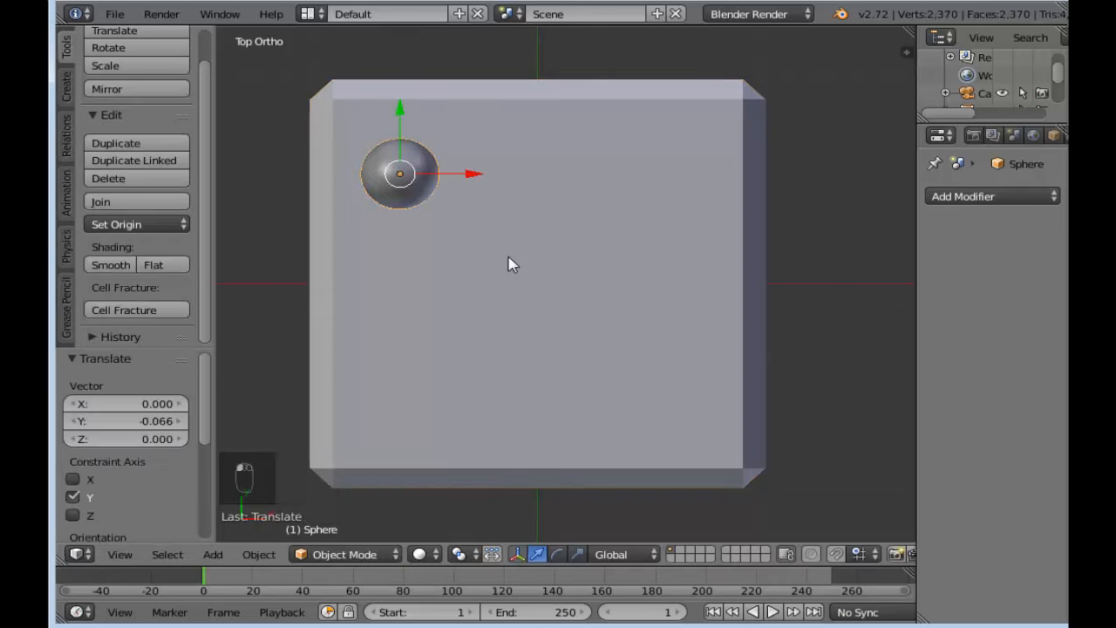
Step: Move the sphere slightly toward positive X and -0.022 units along Y, toward the centre of its grid face
{"action": "key", "text": "z"}
{"action": "key", "text": "z"}
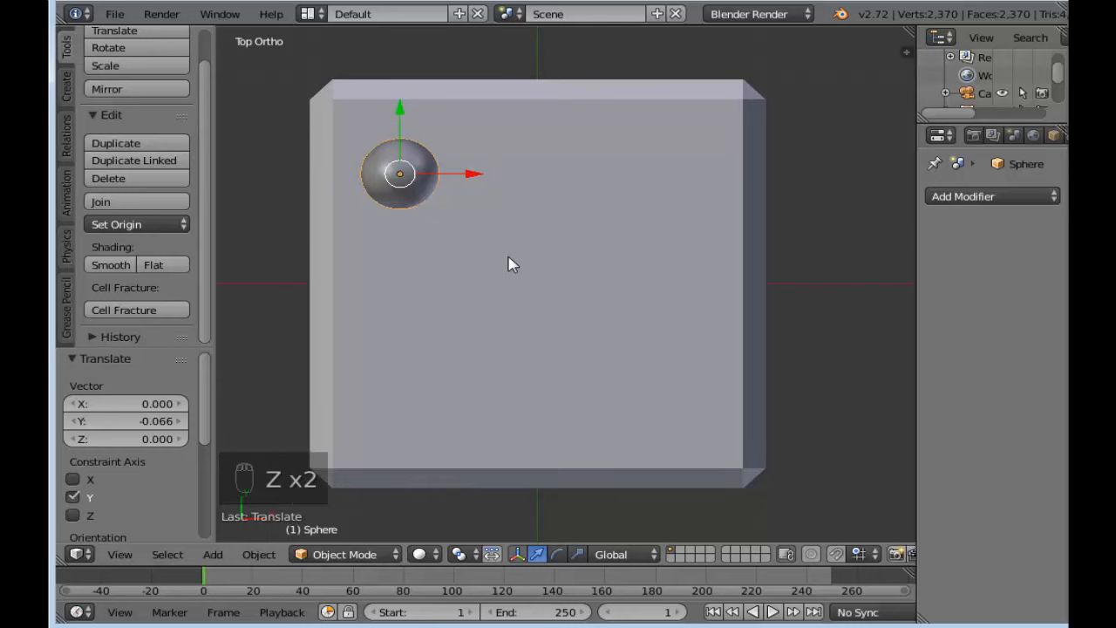
{"action": "left_click_drag", "start_coordinate": [473, 174], "coordinate": [485, 171]}
{"action": "left_click_drag", "start_coordinate": [416, 111], "coordinate": [416, 116]}
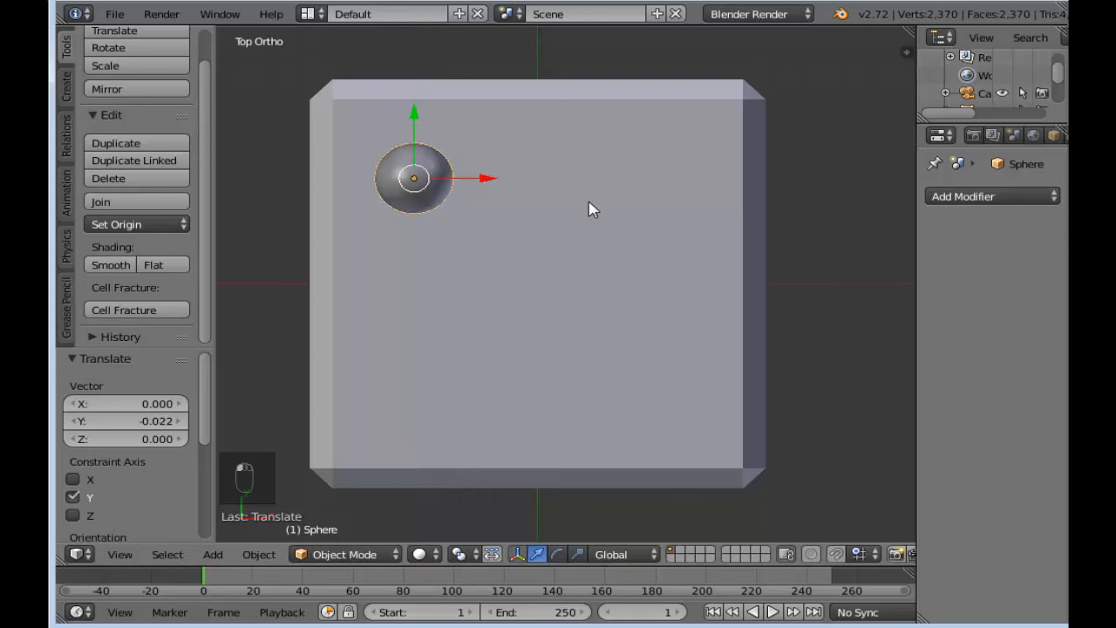
Step: Recheck the sphere against the cube's face grid and move it 0.031 units along X
{"action": "right_click", "coordinate": [589, 208]}
{"action": "key", "text": "Tab"}
{"action": "key", "text": "Tab"}
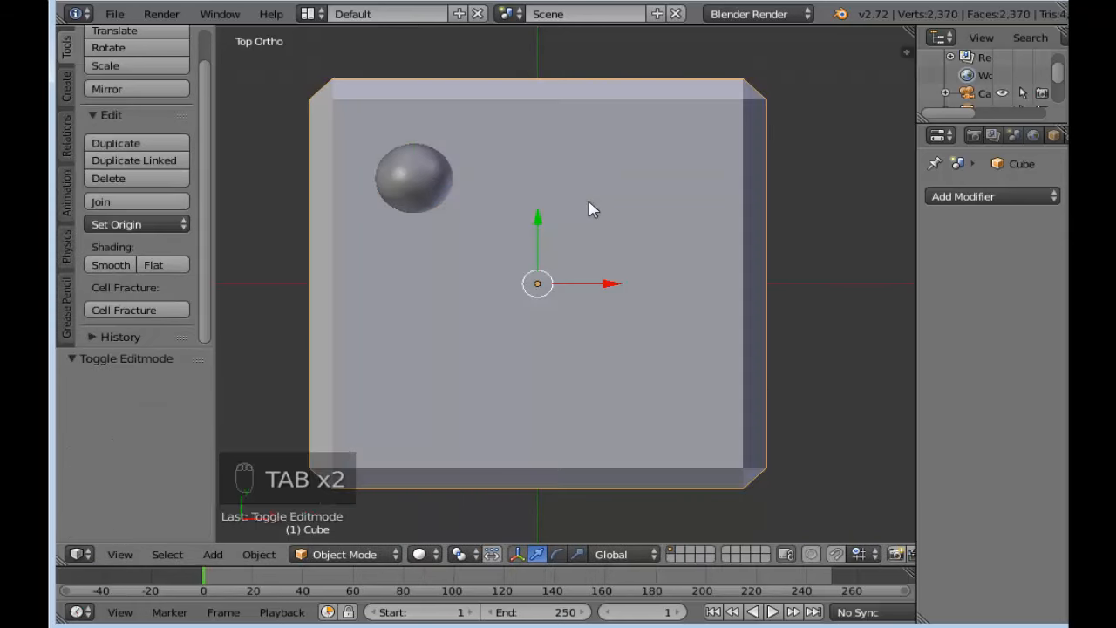
{"action": "right_click", "coordinate": [406, 170]}
{"action": "left_click_drag", "start_coordinate": [478, 178], "coordinate": [486, 182]}
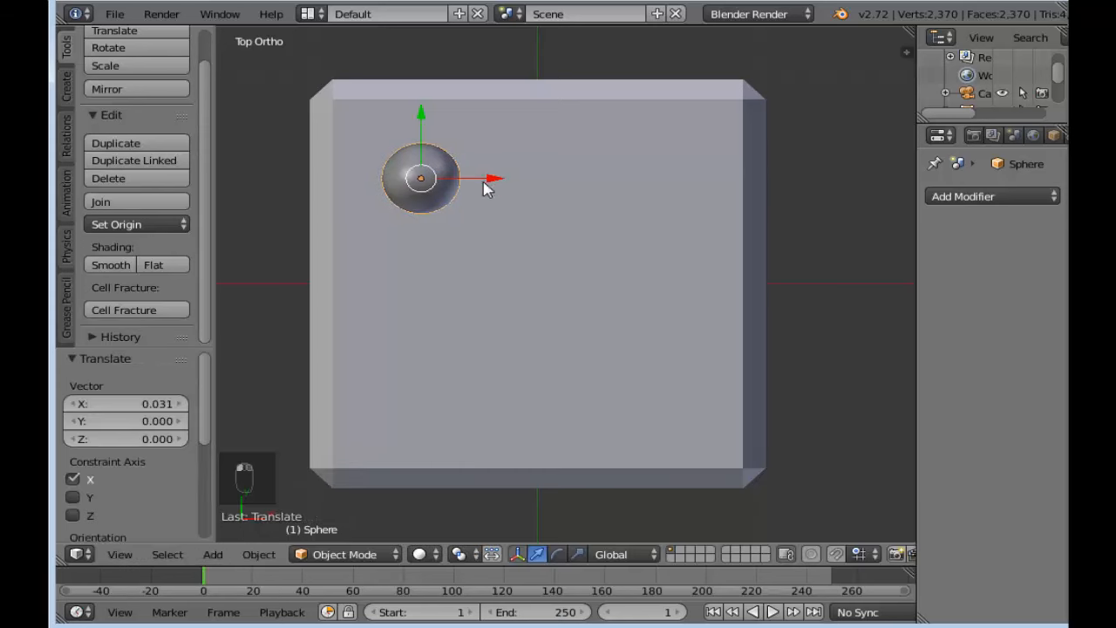
Step: In face editing of the cube, select the centre grid face and the four faces adjoining it in a plus shape
{"action": "right_click", "coordinate": [523, 230]}
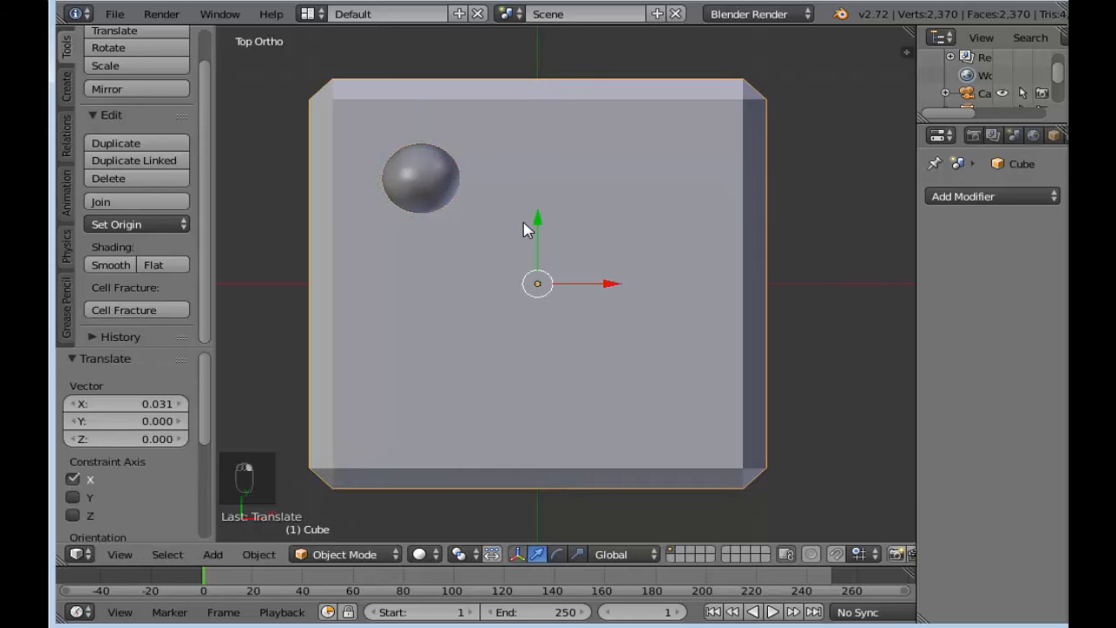
{"action": "key", "text": "Tab"}
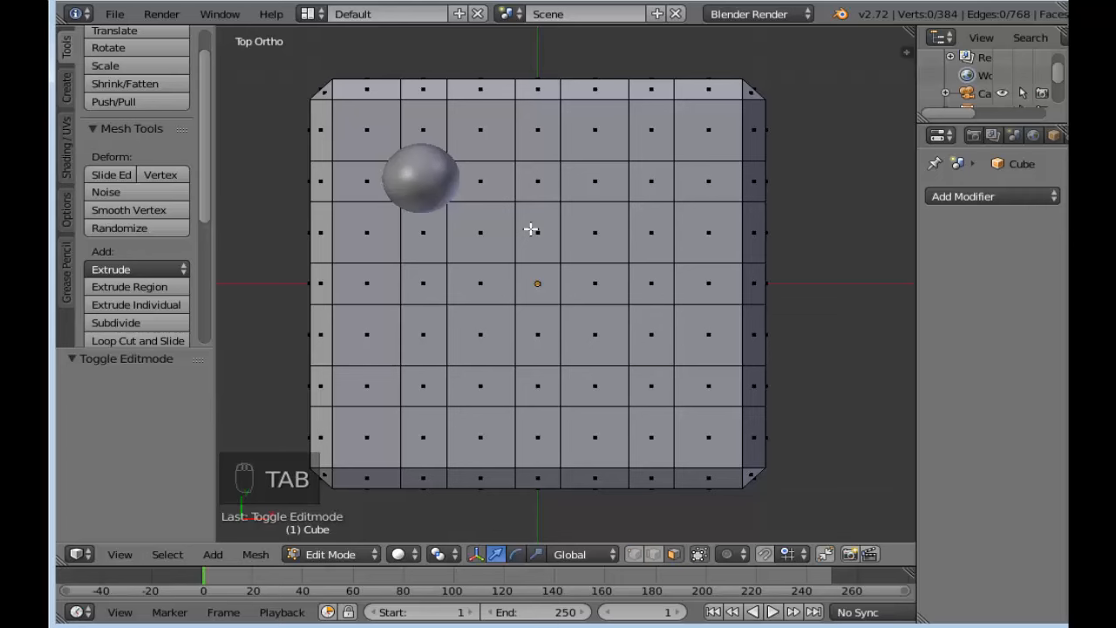
{"action": "scroll", "coordinate": [406, 207], "scroll_direction": "up", "scroll_amount": 2}
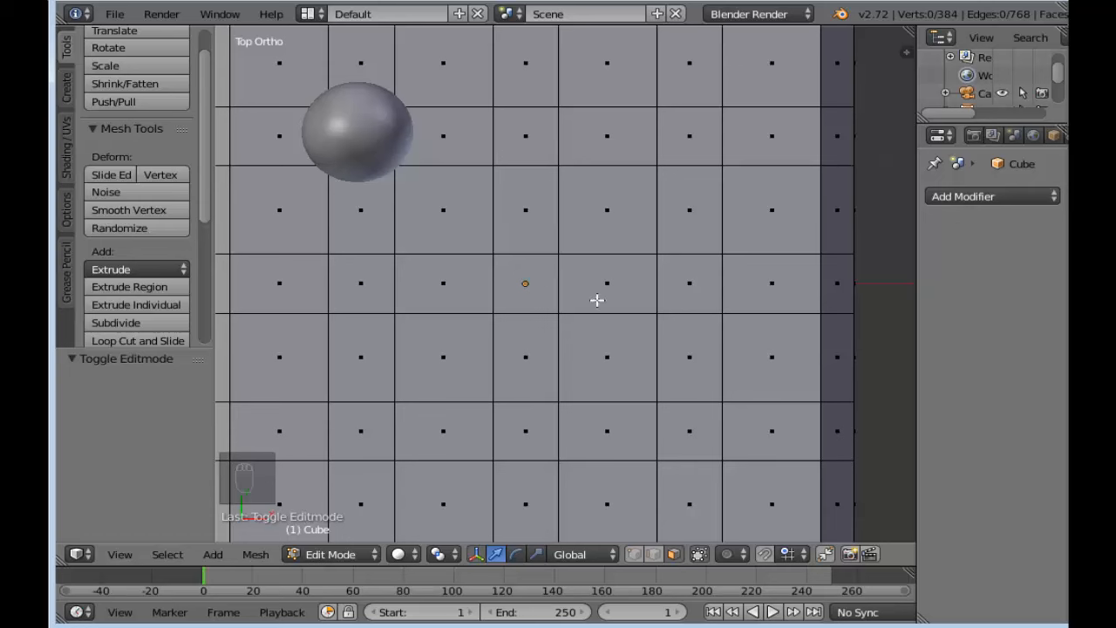
{"action": "right_click", "coordinate": [531, 231]}
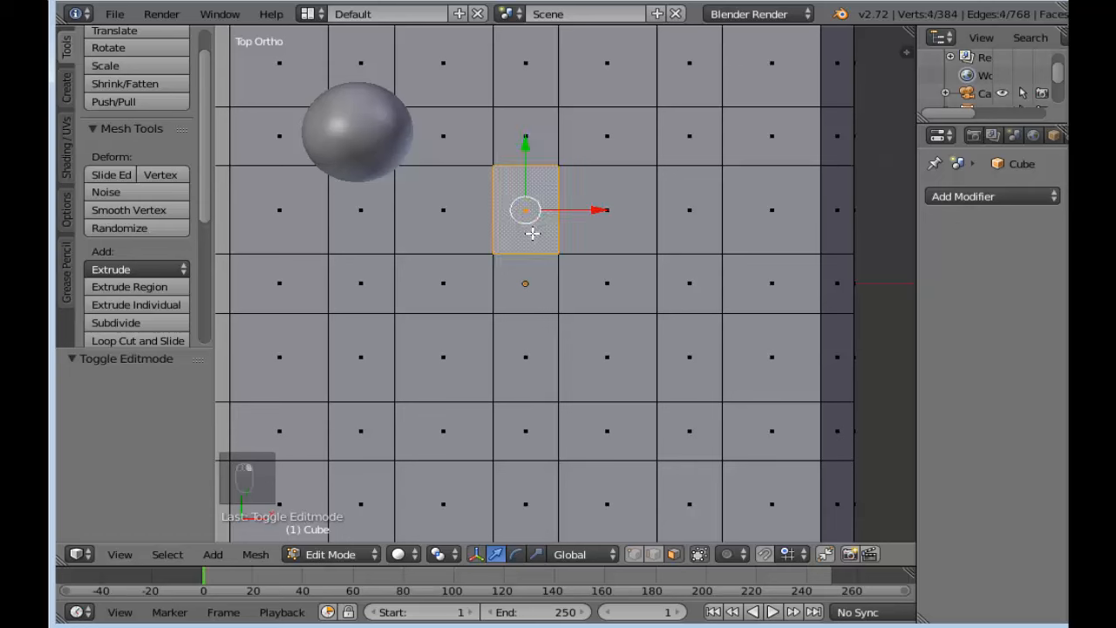
{"action": "right_click", "coordinate": [551, 297], "text": "shift"}
{"action": "right_click", "coordinate": [469, 292], "text": "shift"}
{"action": "right_click", "coordinate": [617, 300], "text": "shift"}
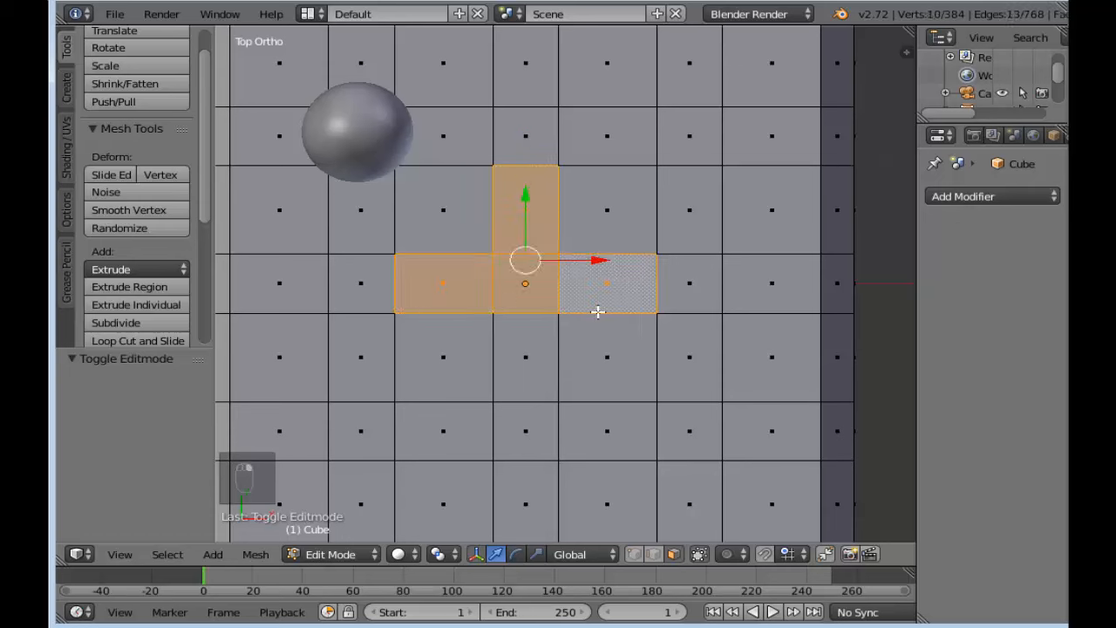
{"action": "right_click", "coordinate": [561, 344], "text": "shift"}
Step: Add the four grid faces surrounding the sphere's face to the selection
{"action": "right_click", "coordinate": [357, 237], "text": "shift"}
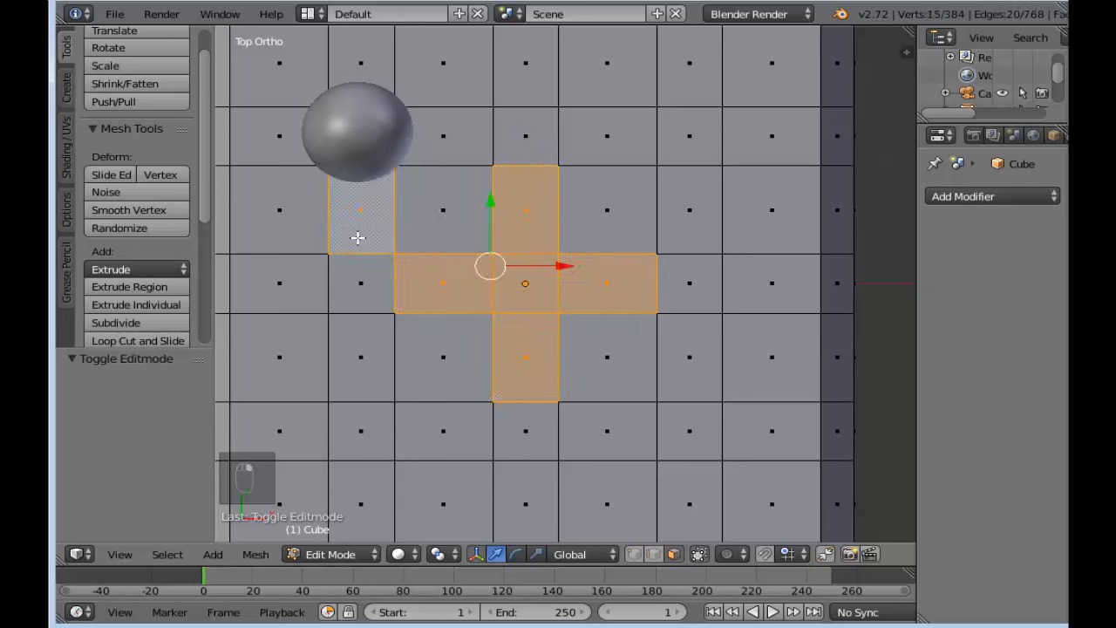
{"action": "right_click", "coordinate": [364, 80], "text": "shift"}
{"action": "right_click", "coordinate": [263, 142], "text": "shift"}
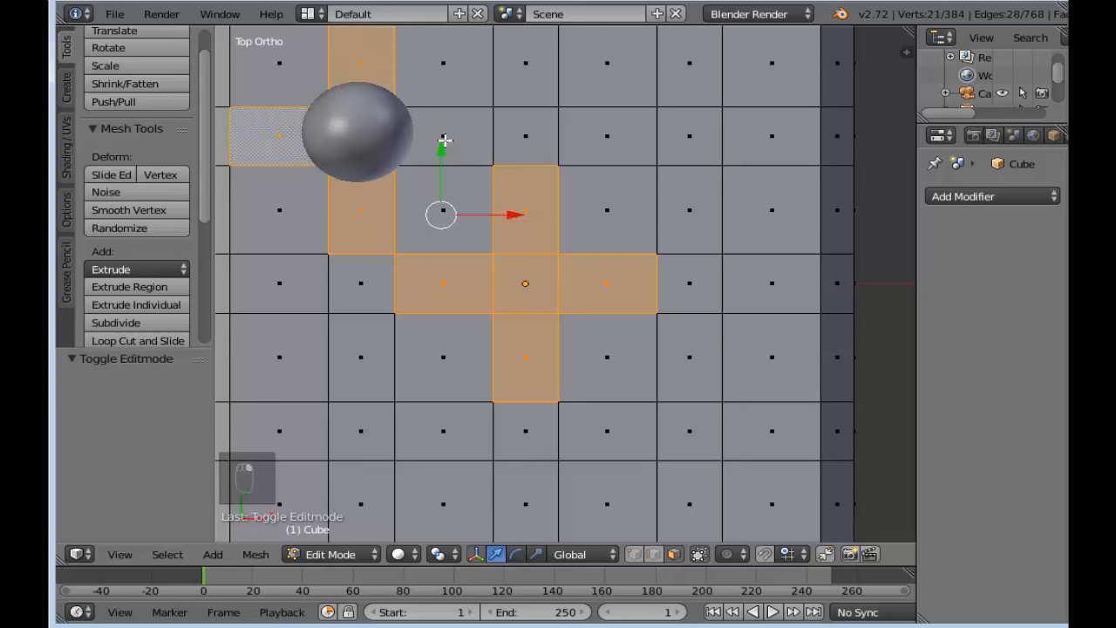
{"action": "right_click", "coordinate": [445, 139], "text": "shift"}
Step: Add the plus-shaped group of five grid faces diagonally opposite the sphere to the selection
{"action": "right_click", "coordinate": [718, 360], "text": "shift"}
{"action": "right_click", "coordinate": [721, 425], "text": "shift"}
{"action": "right_click", "coordinate": [686, 484], "text": "shift"}
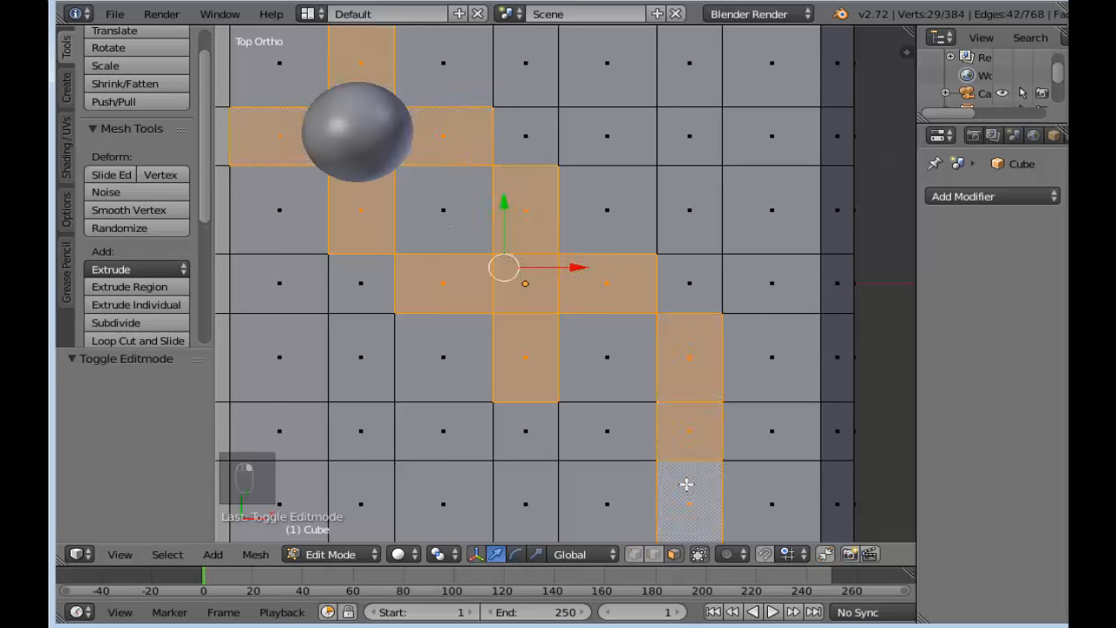
{"action": "right_click", "coordinate": [636, 440], "text": "shift"}
{"action": "right_click", "coordinate": [771, 444], "text": "shift"}
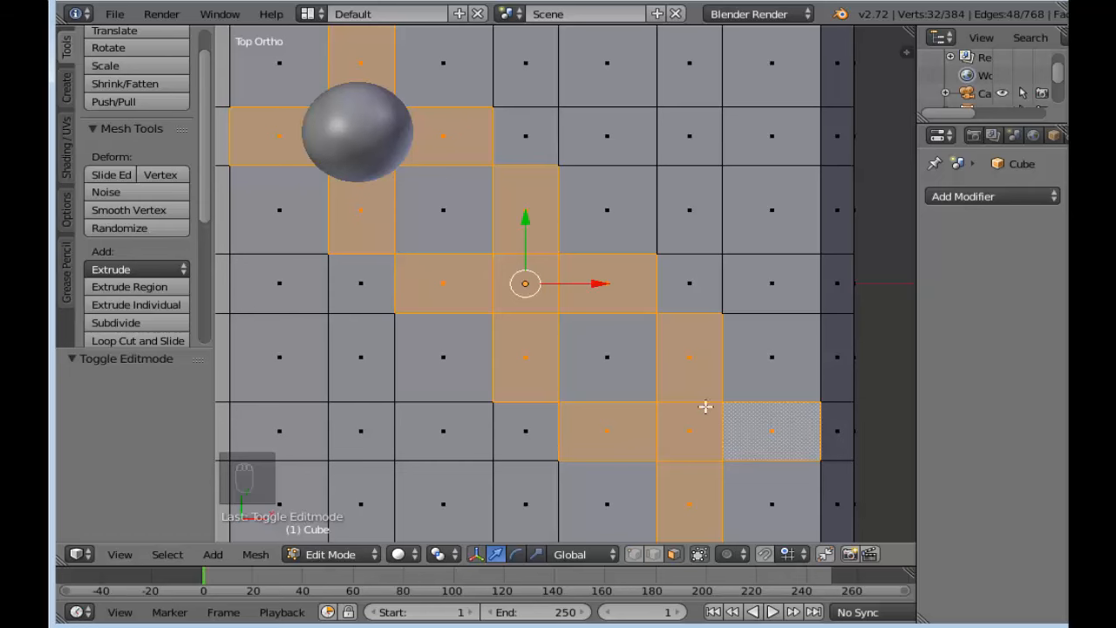
Step: Clear the cube's face selection and return to Object Mode
{"action": "scroll", "coordinate": [443, 344], "scroll_direction": "down", "scroll_amount": 2}
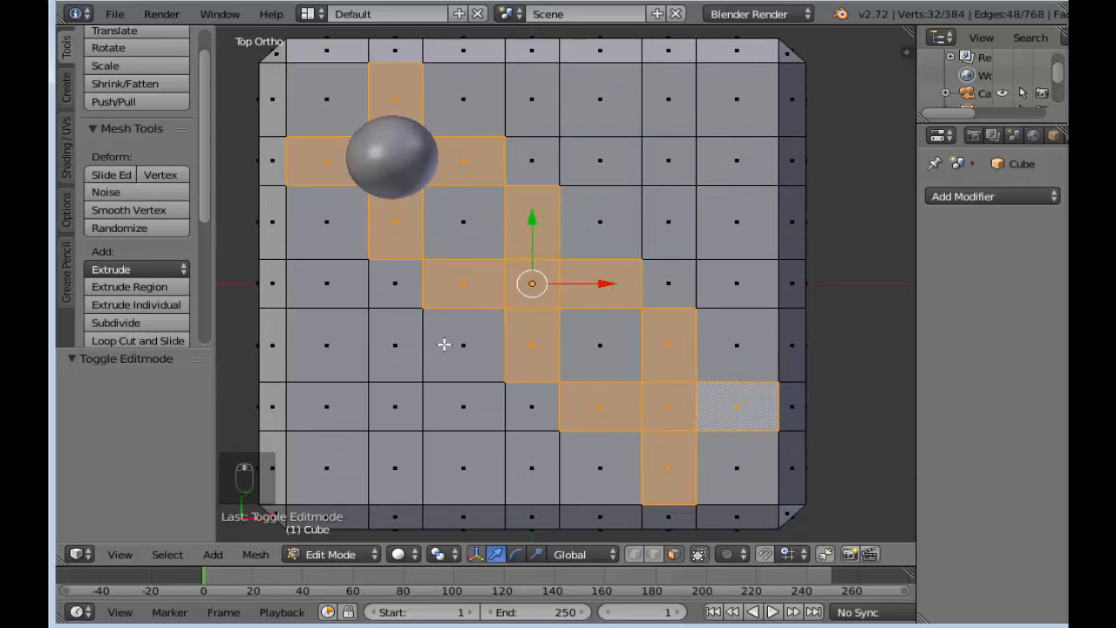
{"action": "scroll", "coordinate": [435, 332], "scroll_direction": "down", "scroll_amount": 1}
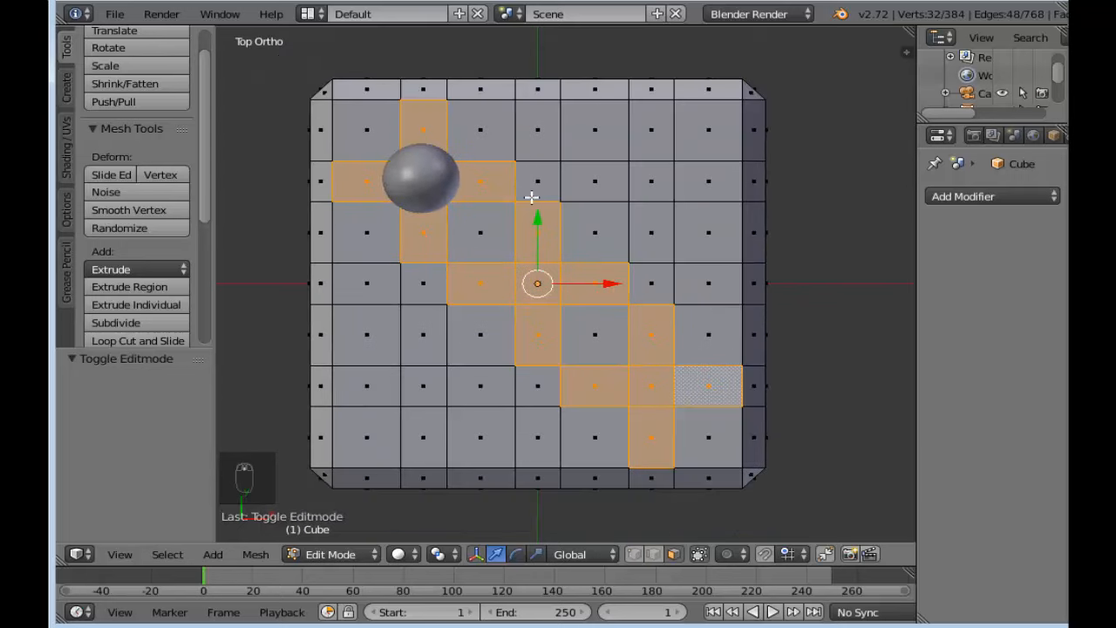
{"action": "key", "text": "a"}
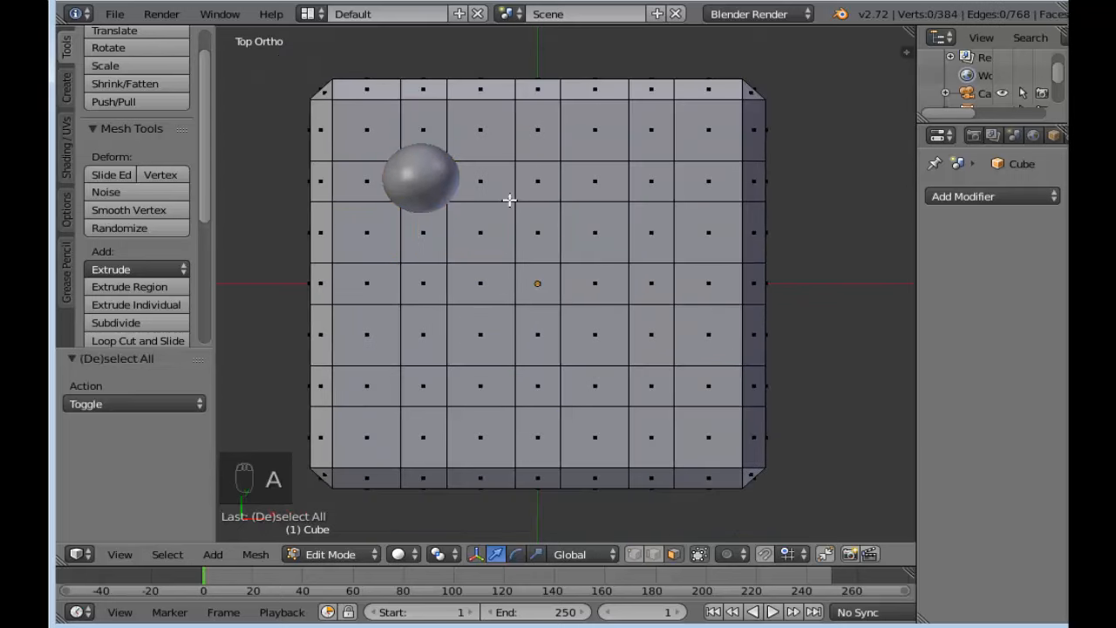
{"action": "scroll", "coordinate": [501, 210], "scroll_direction": "up", "scroll_amount": 2}
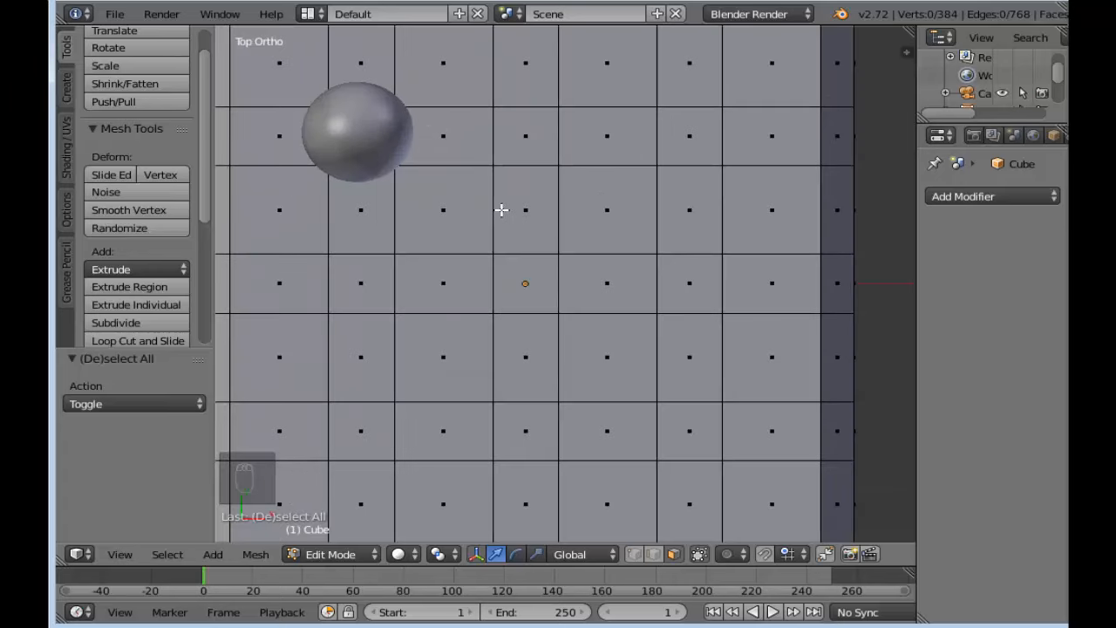
{"action": "key", "text": "Tab"}
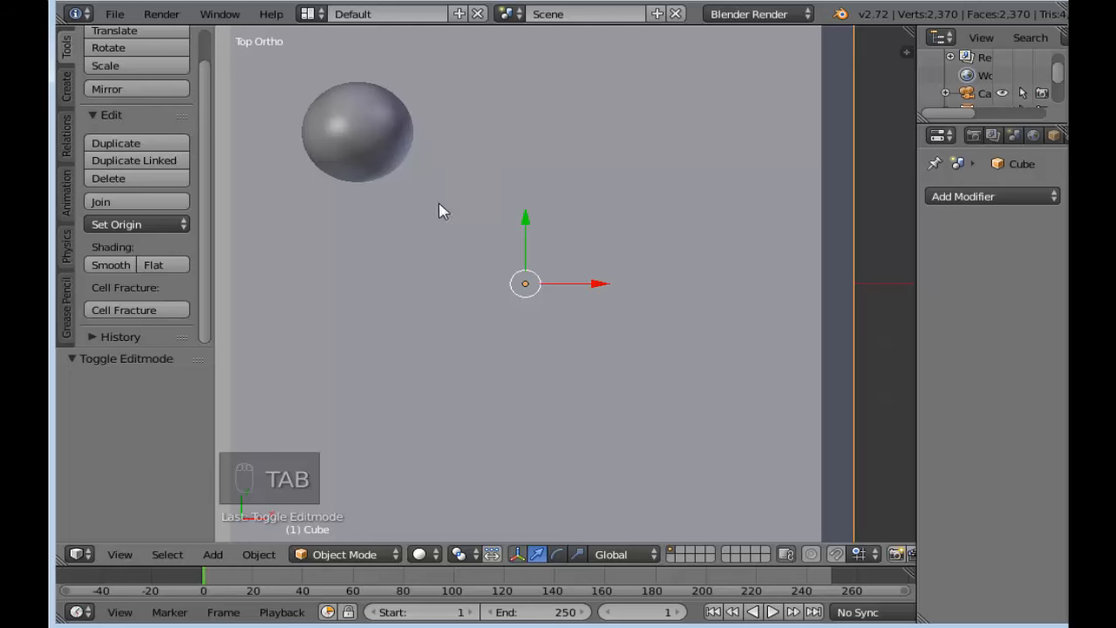
Step: Move the sphere -0.015 units along Y and, in front view, -0.003 units along Z
{"action": "right_click", "coordinate": [346, 144]}
{"action": "left_click_drag", "start_coordinate": [363, 84], "coordinate": [363, 87]}
{"action": "scroll", "coordinate": [481, 264], "scroll_direction": "down", "scroll_amount": 4}
{"action": "key", "text": "KP_1"}
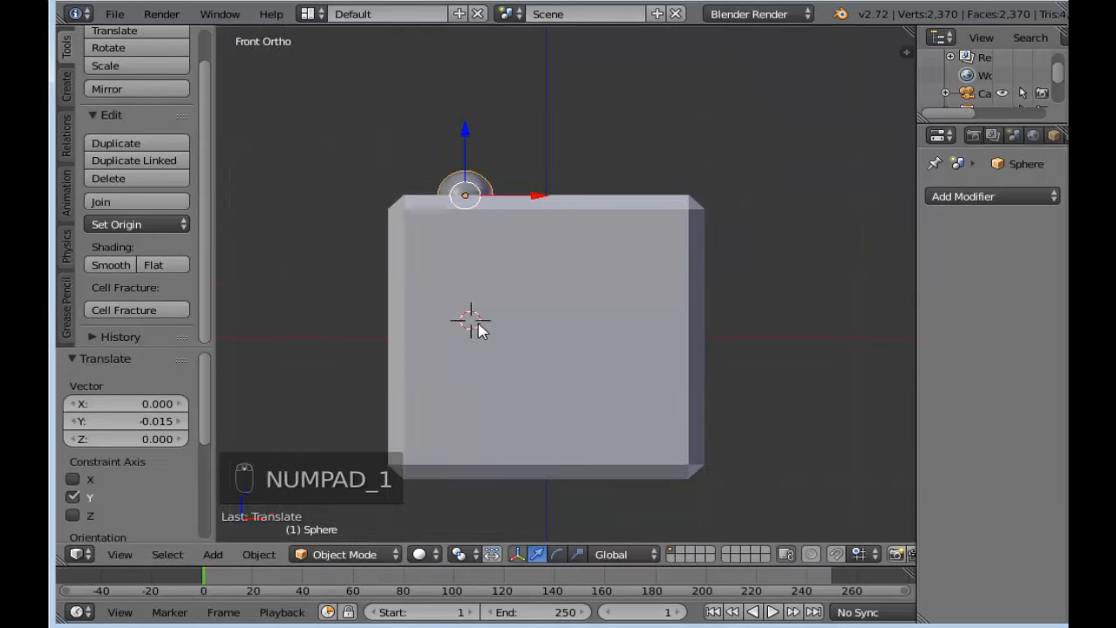
{"action": "scroll", "coordinate": [481, 323], "scroll_direction": "up", "scroll_amount": 3}
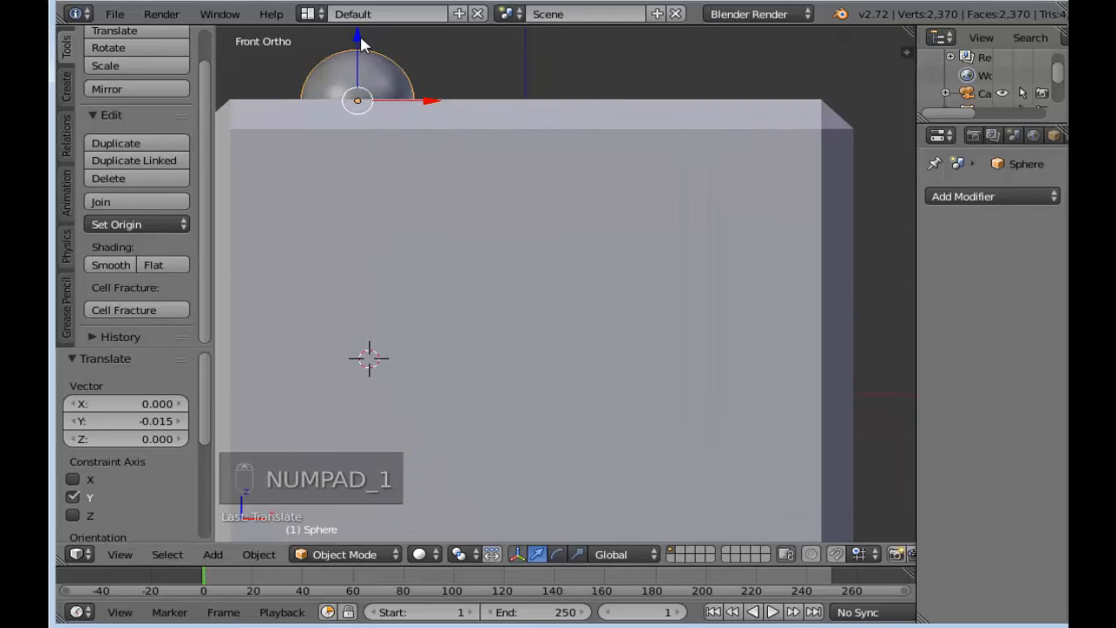
{"action": "left_click_drag", "start_coordinate": [360, 32], "coordinate": [360, 38]}
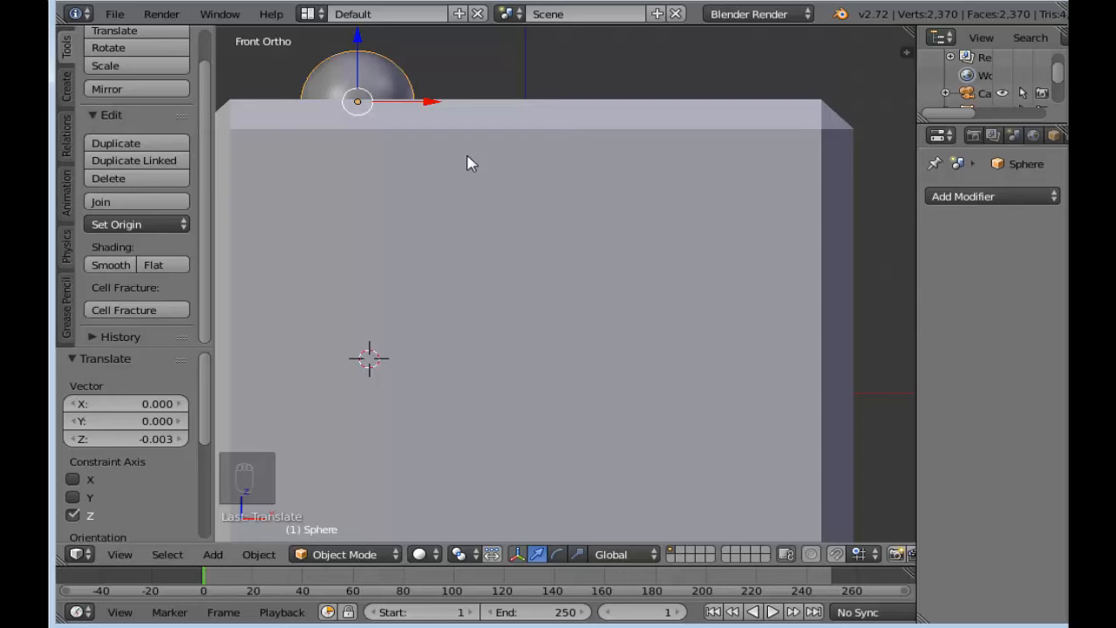
{"action": "key", "text": "KP_7"}
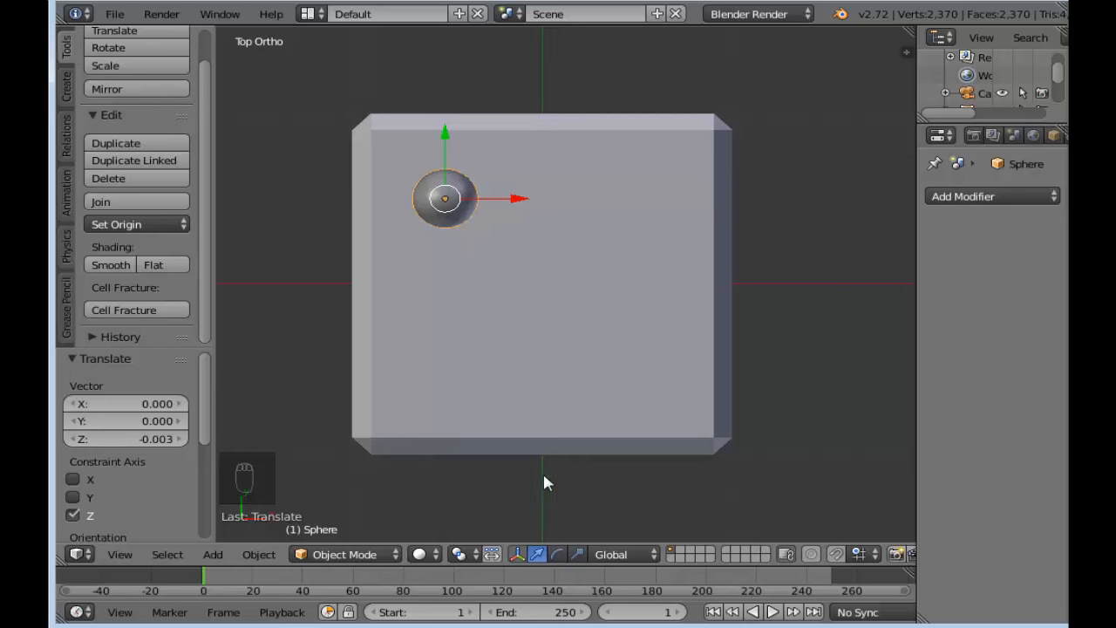
{"action": "left_click", "coordinate": [737, 627]}
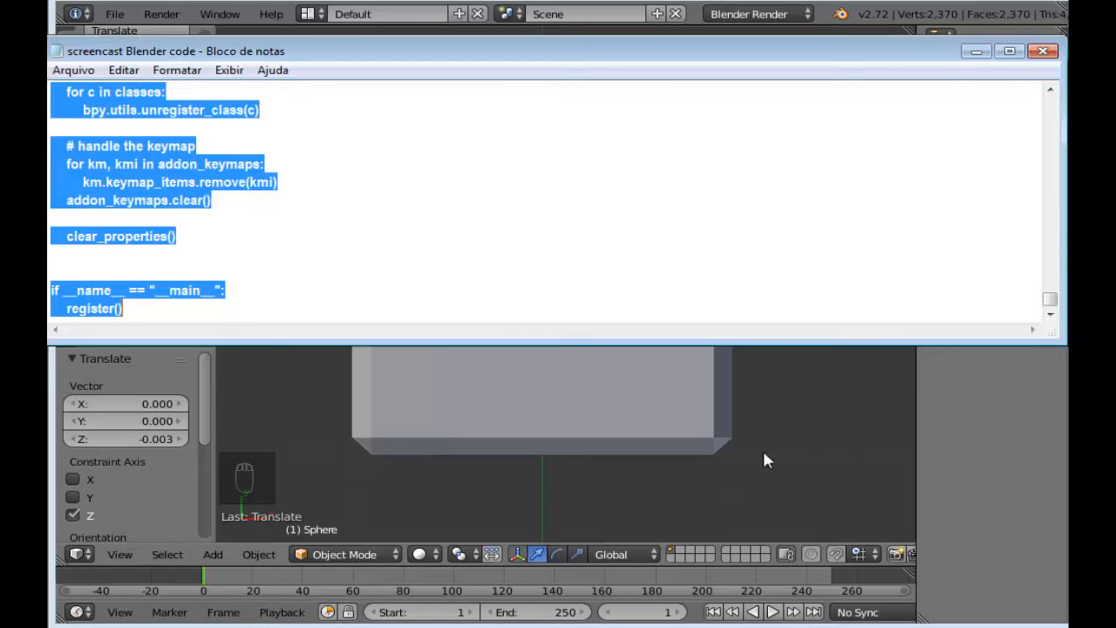
{"action": "left_click", "coordinate": [1043, 53]}
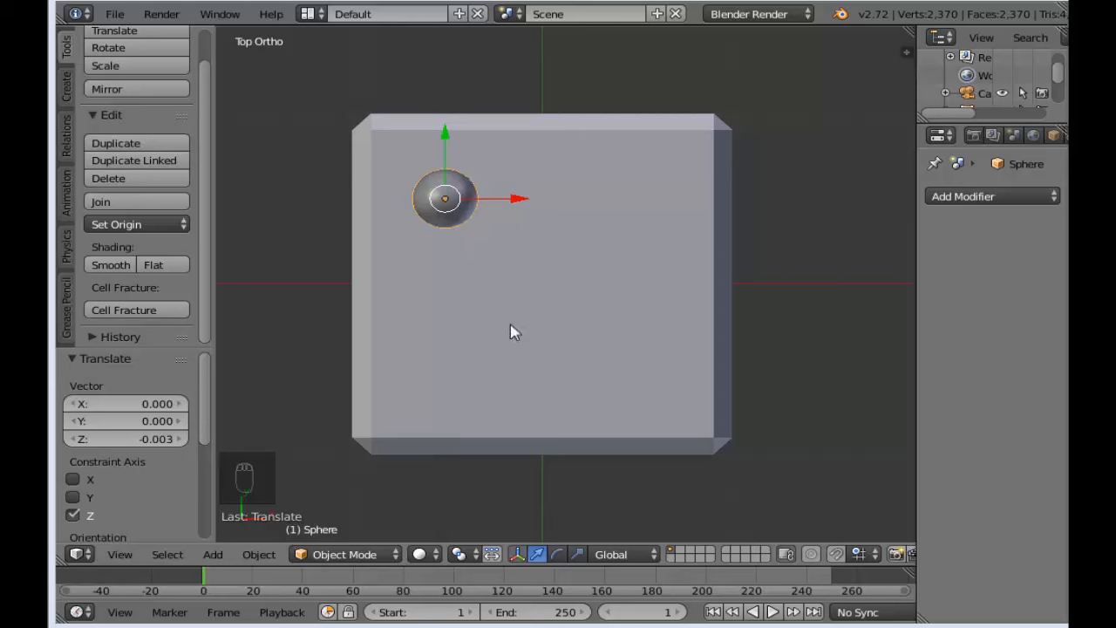
Step: Duplicate the sphere and move the copy -0.508 units along Y and 0.487 units along X, toward the centre of the cube's top face
{"action": "right_click", "coordinate": [448, 214]}
{"action": "right_click", "coordinate": [449, 216]}
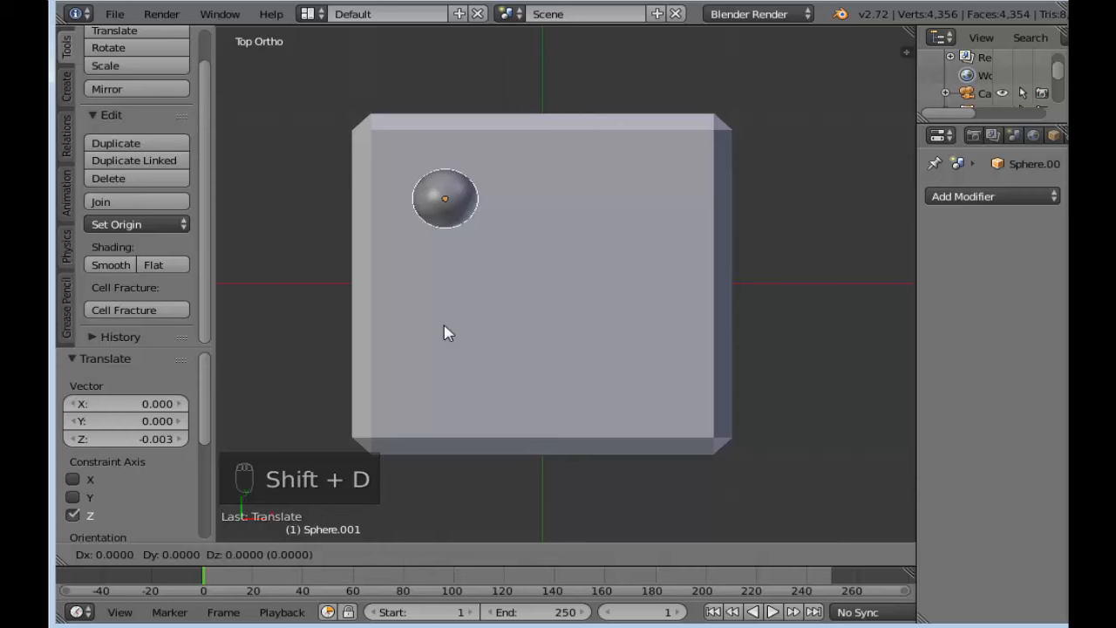
{"action": "key", "text": "y"}
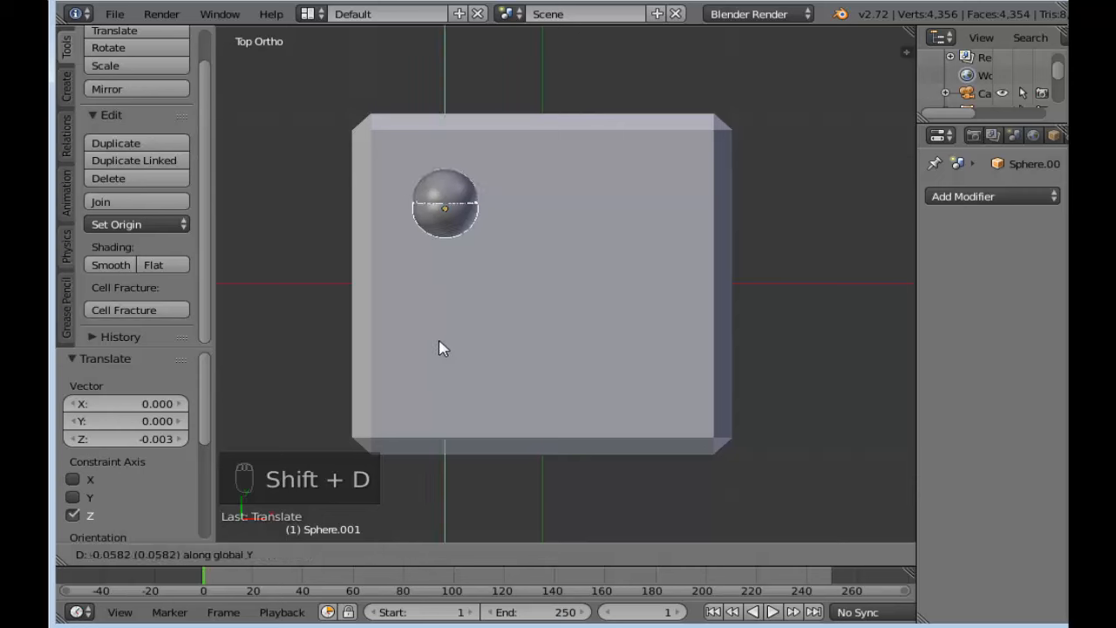
{"action": "left_click", "coordinate": [438, 418]}
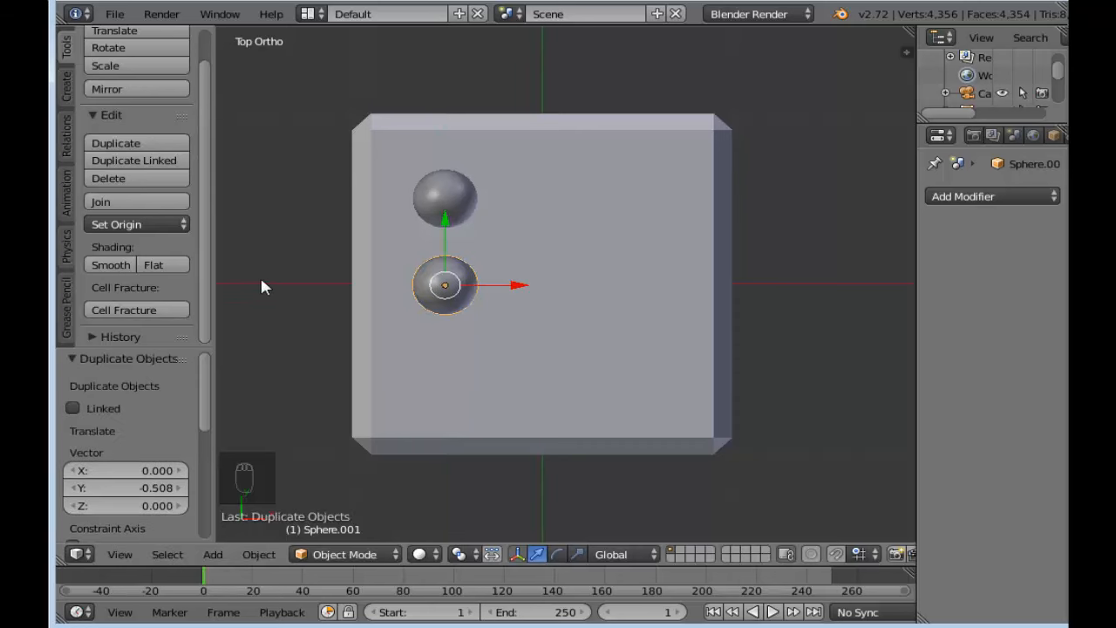
{"action": "key", "text": "g"}
{"action": "key", "text": "x"}
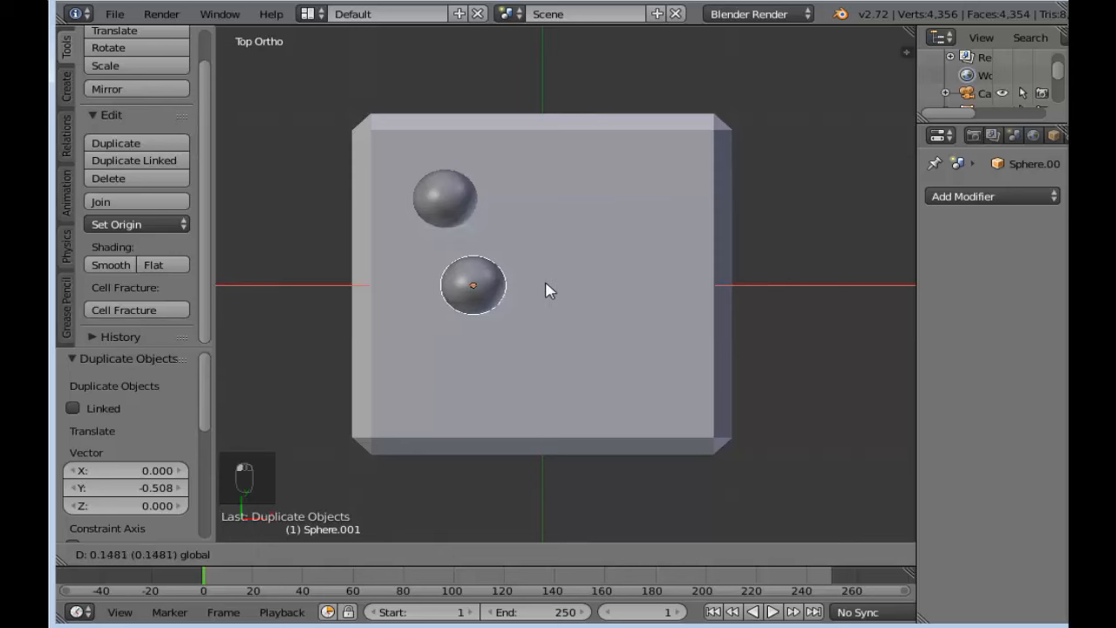
{"action": "left_click", "coordinate": [610, 277]}
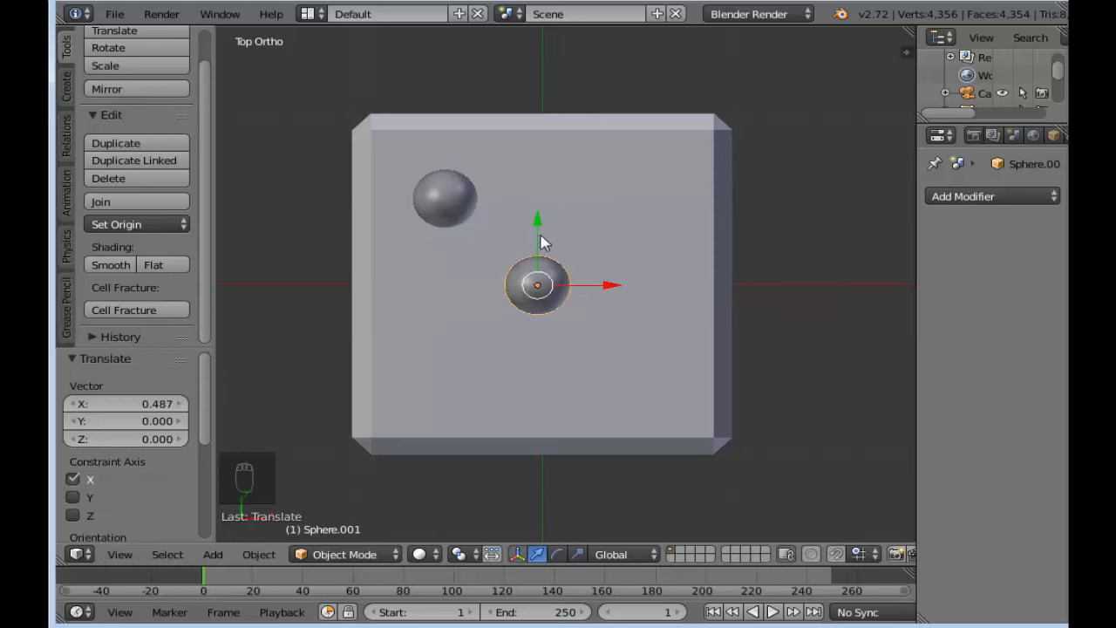
Step: Centre the duplicated sphere on the cube's middle grid face by moving it 0.029 units along X, checking it against the face grid
{"action": "right_click", "coordinate": [632, 221]}
{"action": "key", "text": "Tab"}
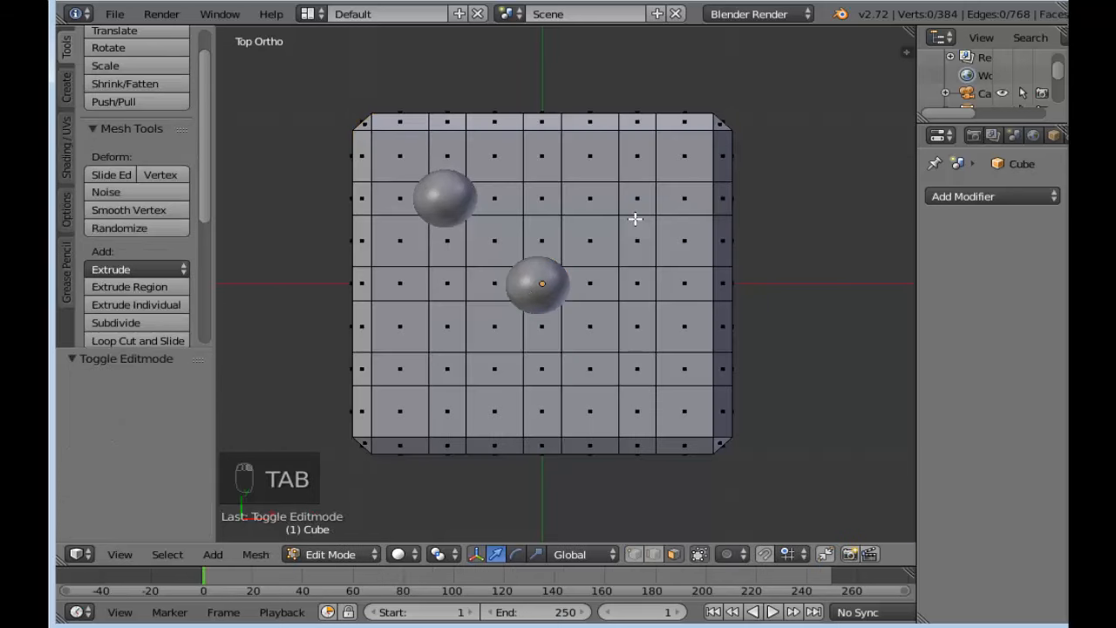
{"action": "scroll", "coordinate": [543, 298], "scroll_direction": "up", "scroll_amount": 2}
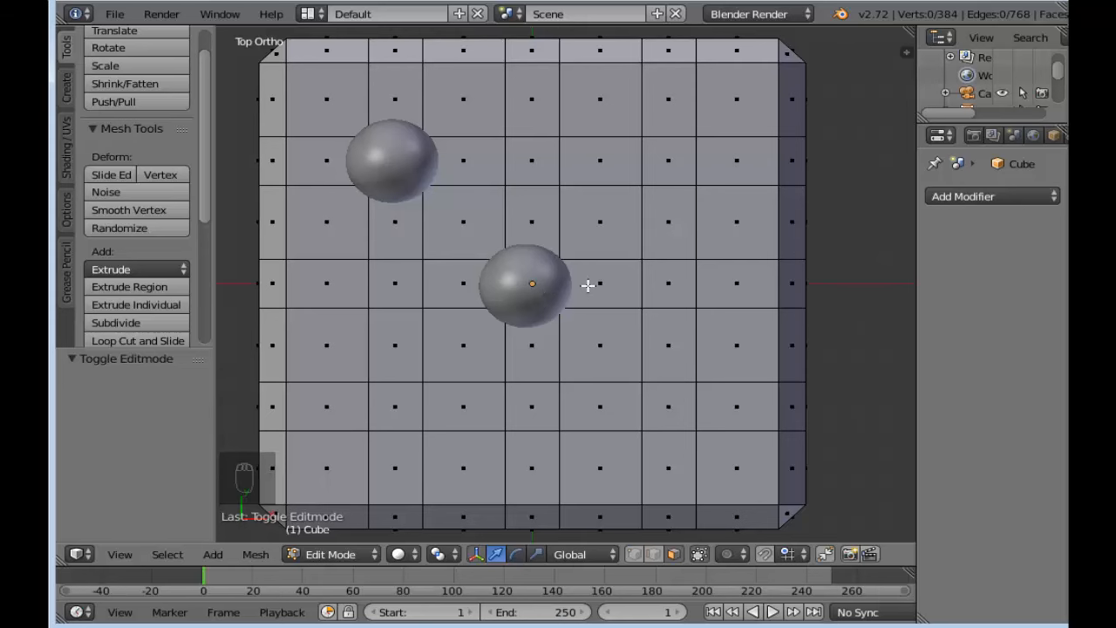
{"action": "key", "text": "Tab"}
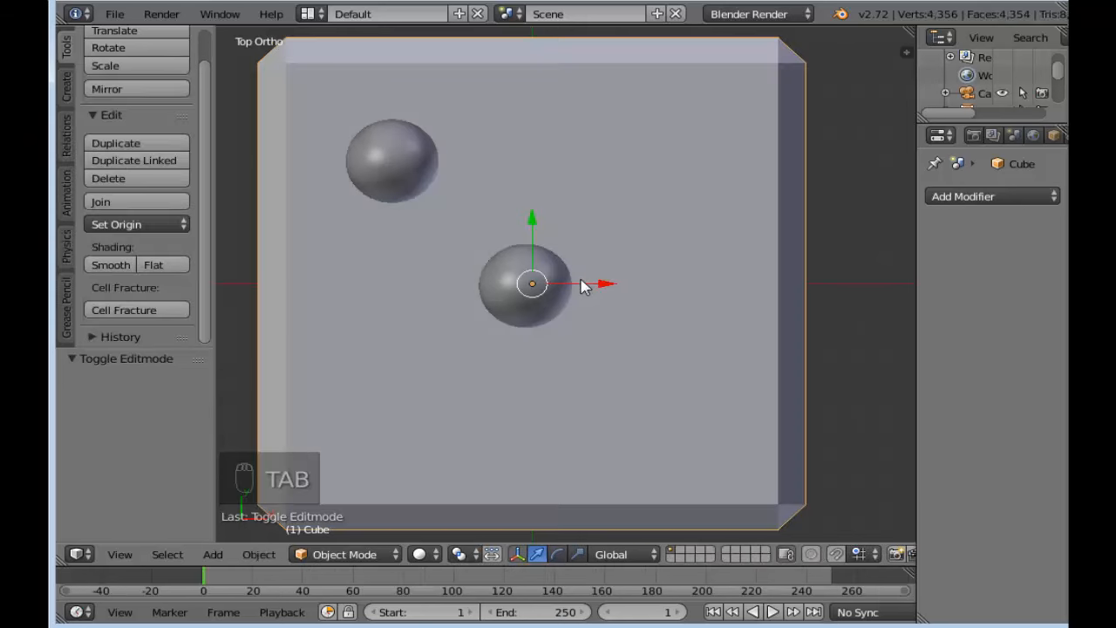
{"action": "left_click_drag", "start_coordinate": [609, 288], "coordinate": [605, 291]}
{"action": "right_click", "coordinate": [543, 288]}
{"action": "right_click", "coordinate": [612, 360]}
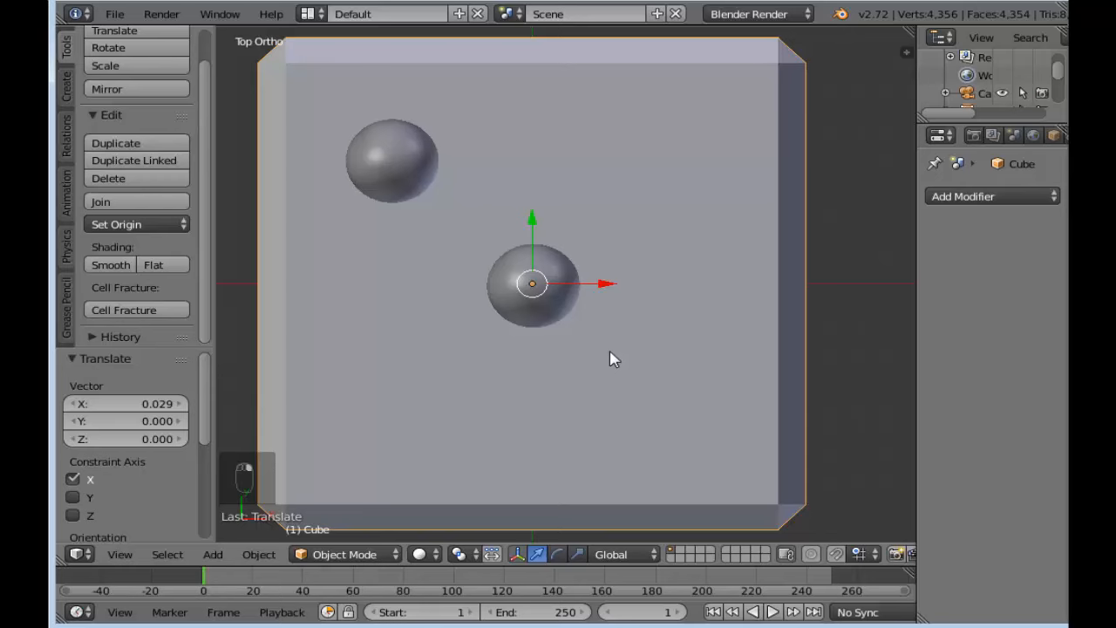
{"action": "key", "text": "Tab"}
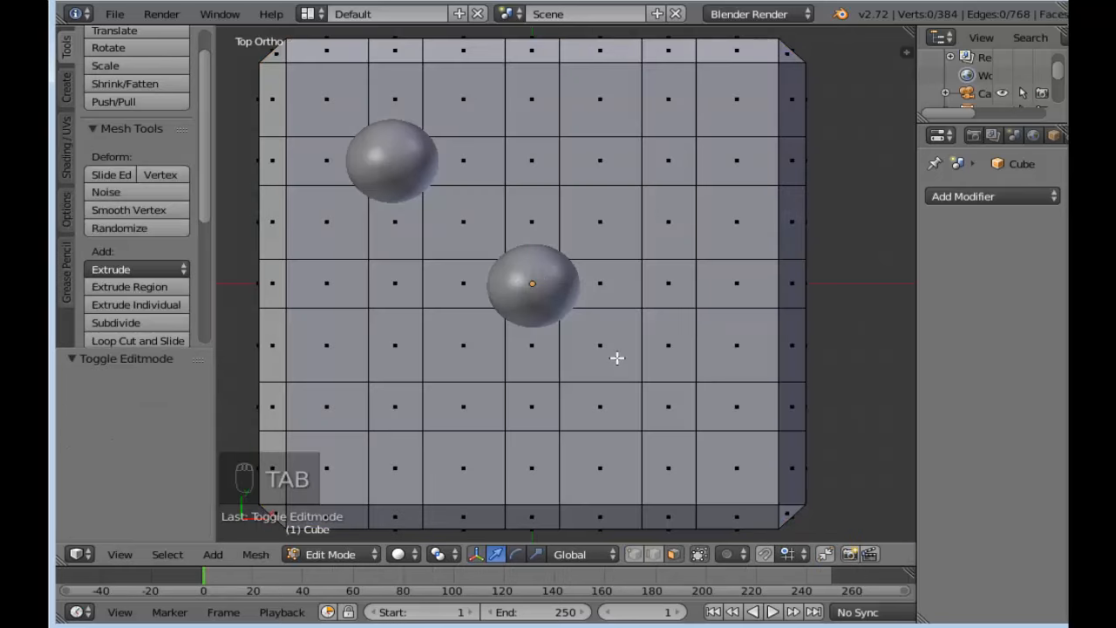
{"action": "key", "text": "Tab"}
{"action": "scroll", "coordinate": [610, 359], "scroll_direction": "down", "scroll_amount": 2}
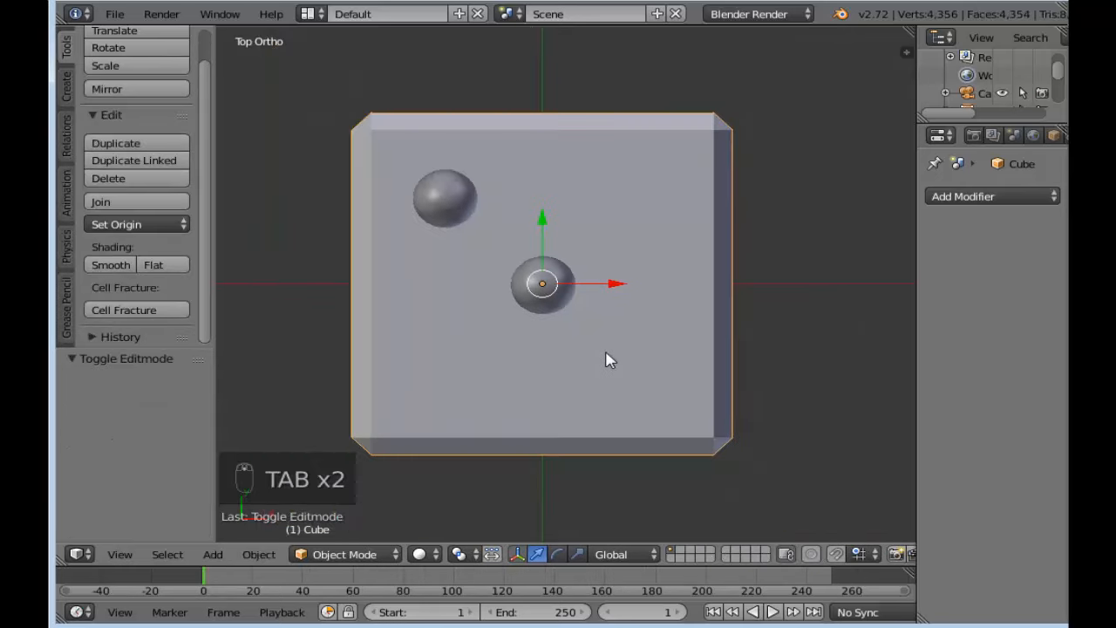
Step: Duplicate the cube and move the copy 0.746 units along X
{"action": "key", "text": "shift+d"}
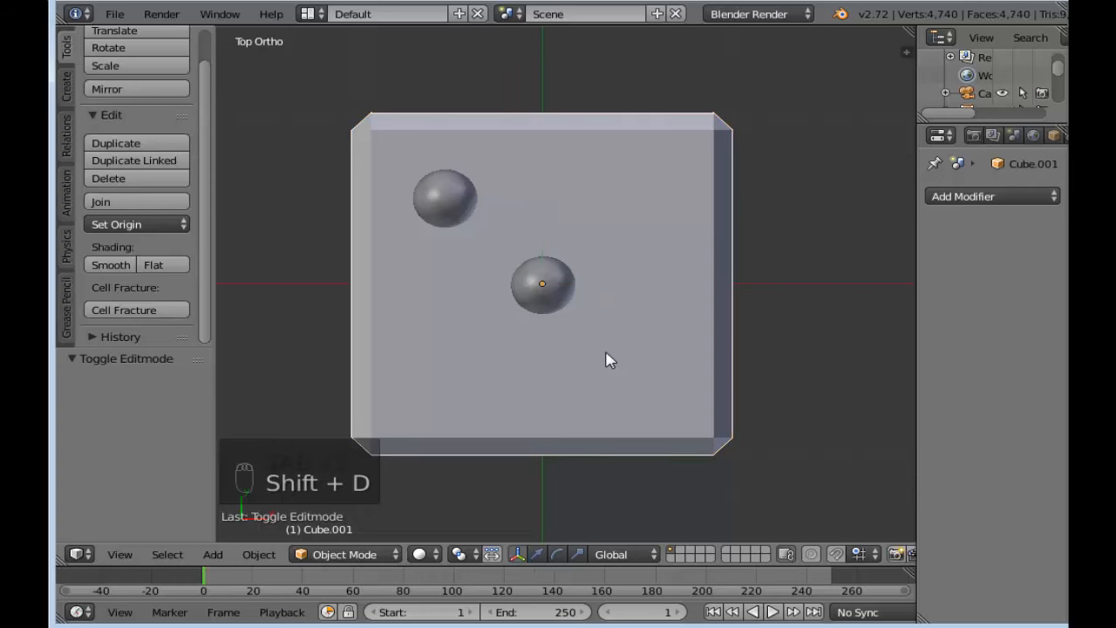
{"action": "key", "text": "x"}
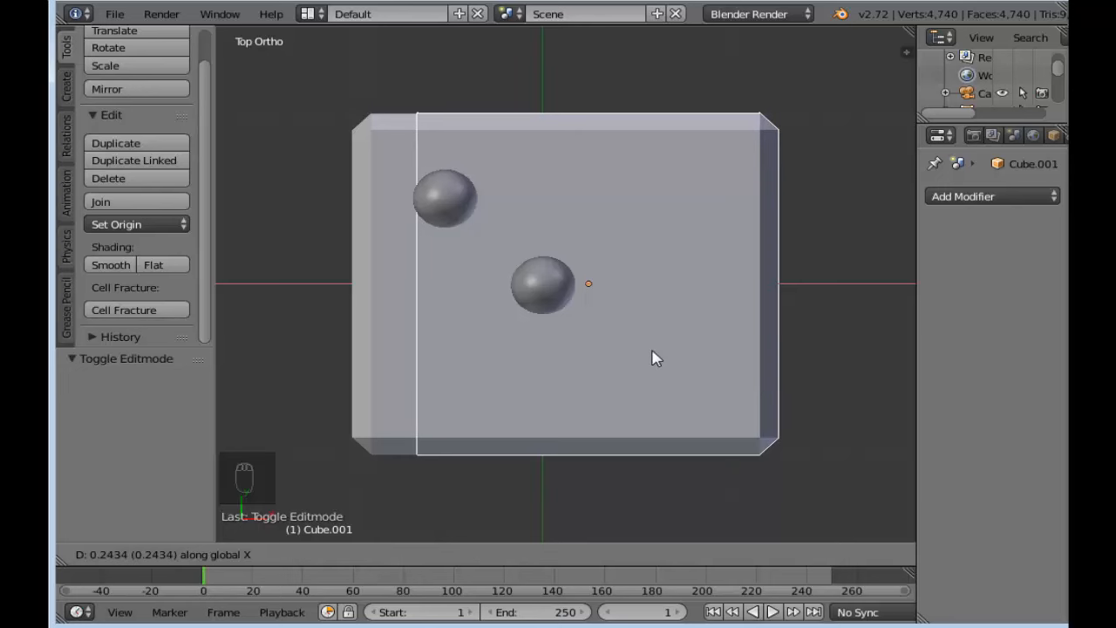
{"action": "right_click", "coordinate": [656, 358]}
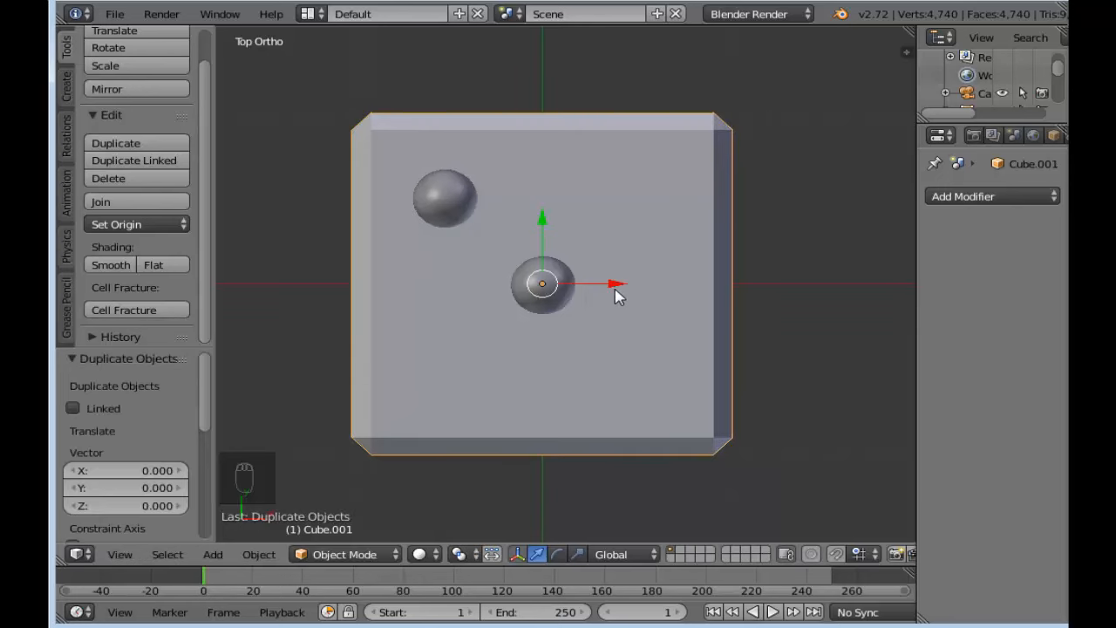
{"action": "left_click_drag", "start_coordinate": [615, 285], "coordinate": [755, 289]}
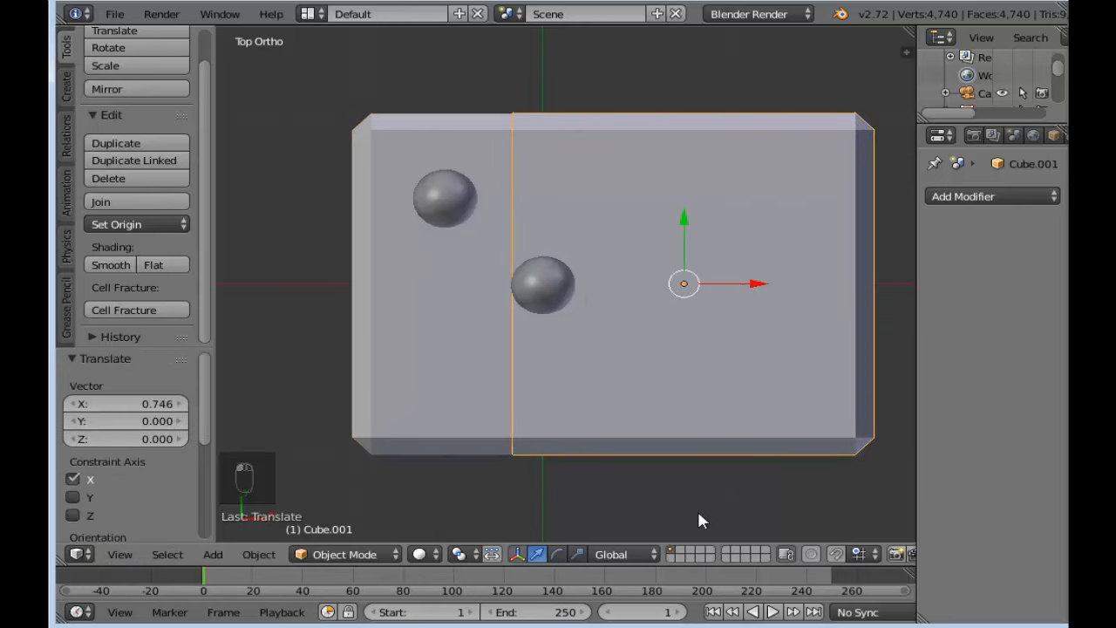
Step: Delete the duplicated cube, keeping the original cube in its place
{"action": "key", "text": "Delete"}
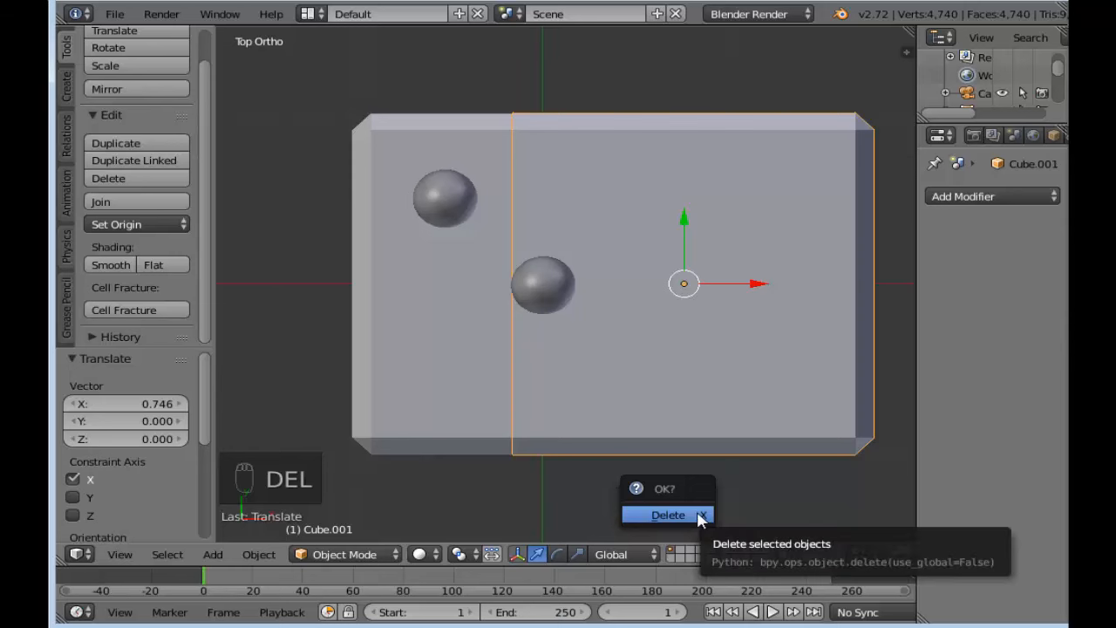
{"action": "left_click", "coordinate": [700, 515]}
{"action": "right_click", "coordinate": [620, 304]}
{"action": "right_click_drag", "start_coordinate": [620, 304], "coordinate": [721, 292]}
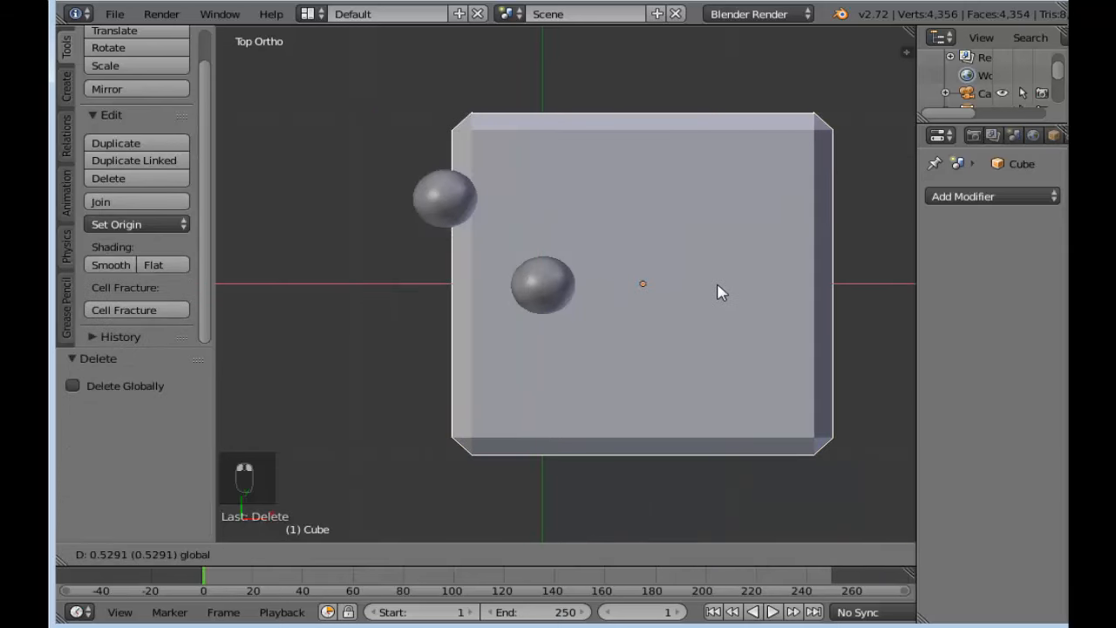
{"action": "right_click", "coordinate": [711, 290]}
Step: Duplicate the middle sphere and move the copy 0.529 units along X and -0.591 units along Y, diagonally opposite the first sphere
{"action": "right_click", "coordinate": [564, 300]}
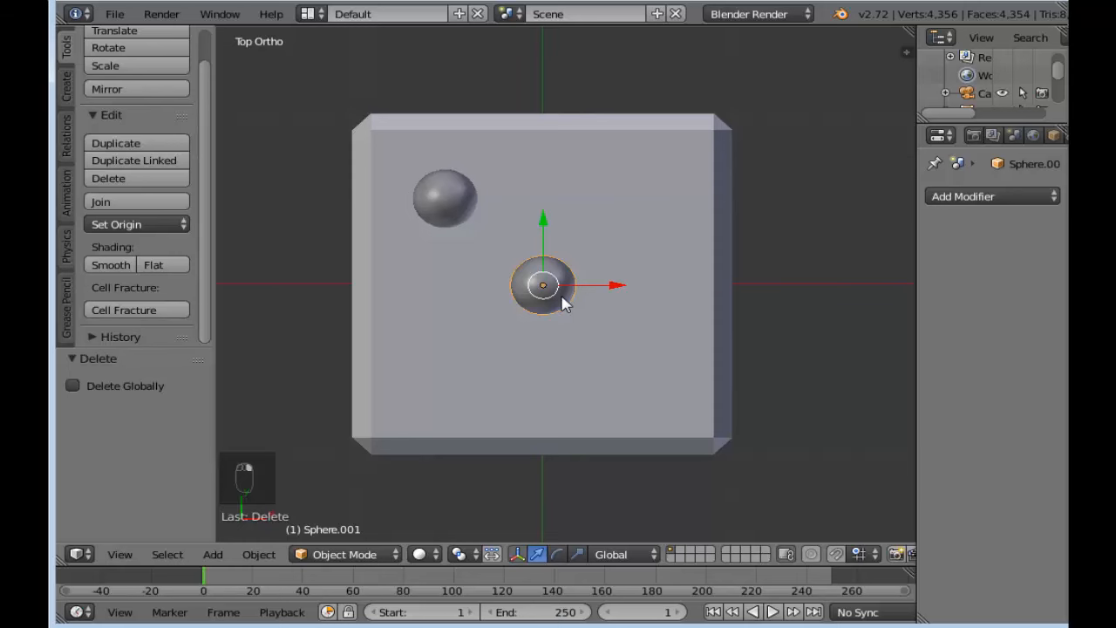
{"action": "scroll", "coordinate": [564, 302], "scroll_direction": "up", "scroll_amount": 1}
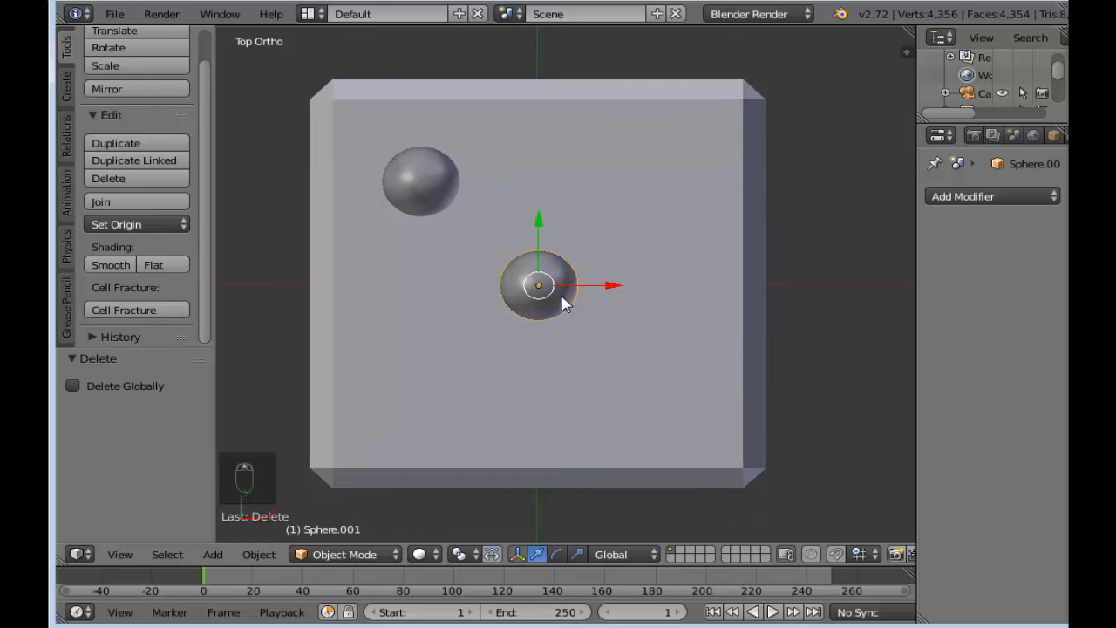
{"action": "key", "text": "shift+d"}
{"action": "key", "text": "x"}
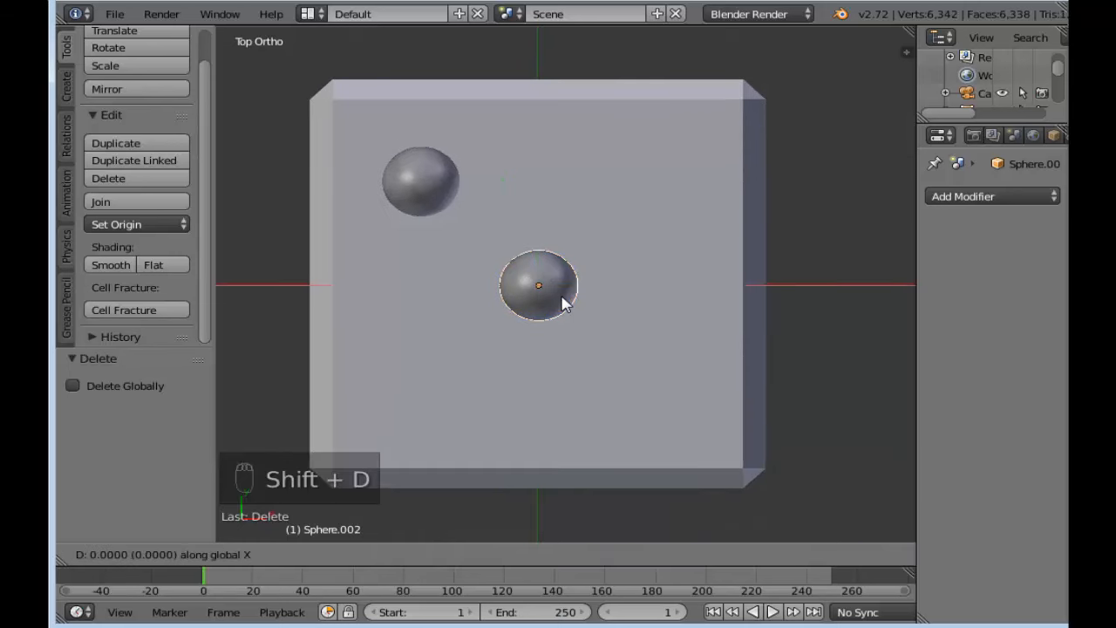
{"action": "left_click", "coordinate": [683, 305]}
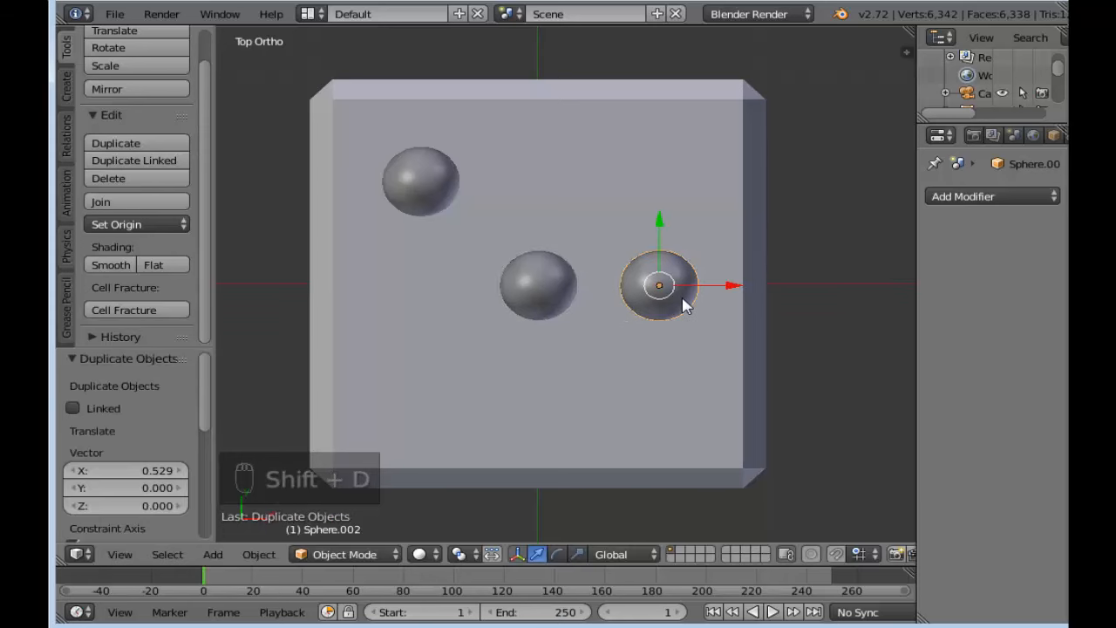
{"action": "key", "text": "g"}
{"action": "key", "text": "y"}
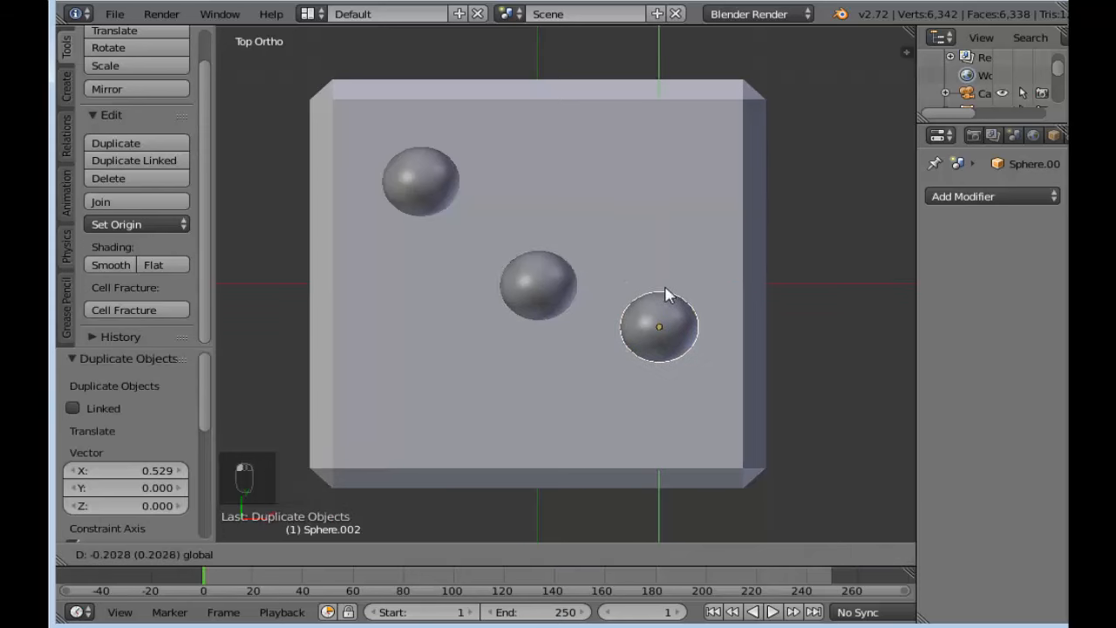
{"action": "left_click", "coordinate": [664, 349]}
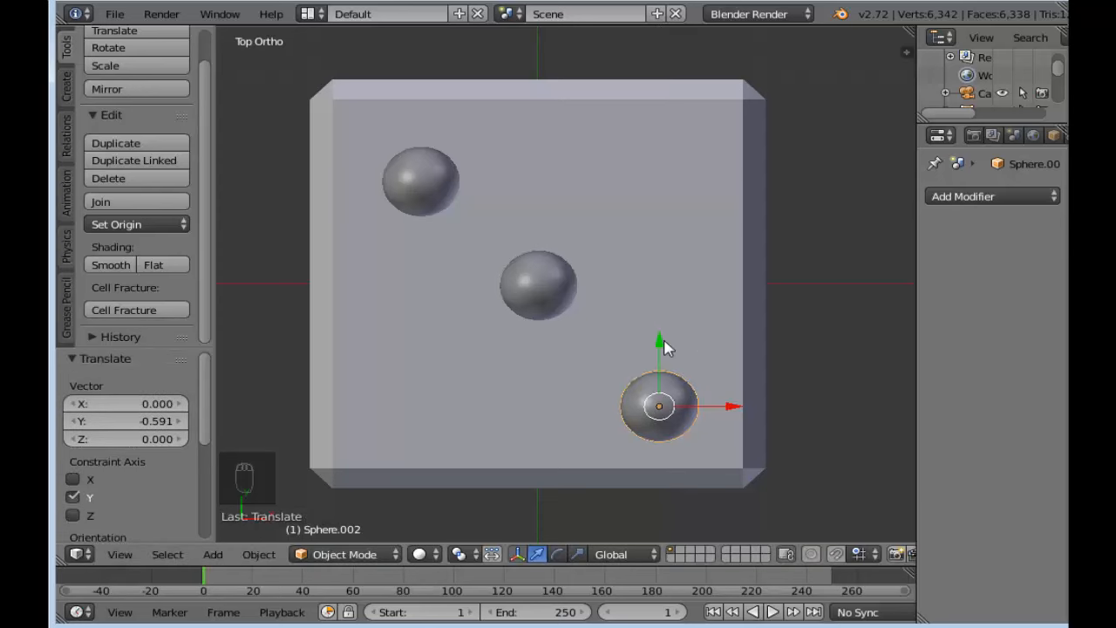
Step: Check the new sphere against the cube's face grid and move it 0.053 units along Y and -0.049 units along X
{"action": "right_click", "coordinate": [715, 307]}
{"action": "key", "text": "Tab"}
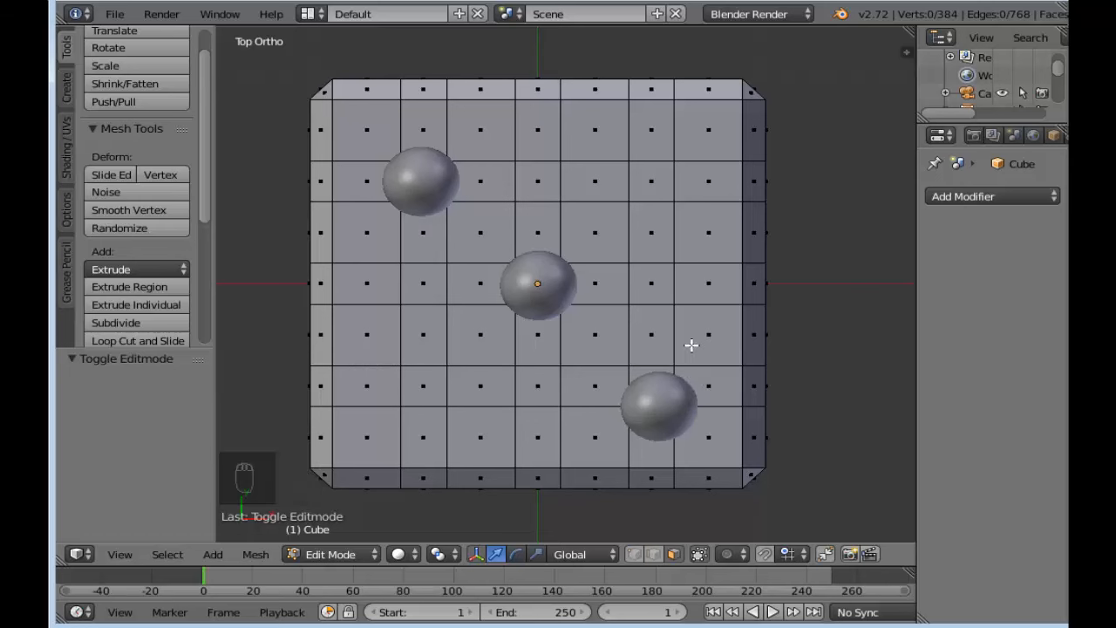
{"action": "key", "text": "Tab"}
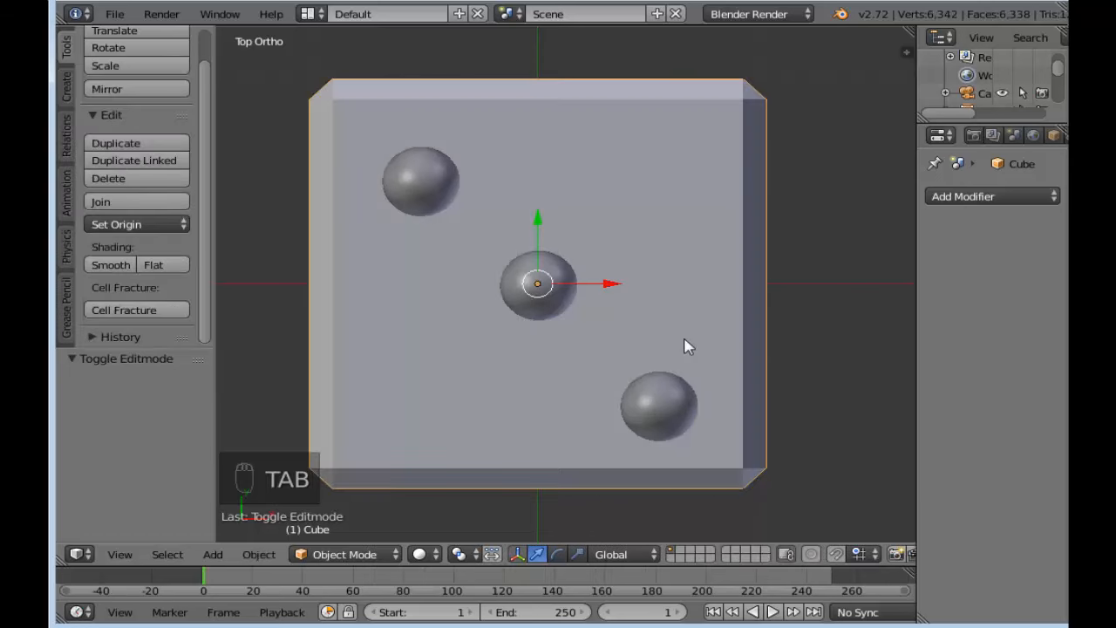
{"action": "right_click", "coordinate": [658, 409]}
{"action": "left_click_drag", "start_coordinate": [659, 342], "coordinate": [662, 333]}
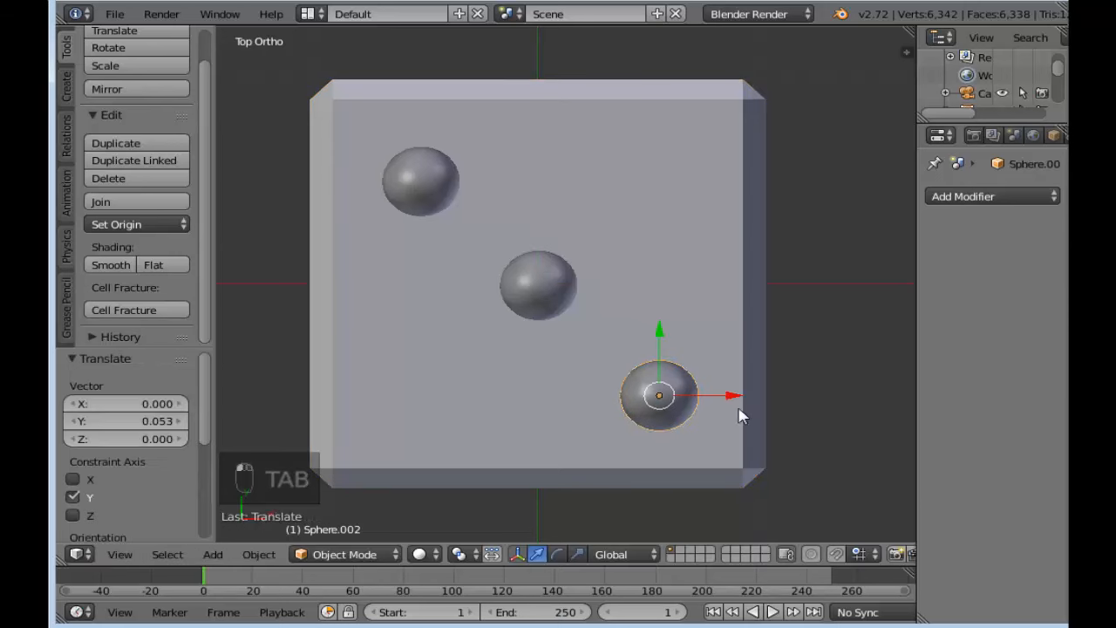
{"action": "left_click_drag", "start_coordinate": [731, 399], "coordinate": [720, 404]}
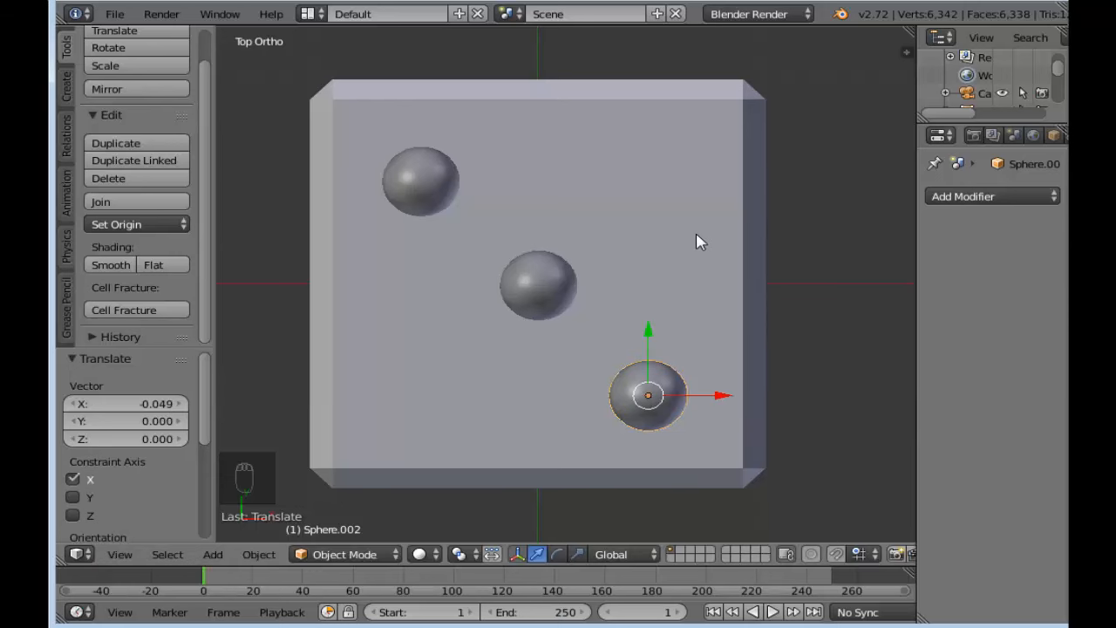
Step: Recheck the third sphere against the face grid and shift it about 0.022 units along Y and 0.013 units along X
{"action": "key", "text": "Tab"}
{"action": "key", "text": "Tab"}
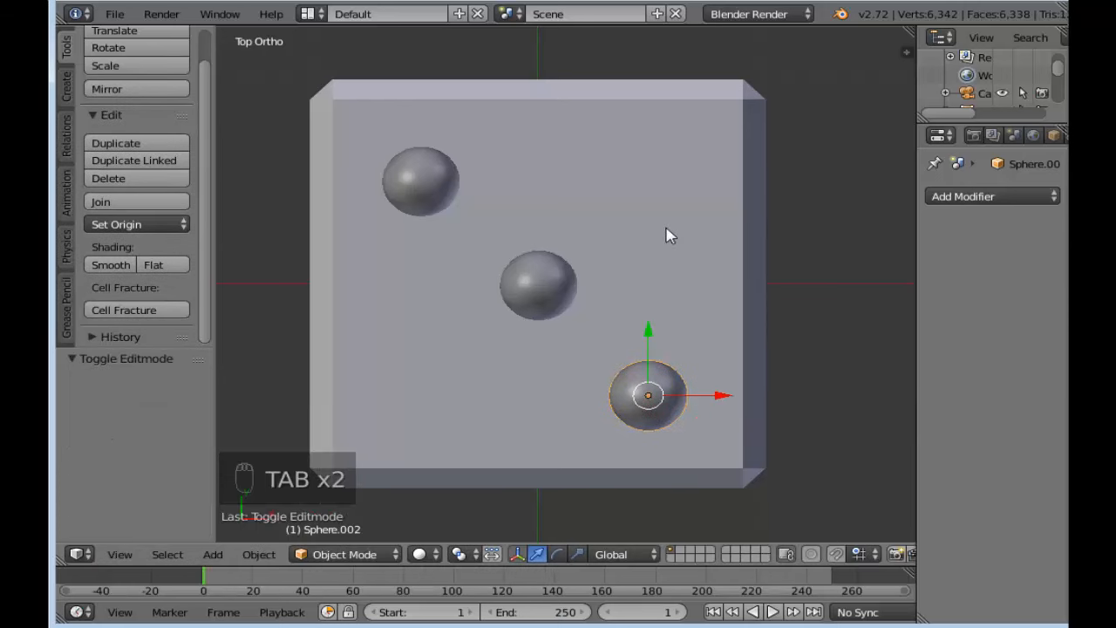
{"action": "right_click", "coordinate": [655, 235]}
{"action": "key", "text": "Tab"}
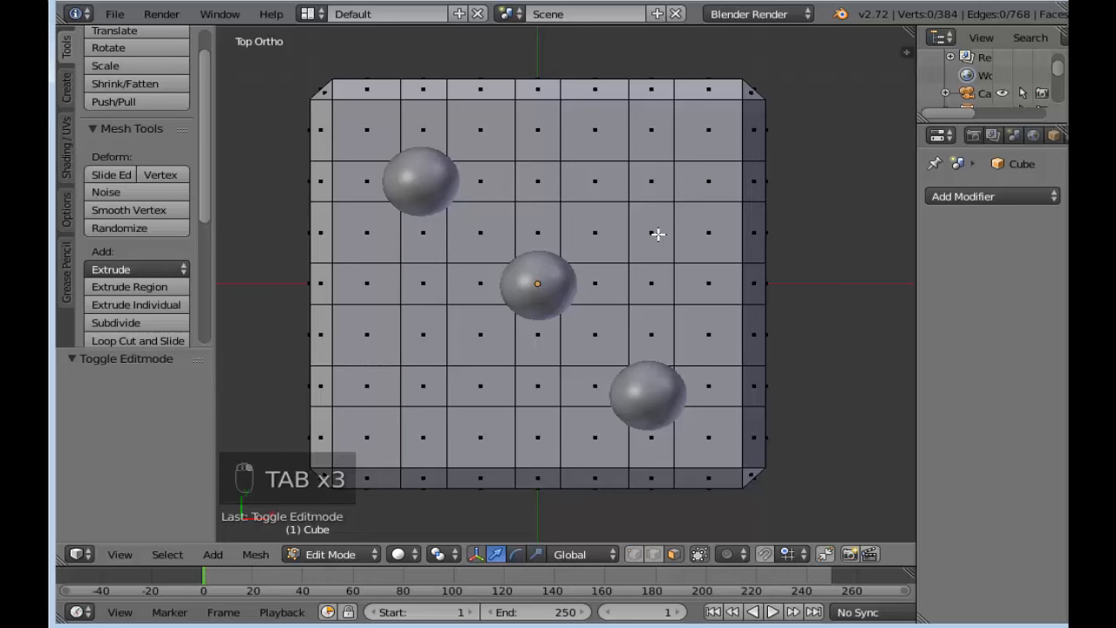
{"action": "key", "text": "Tab"}
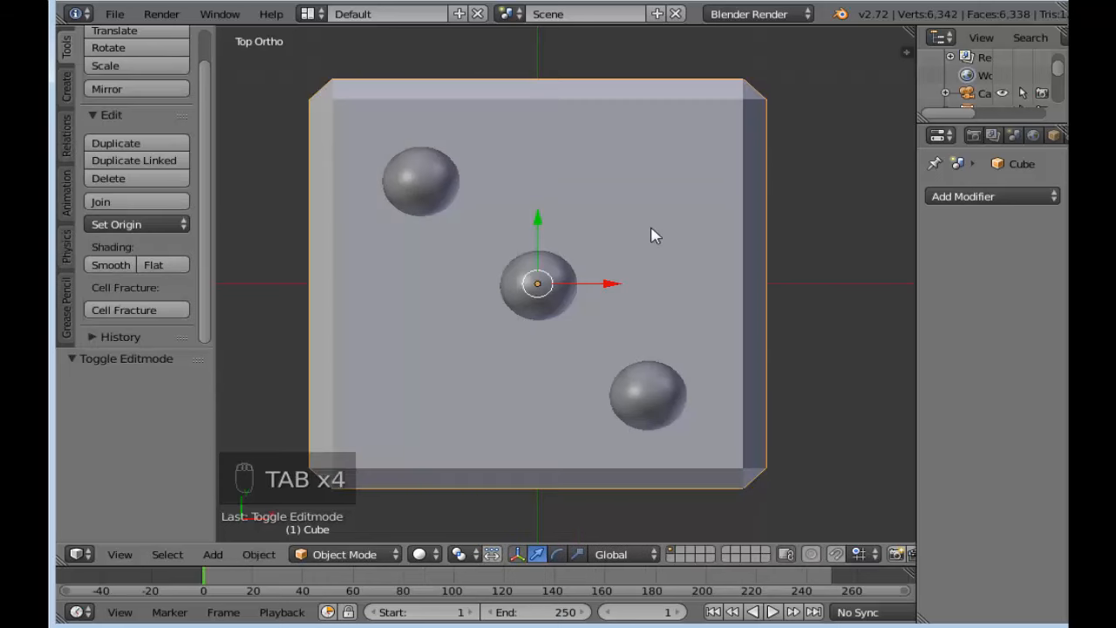
{"action": "right_click", "coordinate": [676, 375]}
{"action": "key", "text": "g"}
{"action": "key", "text": "y"}
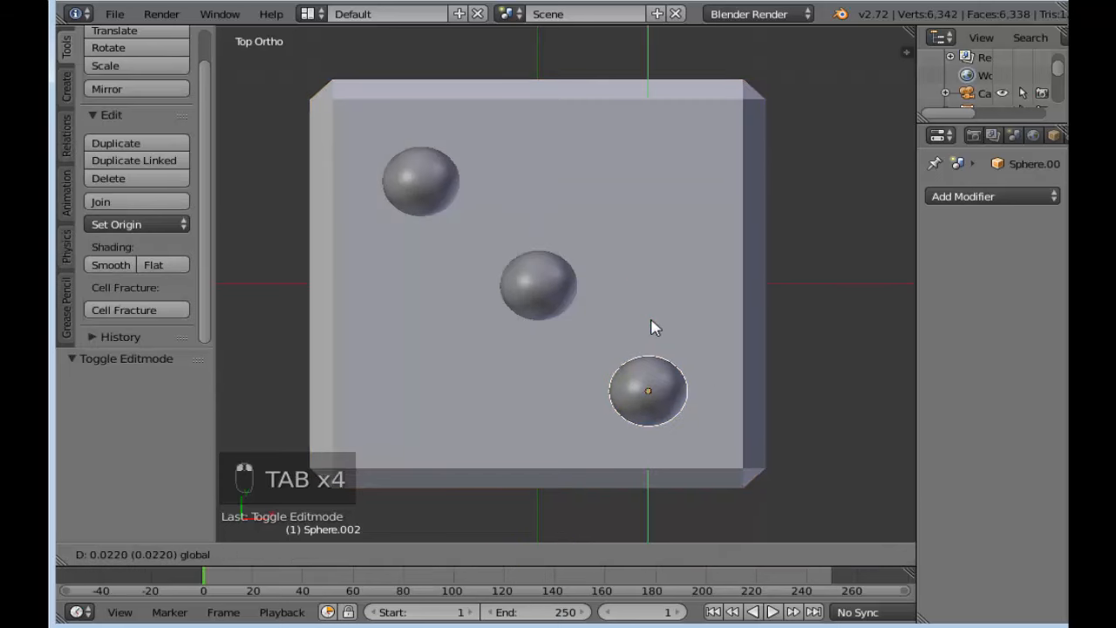
{"action": "left_click", "coordinate": [653, 323]}
{"action": "left_click_drag", "start_coordinate": [723, 394], "coordinate": [727, 392]}
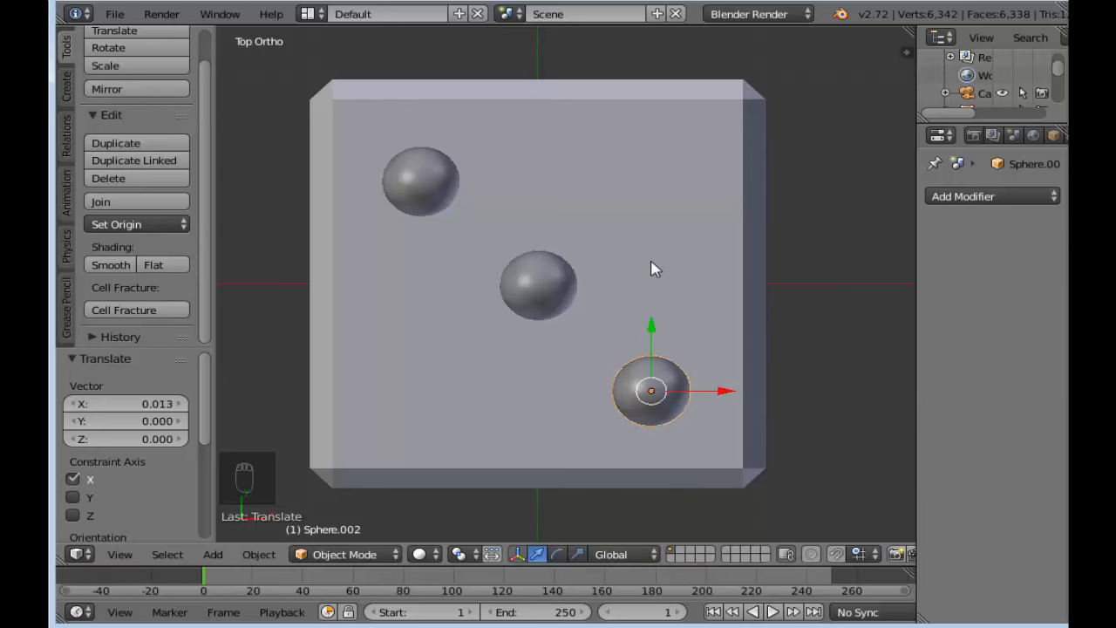
Step: Compare the third sphere with the face grid once more and nudge it 0.018 units along Y
{"action": "right_click", "coordinate": [616, 256]}
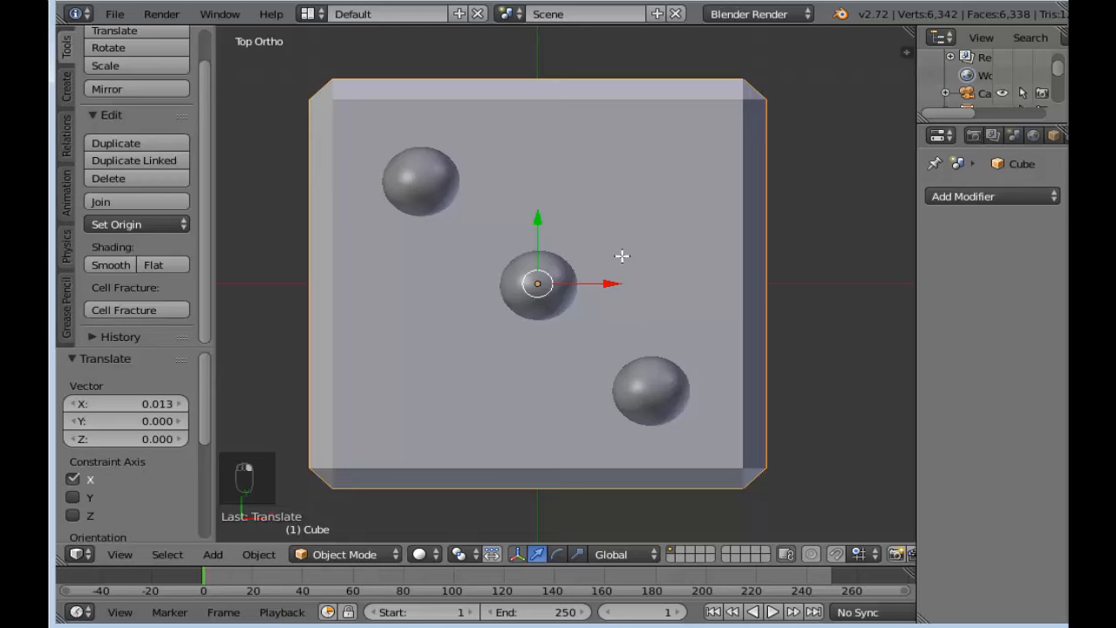
{"action": "key", "text": "Tab"}
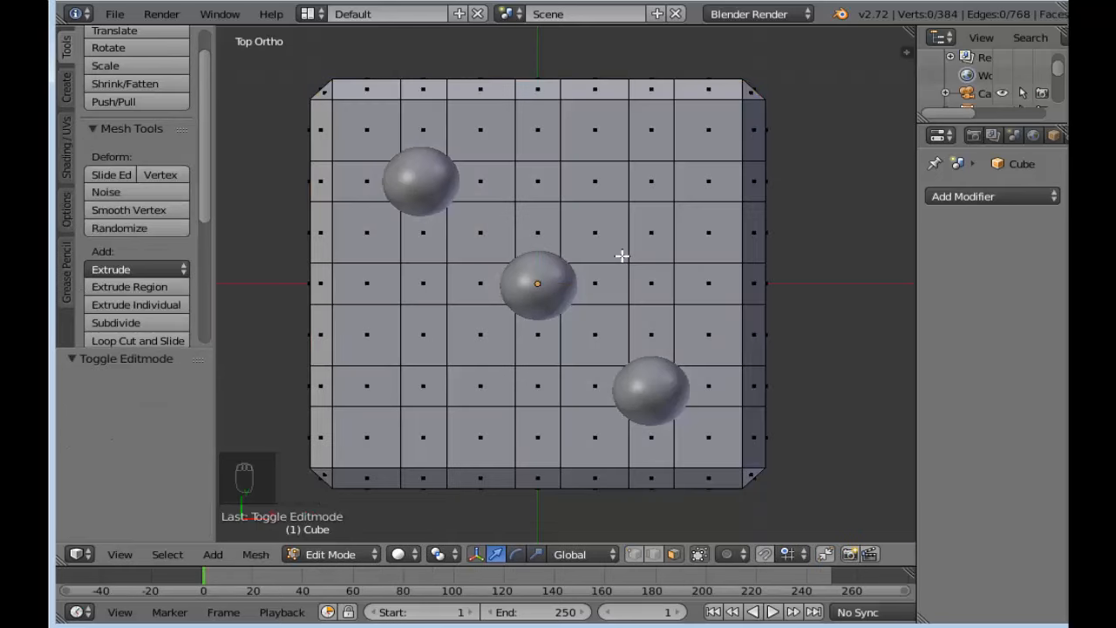
{"action": "key", "text": "Tab"}
{"action": "right_click", "coordinate": [667, 379]}
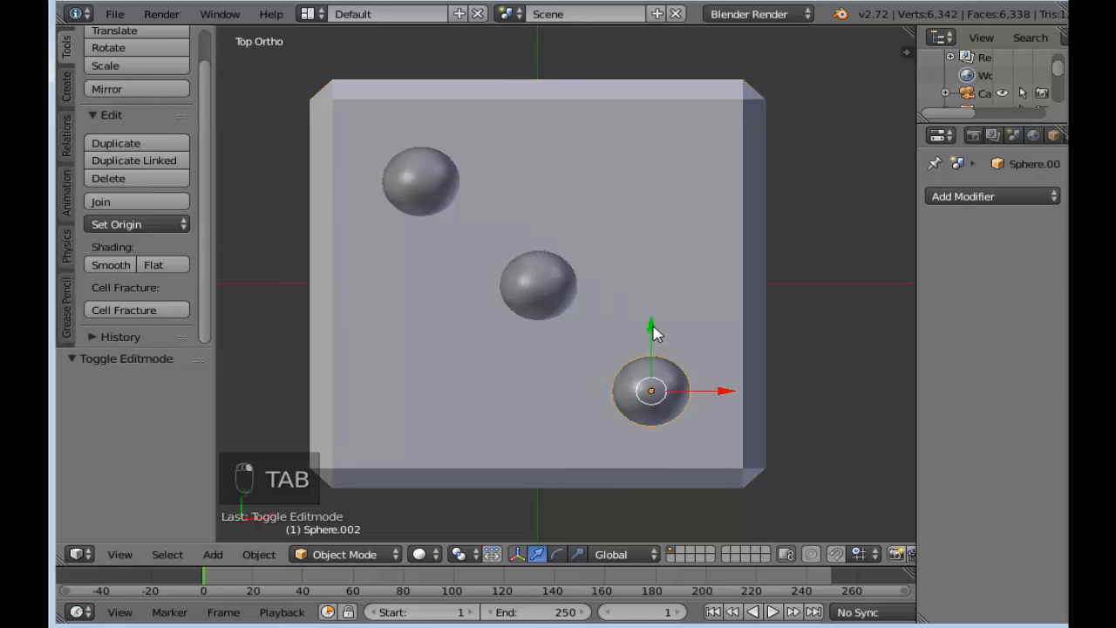
{"action": "left_click_drag", "start_coordinate": [653, 328], "coordinate": [656, 324]}
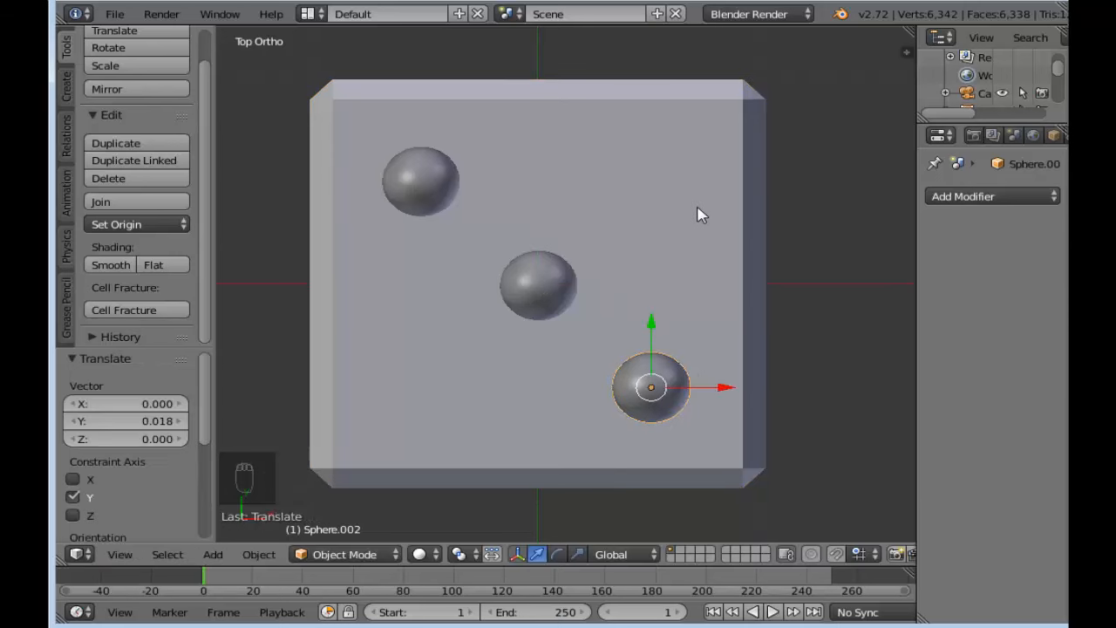
Step: Examine the diagonal row of three spheres on the cube's top face from several angles
{"action": "scroll", "coordinate": [697, 218], "scroll_direction": "down", "scroll_amount": 3}
{"action": "middle_click_drag", "start_coordinate": [635, 294], "coordinate": [656, 118]}
{"action": "scroll", "coordinate": [606, 233], "scroll_direction": "down", "scroll_amount": 2}
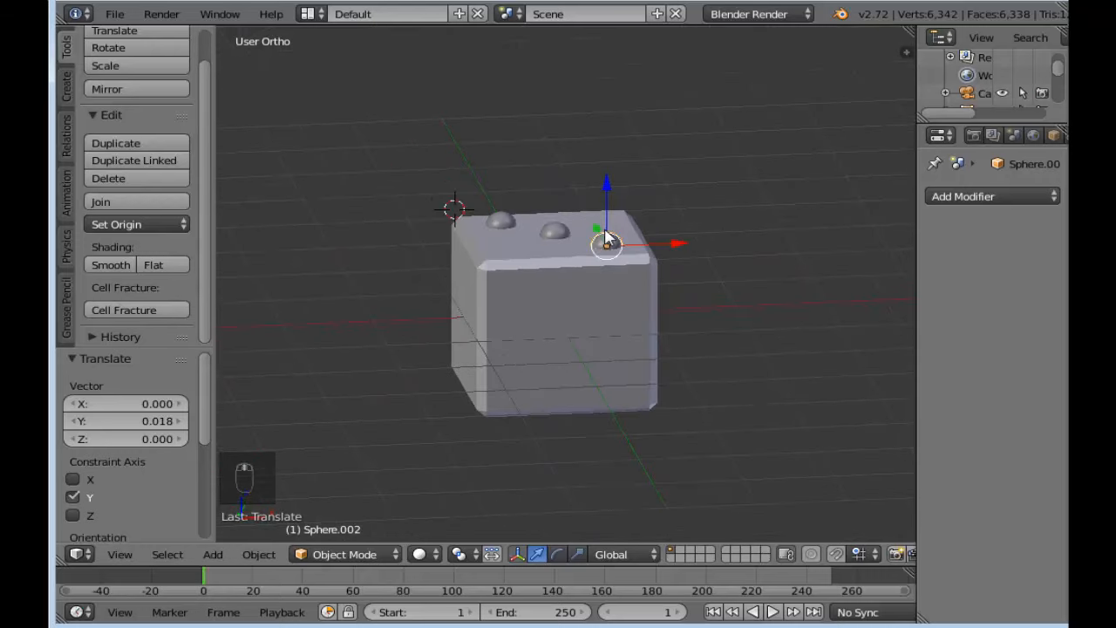
{"action": "middle_click_drag", "start_coordinate": [606, 236], "coordinate": [530, 240]}
{"action": "scroll", "coordinate": [529, 240], "scroll_direction": "up", "scroll_amount": 3}
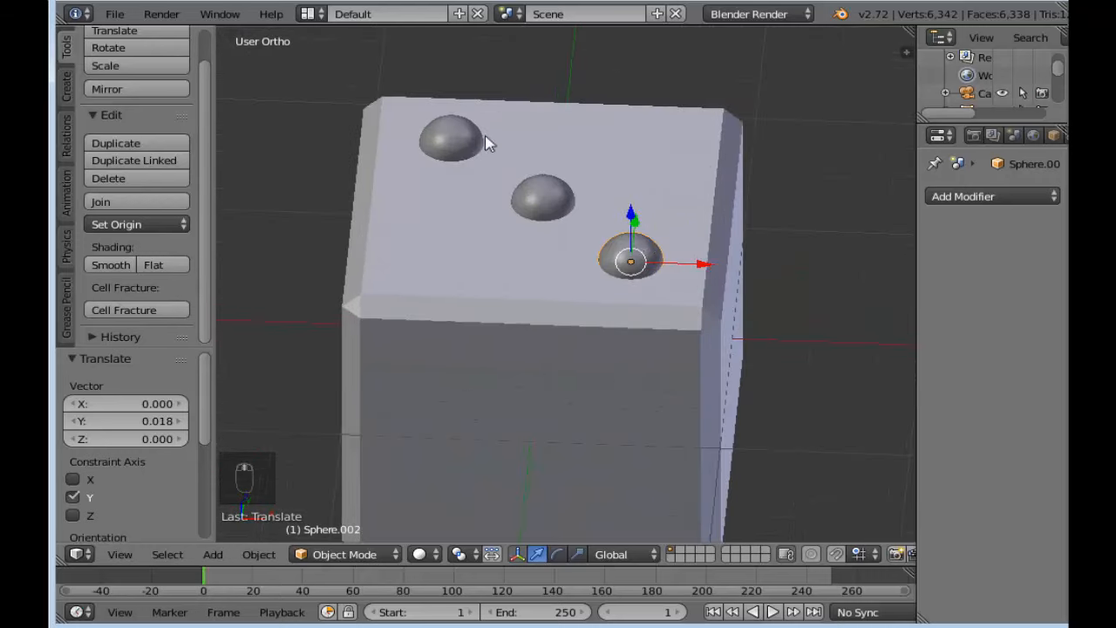
{"action": "left_click", "coordinate": [541, 164]}
{"action": "mouse_move", "coordinate": [530, 242]}
{"action": "middle_mouse_down"}
{"action": "mouse_move", "coordinate": [535, 171]}
{"action": "mouse_move", "coordinate": [534, 256]}
{"action": "mouse_move", "coordinate": [526, 236]}
{"action": "middle_mouse_up"}
{"action": "scroll", "coordinate": [526, 237], "scroll_direction": "down", "scroll_amount": 2}
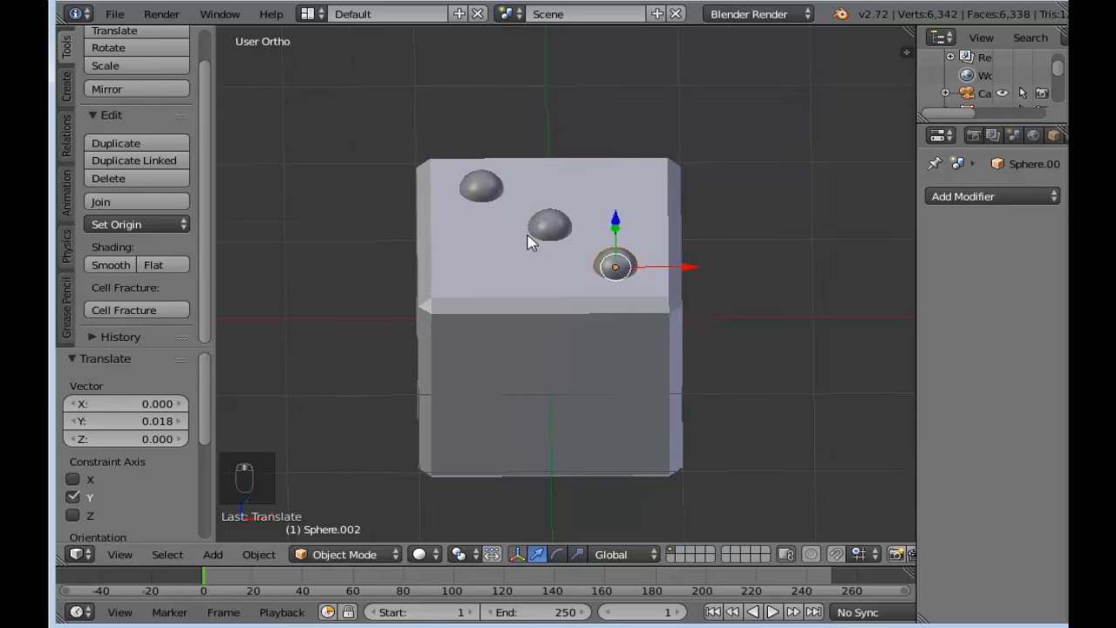
{"action": "scroll", "coordinate": [526, 237], "scroll_direction": "down", "scroll_amount": 1}
{"action": "scroll", "coordinate": [514, 254], "scroll_direction": "up", "scroll_amount": 1}
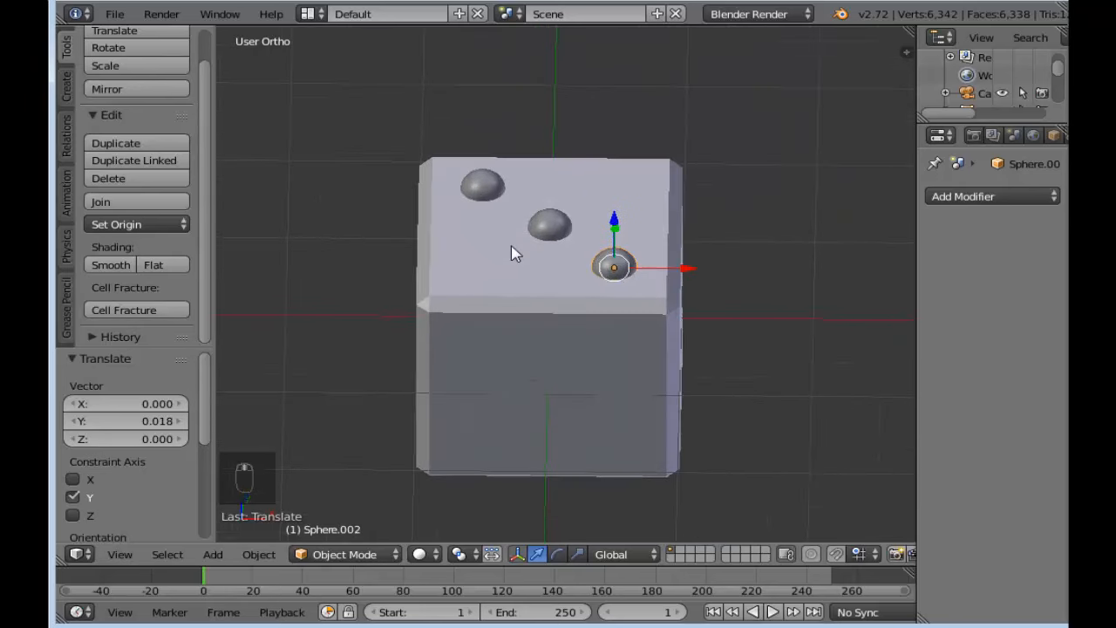
{"action": "scroll", "coordinate": [514, 252], "scroll_direction": "up", "scroll_amount": 2}
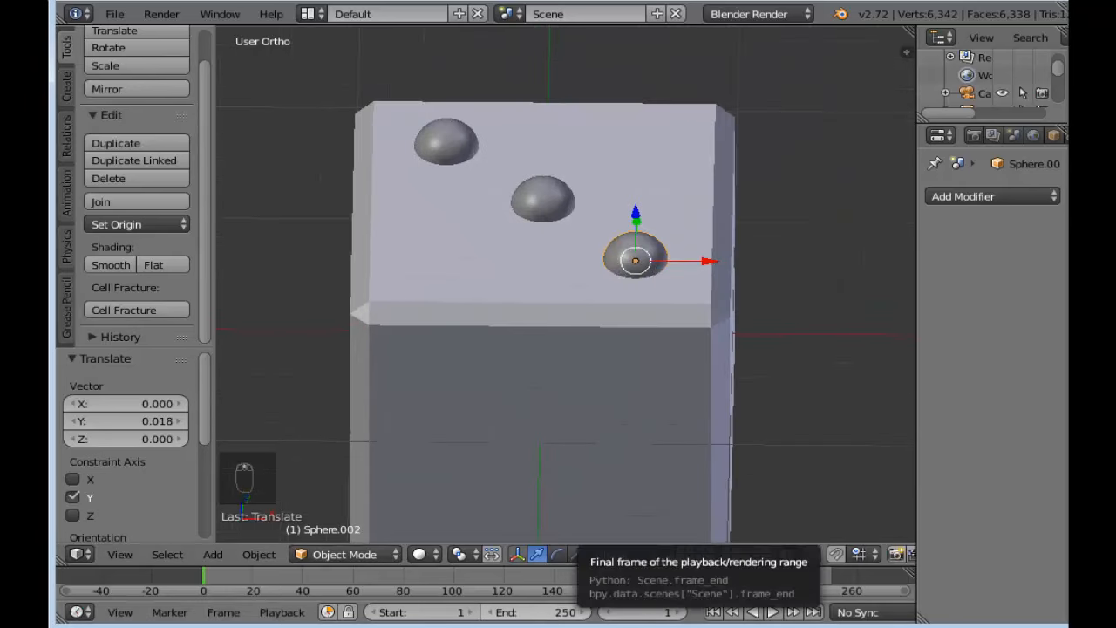
Step: Switch to the reference render in the image viewer and examine the dot layout on the white die
{"action": "left_click", "coordinate": [573, 610]}
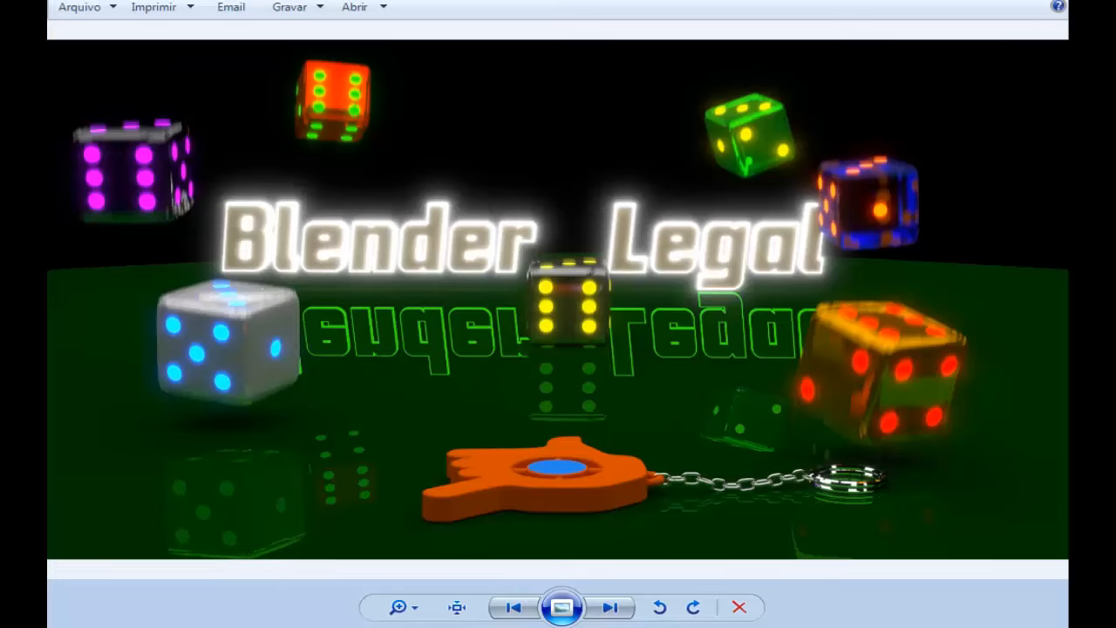
{"action": "scroll", "coordinate": [306, 373], "scroll_direction": "up", "scroll_amount": 3}
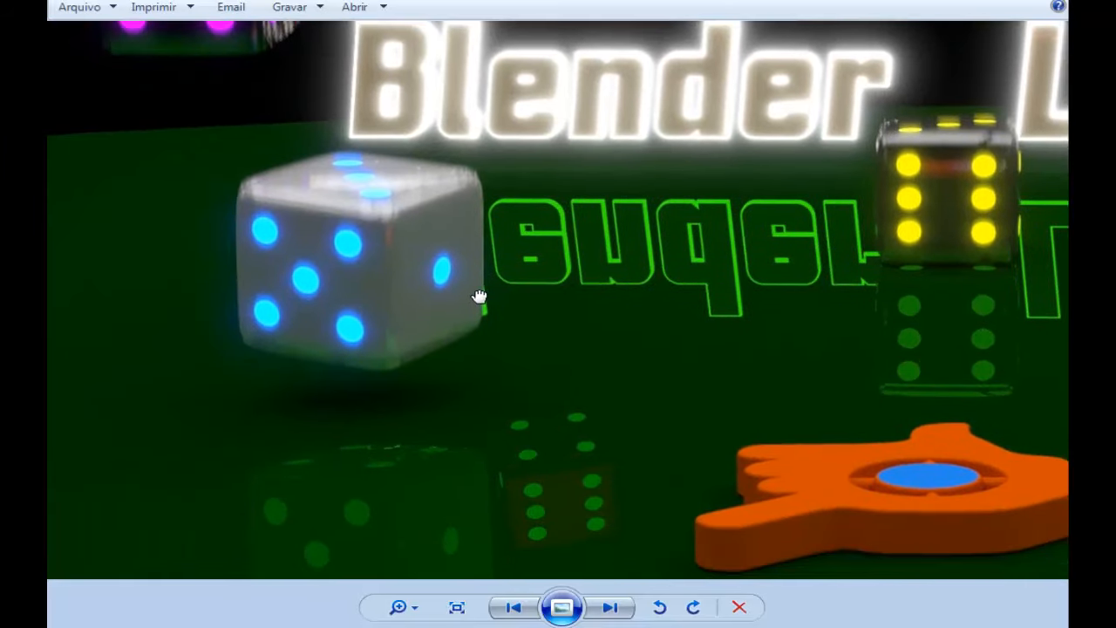
{"action": "scroll", "coordinate": [478, 293], "scroll_direction": "down", "scroll_amount": 3}
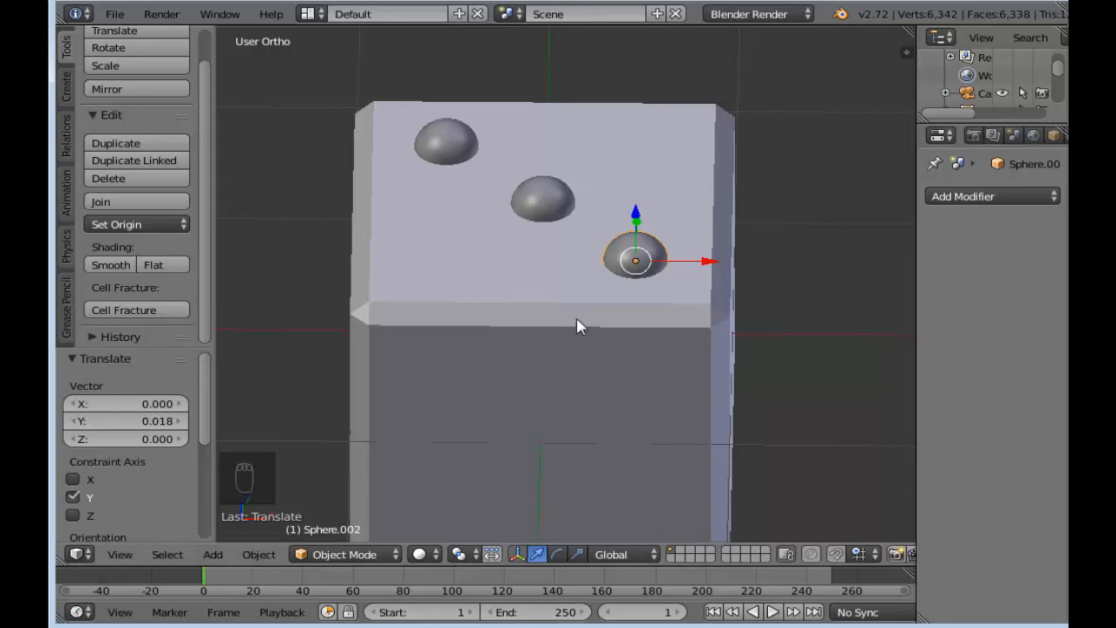
Step: Select all three spheres on the cube's top face together
{"action": "mouse_move", "coordinate": [578, 324]}
{"action": "middle_mouse_down"}
{"action": "mouse_move", "coordinate": [550, 319]}
{"action": "mouse_move", "coordinate": [578, 326]}
{"action": "mouse_move", "coordinate": [581, 341]}
{"action": "middle_mouse_up"}
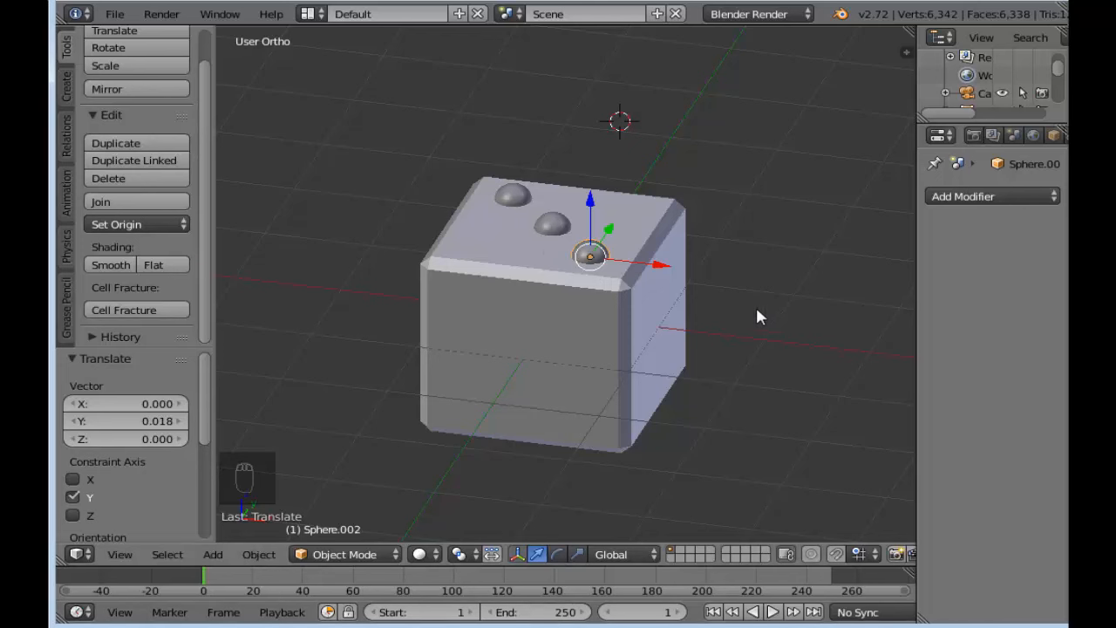
{"action": "middle_click_drag", "start_coordinate": [688, 331], "coordinate": [604, 279]}
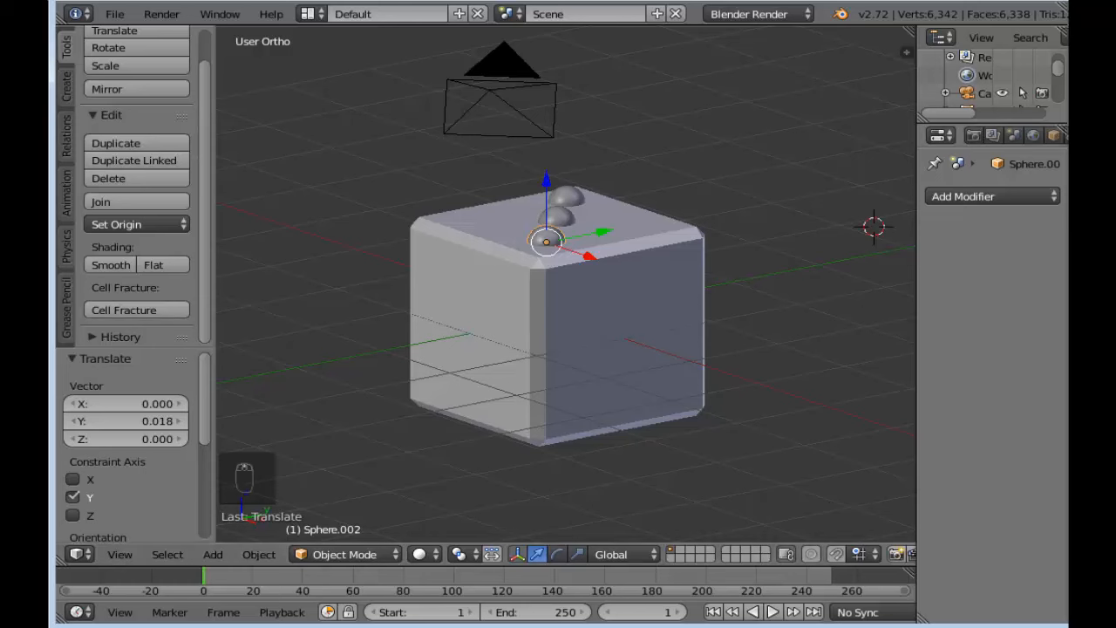
{"action": "scroll", "coordinate": [587, 292], "scroll_direction": "down", "scroll_amount": 2}
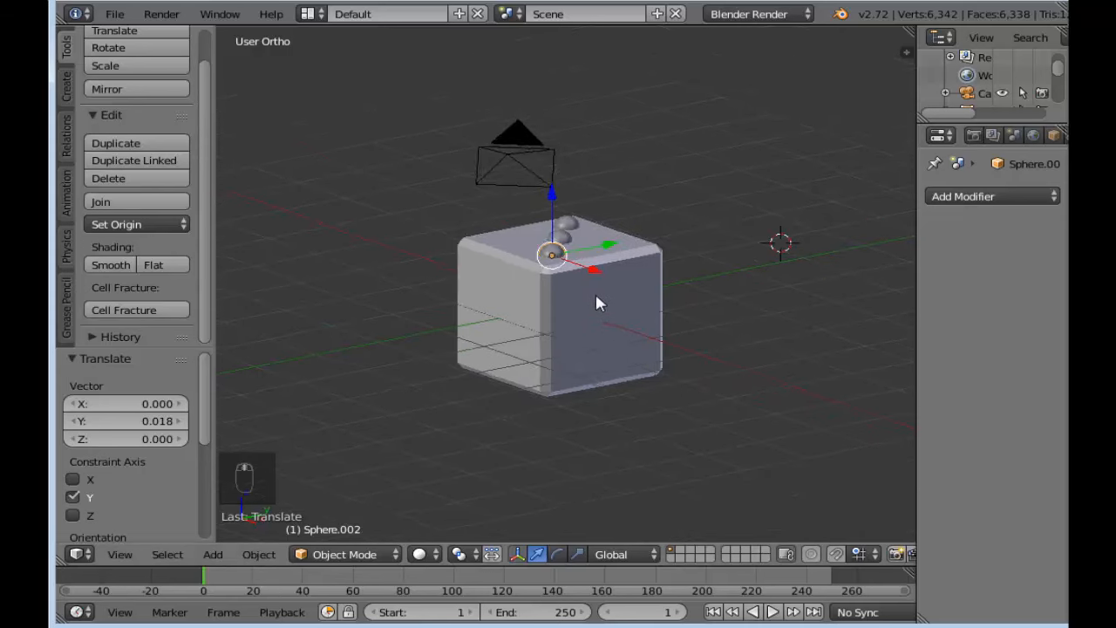
{"action": "middle_click_drag", "start_coordinate": [594, 291], "coordinate": [563, 298]}
{"action": "scroll", "coordinate": [566, 298], "scroll_direction": "up", "scroll_amount": 4}
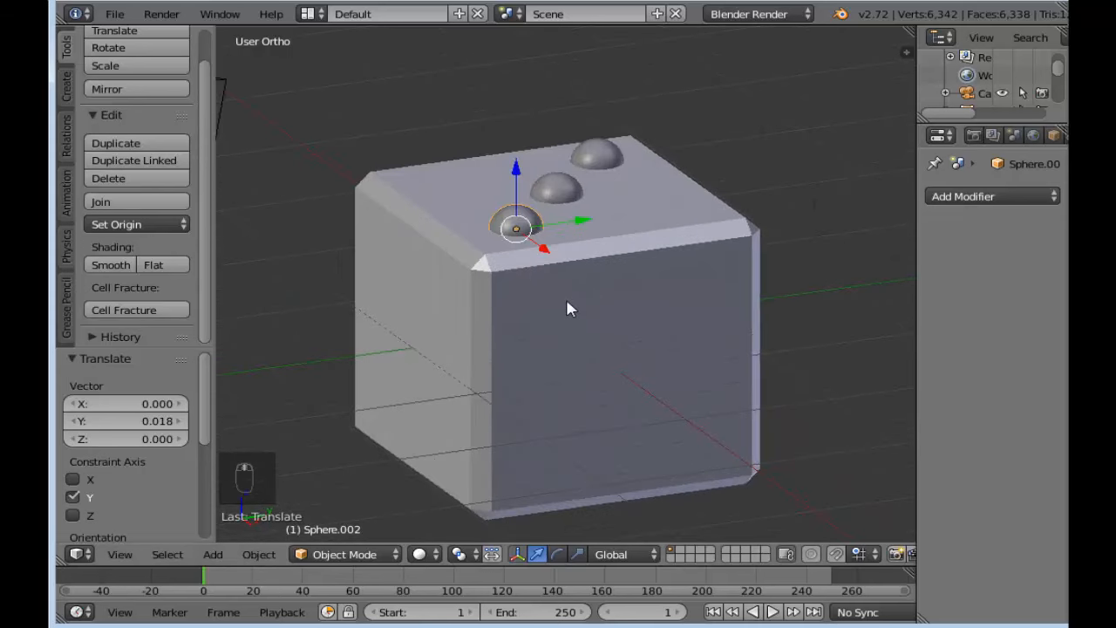
{"action": "right_click", "coordinate": [562, 195], "text": "shift"}
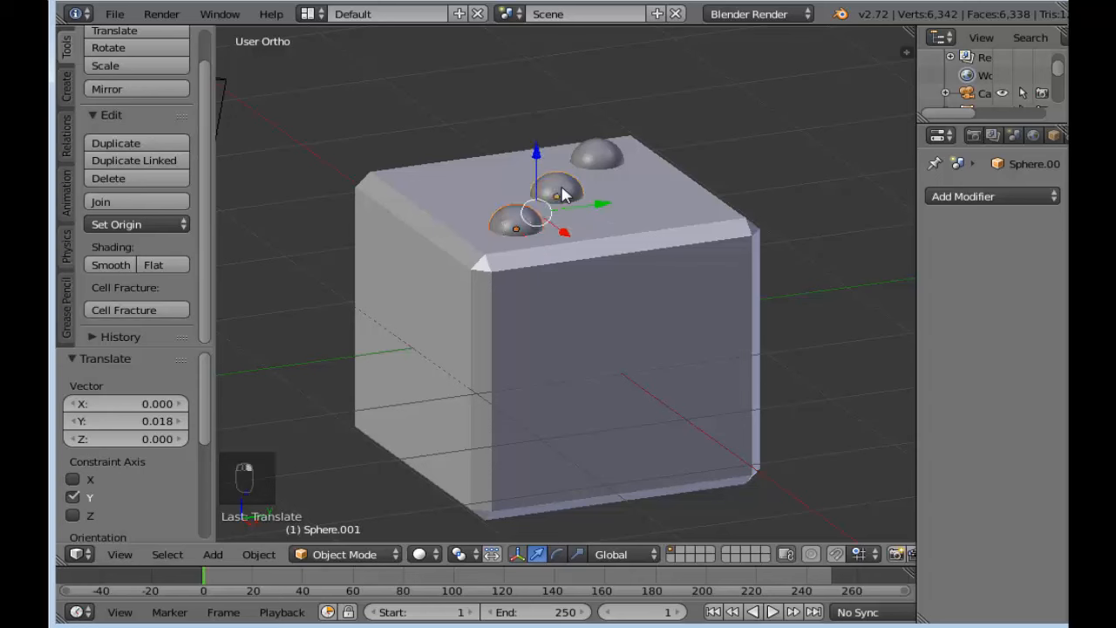
{"action": "right_click", "coordinate": [595, 160], "text": "shift"}
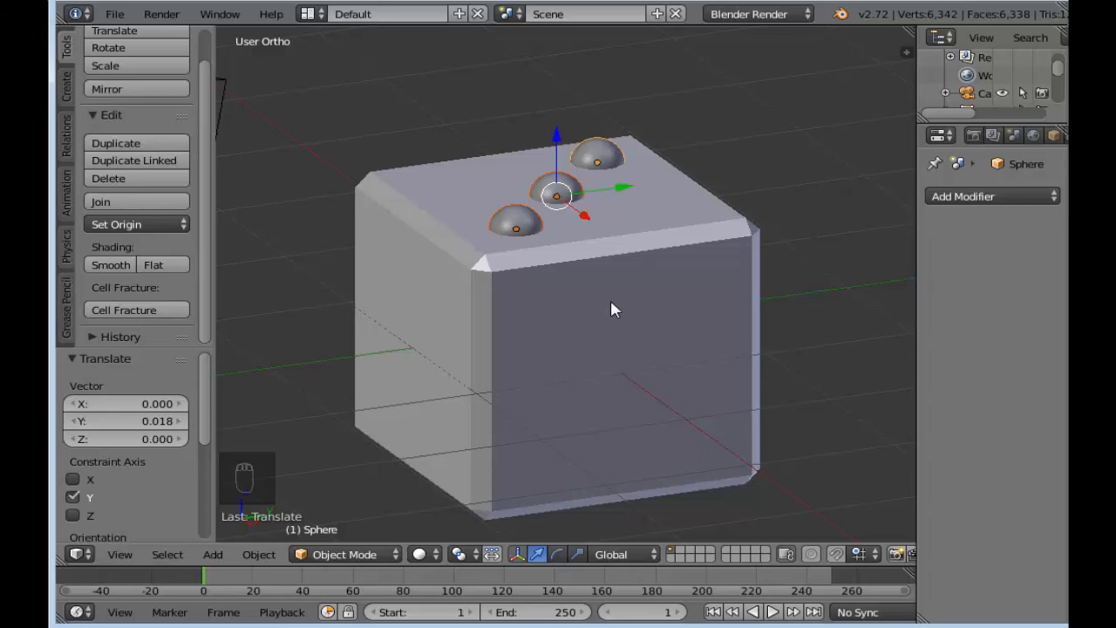
Step: Duplicate the three top-face spheres and move the copies 2.253 units along X, clear of the cube
{"action": "key", "text": "shift+d"}
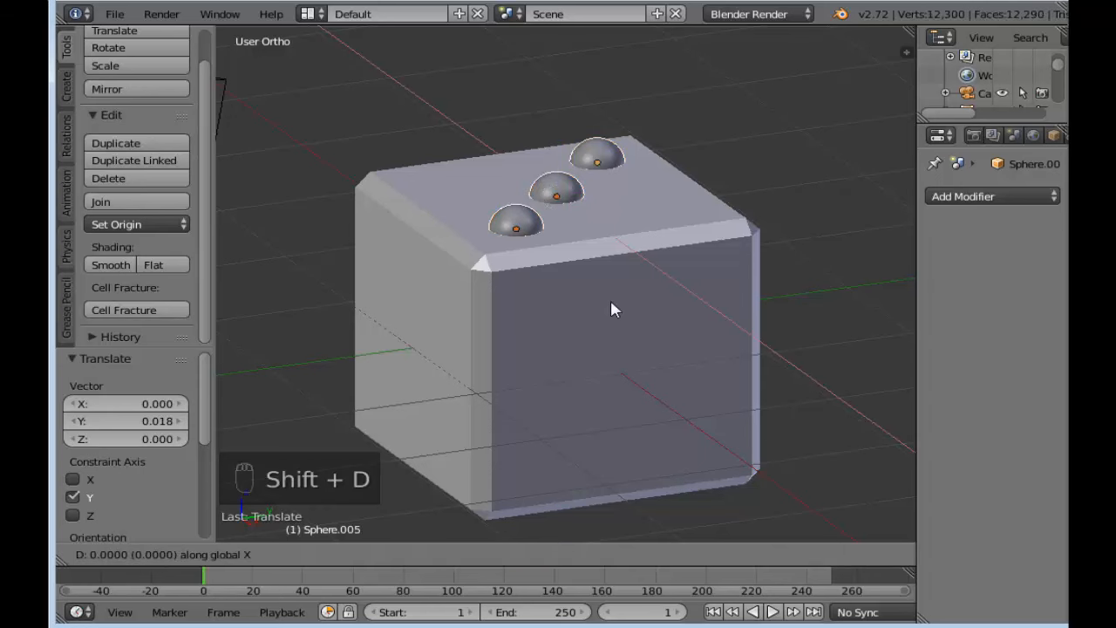
{"action": "left_click", "coordinate": [686, 487]}
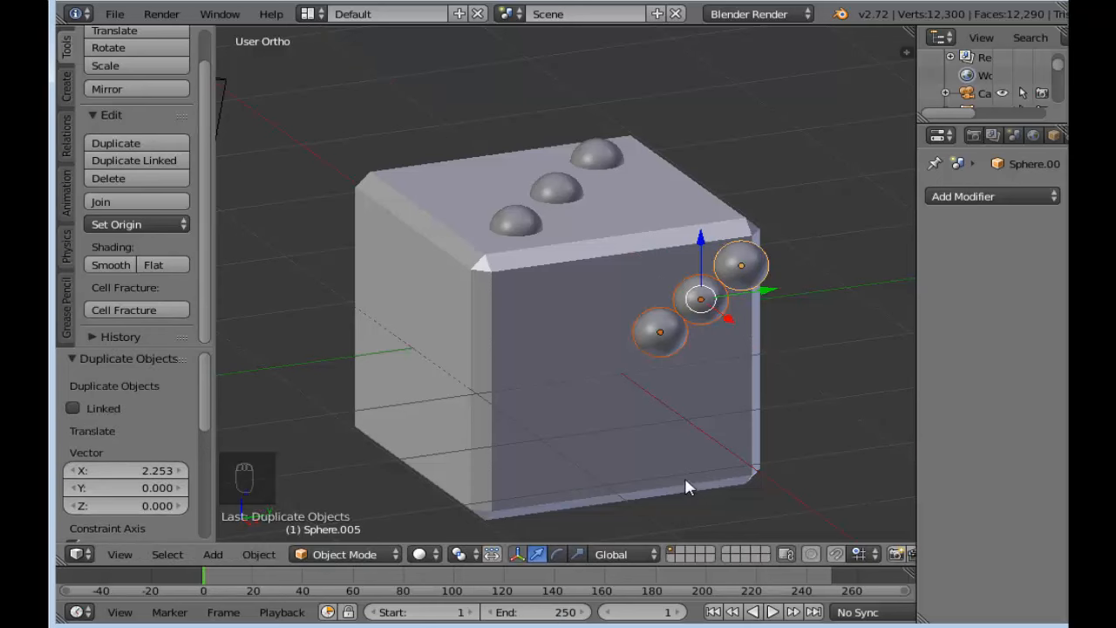
{"action": "scroll", "coordinate": [663, 445], "scroll_direction": "down", "scroll_amount": 3}
{"action": "middle_click_drag", "start_coordinate": [648, 416], "coordinate": [808, 394]}
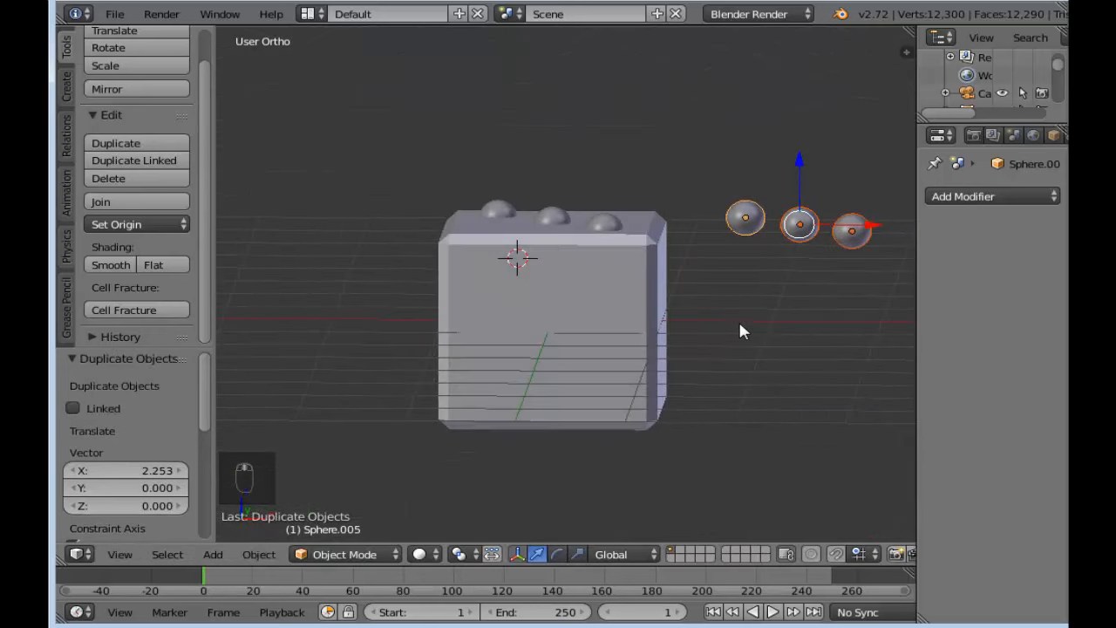
{"action": "key", "text": "KP_1"}
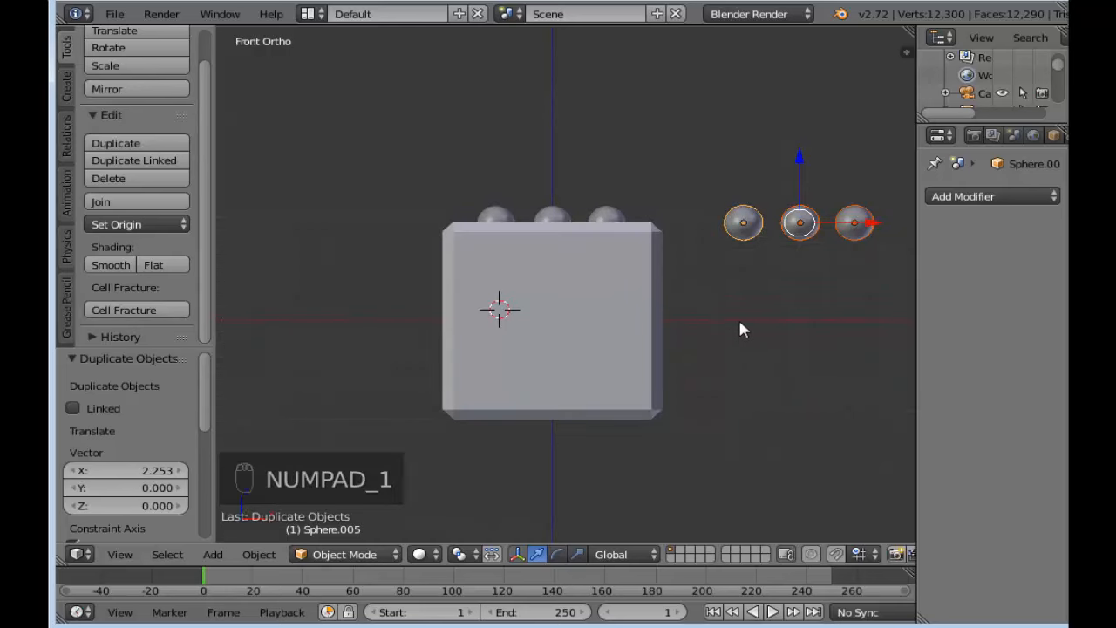
{"action": "middle_click_drag", "start_coordinate": [748, 352], "coordinate": [551, 302], "text": "shift"}
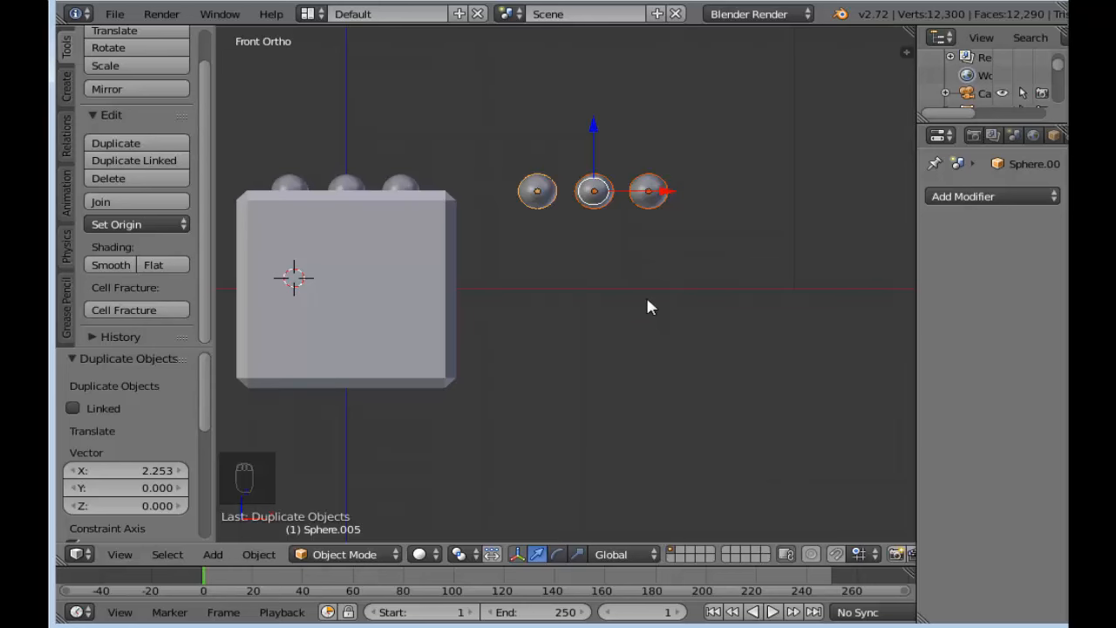
Step: Rotate the three copied spheres about 90° around Y in front view so their row stands vertical
{"action": "key", "text": "n"}
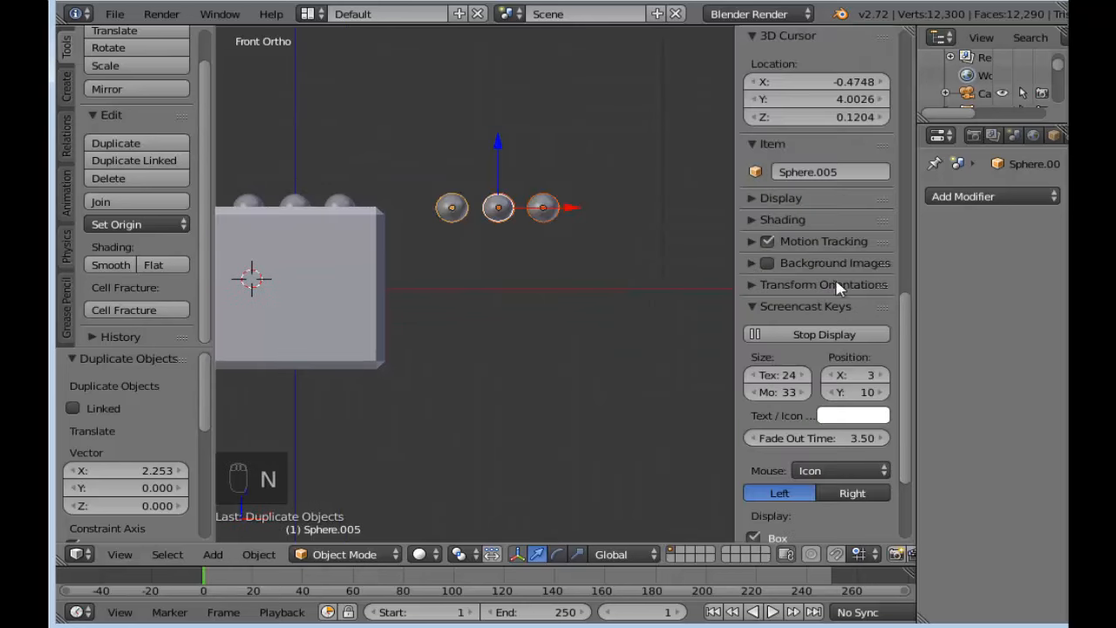
{"action": "mouse_move", "coordinate": [909, 308]}
{"action": "left_mouse_down"}
{"action": "mouse_move", "coordinate": [915, 372]}
{"action": "mouse_move", "coordinate": [898, 82]}
{"action": "left_mouse_up"}
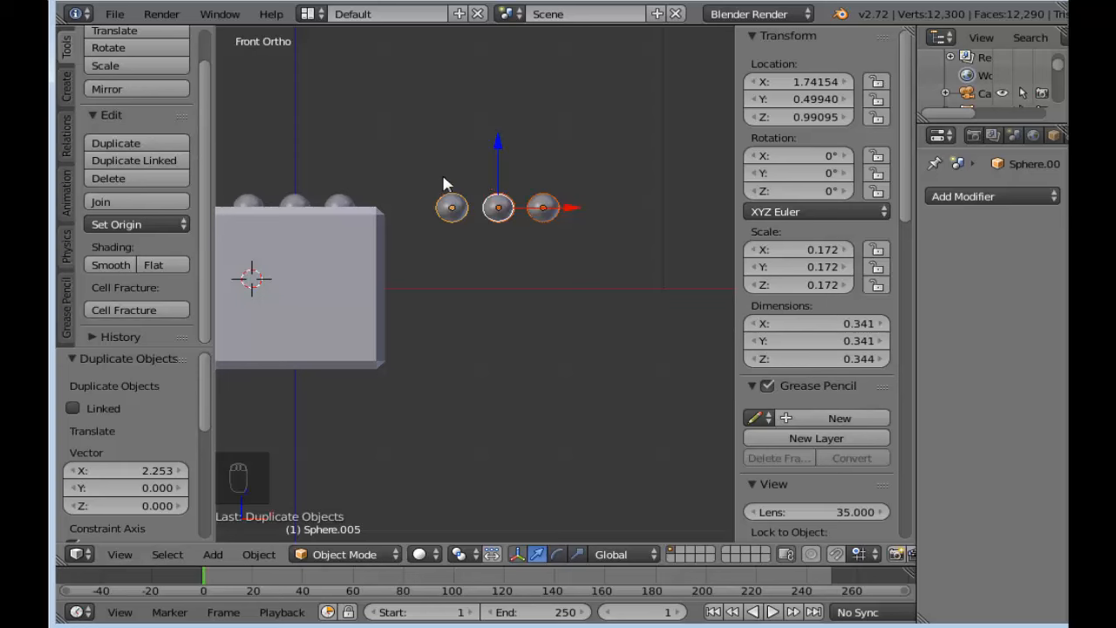
{"action": "left_click", "coordinate": [557, 555]}
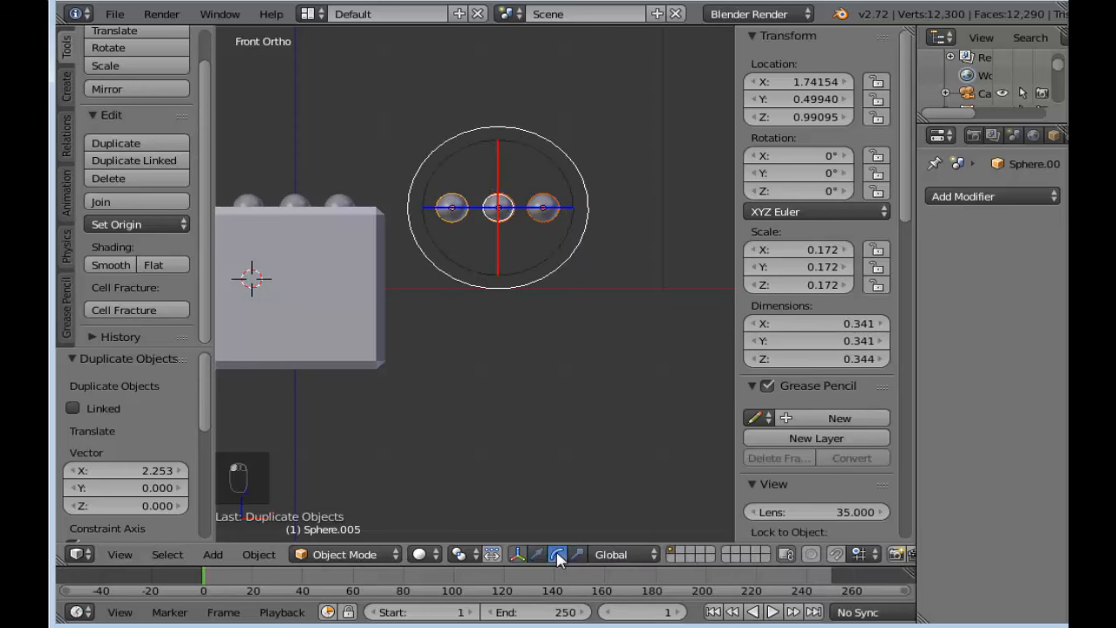
{"action": "left_click_drag", "start_coordinate": [532, 135], "coordinate": [704, 288]}
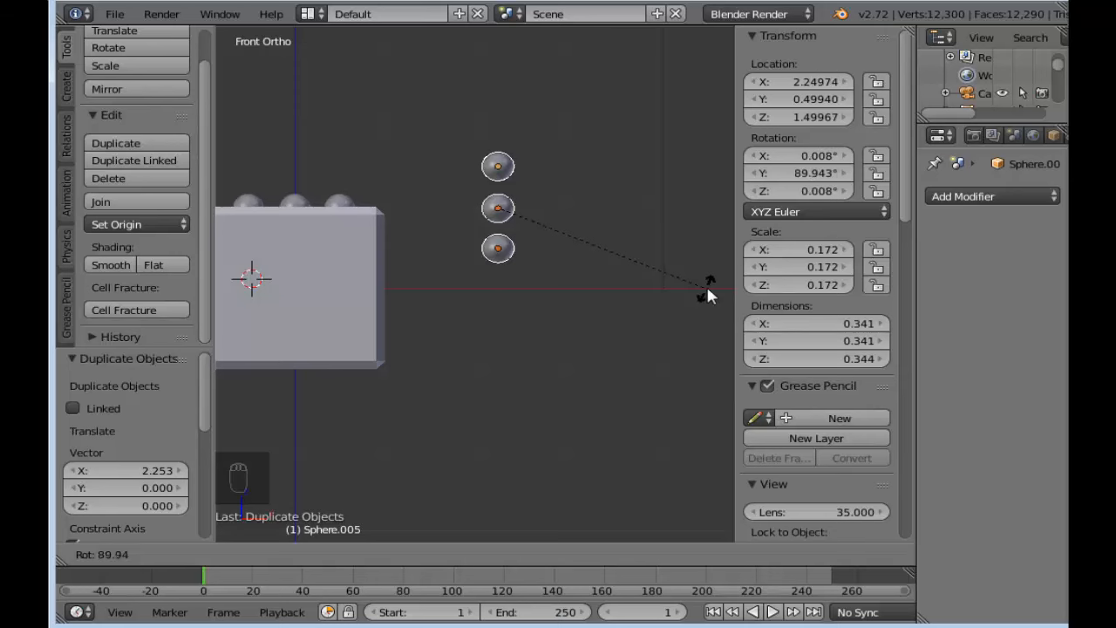
{"action": "left_click", "coordinate": [706, 283]}
{"action": "scroll", "coordinate": [573, 257], "scroll_direction": "up", "scroll_amount": 3}
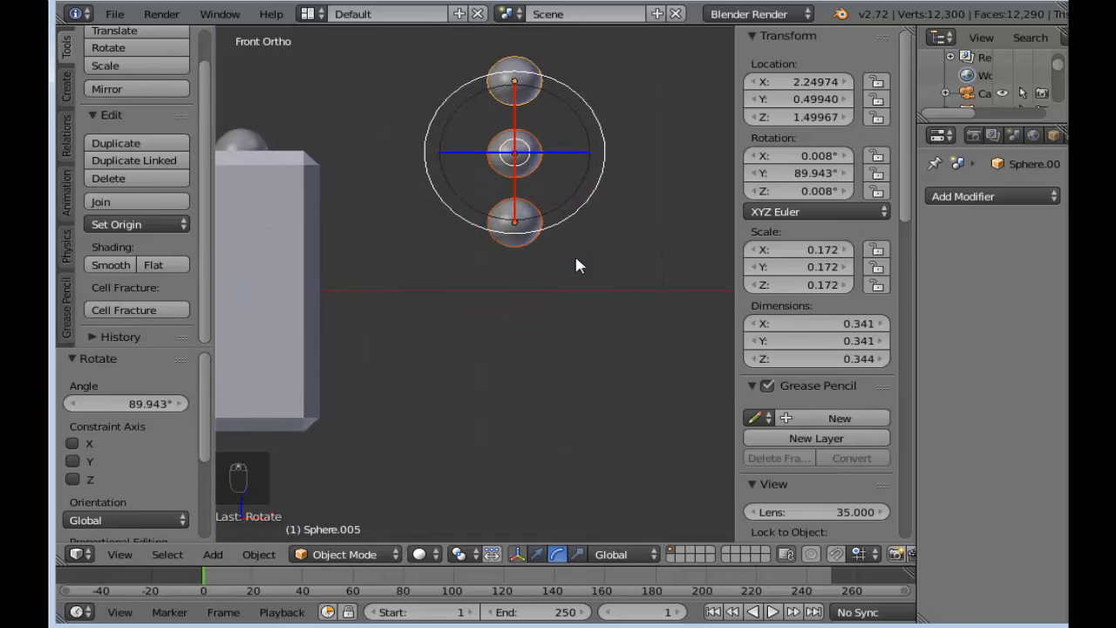
{"action": "key", "text": "r"}
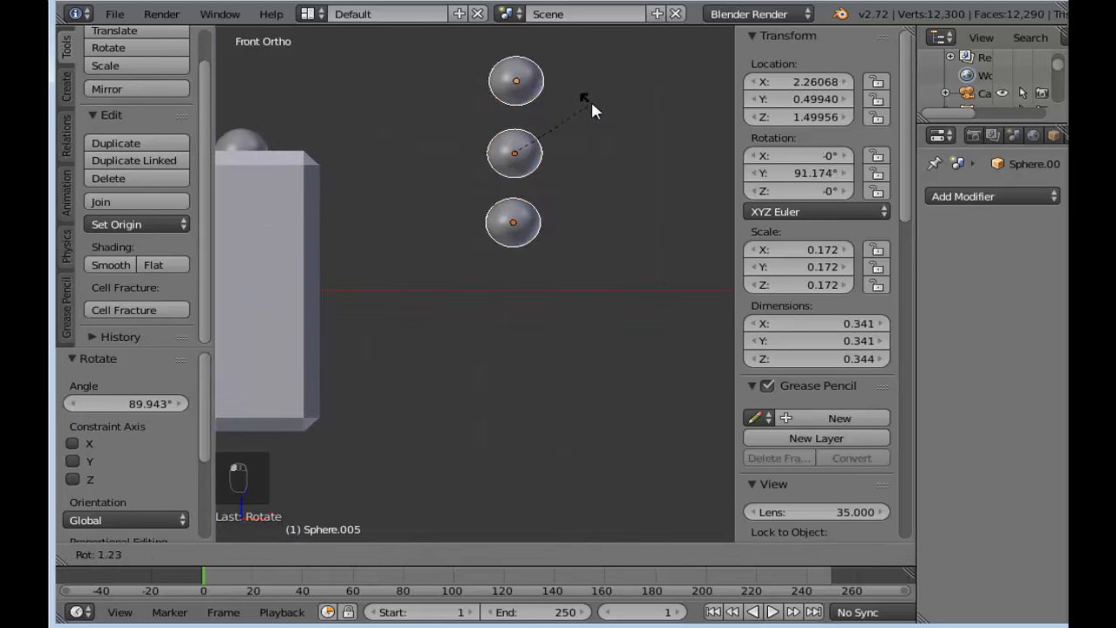
{"action": "left_click", "coordinate": [649, 53]}
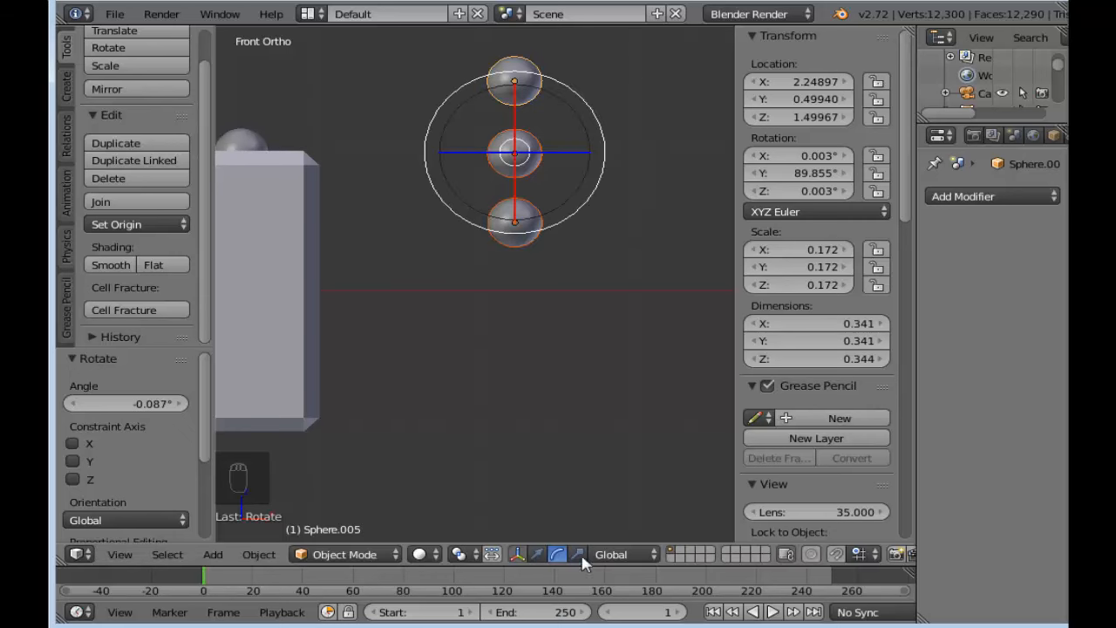
Step: Lower the upright row until its top sphere is at Z 0.869, and move it -1.242 units along X onto the cube's side face
{"action": "left_click", "coordinate": [537, 554]}
{"action": "left_click_drag", "start_coordinate": [513, 88], "coordinate": [518, 186]}
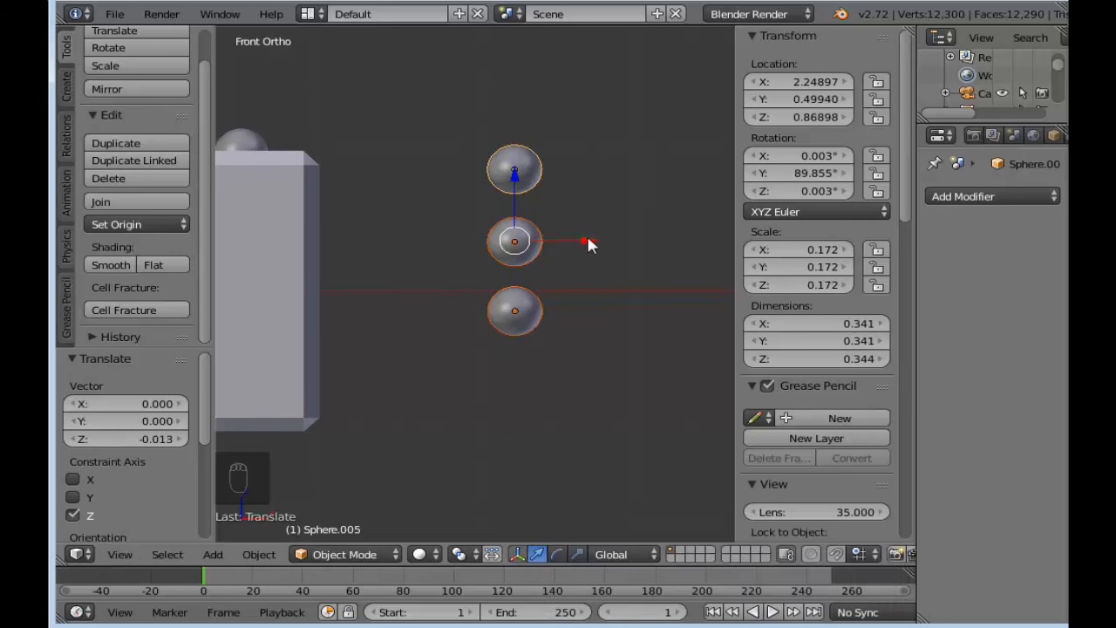
{"action": "left_click_drag", "start_coordinate": [587, 239], "coordinate": [397, 247]}
{"action": "middle_click_drag", "start_coordinate": [428, 323], "coordinate": [581, 277], "text": "shift"}
{"action": "scroll", "coordinate": [506, 174], "scroll_direction": "up", "scroll_amount": 1}
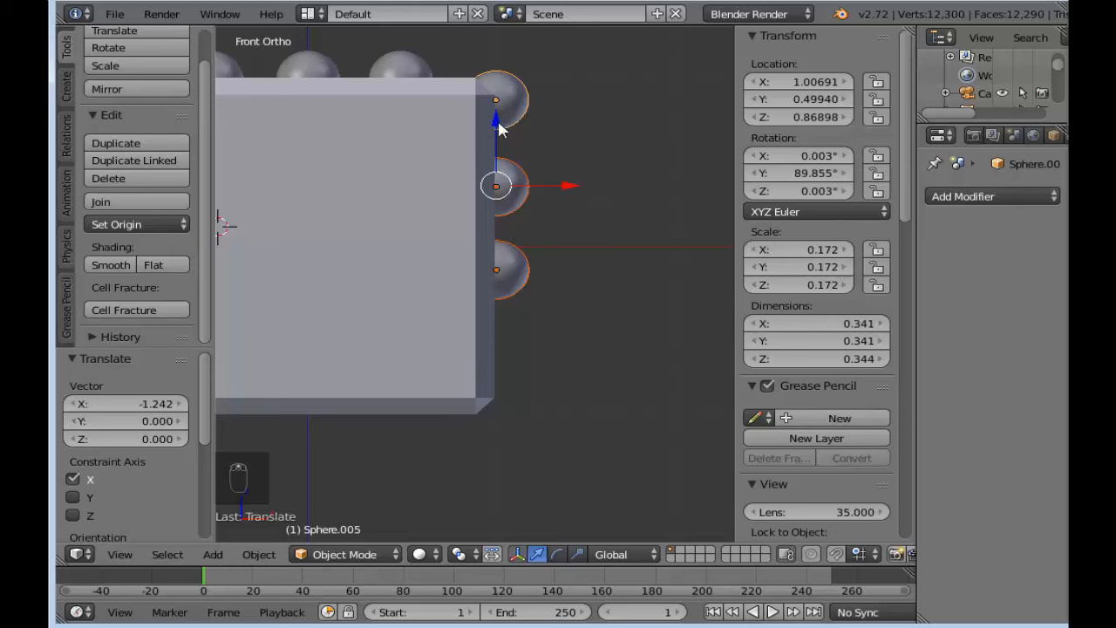
Step: Lower the side-face row 0.306 units along Z and sink it 0.016 units toward the cube along X
{"action": "left_click_drag", "start_coordinate": [500, 128], "coordinate": [498, 170]}
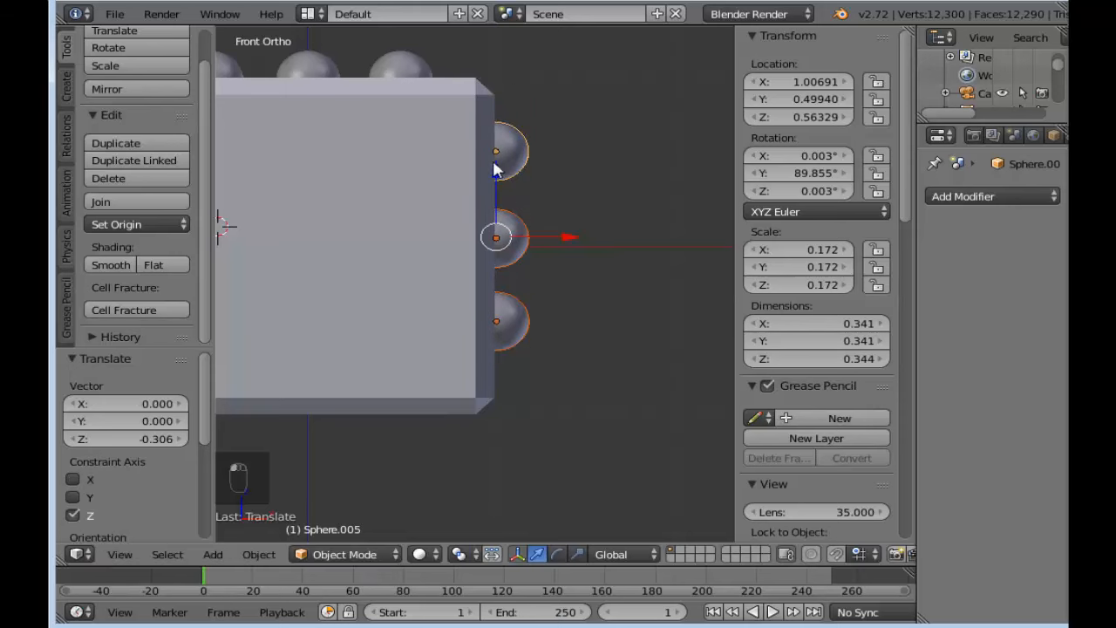
{"action": "scroll", "coordinate": [492, 170], "scroll_direction": "up", "scroll_amount": 2}
{"action": "scroll", "coordinate": [492, 167], "scroll_direction": "up", "scroll_amount": 1}
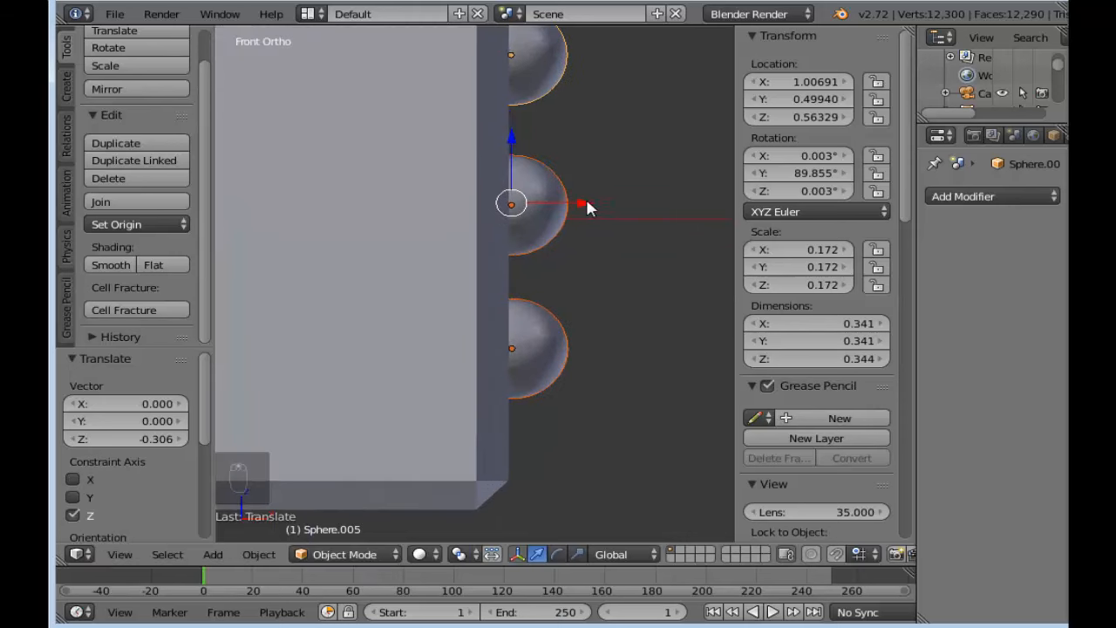
{"action": "left_click_drag", "start_coordinate": [585, 203], "coordinate": [579, 203]}
{"action": "scroll", "coordinate": [480, 418], "scroll_direction": "down", "scroll_amount": 6}
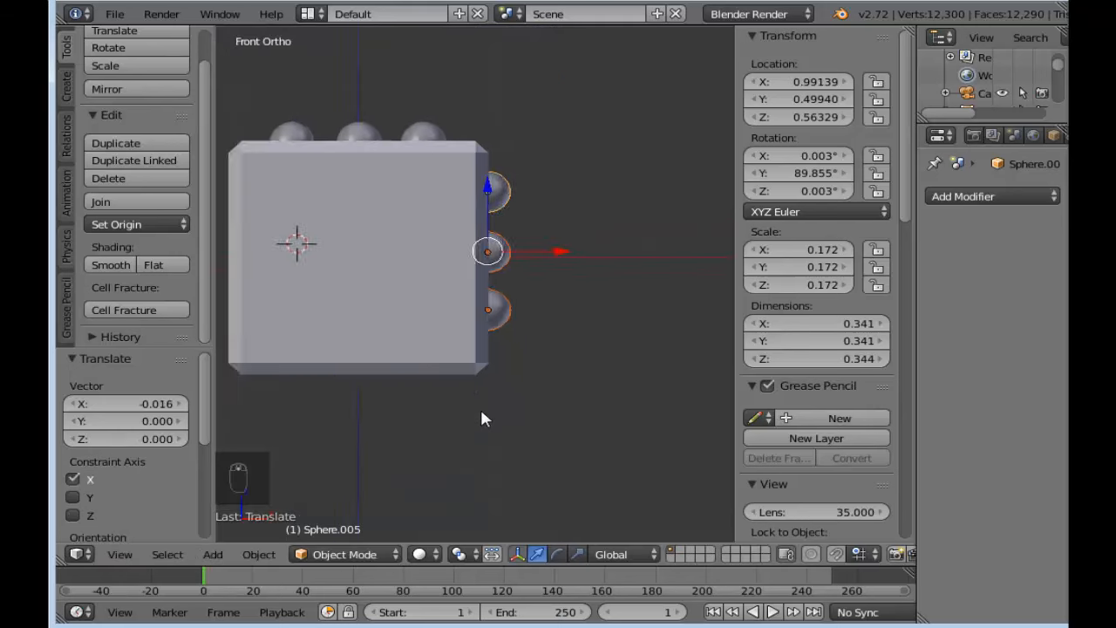
Step: Examine how the three side-face spheres line up with the cube's face grid in right view
{"action": "middle_click_drag", "start_coordinate": [494, 410], "coordinate": [279, 409]}
{"action": "scroll", "coordinate": [497, 336], "scroll_direction": "up", "scroll_amount": 2}
{"action": "scroll", "coordinate": [510, 347], "scroll_direction": "up", "scroll_amount": 1}
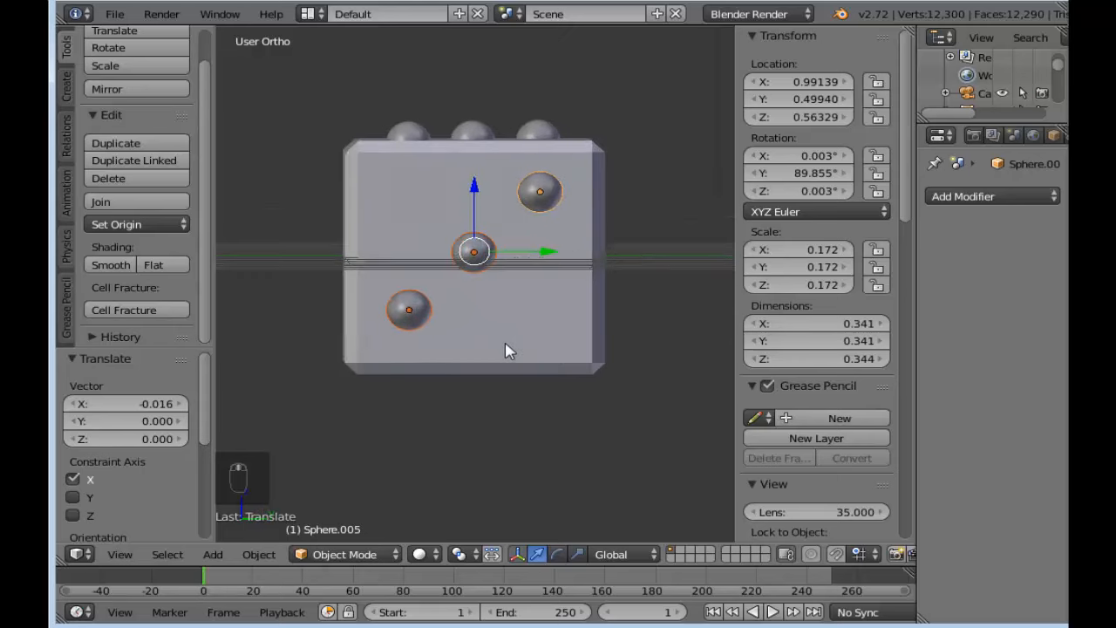
{"action": "scroll", "coordinate": [530, 301], "scroll_direction": "up", "scroll_amount": 2}
{"action": "right_click", "coordinate": [530, 301]}
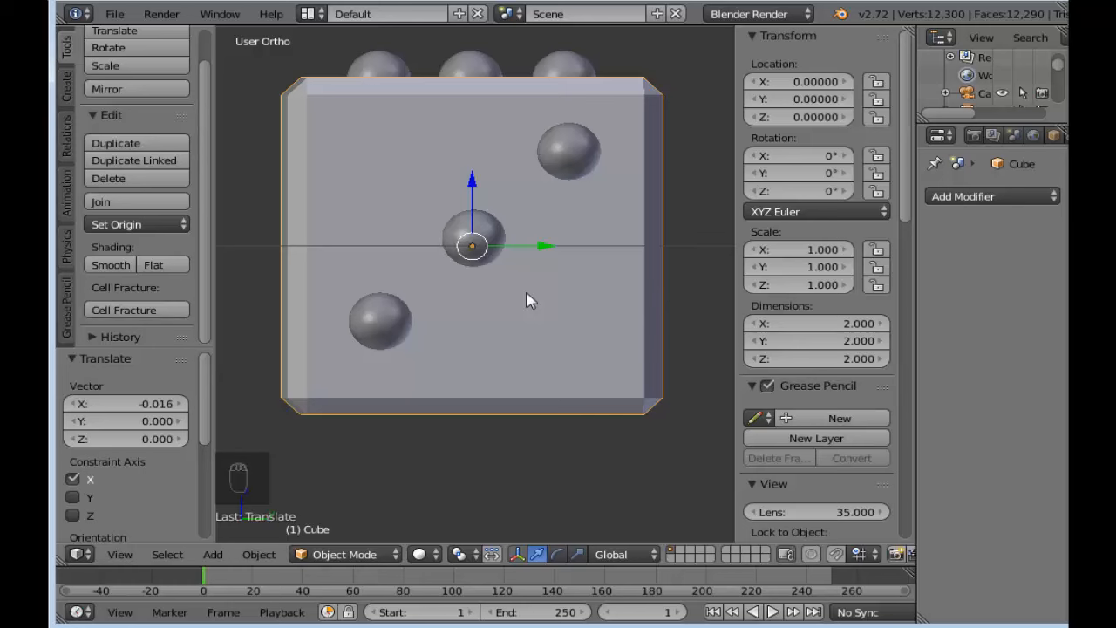
{"action": "key", "text": "KP_3"}
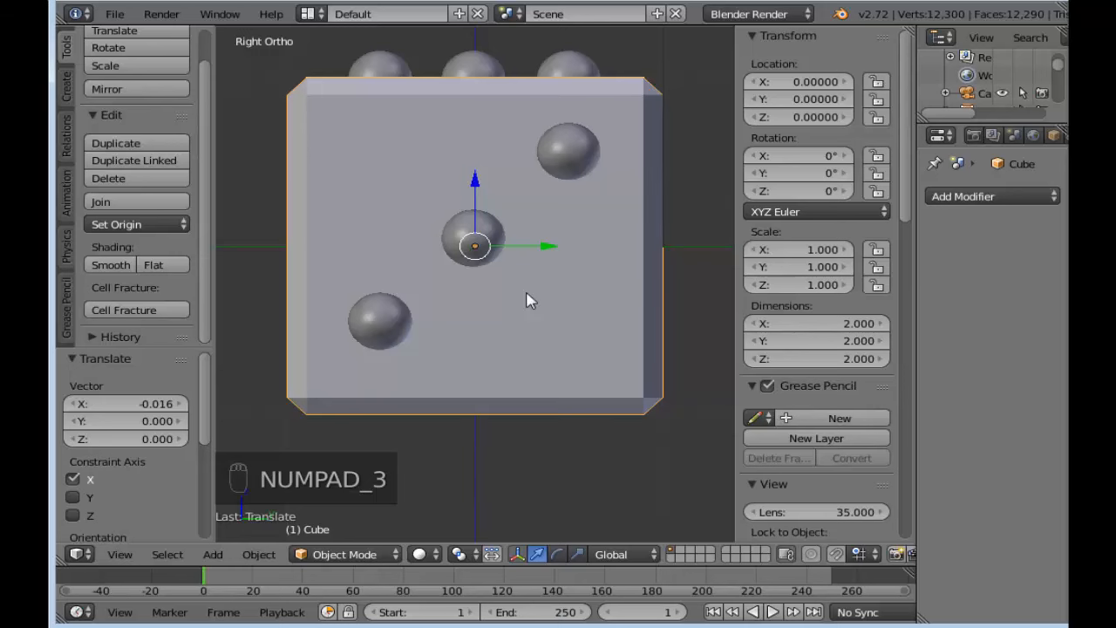
{"action": "key", "text": "Tab"}
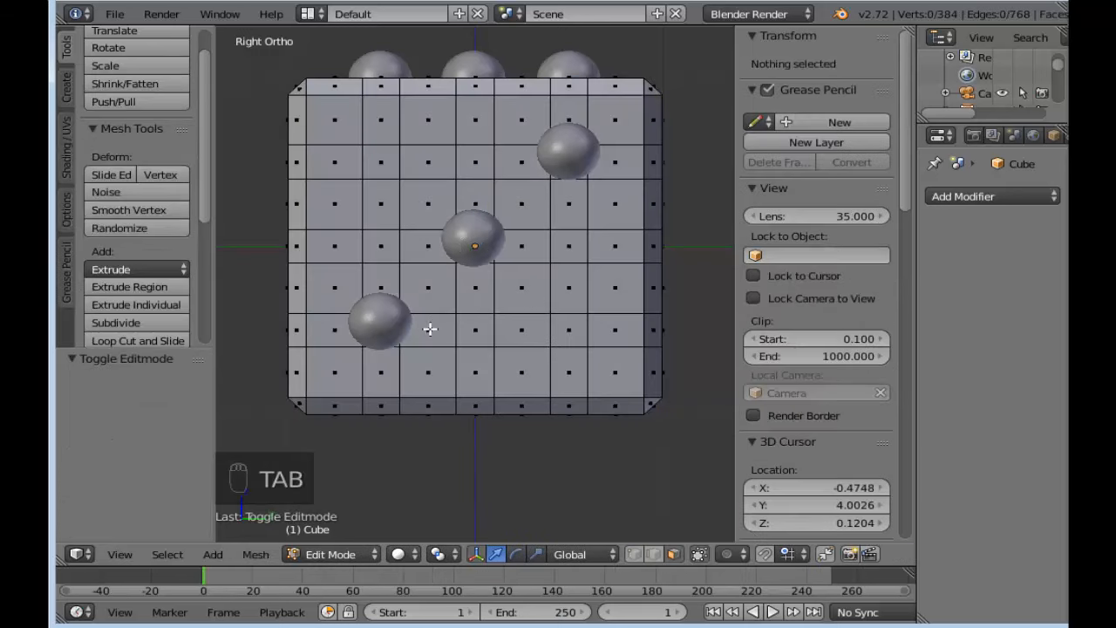
{"action": "scroll", "coordinate": [431, 329], "scroll_direction": "up", "scroll_amount": 2}
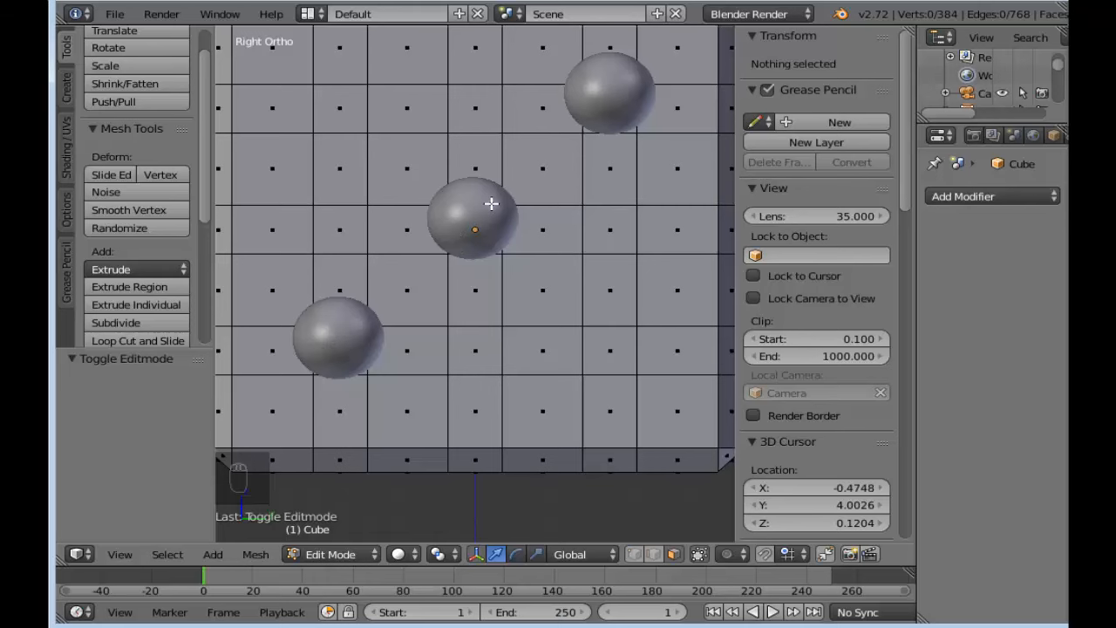
{"action": "key", "text": "Tab"}
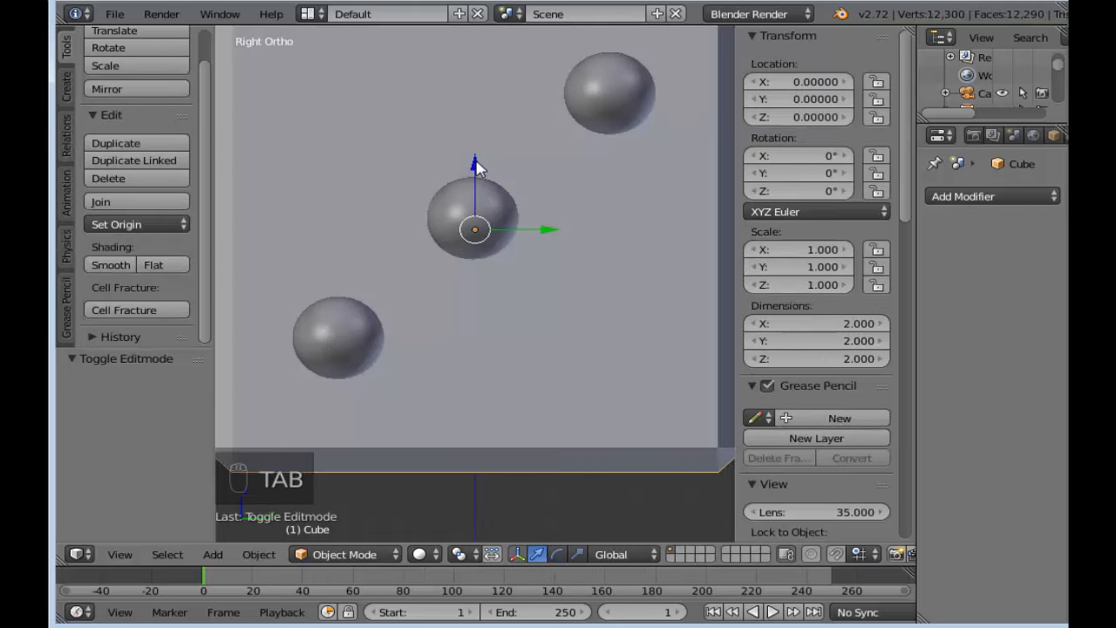
Step: Select all three side-face spheres together and move them -0.022 units along Z
{"action": "left_click", "coordinate": [476, 166]}
{"action": "right_click", "coordinate": [463, 202]}
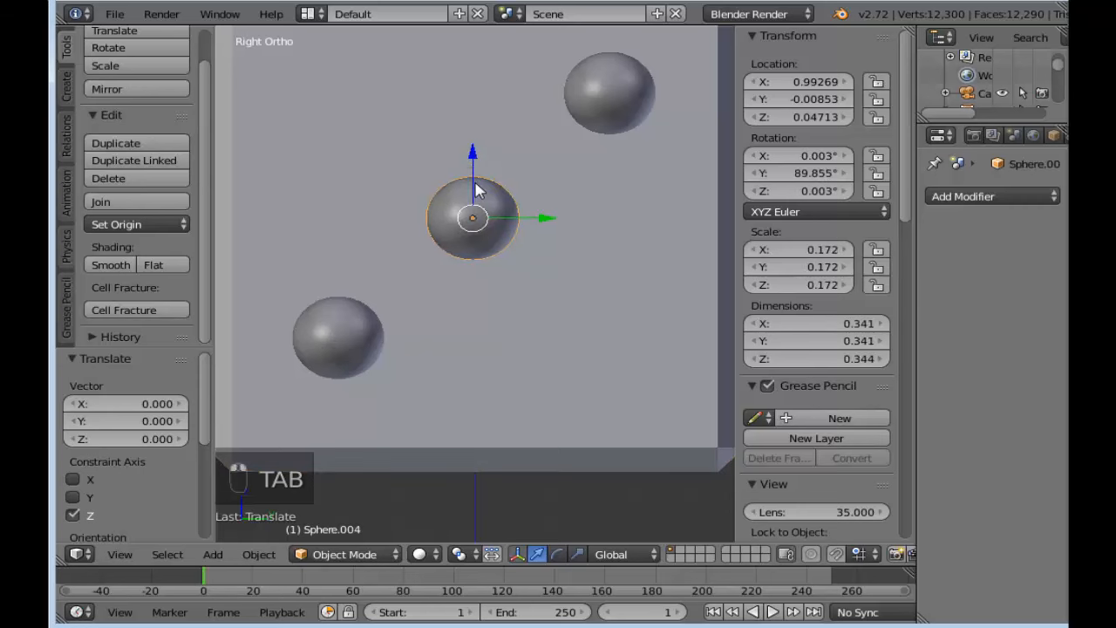
{"action": "right_click", "coordinate": [369, 344], "text": "shift"}
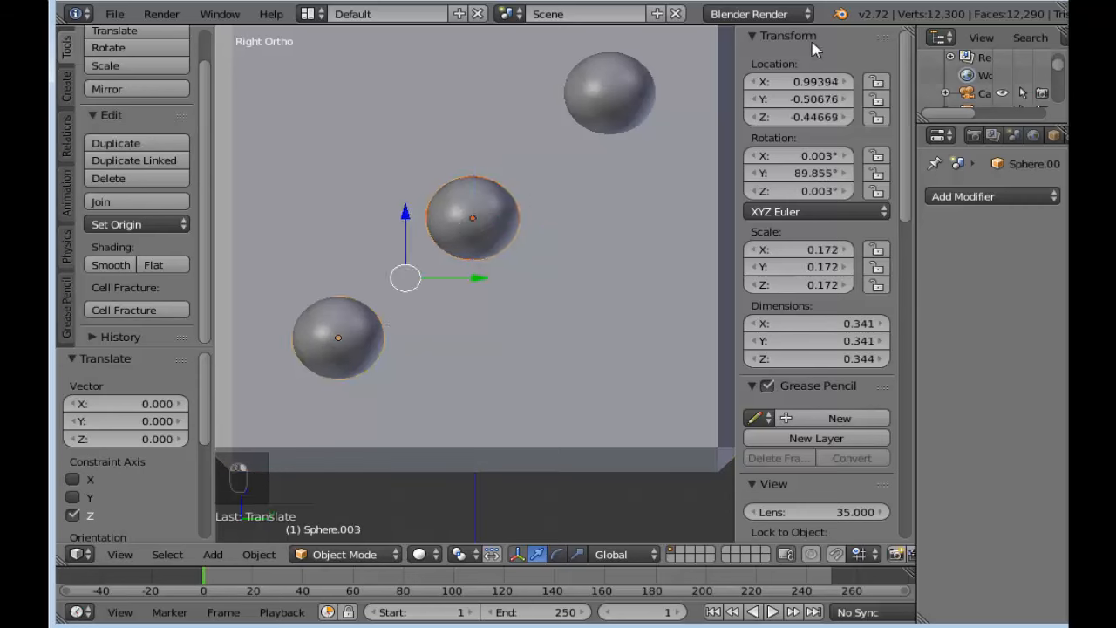
{"action": "right_click", "coordinate": [647, 92], "text": "shift"}
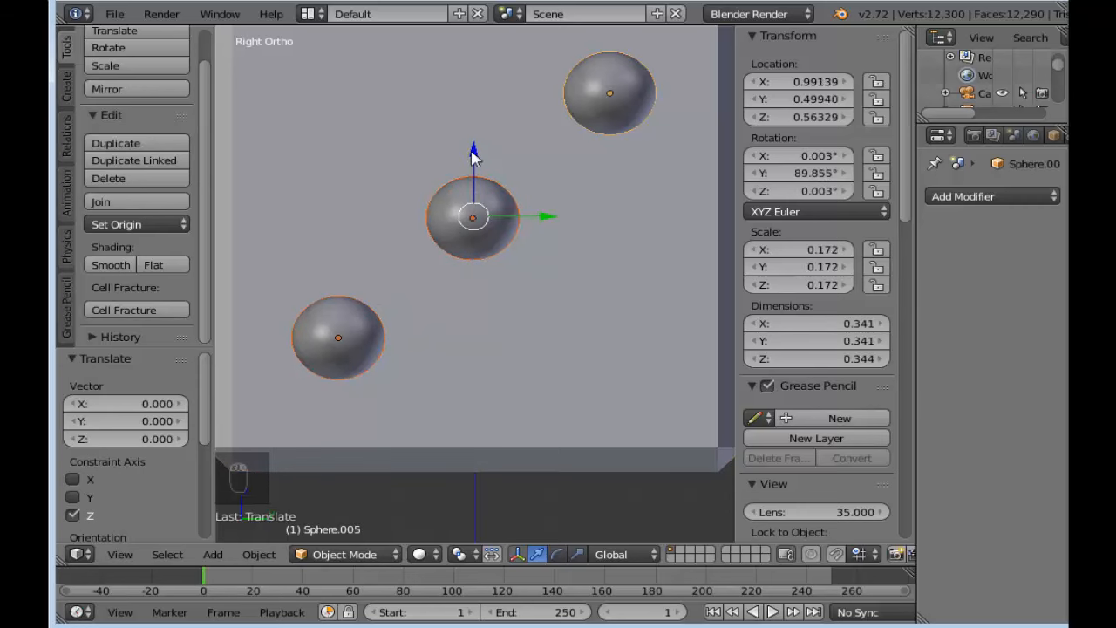
{"action": "left_click_drag", "start_coordinate": [471, 155], "coordinate": [473, 165]}
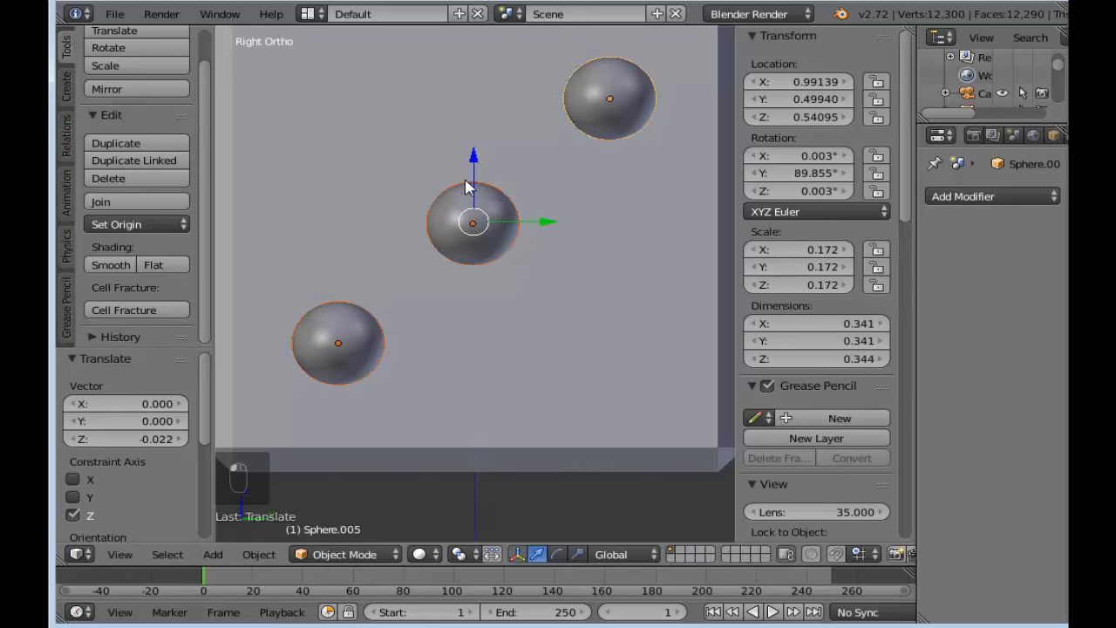
Step: Compare the side-face row with the cube's face grid and move all three spheres a further -0.011 units along Z
{"action": "right_click", "coordinate": [610, 193]}
{"action": "key", "text": "Tab"}
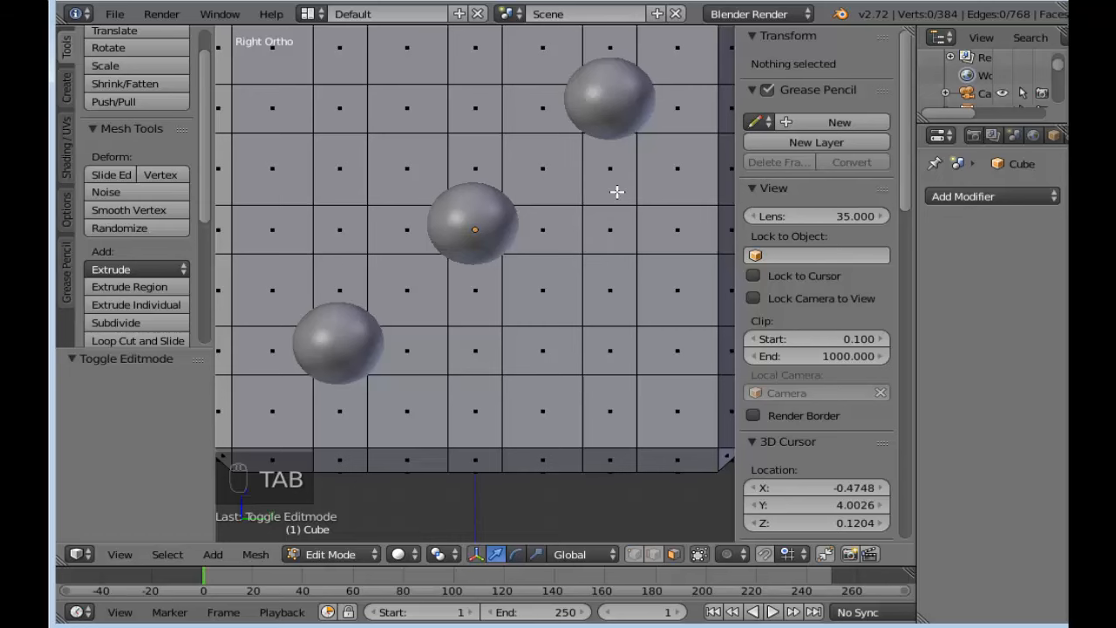
{"action": "key", "text": "Tab"}
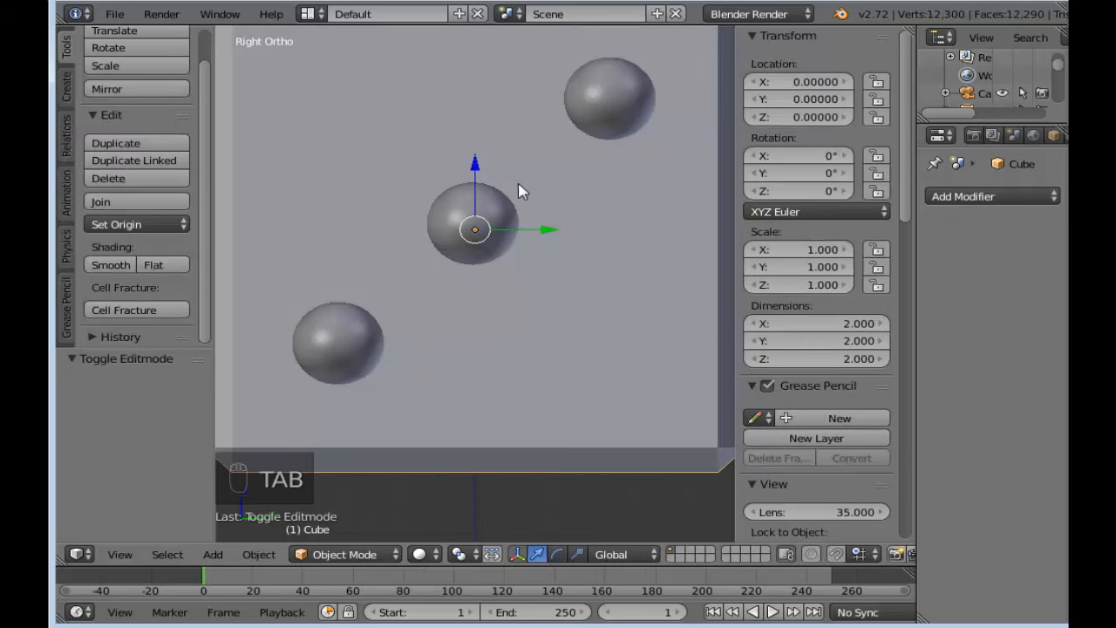
{"action": "right_click", "coordinate": [490, 220]}
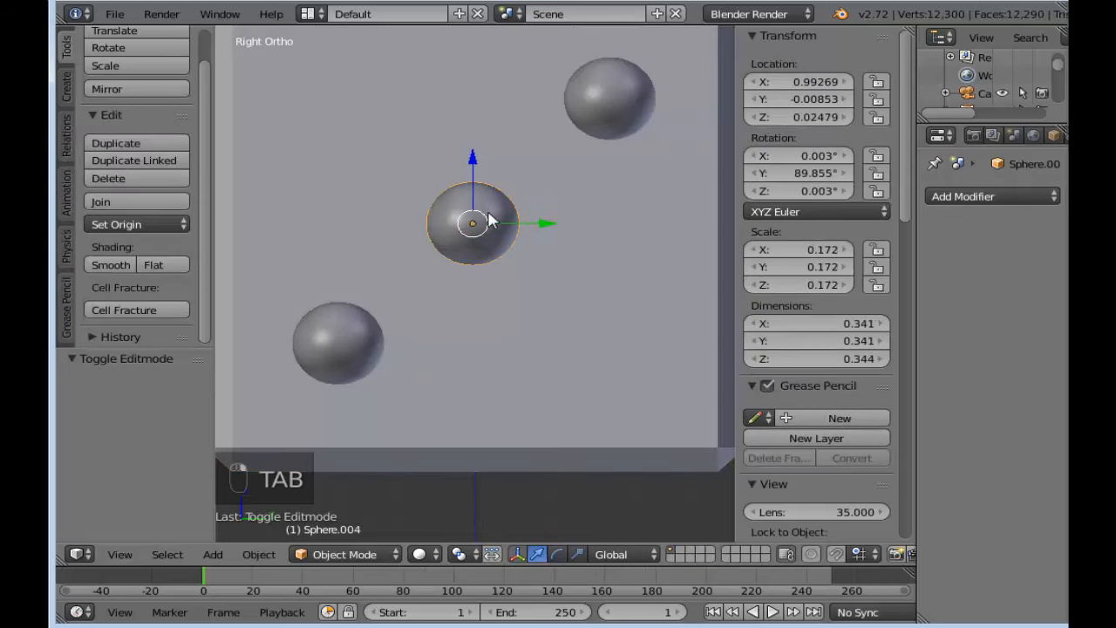
{"action": "right_click", "coordinate": [329, 347], "text": "shift"}
{"action": "right_click", "coordinate": [616, 102], "text": "shift"}
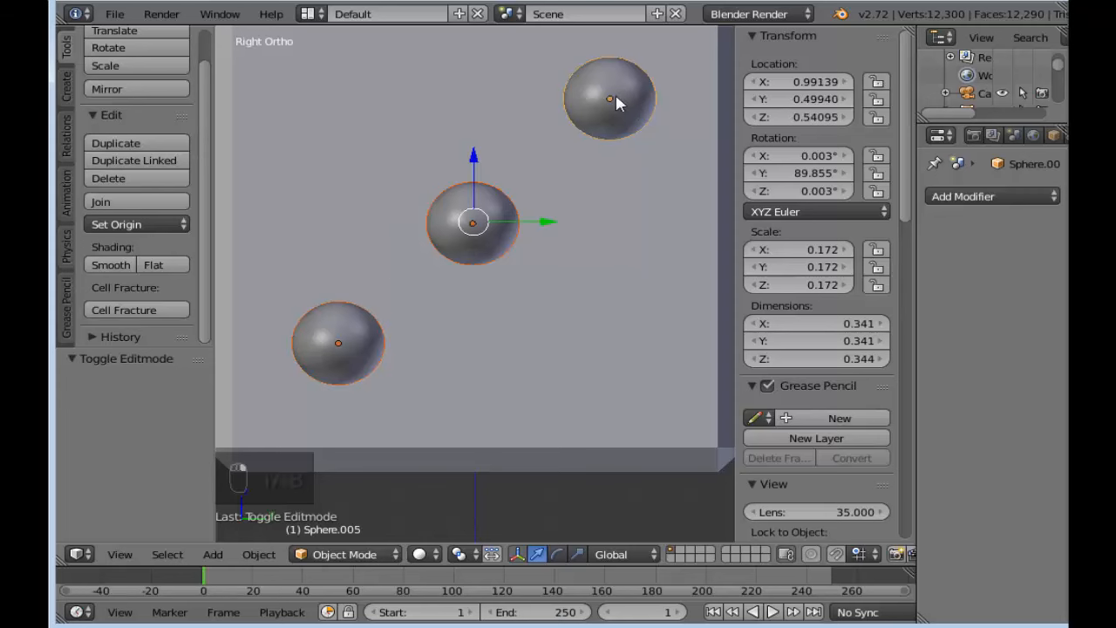
{"action": "key", "text": "g"}
{"action": "key", "text": "z"}
{"action": "left_click", "coordinate": [475, 161]}
Step: Check the row's alignment against the face grid once more and select only the uppermost side-face sphere
{"action": "right_click", "coordinate": [643, 224]}
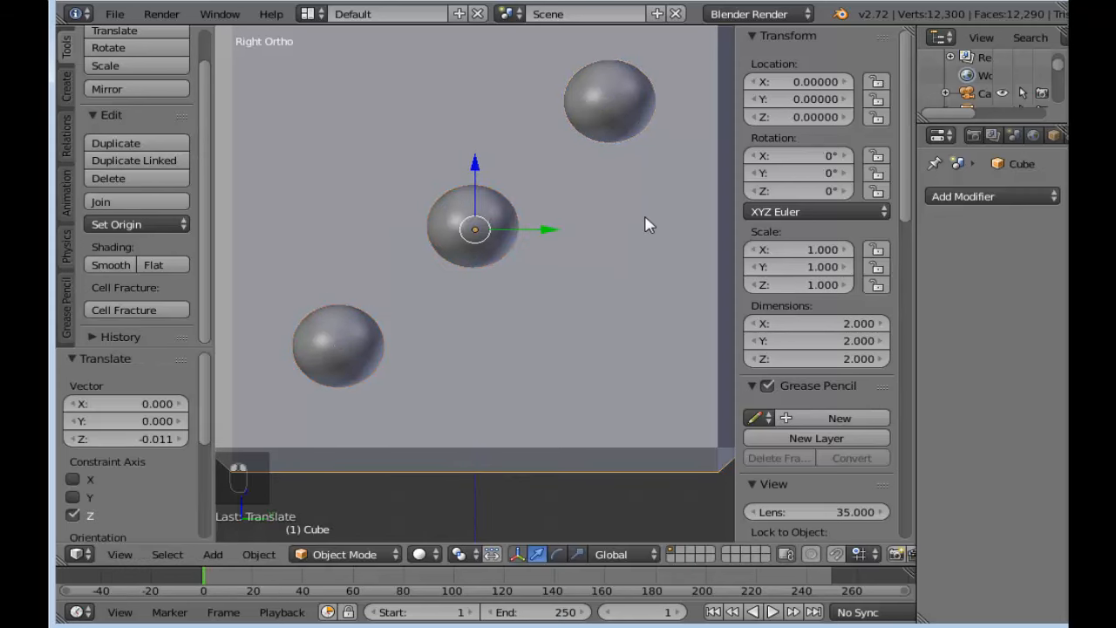
{"action": "key", "text": "Tab"}
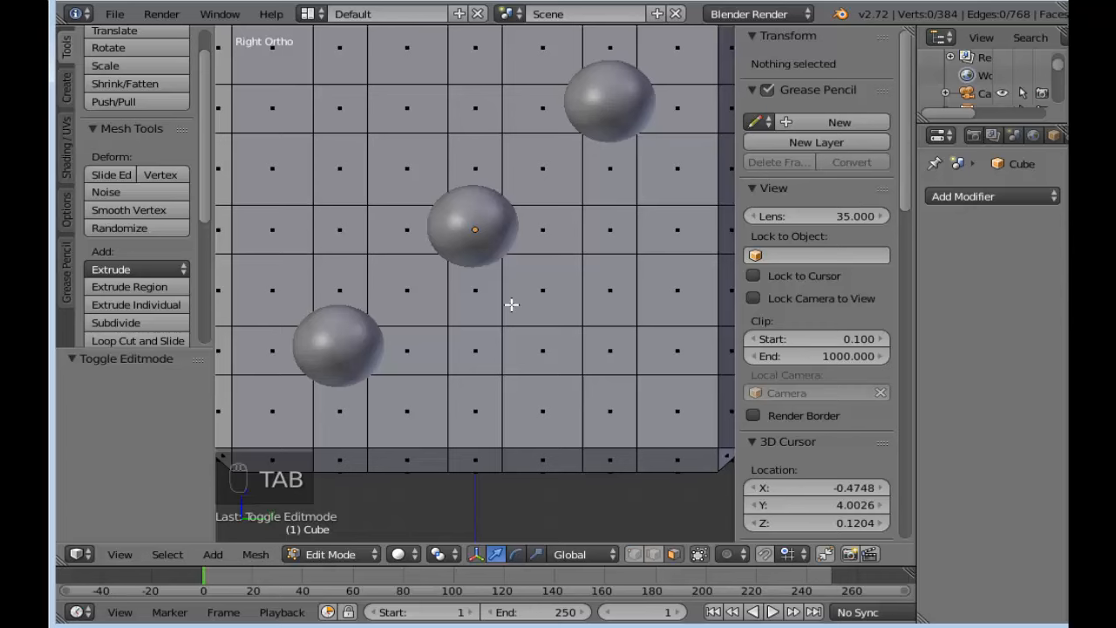
{"action": "key", "text": "Tab"}
{"action": "scroll", "coordinate": [506, 304], "scroll_direction": "down", "scroll_amount": 4}
{"action": "scroll", "coordinate": [560, 199], "scroll_direction": "up", "scroll_amount": 2}
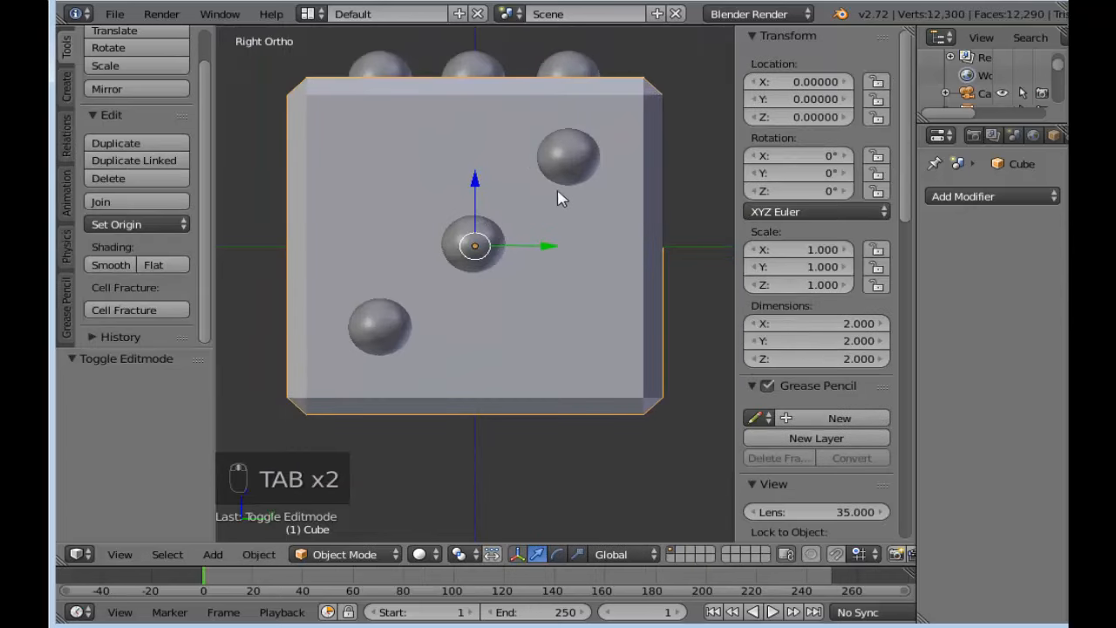
{"action": "right_click", "coordinate": [567, 156]}
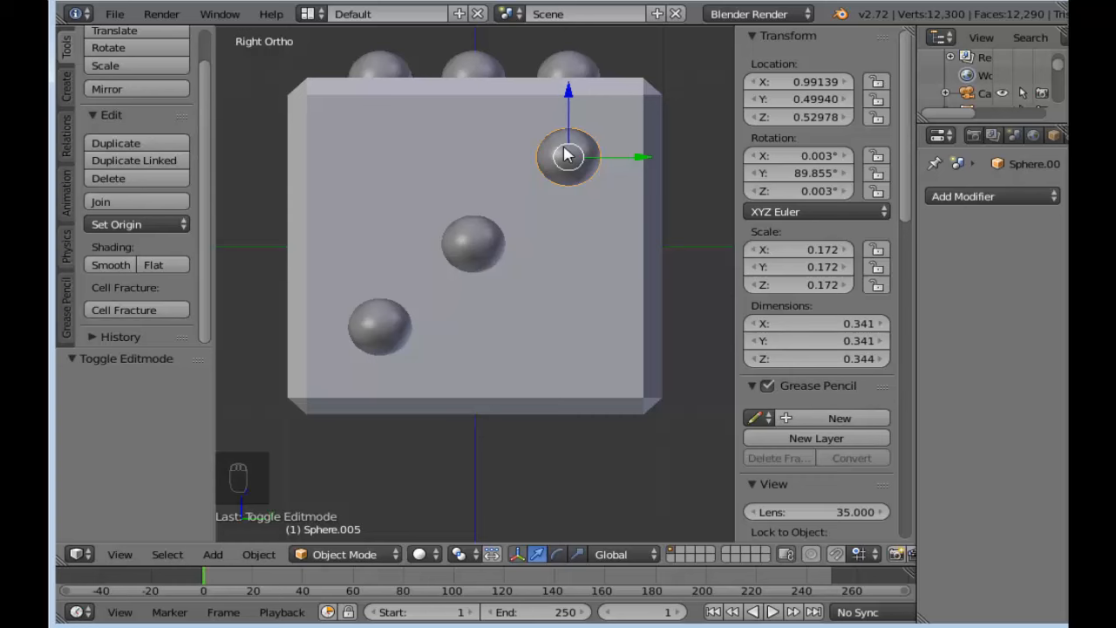
Step: Duplicate the uppermost side-face sphere -1.003 units along Y and check the copy's position against the cube's face grid
{"action": "key", "text": "shift+d"}
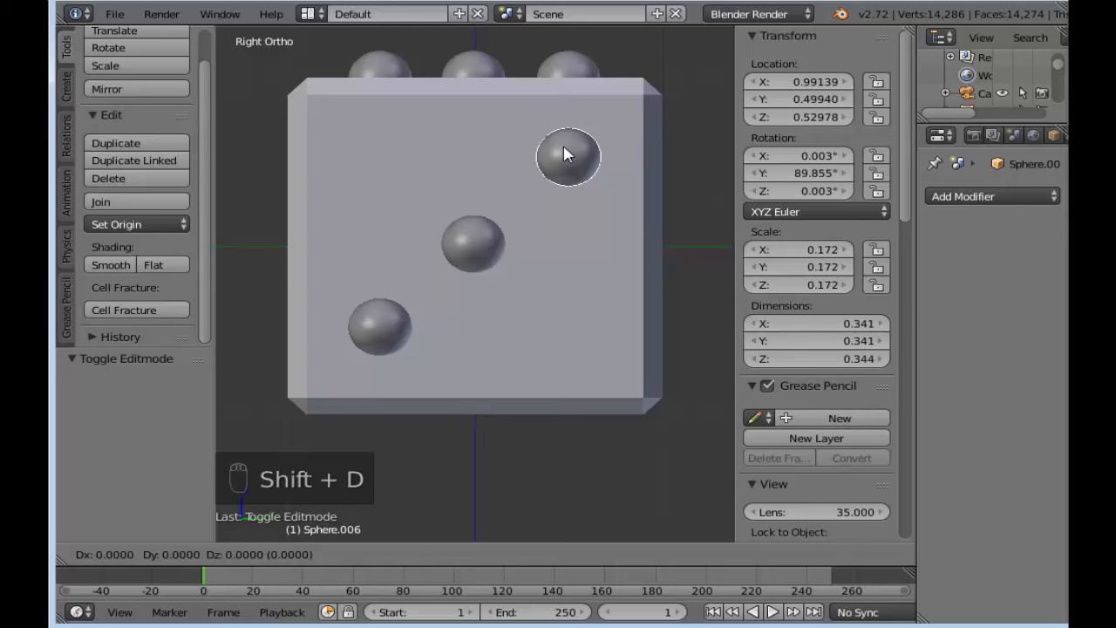
{"action": "key", "text": "y"}
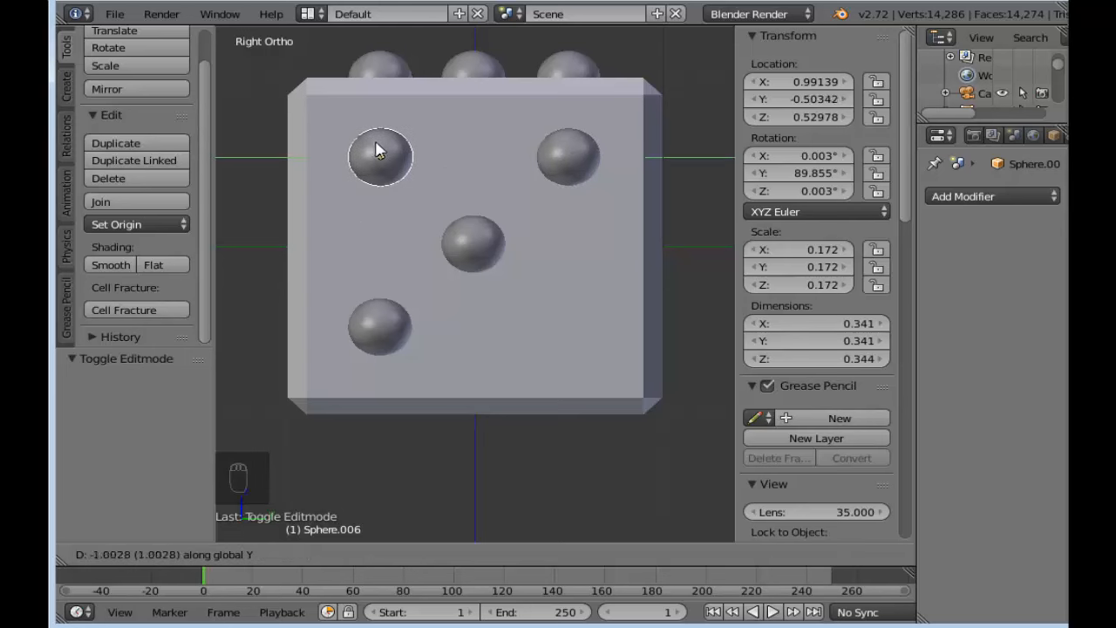
{"action": "left_click", "coordinate": [377, 149]}
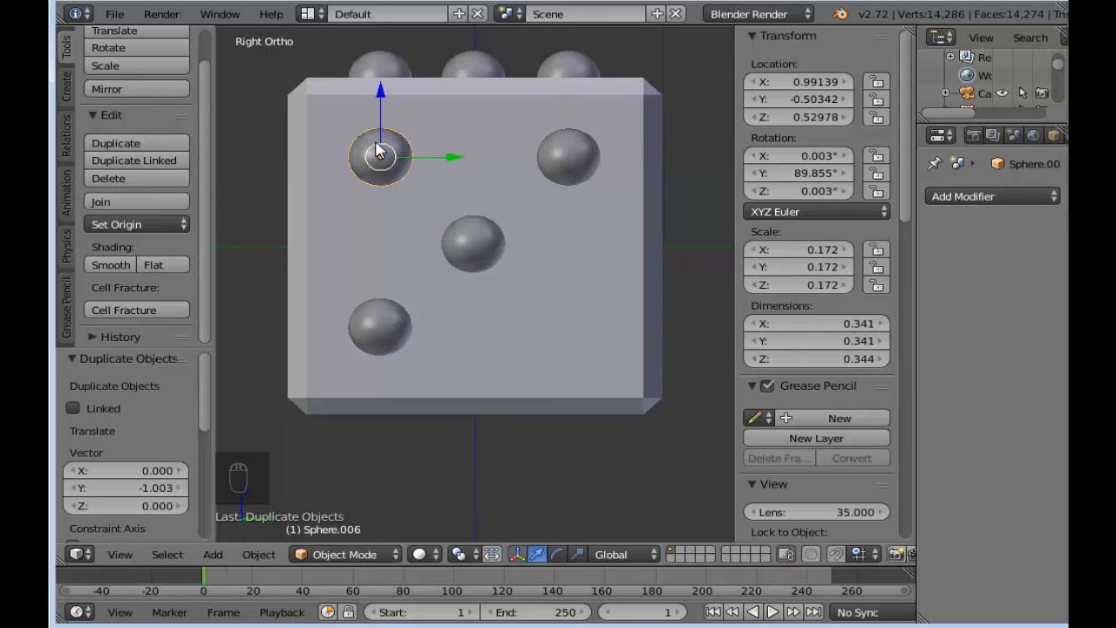
{"action": "right_click", "coordinate": [393, 224]}
{"action": "key", "text": "Tab"}
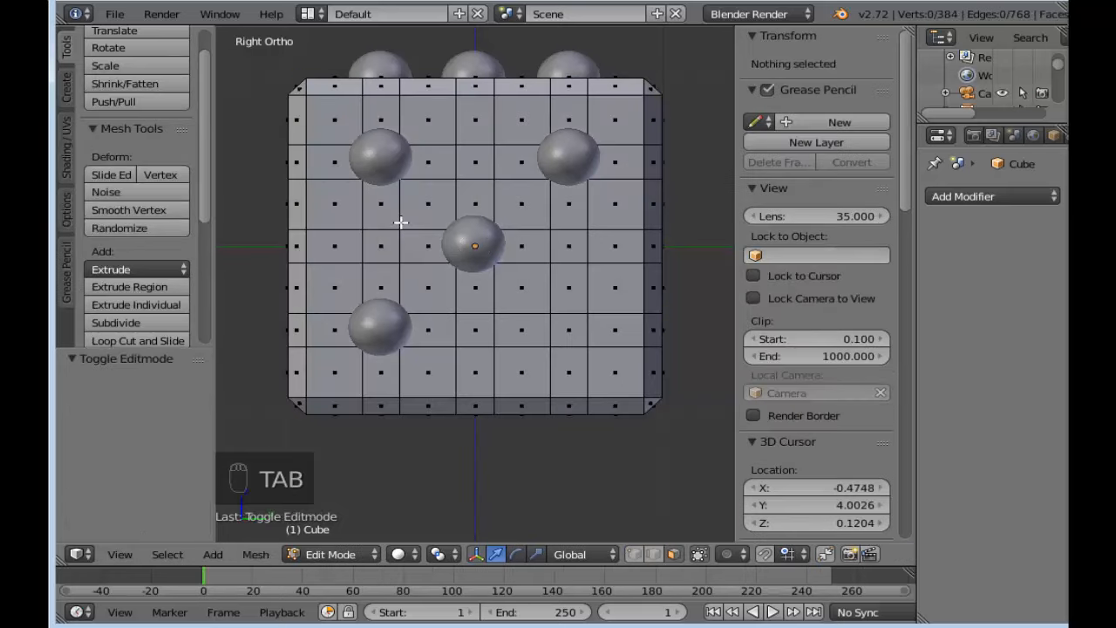
{"action": "key", "text": "Tab"}
Step: Duplicate the lowest side-face sphere 1.024 units along Y to fill the fifth dot and check it against the face grid
{"action": "right_click", "coordinate": [407, 329]}
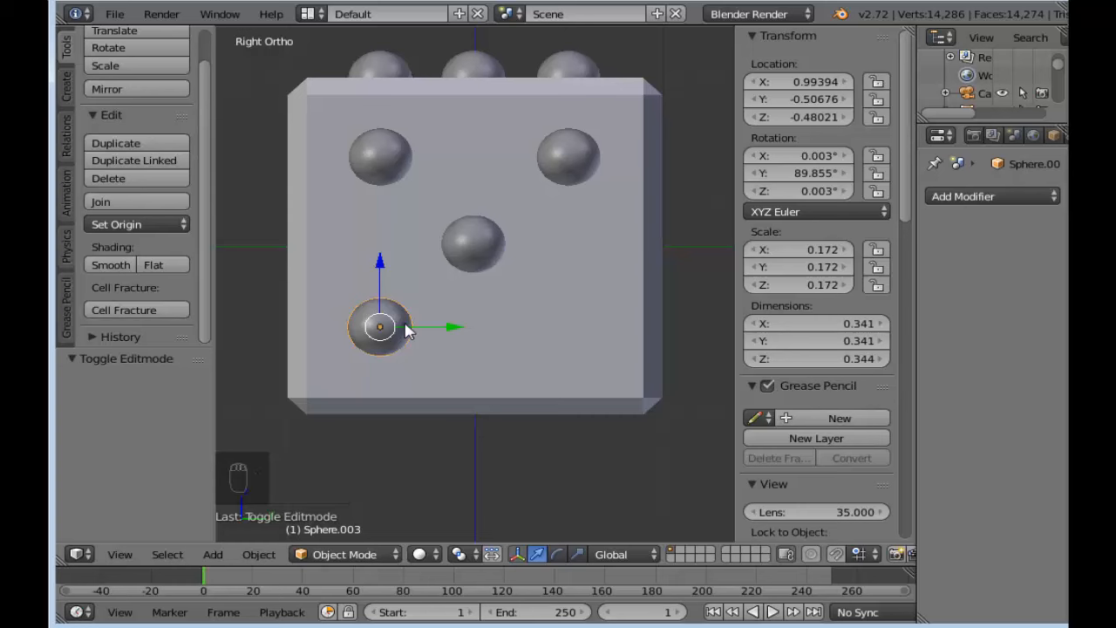
{"action": "key", "text": "shift+d"}
{"action": "key", "text": "y"}
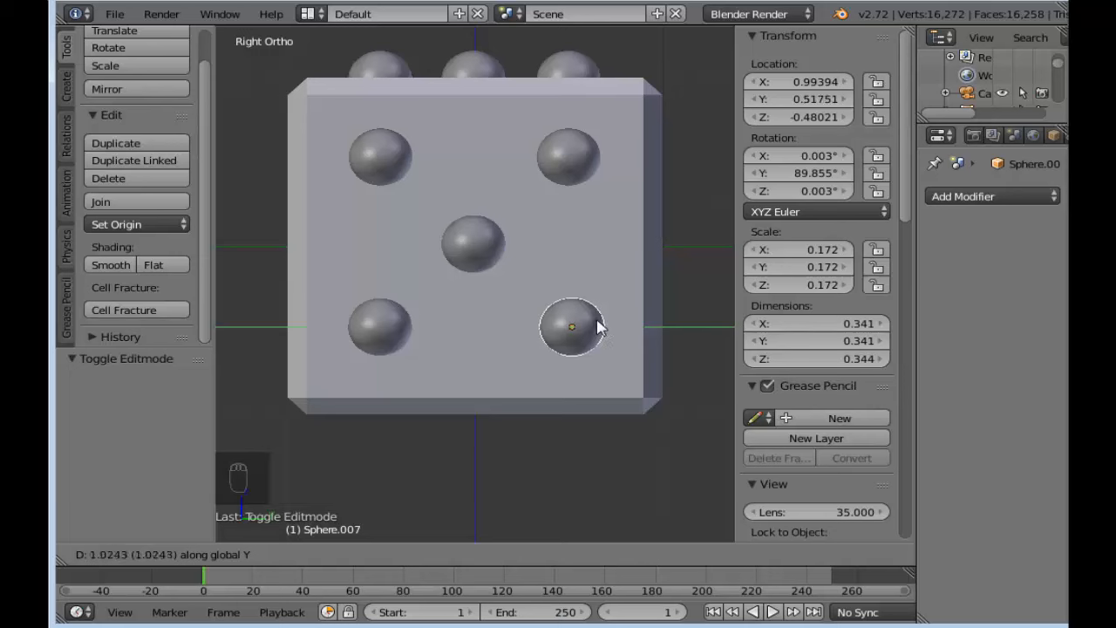
{"action": "left_click", "coordinate": [597, 327]}
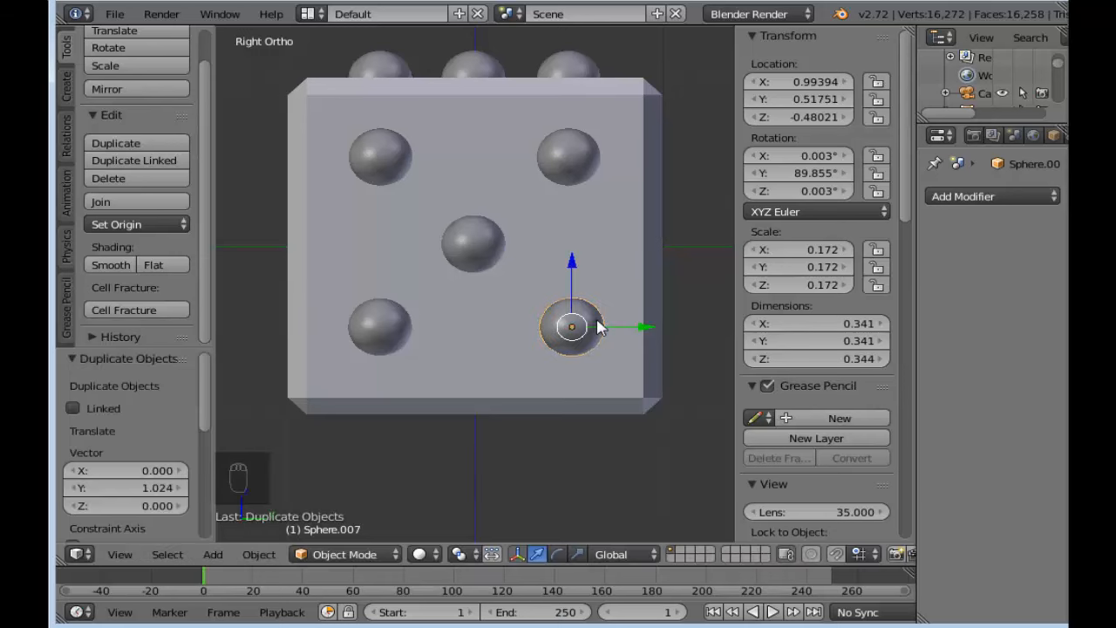
{"action": "right_click", "coordinate": [613, 238]}
{"action": "key", "text": "Tab"}
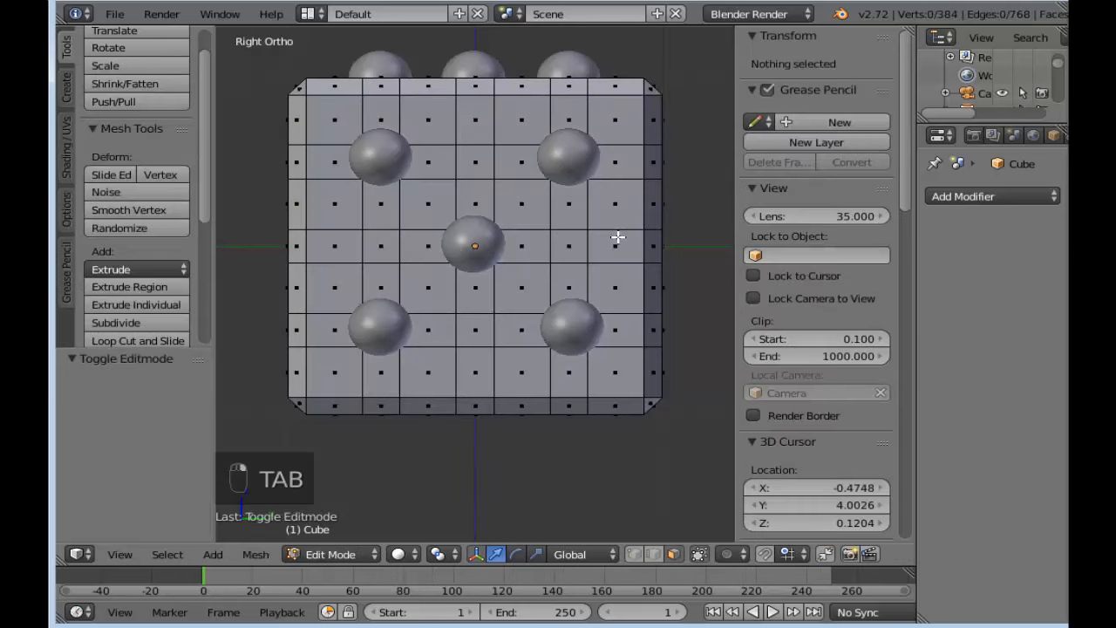
{"action": "key", "text": "Tab"}
Step: Compare the die's dotted faces with the dice in the reference render image
{"action": "scroll", "coordinate": [613, 238], "scroll_direction": "down", "scroll_amount": 3}
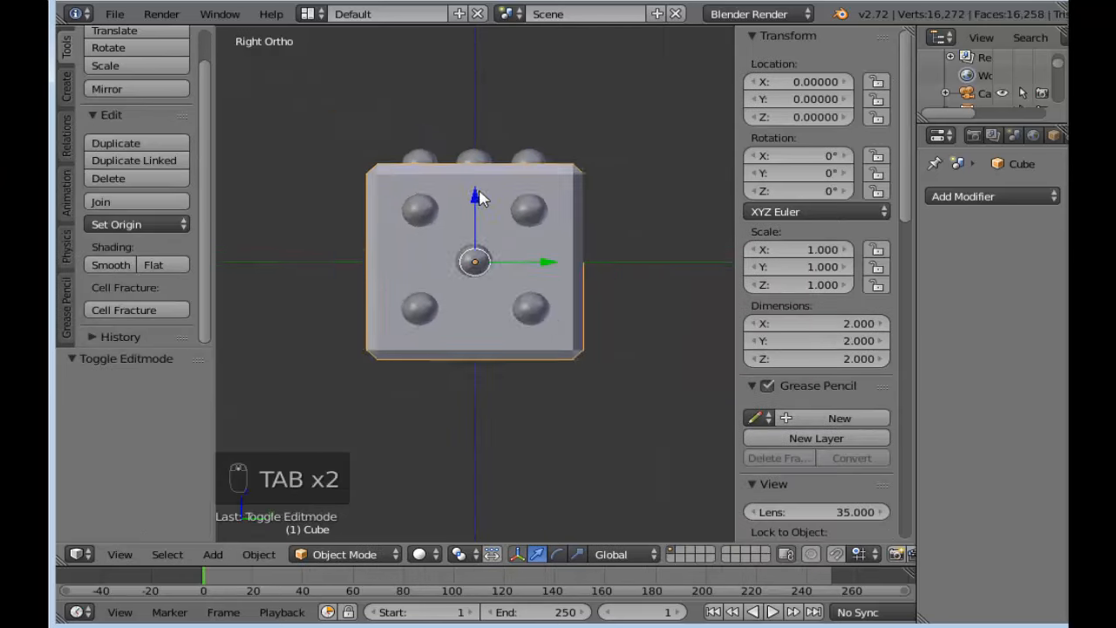
{"action": "middle_click_drag", "start_coordinate": [505, 294], "coordinate": [598, 344]}
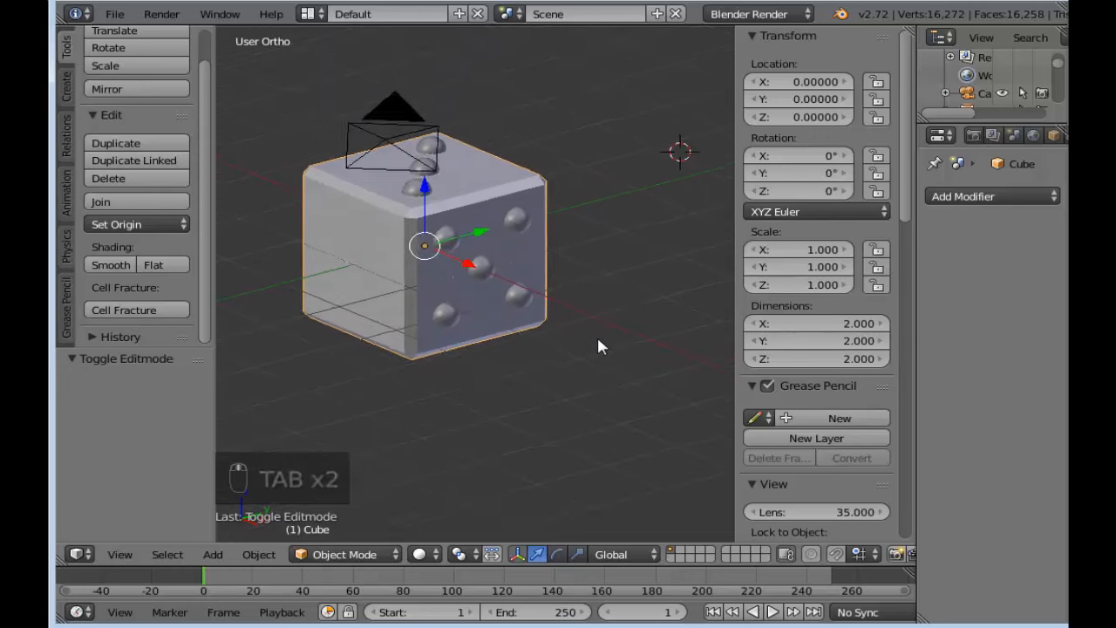
{"action": "middle_click_drag", "start_coordinate": [506, 292], "coordinate": [565, 288]}
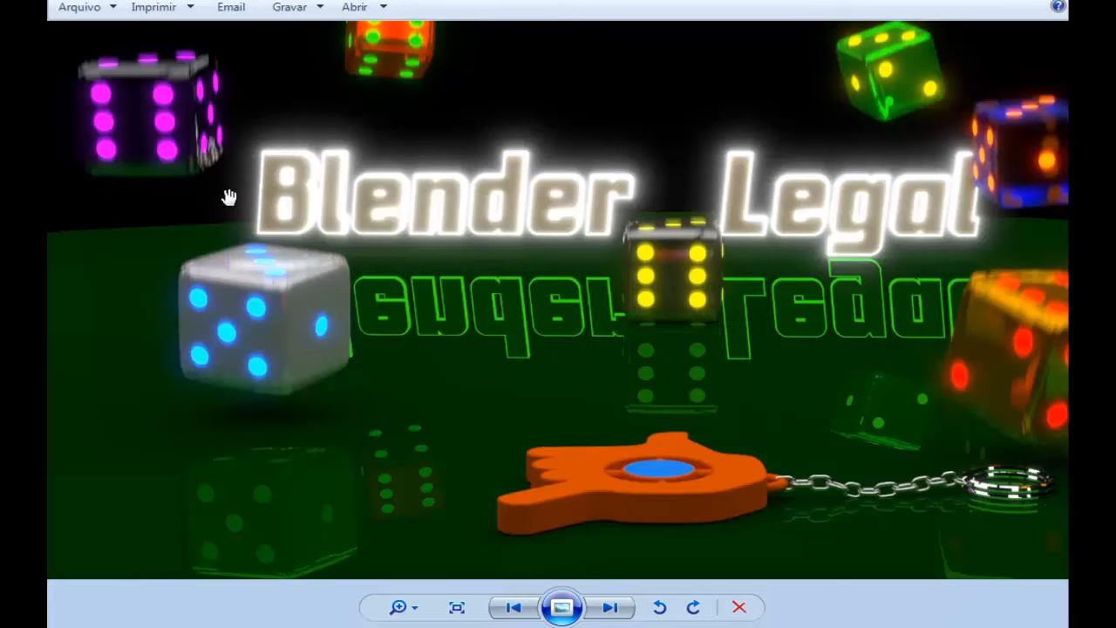
{"action": "scroll", "coordinate": [205, 106], "scroll_direction": "up", "scroll_amount": 3}
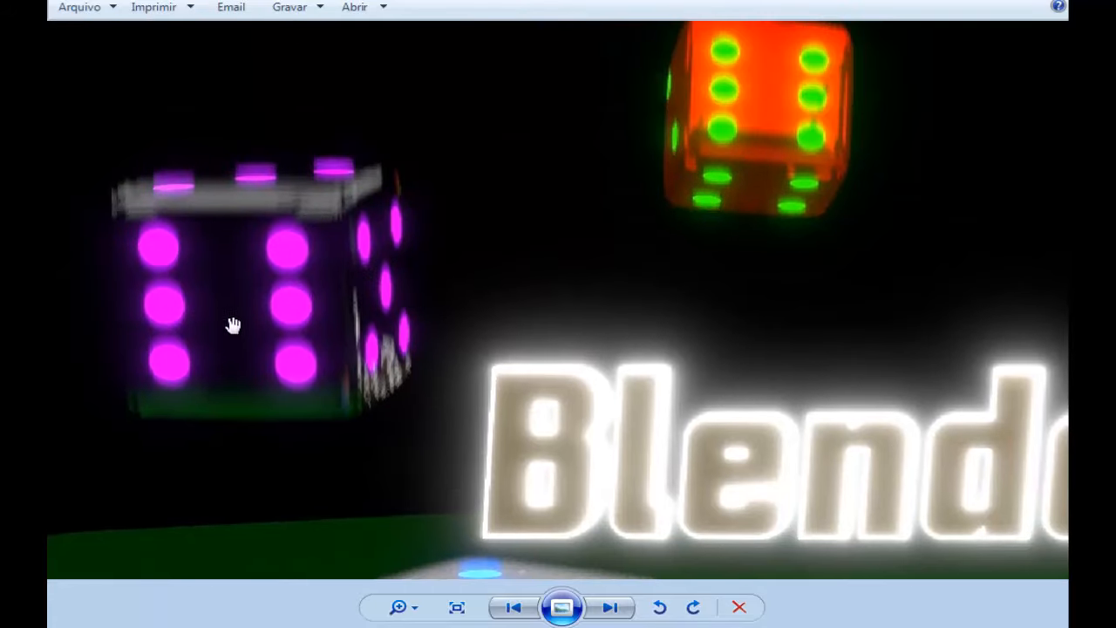
{"action": "scroll", "coordinate": [322, 364], "scroll_direction": "down", "scroll_amount": 3}
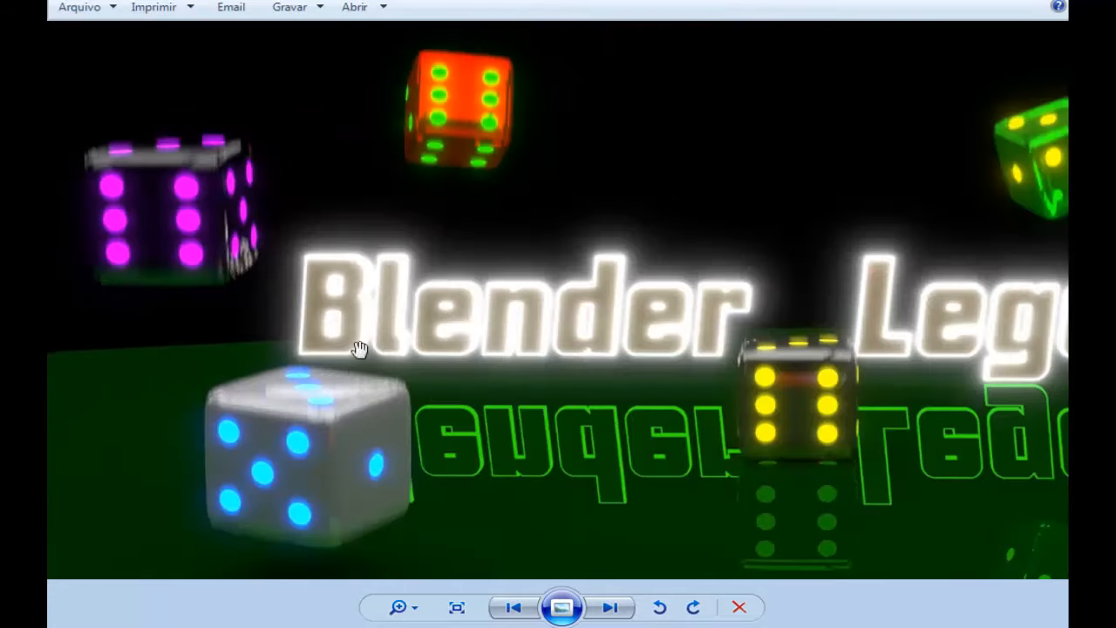
{"action": "scroll", "coordinate": [557, 296], "scroll_direction": "down", "scroll_amount": 2}
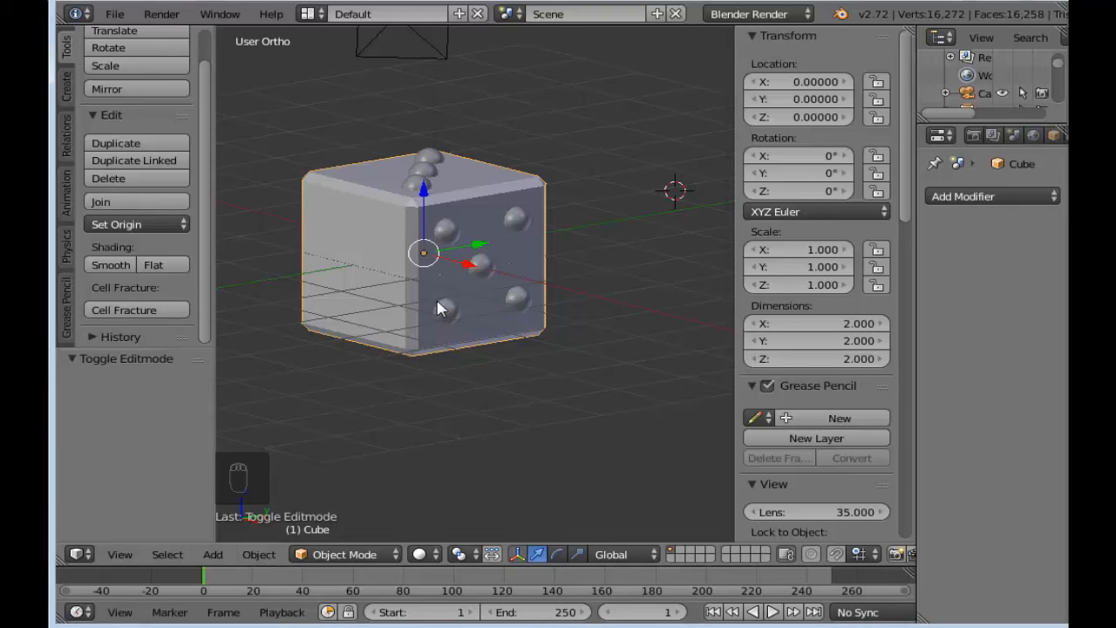
Step: Select the four corner spheres of the five-dot face and duplicate them -1.976 units along Y
{"action": "scroll", "coordinate": [438, 308], "scroll_direction": "up", "scroll_amount": 2}
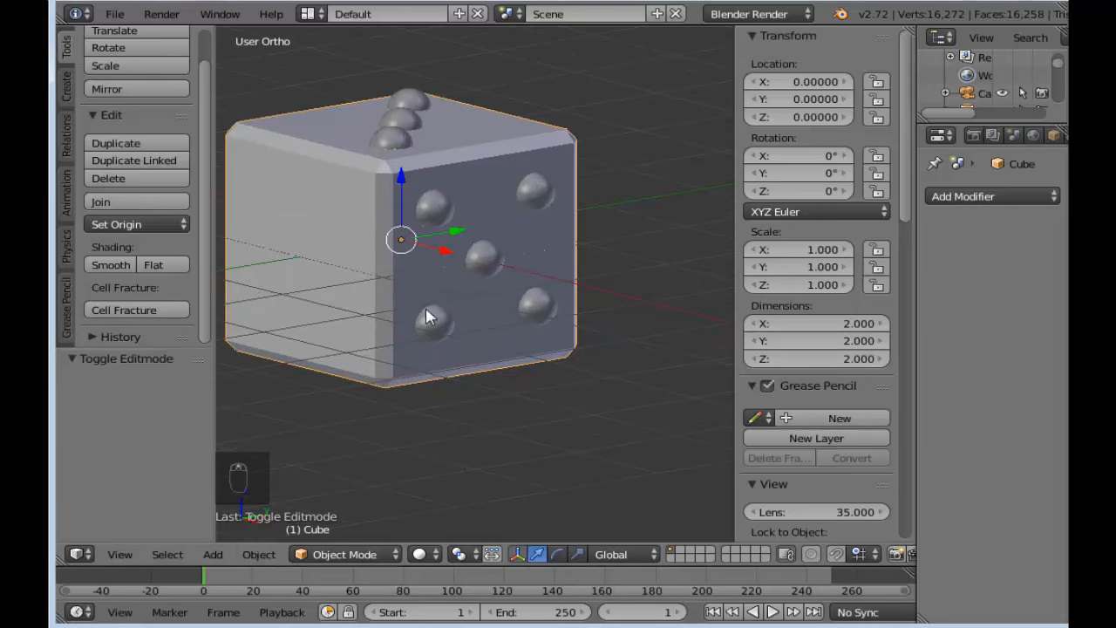
{"action": "middle_click_drag", "start_coordinate": [427, 316], "coordinate": [464, 340]}
{"action": "right_click", "coordinate": [442, 330]}
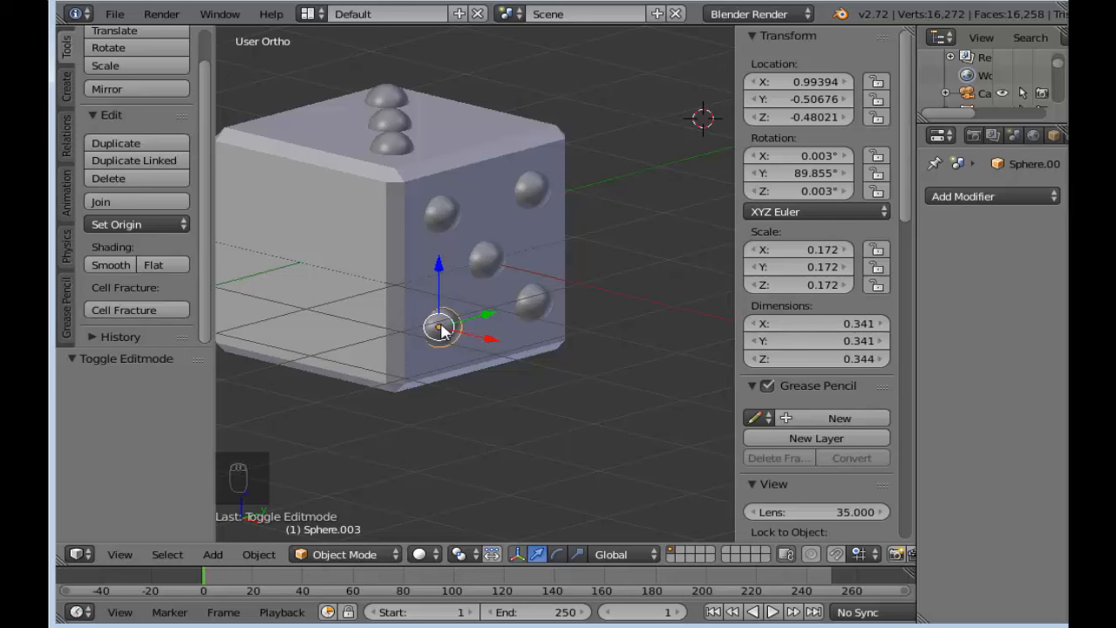
{"action": "right_click", "coordinate": [528, 305], "text": "shift"}
{"action": "right_click", "coordinate": [526, 191], "text": "shift"}
{"action": "right_click", "coordinate": [441, 216], "text": "shift"}
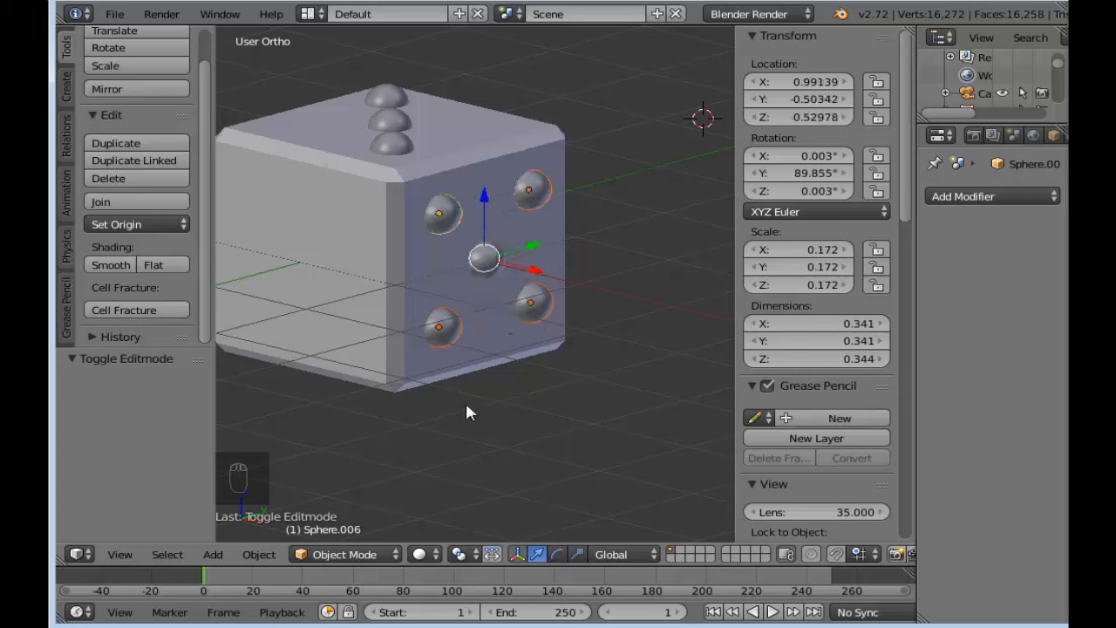
{"action": "key", "text": "shift+d"}
{"action": "key", "text": "y"}
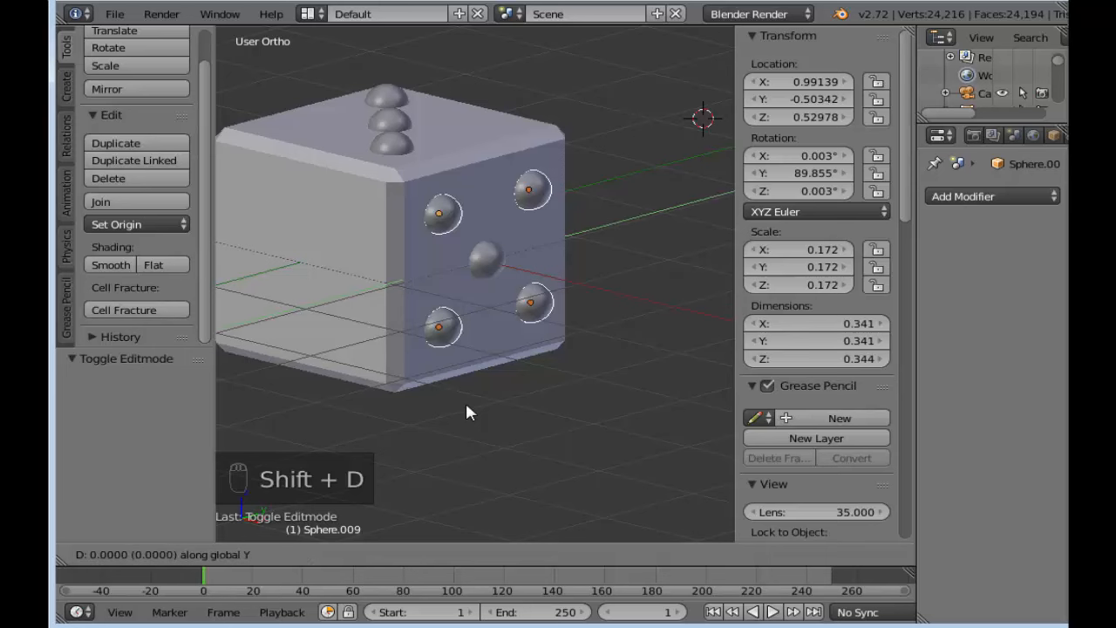
{"action": "left_click", "coordinate": [279, 426]}
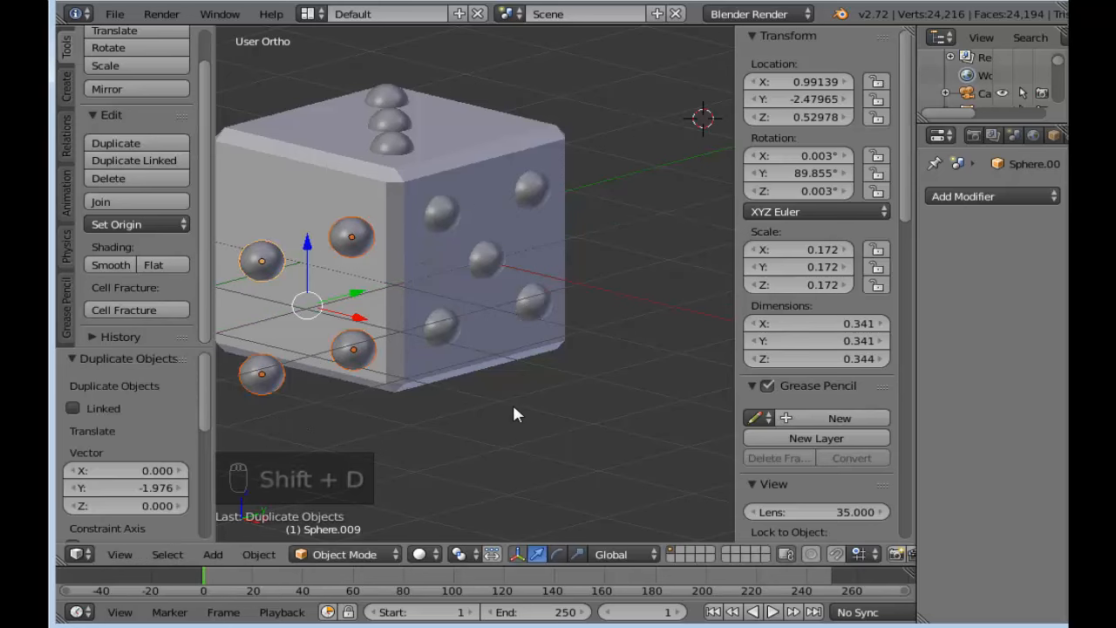
Step: Rotate the four duplicated spheres about -90.9° around the Z axis to face the die's blank front side
{"action": "key", "text": "KP_1"}
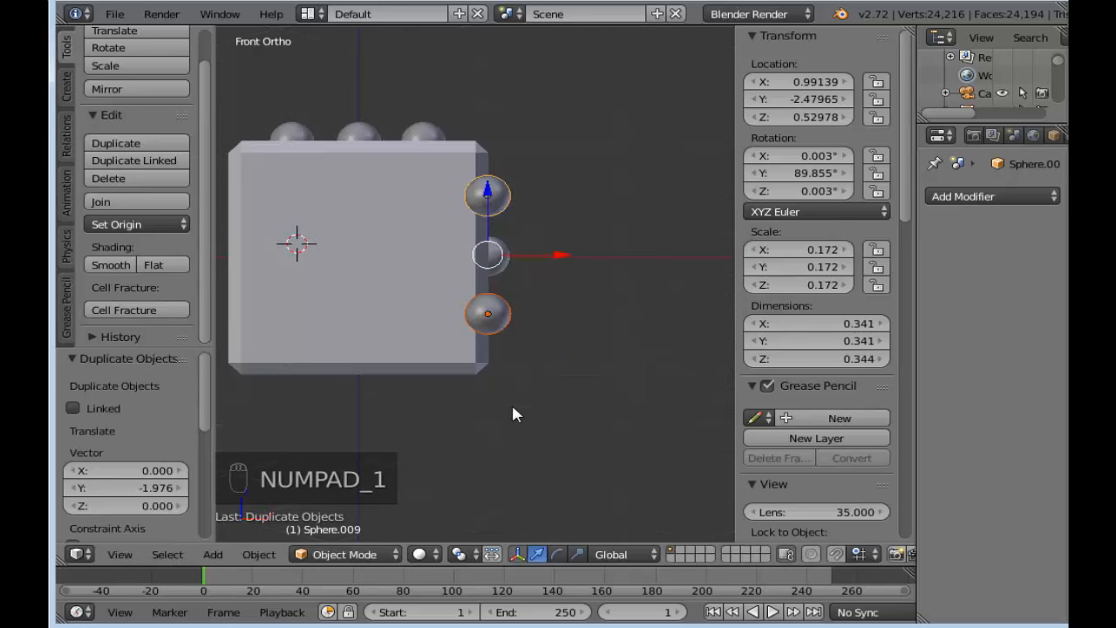
{"action": "key", "text": "KP_3"}
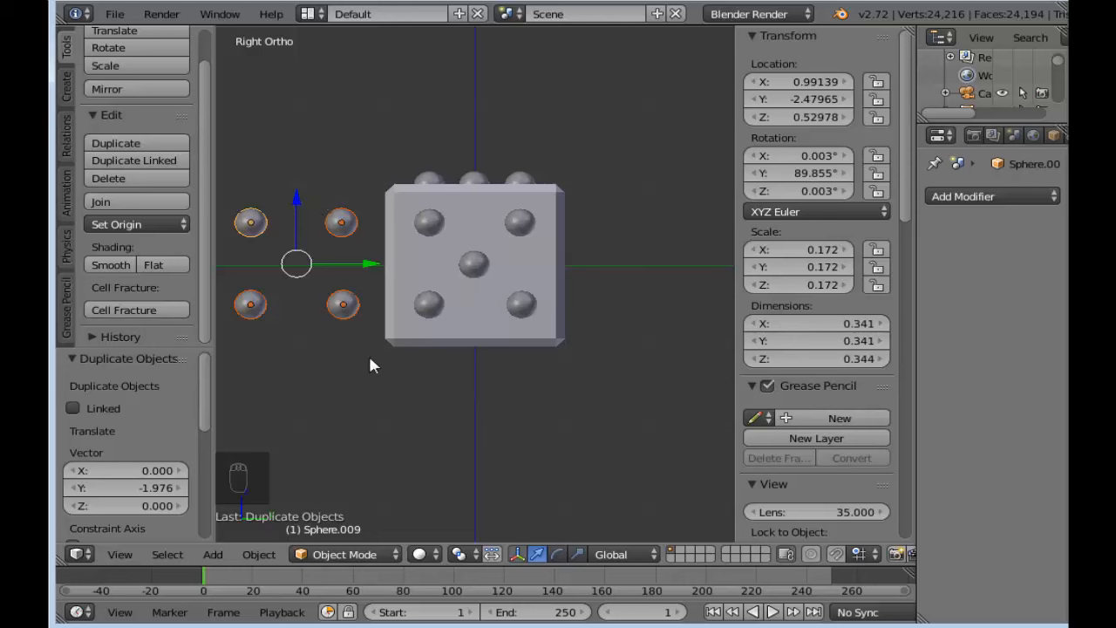
{"action": "middle_click_drag", "start_coordinate": [356, 381], "coordinate": [480, 431]}
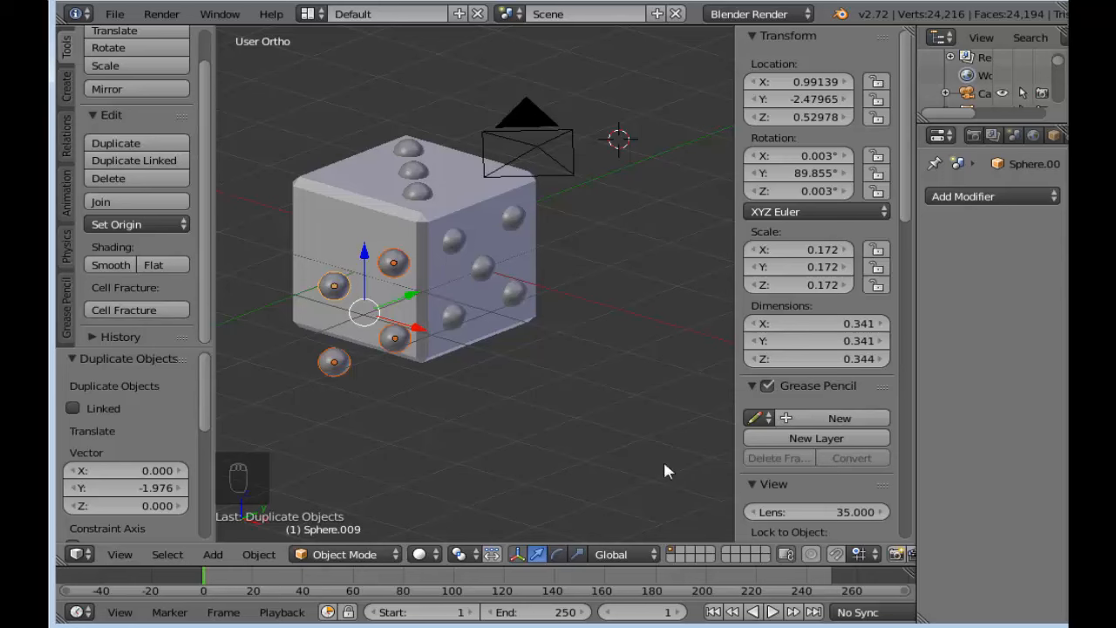
{"action": "left_click", "coordinate": [558, 554]}
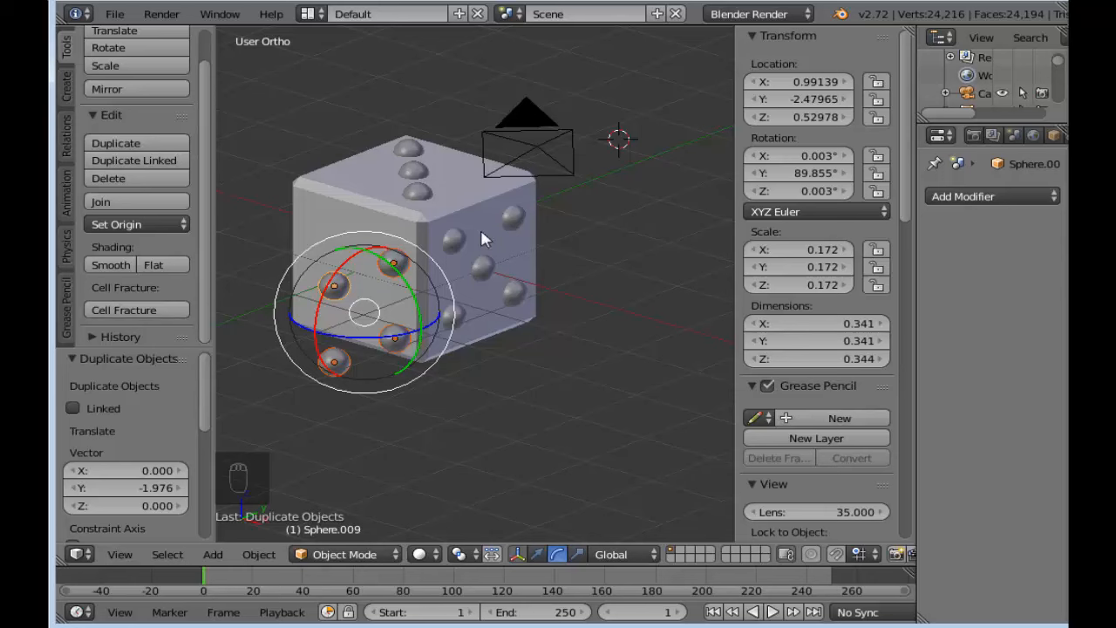
{"action": "left_click_drag", "start_coordinate": [413, 338], "coordinate": [280, 460]}
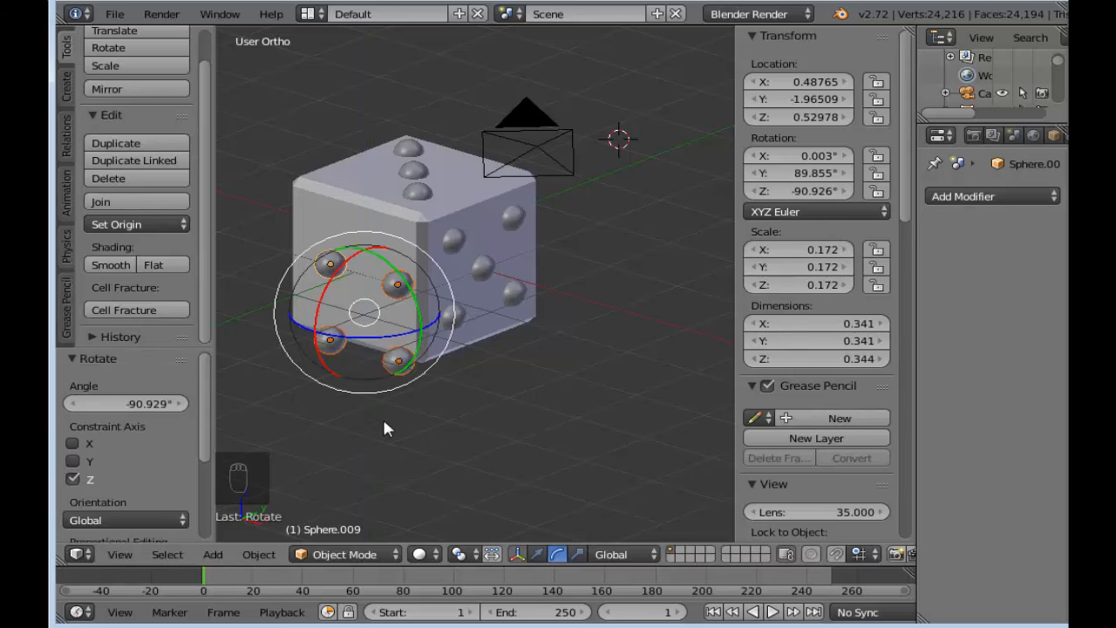
Step: Move the four rotated spheres along Y into the front face, bringing the active sphere to Y -0.989
{"action": "scroll", "coordinate": [419, 416], "scroll_direction": "down", "scroll_amount": 2}
{"action": "left_click", "coordinate": [537, 553]}
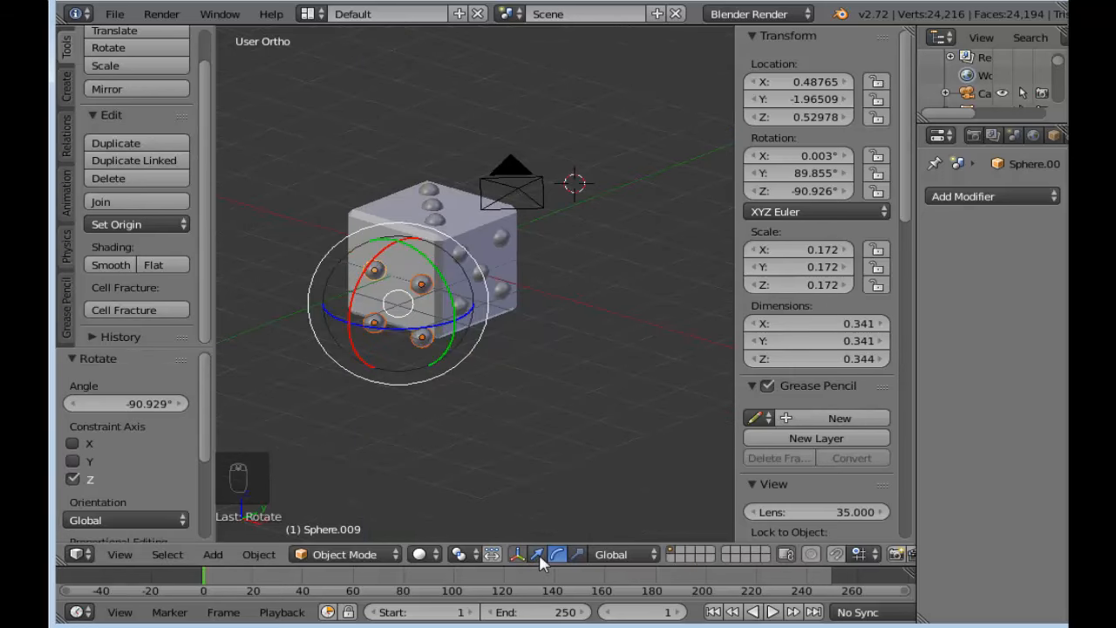
{"action": "key", "text": "KP_3"}
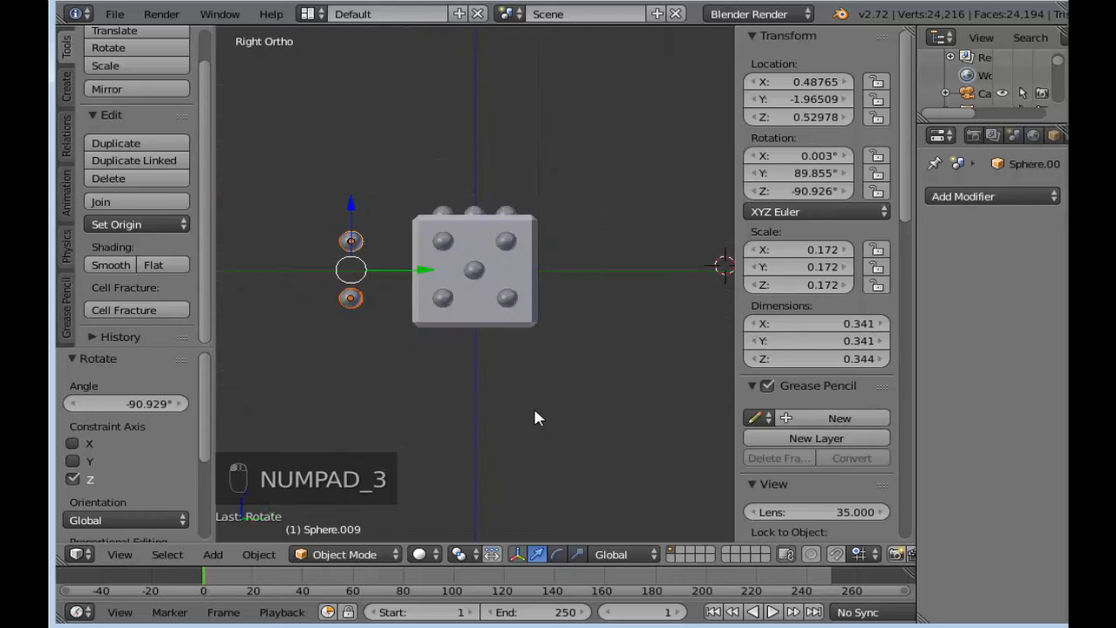
{"action": "scroll", "coordinate": [533, 406], "scroll_direction": "up", "scroll_amount": 4}
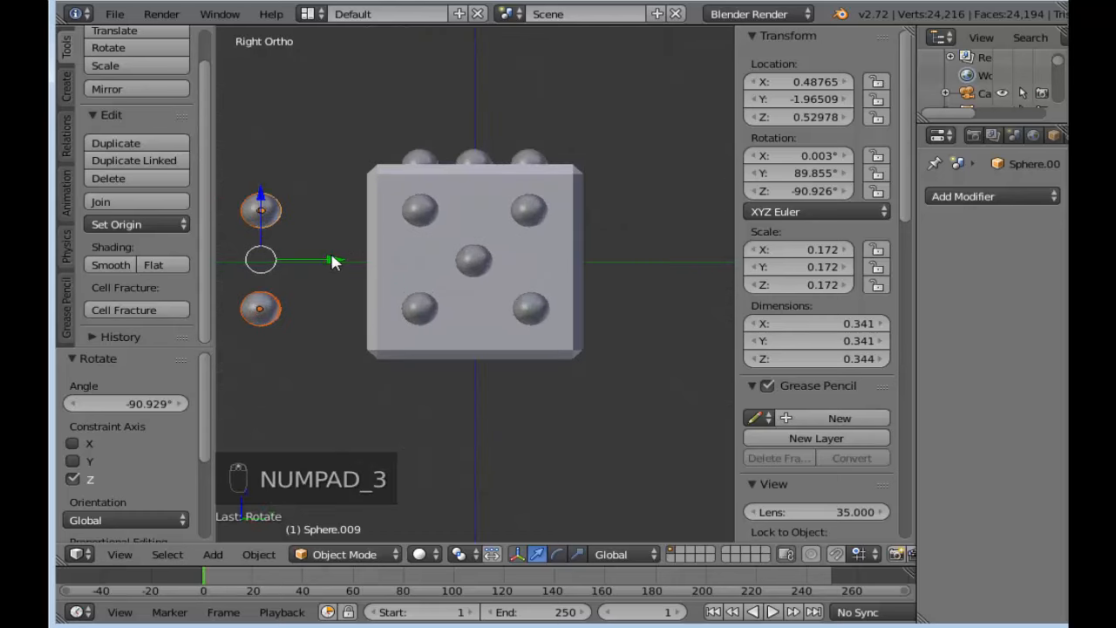
{"action": "left_click_drag", "start_coordinate": [333, 261], "coordinate": [427, 256]}
{"action": "scroll", "coordinate": [401, 258], "scroll_direction": "up", "scroll_amount": 3}
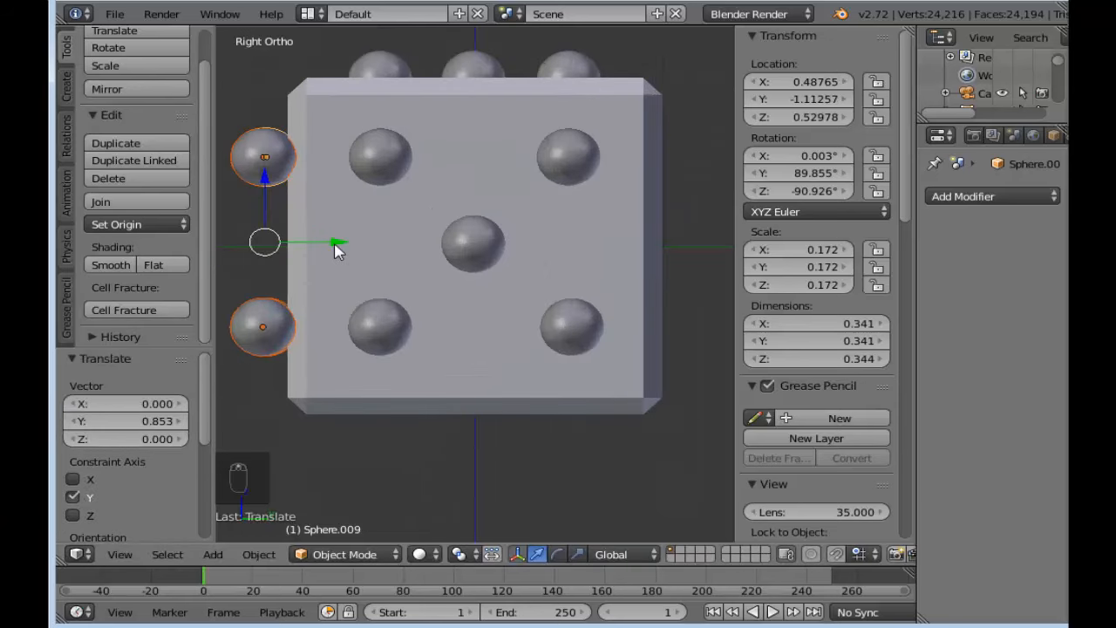
{"action": "left_click_drag", "start_coordinate": [339, 252], "coordinate": [359, 250]}
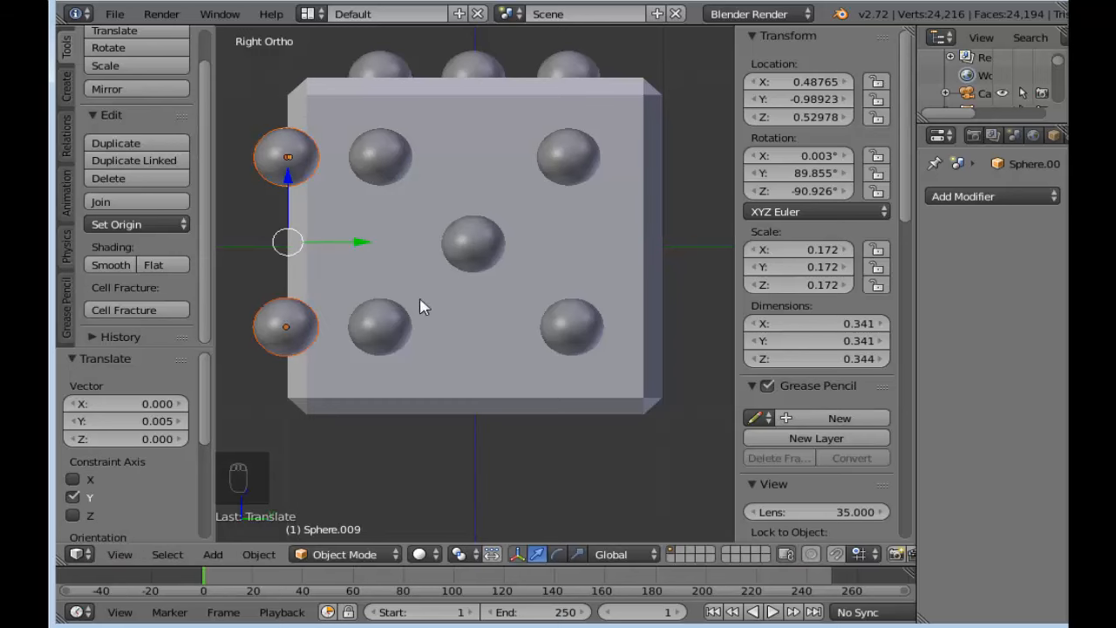
Step: Move the four spheres -1.008 units along X to centre them on the front face
{"action": "key", "text": "KP_1"}
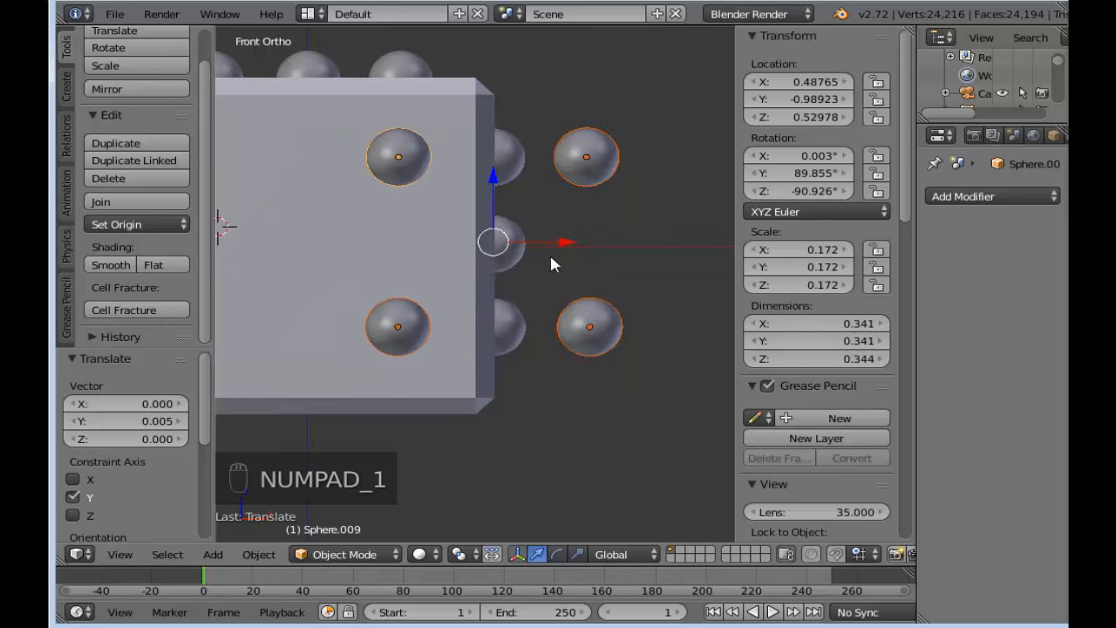
{"action": "left_click_drag", "start_coordinate": [565, 251], "coordinate": [375, 235]}
{"action": "scroll", "coordinate": [376, 241], "scroll_direction": "down", "scroll_amount": 2}
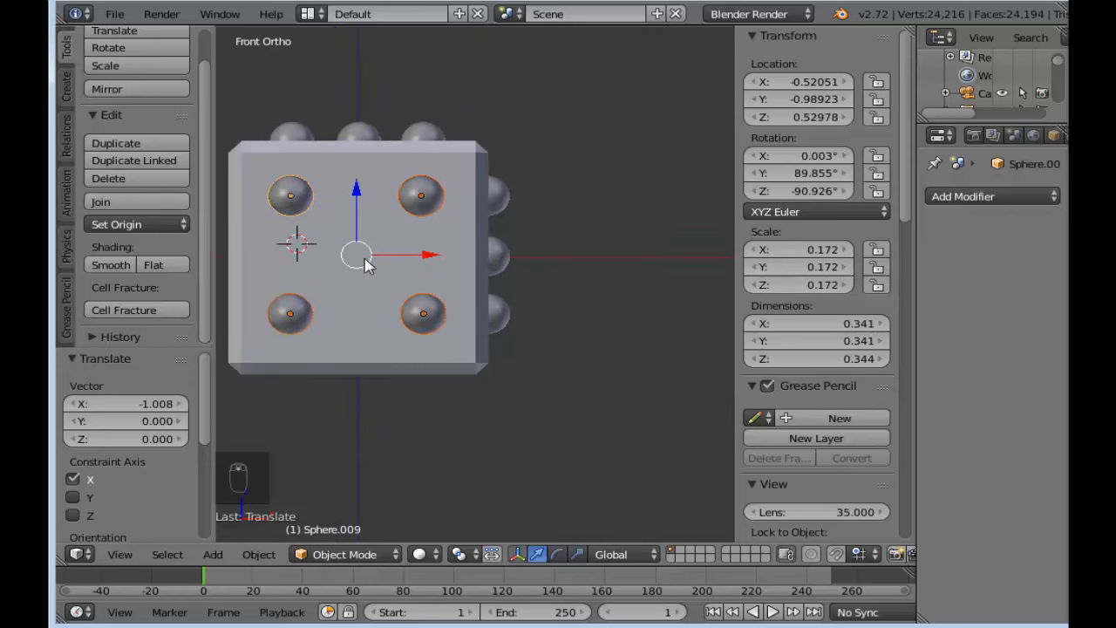
{"action": "middle_click_drag", "start_coordinate": [392, 315], "coordinate": [451, 321], "text": "shift"}
{"action": "scroll", "coordinate": [433, 297], "scroll_direction": "up", "scroll_amount": 2}
{"action": "scroll", "coordinate": [449, 319], "scroll_direction": "up", "scroll_amount": 1}
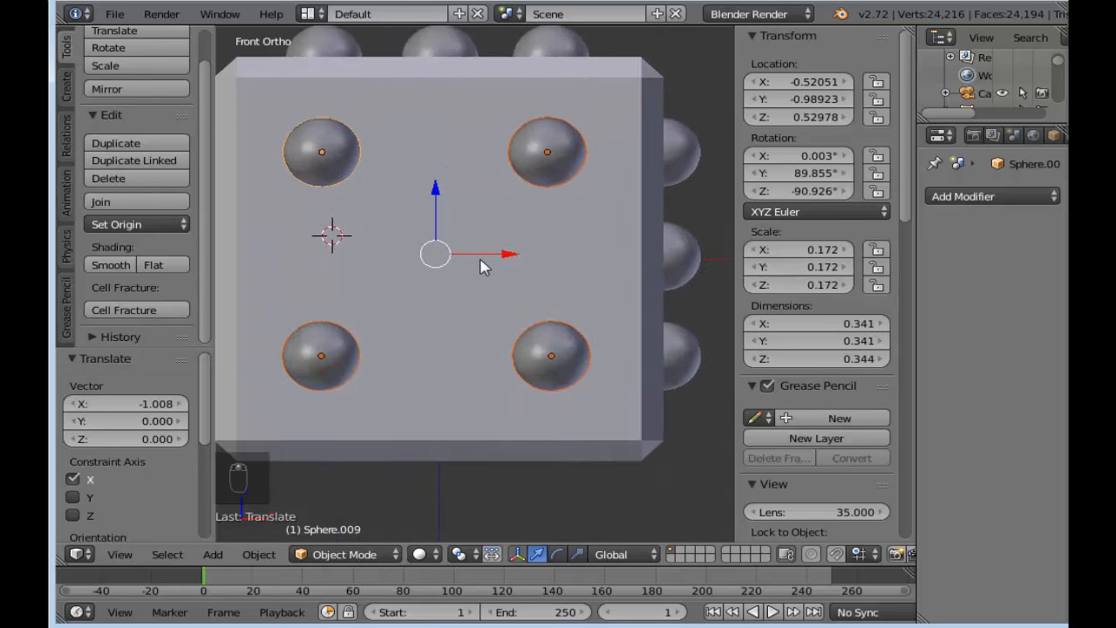
{"action": "left_click", "coordinate": [511, 259]}
Step: Align the front face's four spheres with the cube's grid by shifting them 0.009 units along X
{"action": "right_click", "coordinate": [427, 320]}
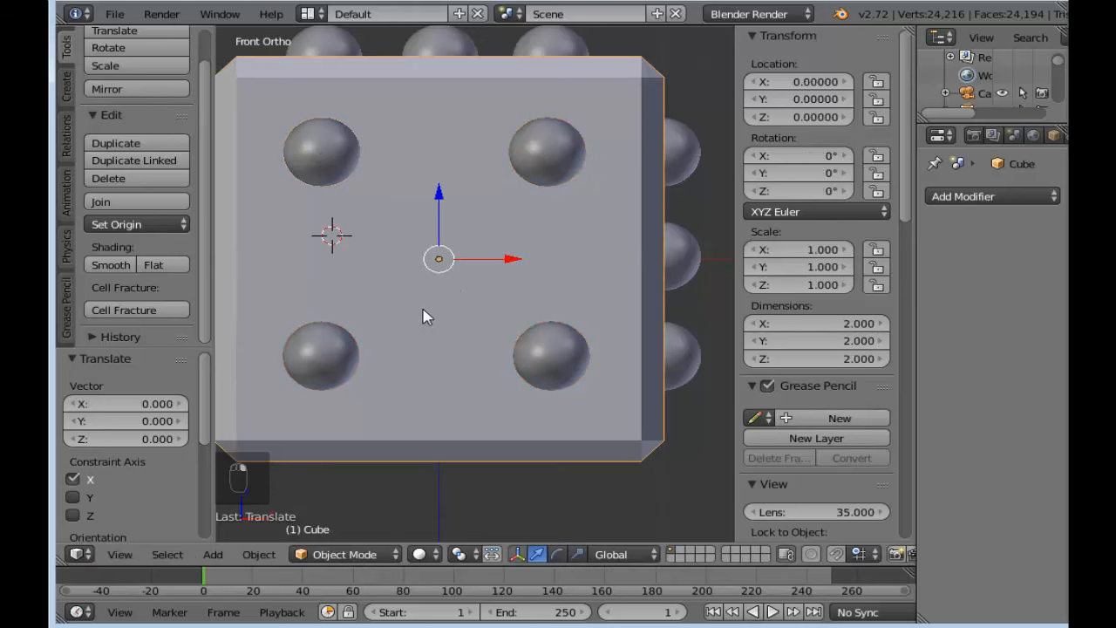
{"action": "key", "text": "Tab"}
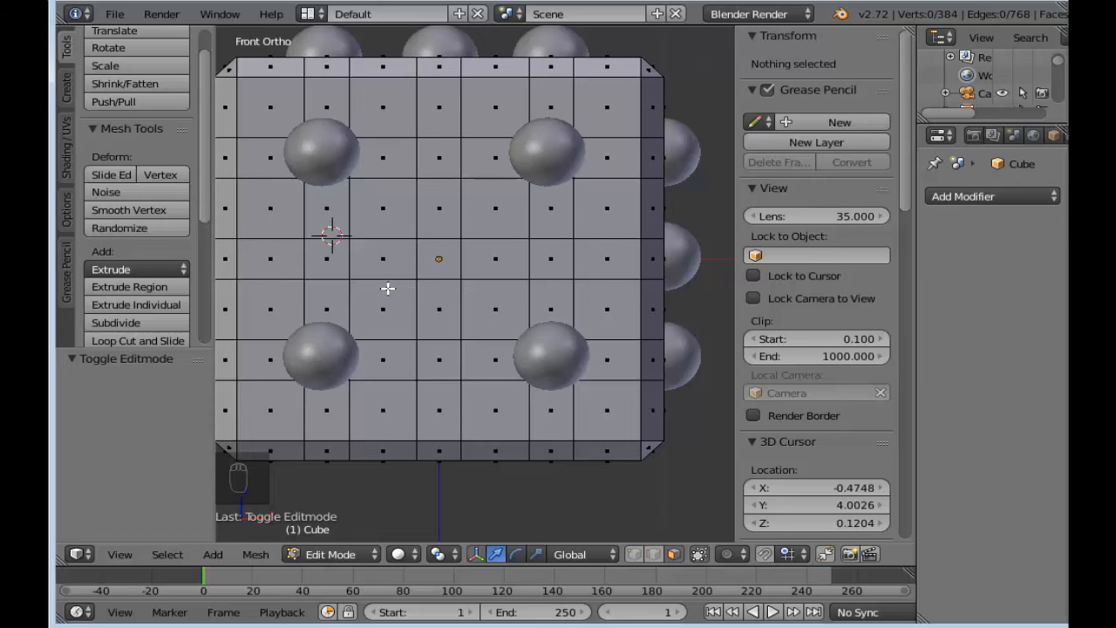
{"action": "key", "text": "Tab"}
{"action": "left_click_drag", "start_coordinate": [501, 257], "coordinate": [510, 259]}
{"action": "right_click", "coordinate": [556, 150]}
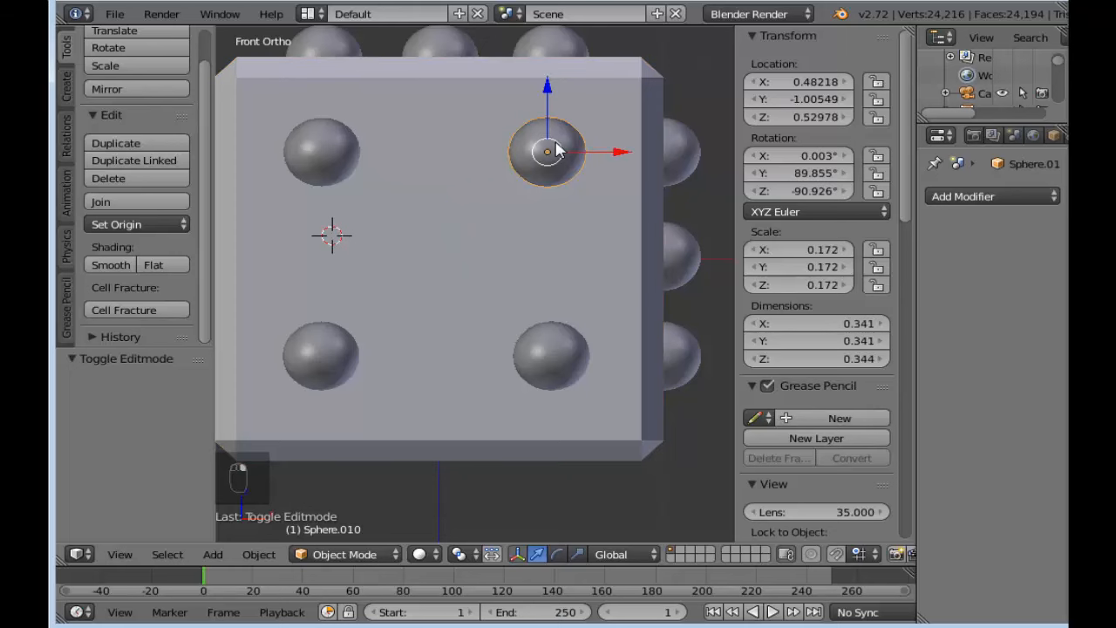
{"action": "right_click", "coordinate": [352, 150], "text": "shift"}
{"action": "right_click", "coordinate": [333, 376], "text": "shift"}
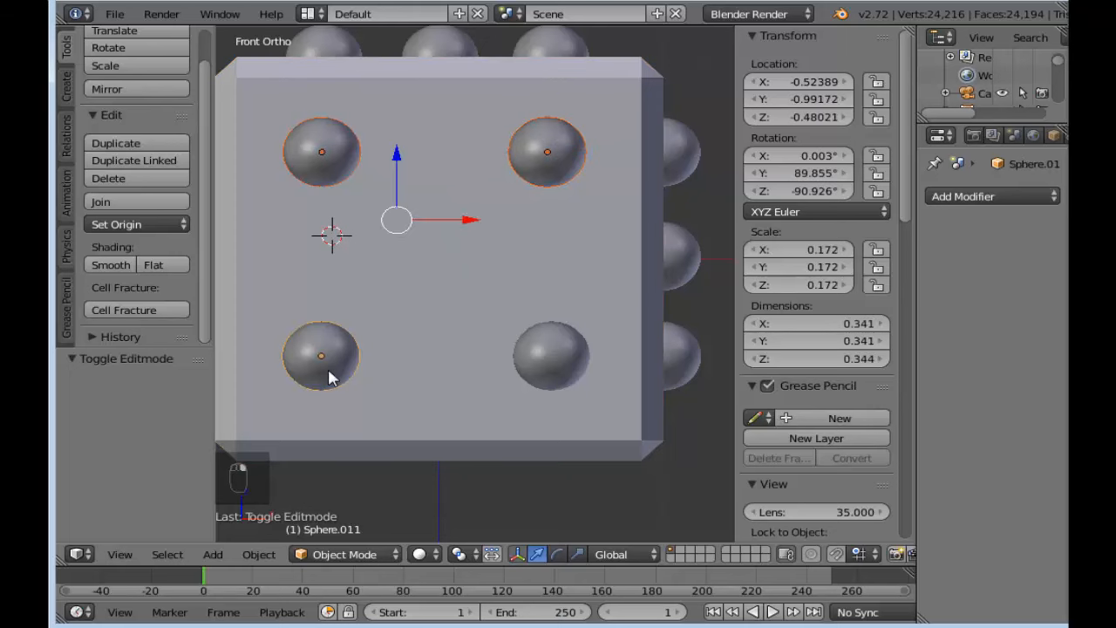
{"action": "right_click", "coordinate": [571, 368], "text": "shift"}
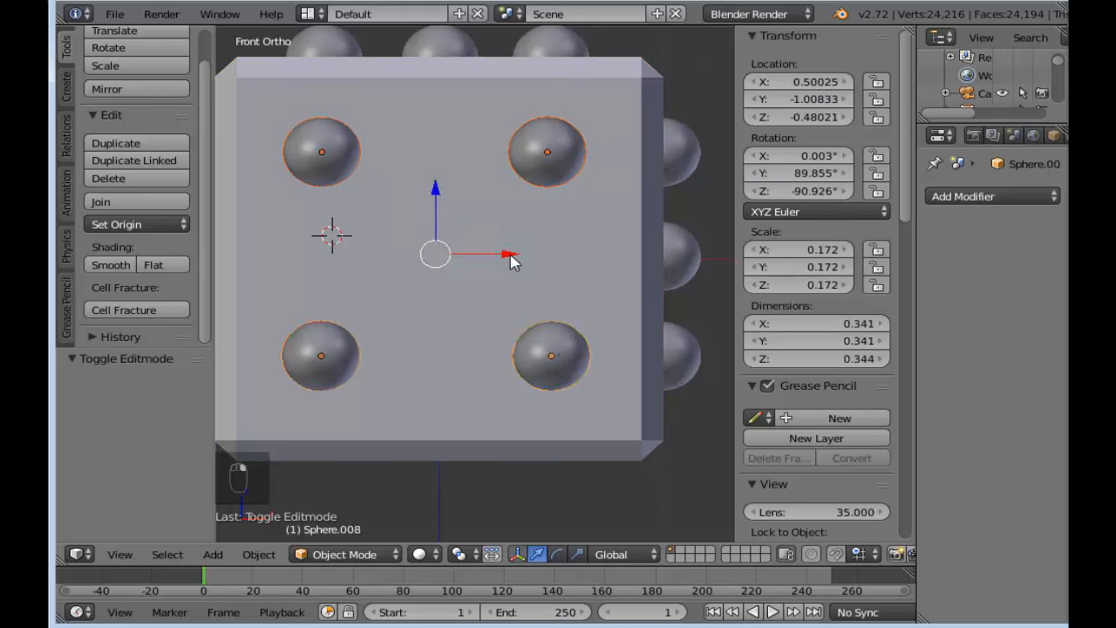
{"action": "left_click_drag", "start_coordinate": [512, 262], "coordinate": [514, 260]}
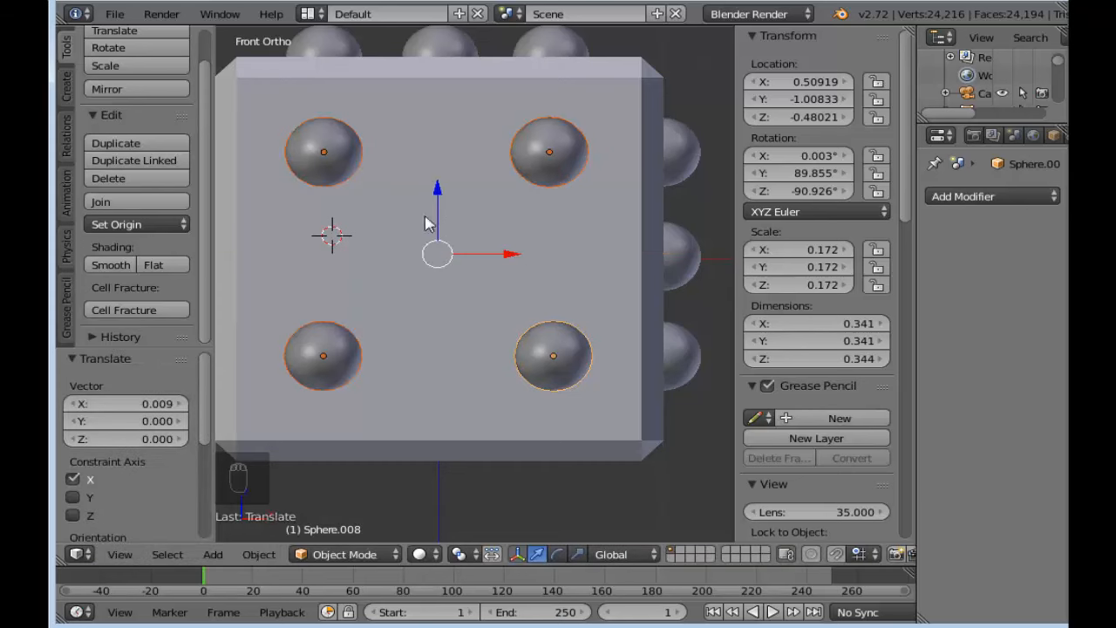
{"action": "key", "text": "Tab"}
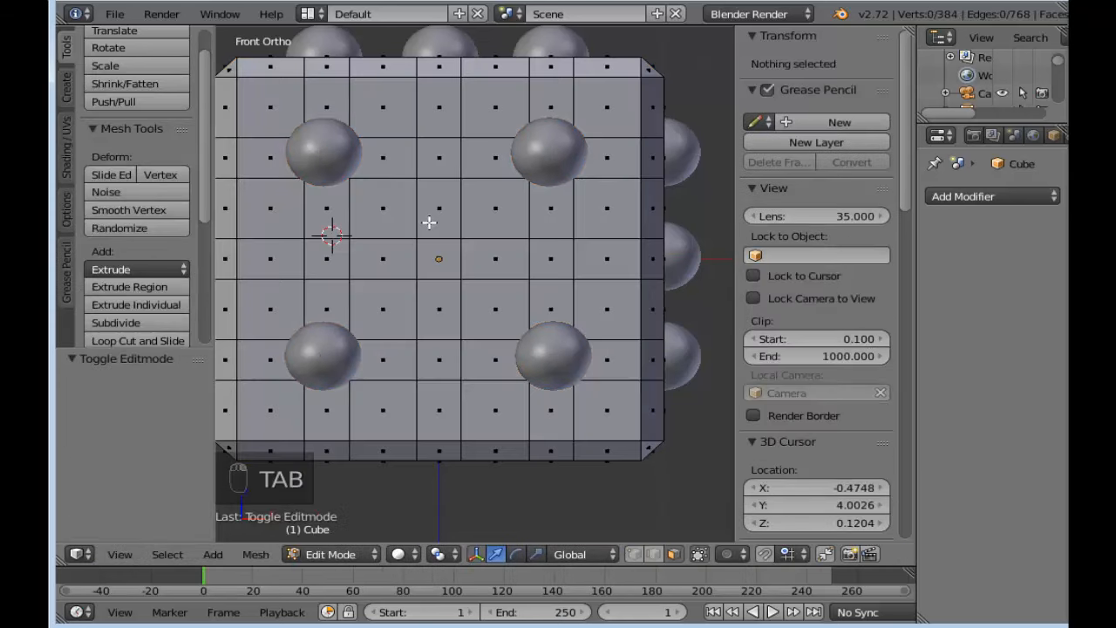
{"action": "key", "text": "Tab"}
Step: Duplicate the front face's upper two spheres -0.492 units along Z to form the middle row of dots
{"action": "right_click", "coordinate": [311, 148]}
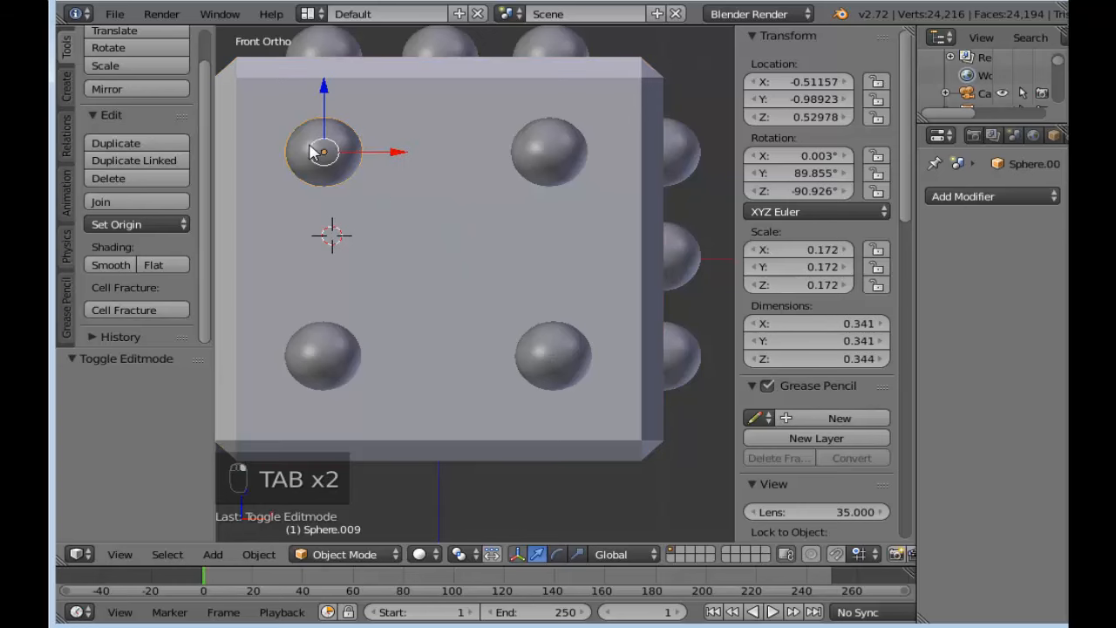
{"action": "right_click", "coordinate": [545, 157], "text": "shift"}
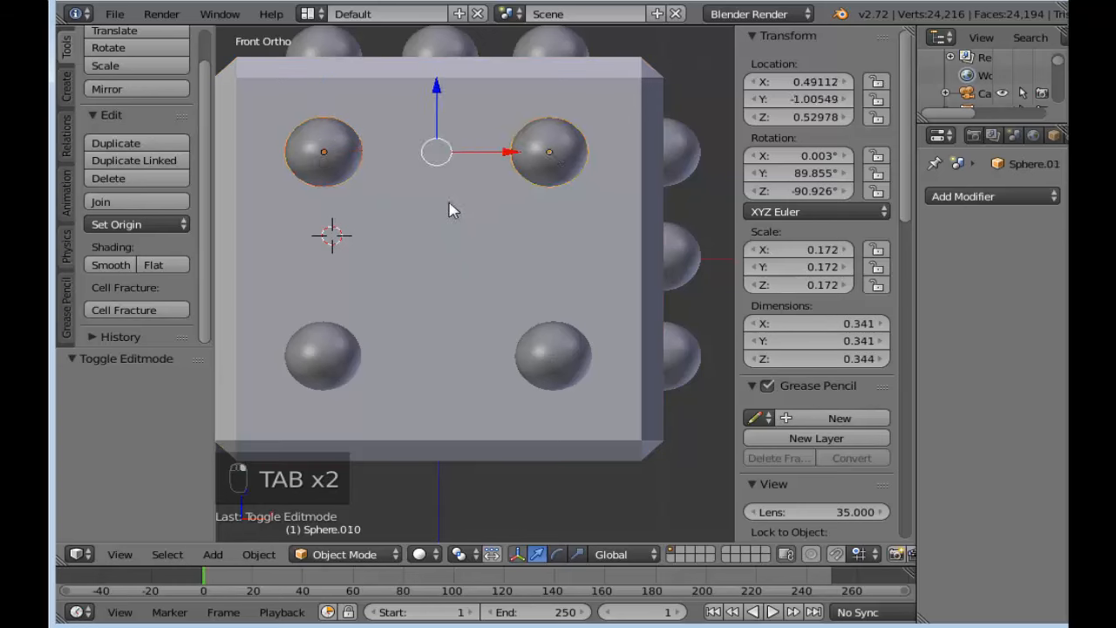
{"action": "key", "text": "shift+d"}
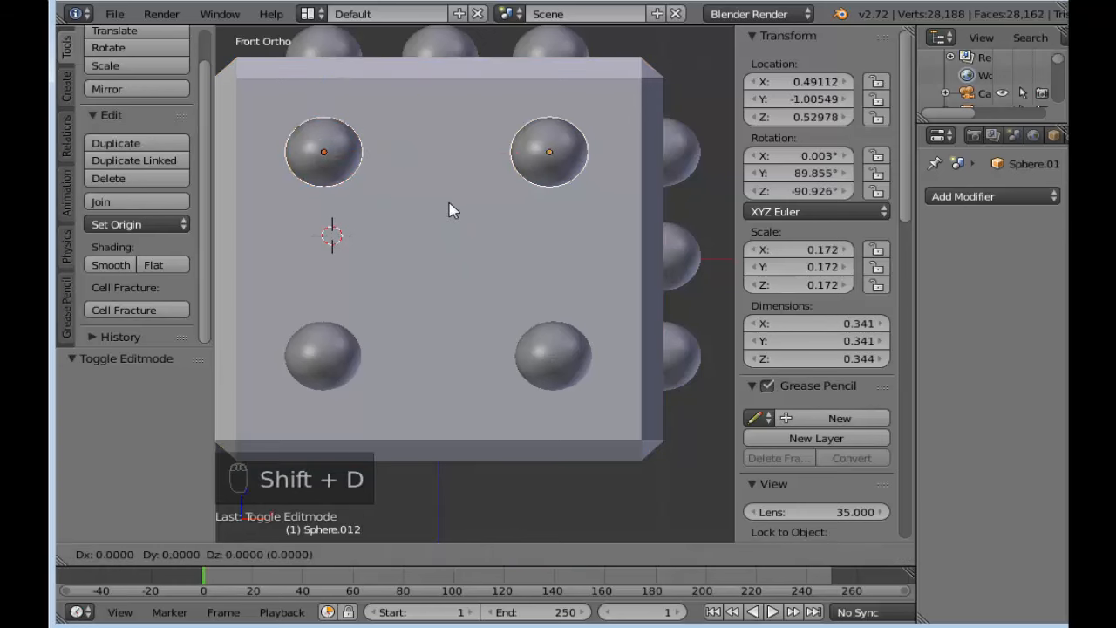
{"action": "key", "text": "z"}
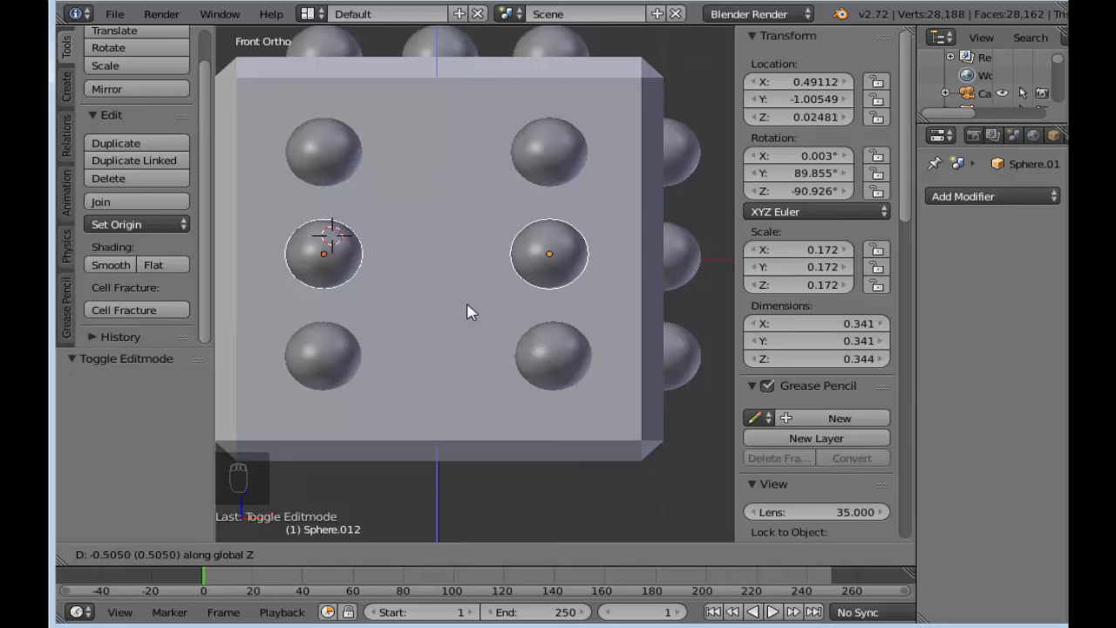
{"action": "left_click", "coordinate": [467, 309]}
Step: Lower the two middle-row spheres slightly along Z so they line up with the cube's central grid row
{"action": "right_click", "coordinate": [415, 151]}
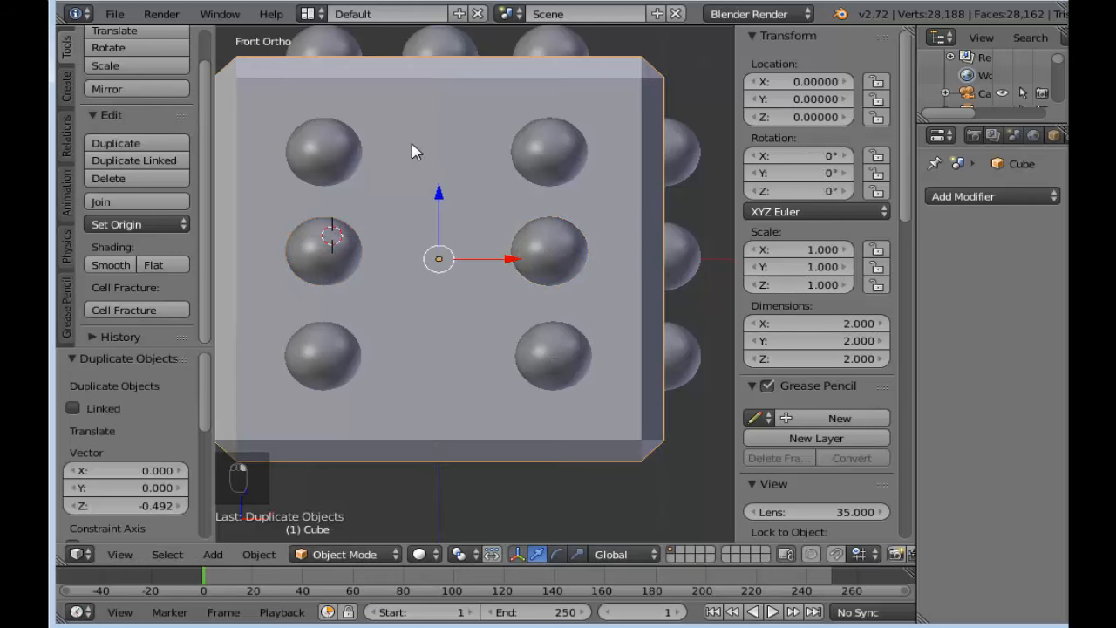
{"action": "key", "text": "Tab"}
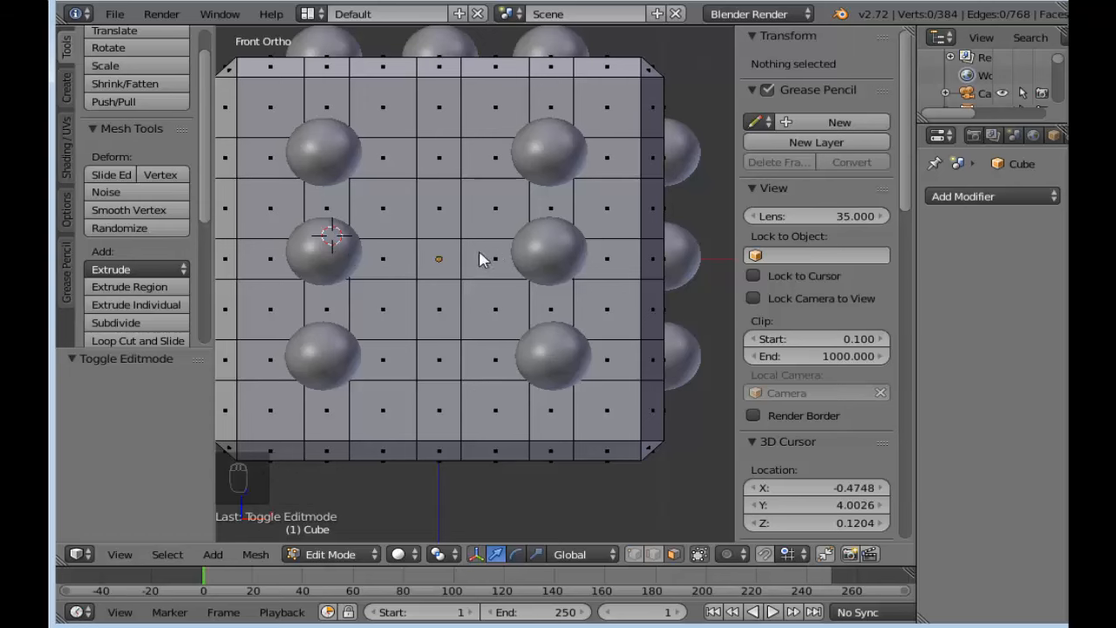
{"action": "key", "text": "Tab"}
{"action": "right_click", "coordinate": [334, 251]}
{"action": "right_click", "coordinate": [536, 255], "text": "shift"}
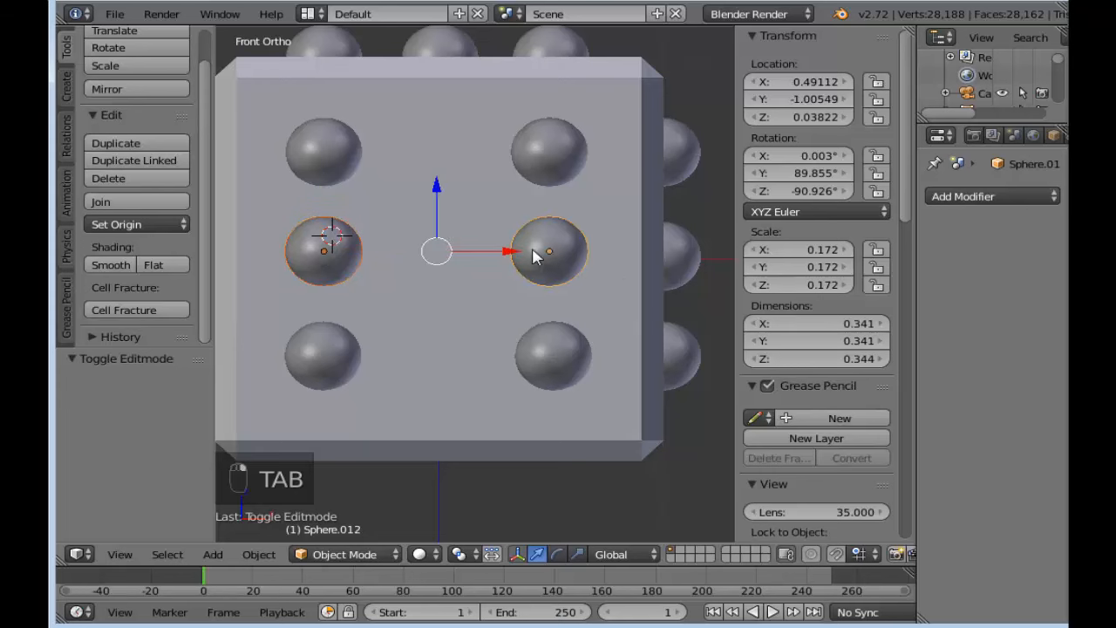
{"action": "left_click_drag", "start_coordinate": [436, 188], "coordinate": [438, 192]}
{"action": "right_click", "coordinate": [479, 166]}
{"action": "key", "text": "Tab"}
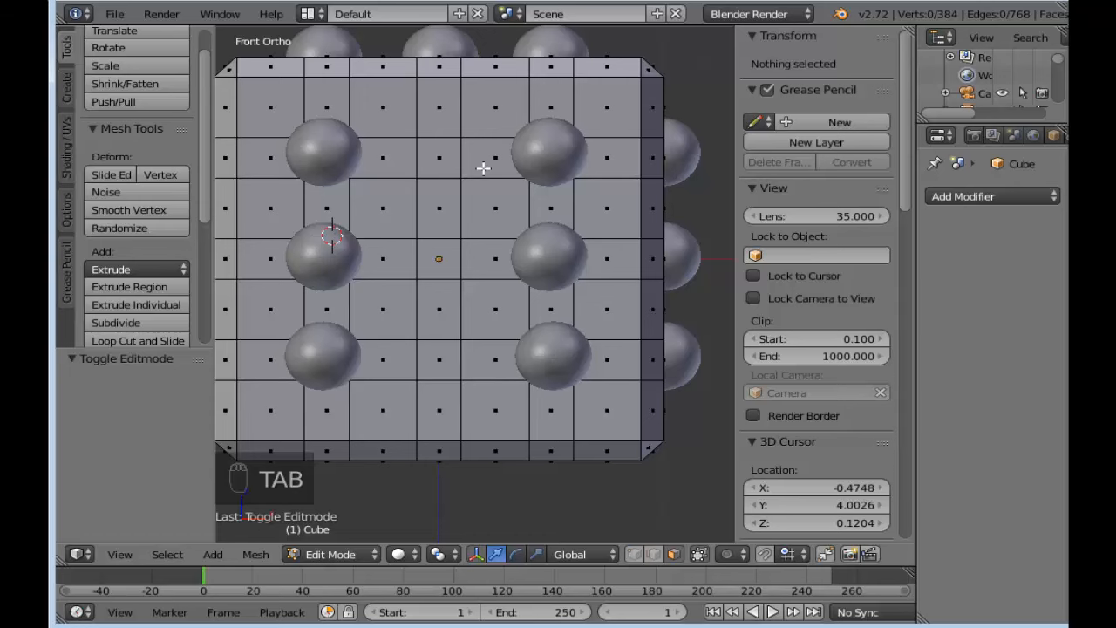
{"action": "key", "text": "Tab"}
Step: Move the front face's lower two spheres -0.013 units along Z to centre them on their grid row
{"action": "right_click", "coordinate": [325, 329]}
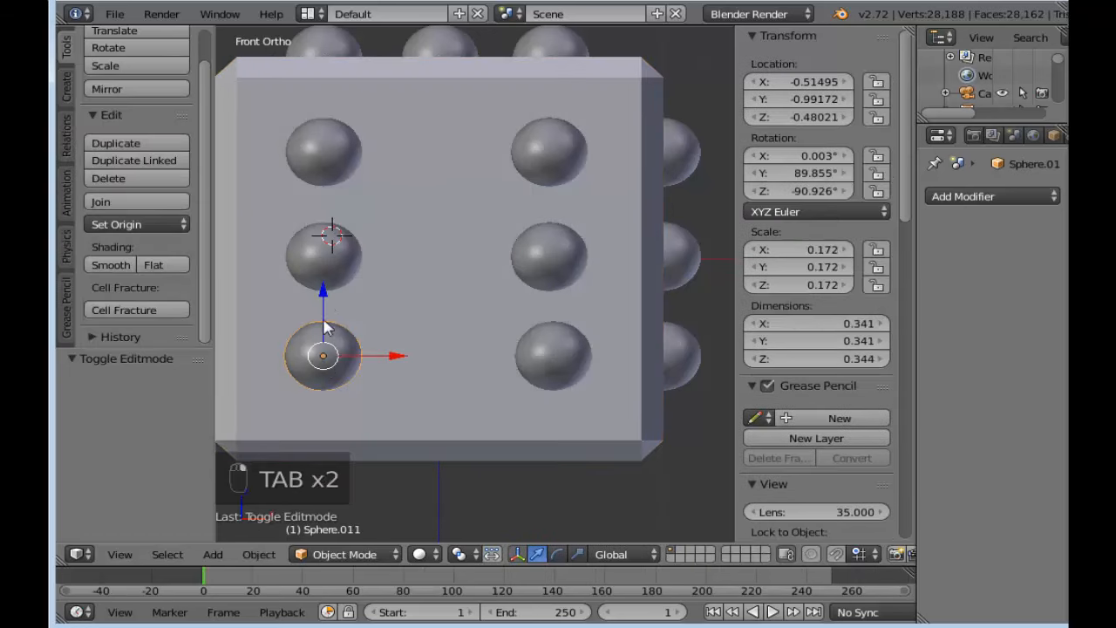
{"action": "right_click", "coordinate": [554, 366], "text": "shift"}
{"action": "left_click_drag", "start_coordinate": [440, 294], "coordinate": [438, 297]}
{"action": "right_click", "coordinate": [470, 210]}
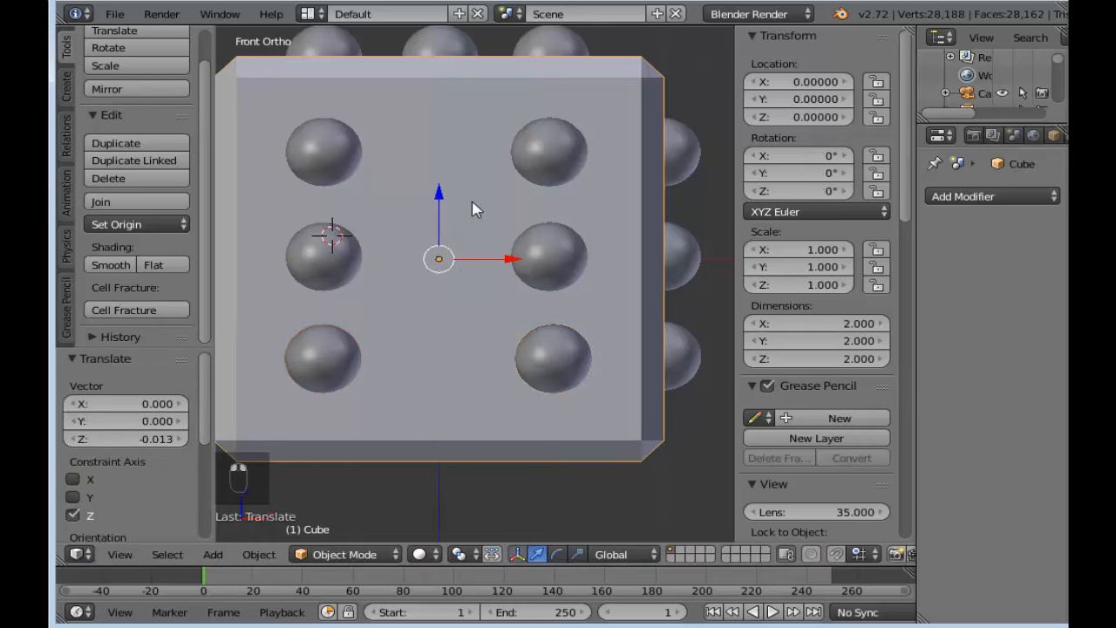
{"action": "key", "text": "Tab"}
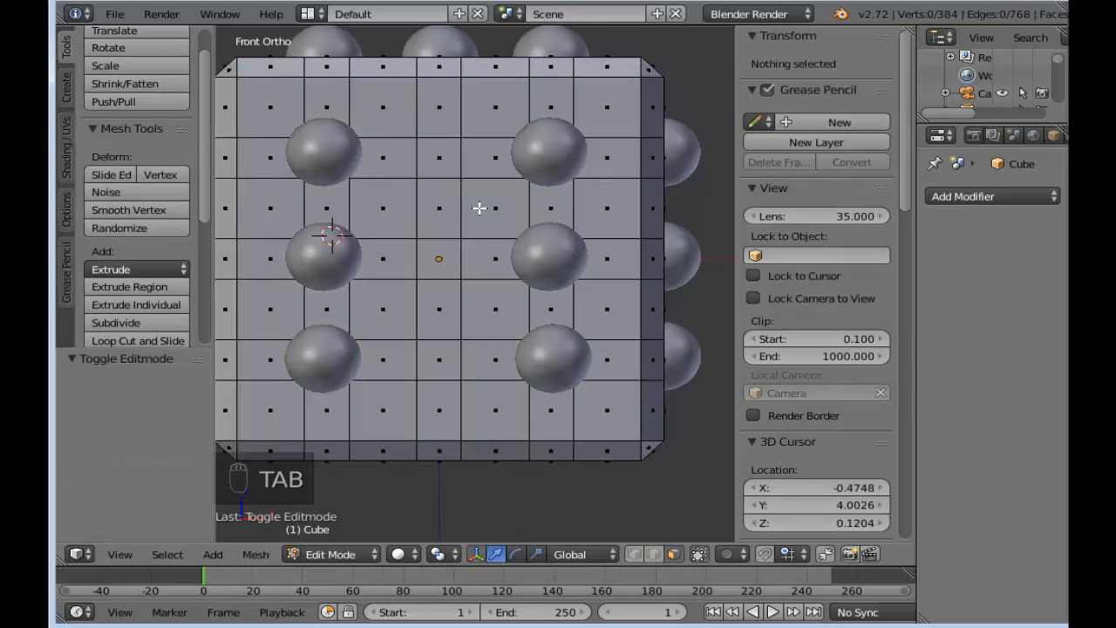
{"action": "key", "text": "Tab"}
{"action": "key", "text": "Tab"}
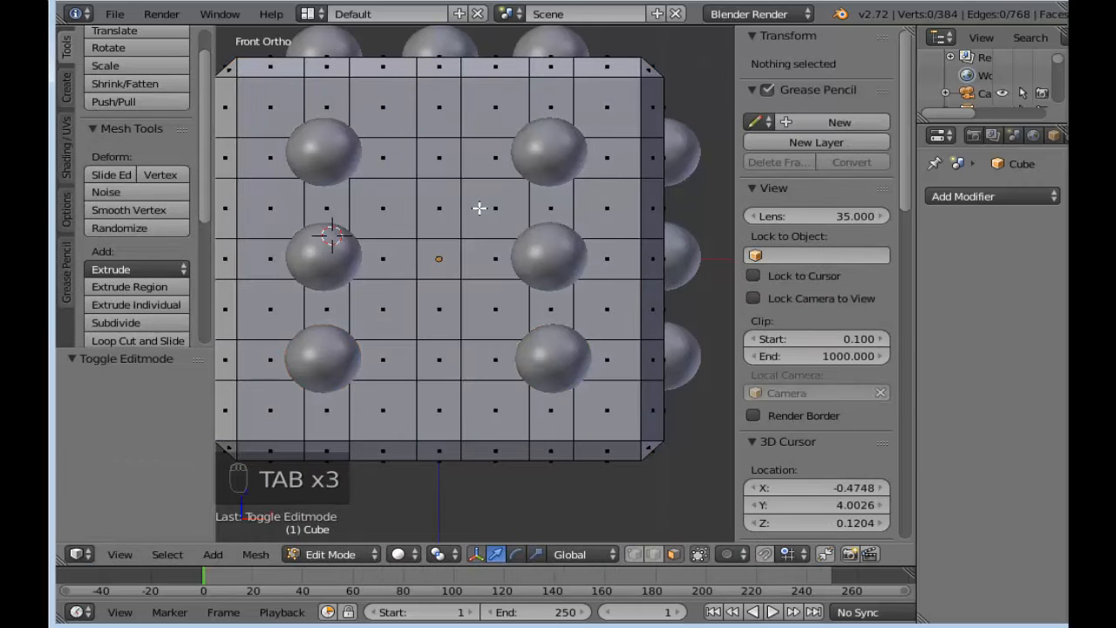
{"action": "key", "text": "Tab"}
{"action": "scroll", "coordinate": [471, 226], "scroll_direction": "down", "scroll_amount": 3}
{"action": "mouse_move", "coordinate": [485, 308]}
{"action": "middle_mouse_down"}
{"action": "mouse_move", "coordinate": [444, 313]}
{"action": "mouse_move", "coordinate": [463, 305]}
{"action": "mouse_move", "coordinate": [498, 319]}
{"action": "mouse_move", "coordinate": [464, 308]}
{"action": "middle_mouse_up"}
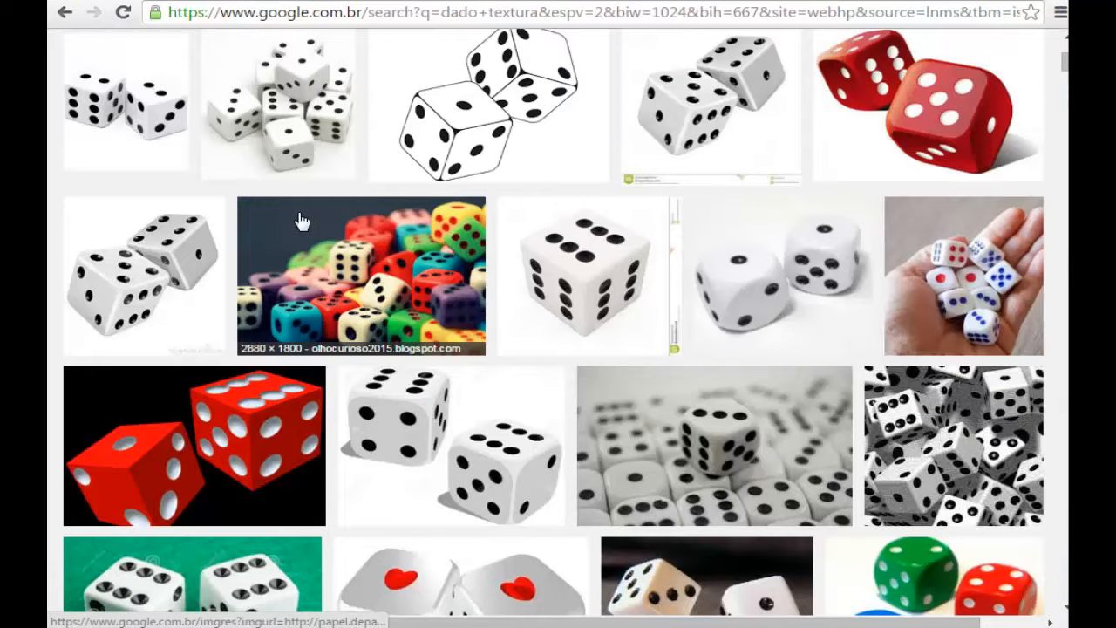
Step: Switch to the browser's Google Images dice results and open the "Dados Para Montar" category to examine how die faces are arranged
{"action": "scroll", "coordinate": [301, 221], "scroll_direction": "down", "scroll_amount": 10}
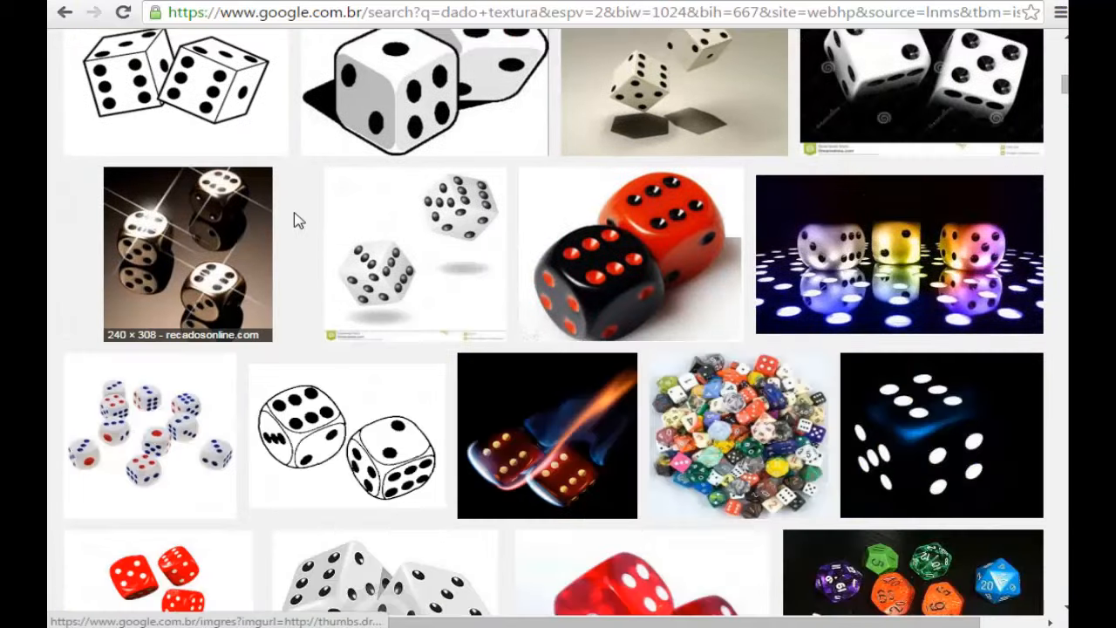
{"action": "scroll", "coordinate": [299, 220], "scroll_direction": "up", "scroll_amount": 2}
{"action": "scroll", "coordinate": [299, 220], "scroll_direction": "up", "scroll_amount": 8}
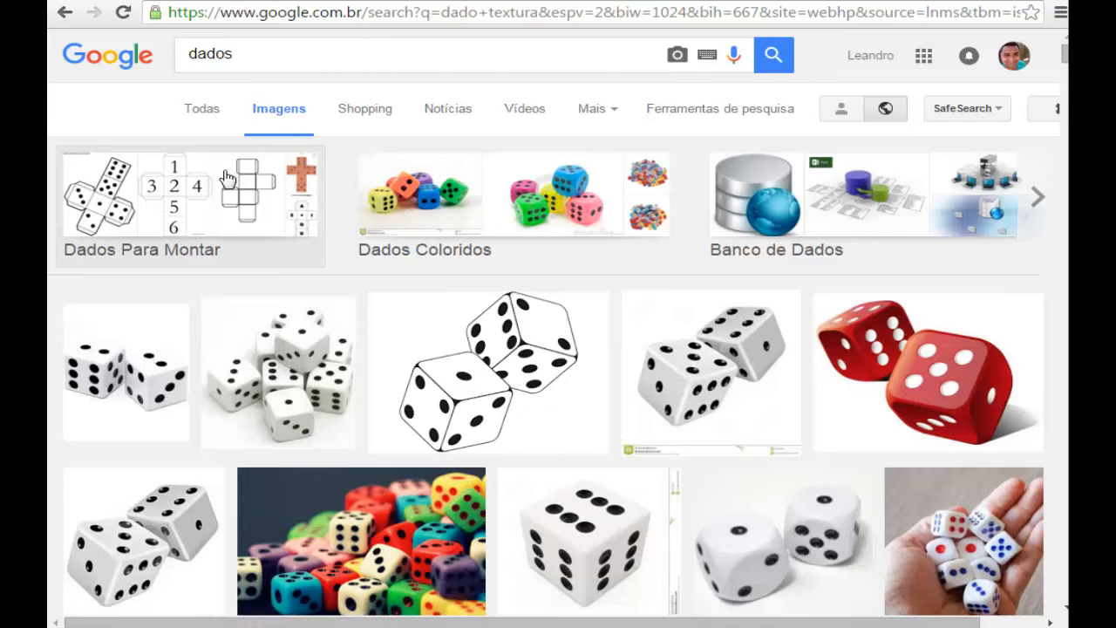
{"action": "left_click", "coordinate": [150, 201]}
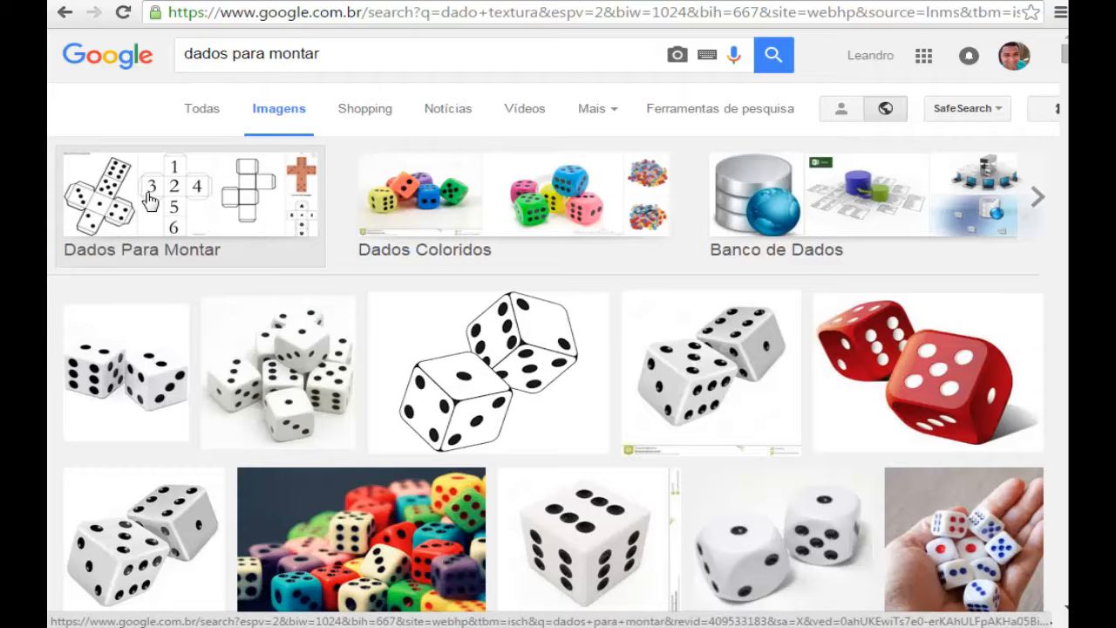
{"action": "scroll", "coordinate": [366, 222], "scroll_direction": "down", "scroll_amount": 2}
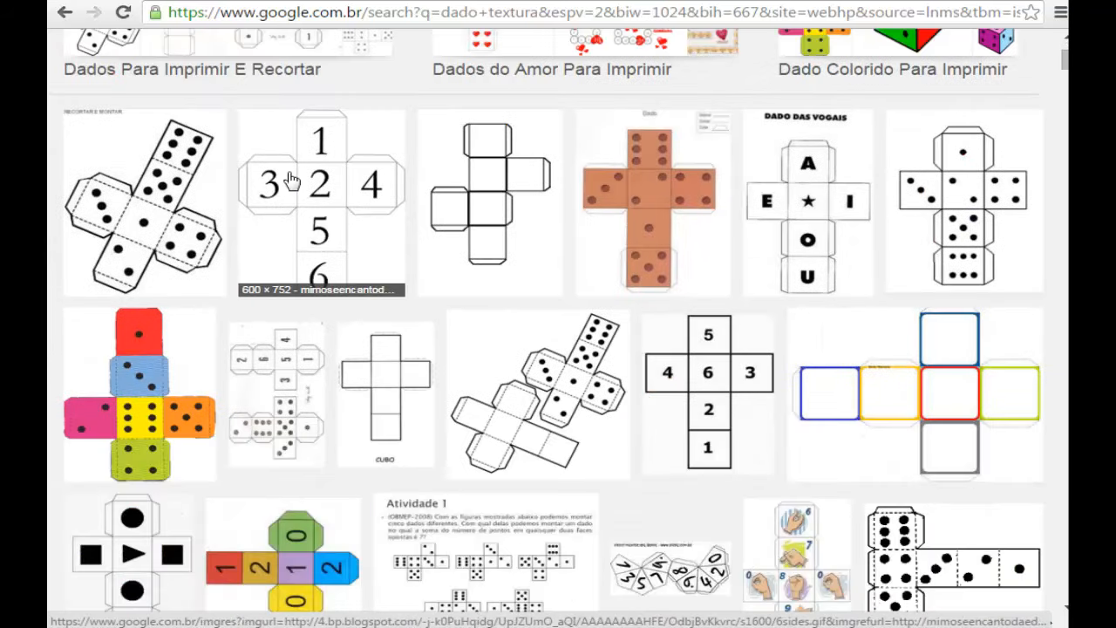
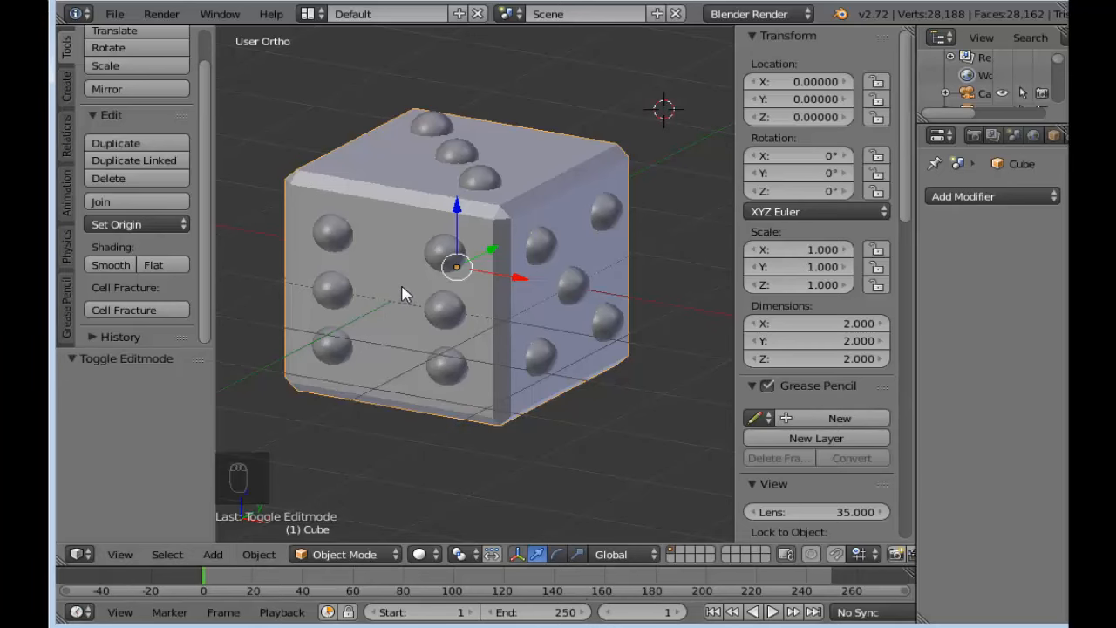
Step: Duplicate the centre sphere of the three-dot top face -0.894 units along X towards the blank side
{"action": "middle_click_drag", "start_coordinate": [404, 293], "coordinate": [598, 274]}
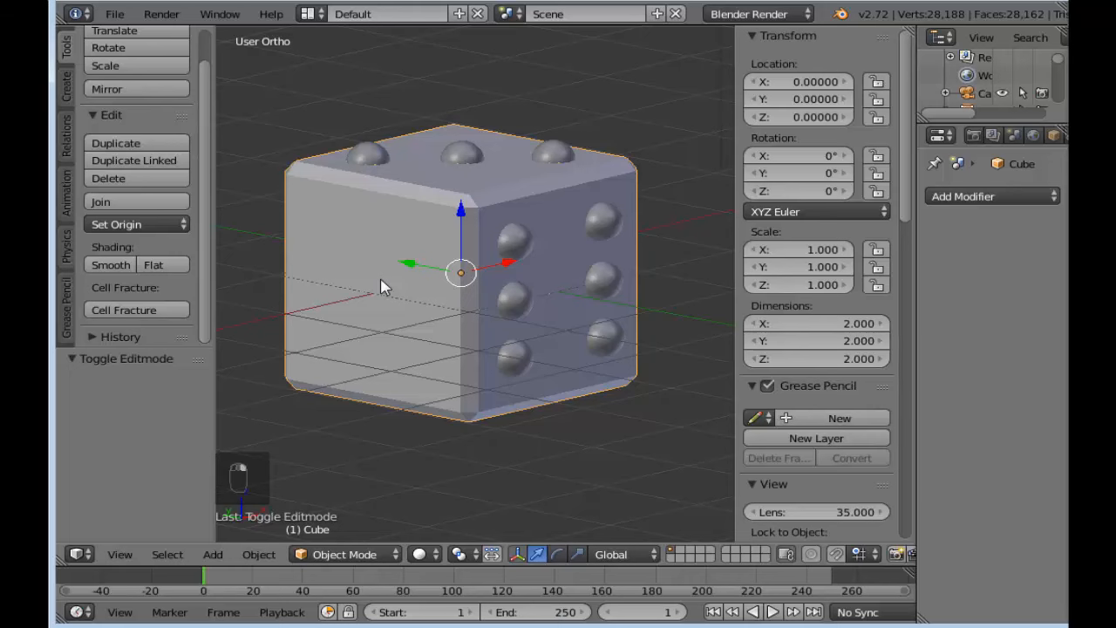
{"action": "middle_click_drag", "start_coordinate": [394, 284], "coordinate": [559, 355]}
{"action": "right_click", "coordinate": [483, 151]}
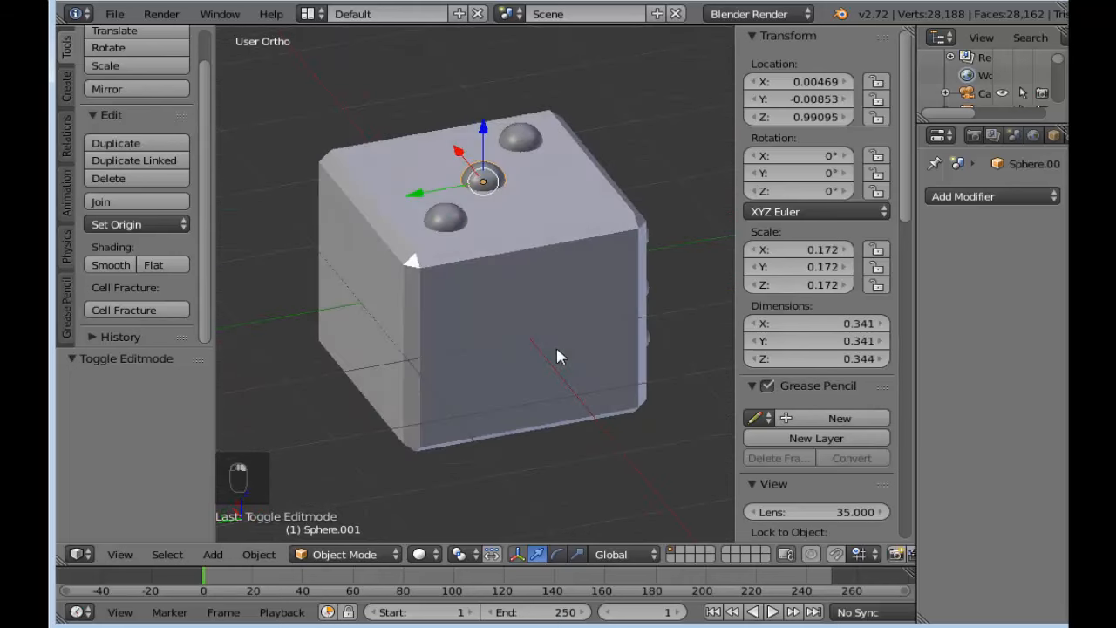
{"action": "mouse_move", "coordinate": [552, 317]}
{"action": "middle_mouse_down"}
{"action": "mouse_move", "coordinate": [311, 256]}
{"action": "mouse_move", "coordinate": [536, 323]}
{"action": "middle_mouse_up"}
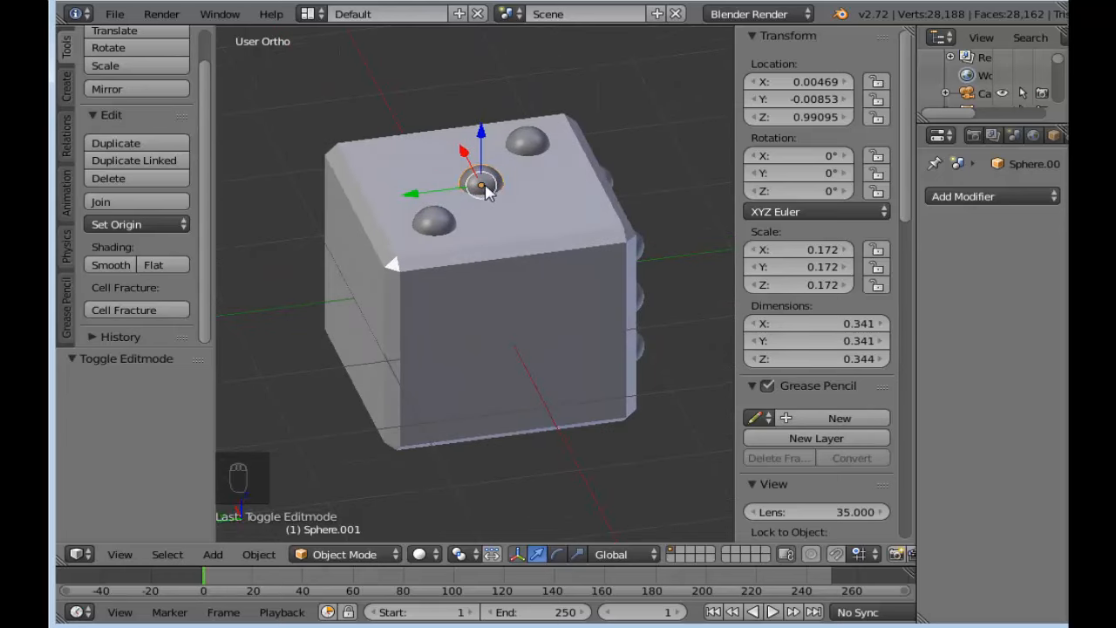
{"action": "key", "text": "shift+d"}
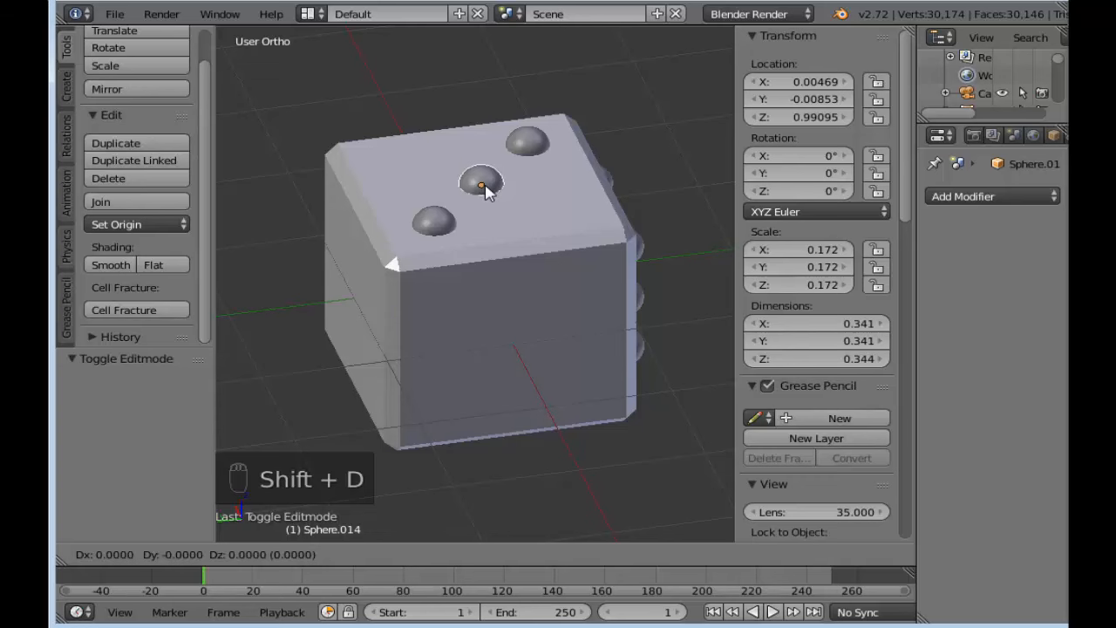
{"action": "key", "text": "x"}
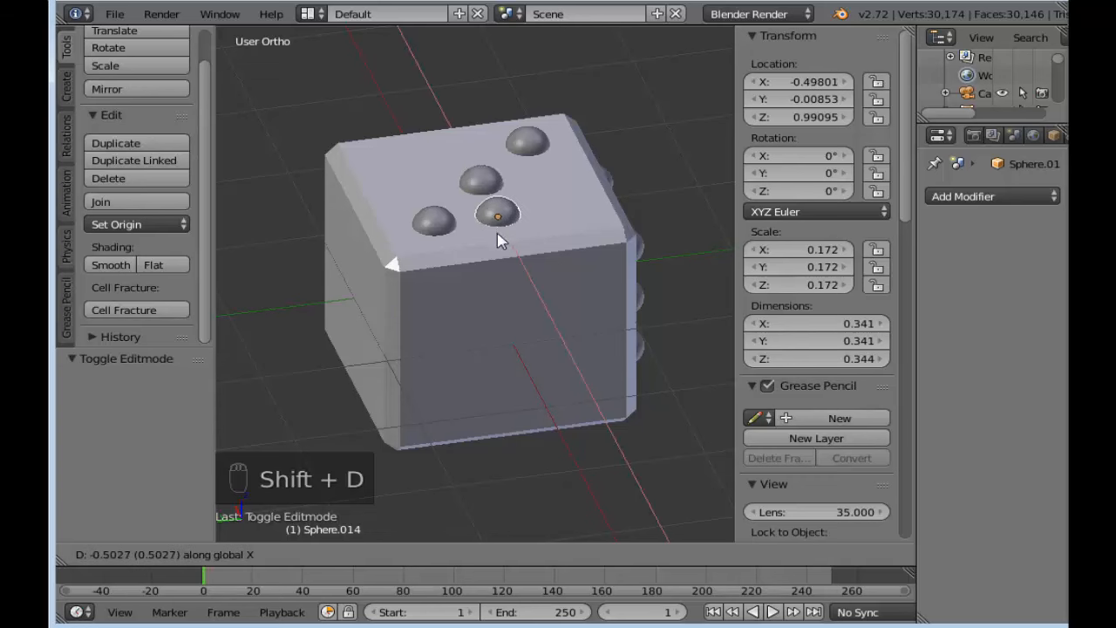
{"action": "left_click", "coordinate": [506, 251]}
Step: Move the duplicated sphere another -0.102 units along X, bringing it to X -0.991 at the blank side's plane
{"action": "key", "text": "KP_7"}
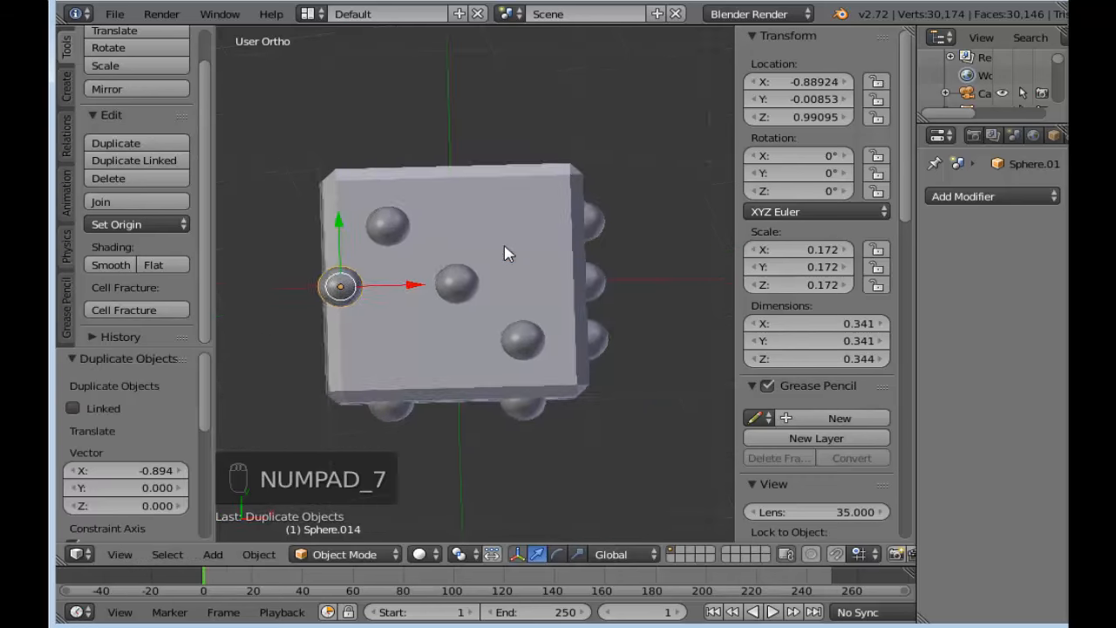
{"action": "scroll", "coordinate": [505, 249], "scroll_direction": "up", "scroll_amount": 2}
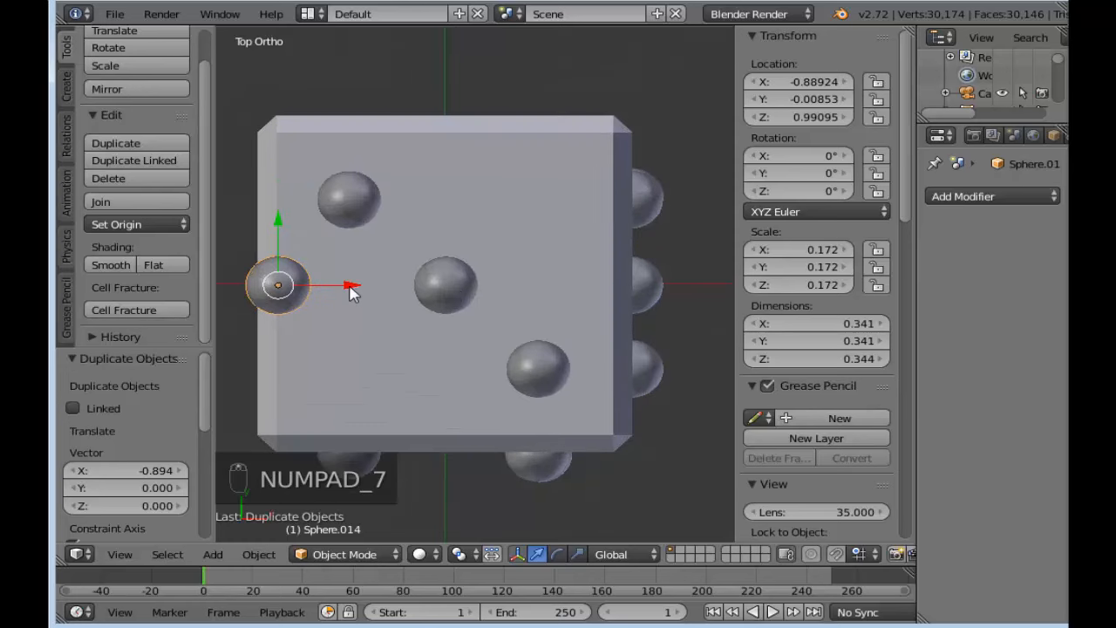
{"action": "left_click_drag", "start_coordinate": [349, 287], "coordinate": [327, 293]}
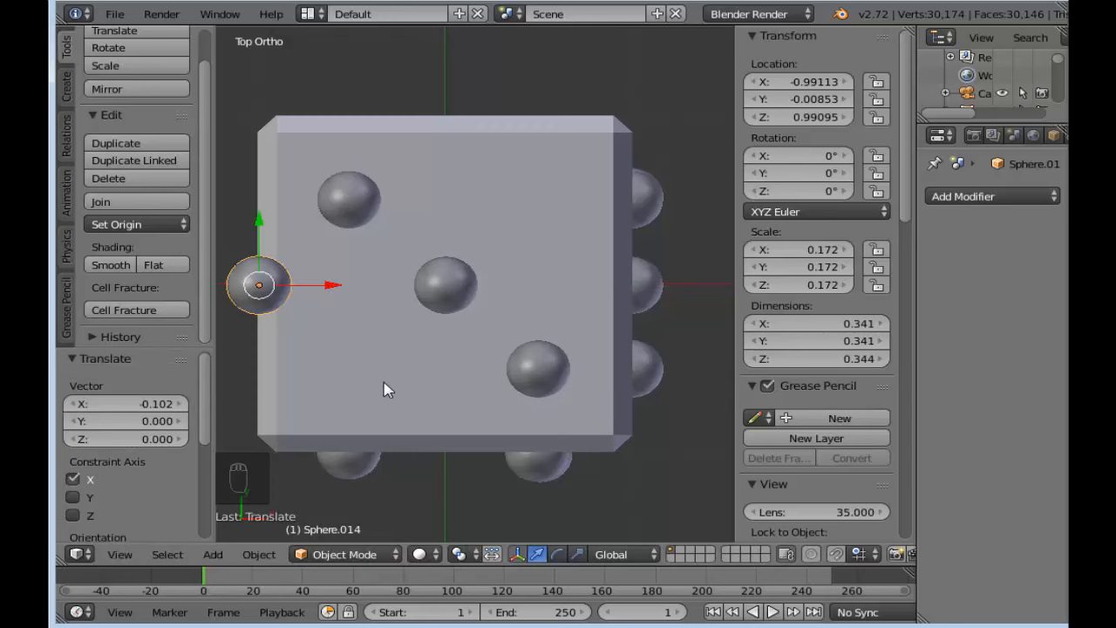
Step: Move the duplicated single sphere -0.939 units along Z to the middle of the blank left face
{"action": "middle_click_drag", "start_coordinate": [386, 386], "coordinate": [467, 256]}
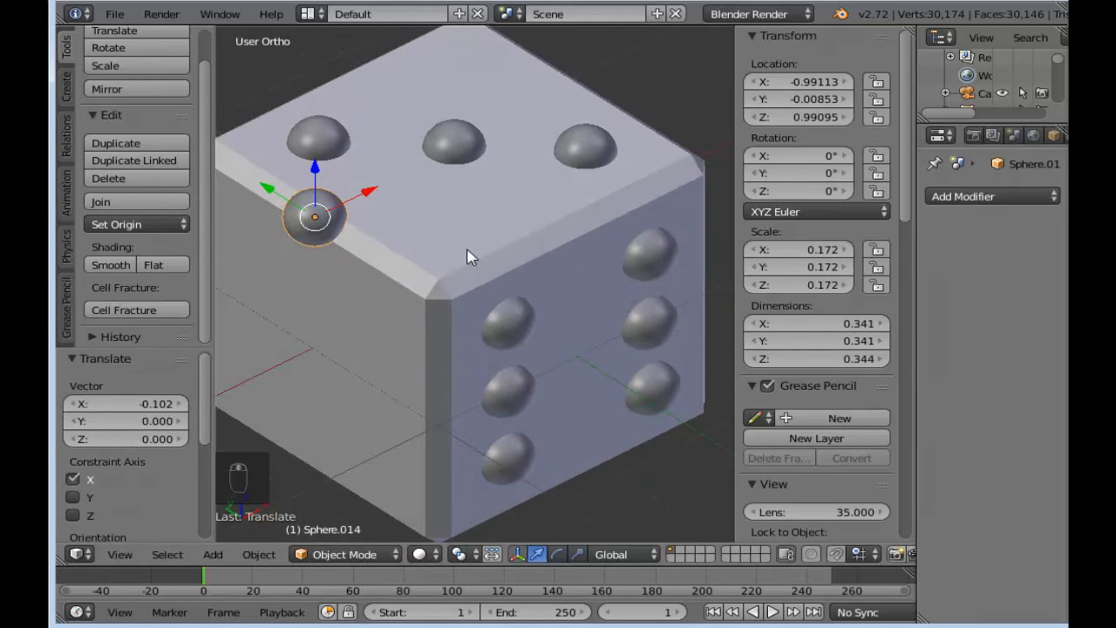
{"action": "key", "text": "KP_1"}
{"action": "key", "text": "KP_3"}
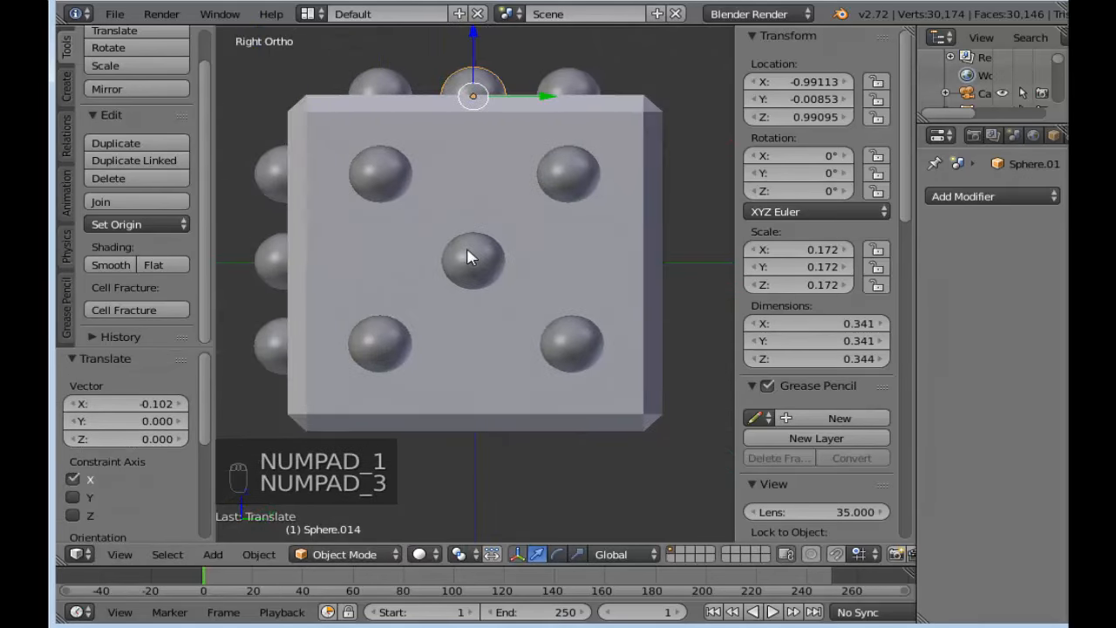
{"action": "key", "text": "ctrl+KP_3"}
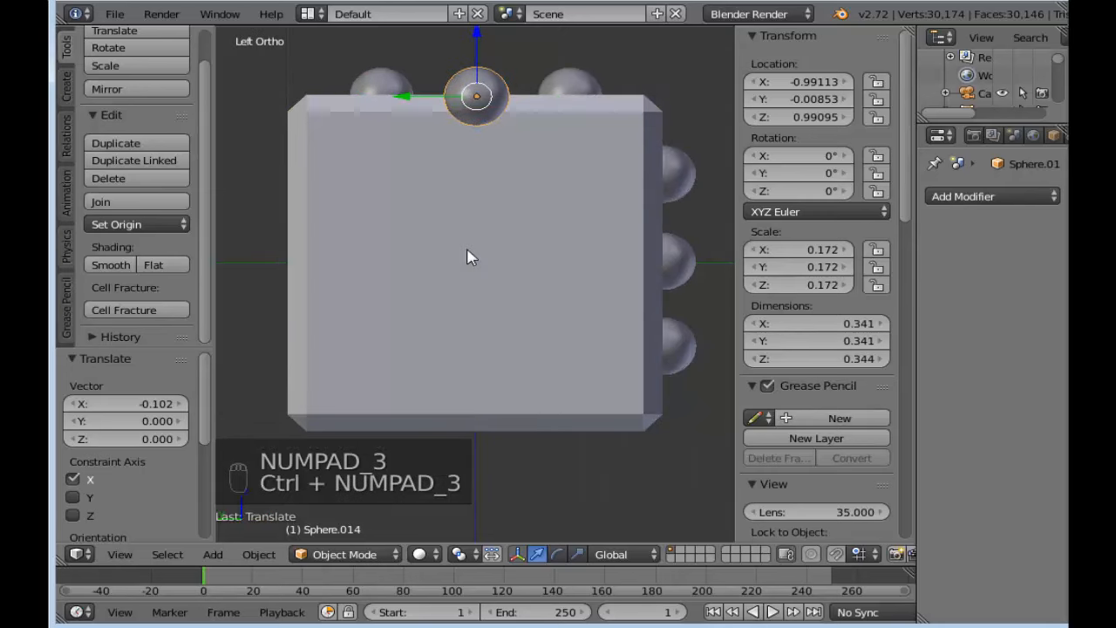
{"action": "scroll", "coordinate": [448, 249], "scroll_direction": "down", "scroll_amount": 1}
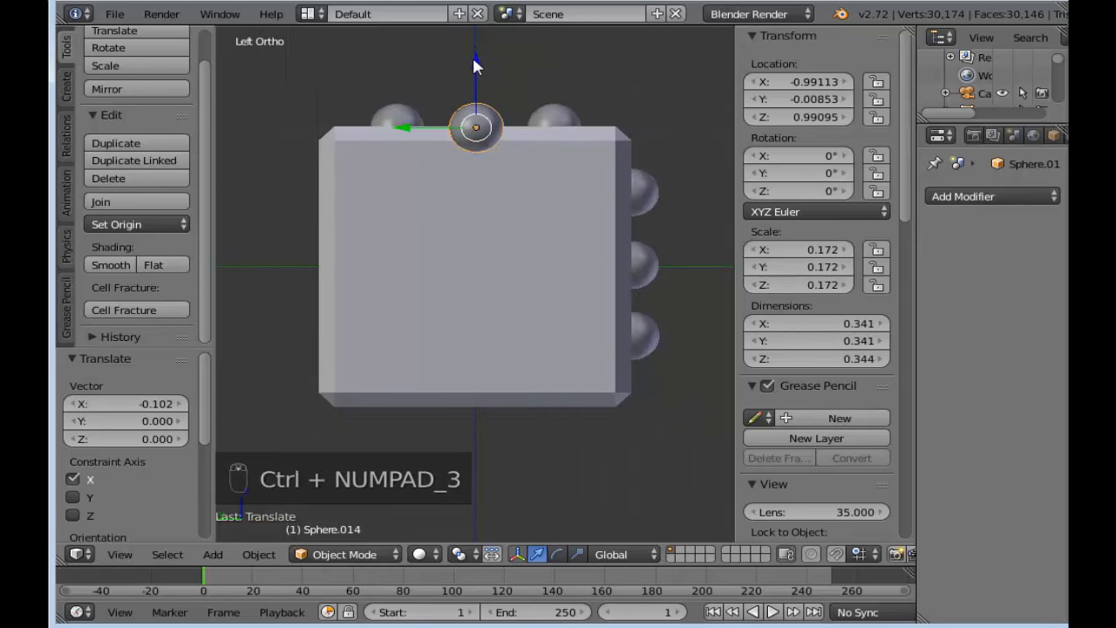
{"action": "left_click_drag", "start_coordinate": [474, 58], "coordinate": [488, 197]}
{"action": "scroll", "coordinate": [486, 195], "scroll_direction": "up", "scroll_amount": 1}
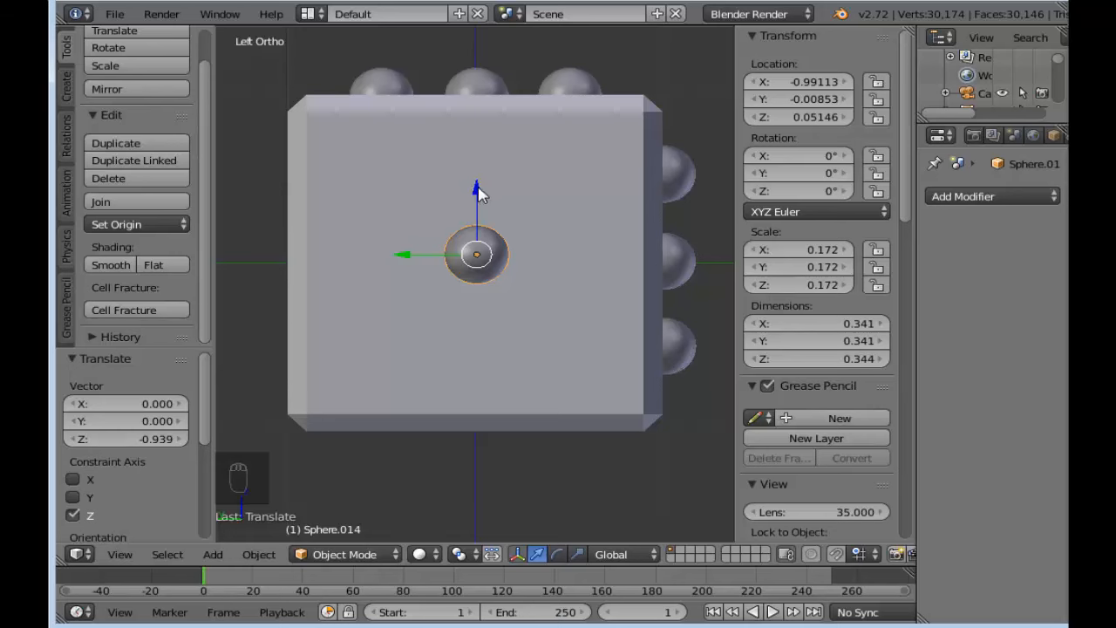
Step: Check the left face's sphere against the cube's grid and lower it along Z to about 0.024
{"action": "left_click_drag", "start_coordinate": [478, 193], "coordinate": [479, 197]}
{"action": "left_click", "coordinate": [550, 157]}
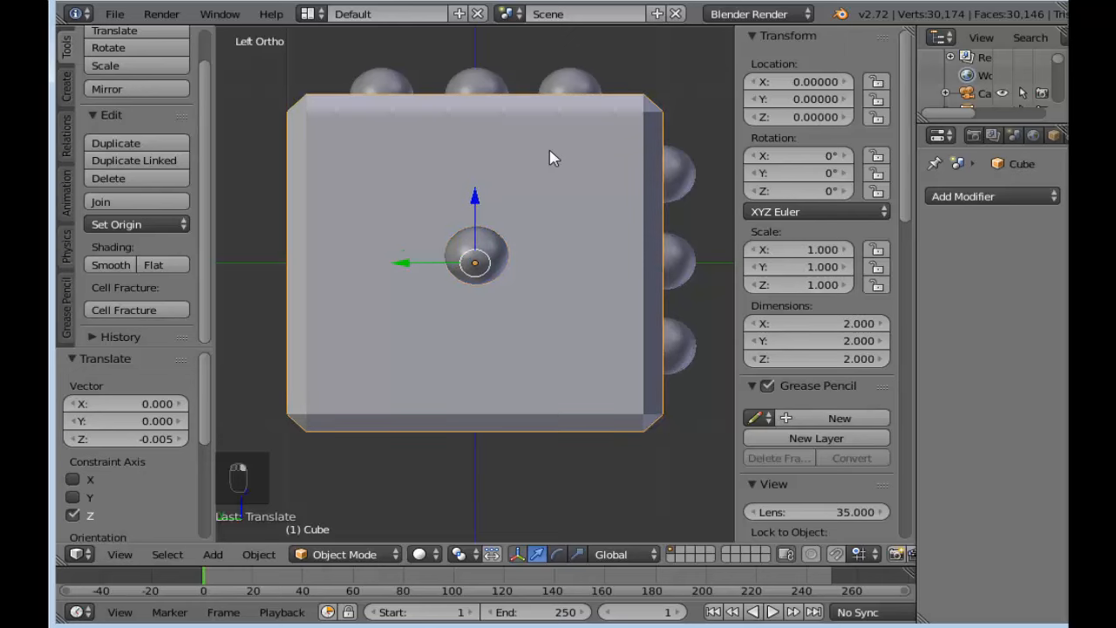
{"action": "key", "text": "Tab"}
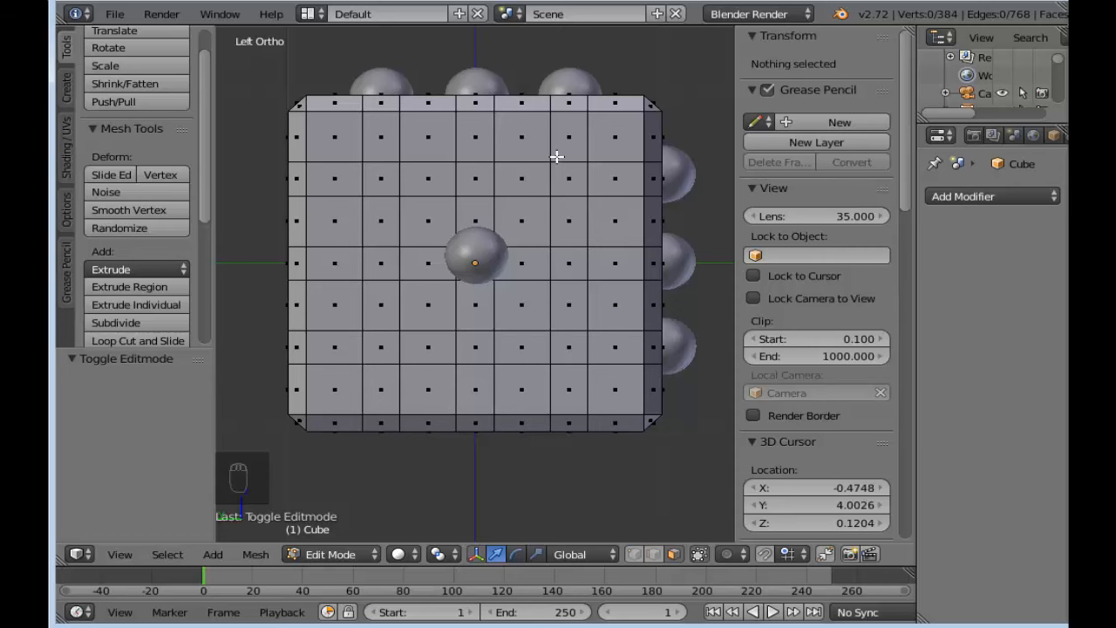
{"action": "key", "text": "Tab"}
{"action": "scroll", "coordinate": [471, 200], "scroll_direction": "up", "scroll_amount": 2}
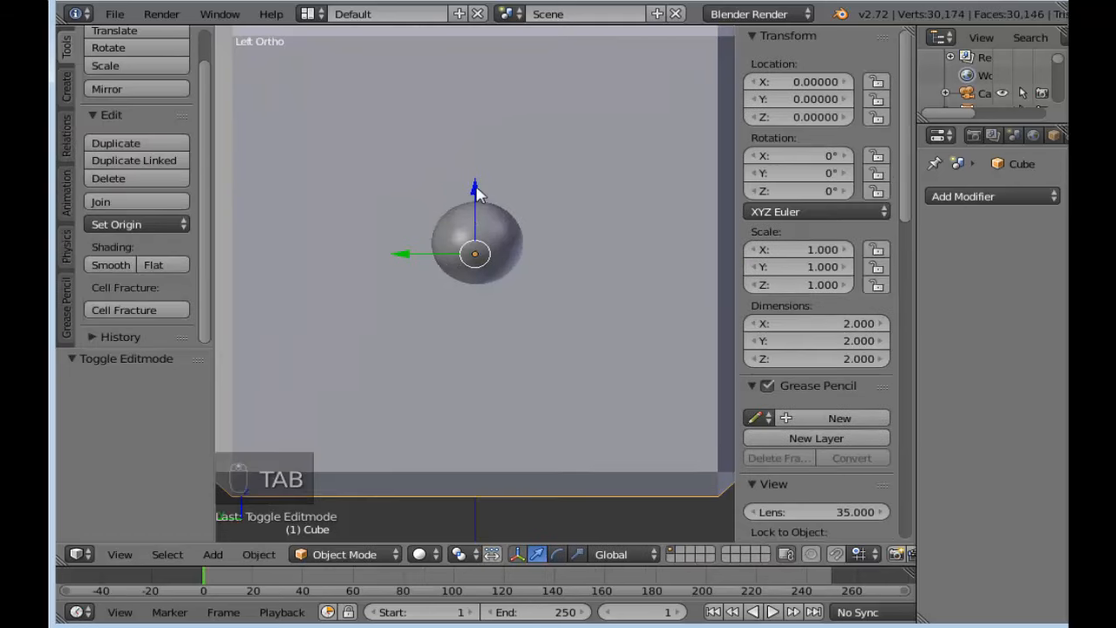
{"action": "left_click_drag", "start_coordinate": [476, 188], "coordinate": [480, 184]}
{"action": "right_click", "coordinate": [476, 193]}
{"action": "right_click", "coordinate": [500, 225]}
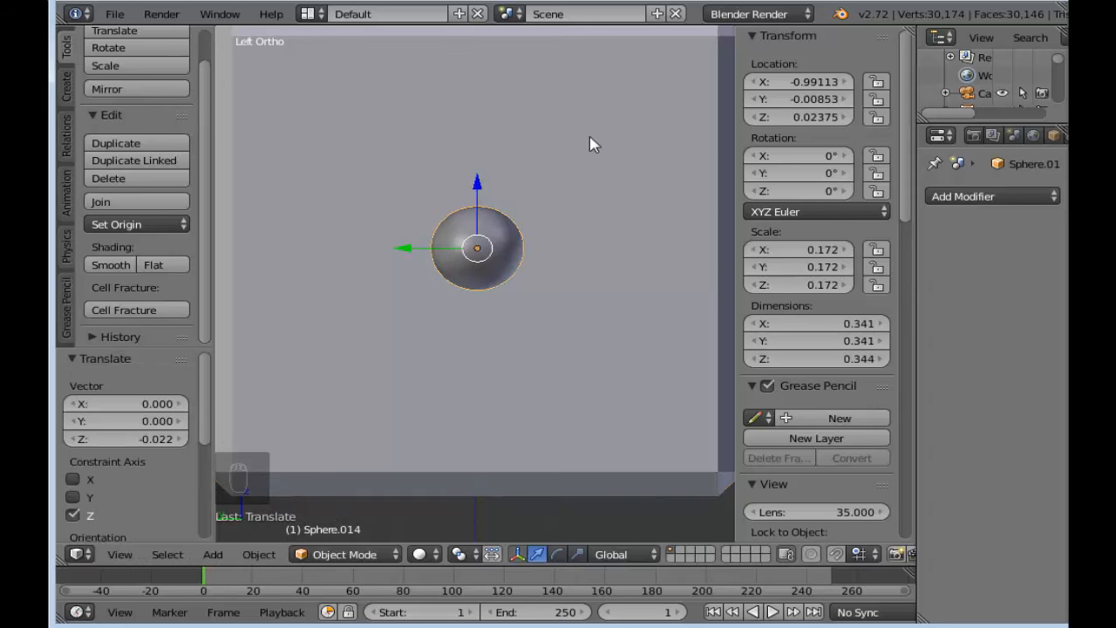
Step: Compare the sphere with the cube's edit-mode grid again and move it -0.019 units along Z to centre it on the face
{"action": "right_click", "coordinate": [589, 144]}
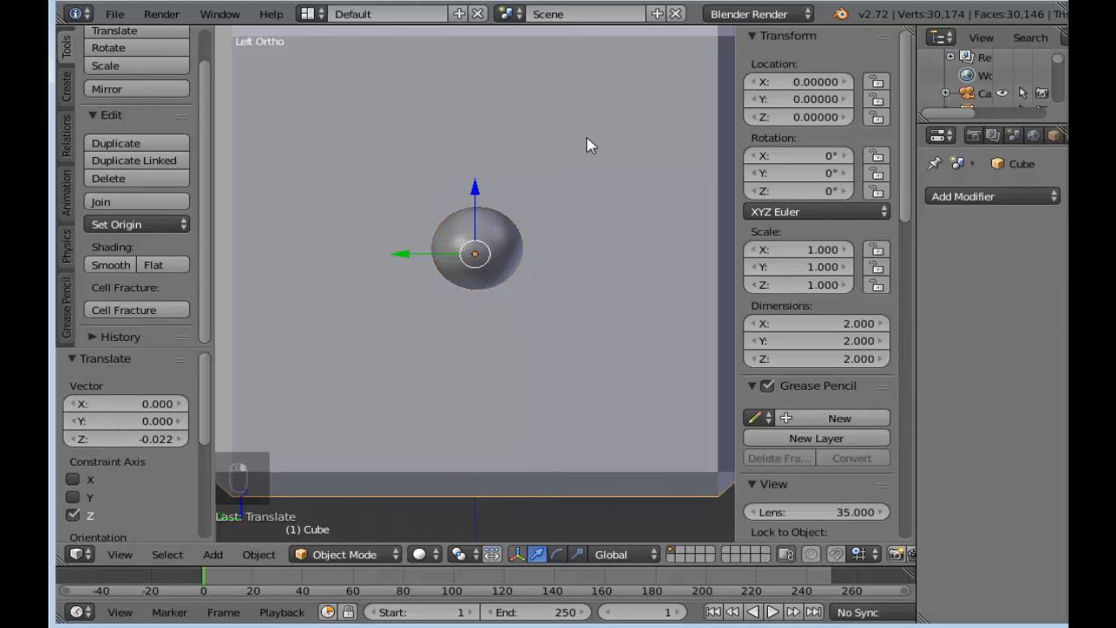
{"action": "key", "text": "Tab"}
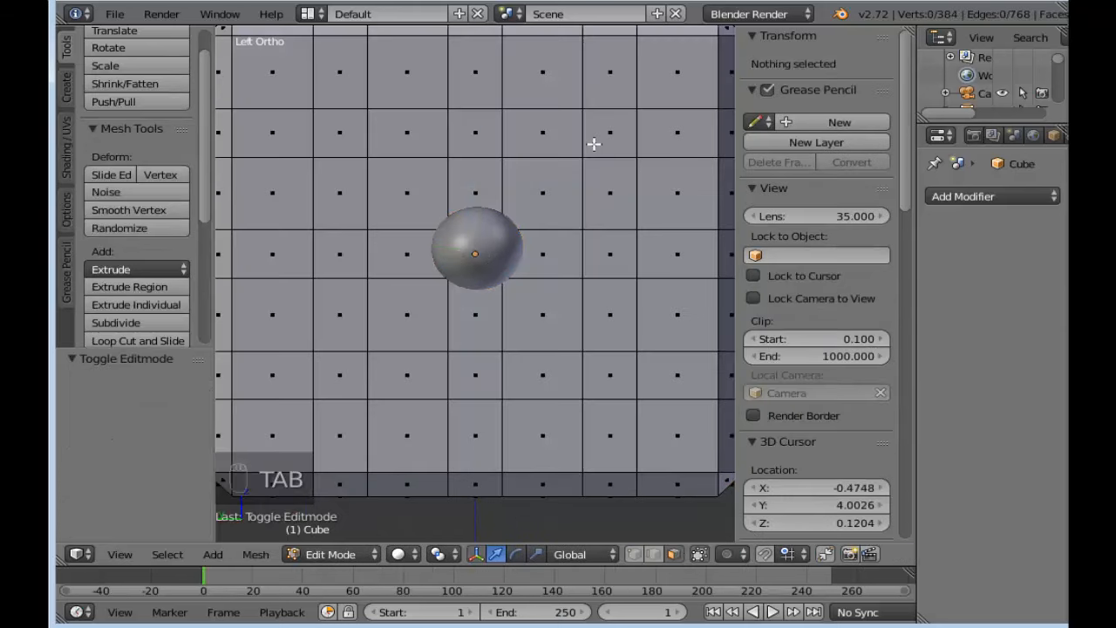
{"action": "key", "text": "Tab"}
{"action": "right_click", "coordinate": [504, 229]}
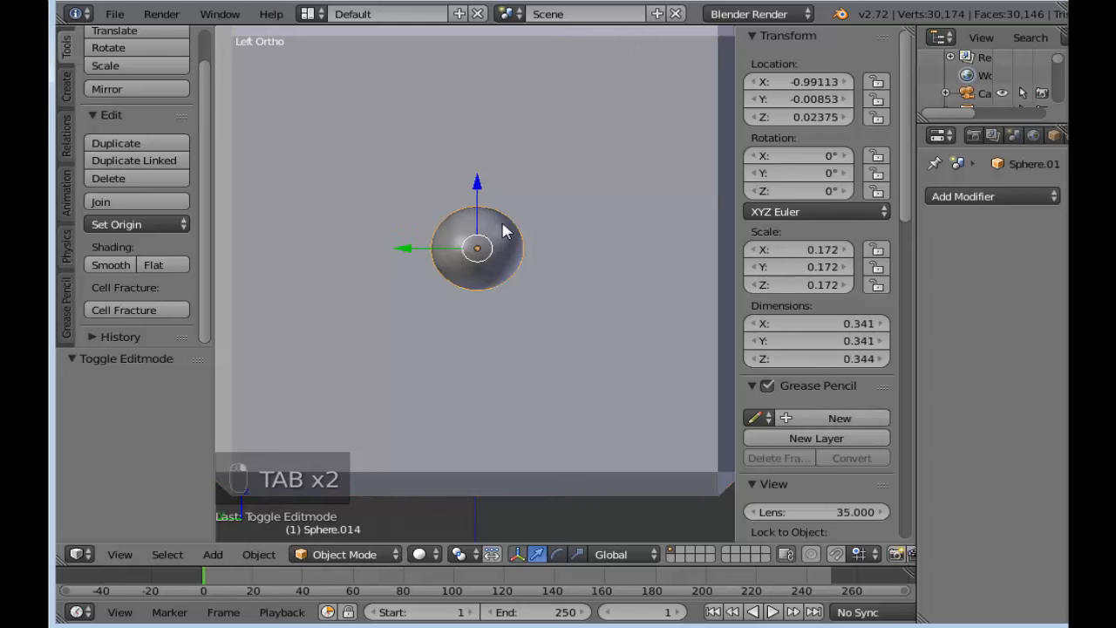
{"action": "mouse_move", "coordinate": [479, 183]}
{"action": "left_mouse_down"}
{"action": "mouse_move", "coordinate": [476, 165]}
{"action": "mouse_move", "coordinate": [479, 190]}
{"action": "left_mouse_up"}
Step: Duplicate the two outer spheres of the three-dot top face 1.967 units along Y, beyond the blank back face
{"action": "key", "text": "KP_Divide"}
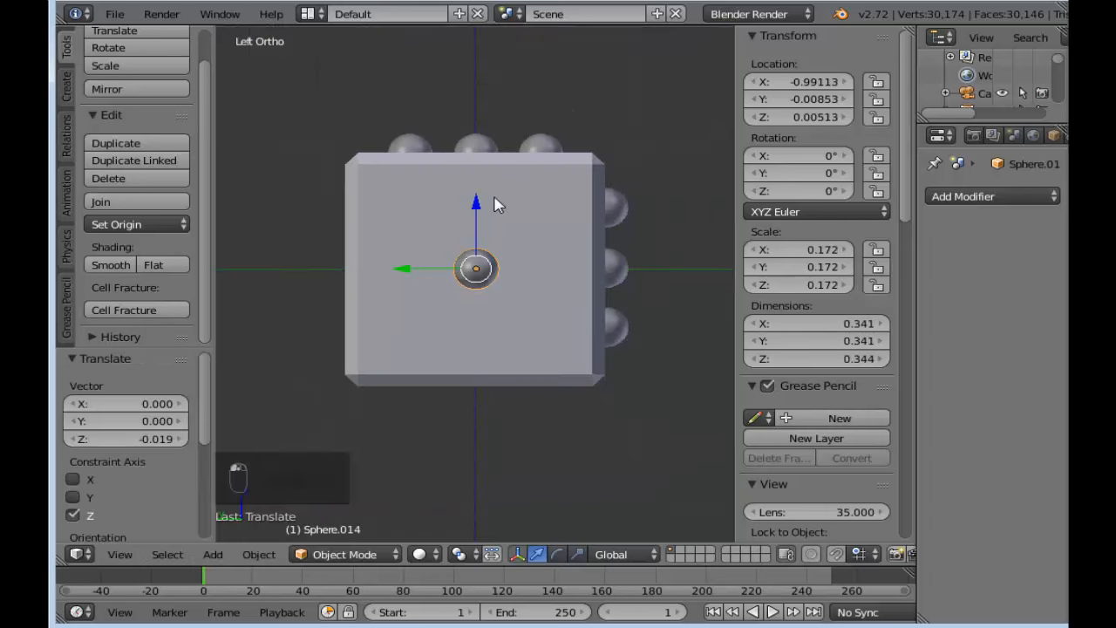
{"action": "middle_click_drag", "start_coordinate": [585, 287], "coordinate": [511, 270]}
{"action": "middle_click_drag", "start_coordinate": [386, 281], "coordinate": [561, 282]}
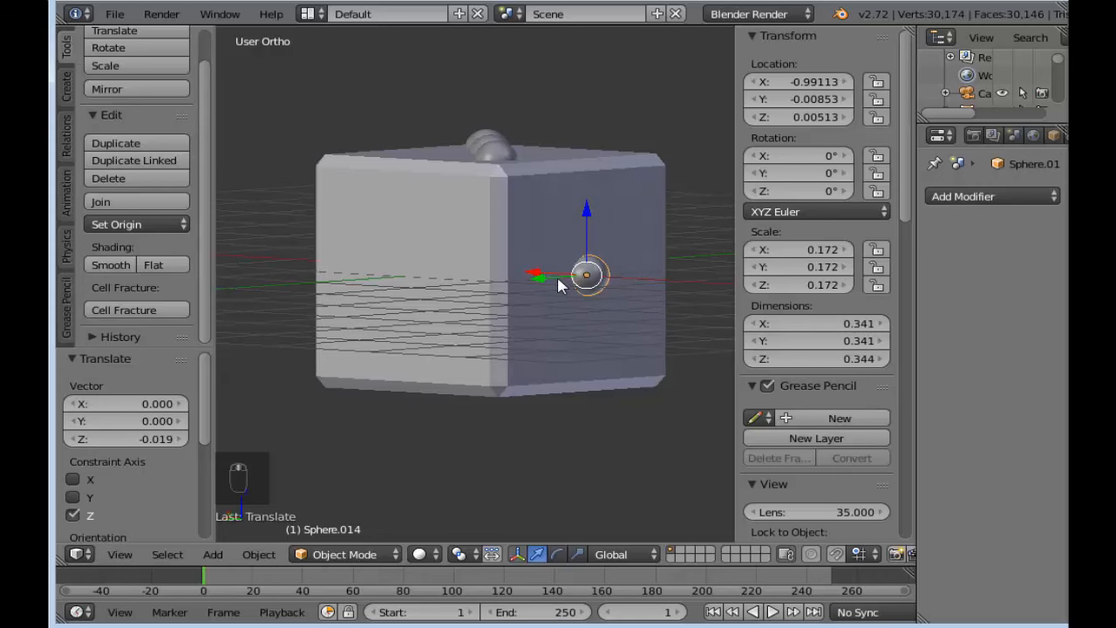
{"action": "middle_click_drag", "start_coordinate": [392, 267], "coordinate": [495, 325]}
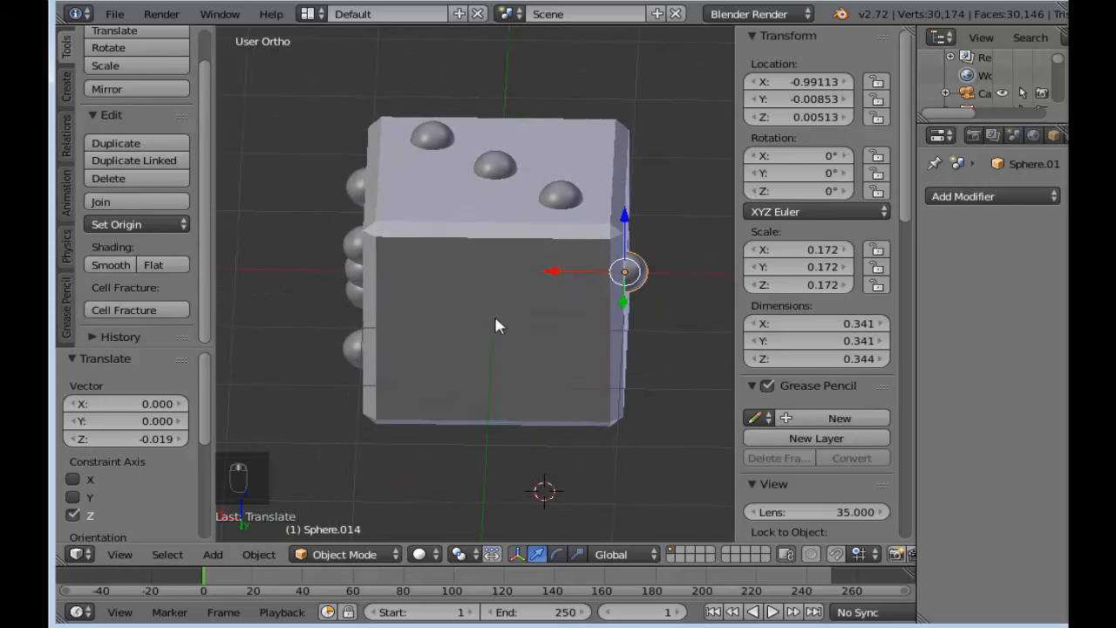
{"action": "right_click", "coordinate": [431, 142]}
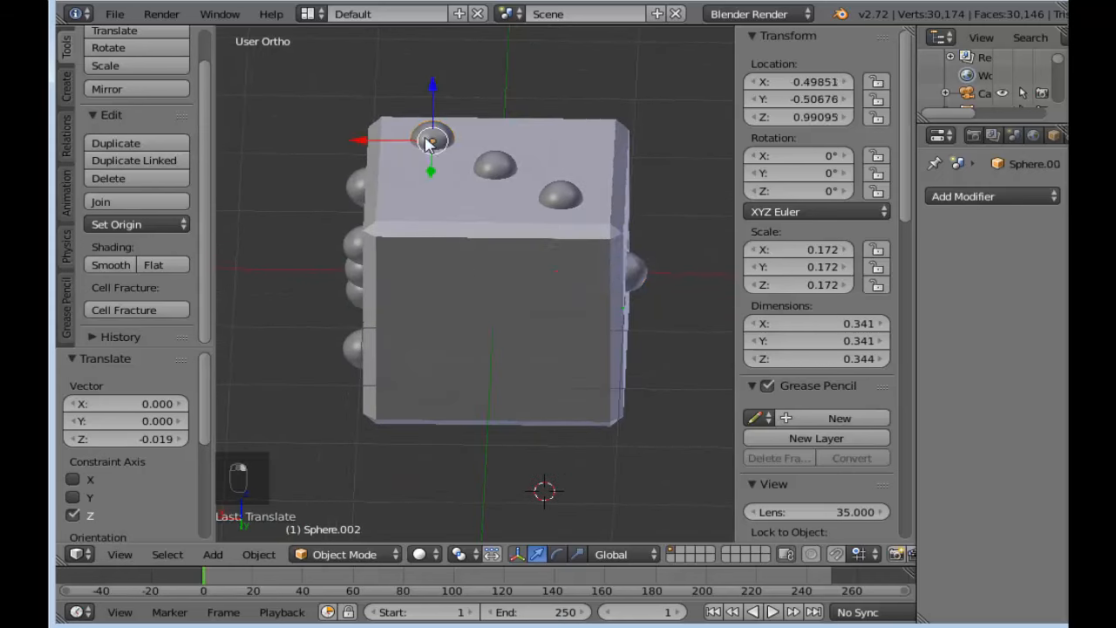
{"action": "right_click", "coordinate": [565, 201], "text": "shift"}
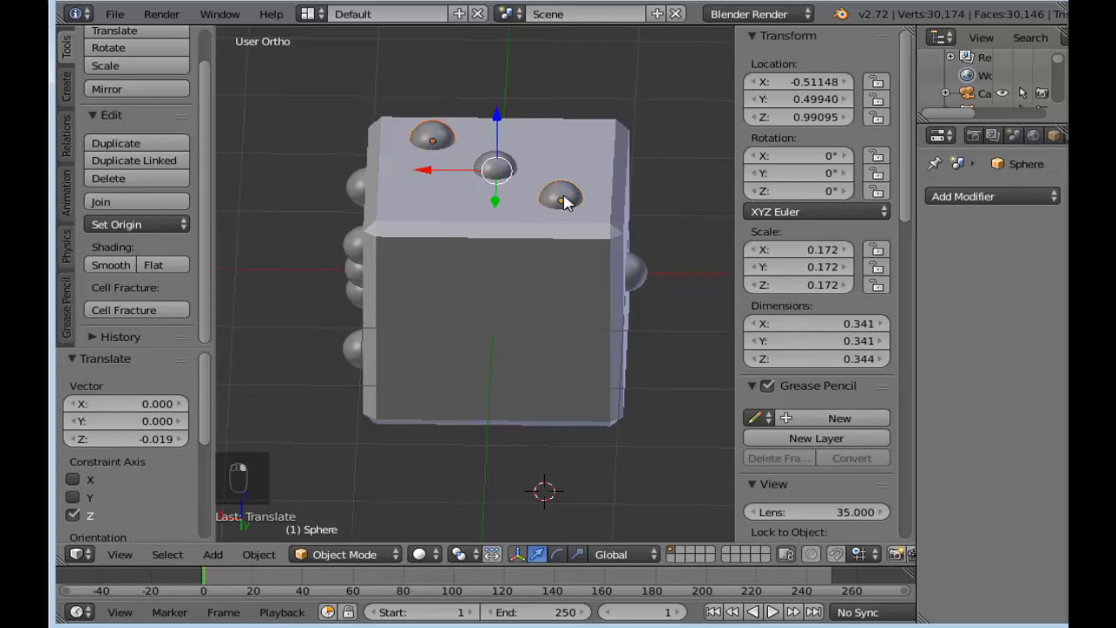
{"action": "middle_click_drag", "start_coordinate": [532, 247], "coordinate": [549, 263]}
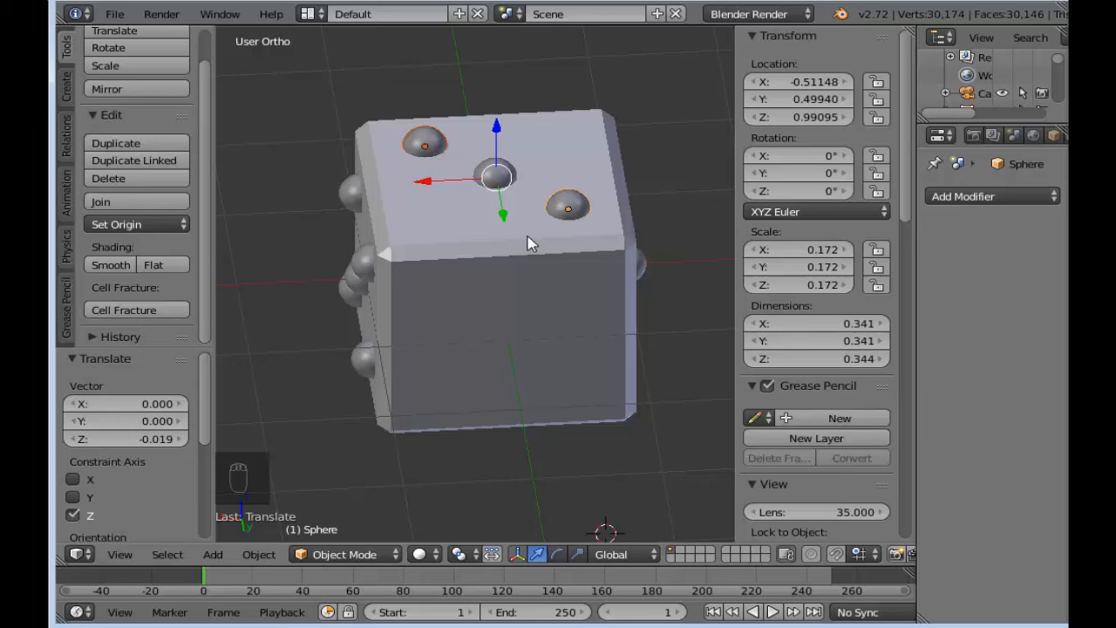
{"action": "key", "text": "shift+d"}
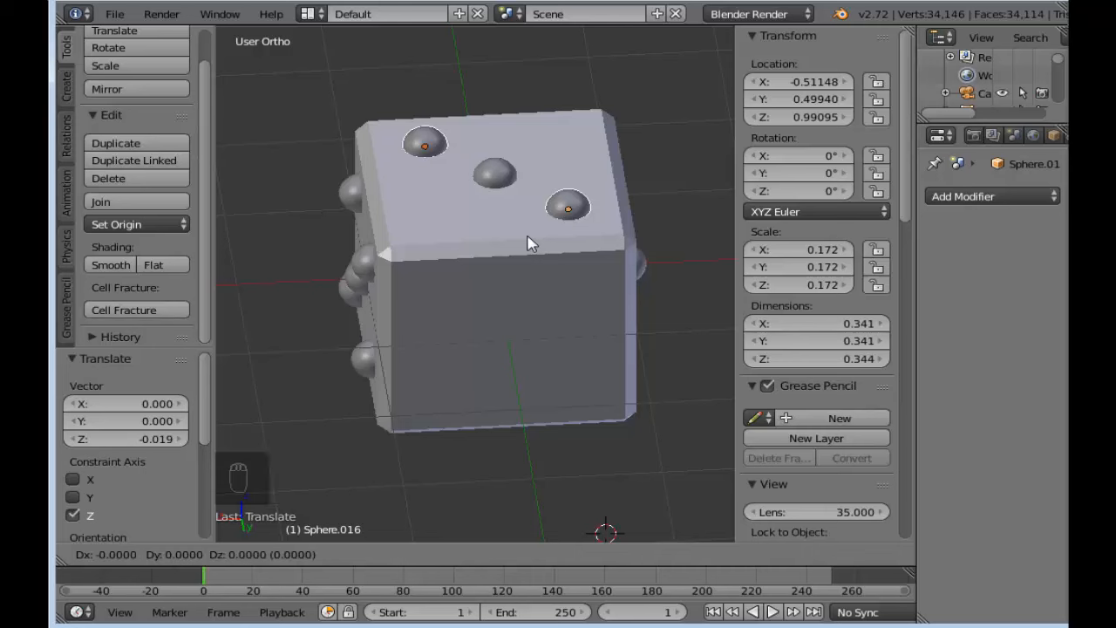
{"action": "key", "text": "y"}
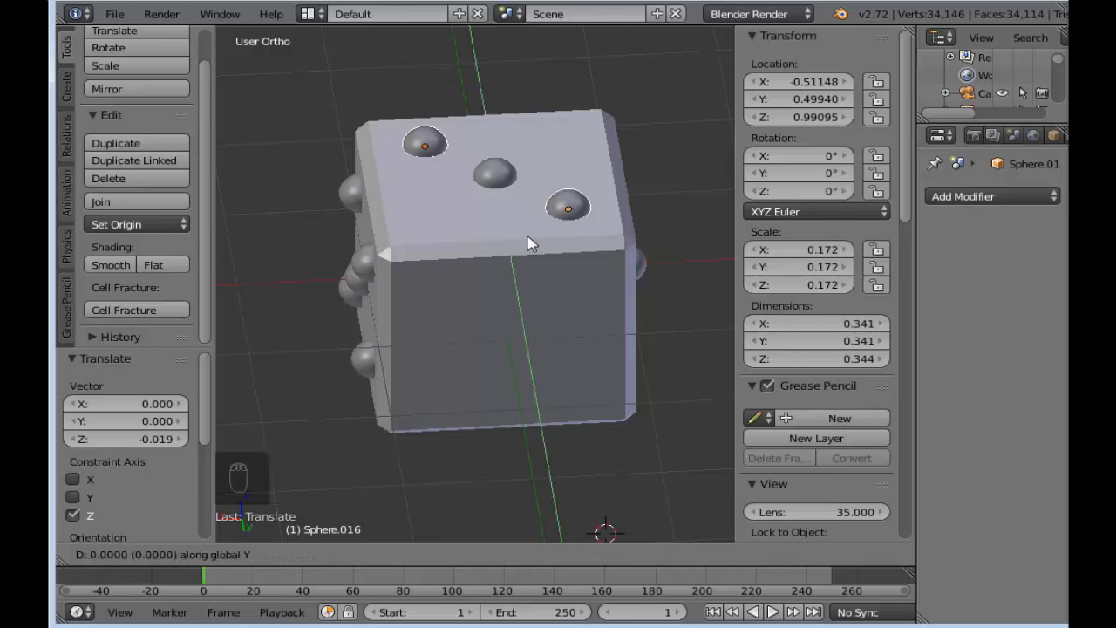
{"action": "left_click", "coordinate": [551, 380]}
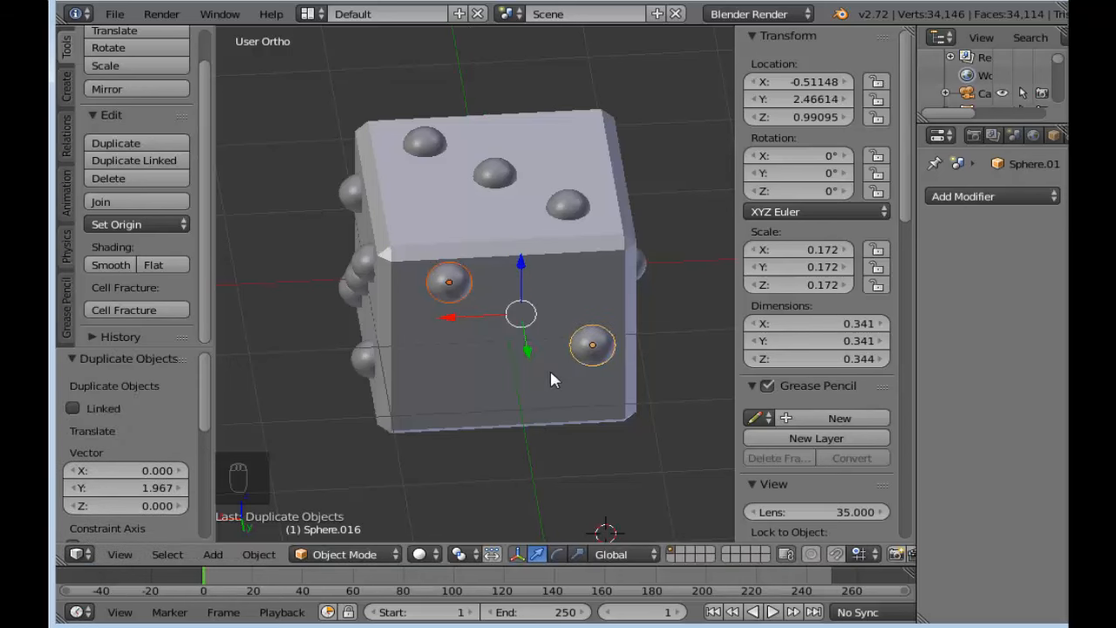
Step: Rotate the duplicated pair of spheres about -89.08° around the X axis so they line up with the back face
{"action": "middle_click_drag", "start_coordinate": [498, 419], "coordinate": [633, 382]}
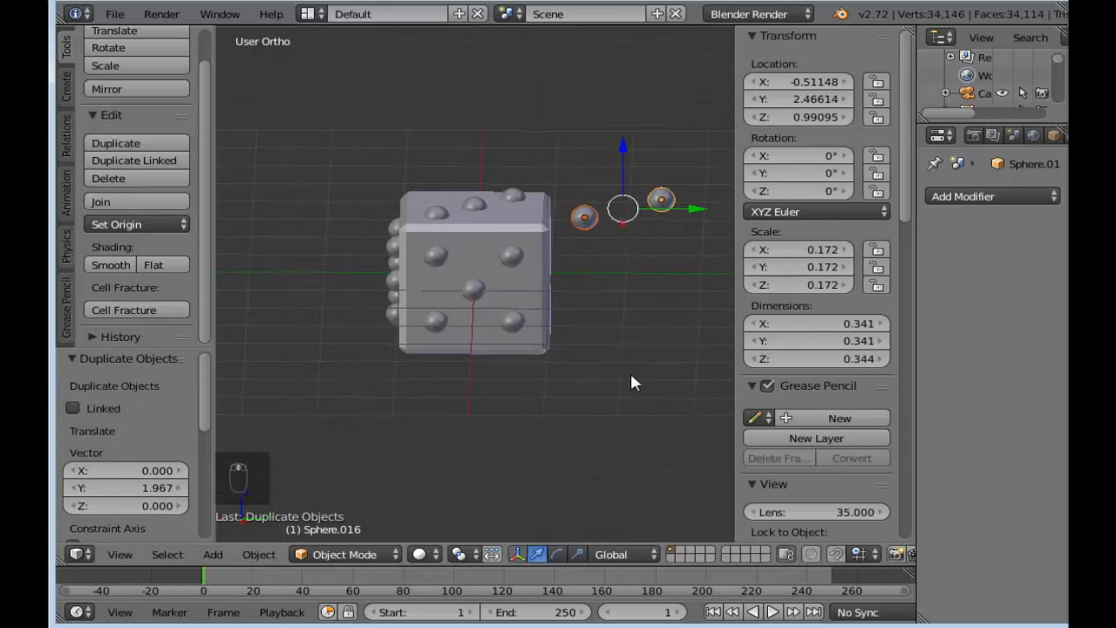
{"action": "left_click", "coordinate": [557, 554]}
{"action": "mouse_move", "coordinate": [615, 261]}
{"action": "middle_mouse_down"}
{"action": "mouse_move", "coordinate": [615, 378]}
{"action": "mouse_move", "coordinate": [622, 251]}
{"action": "middle_mouse_up"}
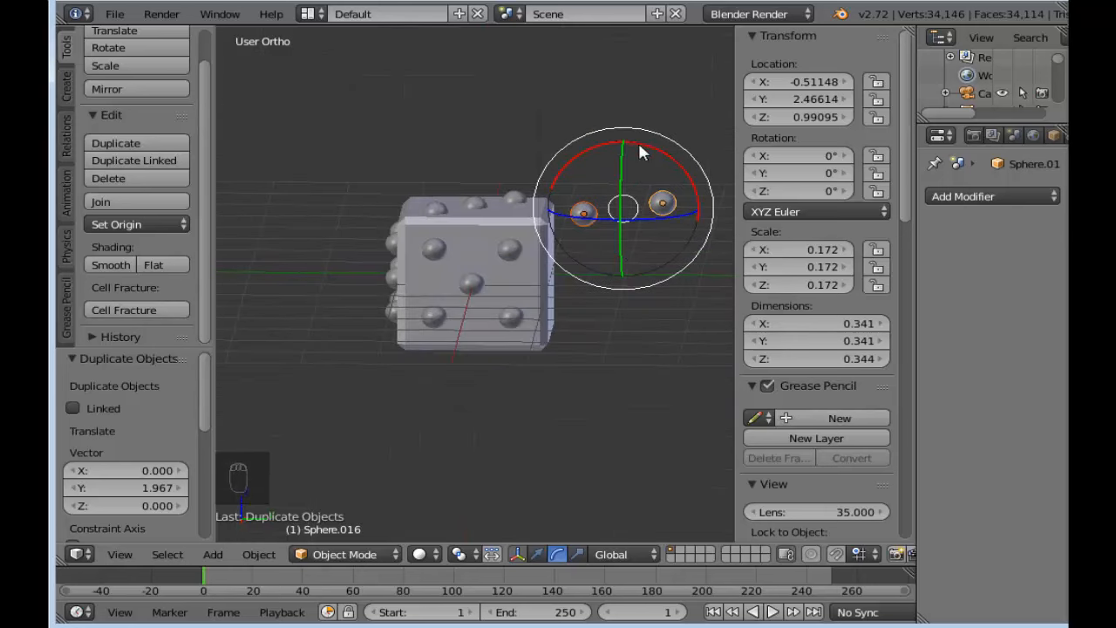
{"action": "left_click_drag", "start_coordinate": [640, 146], "coordinate": [734, 234]}
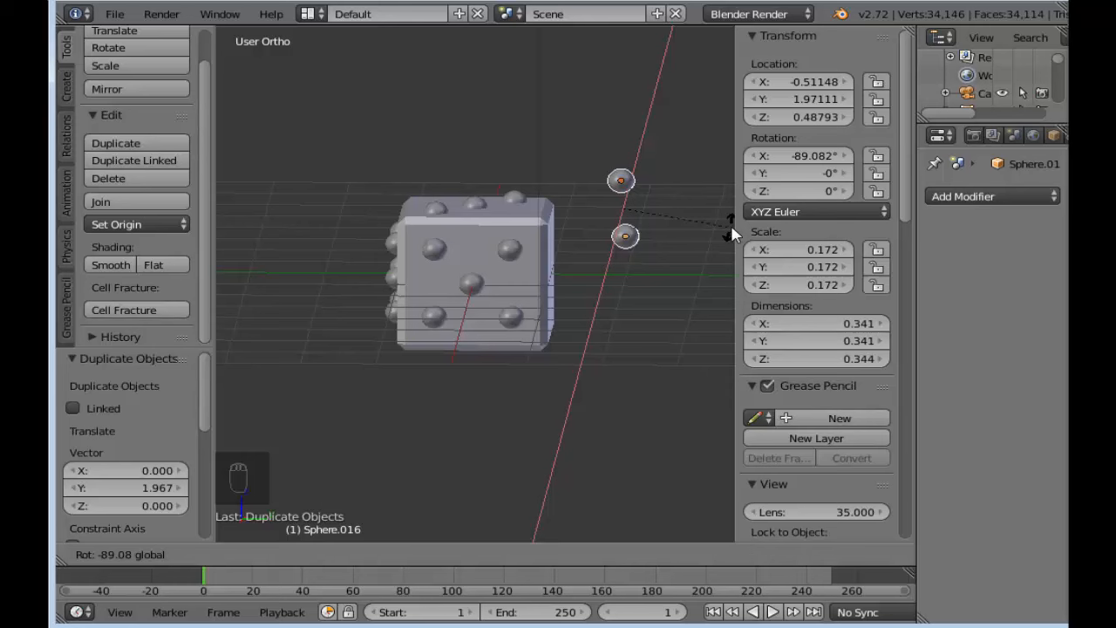
{"action": "left_click_drag", "start_coordinate": [732, 233], "coordinate": [733, 235]}
{"action": "left_click", "coordinate": [730, 234]}
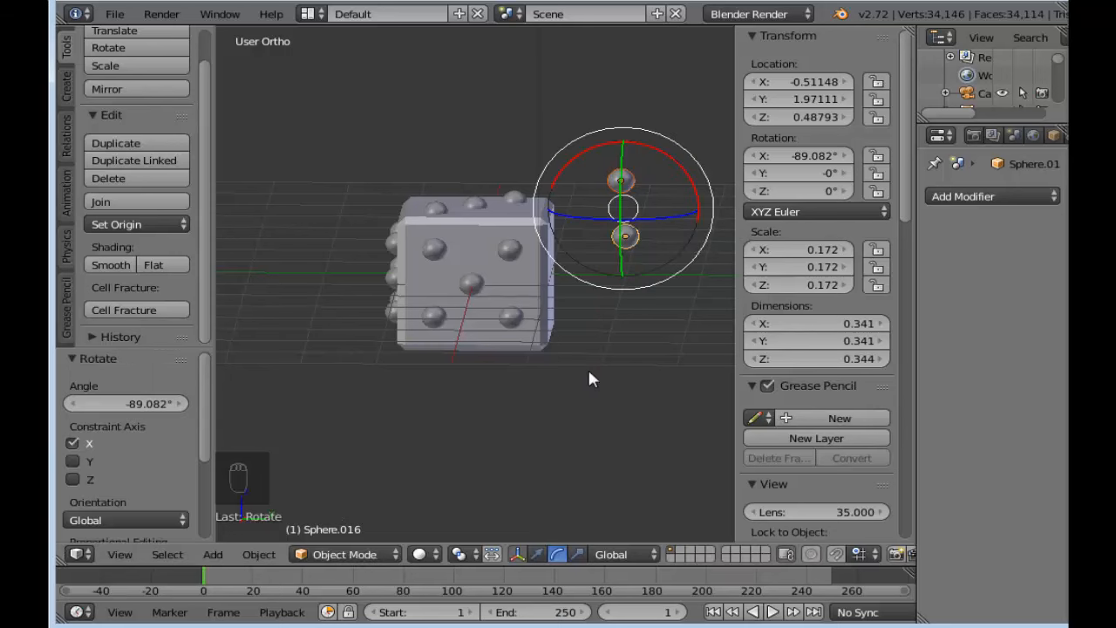
Step: Move the rotated pair of spheres -0.694 units along Y towards the cube's back face
{"action": "left_click", "coordinate": [538, 555]}
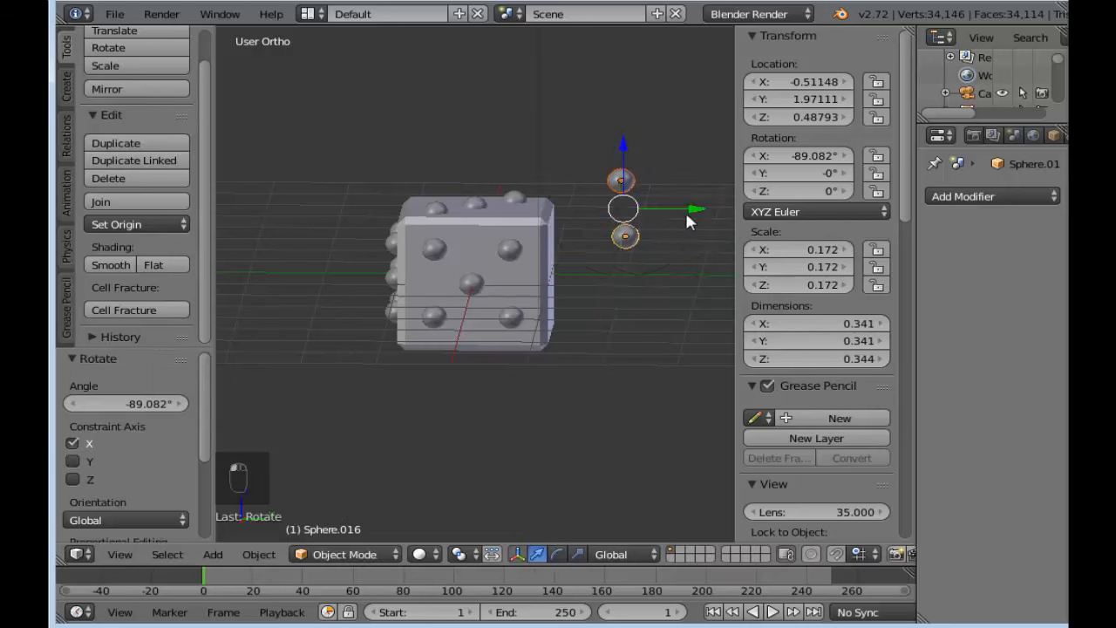
{"action": "left_click_drag", "start_coordinate": [687, 222], "coordinate": [643, 202]}
{"action": "scroll", "coordinate": [638, 275], "scroll_direction": "up", "scroll_amount": 3}
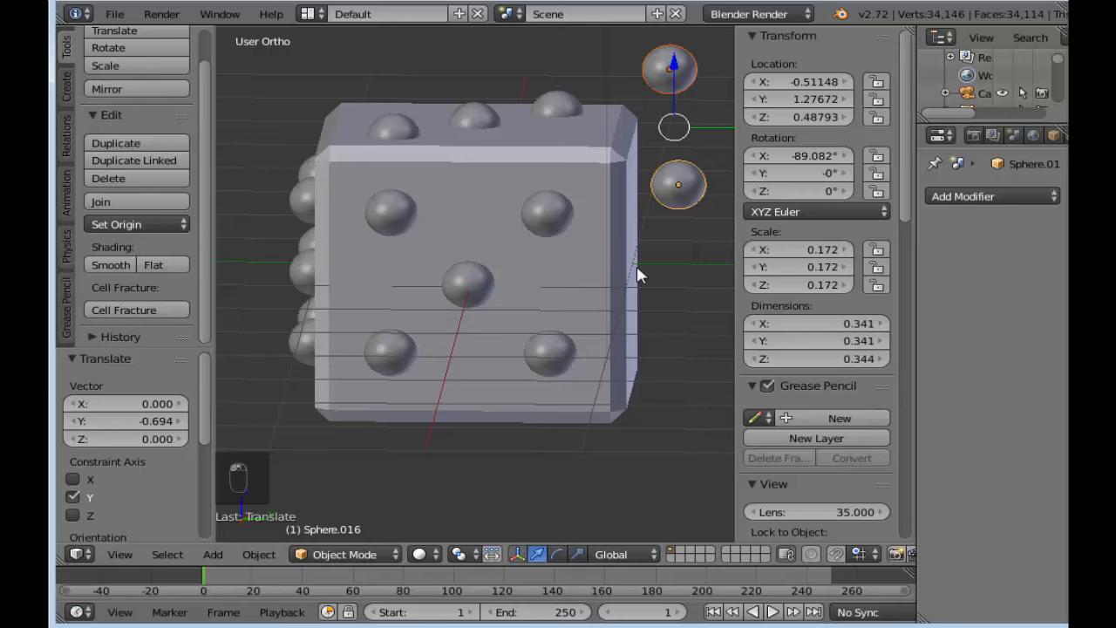
{"action": "scroll", "coordinate": [637, 276], "scroll_direction": "down", "scroll_amount": 3}
Step: Lower the pair of spheres -0.996 units along Z to the height of the back face's dot rows
{"action": "key", "text": "KP_1"}
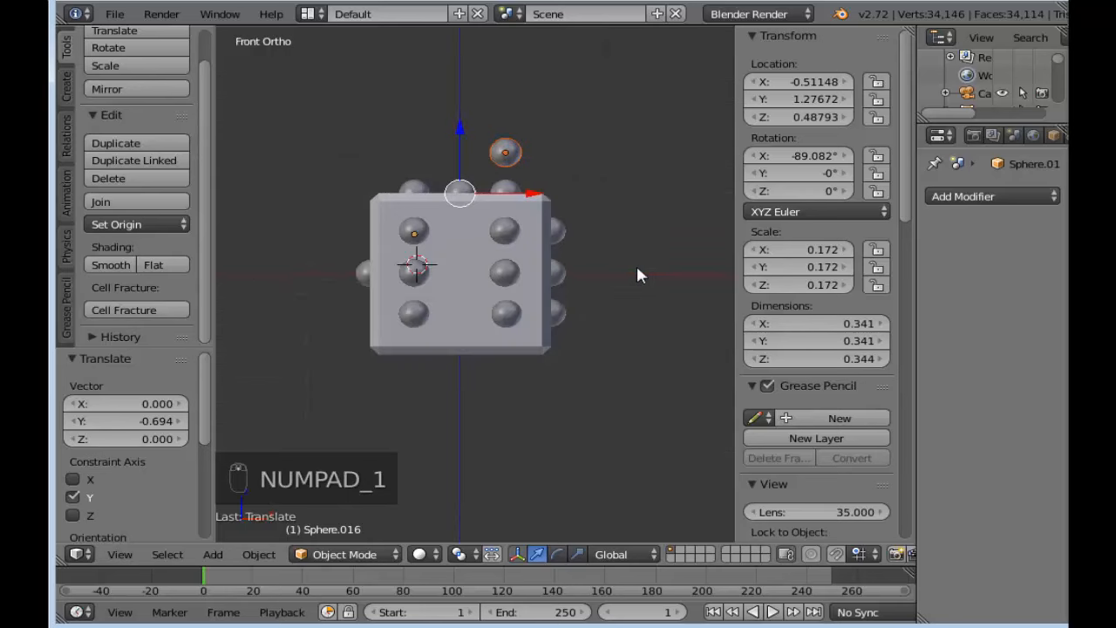
{"action": "key", "text": "KP_3"}
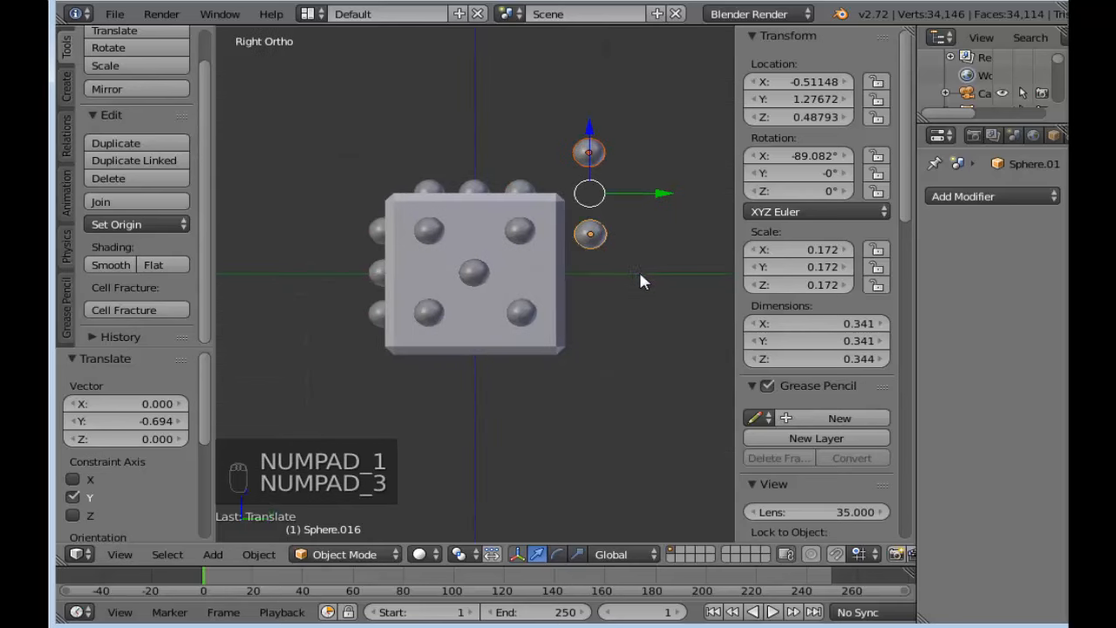
{"action": "scroll", "coordinate": [639, 279], "scroll_direction": "up", "scroll_amount": 2}
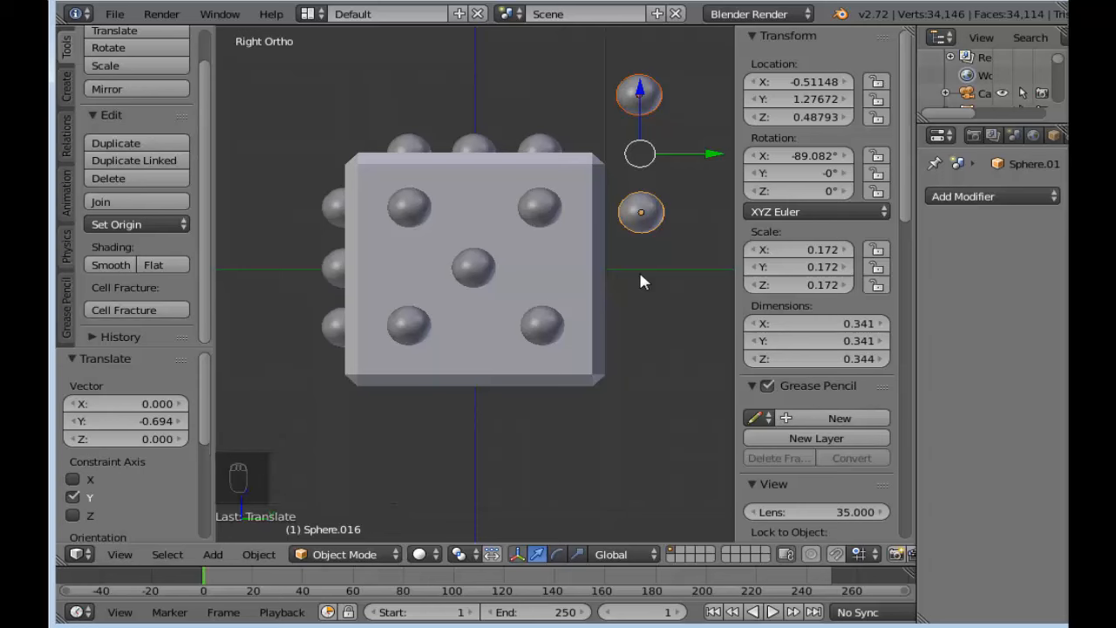
{"action": "middle_click_drag", "start_coordinate": [621, 278], "coordinate": [553, 259], "text": "shift"}
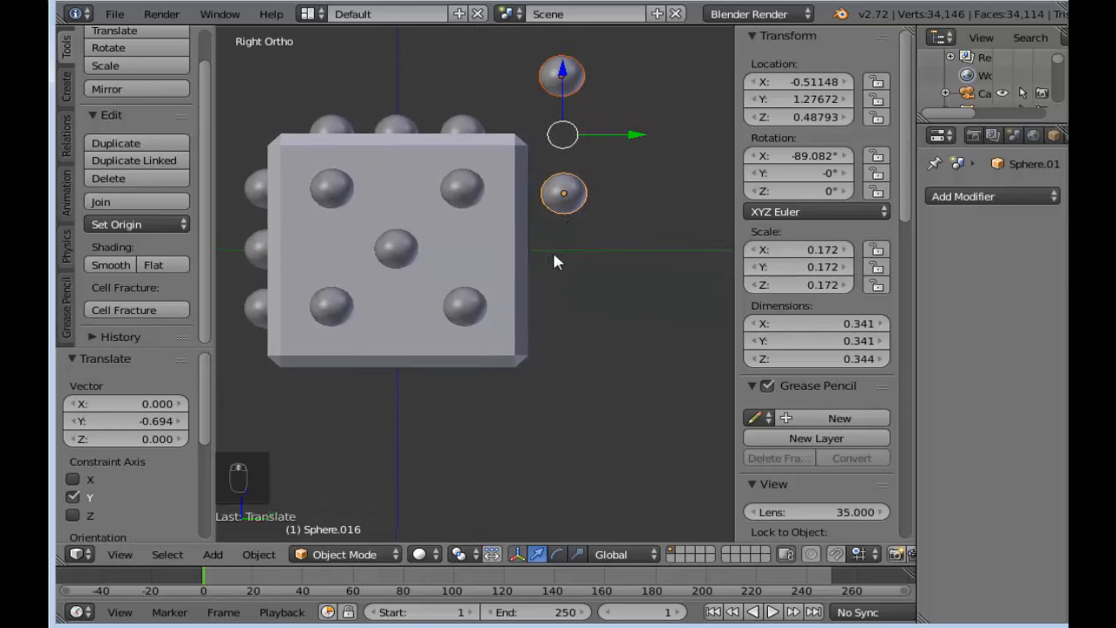
{"action": "key", "text": "g"}
{"action": "key", "text": "z"}
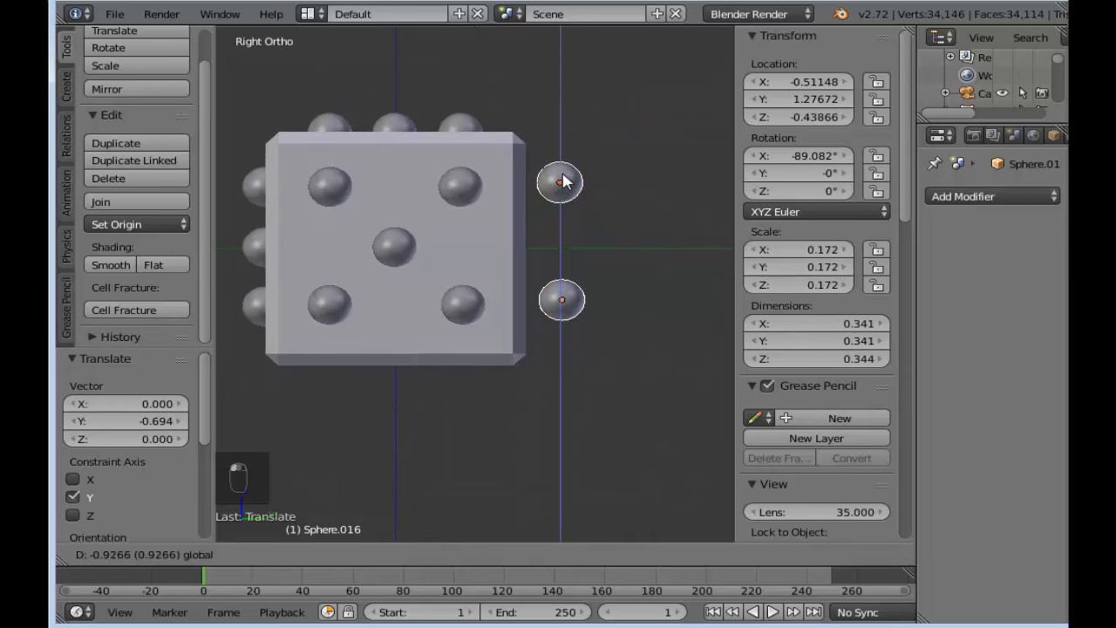
{"action": "left_click", "coordinate": [561, 189]}
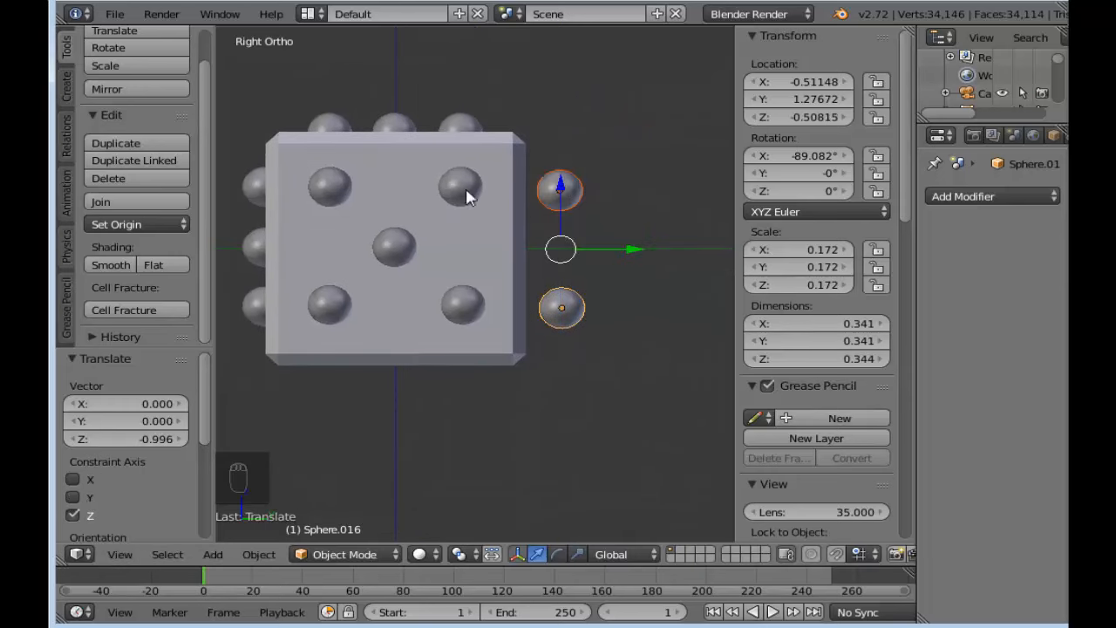
Step: Raise the pair of spheres 0.021 units along Z to align them with the five-dot face's upper and lower rows
{"action": "scroll", "coordinate": [577, 309], "scroll_direction": "up", "scroll_amount": 1}
{"action": "middle_click_drag", "start_coordinate": [572, 275], "coordinate": [498, 249], "text": "shift"}
{"action": "scroll", "coordinate": [496, 241], "scroll_direction": "up", "scroll_amount": 2}
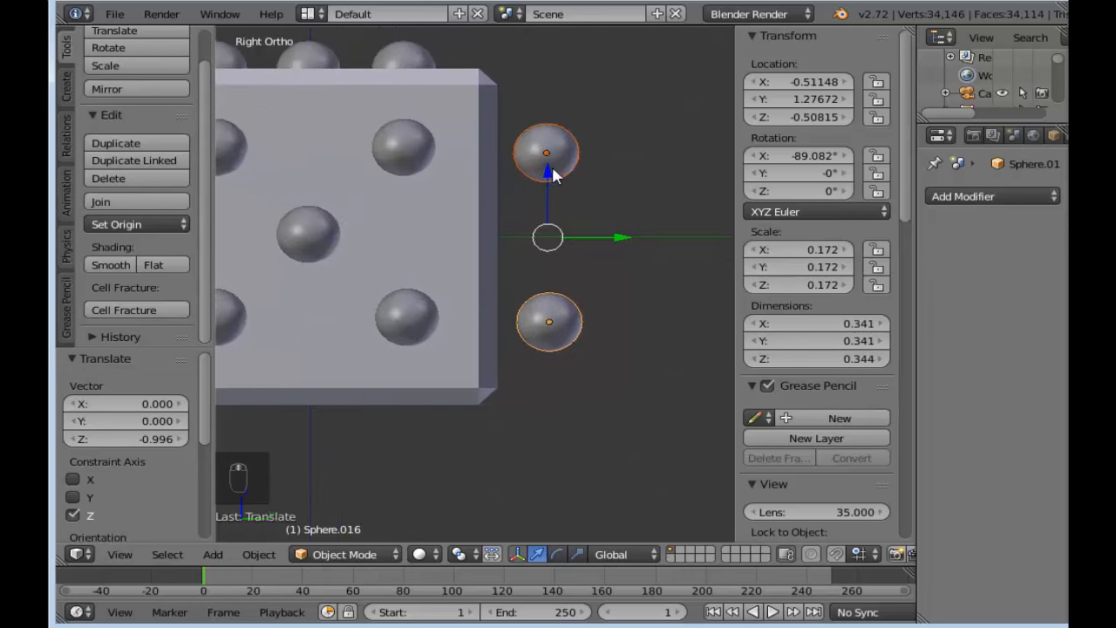
{"action": "left_click_drag", "start_coordinate": [543, 175], "coordinate": [542, 162]}
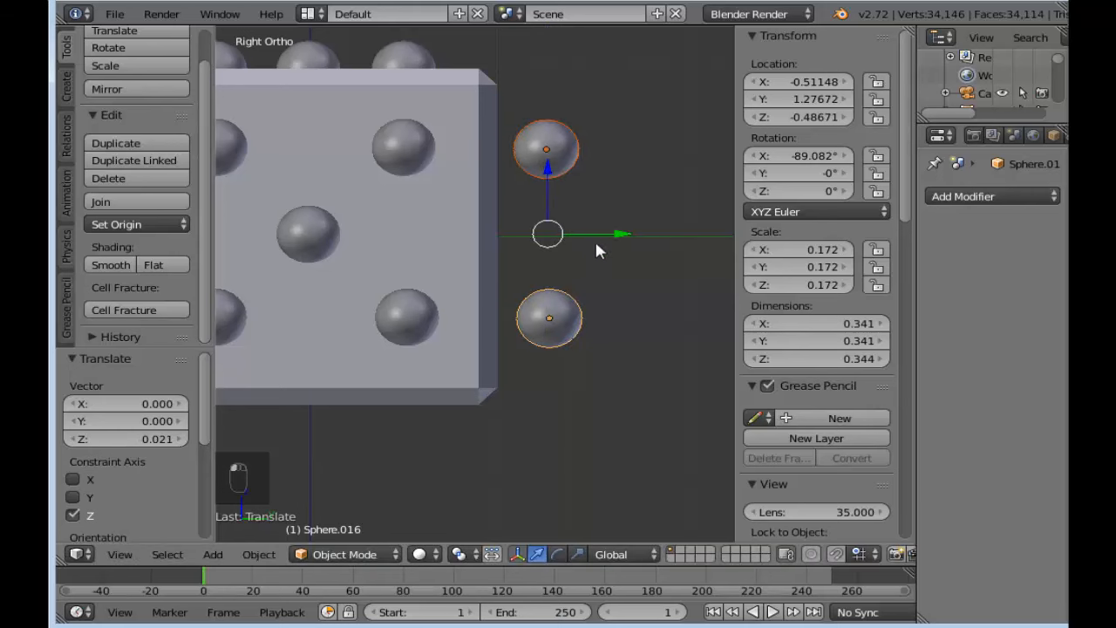
Step: Move the pair of spheres -0.279 units along Y so they sit half sunk into the cube's back face
{"action": "left_click_drag", "start_coordinate": [622, 234], "coordinate": [570, 242]}
{"action": "scroll", "coordinate": [553, 311], "scroll_direction": "down", "scroll_amount": 3}
{"action": "middle_click_drag", "start_coordinate": [570, 346], "coordinate": [364, 358]}
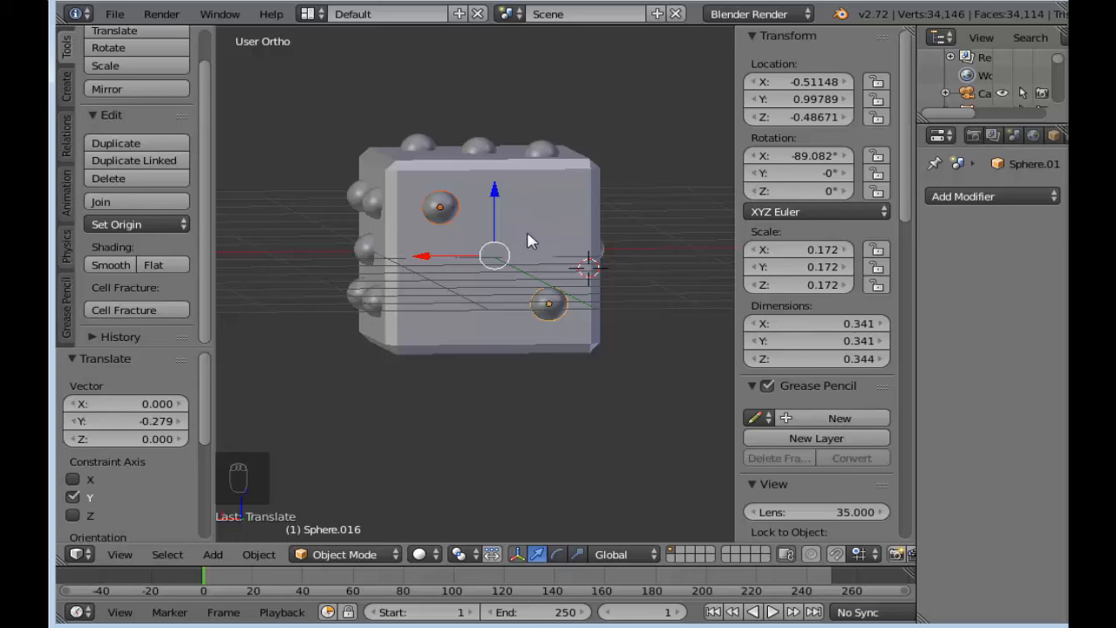
{"action": "middle_click_drag", "start_coordinate": [529, 241], "coordinate": [514, 233]}
{"action": "scroll", "coordinate": [514, 234], "scroll_direction": "up", "scroll_amount": 3}
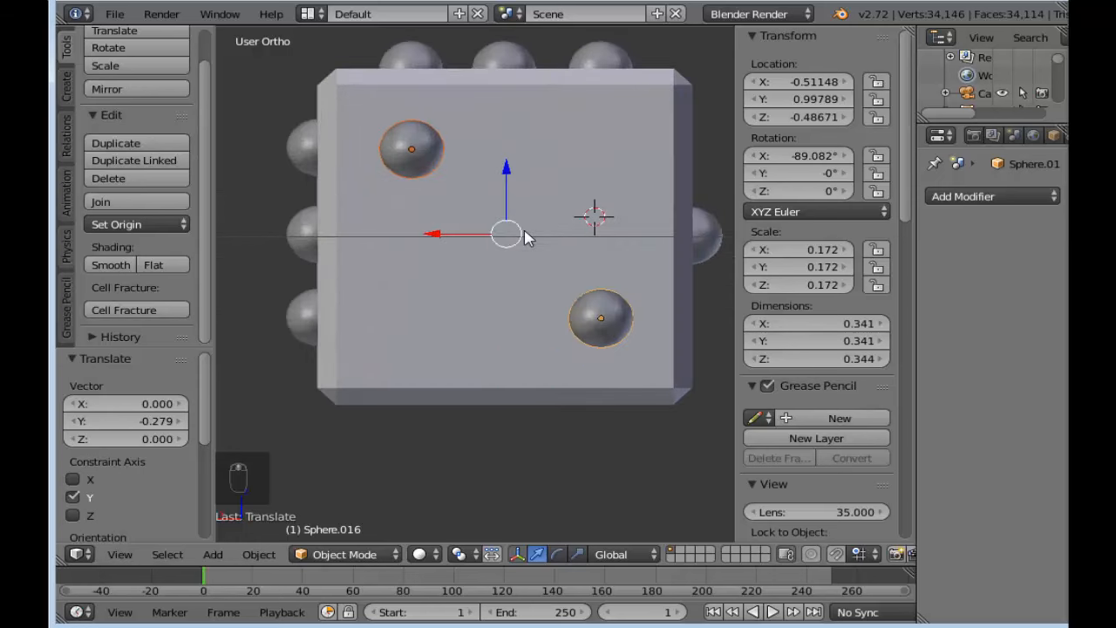
Step: Check the two spheres' placement against the back face's grid in the cube's Edit Mode
{"action": "right_click", "coordinate": [563, 157]}
{"action": "key", "text": "Tab"}
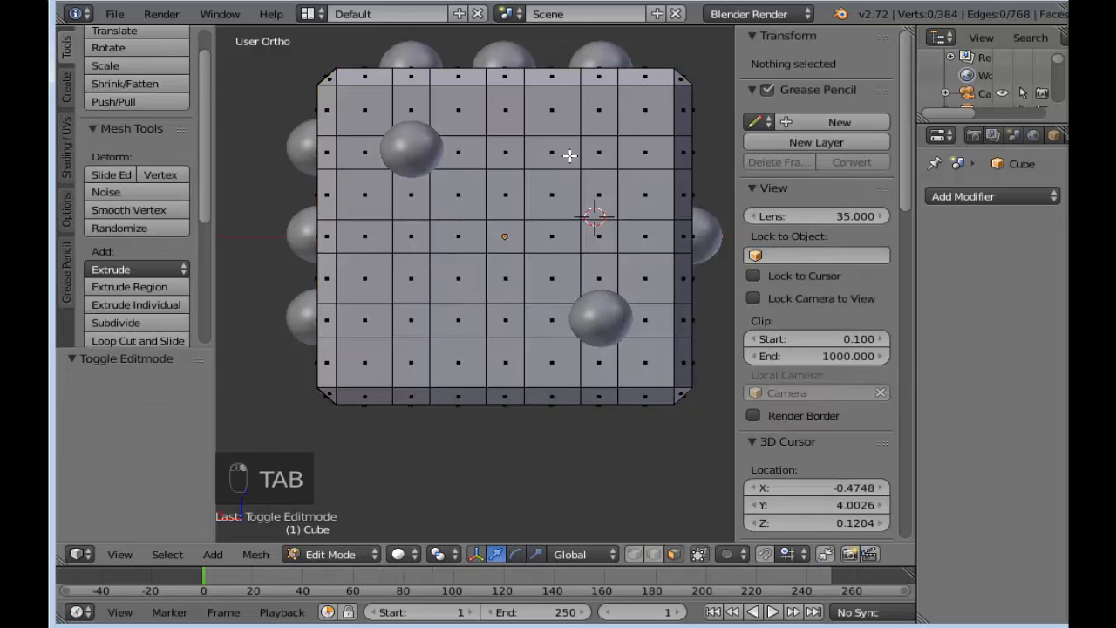
{"action": "scroll", "coordinate": [569, 155], "scroll_direction": "up", "scroll_amount": 2}
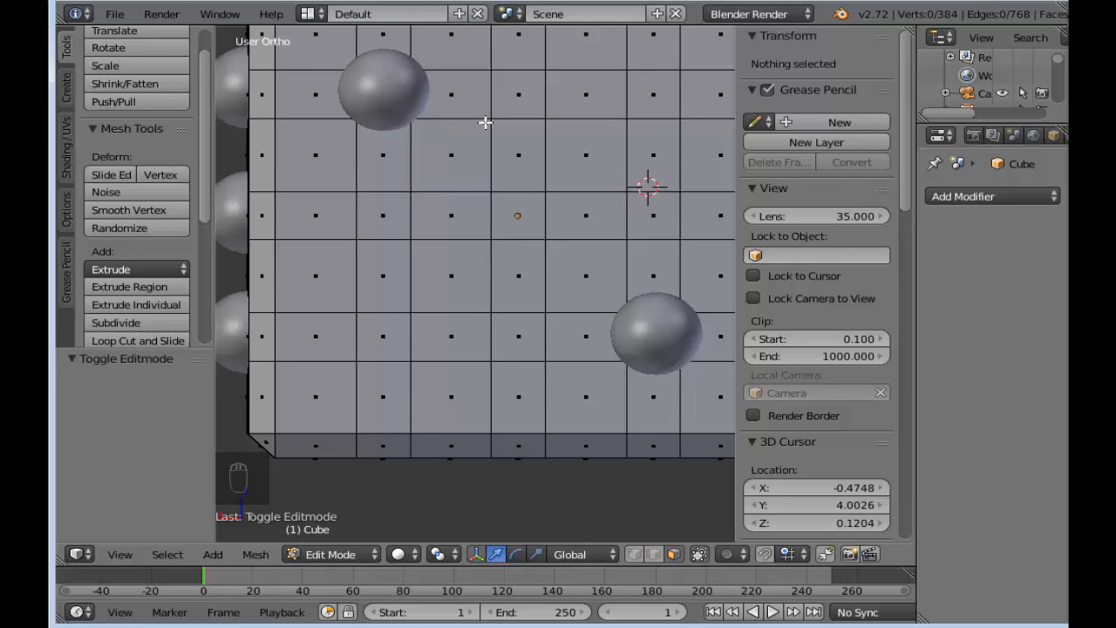
{"action": "scroll", "coordinate": [485, 122], "scroll_direction": "down", "scroll_amount": 3}
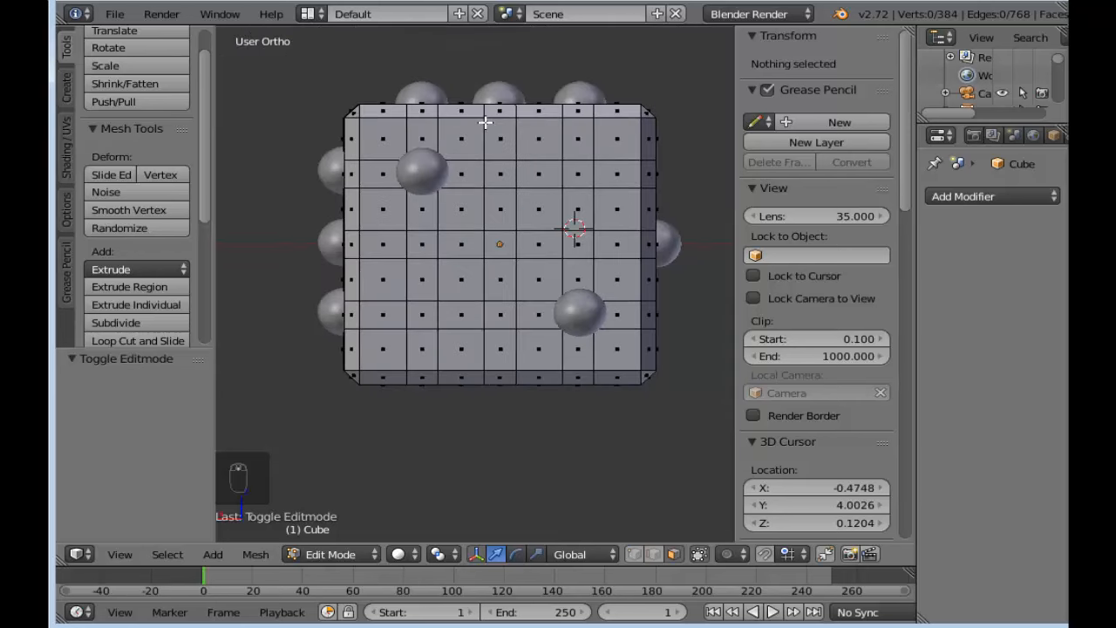
{"action": "key", "text": "Tab"}
{"action": "scroll", "coordinate": [488, 340], "scroll_direction": "down", "scroll_amount": 2}
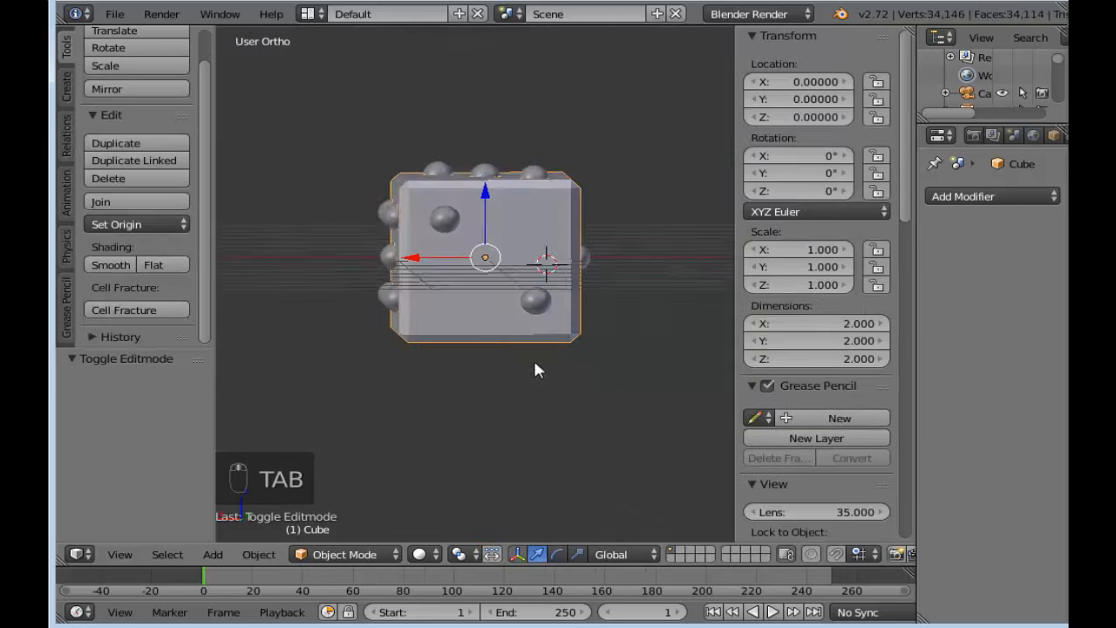
Step: Duplicate the four corner spheres of the five-dot face and place the copies -1.750 units along Z, below the cube
{"action": "middle_click_drag", "start_coordinate": [536, 369], "coordinate": [642, 354]}
{"action": "right_click", "coordinate": [416, 234]}
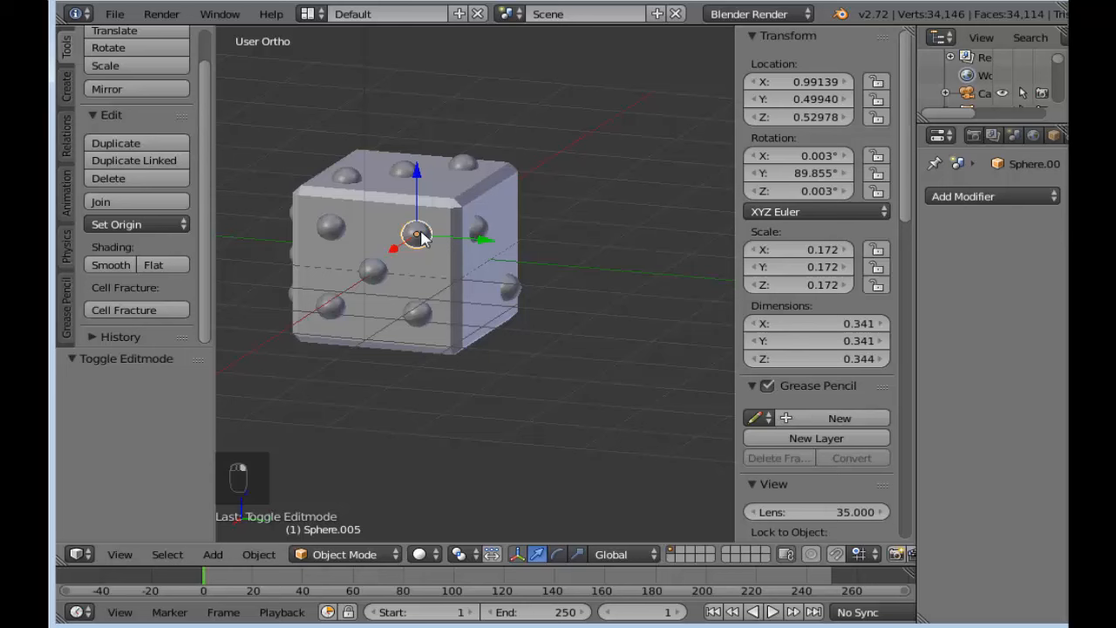
{"action": "right_click", "coordinate": [331, 229], "text": "shift"}
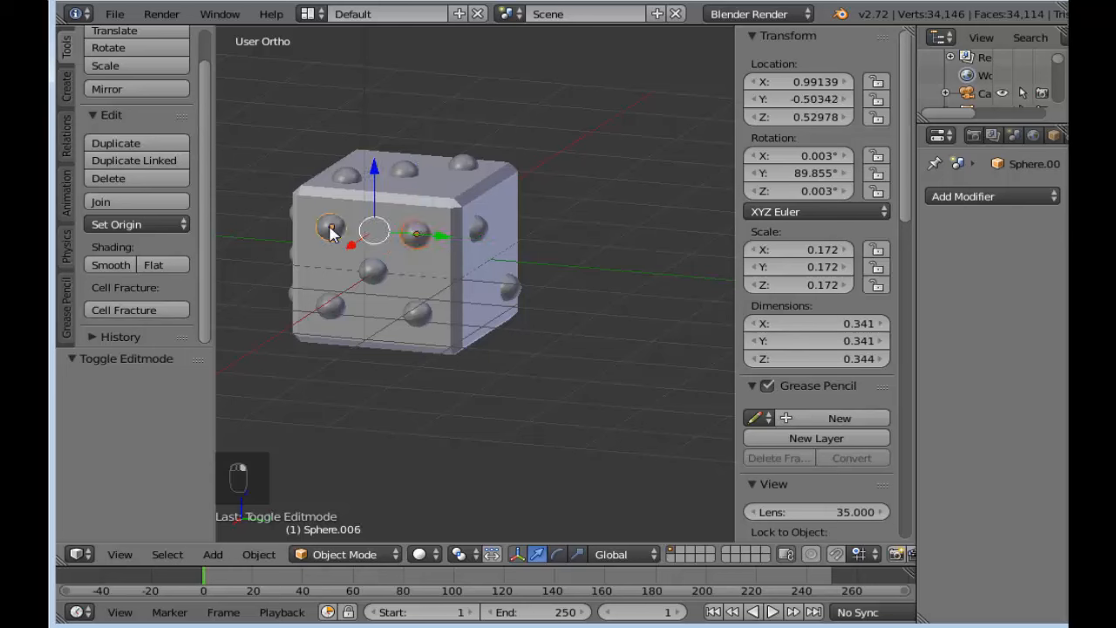
{"action": "right_click", "coordinate": [335, 305], "text": "shift"}
{"action": "right_click", "coordinate": [415, 319], "text": "shift"}
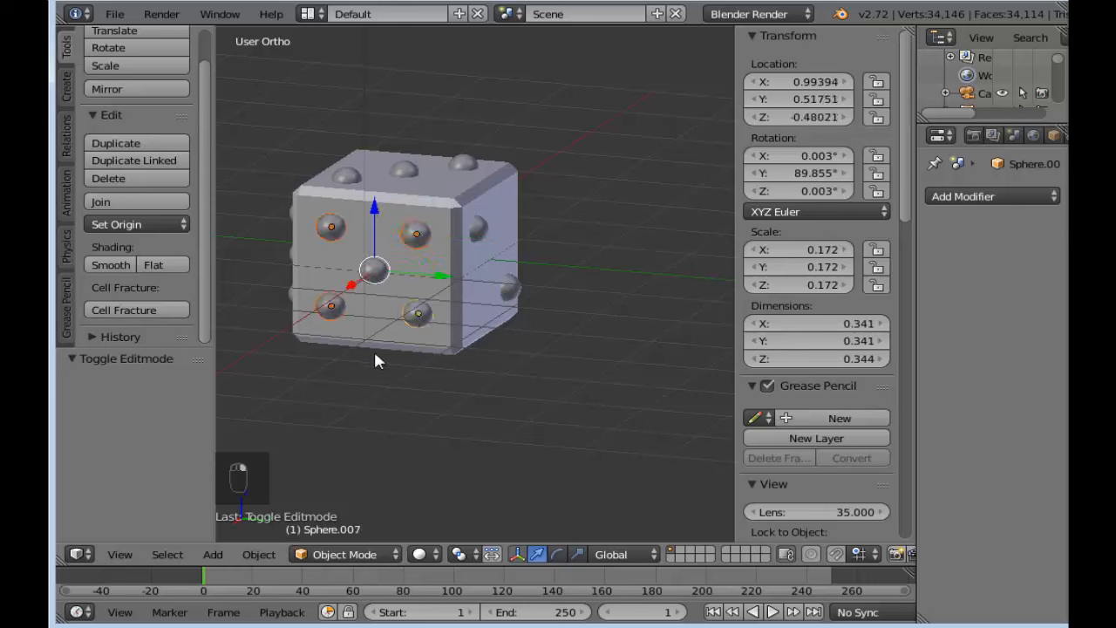
{"action": "middle_click_drag", "start_coordinate": [373, 348], "coordinate": [314, 331]}
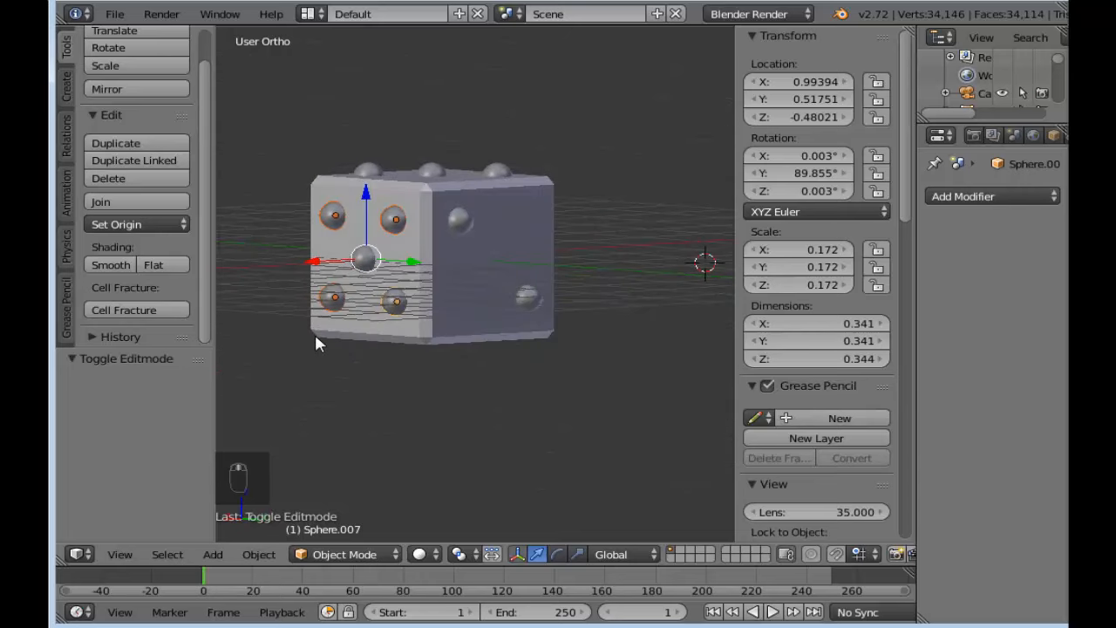
{"action": "key", "text": "shift+d"}
{"action": "key", "text": "z"}
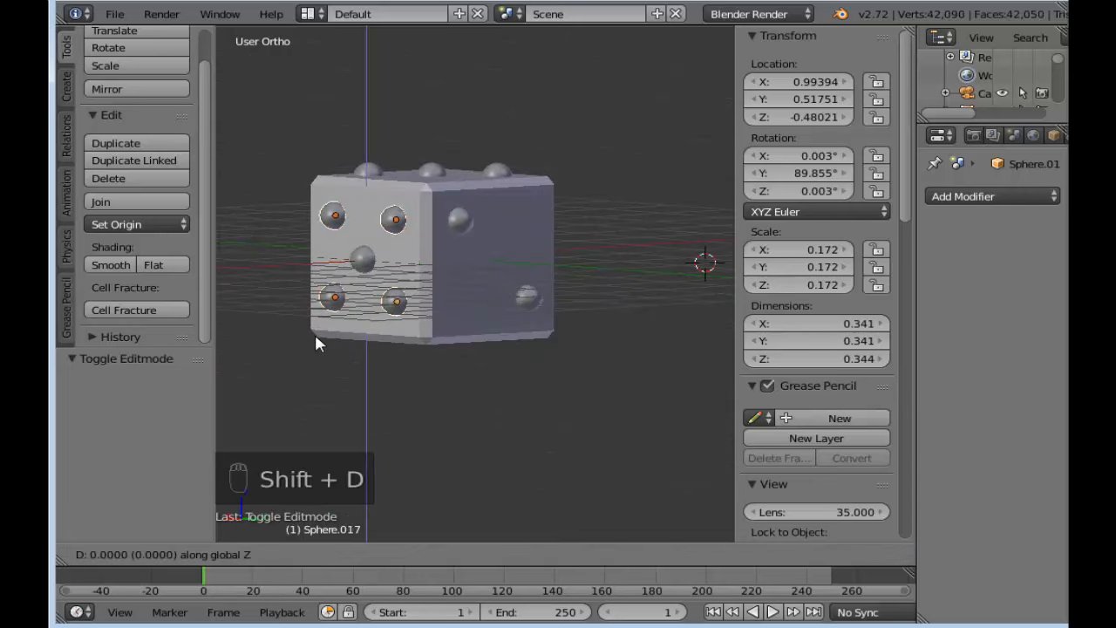
{"action": "left_click", "coordinate": [323, 479]}
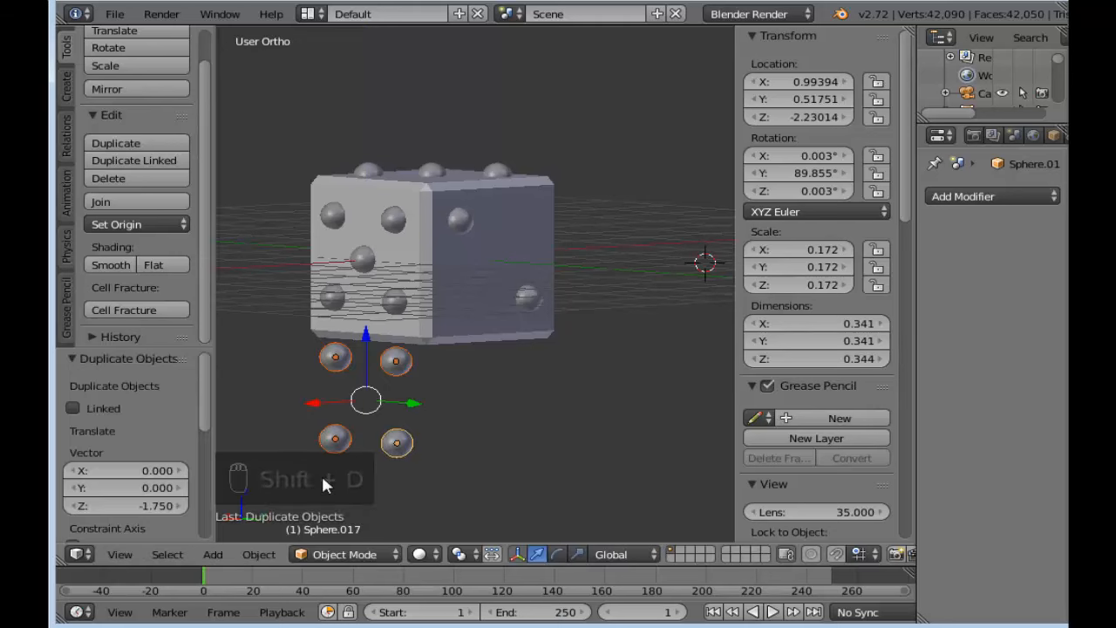
Step: Rotate the four duplicated spheres about 90.26° around the Y axis so they lie parallel to the bottom face
{"action": "middle_click_drag", "start_coordinate": [511, 436], "coordinate": [563, 521]}
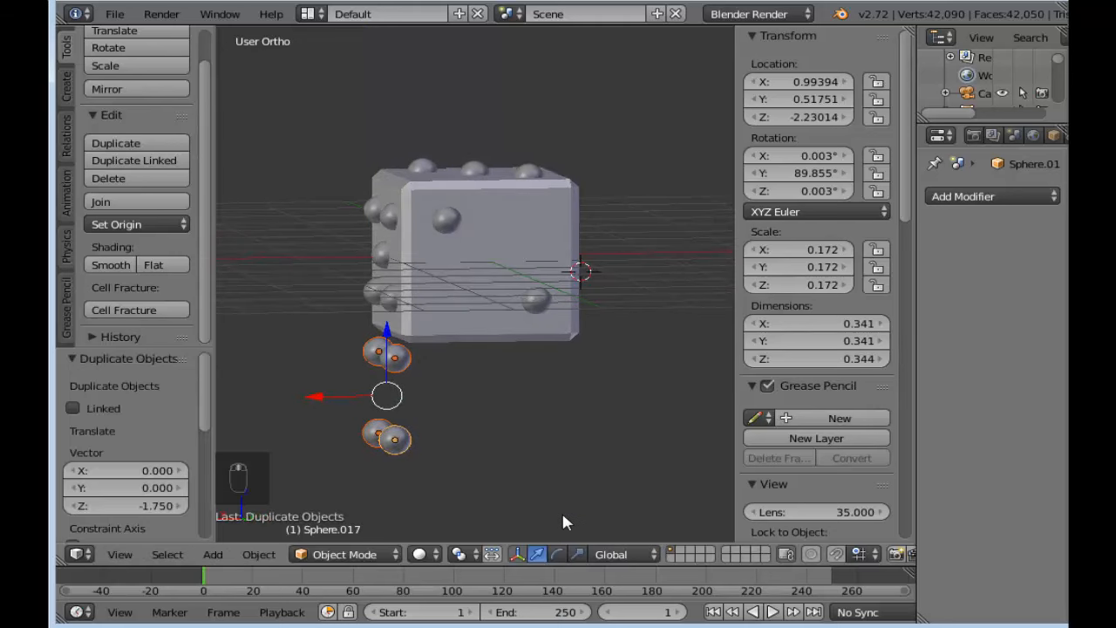
{"action": "left_click", "coordinate": [557, 554]}
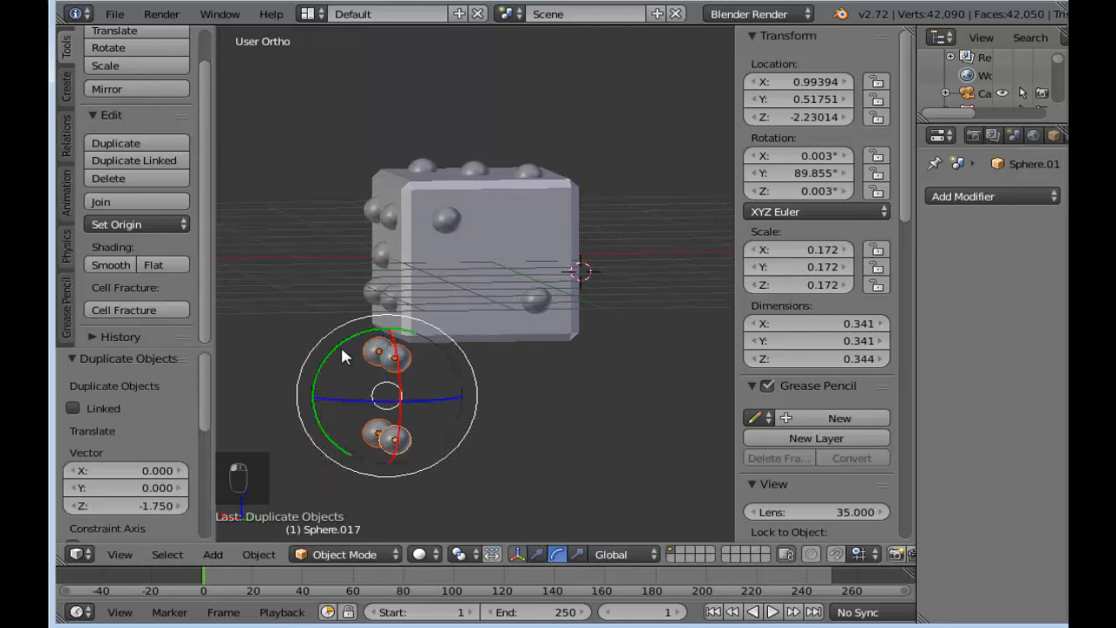
{"action": "left_click_drag", "start_coordinate": [343, 356], "coordinate": [298, 462]}
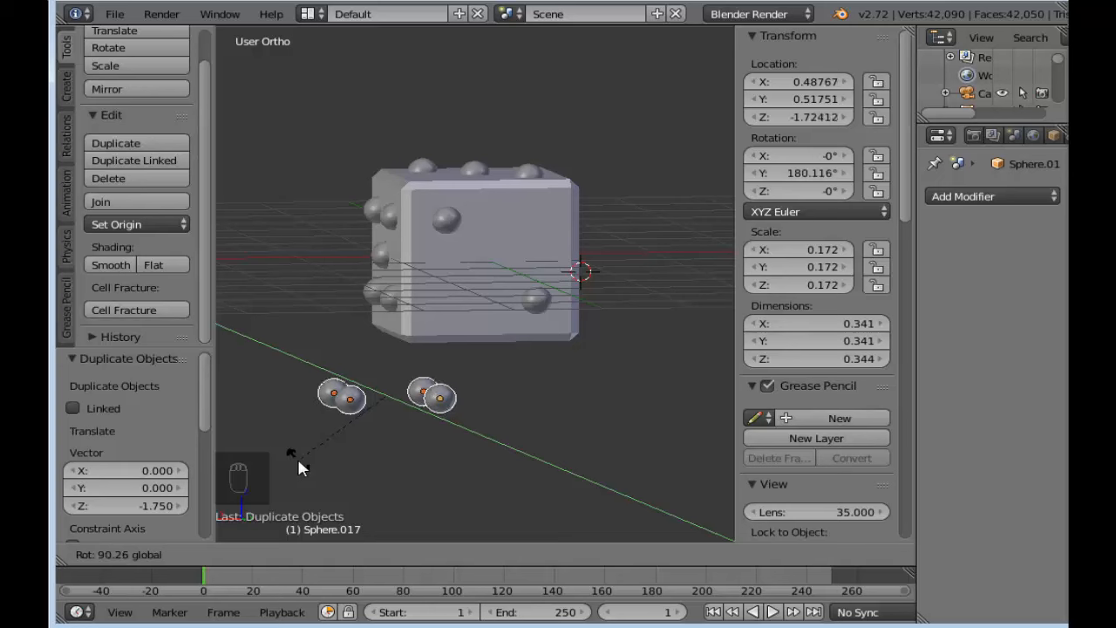
{"action": "left_click", "coordinate": [298, 461]}
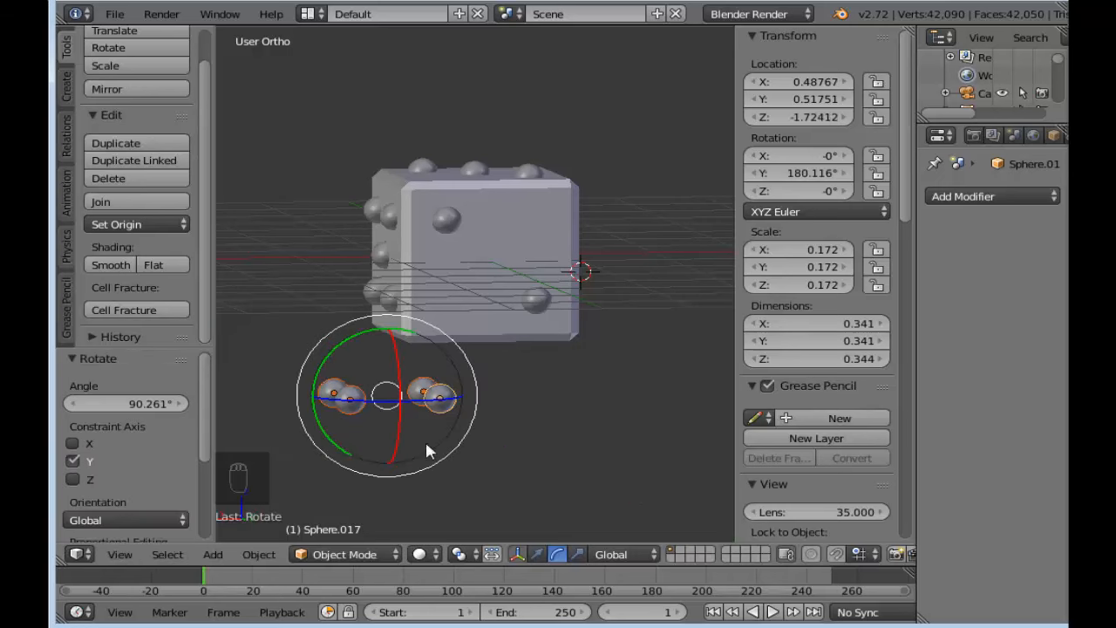
Step: Move the four rotated spheres -1.043 units along X to line them up with the back face's dot columns
{"action": "left_click", "coordinate": [538, 553]}
{"action": "scroll", "coordinate": [517, 454], "scroll_direction": "up", "scroll_amount": 2}
{"action": "mouse_move", "coordinate": [518, 453]}
{"action": "middle_mouse_down"}
{"action": "mouse_move", "coordinate": [499, 434]}
{"action": "mouse_move", "coordinate": [491, 456]}
{"action": "mouse_move", "coordinate": [656, 448]}
{"action": "mouse_move", "coordinate": [485, 449]}
{"action": "mouse_move", "coordinate": [504, 445]}
{"action": "middle_mouse_up"}
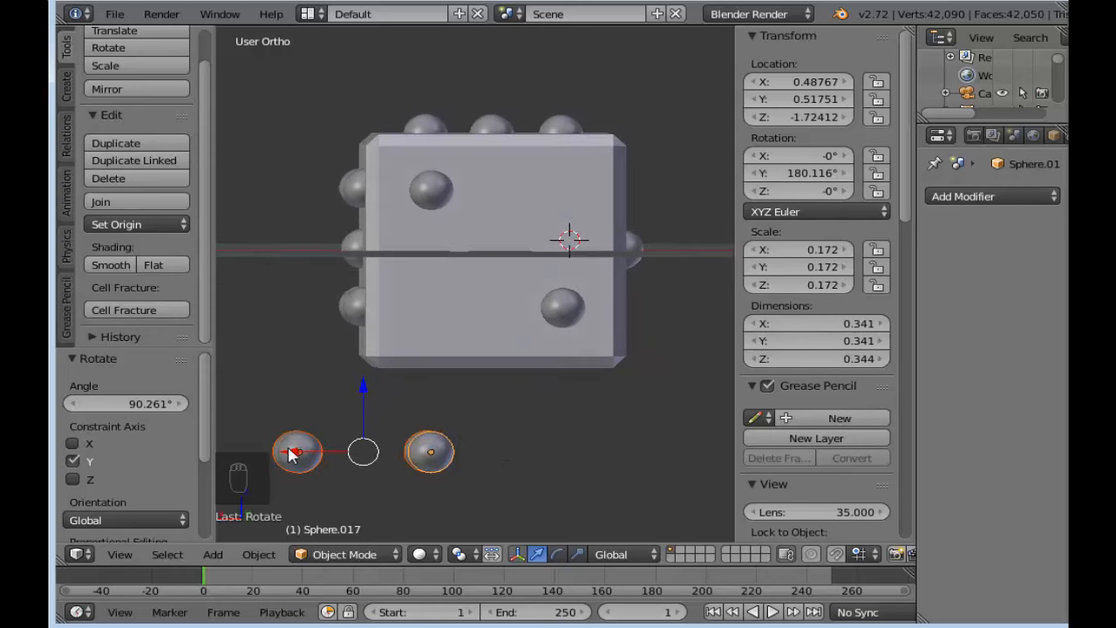
{"action": "key", "text": "g"}
{"action": "key", "text": "x"}
{"action": "left_click", "coordinate": [433, 451]}
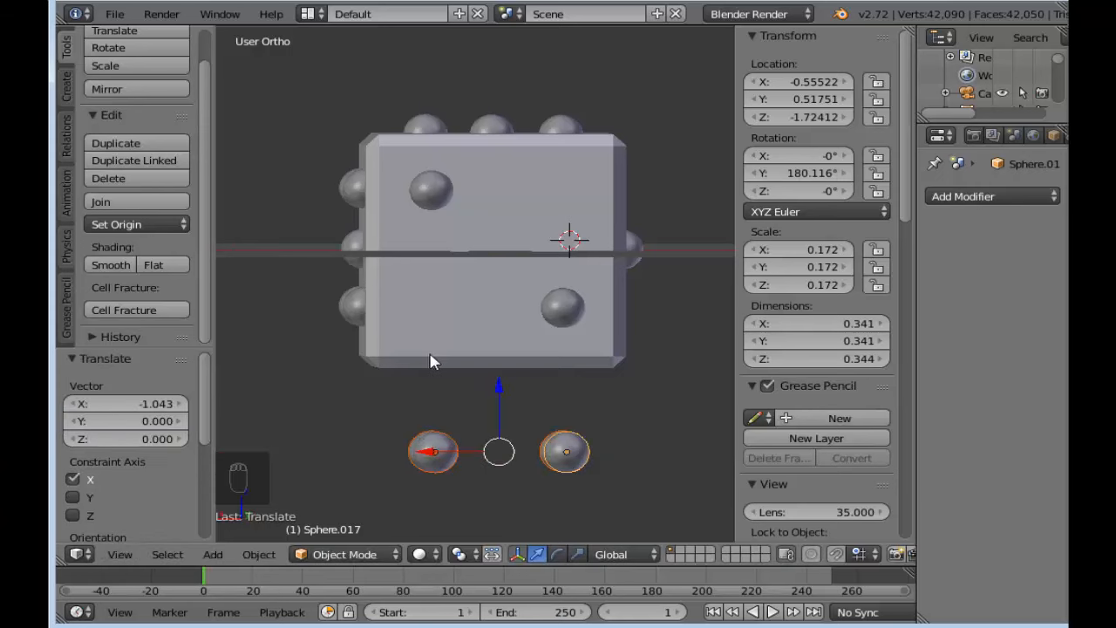
Step: Raise the four spheres 0.733 units along Z until they are half sunk into the cube's bottom face
{"action": "key", "text": "KP_1"}
{"action": "key", "text": "KP_3"}
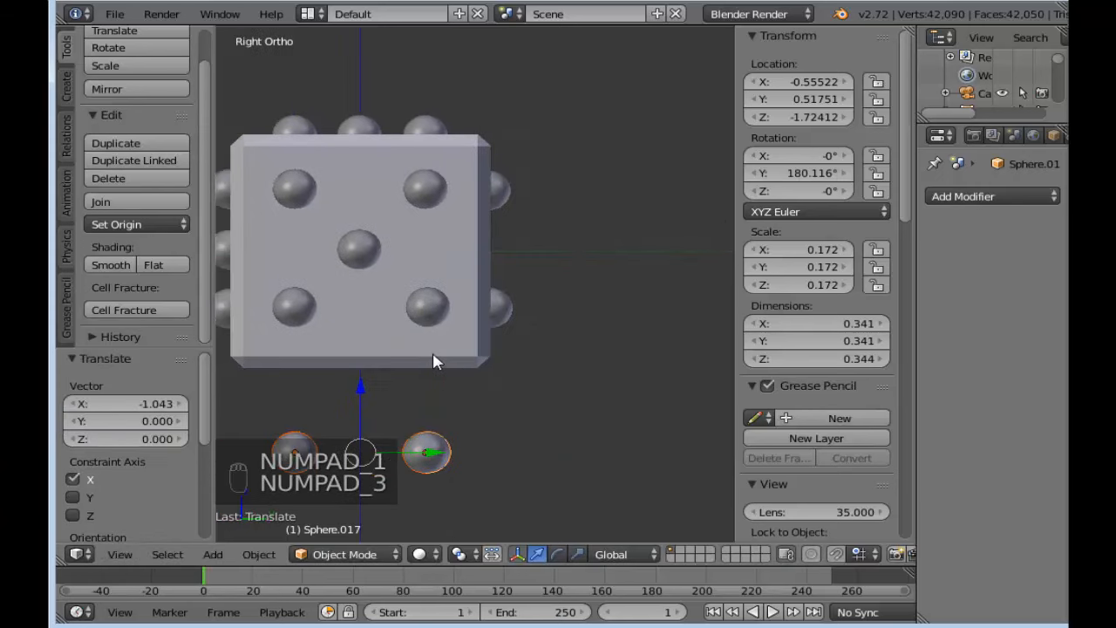
{"action": "key", "text": "ctrl+KP_3"}
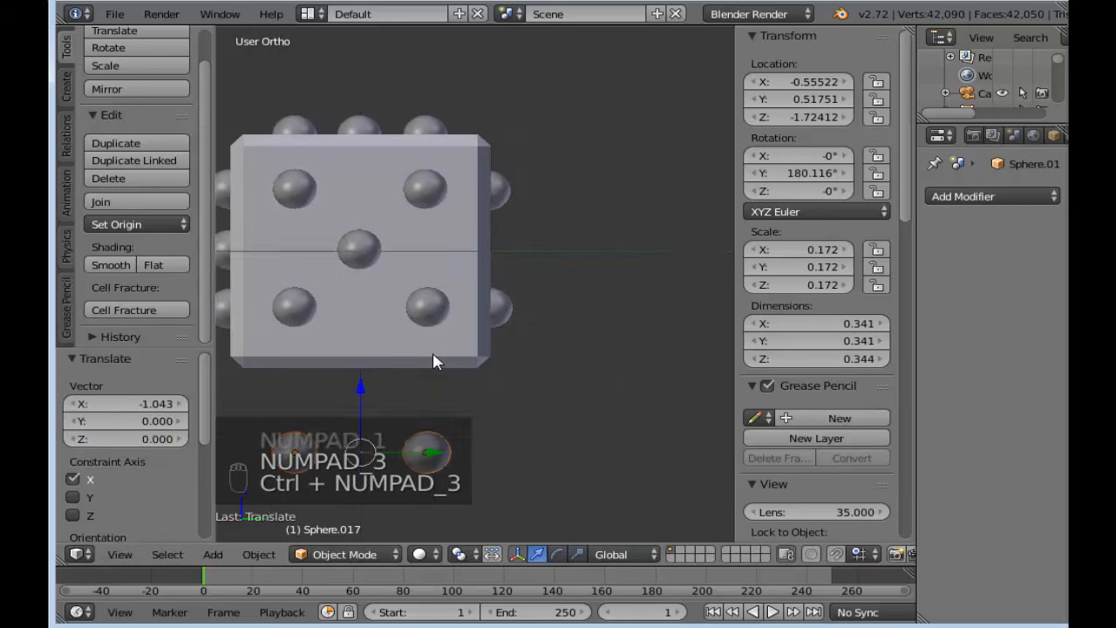
{"action": "middle_click_drag", "start_coordinate": [424, 366], "coordinate": [566, 353]}
{"action": "key", "text": "KP_3"}
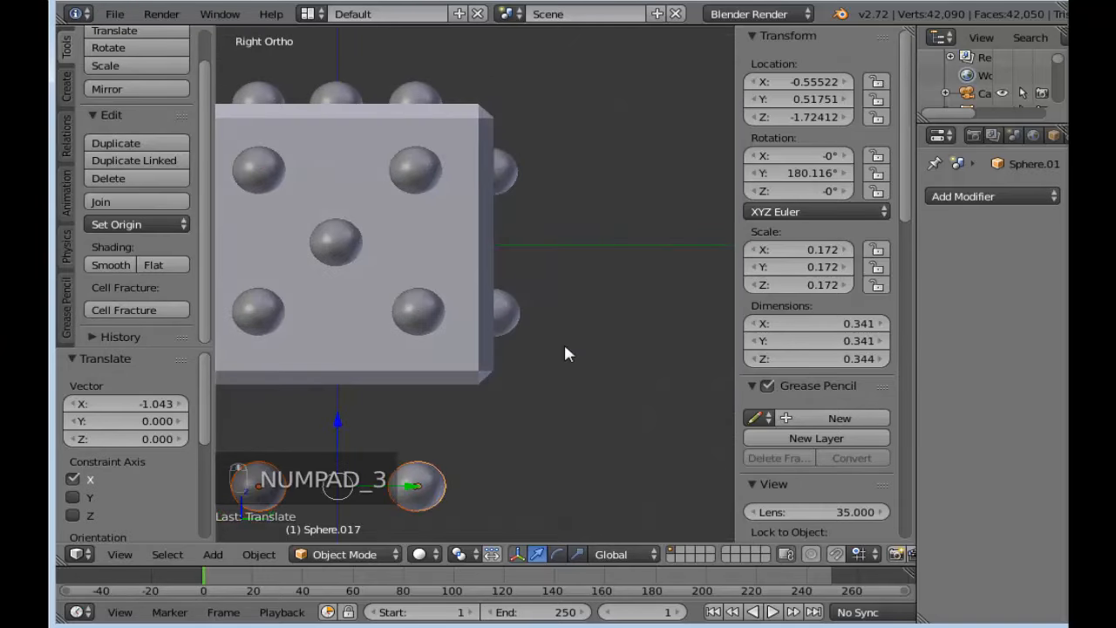
{"action": "key", "text": "ctrl+KP_3"}
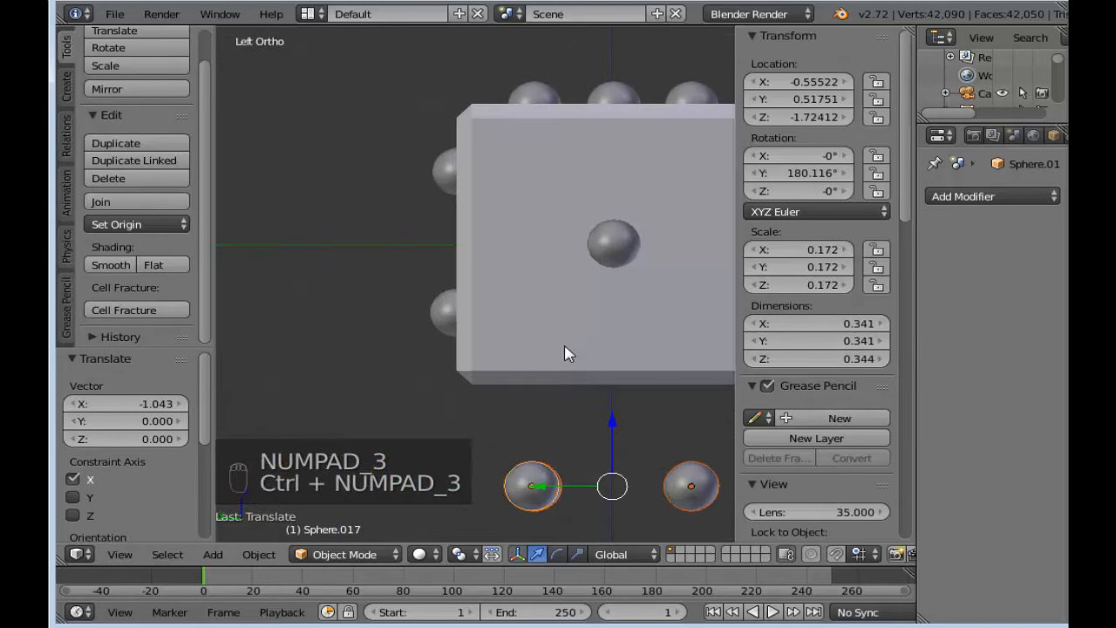
{"action": "middle_click_drag", "start_coordinate": [564, 353], "coordinate": [463, 218], "text": "shift"}
{"action": "scroll", "coordinate": [430, 256], "scroll_direction": "up", "scroll_amount": 1}
{"action": "scroll", "coordinate": [484, 286], "scroll_direction": "up", "scroll_amount": 1}
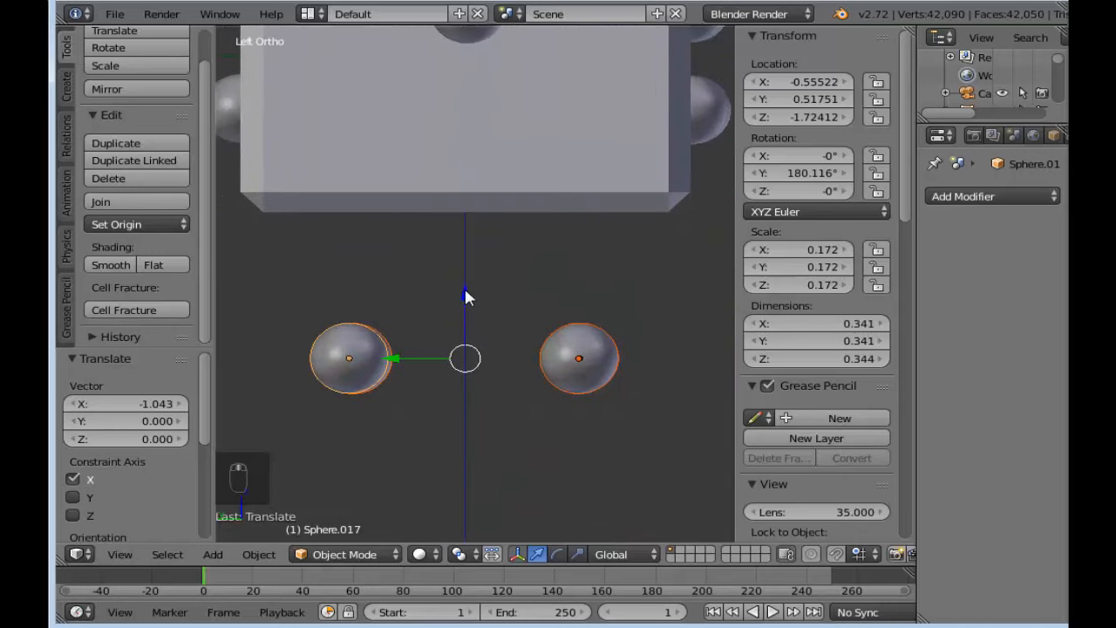
{"action": "left_click_drag", "start_coordinate": [466, 296], "coordinate": [461, 150]}
{"action": "scroll", "coordinate": [296, 197], "scroll_direction": "up", "scroll_amount": 1}
{"action": "scroll", "coordinate": [397, 231], "scroll_direction": "down", "scroll_amount": 3}
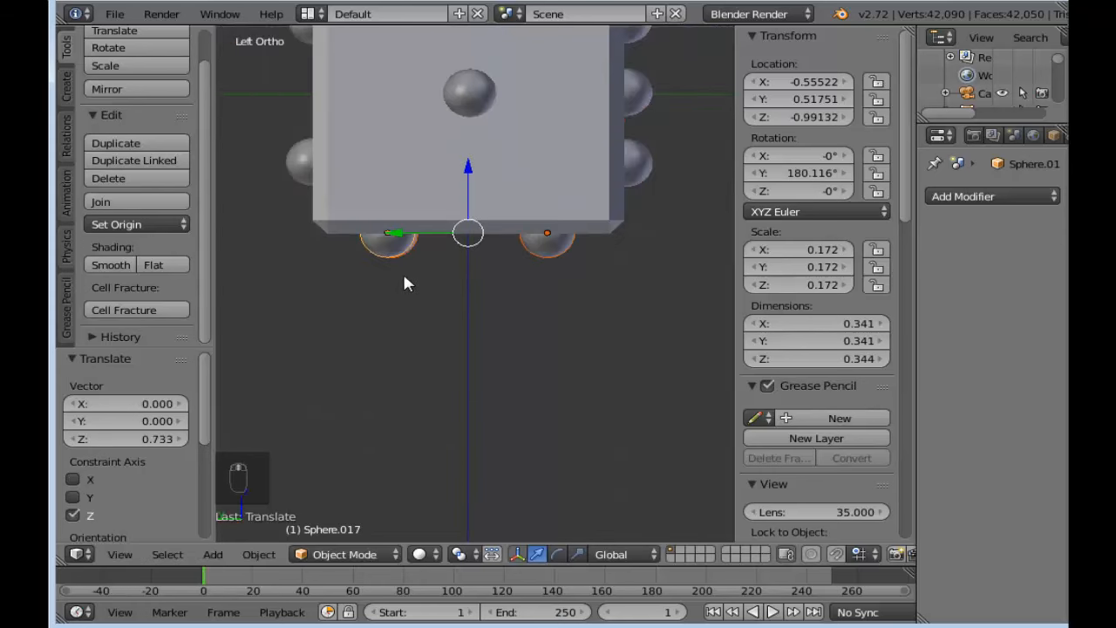
Step: Check the four spheres' placement against the bottom face's grid in the cube's Edit Mode
{"action": "scroll", "coordinate": [404, 283], "scroll_direction": "down", "scroll_amount": 2}
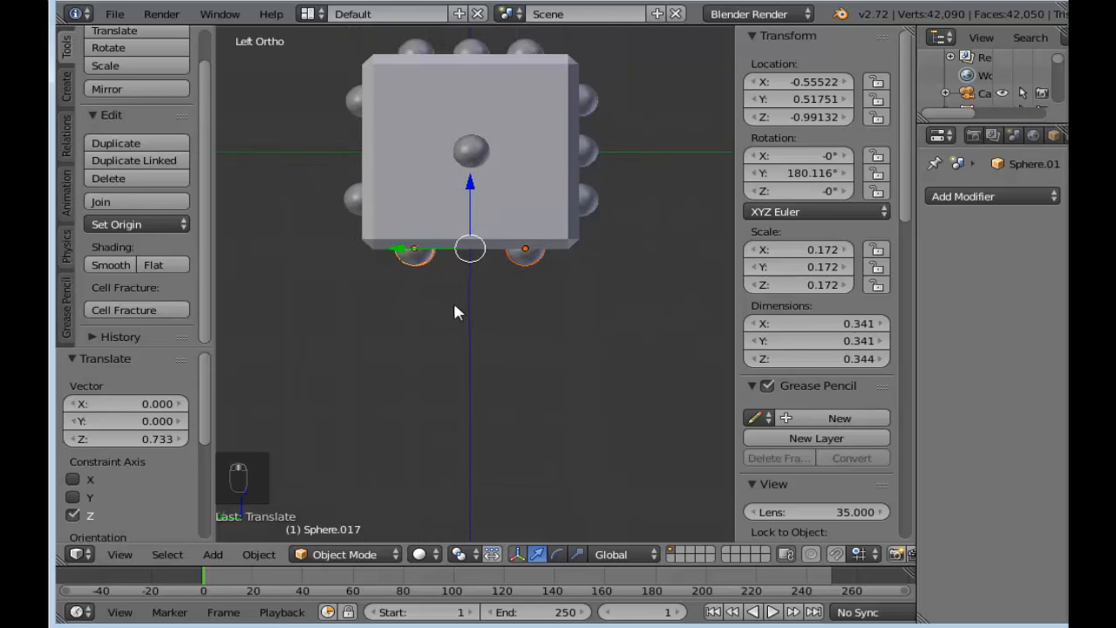
{"action": "middle_click_drag", "start_coordinate": [452, 300], "coordinate": [406, 179]}
{"action": "scroll", "coordinate": [502, 209], "scroll_direction": "up", "scroll_amount": 3}
{"action": "right_click", "coordinate": [485, 170]}
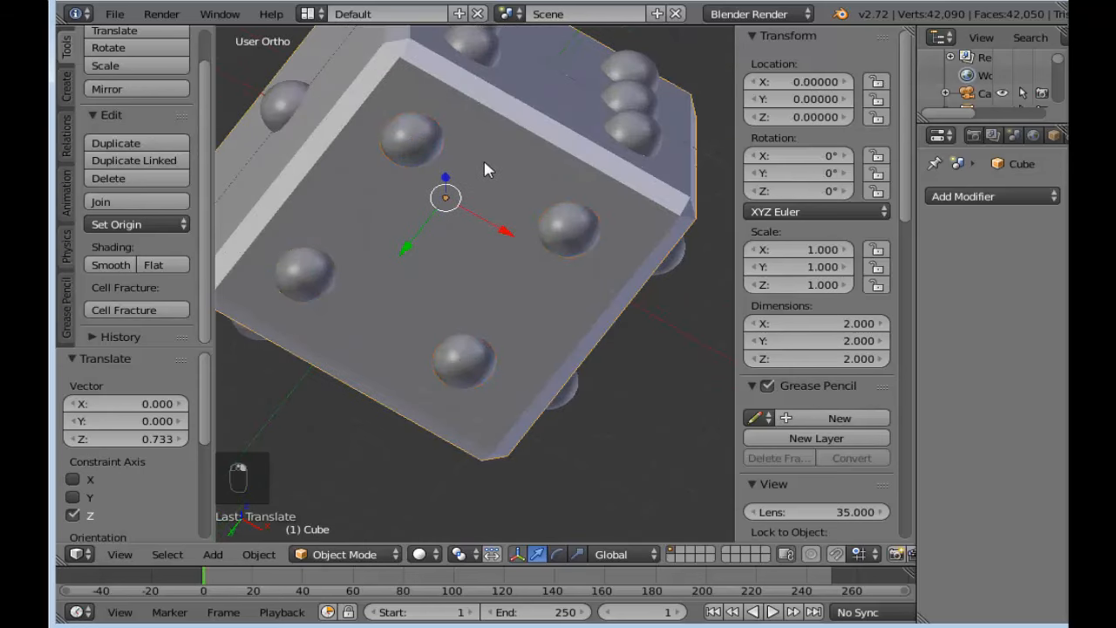
{"action": "key", "text": "Tab"}
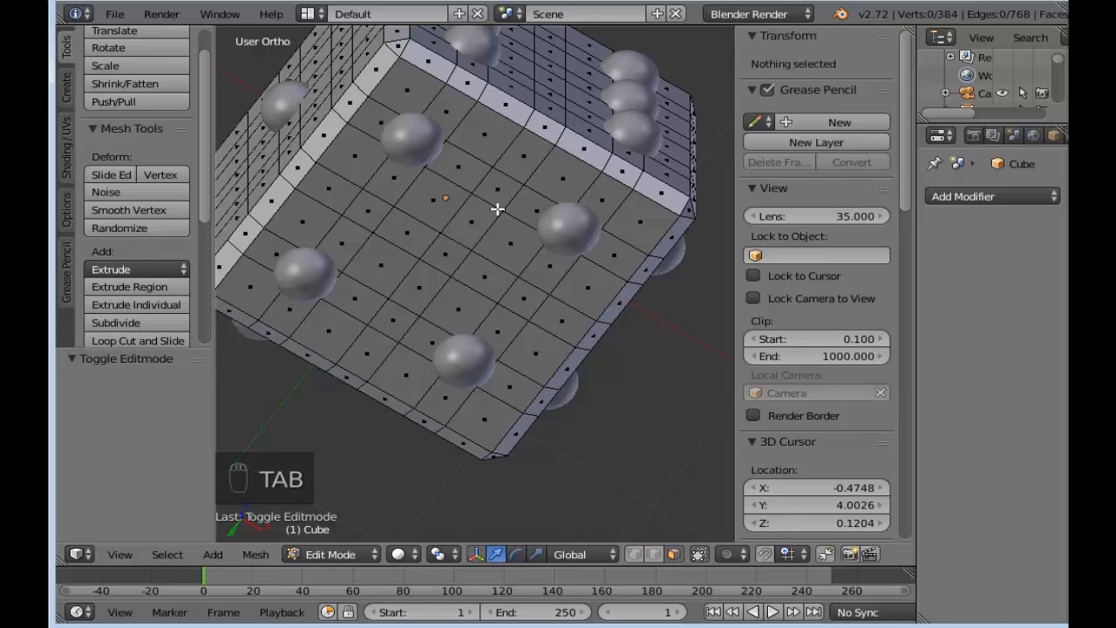
{"action": "middle_click_drag", "start_coordinate": [497, 209], "coordinate": [433, 175]}
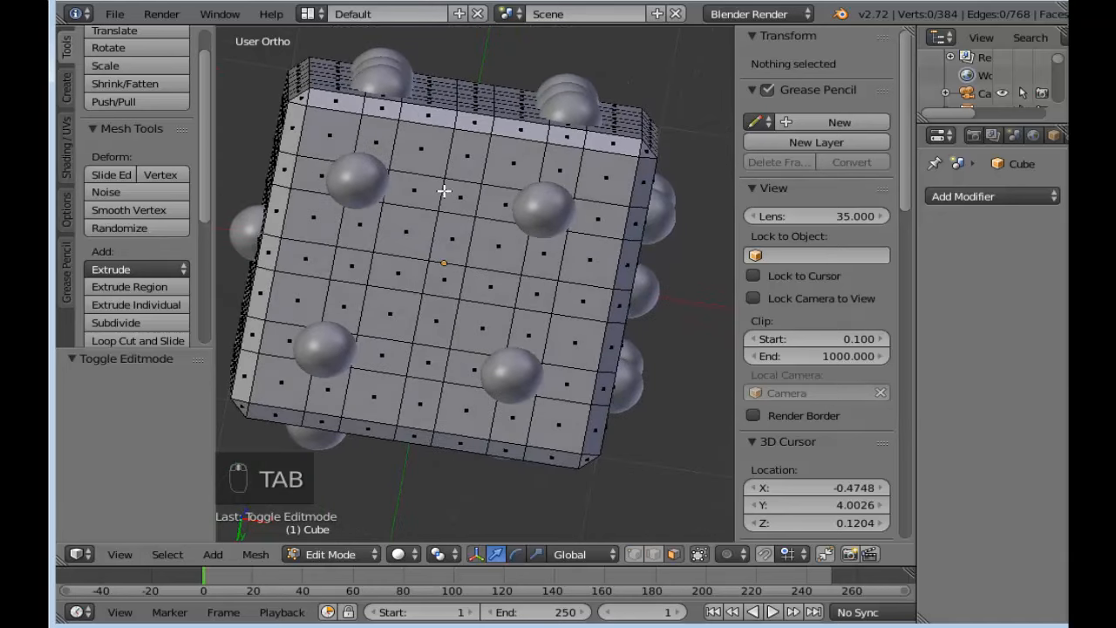
{"action": "key", "text": "Tab"}
Step: Select the bottom face's corner sphere on the negative X and negative Y side
{"action": "right_click", "coordinate": [354, 186]}
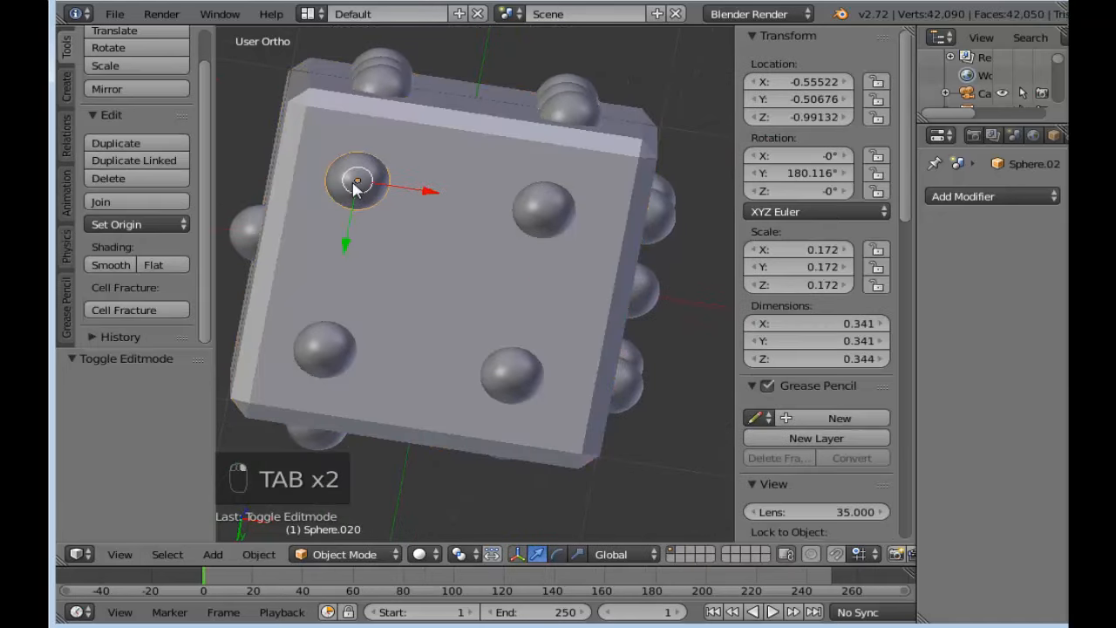
Step: Move the four spheres on the four-pip face of the die together about 0.048 along the X axis
{"action": "right_click", "coordinate": [341, 346], "text": "shift"}
{"action": "right_click", "coordinate": [503, 377], "text": "shift"}
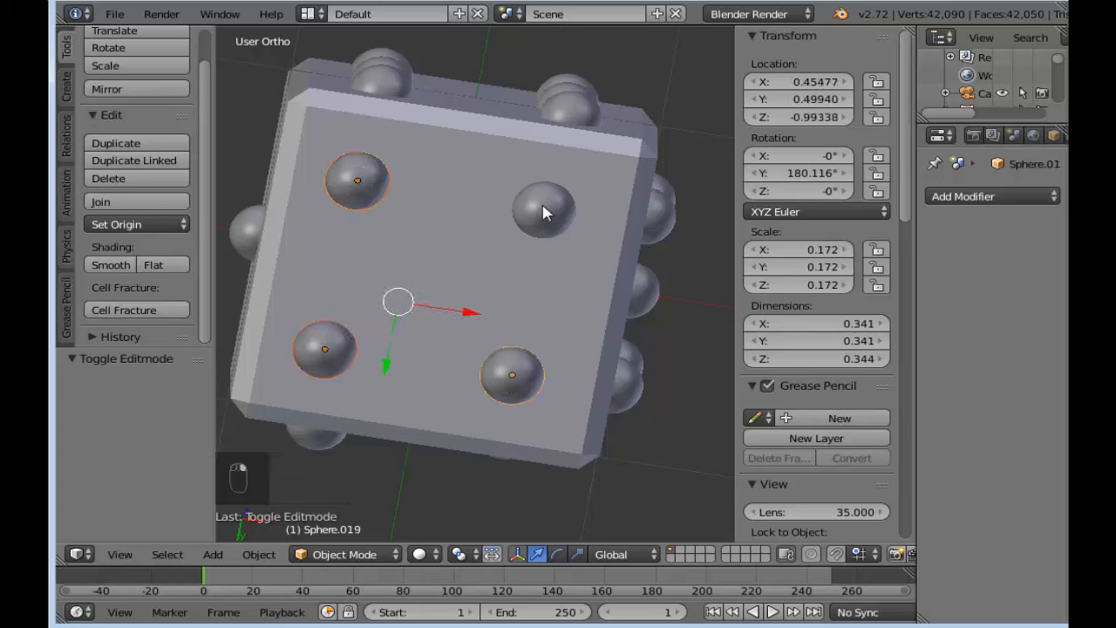
{"action": "right_click", "coordinate": [544, 212], "text": "shift"}
{"action": "left_click_drag", "start_coordinate": [505, 294], "coordinate": [514, 296]}
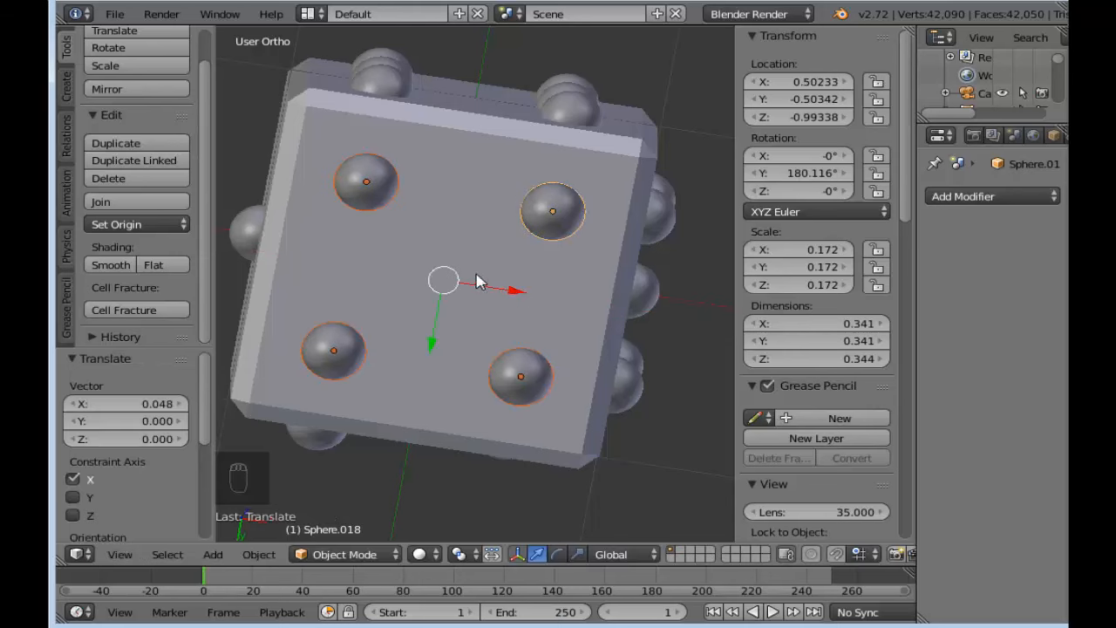
Step: Inspect the cube's mesh grid and the placement of the pip spheres on the die's faces
{"action": "right_click", "coordinate": [460, 251]}
{"action": "key", "text": "Tab"}
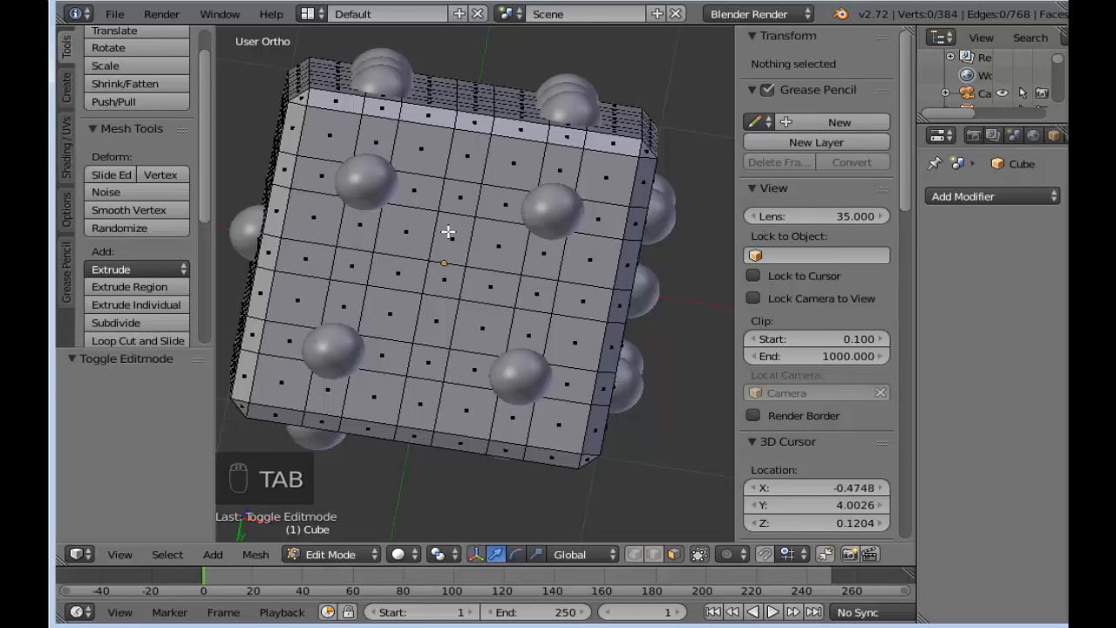
{"action": "key", "text": "Tab"}
{"action": "middle_click_drag", "start_coordinate": [443, 228], "coordinate": [549, 369]}
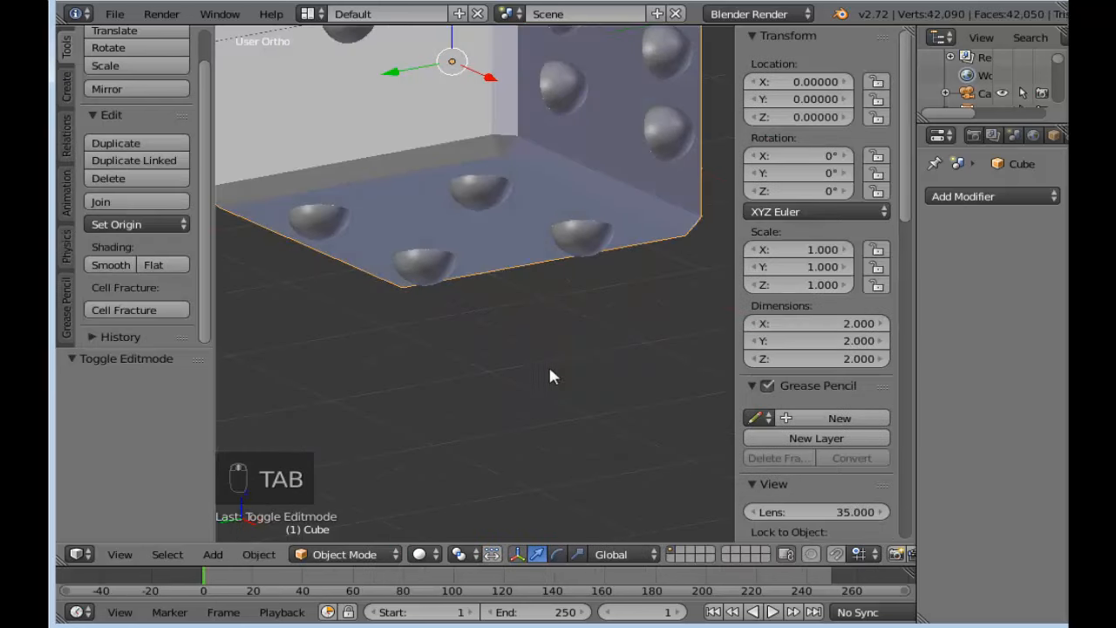
{"action": "scroll", "coordinate": [549, 368], "scroll_direction": "down", "scroll_amount": 5}
{"action": "middle_click_drag", "start_coordinate": [443, 208], "coordinate": [512, 272]}
{"action": "mouse_move", "coordinate": [608, 279]}
{"action": "middle_mouse_down"}
{"action": "mouse_move", "coordinate": [640, 258]}
{"action": "mouse_move", "coordinate": [607, 279]}
{"action": "mouse_move", "coordinate": [465, 257]}
{"action": "mouse_move", "coordinate": [488, 184]}
{"action": "mouse_move", "coordinate": [532, 292]}
{"action": "mouse_move", "coordinate": [576, 312]}
{"action": "mouse_move", "coordinate": [630, 232]}
{"action": "mouse_move", "coordinate": [543, 274]}
{"action": "mouse_move", "coordinate": [433, 261]}
{"action": "mouse_move", "coordinate": [502, 247]}
{"action": "mouse_move", "coordinate": [550, 329]}
{"action": "mouse_move", "coordinate": [542, 306]}
{"action": "middle_mouse_up"}
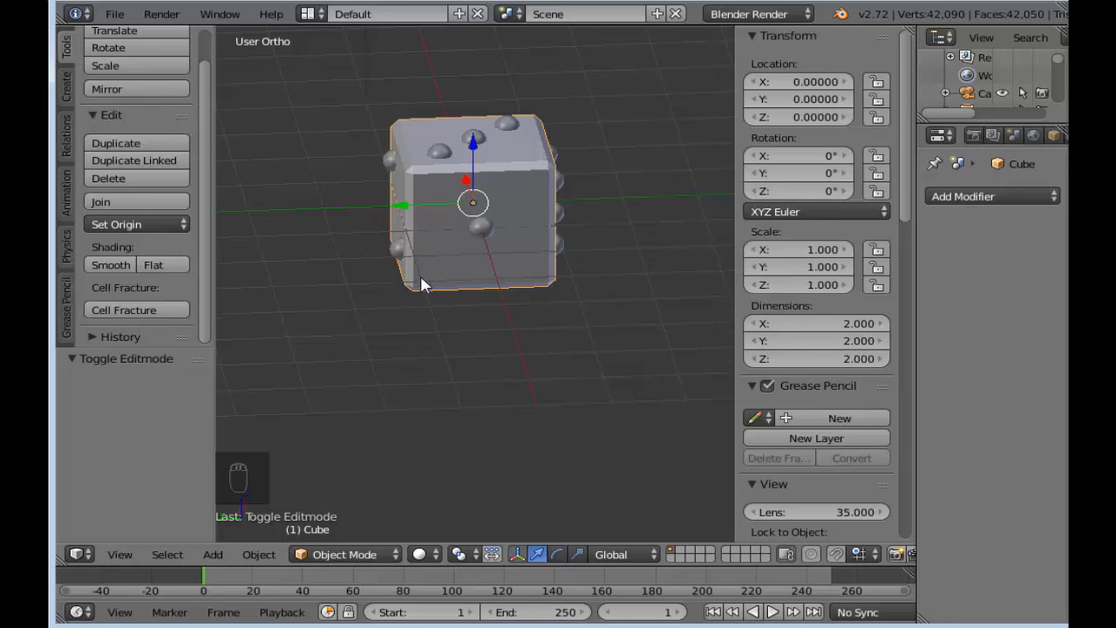
{"action": "middle_click_drag", "start_coordinate": [420, 274], "coordinate": [437, 214]}
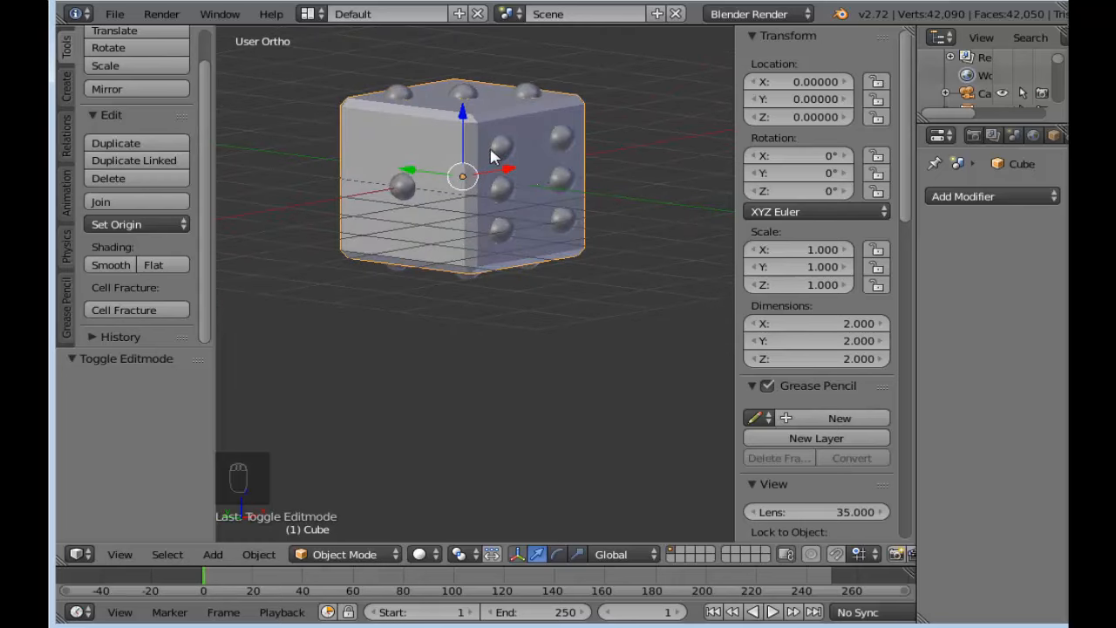
{"action": "middle_click_drag", "start_coordinate": [473, 180], "coordinate": [497, 189]}
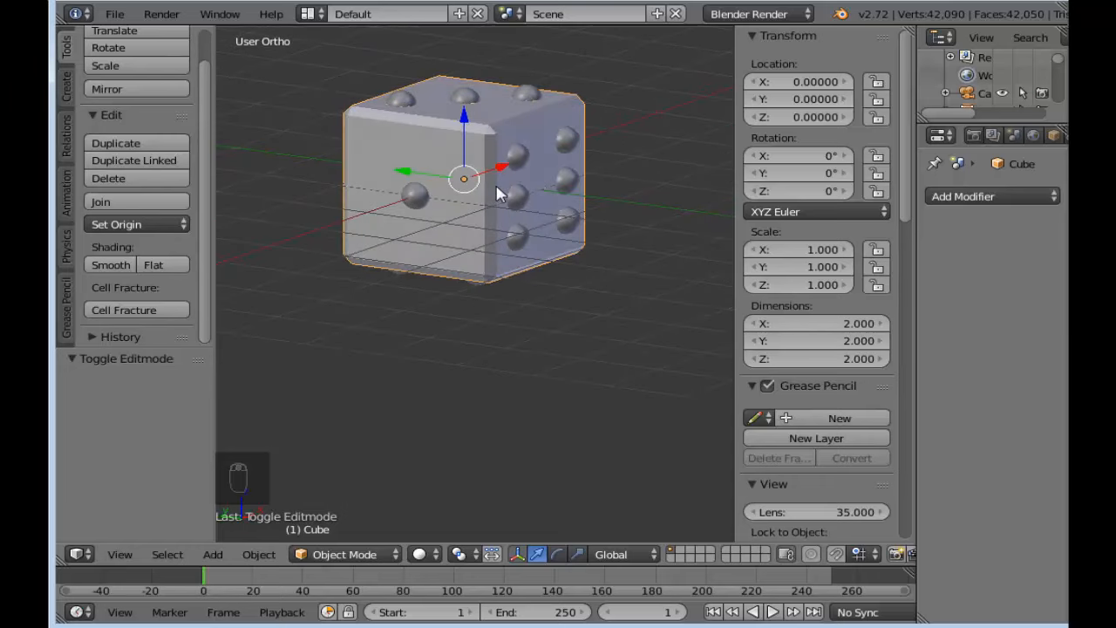
{"action": "right_click", "coordinate": [480, 137]}
{"action": "right_click", "coordinate": [481, 140]}
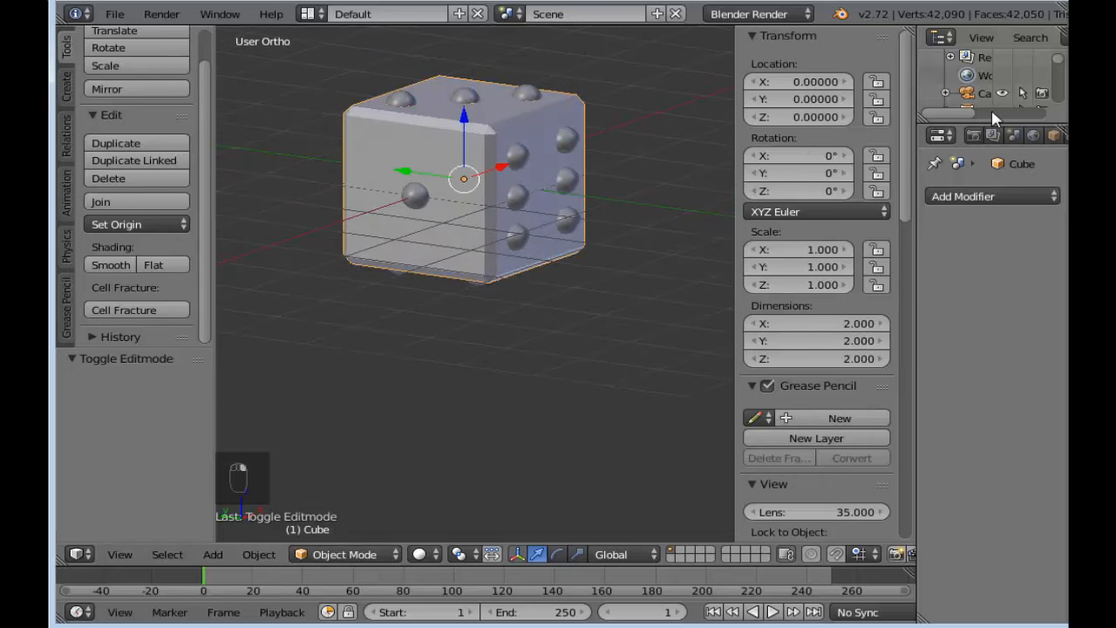
Step: Enlarge the Outliner to show the full object names and hide the cube in the viewport
{"action": "left_click_drag", "start_coordinate": [992, 120], "coordinate": [992, 380]}
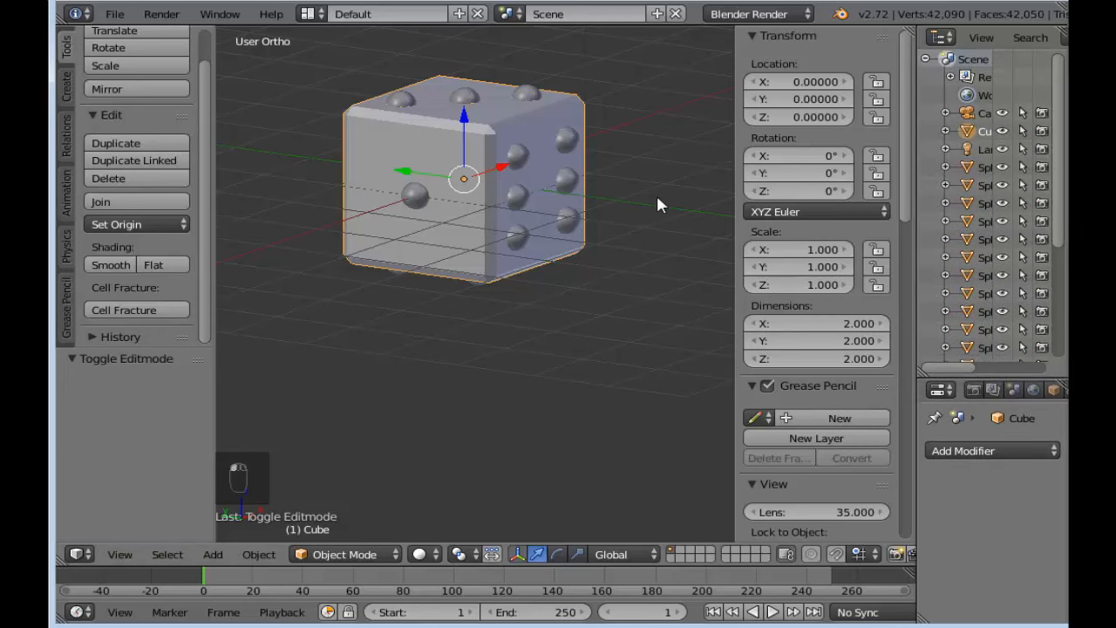
{"action": "key", "text": "n"}
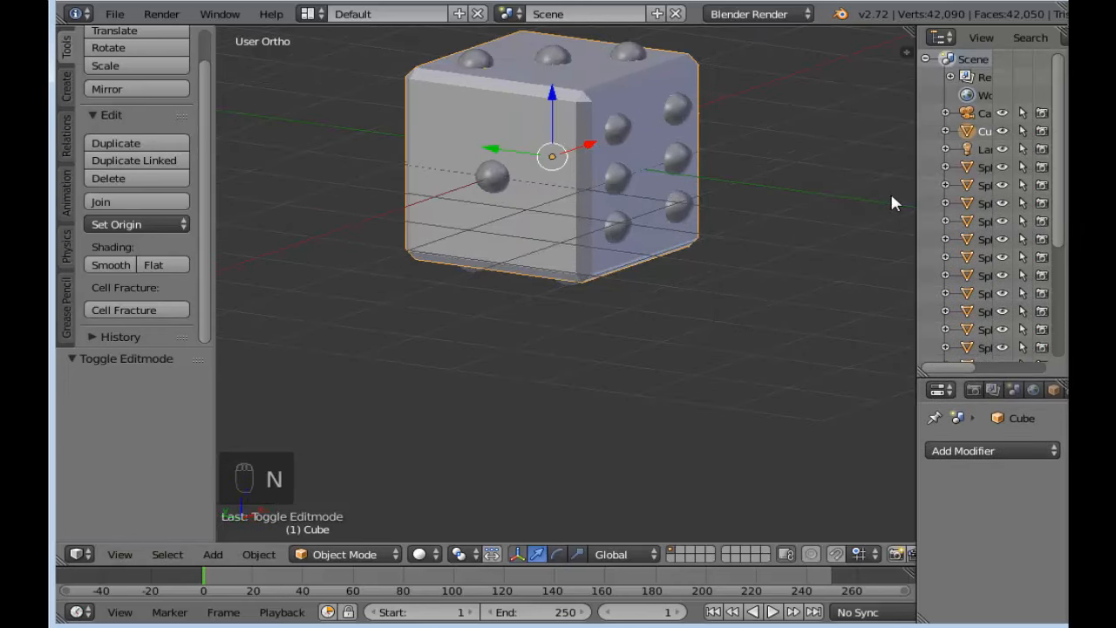
{"action": "left_click_drag", "start_coordinate": [915, 184], "coordinate": [759, 209]}
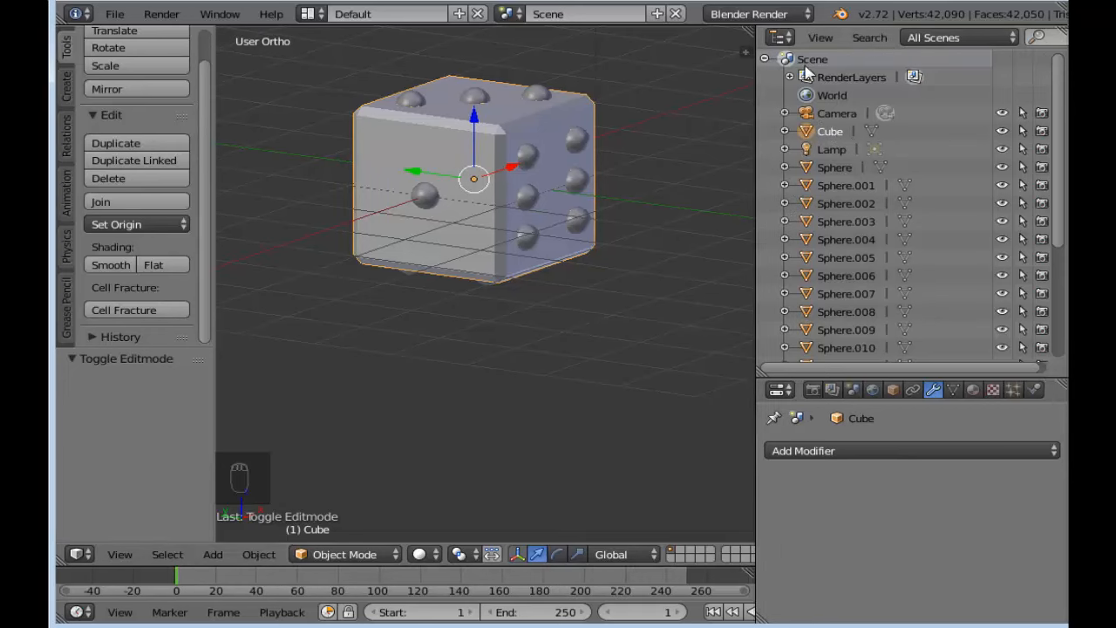
{"action": "left_click", "coordinate": [1002, 133]}
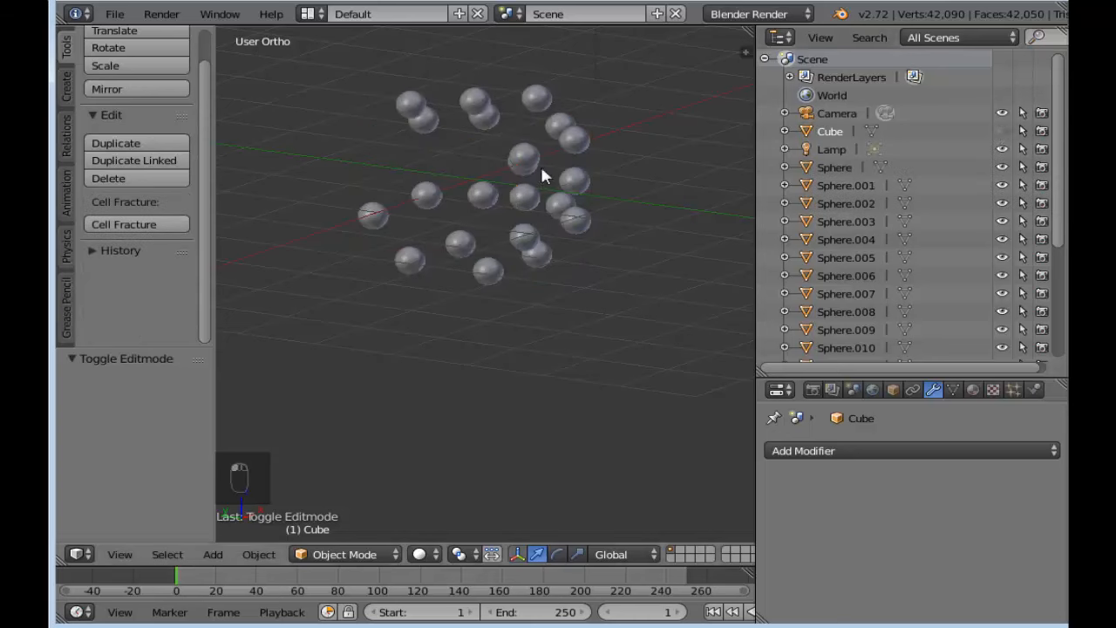
Step: Try to join all the pip spheres into one object using a box selection
{"action": "key", "text": "b"}
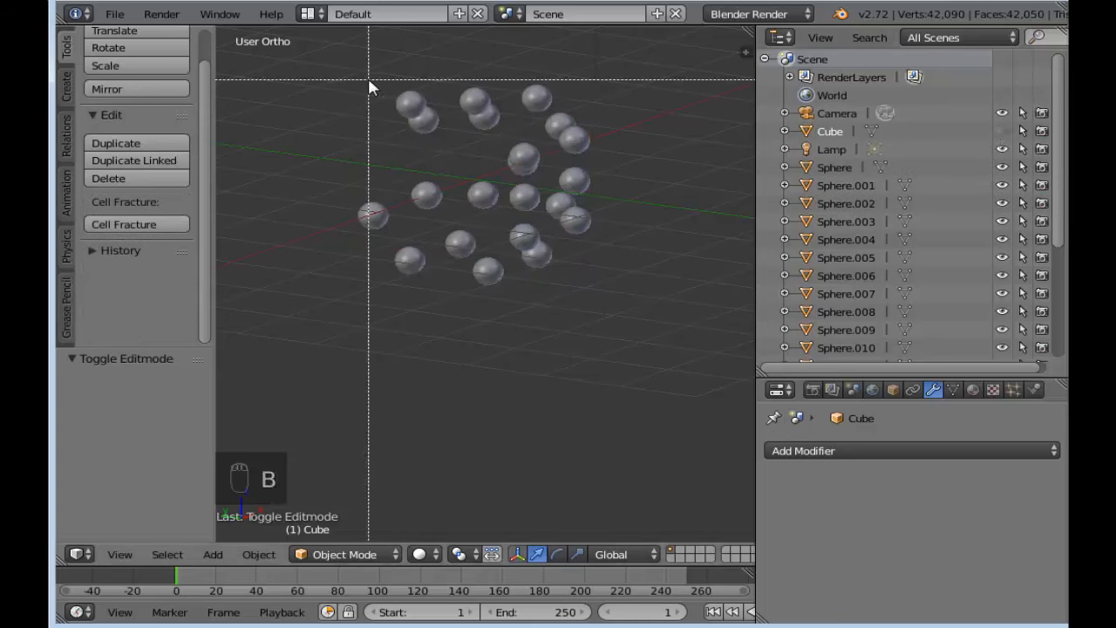
{"action": "left_click_drag", "start_coordinate": [330, 81], "coordinate": [642, 312]}
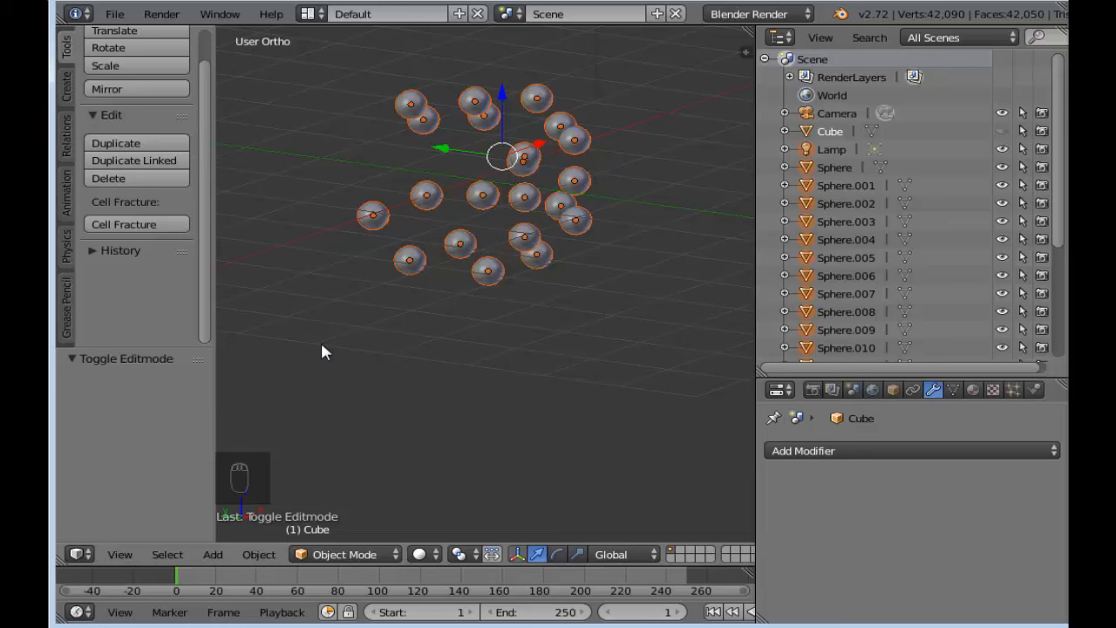
{"action": "key", "text": "ctrl+j"}
{"action": "scroll", "coordinate": [198, 139], "scroll_direction": "up", "scroll_amount": 2}
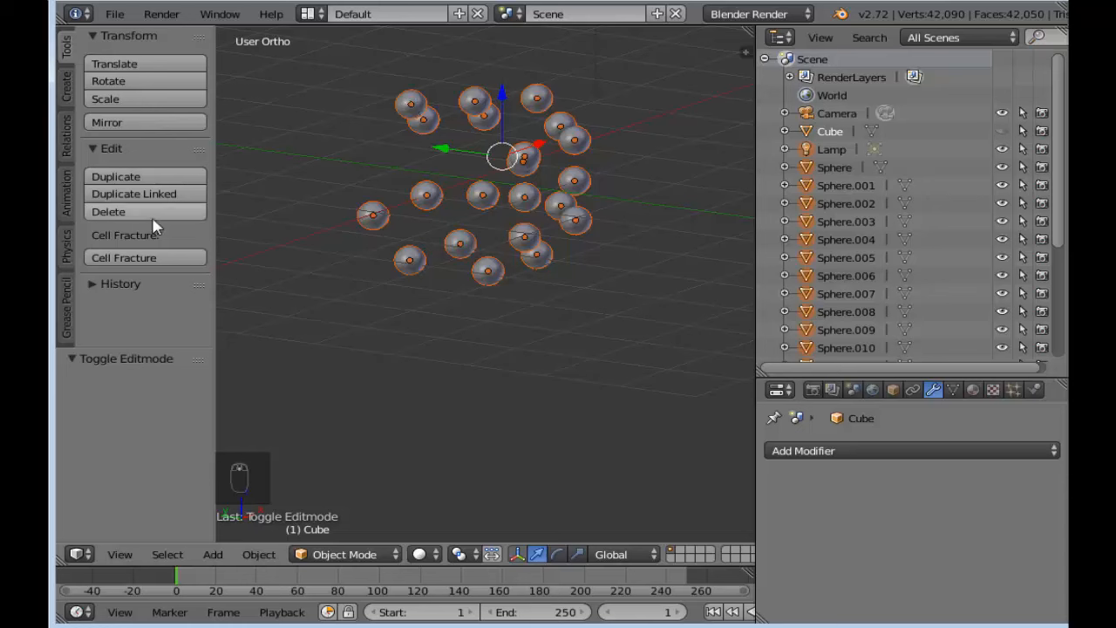
Step: Select every pip sphere individually and join them all into a single object
{"action": "right_click", "coordinate": [419, 118]}
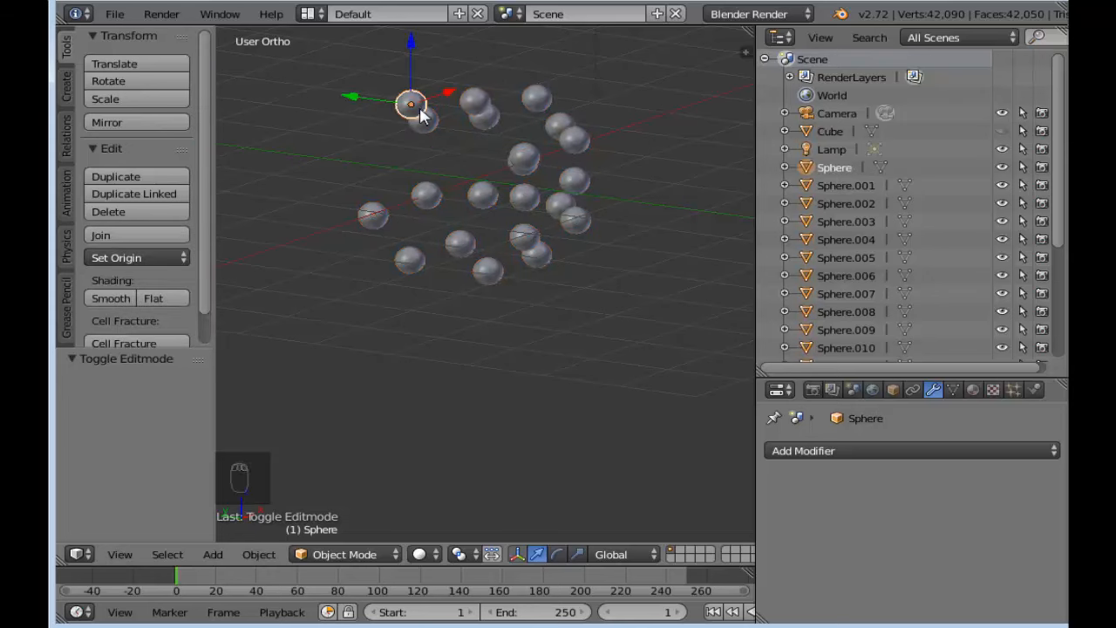
{"action": "right_click", "coordinate": [427, 124], "text": "shift"}
{"action": "right_click", "coordinate": [471, 106], "text": "shift"}
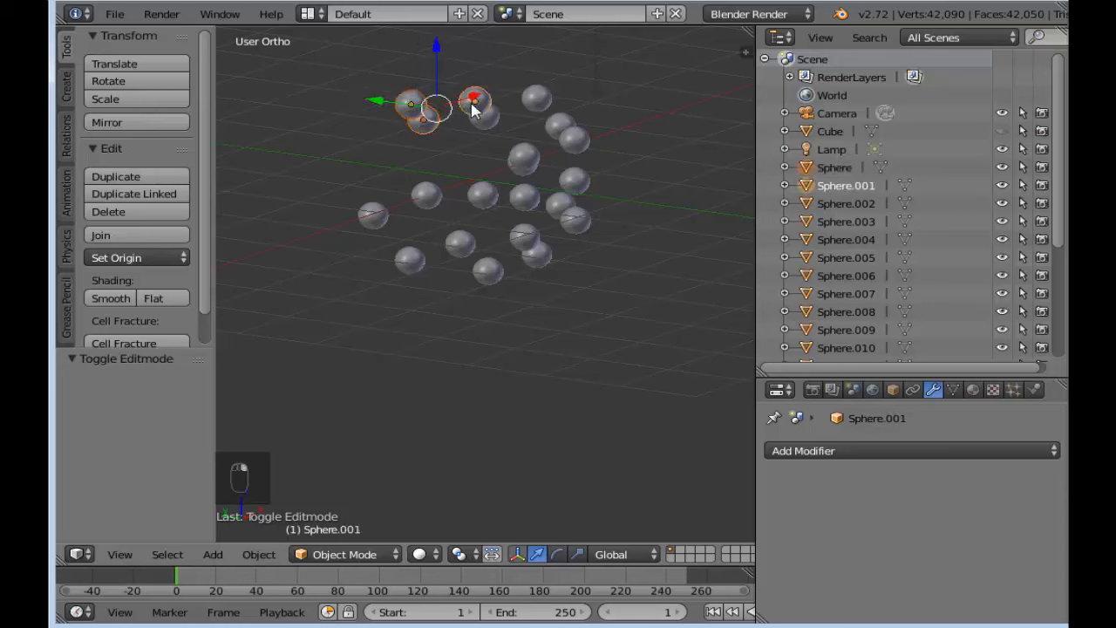
{"action": "right_click", "coordinate": [485, 120], "text": "shift"}
{"action": "right_click", "coordinate": [539, 98], "text": "shift"}
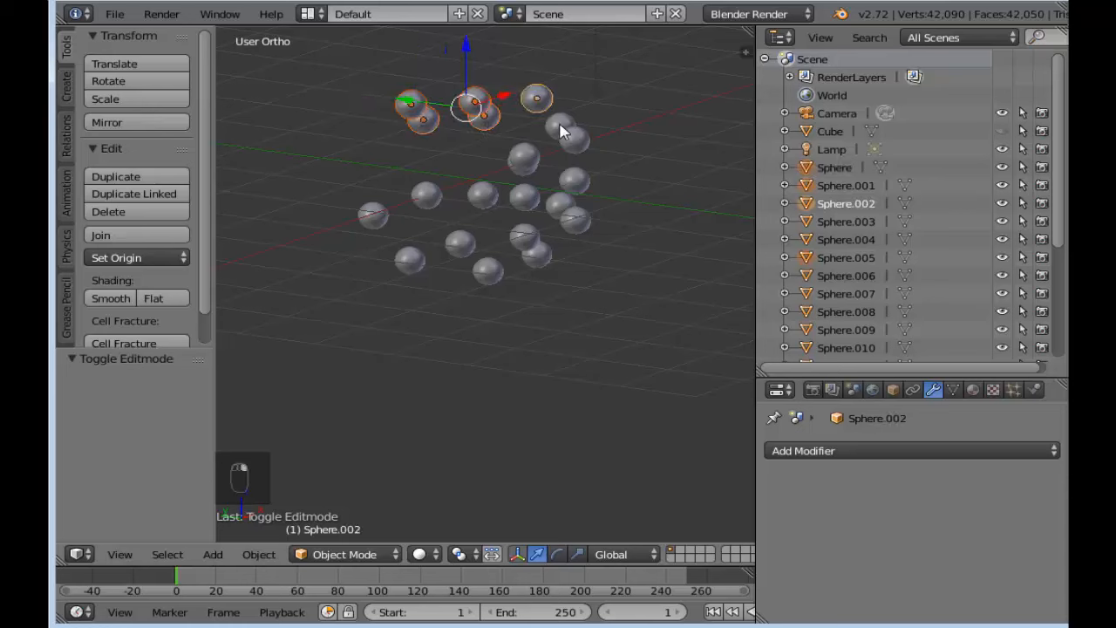
{"action": "right_click", "coordinate": [562, 128], "text": "shift"}
{"action": "right_click", "coordinate": [577, 140], "text": "shift"}
{"action": "right_click", "coordinate": [526, 160], "text": "shift"}
{"action": "right_click", "coordinate": [526, 162], "text": "shift"}
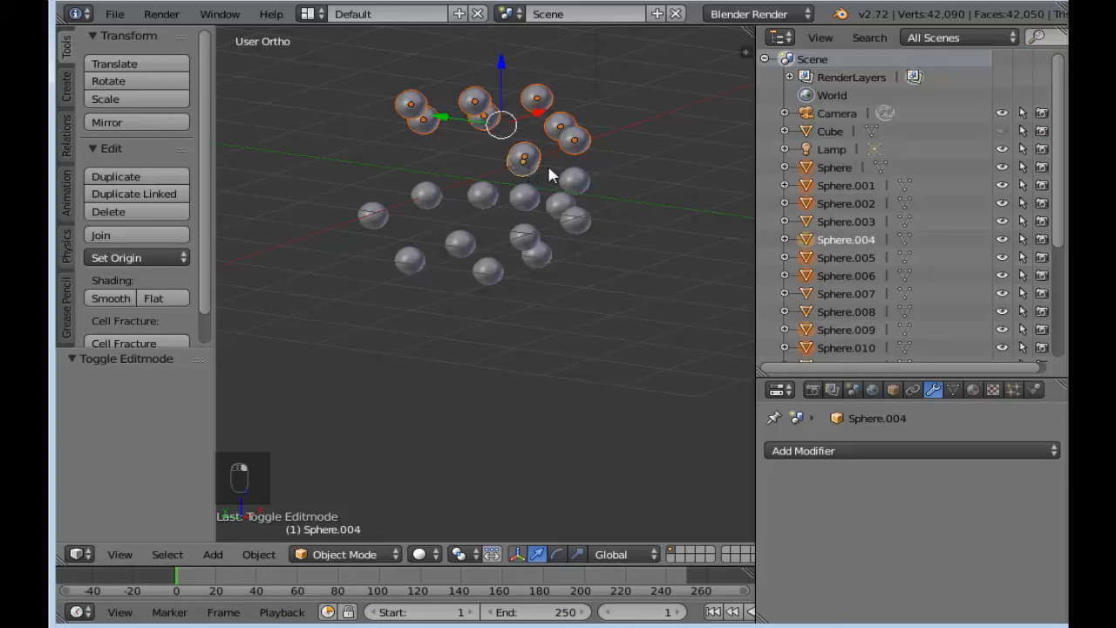
{"action": "right_click", "coordinate": [576, 181], "text": "shift"}
{"action": "right_click", "coordinate": [558, 211], "text": "shift"}
{"action": "right_click", "coordinate": [576, 216], "text": "shift"}
{"action": "right_click", "coordinate": [528, 195], "text": "shift"}
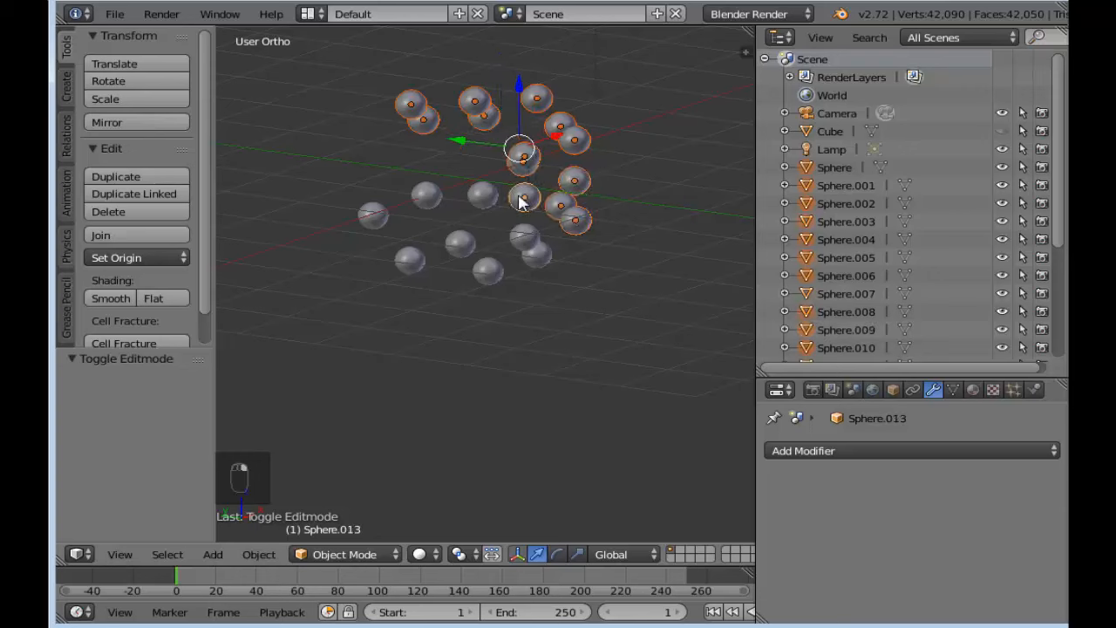
{"action": "right_click", "coordinate": [483, 198], "text": "shift"}
{"action": "right_click", "coordinate": [521, 239], "text": "shift"}
{"action": "right_click", "coordinate": [543, 252], "text": "shift"}
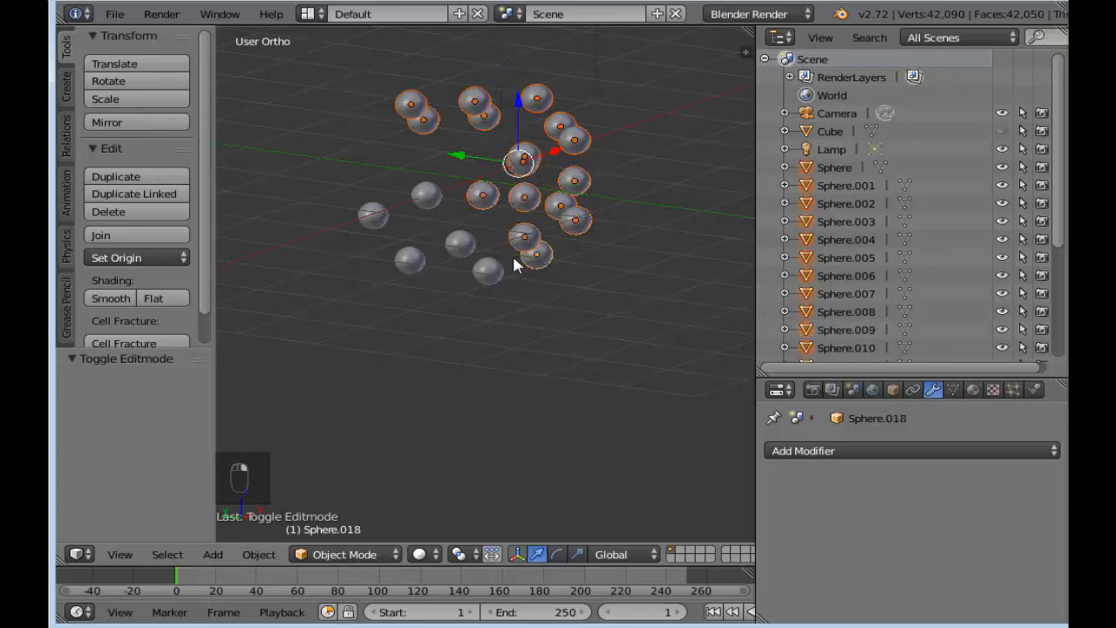
{"action": "right_click", "coordinate": [490, 272], "text": "shift"}
{"action": "right_click", "coordinate": [460, 246], "text": "shift"}
{"action": "right_click", "coordinate": [426, 195], "text": "shift"}
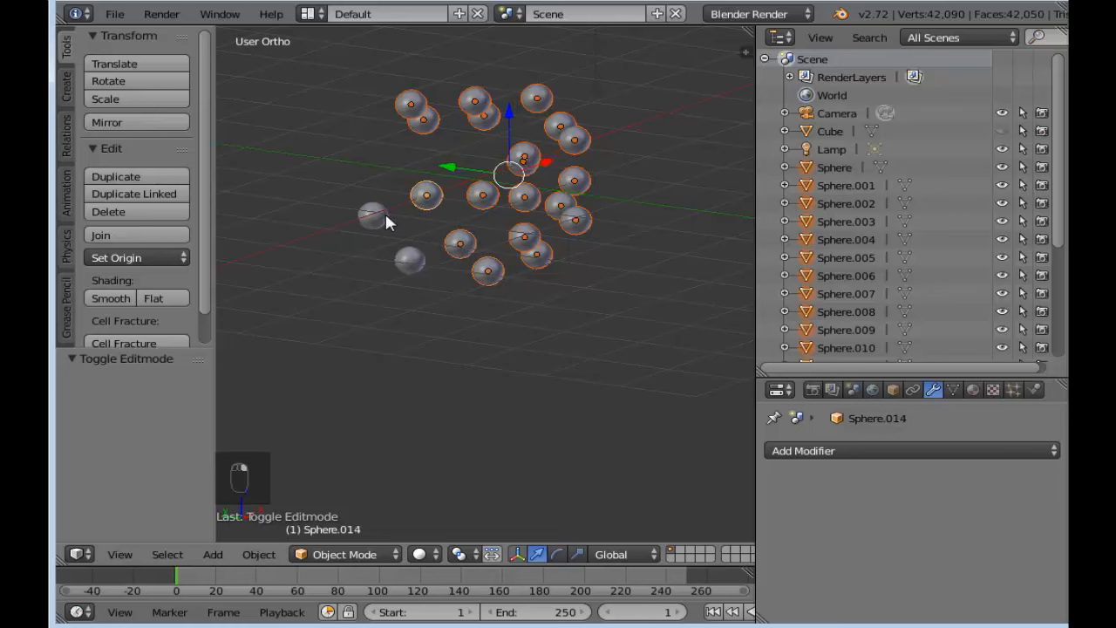
{"action": "right_click", "coordinate": [375, 215], "text": "shift"}
{"action": "right_click", "coordinate": [410, 259], "text": "shift"}
{"action": "scroll", "coordinate": [410, 262], "scroll_direction": "down", "scroll_amount": 3}
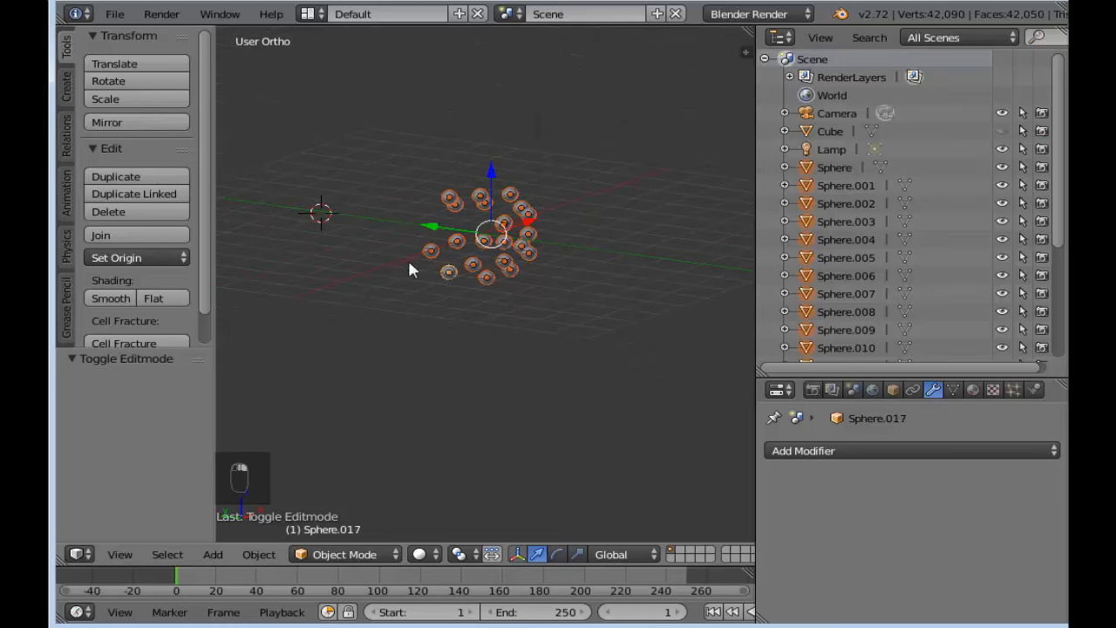
{"action": "middle_click_drag", "start_coordinate": [407, 258], "coordinate": [446, 260]}
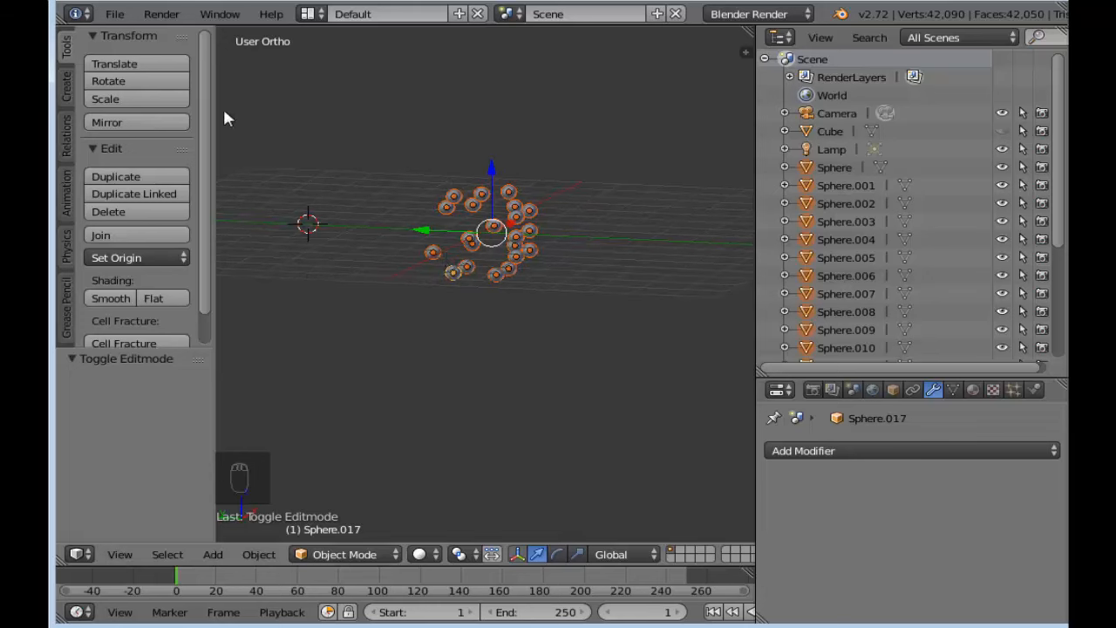
{"action": "left_click", "coordinate": [133, 247]}
{"action": "middle_click_drag", "start_coordinate": [581, 244], "coordinate": [546, 244]}
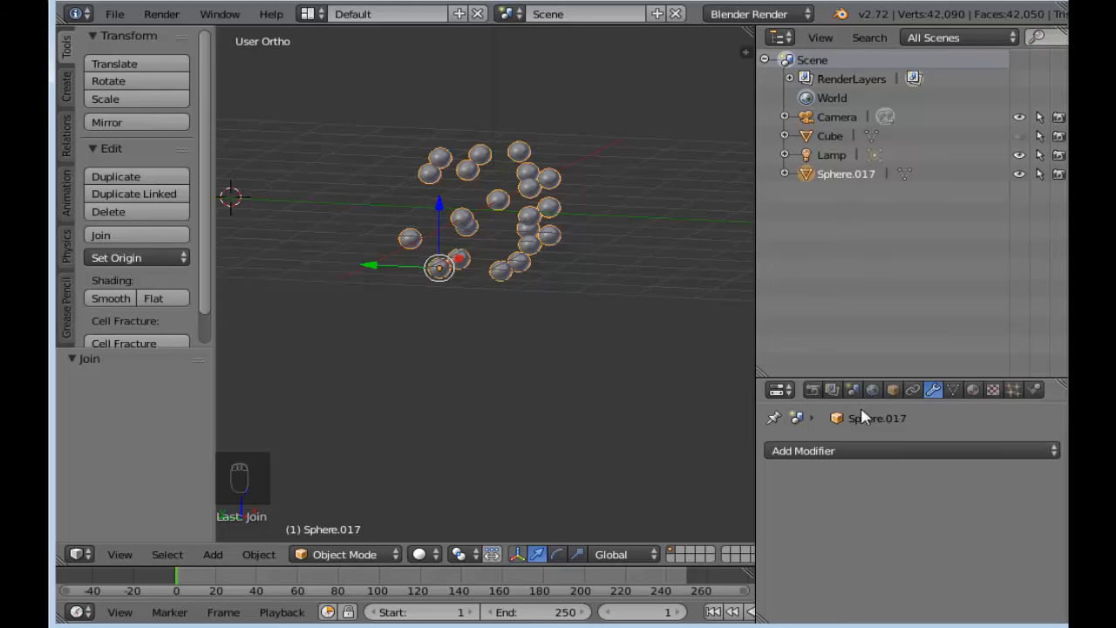
Step: Make the cube visible again around the joined pips and show the transform properties
{"action": "left_click_drag", "start_coordinate": [874, 381], "coordinate": [872, 196]}
{"action": "scroll", "coordinate": [553, 282], "scroll_direction": "down", "scroll_amount": 1}
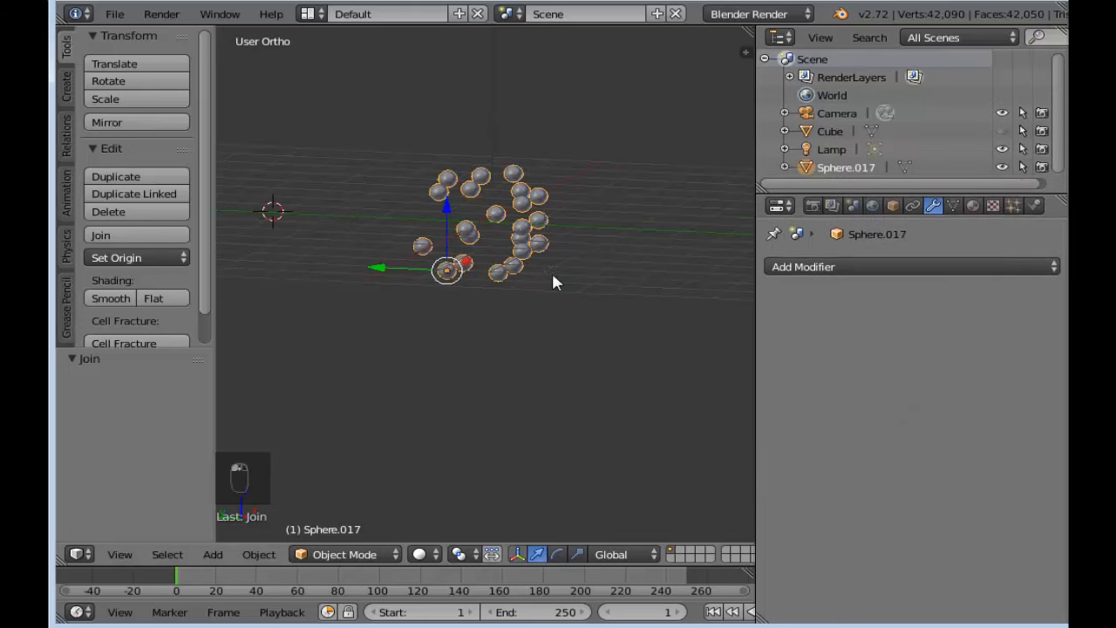
{"action": "left_click", "coordinate": [1002, 131]}
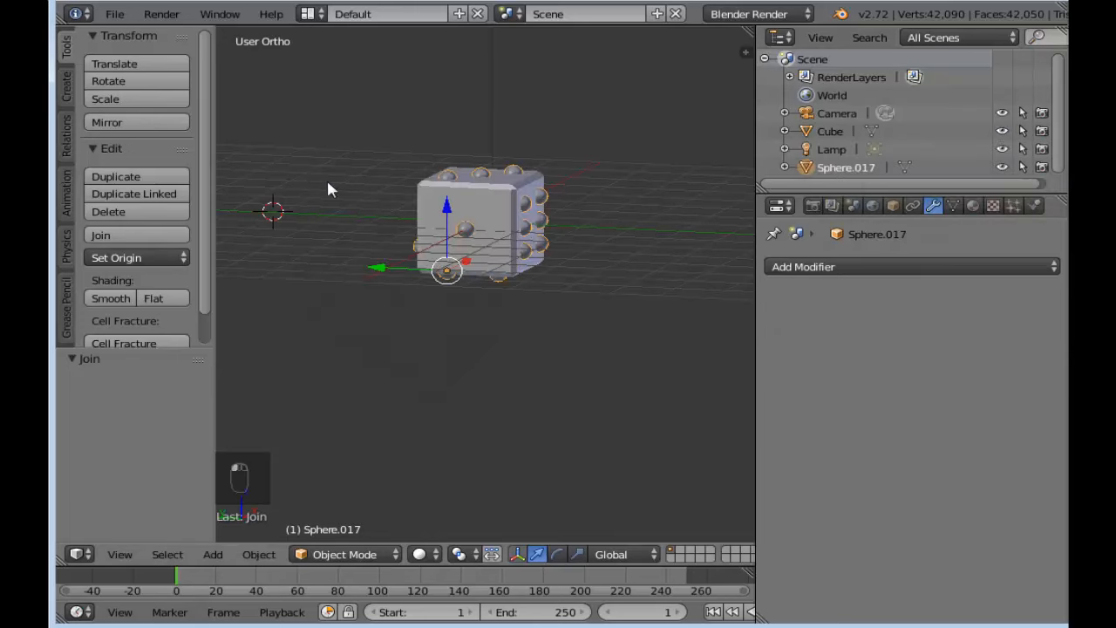
{"action": "middle_click_drag", "start_coordinate": [437, 237], "coordinate": [514, 292]}
{"action": "scroll", "coordinate": [460, 251], "scroll_direction": "up", "scroll_amount": 3}
{"action": "scroll", "coordinate": [427, 225], "scroll_direction": "up", "scroll_amount": 1}
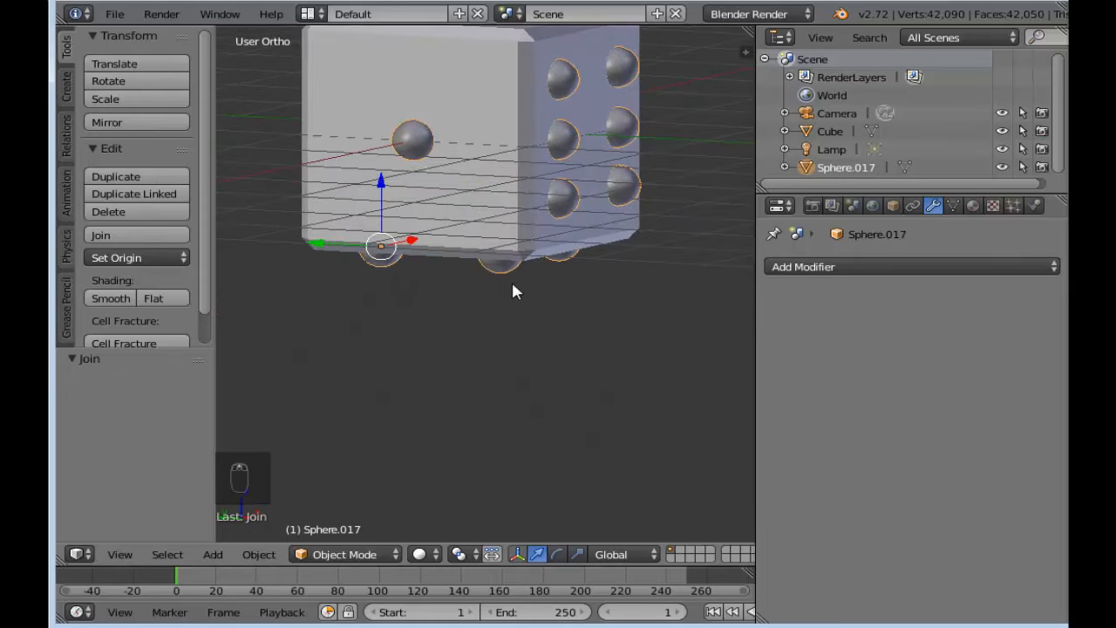
{"action": "key", "text": "n"}
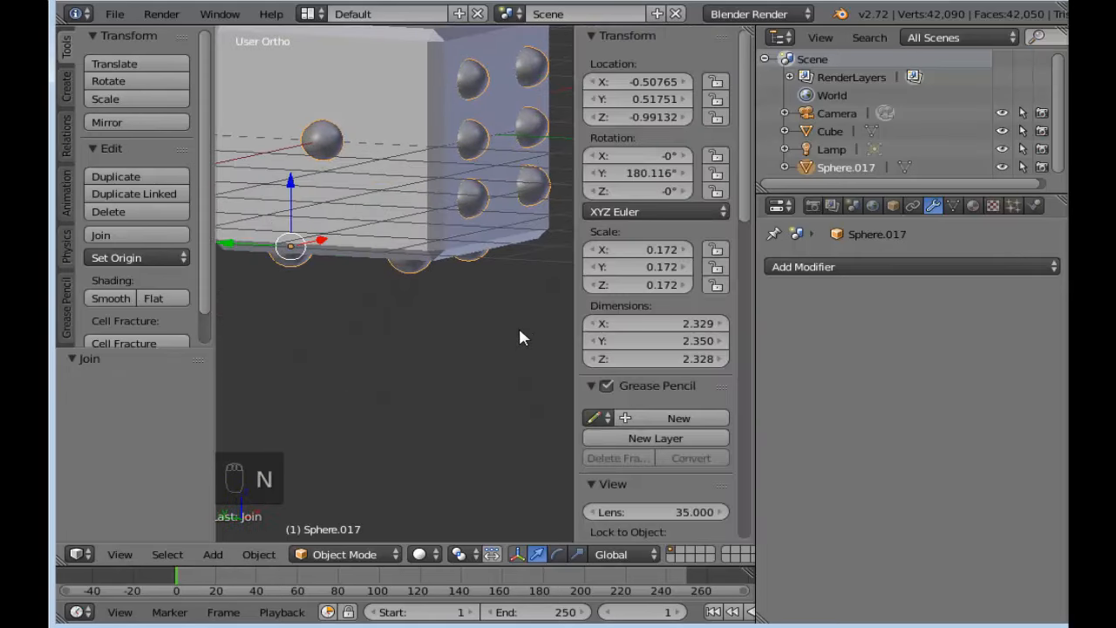
Step: Delete the bevelled cube, keeping only the joined pip spheres as the die's geometry
{"action": "right_click", "coordinate": [422, 90]}
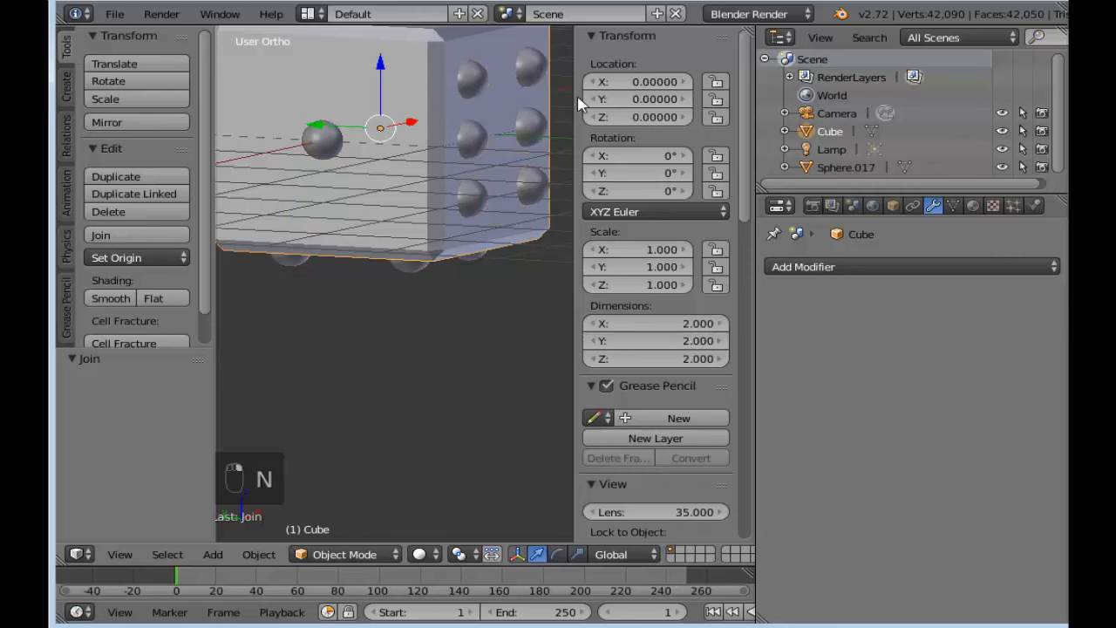
{"action": "scroll", "coordinate": [551, 119], "scroll_direction": "down", "scroll_amount": 2}
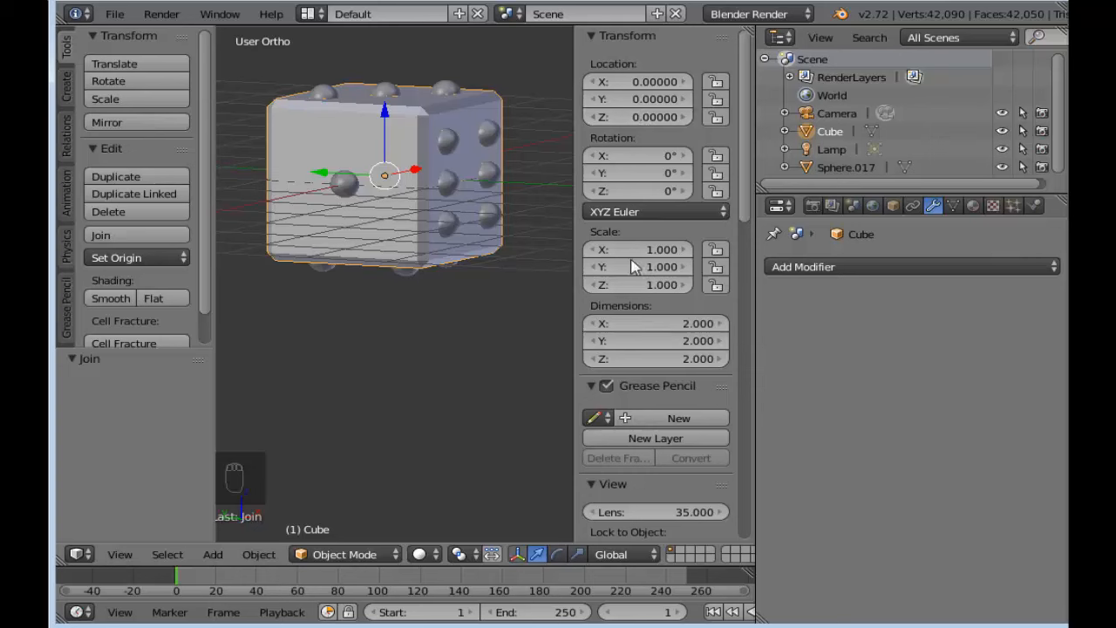
{"action": "scroll", "coordinate": [448, 311], "scroll_direction": "down", "scroll_amount": 2}
{"action": "middle_click_drag", "start_coordinate": [457, 335], "coordinate": [439, 300]}
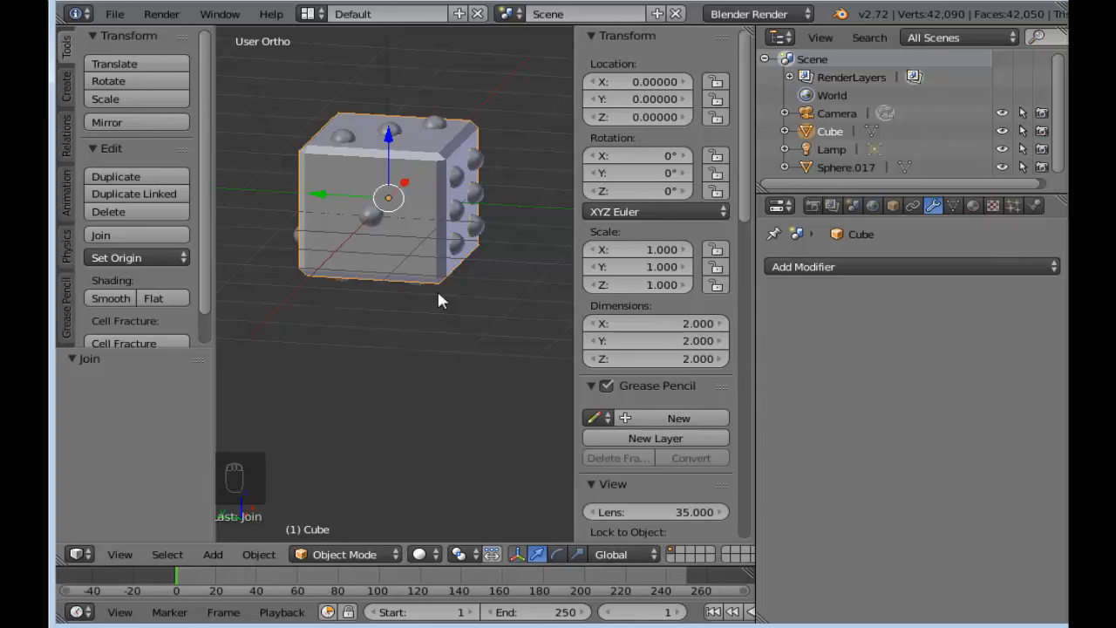
{"action": "key", "text": "Delete"}
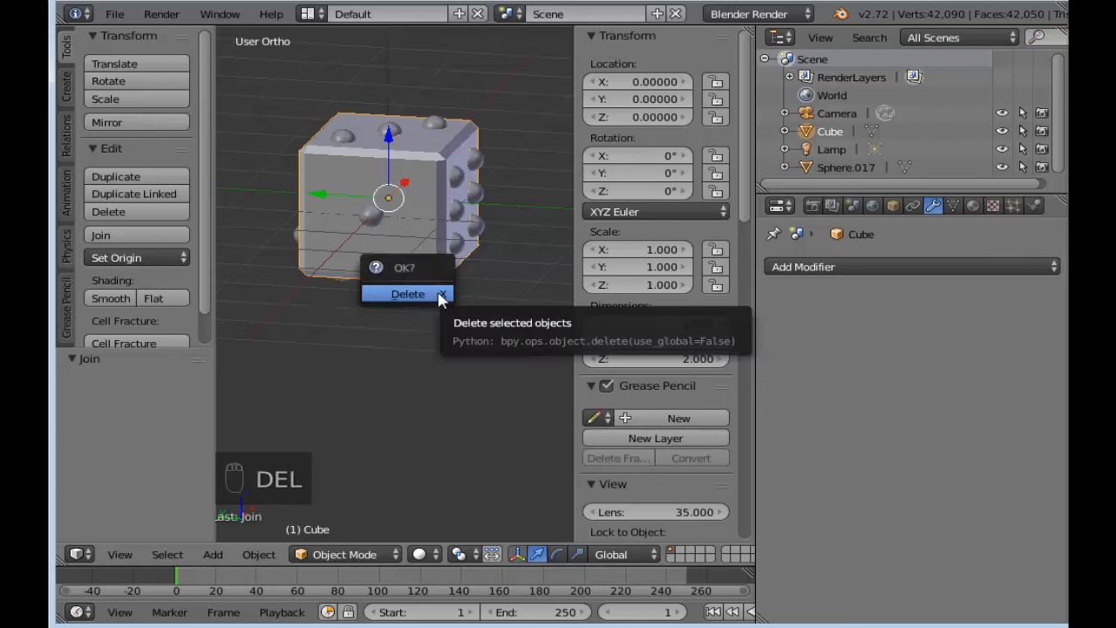
{"action": "left_click", "coordinate": [439, 299]}
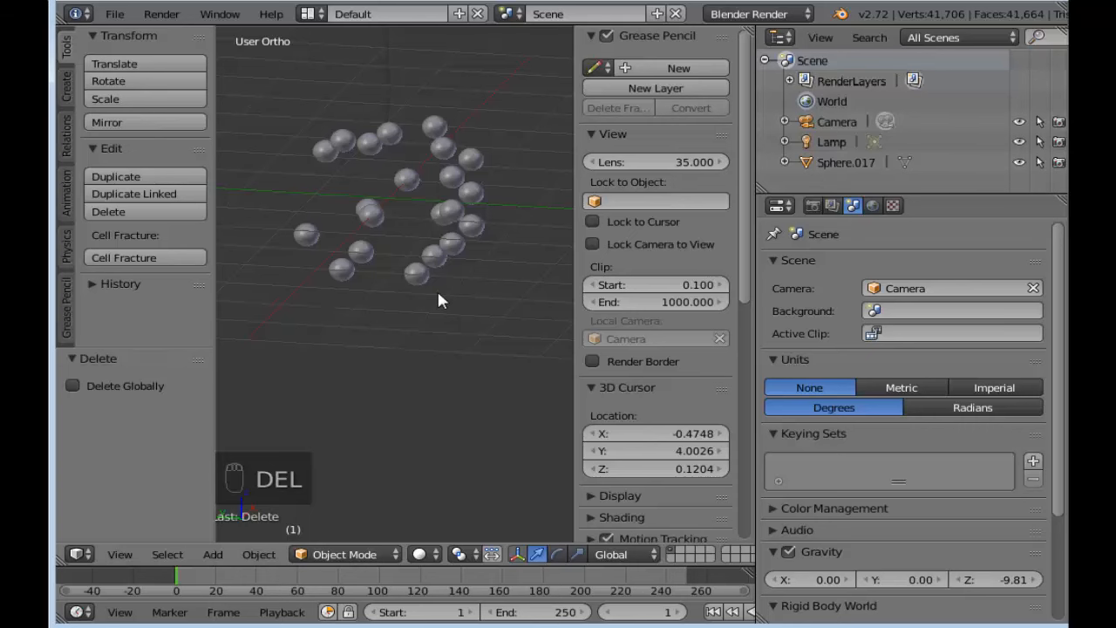
Step: Add a new cube mesh to the scene to serve as the die's body
{"action": "key", "text": "shift+a"}
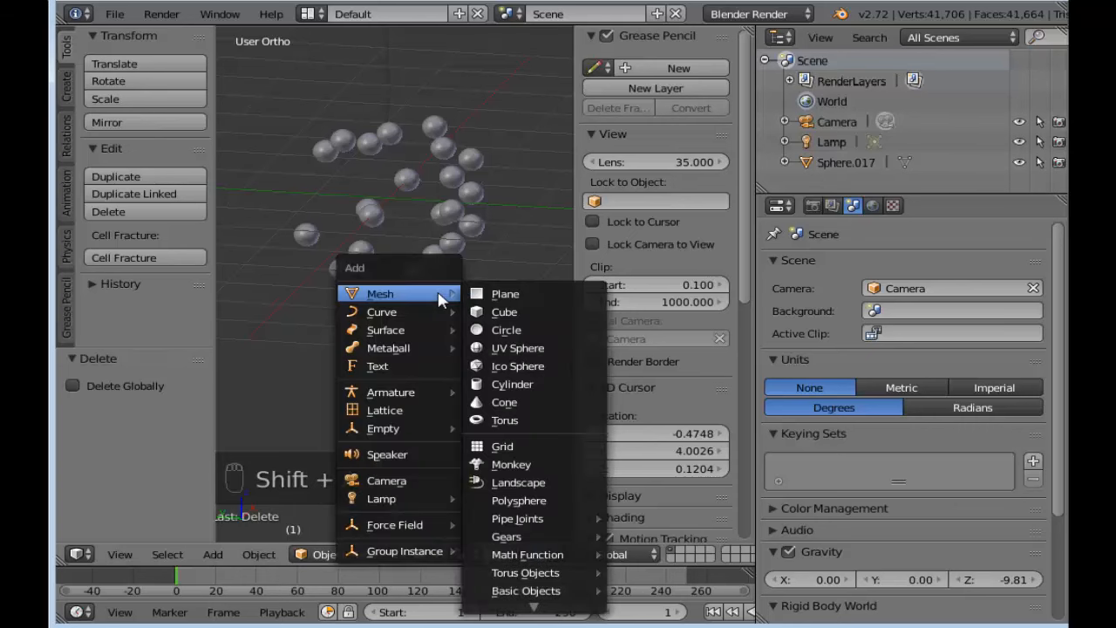
{"action": "left_click", "coordinate": [509, 312]}
{"action": "scroll", "coordinate": [488, 319], "scroll_direction": "down", "scroll_amount": 5}
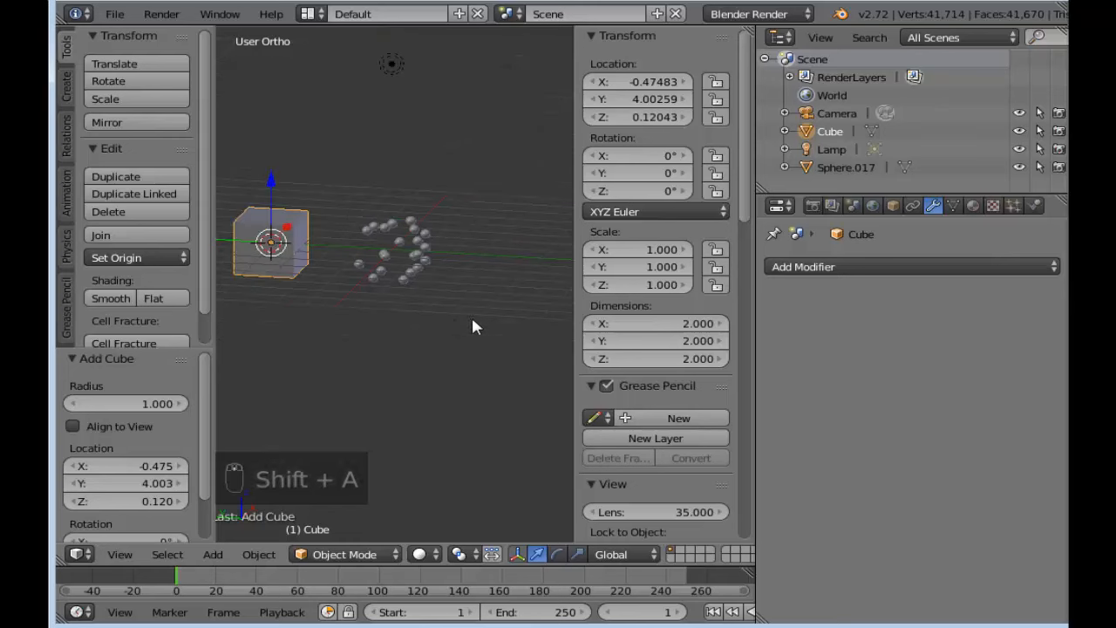
{"action": "scroll", "coordinate": [454, 326], "scroll_direction": "down", "scroll_amount": 2}
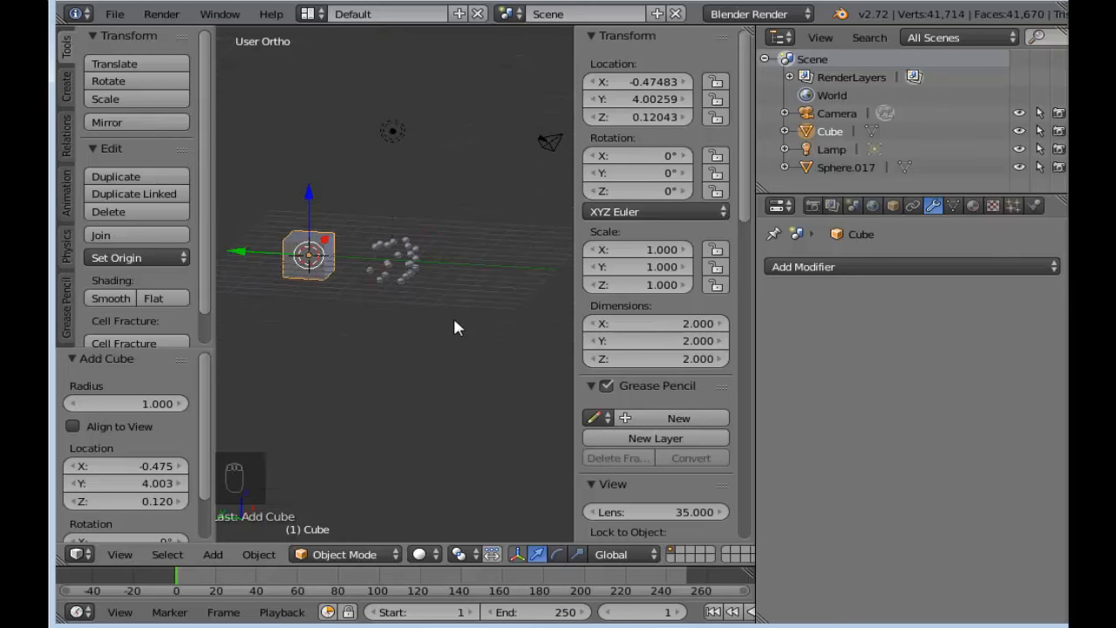
{"action": "scroll", "coordinate": [454, 327], "scroll_direction": "up", "scroll_amount": 3}
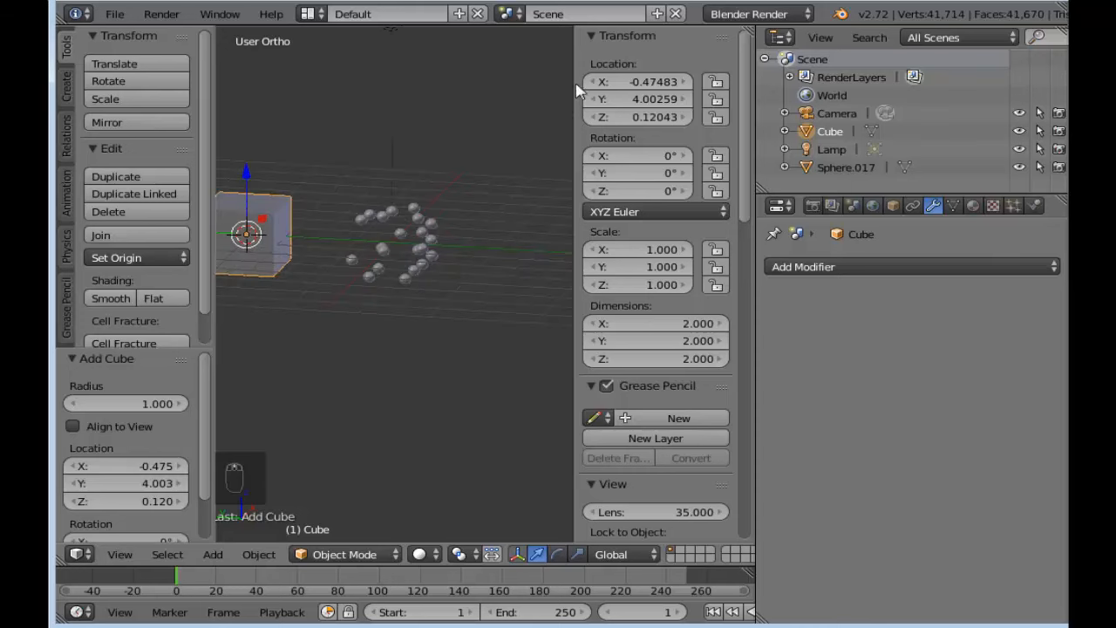
Step: Centre the new cube on the pips by setting its X, Y and Z location to 0
{"action": "left_click", "coordinate": [649, 83]}
{"action": "type", "text": "0"}
{"action": "key", "text": "Return"}
{"action": "left_click", "coordinate": [634, 98]}
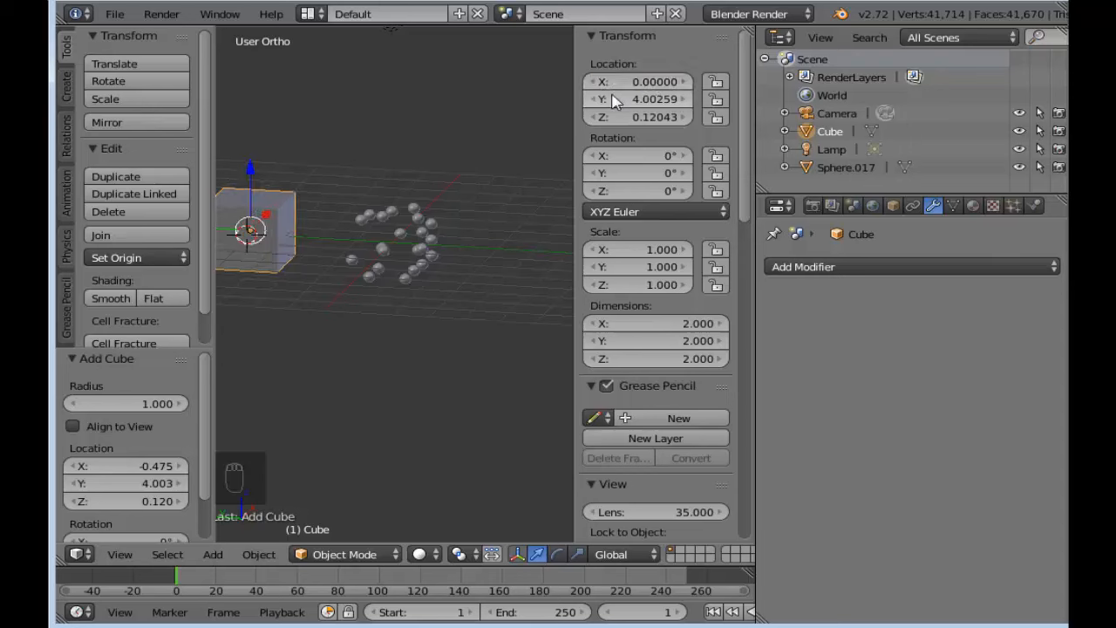
{"action": "type", "text": "0"}
{"action": "key", "text": "Return"}
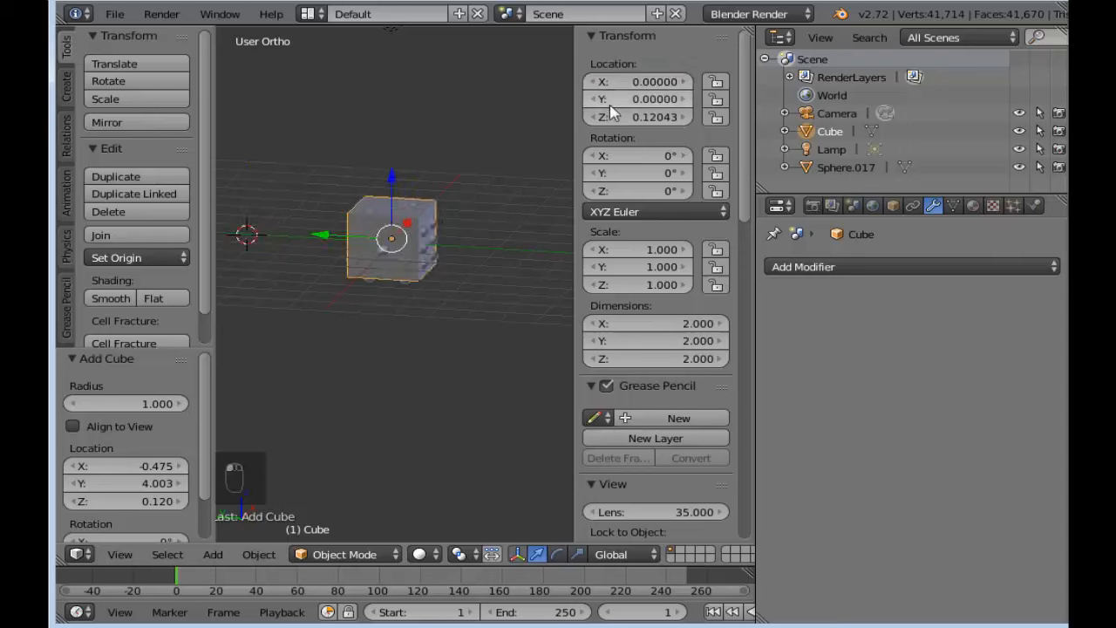
{"action": "left_click", "coordinate": [652, 117]}
{"action": "type", "text": "0"}
{"action": "key", "text": "Return"}
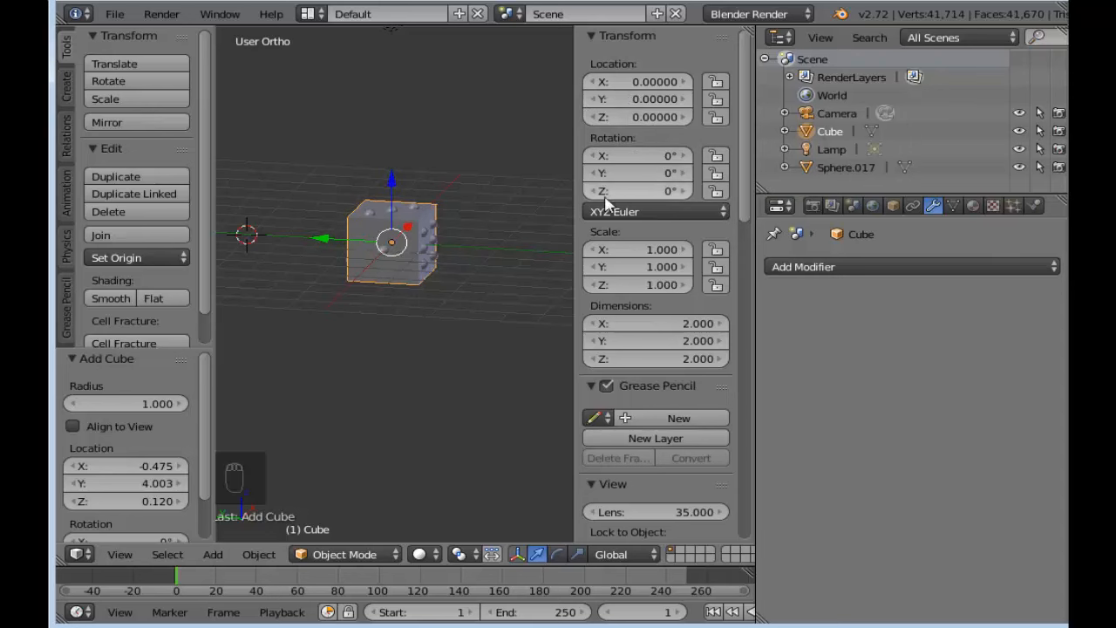
Step: Hide the transform properties and add a Bevel modifier to the cube
{"action": "scroll", "coordinate": [501, 314], "scroll_direction": "up", "scroll_amount": 3}
{"action": "middle_click_drag", "start_coordinate": [501, 314], "coordinate": [459, 208]}
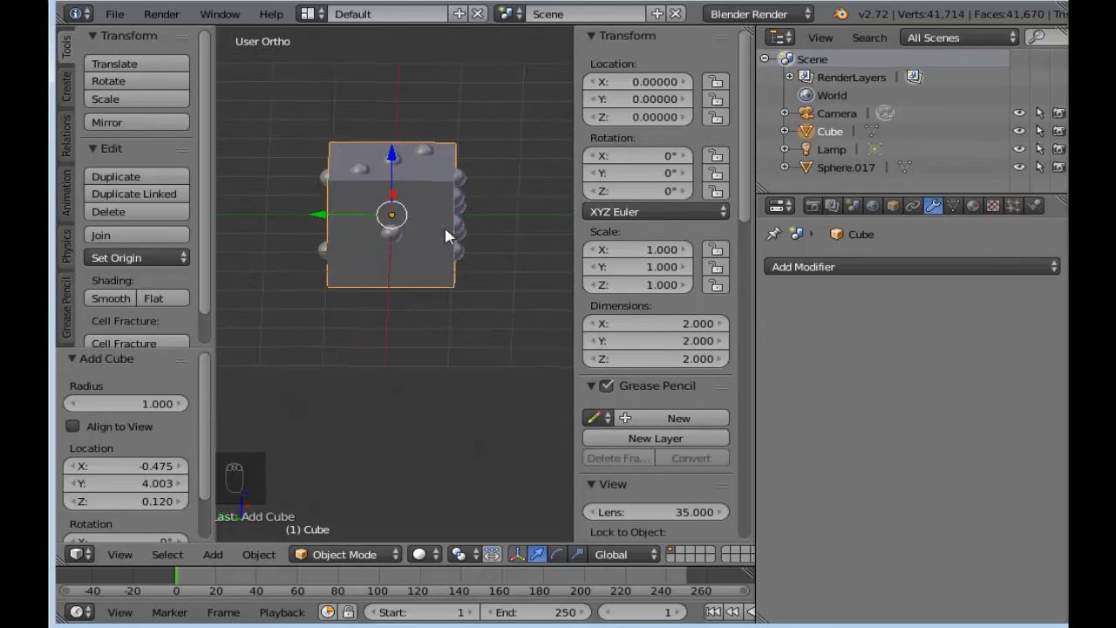
{"action": "key", "text": "n"}
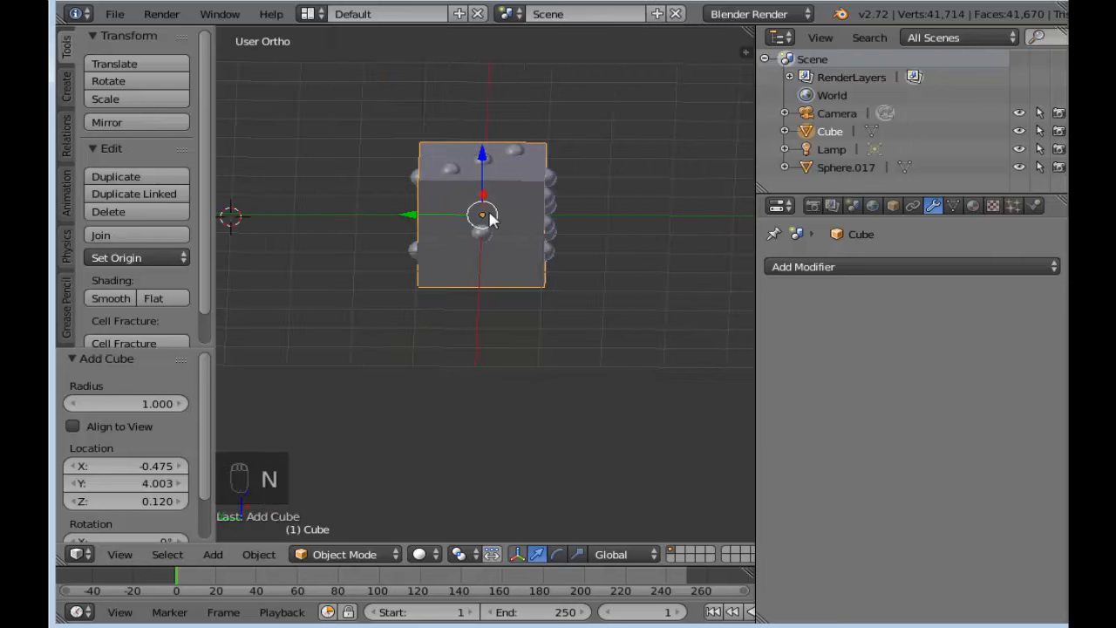
{"action": "middle_click_drag", "start_coordinate": [582, 225], "coordinate": [564, 206]}
{"action": "scroll", "coordinate": [562, 196], "scroll_direction": "up", "scroll_amount": 1}
{"action": "middle_click_drag", "start_coordinate": [548, 152], "coordinate": [521, 172]}
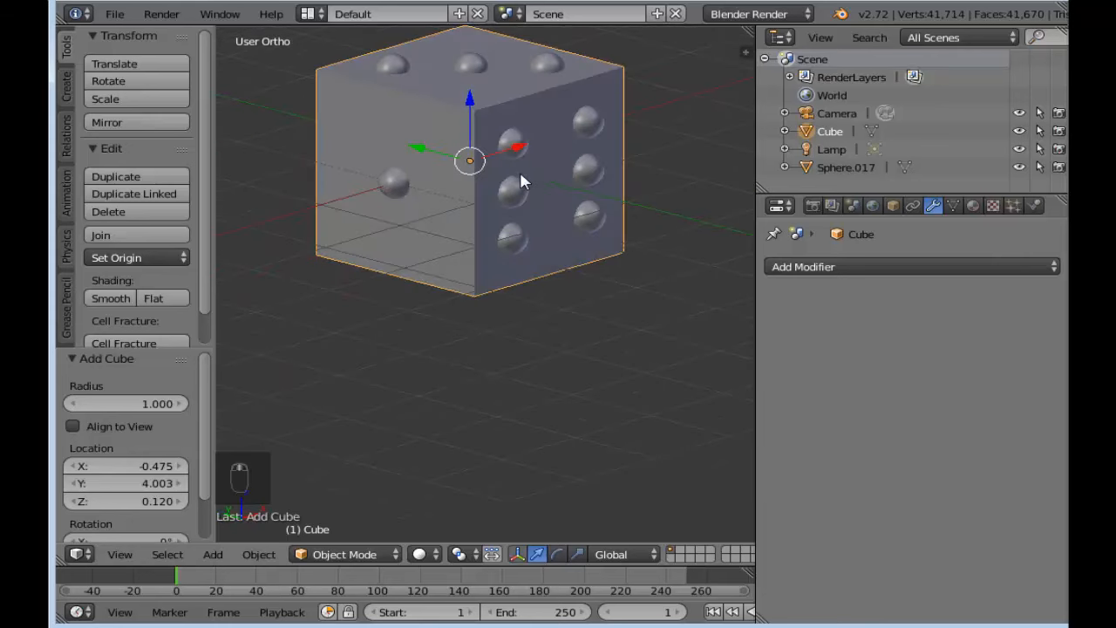
{"action": "left_click", "coordinate": [866, 268]}
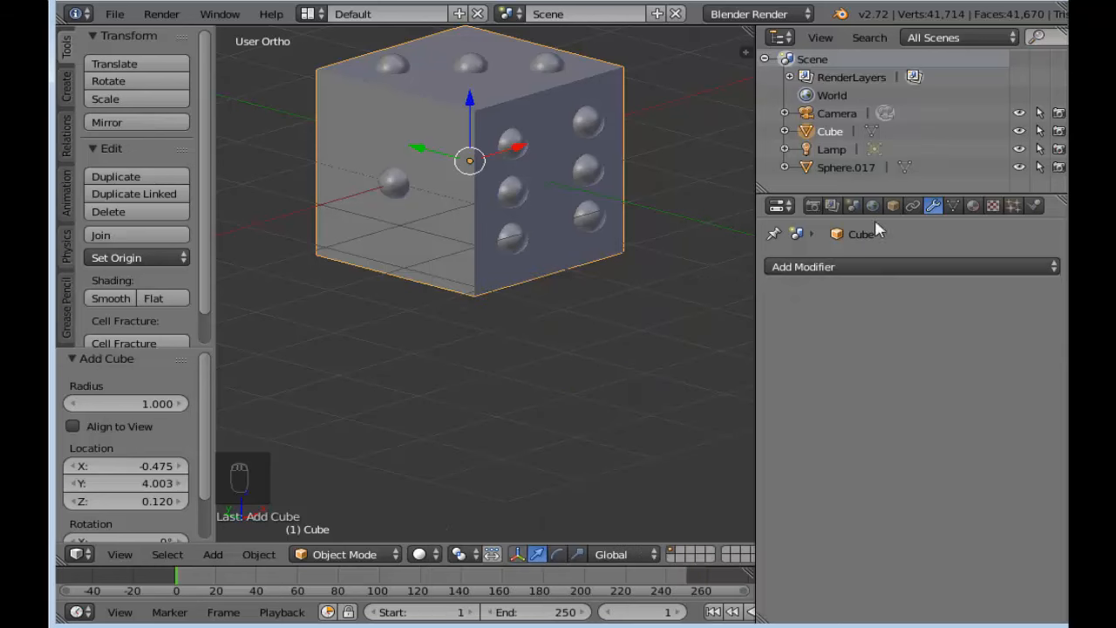
{"action": "left_click", "coordinate": [821, 266]}
{"action": "left_click", "coordinate": [667, 331]}
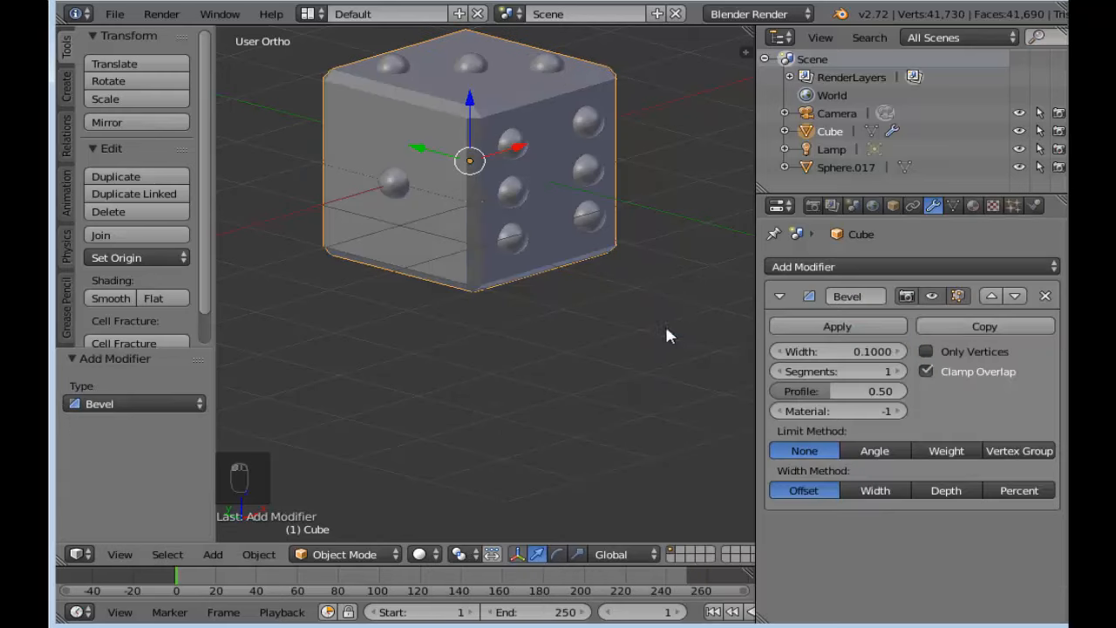
{"action": "scroll", "coordinate": [615, 296], "scroll_direction": "up", "scroll_amount": 2}
{"action": "scroll", "coordinate": [623, 283], "scroll_direction": "down", "scroll_amount": 1}
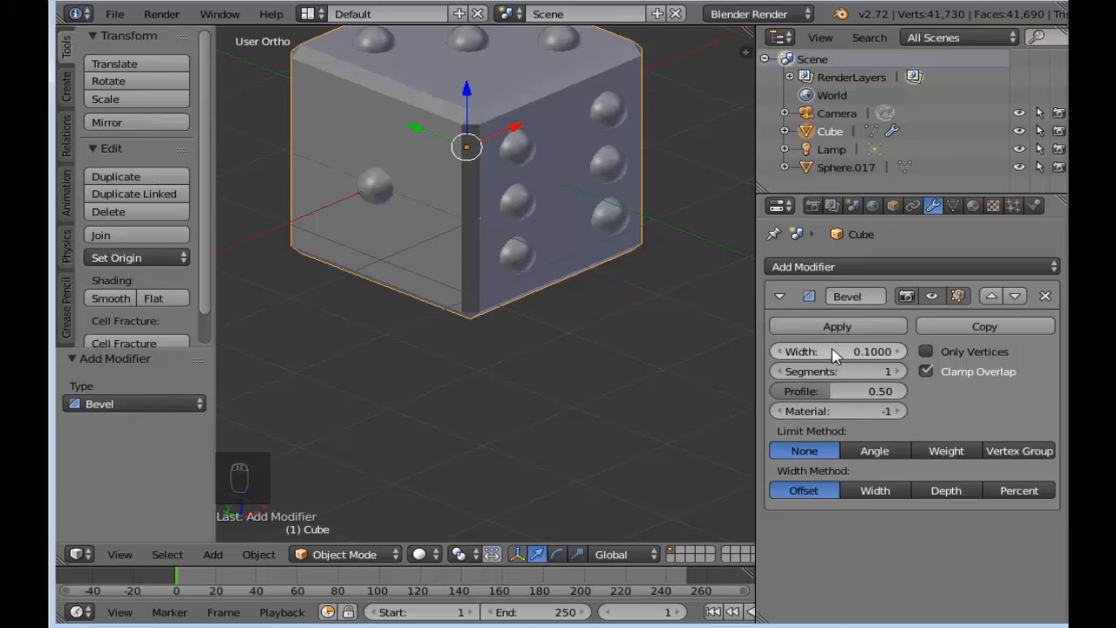
Step: Set the Bevel modifier's width to 0.1510
{"action": "left_click", "coordinate": [777, 296]}
{"action": "left_click", "coordinate": [778, 297]}
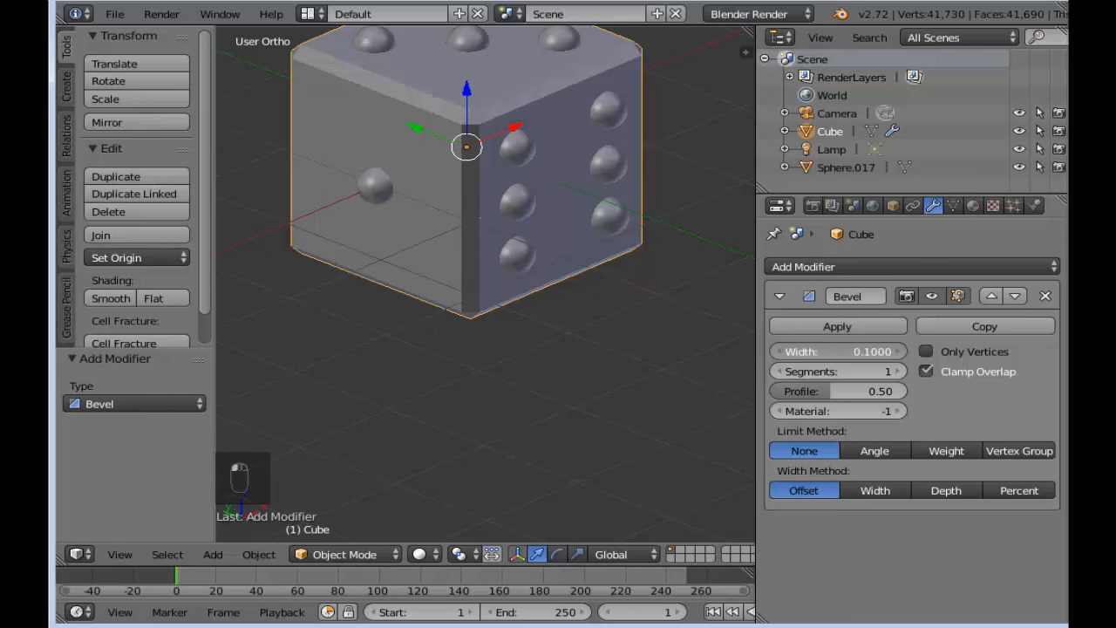
{"action": "left_click_drag", "start_coordinate": [837, 351], "coordinate": [880, 351]}
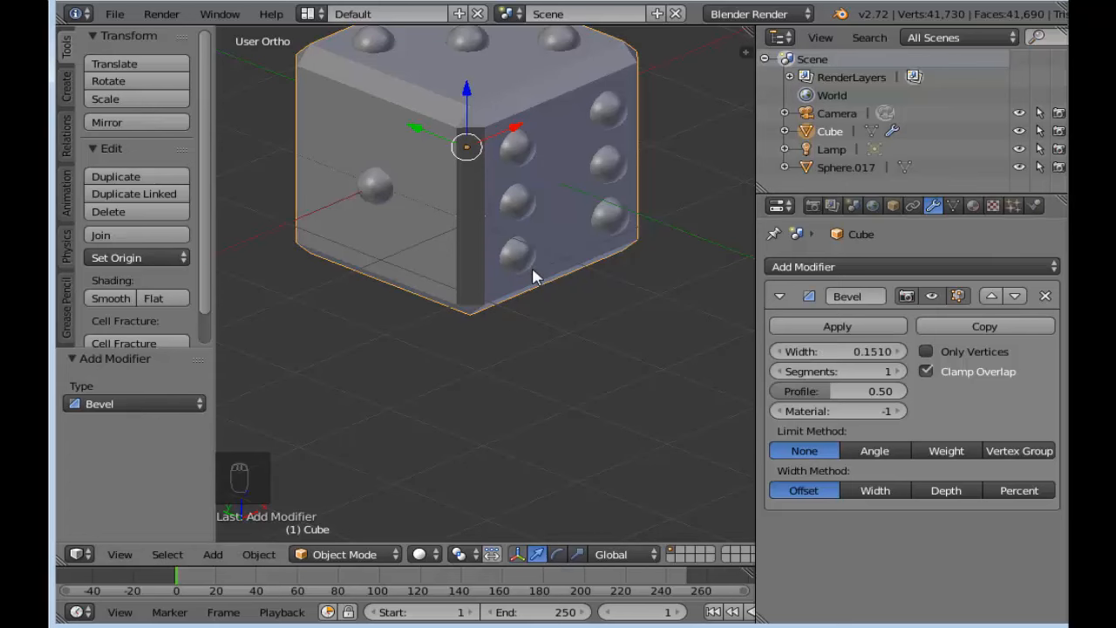
Step: Examine the bevelled edges and corners of the cube around the pips from several sides
{"action": "middle_click_drag", "start_coordinate": [532, 275], "coordinate": [535, 309]}
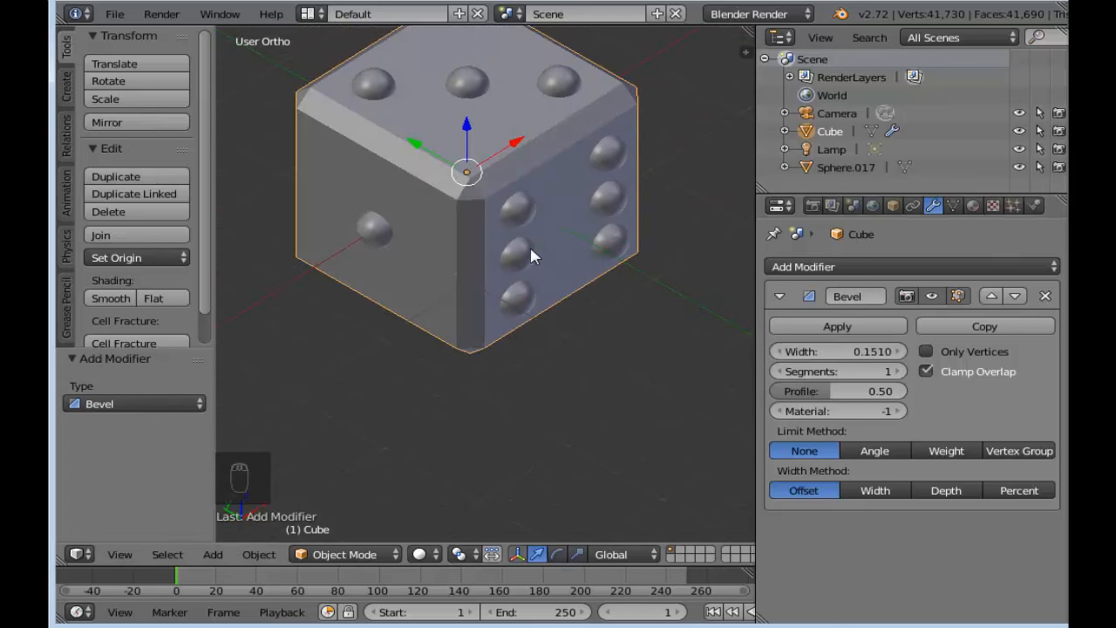
{"action": "middle_click_drag", "start_coordinate": [498, 222], "coordinate": [532, 167]}
{"action": "middle_click_drag", "start_coordinate": [671, 183], "coordinate": [640, 289]}
{"action": "scroll", "coordinate": [632, 283], "scroll_direction": "up", "scroll_amount": 2}
{"action": "scroll", "coordinate": [466, 188], "scroll_direction": "down", "scroll_amount": 1}
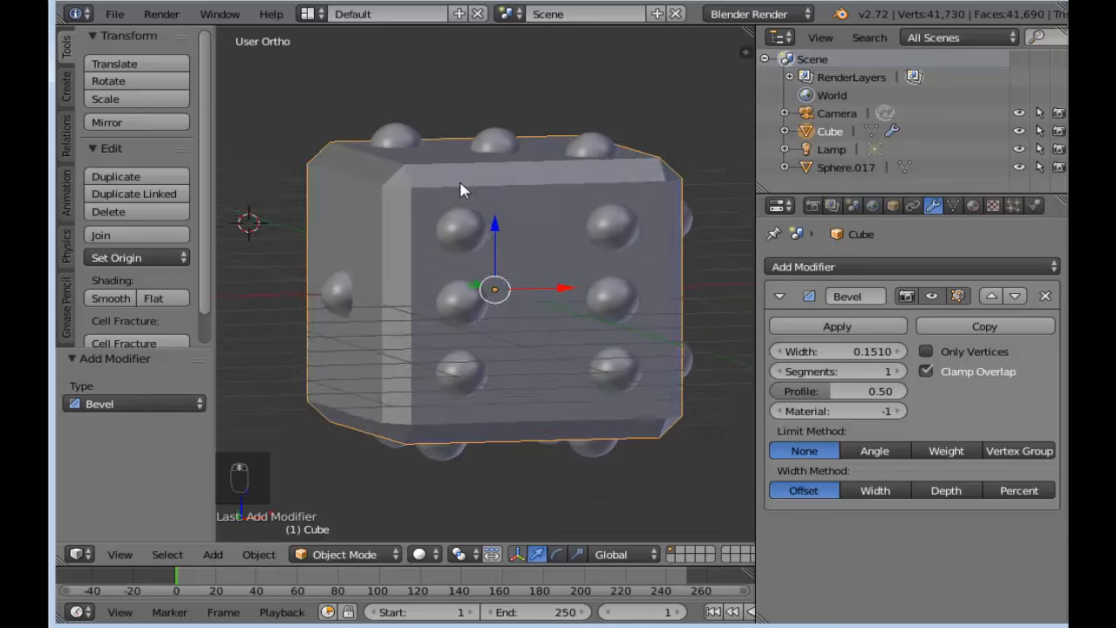
{"action": "middle_click_drag", "start_coordinate": [462, 189], "coordinate": [357, 204]}
{"action": "left_click", "coordinate": [358, 204]}
{"action": "middle_click_drag", "start_coordinate": [391, 162], "coordinate": [453, 178]}
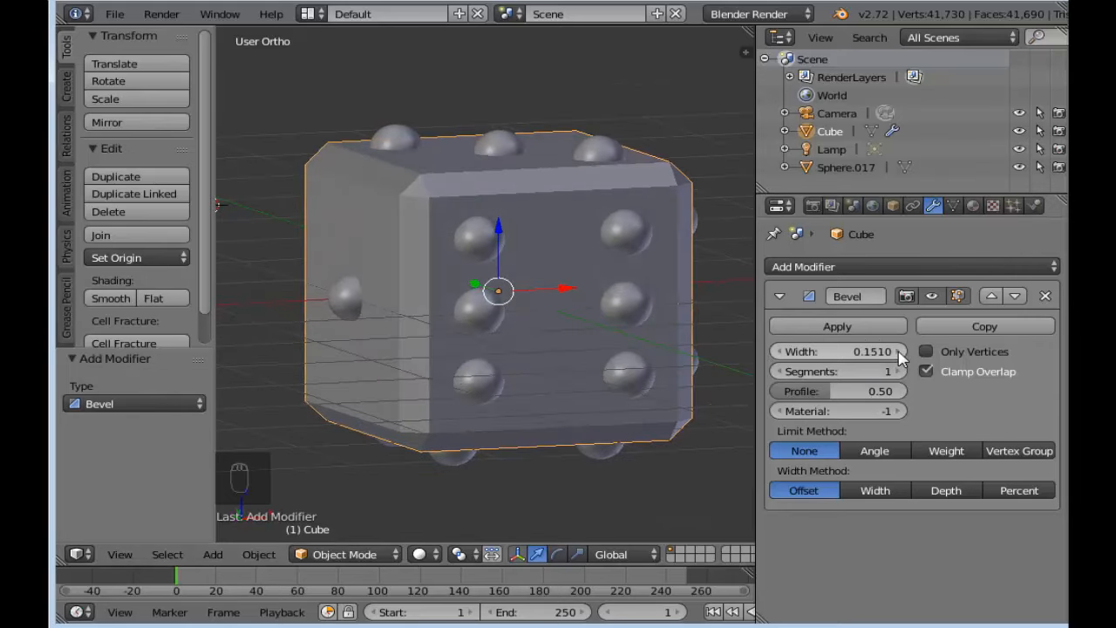
{"action": "middle_click_drag", "start_coordinate": [507, 236], "coordinate": [578, 286]}
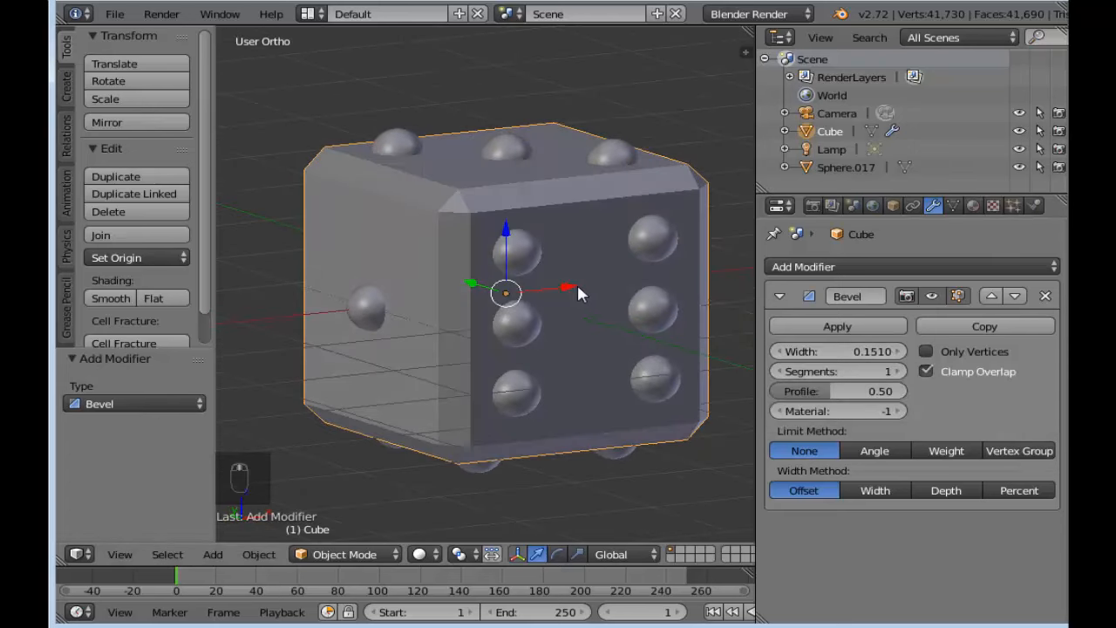
Step: Try the cube's bevel with 2 segments and return it to 1 segment
{"action": "left_click", "coordinate": [898, 371]}
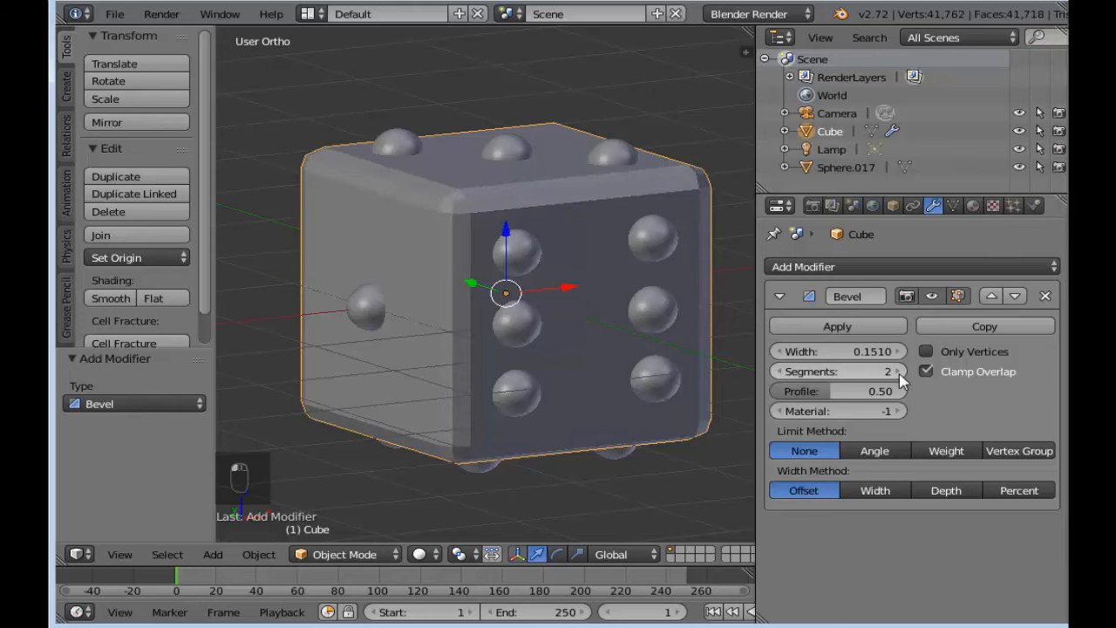
{"action": "left_click", "coordinate": [776, 372]}
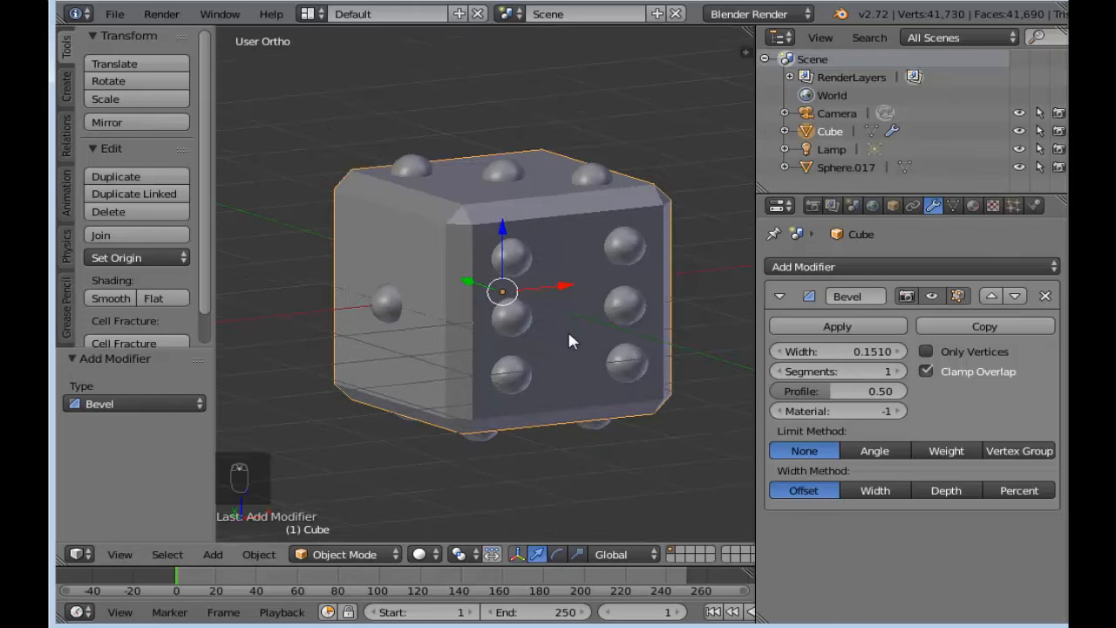
{"action": "middle_click_drag", "start_coordinate": [567, 330], "coordinate": [642, 323]}
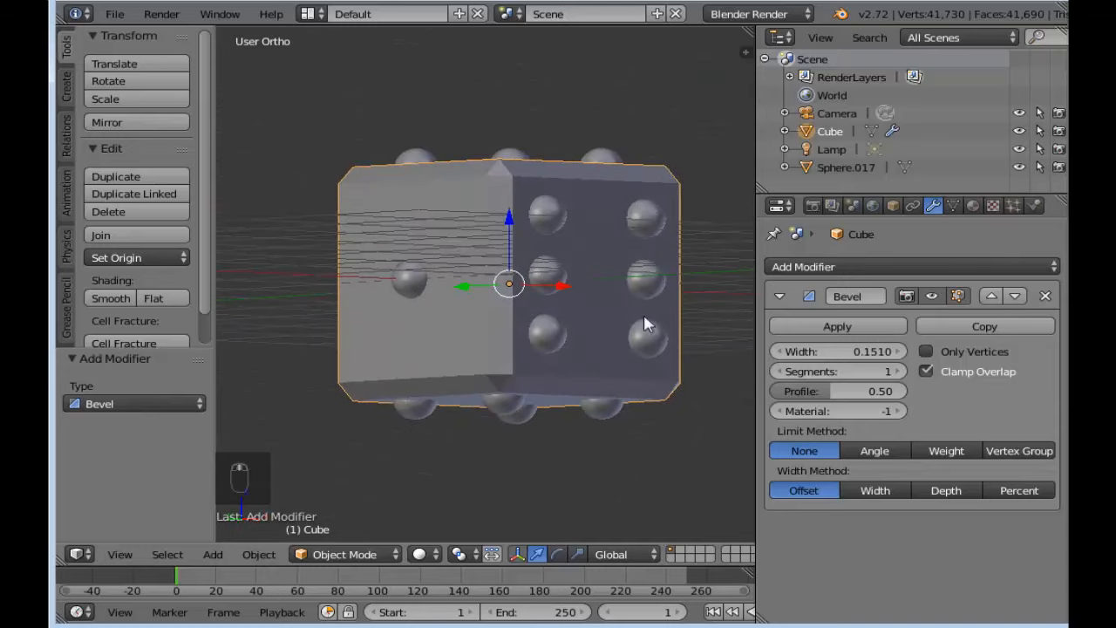
Step: Collapse the Bevel settings and add a Subdivision Surface modifier to the cube
{"action": "left_click", "coordinate": [779, 296]}
{"action": "middle_click_drag", "start_coordinate": [552, 290], "coordinate": [610, 288]}
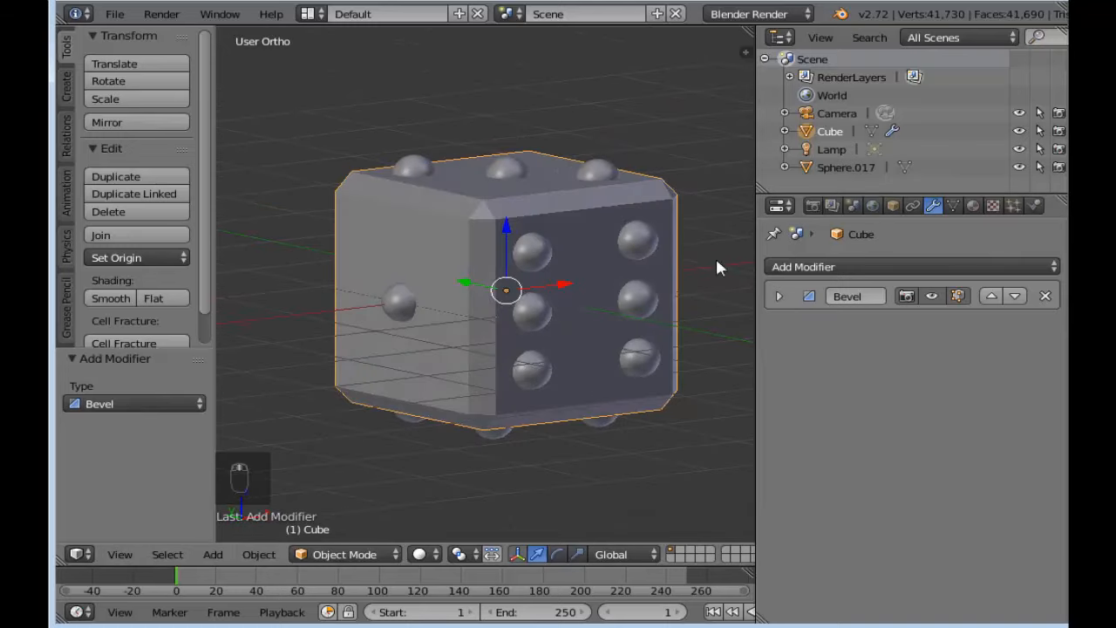
{"action": "left_click", "coordinate": [731, 266]}
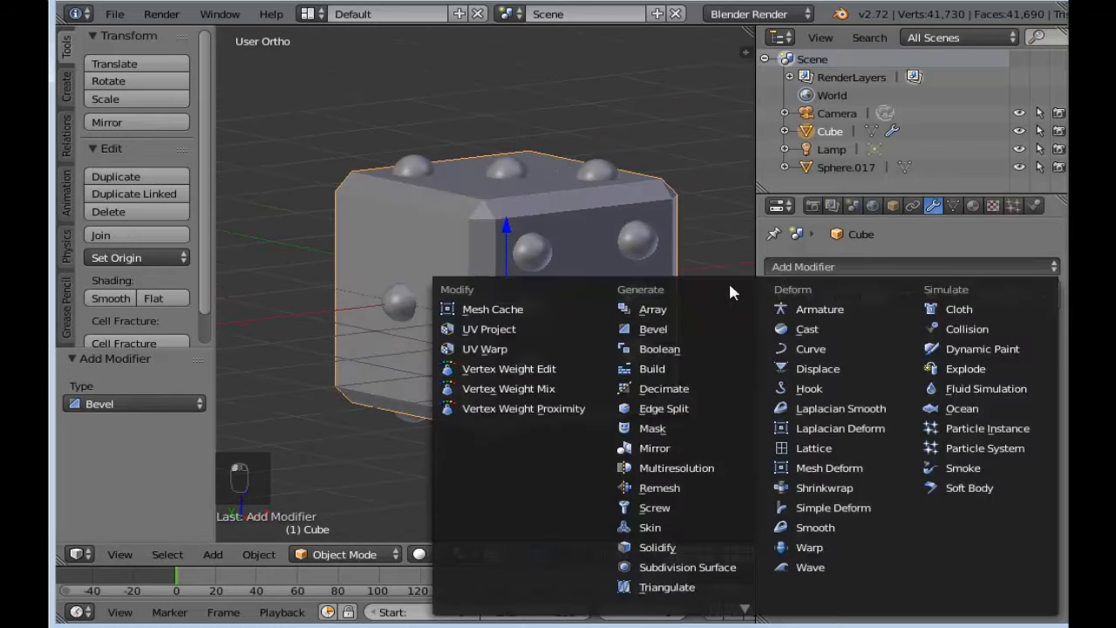
{"action": "left_click", "coordinate": [702, 569]}
{"action": "middle_click_drag", "start_coordinate": [593, 443], "coordinate": [616, 406]}
Step: Set the Subdivision Surface modifier's View and Render subdivisions to 4
{"action": "left_click", "coordinate": [898, 425]}
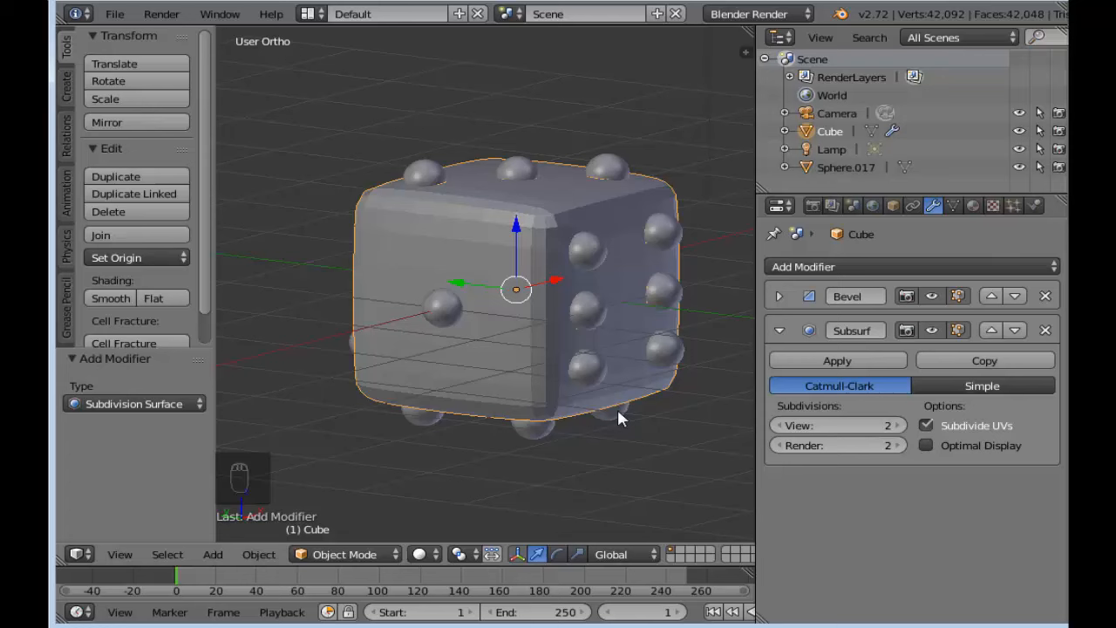
{"action": "left_click", "coordinate": [898, 426]}
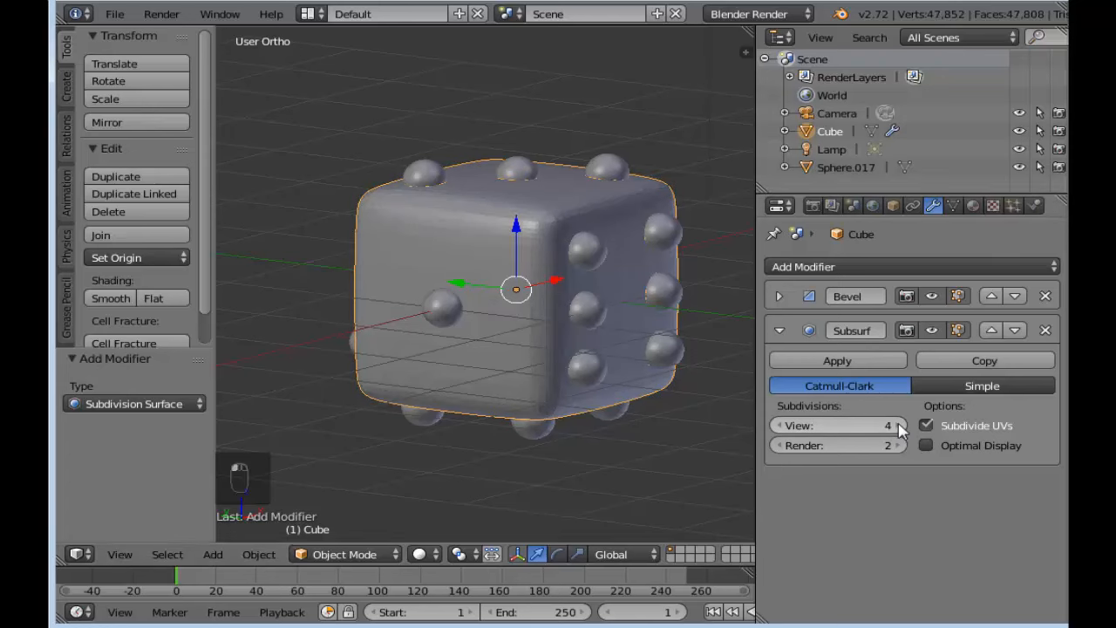
{"action": "middle_click_drag", "start_coordinate": [662, 391], "coordinate": [600, 392]}
{"action": "left_click", "coordinate": [898, 446]}
{"action": "left_click", "coordinate": [898, 446]}
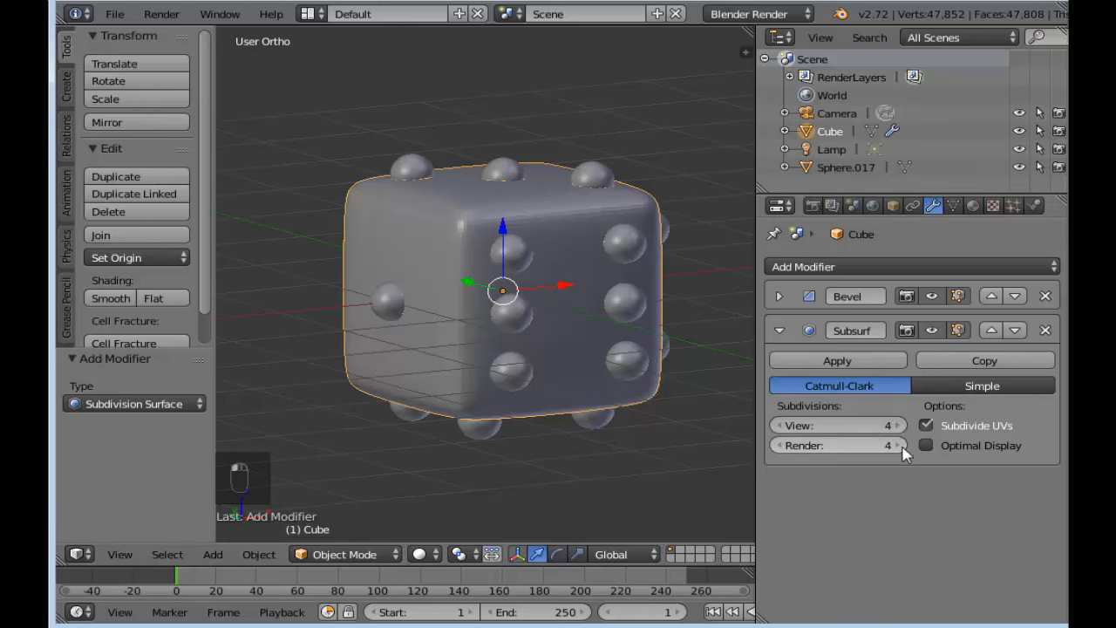
Step: Check the rounded cube from several sides and give it smooth shading
{"action": "middle_click_drag", "start_coordinate": [520, 426], "coordinate": [431, 325]}
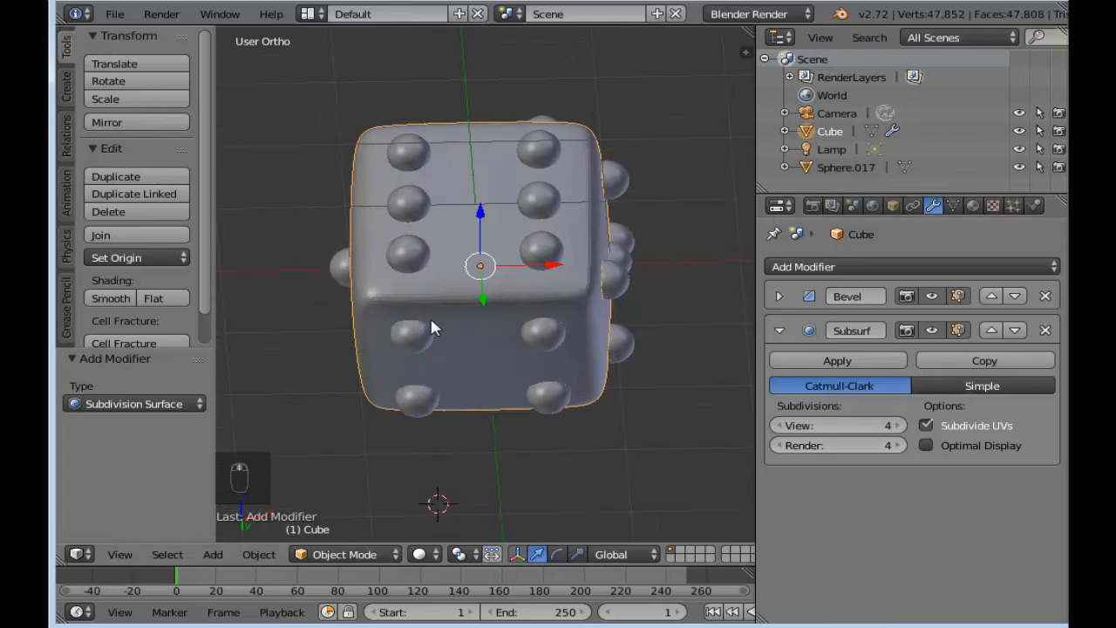
{"action": "middle_click_drag", "start_coordinate": [398, 190], "coordinate": [443, 289]}
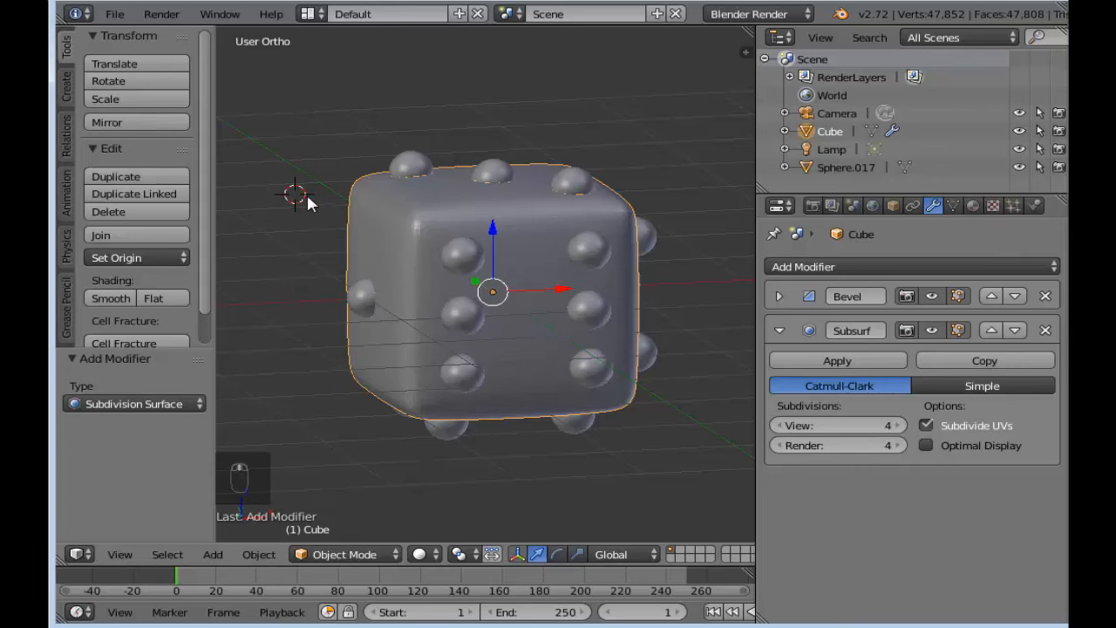
{"action": "middle_click_drag", "start_coordinate": [307, 202], "coordinate": [624, 187]}
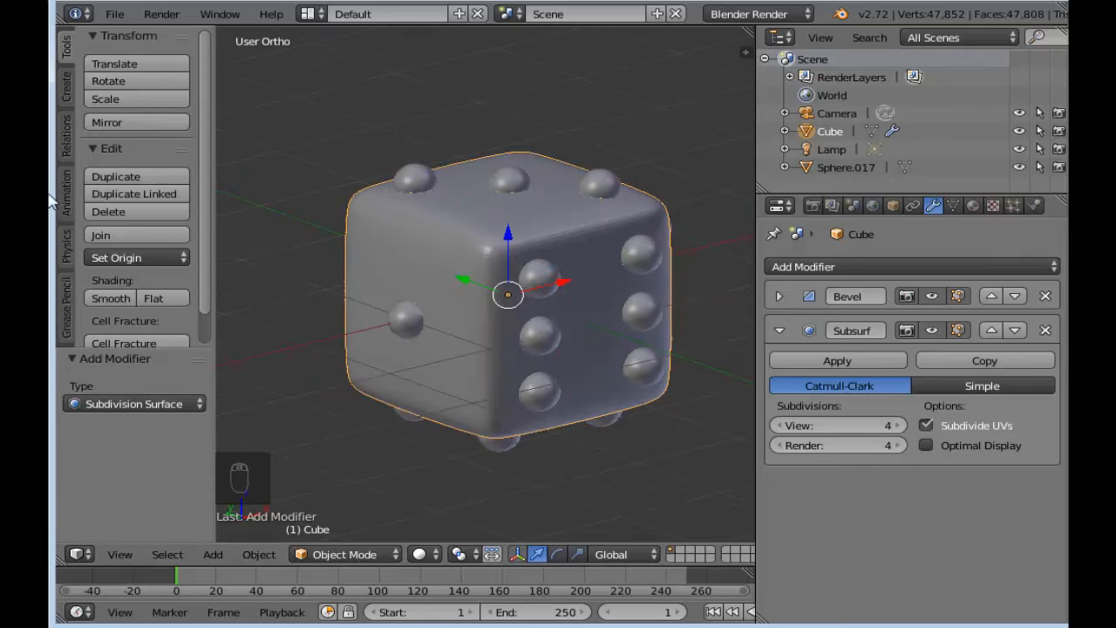
{"action": "left_click", "coordinate": [103, 299]}
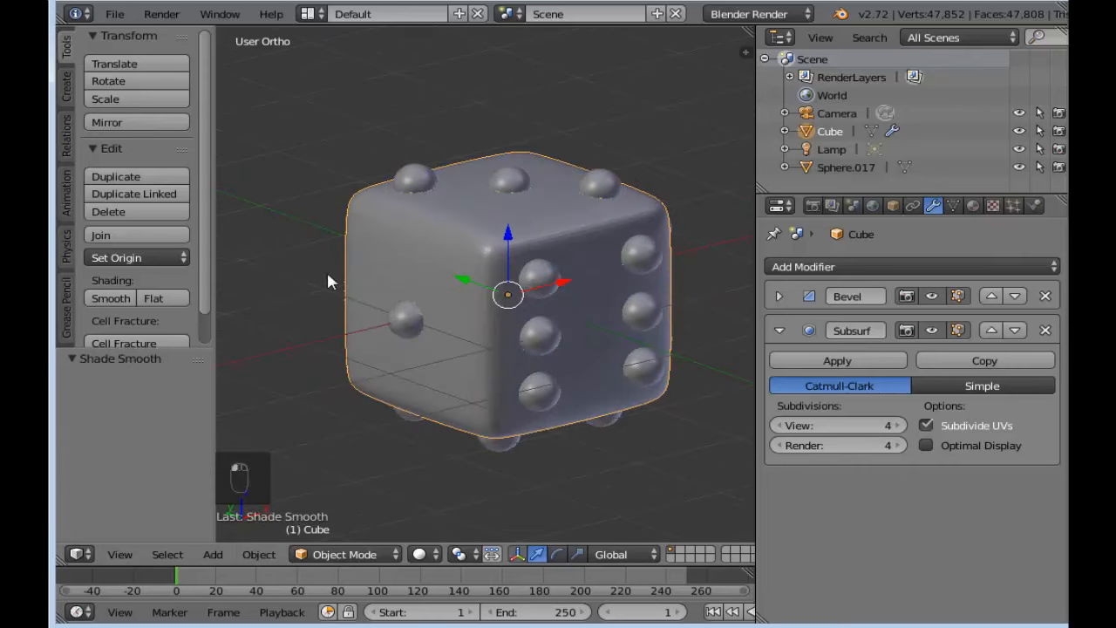
{"action": "mouse_move", "coordinate": [438, 272]}
{"action": "middle_mouse_down"}
{"action": "mouse_move", "coordinate": [409, 197]}
{"action": "mouse_move", "coordinate": [531, 162]}
{"action": "mouse_move", "coordinate": [576, 211]}
{"action": "mouse_move", "coordinate": [440, 257]}
{"action": "middle_mouse_up"}
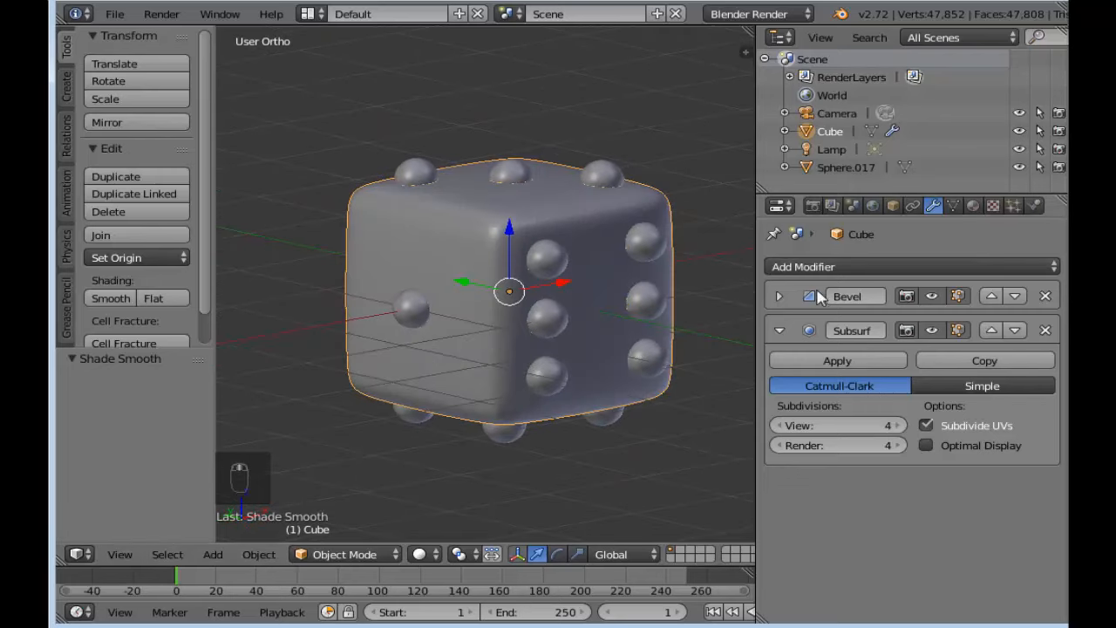
Step: Apply the Bevel and Subdivision Surface modifiers to the cube permanently
{"action": "left_click", "coordinate": [780, 296]}
{"action": "left_click", "coordinate": [781, 297]}
{"action": "left_click", "coordinate": [781, 331]}
{"action": "left_click", "coordinate": [780, 331]}
{"action": "left_click", "coordinate": [780, 296]}
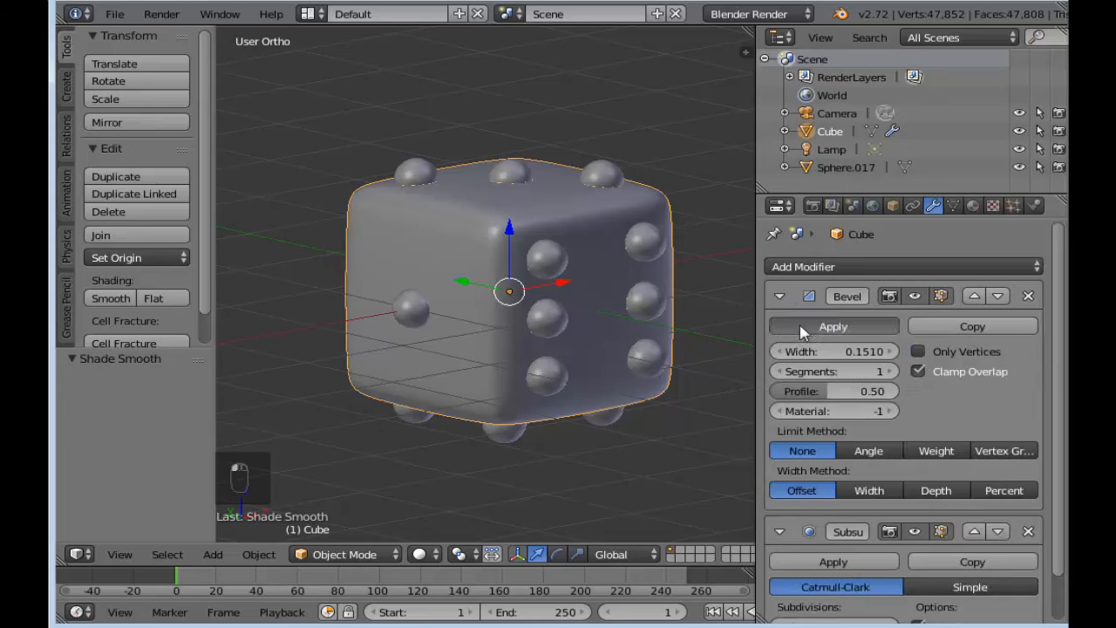
{"action": "left_click", "coordinate": [801, 327]}
{"action": "left_click", "coordinate": [795, 328]}
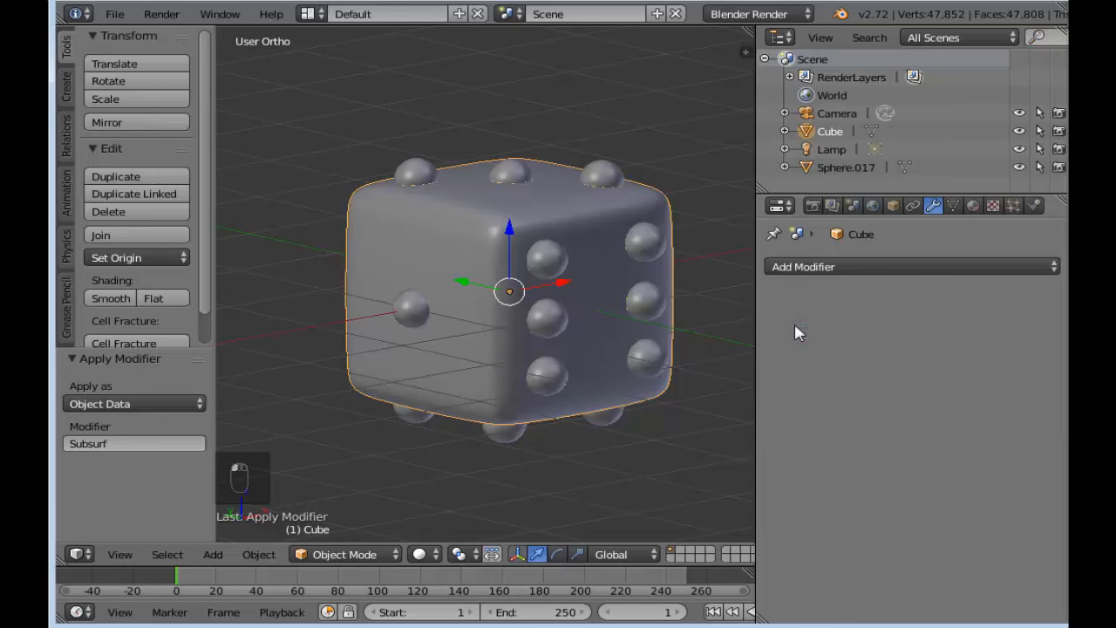
{"action": "mouse_move", "coordinate": [448, 257]}
{"action": "middle_mouse_down"}
{"action": "mouse_move", "coordinate": [335, 236]}
{"action": "mouse_move", "coordinate": [424, 137]}
{"action": "mouse_move", "coordinate": [471, 290]}
{"action": "mouse_move", "coordinate": [593, 227]}
{"action": "mouse_move", "coordinate": [575, 204]}
{"action": "mouse_move", "coordinate": [448, 256]}
{"action": "middle_mouse_up"}
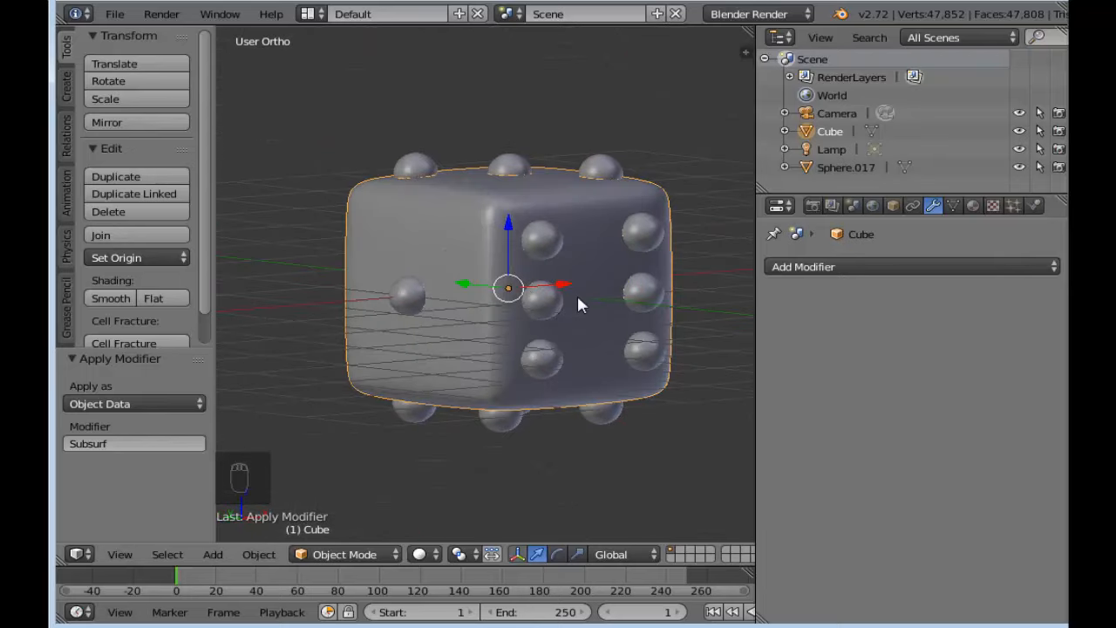
Step: Add a Boolean modifier to the cube with the Difference operation and Sphere.017 as its object
{"action": "middle_click_drag", "start_coordinate": [578, 302], "coordinate": [562, 331]}
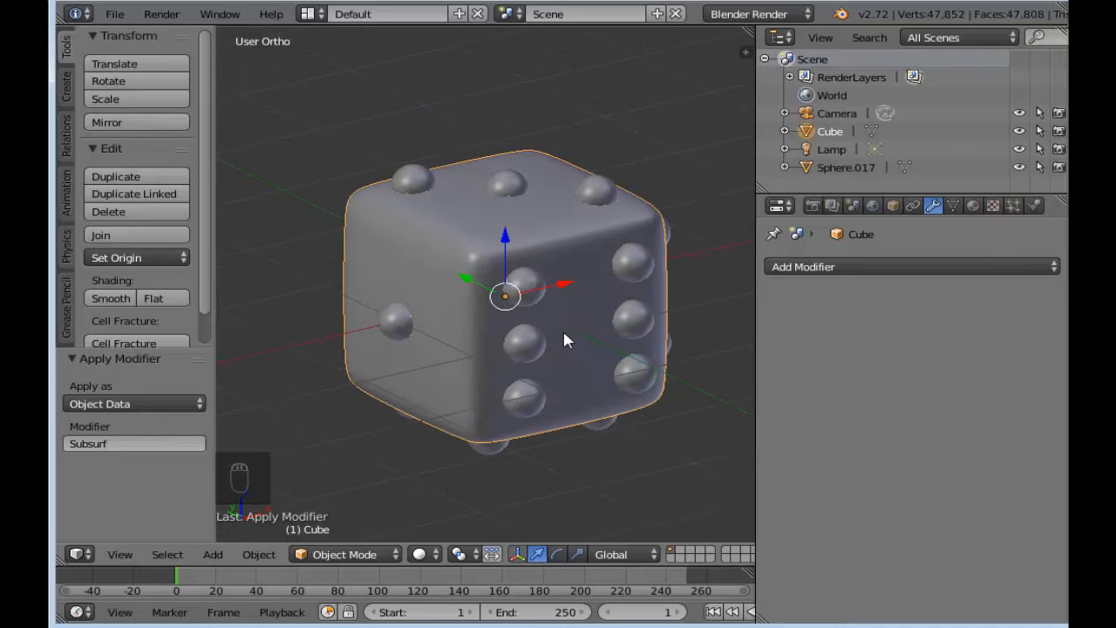
{"action": "right_click", "coordinate": [600, 199]}
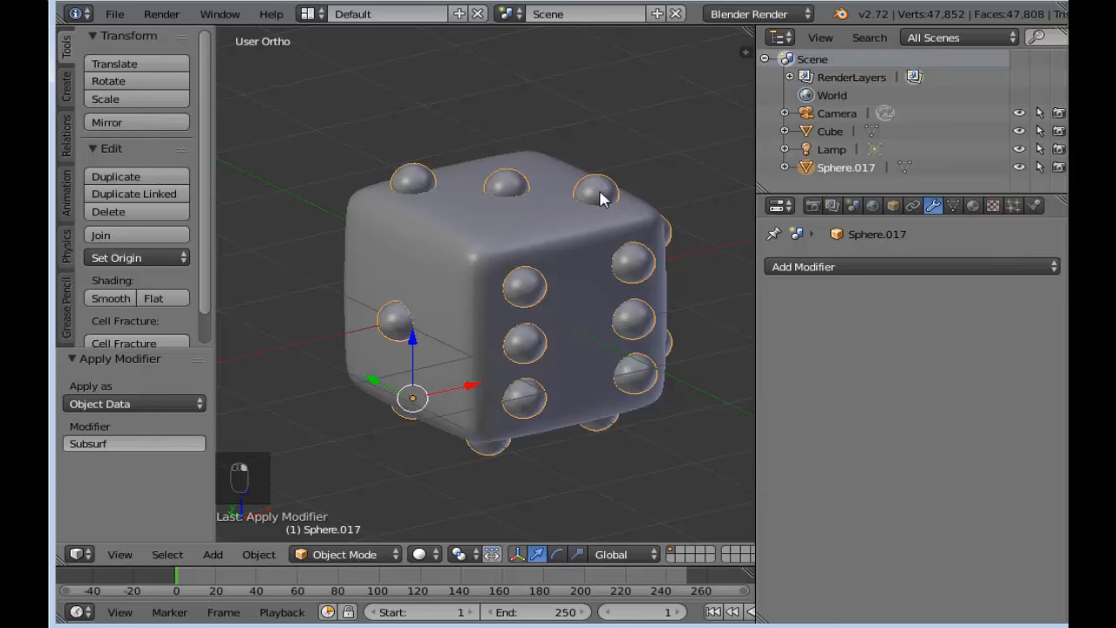
{"action": "right_click", "coordinate": [571, 229]}
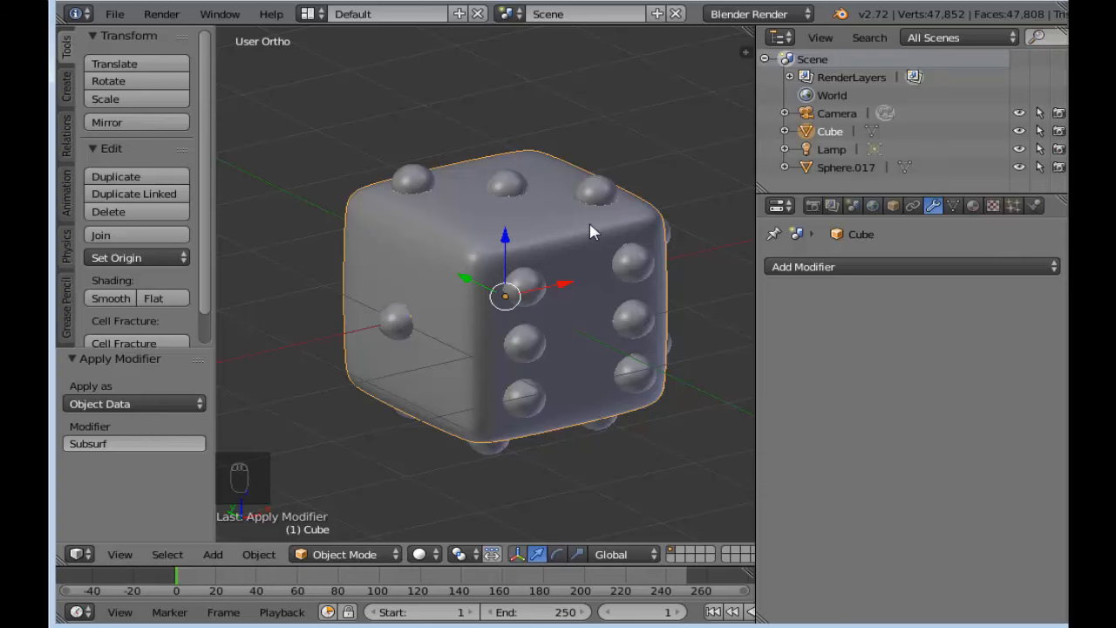
{"action": "left_click", "coordinate": [793, 272]}
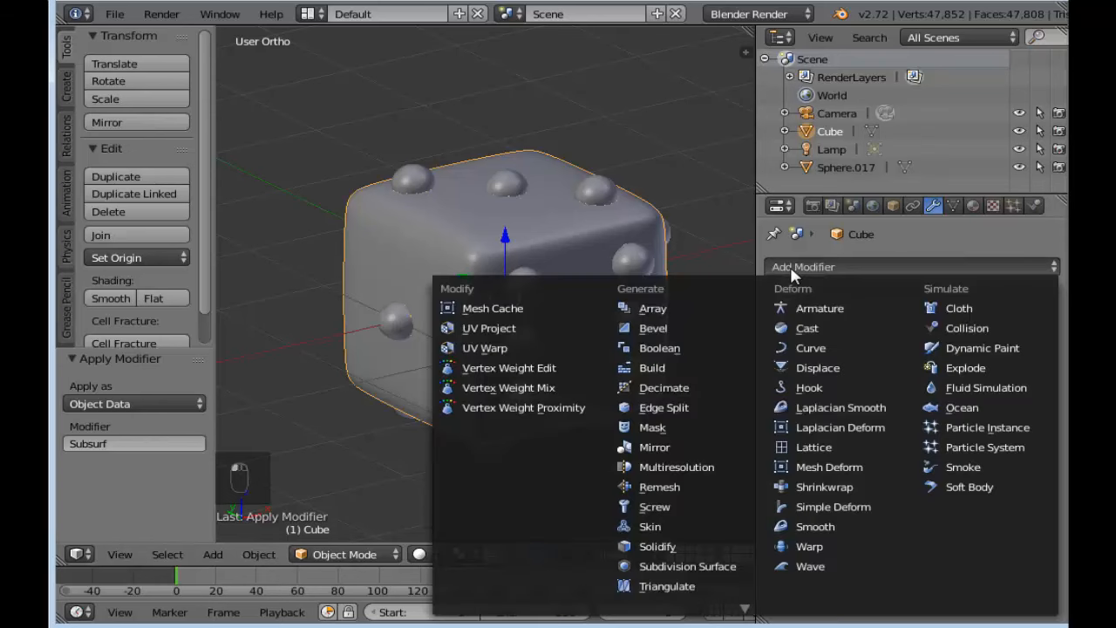
{"action": "left_click", "coordinate": [659, 348]}
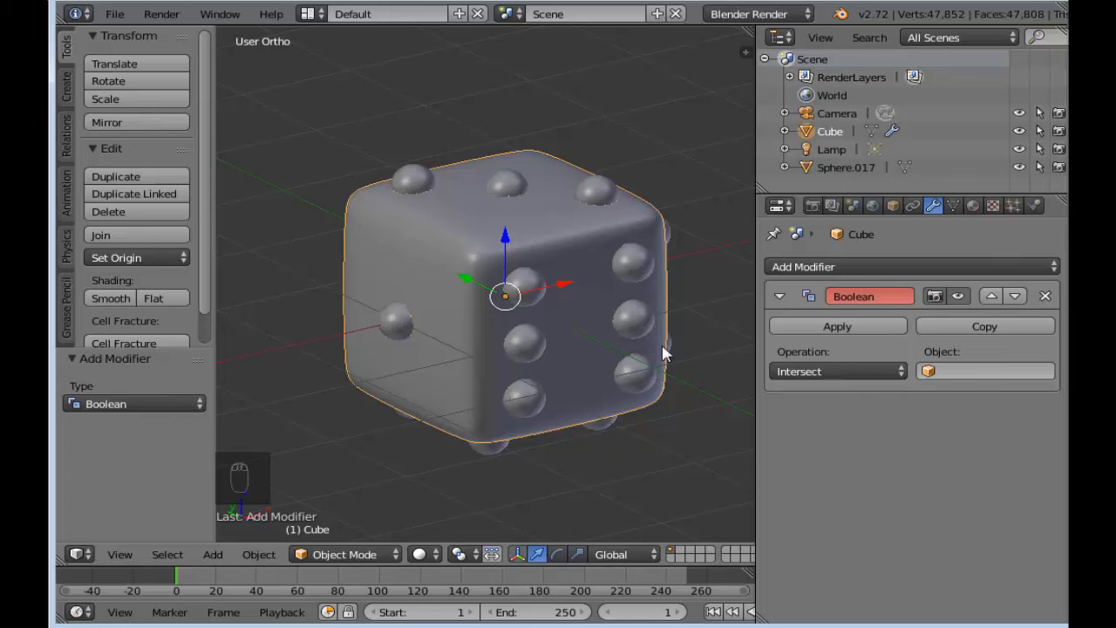
{"action": "left_click", "coordinate": [794, 375]}
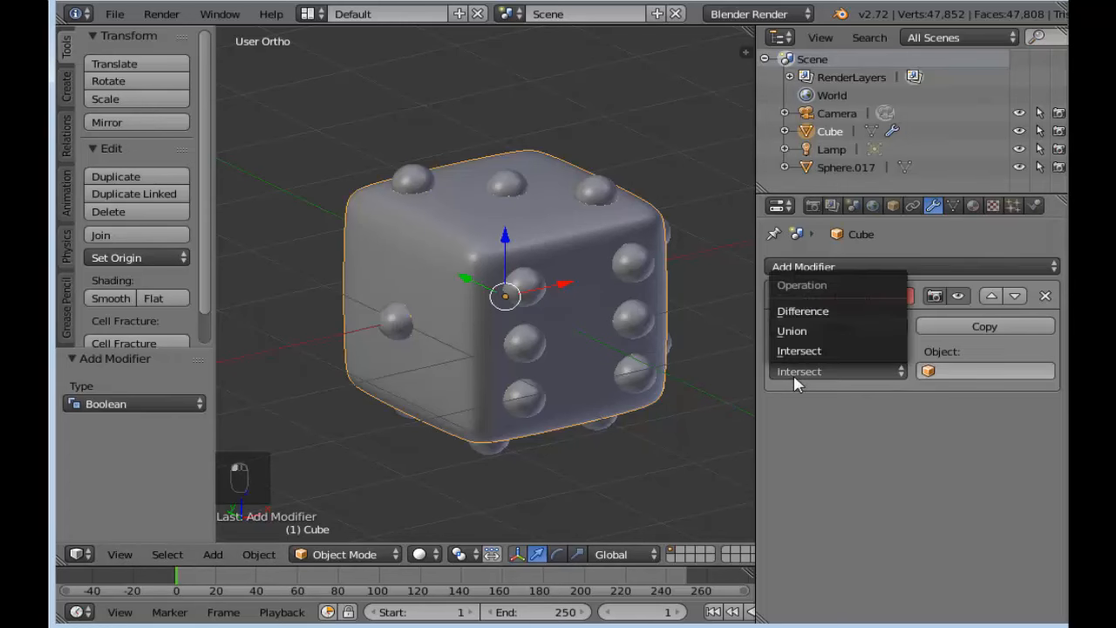
{"action": "left_click", "coordinate": [795, 311]}
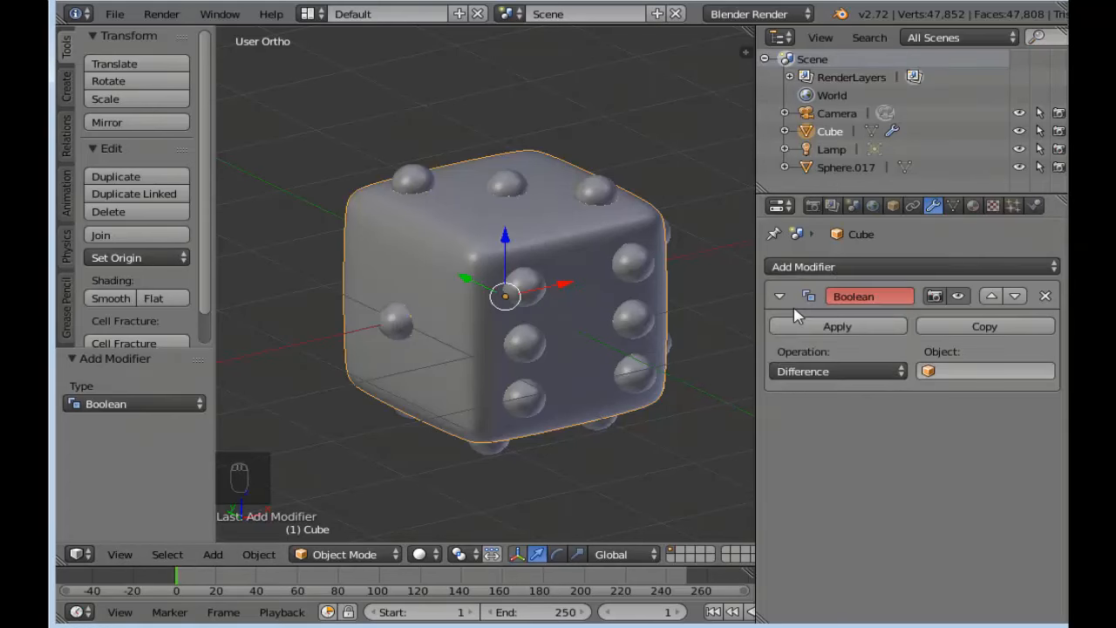
{"action": "left_click", "coordinate": [943, 377]}
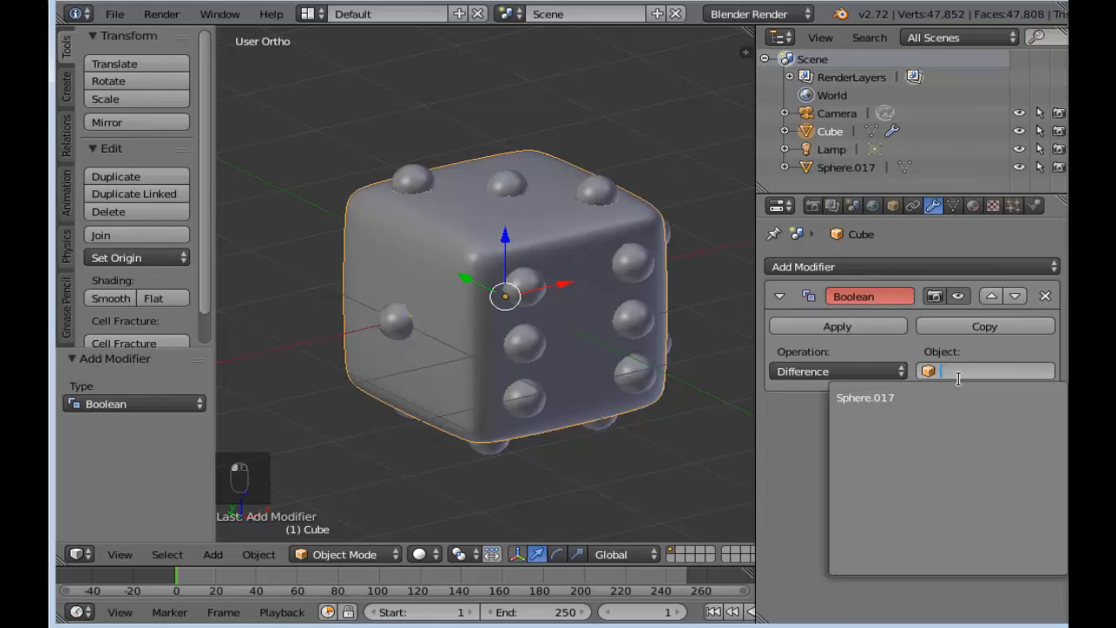
{"action": "left_click", "coordinate": [918, 411]}
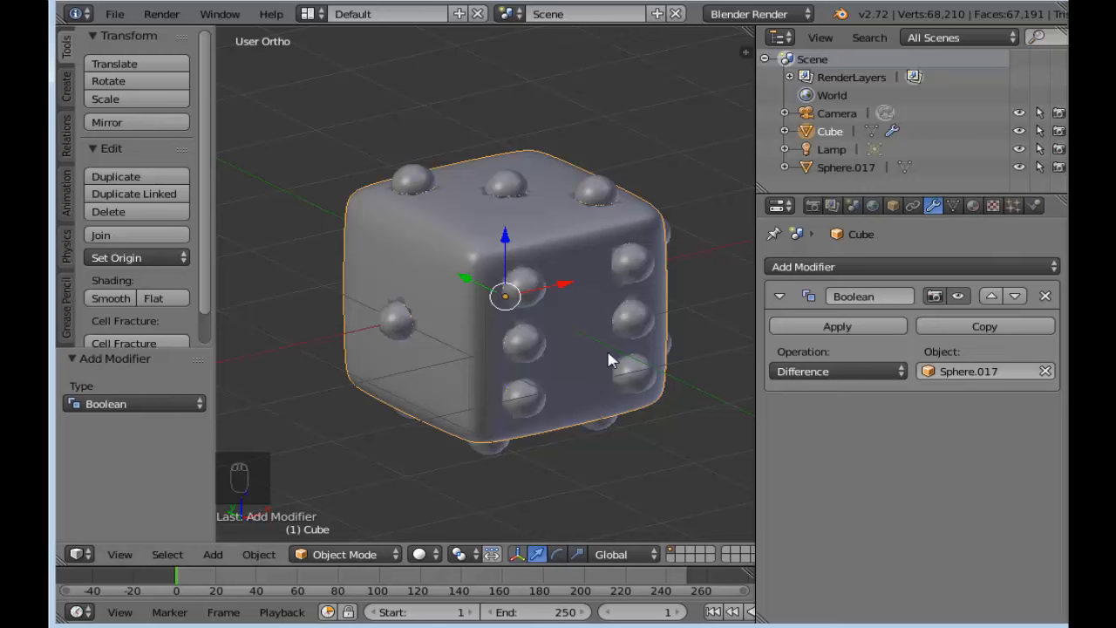
Step: Examine the shading around the pips up close and give the cube flat shading
{"action": "middle_click_drag", "start_coordinate": [608, 363], "coordinate": [571, 331]}
{"action": "scroll", "coordinate": [569, 332], "scroll_direction": "up", "scroll_amount": 5}
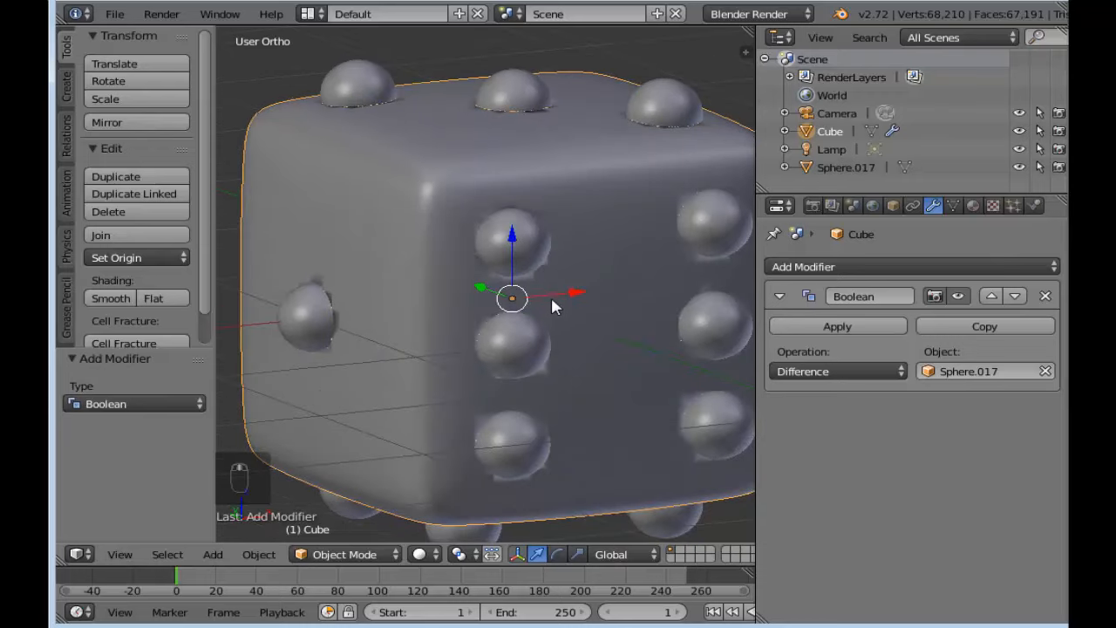
{"action": "middle_click_drag", "start_coordinate": [574, 269], "coordinate": [558, 251]}
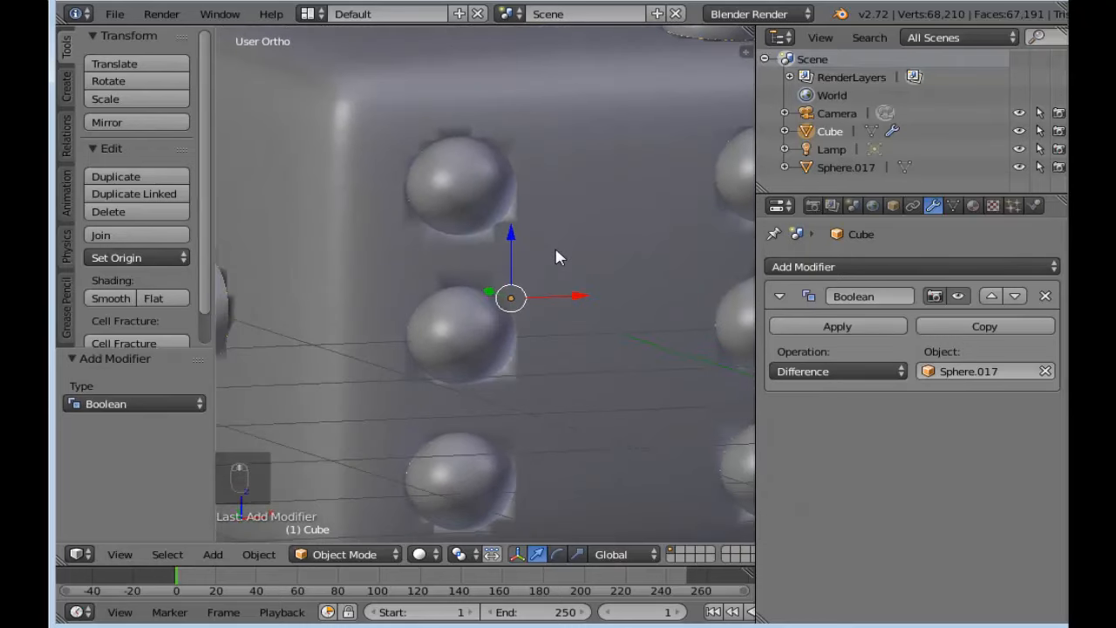
{"action": "left_click", "coordinate": [133, 299]}
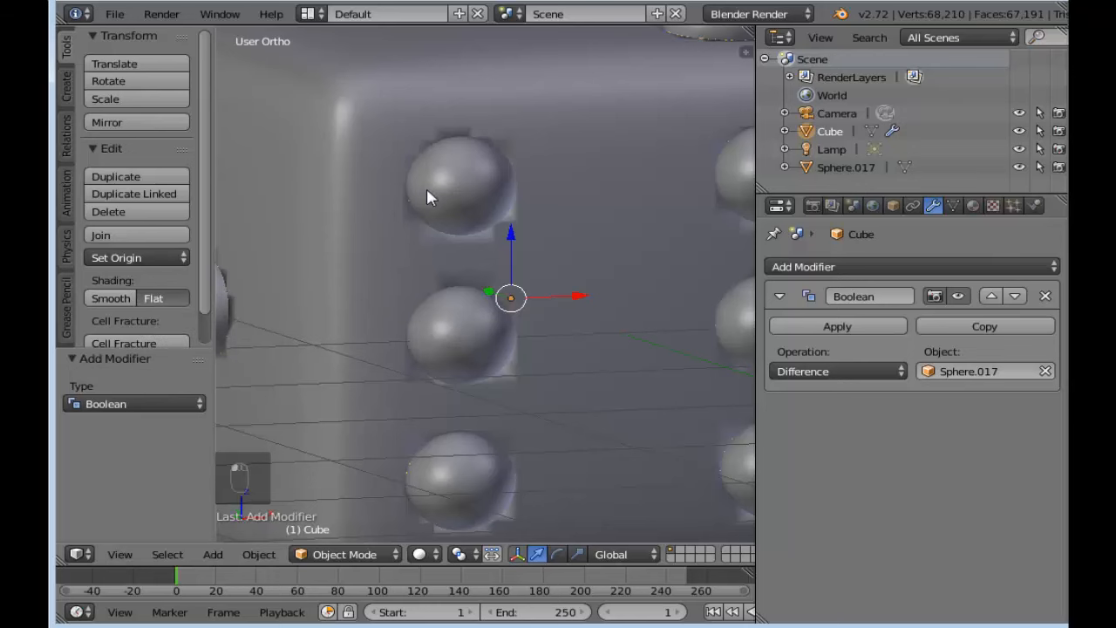
{"action": "scroll", "coordinate": [428, 195], "scroll_direction": "down", "scroll_amount": 3}
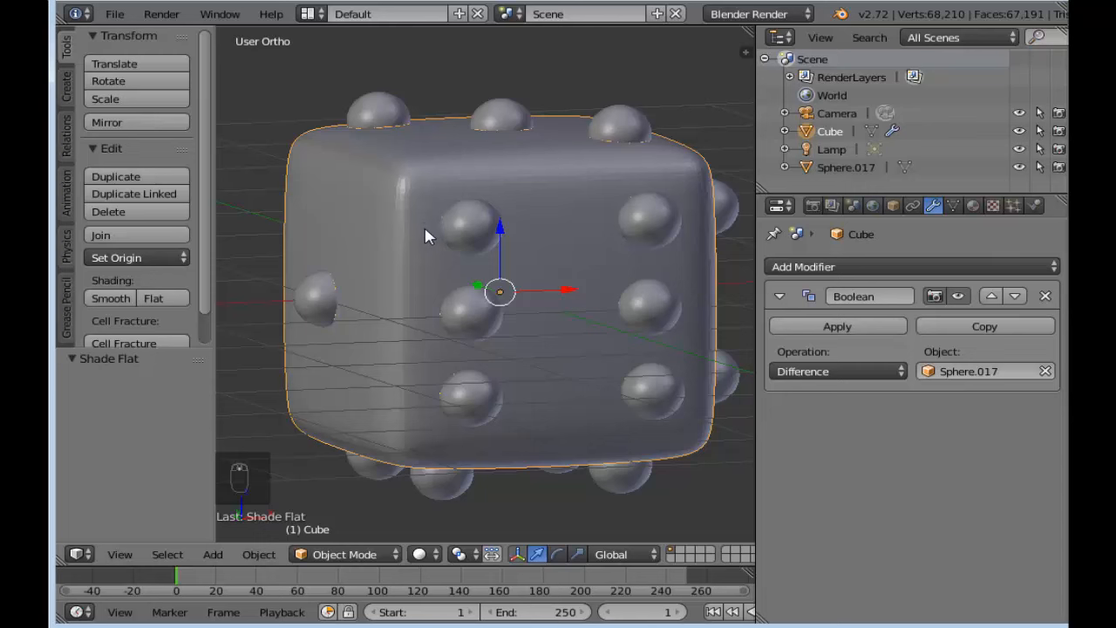
{"action": "middle_click_drag", "start_coordinate": [425, 230], "coordinate": [449, 248]}
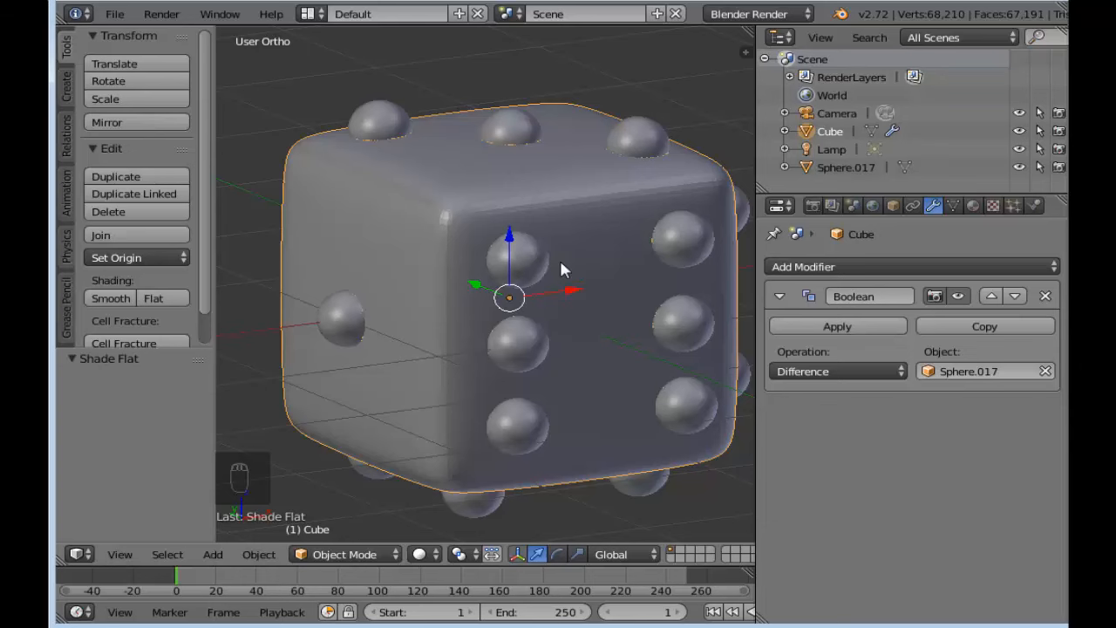
Step: Hide Sphere.017 in the viewport and exclude it from rendering
{"action": "scroll", "coordinate": [561, 272], "scroll_direction": "down", "scroll_amount": 3}
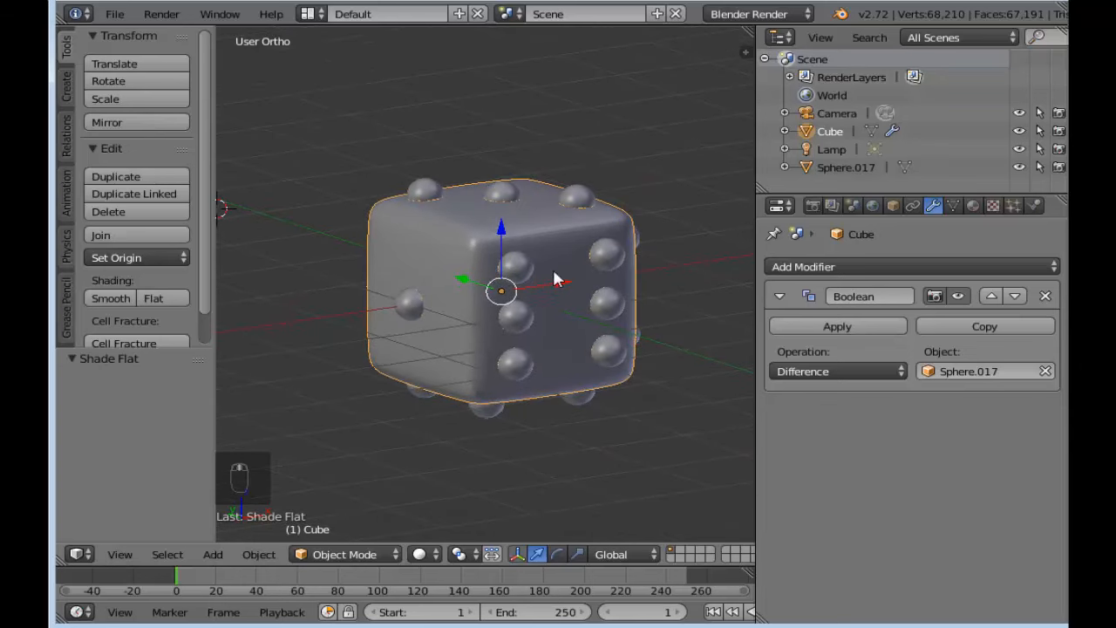
{"action": "scroll", "coordinate": [555, 277], "scroll_direction": "up", "scroll_amount": 2}
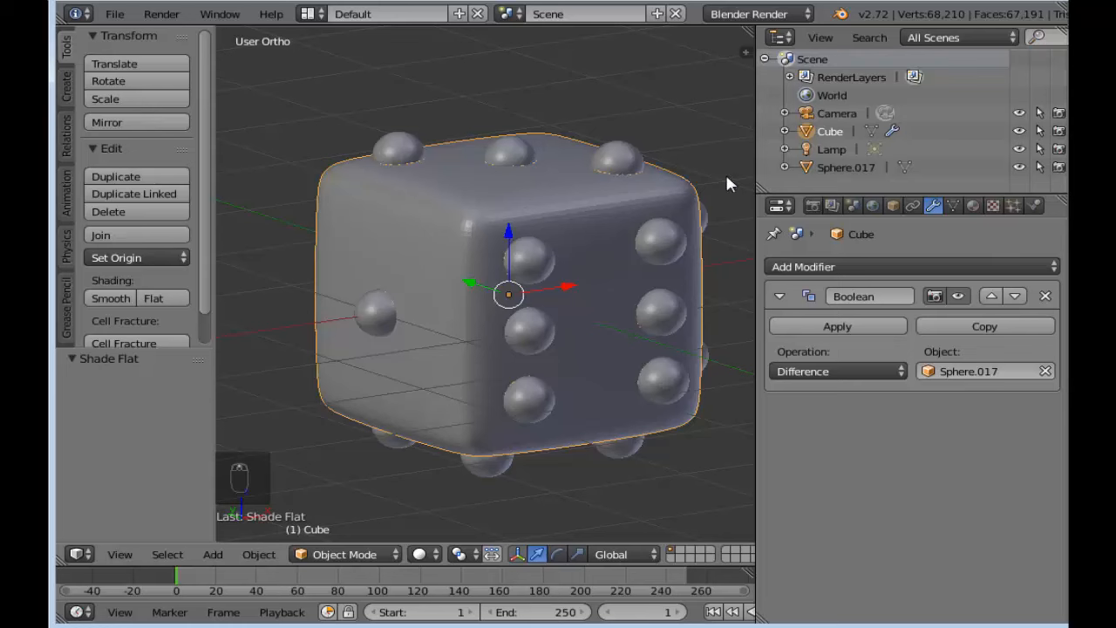
{"action": "left_click", "coordinate": [1019, 167]}
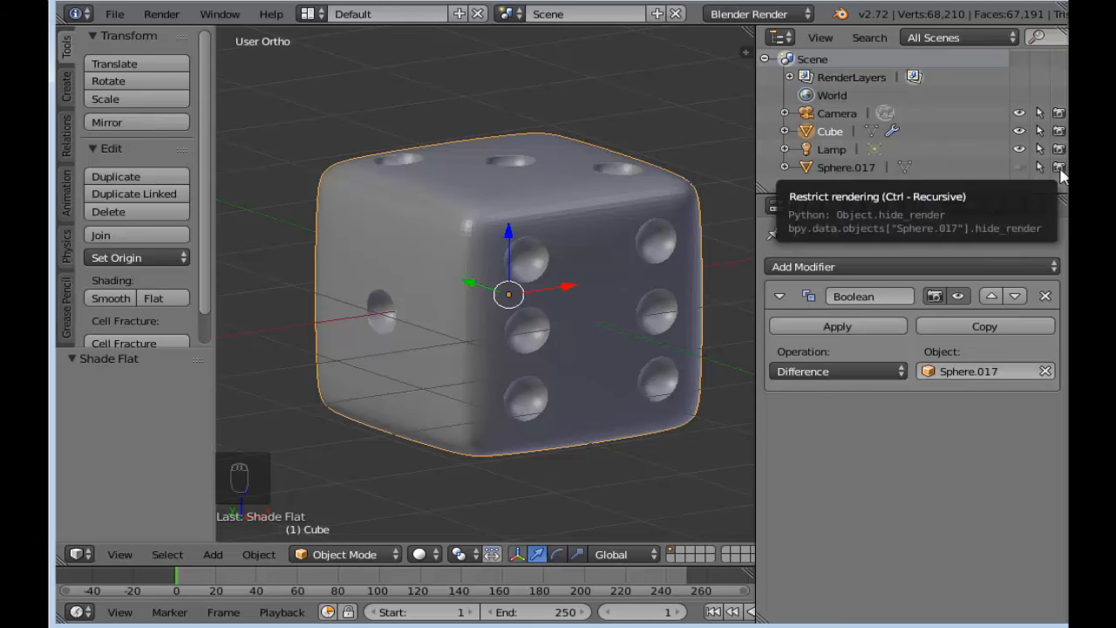
{"action": "left_click", "coordinate": [1059, 168]}
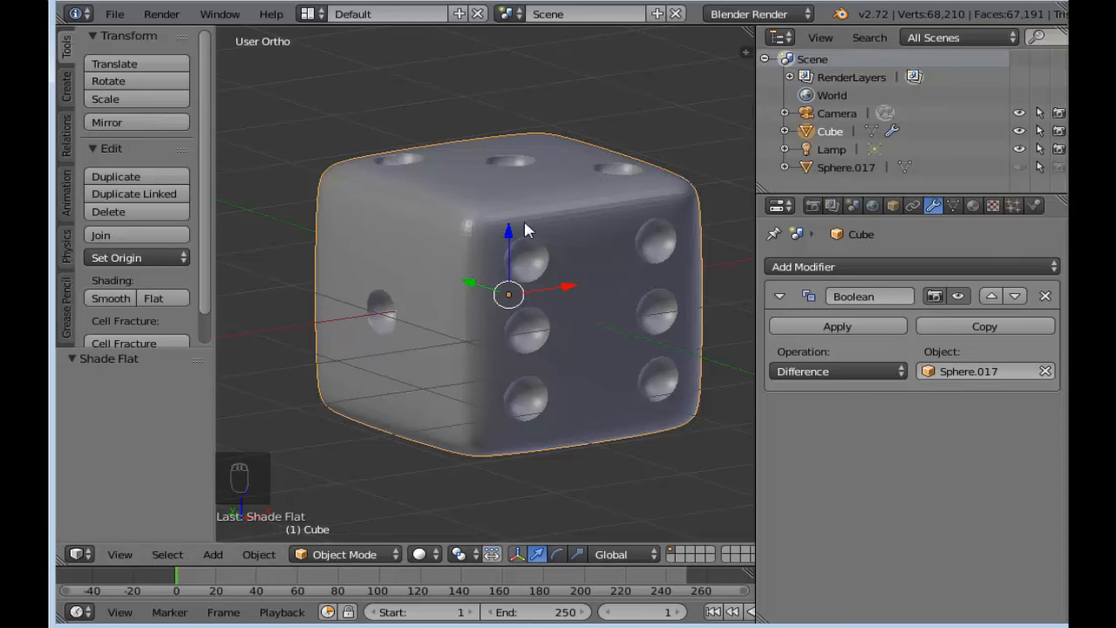
Step: Apply the cube's Boolean modifier permanently and check the carved pips up close
{"action": "middle_click_drag", "start_coordinate": [436, 203], "coordinate": [544, 205]}
{"action": "scroll", "coordinate": [544, 205], "scroll_direction": "up", "scroll_amount": 1}
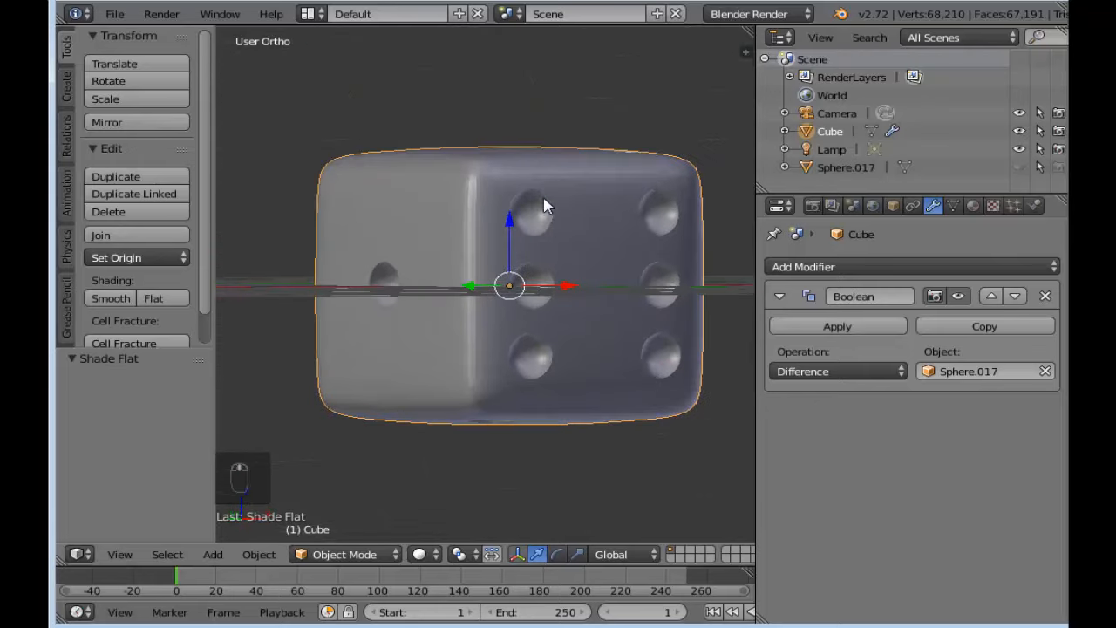
{"action": "left_click", "coordinate": [856, 329]}
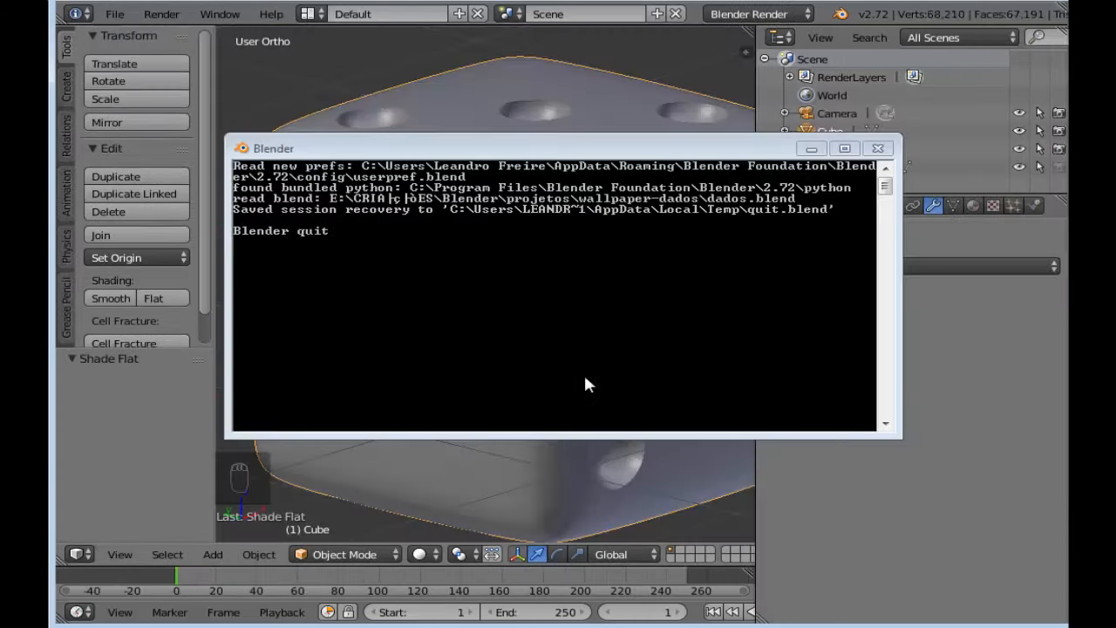
{"action": "scroll", "coordinate": [444, 218], "scroll_direction": "down", "scroll_amount": 2}
{"action": "scroll", "coordinate": [425, 215], "scroll_direction": "up", "scroll_amount": 3}
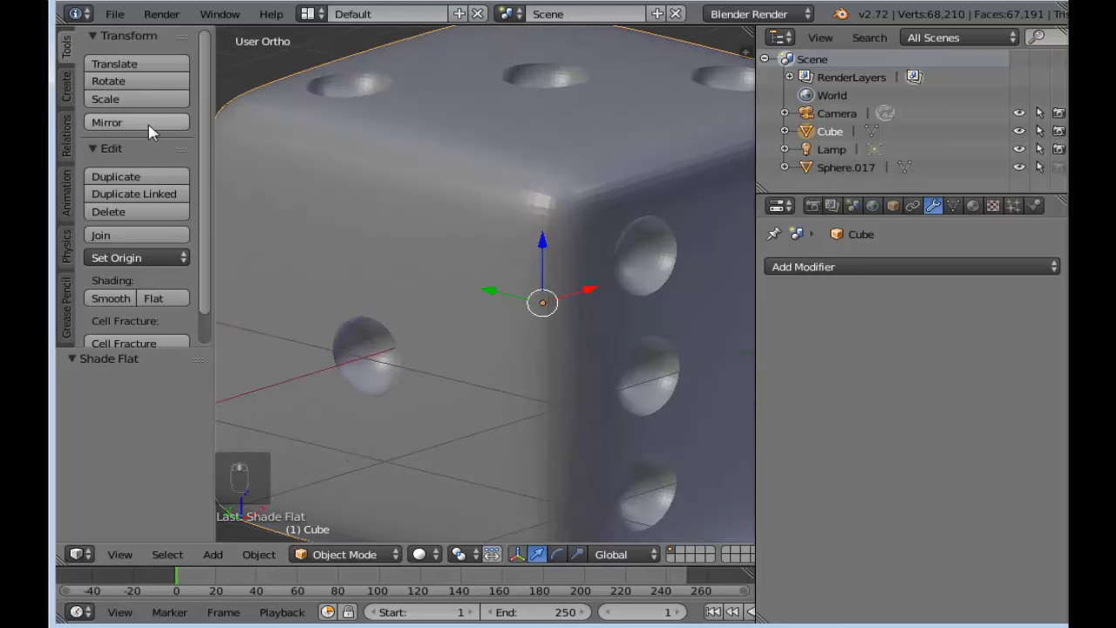
{"action": "scroll", "coordinate": [269, 111], "scroll_direction": "down", "scroll_amount": 3}
{"action": "scroll", "coordinate": [343, 122], "scroll_direction": "up", "scroll_amount": 3}
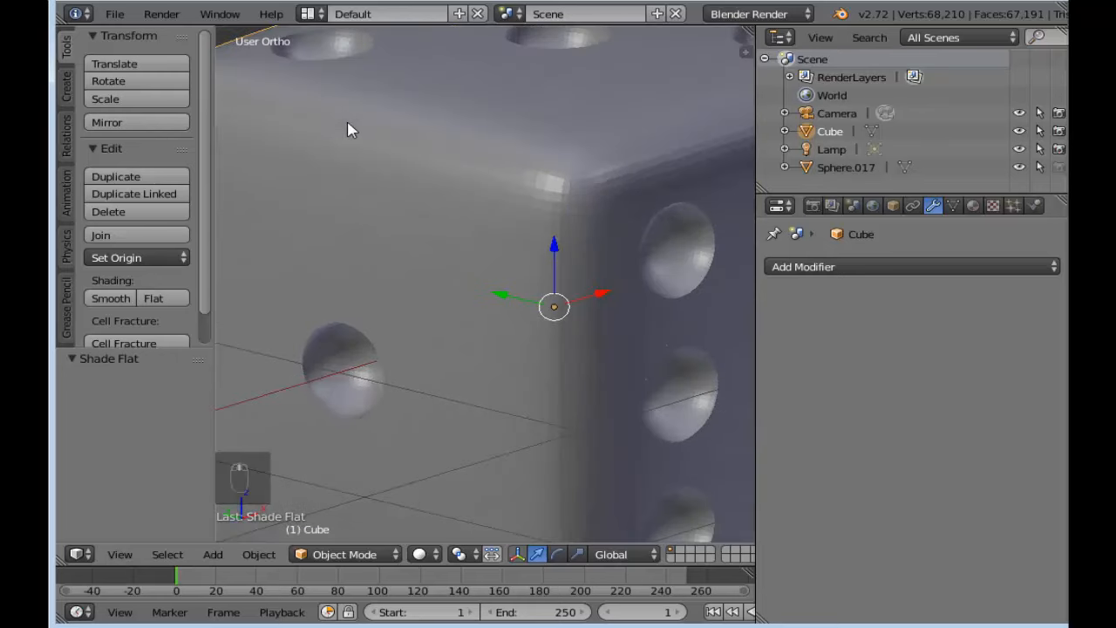
{"action": "scroll", "coordinate": [346, 142], "scroll_direction": "down", "scroll_amount": 2}
Step: Hide the joined pip spheres above the die in the viewport and select the die
{"action": "middle_click_drag", "start_coordinate": [353, 132], "coordinate": [344, 194]}
{"action": "scroll", "coordinate": [353, 142], "scroll_direction": "down", "scroll_amount": 5}
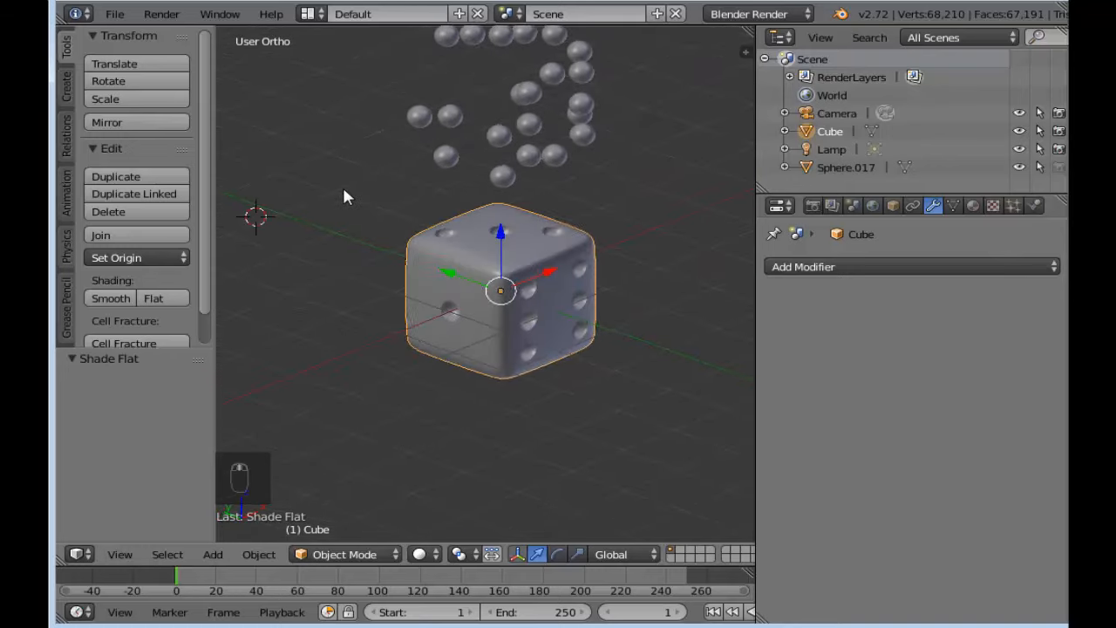
{"action": "middle_click_drag", "start_coordinate": [406, 179], "coordinate": [555, 107]}
{"action": "right_click", "coordinate": [555, 108]}
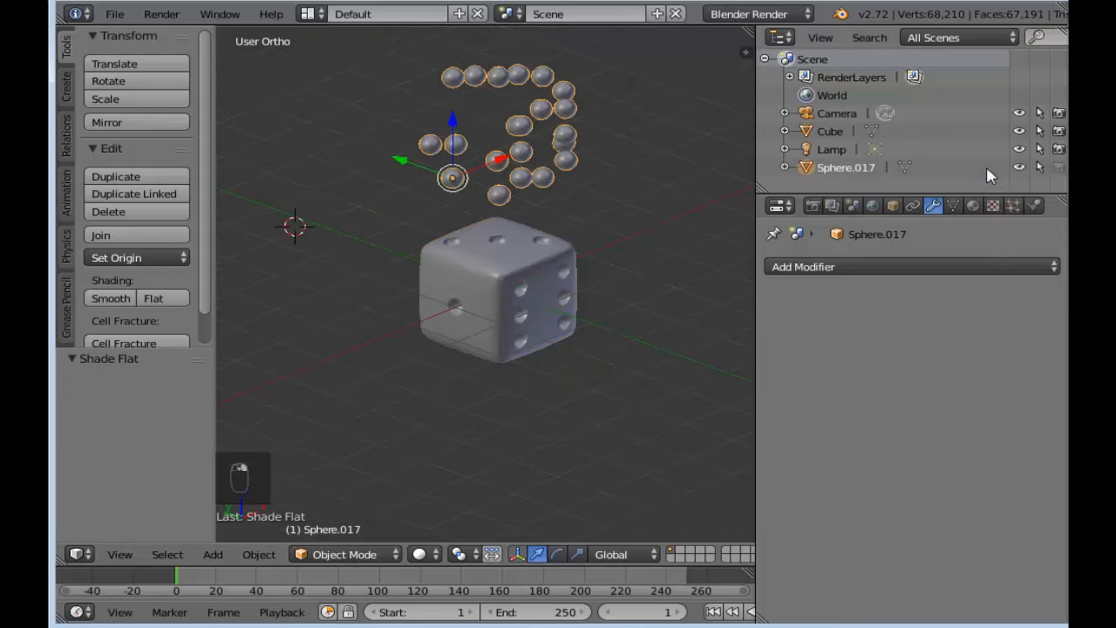
{"action": "left_click", "coordinate": [1017, 167]}
{"action": "scroll", "coordinate": [491, 185], "scroll_direction": "down", "scroll_amount": 2}
{"action": "scroll", "coordinate": [491, 190], "scroll_direction": "up", "scroll_amount": 3}
{"action": "right_click", "coordinate": [499, 290]}
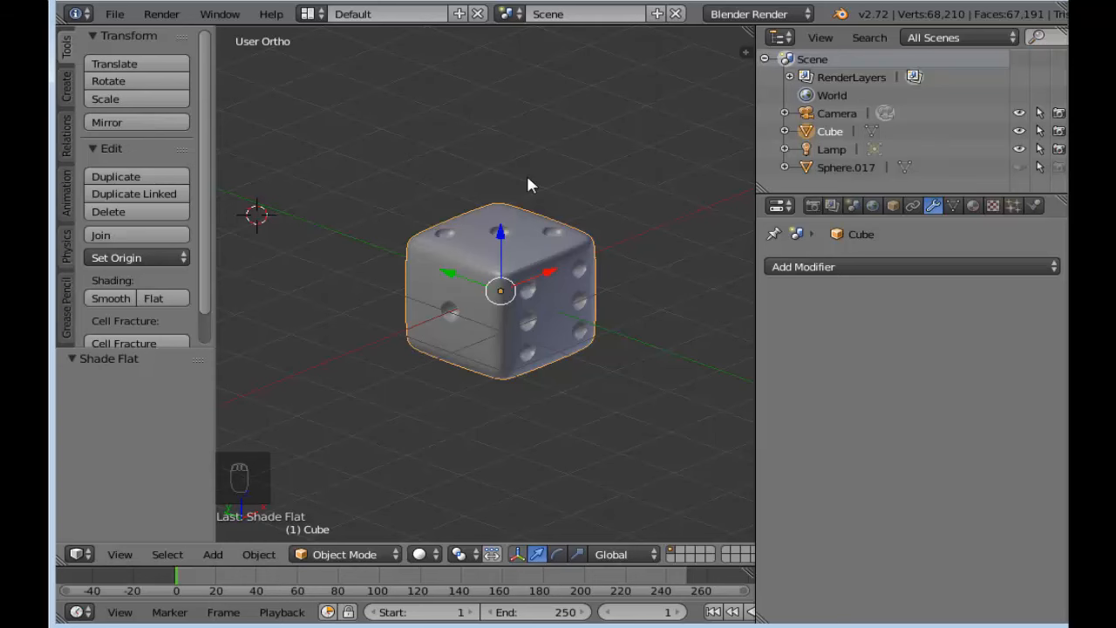
Step: Examine the die's mesh and its selected pip geometry in Edit Mode, then return to Object Mode
{"action": "key", "text": "Tab"}
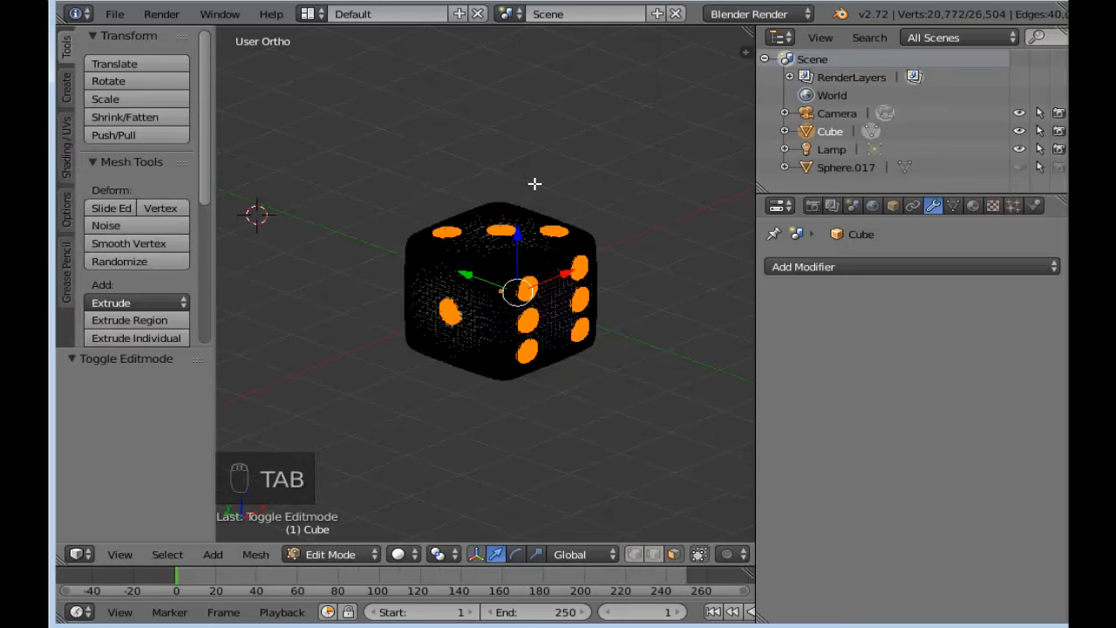
{"action": "key", "text": "Tab"}
{"action": "key", "text": "Tab"}
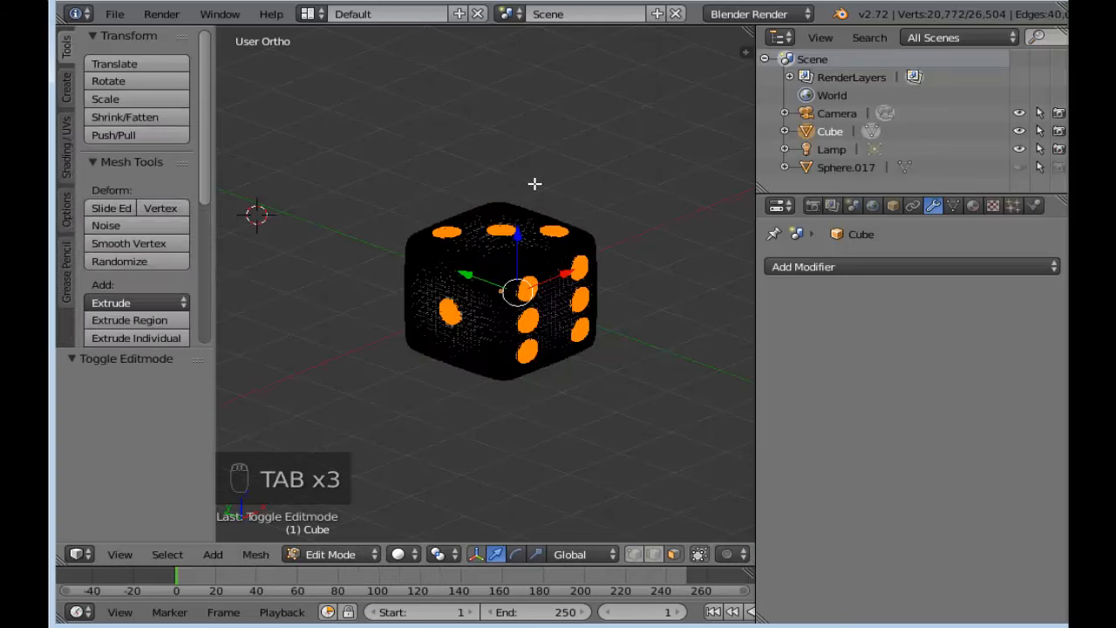
{"action": "scroll", "coordinate": [548, 297], "scroll_direction": "up", "scroll_amount": 3}
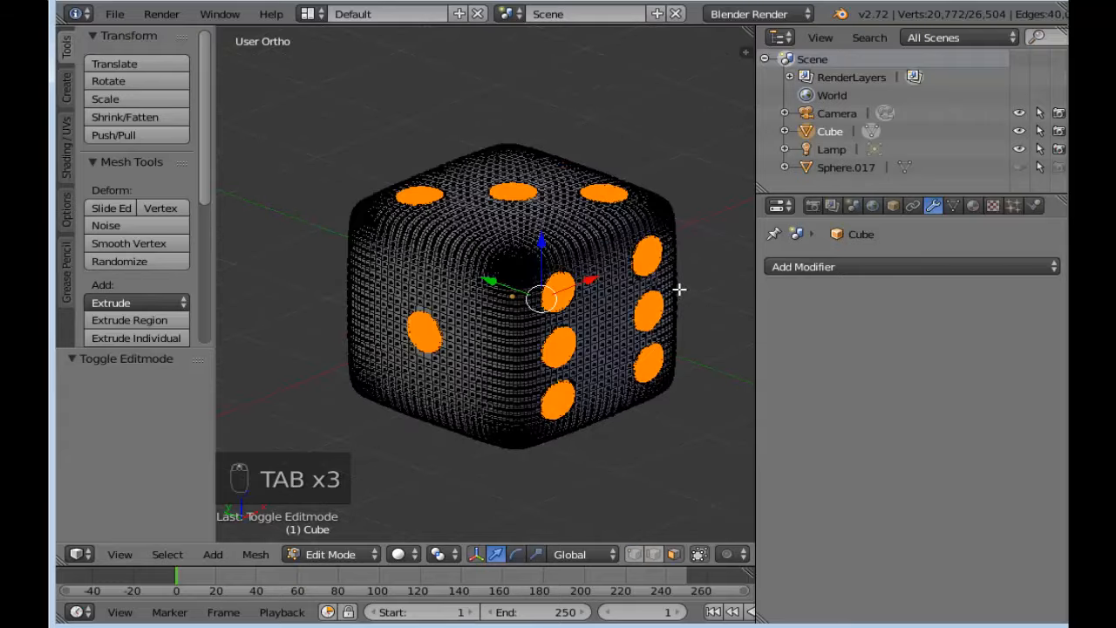
{"action": "middle_click_drag", "start_coordinate": [723, 176], "coordinate": [674, 112]}
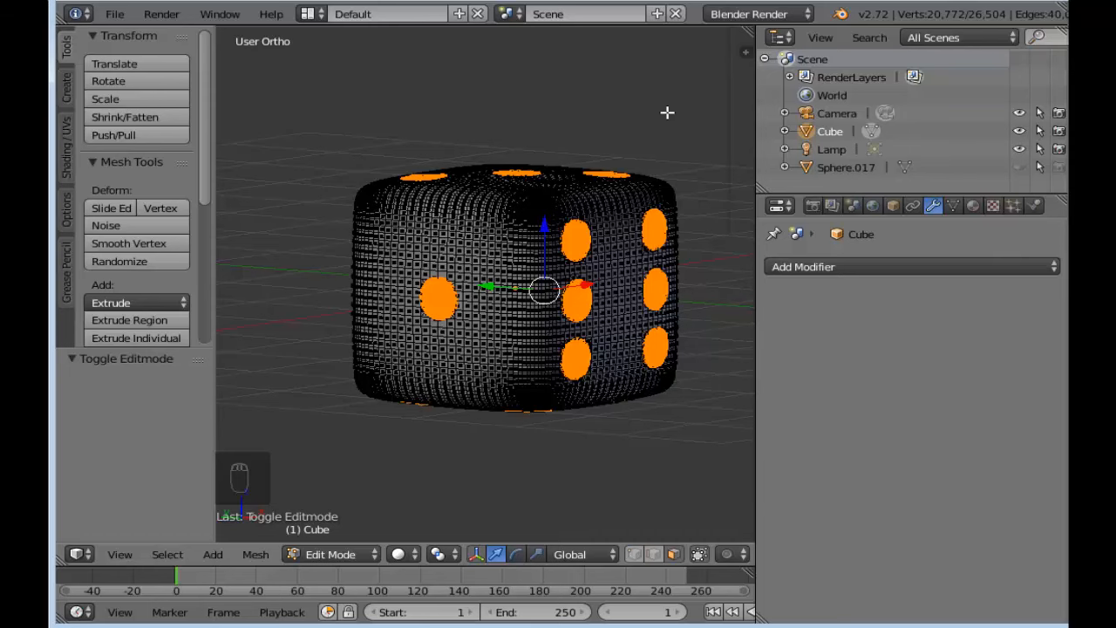
{"action": "key", "text": "Tab"}
Step: Duplicate the die and place the copy about 4.86 units along the global Y axis
{"action": "scroll", "coordinate": [658, 114], "scroll_direction": "down", "scroll_amount": 5}
{"action": "middle_click_drag", "start_coordinate": [648, 130], "coordinate": [565, 257]}
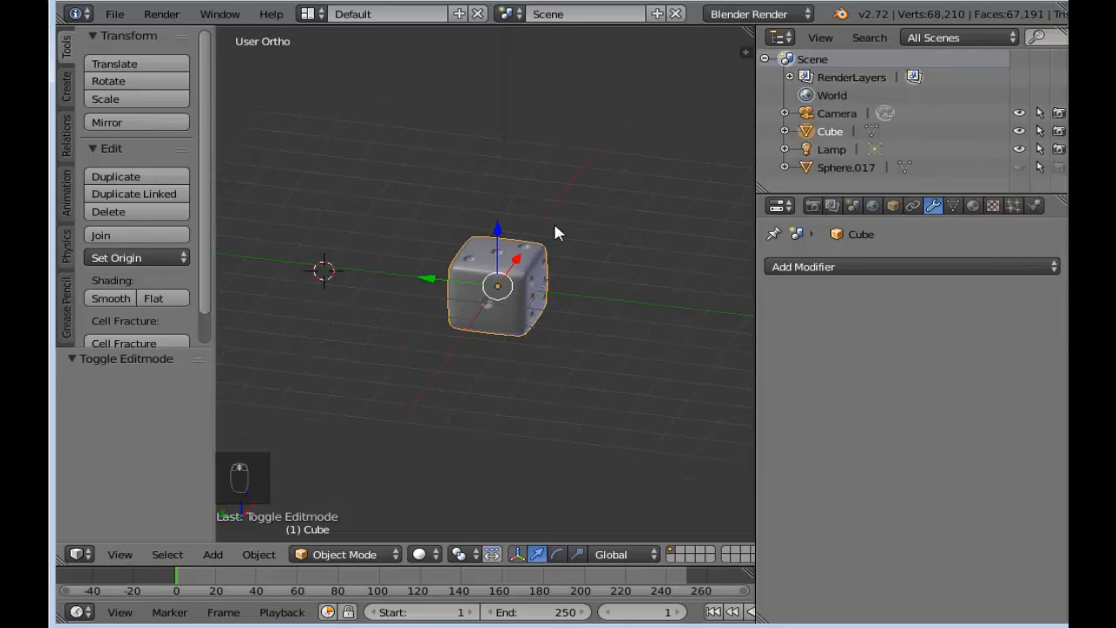
{"action": "key", "text": "shift+d"}
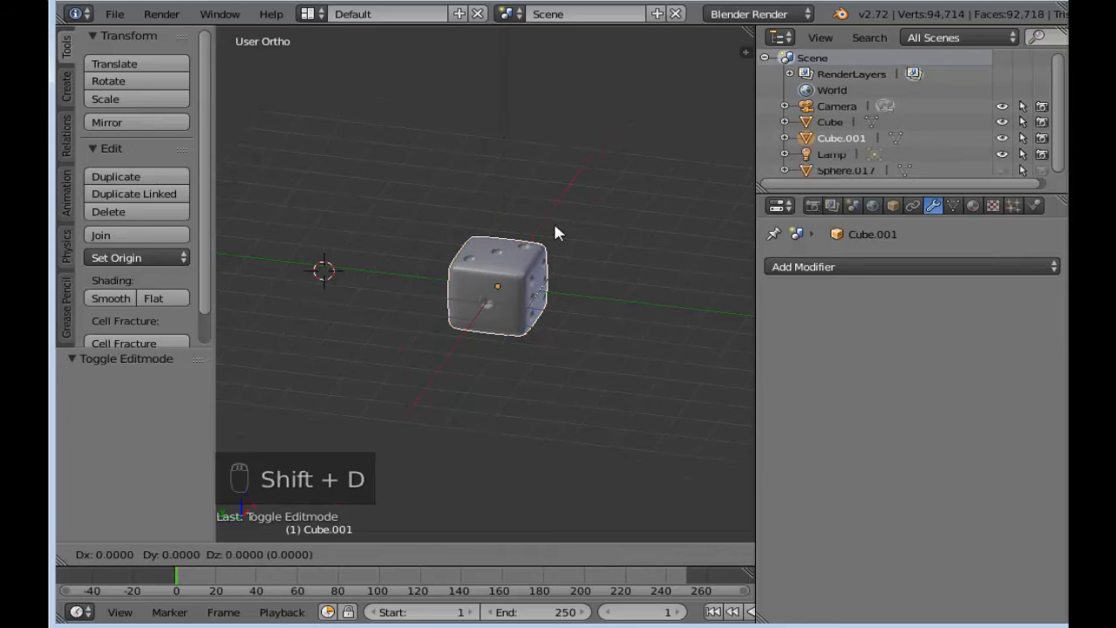
{"action": "key", "text": "y"}
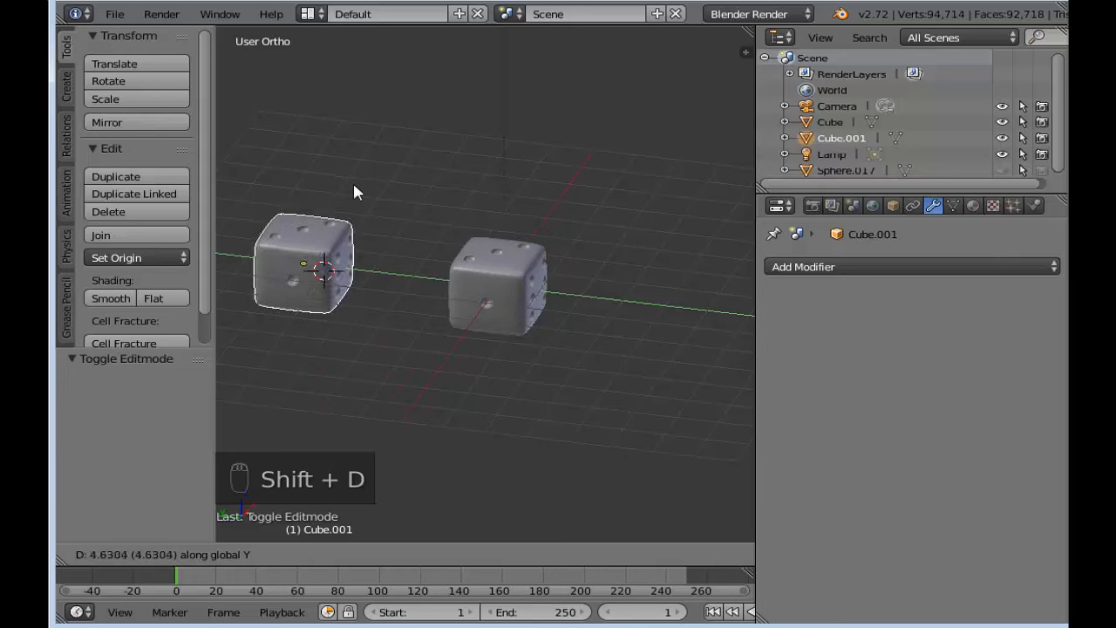
{"action": "left_click", "coordinate": [353, 190]}
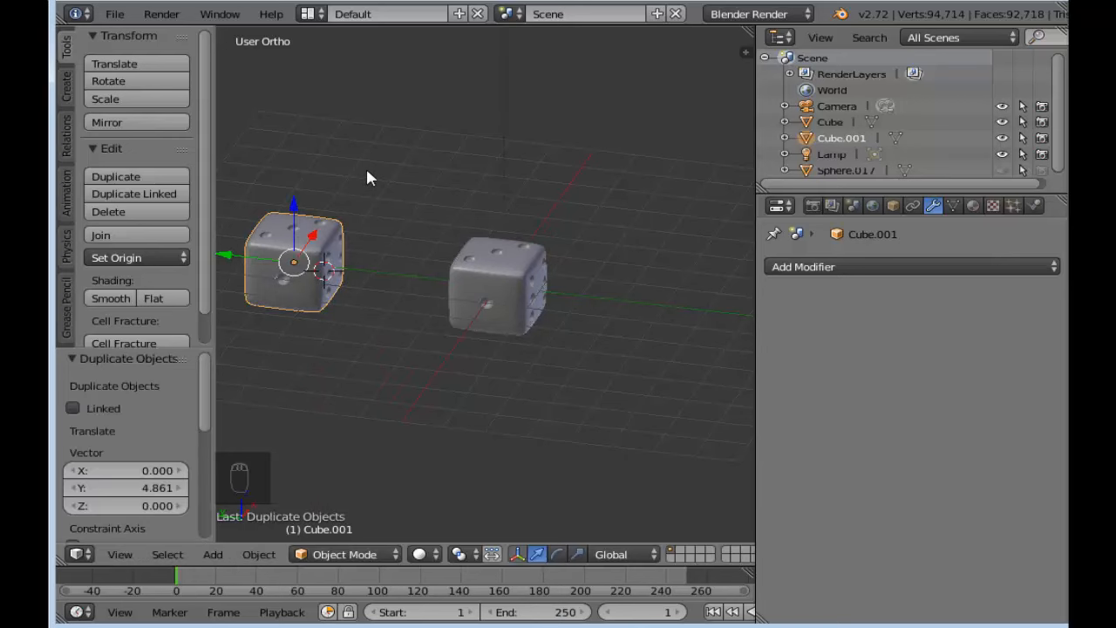
Step: Duplicate the second die and place the new copy about 6.04 units along the global X axis
{"action": "key", "text": "shift+d"}
{"action": "key", "text": "x"}
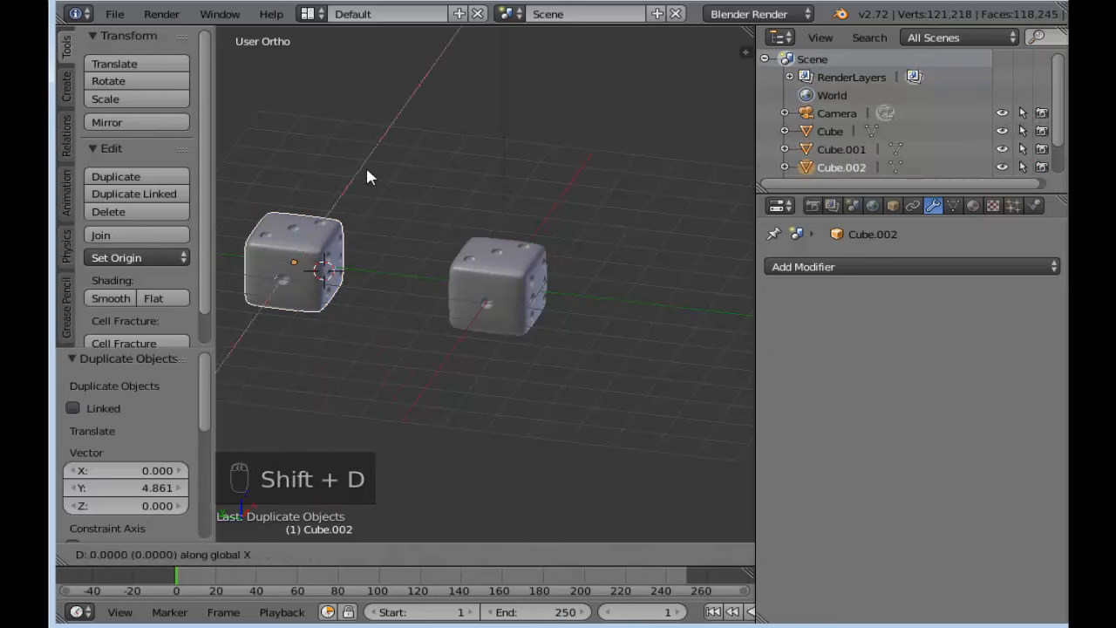
{"action": "left_click", "coordinate": [458, 98]}
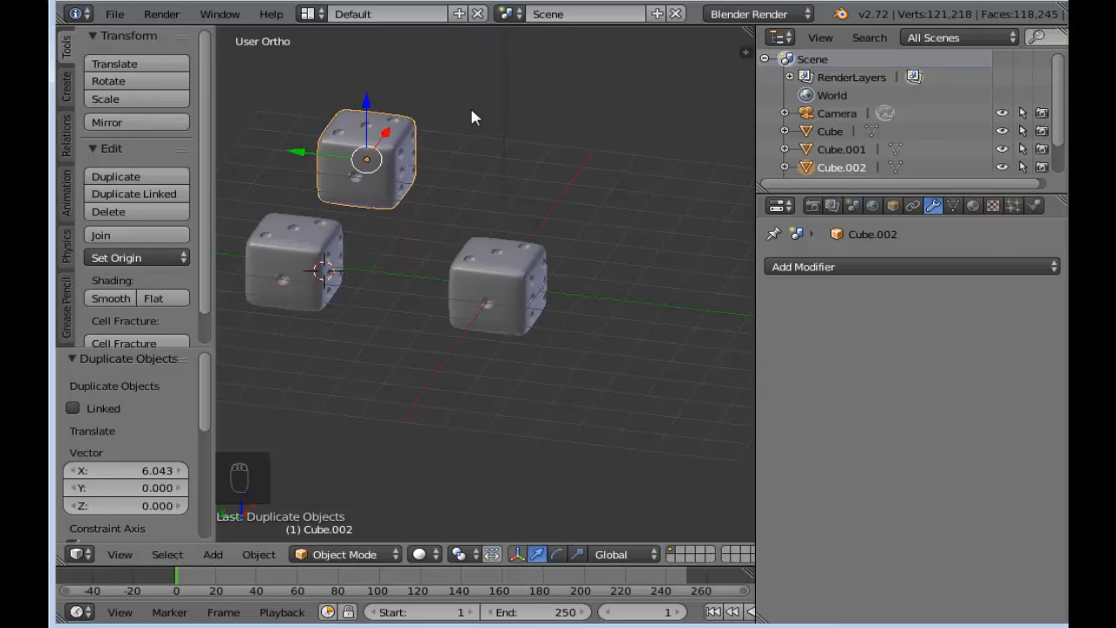
Step: Duplicate the third die and place the new copy about -9.22 units along the global Y axis
{"action": "key", "text": "shift+d"}
{"action": "key", "text": "y"}
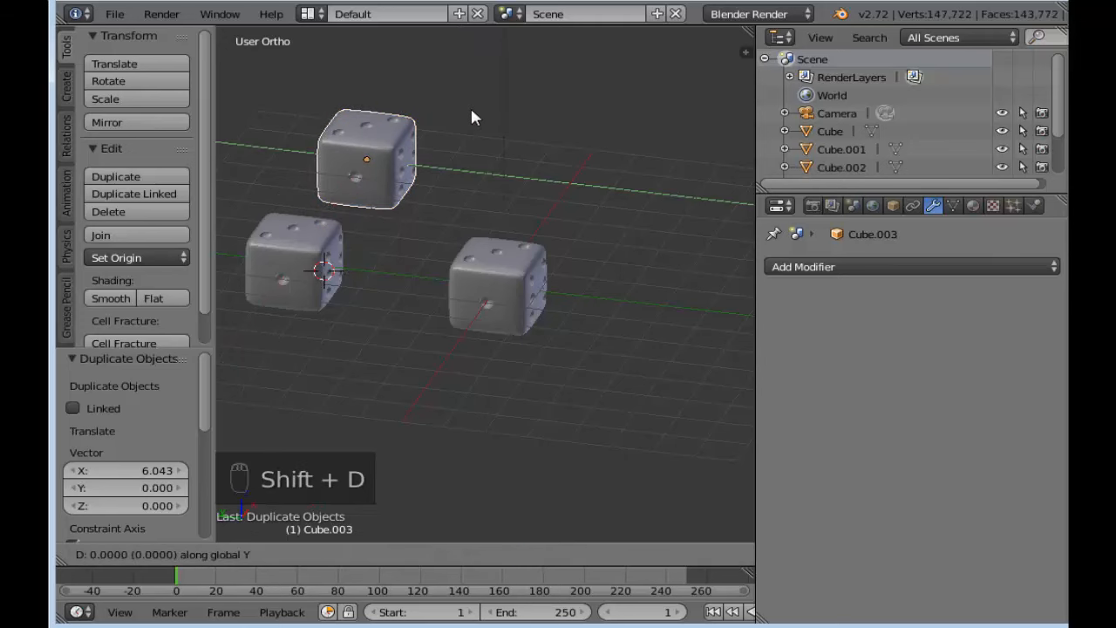
{"action": "left_click", "coordinate": [322, 164]}
{"action": "mouse_move", "coordinate": [595, 300]}
{"action": "middle_mouse_down"}
{"action": "mouse_move", "coordinate": [600, 316]}
{"action": "mouse_move", "coordinate": [550, 269]}
{"action": "mouse_move", "coordinate": [628, 306]}
{"action": "mouse_move", "coordinate": [592, 298]}
{"action": "middle_mouse_up"}
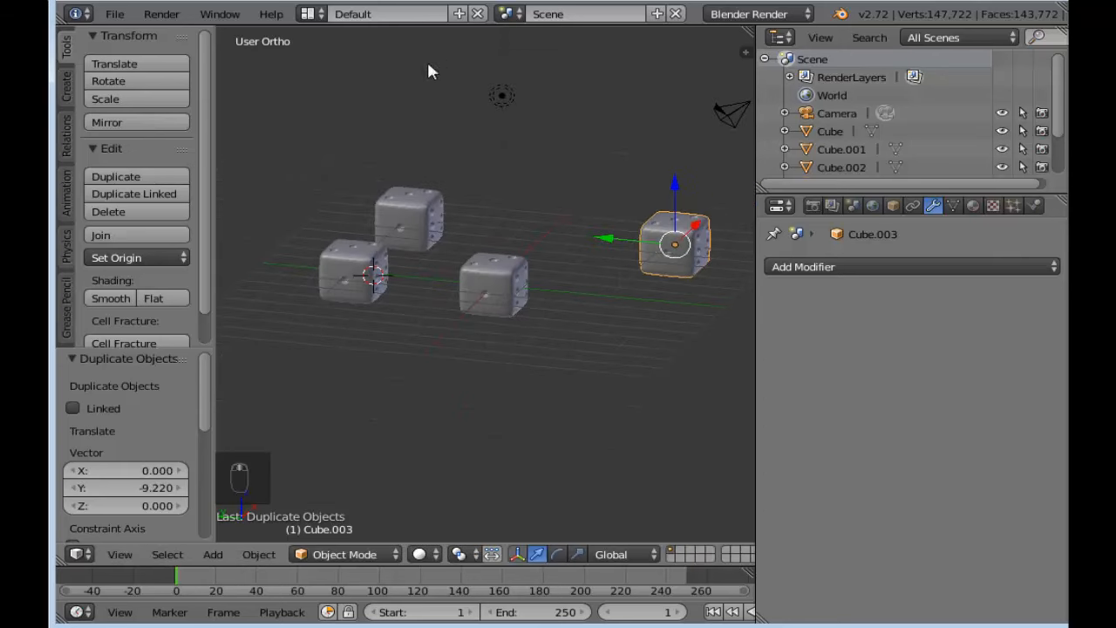
Step: Hide the tool shelf, widen the 3D View, and turn an enlarged Timeline area into a Node Editor
{"action": "key", "text": "t"}
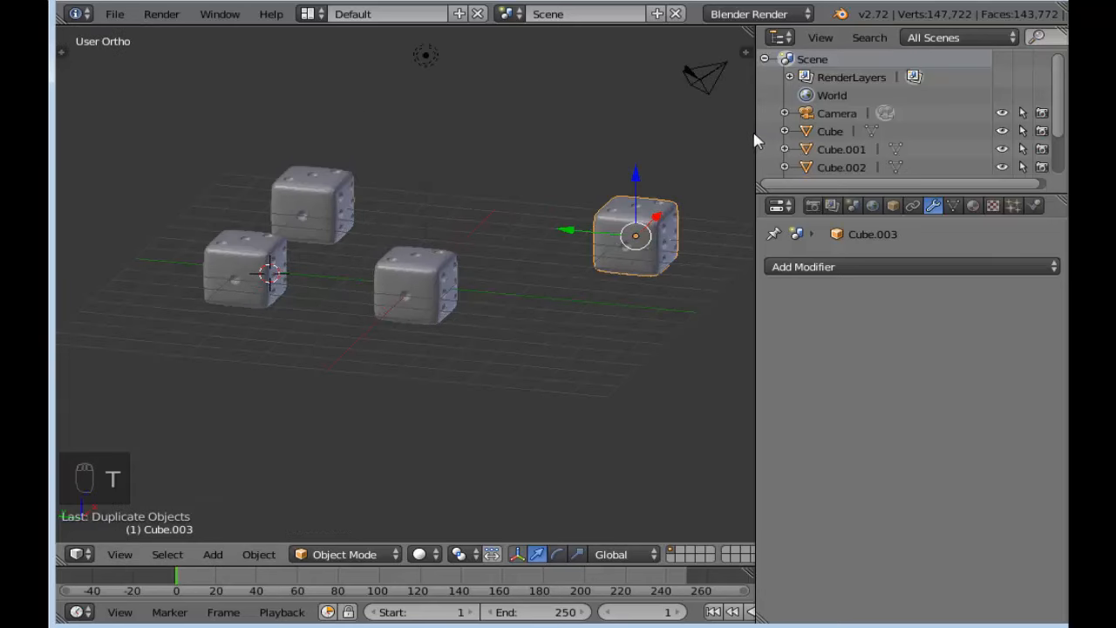
{"action": "left_click_drag", "start_coordinate": [755, 139], "coordinate": [844, 137]}
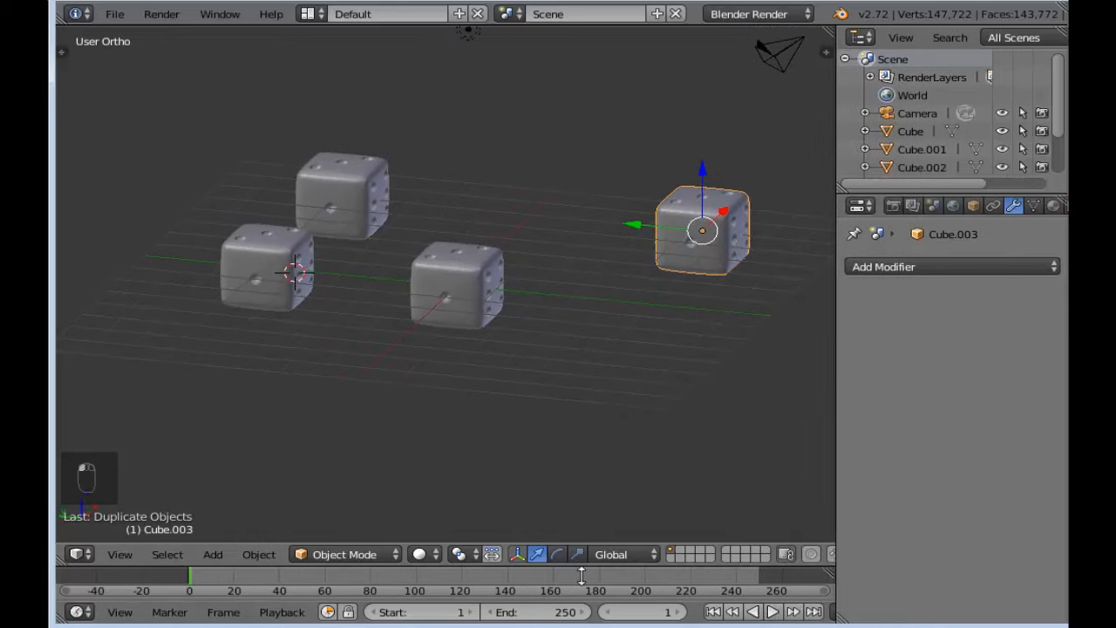
{"action": "left_click_drag", "start_coordinate": [581, 575], "coordinate": [571, 475]}
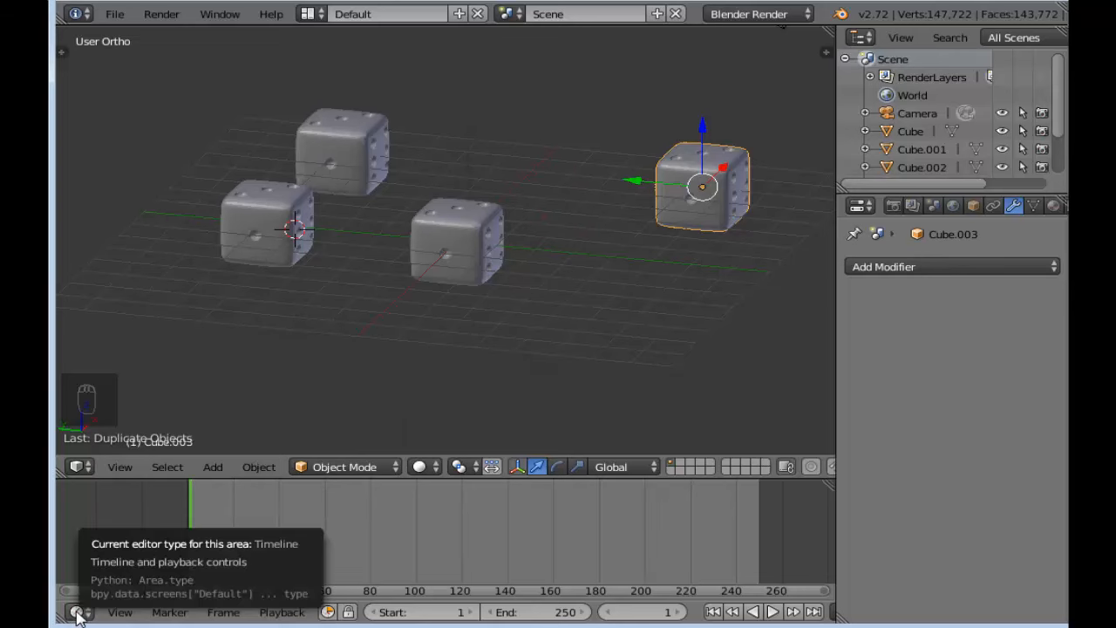
{"action": "left_click", "coordinate": [77, 612]}
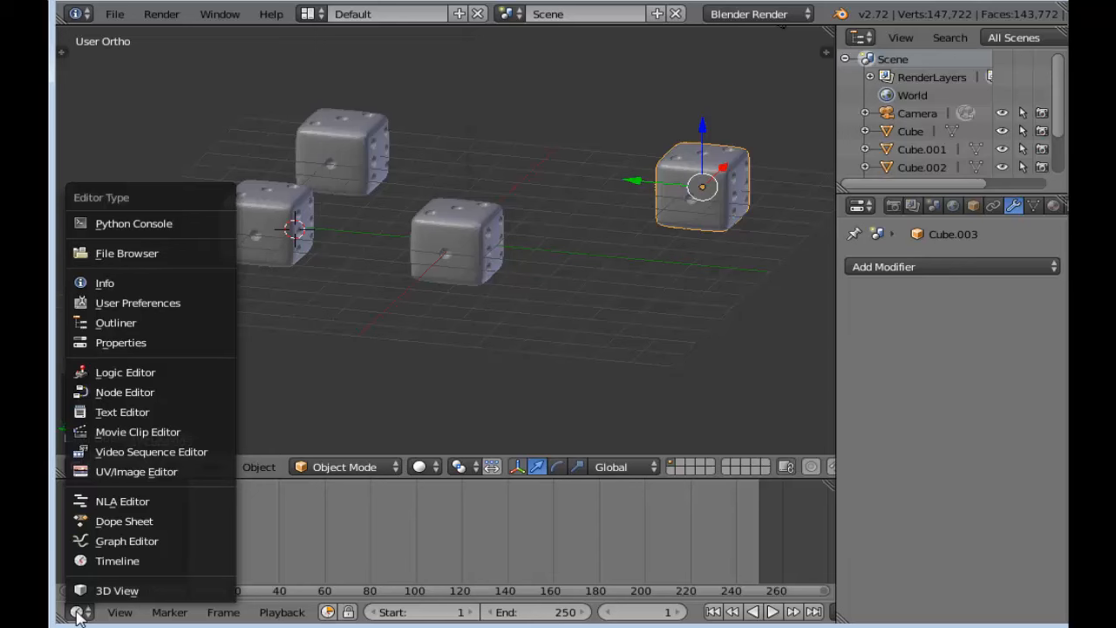
{"action": "left_click", "coordinate": [160, 394]}
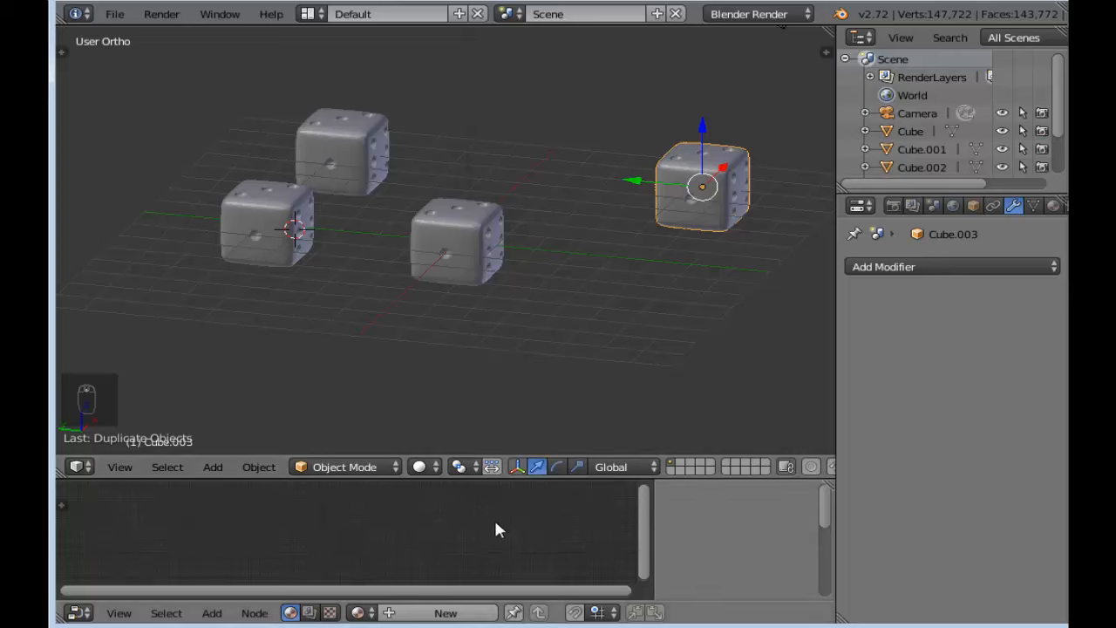
{"action": "scroll", "coordinate": [520, 351], "scroll_direction": "up", "scroll_amount": 3}
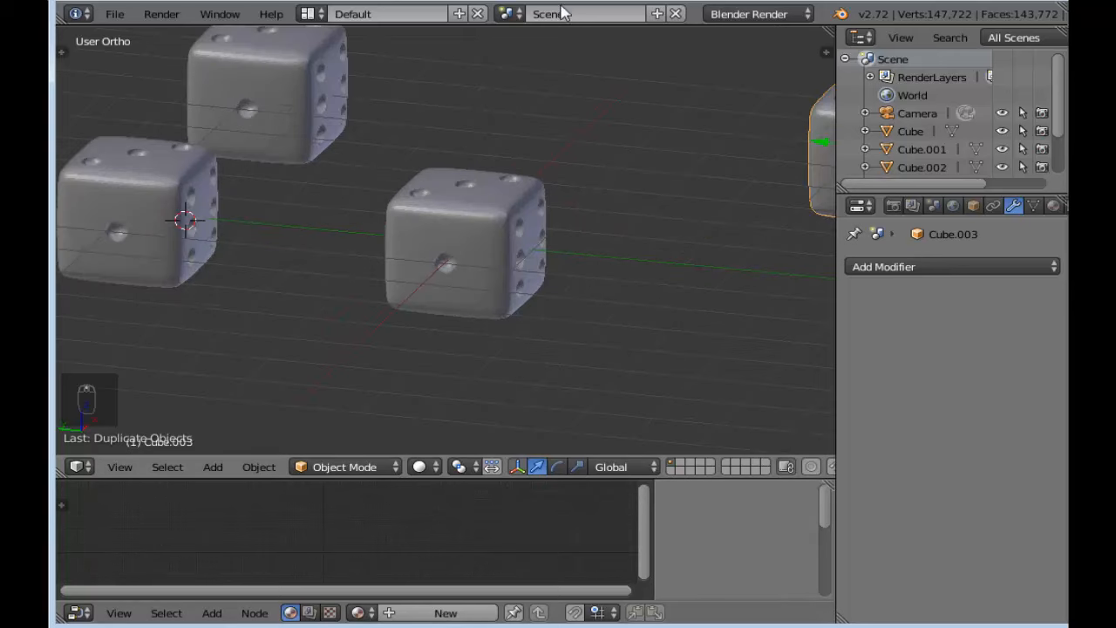
Step: Switch the render engine to Cycles Render
{"action": "left_click", "coordinate": [779, 13]}
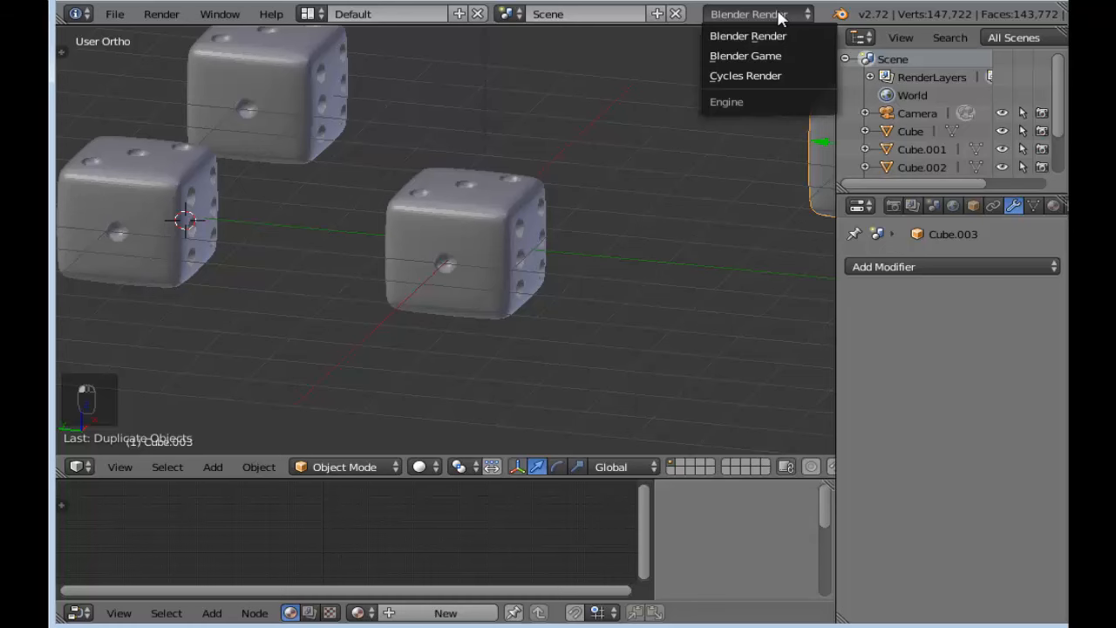
{"action": "left_click", "coordinate": [760, 78]}
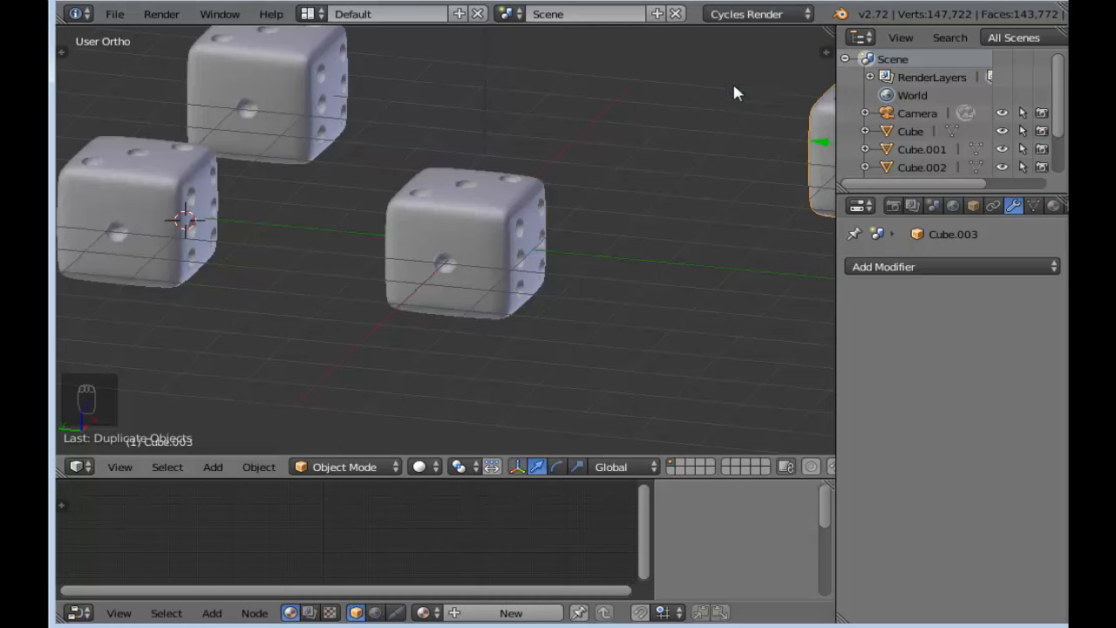
{"action": "scroll", "coordinate": [733, 294], "scroll_direction": "down", "scroll_amount": 3}
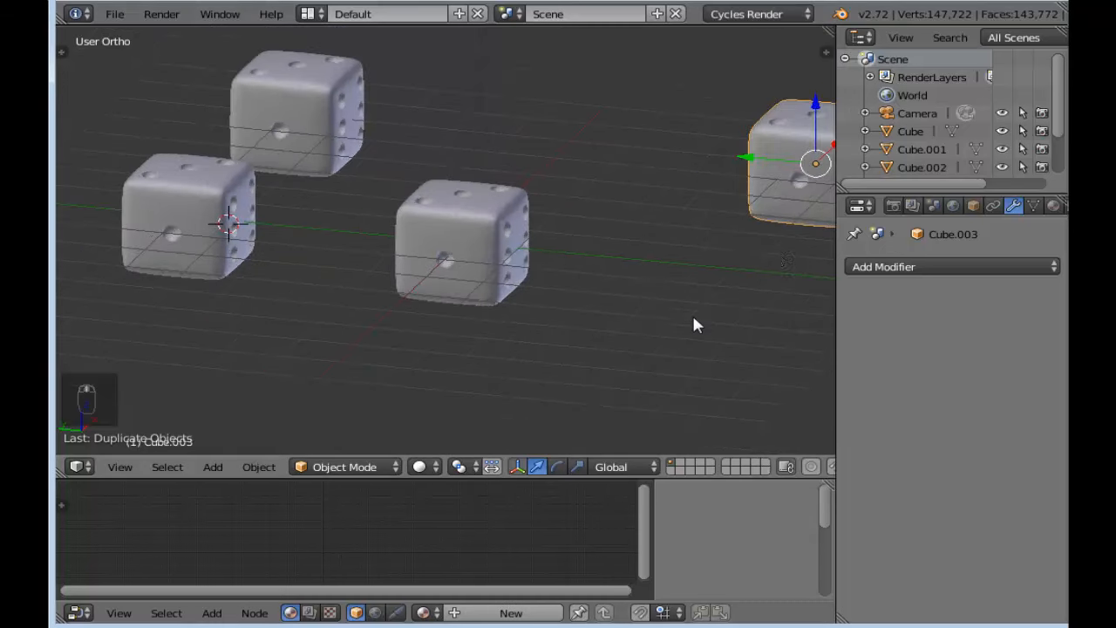
Step: Align the camera to a low, nearly frontal view of the four dice
{"action": "middle_click_drag", "start_coordinate": [627, 194], "coordinate": [555, 243]}
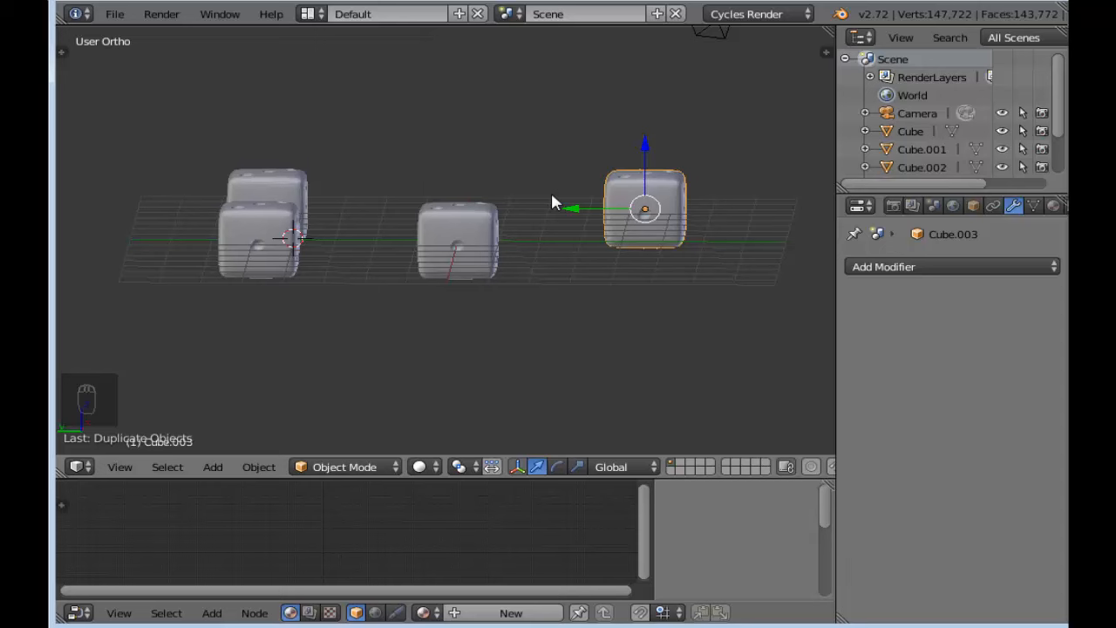
{"action": "key", "text": "ctrl+alt+KP_0"}
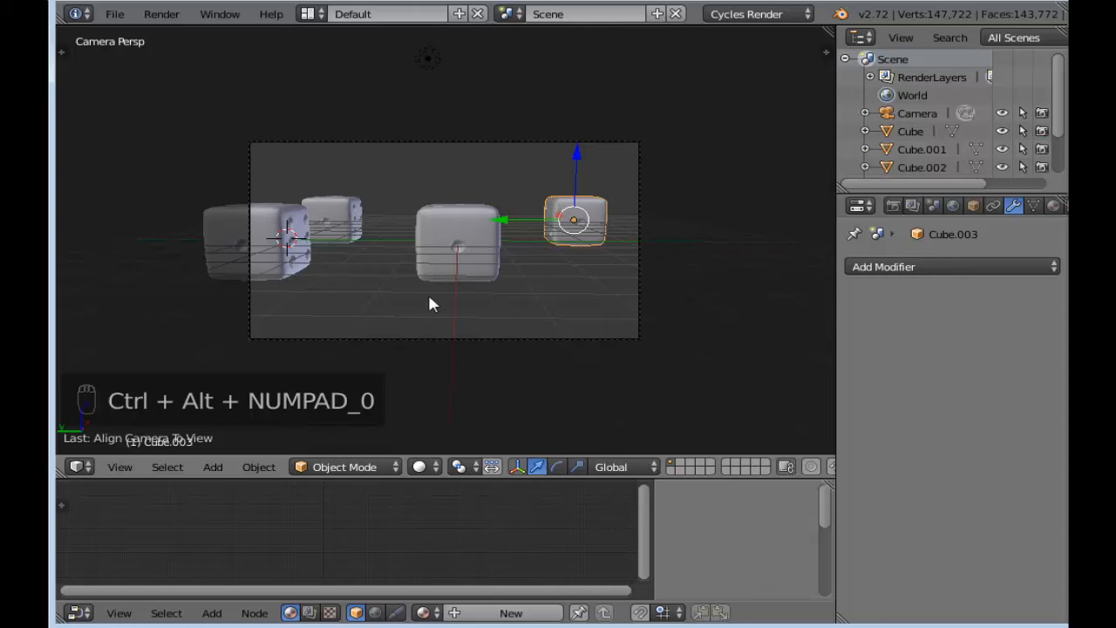
{"action": "scroll", "coordinate": [429, 303], "scroll_direction": "up", "scroll_amount": 3}
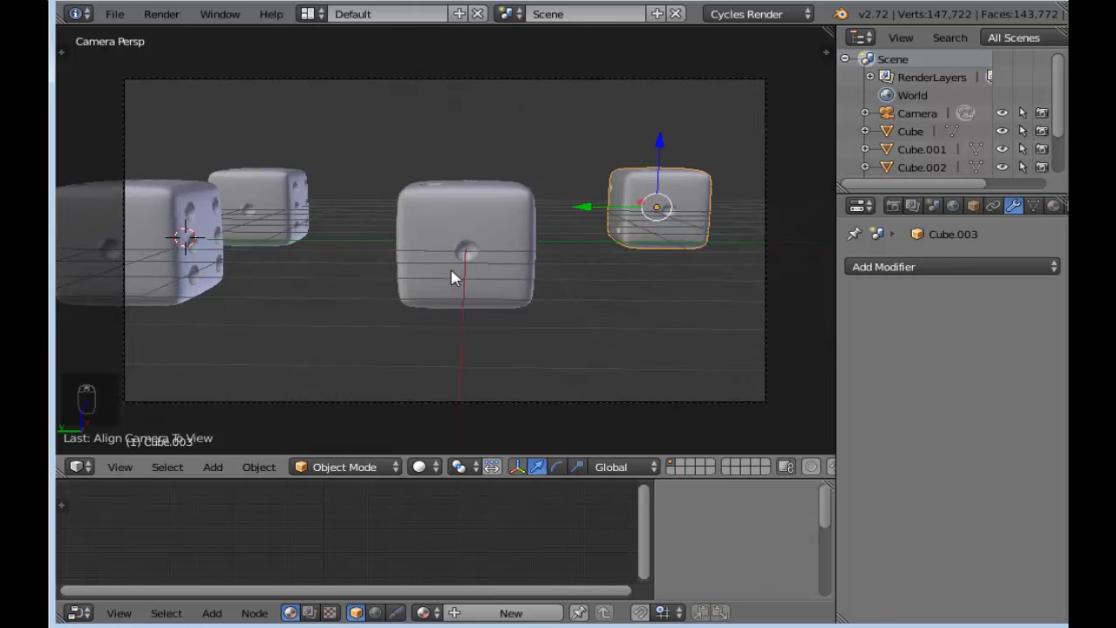
Step: Move the camera back along the global X axis to about -12.9 so all four dice fit the frame
{"action": "right_click", "coordinate": [497, 82]}
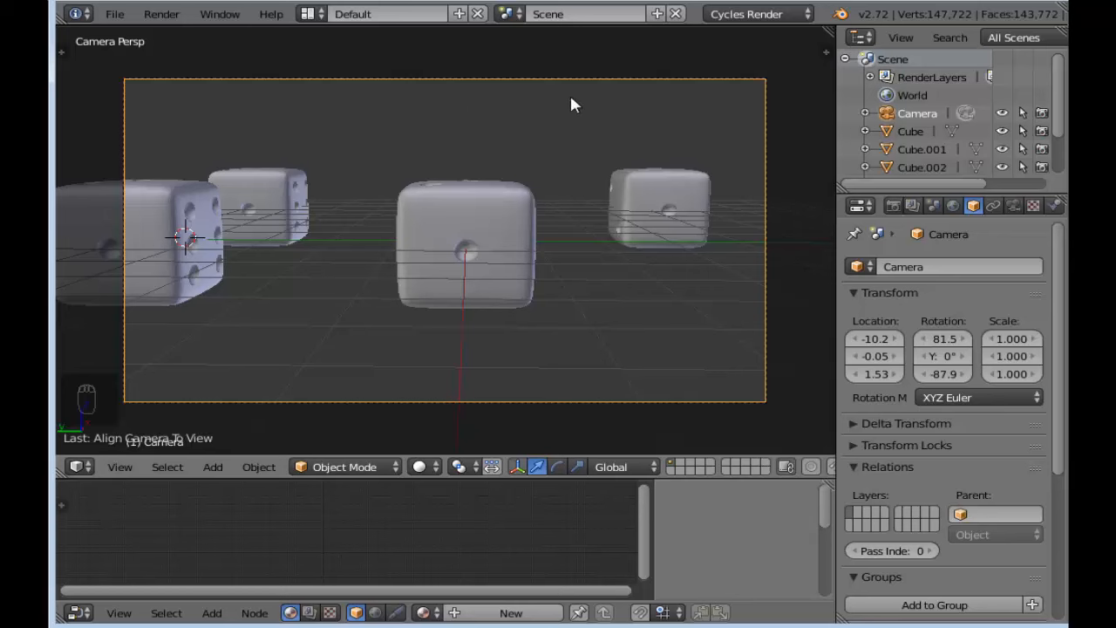
{"action": "key", "text": "g"}
{"action": "key", "text": "x"}
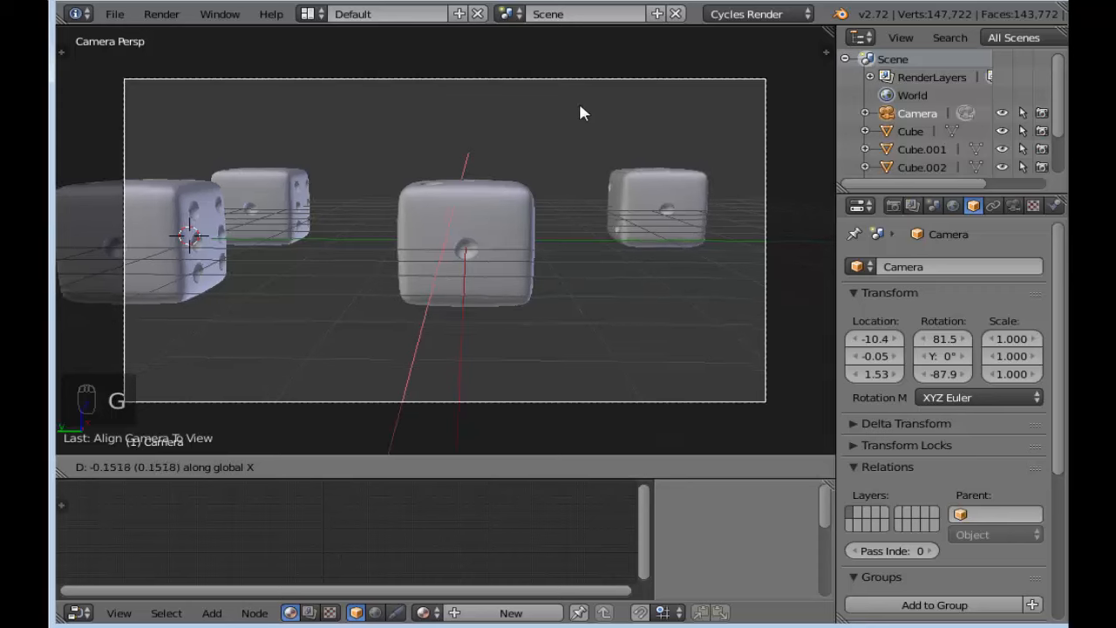
{"action": "left_click", "coordinate": [603, 186]}
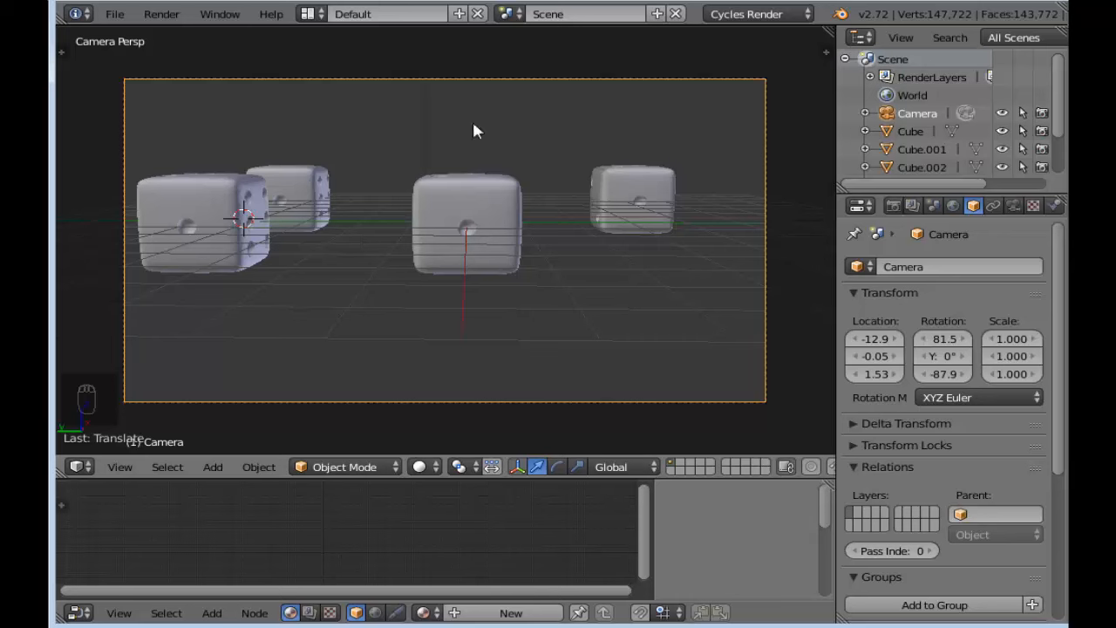
Step: Aim the camera at the middle die in walk navigation, about 85° X and -89.9° Z, and set its height to about 1.69
{"action": "key", "text": "shift+f"}
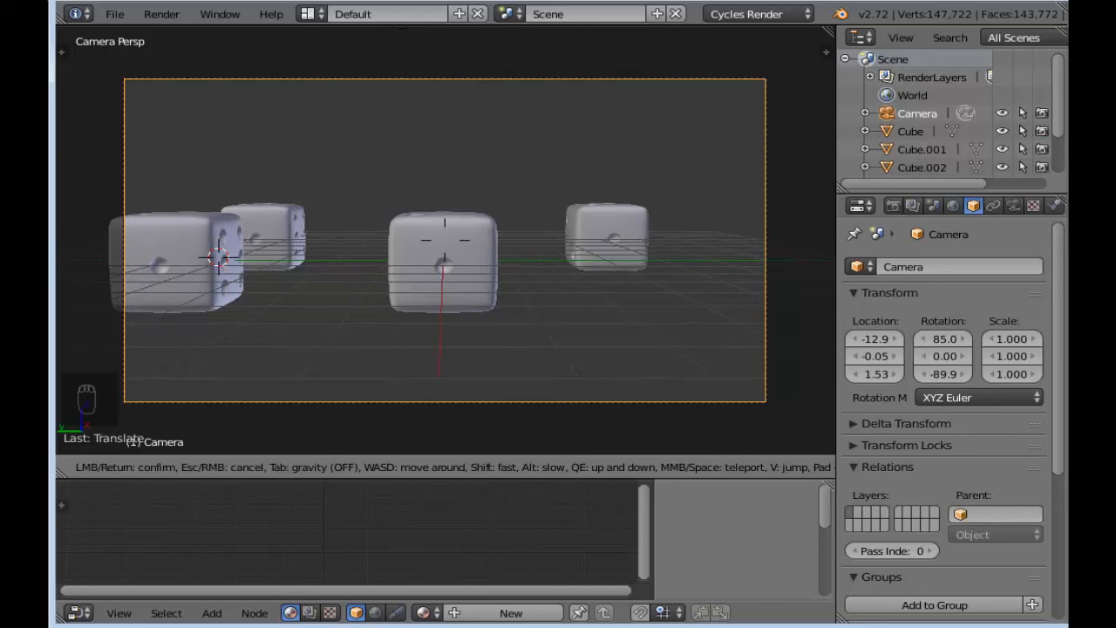
{"action": "left_click", "coordinate": [445, 248]}
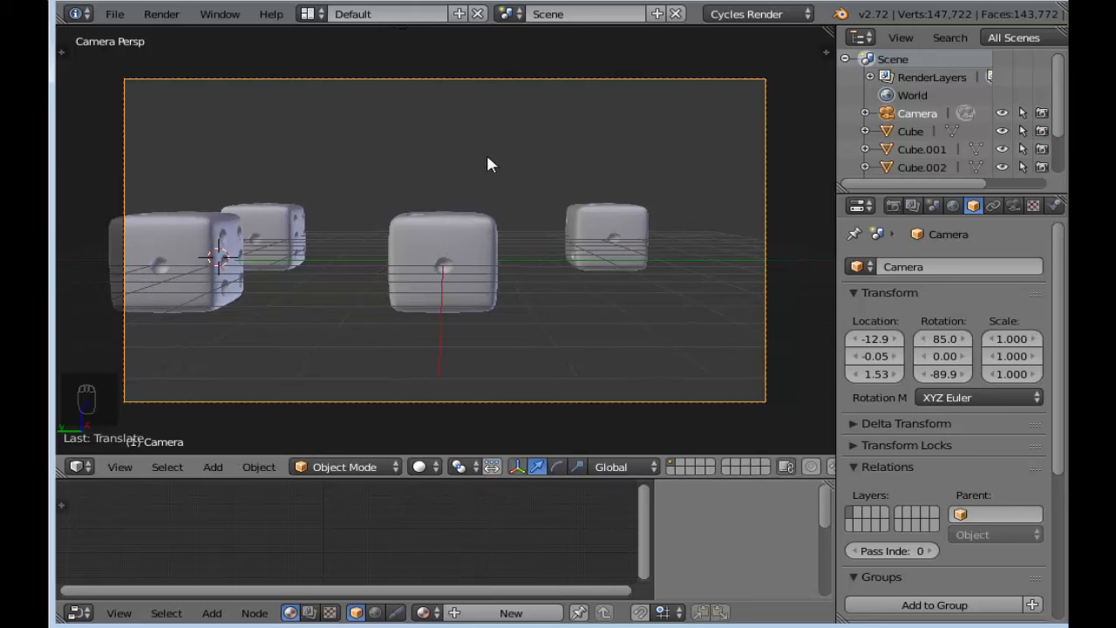
{"action": "key", "text": "g"}
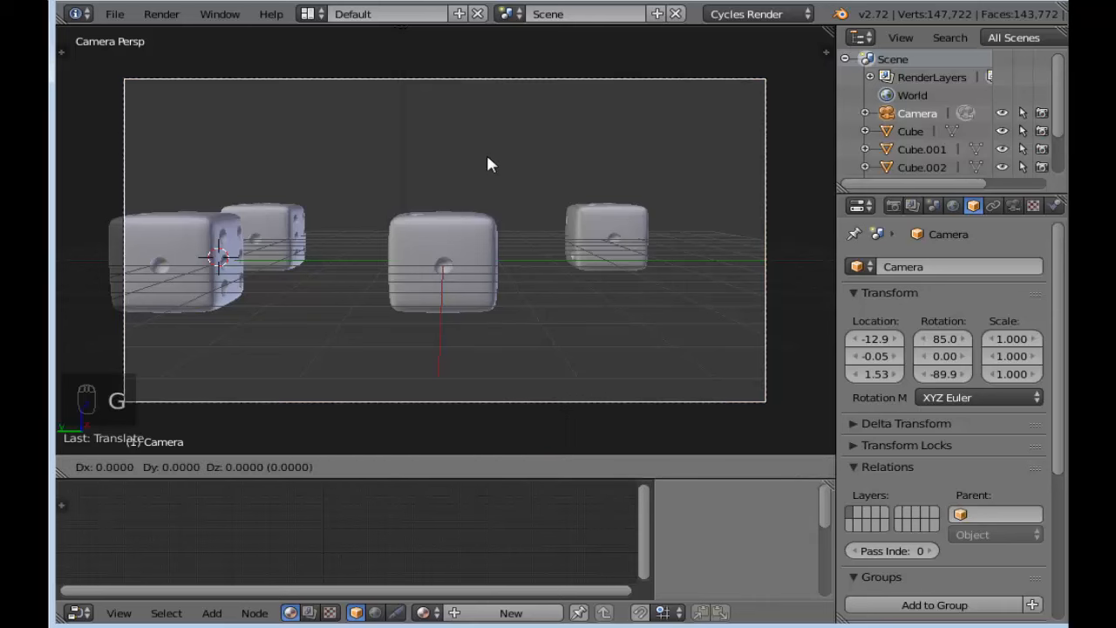
{"action": "key", "text": "z"}
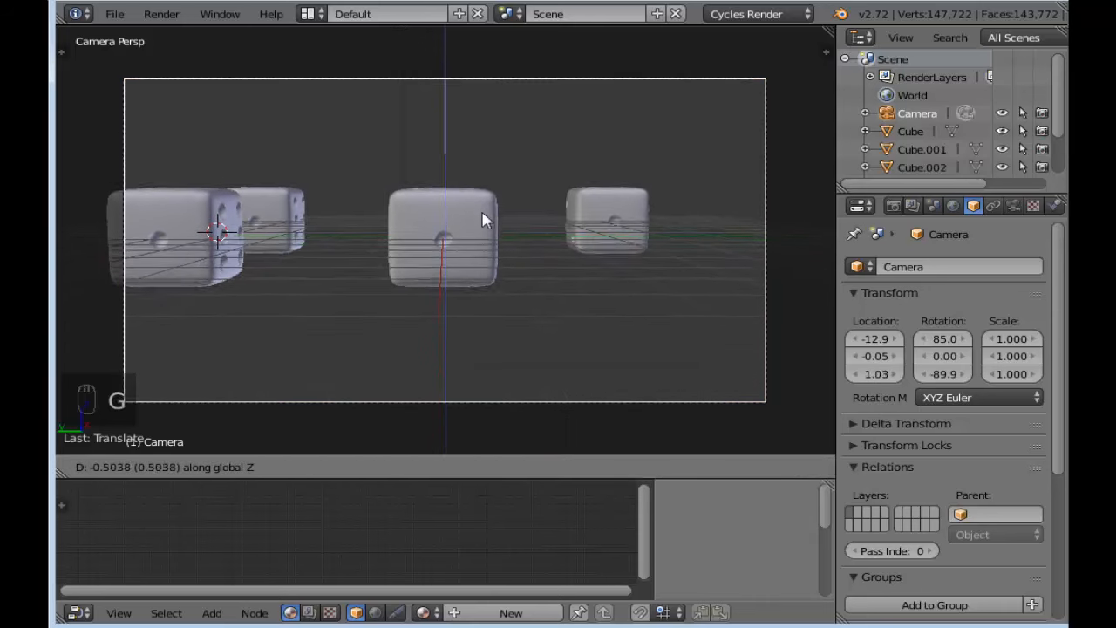
{"action": "left_click", "coordinate": [498, 195]}
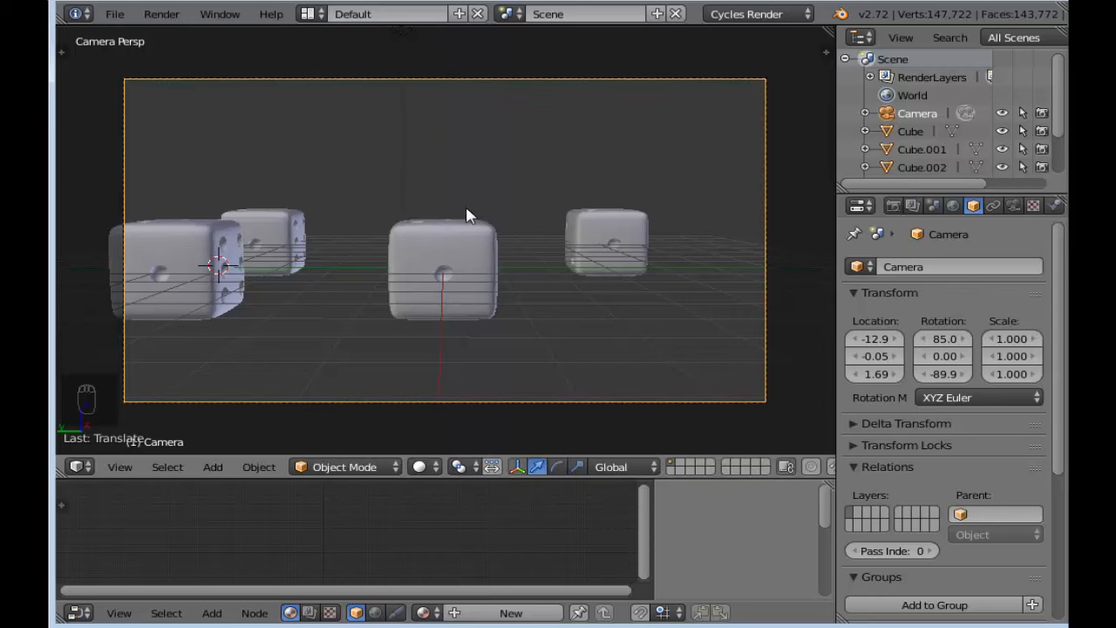
Step: Tilt the camera in walk navigation to about 79.7° X and -86.6° Z, and raise it to about 3.97 on global Z
{"action": "key", "text": "shift+f"}
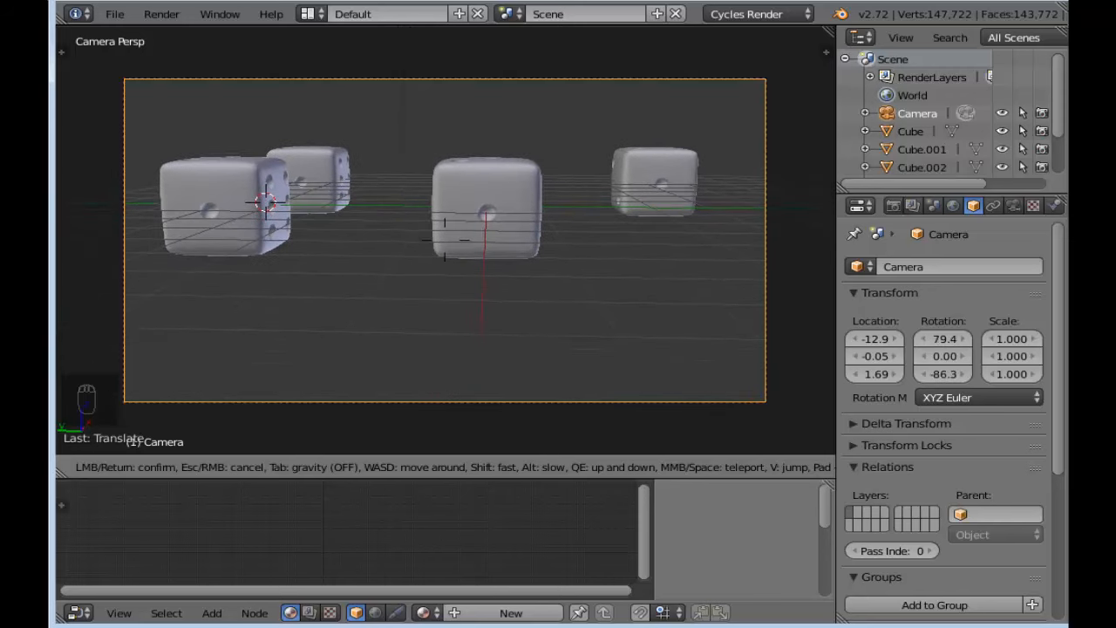
{"action": "left_click", "coordinate": [486, 171]}
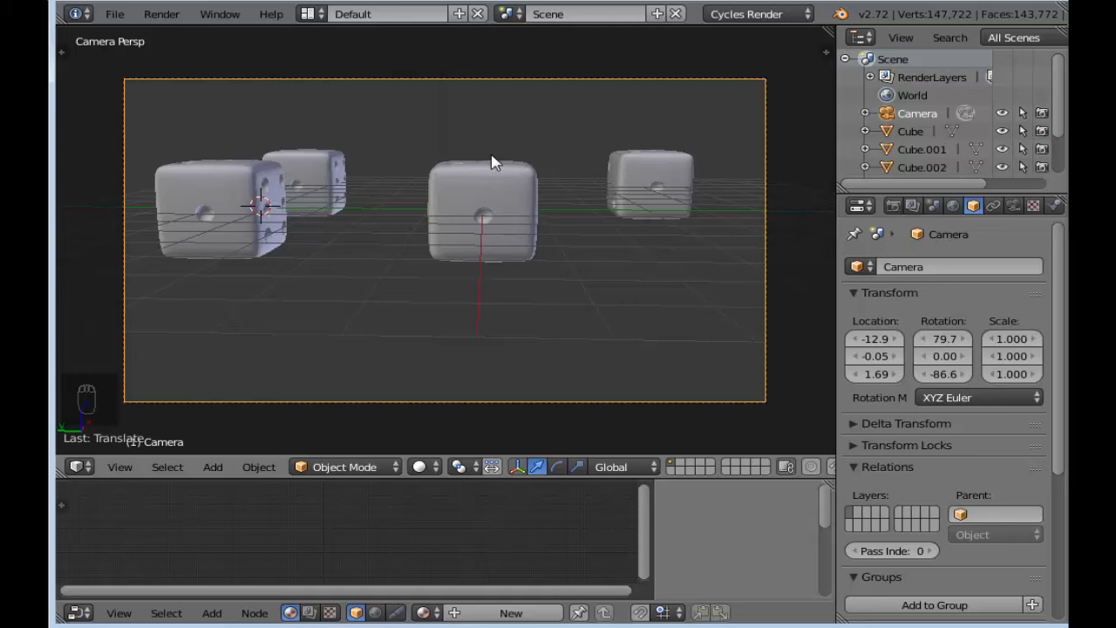
{"action": "key", "text": "g"}
{"action": "key", "text": "z"}
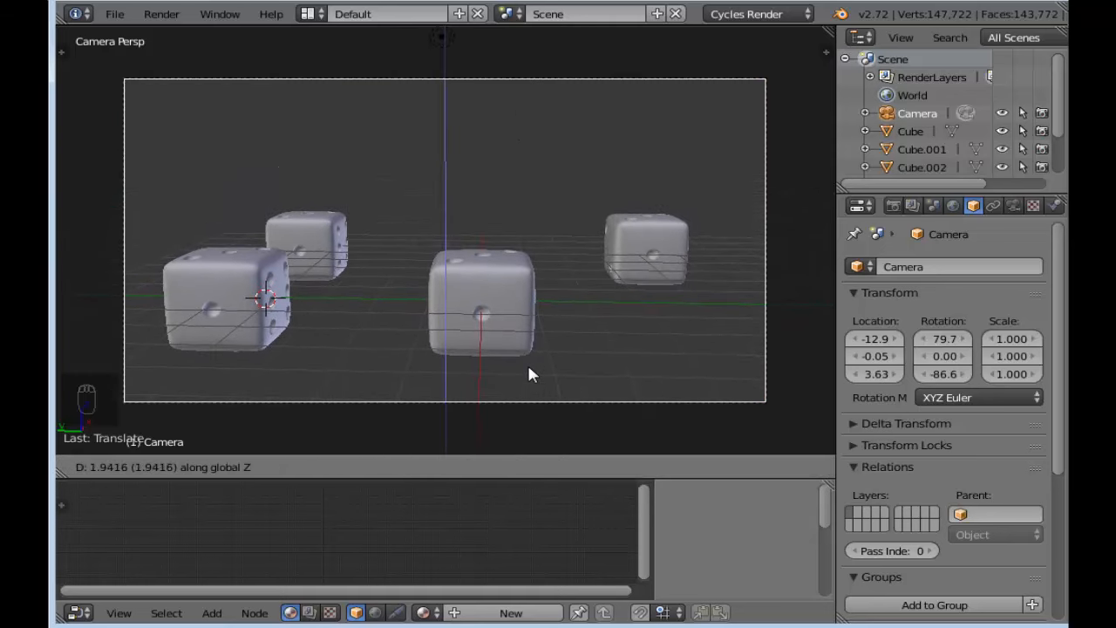
{"action": "left_click", "coordinate": [531, 328]}
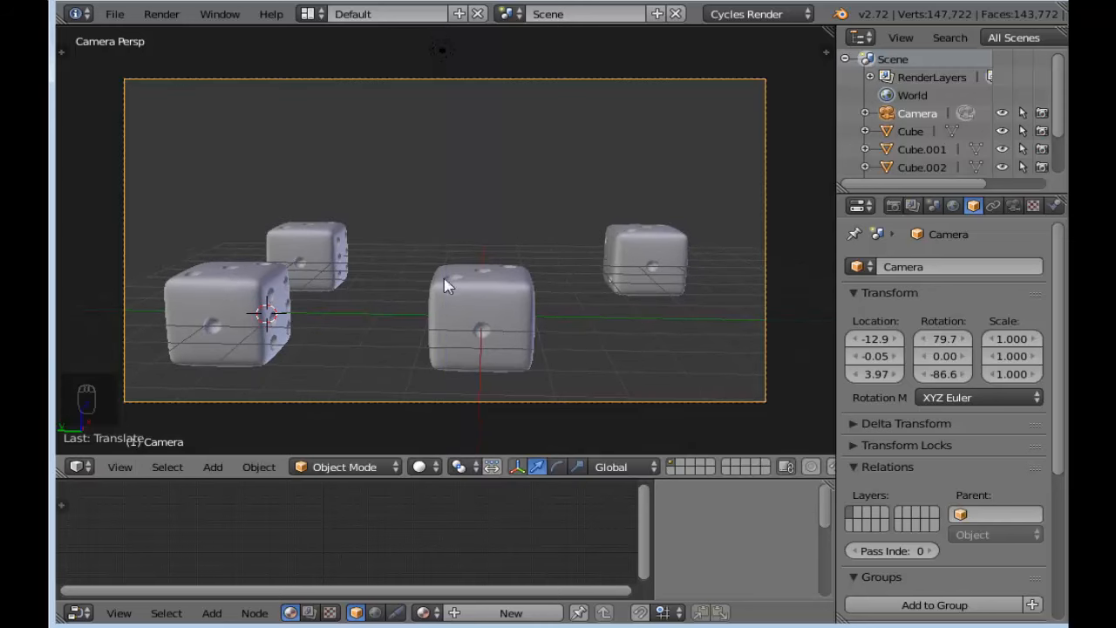
Step: Select the middle front die and enlarge the Node Editor and Properties areas for material work
{"action": "right_click", "coordinate": [475, 300]}
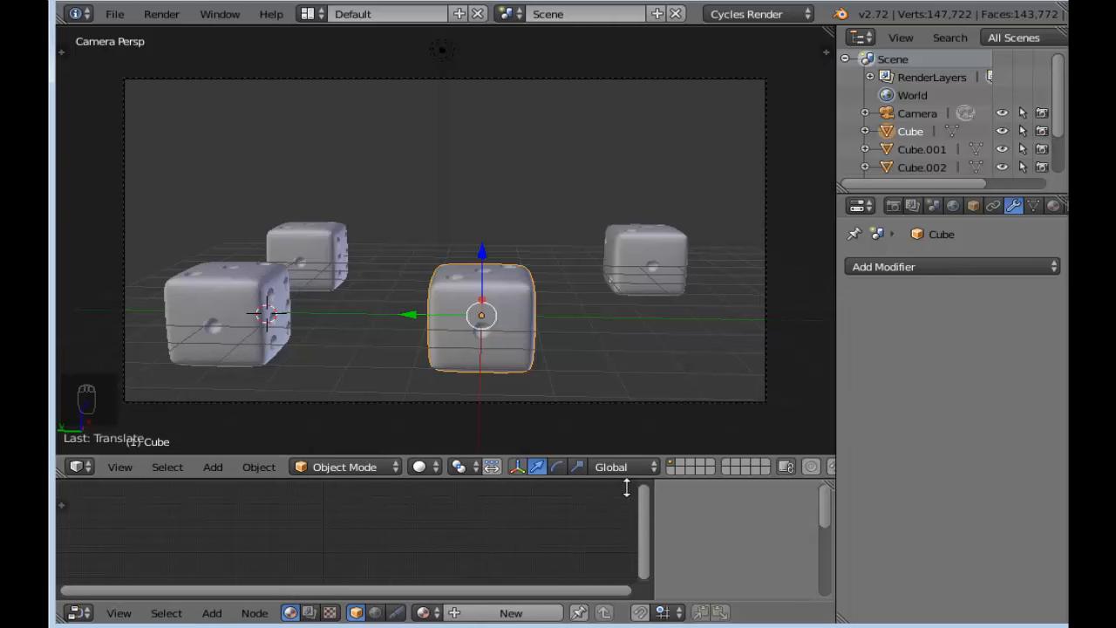
{"action": "left_click_drag", "start_coordinate": [626, 488], "coordinate": [624, 448]}
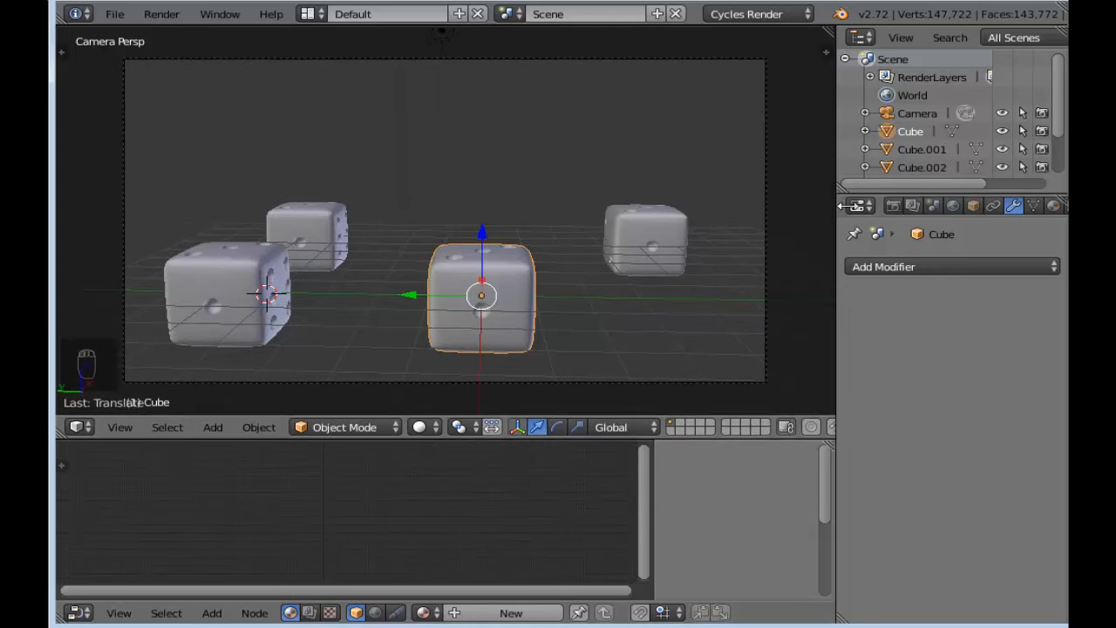
{"action": "left_click_drag", "start_coordinate": [841, 204], "coordinate": [767, 207]}
{"action": "scroll", "coordinate": [459, 205], "scroll_direction": "up", "scroll_amount": 2}
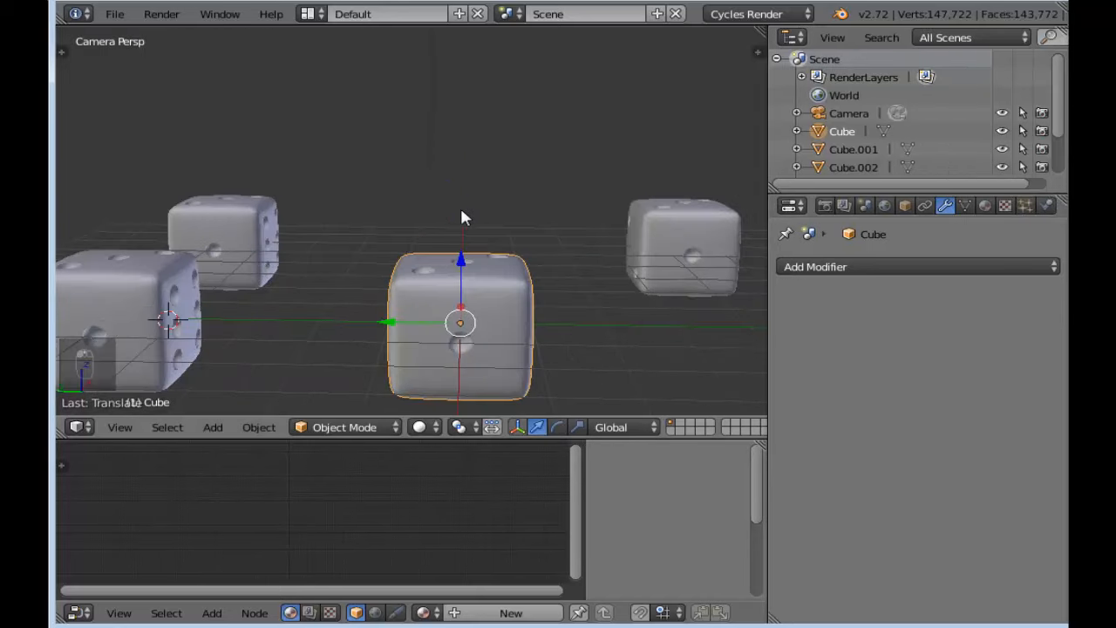
{"action": "scroll", "coordinate": [462, 212], "scroll_direction": "down", "scroll_amount": 2}
{"action": "scroll", "coordinate": [462, 212], "scroll_direction": "up", "scroll_amount": 1}
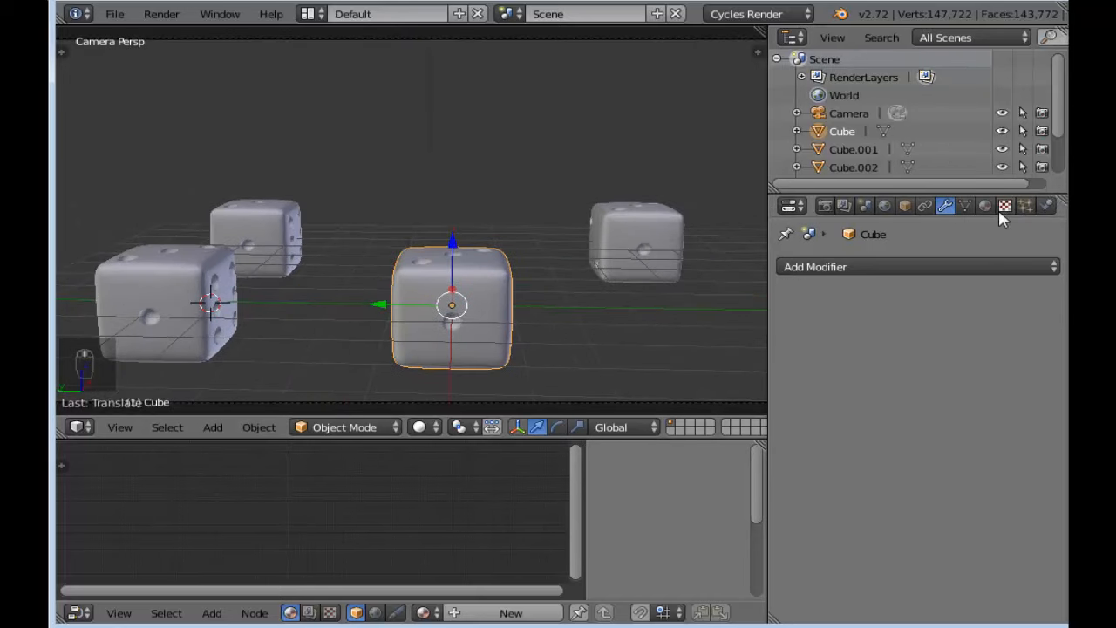
Step: Add a new material to the middle die and frame its Diffuse BSDF and Material Output nodes
{"action": "left_click", "coordinate": [985, 206]}
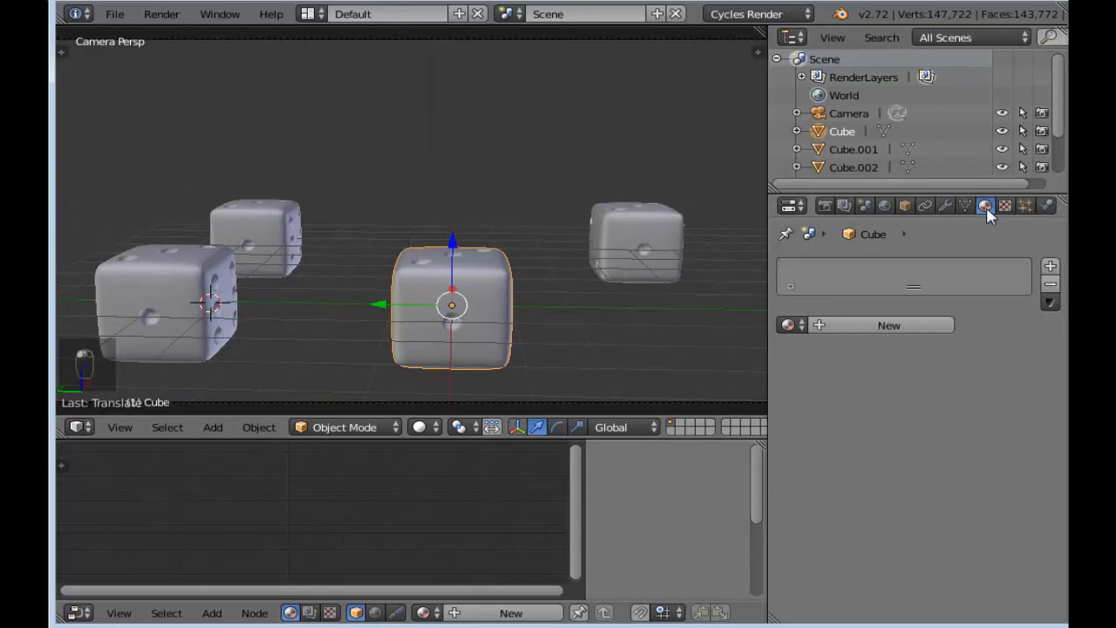
{"action": "left_click", "coordinate": [902, 325]}
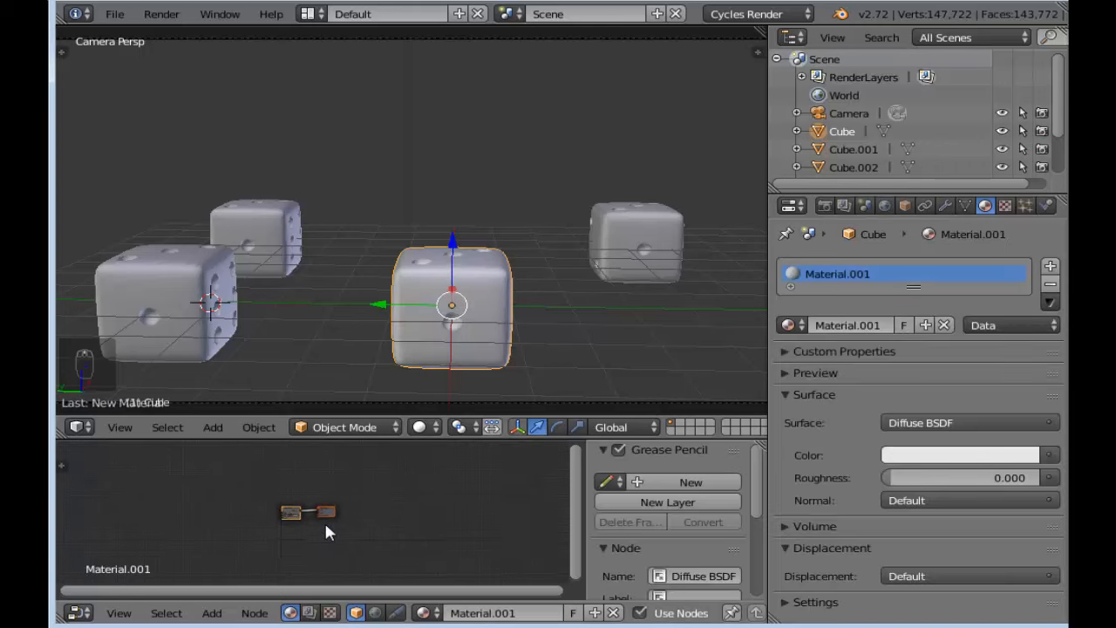
{"action": "scroll", "coordinate": [324, 520], "scroll_direction": "up", "scroll_amount": 6}
{"action": "scroll", "coordinate": [306, 503], "scroll_direction": "up", "scroll_amount": 2}
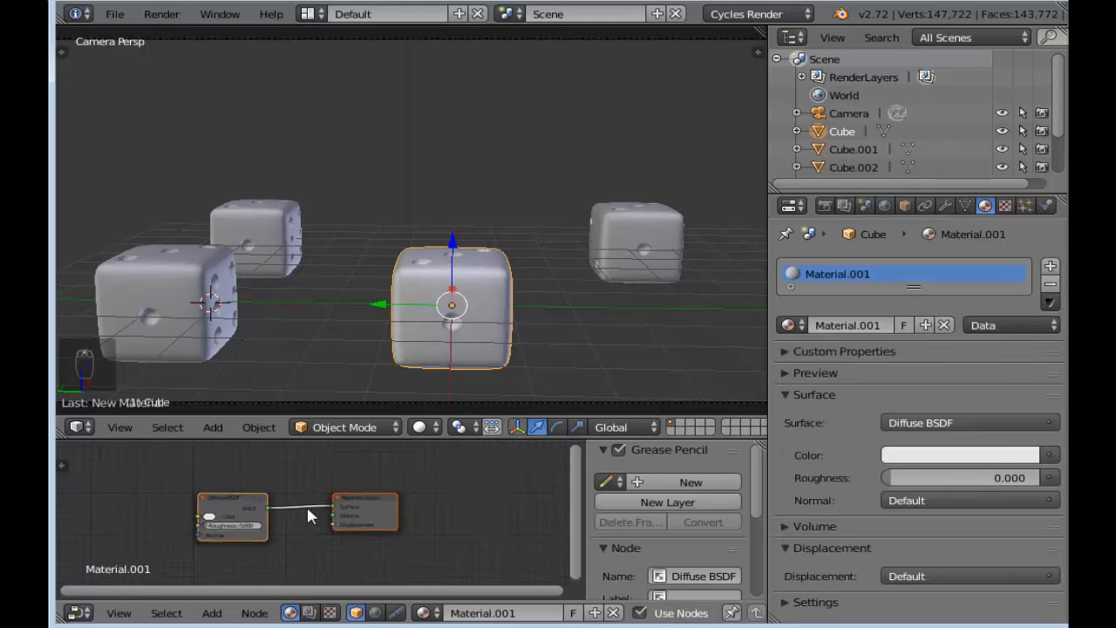
{"action": "middle_click_drag", "start_coordinate": [292, 496], "coordinate": [354, 468]}
Step: Switch to the image viewer and examine the dice materials and glowing pips in the Blender Legal reference render
{"action": "scroll", "coordinate": [366, 482], "scroll_direction": "up", "scroll_amount": 1}
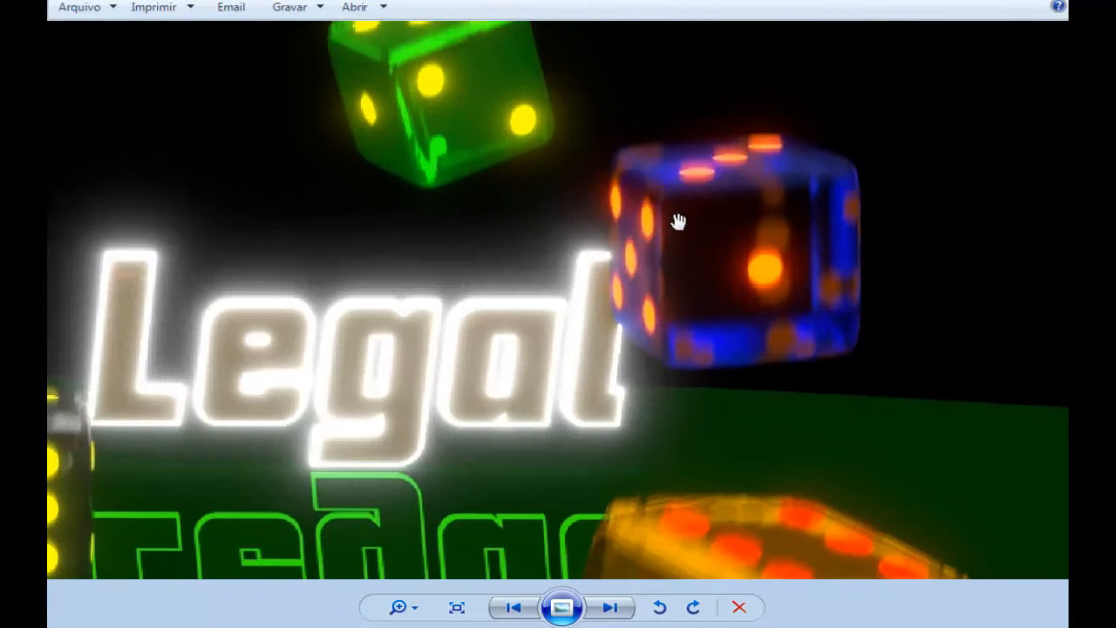
{"action": "scroll", "coordinate": [526, 228], "scroll_direction": "down", "scroll_amount": 3}
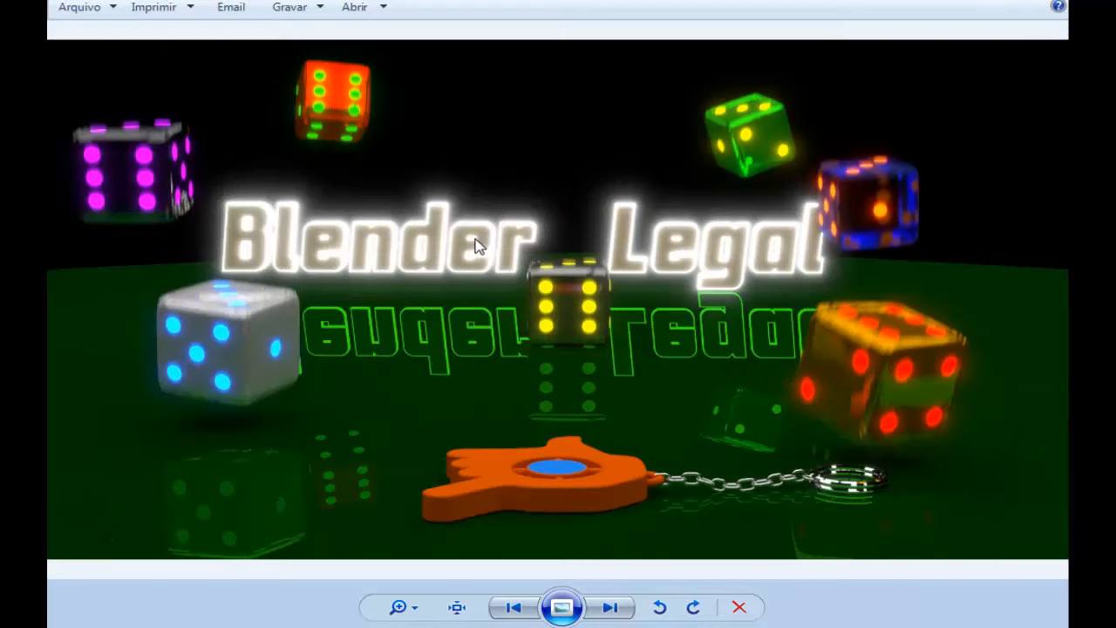
Step: Examine the white, yellow-pip and orange dice and their floor reflections up close in the reference render
{"action": "scroll", "coordinate": [474, 244], "scroll_direction": "up", "scroll_amount": 3}
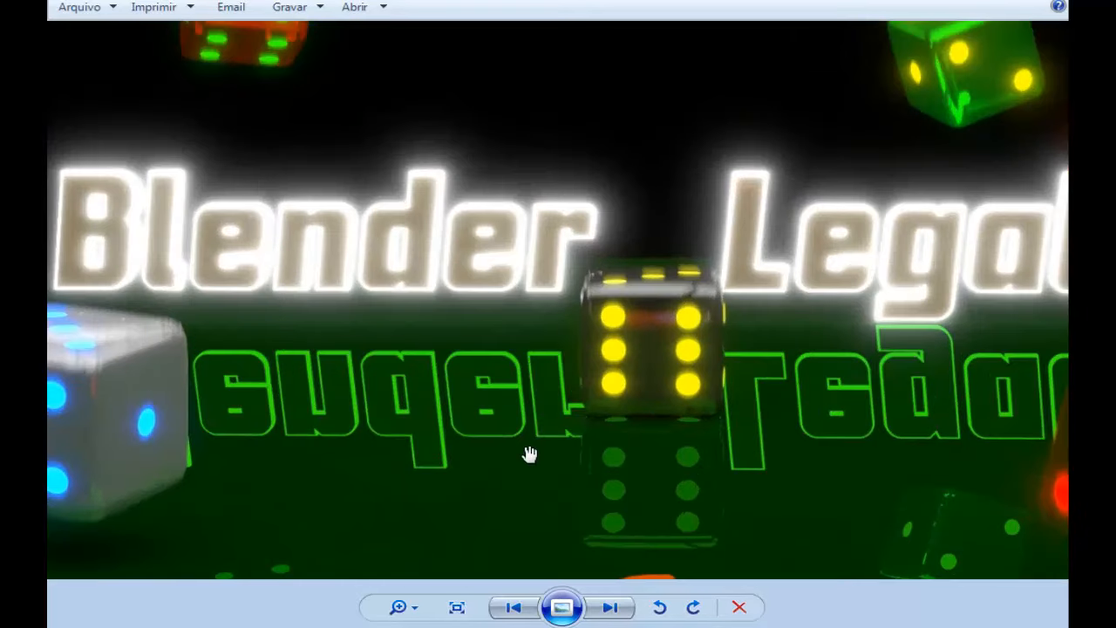
{"action": "scroll", "coordinate": [523, 454], "scroll_direction": "down", "scroll_amount": 1}
{"action": "left_click_drag", "start_coordinate": [423, 480], "coordinate": [437, 371]}
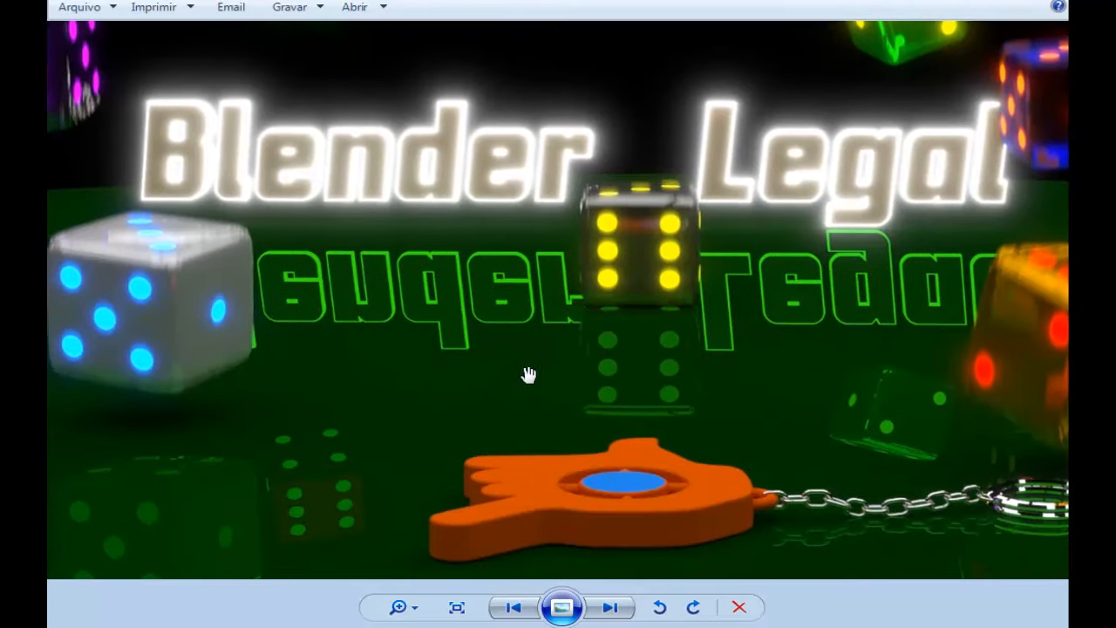
{"action": "scroll", "coordinate": [372, 371], "scroll_direction": "up", "scroll_amount": 1}
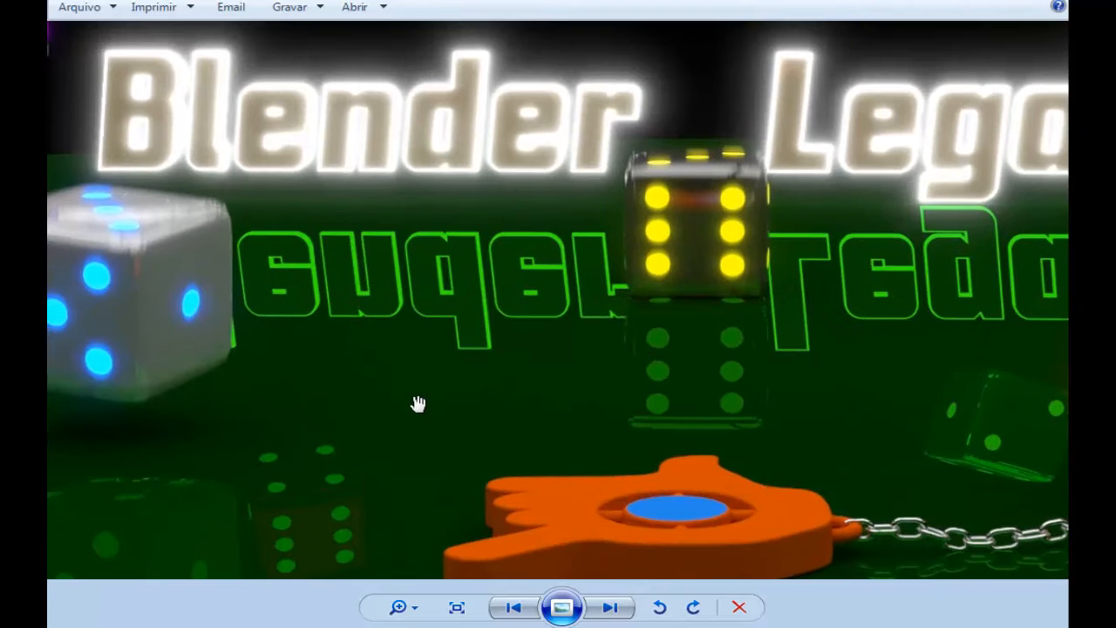
{"action": "left_click_drag", "start_coordinate": [418, 403], "coordinate": [653, 301]}
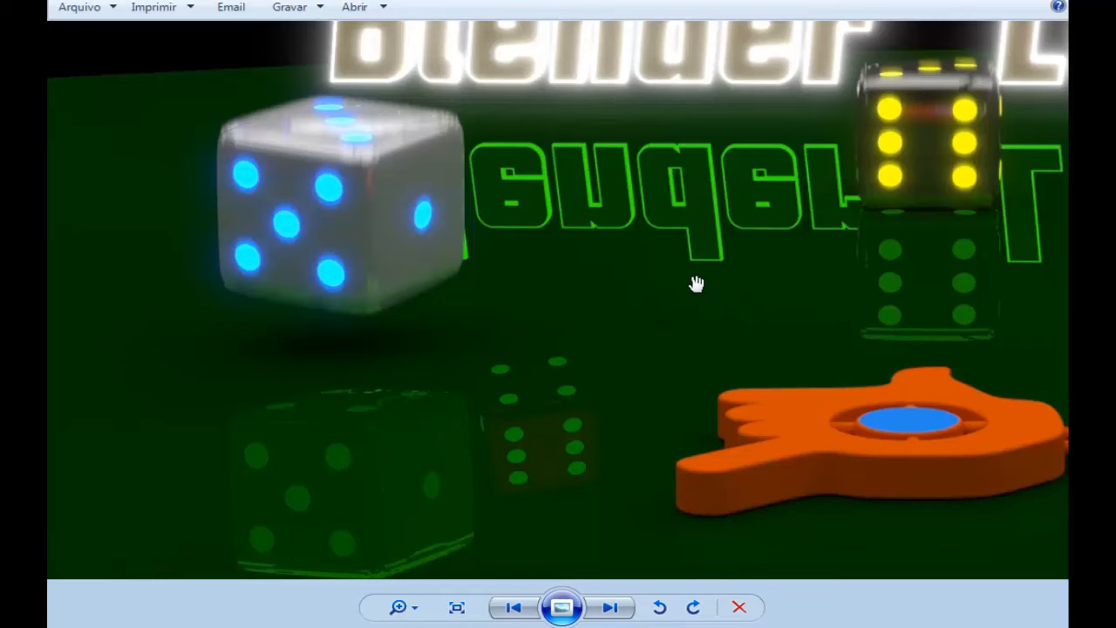
{"action": "scroll", "coordinate": [706, 266], "scroll_direction": "down", "scroll_amount": 3}
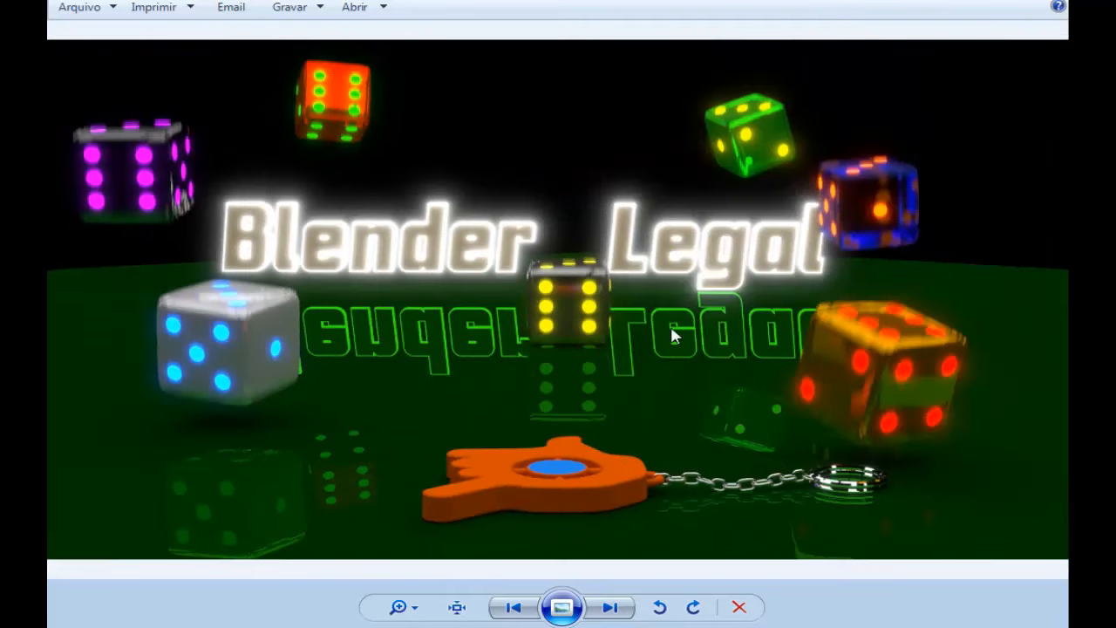
{"action": "scroll", "coordinate": [662, 288], "scroll_direction": "up", "scroll_amount": 1}
{"action": "scroll", "coordinate": [645, 274], "scroll_direction": "down", "scroll_amount": 1}
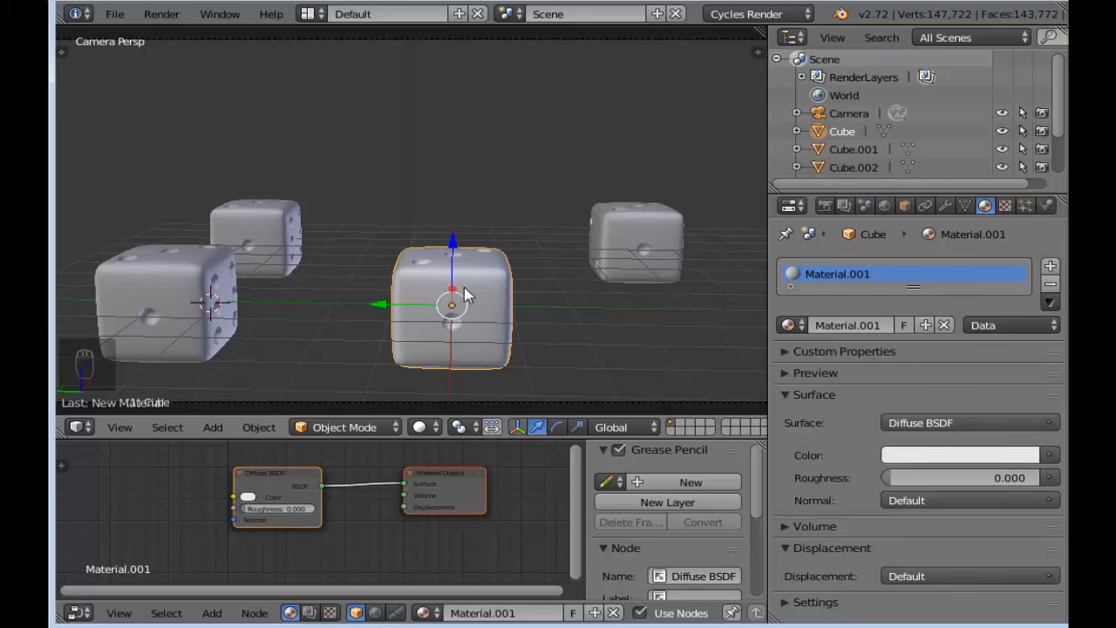
Step: Return to Blender, hide the Node Editor's properties sidebar and enlarge the Node Editor area for the die material
{"action": "scroll", "coordinate": [352, 498], "scroll_direction": "up", "scroll_amount": 1}
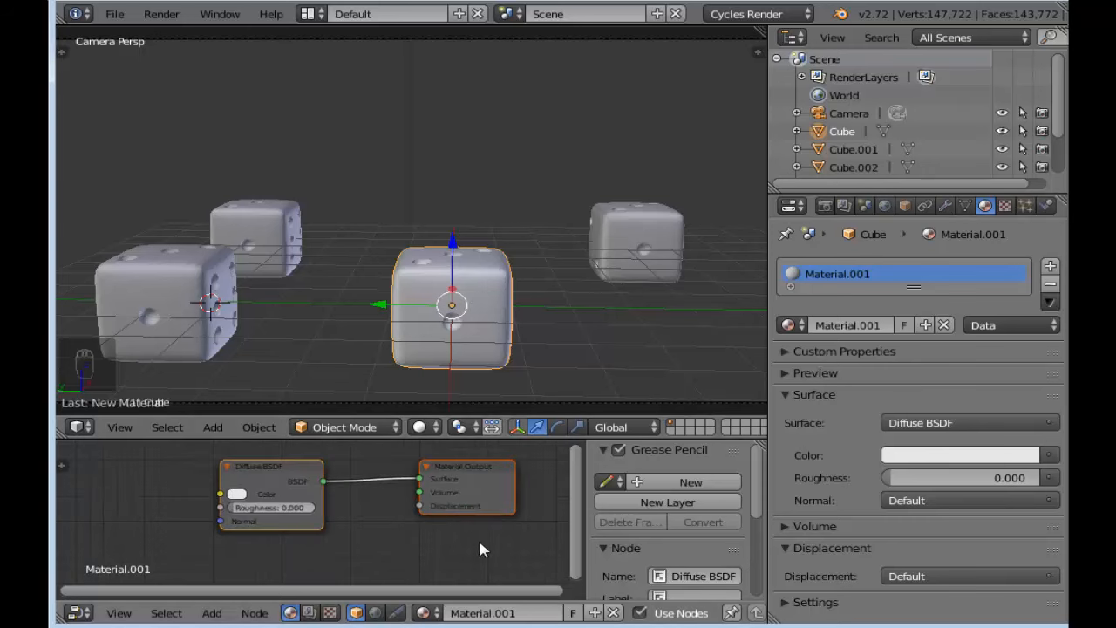
{"action": "key", "text": "n"}
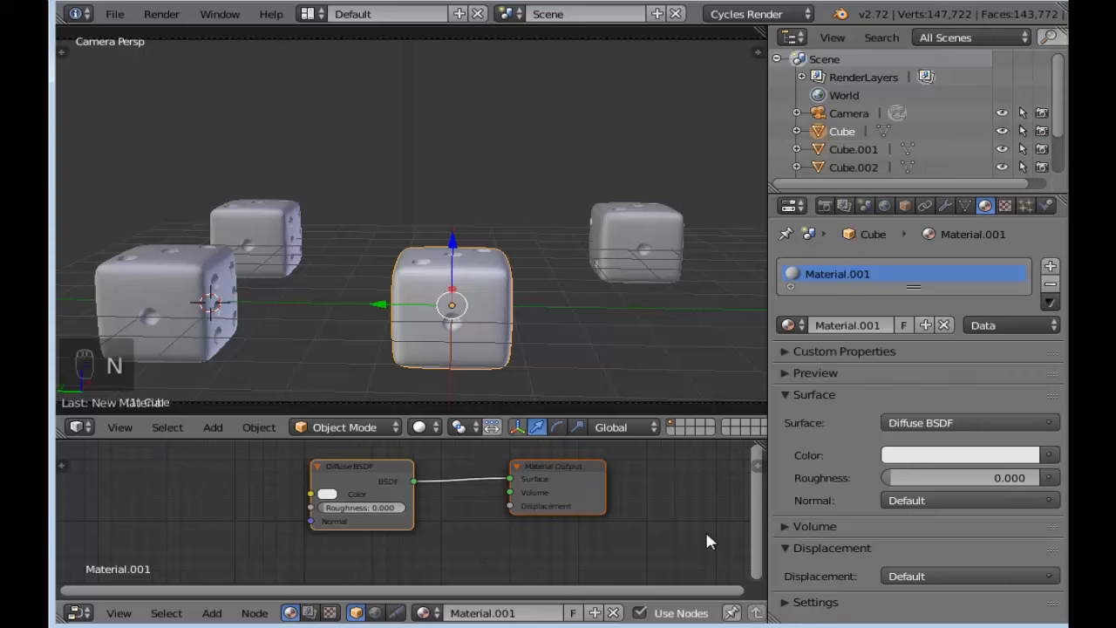
{"action": "left_click_drag", "start_coordinate": [769, 376], "coordinate": [800, 372]}
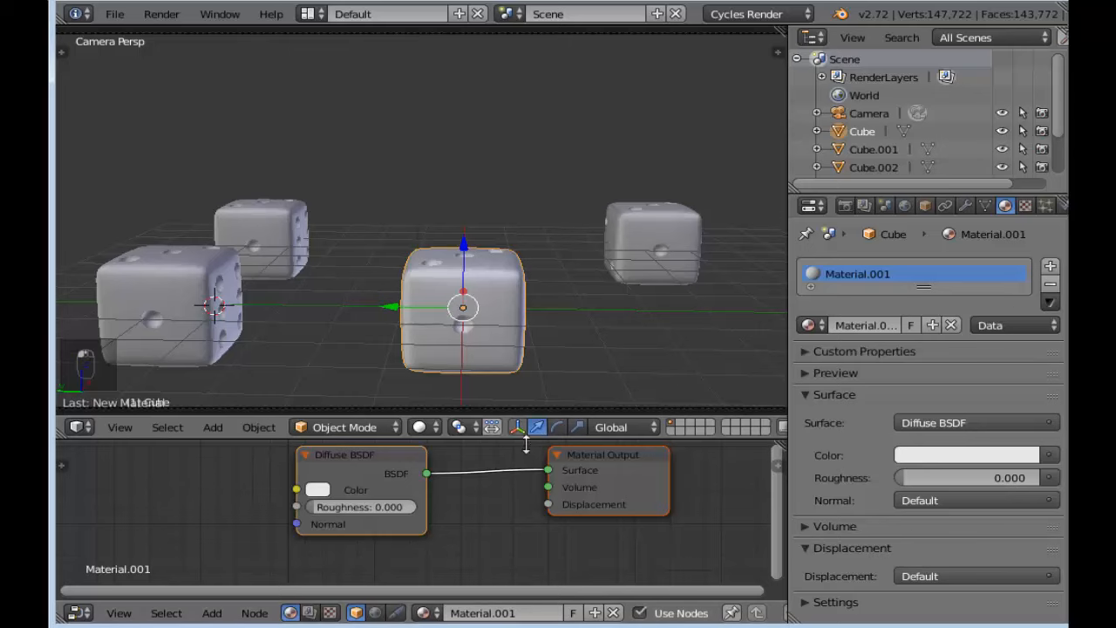
{"action": "left_click_drag", "start_coordinate": [516, 419], "coordinate": [513, 335]}
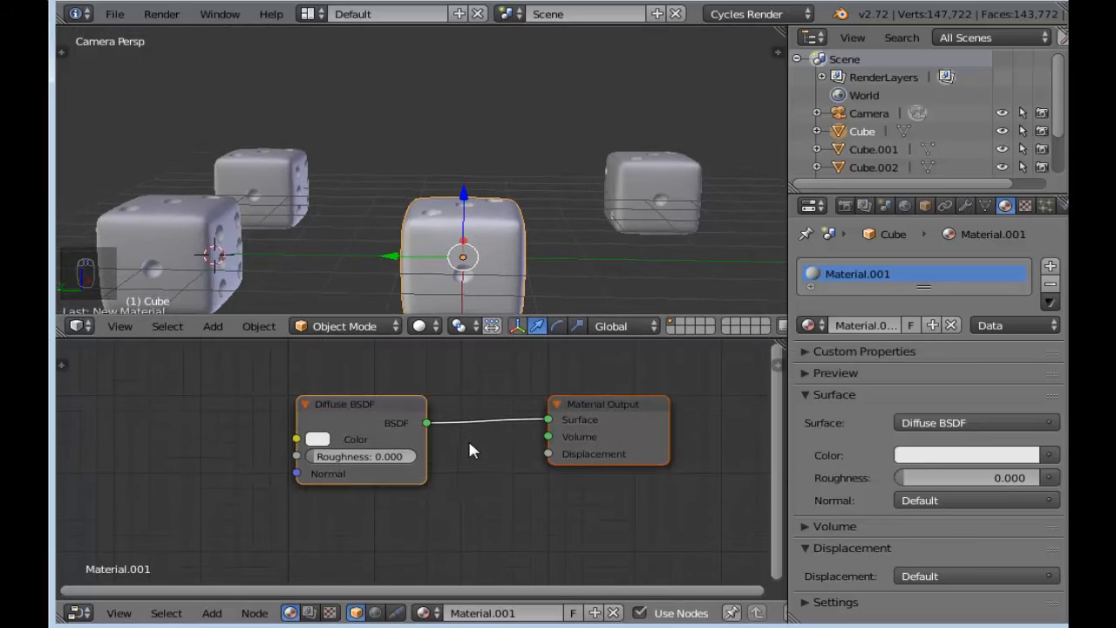
{"action": "scroll", "coordinate": [468, 451], "scroll_direction": "up", "scroll_amount": 1}
{"action": "scroll", "coordinate": [469, 454], "scroll_direction": "up", "scroll_amount": 1}
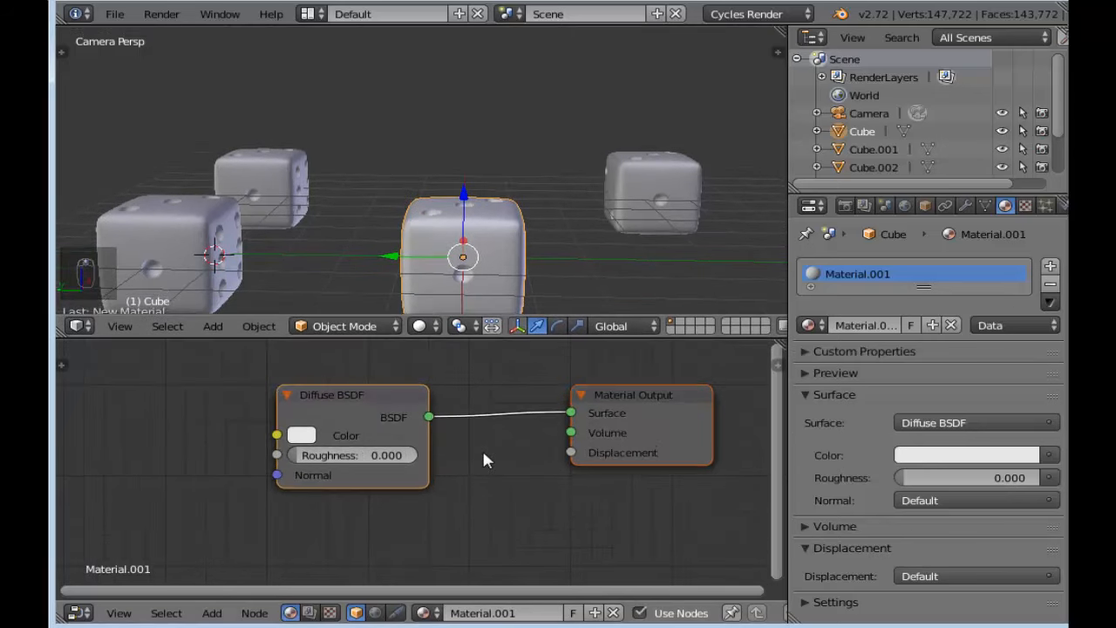
{"action": "scroll", "coordinate": [476, 466], "scroll_direction": "down", "scroll_amount": 1}
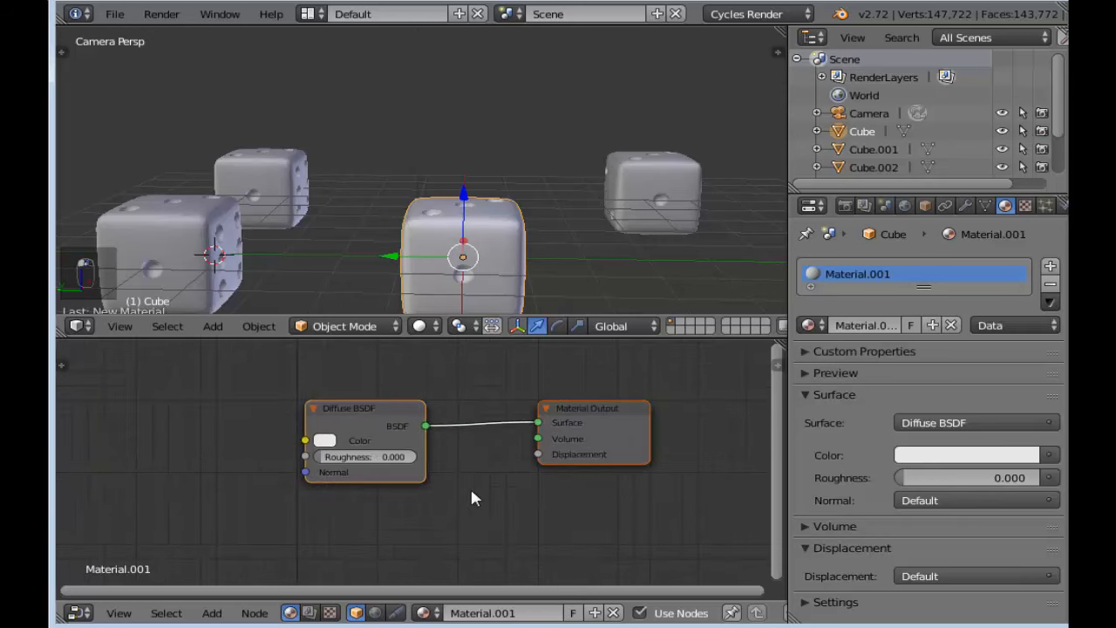
Step: Add a Mix Shader node below the Diffuse BSDF and spread the Diffuse BSDF and Material Output nodes apart
{"action": "key", "text": "shift+a"}
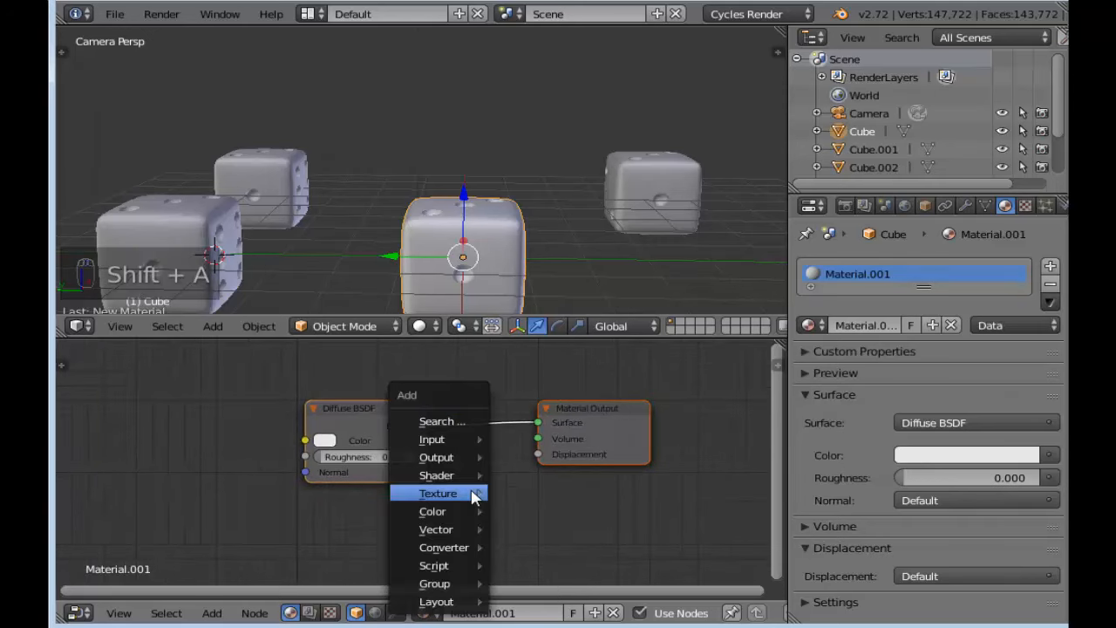
{"action": "mouse_move", "coordinate": [472, 494]}
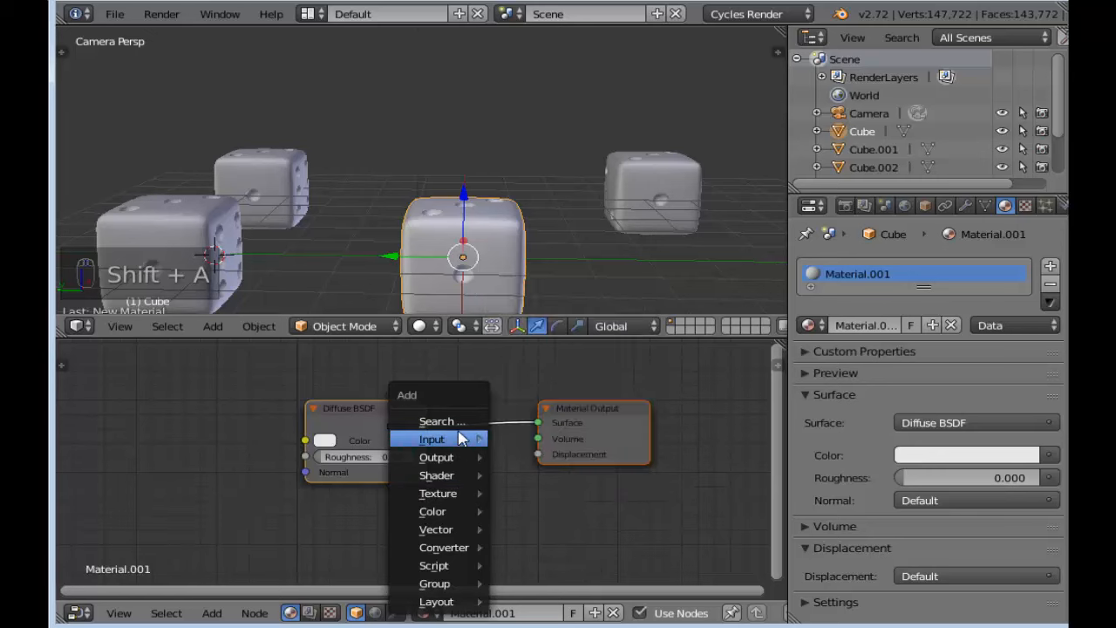
{"action": "mouse_move", "coordinate": [459, 438]}
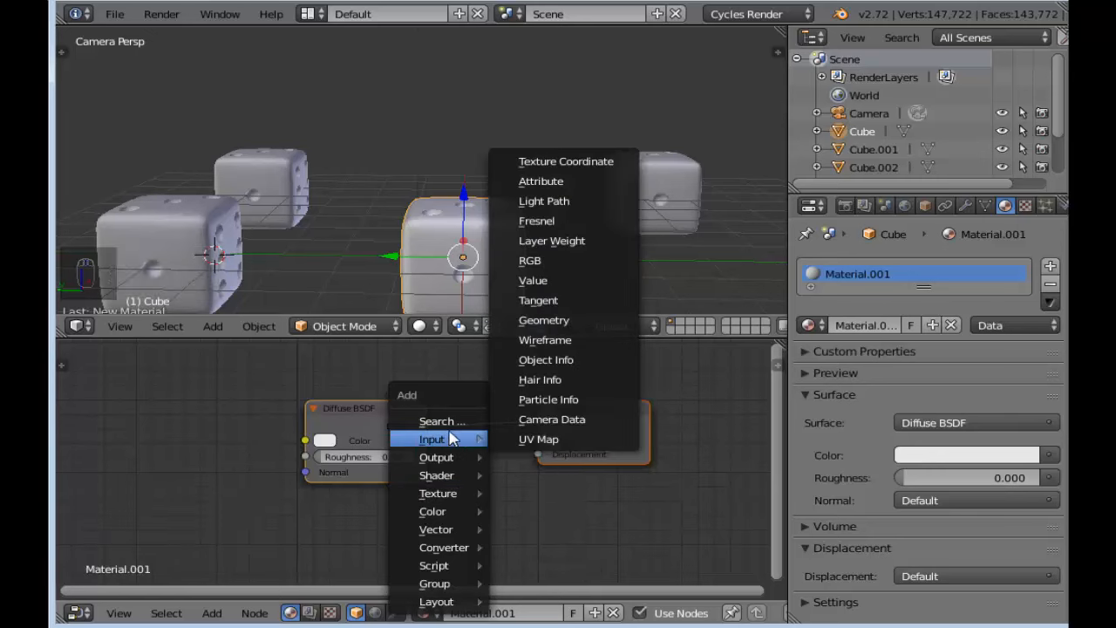
{"action": "mouse_move", "coordinate": [449, 478]}
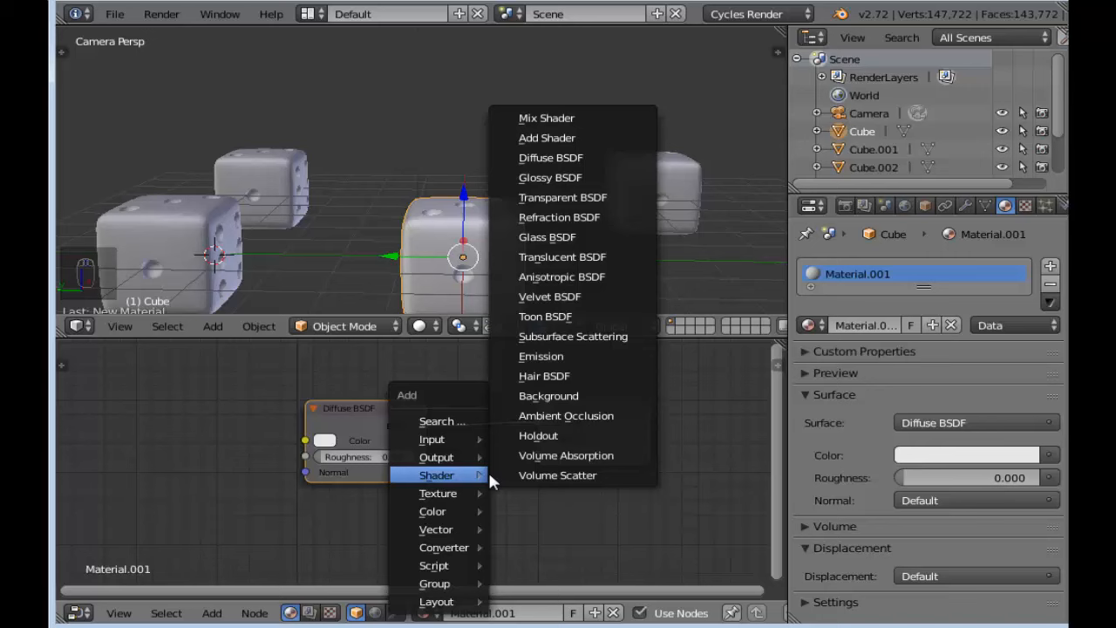
{"action": "left_click", "coordinate": [551, 116]}
{"action": "left_click", "coordinate": [425, 478]}
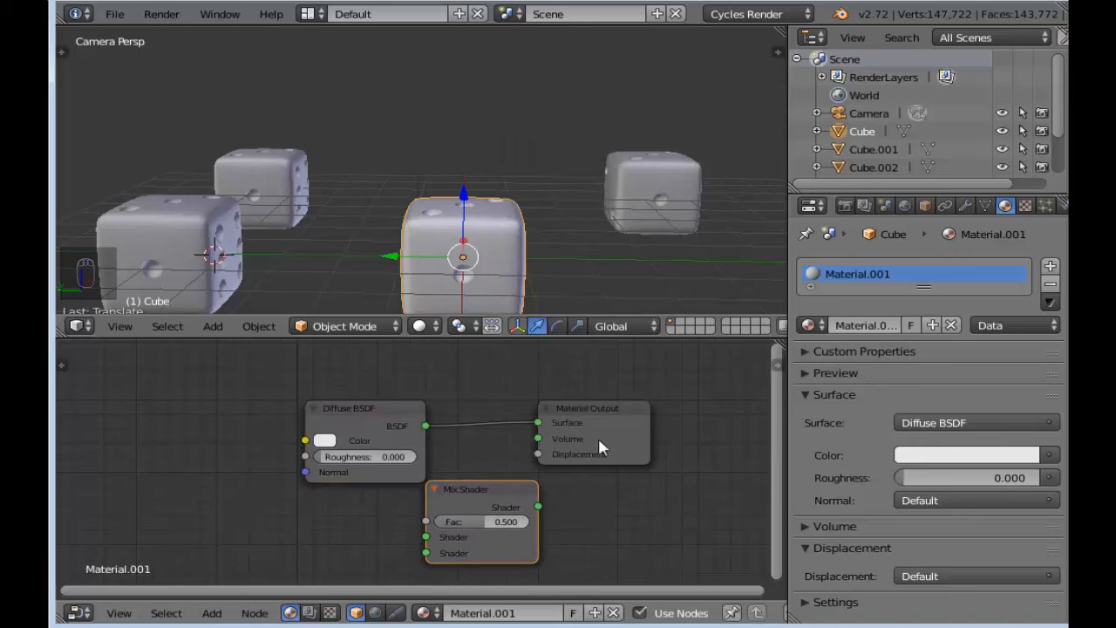
{"action": "left_click_drag", "start_coordinate": [608, 414], "coordinate": [690, 354]}
{"action": "left_click_drag", "start_coordinate": [363, 418], "coordinate": [341, 366]}
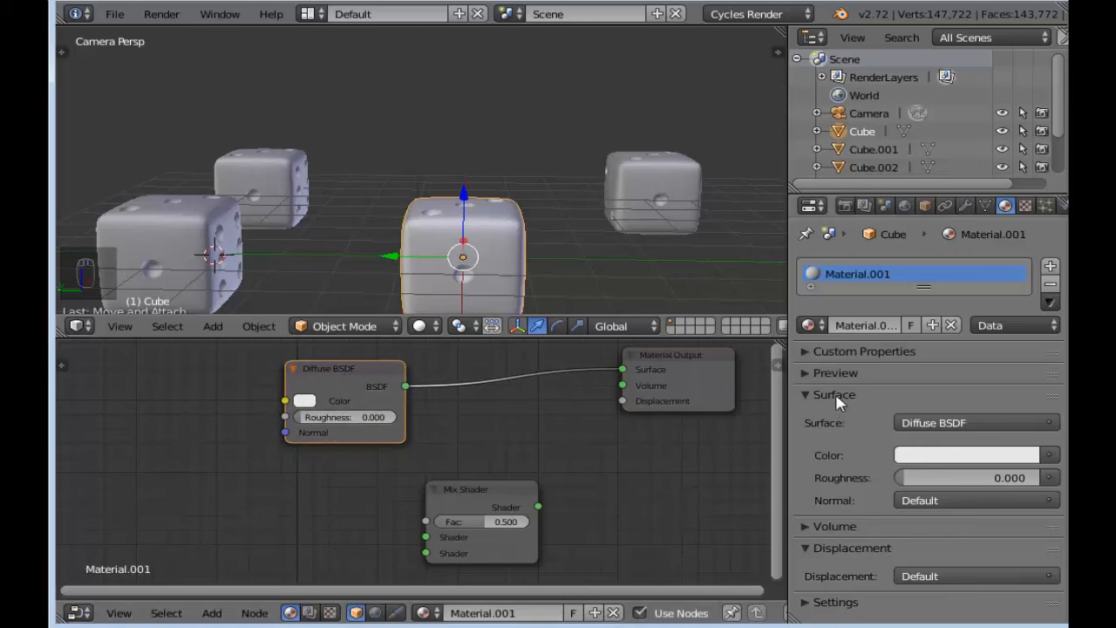
Step: Show the material preview and position the Mix Shader between the Diffuse BSDF and Material Output nodes
{"action": "left_click", "coordinate": [806, 374]}
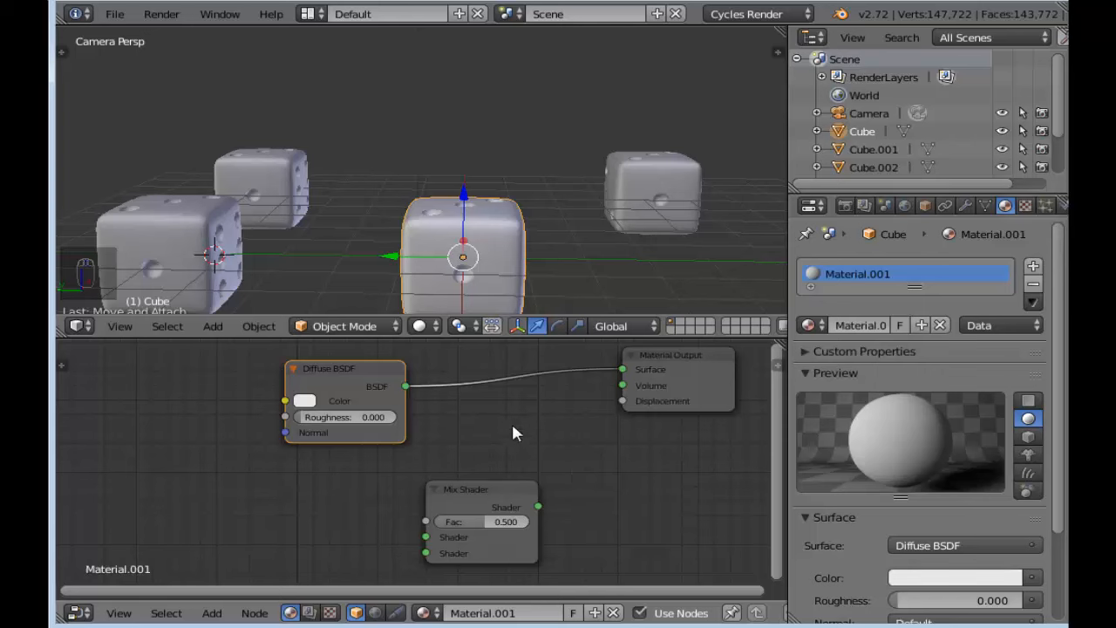
{"action": "left_click_drag", "start_coordinate": [338, 373], "coordinate": [294, 361]}
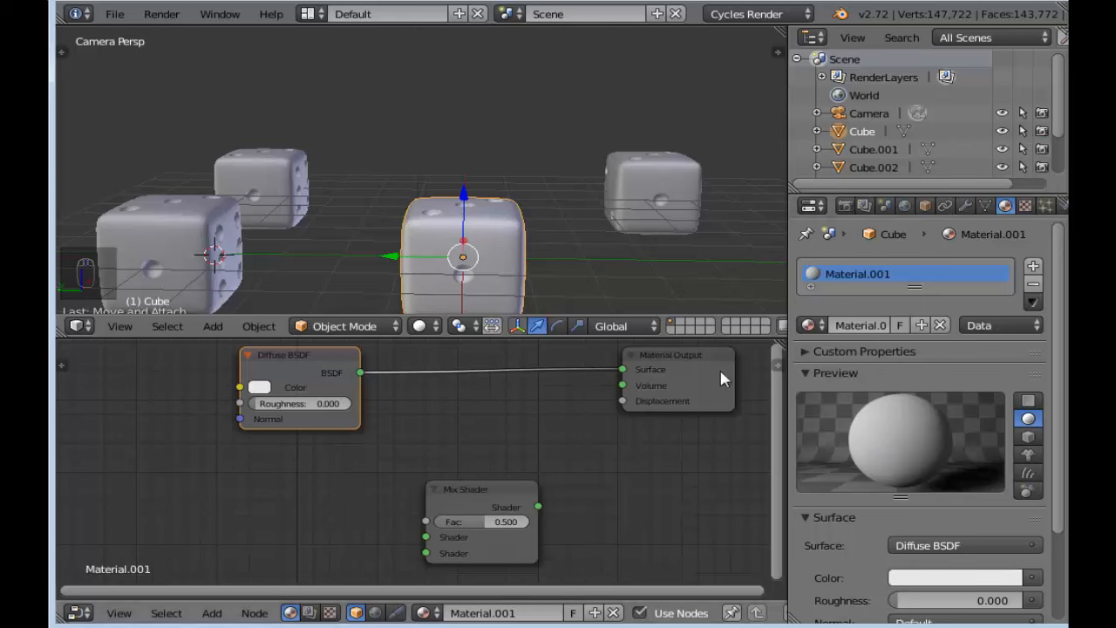
{"action": "left_click_drag", "start_coordinate": [491, 489], "coordinate": [526, 408]}
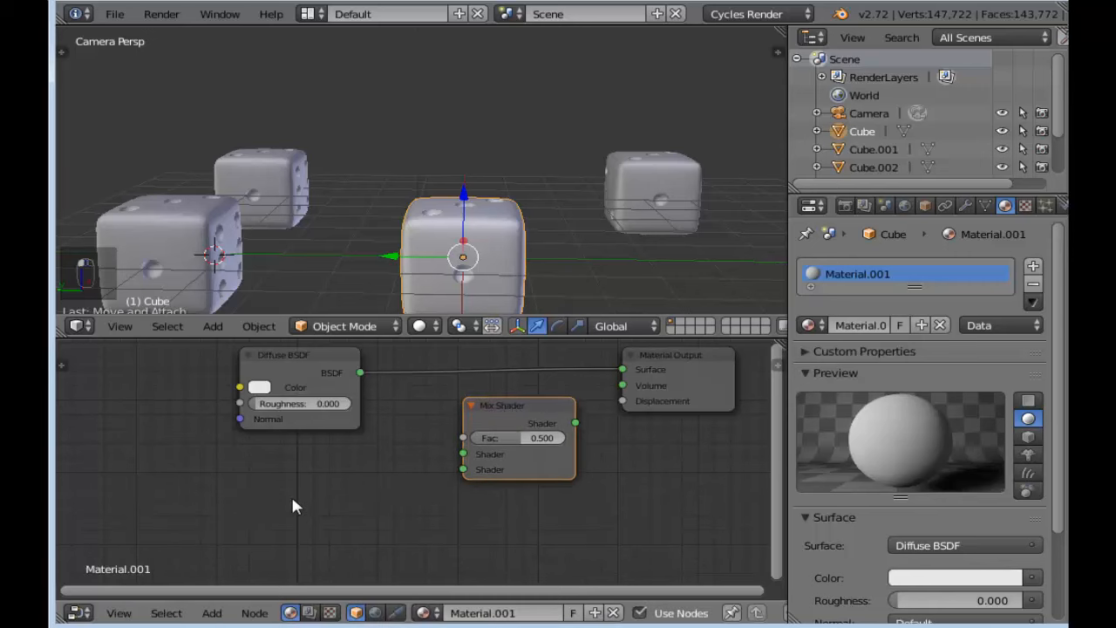
Step: Add a Glossy BSDF node and place it directly below the Diffuse BSDF
{"action": "key", "text": "shift+a"}
{"action": "mouse_move", "coordinate": [279, 486]}
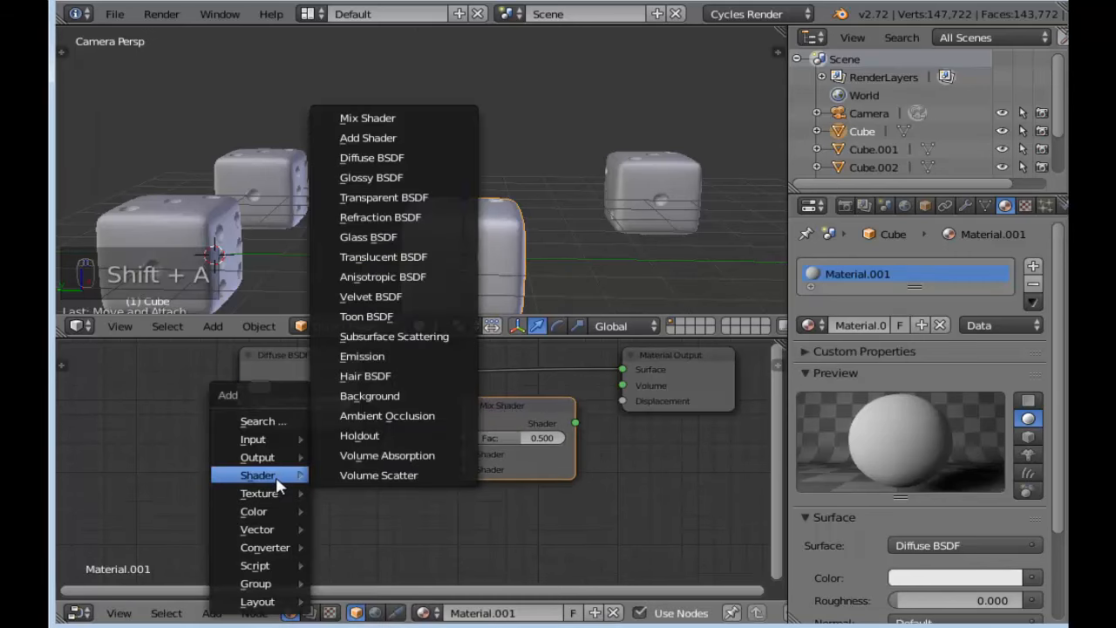
{"action": "left_click", "coordinate": [400, 177]}
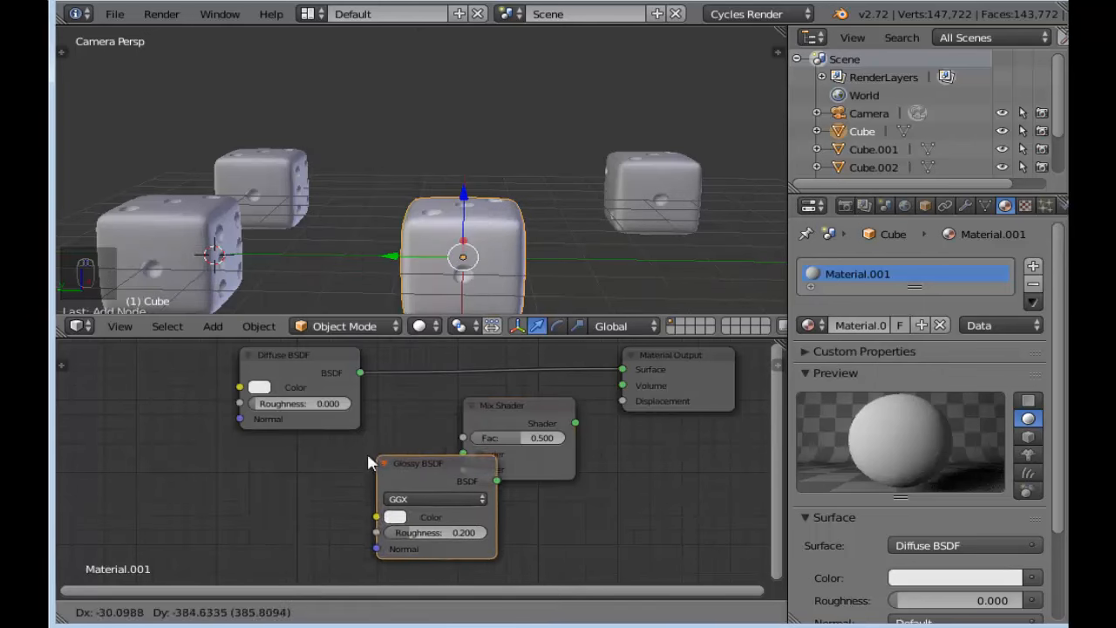
{"action": "left_click", "coordinate": [275, 457]}
{"action": "left_click_drag", "start_coordinate": [293, 468], "coordinate": [264, 456]}
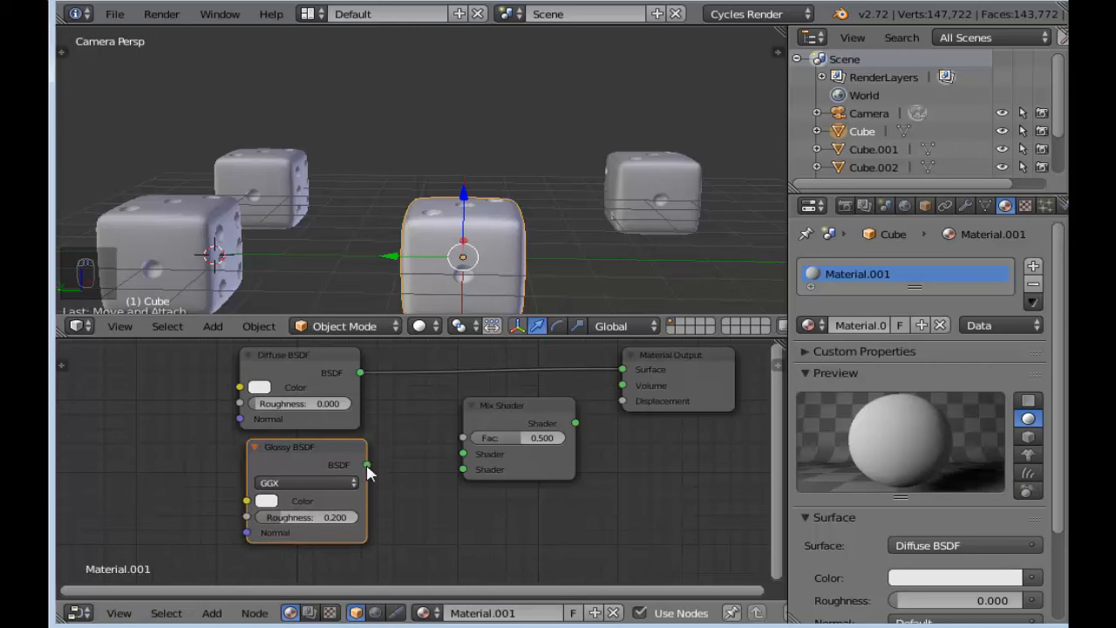
Step: Link the Diffuse and Glossy BSDFs into the Mix Shader's two shader inputs and its output to the Material Output's Surface
{"action": "left_click_drag", "start_coordinate": [367, 465], "coordinate": [471, 468]}
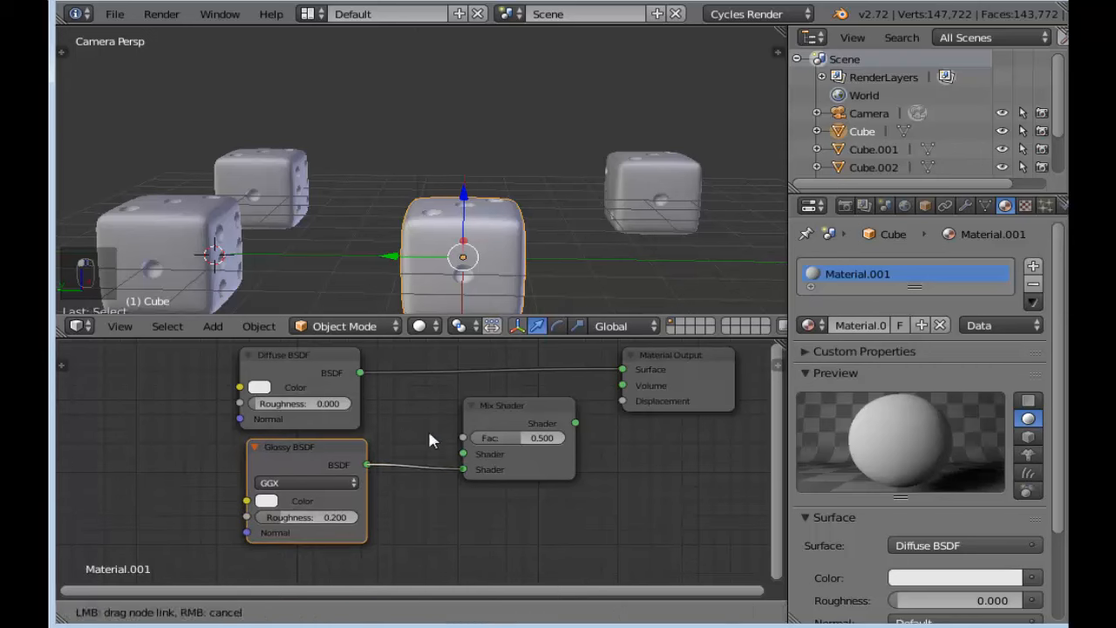
{"action": "left_click_drag", "start_coordinate": [362, 372], "coordinate": [465, 459]}
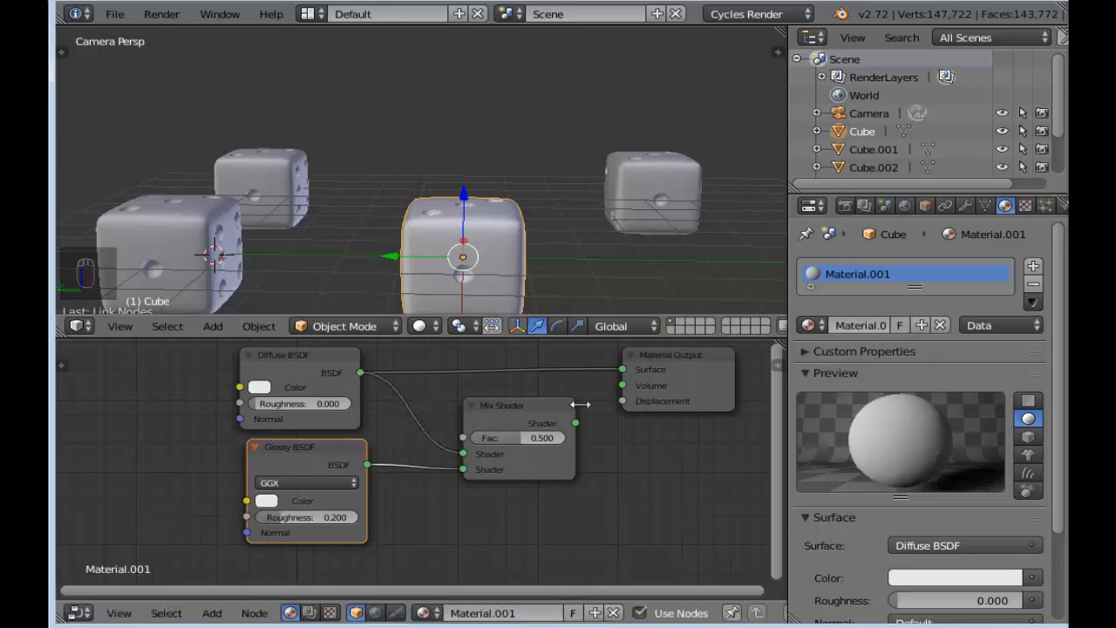
{"action": "left_click_drag", "start_coordinate": [577, 423], "coordinate": [622, 370]}
{"action": "left_click_drag", "start_coordinate": [523, 407], "coordinate": [508, 378]}
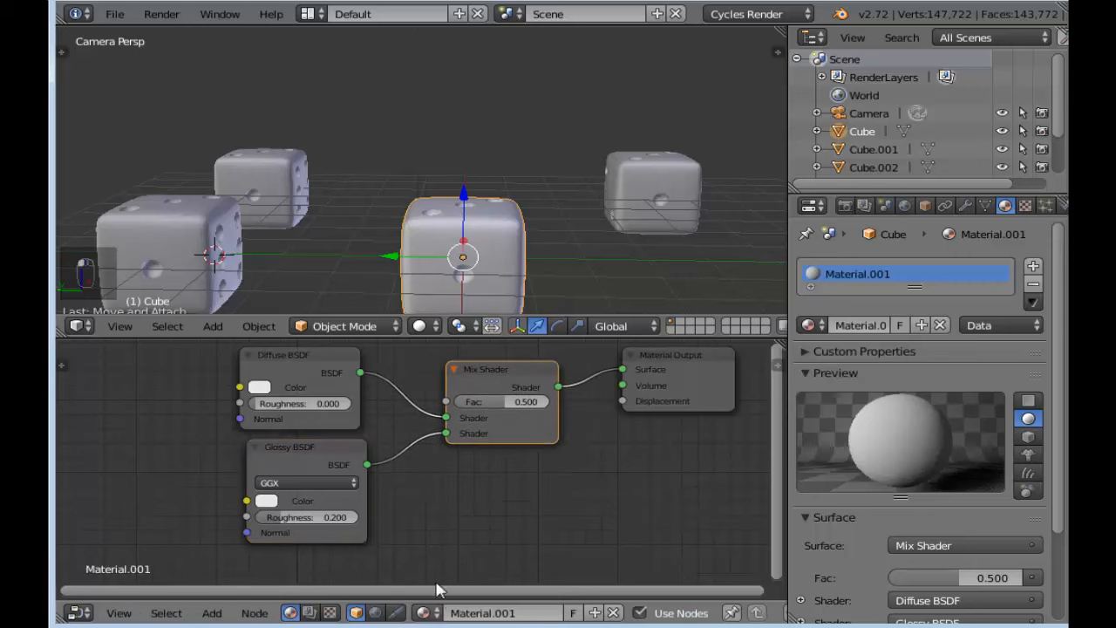
Step: Set the Glossy BSDF's roughness to 0.000
{"action": "scroll", "coordinate": [434, 529], "scroll_direction": "up", "scroll_amount": 2}
{"action": "middle_click_drag", "start_coordinate": [434, 528], "coordinate": [480, 533]}
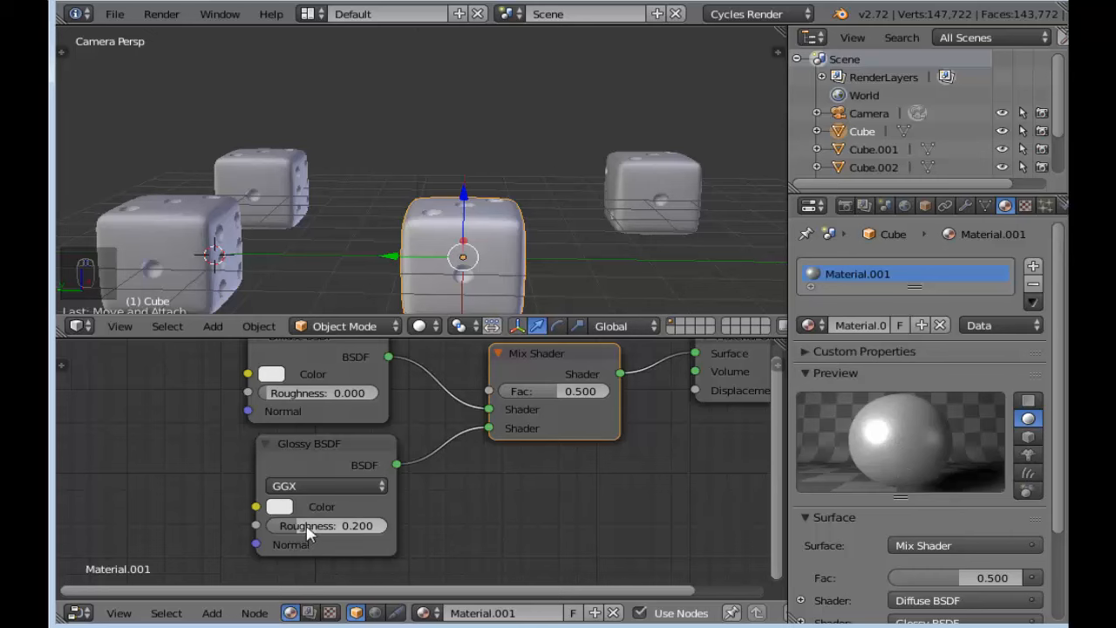
{"action": "scroll", "coordinate": [305, 542], "scroll_direction": "up", "scroll_amount": 1}
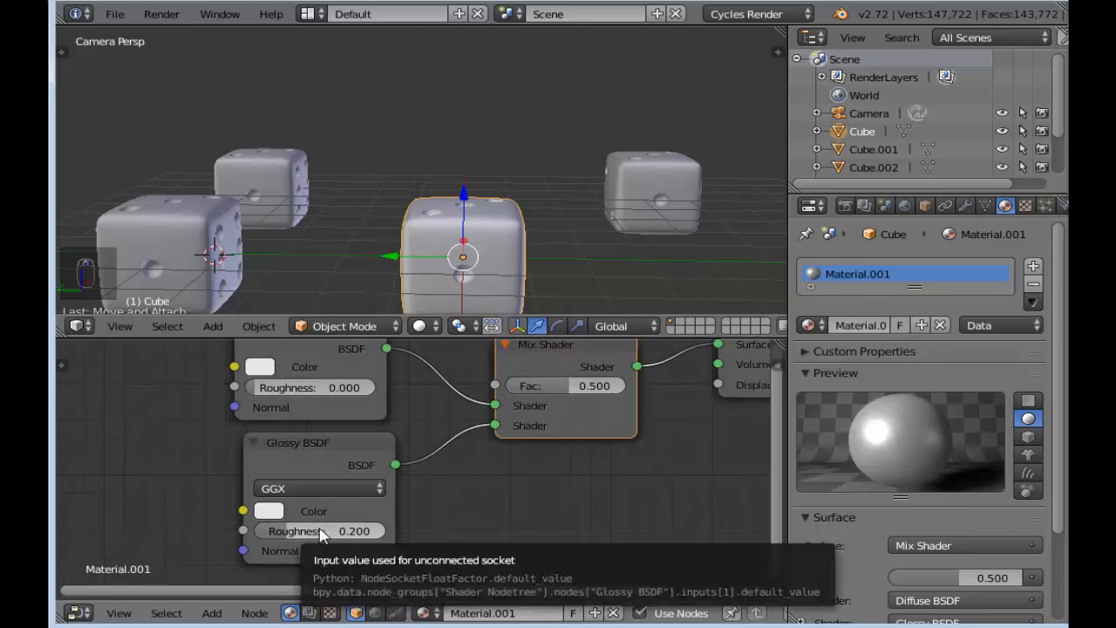
{"action": "left_click", "coordinate": [297, 535]}
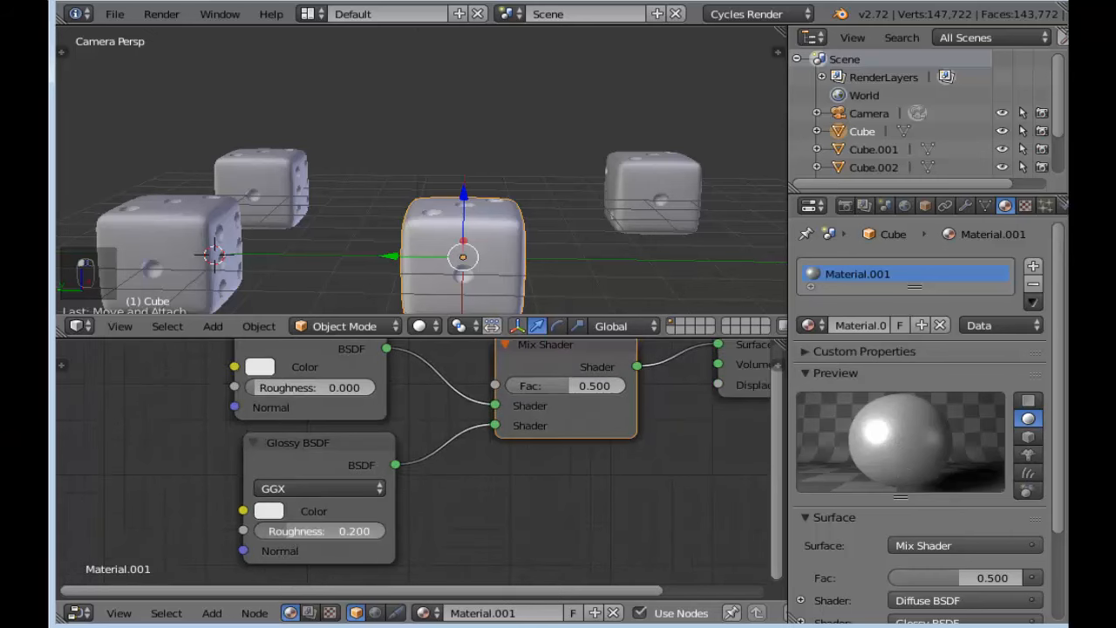
{"action": "left_click_drag", "start_coordinate": [297, 535], "coordinate": [261, 535]}
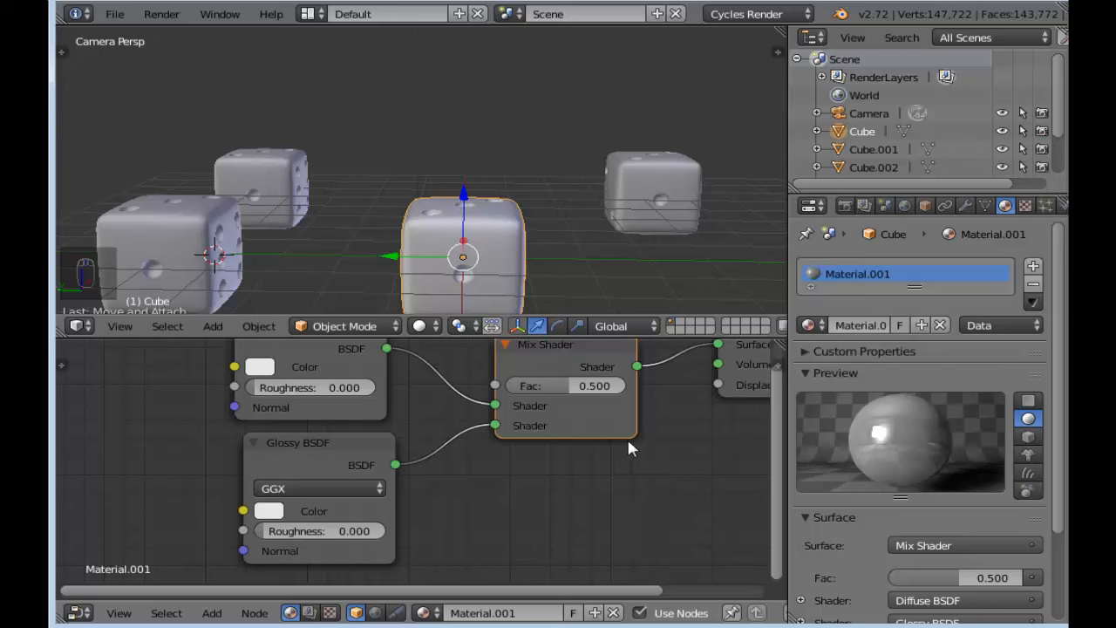
Step: Set the Diffuse BSDF's colour to a bright, fully saturated red
{"action": "scroll", "coordinate": [456, 462], "scroll_direction": "down", "scroll_amount": 1}
{"action": "scroll", "coordinate": [448, 456], "scroll_direction": "up", "scroll_amount": 1}
{"action": "middle_click_drag", "start_coordinate": [407, 404], "coordinate": [453, 432]}
{"action": "left_click", "coordinate": [301, 394]}
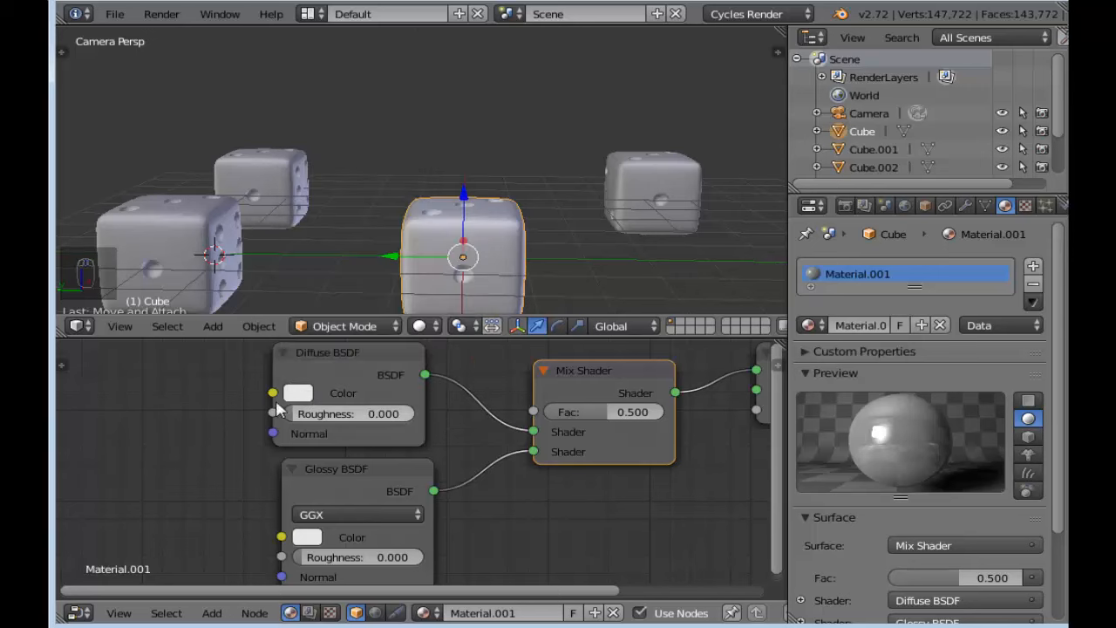
{"action": "left_click", "coordinate": [299, 393]}
{"action": "left_click_drag", "start_coordinate": [375, 199], "coordinate": [363, 264]}
{"action": "left_click_drag", "start_coordinate": [361, 312], "coordinate": [414, 312]}
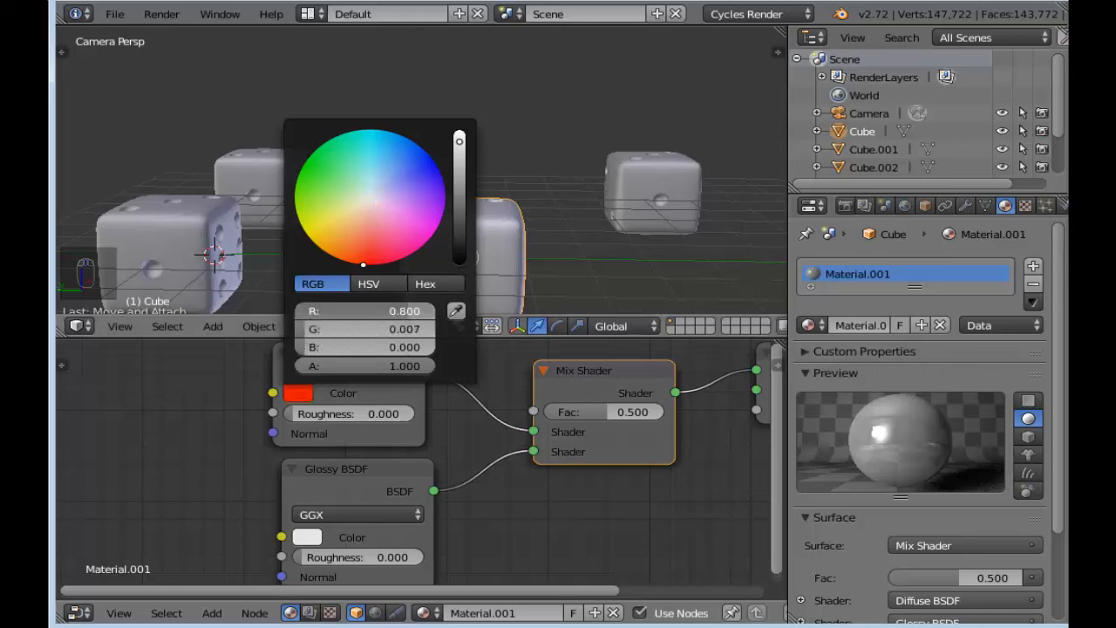
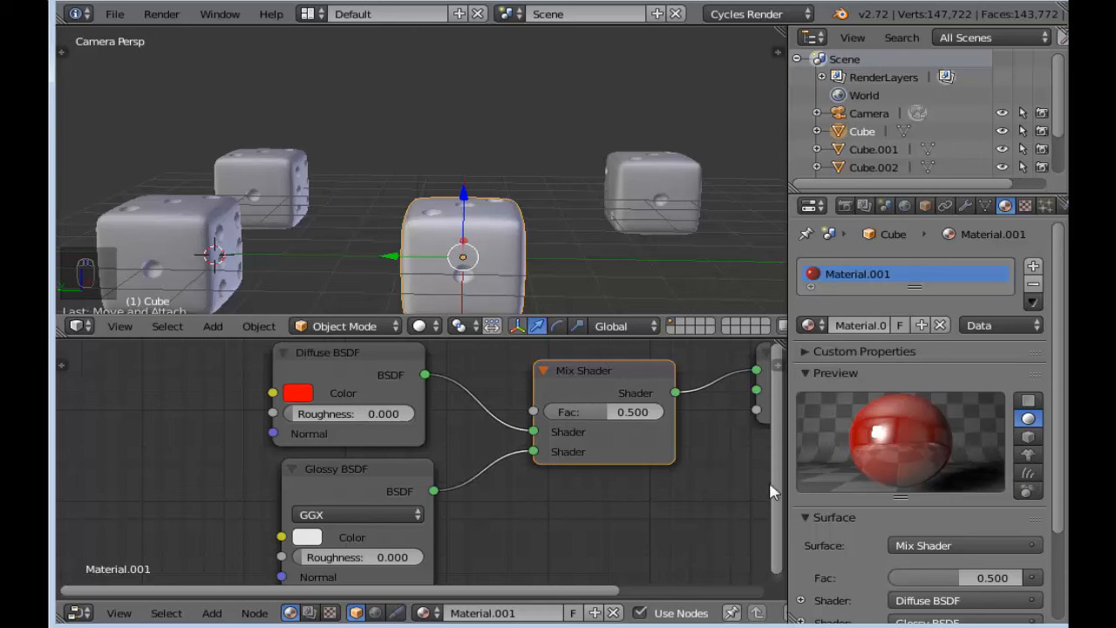
{"action": "middle_click_drag", "start_coordinate": [486, 515], "coordinate": [457, 462]}
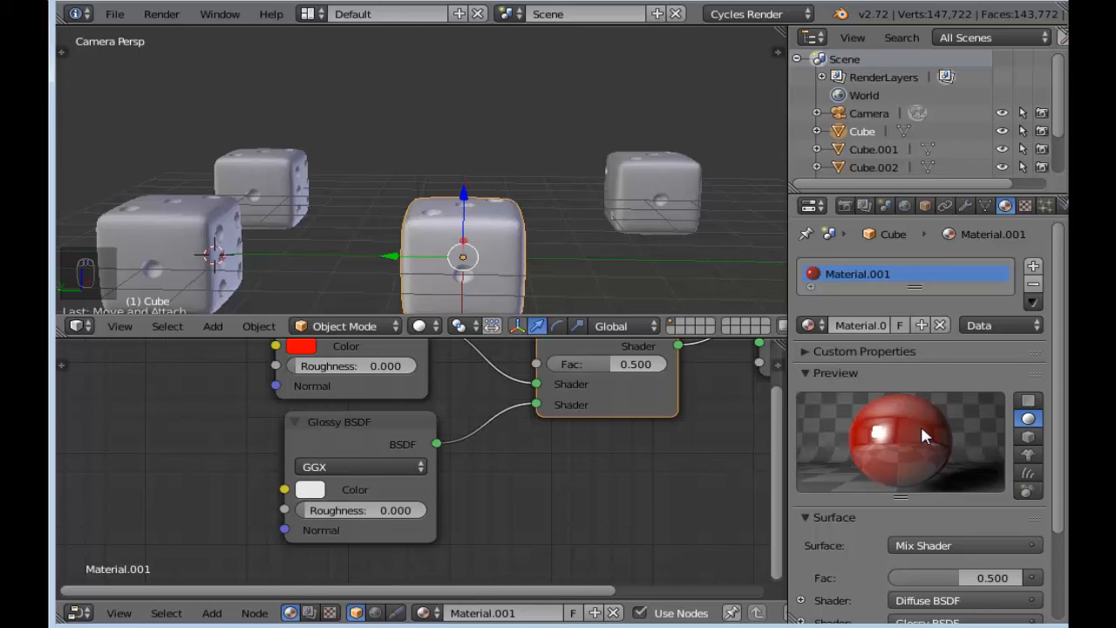
Step: Set the Glossy BSDF's colour to the same red by sampling the Diffuse BSDF's colour
{"action": "left_click", "coordinate": [314, 490]}
{"action": "left_click", "coordinate": [471, 409]}
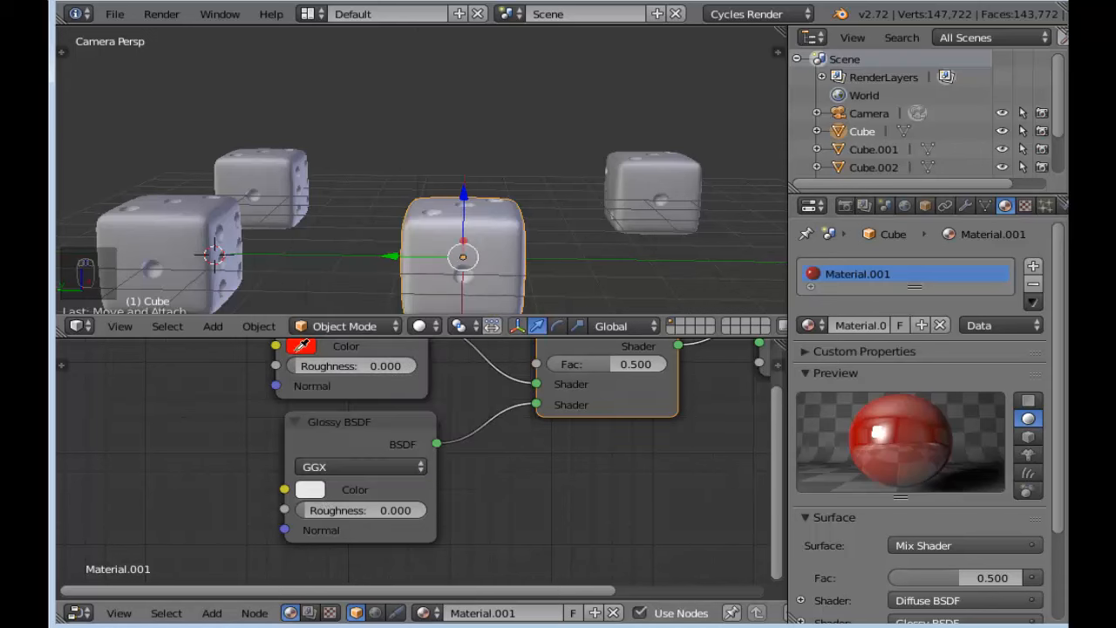
{"action": "left_click", "coordinate": [304, 348]}
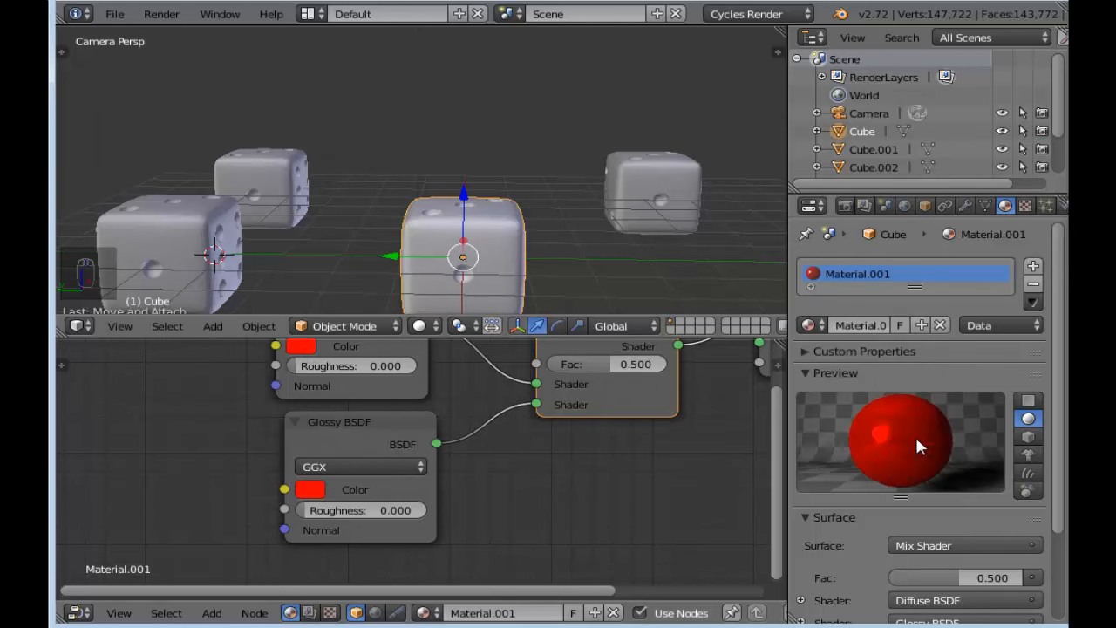
Step: Set the Mix Shader's factor to 0.864, favouring the glossy shader
{"action": "middle_click_drag", "start_coordinate": [592, 452], "coordinate": [479, 500]}
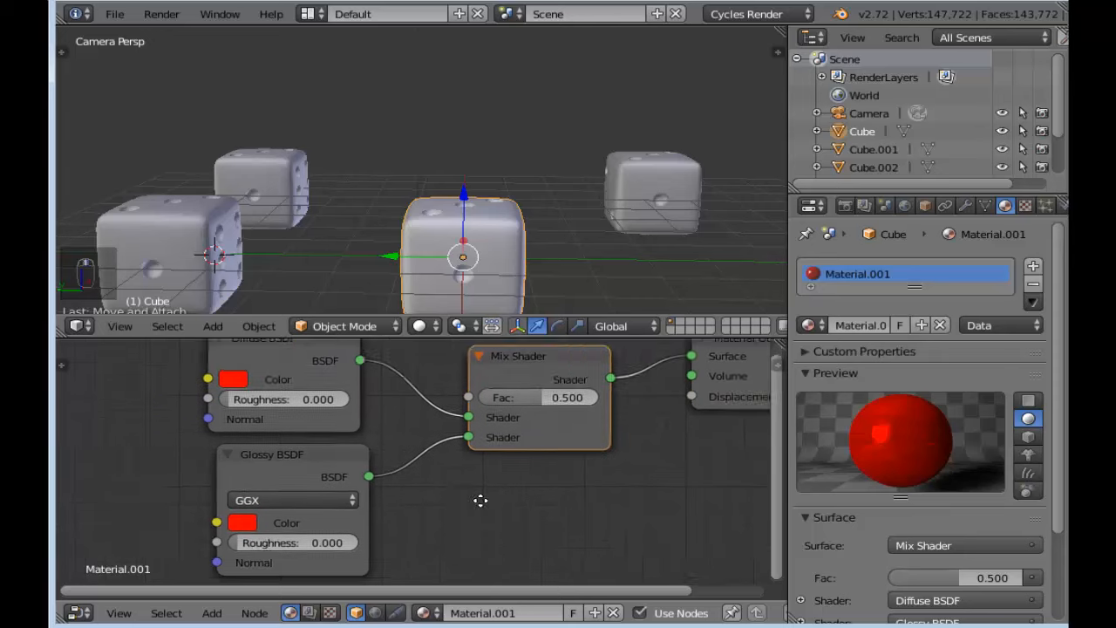
{"action": "left_click_drag", "start_coordinate": [511, 413], "coordinate": [556, 413]}
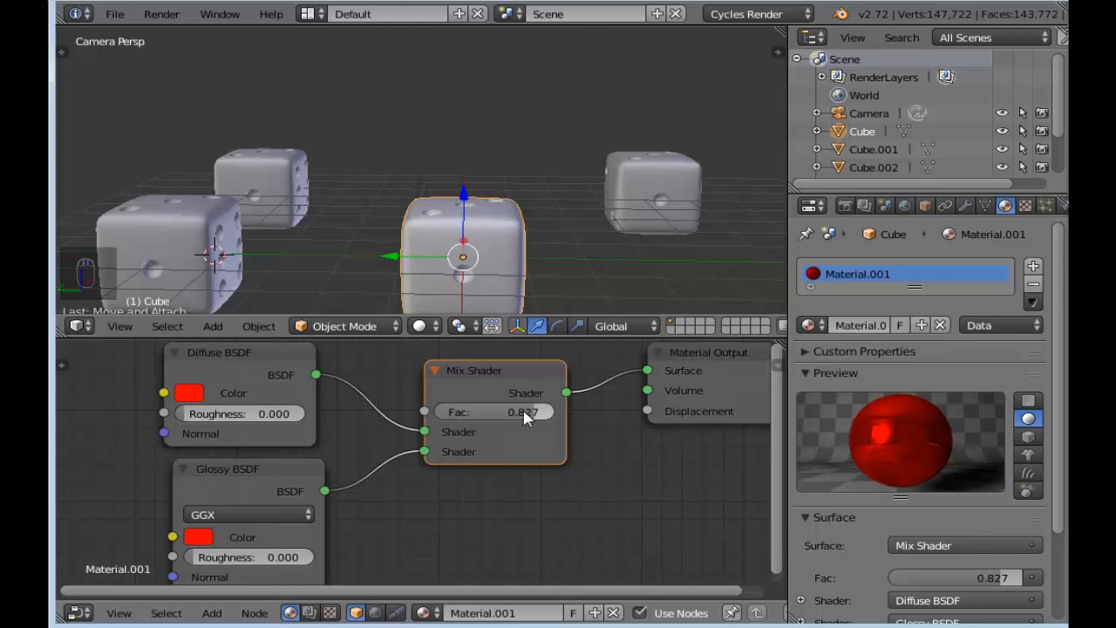
{"action": "left_click_drag", "start_coordinate": [538, 411], "coordinate": [468, 418]}
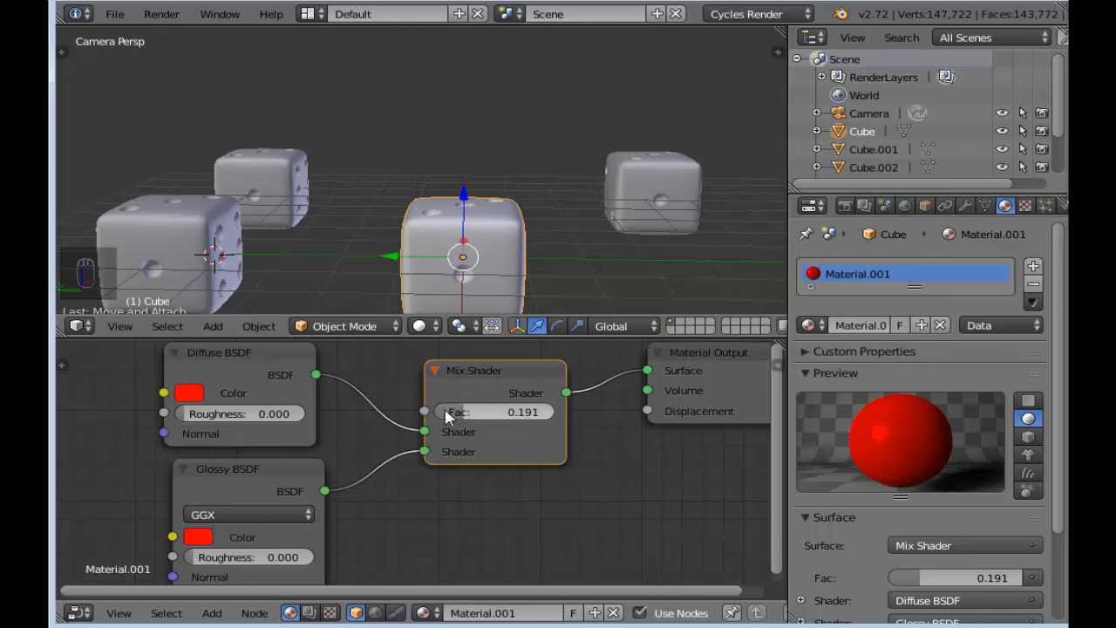
{"action": "left_click_drag", "start_coordinate": [460, 415], "coordinate": [537, 416]}
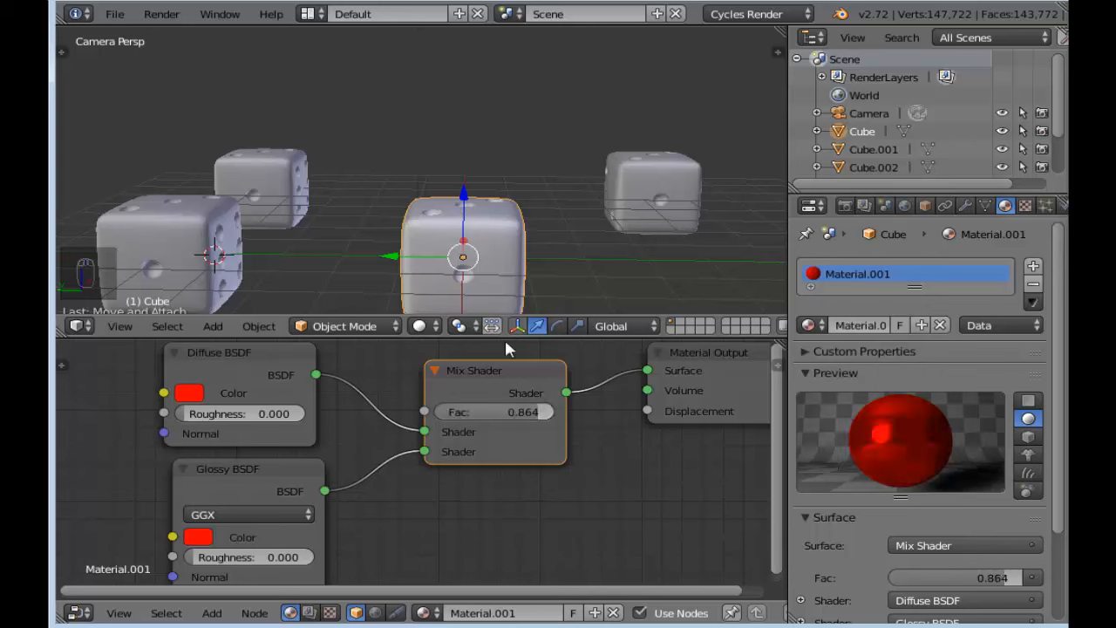
Step: Preview the dice in Rendered viewport shading and return to Solid shading
{"action": "mouse_move", "coordinate": [509, 347]}
{"action": "left_mouse_down"}
{"action": "mouse_move", "coordinate": [509, 365]}
{"action": "mouse_move", "coordinate": [509, 346]}
{"action": "left_mouse_up"}
{"action": "left_click", "coordinate": [417, 327]}
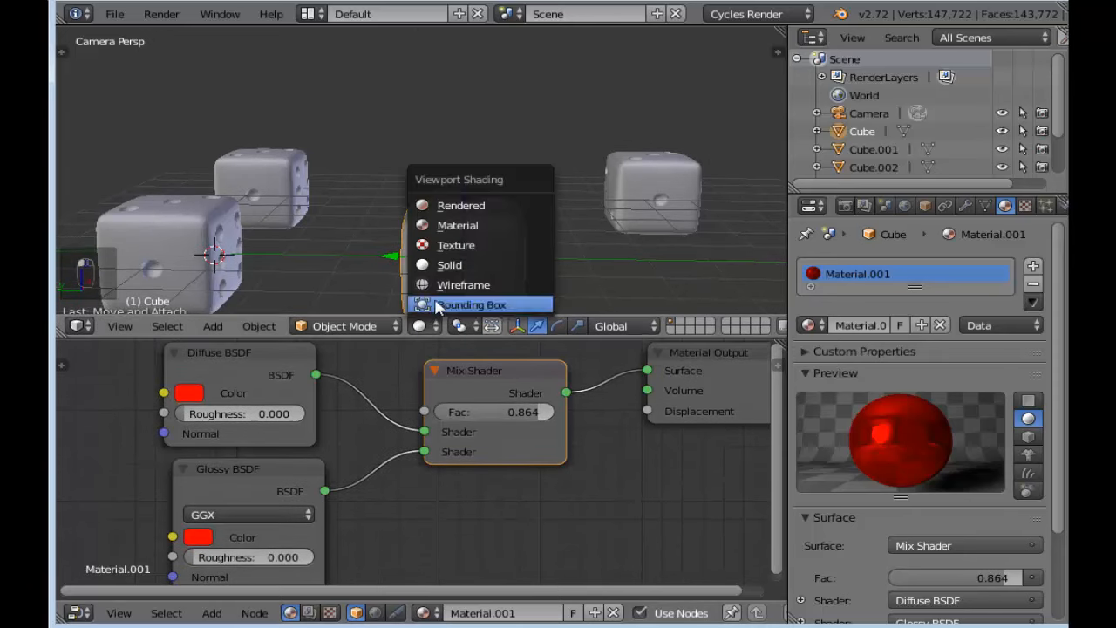
{"action": "left_click", "coordinate": [468, 206]}
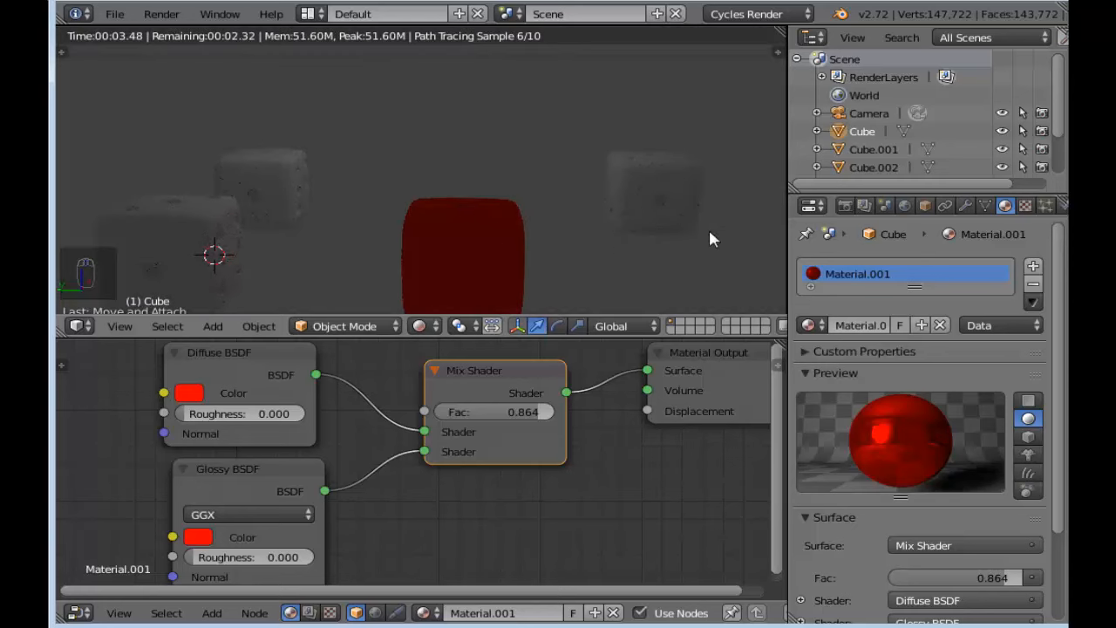
{"action": "left_click", "coordinate": [421, 326]}
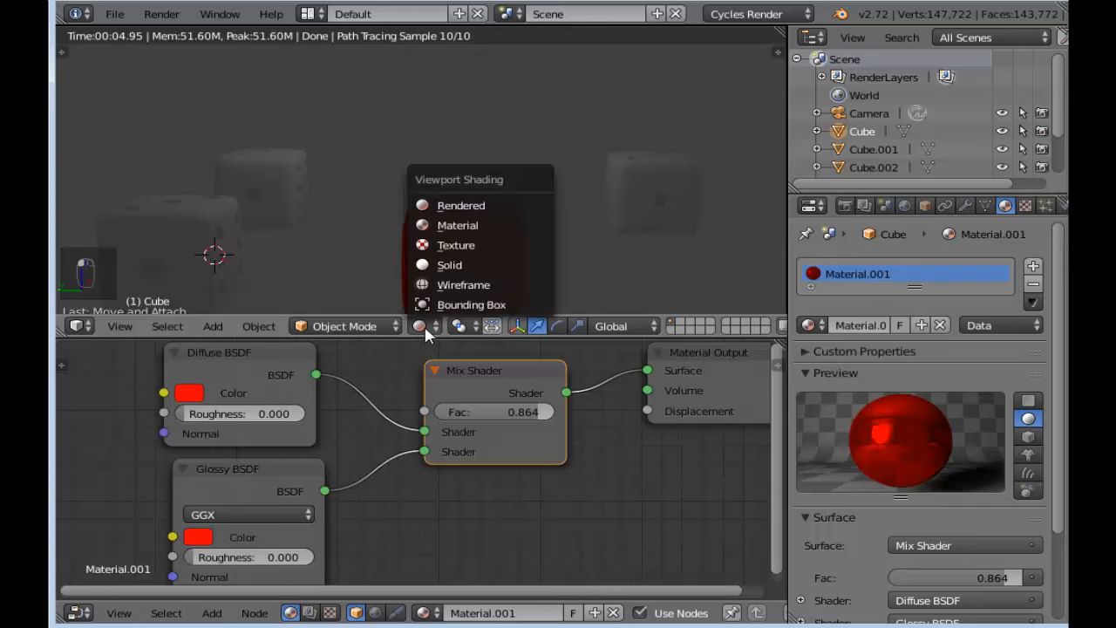
{"action": "left_click", "coordinate": [449, 264]}
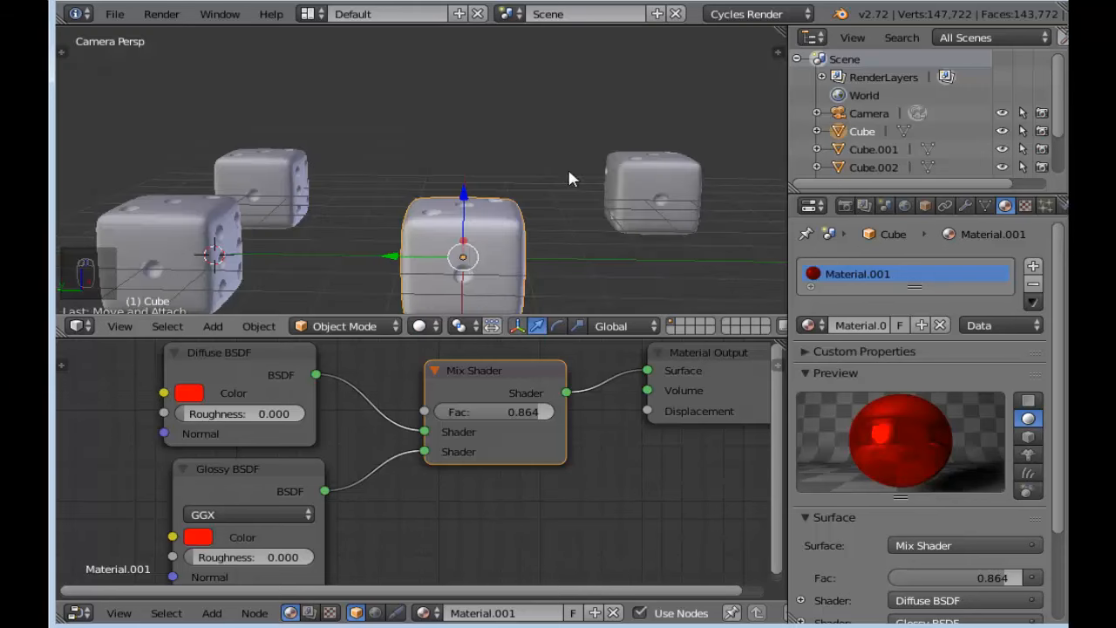
Step: Enlarge the 3D viewport, and outside the camera view add a cylinder mesh behind the dice
{"action": "left_click_drag", "start_coordinate": [617, 316], "coordinate": [617, 502]}
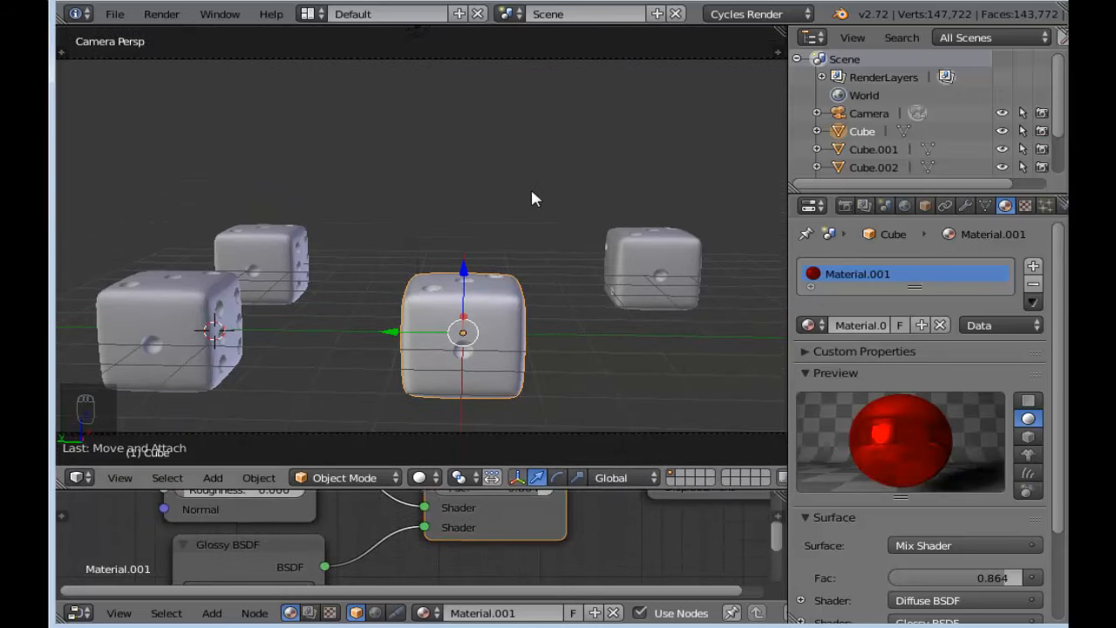
{"action": "key", "text": "KP_0"}
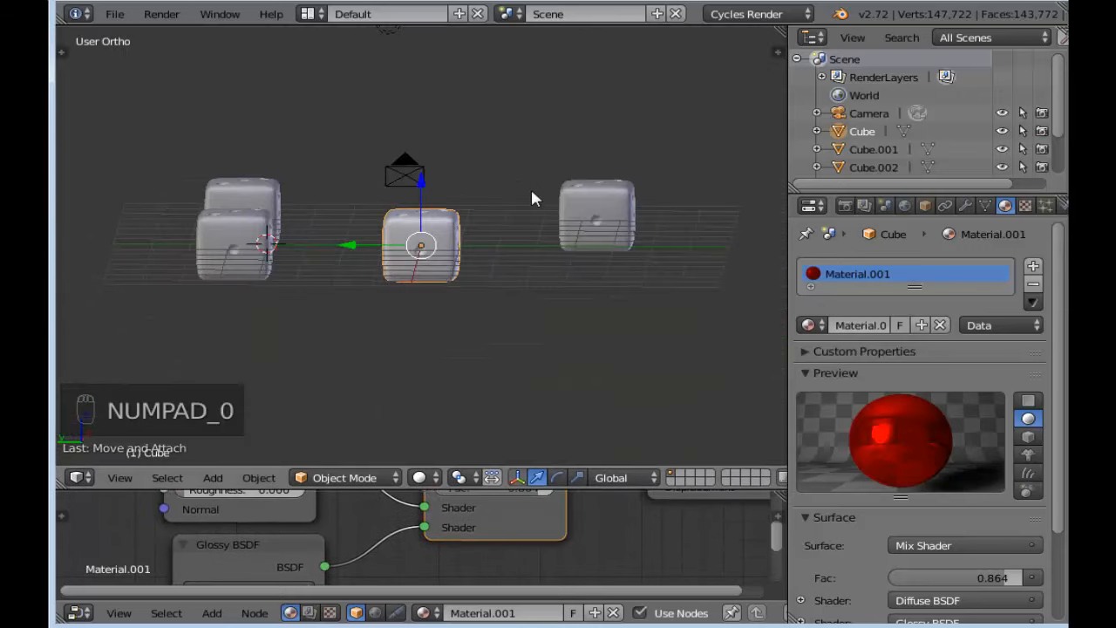
{"action": "middle_click_drag", "start_coordinate": [490, 224], "coordinate": [491, 185]}
{"action": "scroll", "coordinate": [510, 149], "scroll_direction": "down", "scroll_amount": 3}
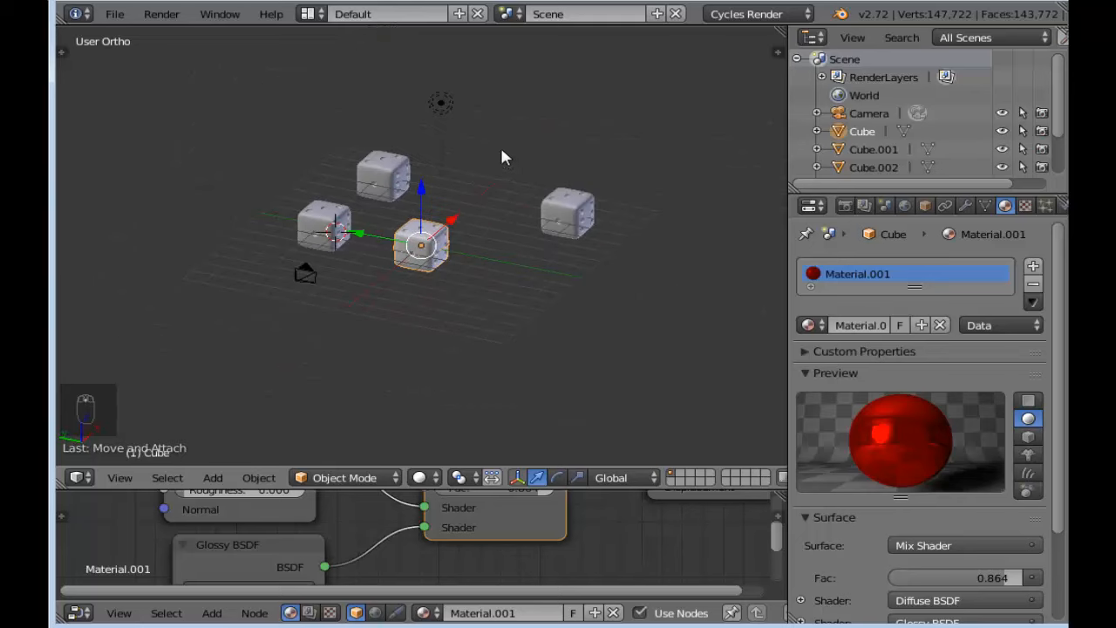
{"action": "left_click", "coordinate": [500, 151]}
{"action": "key", "text": "shift+a"}
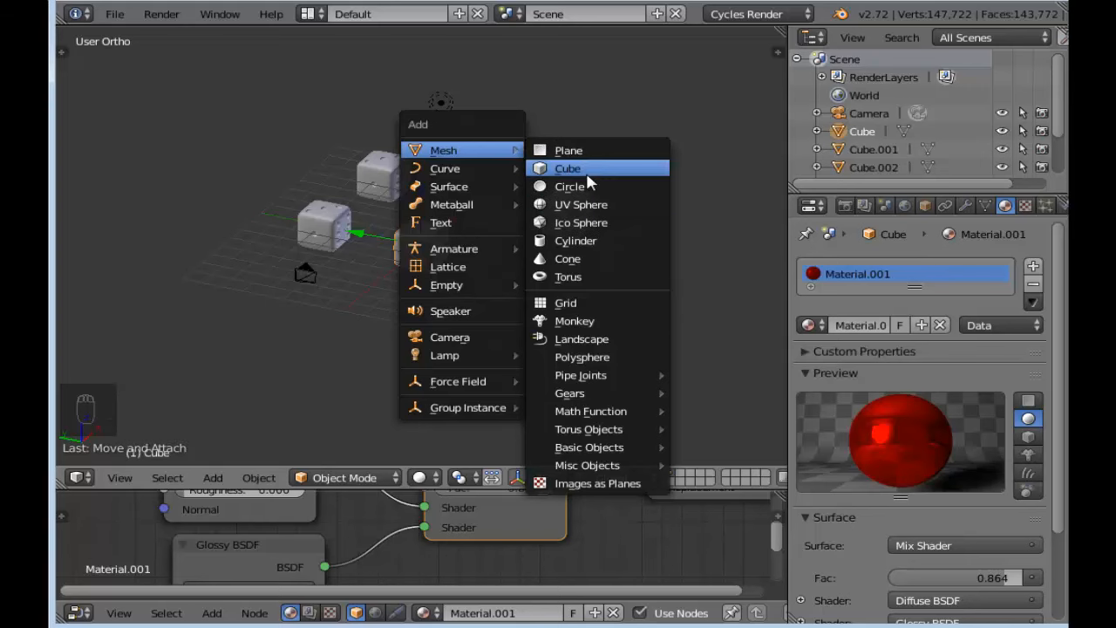
{"action": "left_click", "coordinate": [590, 245]}
Step: Set the new cylinder's vertex count to 6 so it is hexagonal
{"action": "key", "text": "t"}
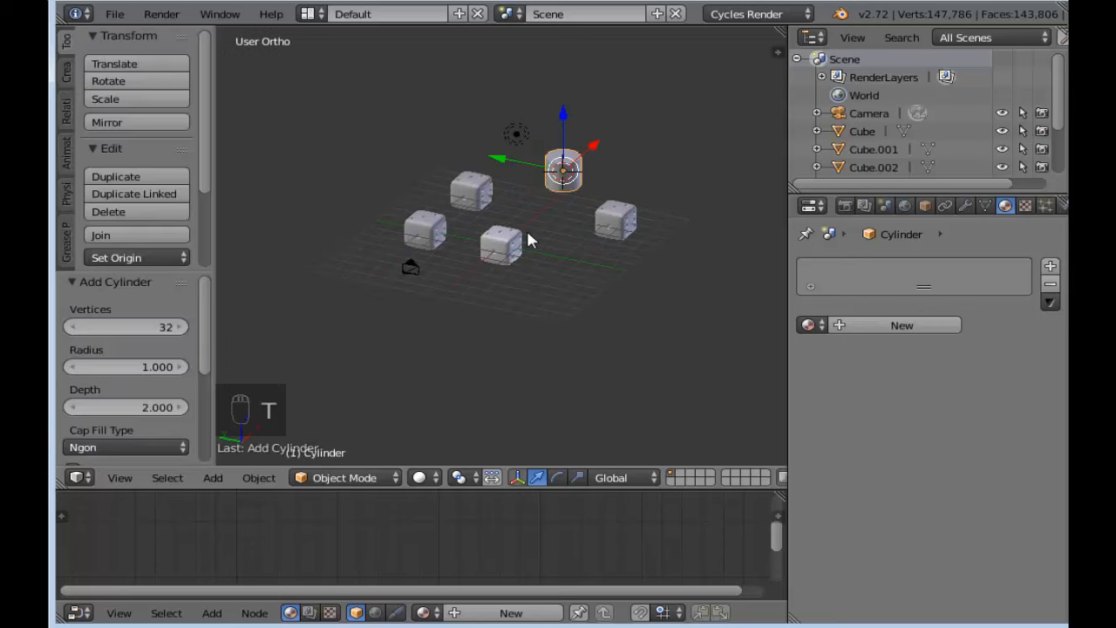
{"action": "left_click_drag", "start_coordinate": [144, 326], "coordinate": [107, 336]}
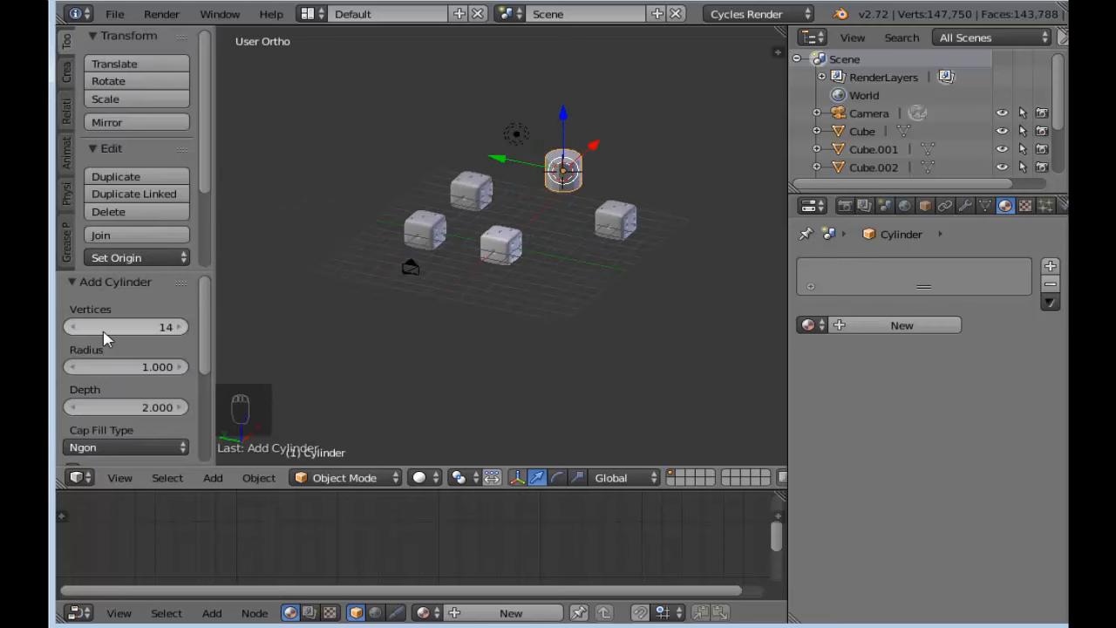
{"action": "left_click_drag", "start_coordinate": [107, 336], "coordinate": [75, 329]}
{"action": "left_click", "coordinate": [75, 327]}
{"action": "left_click", "coordinate": [75, 328]}
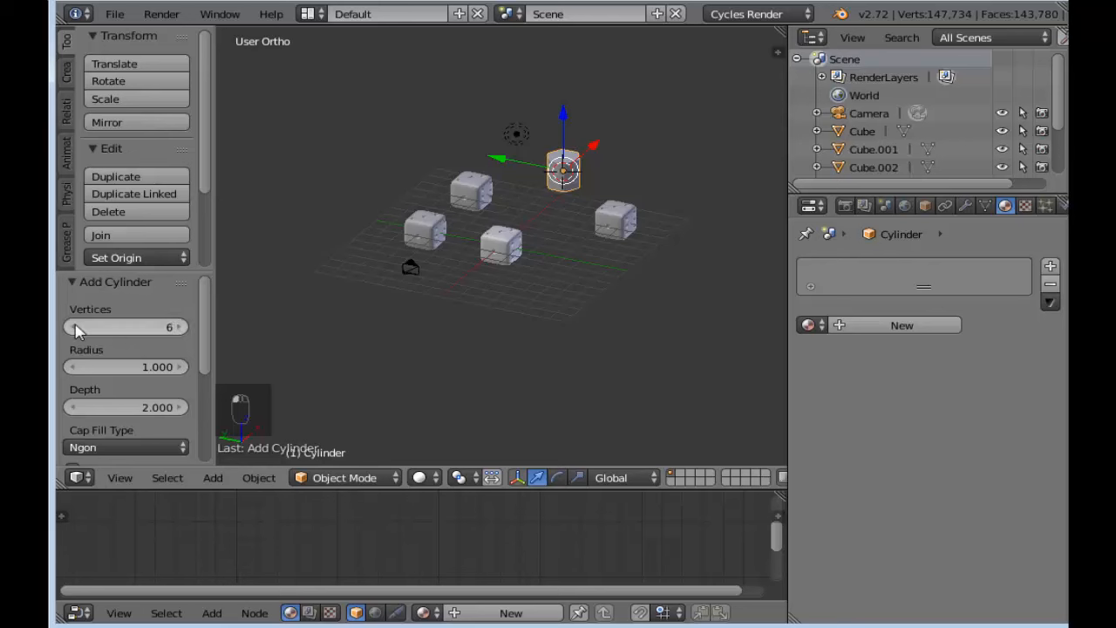
{"action": "left_click", "coordinate": [75, 328]}
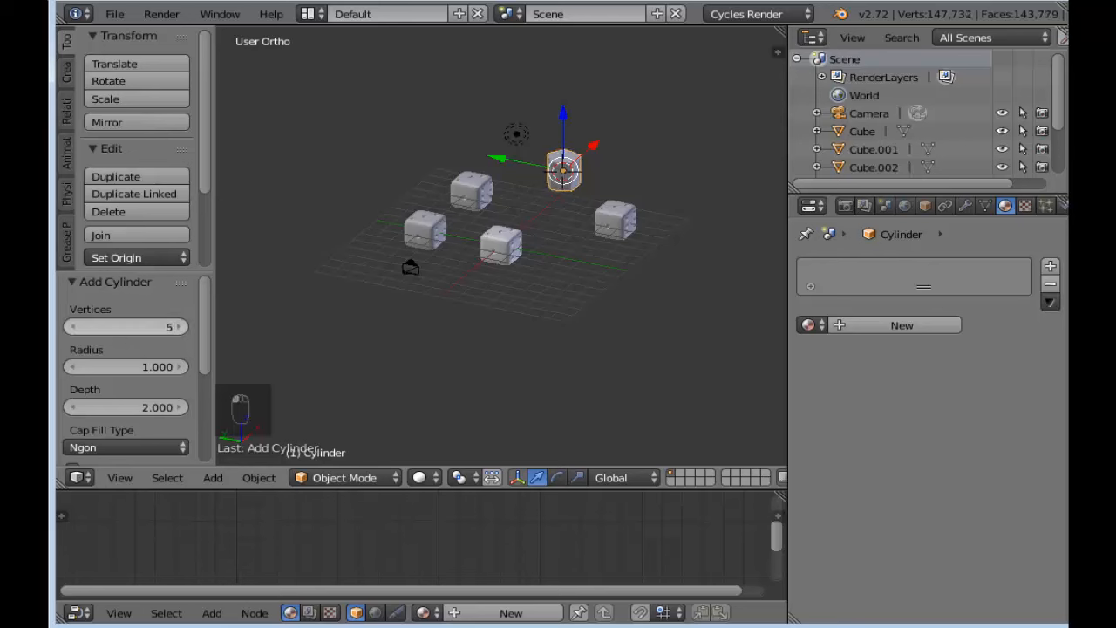
{"action": "left_click", "coordinate": [178, 326]}
{"action": "scroll", "coordinate": [298, 302], "scroll_direction": "up", "scroll_amount": 1}
{"action": "scroll", "coordinate": [298, 302], "scroll_direction": "up", "scroll_amount": 1}
{"action": "middle_click_drag", "start_coordinate": [320, 250], "coordinate": [325, 276]}
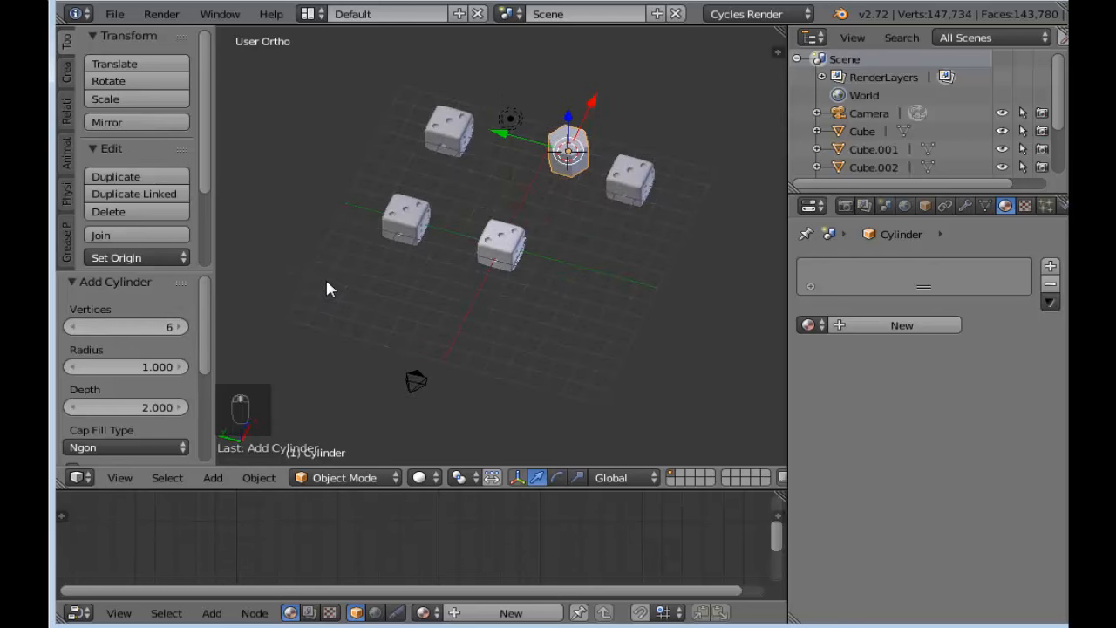
{"action": "scroll", "coordinate": [325, 277], "scroll_direction": "up", "scroll_amount": 4}
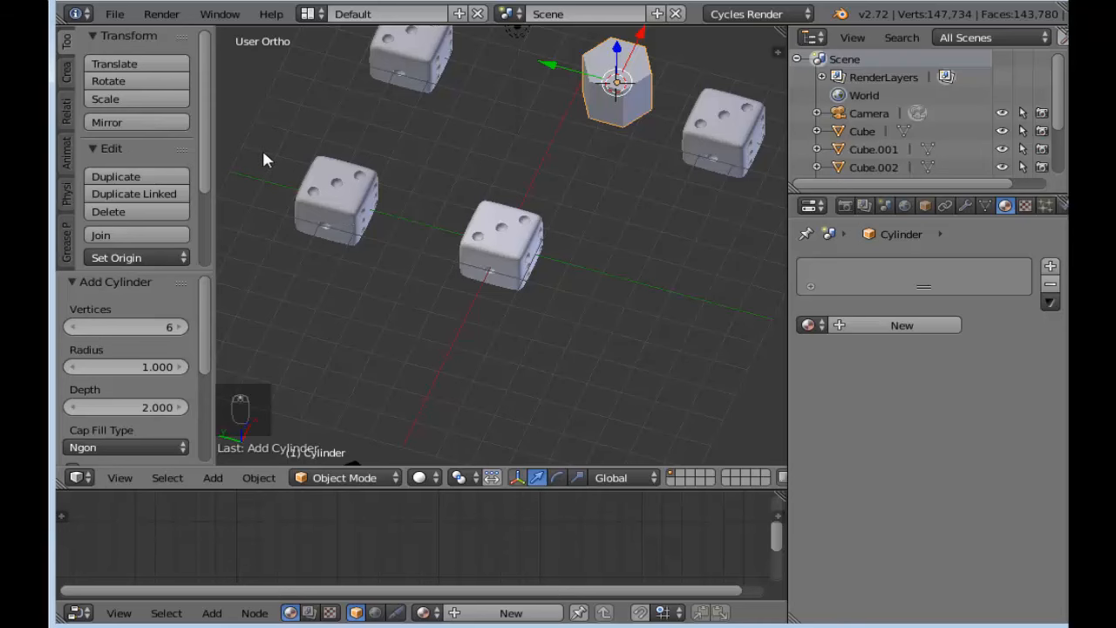
{"action": "key", "text": "t"}
Step: Lower the hexagonal cylinder slightly along the Z axis
{"action": "scroll", "coordinate": [562, 220], "scroll_direction": "down", "scroll_amount": 3}
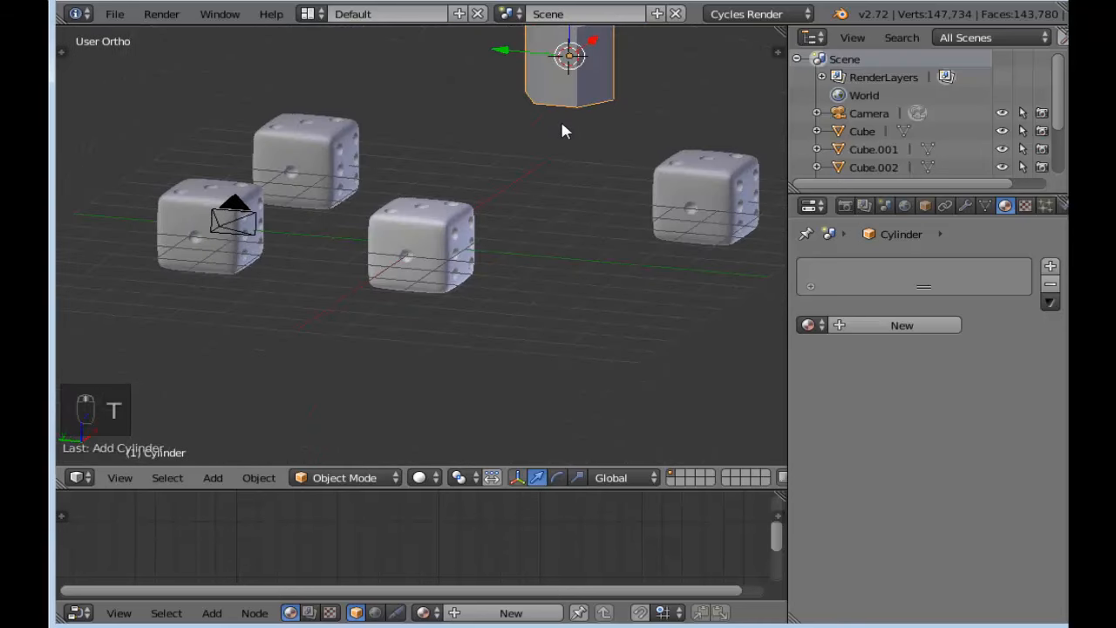
{"action": "middle_click_drag", "start_coordinate": [567, 99], "coordinate": [569, 73]}
{"action": "left_click_drag", "start_coordinate": [526, 61], "coordinate": [525, 77]}
{"action": "scroll", "coordinate": [563, 137], "scroll_direction": "up", "scroll_amount": 1}
{"action": "scroll", "coordinate": [564, 151], "scroll_direction": "down", "scroll_amount": 2}
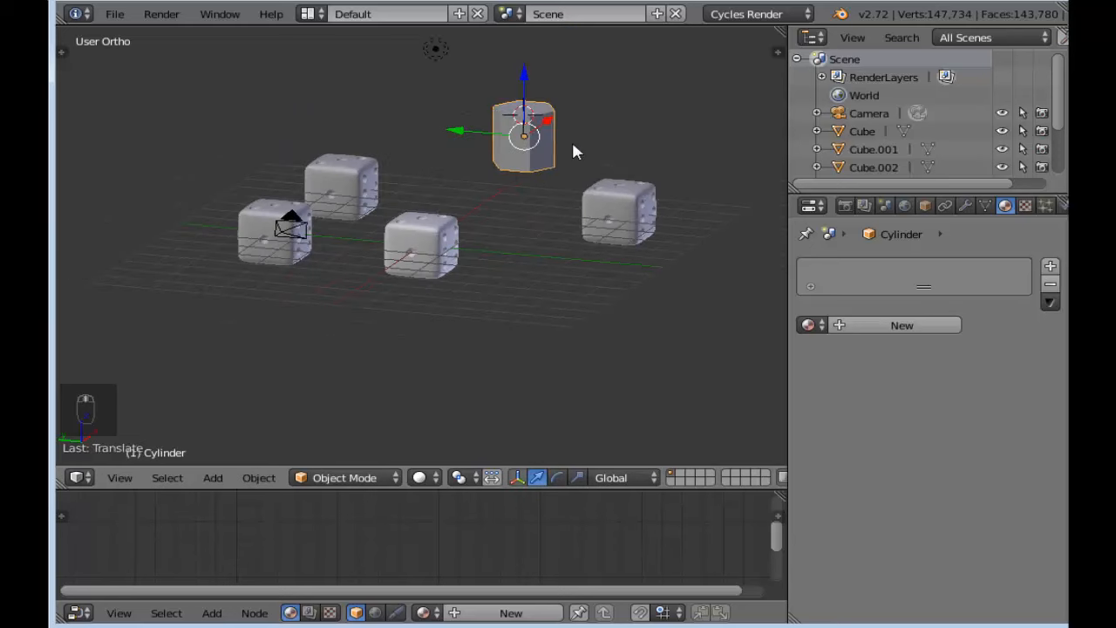
Step: Flatten the cylinder along Z to about 0.23 and scale it up evenly into a wide hexagonal slab
{"action": "key", "text": "s"}
{"action": "key", "text": "z"}
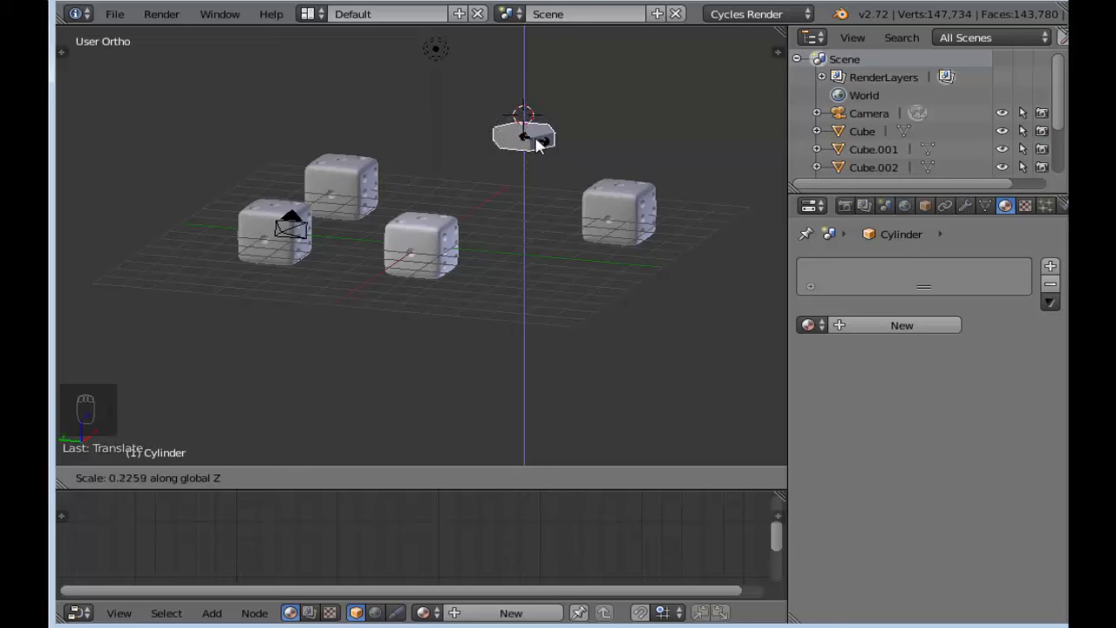
{"action": "left_click", "coordinate": [548, 186]}
{"action": "key", "text": "s"}
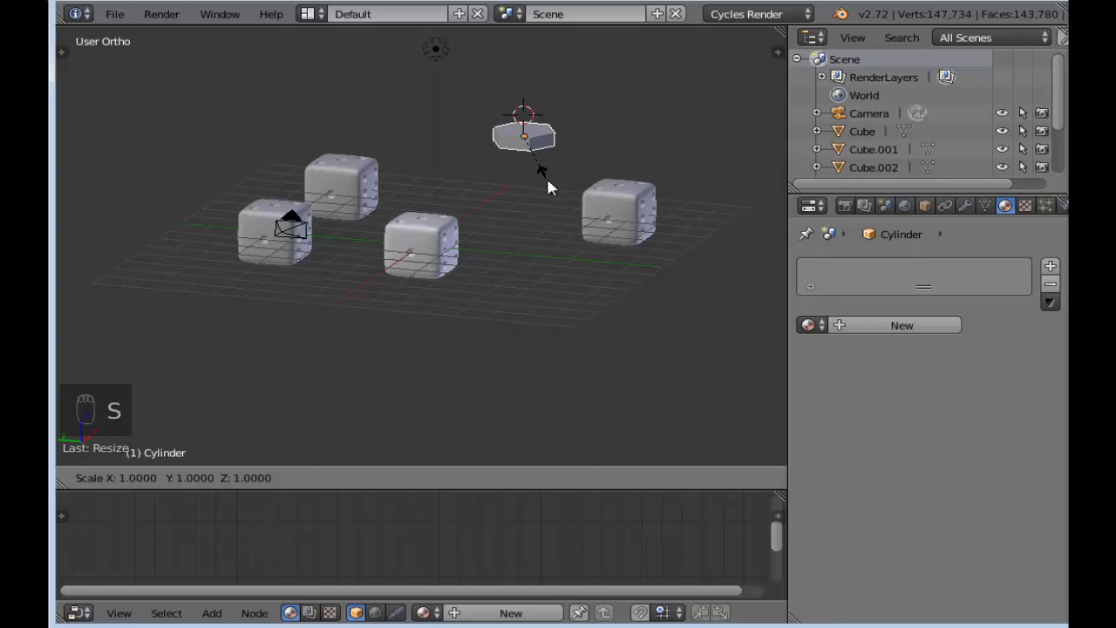
{"action": "left_click", "coordinate": [664, 334]}
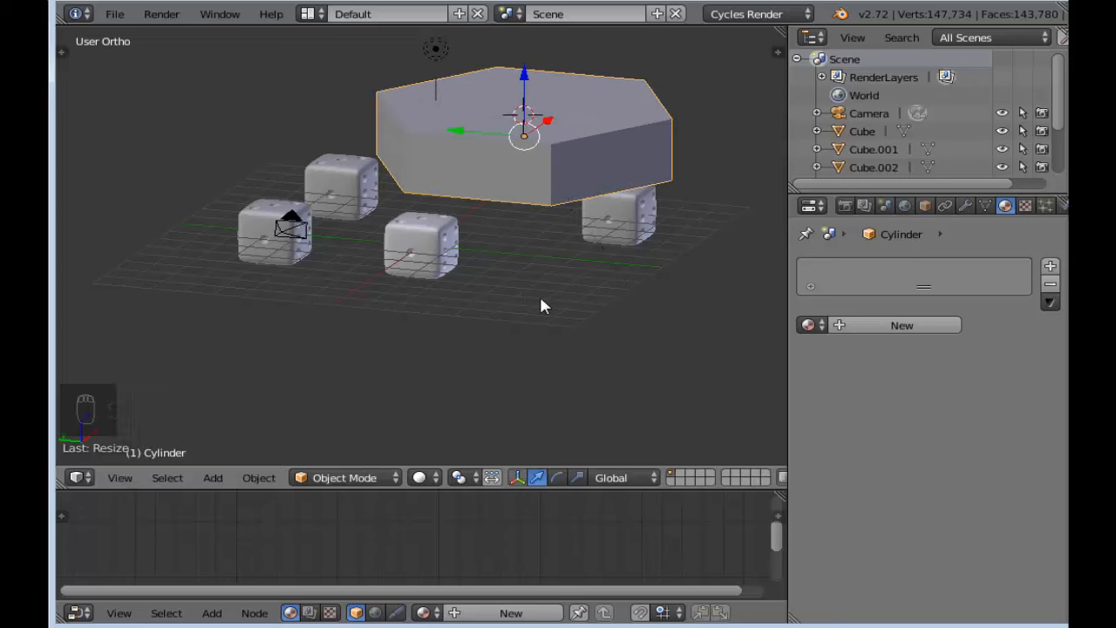
Step: Delete the top and bottom faces of the hexagonal slab in Edit Mode, keeping only its side walls
{"action": "key", "text": "Tab"}
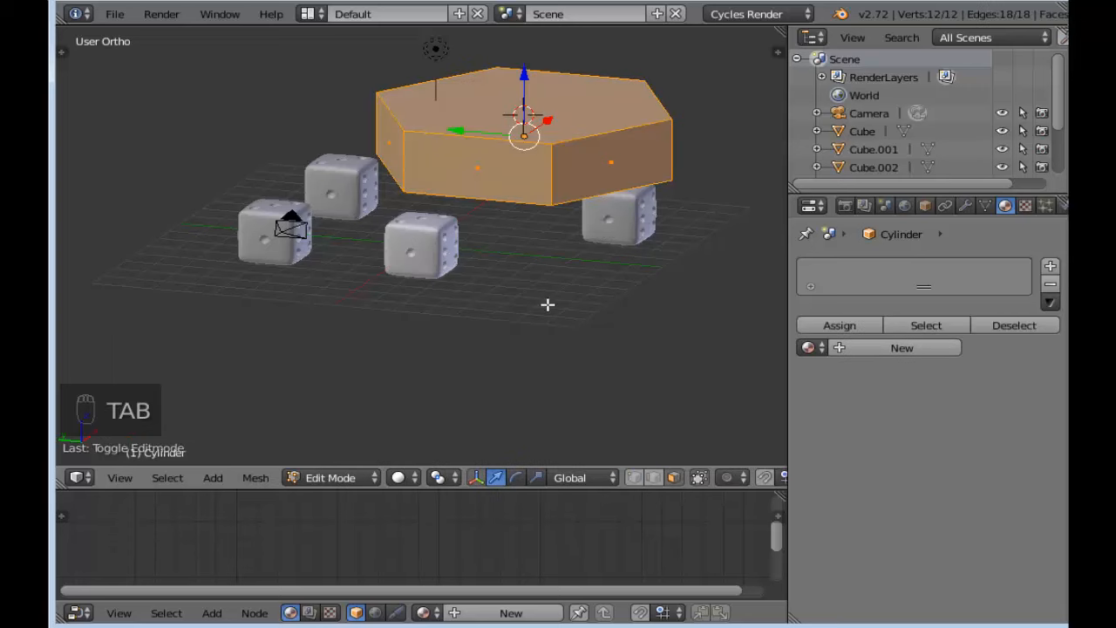
{"action": "middle_click_drag", "start_coordinate": [553, 301], "coordinate": [543, 254]}
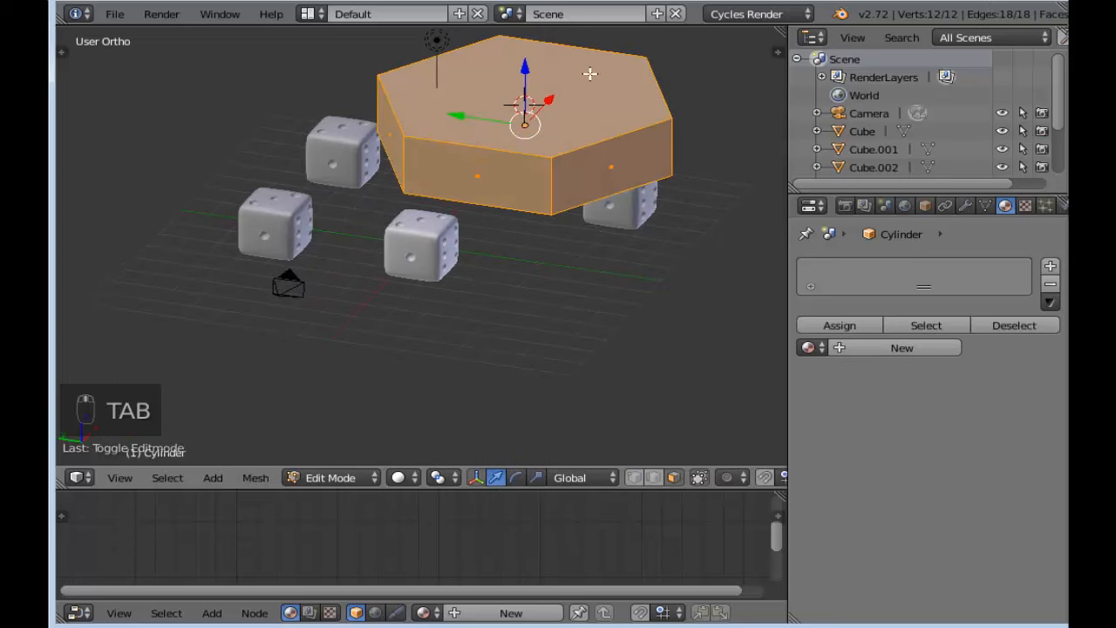
{"action": "right_click", "coordinate": [581, 129]}
{"action": "key", "text": "Delete"}
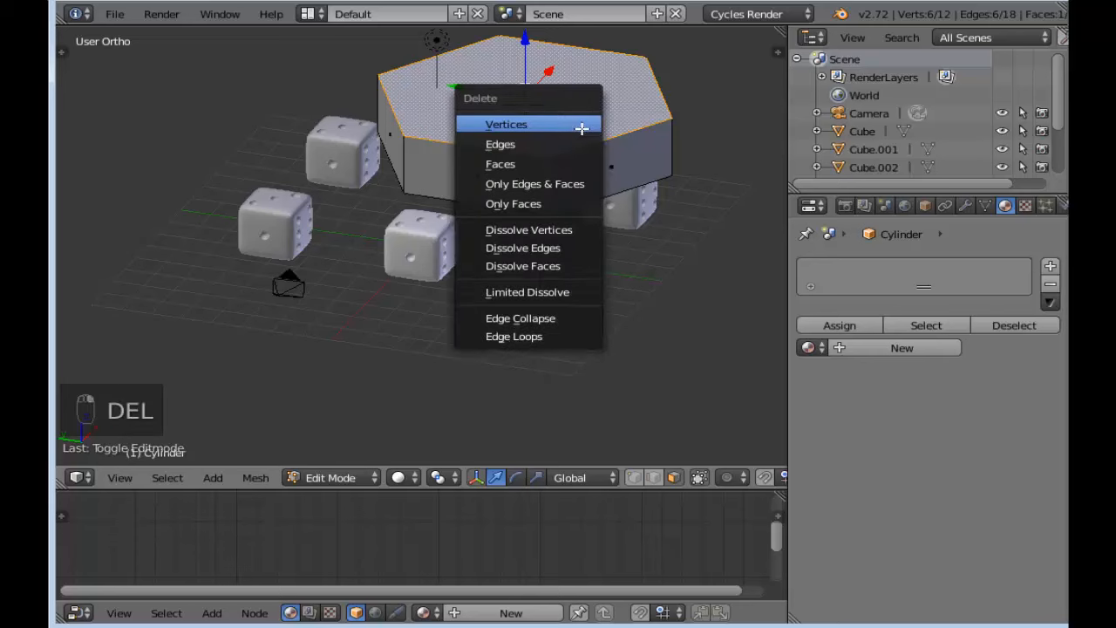
{"action": "key", "text": "Down"}
{"action": "key", "text": "Down"}
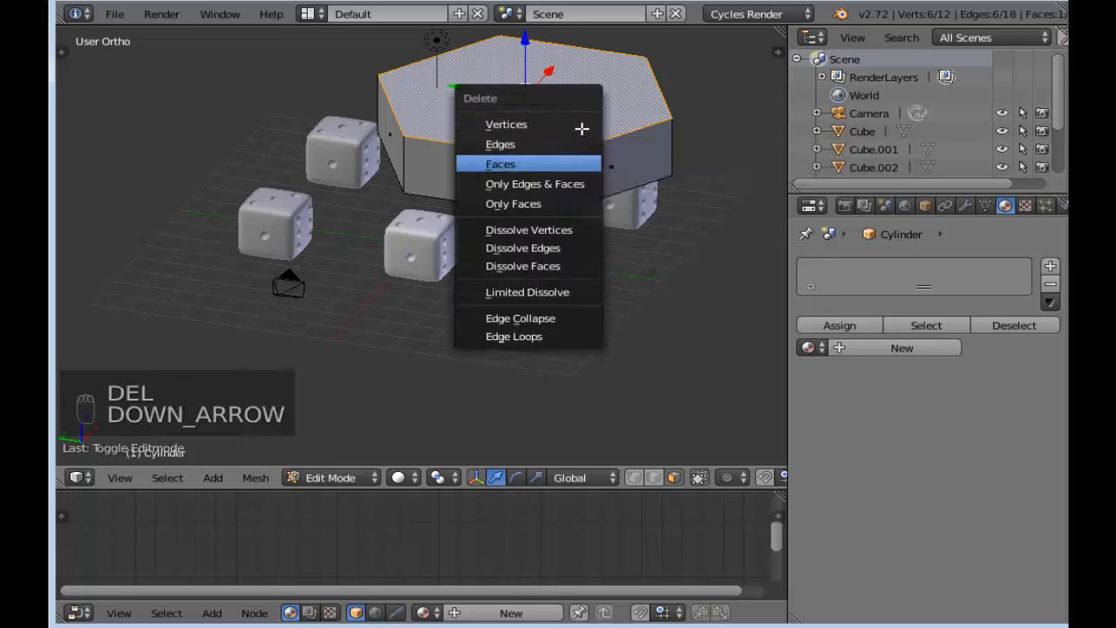
{"action": "key", "text": "Return"}
{"action": "right_click", "coordinate": [575, 118]}
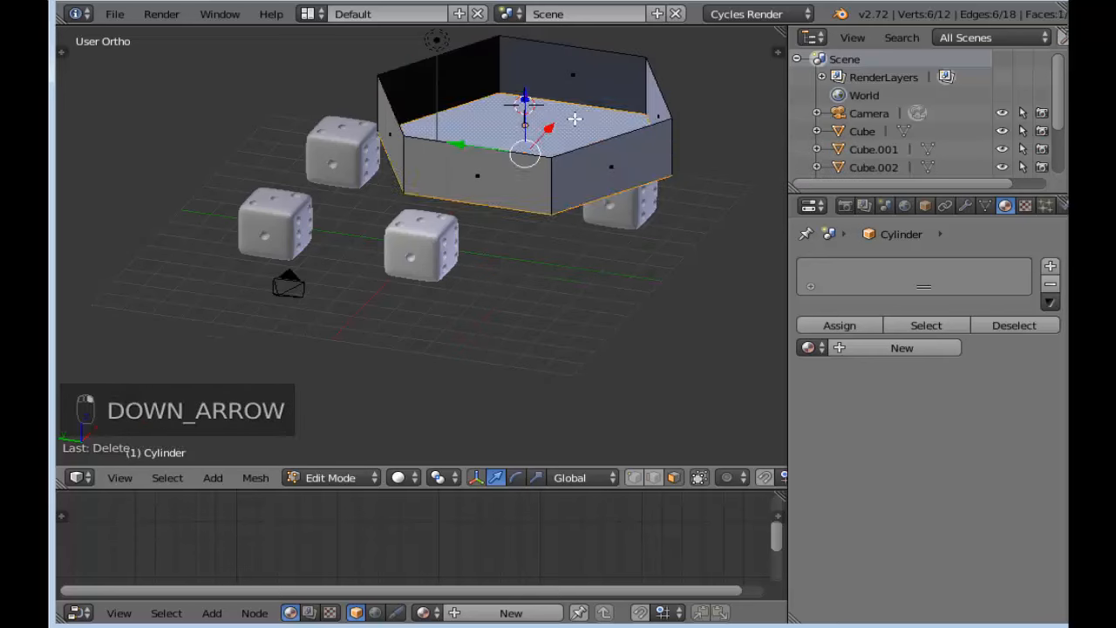
{"action": "key", "text": "Delete"}
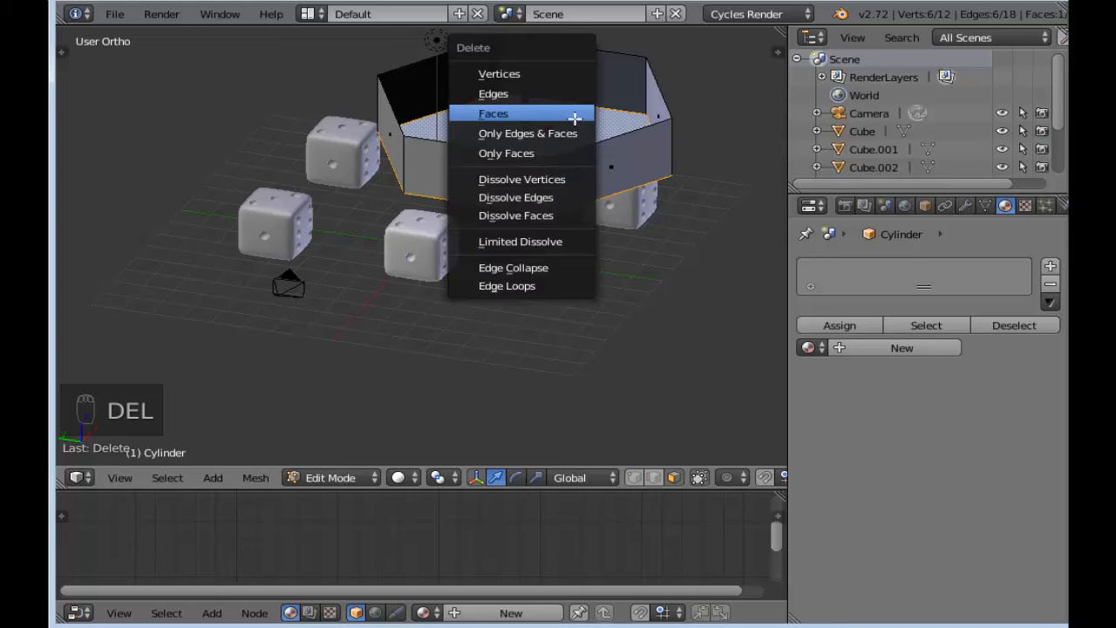
{"action": "left_click", "coordinate": [574, 119]}
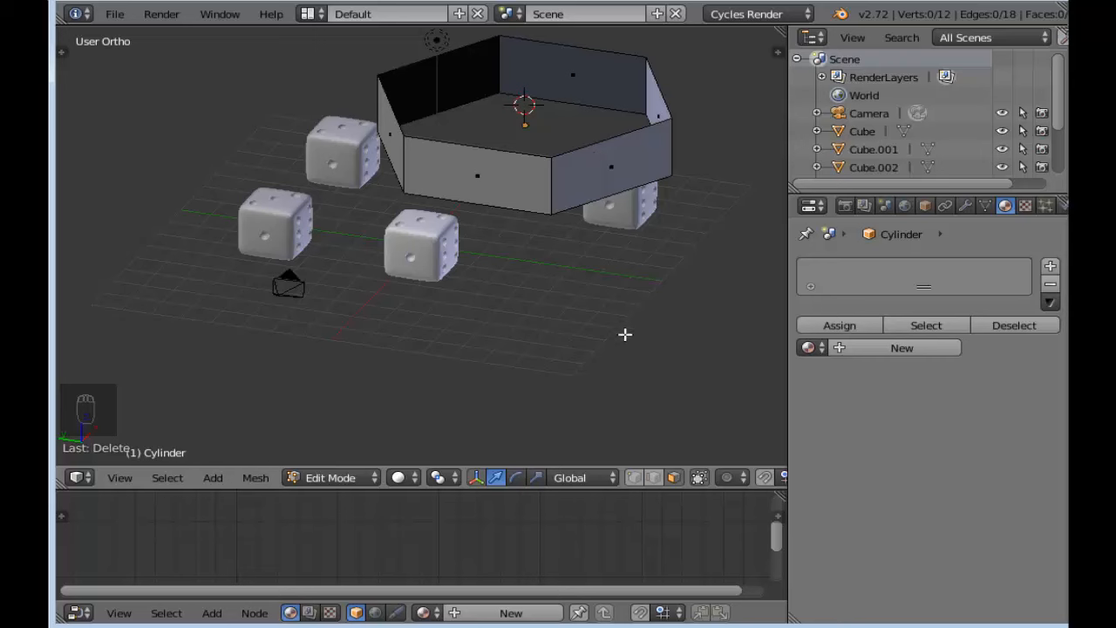
Step: Scale the hexagonal ring's upper edge loop to about 0.72 and lower it along Z so the side walls slope inward
{"action": "left_click", "coordinate": [653, 478]}
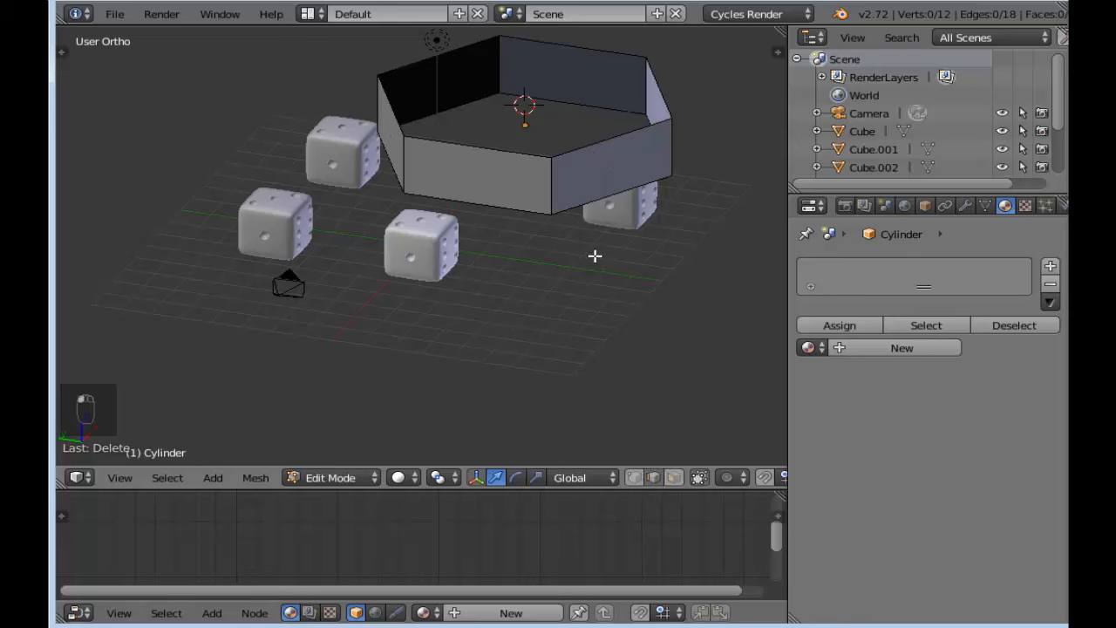
{"action": "right_click", "coordinate": [603, 147]}
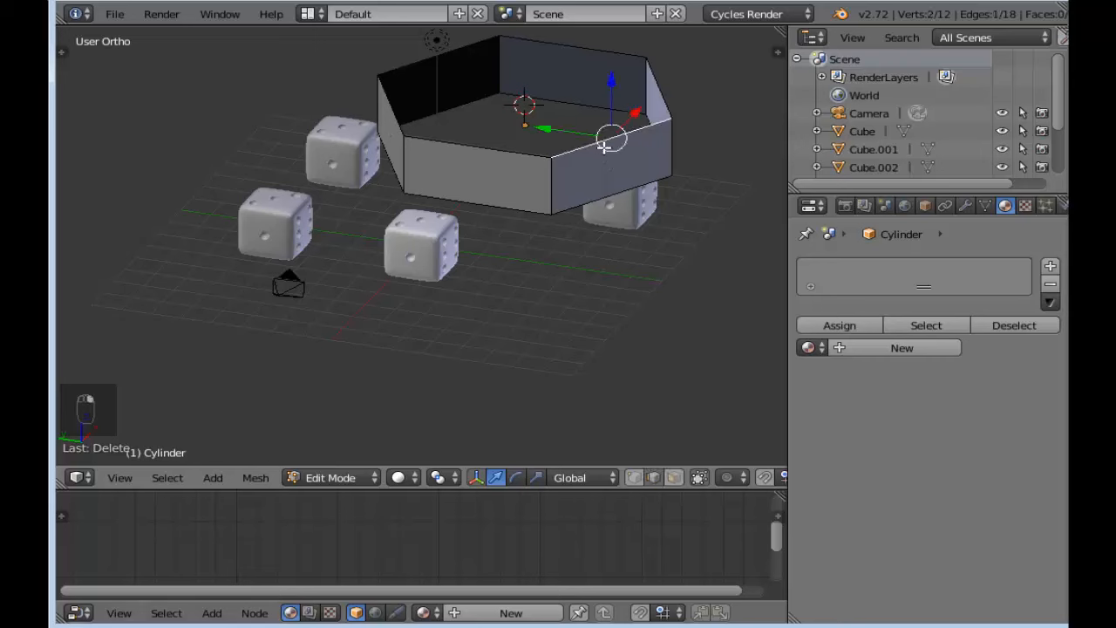
{"action": "middle_click_drag", "start_coordinate": [548, 130], "coordinate": [553, 154]}
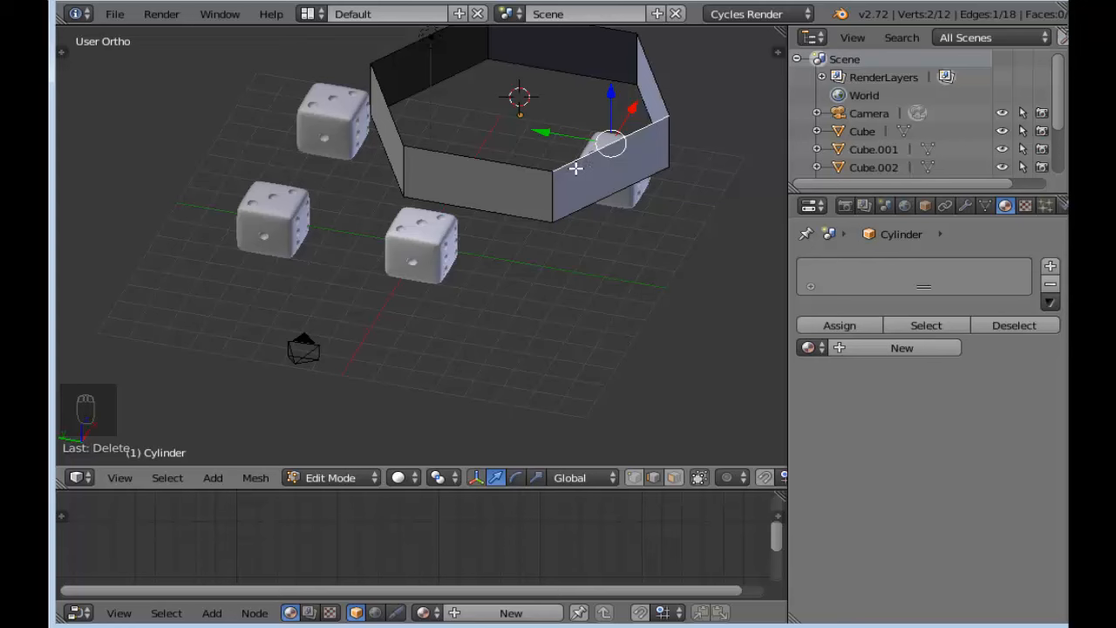
{"action": "right_click", "coordinate": [575, 169]}
{"action": "right_click", "coordinate": [576, 169], "text": "alt"}
{"action": "scroll", "coordinate": [653, 113], "scroll_direction": "down", "scroll_amount": 3}
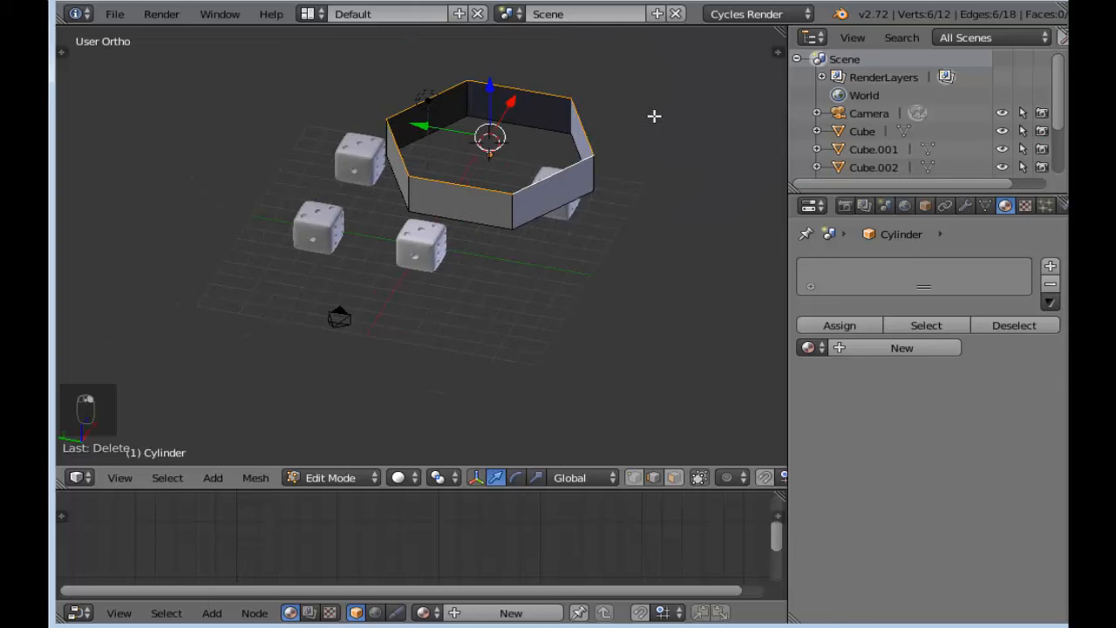
{"action": "middle_click_drag", "start_coordinate": [657, 156], "coordinate": [656, 151]}
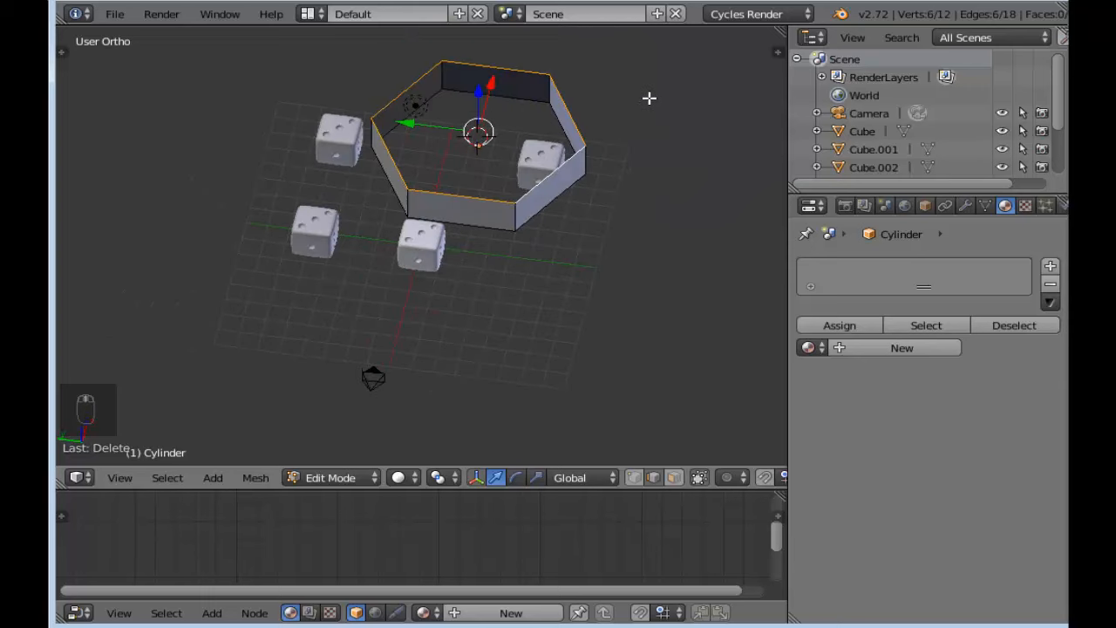
{"action": "key", "text": "s"}
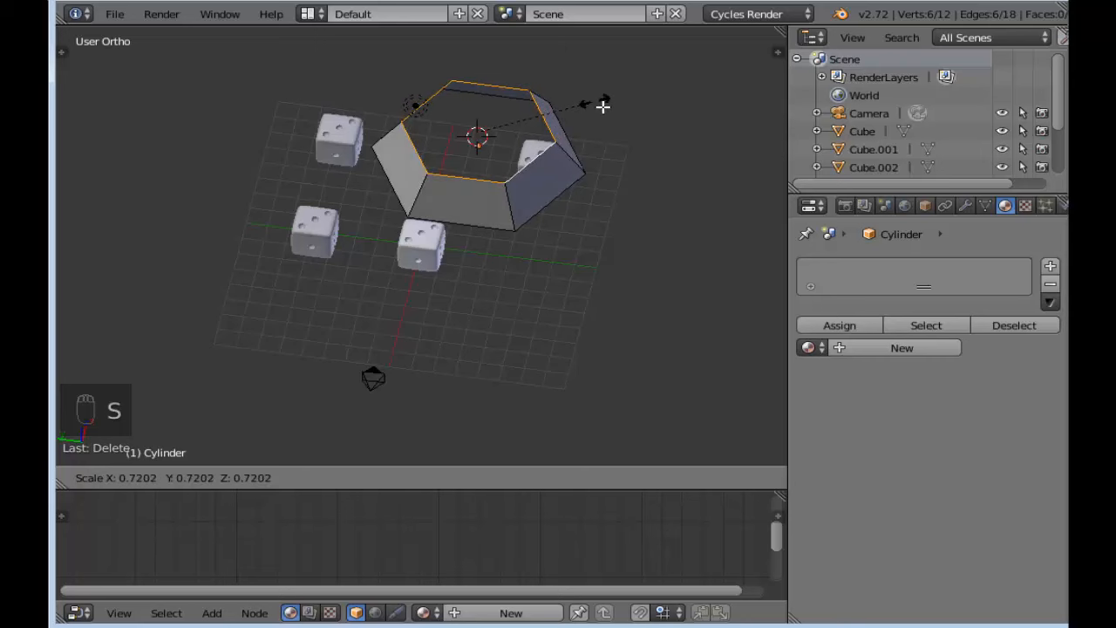
{"action": "left_click", "coordinate": [605, 104]}
{"action": "left_click_drag", "start_coordinate": [485, 97], "coordinate": [489, 116]}
{"action": "middle_click_drag", "start_coordinate": [488, 282], "coordinate": [496, 224]}
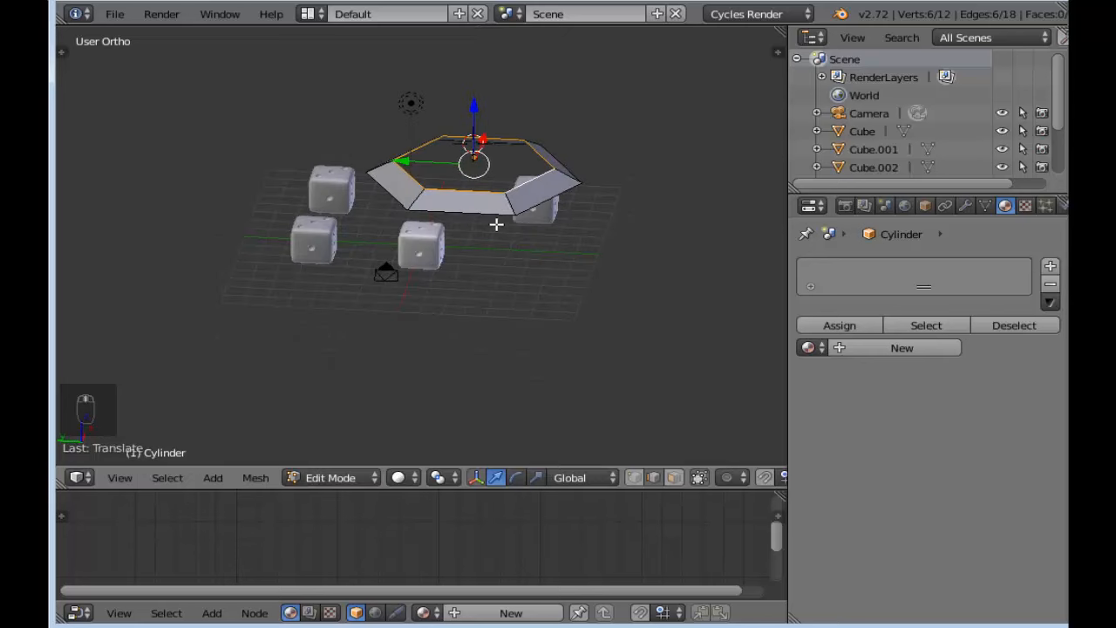
Step: Scale the whole hexagonal ring up evenly by about 2.66 in Object Mode
{"action": "key", "text": "Tab"}
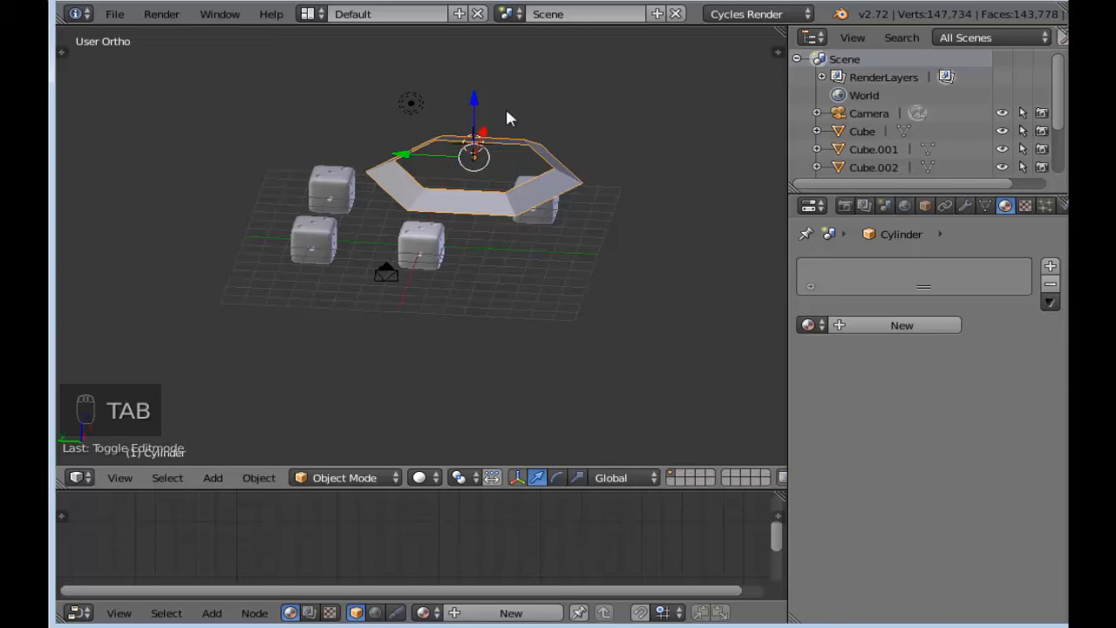
{"action": "key", "text": "s"}
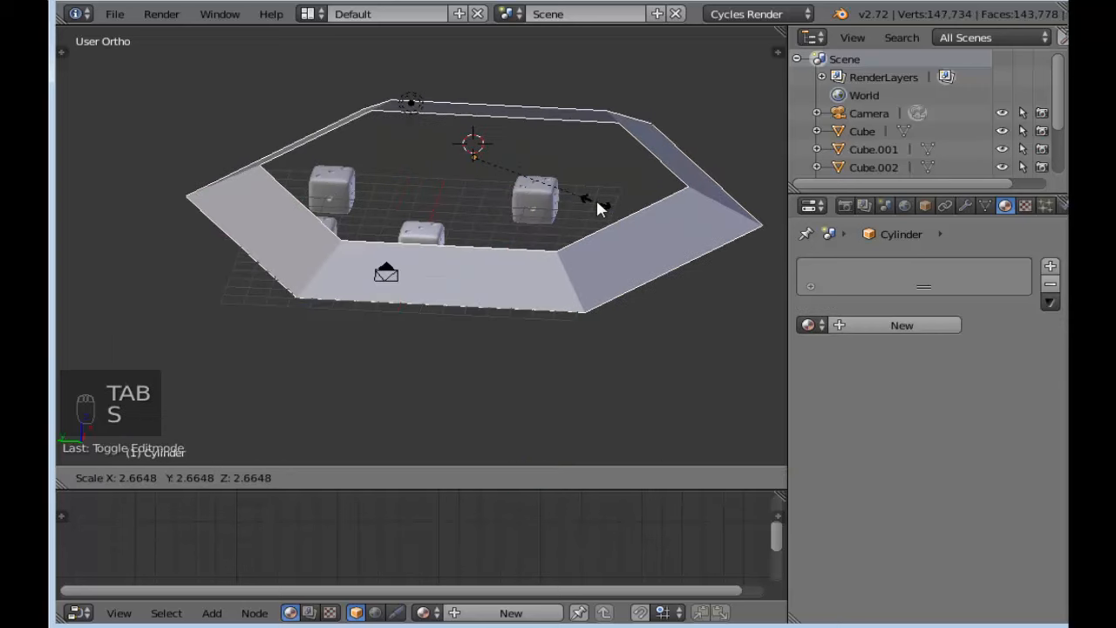
{"action": "left_click", "coordinate": [597, 202]}
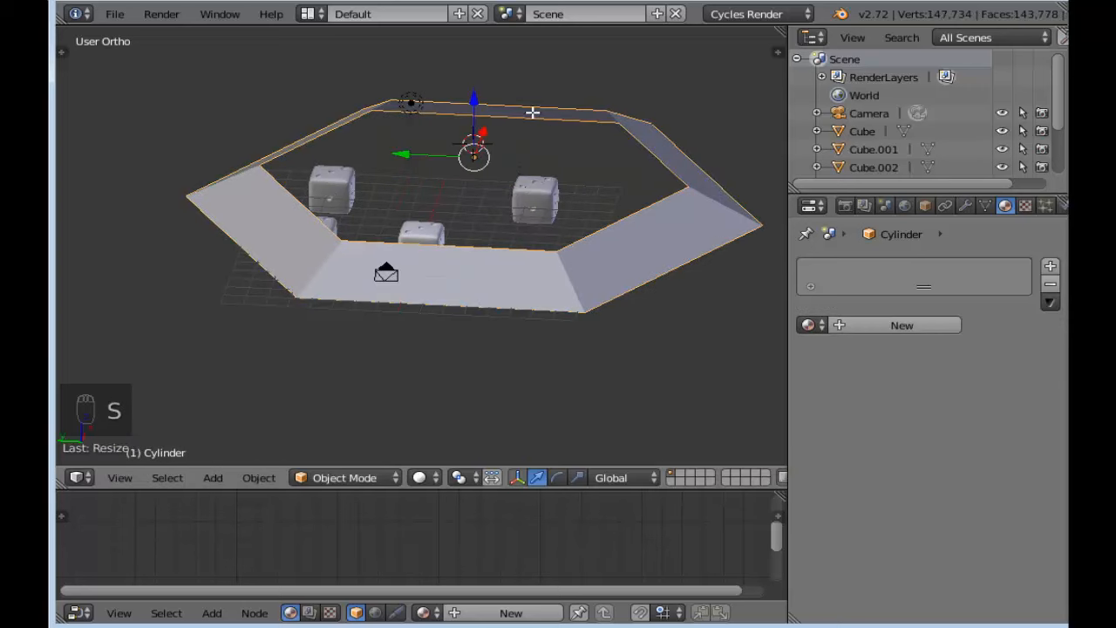
Step: Lower the ring's inner edge loop along Z in Edit Mode and scale it outward to narrow the sloped band
{"action": "key", "text": "Tab"}
{"action": "key", "text": "g"}
{"action": "key", "text": "z"}
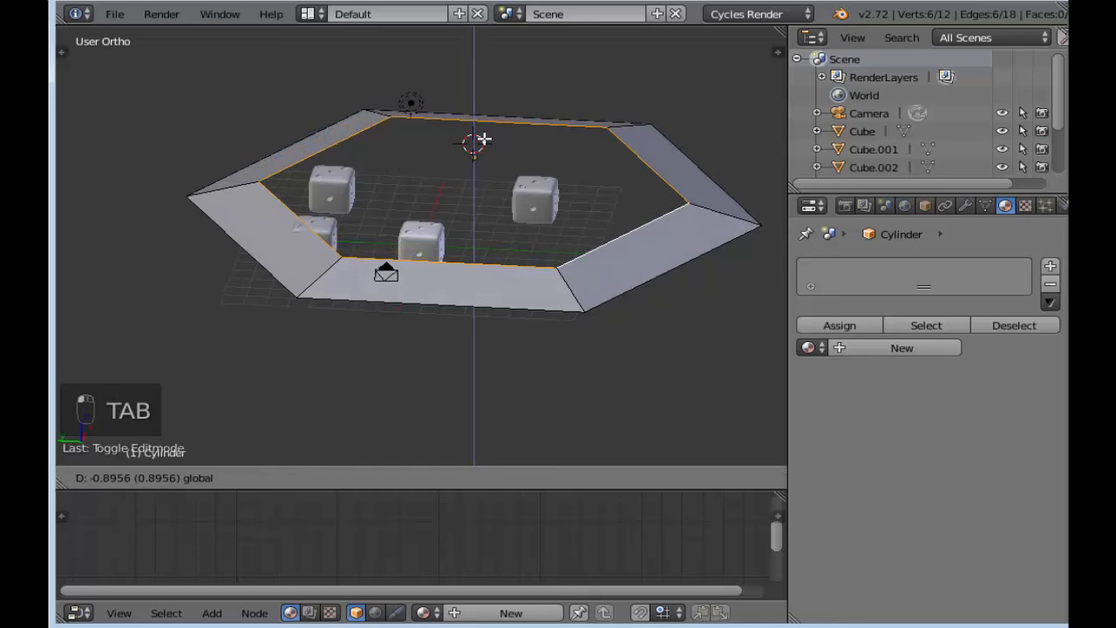
{"action": "left_click", "coordinate": [518, 151]}
{"action": "key", "text": "s"}
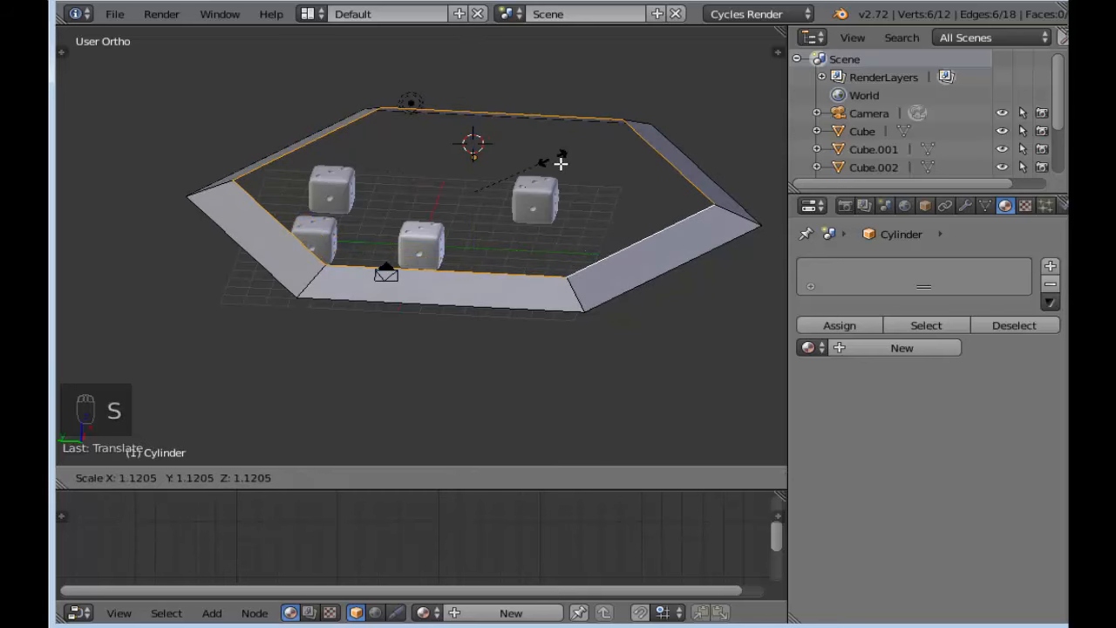
{"action": "left_click", "coordinate": [570, 167]}
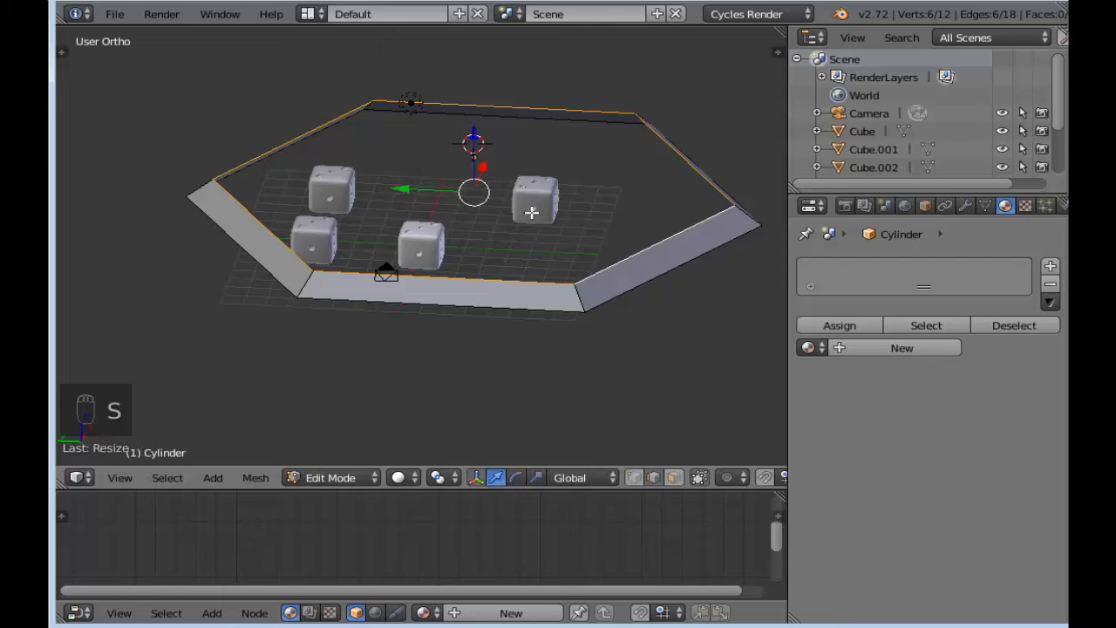
{"action": "scroll", "coordinate": [529, 220], "scroll_direction": "down", "scroll_amount": 2}
{"action": "middle_click_drag", "start_coordinate": [529, 219], "coordinate": [517, 170]}
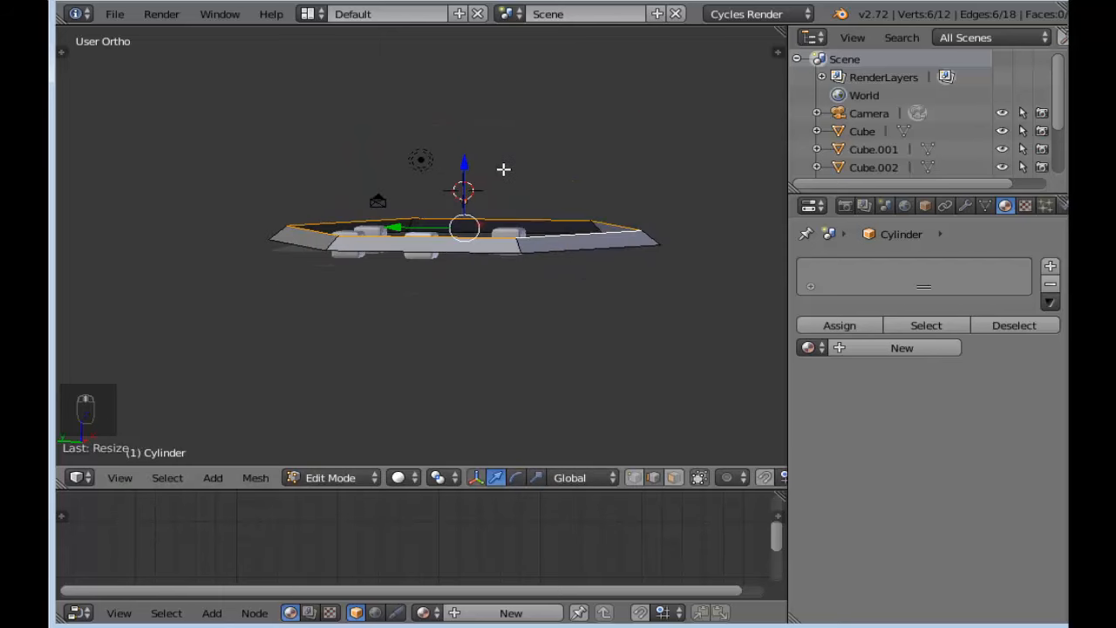
Step: Raise the whole hexagonal ring along Z in Object Mode until it hangs high above the dice
{"action": "key", "text": "Tab"}
{"action": "left_click_drag", "start_coordinate": [463, 153], "coordinate": [444, 411]}
{"action": "middle_click_drag", "start_coordinate": [419, 258], "coordinate": [421, 296]}
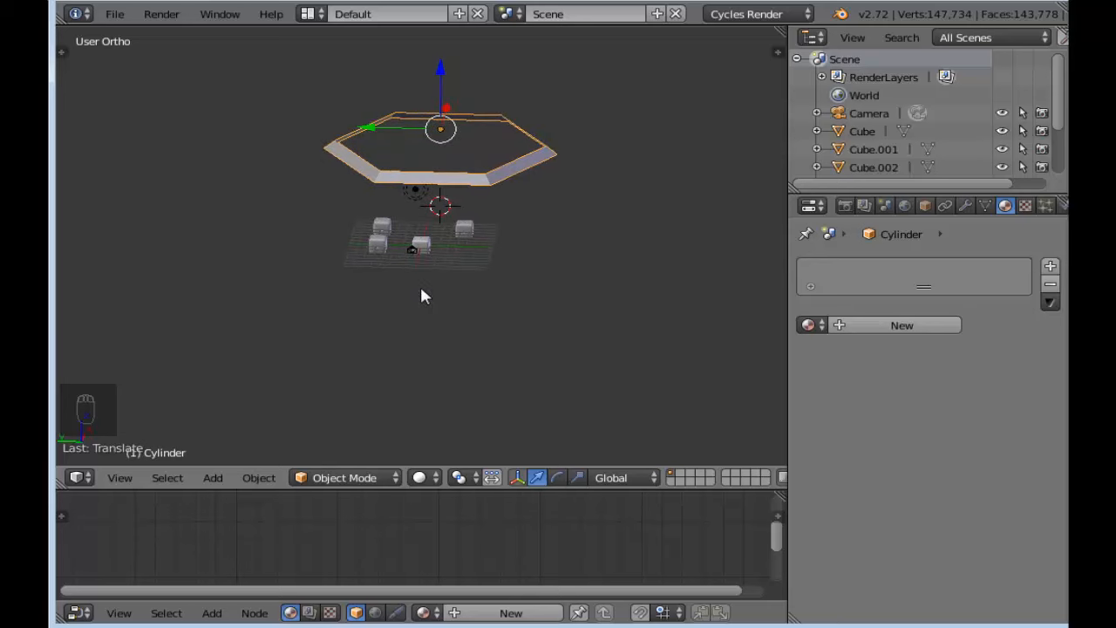
Step: Give the hexagonal ring a new material with an Emission surface shader
{"action": "left_click", "coordinate": [922, 329]}
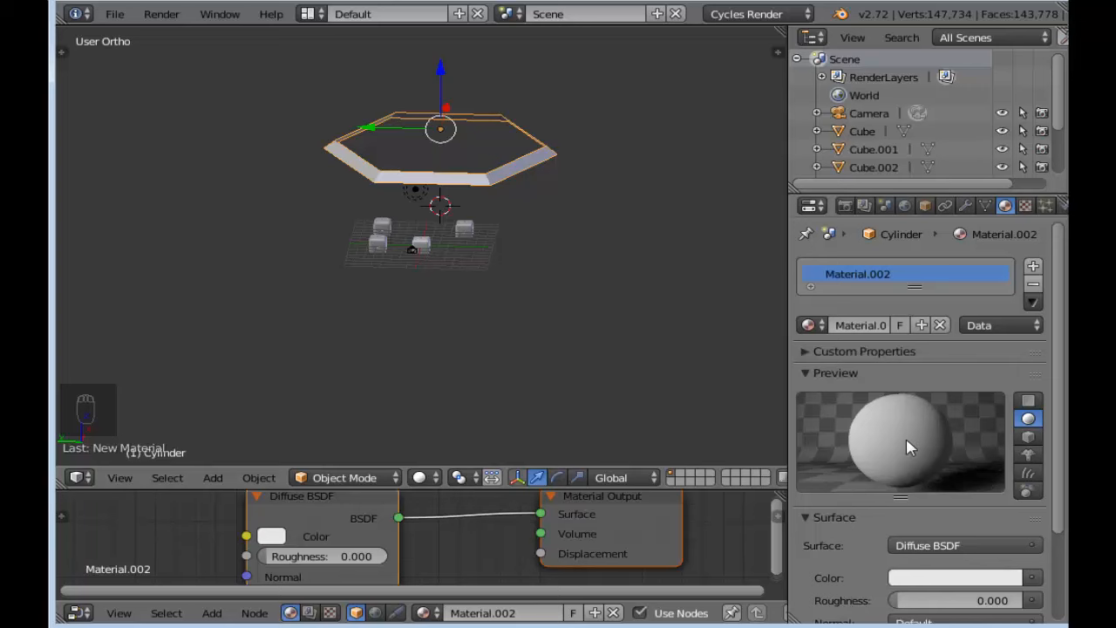
{"action": "scroll", "coordinate": [907, 447], "scroll_direction": "down", "scroll_amount": 2}
{"action": "scroll", "coordinate": [907, 446], "scroll_direction": "down", "scroll_amount": 1}
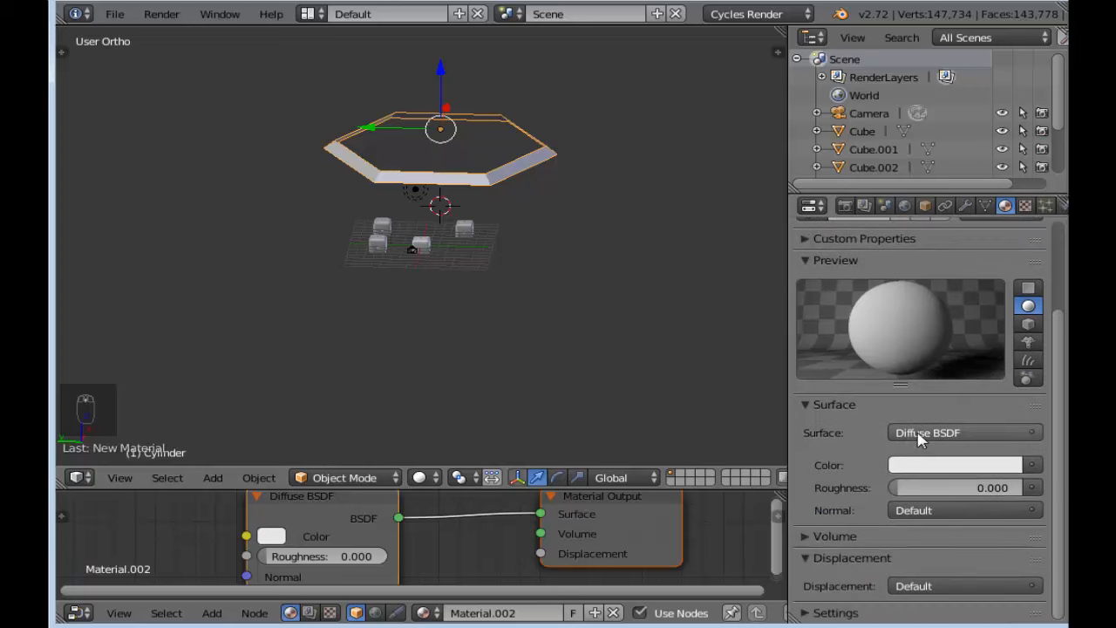
{"action": "left_click", "coordinate": [919, 436]}
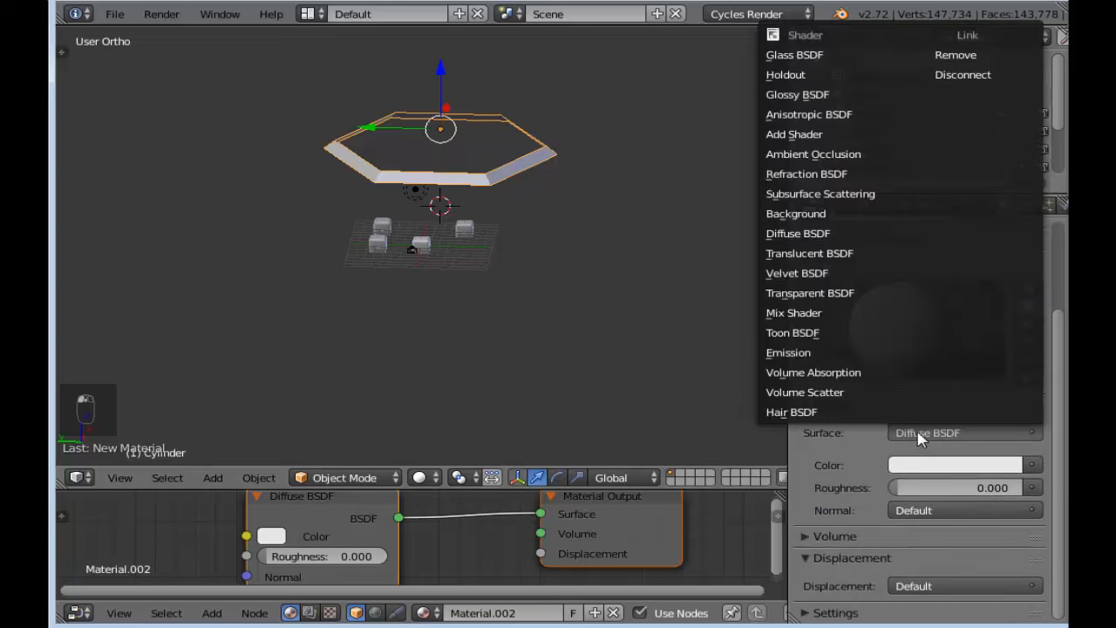
{"action": "left_click", "coordinate": [843, 354]}
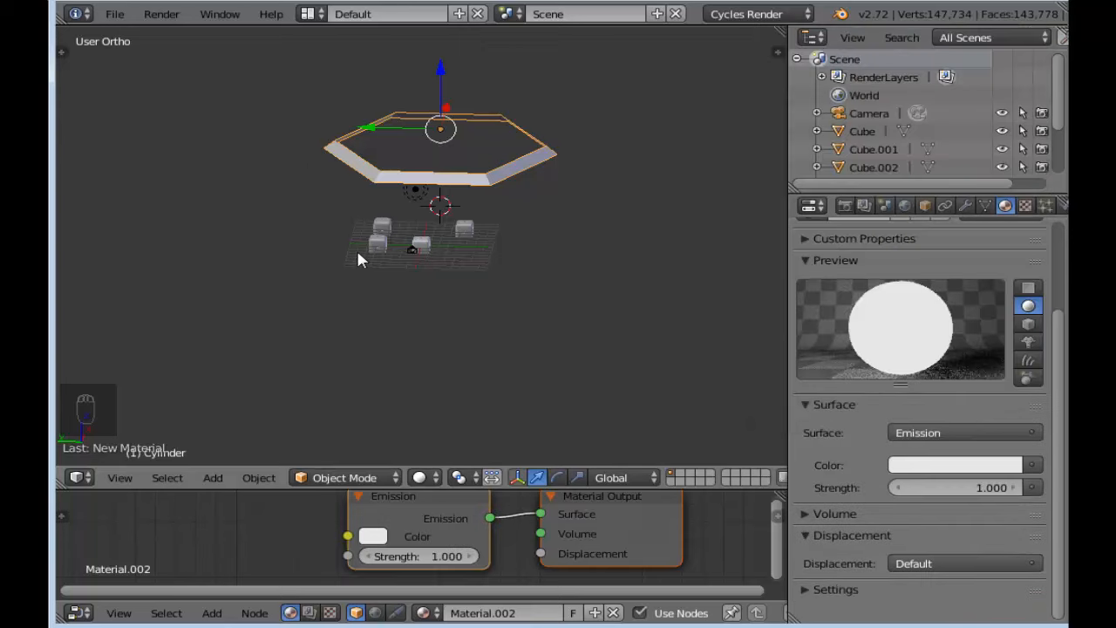
Step: Preview the dice through the camera with Rendered viewport shading
{"action": "scroll", "coordinate": [425, 242], "scroll_direction": "up", "scroll_amount": 4}
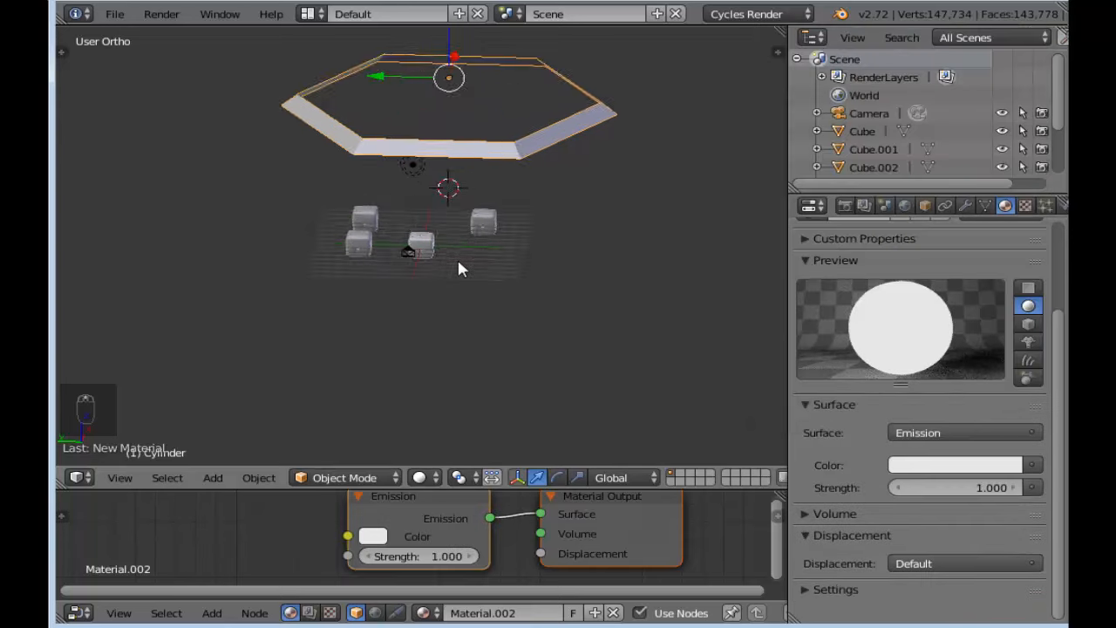
{"action": "scroll", "coordinate": [426, 243], "scroll_direction": "up", "scroll_amount": 3}
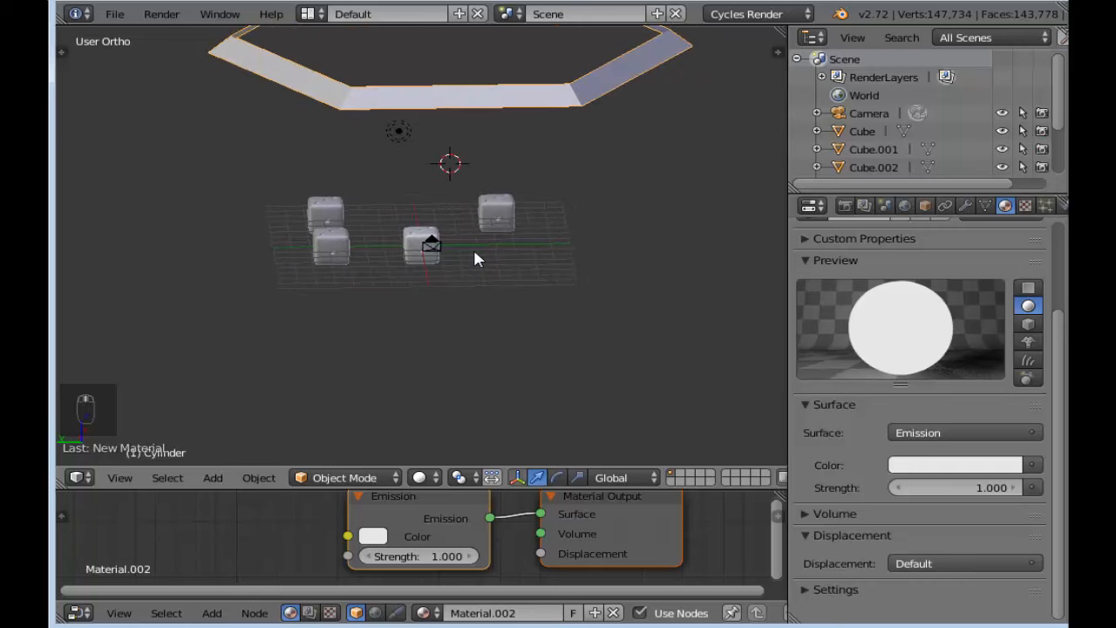
{"action": "key", "text": "KP_0"}
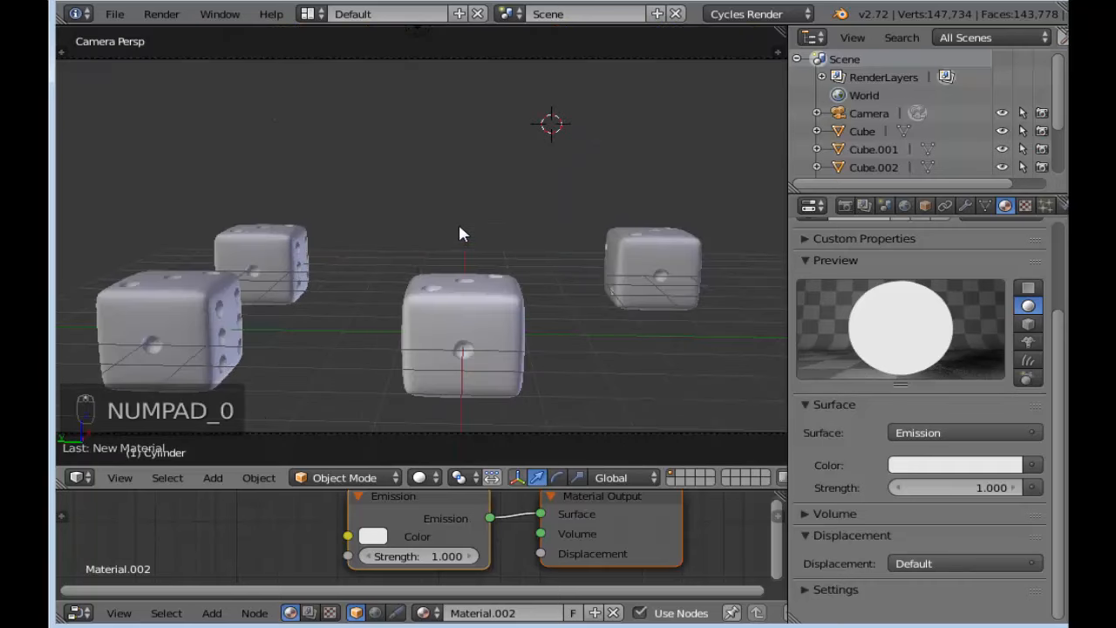
{"action": "left_click", "coordinate": [420, 477]}
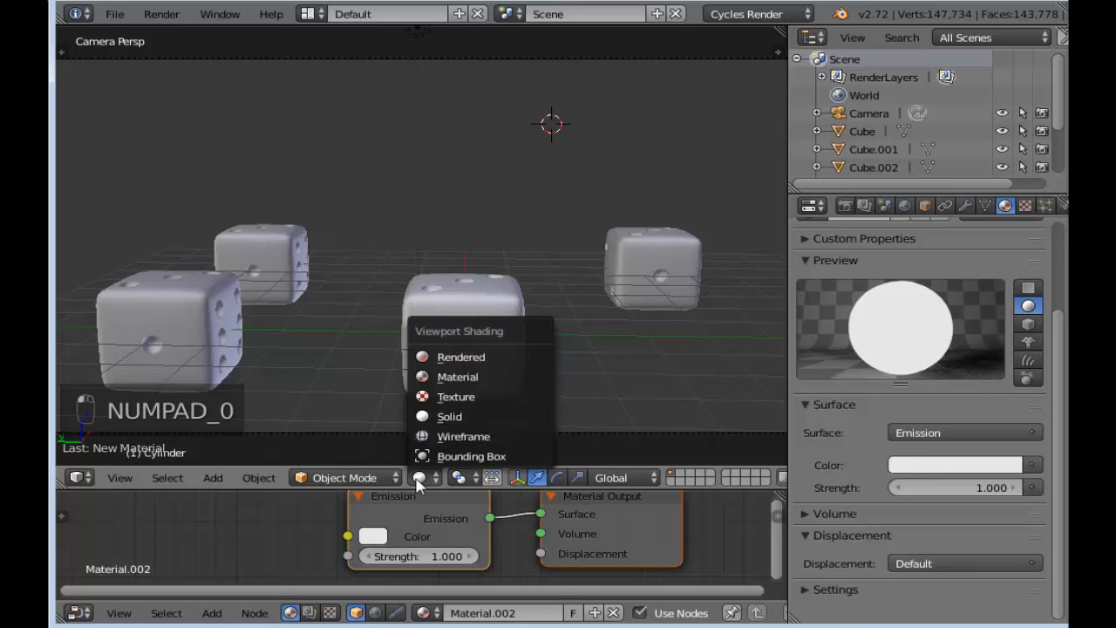
{"action": "left_click", "coordinate": [460, 358]}
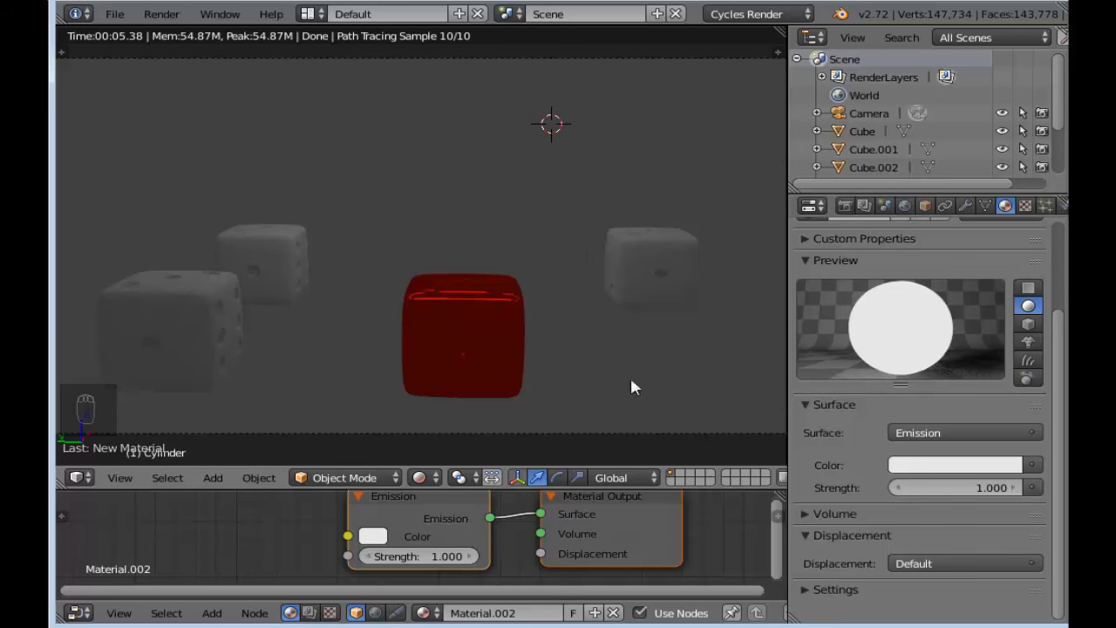
Step: Set the ring material's emission strength to 2
{"action": "left_click", "coordinate": [985, 489]}
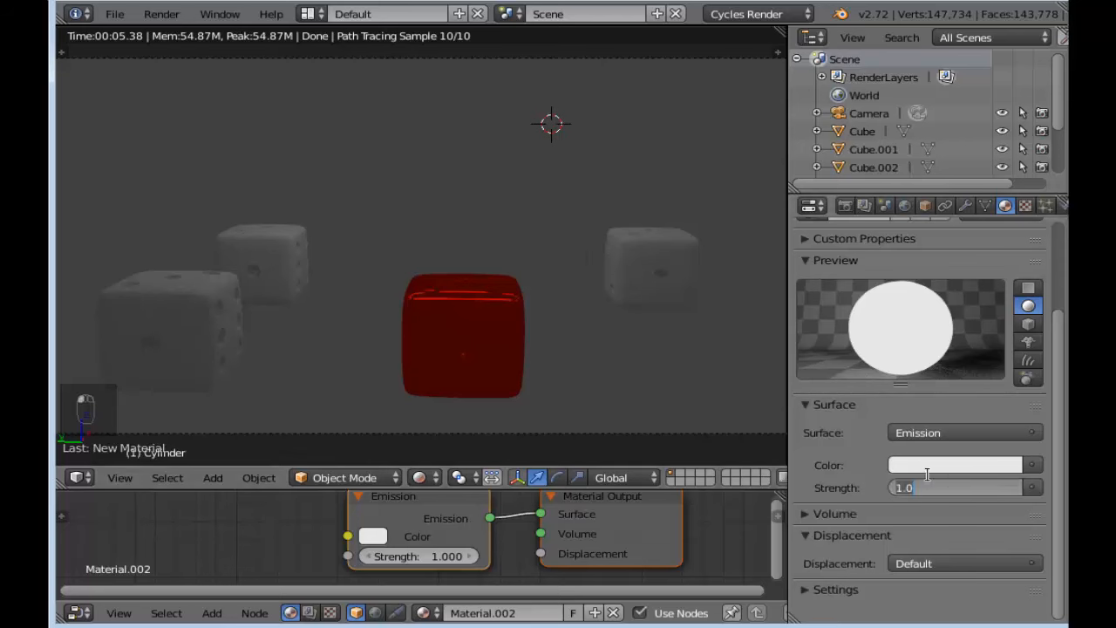
{"action": "type", "text": "2"}
{"action": "key", "text": "Return"}
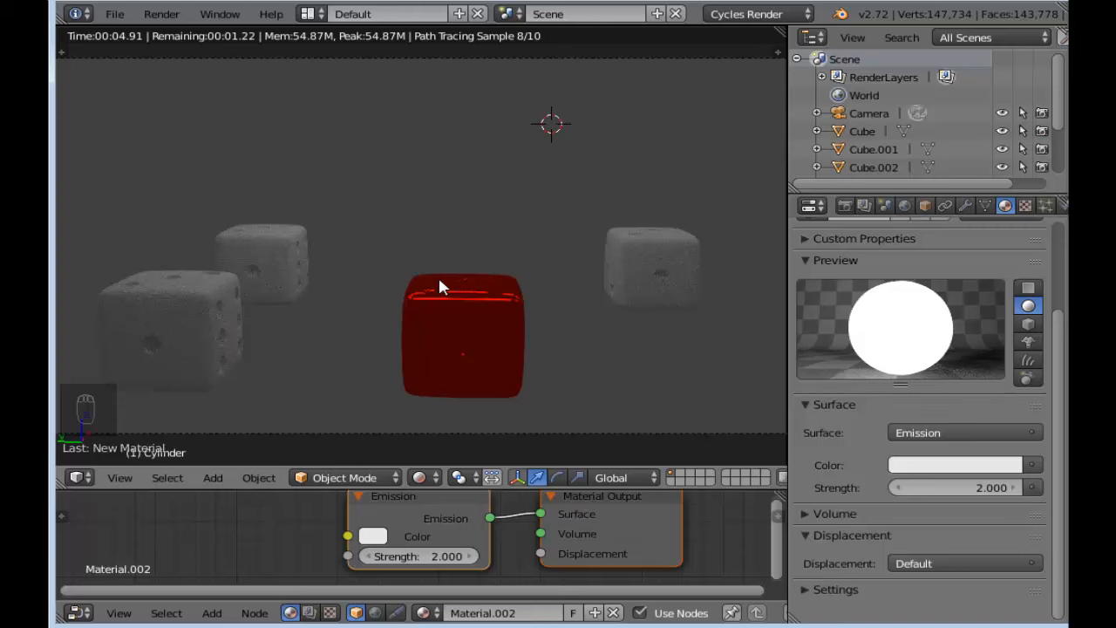
Step: Enable Ambient Occlusion for the world and set its factor to 0.81
{"action": "left_click", "coordinate": [906, 208]}
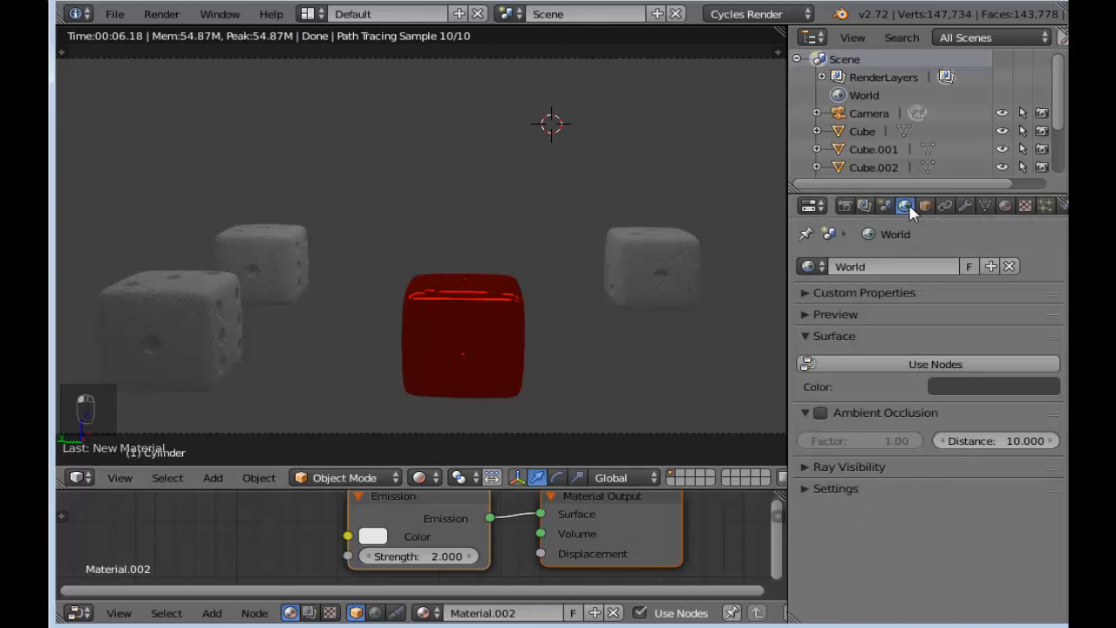
{"action": "left_click", "coordinate": [820, 413]}
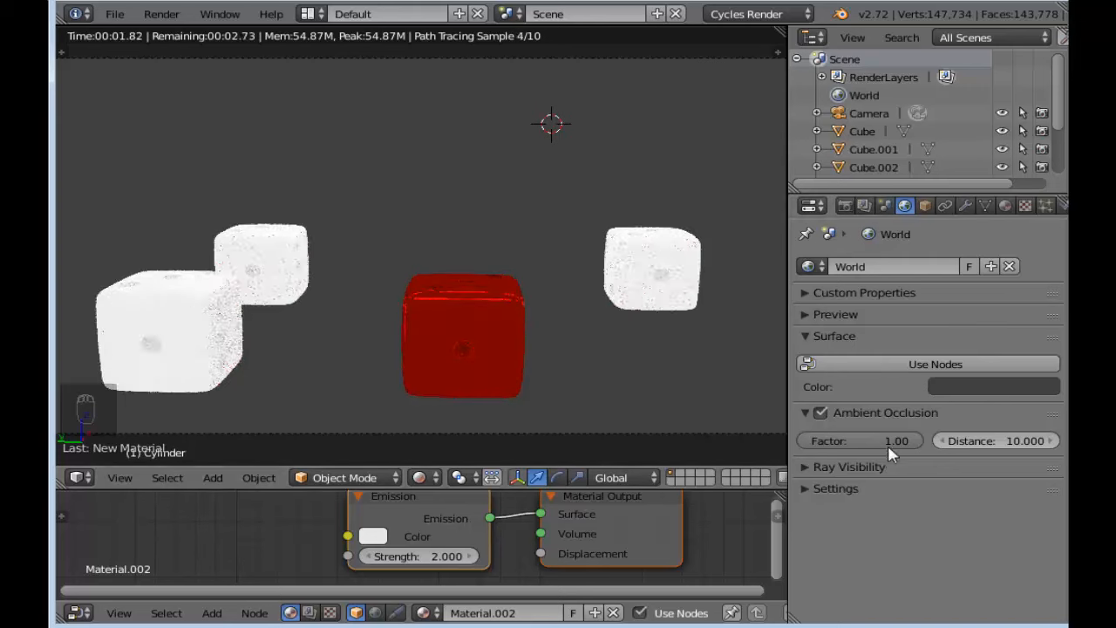
{"action": "left_click_drag", "start_coordinate": [892, 449], "coordinate": [868, 449]}
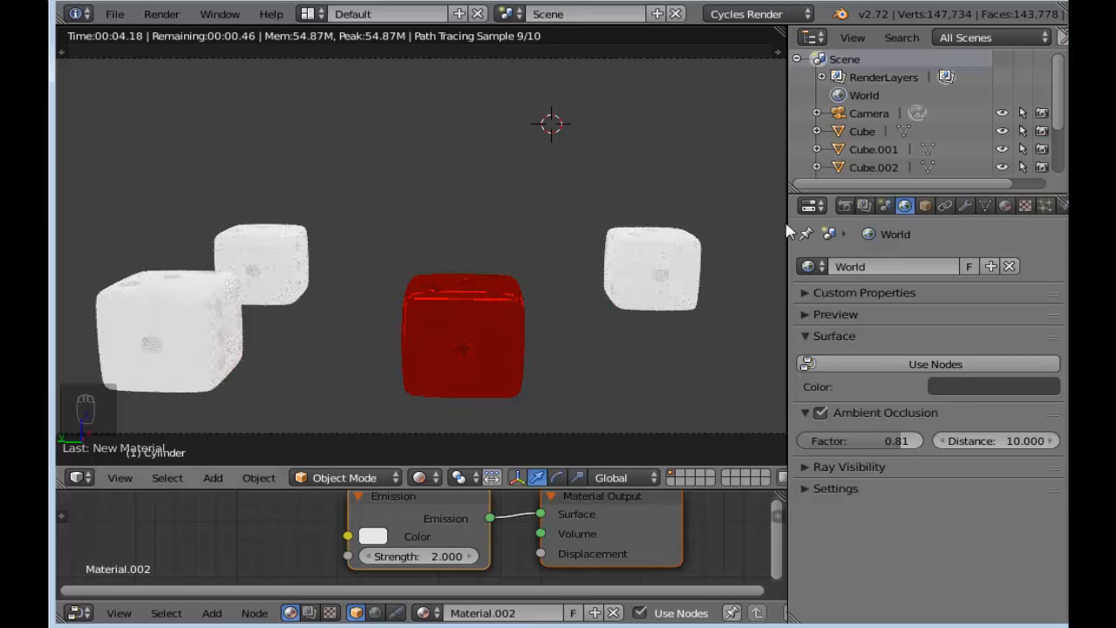
Step: Enlarge the node editor area and return the 3D view to Solid shading
{"action": "left_click_drag", "start_coordinate": [789, 231], "coordinate": [808, 231]}
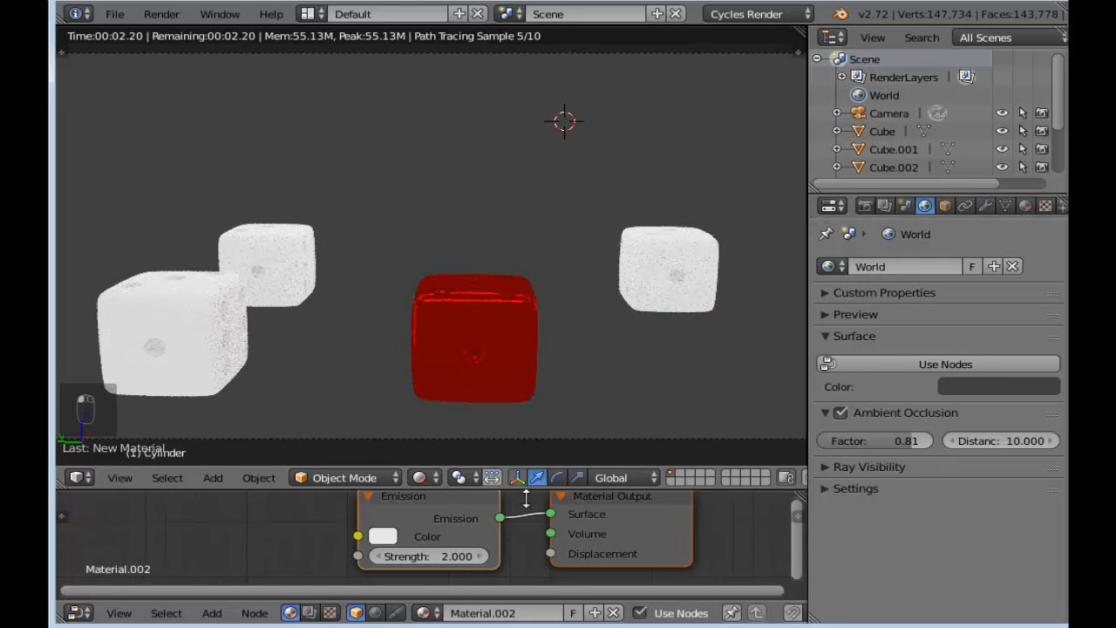
{"action": "left_click_drag", "start_coordinate": [525, 497], "coordinate": [511, 377]}
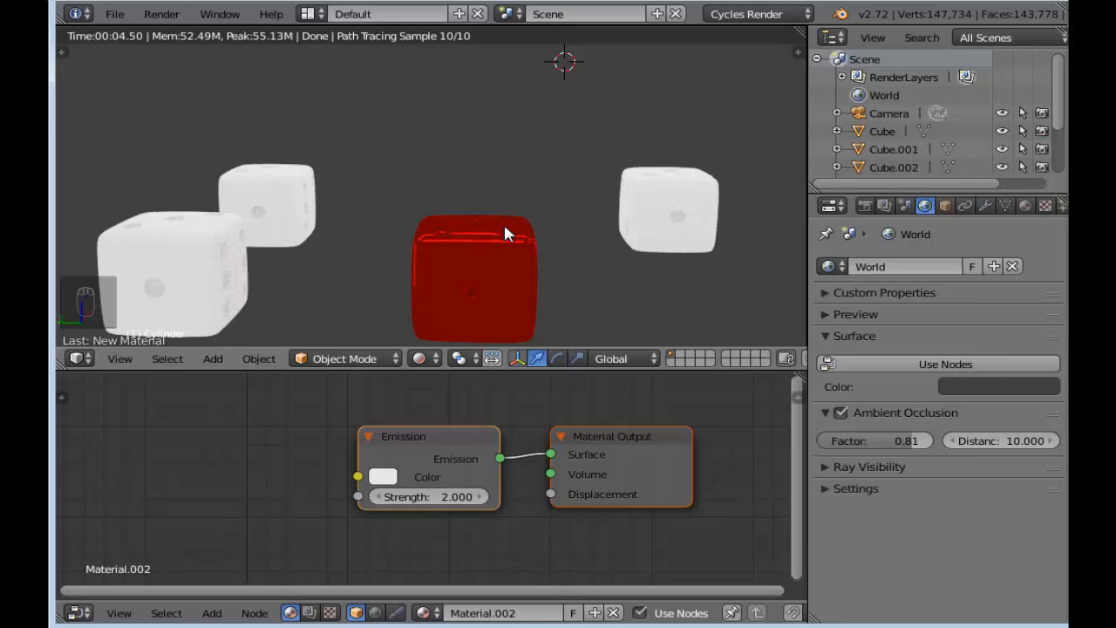
{"action": "left_click", "coordinate": [420, 360]}
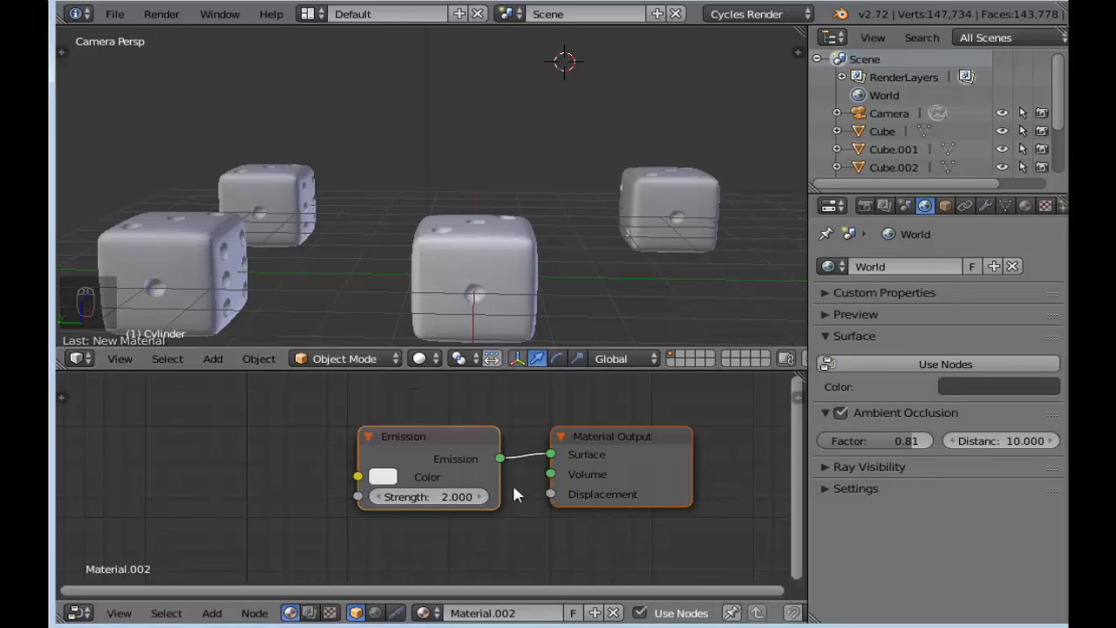
{"action": "scroll", "coordinate": [515, 488], "scroll_direction": "down", "scroll_amount": 1}
Step: Add a second material slot with a new material to the red die in the centre front
{"action": "left_click", "coordinate": [1026, 207]}
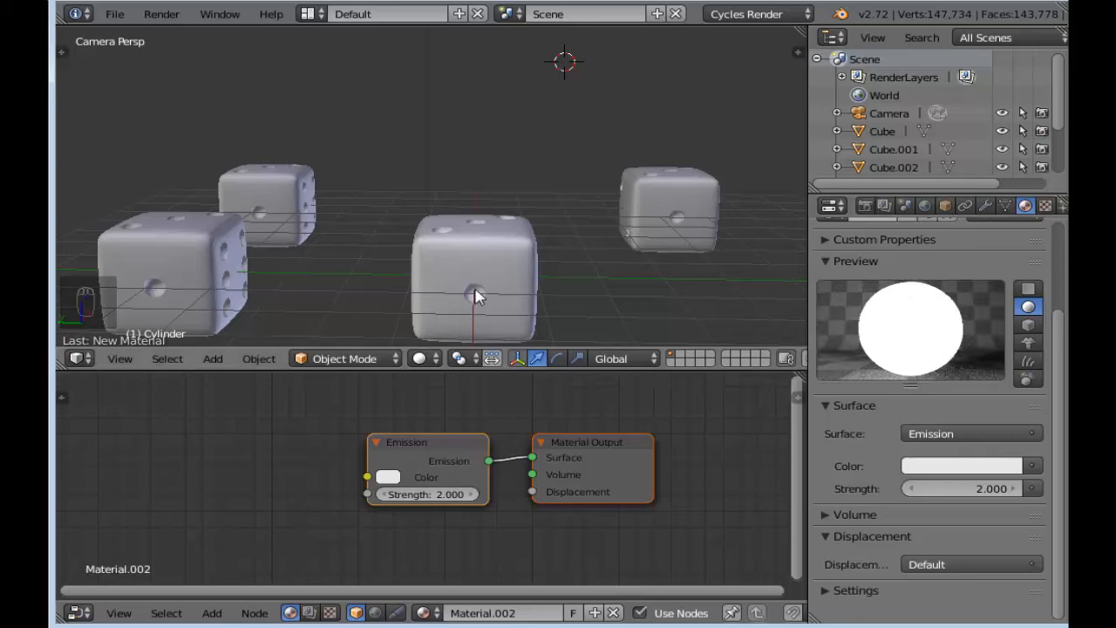
{"action": "right_click", "coordinate": [511, 253]}
{"action": "scroll", "coordinate": [467, 506], "scroll_direction": "down", "scroll_amount": 1}
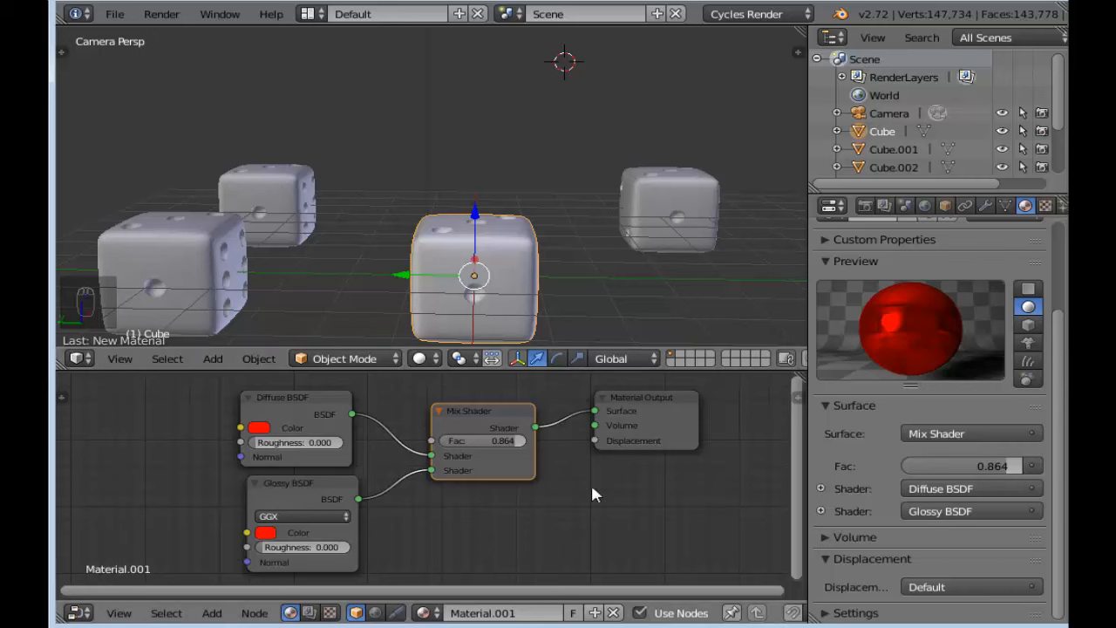
{"action": "left_click_drag", "start_coordinate": [1061, 335], "coordinate": [1063, 233]}
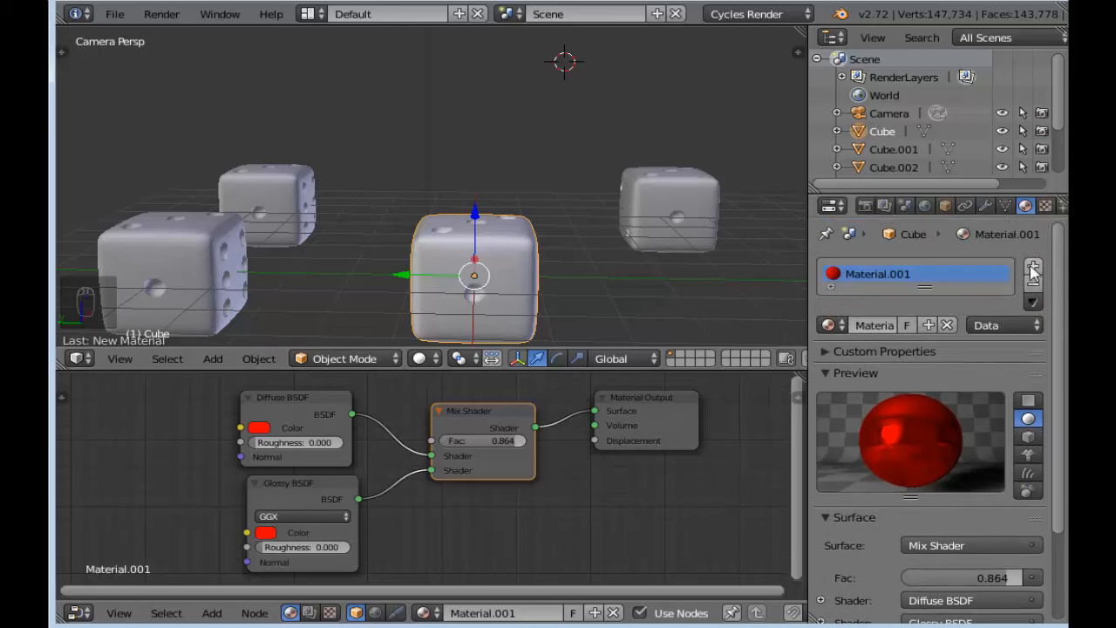
{"action": "left_click", "coordinate": [1033, 270]}
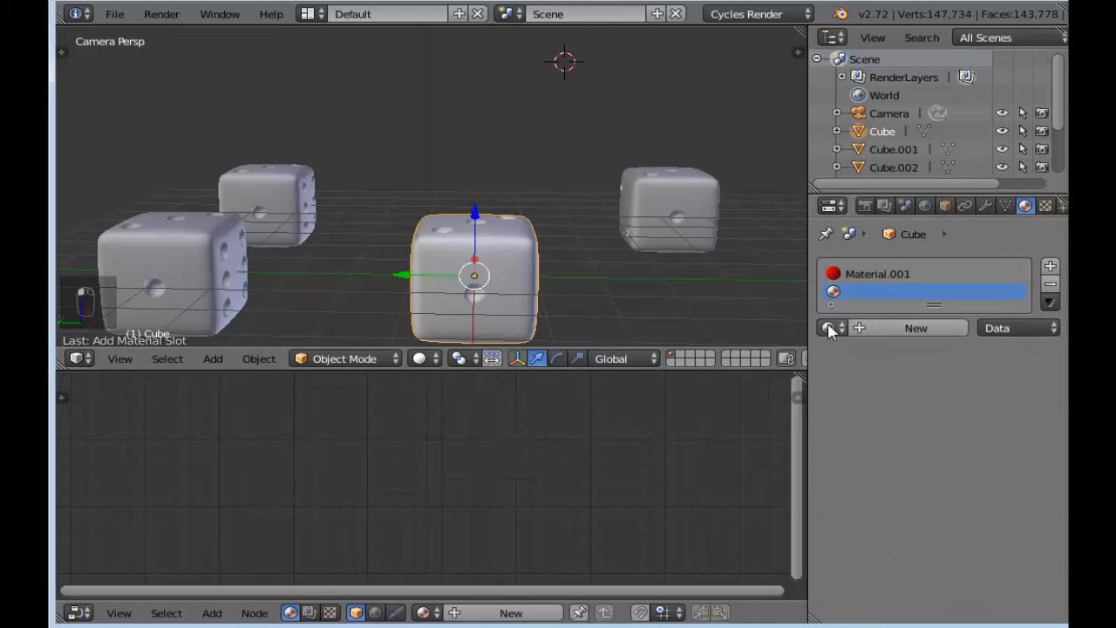
{"action": "left_click", "coordinate": [914, 327]}
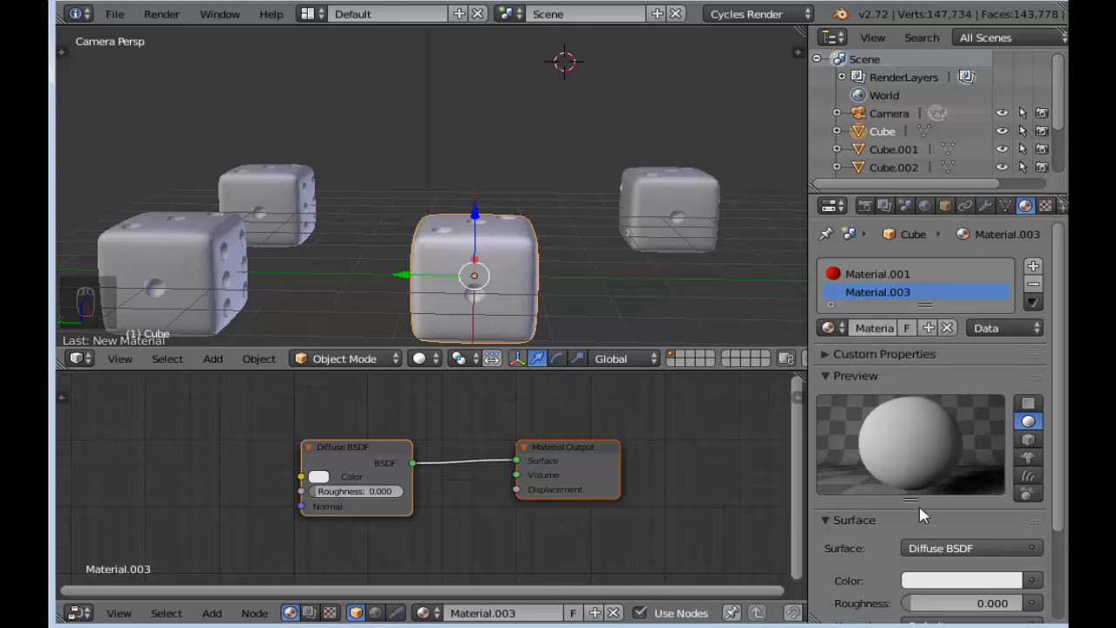
Step: Change the new material's surface shader to Emission and space its node farther from the Material Output
{"action": "left_click", "coordinate": [934, 549]}
{"action": "left_click", "coordinate": [802, 466]}
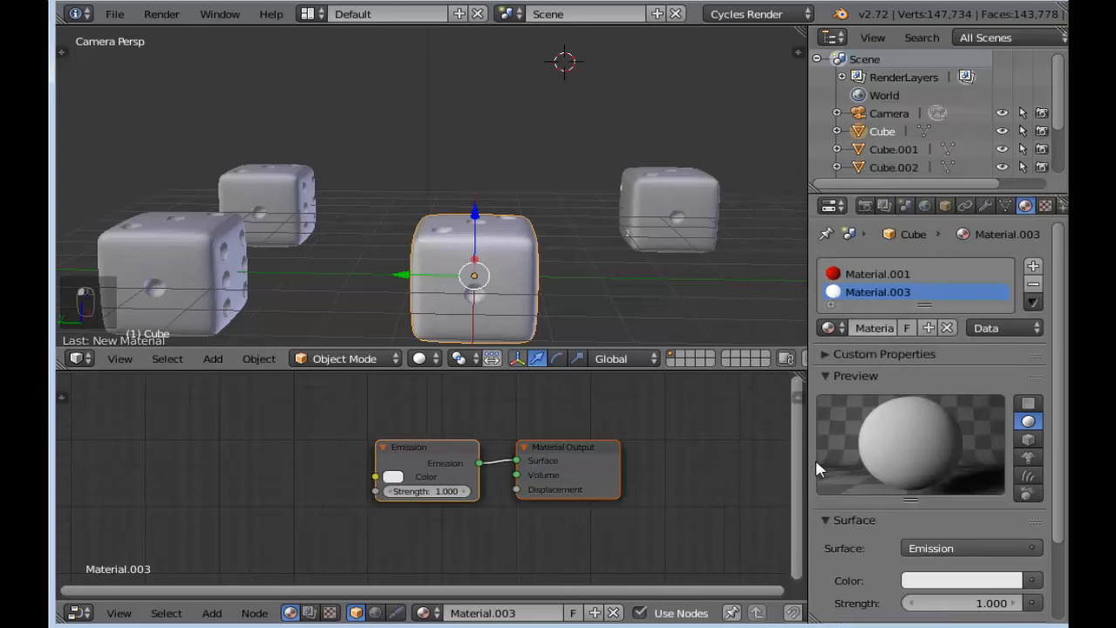
{"action": "left_click_drag", "start_coordinate": [417, 441], "coordinate": [276, 418]}
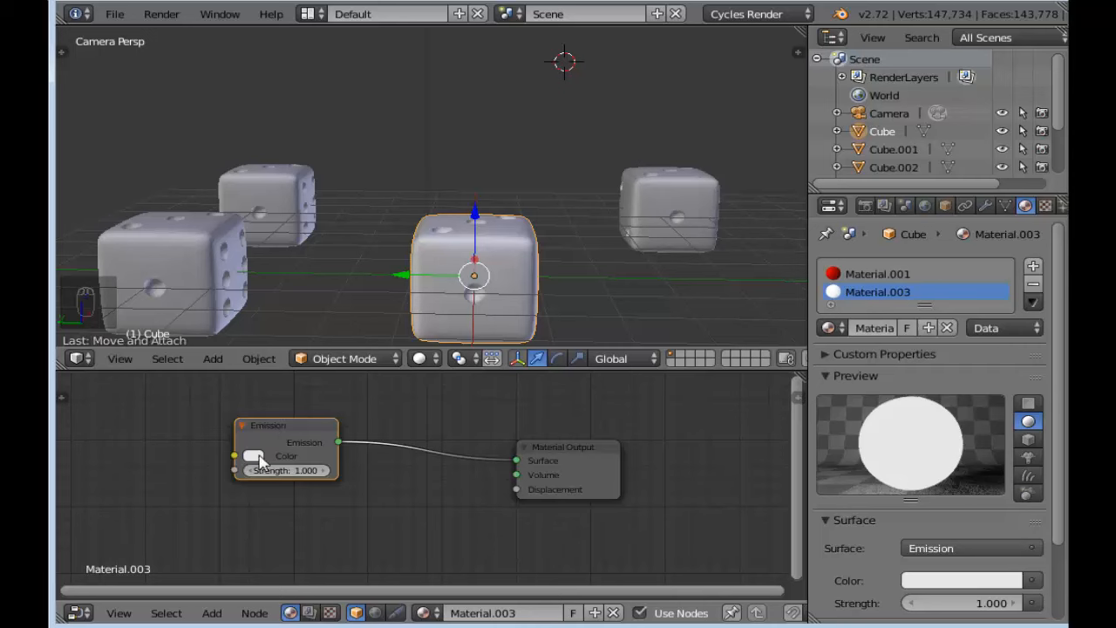
Step: Set the emission colour to a saturated green with a G value of 1 and the emission strength to 2
{"action": "left_click", "coordinate": [254, 456]}
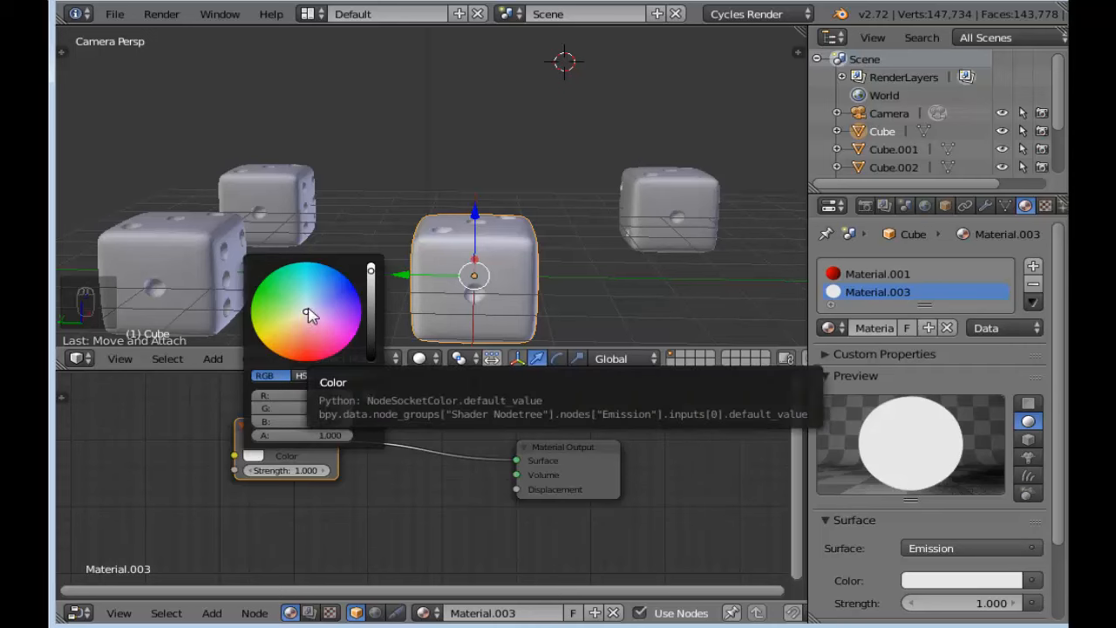
{"action": "left_click_drag", "start_coordinate": [310, 316], "coordinate": [260, 282]}
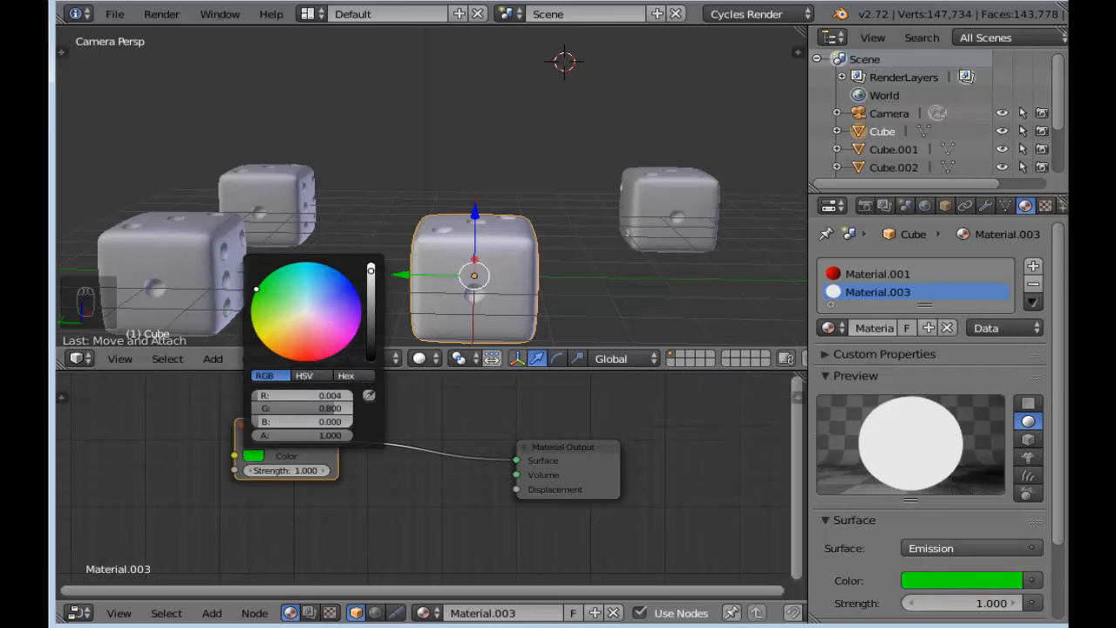
{"action": "left_click", "coordinate": [312, 407]}
{"action": "type", "text": "1"}
{"action": "key", "text": "Return"}
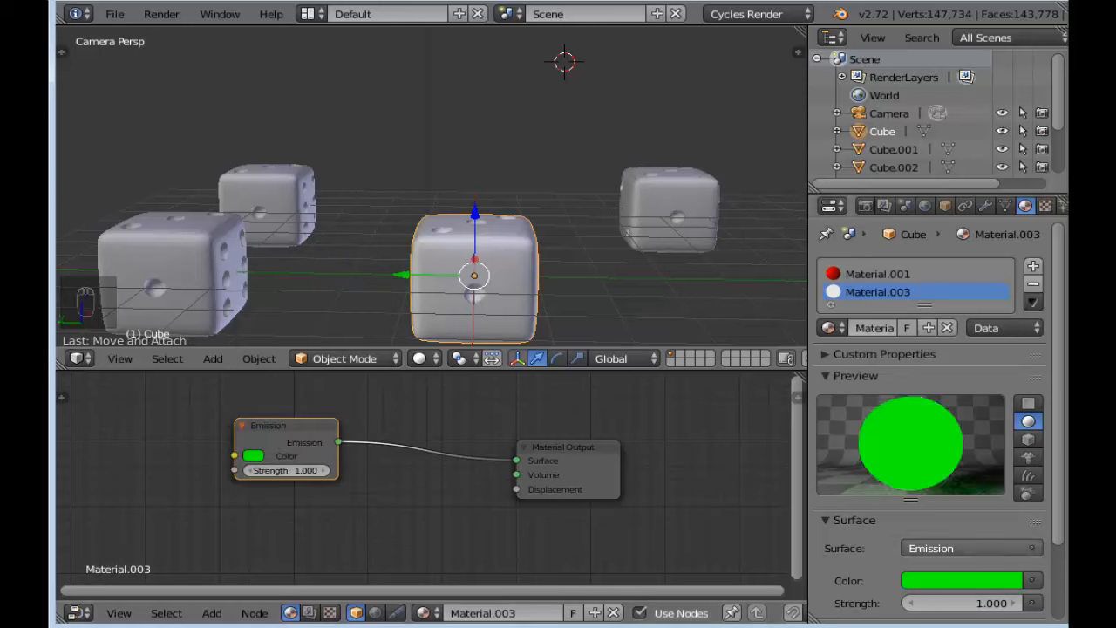
{"action": "left_click", "coordinate": [973, 602]}
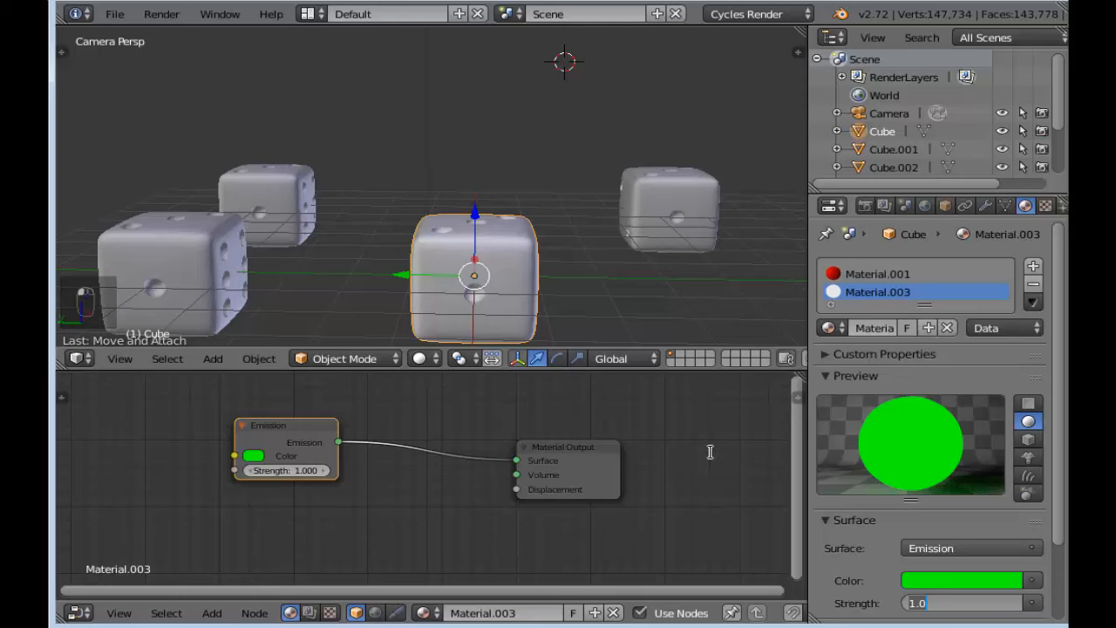
{"action": "type", "text": "2"}
{"action": "key", "text": "Return"}
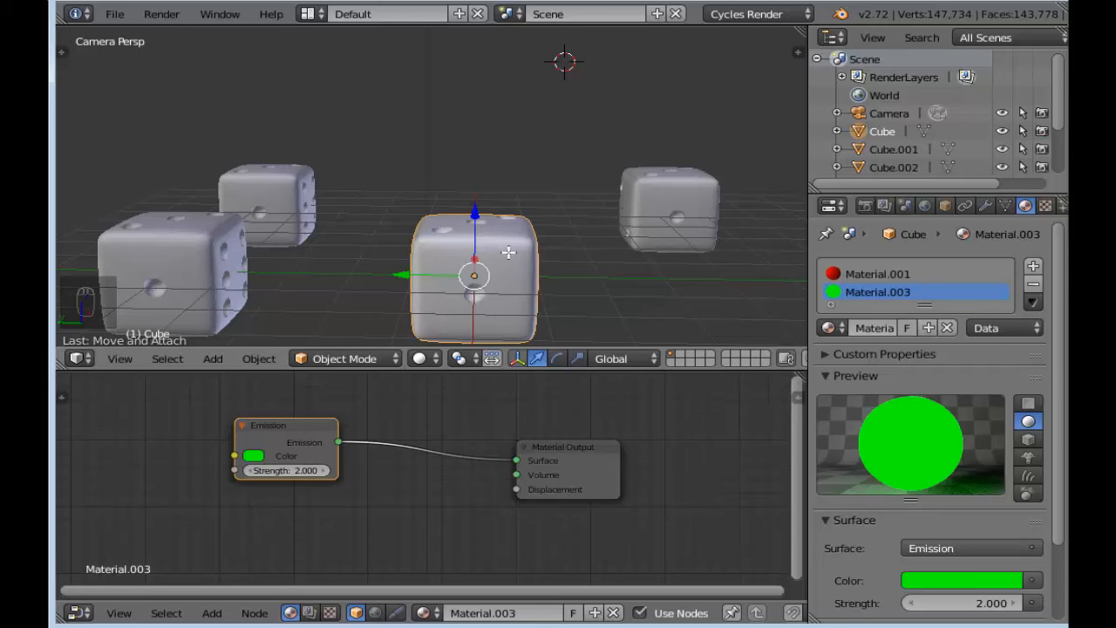
Step: Assign the green emission material to the die's selected pip faces in Edit Mode and return to Object Mode
{"action": "key", "text": "Tab"}
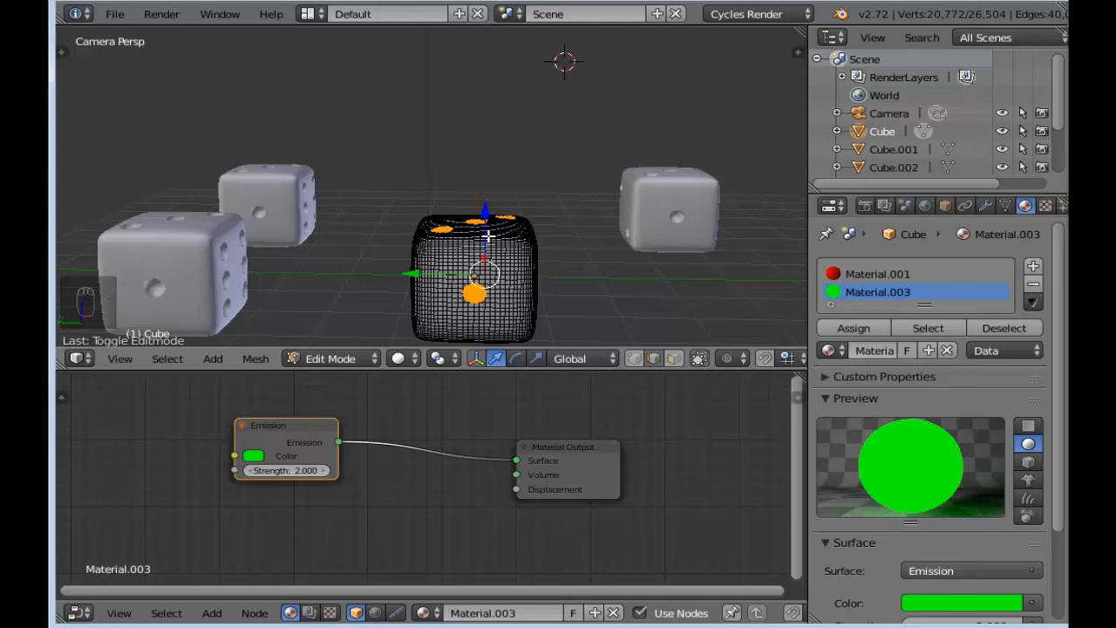
{"action": "left_click", "coordinate": [858, 330]}
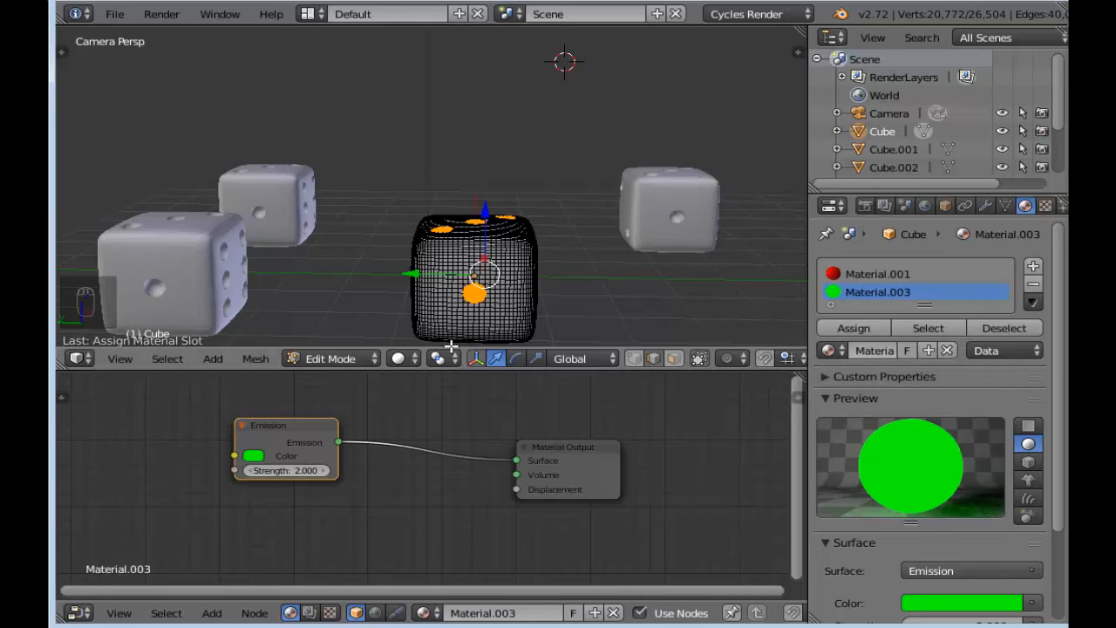
{"action": "key", "text": "Tab"}
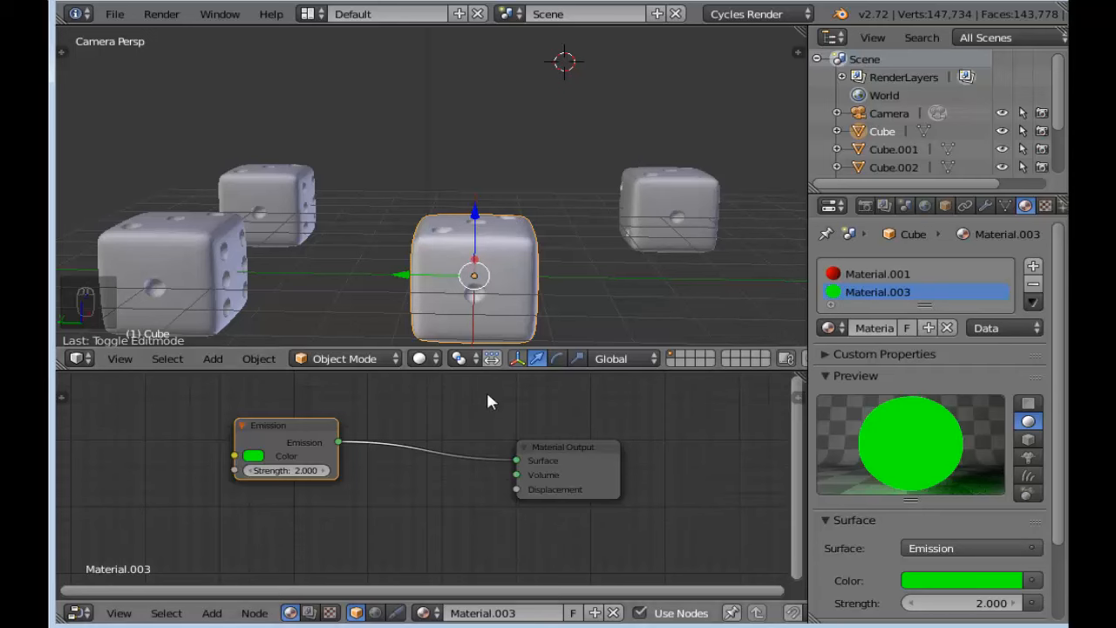
Step: Preview the die's green pips with Rendered viewport shading and return to Solid shading
{"action": "left_click", "coordinate": [423, 358]}
{"action": "left_click", "coordinate": [464, 238]}
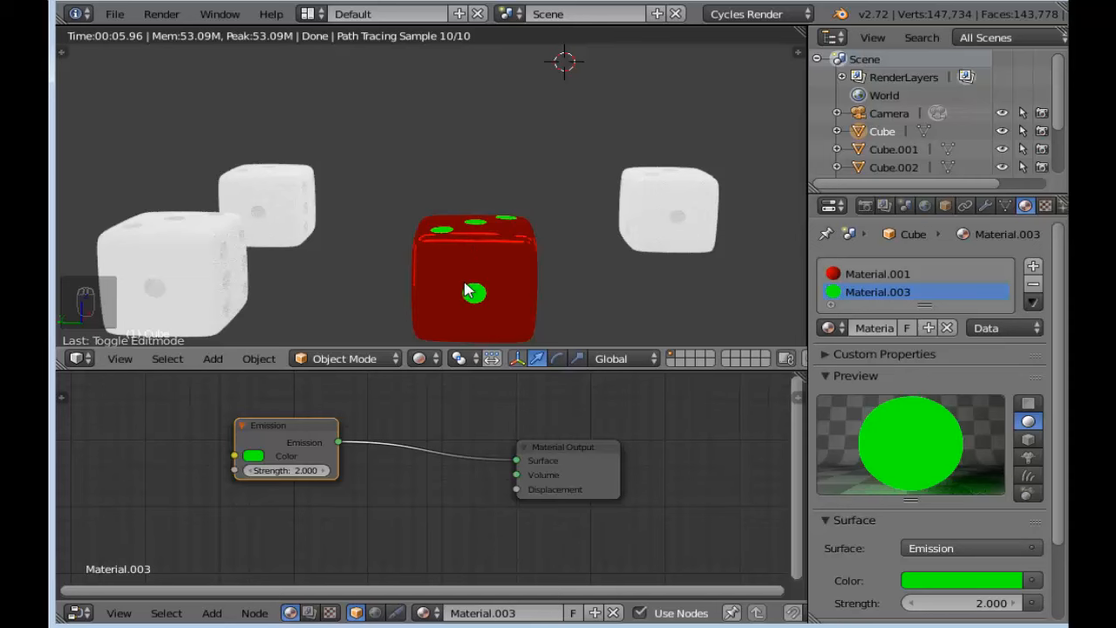
{"action": "left_click", "coordinate": [419, 358]}
{"action": "left_click", "coordinate": [439, 298]}
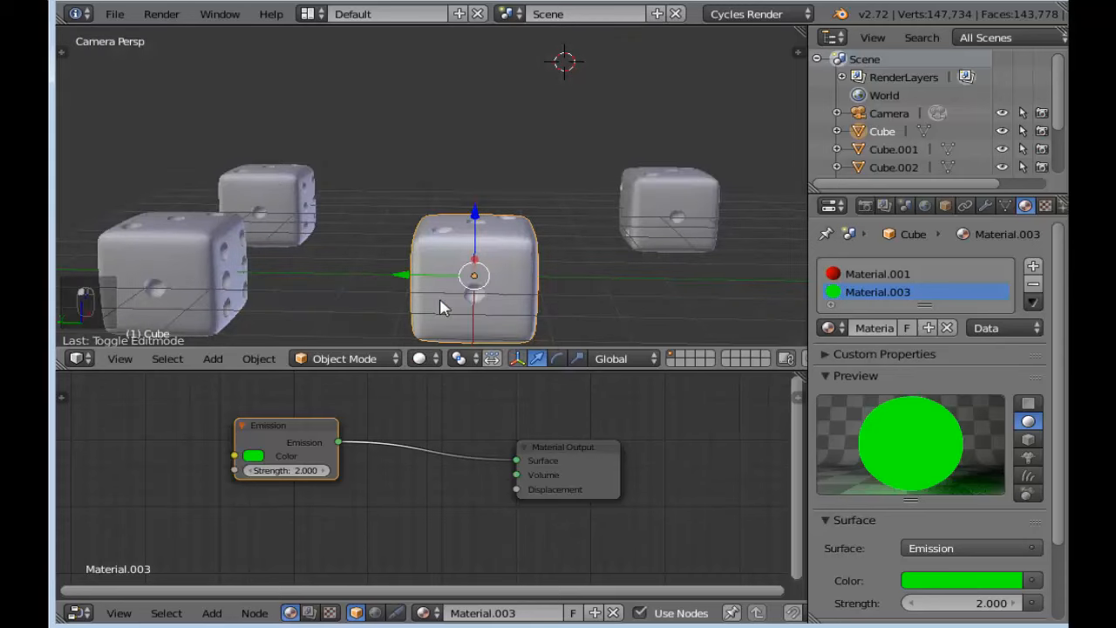
Step: Create a new material for the uncoloured die at the front left and keep the node editor area enlarged
{"action": "left_click_drag", "start_coordinate": [545, 380], "coordinate": [532, 432]}
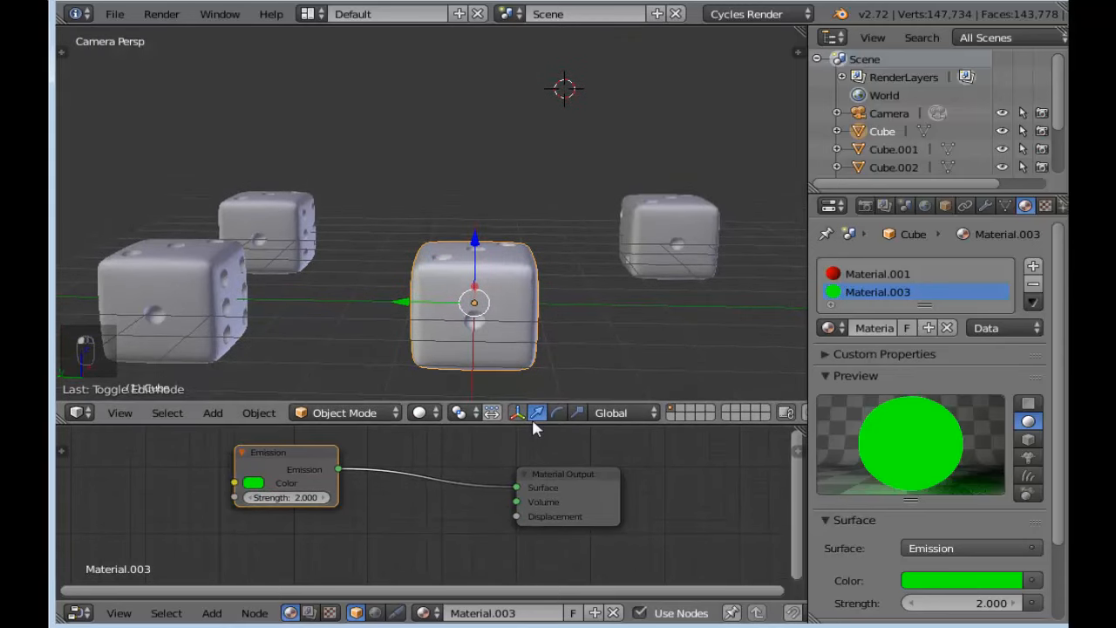
{"action": "right_click", "coordinate": [174, 281]}
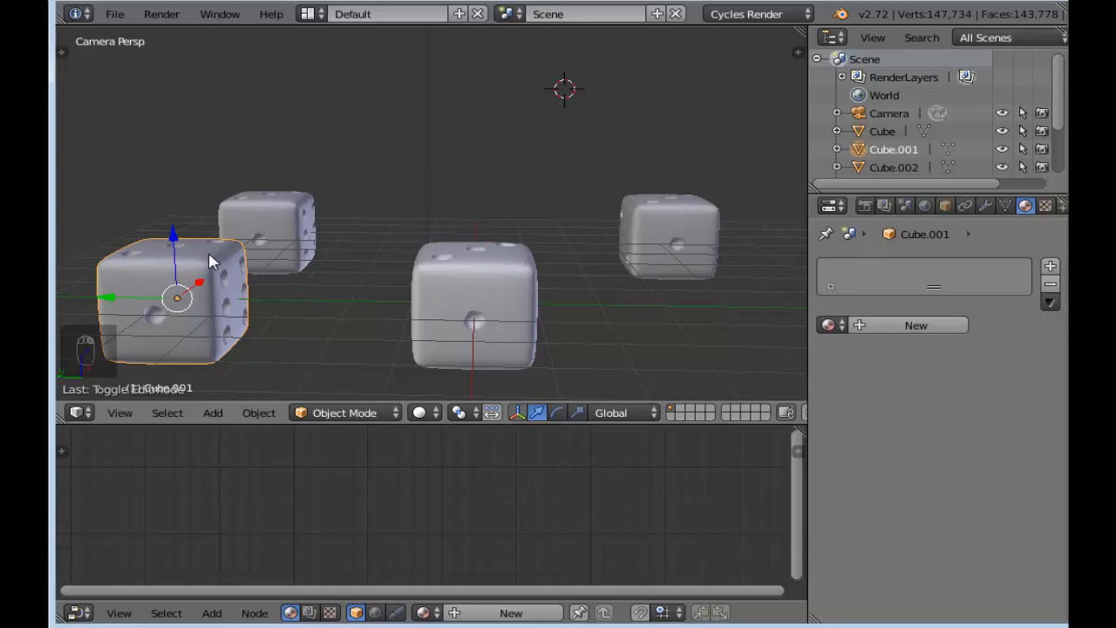
{"action": "left_click", "coordinate": [887, 323]}
{"action": "left_click_drag", "start_coordinate": [610, 424], "coordinate": [610, 366]}
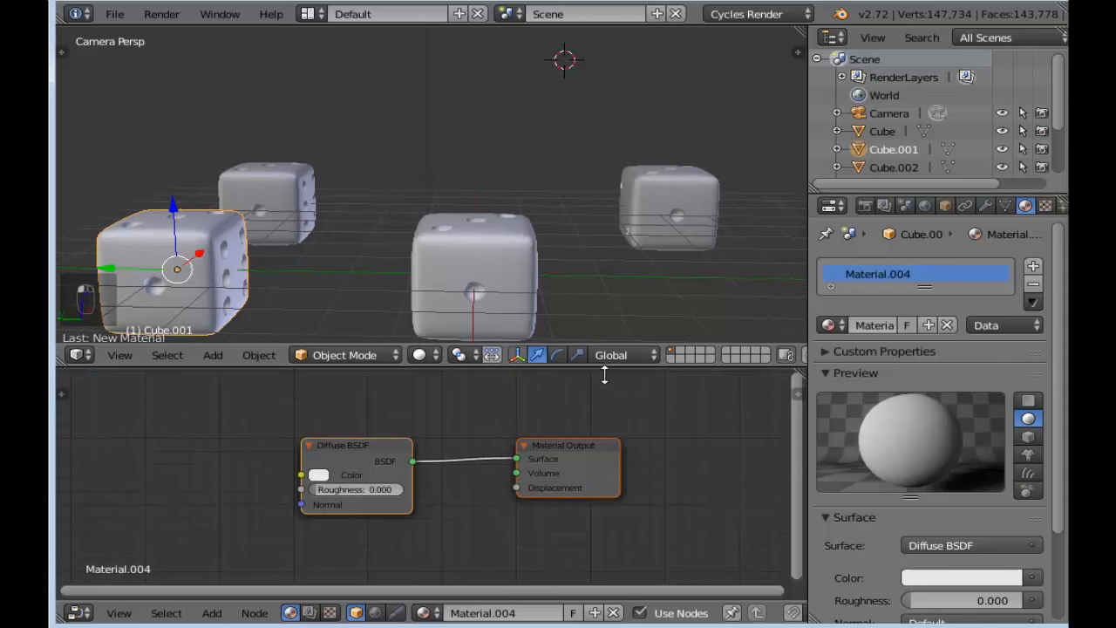
Step: Add a Glass BSDF shader node below the Diffuse BSDF node in the front-left die's material
{"action": "key", "text": "shift+a"}
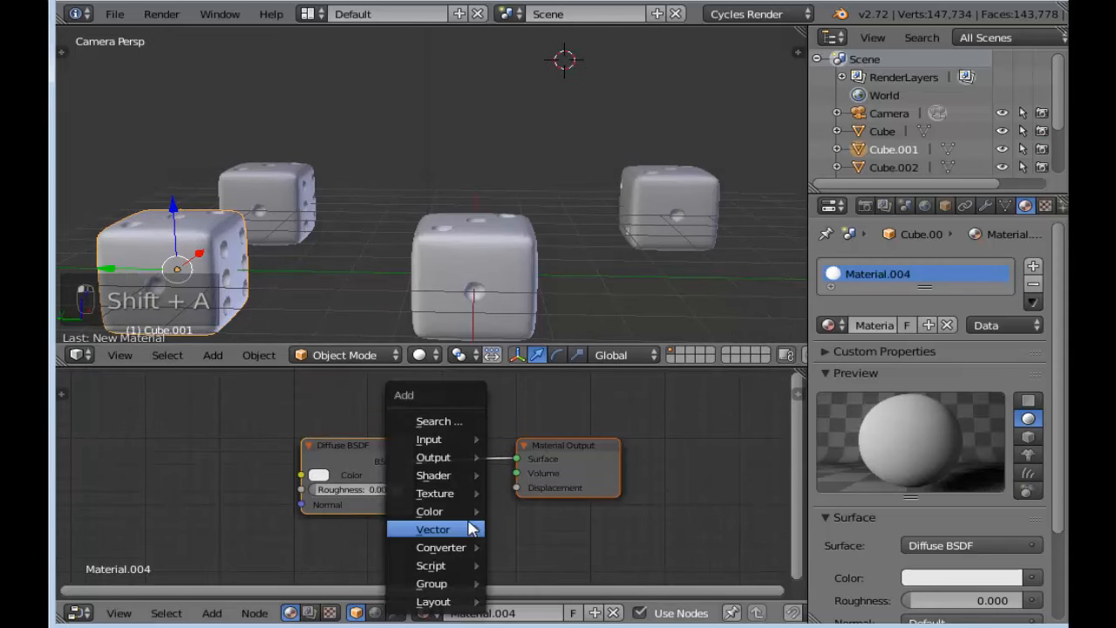
{"action": "mouse_move", "coordinate": [462, 512]}
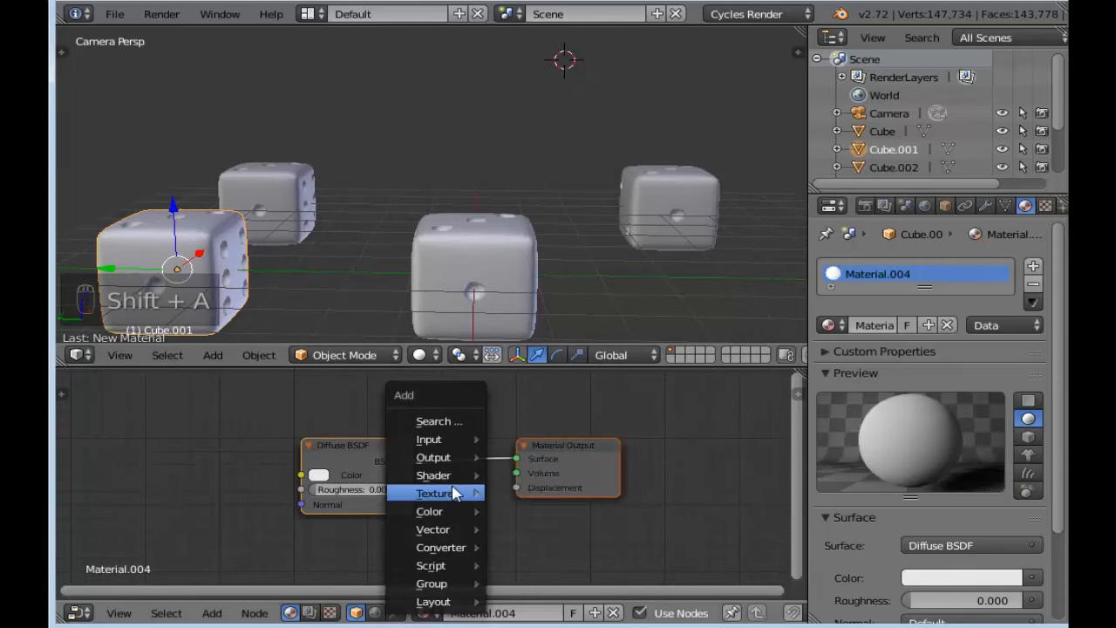
{"action": "mouse_move", "coordinate": [453, 475]}
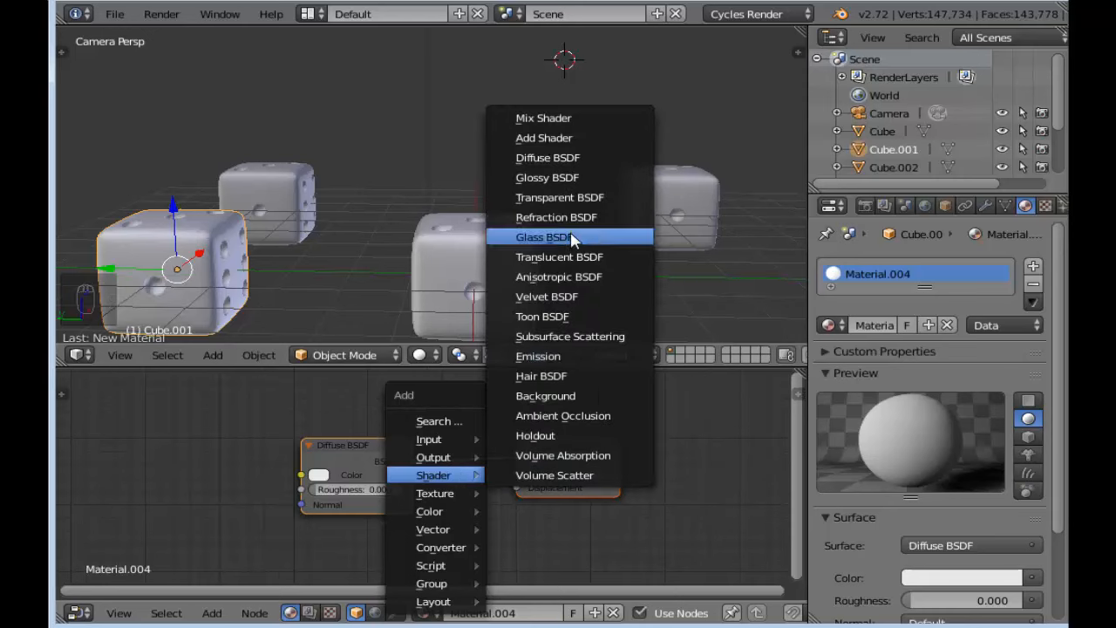
{"action": "left_click", "coordinate": [549, 237]}
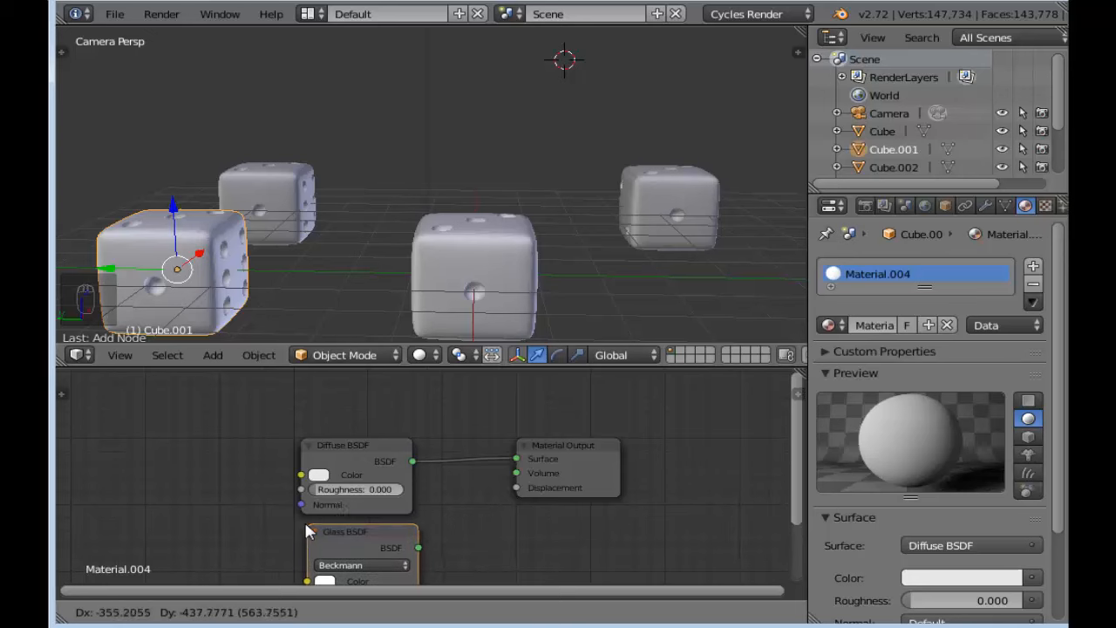
{"action": "left_click", "coordinate": [301, 520]}
{"action": "middle_click_drag", "start_coordinate": [460, 415], "coordinate": [443, 590]}
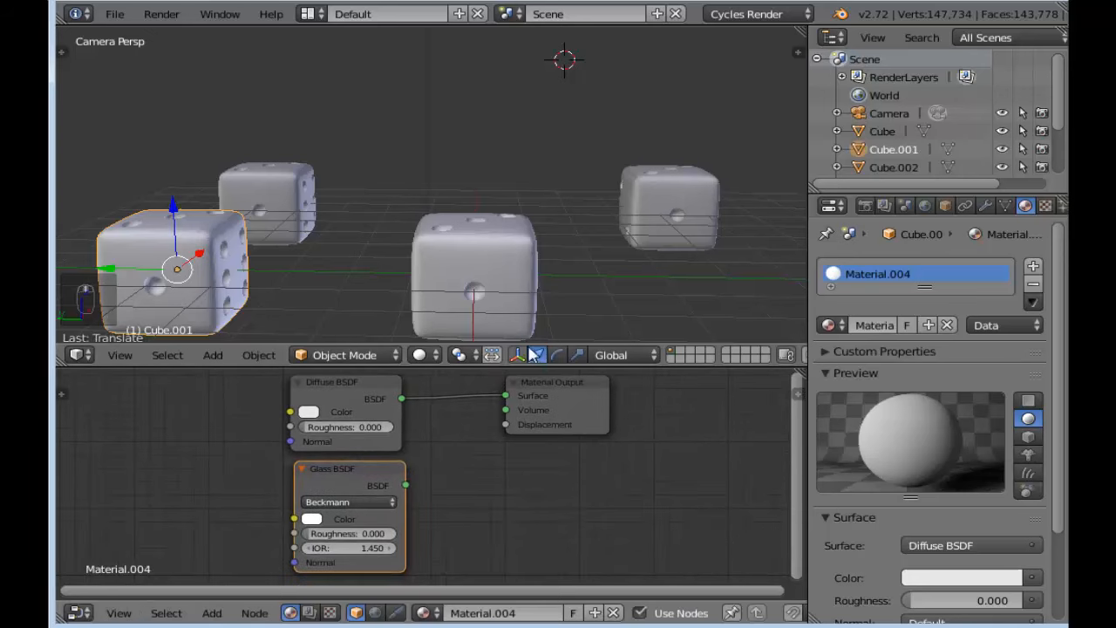
Step: Spread the shader nodes away from the Material Output and connect the Glass BSDF to its Surface input
{"action": "left_click_drag", "start_coordinate": [572, 381], "coordinate": [629, 393]}
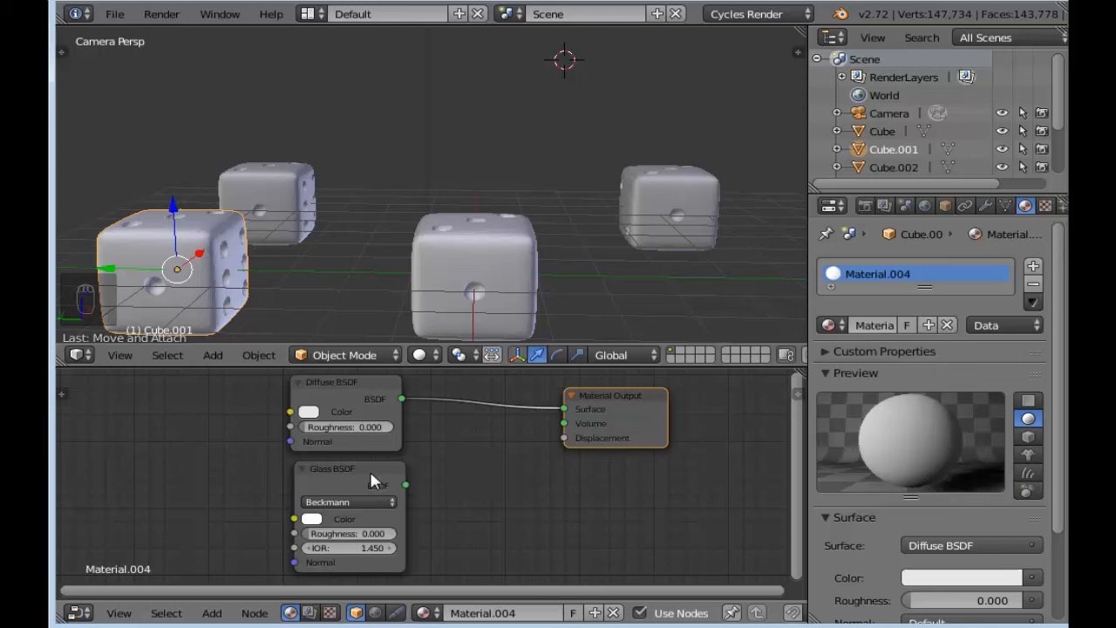
{"action": "left_click", "coordinate": [346, 394]}
{"action": "left_click_drag", "start_coordinate": [307, 386], "coordinate": [264, 383]}
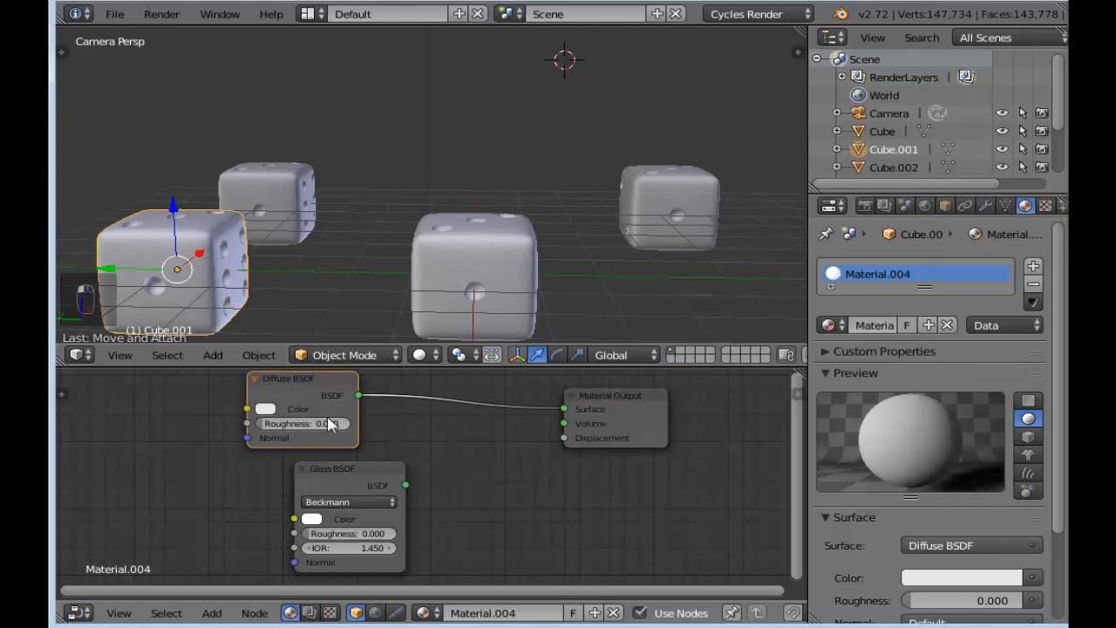
{"action": "left_click_drag", "start_coordinate": [357, 471], "coordinate": [298, 462]}
{"action": "left_click_drag", "start_coordinate": [365, 477], "coordinate": [564, 409]}
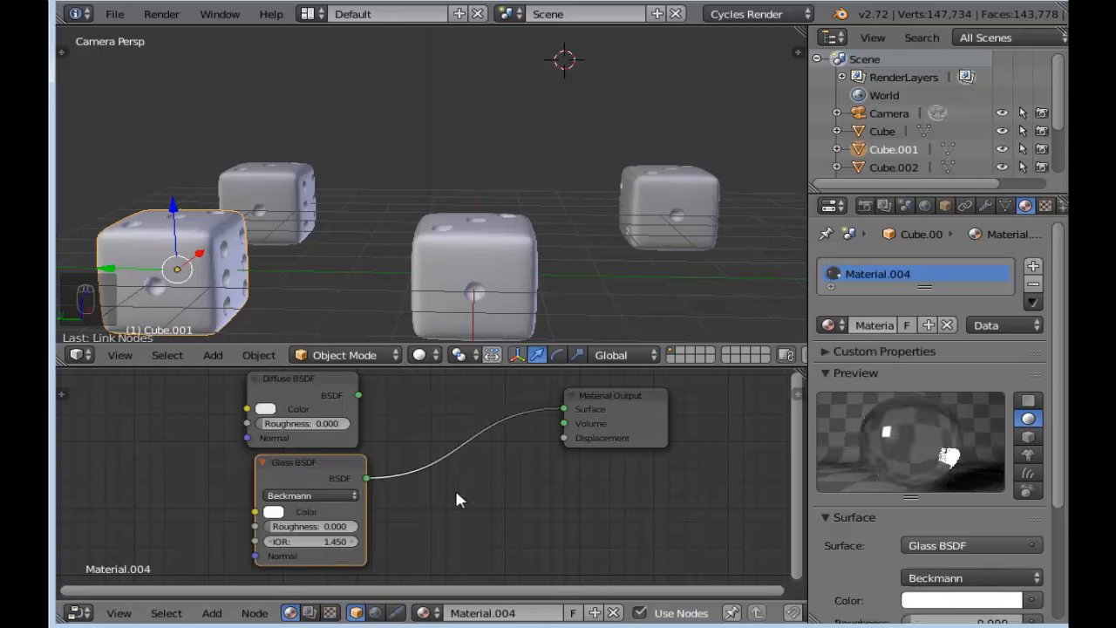
Step: Set the Glass BSDF colour to a bright magenta pink
{"action": "left_click", "coordinate": [274, 512]}
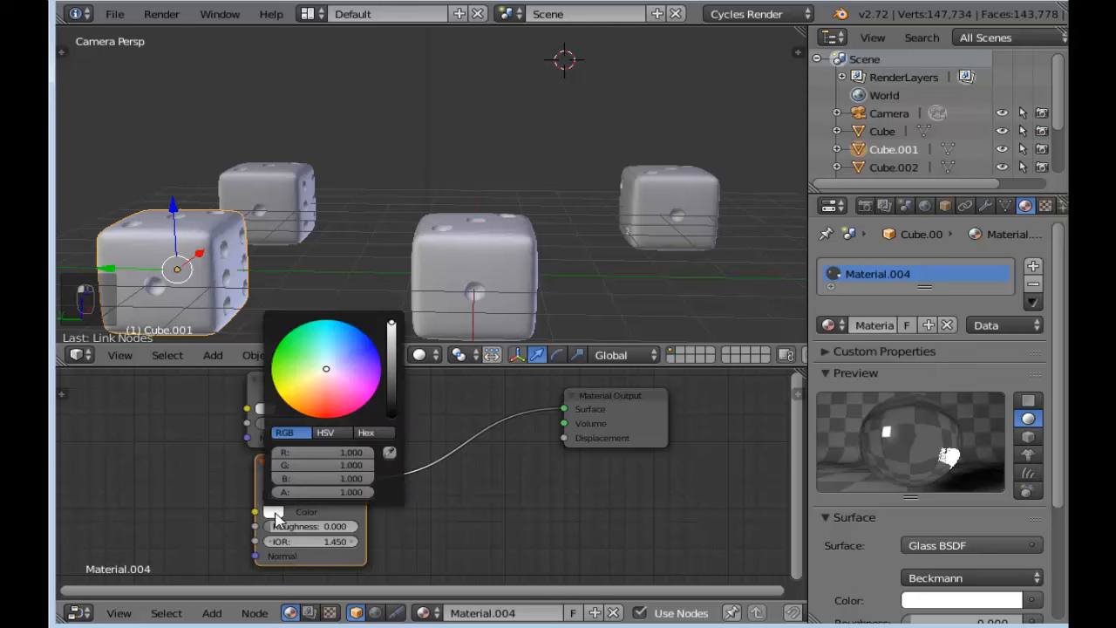
{"action": "left_click", "coordinate": [328, 369]}
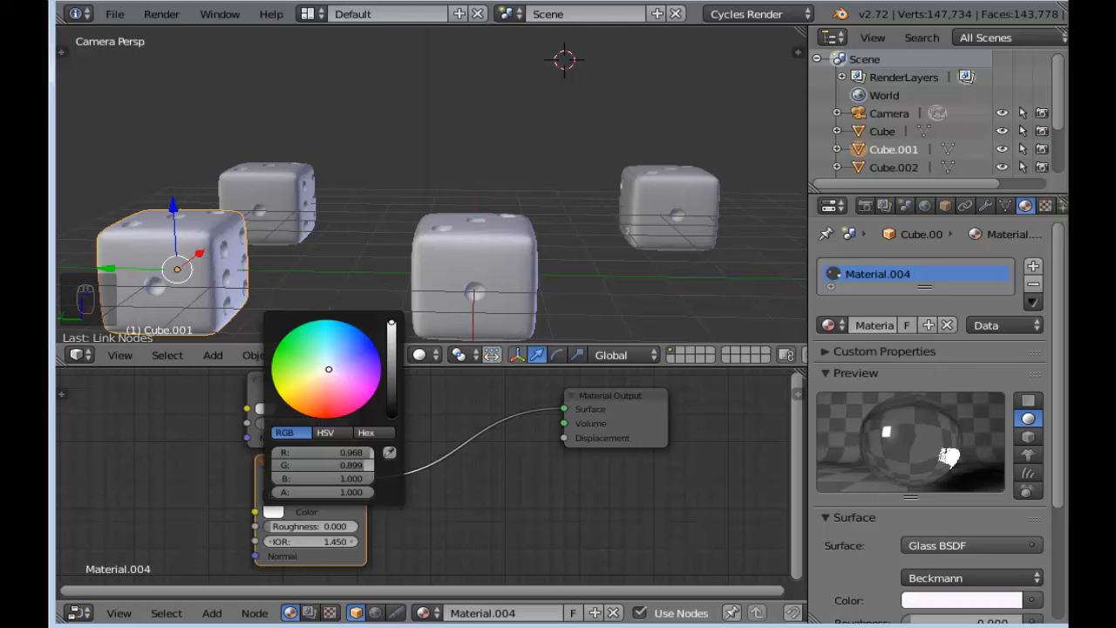
{"action": "mouse_move", "coordinate": [329, 368]}
{"action": "left_mouse_down"}
{"action": "mouse_move", "coordinate": [365, 335]}
{"action": "mouse_move", "coordinate": [275, 351]}
{"action": "mouse_move", "coordinate": [302, 389]}
{"action": "mouse_move", "coordinate": [364, 396]}
{"action": "left_mouse_up"}
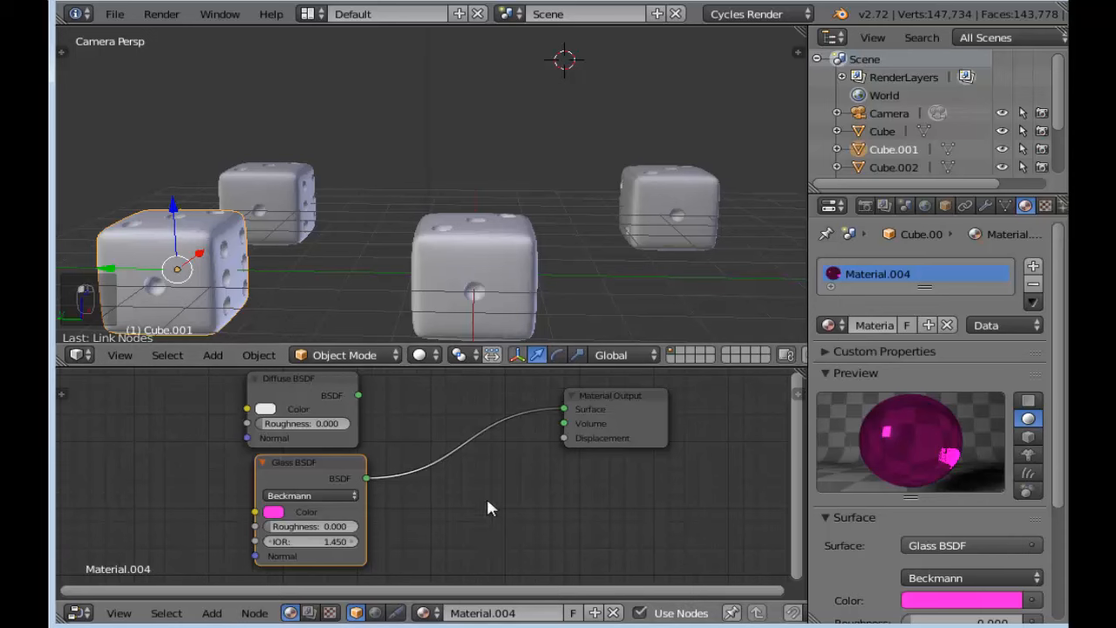
Step: Insert a Mix Shader before the Material Output, combining the Diffuse BSDF as first shader with the Glass BSDF as second
{"action": "key", "text": "shift+a"}
{"action": "mouse_move", "coordinate": [488, 497]}
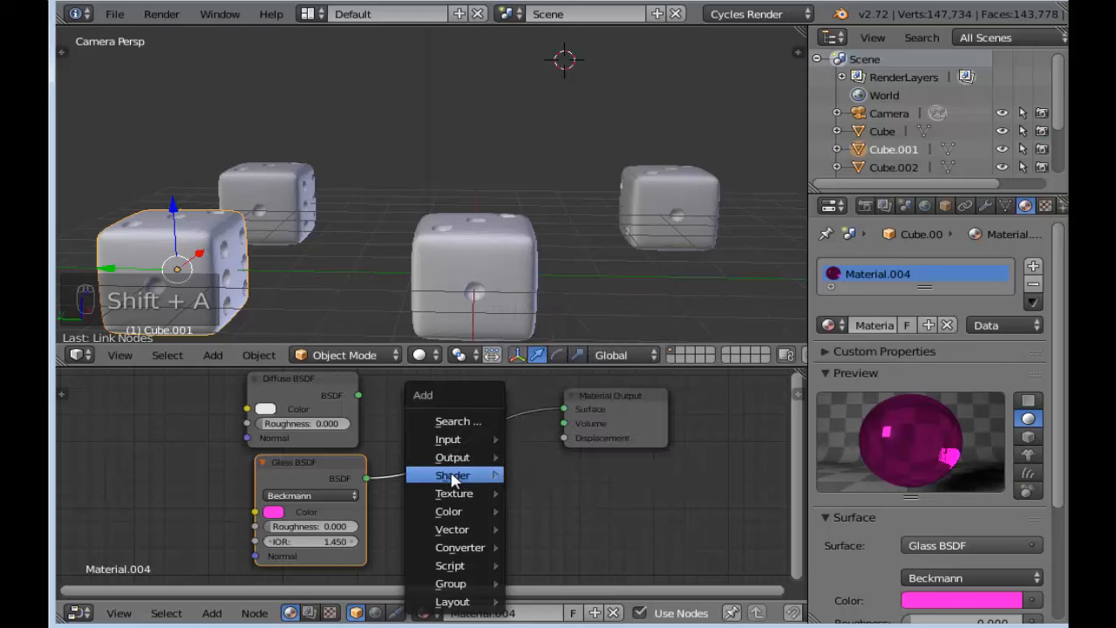
{"action": "mouse_move", "coordinate": [488, 475]}
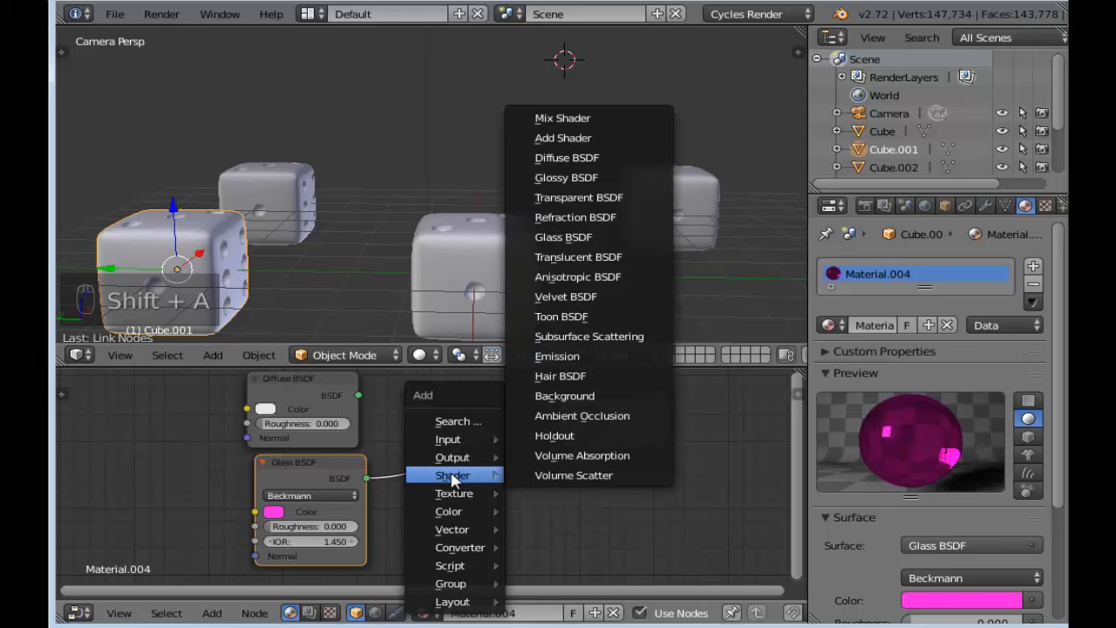
{"action": "left_click", "coordinate": [562, 118]}
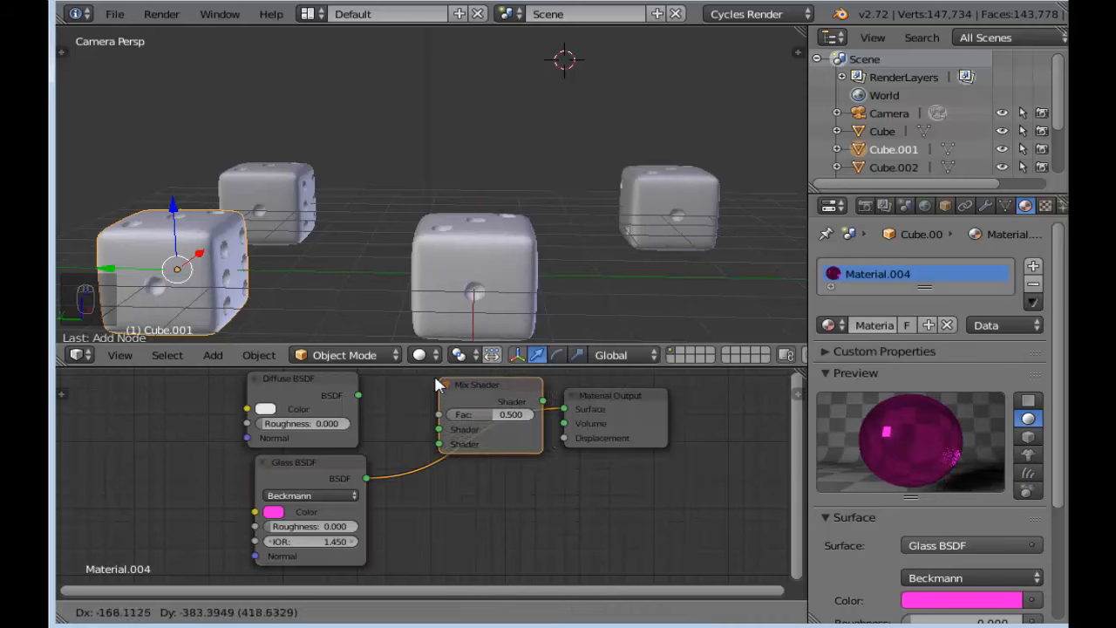
{"action": "left_click", "coordinate": [359, 401]}
{"action": "left_click_drag", "start_coordinate": [359, 398], "coordinate": [422, 428]}
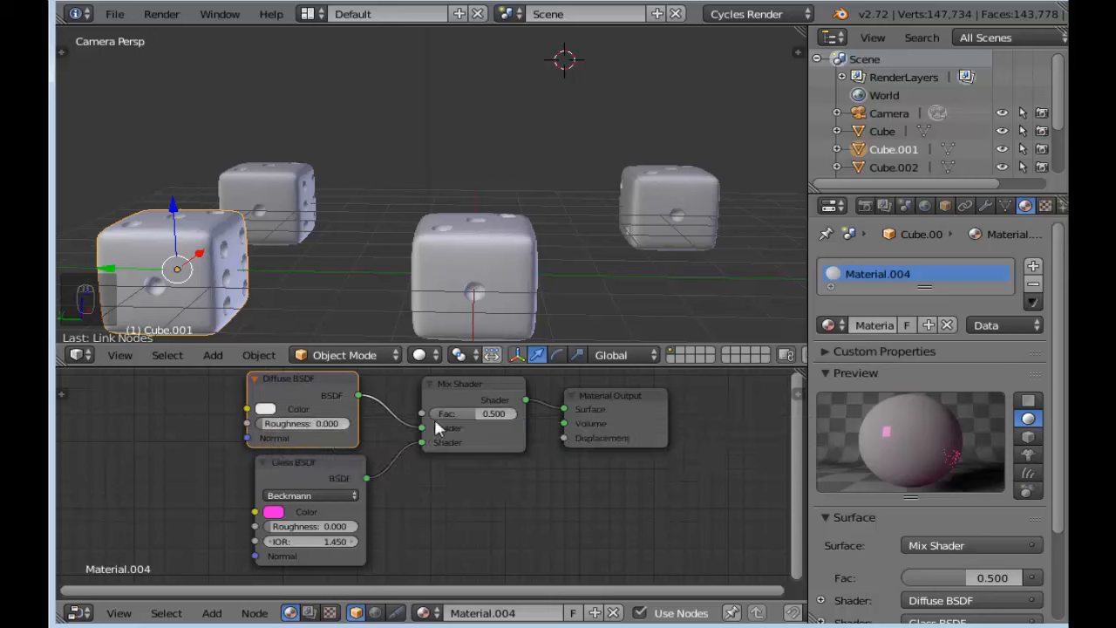
Step: Set the Mix Shader factor to 0.855 and relink the Glass BSDF directly to the Material Output's Surface input
{"action": "left_click_drag", "start_coordinate": [467, 411], "coordinate": [501, 410]}
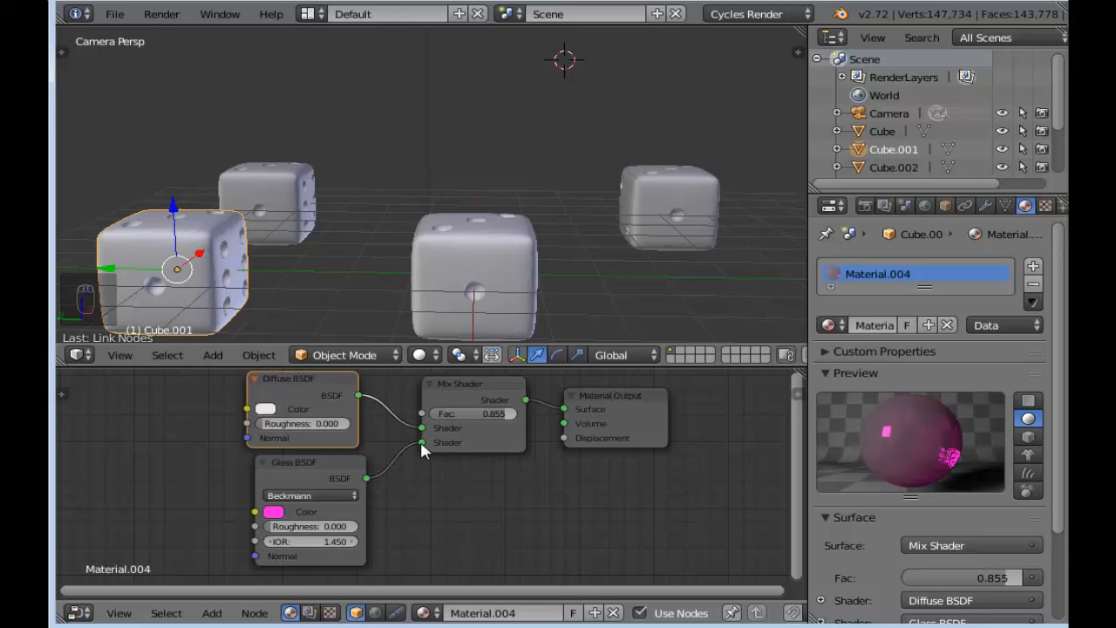
{"action": "left_click_drag", "start_coordinate": [419, 439], "coordinate": [564, 409]}
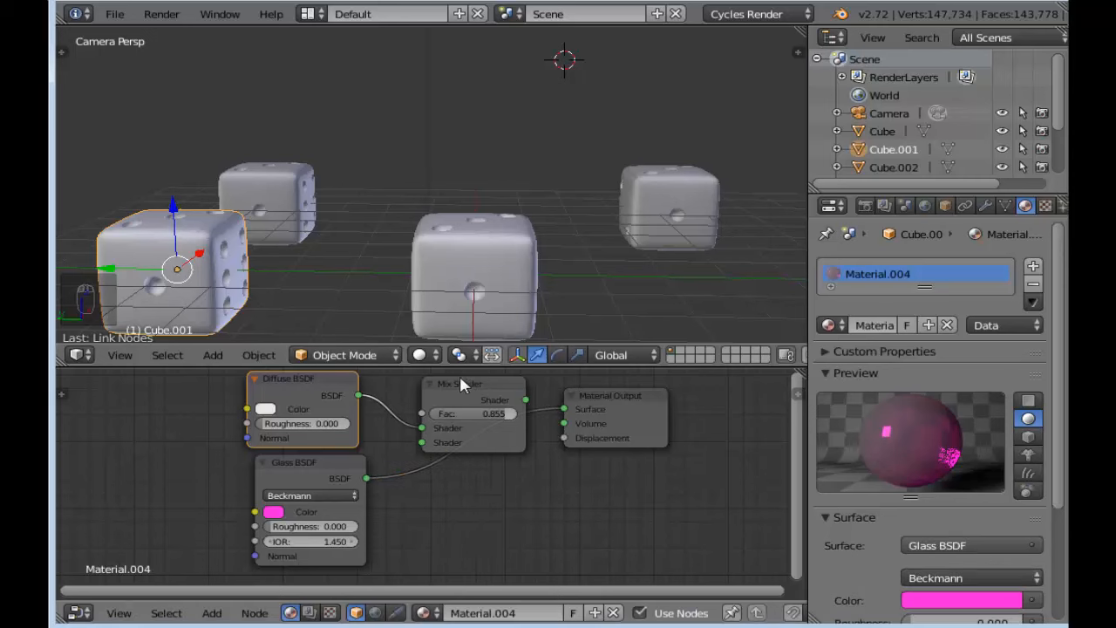
Step: Move the bypassed Mix Shader close beside the Diffuse BSDF and the Material Output level with the Glass BSDF
{"action": "left_click", "coordinate": [454, 380]}
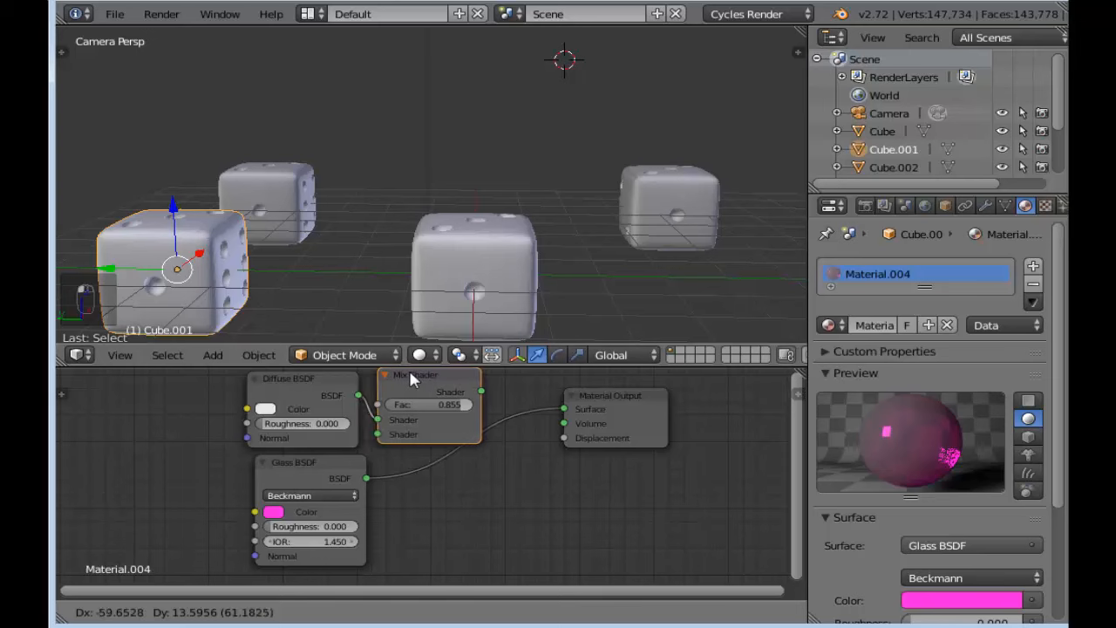
{"action": "left_click", "coordinate": [417, 376]}
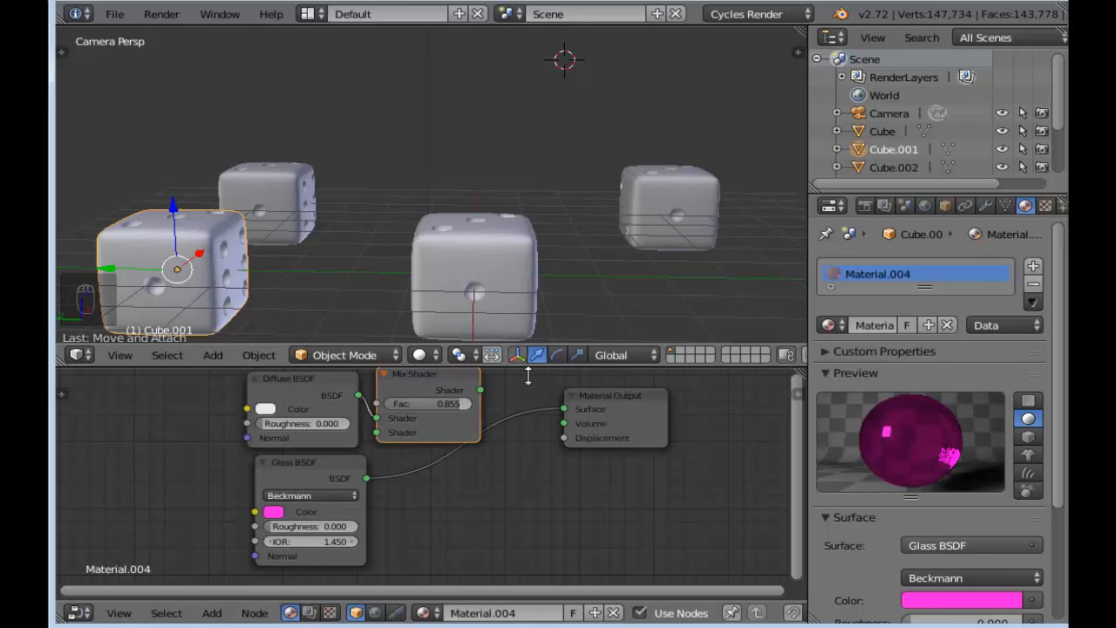
{"action": "left_click_drag", "start_coordinate": [527, 375], "coordinate": [520, 356]}
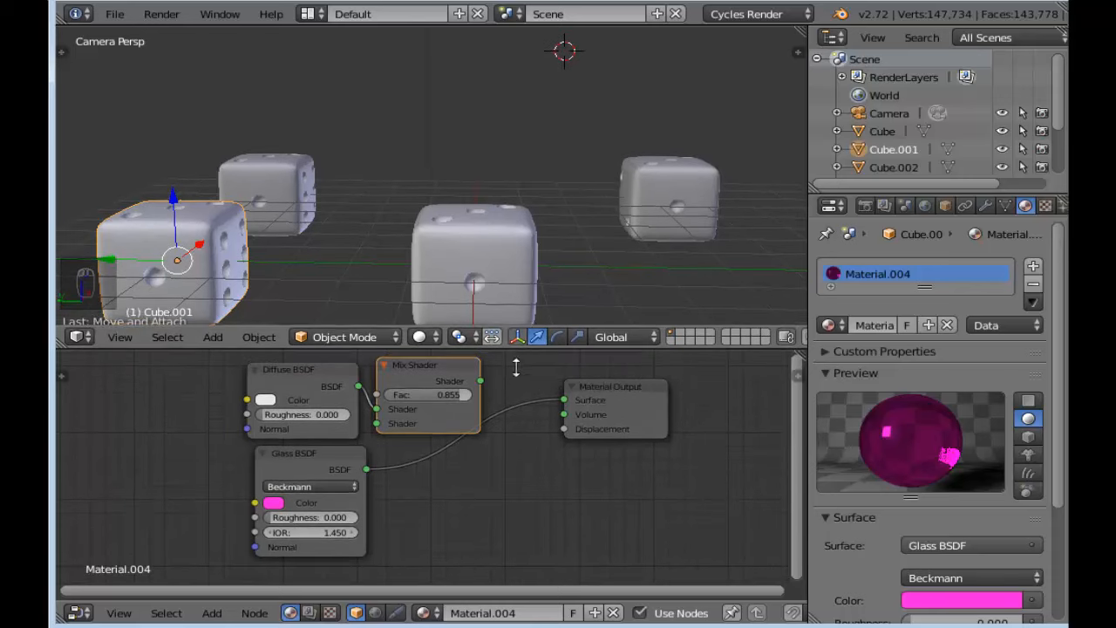
{"action": "left_click_drag", "start_coordinate": [602, 382], "coordinate": [572, 442]}
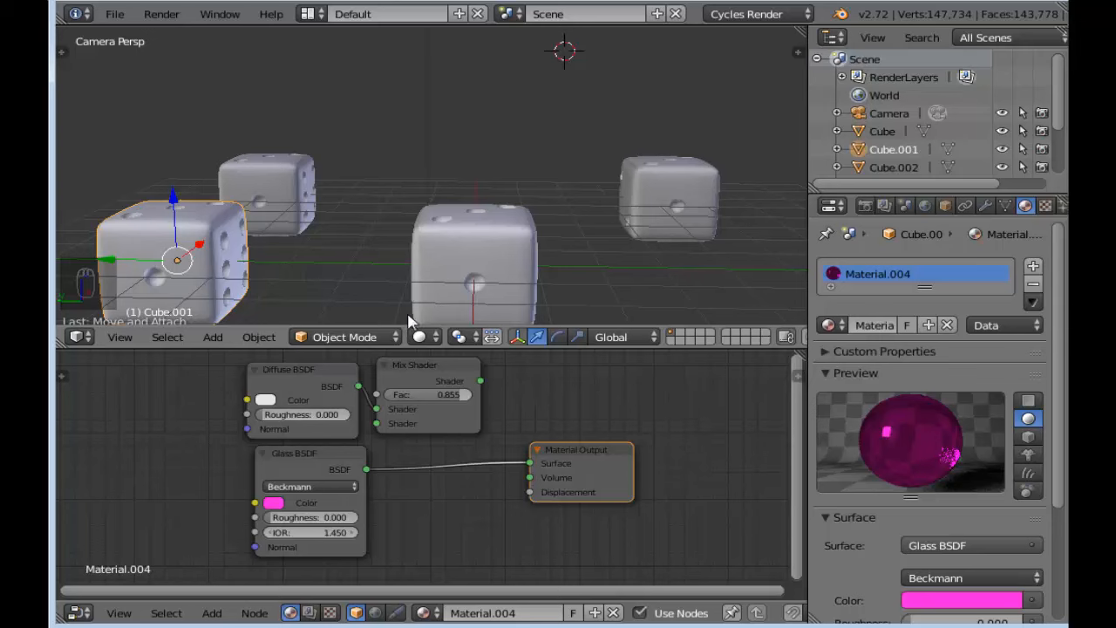
Step: Preview the pink glass die with Rendered viewport shading, and return the viewport to Solid shading
{"action": "left_click", "coordinate": [433, 339]}
{"action": "left_click", "coordinate": [444, 215]}
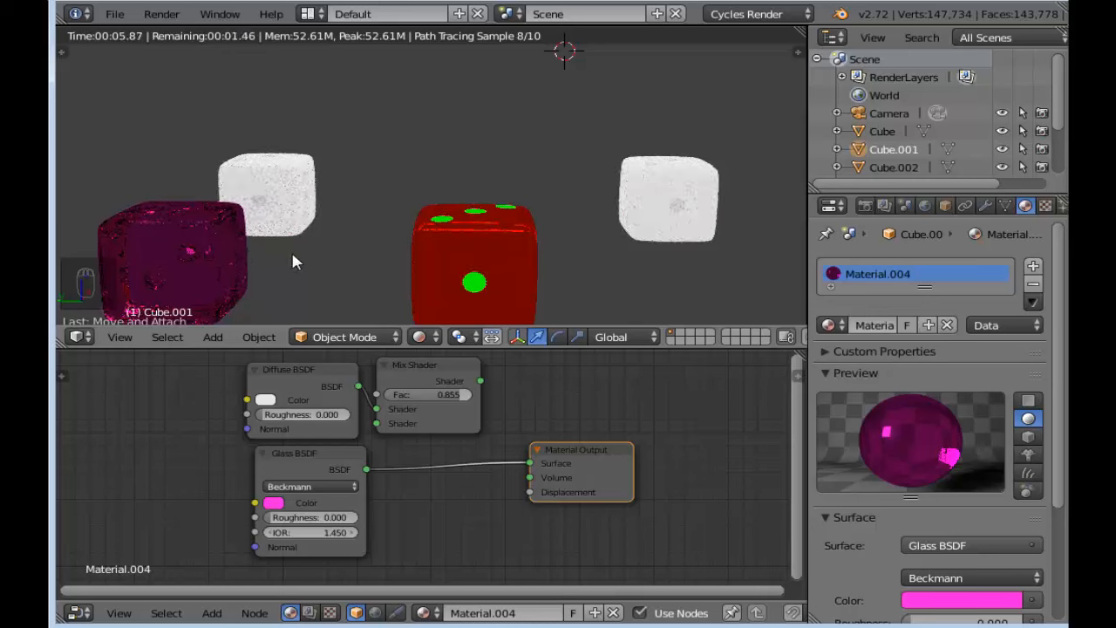
{"action": "left_click", "coordinate": [424, 345]}
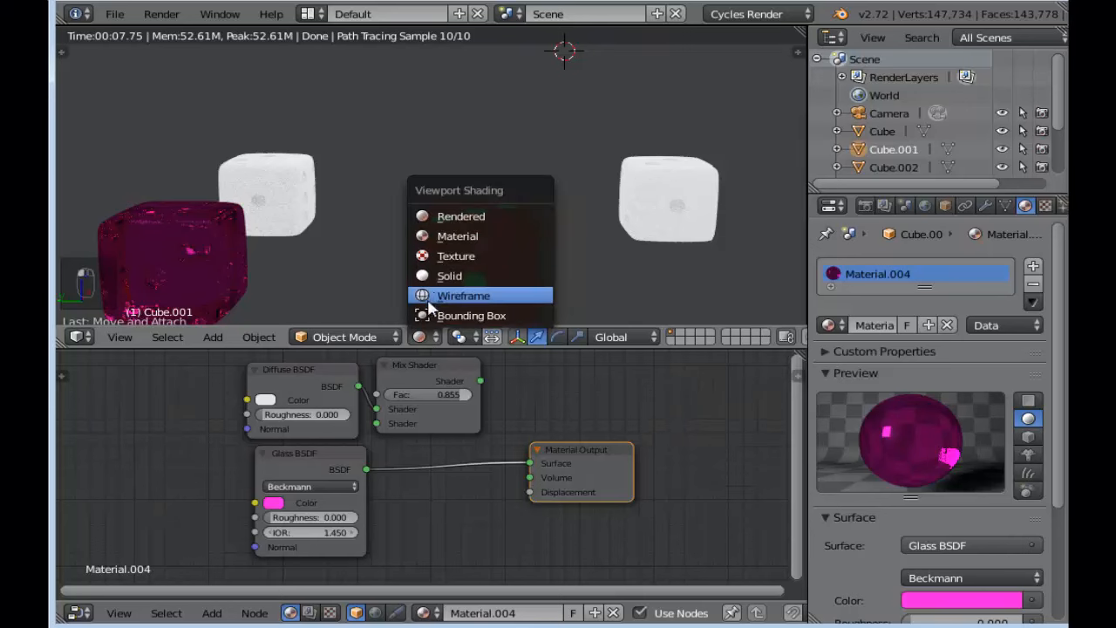
{"action": "left_click", "coordinate": [443, 278]}
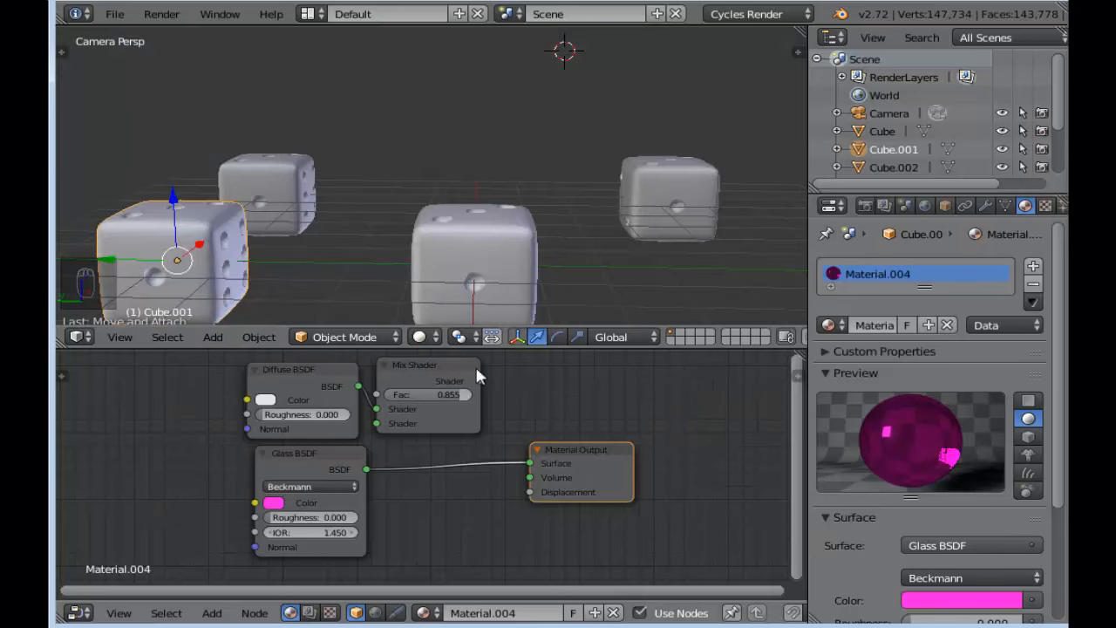
Step: Add a second material slot to the front-left die with a new material using the default white Diffuse BSDF
{"action": "left_click_drag", "start_coordinate": [532, 351], "coordinate": [529, 416]}
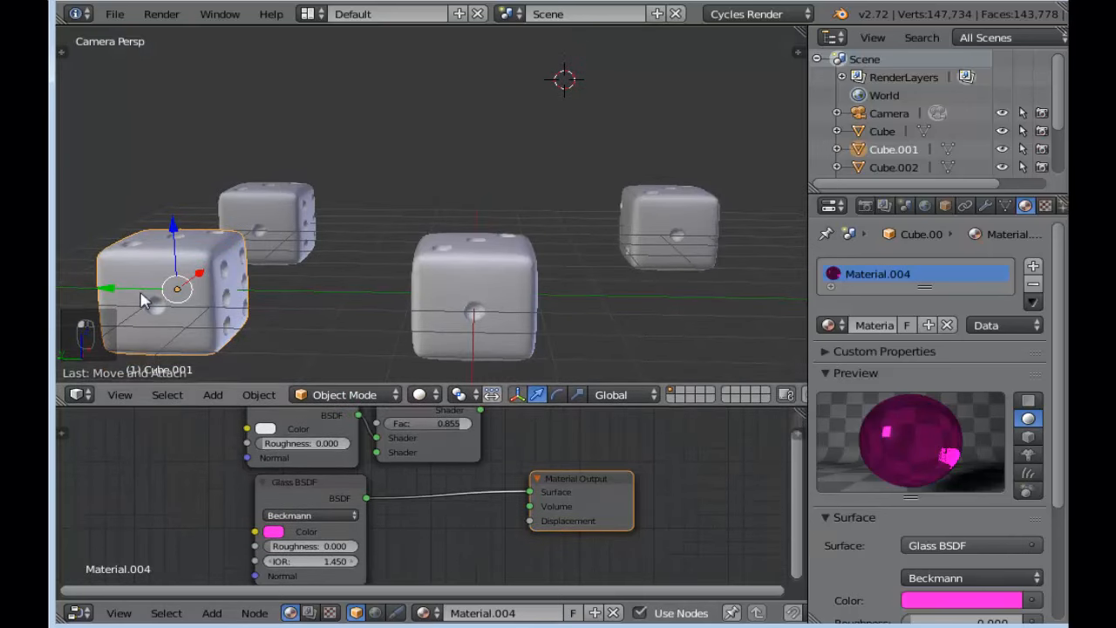
{"action": "left_click", "coordinate": [1033, 268]}
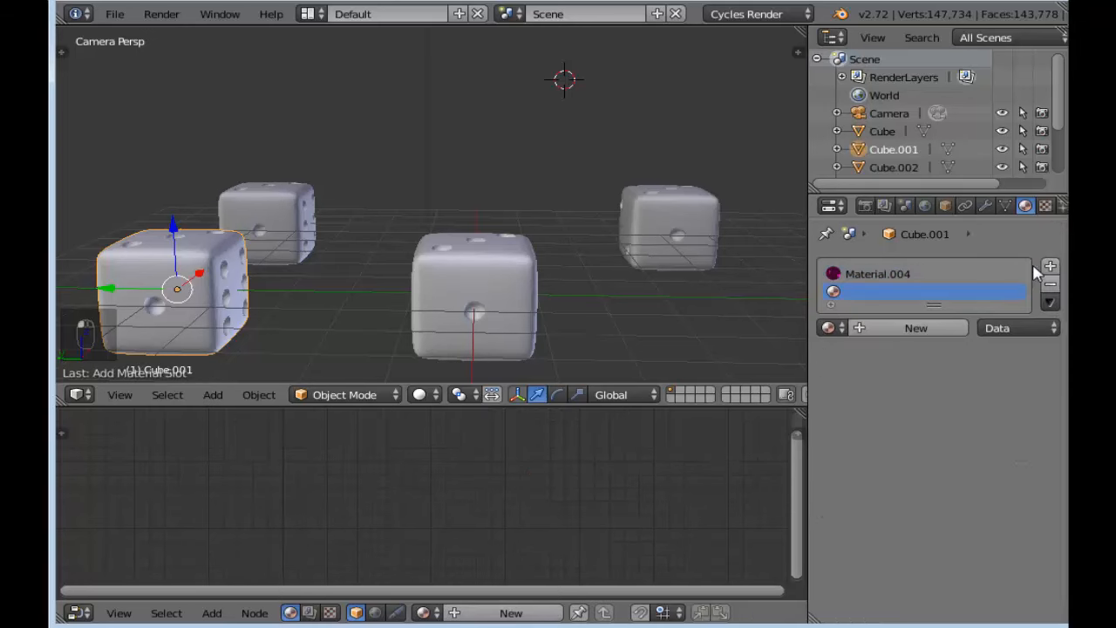
{"action": "left_click", "coordinate": [945, 329]}
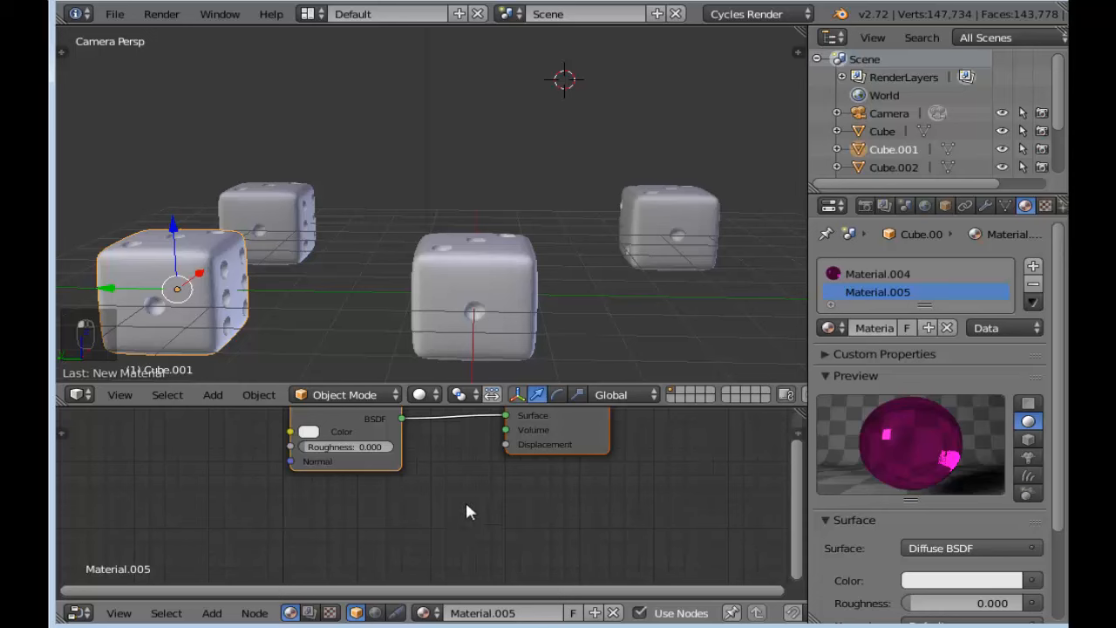
{"action": "middle_click_drag", "start_coordinate": [450, 468], "coordinate": [494, 523]}
{"action": "scroll", "coordinate": [494, 523], "scroll_direction": "up", "scroll_amount": 1}
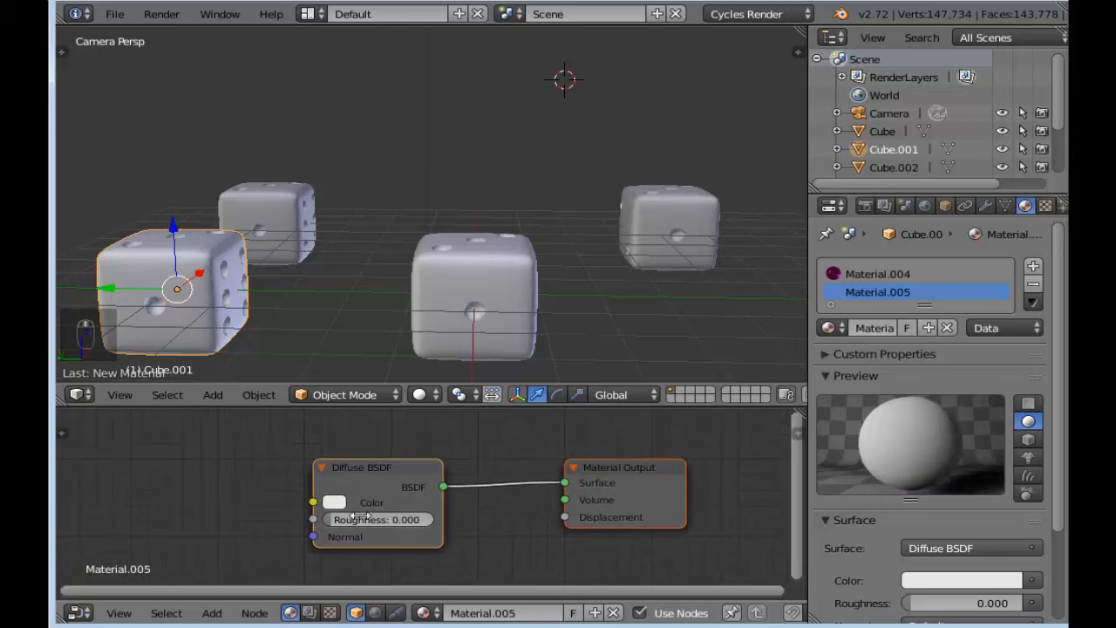
{"action": "left_click", "coordinate": [340, 504]}
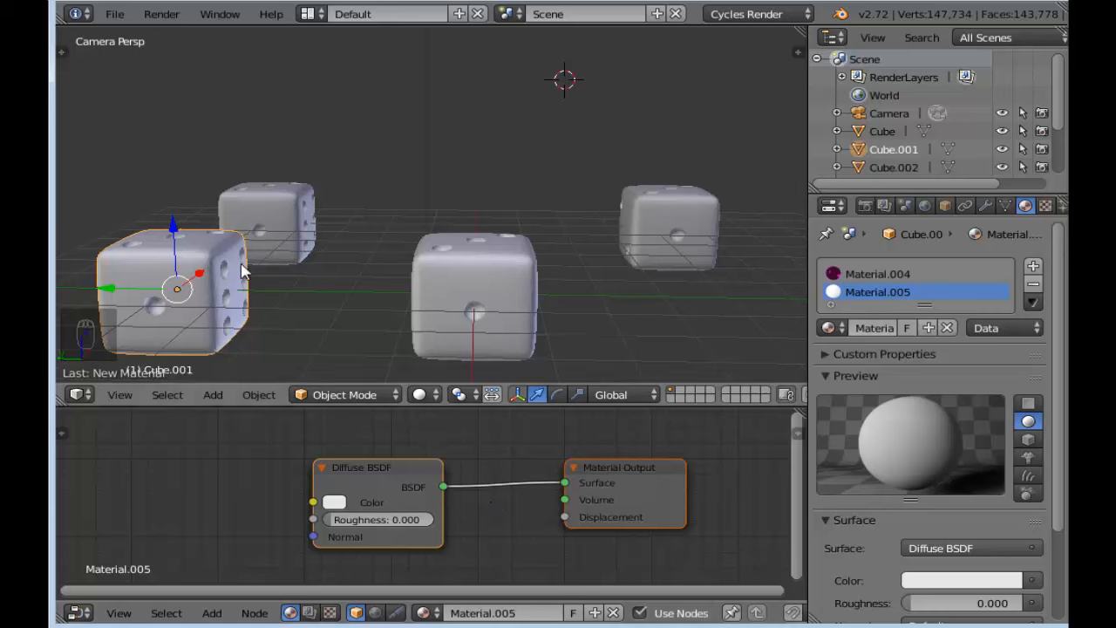
Step: Assign the new white material to the selected pip faces of the front-left die in Edit Mode
{"action": "key", "text": "Tab"}
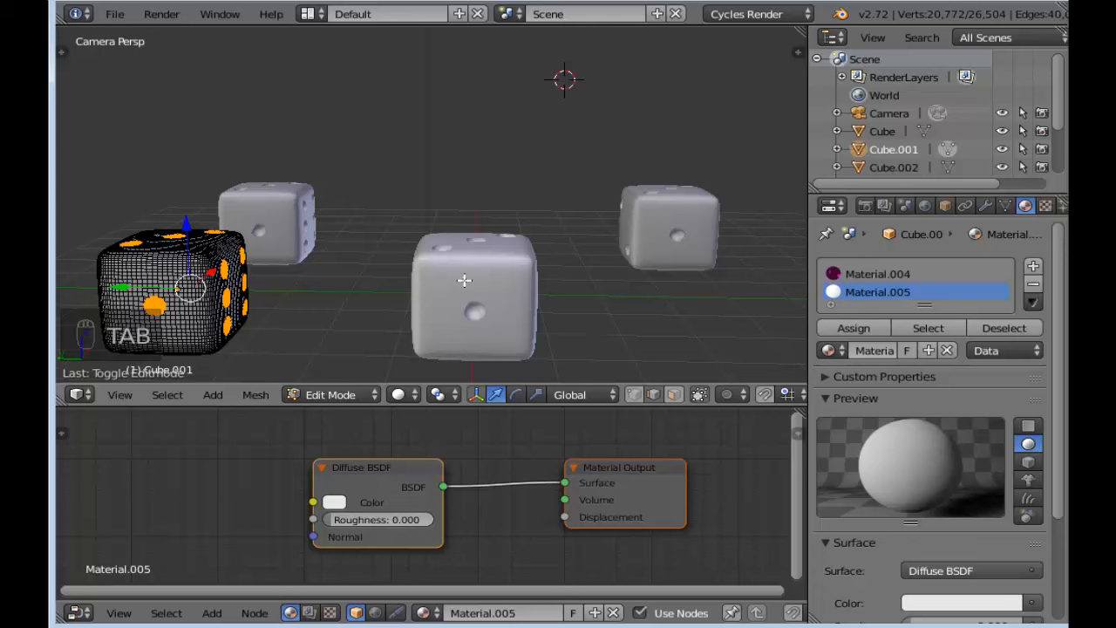
{"action": "left_click", "coordinate": [841, 329]}
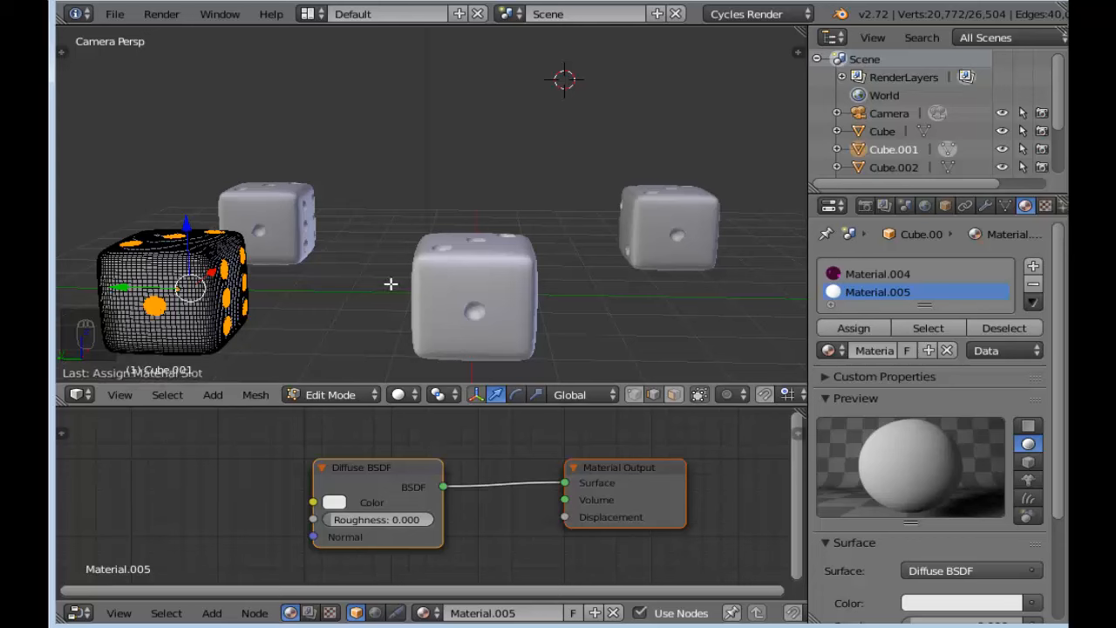
{"action": "key", "text": "Tab"}
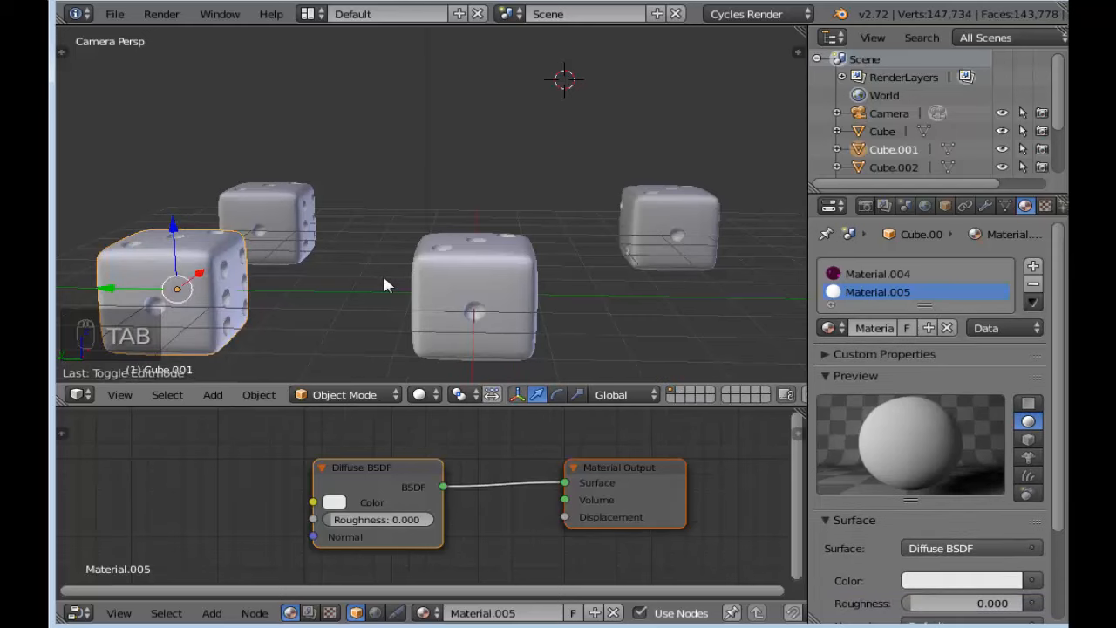
Step: Check the white pips on the glass die in Rendered viewport shading, and switch back to Solid shading
{"action": "left_click", "coordinate": [421, 394]}
{"action": "left_click", "coordinate": [439, 274]}
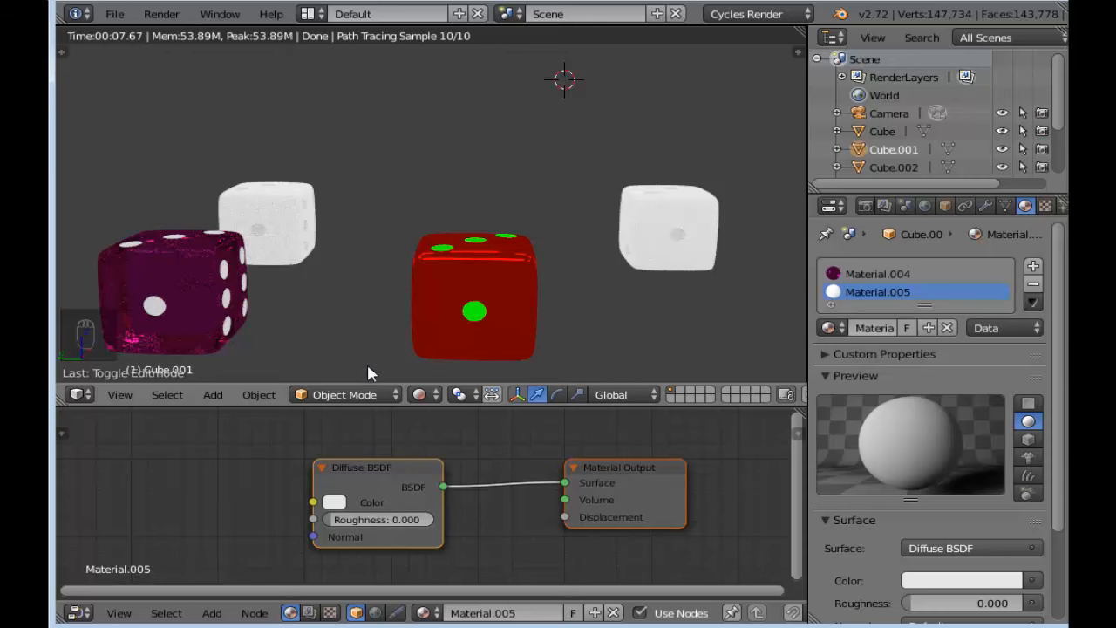
{"action": "left_click", "coordinate": [423, 397]}
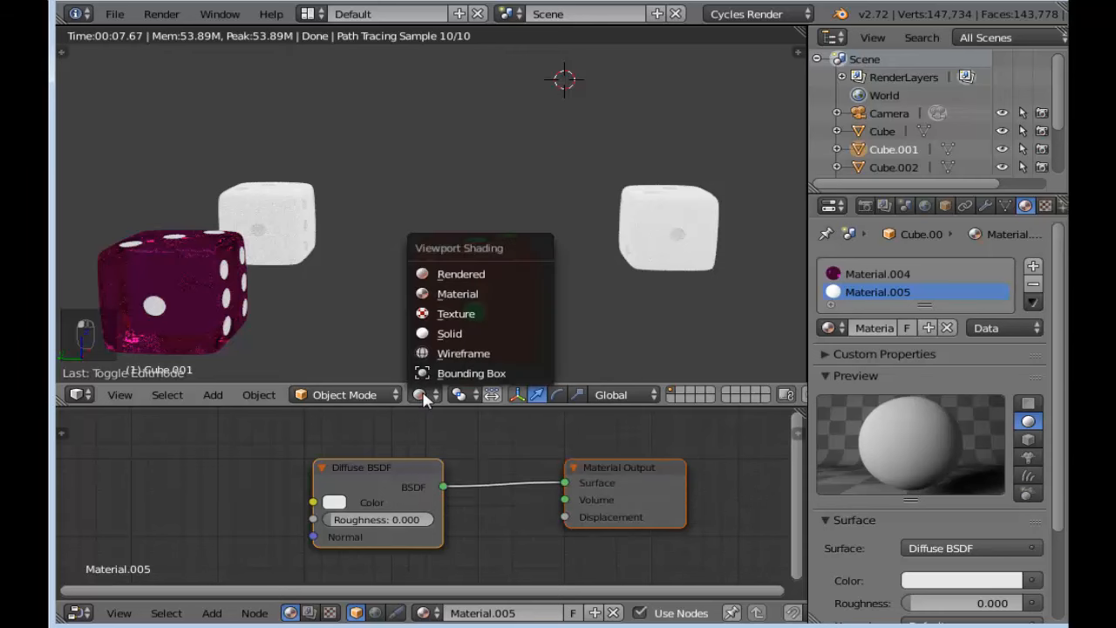
{"action": "left_click", "coordinate": [457, 337]}
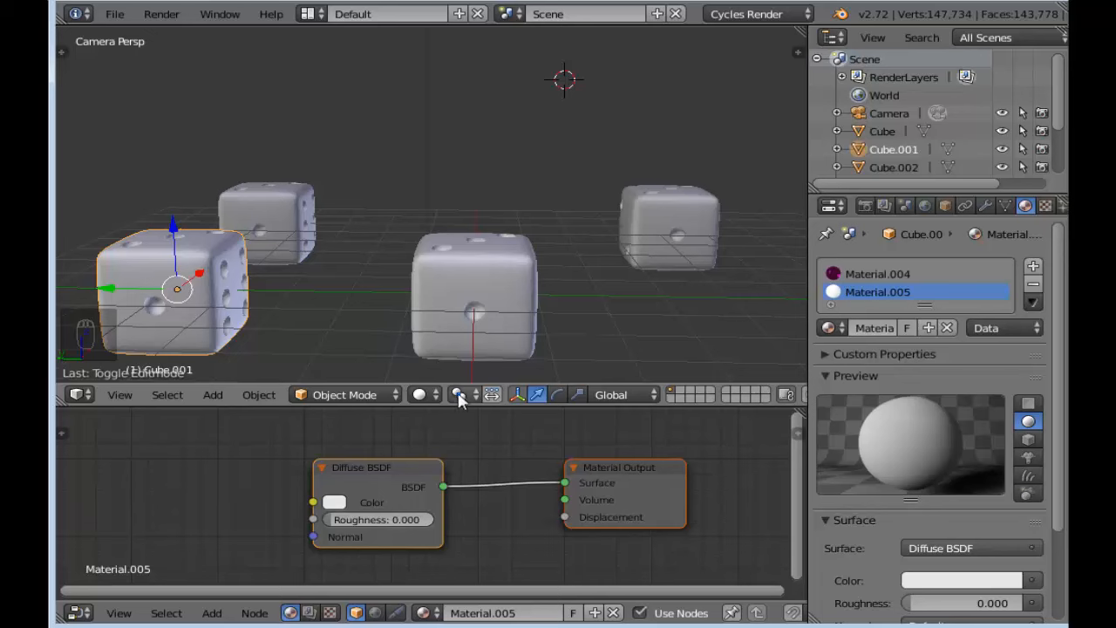
Step: Move the rear-left die about -1.14 units along the Y axis, toward the middle of the scene
{"action": "left_click_drag", "start_coordinate": [485, 408], "coordinate": [485, 450]}
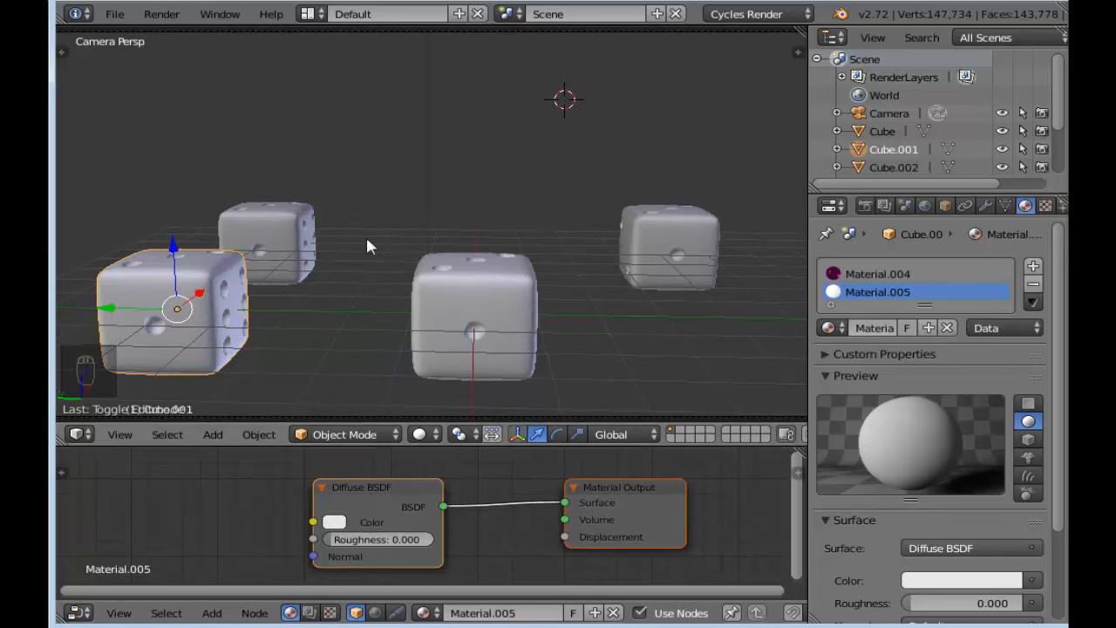
{"action": "right_click", "coordinate": [282, 229]}
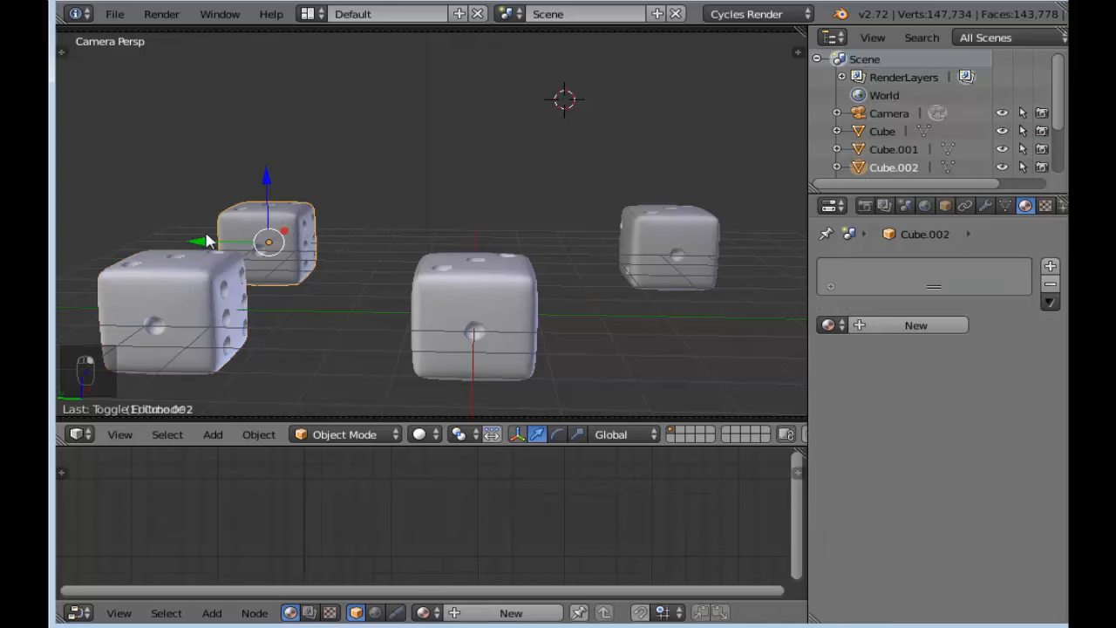
{"action": "key", "text": "g"}
{"action": "key", "text": "y"}
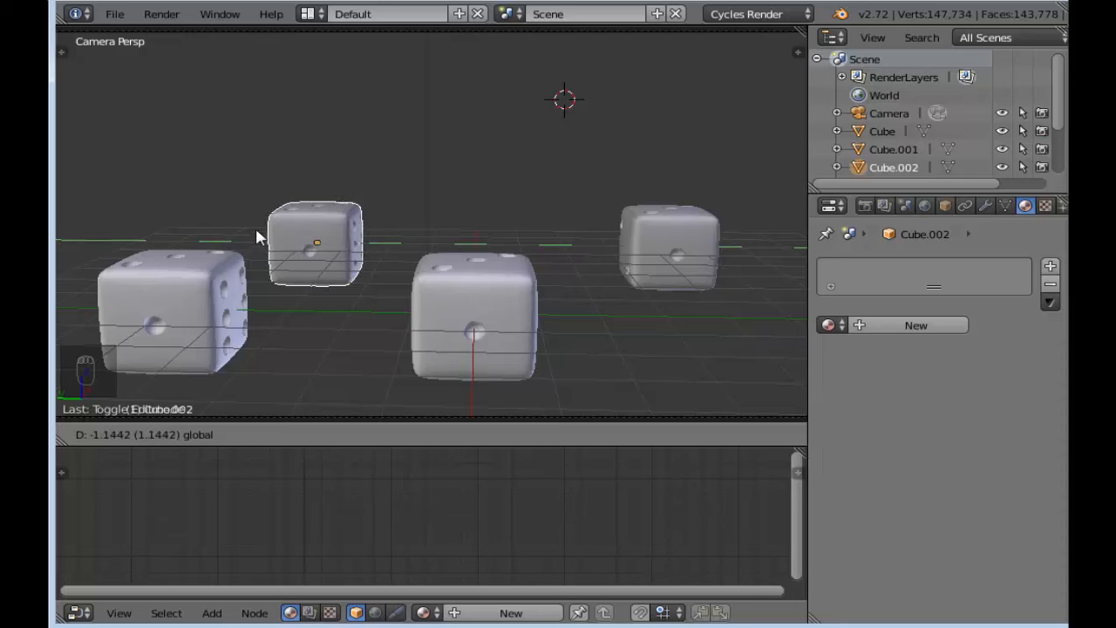
{"action": "left_click", "coordinate": [259, 236]}
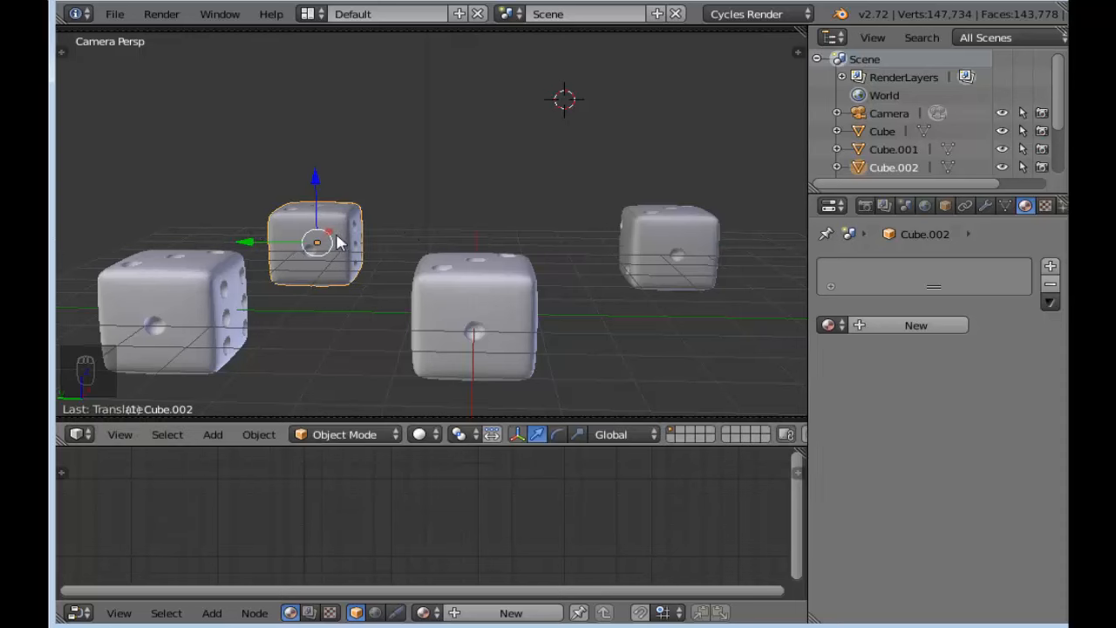
Step: Bring the rear-left die closer to the camera along X and shift it along Y to about X 3.92, Y 2.90
{"action": "key", "text": "g"}
{"action": "key", "text": "x"}
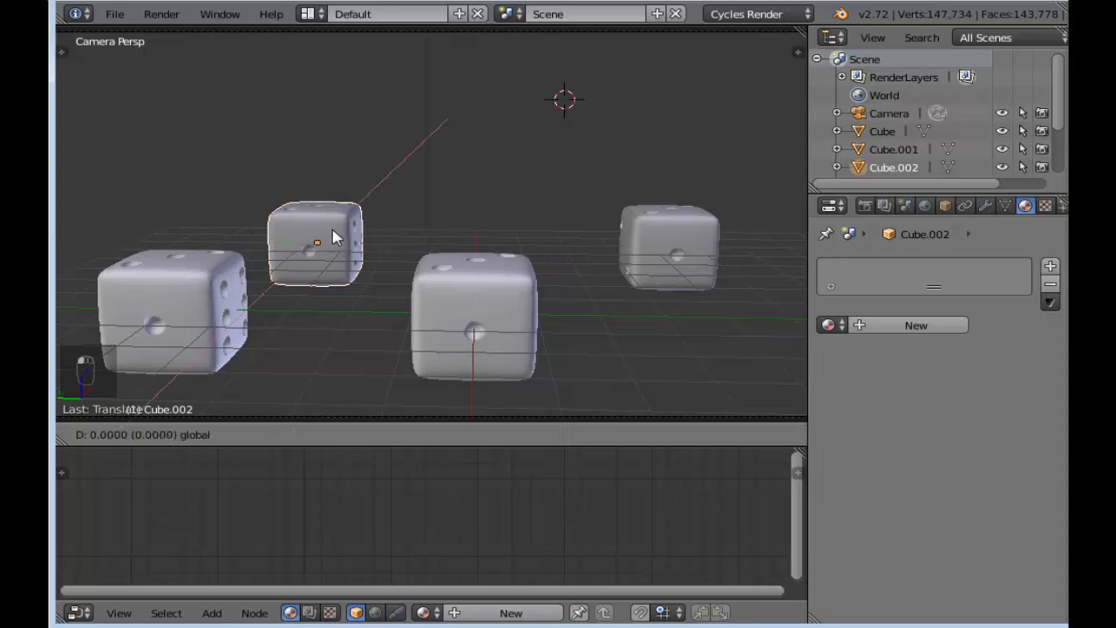
{"action": "left_click", "coordinate": [322, 243]}
{"action": "key", "text": "g"}
{"action": "key", "text": "x"}
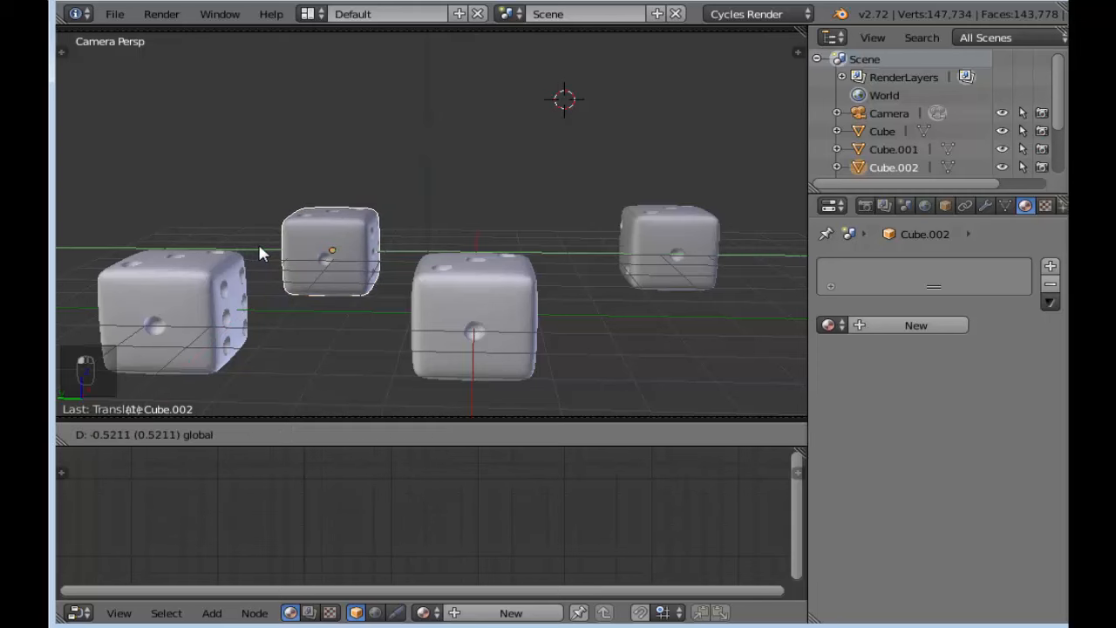
{"action": "left_click", "coordinate": [259, 242]}
{"action": "key", "text": "g"}
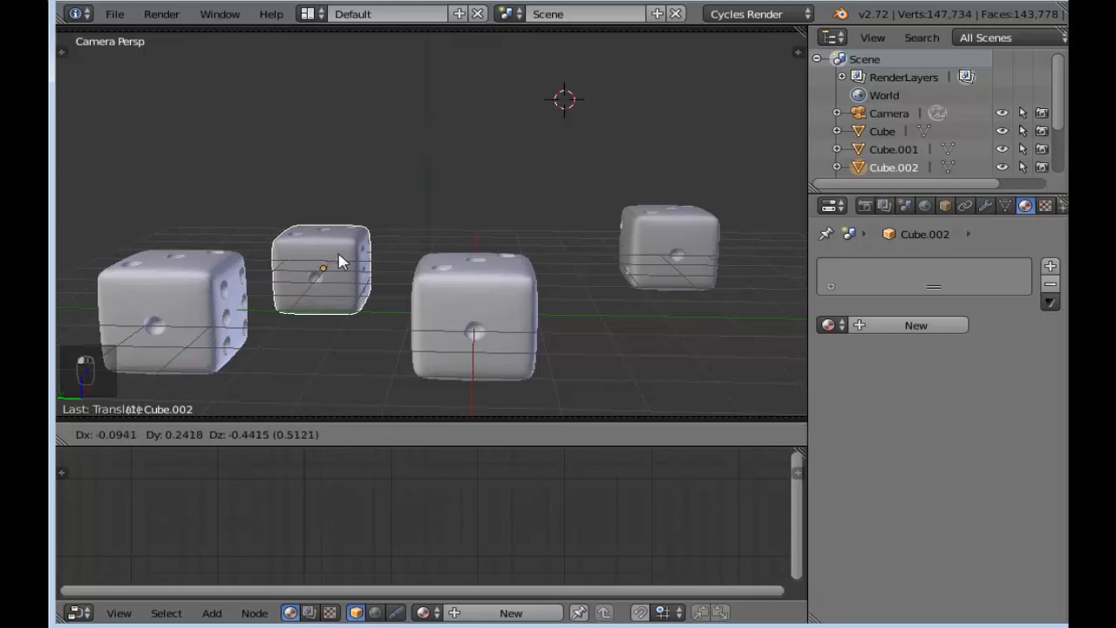
{"action": "right_click", "coordinate": [340, 255]}
{"action": "key", "text": "g"}
{"action": "key", "text": "x"}
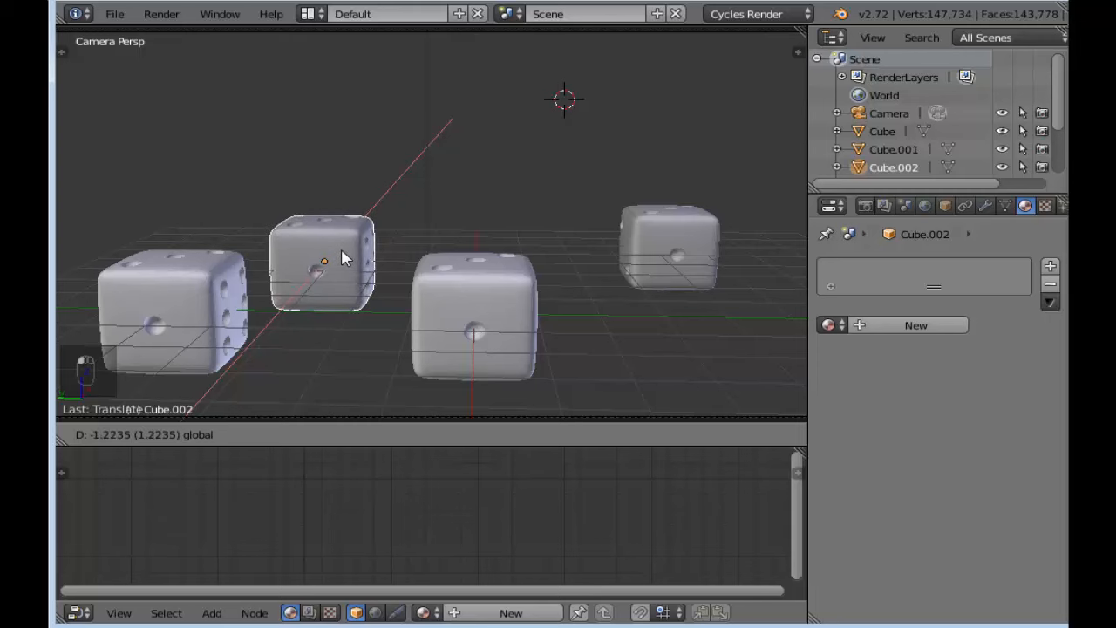
{"action": "right_click", "coordinate": [288, 255]}
{"action": "key", "text": "g"}
{"action": "key", "text": "y"}
{"action": "left_click", "coordinate": [259, 261]}
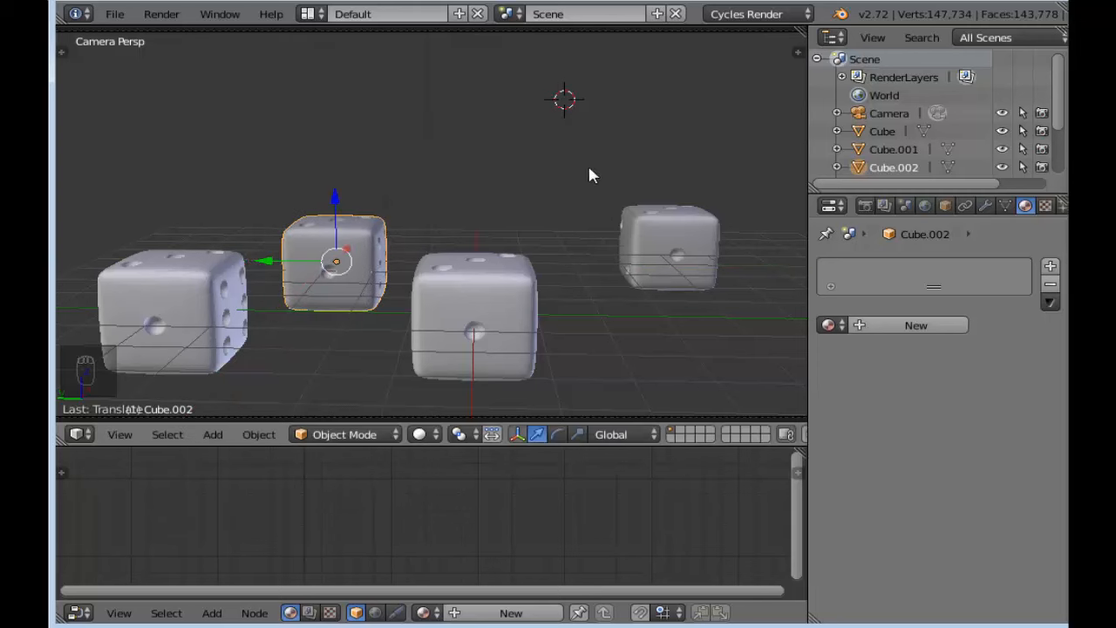
Step: Set the rear-left die's Z rotation to 90° in its transform properties
{"action": "key", "text": "n"}
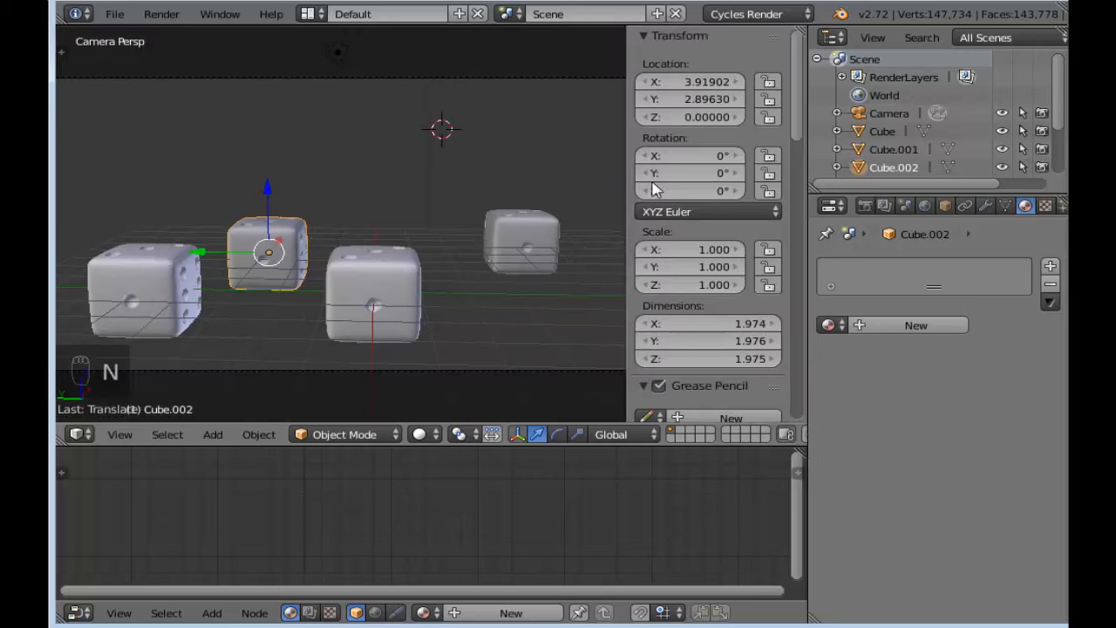
{"action": "left_click", "coordinate": [681, 191]}
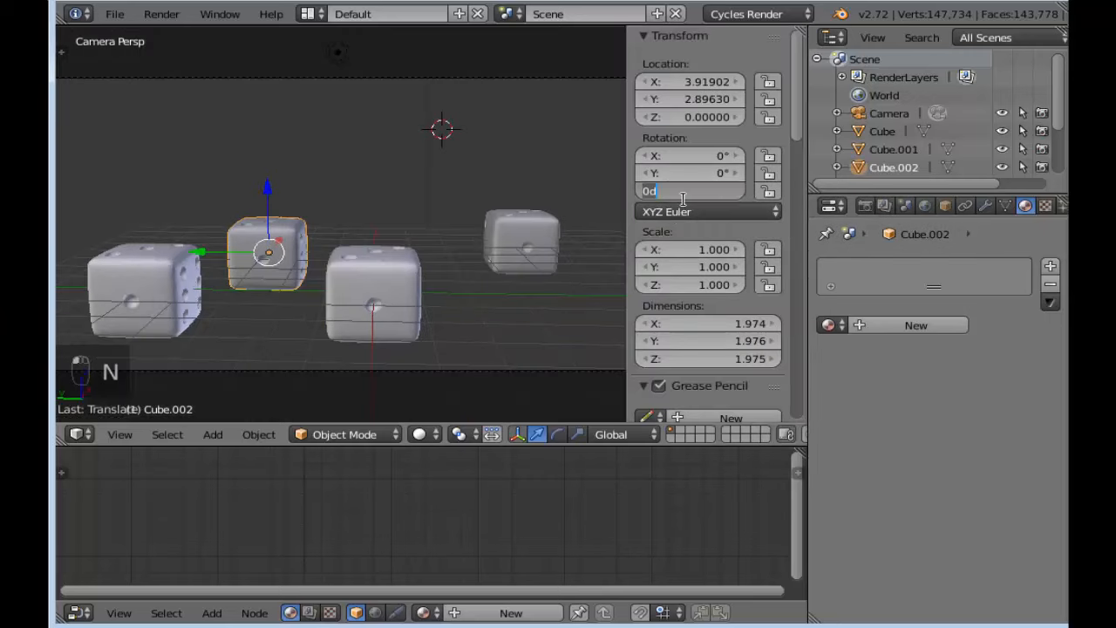
{"action": "type", "text": "90"}
{"action": "key", "text": "Return"}
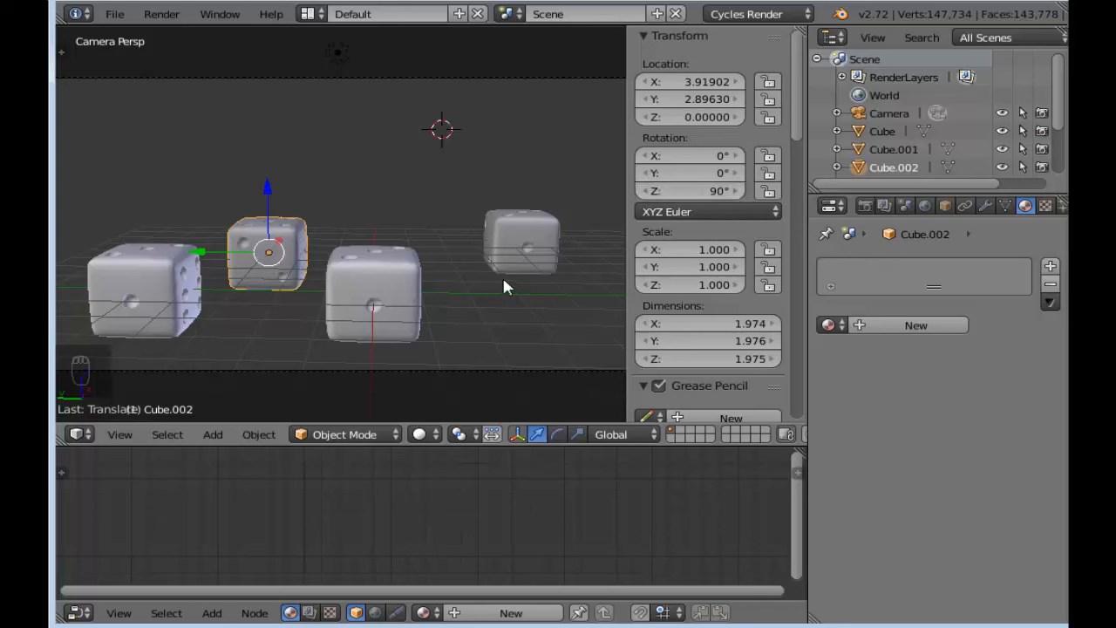
{"action": "key", "text": "n"}
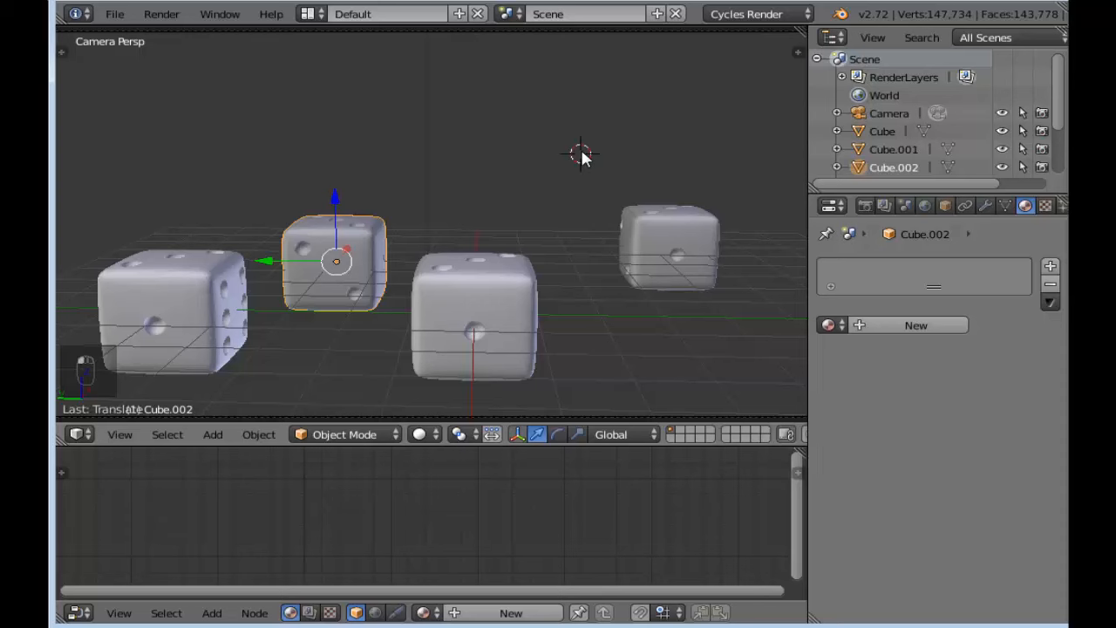
Step: Set the rear-left die's Z rotation to 180° in its transform properties
{"action": "key", "text": "n"}
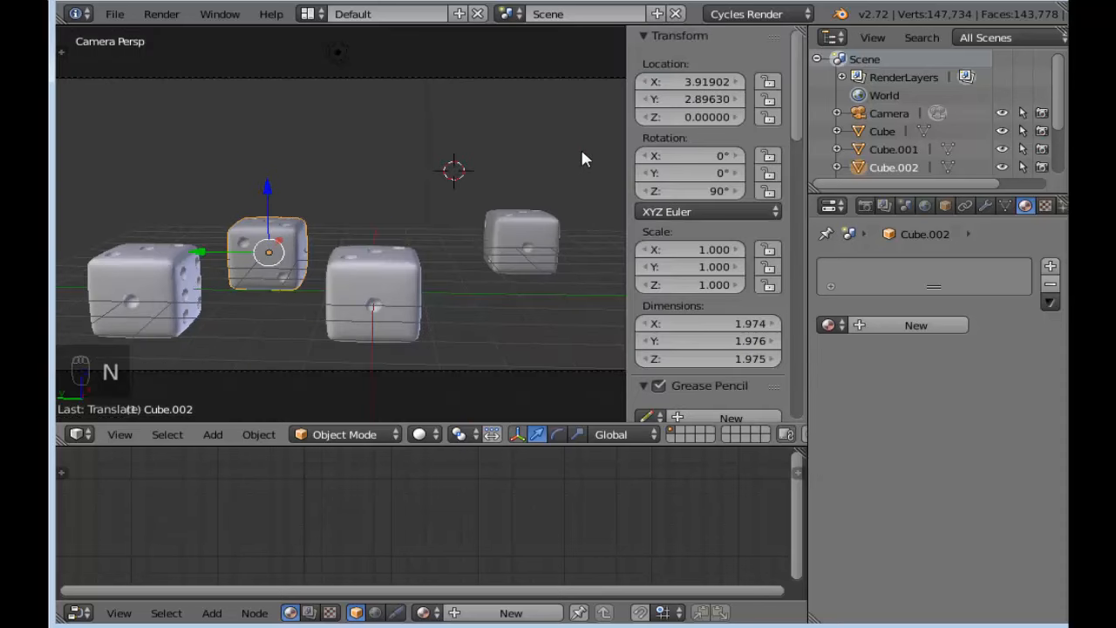
{"action": "left_click", "coordinate": [682, 191]}
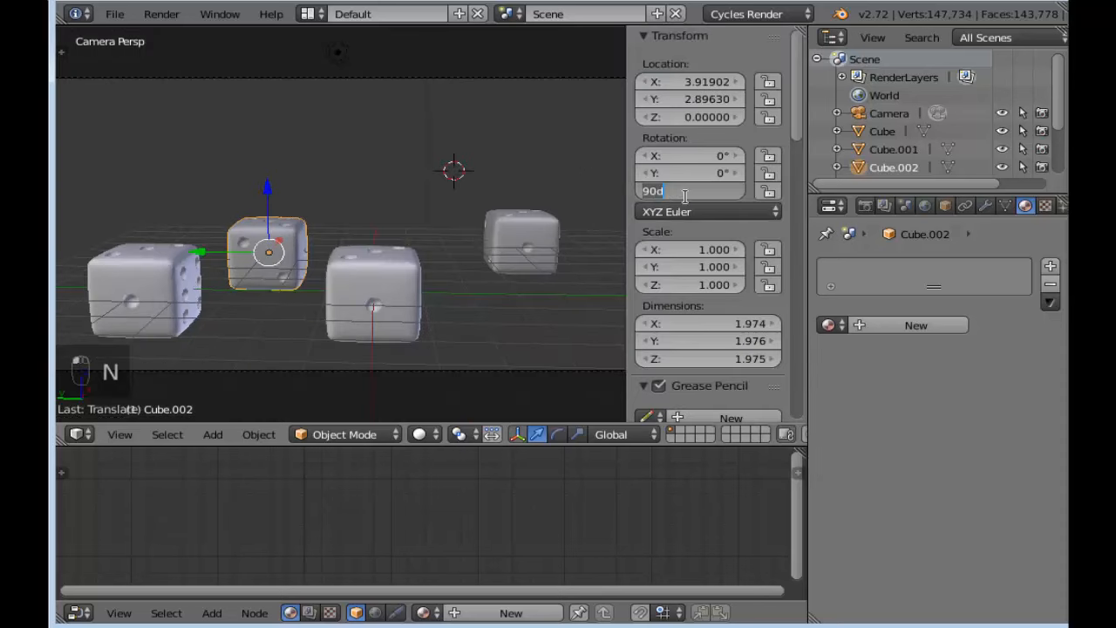
{"action": "type", "text": "180"}
{"action": "key", "text": "Return"}
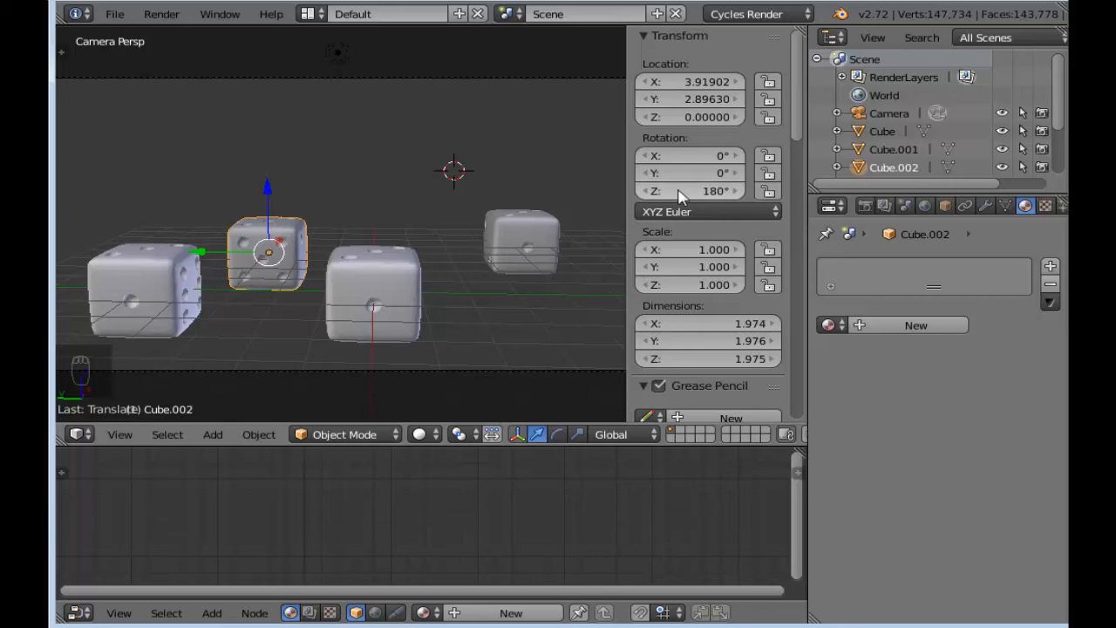
{"action": "key", "text": "n"}
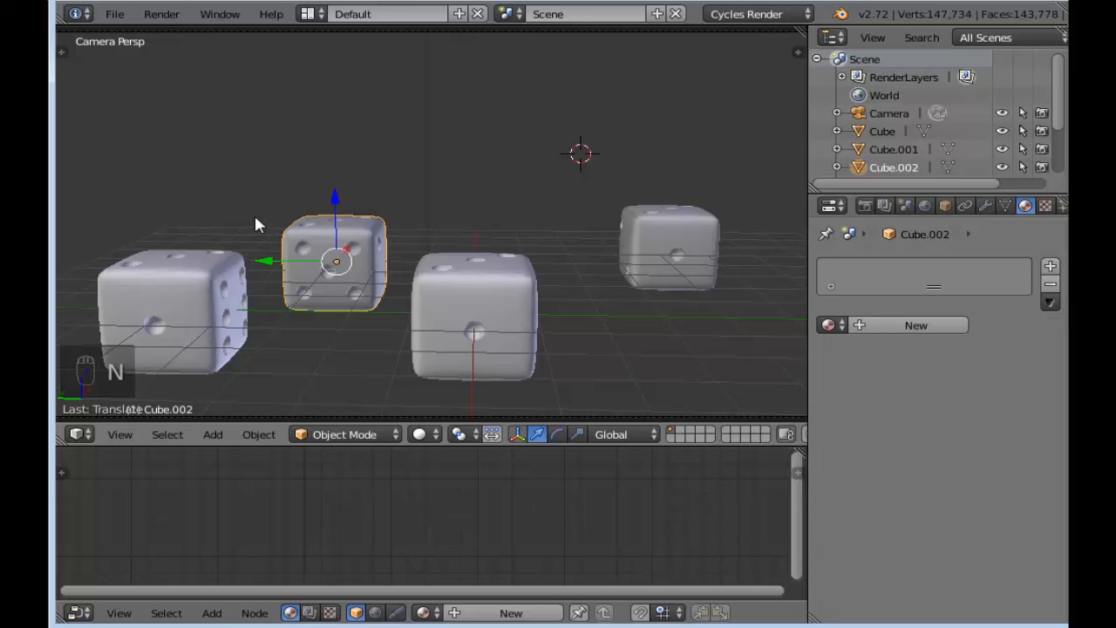
Step: Create a new material for the rear-left die and add a Glossy BSDF shader node to it
{"action": "left_click", "coordinate": [907, 326]}
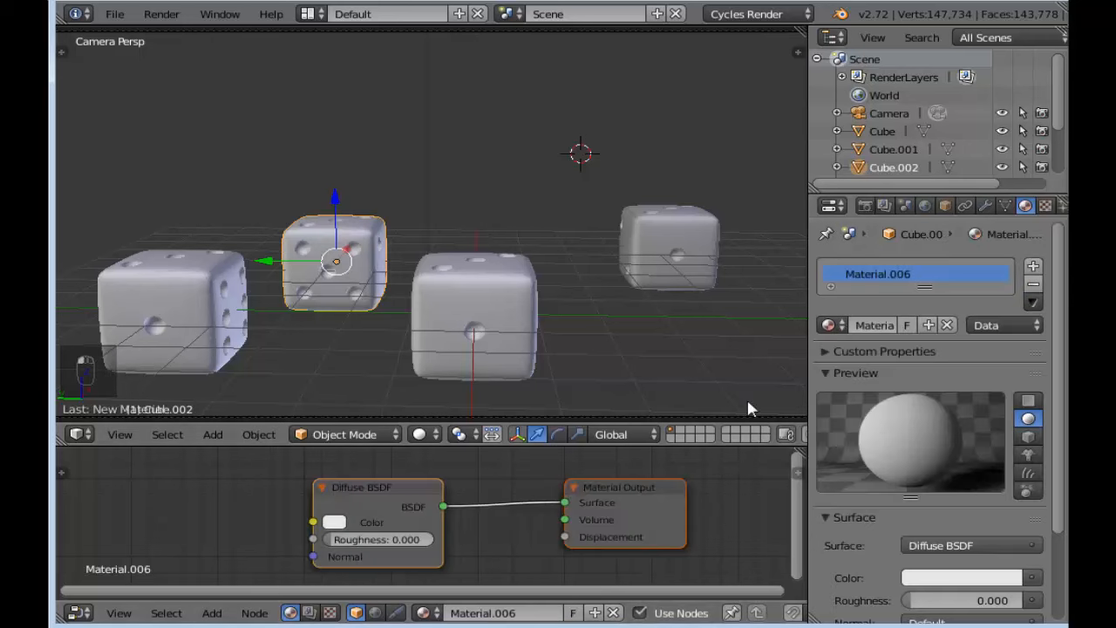
{"action": "scroll", "coordinate": [498, 468], "scroll_direction": "up", "scroll_amount": 1}
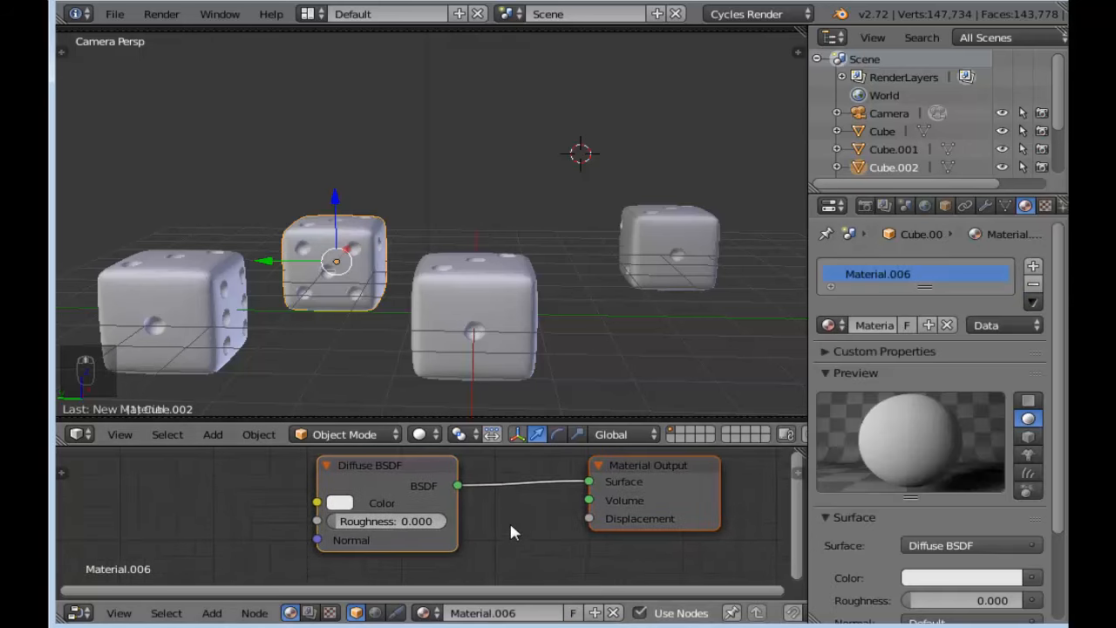
{"action": "scroll", "coordinate": [509, 528], "scroll_direction": "down", "scroll_amount": 2}
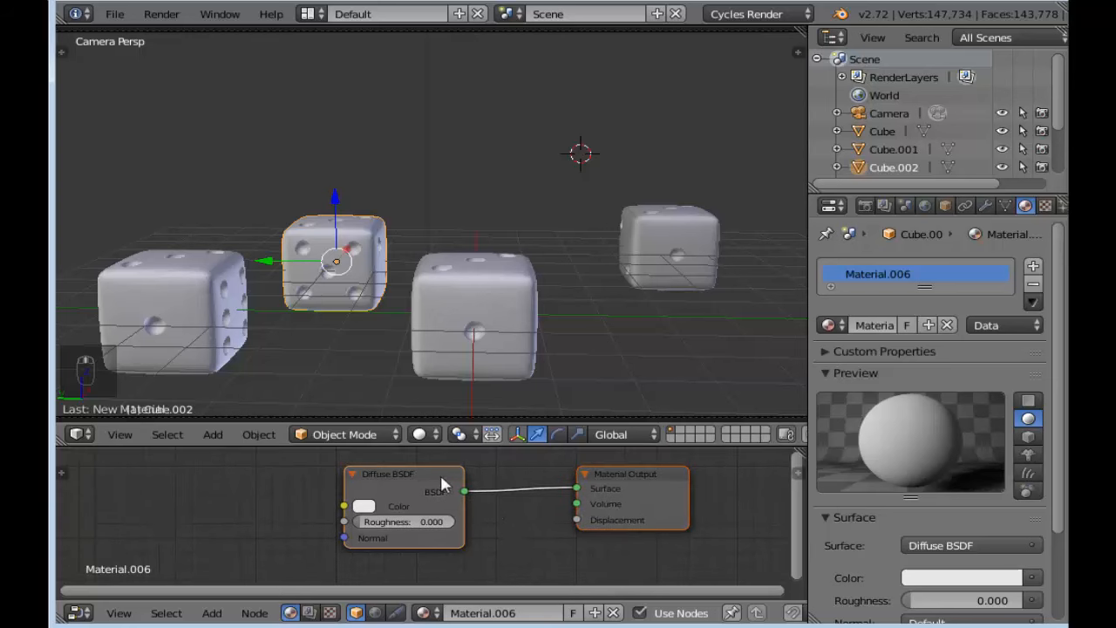
{"action": "left_click_drag", "start_coordinate": [416, 486], "coordinate": [255, 470]}
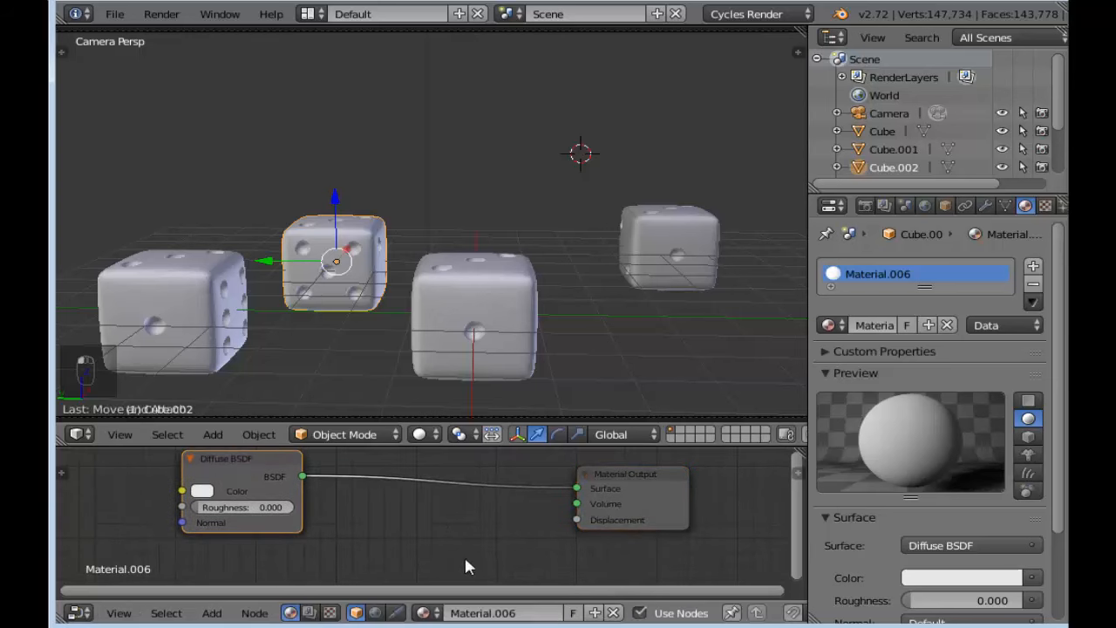
{"action": "key", "text": "shift+a"}
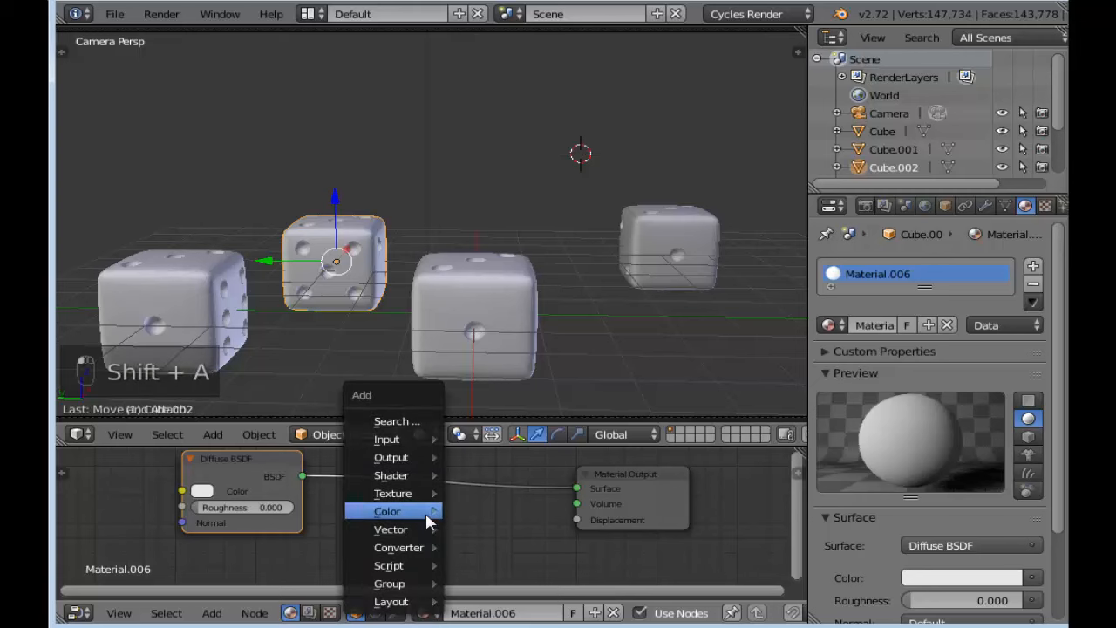
{"action": "mouse_move", "coordinate": [426, 490]}
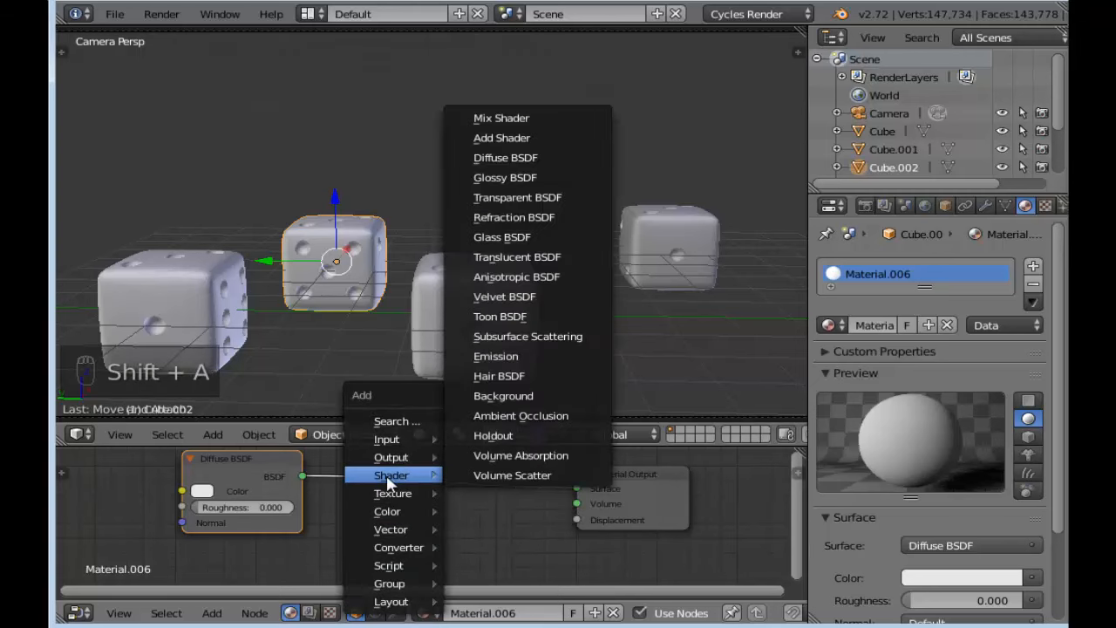
{"action": "left_click", "coordinate": [525, 183]}
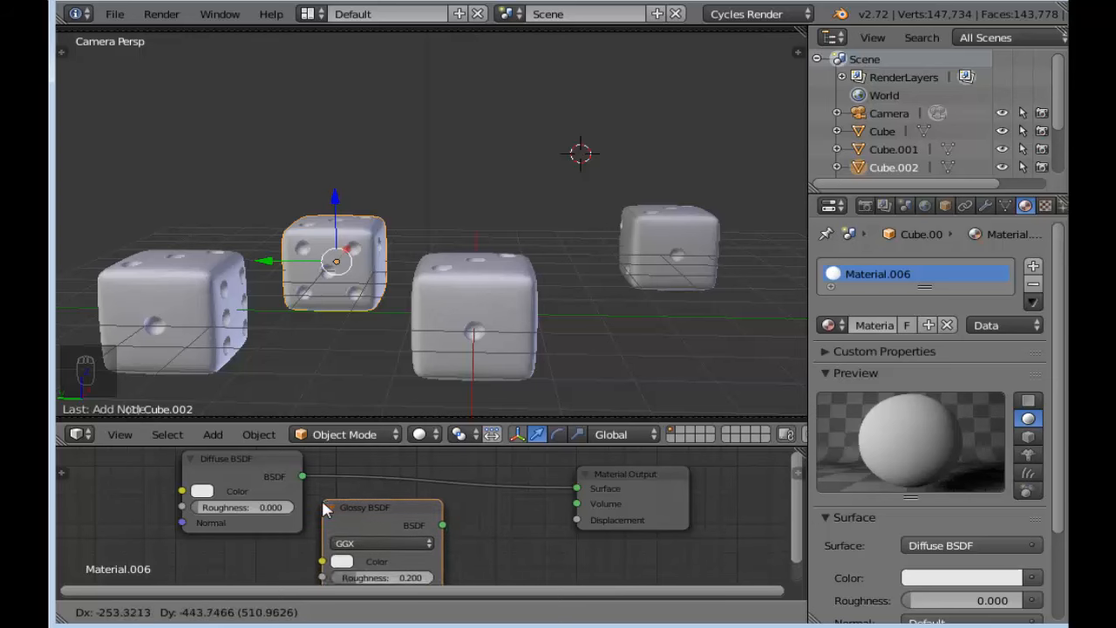
{"action": "left_click", "coordinate": [325, 513]}
{"action": "scroll", "coordinate": [445, 475], "scroll_direction": "down", "scroll_amount": 3}
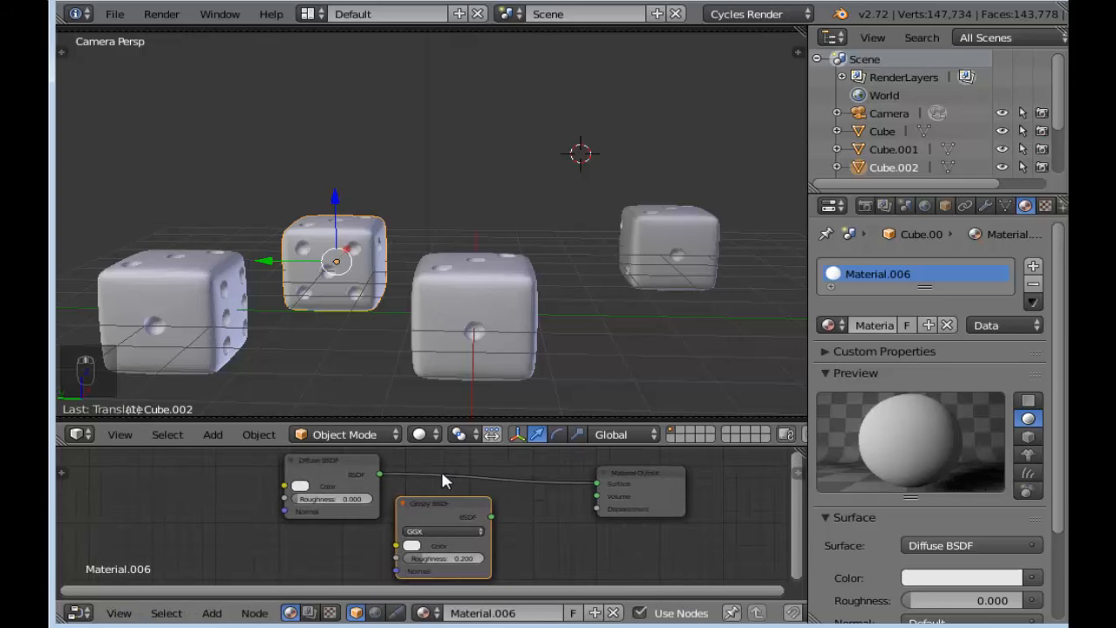
Step: Place the Glossy BSDF node below the Diffuse BSDF node and connect its output to the Material Output's Surface input
{"action": "left_click", "coordinate": [373, 471]}
{"action": "left_click_drag", "start_coordinate": [374, 471], "coordinate": [388, 456]}
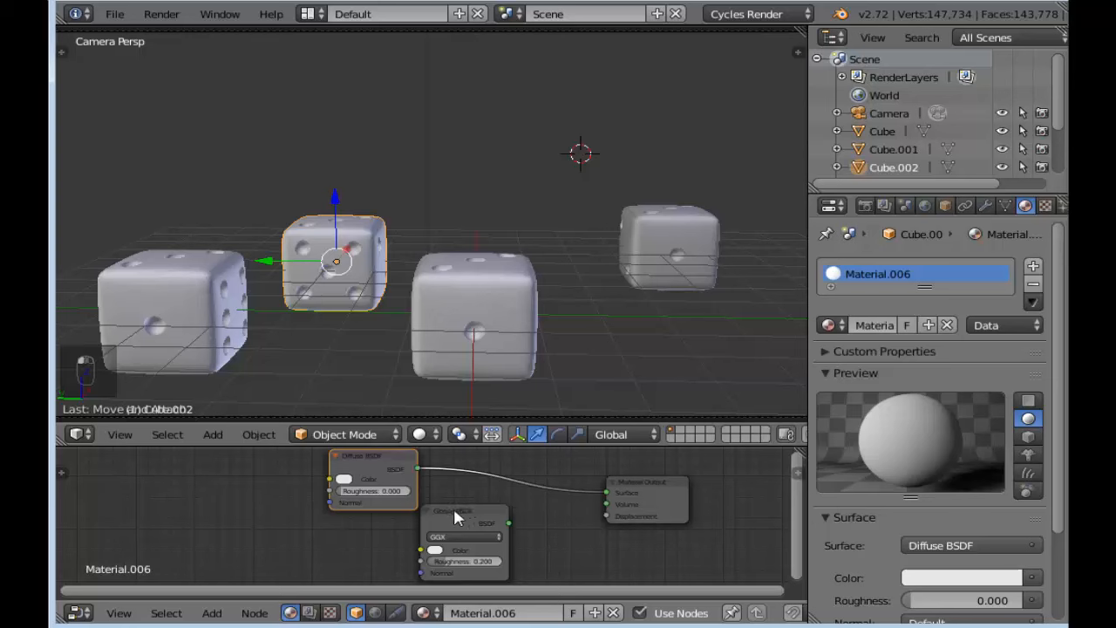
{"action": "left_click_drag", "start_coordinate": [453, 517], "coordinate": [374, 524]}
{"action": "mouse_move", "coordinate": [553, 509]}
{"action": "middle_mouse_down"}
{"action": "mouse_move", "coordinate": [540, 484]}
{"action": "mouse_move", "coordinate": [537, 495]}
{"action": "middle_mouse_up"}
{"action": "left_click_drag", "start_coordinate": [380, 507], "coordinate": [591, 476]}
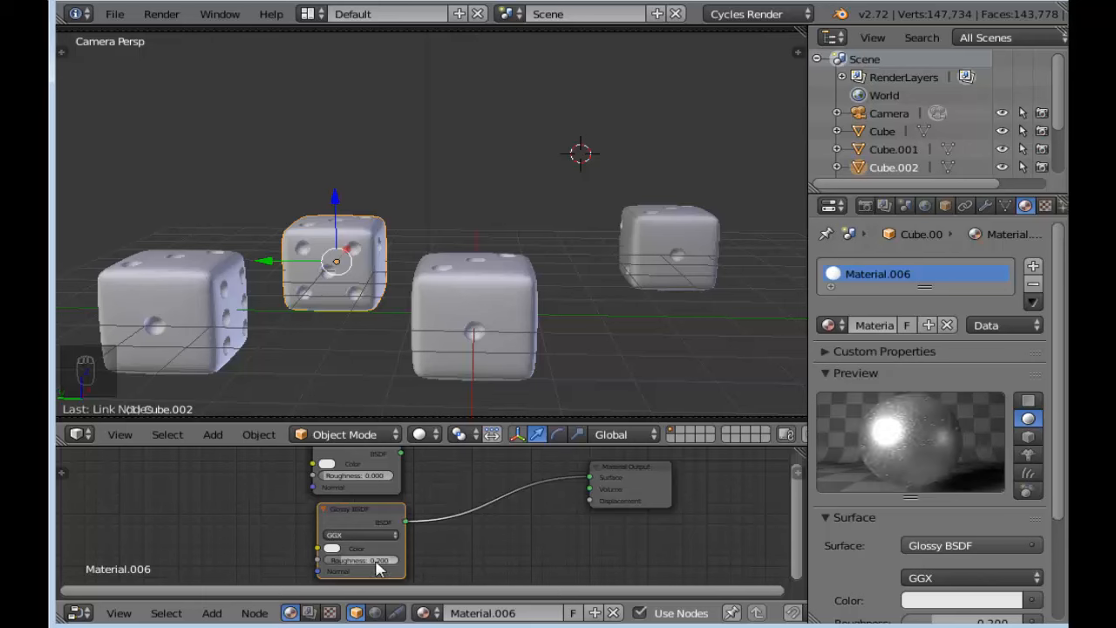
Step: Set the Glossy BSDF node's roughness to 0 and its color to orange for a copper look
{"action": "left_click_drag", "start_coordinate": [381, 560], "coordinate": [327, 560]}
{"action": "scroll", "coordinate": [431, 546], "scroll_direction": "up", "scroll_amount": 1}
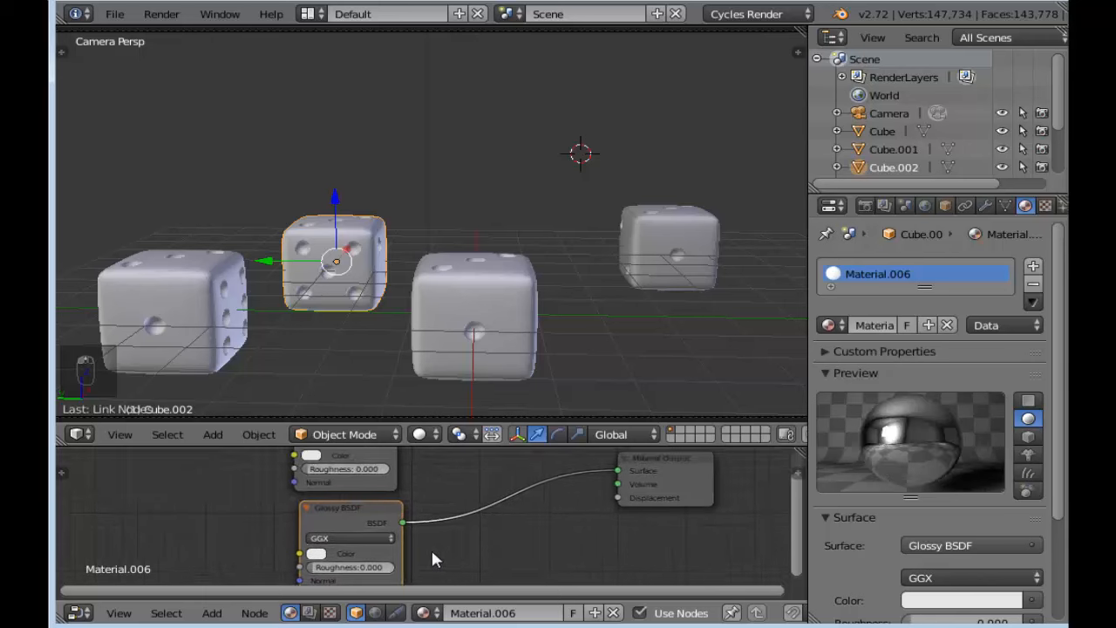
{"action": "middle_click_drag", "start_coordinate": [430, 546], "coordinate": [490, 528]}
{"action": "scroll", "coordinate": [505, 494], "scroll_direction": "up", "scroll_amount": 1}
{"action": "scroll", "coordinate": [556, 495], "scroll_direction": "down", "scroll_amount": 1}
{"action": "scroll", "coordinate": [491, 530], "scroll_direction": "down", "scroll_amount": 1}
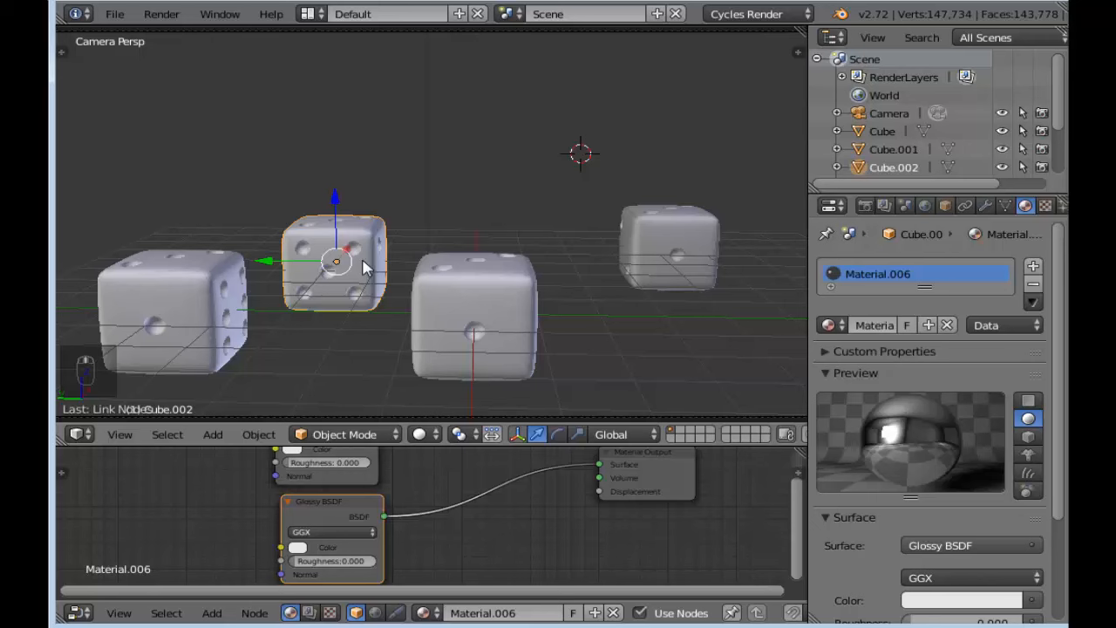
{"action": "middle_click_drag", "start_coordinate": [478, 532], "coordinate": [554, 516]}
{"action": "scroll", "coordinate": [506, 518], "scroll_direction": "up", "scroll_amount": 4}
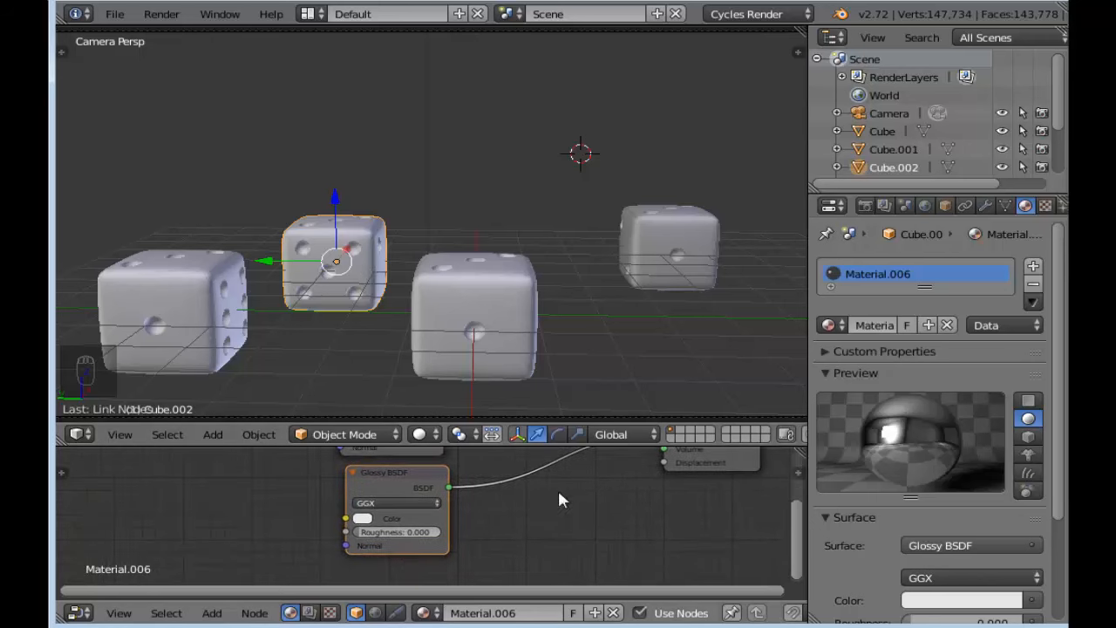
{"action": "left_click", "coordinate": [320, 521]}
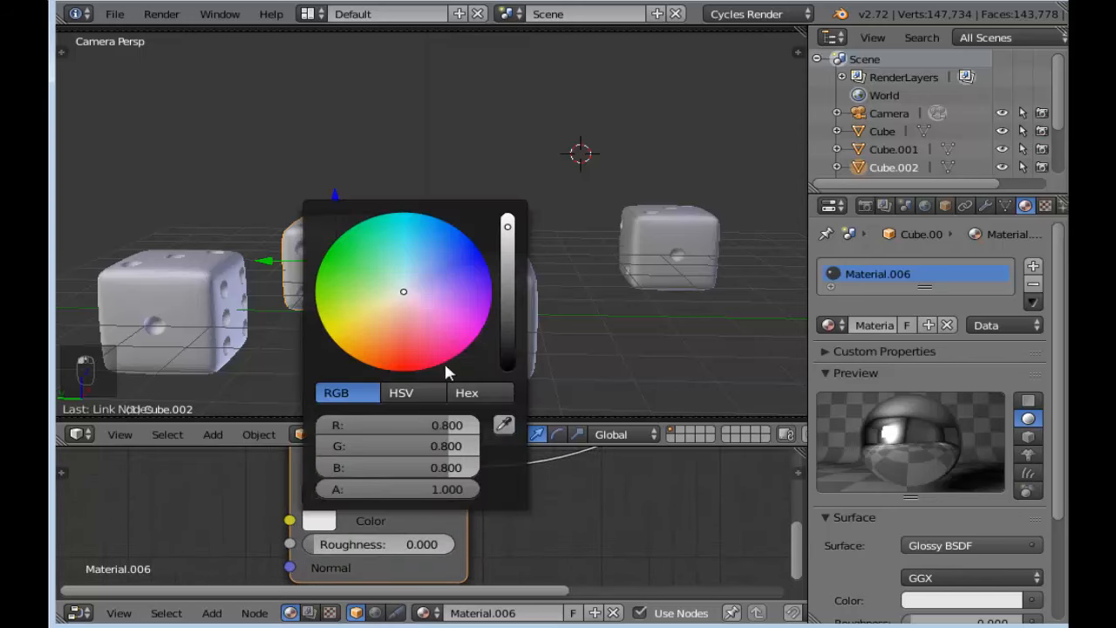
{"action": "left_click", "coordinate": [377, 342]}
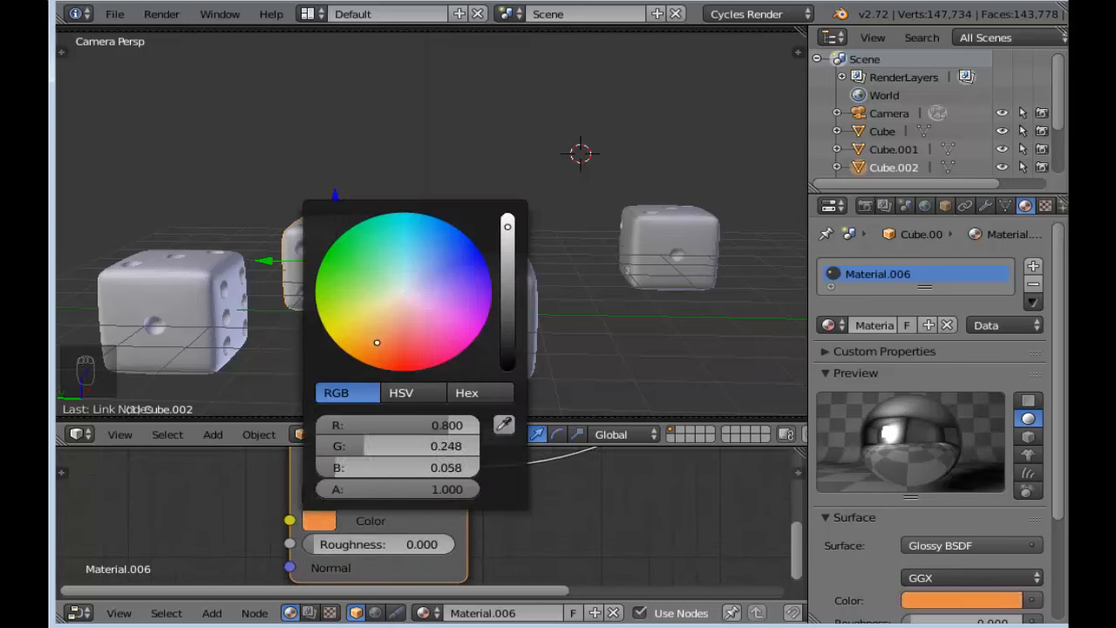
{"action": "left_click_drag", "start_coordinate": [377, 342], "coordinate": [379, 341]}
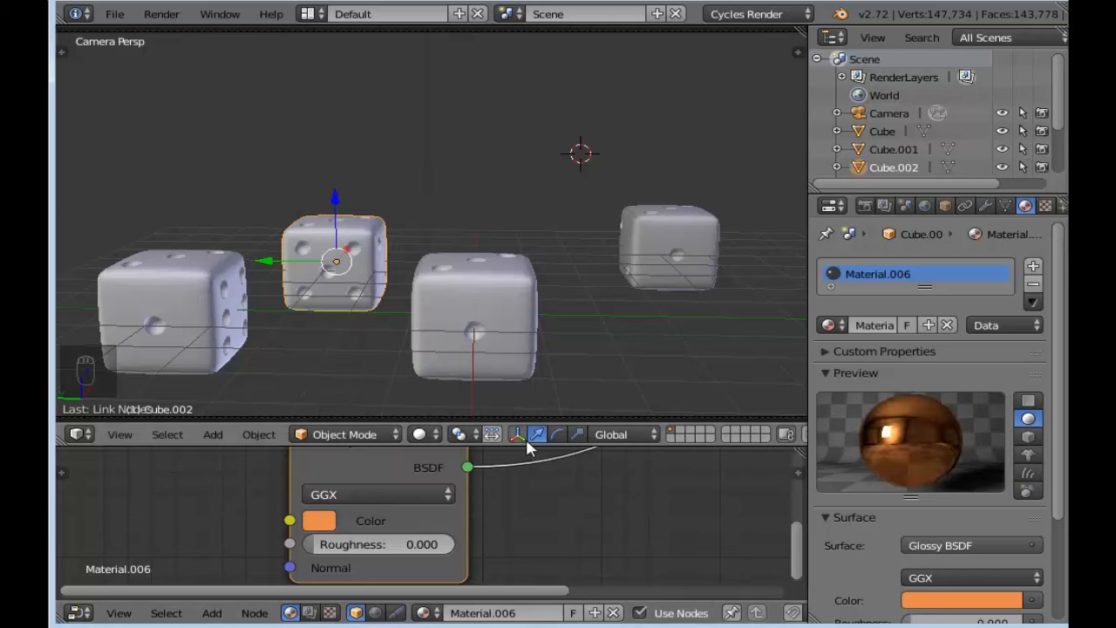
Step: Add a second material slot to the rear-left die with a new material that uses an Emission surface shader
{"action": "left_click_drag", "start_coordinate": [529, 448], "coordinate": [530, 531]}
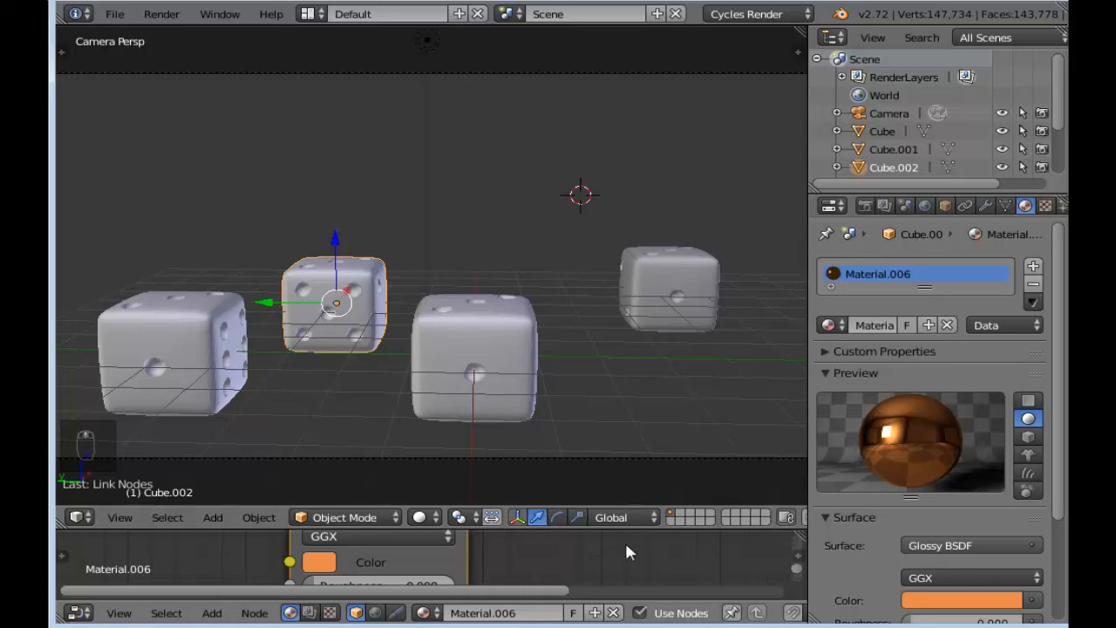
{"action": "left_click_drag", "start_coordinate": [606, 529], "coordinate": [605, 479]}
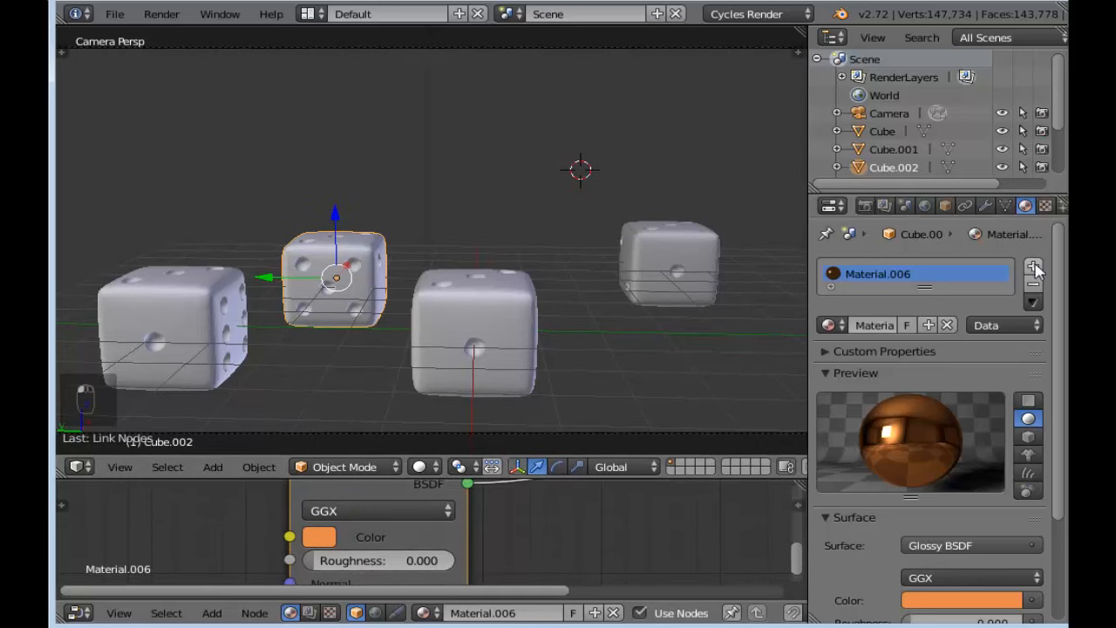
{"action": "left_click", "coordinate": [1032, 266]}
{"action": "left_click", "coordinate": [898, 327]}
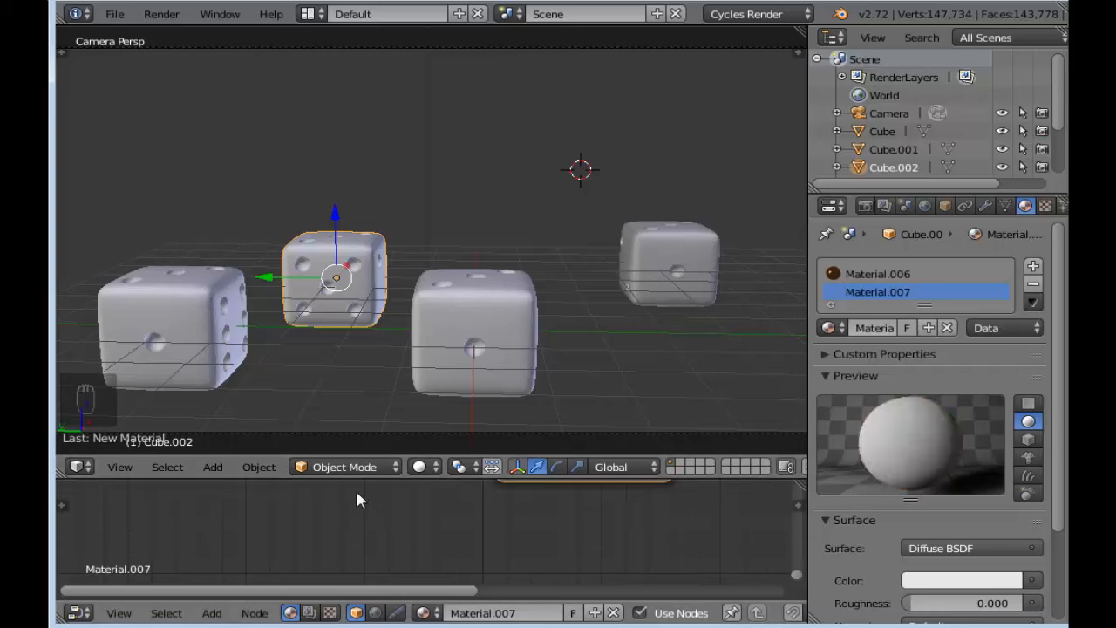
{"action": "scroll", "coordinate": [370, 508], "scroll_direction": "down", "scroll_amount": 8}
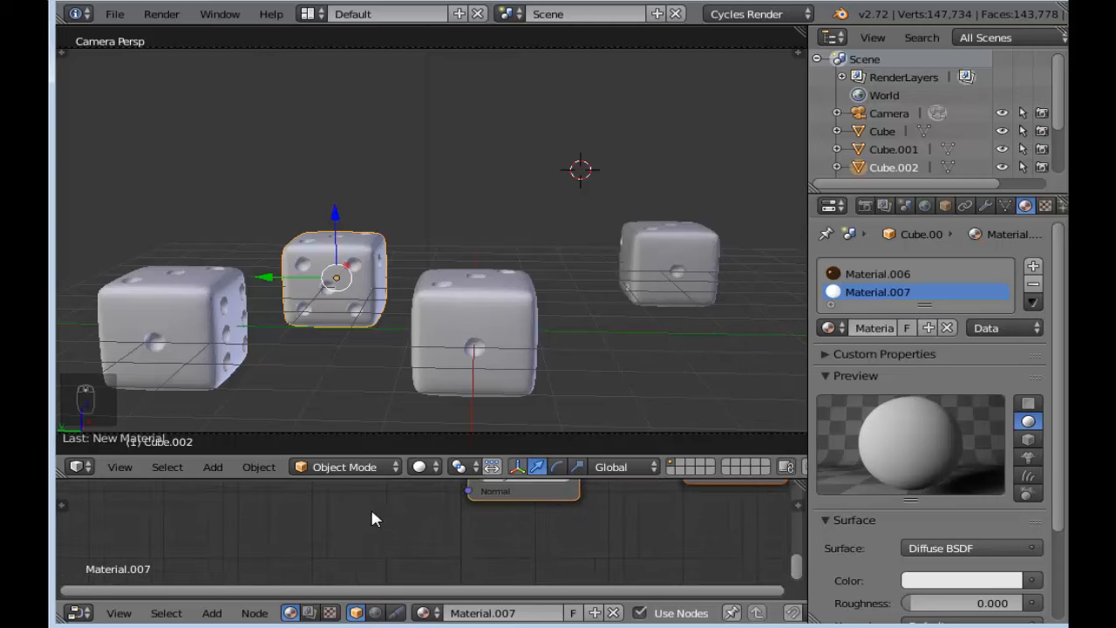
{"action": "middle_click_drag", "start_coordinate": [536, 526], "coordinate": [431, 558]}
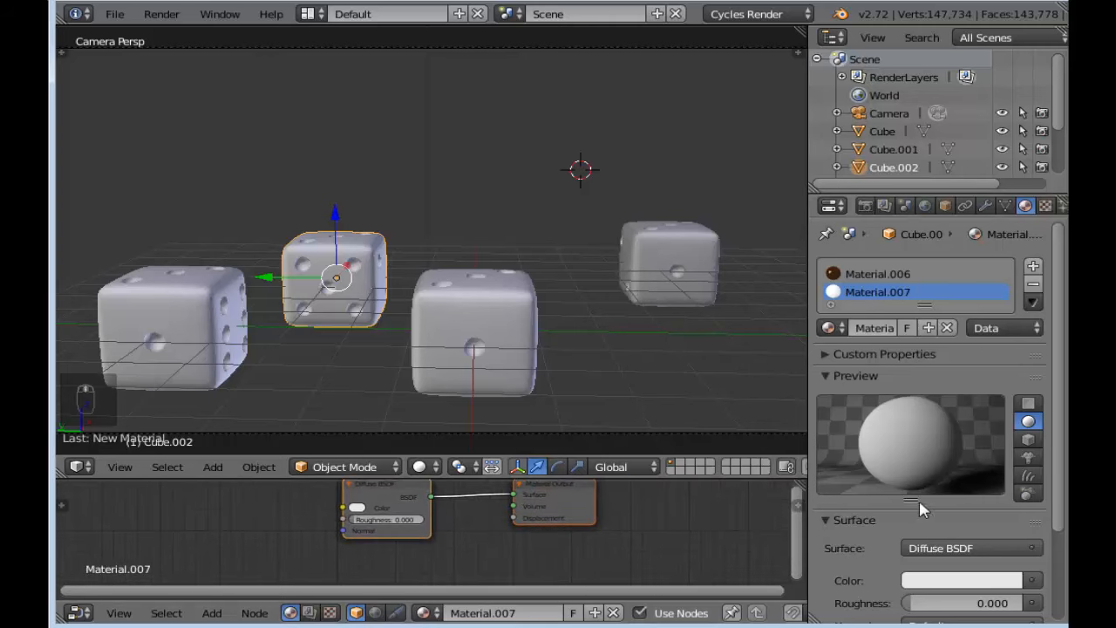
{"action": "left_click", "coordinate": [965, 549]}
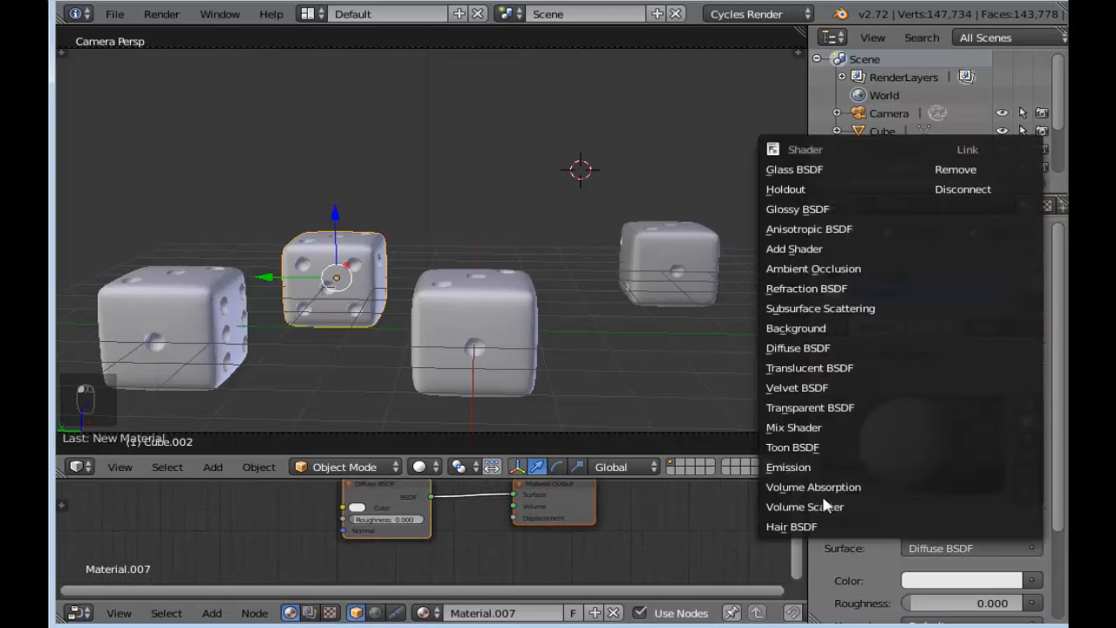
{"action": "left_click", "coordinate": [798, 467]}
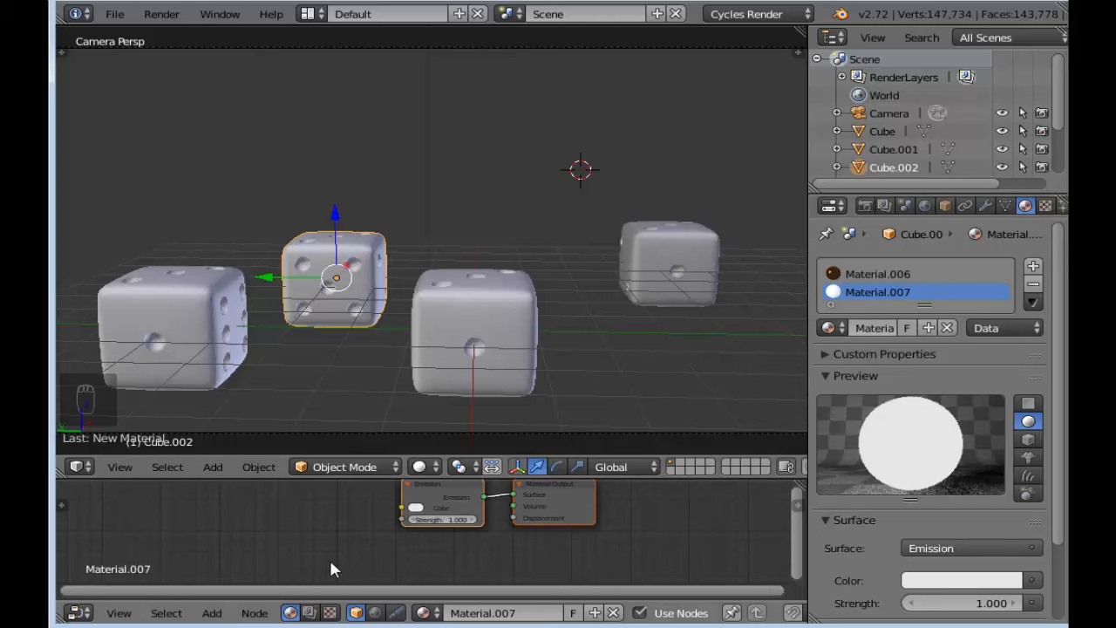
Step: Enlarge the node editor area and set the Emission shader's color to cyan
{"action": "scroll", "coordinate": [519, 495], "scroll_direction": "up", "scroll_amount": 1}
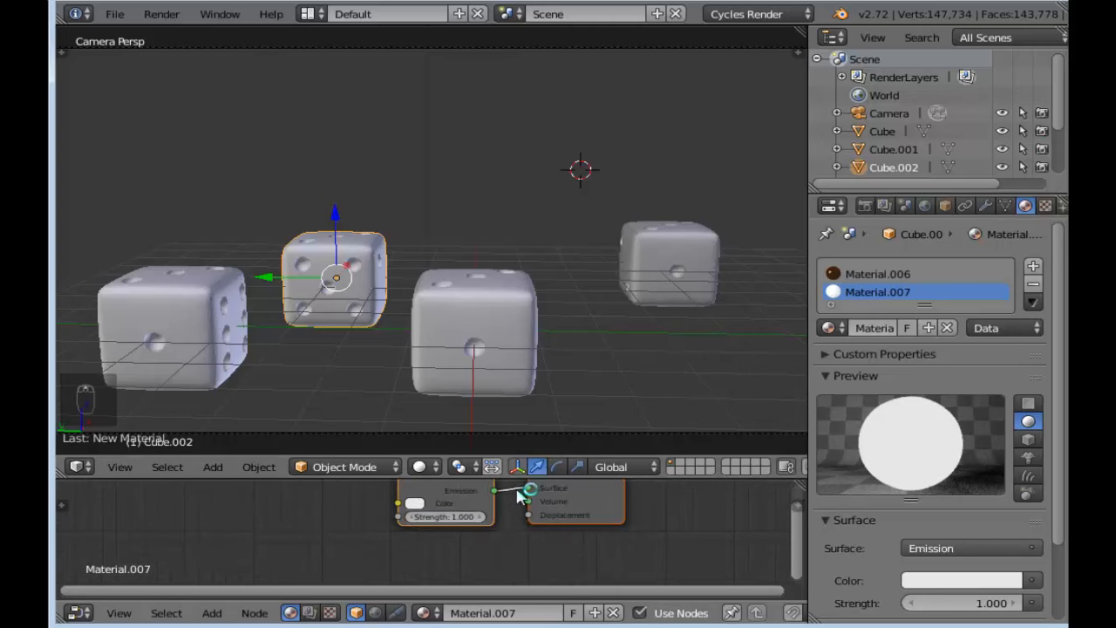
{"action": "left_click_drag", "start_coordinate": [519, 481], "coordinate": [520, 408]}
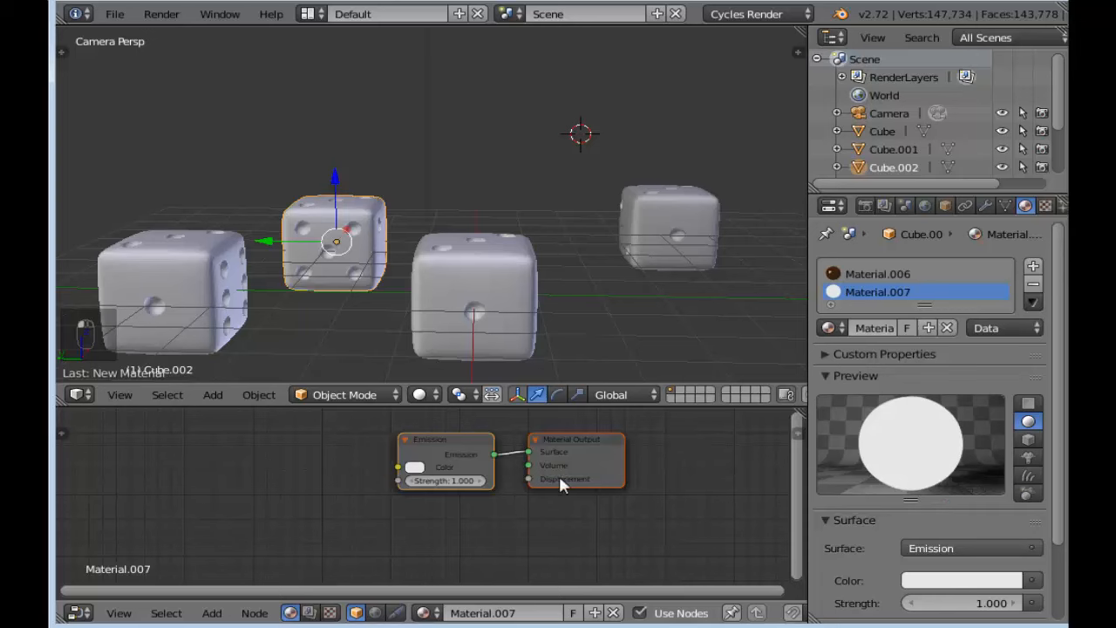
{"action": "scroll", "coordinate": [486, 466], "scroll_direction": "up", "scroll_amount": 1}
{"action": "middle_click_drag", "start_coordinate": [388, 430], "coordinate": [351, 431]}
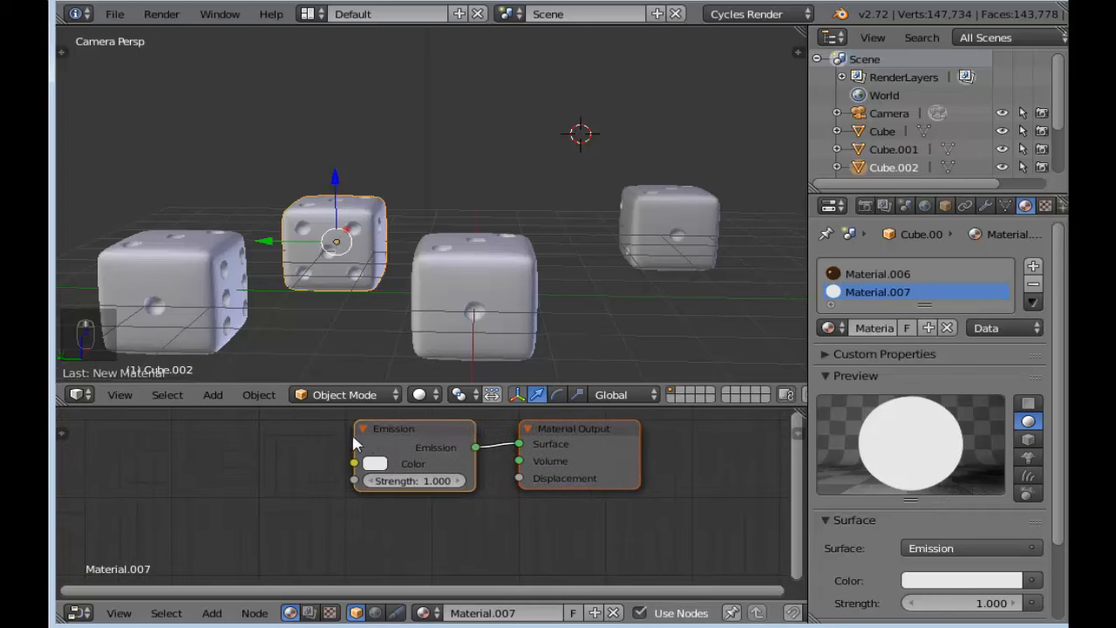
{"action": "scroll", "coordinate": [372, 460], "scroll_direction": "up", "scroll_amount": 1}
{"action": "left_click", "coordinate": [373, 462]}
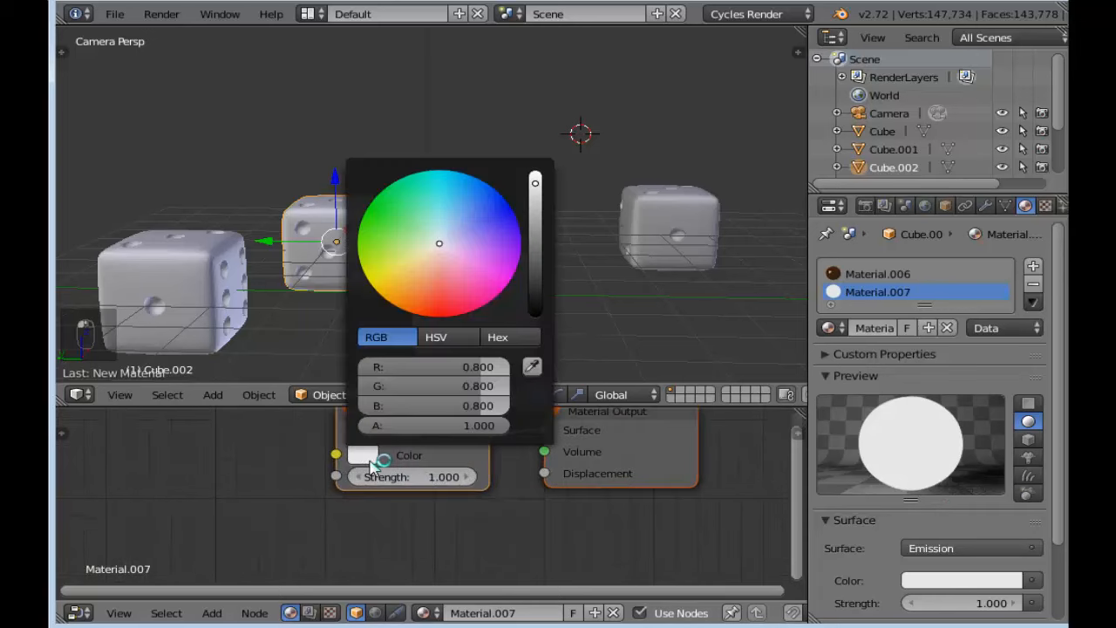
{"action": "left_click", "coordinate": [438, 245]}
{"action": "left_click", "coordinate": [438, 243]}
{"action": "mouse_move", "coordinate": [513, 275]}
{"action": "left_mouse_down"}
{"action": "mouse_move", "coordinate": [508, 284]}
{"action": "mouse_move", "coordinate": [510, 206]}
{"action": "mouse_move", "coordinate": [480, 176]}
{"action": "mouse_move", "coordinate": [430, 170]}
{"action": "left_mouse_up"}
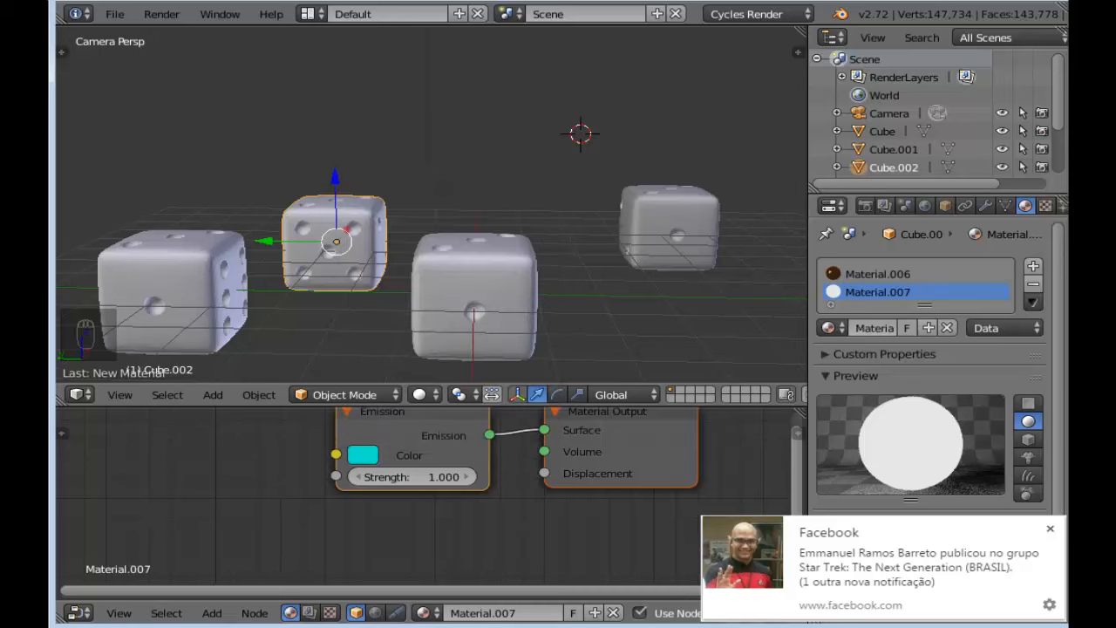
Step: Dismiss the desktop notification, switch to the Chrome image search window and close it
{"action": "left_click", "coordinate": [1049, 528]}
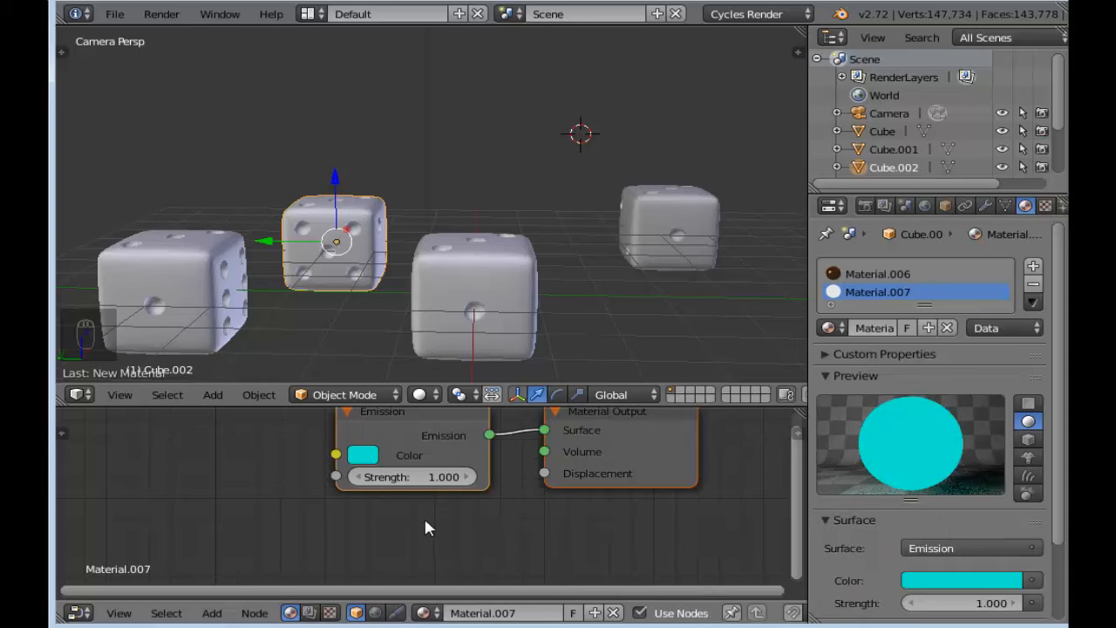
{"action": "key", "text": "alt+Tab"}
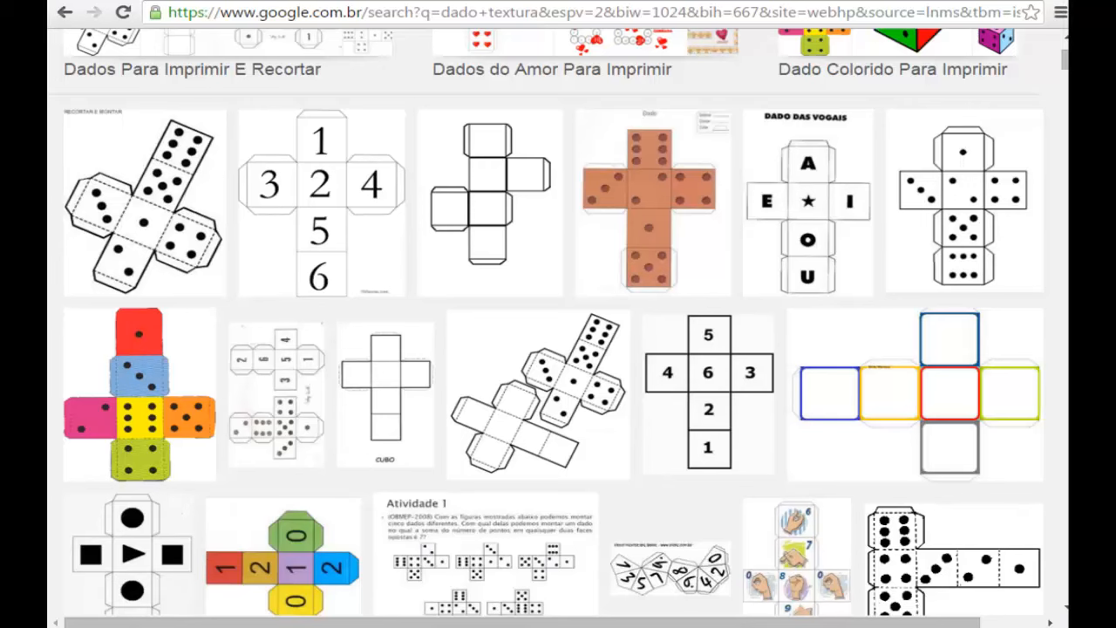
{"action": "left_click", "coordinate": [1050, 3]}
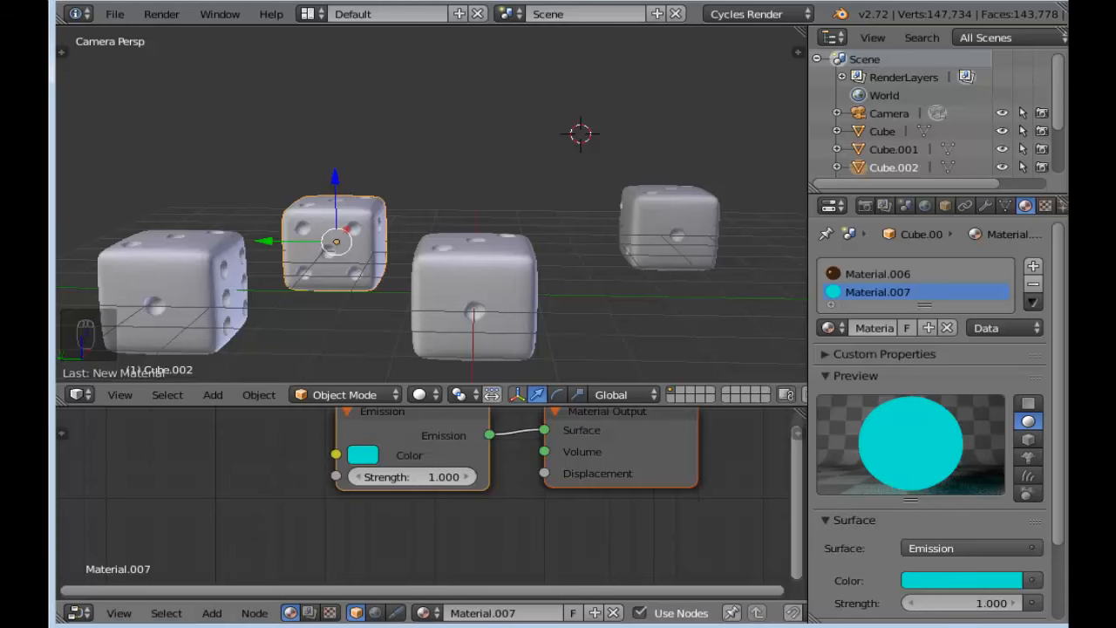
Step: Set the cyan Emission shader's strength to 2, then preview the dice in Rendered shading and return to Solid
{"action": "left_click", "coordinate": [423, 478]}
{"action": "type", "text": "2"}
{"action": "key", "text": "Return"}
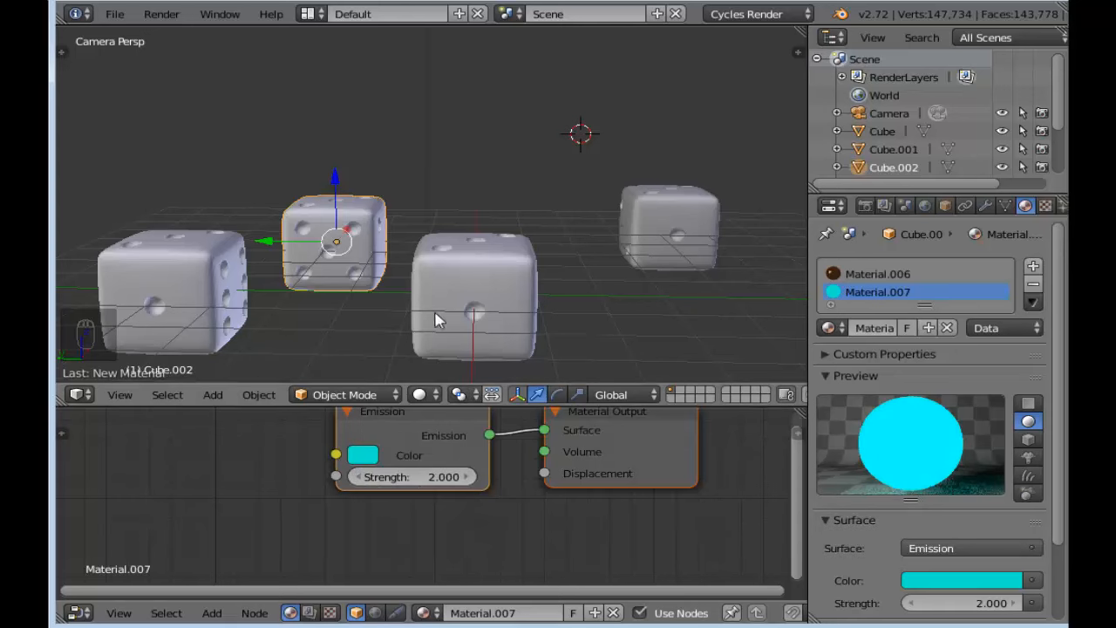
{"action": "left_click", "coordinate": [425, 394]}
{"action": "left_click", "coordinate": [453, 272]}
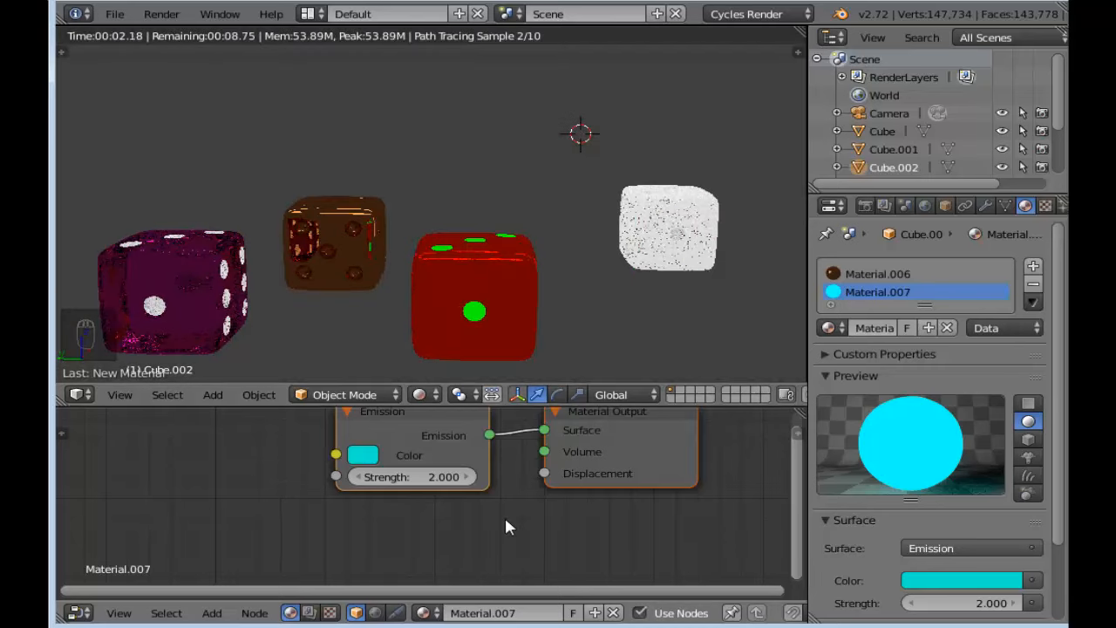
{"action": "left_click", "coordinate": [419, 394]}
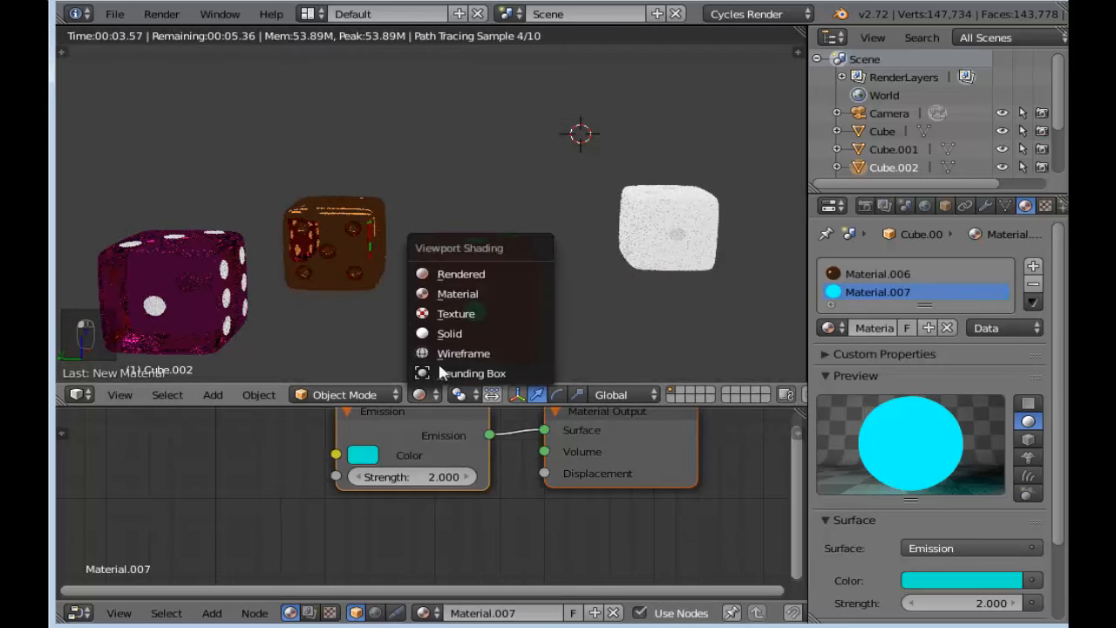
{"action": "left_click", "coordinate": [452, 334]}
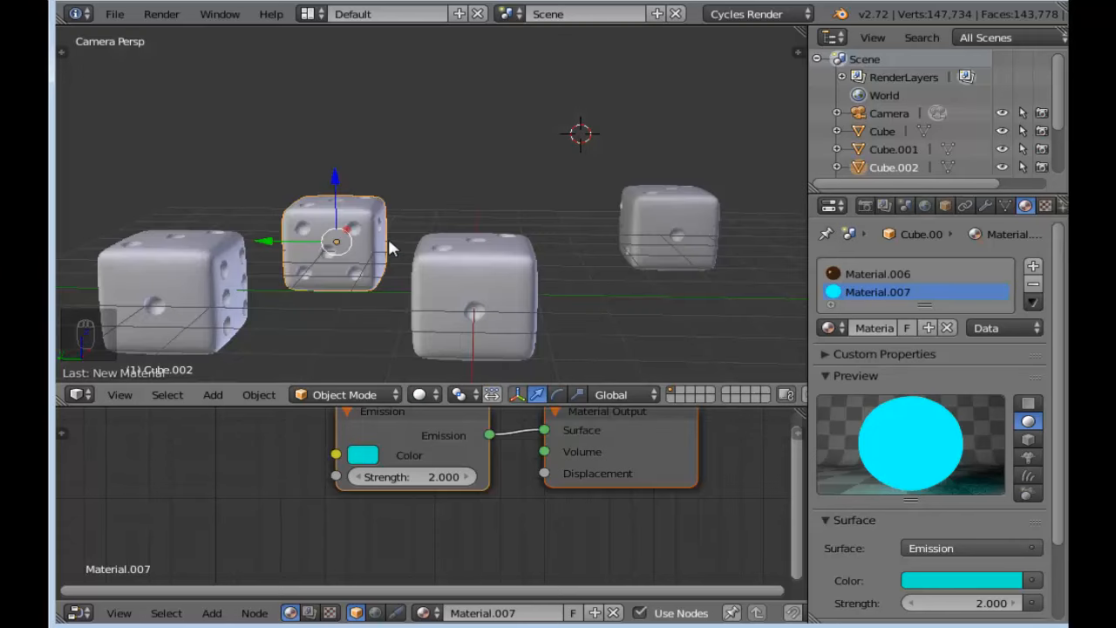
Step: Assign the cyan emission material to the selected pips of the copper die and show the viewport in Material shading
{"action": "key", "text": "Tab"}
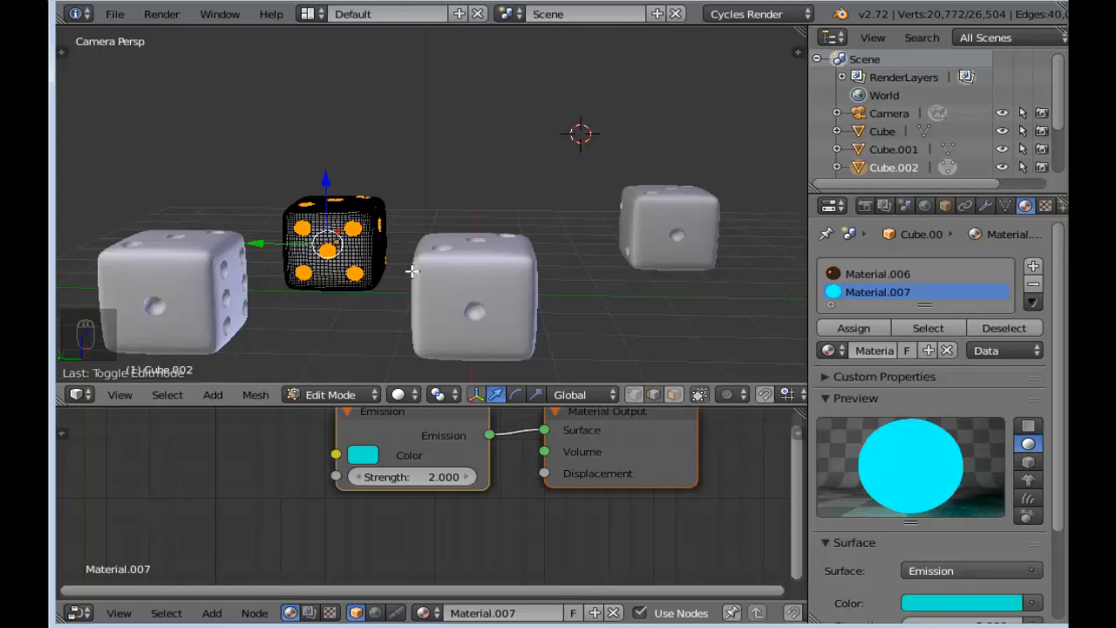
{"action": "left_click", "coordinate": [854, 329]}
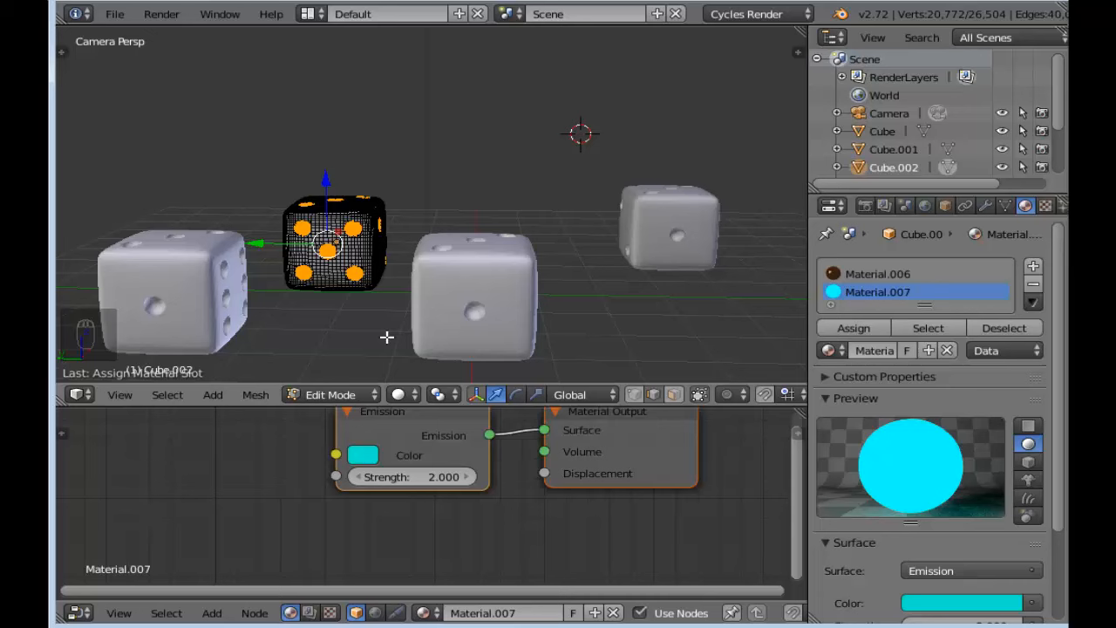
{"action": "key", "text": "Tab"}
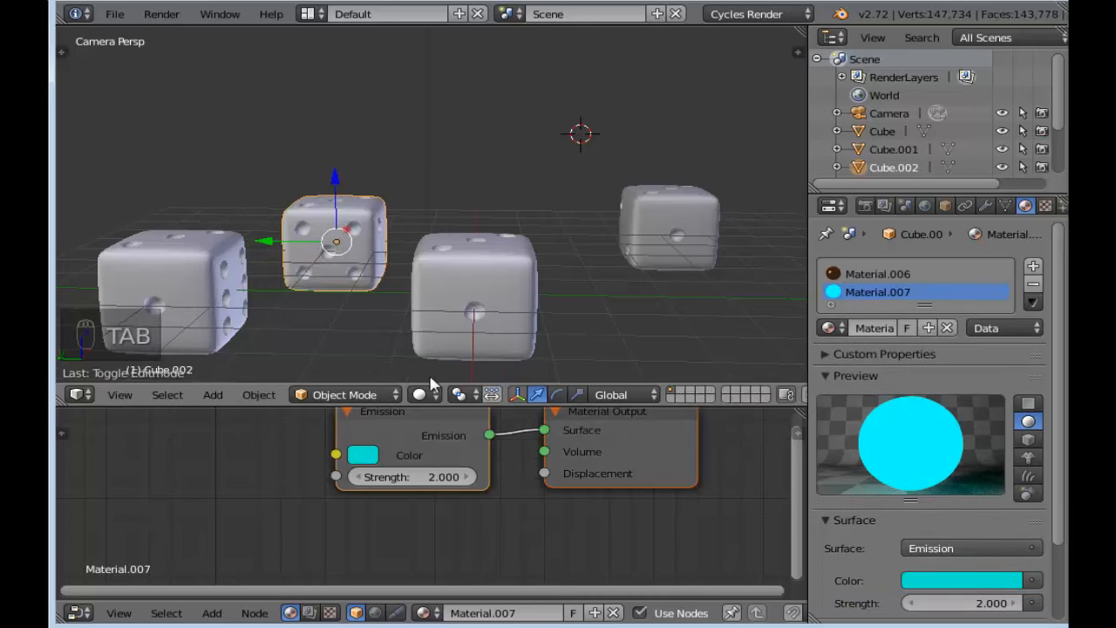
{"action": "left_click", "coordinate": [423, 394]}
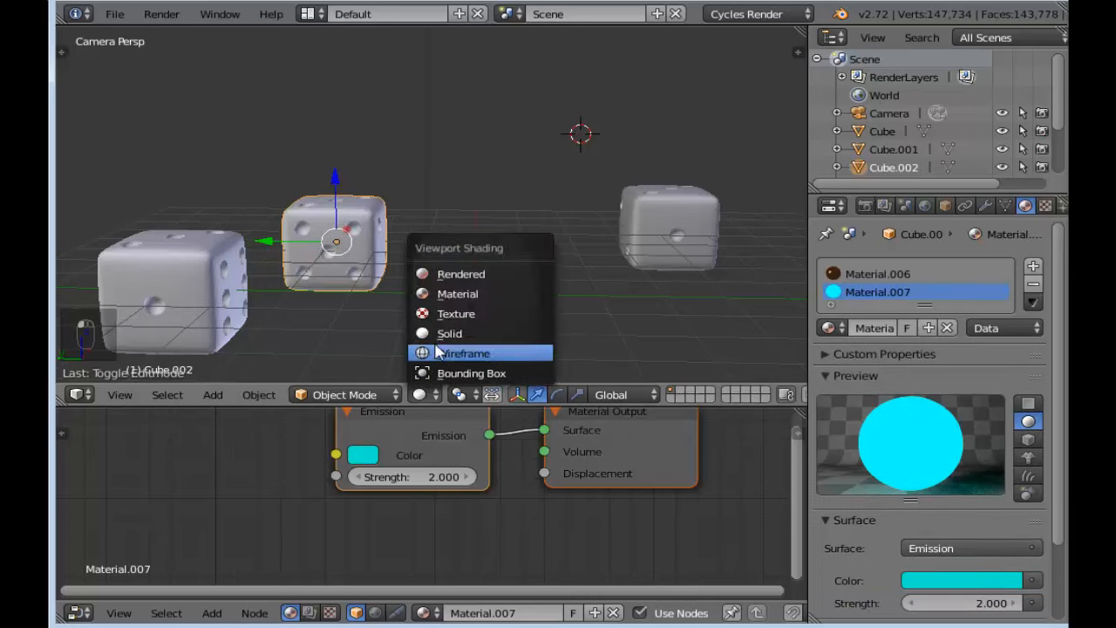
{"action": "left_click", "coordinate": [455, 296]}
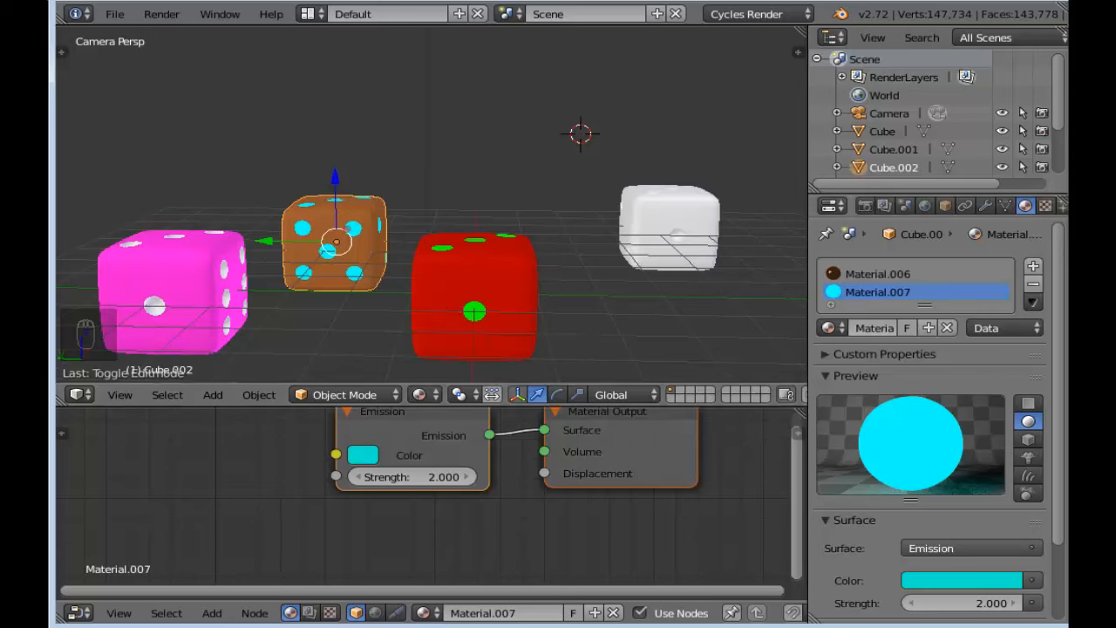
Step: Rename the copper die's cyan emission material "luz azul" and its copper material "dourado"
{"action": "double_click", "coordinate": [891, 294]}
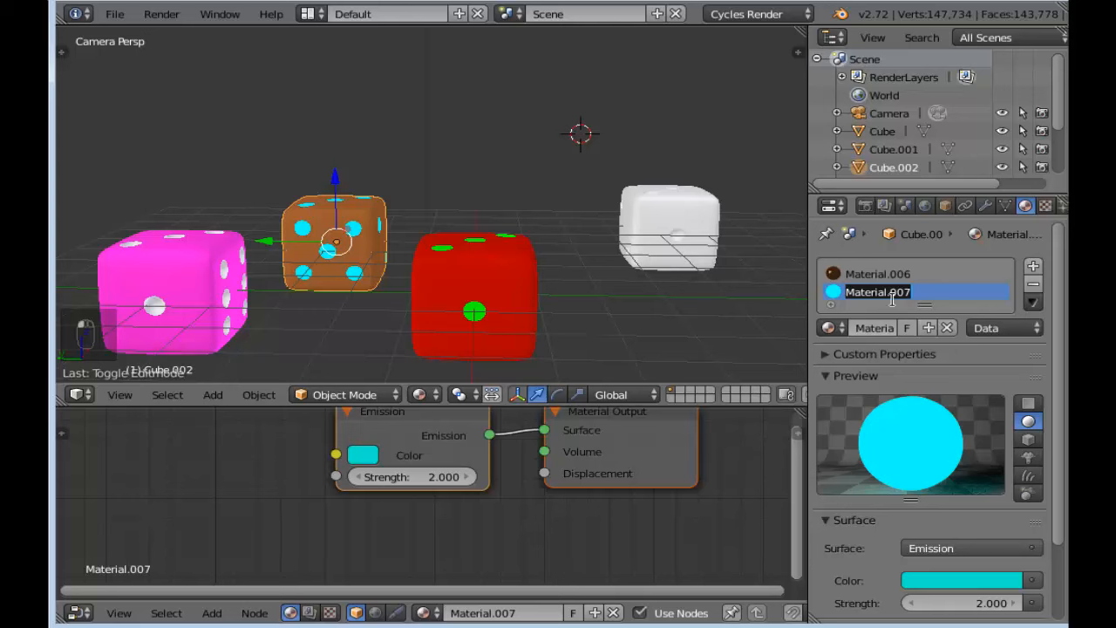
{"action": "key", "text": "BackSpace"}
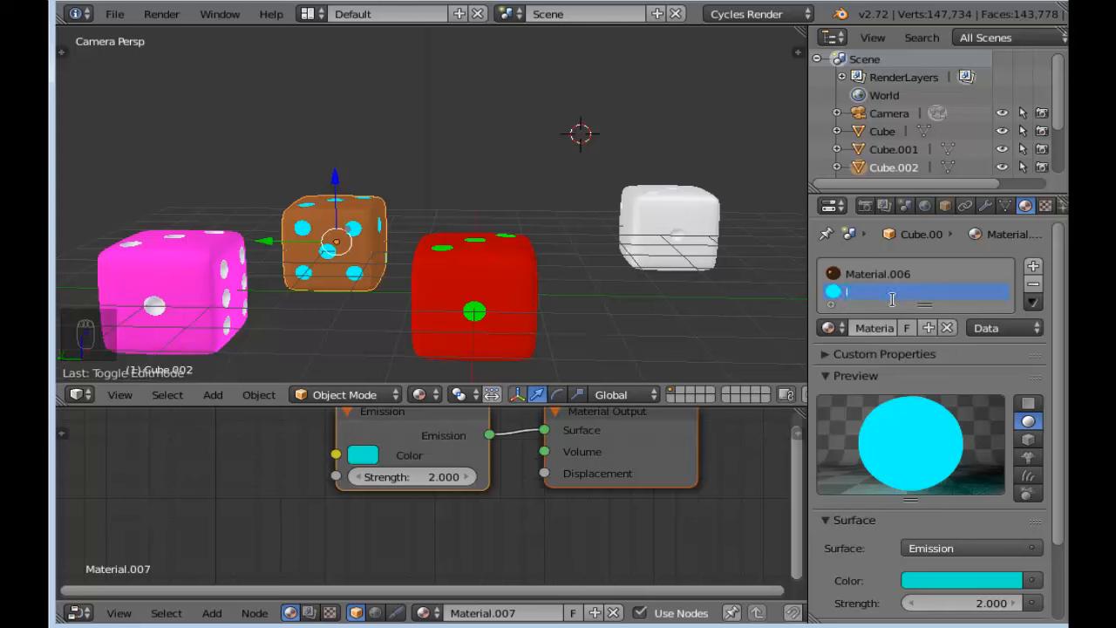
{"action": "type", "text": "luz azul"}
{"action": "key", "text": "Return"}
{"action": "double_click", "coordinate": [884, 275]}
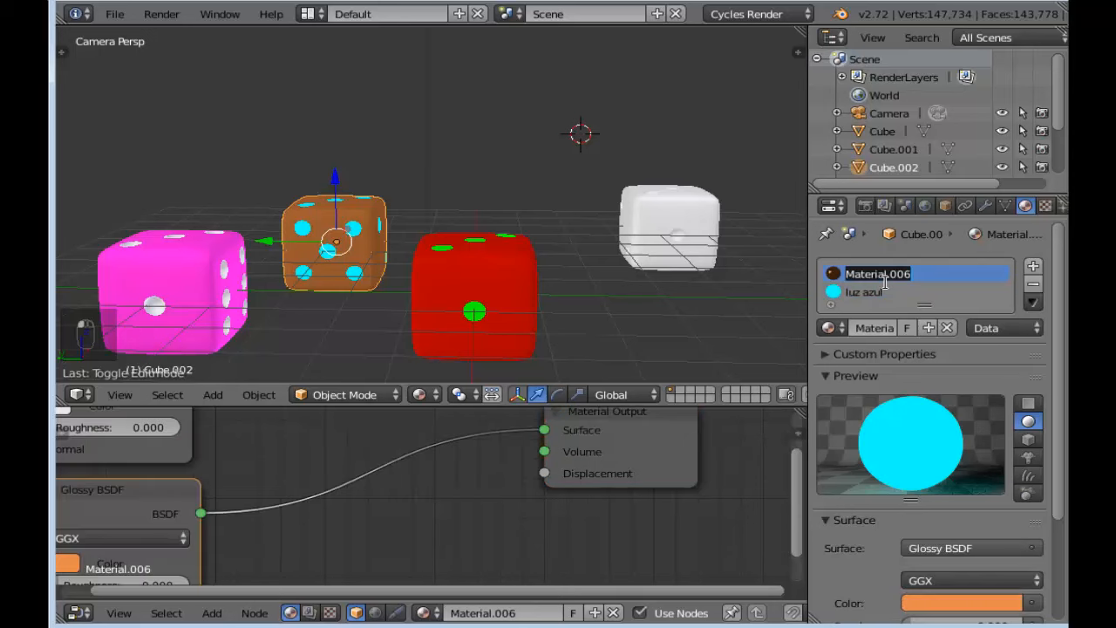
{"action": "type", "text": "dourado"}
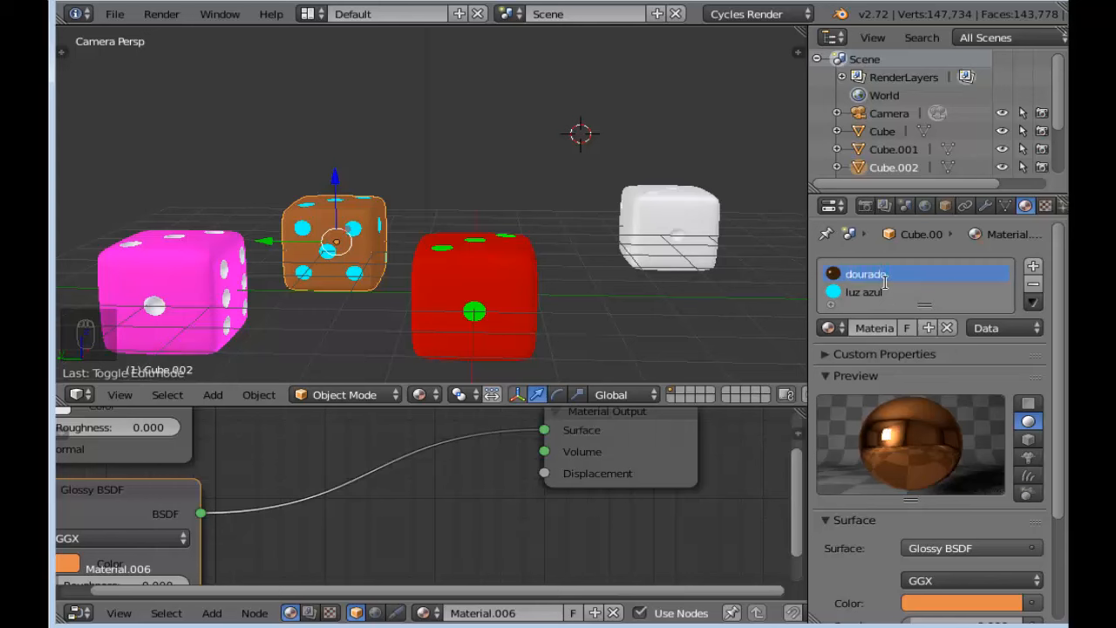
{"action": "key", "text": "Return"}
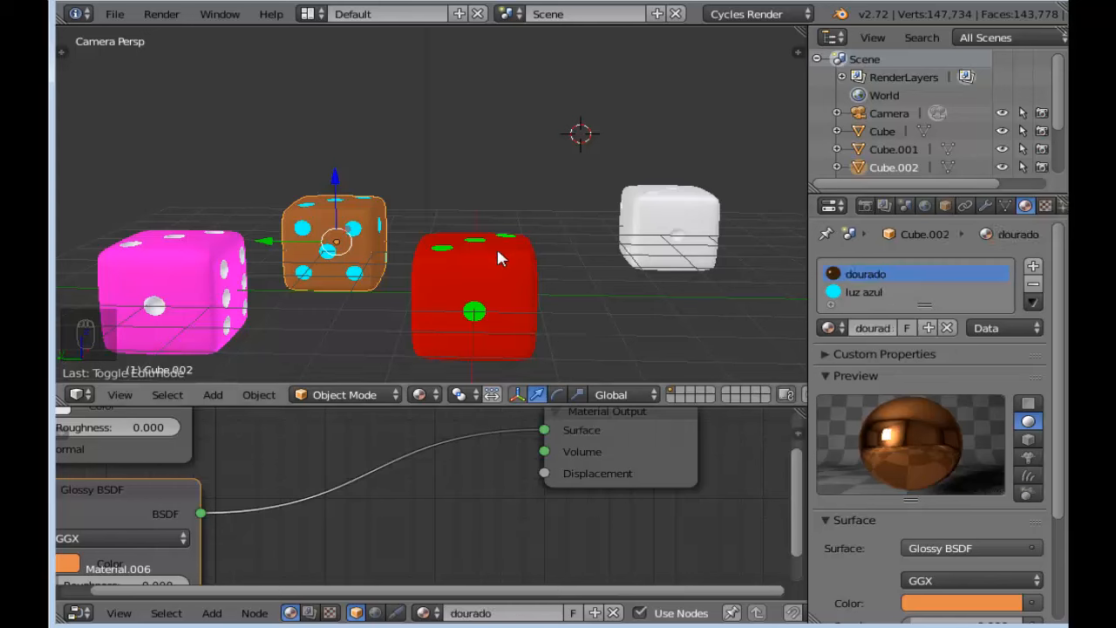
Step: Rename the red die's body material "vermetal metal" and its green emission material "luz verde"
{"action": "right_click", "coordinate": [497, 244]}
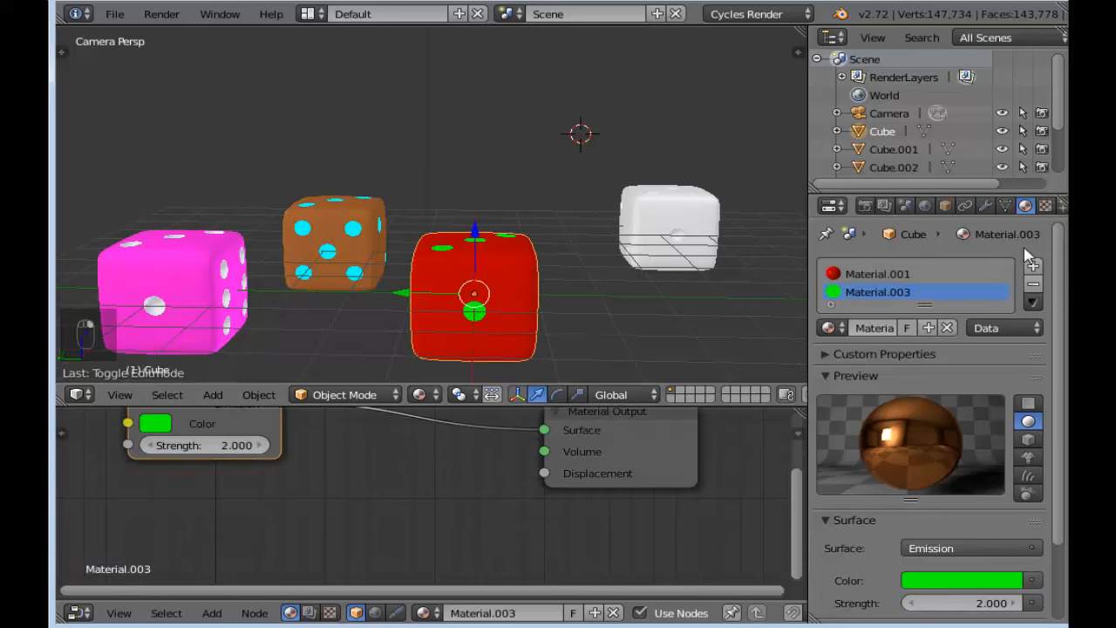
{"action": "left_click", "coordinate": [903, 274]}
{"action": "double_click", "coordinate": [894, 273]}
{"action": "type", "text": "vermeta"}
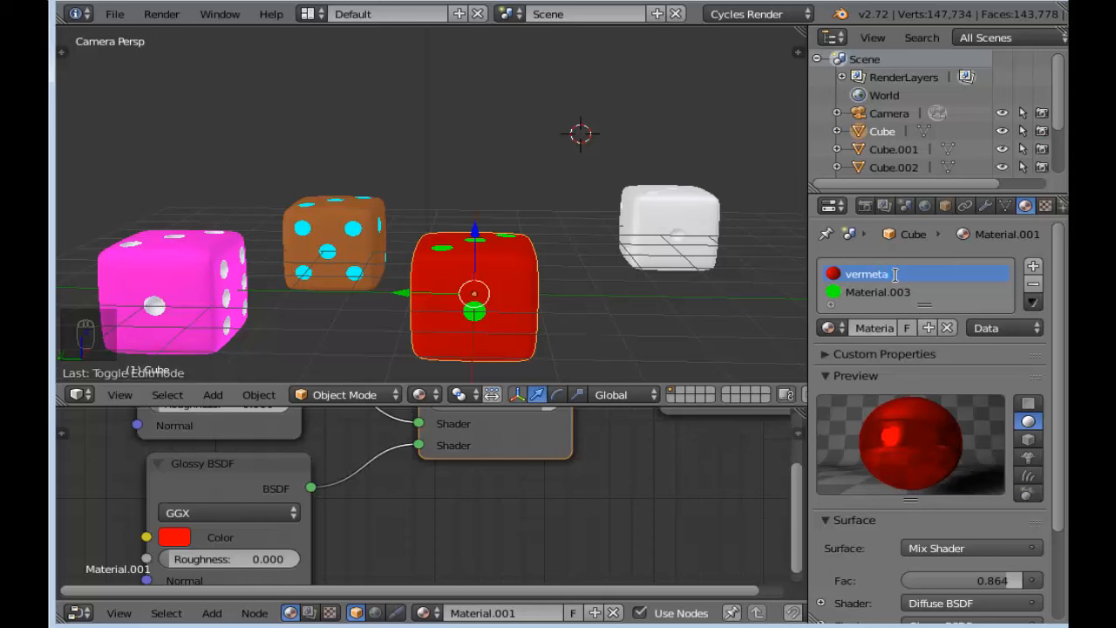
{"action": "type", "text": "l metal"}
{"action": "key", "text": "Return"}
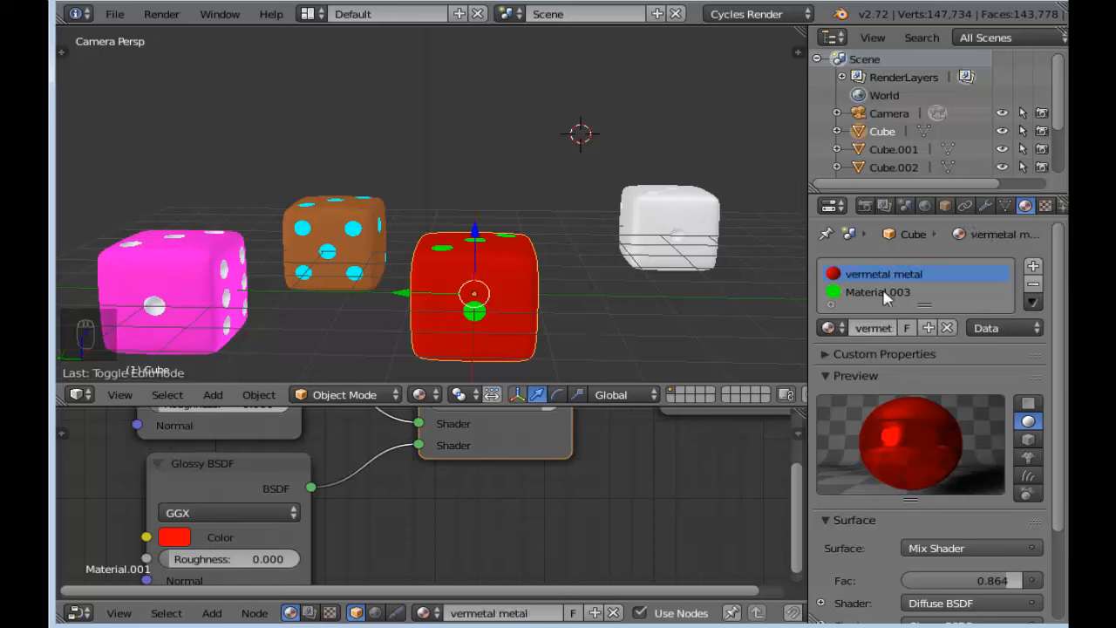
{"action": "double_click", "coordinate": [887, 294]}
{"action": "key", "text": "BackSpace"}
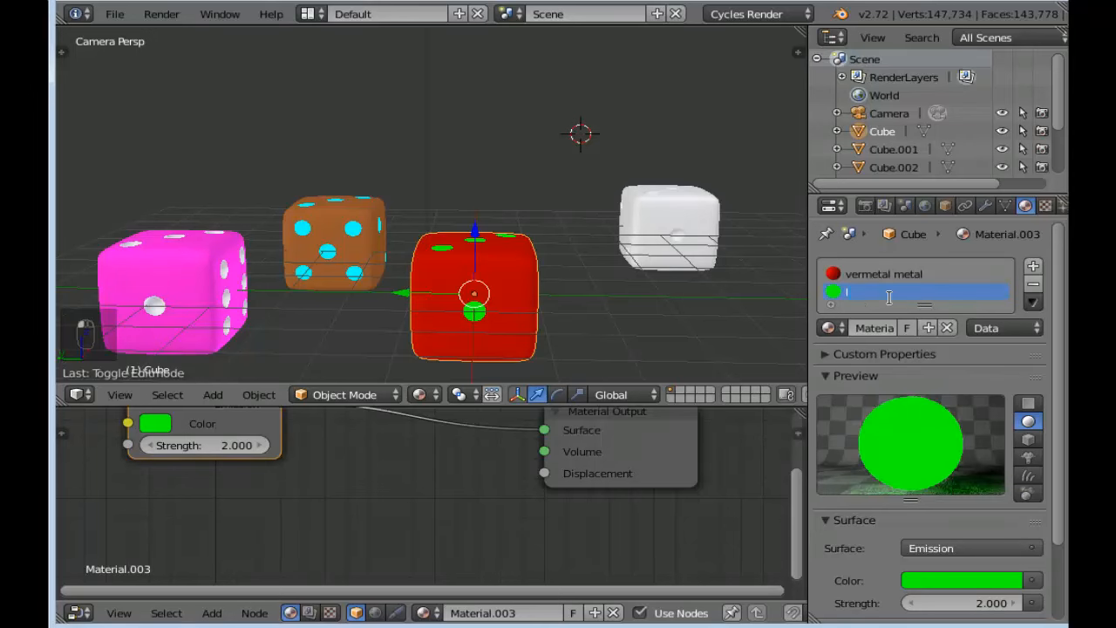
{"action": "type", "text": "luz verde"}
{"action": "key", "text": "Return"}
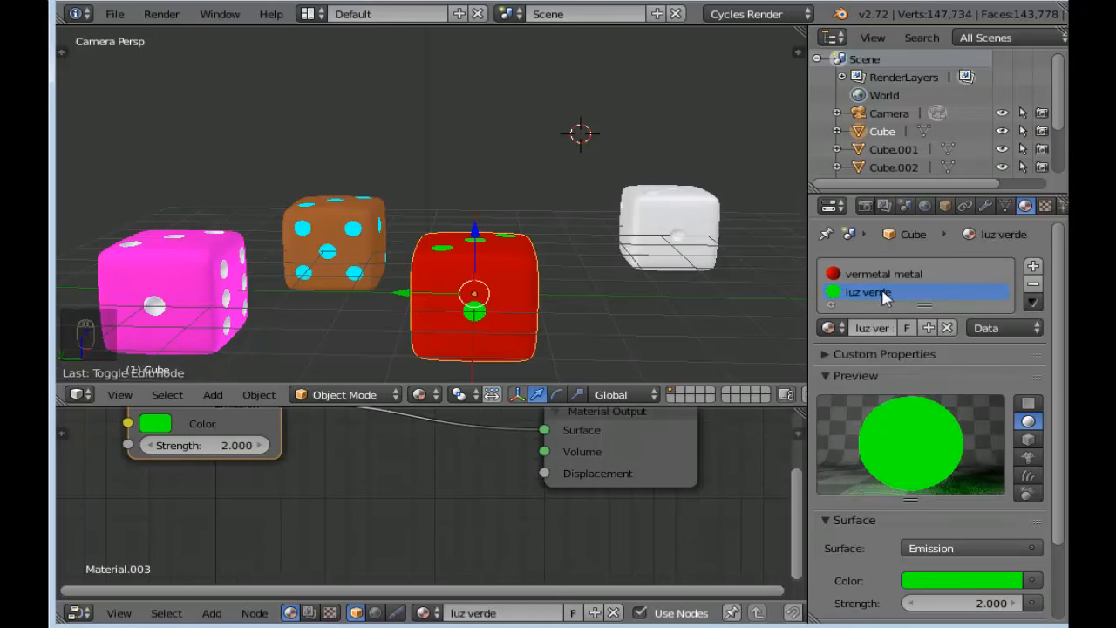
Step: Rename the pink die's glass material "vidro rosa" and its white diffuse material "branco opaco"
{"action": "right_click", "coordinate": [216, 277]}
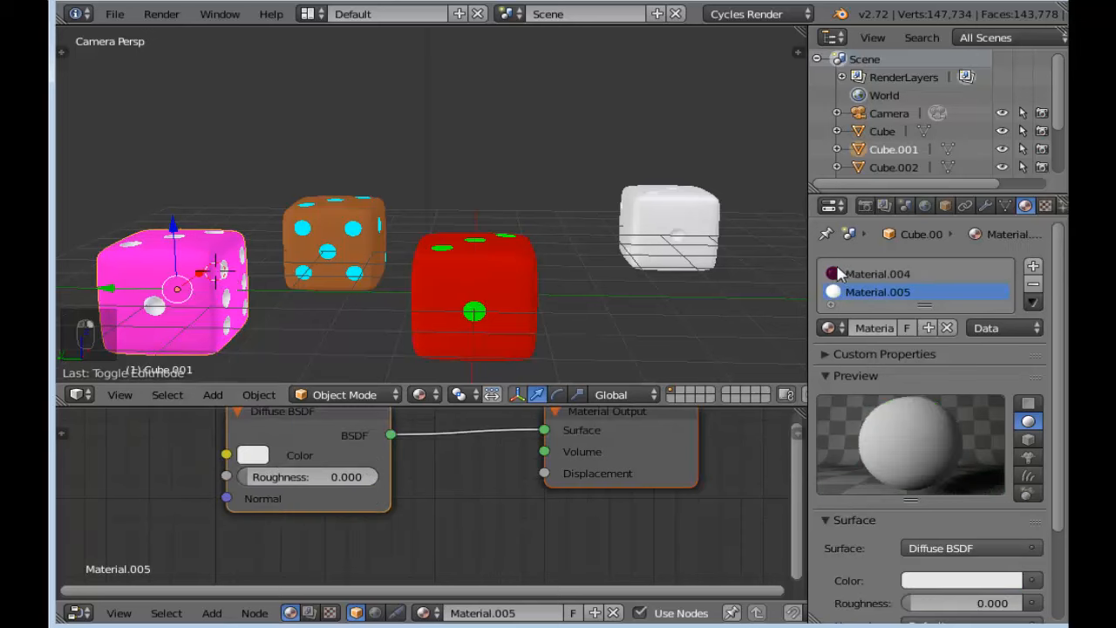
{"action": "left_click", "coordinate": [876, 273]}
{"action": "double_click", "coordinate": [876, 276]}
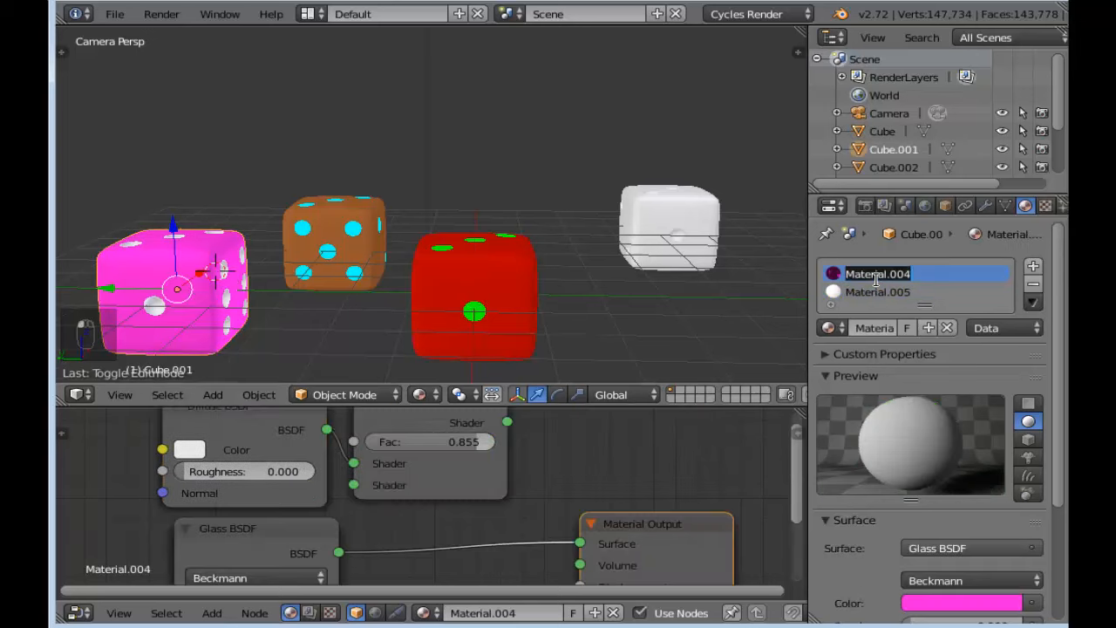
{"action": "type", "text": "vid"}
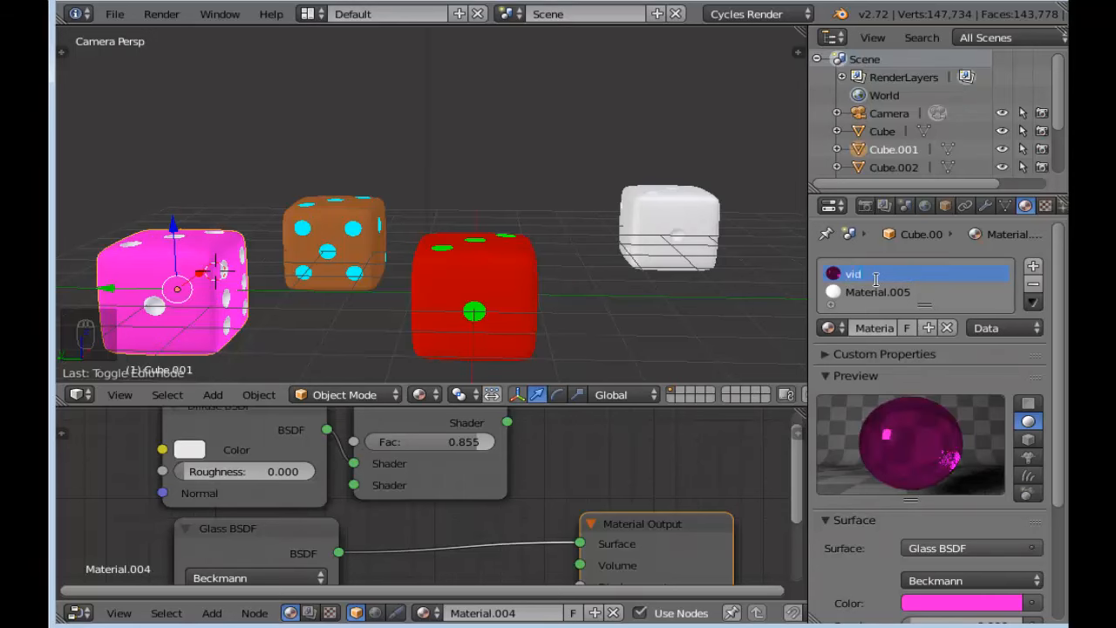
{"action": "type", "text": "ro rosa"}
{"action": "key", "text": "Return"}
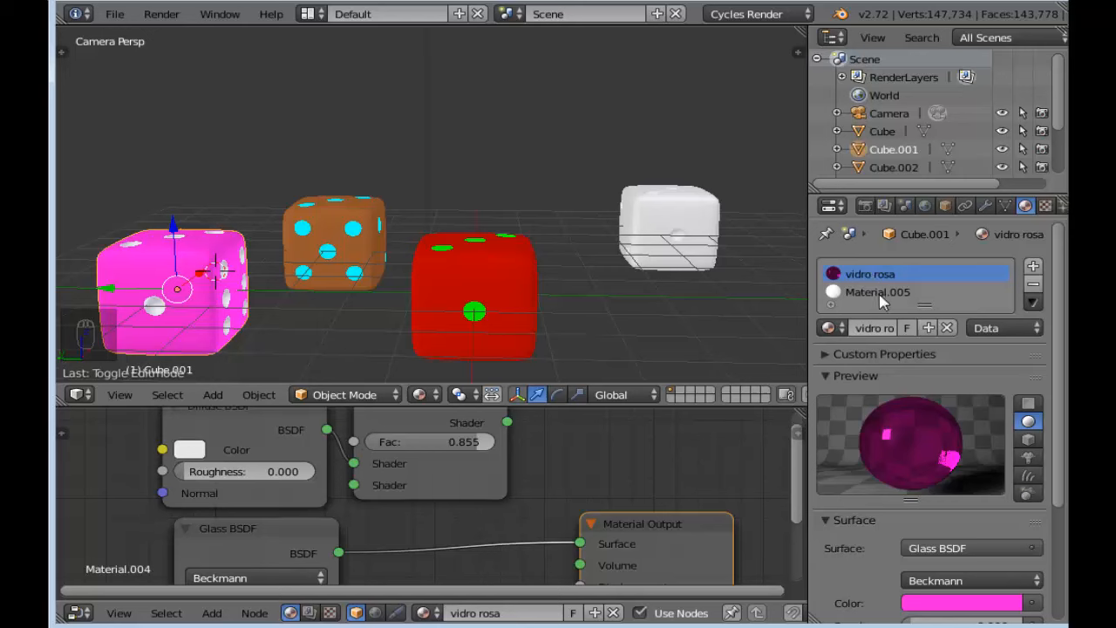
{"action": "double_click", "coordinate": [880, 295]}
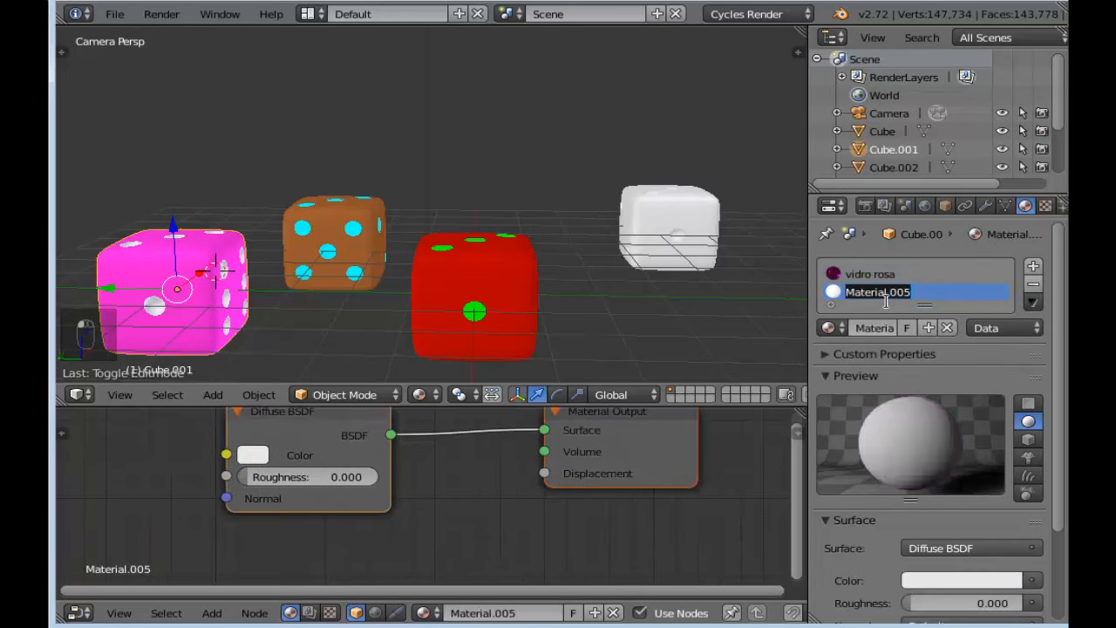
{"action": "type", "text": "branco opaco"}
{"action": "key", "text": "Return"}
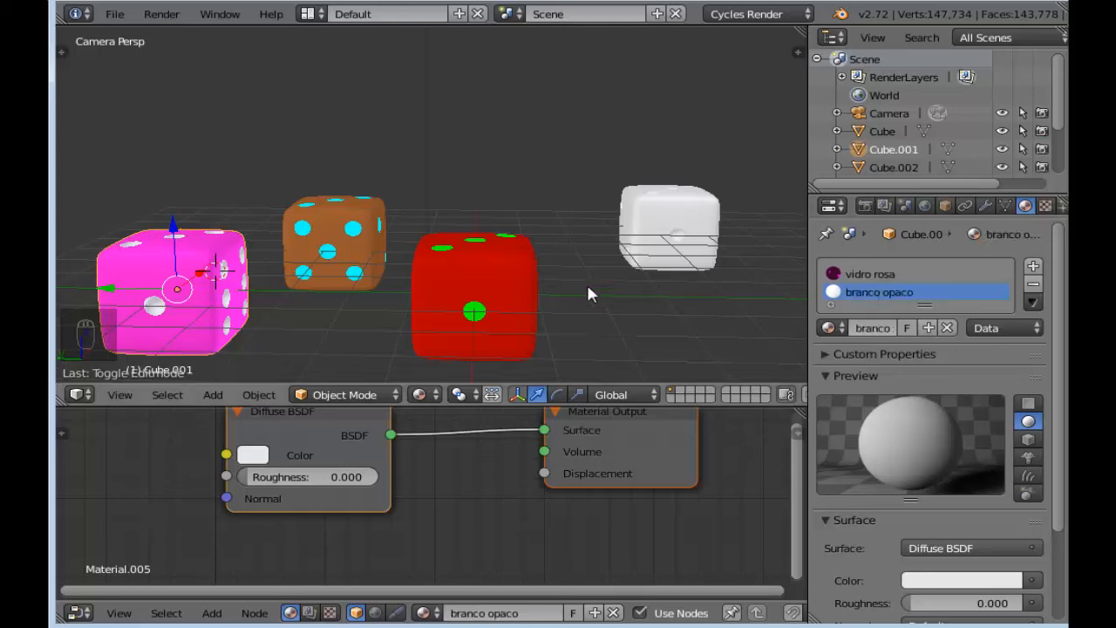
Step: Select the unshaded white die and open the color picker of its material's Diffuse BSDF node
{"action": "right_click", "coordinate": [647, 225]}
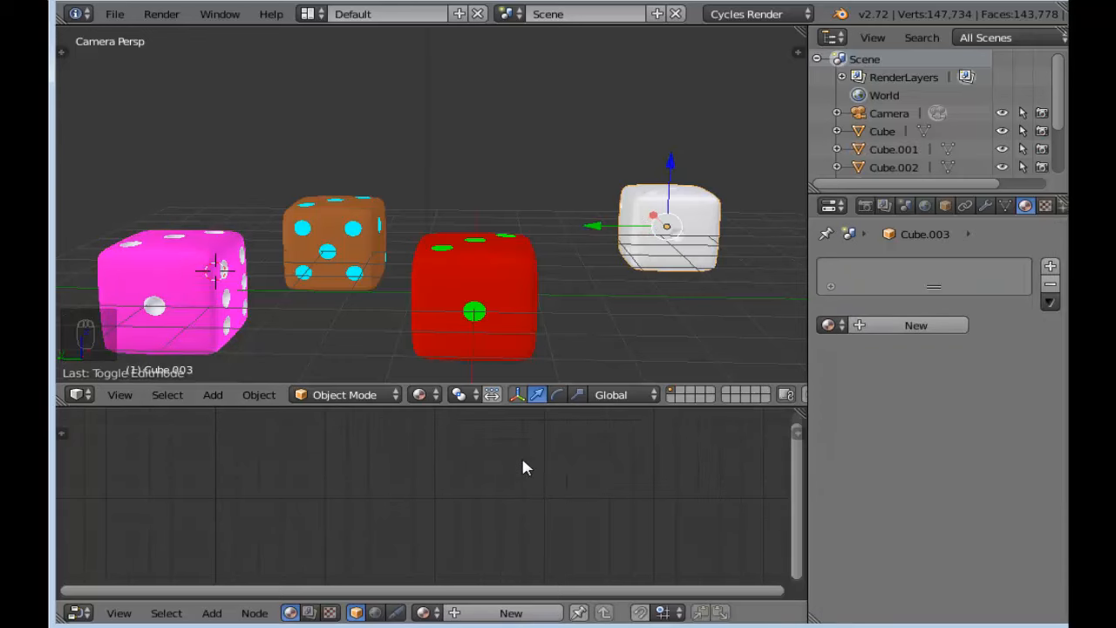
{"action": "scroll", "coordinate": [523, 463], "scroll_direction": "down", "scroll_amount": 1}
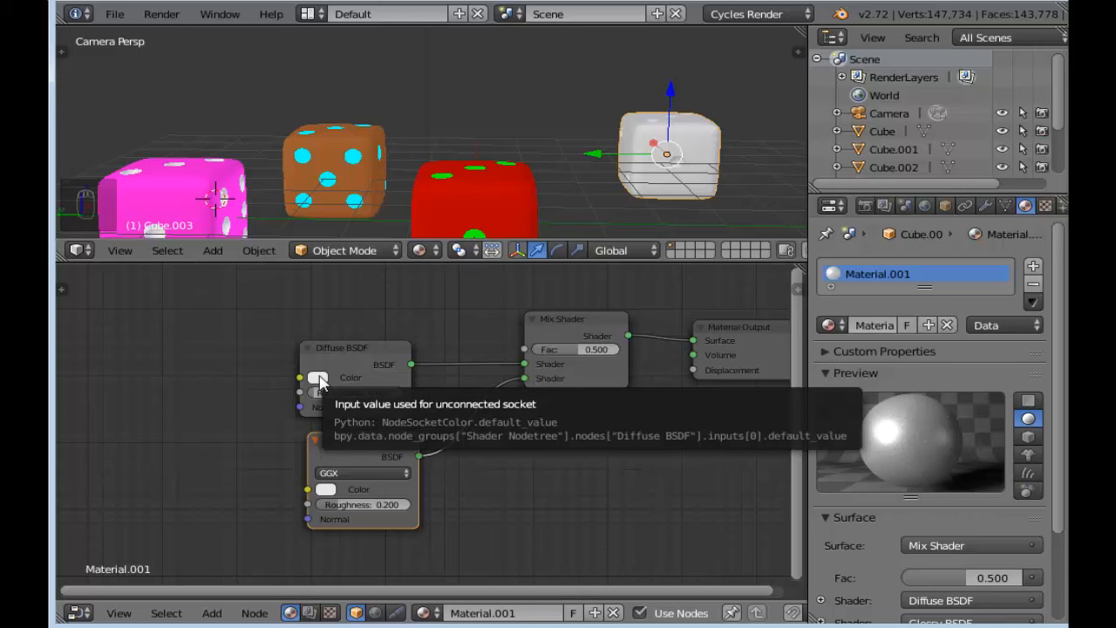
{"action": "left_click", "coordinate": [317, 377]}
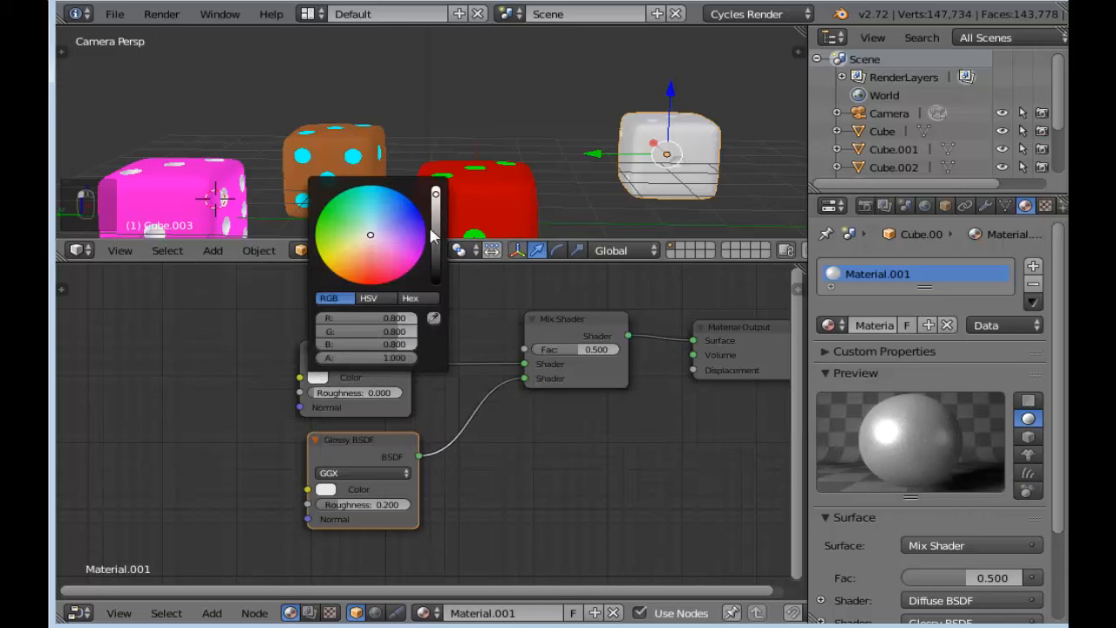
Step: Darken the Diffuse BSDF color to dark grey and drive the mix factor with a Noise Texture using scale 9, detail 4.5 and distortion 2.1
{"action": "left_click_drag", "start_coordinate": [433, 232], "coordinate": [434, 268]}
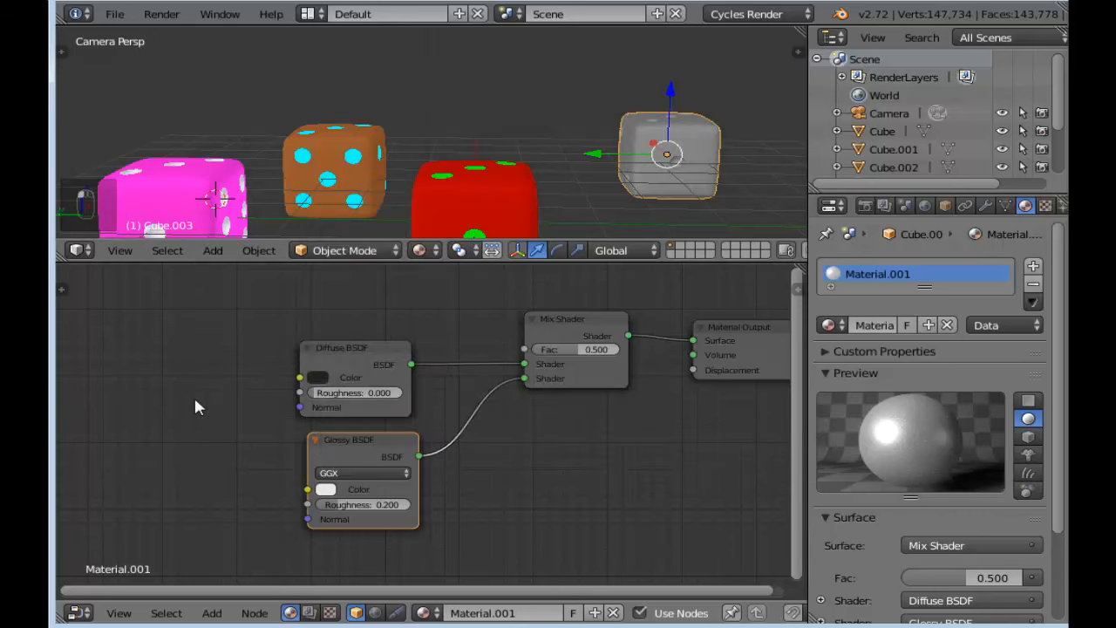
{"action": "key", "text": "shift+a"}
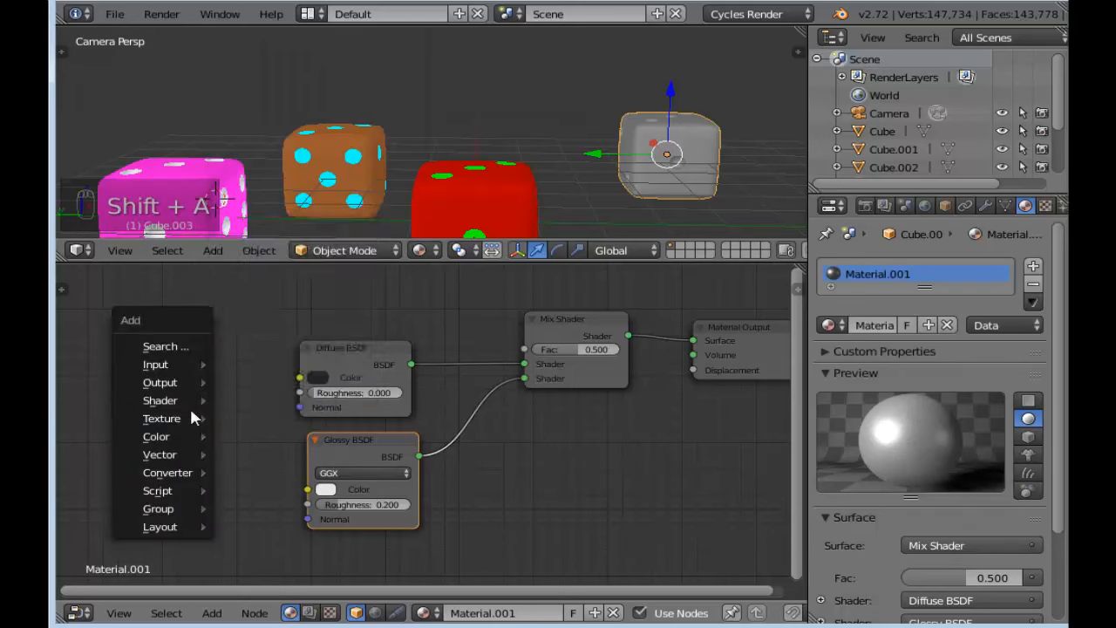
{"action": "mouse_move", "coordinate": [193, 419]}
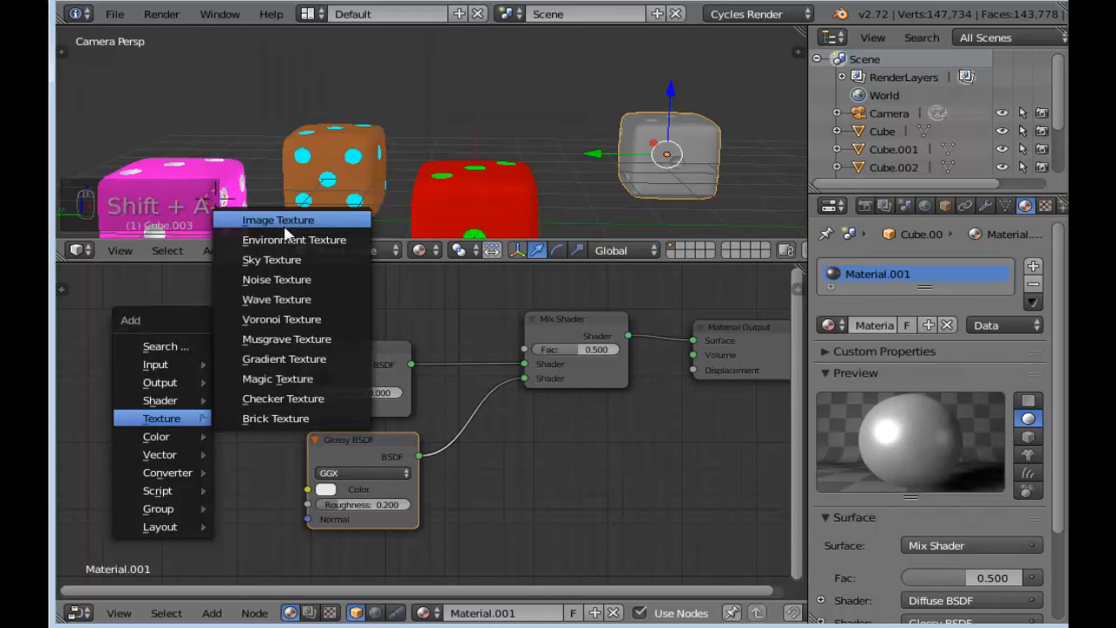
{"action": "left_click", "coordinate": [292, 278]}
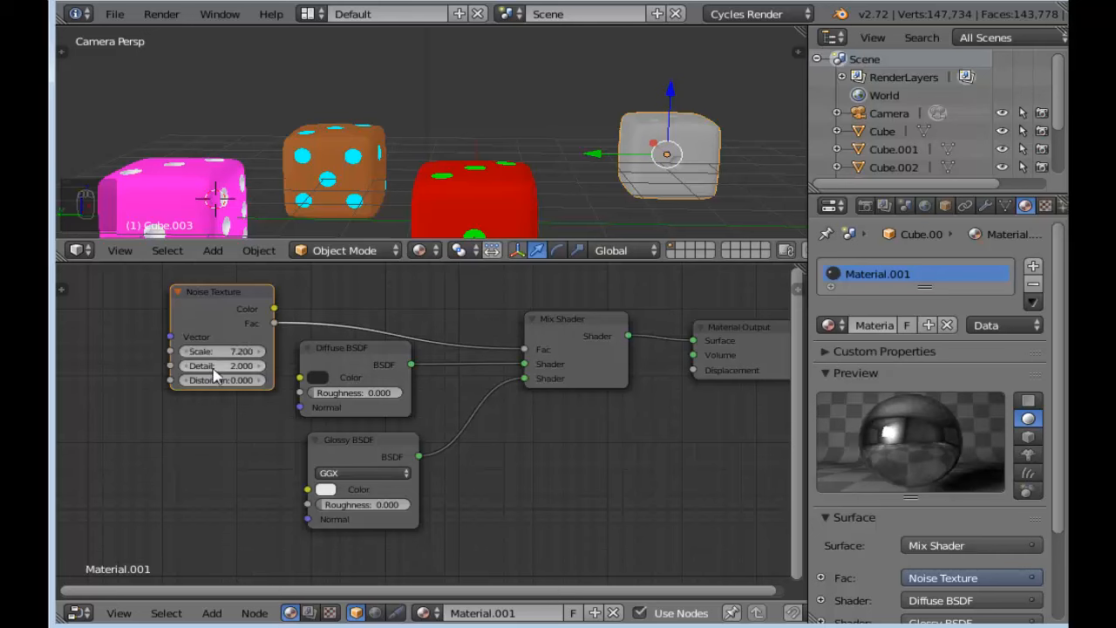
{"action": "mouse_move", "coordinate": [214, 369]}
{"action": "left_mouse_down"}
{"action": "mouse_move", "coordinate": [229, 365]}
{"action": "mouse_move", "coordinate": [227, 380]}
{"action": "left_mouse_up"}
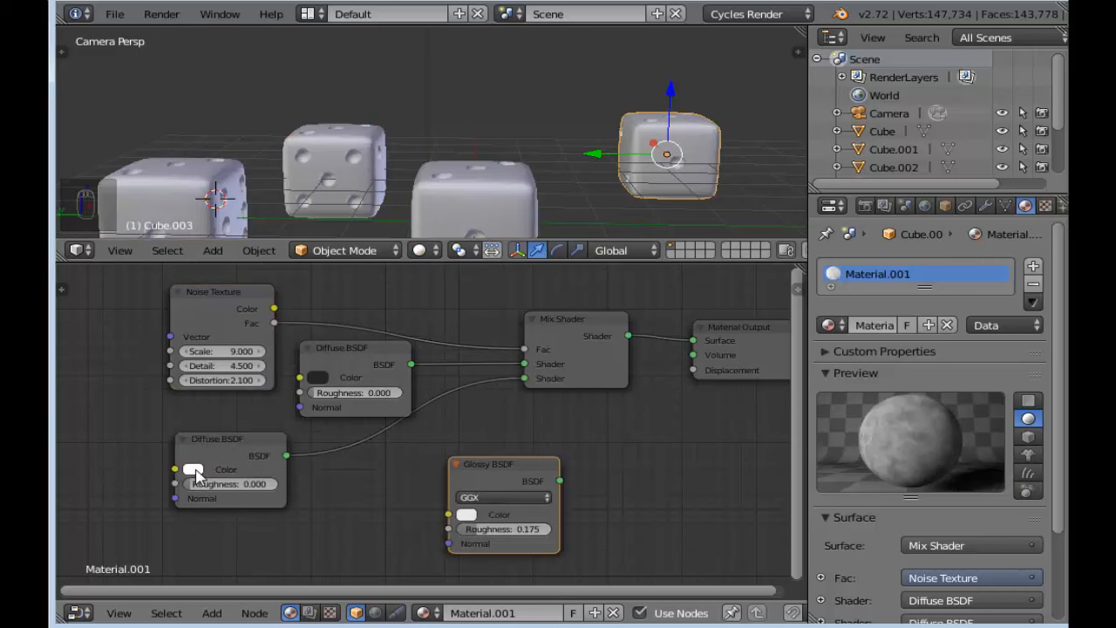
Step: Change the white Diffuse BSDF color to a bright green
{"action": "left_click", "coordinate": [194, 471]}
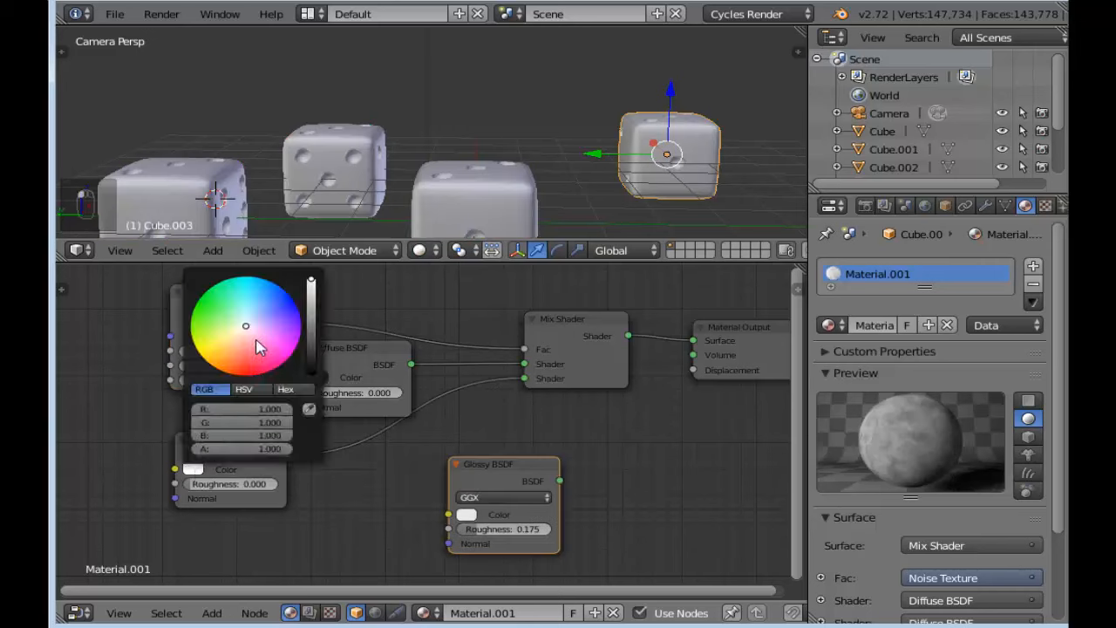
{"action": "left_click_drag", "start_coordinate": [246, 327], "coordinate": [215, 312]}
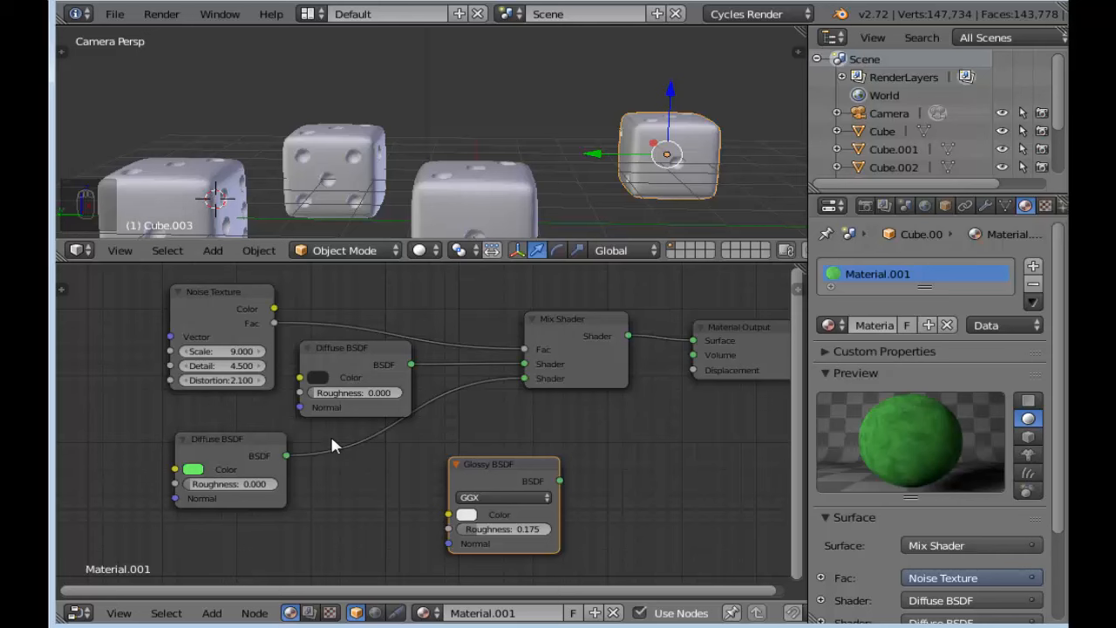
Step: Rearrange the node tree by moving the Noise Texture aside and stacking the two Diffuse BSDF nodes beside it
{"action": "left_click_drag", "start_coordinate": [176, 291], "coordinate": [130, 277]}
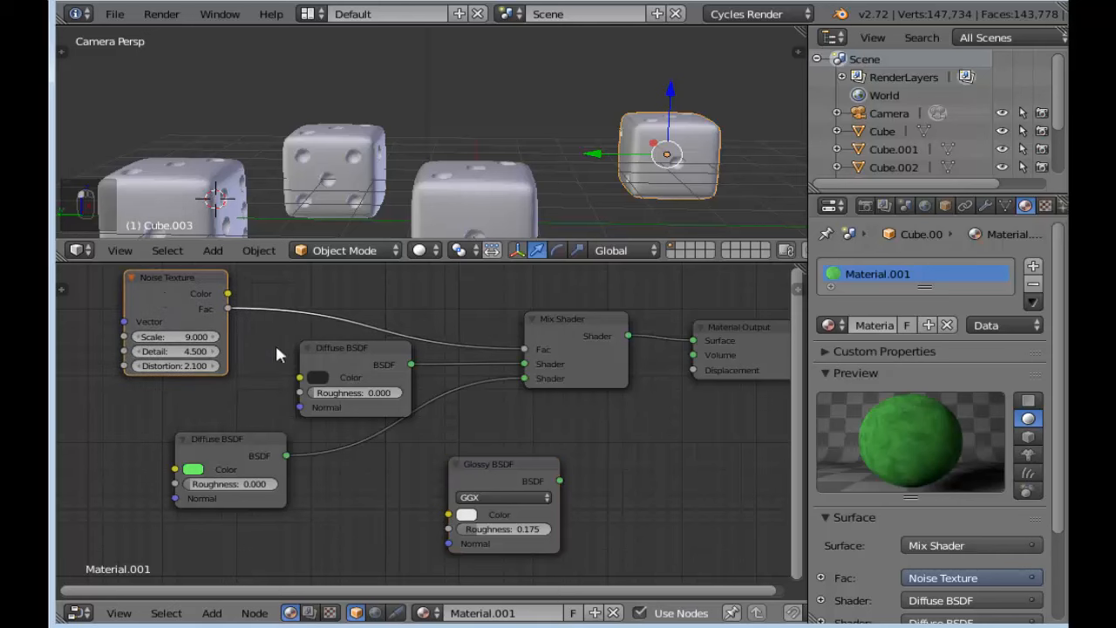
{"action": "left_click_drag", "start_coordinate": [302, 348], "coordinate": [277, 346]}
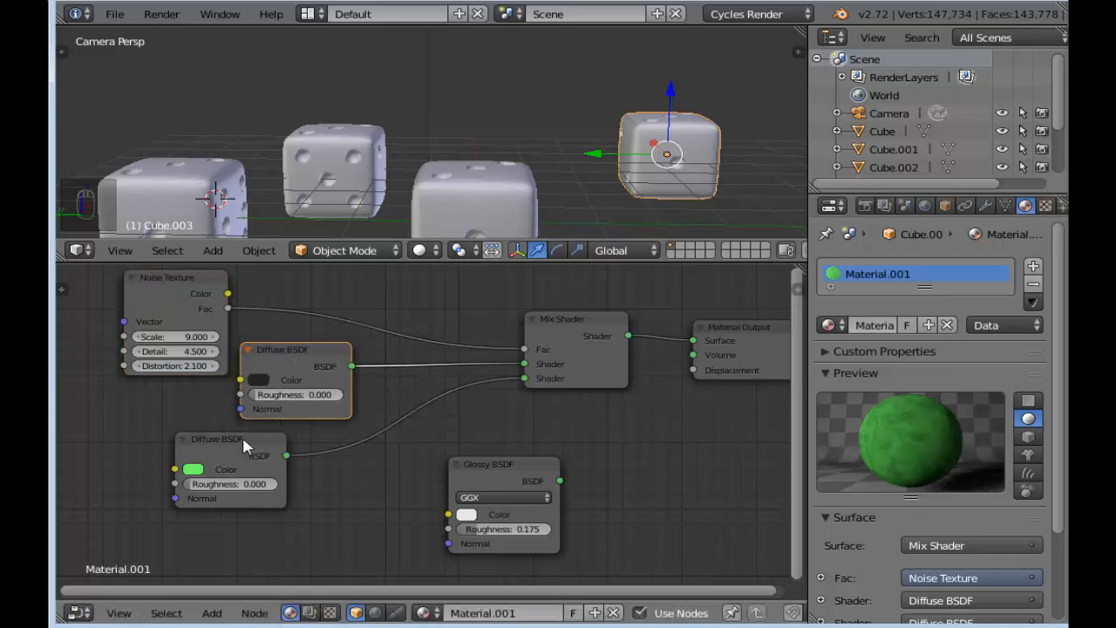
{"action": "left_click_drag", "start_coordinate": [228, 439], "coordinate": [285, 437]}
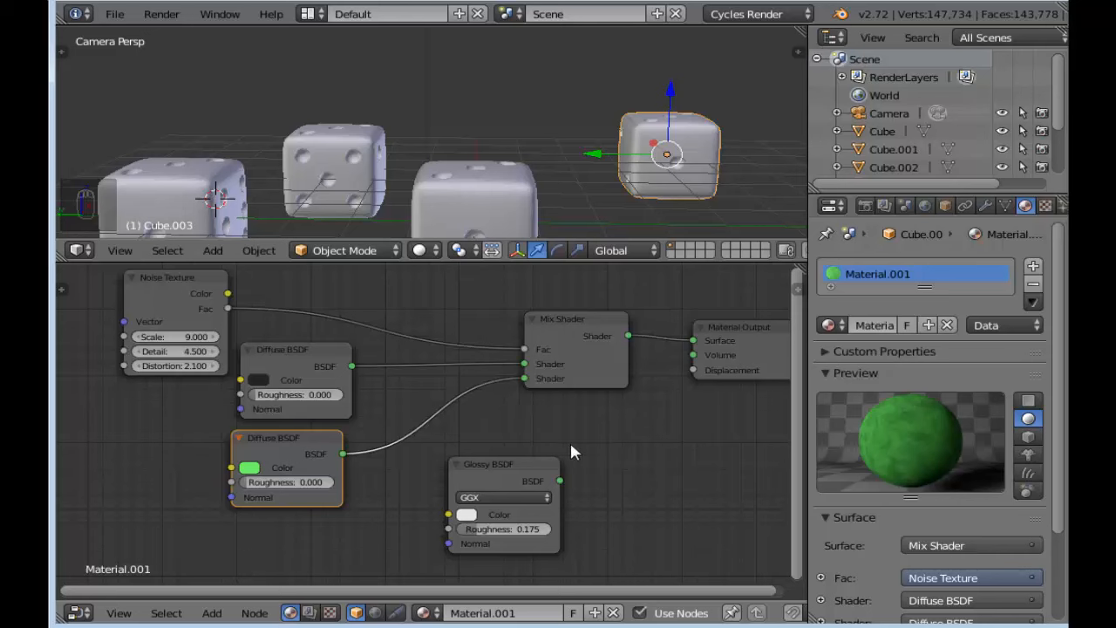
{"action": "mouse_move", "coordinate": [273, 435]}
{"action": "left_mouse_down"}
{"action": "mouse_move", "coordinate": [298, 436]}
{"action": "mouse_move", "coordinate": [284, 435]}
{"action": "left_mouse_up"}
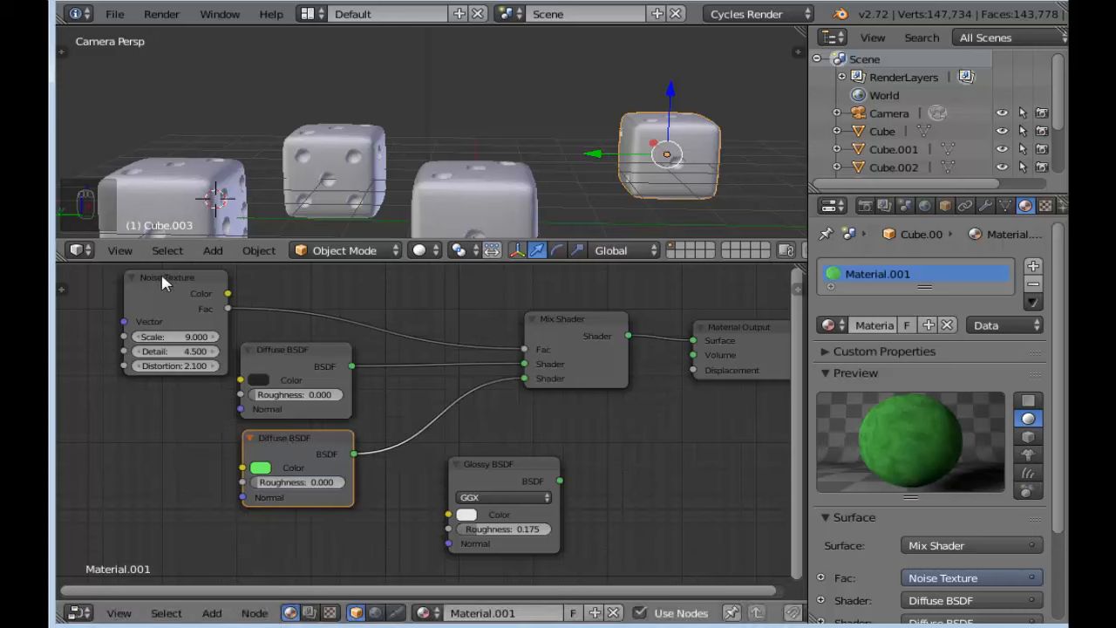
Step: Set the Noise Texture's scale to 6.5, detail to 1.1 and distortion to 1.3
{"action": "left_click_drag", "start_coordinate": [150, 279], "coordinate": [146, 277]}
{"action": "left_click_drag", "start_coordinate": [174, 337], "coordinate": [152, 336]}
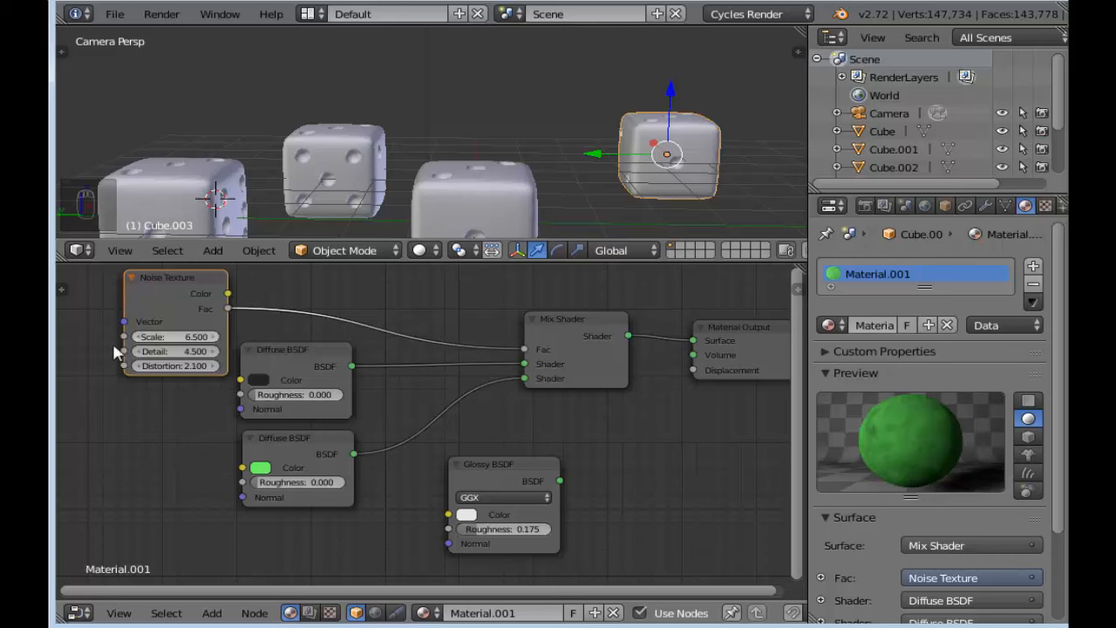
{"action": "left_click_drag", "start_coordinate": [175, 351], "coordinate": [157, 350]}
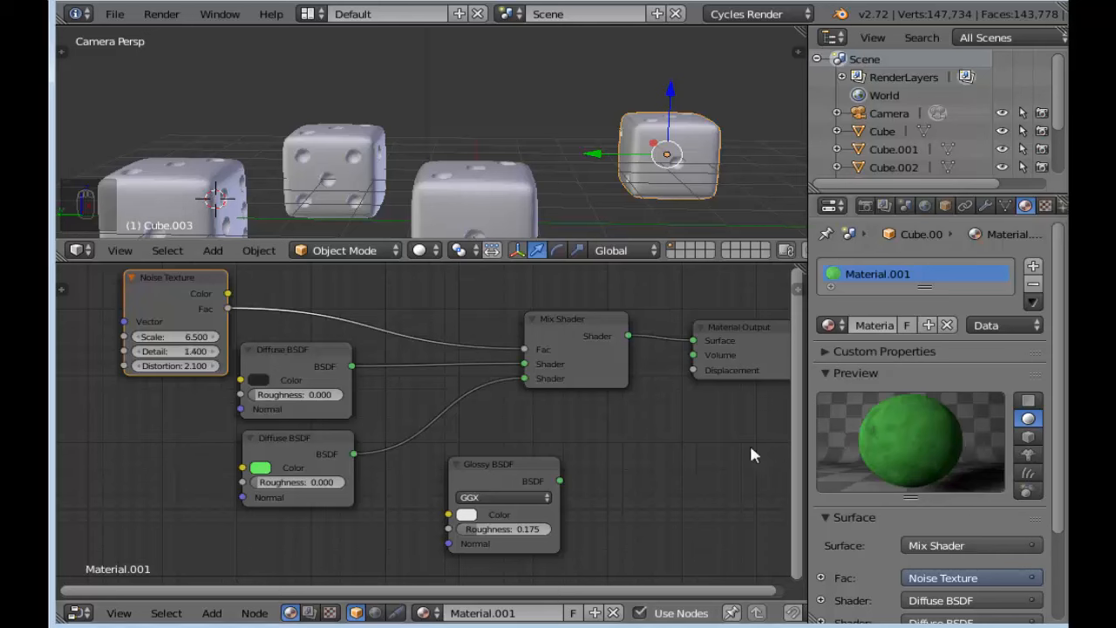
{"action": "left_click_drag", "start_coordinate": [209, 352], "coordinate": [183, 351]}
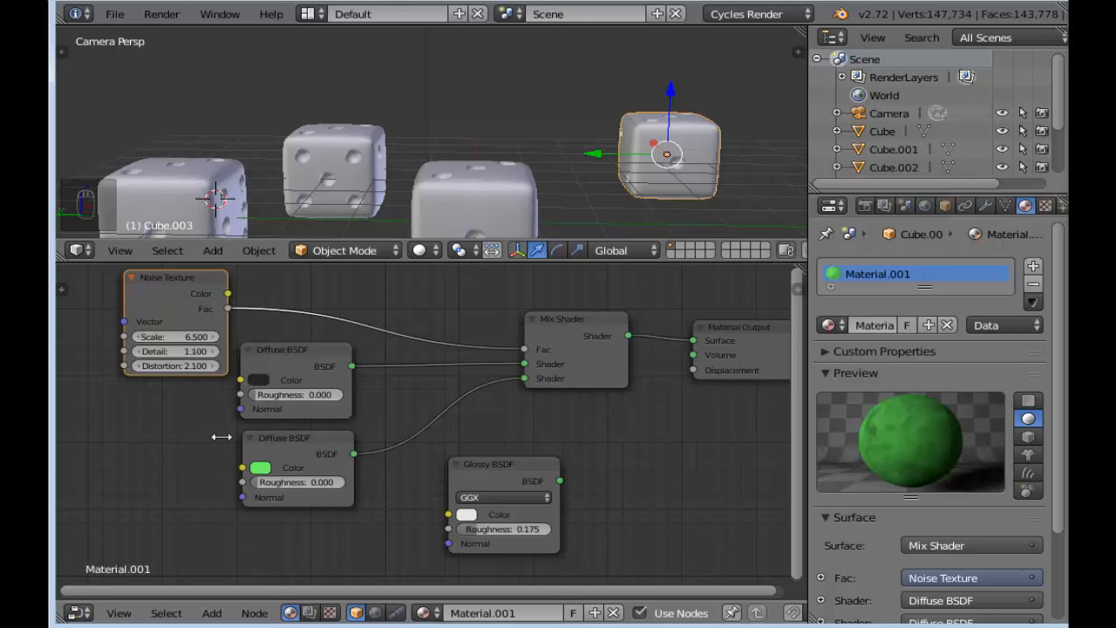
{"action": "left_click_drag", "start_coordinate": [173, 371], "coordinate": [139, 371]}
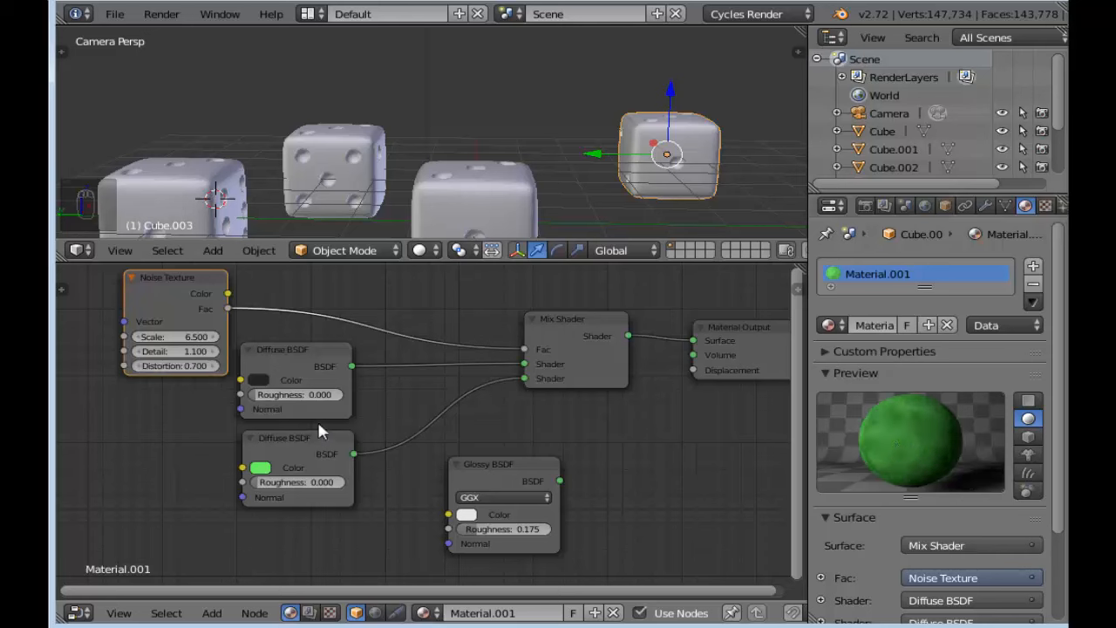
{"action": "left_click_drag", "start_coordinate": [175, 366], "coordinate": [227, 365]}
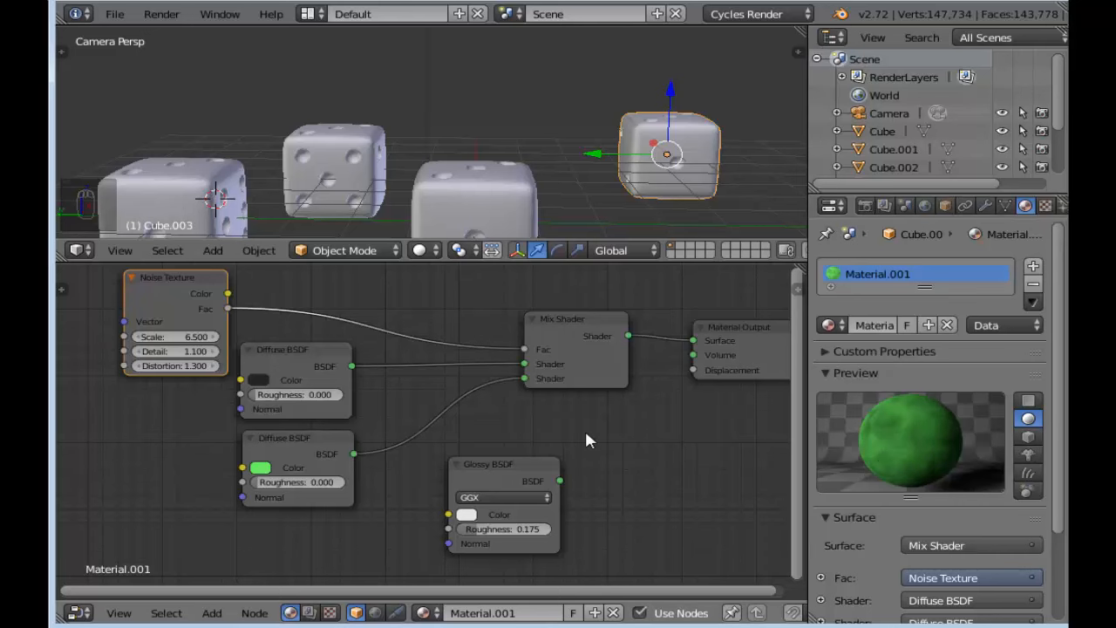
Step: Dismiss the Windows activation notification and move the Material Output and Glossy BSDF nodes to make room after the Mix Shader
{"action": "scroll", "coordinate": [611, 432], "scroll_direction": "down", "scroll_amount": 1}
{"action": "middle_click_drag", "start_coordinate": [625, 433], "coordinate": [514, 434]}
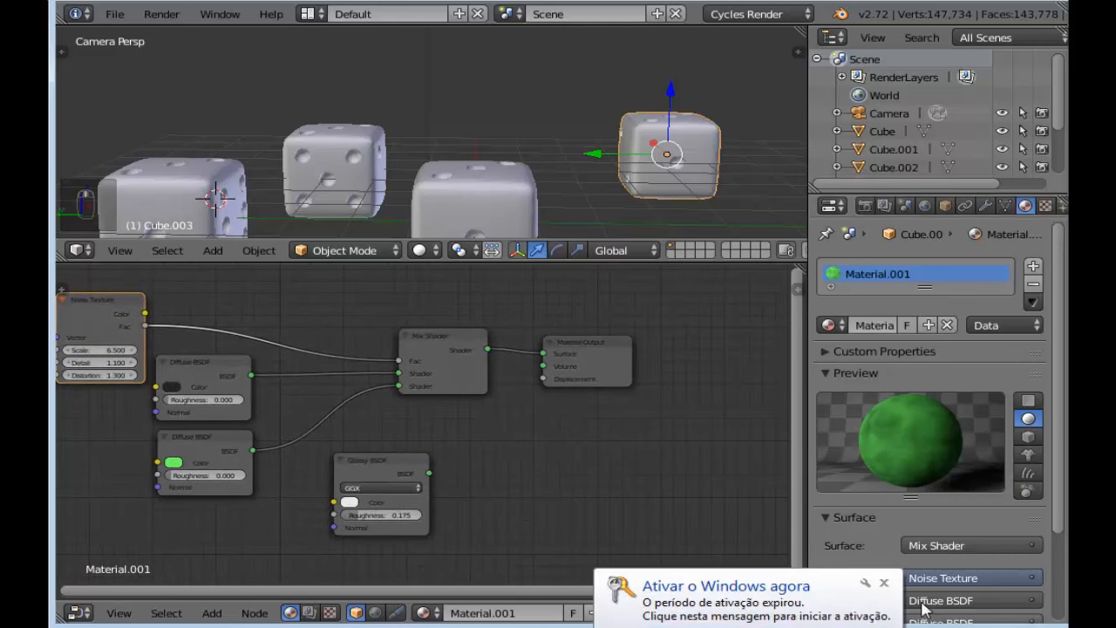
{"action": "left_click", "coordinate": [883, 583]}
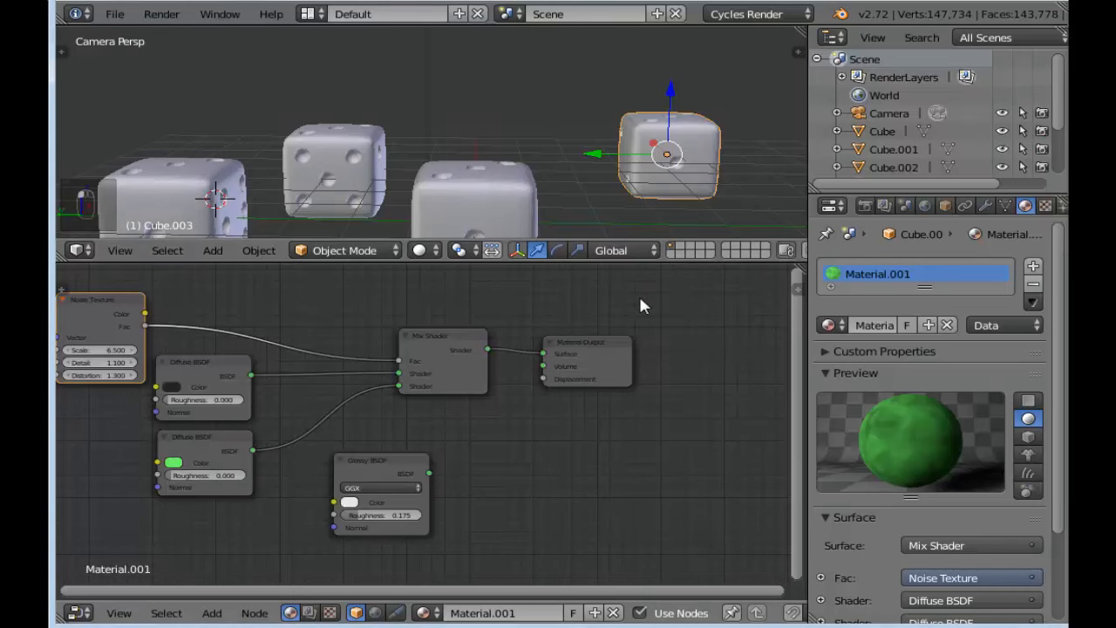
{"action": "mouse_move", "coordinate": [633, 265]}
{"action": "left_mouse_down"}
{"action": "mouse_move", "coordinate": [647, 370]}
{"action": "mouse_move", "coordinate": [641, 258]}
{"action": "left_mouse_up"}
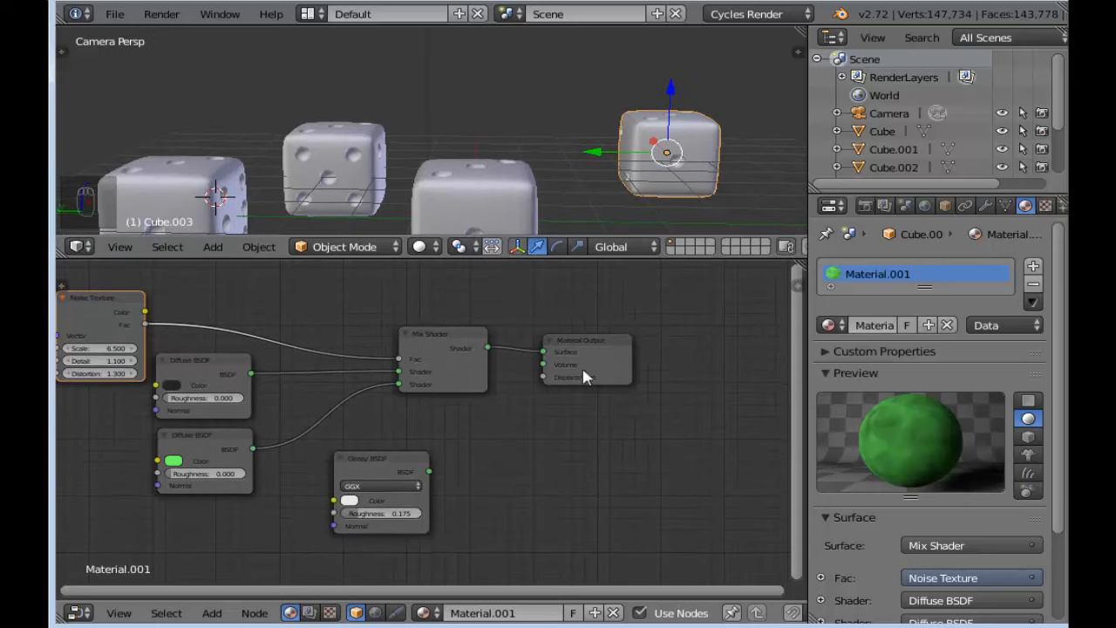
{"action": "left_click_drag", "start_coordinate": [592, 333], "coordinate": [712, 318]}
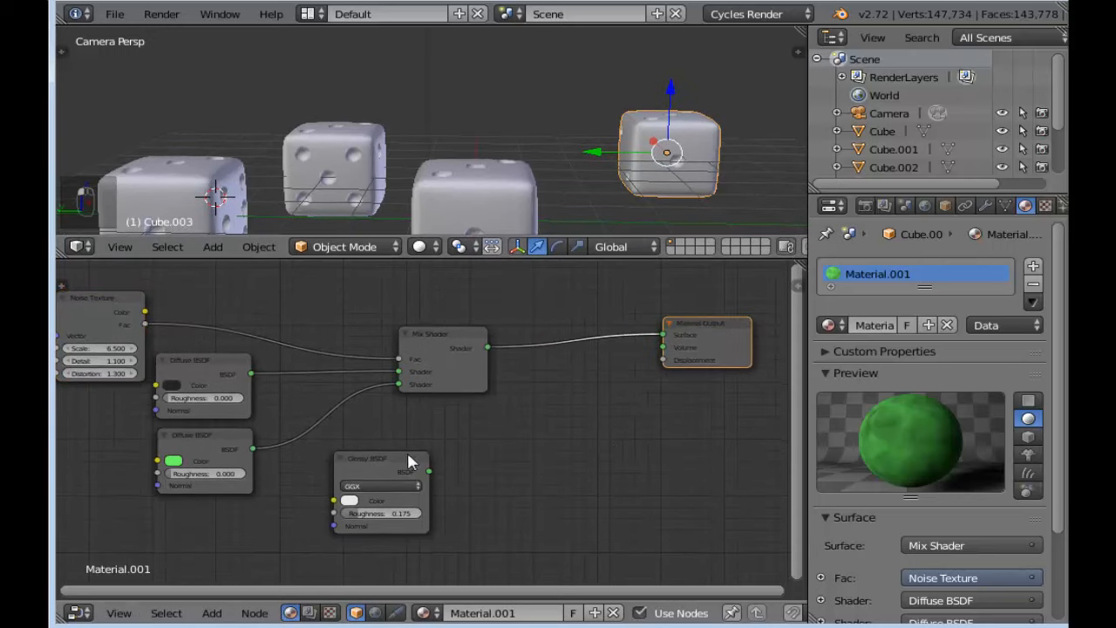
{"action": "left_click_drag", "start_coordinate": [407, 454], "coordinate": [452, 441]}
Step: Duplicate the Mix Shader, insert the copy before Material Output, and link the Glossy BSDF to its second shader input
{"action": "left_click", "coordinate": [471, 360]}
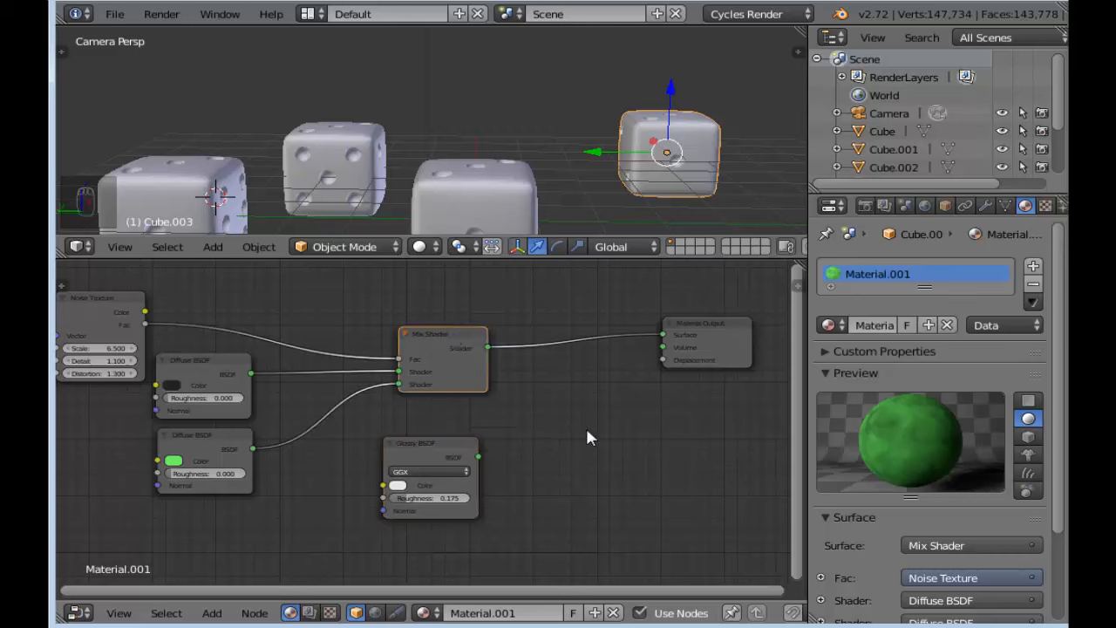
{"action": "key", "text": "shift+d"}
{"action": "left_click", "coordinate": [742, 449]}
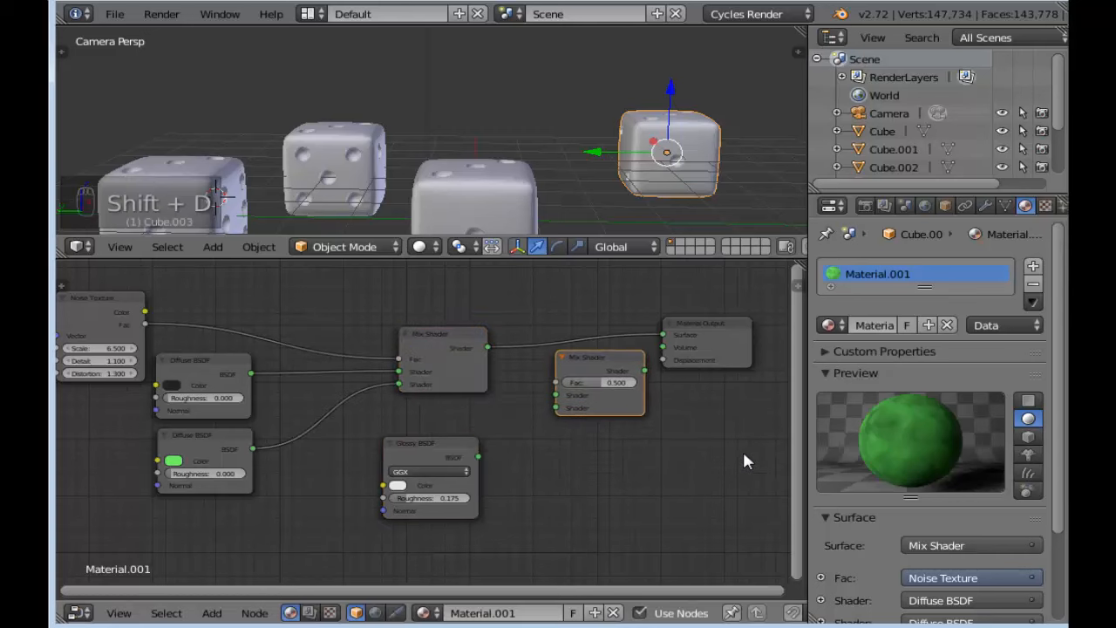
{"action": "left_click_drag", "start_coordinate": [593, 370], "coordinate": [578, 350]}
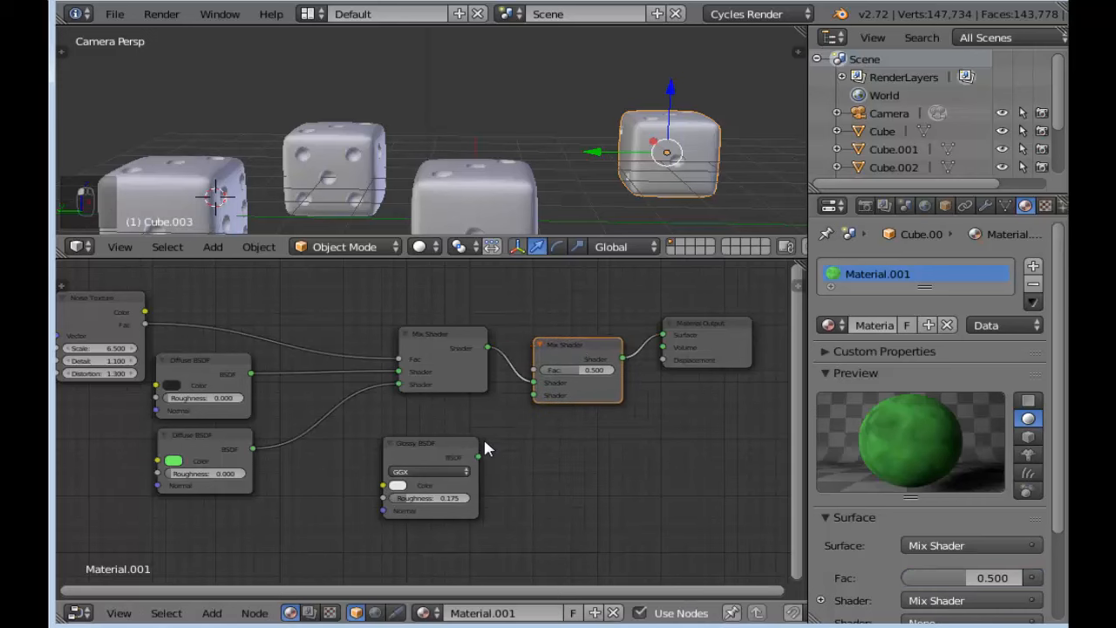
{"action": "left_click_drag", "start_coordinate": [445, 439], "coordinate": [539, 394]}
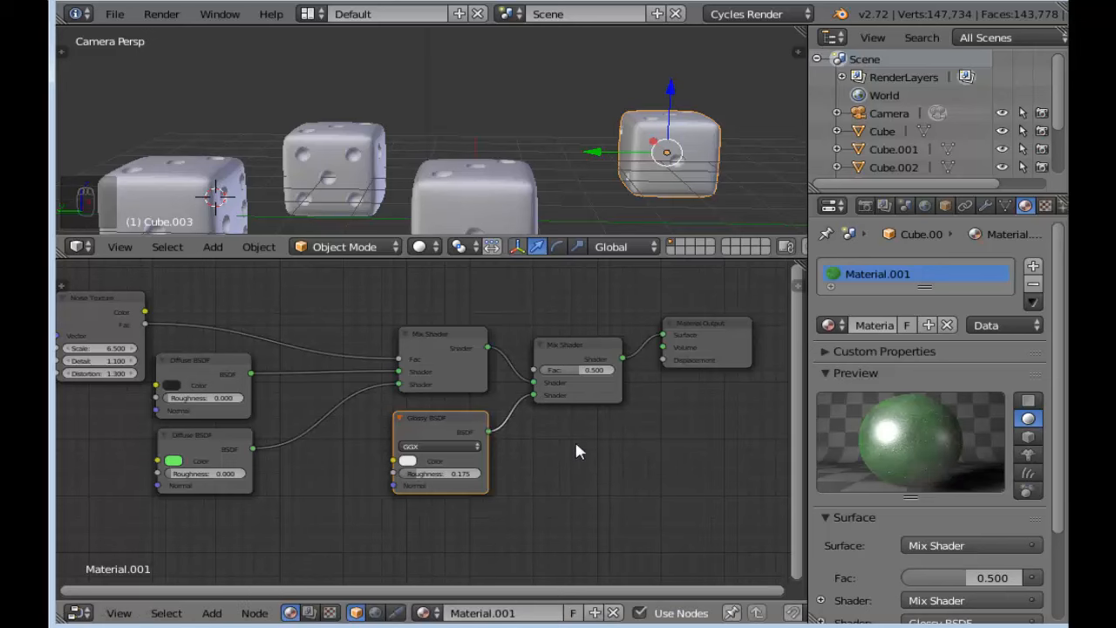
Step: Set the Glossy BSDF roughness to 0
{"action": "left_click_drag", "start_coordinate": [455, 470], "coordinate": [406, 473]}
{"action": "scroll", "coordinate": [545, 444], "scroll_direction": "up", "scroll_amount": 2}
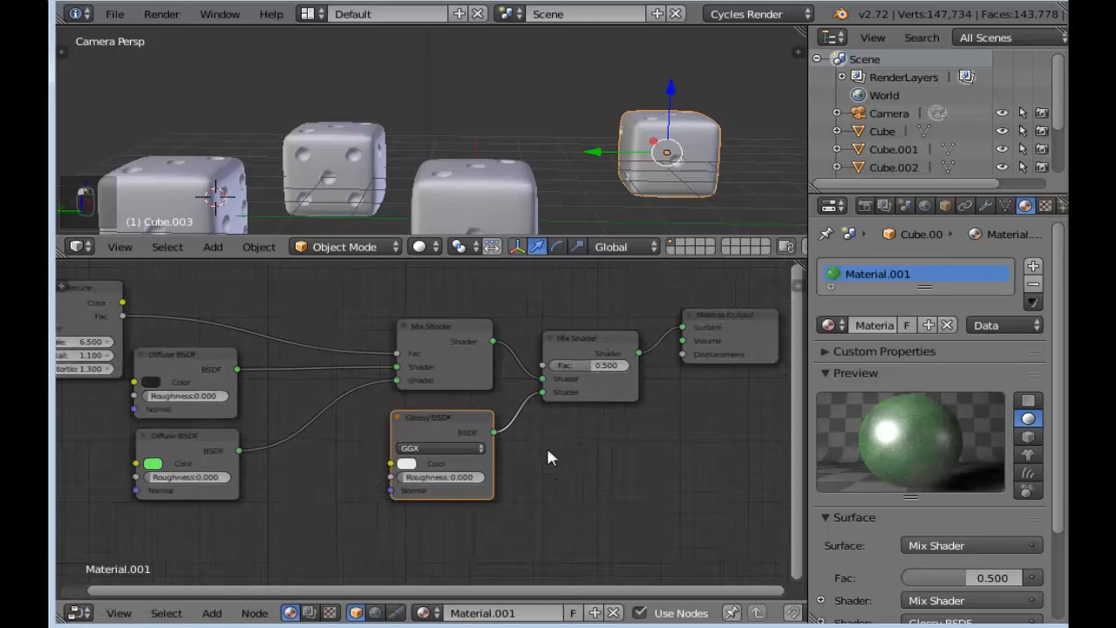
{"action": "middle_click_drag", "start_coordinate": [603, 465], "coordinate": [536, 471]}
{"action": "scroll", "coordinate": [536, 471], "scroll_direction": "up", "scroll_amount": 1}
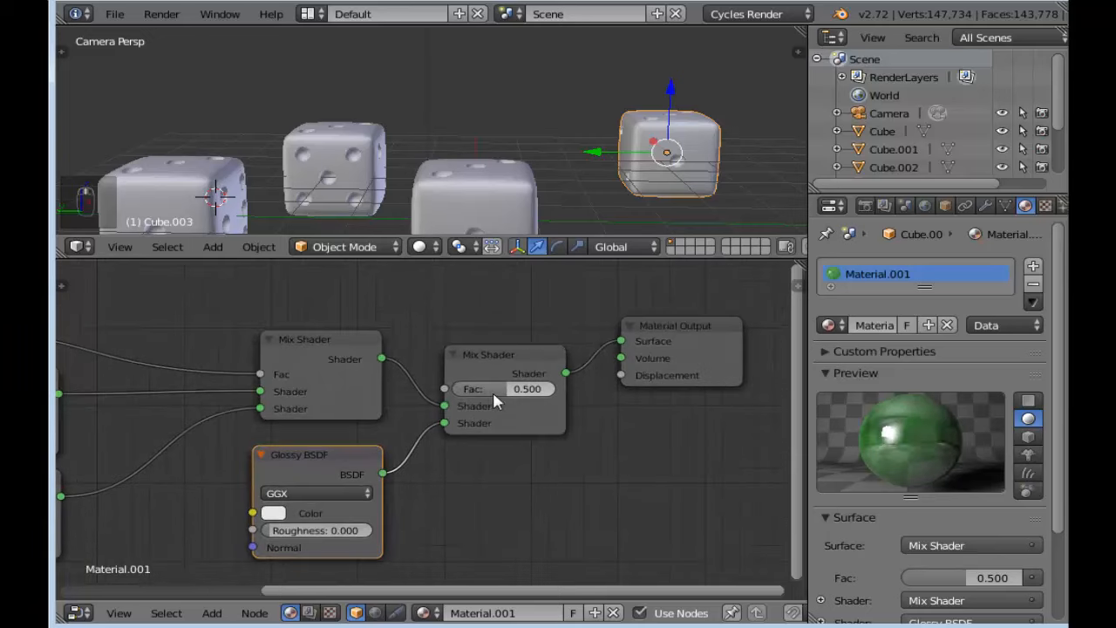
Step: Lower the factor of the Mix Shader that blends in the Glossy BSDF to 0.091
{"action": "left_click_drag", "start_coordinate": [508, 394], "coordinate": [486, 394]}
{"action": "scroll", "coordinate": [476, 510], "scroll_direction": "down", "scroll_amount": 1}
{"action": "scroll", "coordinate": [478, 516], "scroll_direction": "down", "scroll_amount": 2}
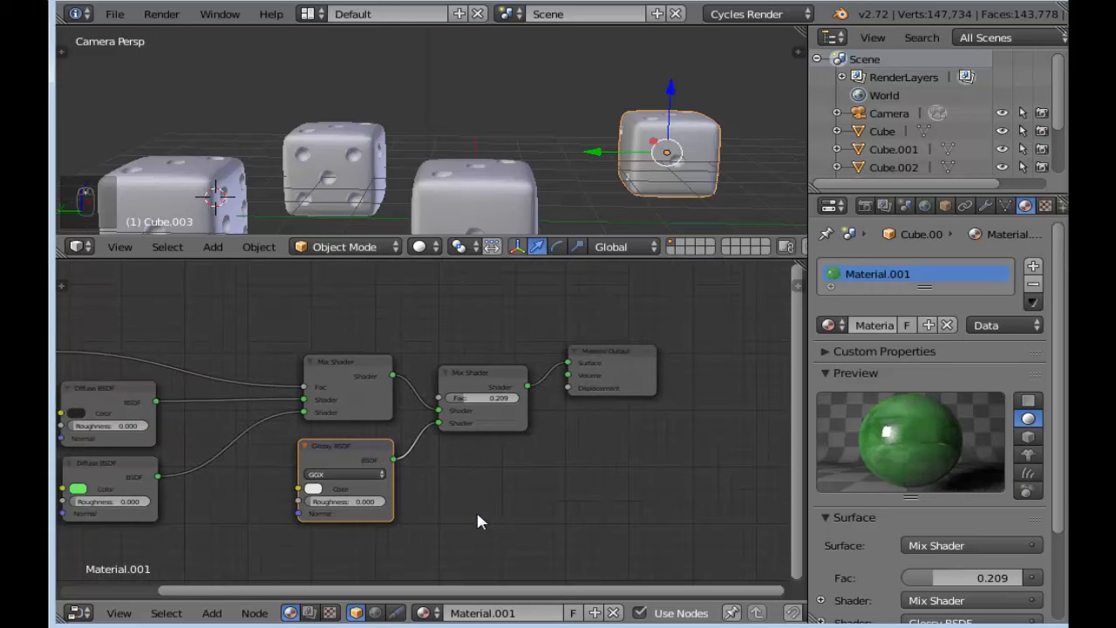
{"action": "scroll", "coordinate": [477, 520], "scroll_direction": "up", "scroll_amount": 1}
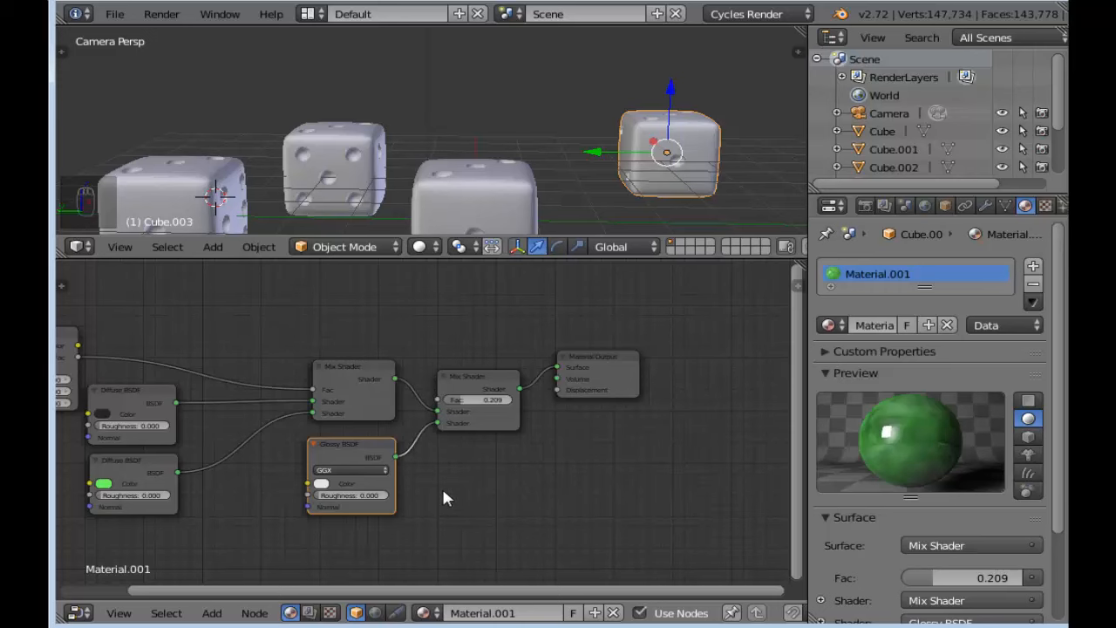
{"action": "scroll", "coordinate": [442, 496], "scroll_direction": "up", "scroll_amount": 4}
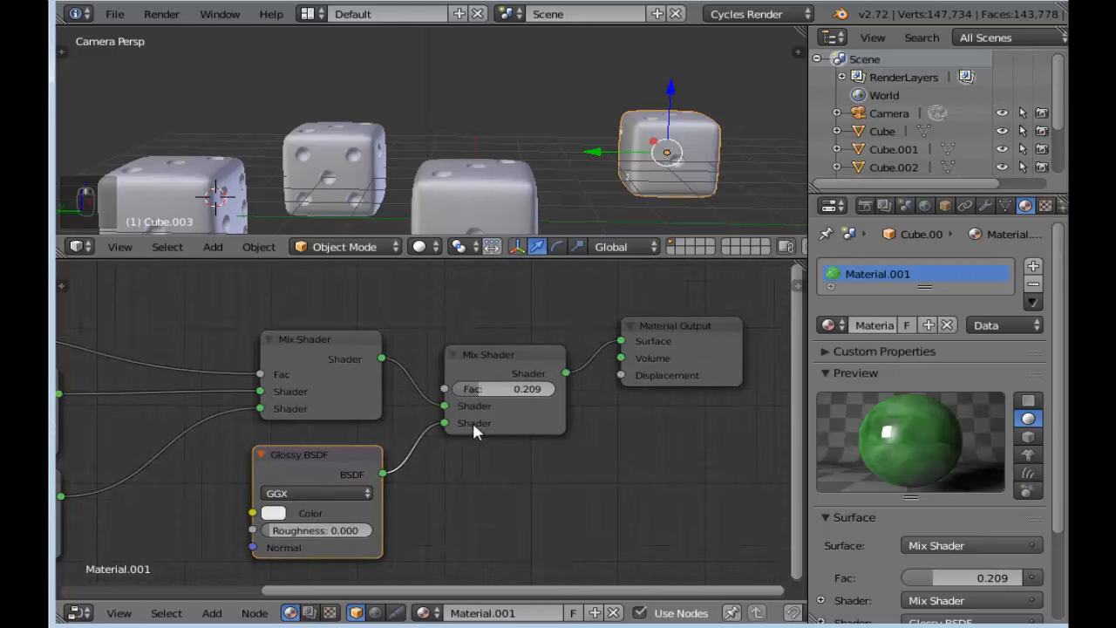
{"action": "left_click_drag", "start_coordinate": [514, 389], "coordinate": [468, 390]}
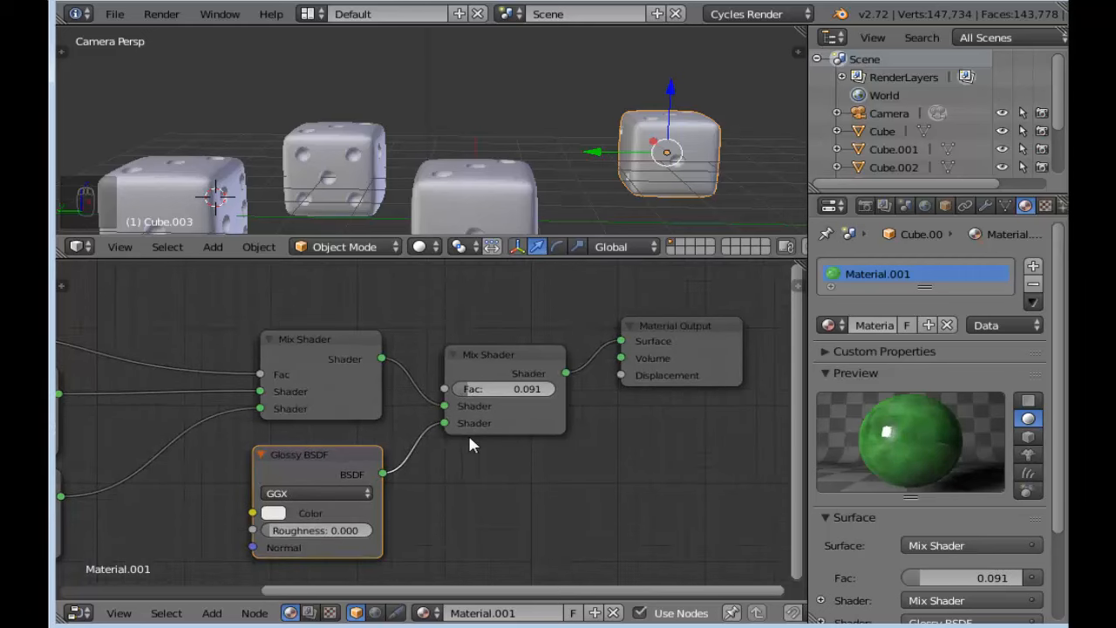
{"action": "scroll", "coordinate": [523, 467], "scroll_direction": "down", "scroll_amount": 1}
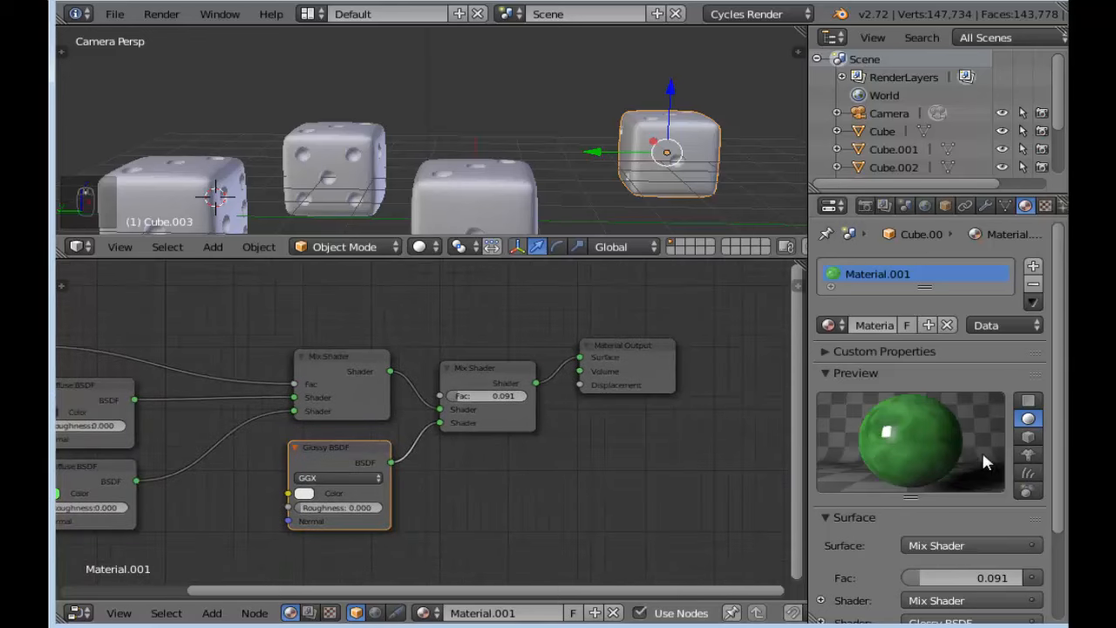
Step: Frame the whole node tree in the node editor and enlarge the 3D viewport area above it
{"action": "scroll", "coordinate": [422, 452], "scroll_direction": "down", "scroll_amount": 2}
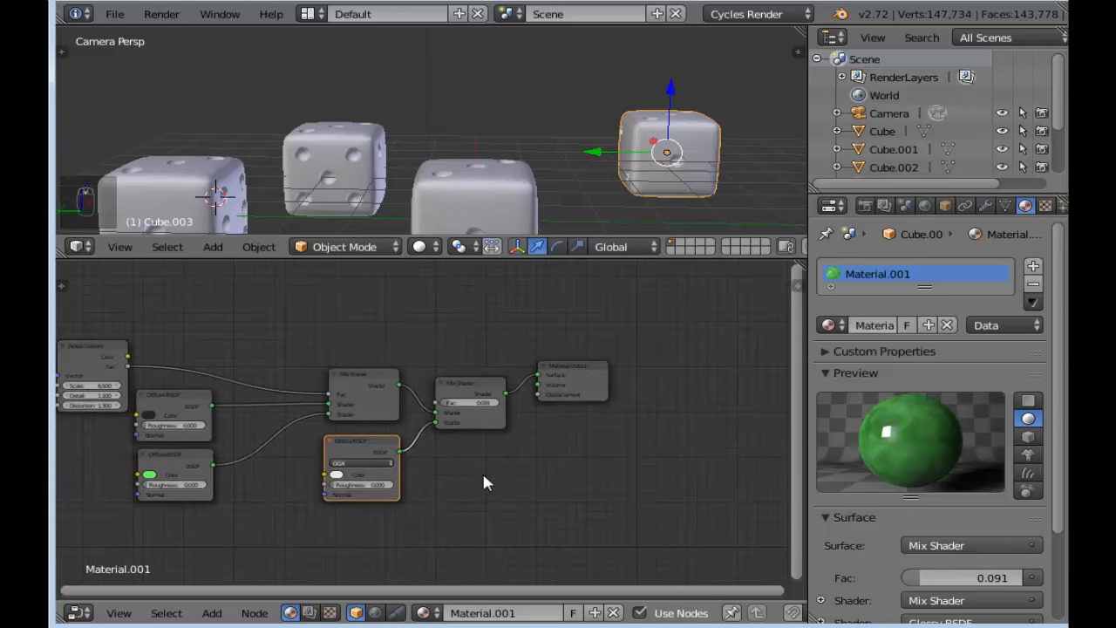
{"action": "middle_click_drag", "start_coordinate": [488, 481], "coordinate": [610, 463]}
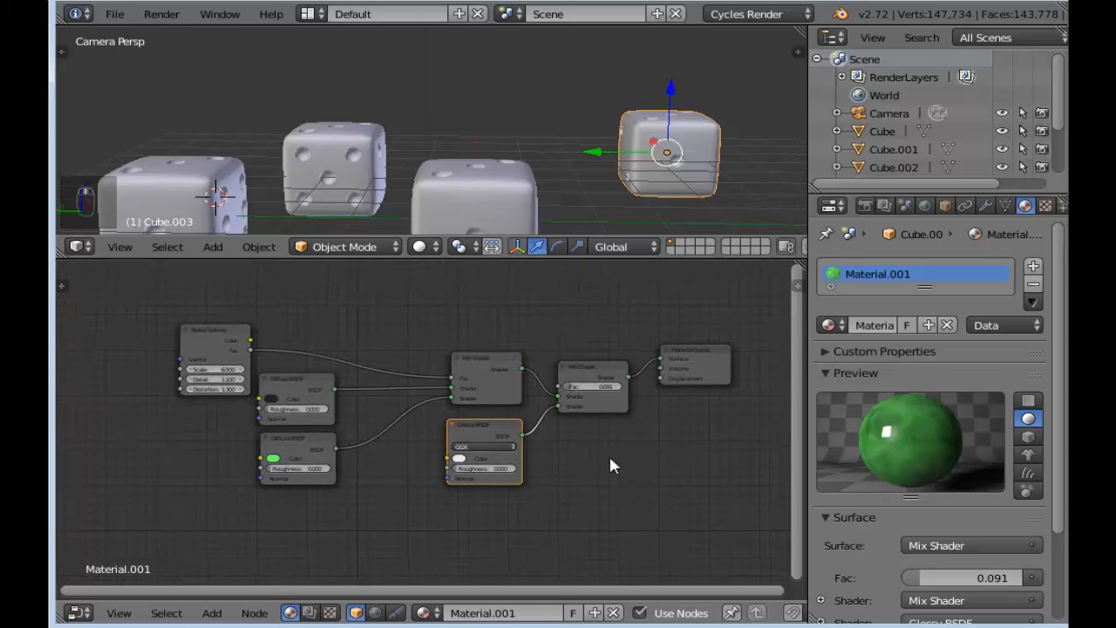
{"action": "scroll", "coordinate": [612, 464], "scroll_direction": "up", "scroll_amount": 1}
{"action": "key", "text": "Home"}
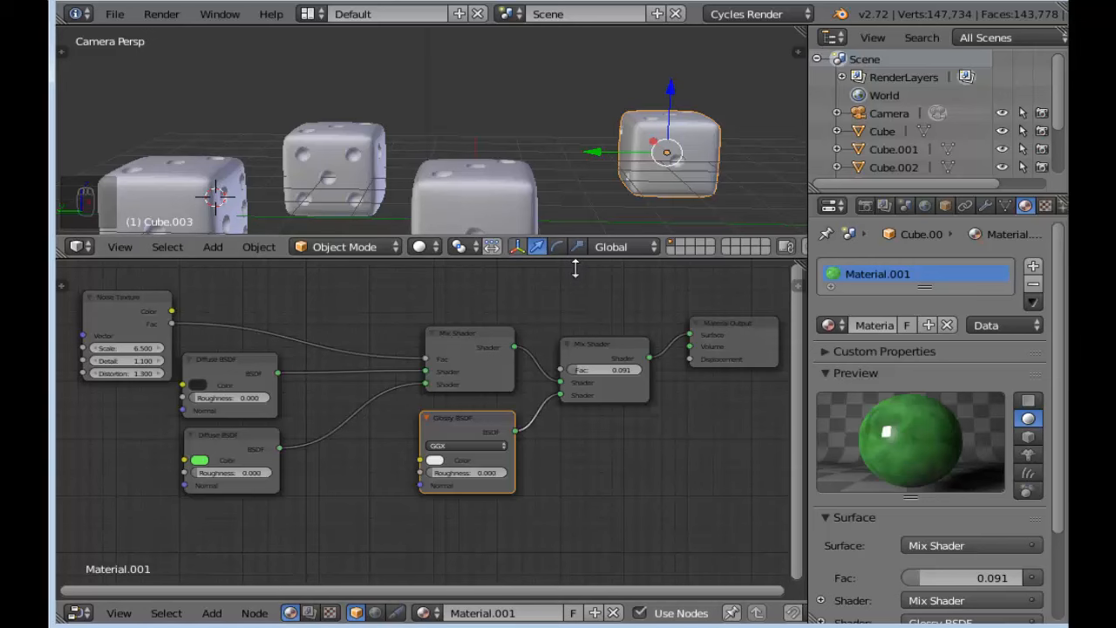
{"action": "left_click_drag", "start_coordinate": [576, 268], "coordinate": [523, 351]}
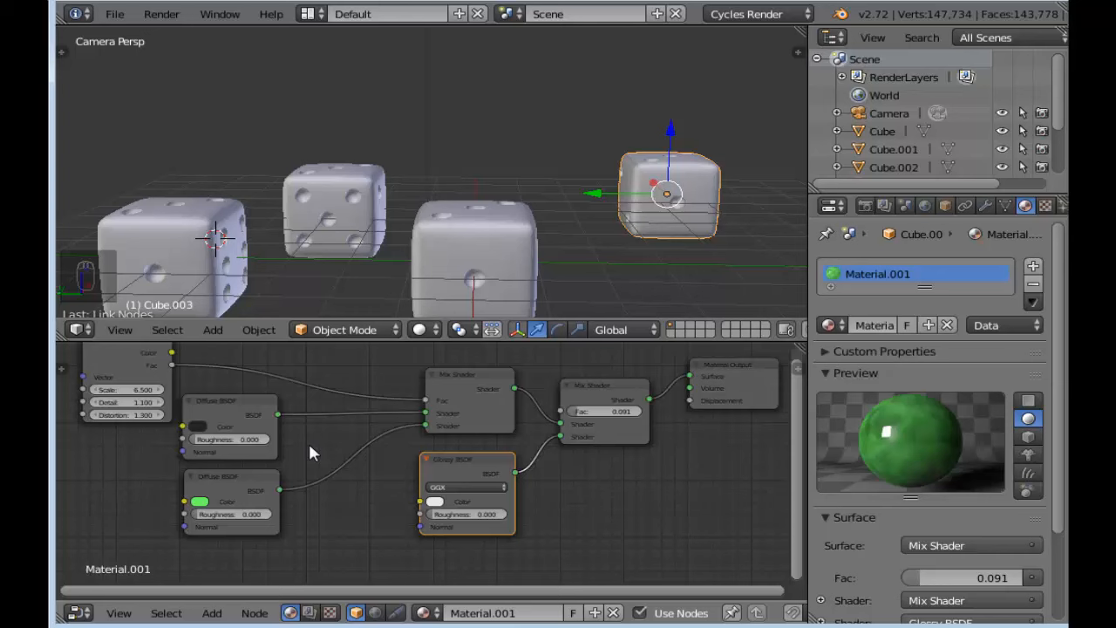
Step: Darken the colour of the dark Diffuse BSDF node in the green die's material to black
{"action": "left_click", "coordinate": [199, 431]}
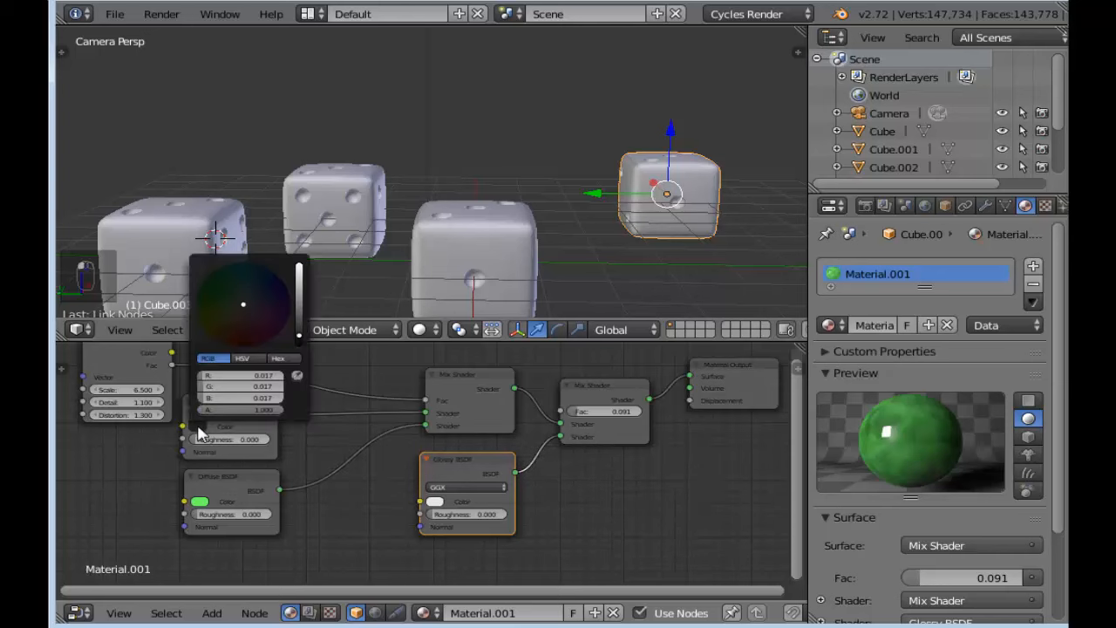
{"action": "left_click_drag", "start_coordinate": [298, 334], "coordinate": [313, 369]}
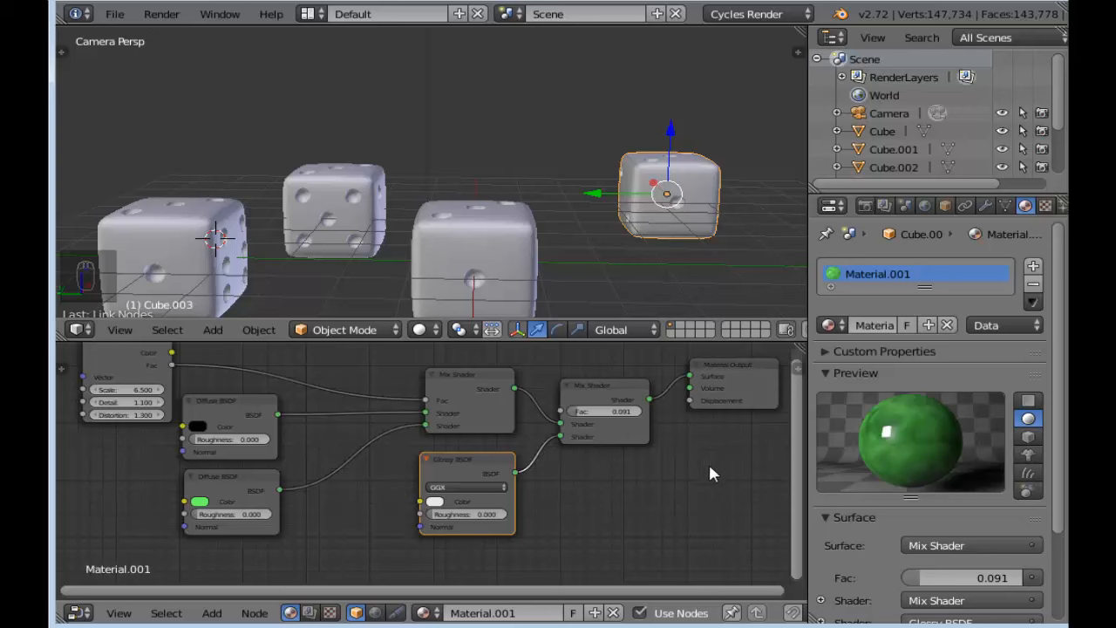
{"action": "middle_click_drag", "start_coordinate": [698, 466], "coordinate": [610, 481]}
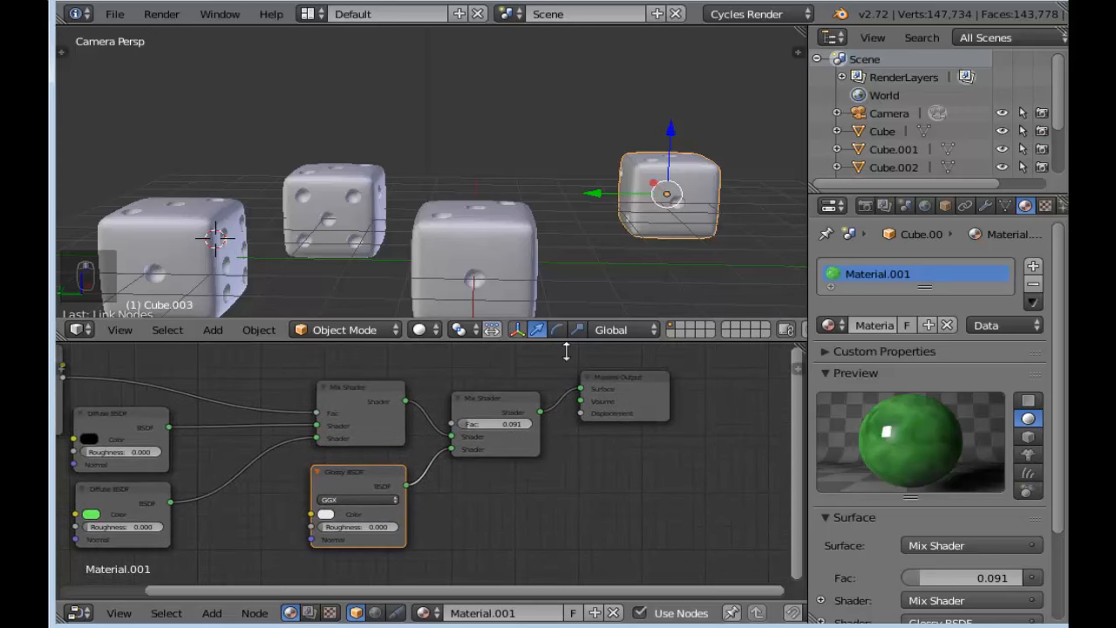
{"action": "mouse_move", "coordinate": [601, 319]}
{"action": "left_mouse_down"}
{"action": "mouse_move", "coordinate": [602, 404]}
{"action": "mouse_move", "coordinate": [601, 340]}
{"action": "left_mouse_up"}
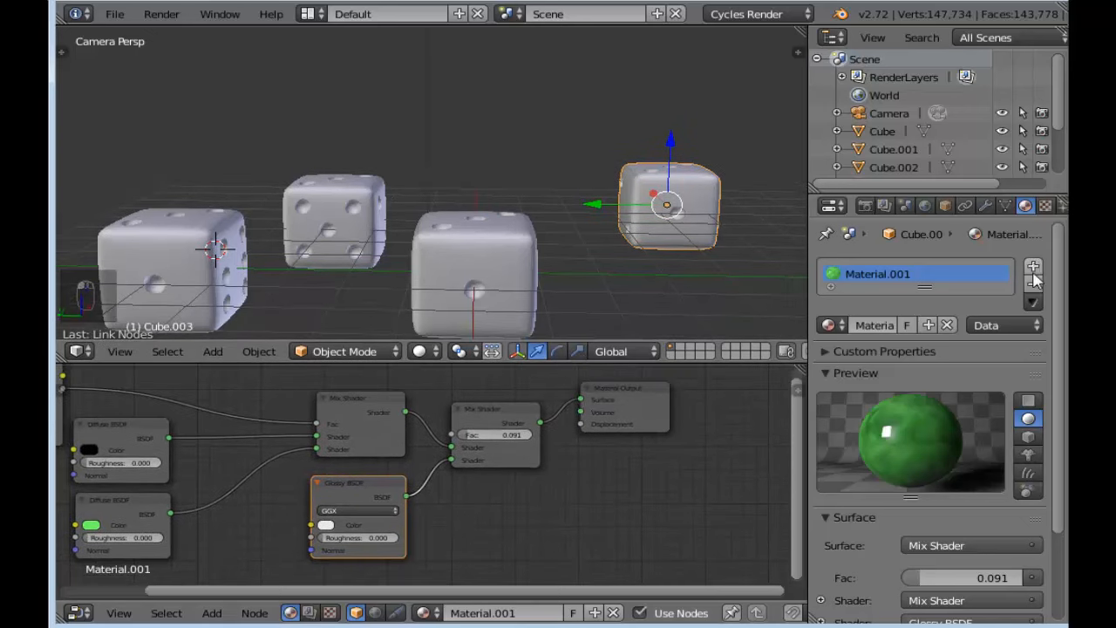
Step: Switch the viewport to Material shading and give the fourth die a second material slot with a new Emission material
{"action": "left_click", "coordinate": [1033, 266]}
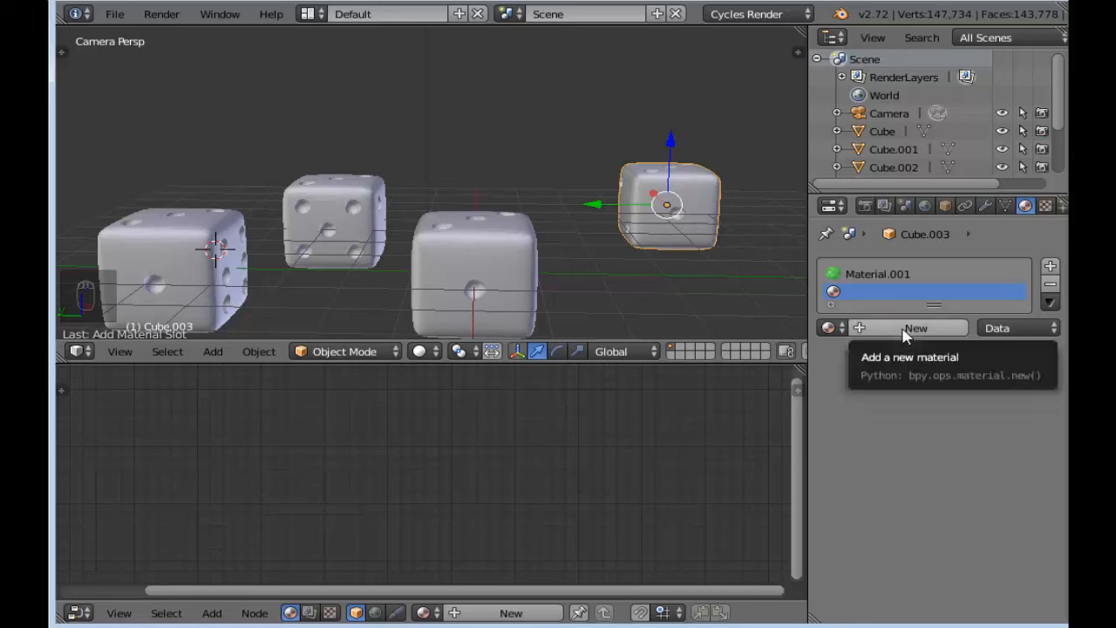
{"action": "left_click", "coordinate": [420, 351]}
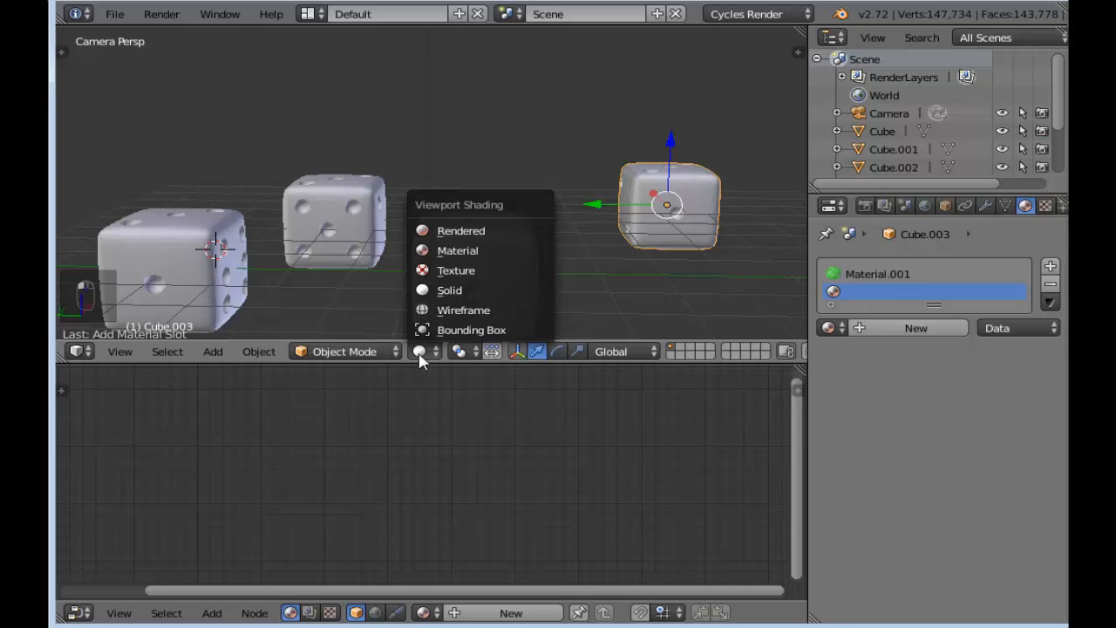
{"action": "left_click", "coordinate": [446, 251]}
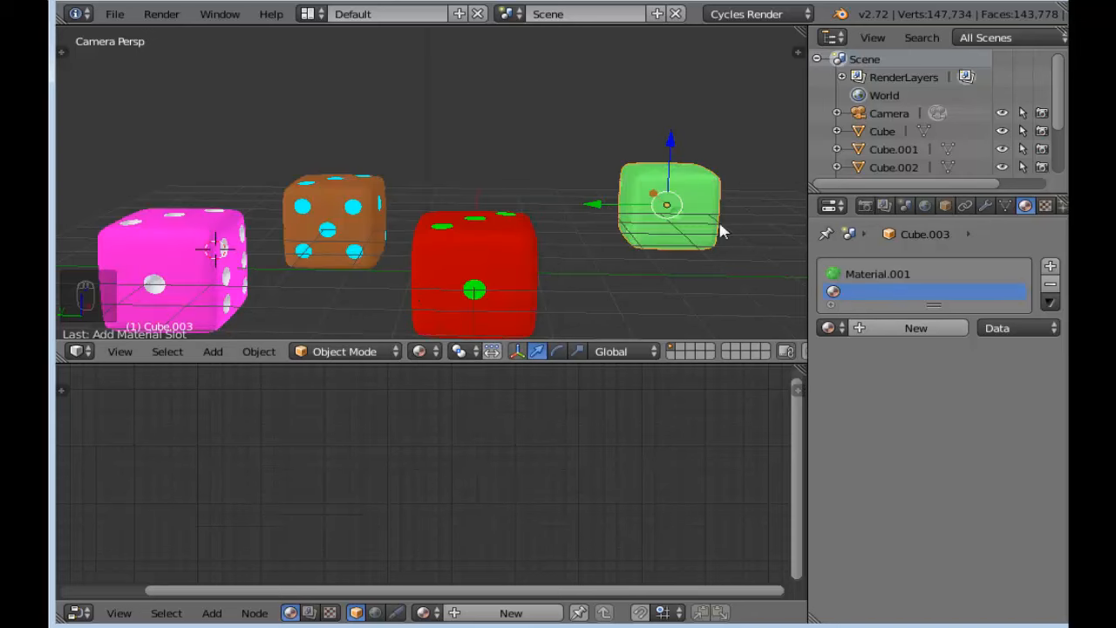
{"action": "left_click", "coordinate": [883, 332]}
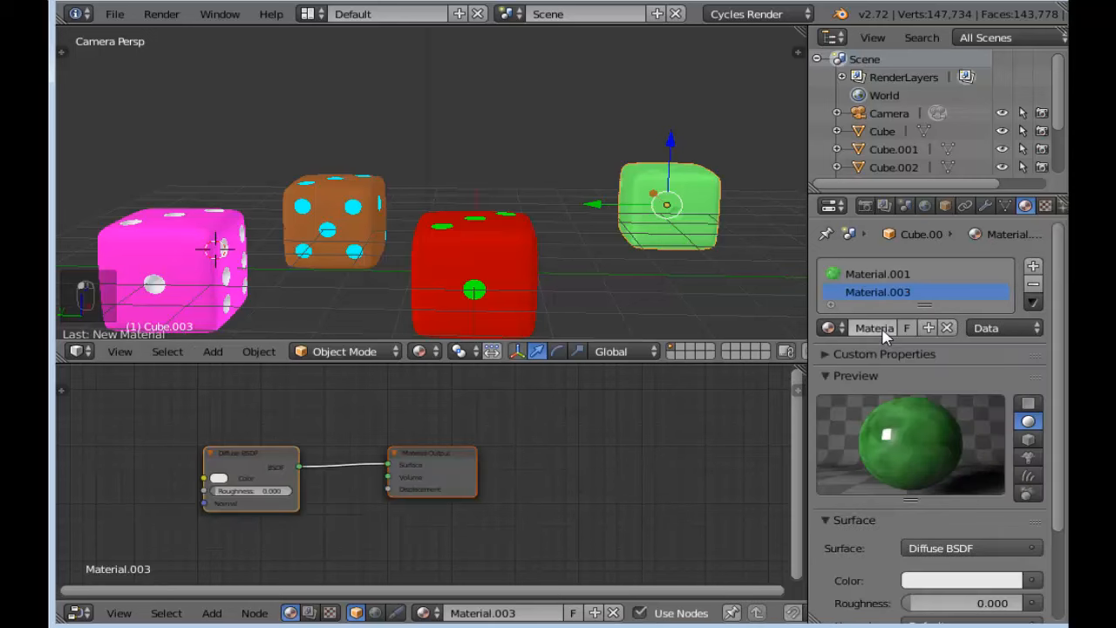
{"action": "left_click", "coordinate": [939, 549]}
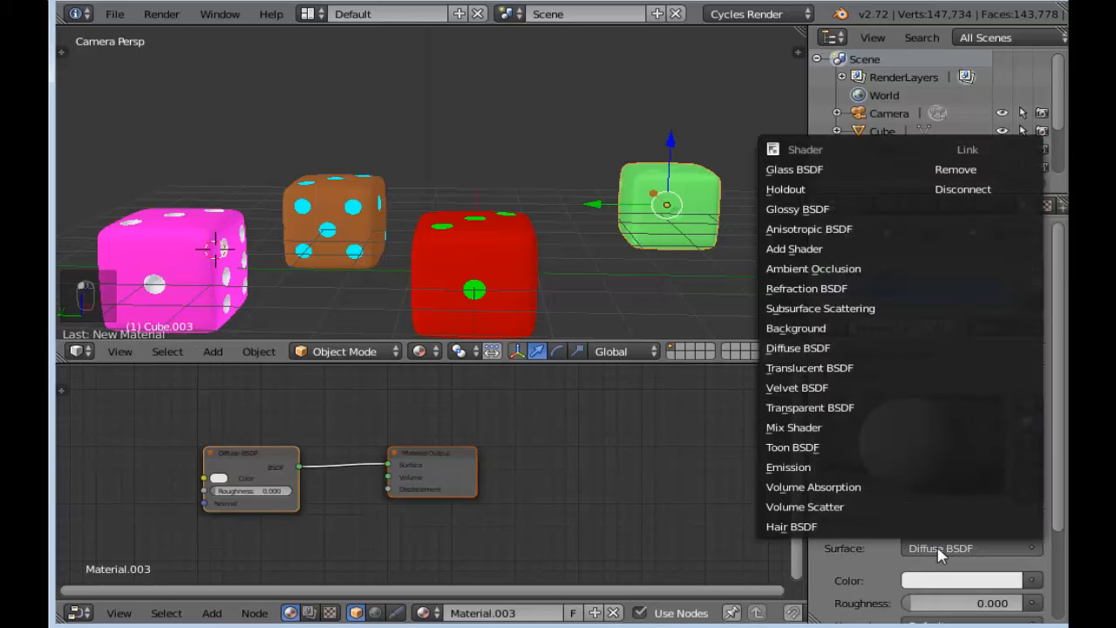
{"action": "left_click", "coordinate": [820, 467]}
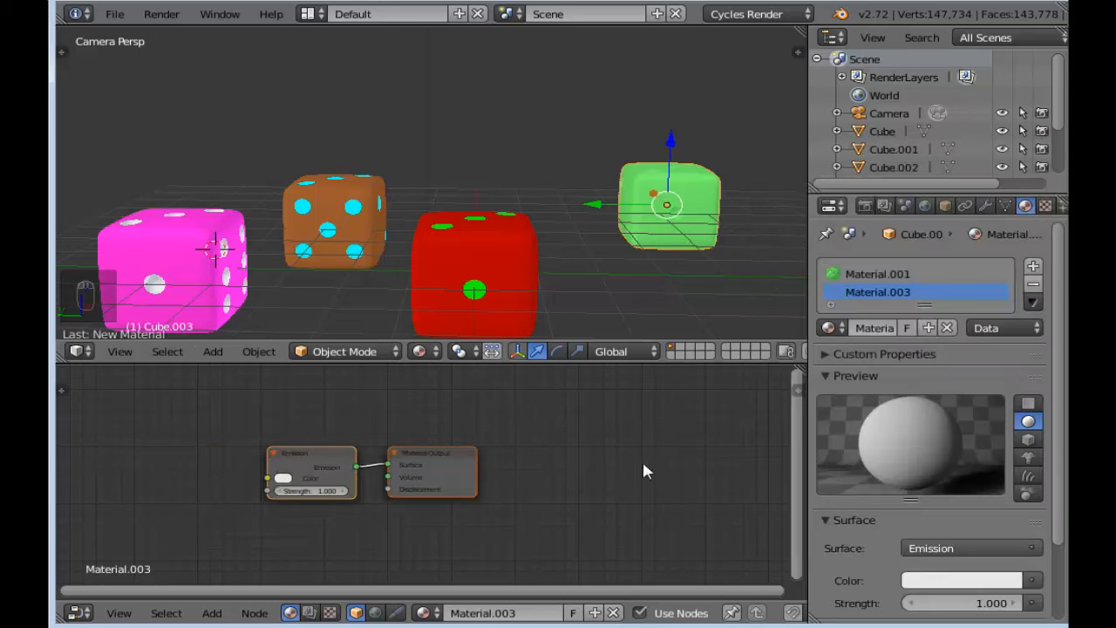
Step: Set the Emission node's colour to red and its strength to 2
{"action": "left_click", "coordinate": [282, 478]}
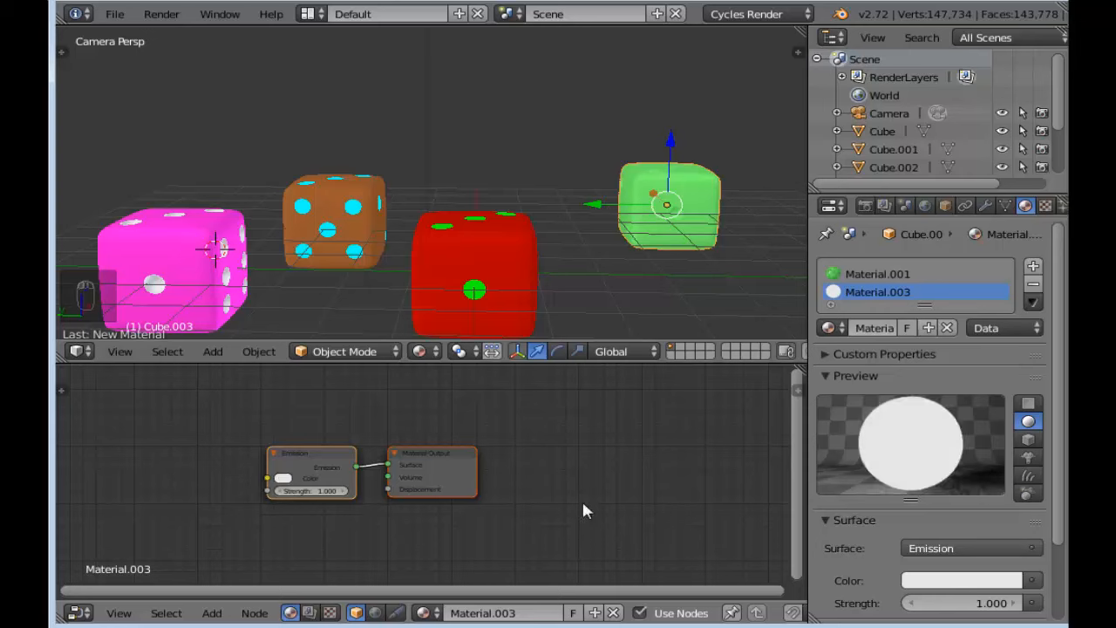
{"action": "key", "text": "Home"}
{"action": "scroll", "coordinate": [482, 469], "scroll_direction": "up", "scroll_amount": 1}
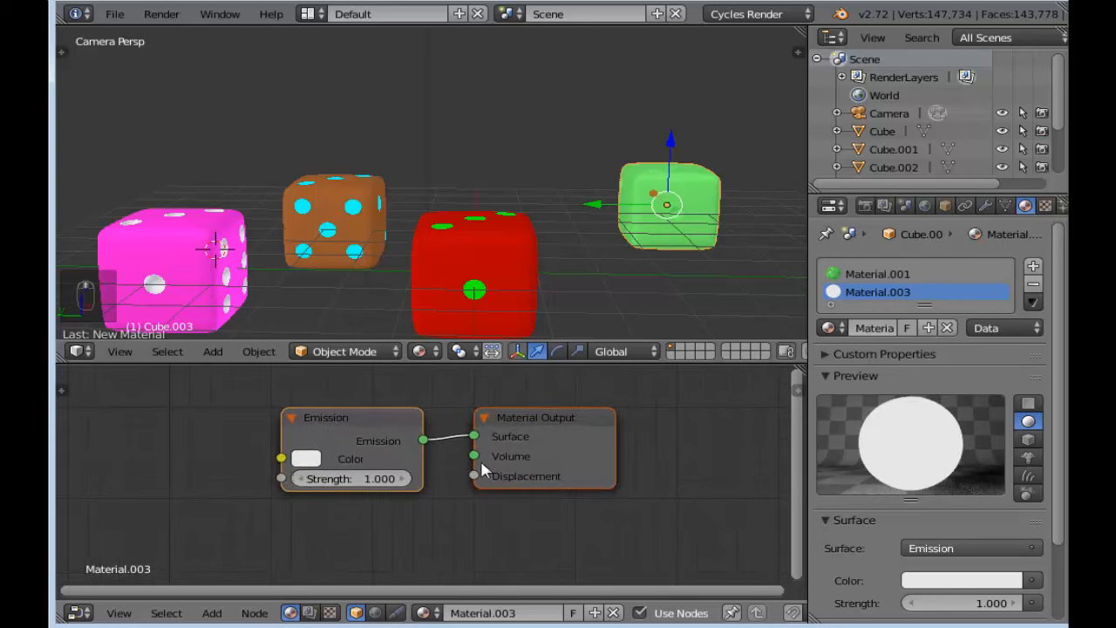
{"action": "left_click", "coordinate": [299, 463]}
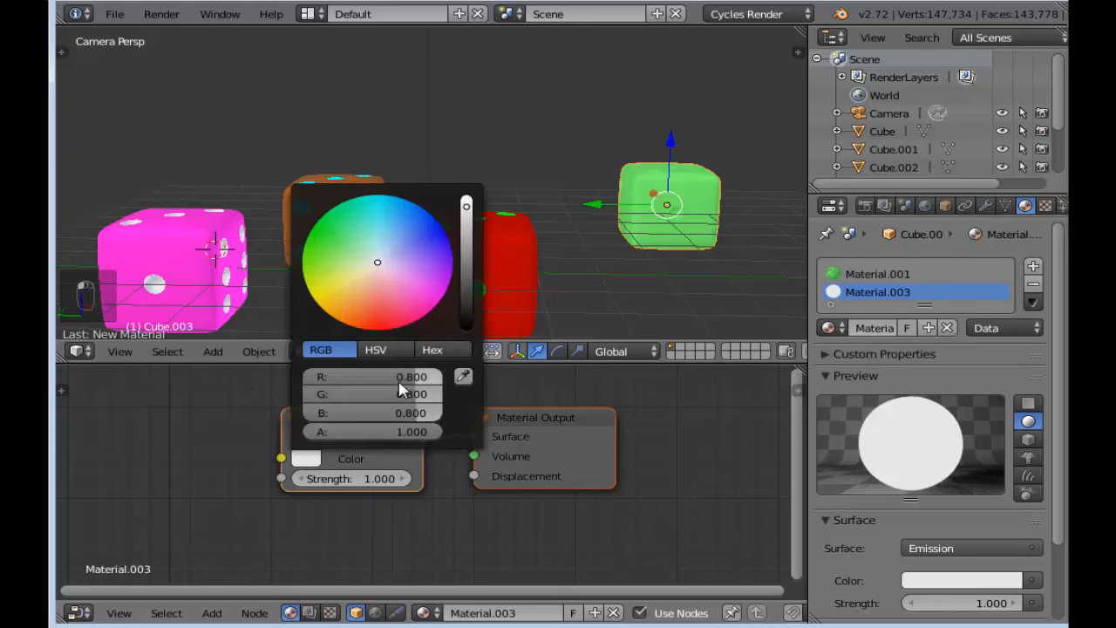
{"action": "left_click_drag", "start_coordinate": [399, 378], "coordinate": [340, 413]}
{"action": "left_click", "coordinate": [371, 478]}
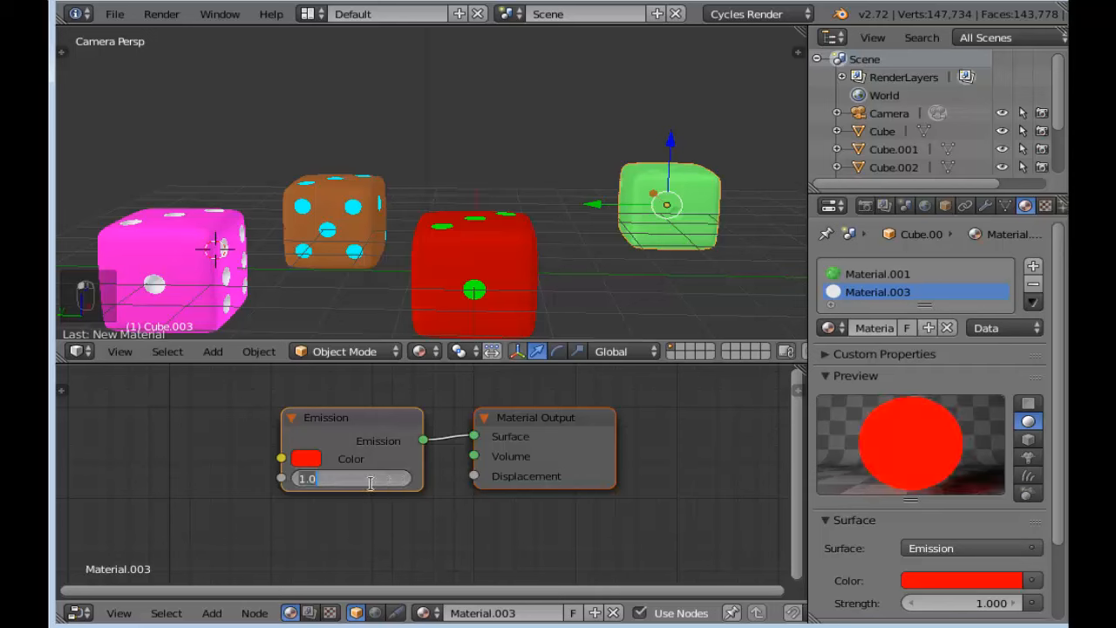
{"action": "type", "text": "2"}
{"action": "key", "text": "Return"}
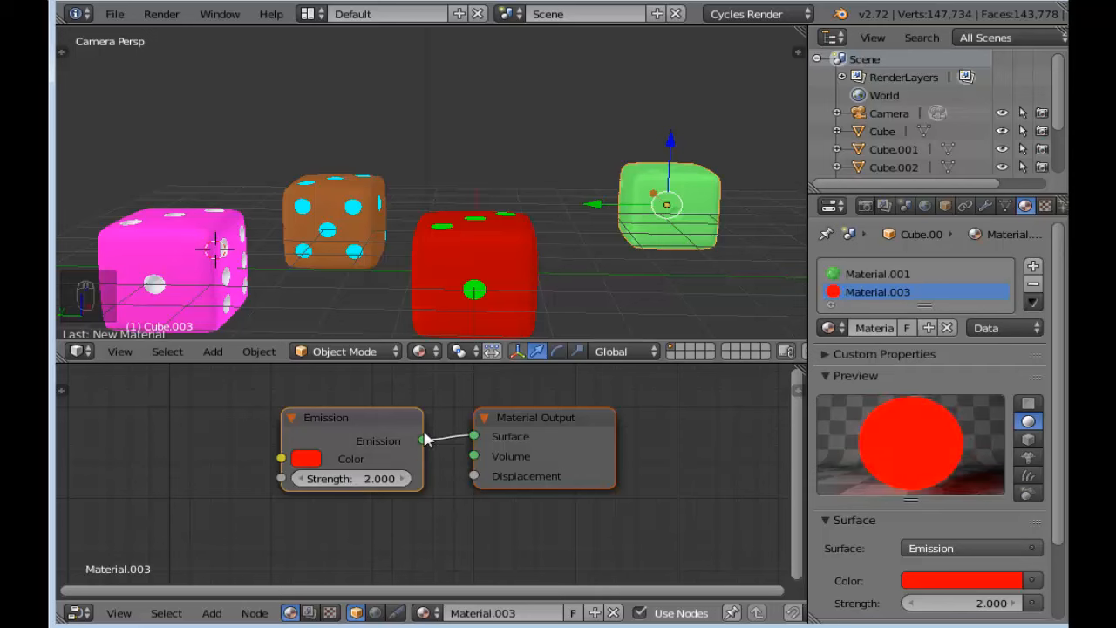
Step: Assign the red Emission material to the selected pip faces of the fourth die in Edit Mode, and return to Object Mode
{"action": "left_click_drag", "start_coordinate": [470, 372], "coordinate": [504, 406]}
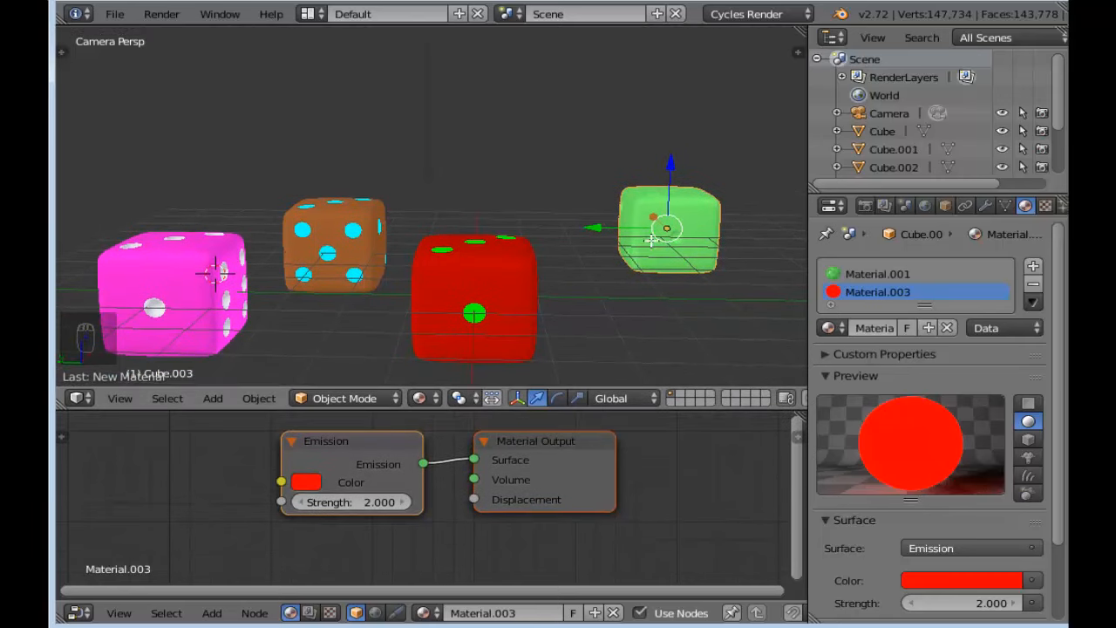
{"action": "key", "text": "Tab"}
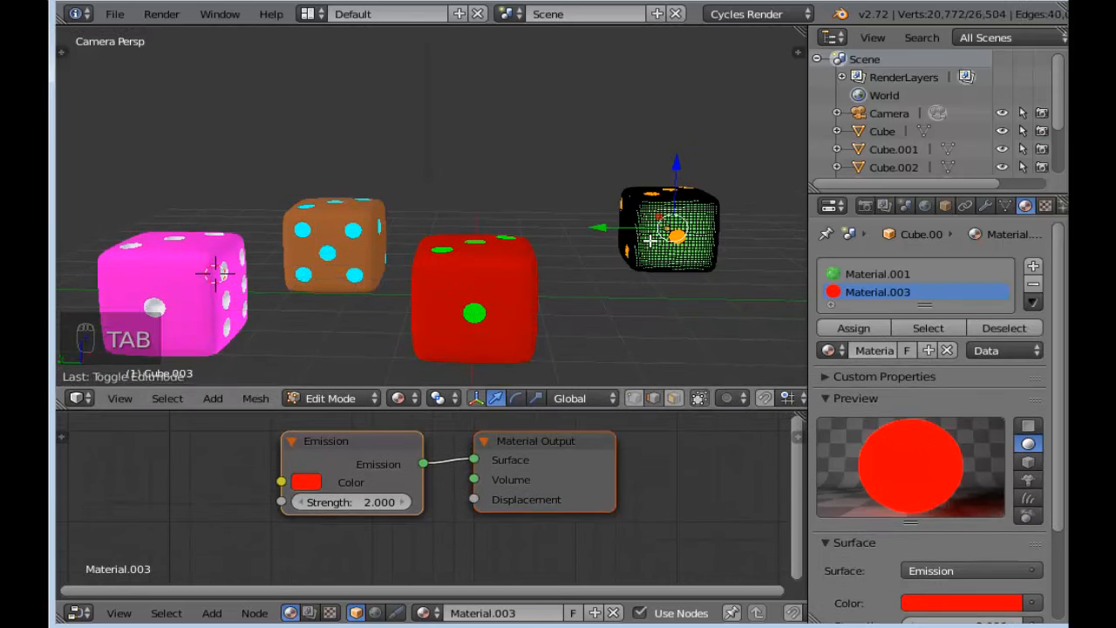
{"action": "left_click", "coordinate": [854, 329]}
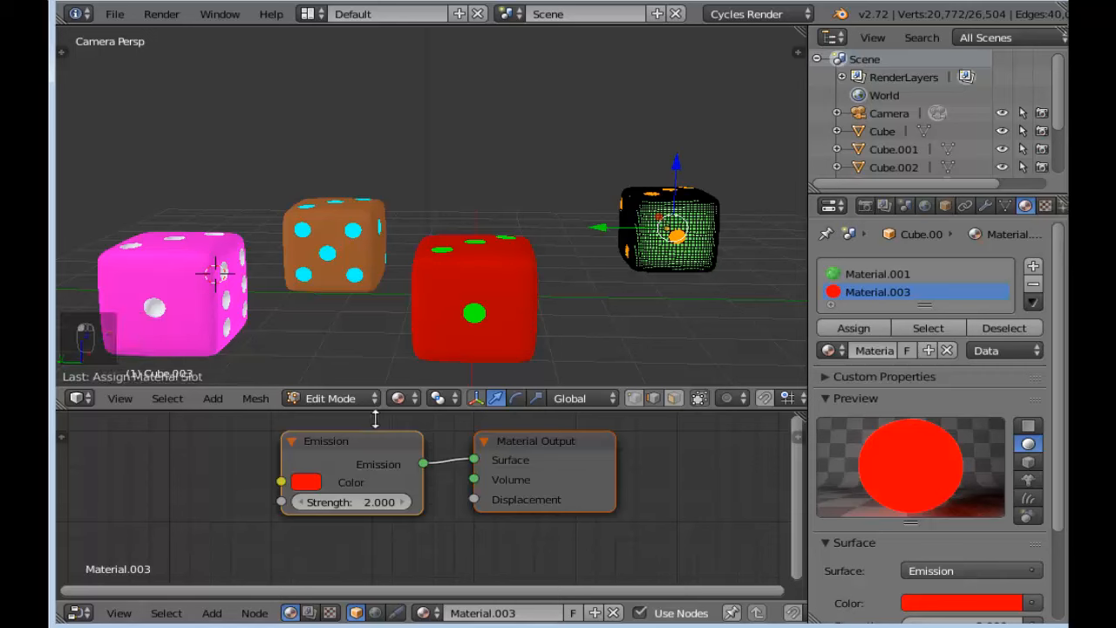
{"action": "key", "text": "Tab"}
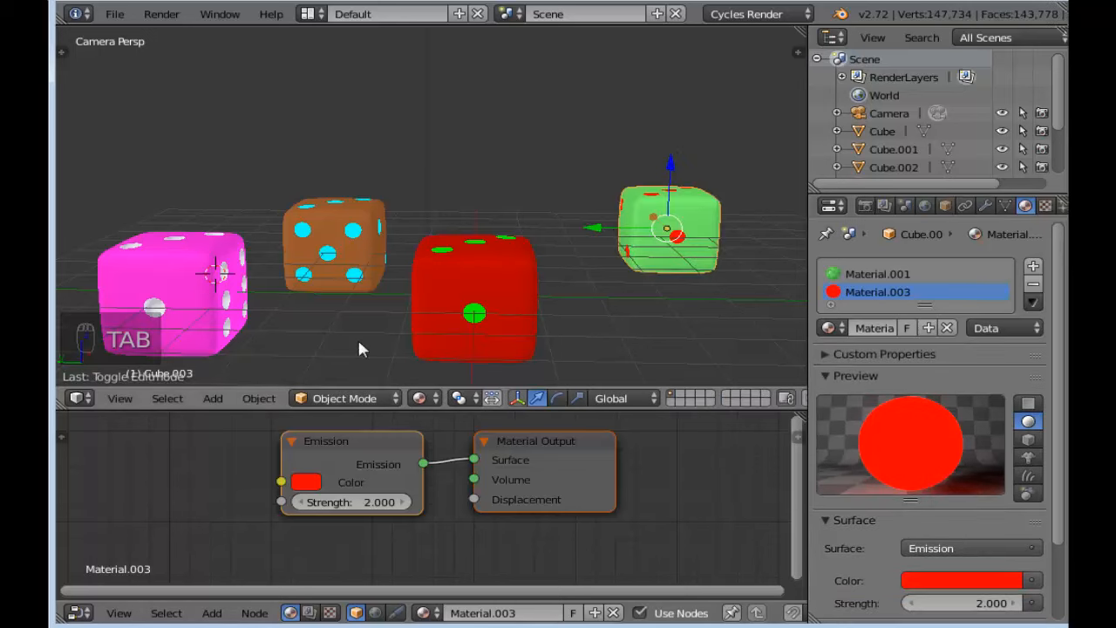
Step: Preview the four dice in Rendered viewport shading, and switch the viewport to Solid shading
{"action": "left_click", "coordinate": [426, 397]}
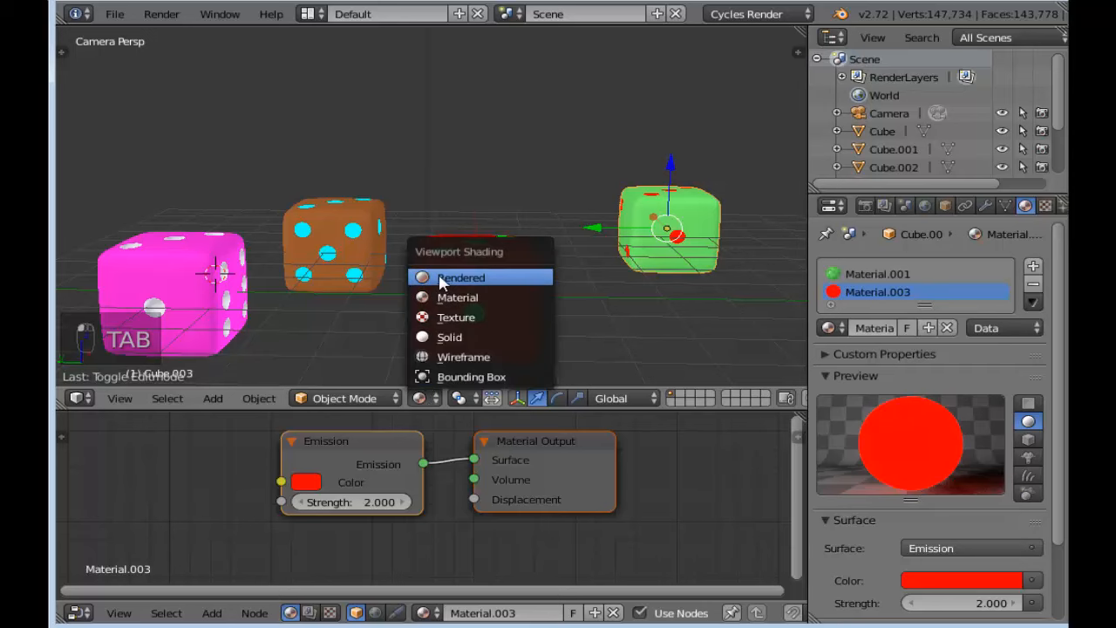
{"action": "left_click", "coordinate": [438, 273]}
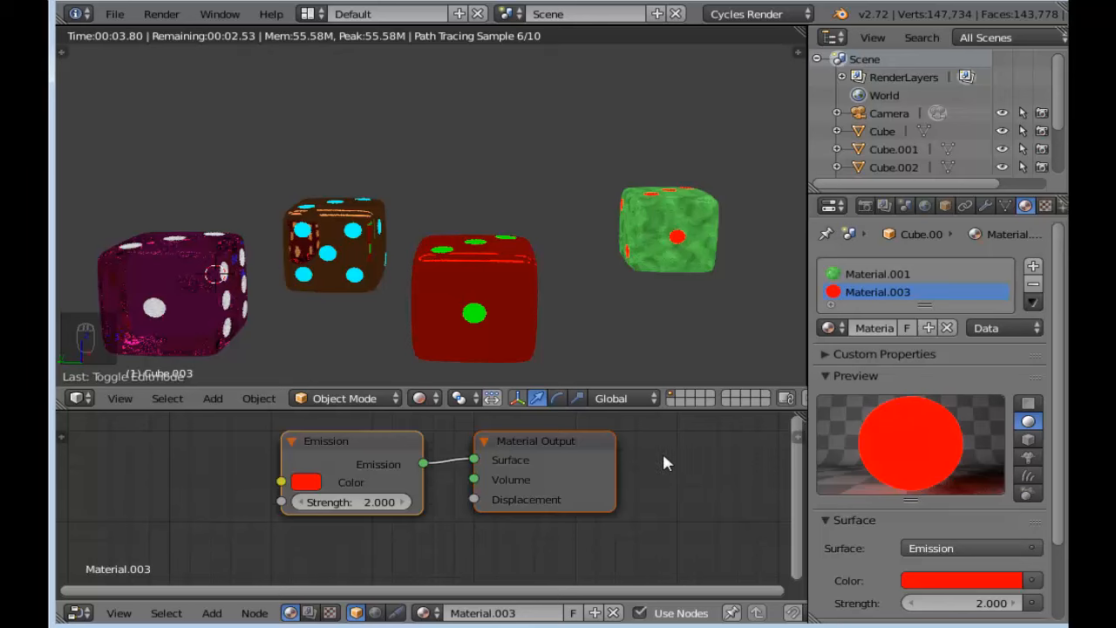
{"action": "left_click", "coordinate": [422, 398]}
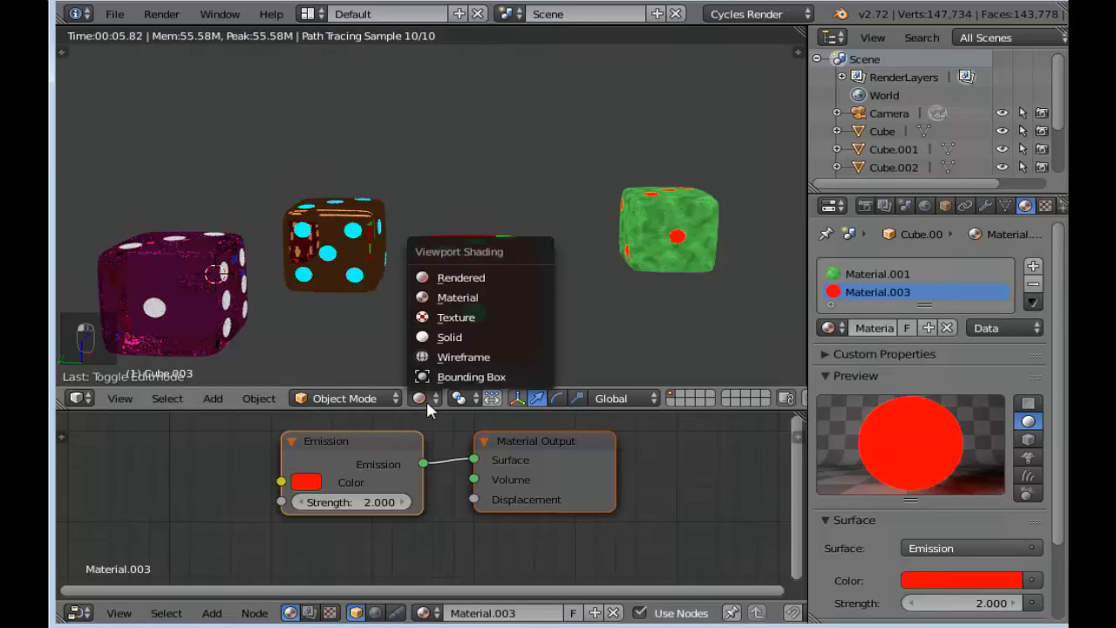
{"action": "left_click", "coordinate": [445, 337]}
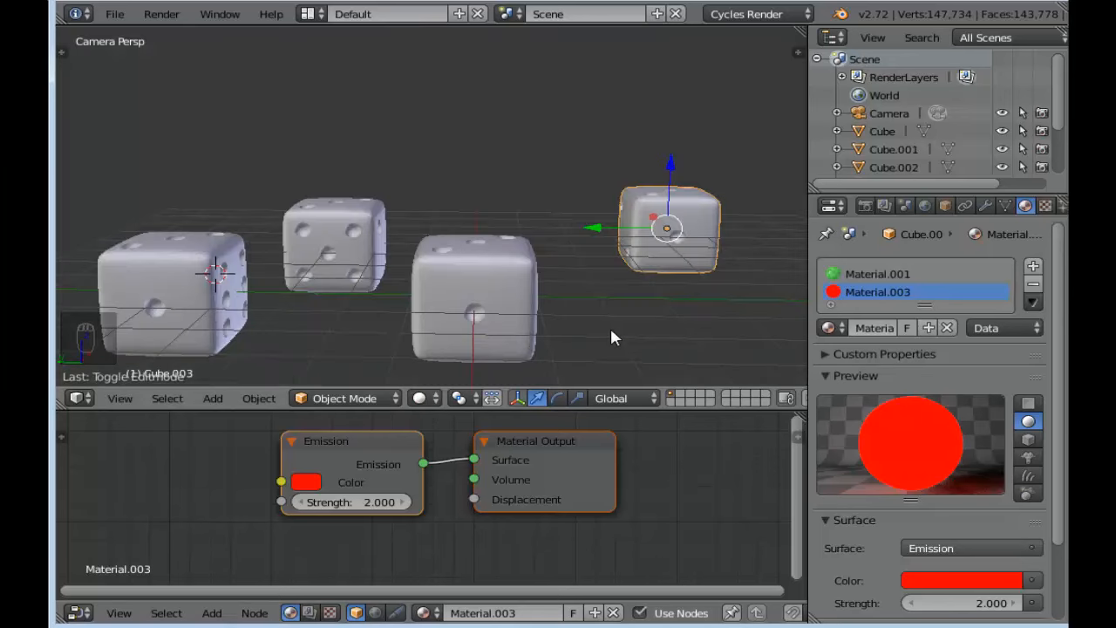
Step: Set the fourth die's Z rotation to 90°
{"action": "key", "text": "n"}
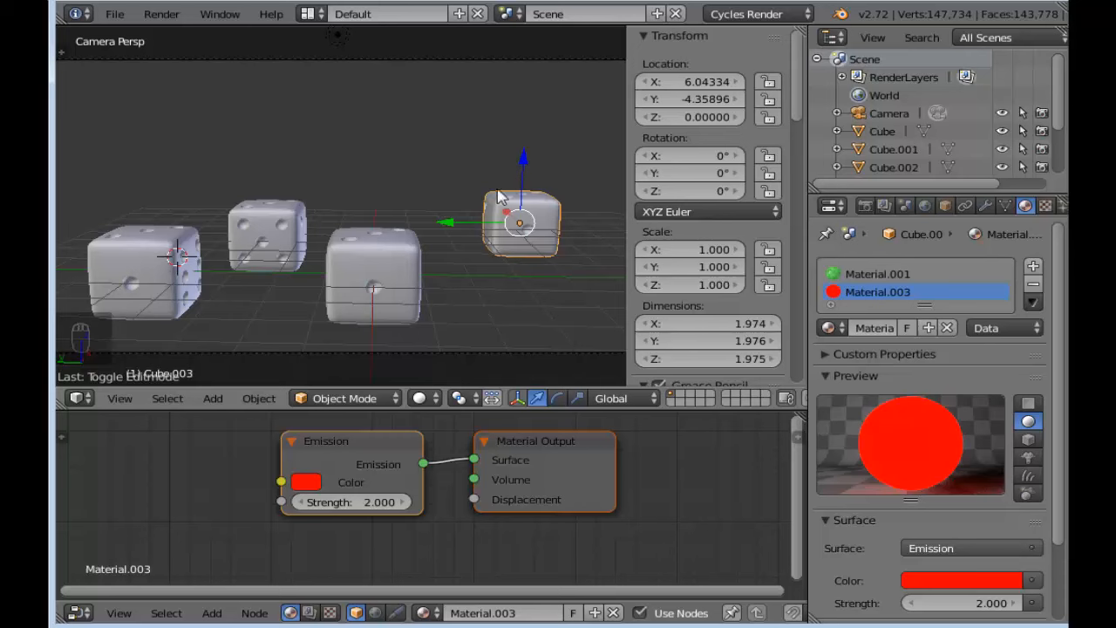
{"action": "left_click", "coordinate": [664, 191]}
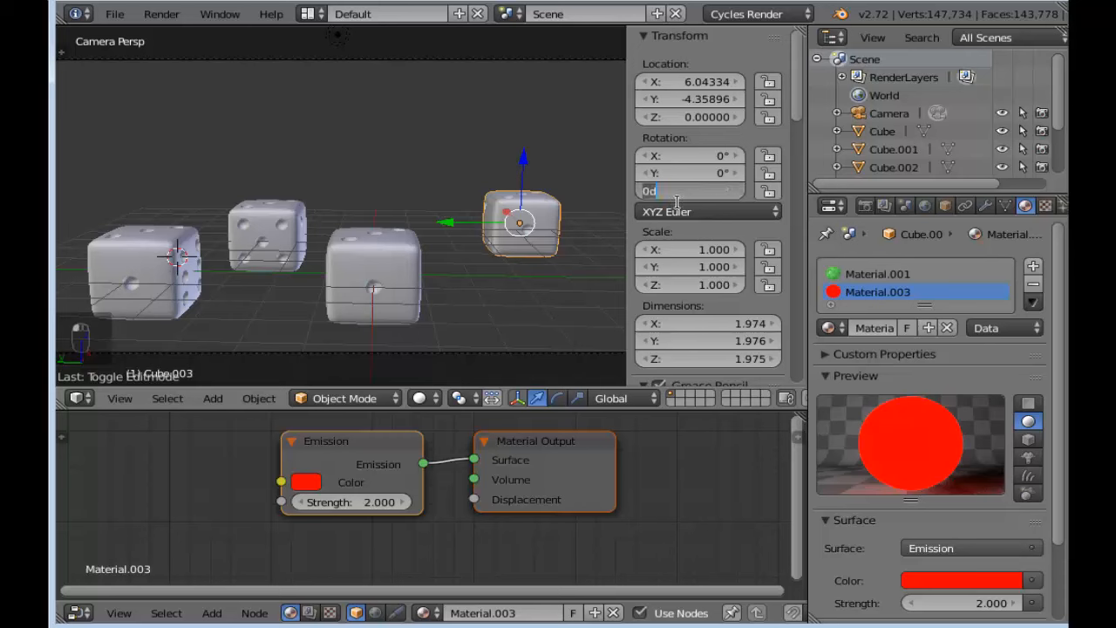
{"action": "type", "text": "90"}
{"action": "key", "text": "Return"}
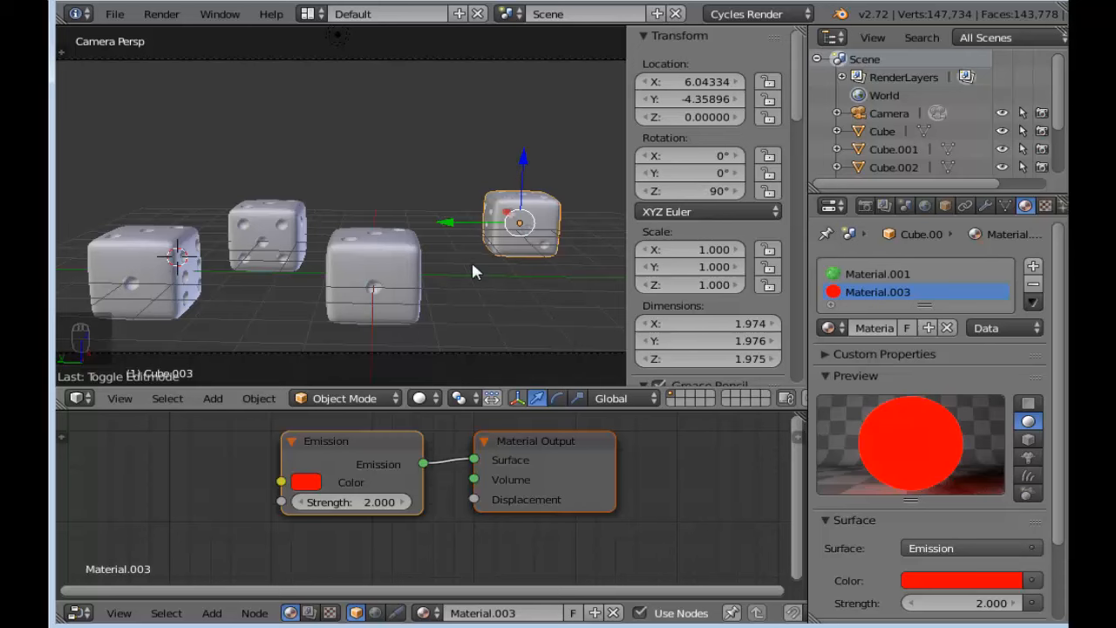
Step: Select the die with the pink glass material and set its Z rotation to -90°
{"action": "right_click", "coordinate": [155, 254]}
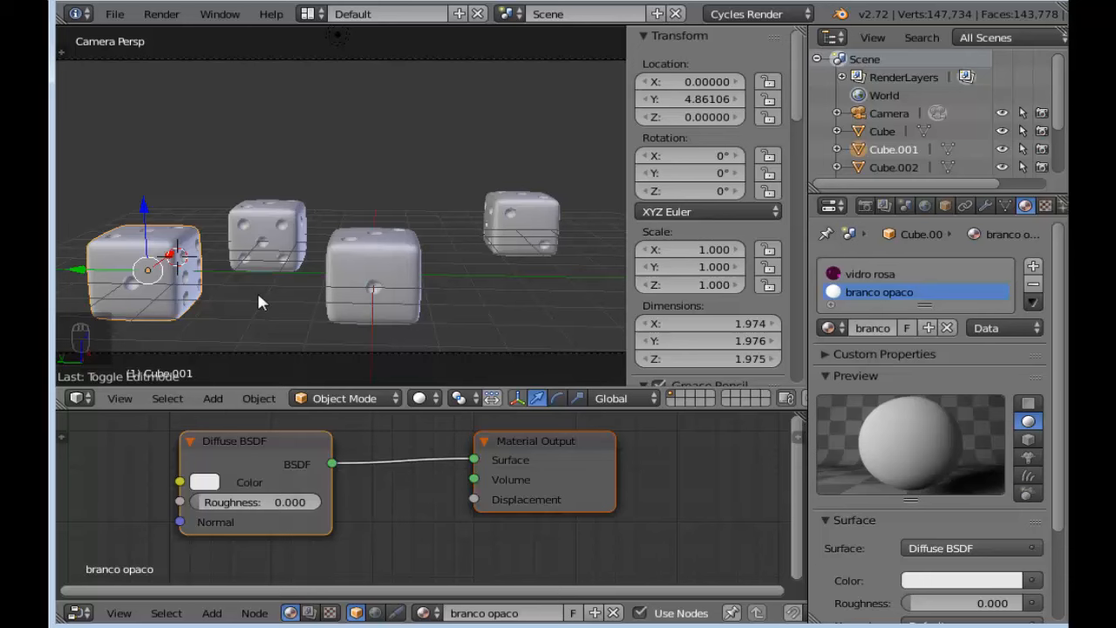
{"action": "left_click", "coordinate": [703, 191]}
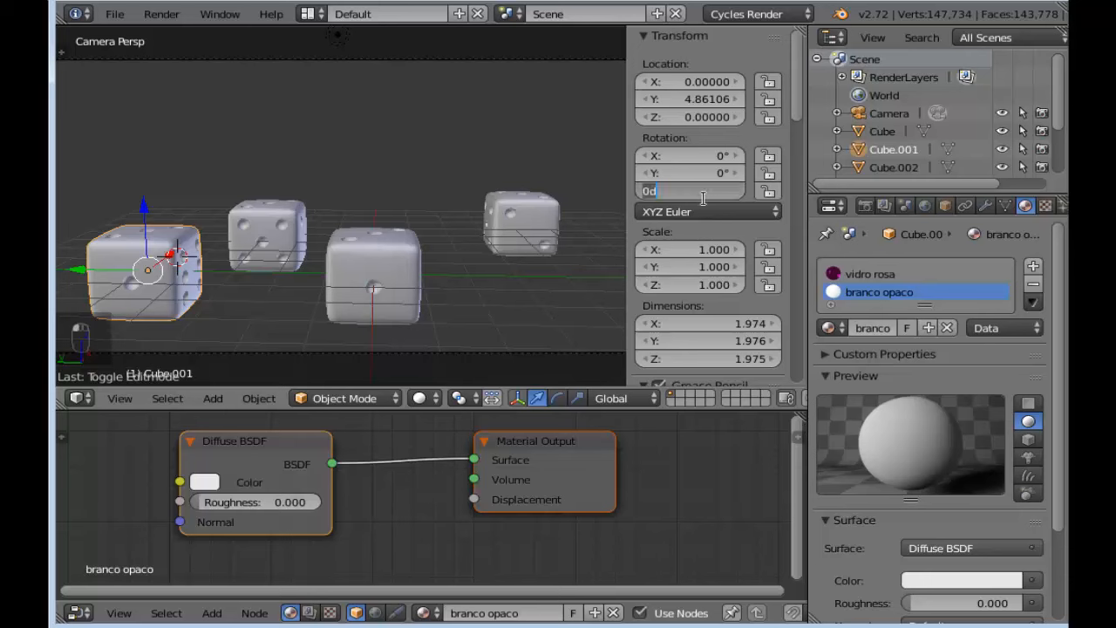
{"action": "key", "text": "BackSpace"}
{"action": "type", "text": "-90"}
{"action": "key", "text": "Return"}
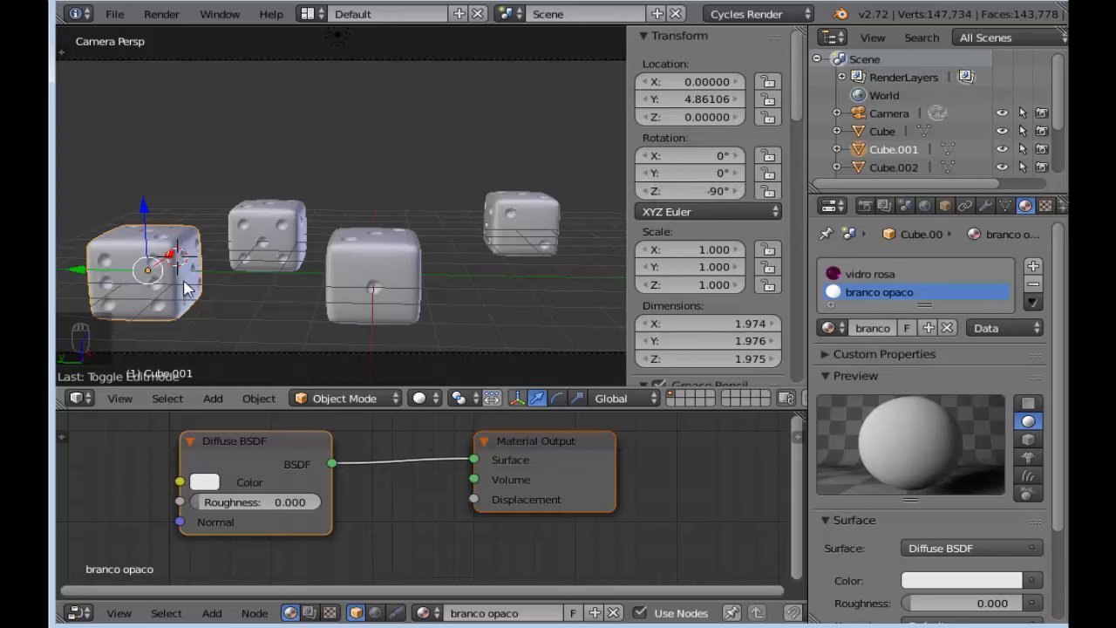
Step: Move the red metal die along the Y axis to about -0.85
{"action": "right_click", "coordinate": [380, 261]}
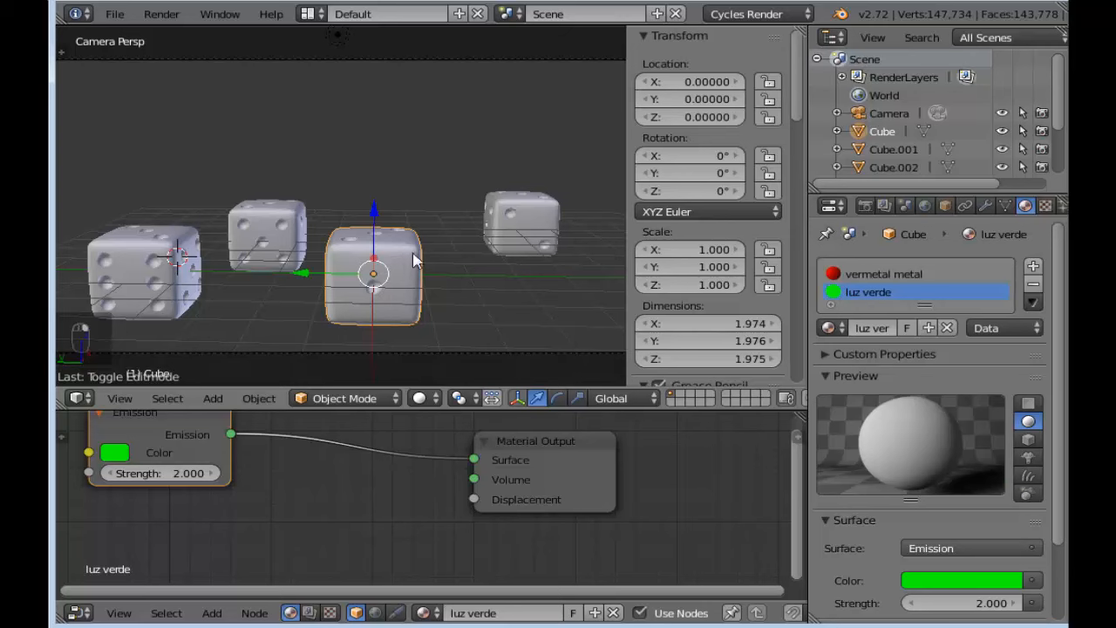
{"action": "left_click_drag", "start_coordinate": [305, 273], "coordinate": [343, 266]}
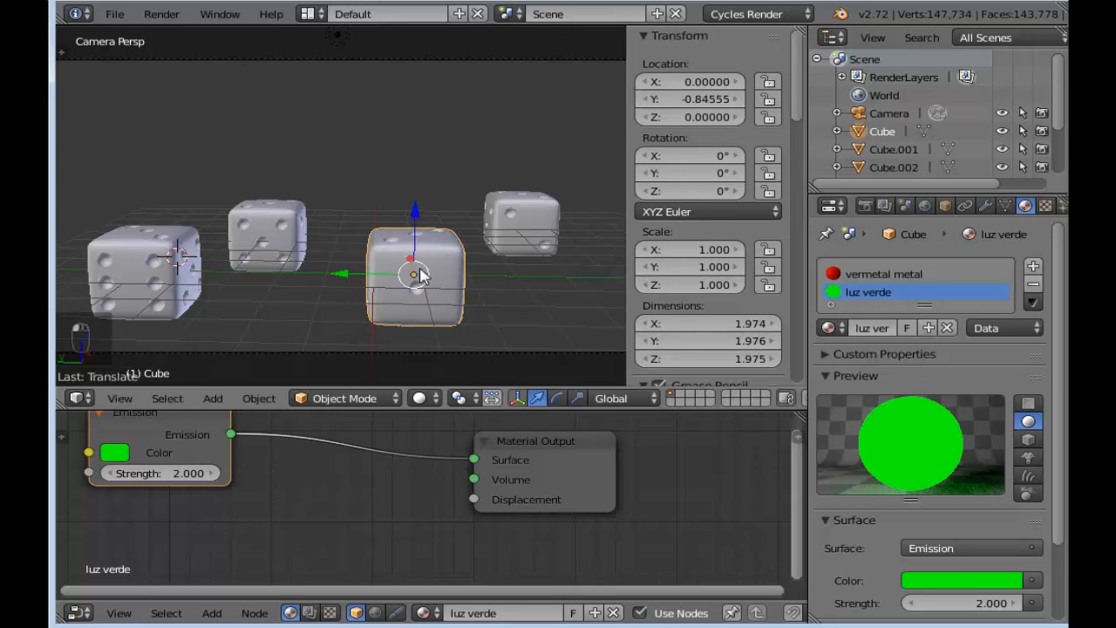
{"action": "key", "text": "n"}
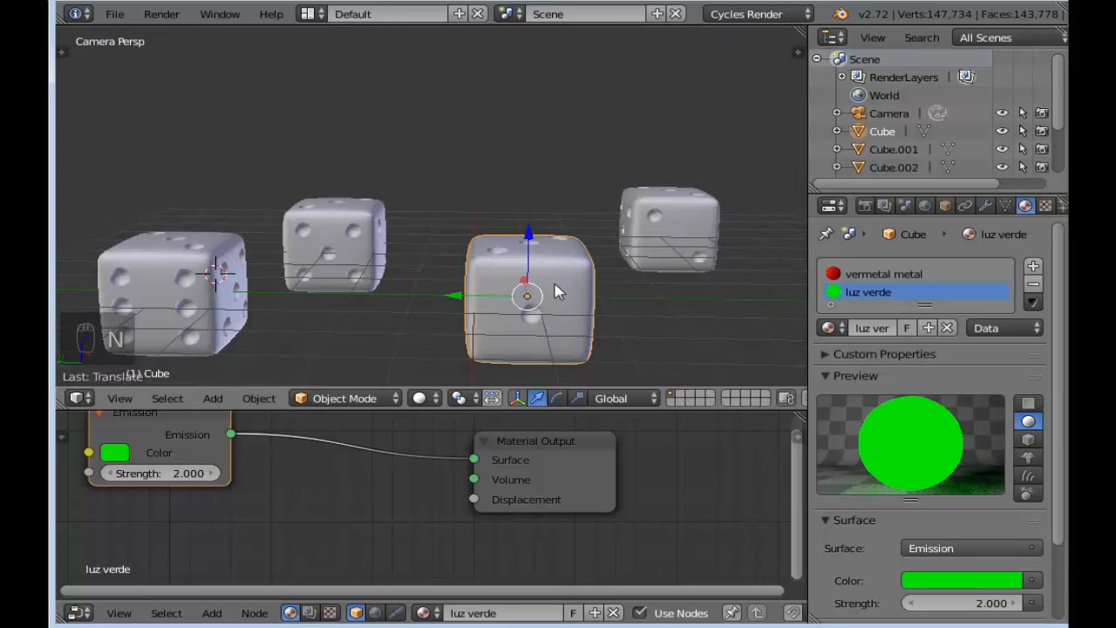
Step: Add a mesh plane to the scene at a freely placed 3D cursor in front of the dice
{"action": "scroll", "coordinate": [548, 280], "scroll_direction": "down", "scroll_amount": 2}
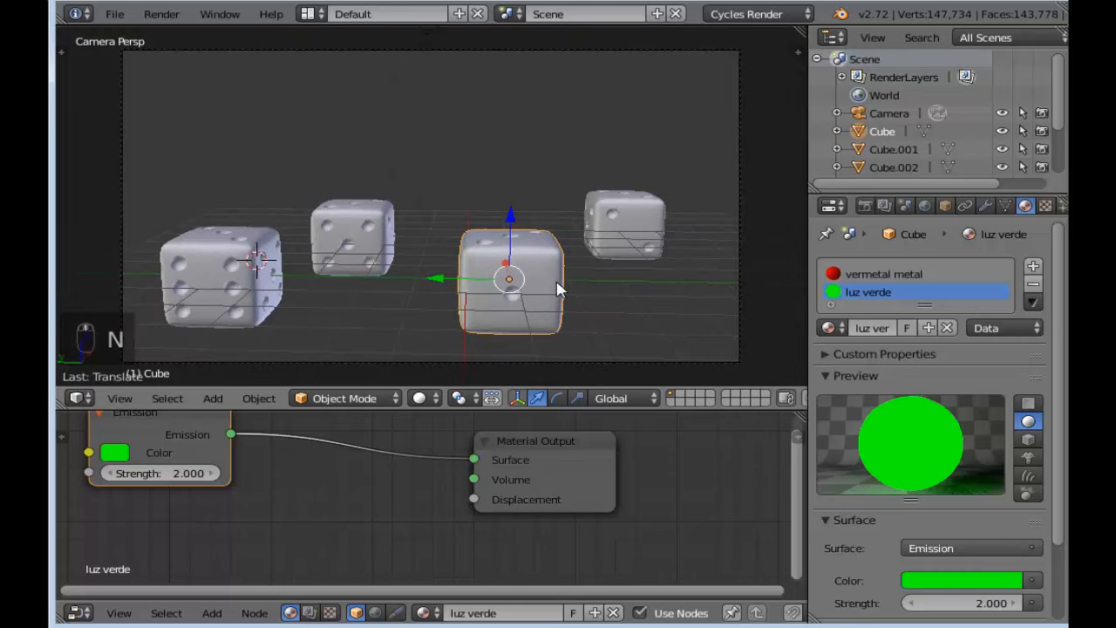
{"action": "key", "text": "KP_0"}
{"action": "middle_click_drag", "start_coordinate": [585, 232], "coordinate": [510, 286]}
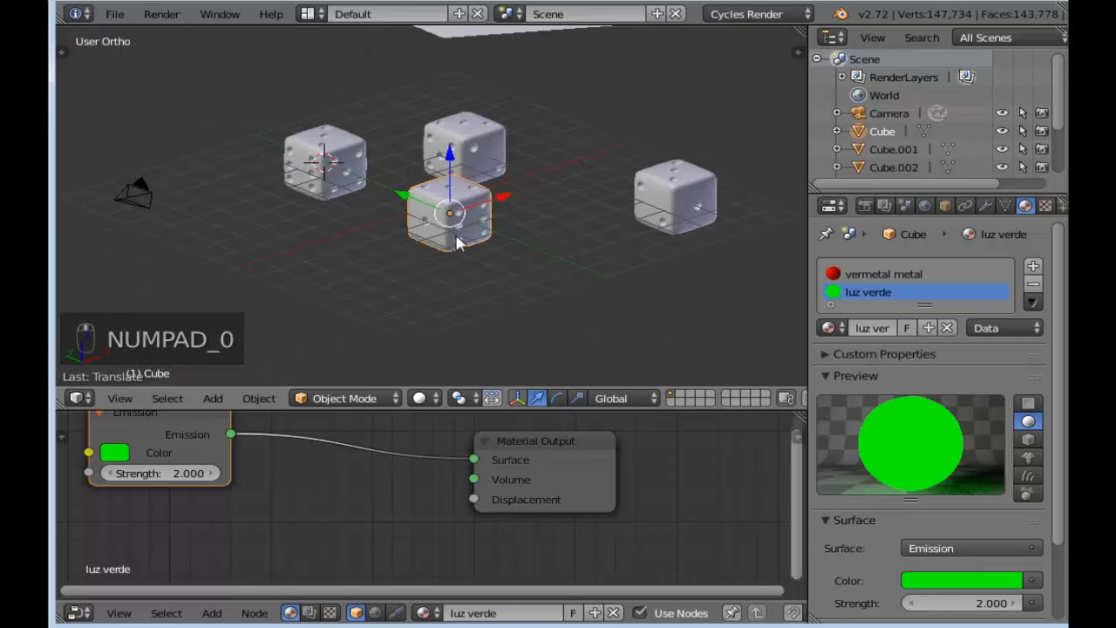
{"action": "left_click", "coordinate": [501, 281]}
{"action": "key", "text": "shift+a"}
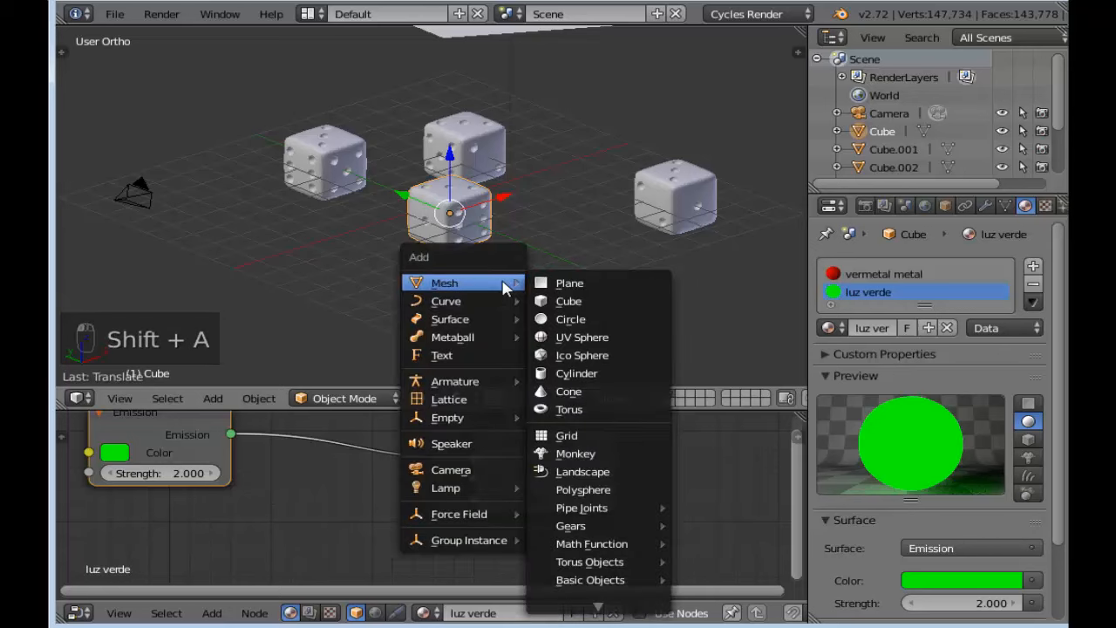
{"action": "left_click", "coordinate": [577, 282]}
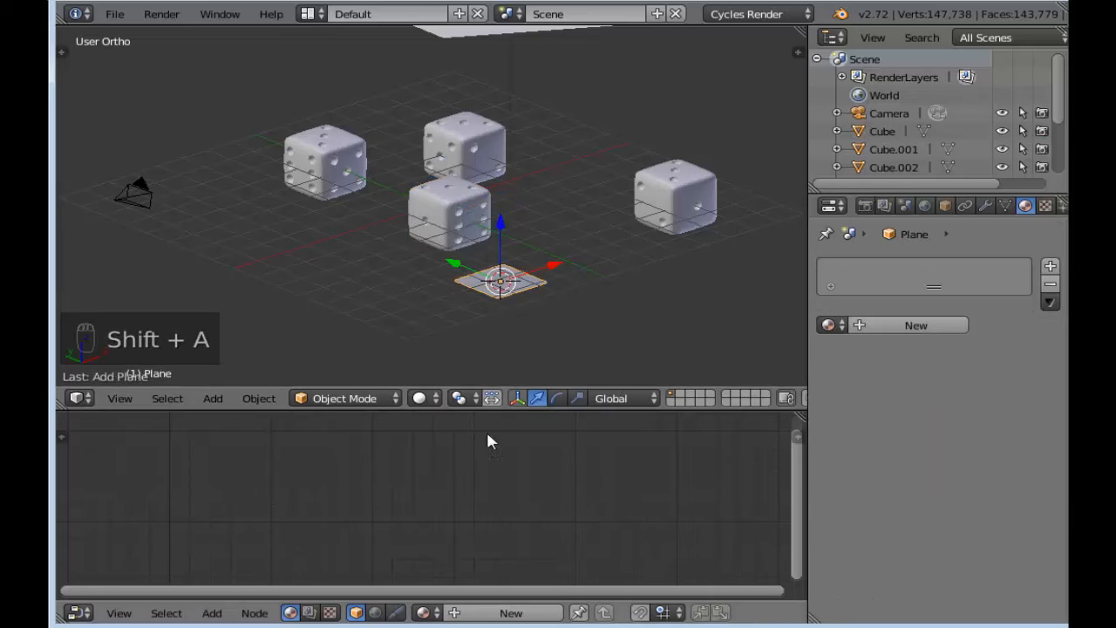
Step: Enlarge the 3D view and, in front view, raise the plane along Z to just beneath the bottom faces of the dice
{"action": "left_click_drag", "start_coordinate": [503, 408], "coordinate": [501, 537]}
{"action": "scroll", "coordinate": [592, 345], "scroll_direction": "down", "scroll_amount": 2}
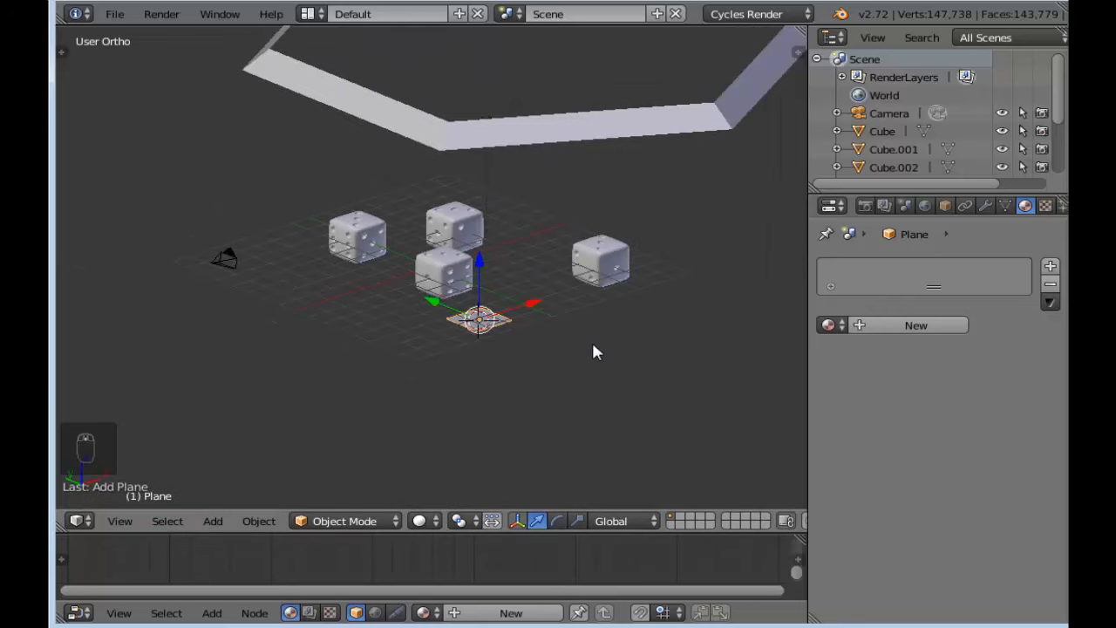
{"action": "middle_click_drag", "start_coordinate": [593, 345], "coordinate": [625, 351]}
{"action": "middle_click_drag", "start_coordinate": [539, 330], "coordinate": [558, 314]}
{"action": "key", "text": "KP_1"}
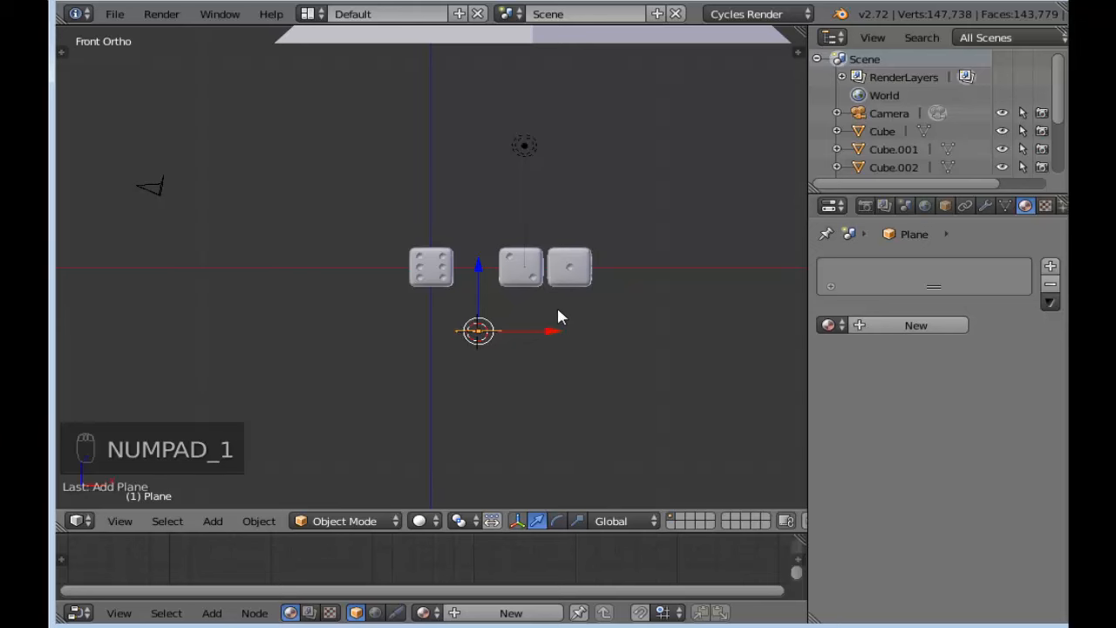
{"action": "scroll", "coordinate": [491, 299], "scroll_direction": "up", "scroll_amount": 2}
{"action": "left_click_drag", "start_coordinate": [498, 289], "coordinate": [521, 237]}
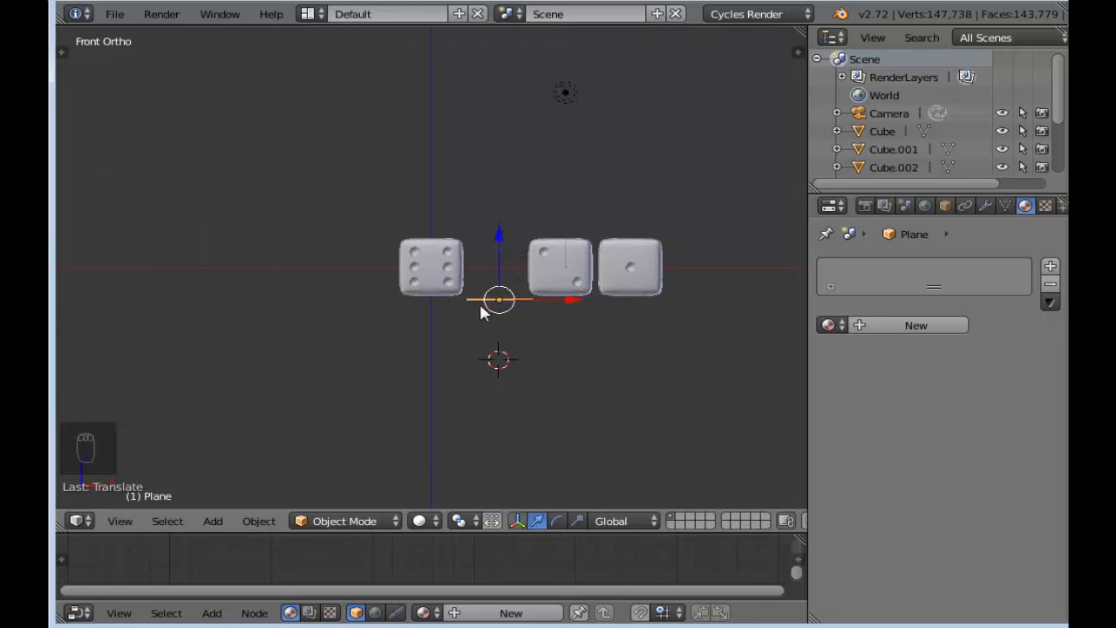
{"action": "scroll", "coordinate": [478, 322], "scroll_direction": "up", "scroll_amount": 3}
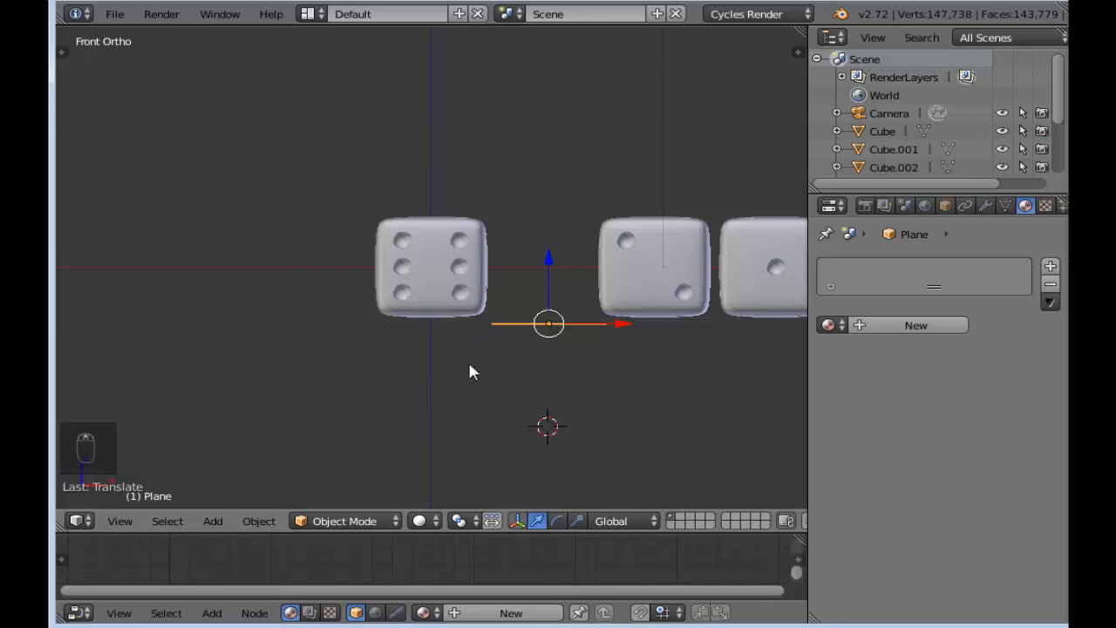
Step: Scale up the plane into a floor extending beneath all four dice, and adjust its position along the Y axis
{"action": "scroll", "coordinate": [469, 372], "scroll_direction": "down", "scroll_amount": 6}
{"action": "middle_click_drag", "start_coordinate": [528, 349], "coordinate": [493, 373]}
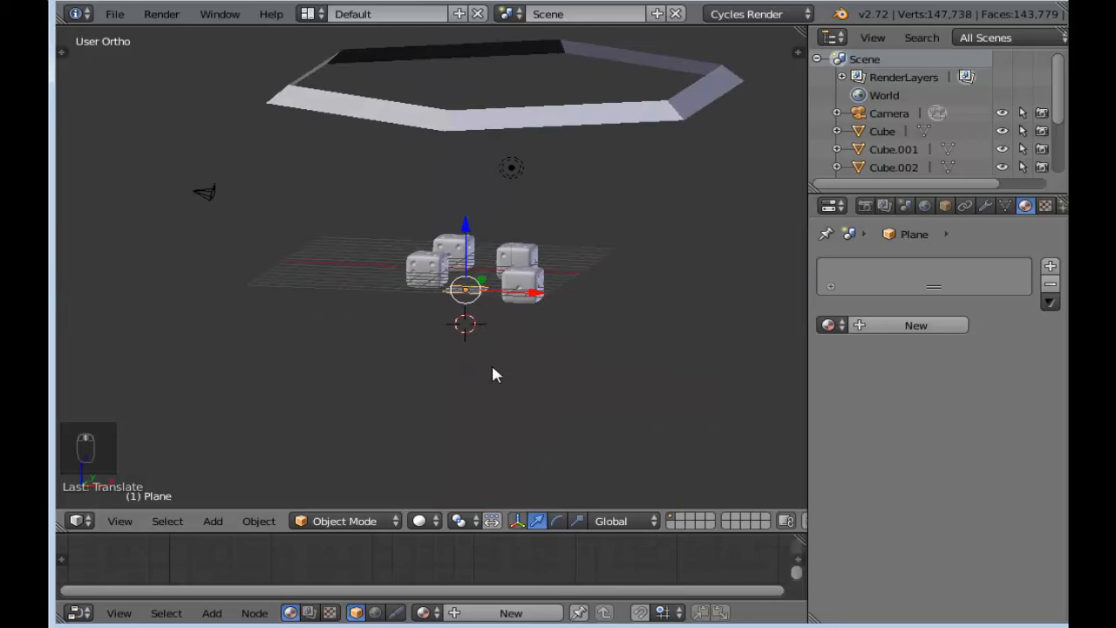
{"action": "key", "text": "s"}
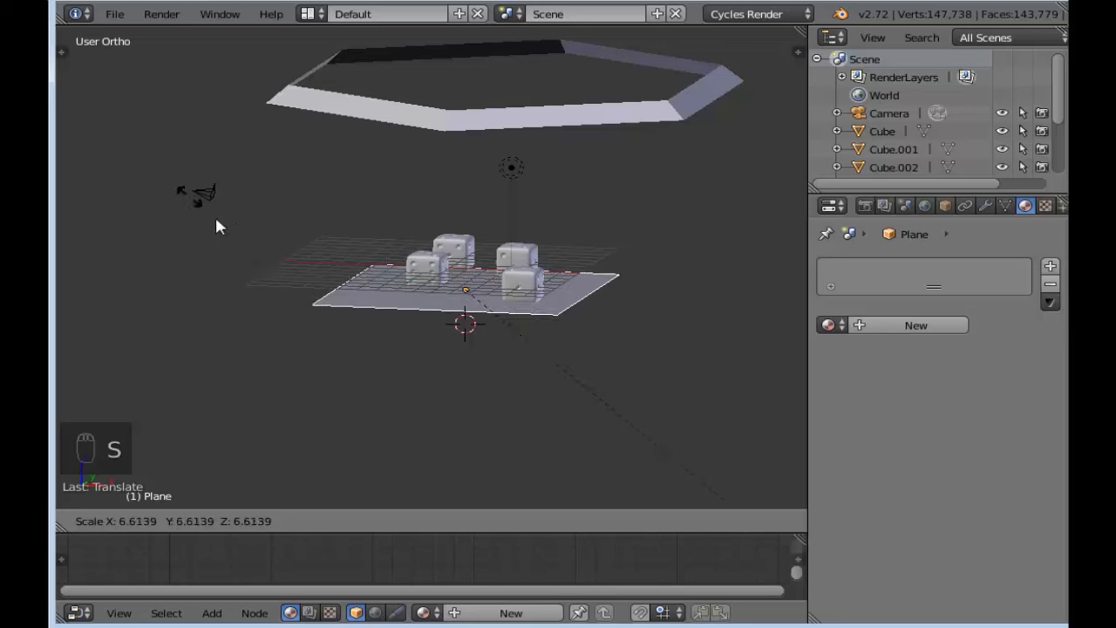
{"action": "left_click", "coordinate": [332, 391]}
{"action": "middle_click_drag", "start_coordinate": [640, 386], "coordinate": [461, 399]}
{"action": "left_click_drag", "start_coordinate": [491, 302], "coordinate": [513, 310]}
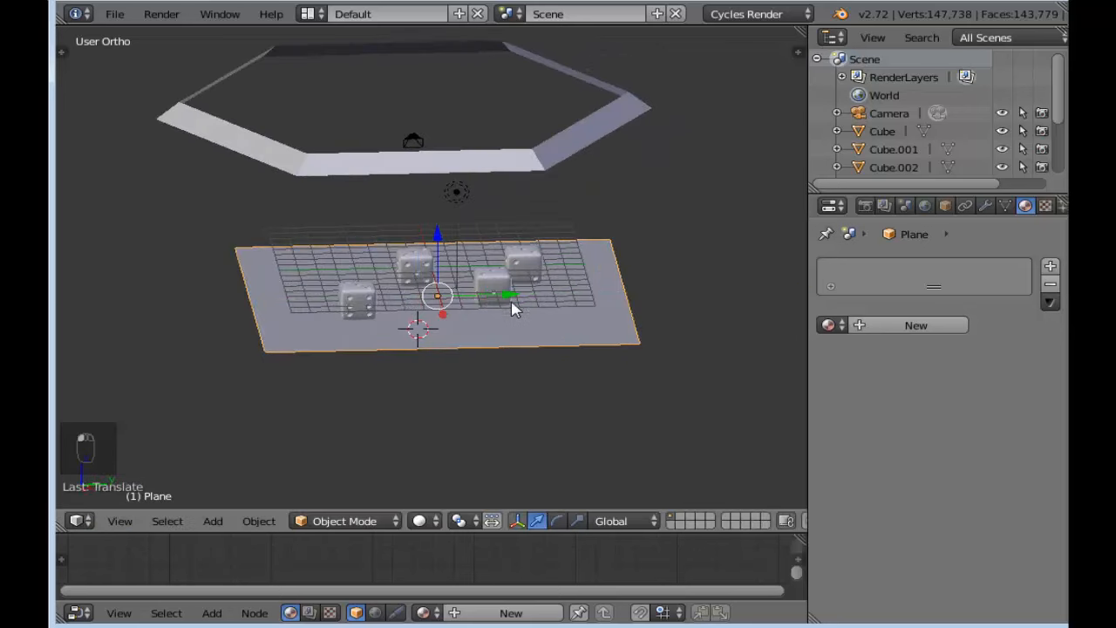
Step: In camera view, move the floor plane along the X axis away from the camera, behind the rear dice
{"action": "key", "text": "KP_0"}
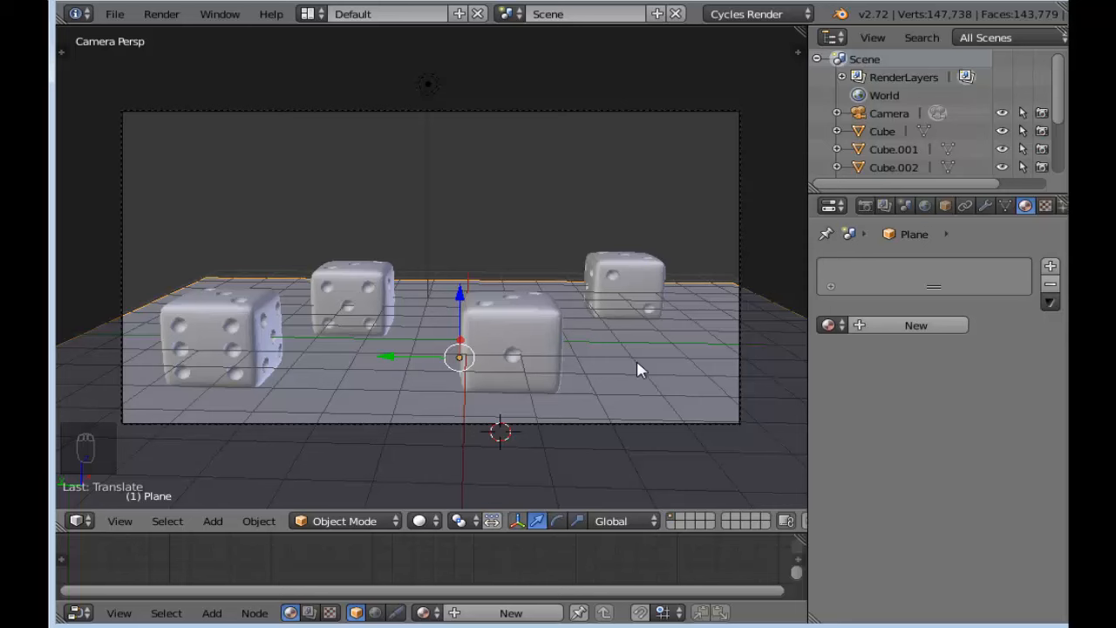
{"action": "key", "text": "g"}
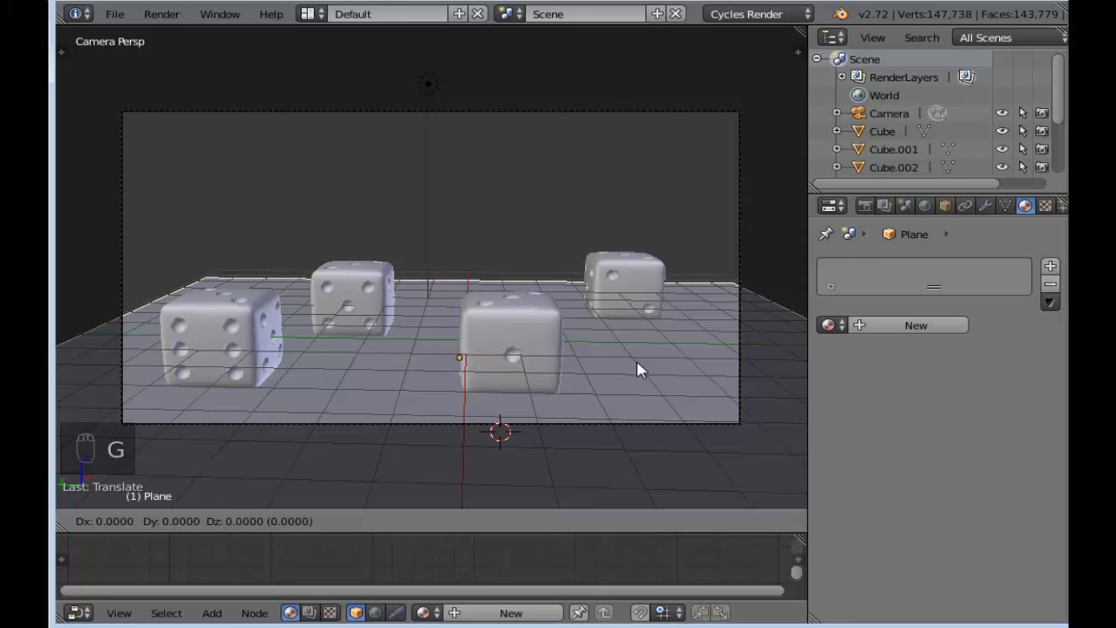
{"action": "key", "text": "x"}
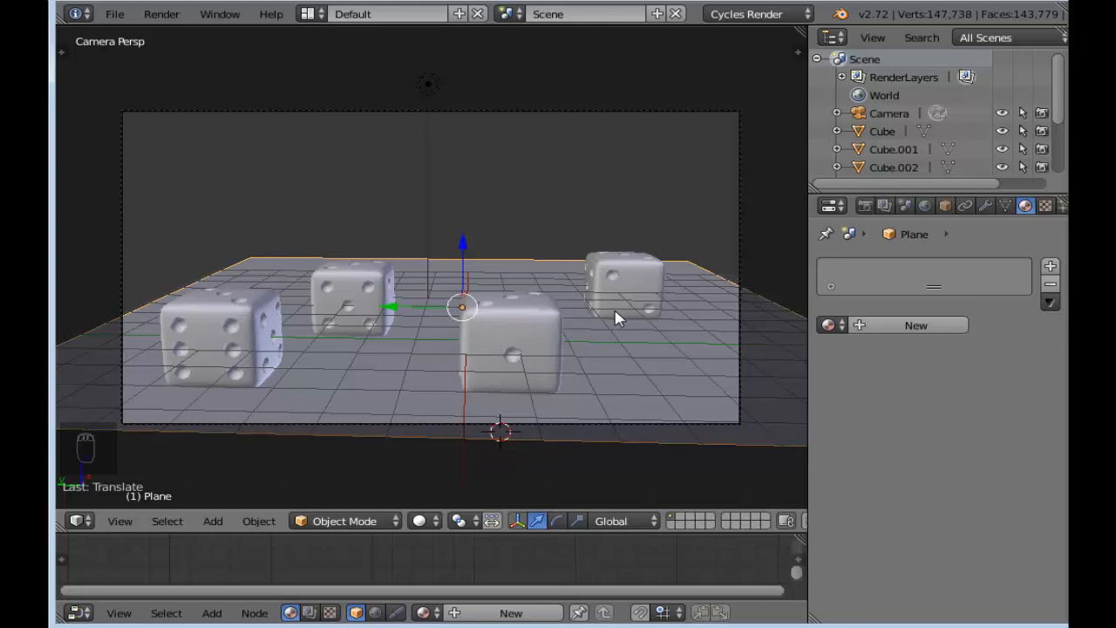
{"action": "left_click", "coordinate": [615, 316]}
Step: Scale the floor plane slightly larger and shift it a little farther back along the X axis
{"action": "key", "text": "s"}
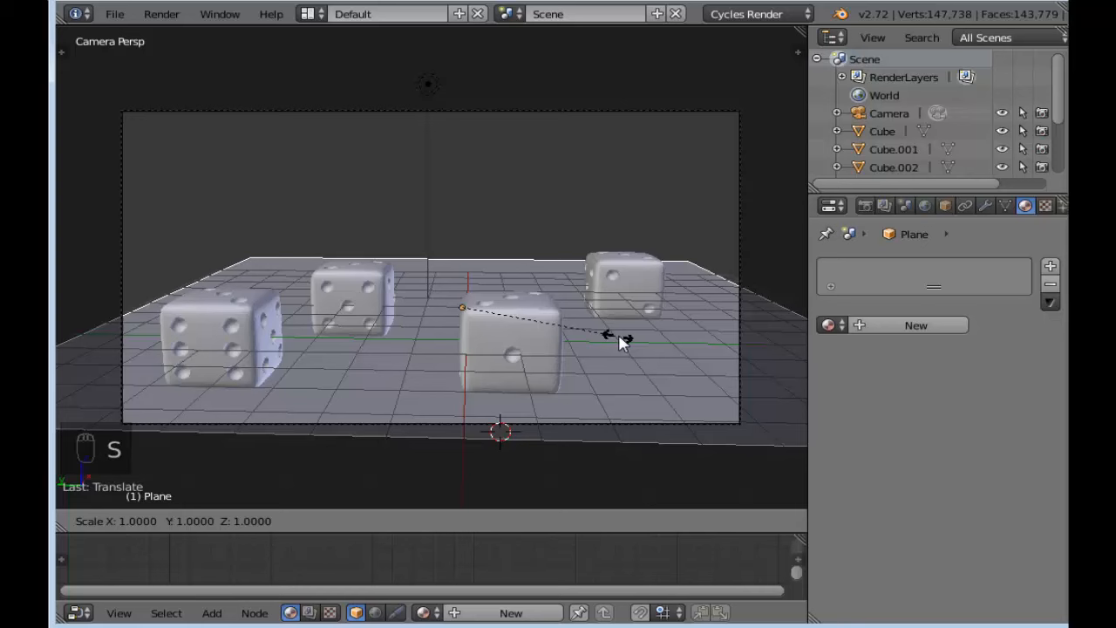
{"action": "left_click", "coordinate": [661, 353]}
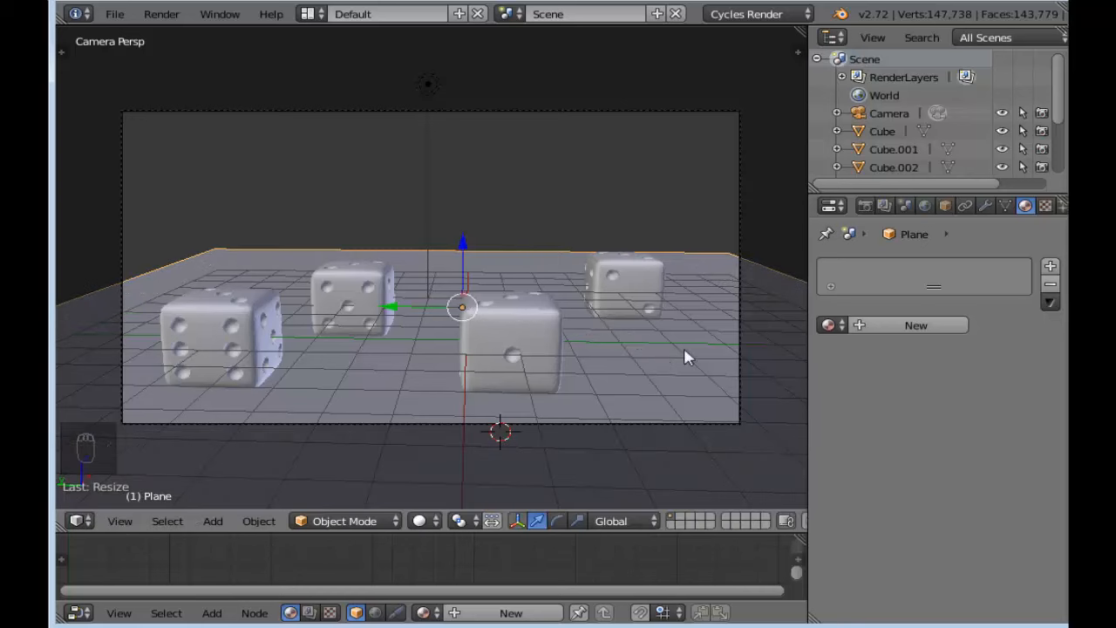
{"action": "key", "text": "g"}
{"action": "key", "text": "x"}
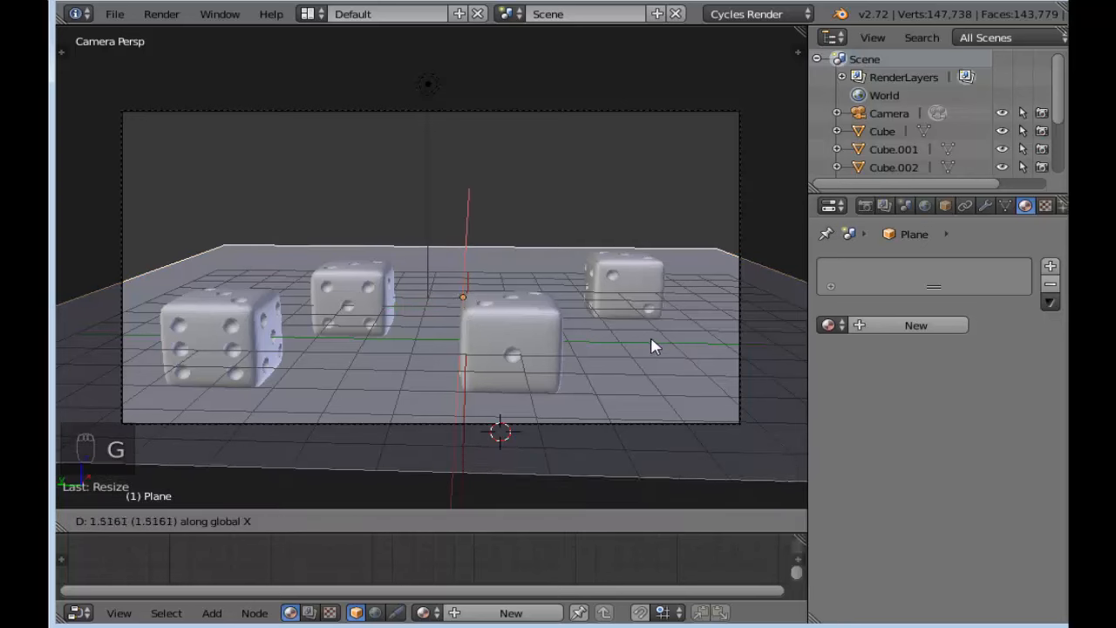
{"action": "left_click", "coordinate": [658, 348]}
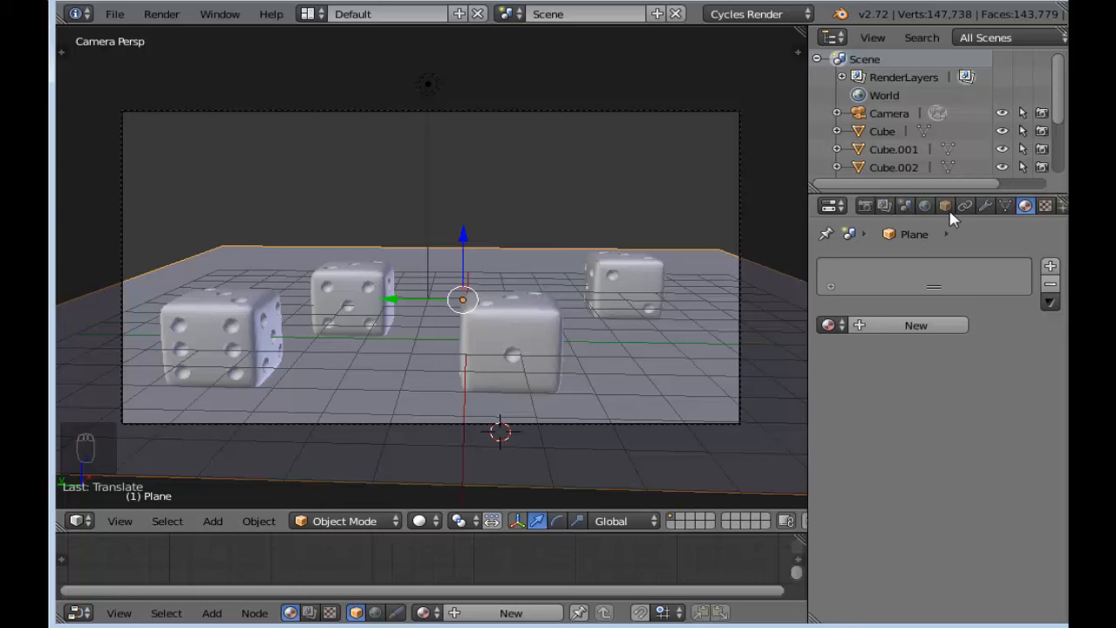
Step: Add a Subdivision Surface modifier to the floor plane with View and Render subdivisions both set to 4
{"action": "left_click", "coordinate": [986, 206]}
{"action": "left_click", "coordinate": [895, 268]}
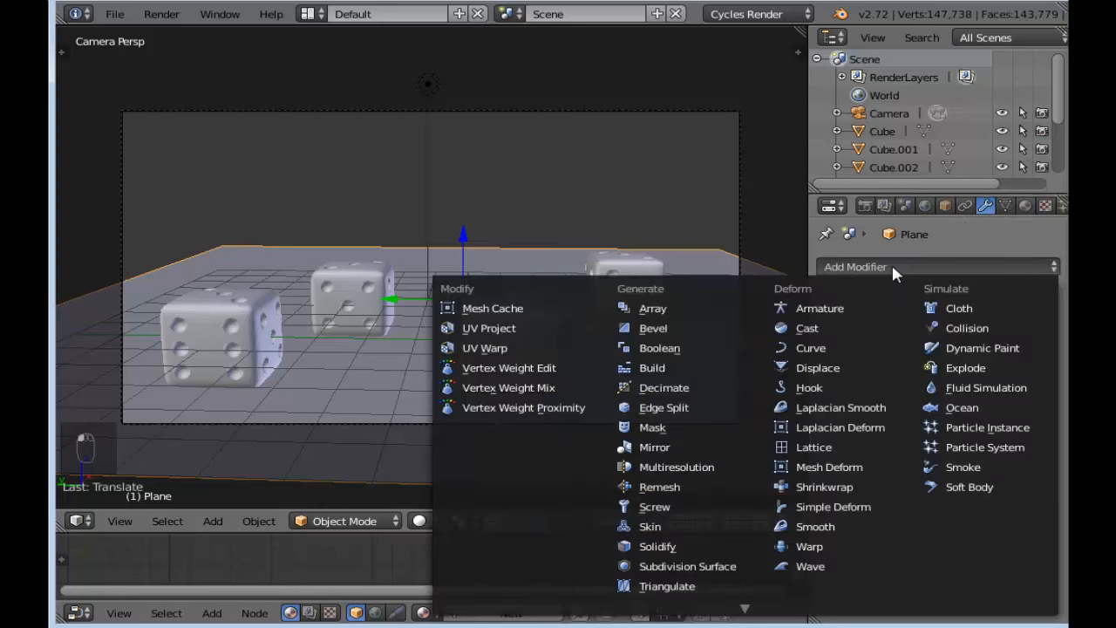
{"action": "left_click", "coordinate": [748, 567]}
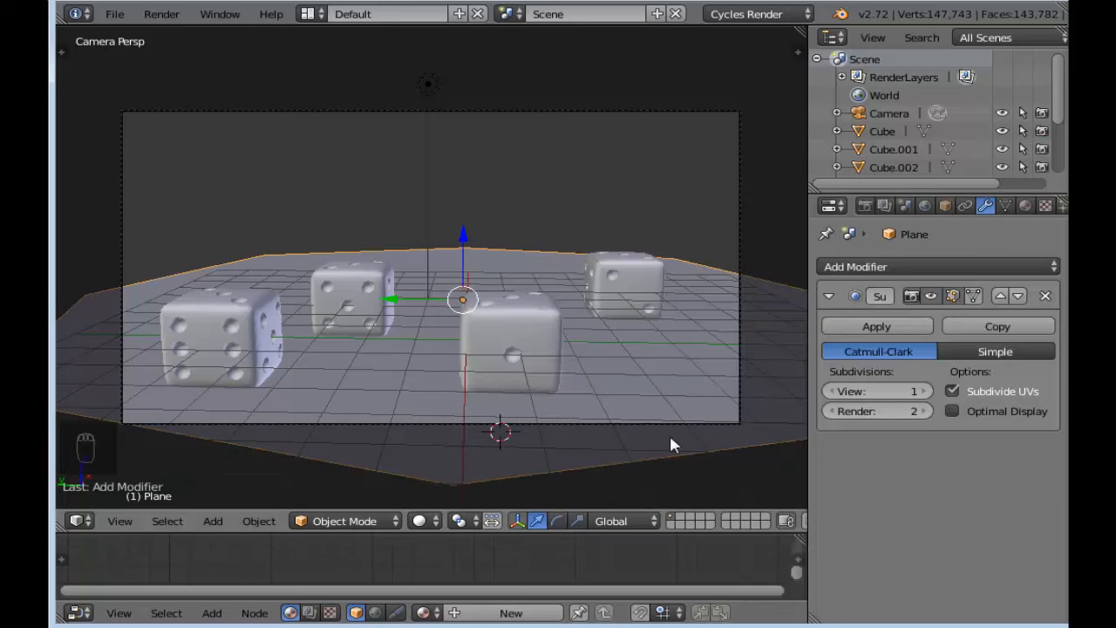
{"action": "left_click", "coordinate": [925, 391]}
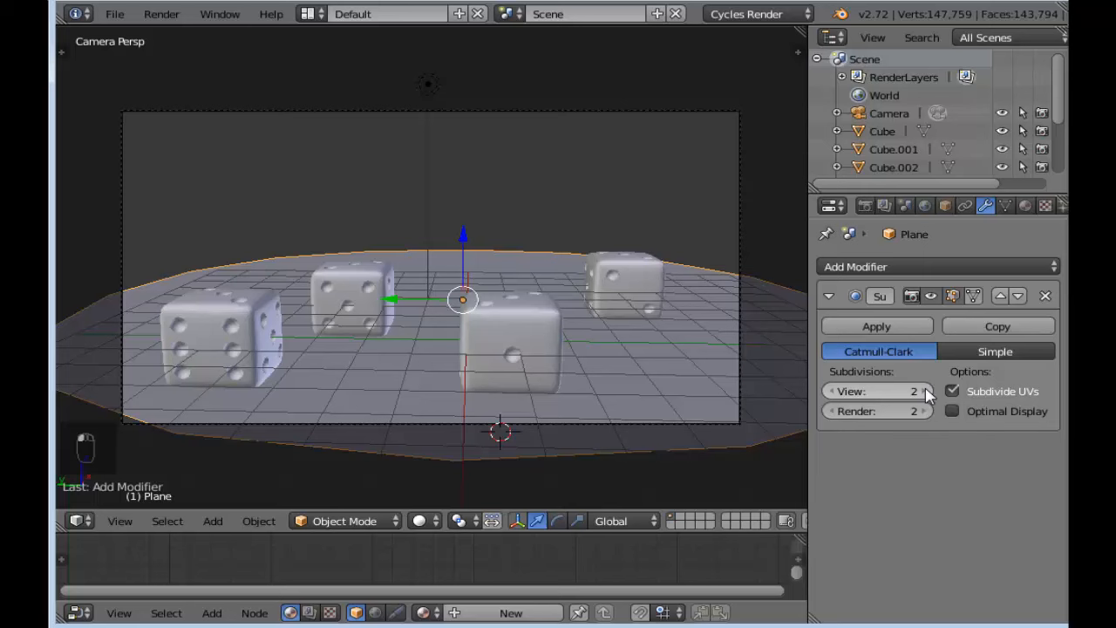
{"action": "left_click", "coordinate": [926, 391]}
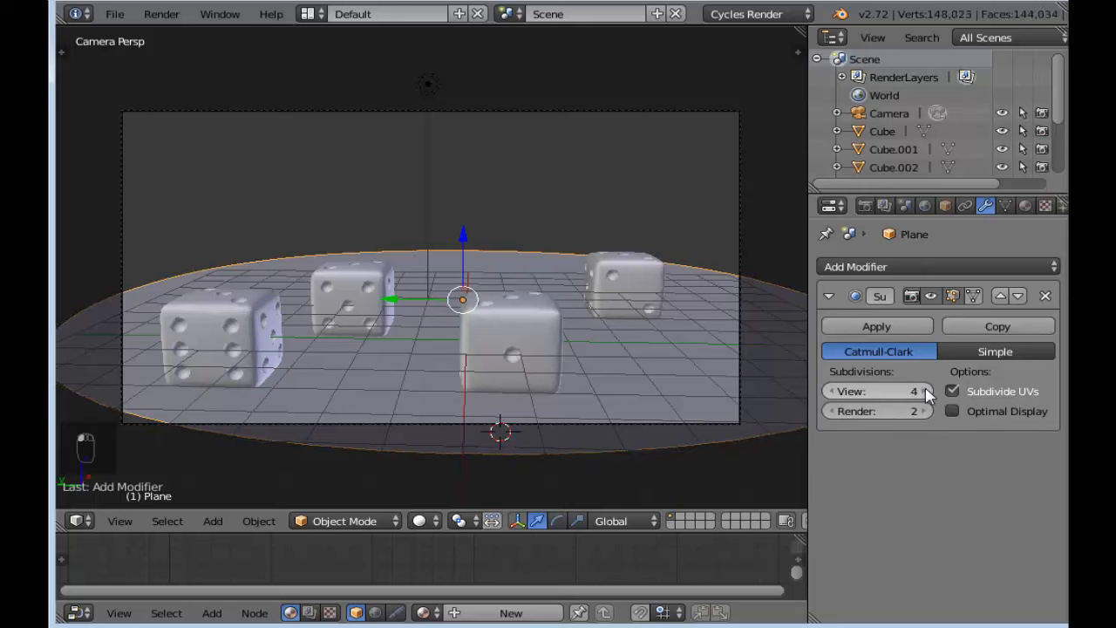
{"action": "left_click", "coordinate": [926, 392]}
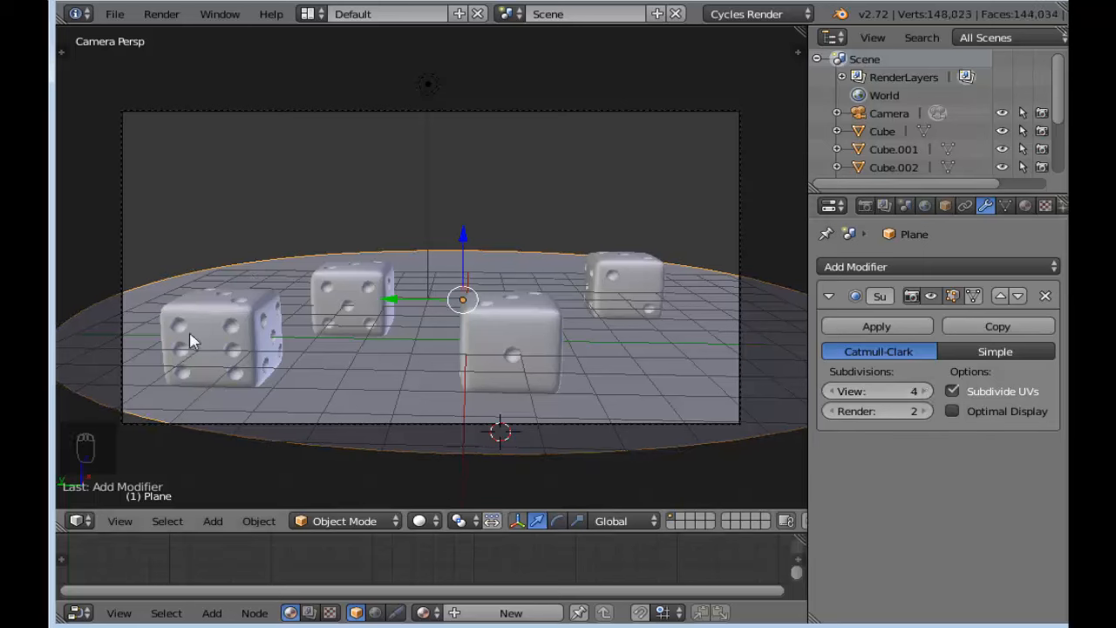
{"action": "left_click", "coordinate": [926, 412]}
{"action": "left_click", "coordinate": [926, 411]}
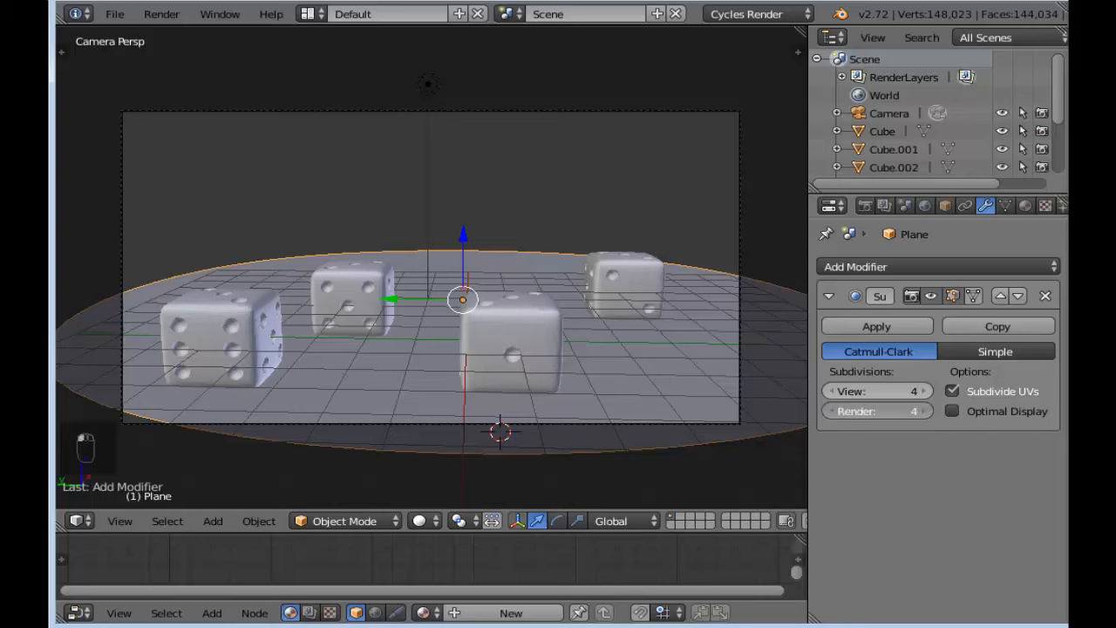
{"action": "left_click", "coordinate": [829, 296]}
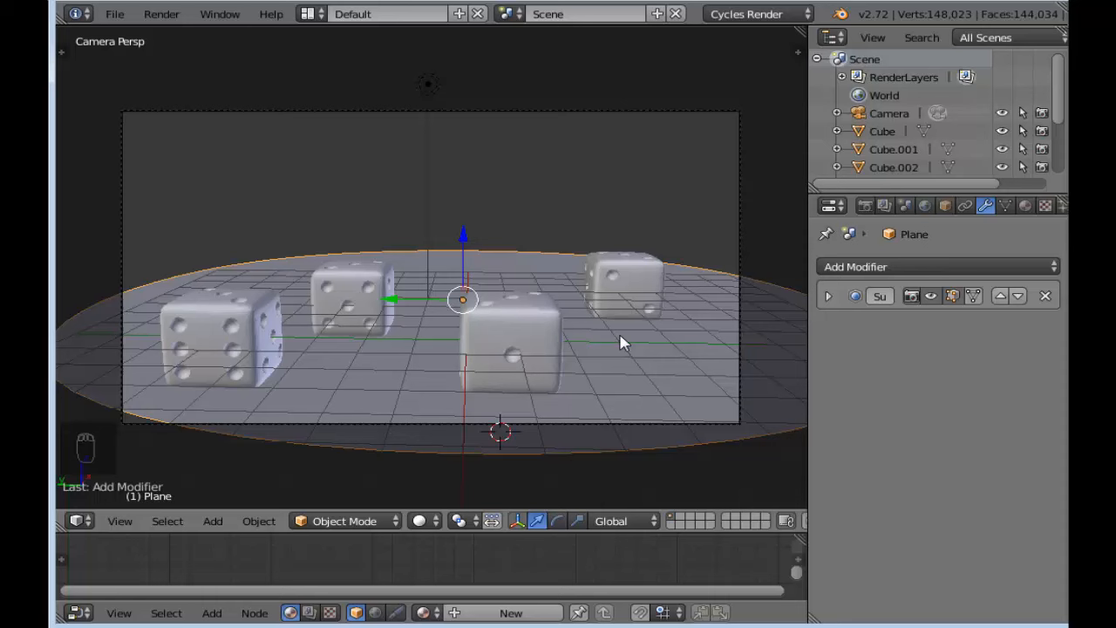
Step: Enlarge the rounded floor slightly so it fills the camera frame's lower part, and apply its Subdivision Surface modifier
{"action": "key", "text": "s"}
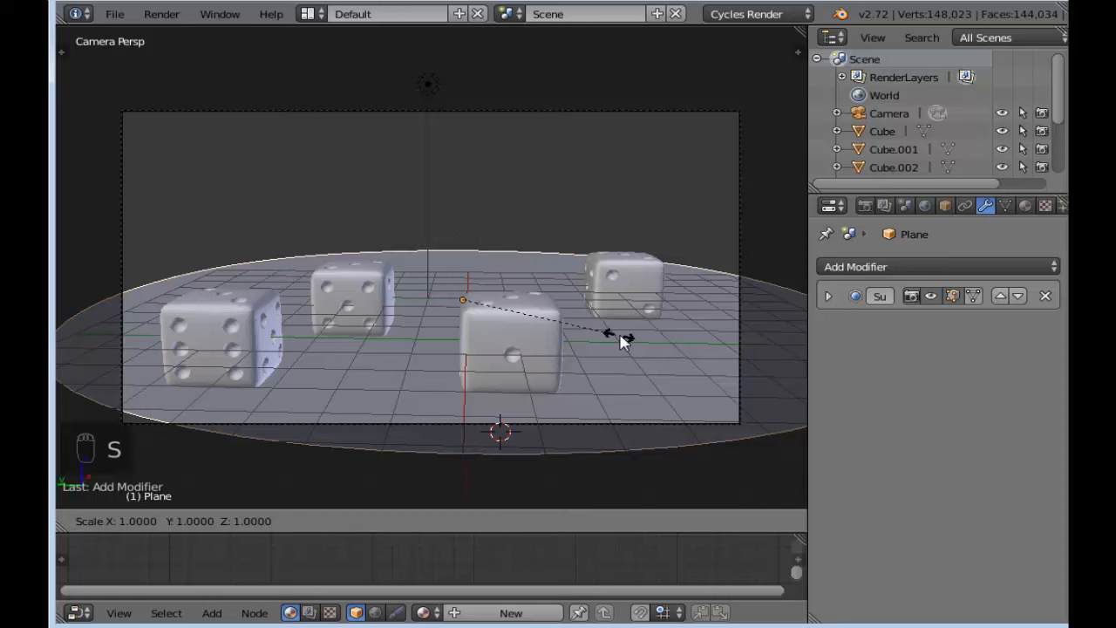
{"action": "left_click", "coordinate": [631, 356]}
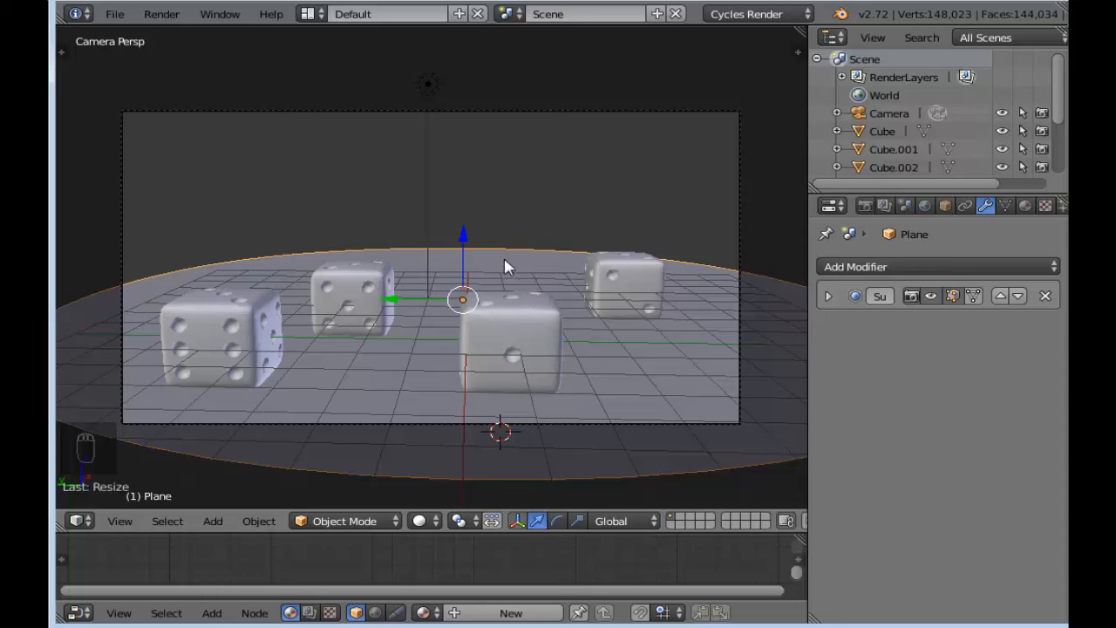
{"action": "left_click", "coordinate": [828, 295]}
{"action": "left_click", "coordinate": [856, 325]}
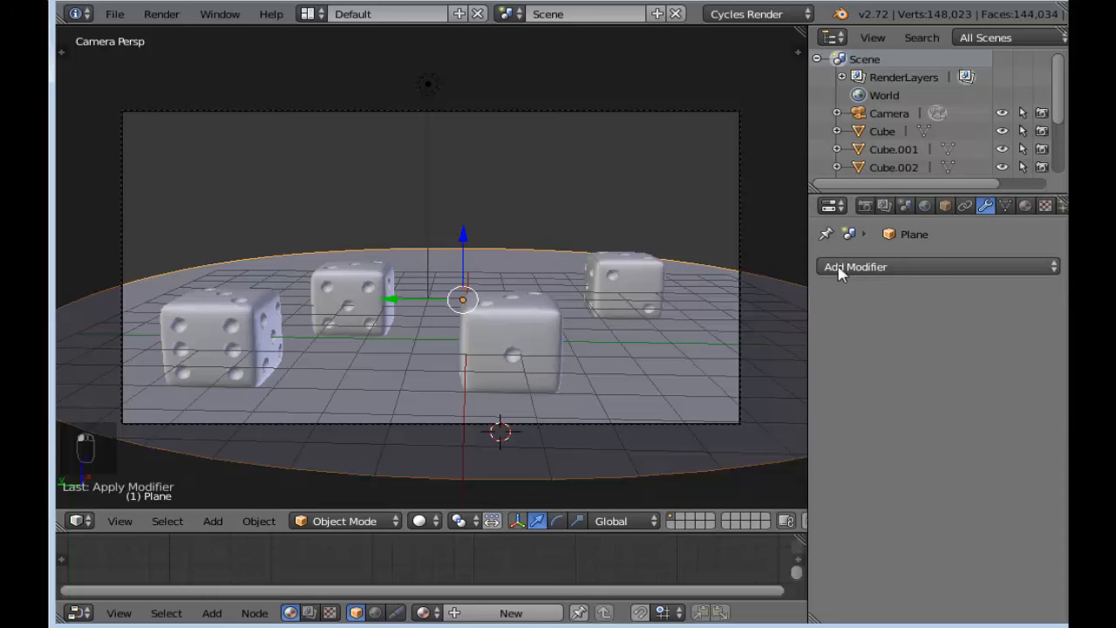
Step: Enlarge the node editor and create a new material for the floor plane
{"action": "left_click", "coordinate": [1026, 206]}
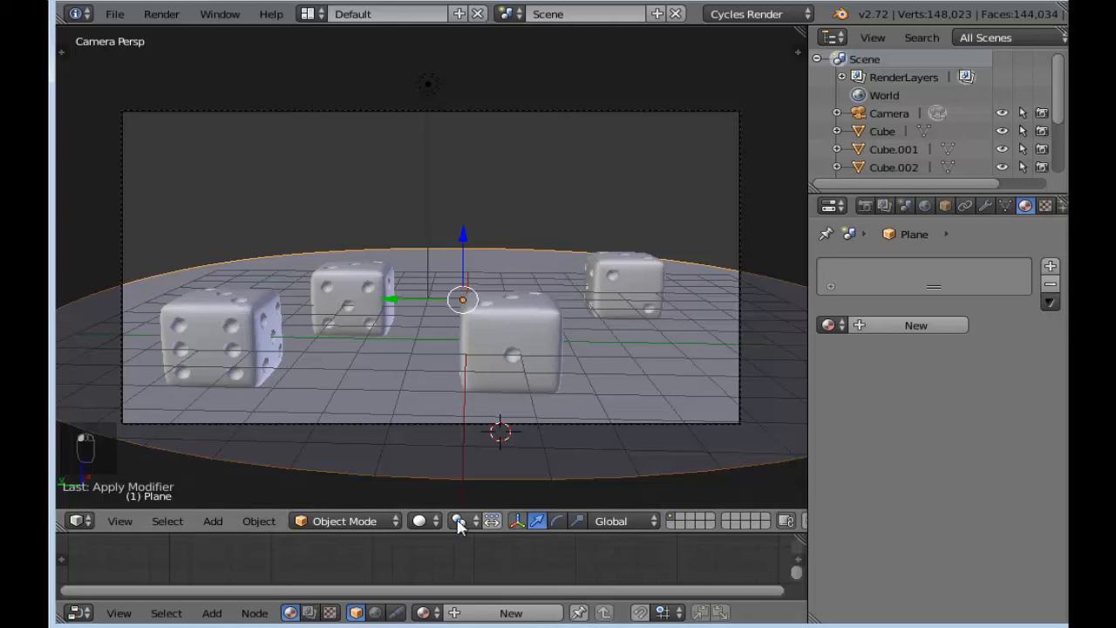
{"action": "left_click_drag", "start_coordinate": [472, 542], "coordinate": [461, 392]}
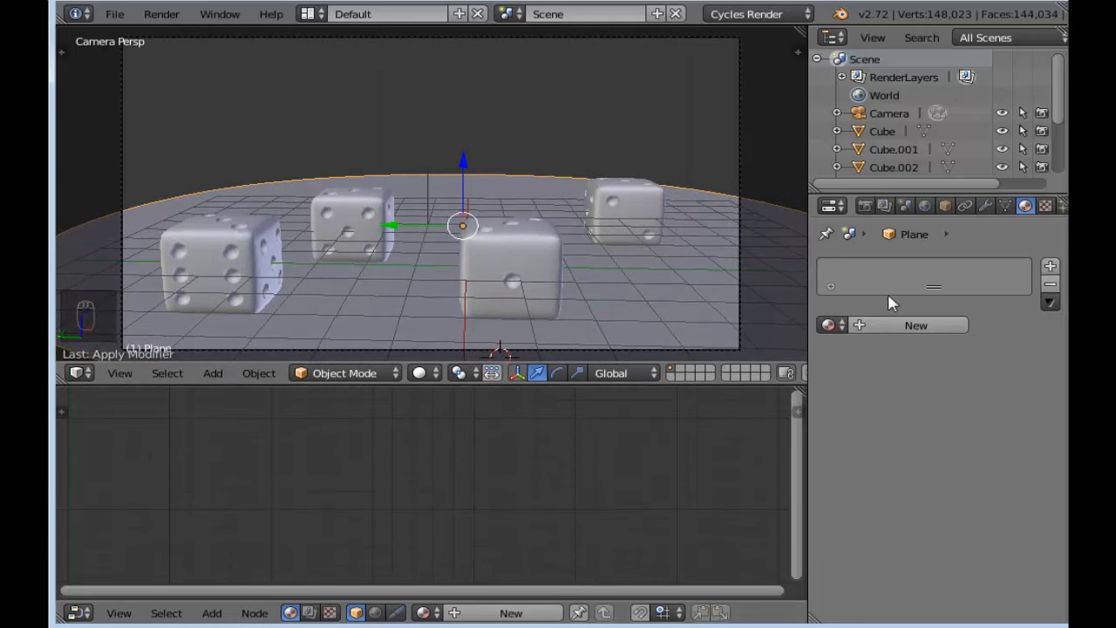
{"action": "left_click", "coordinate": [894, 325]}
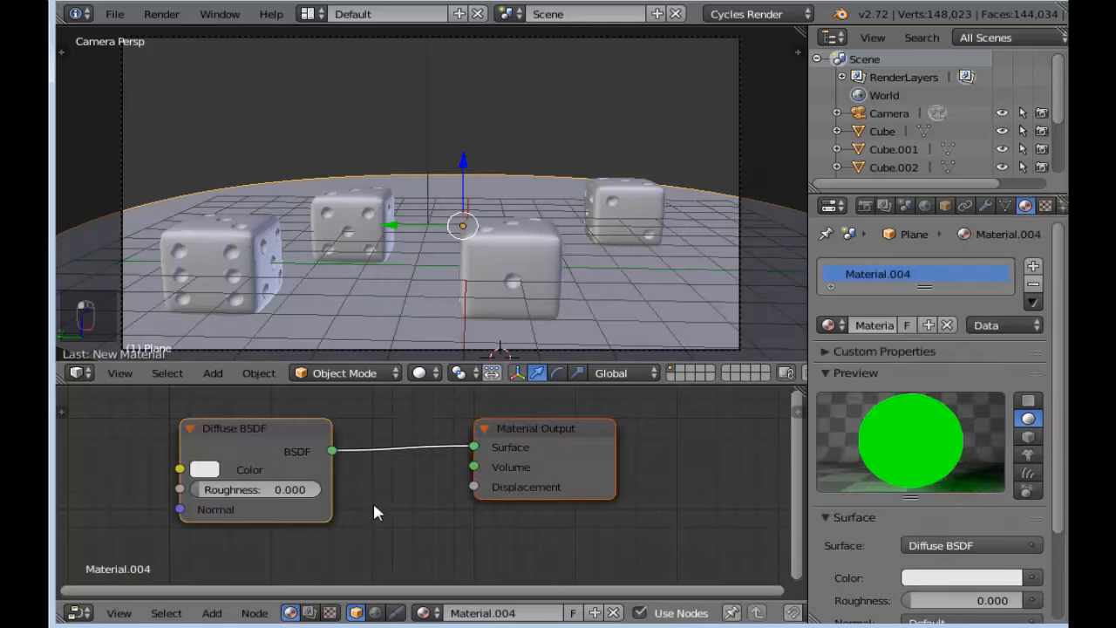
Step: Add a Mix Shader node to the floor material and spread the Diffuse BSDF and Material Output nodes apart
{"action": "scroll", "coordinate": [373, 506], "scroll_direction": "down", "scroll_amount": 2}
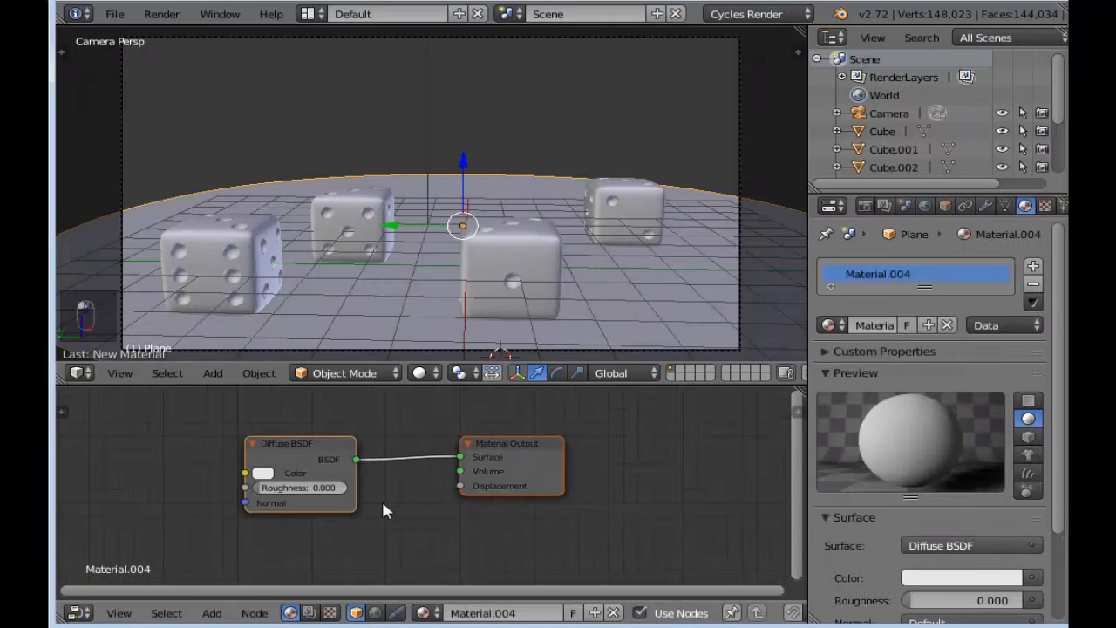
{"action": "key", "text": "shift+a"}
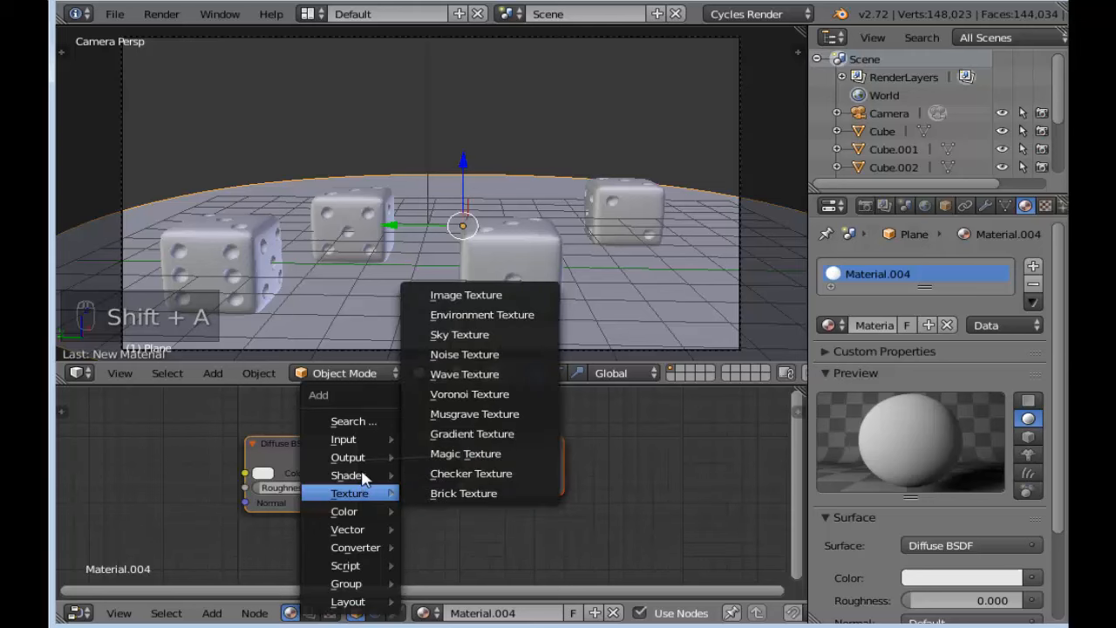
{"action": "mouse_move", "coordinate": [353, 475]}
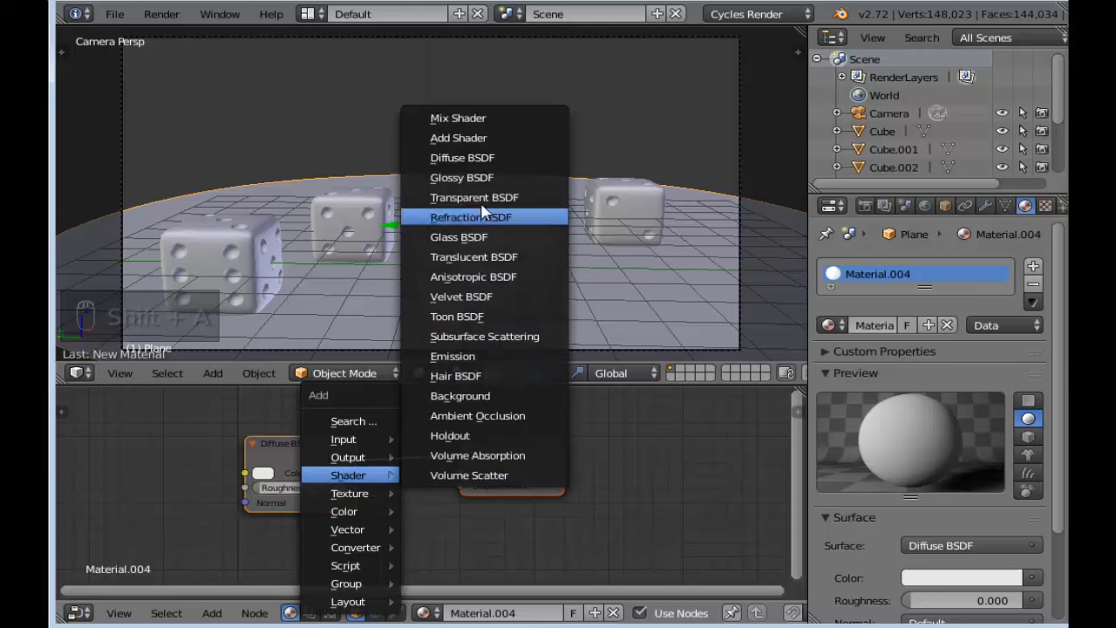
{"action": "left_click", "coordinate": [475, 118]}
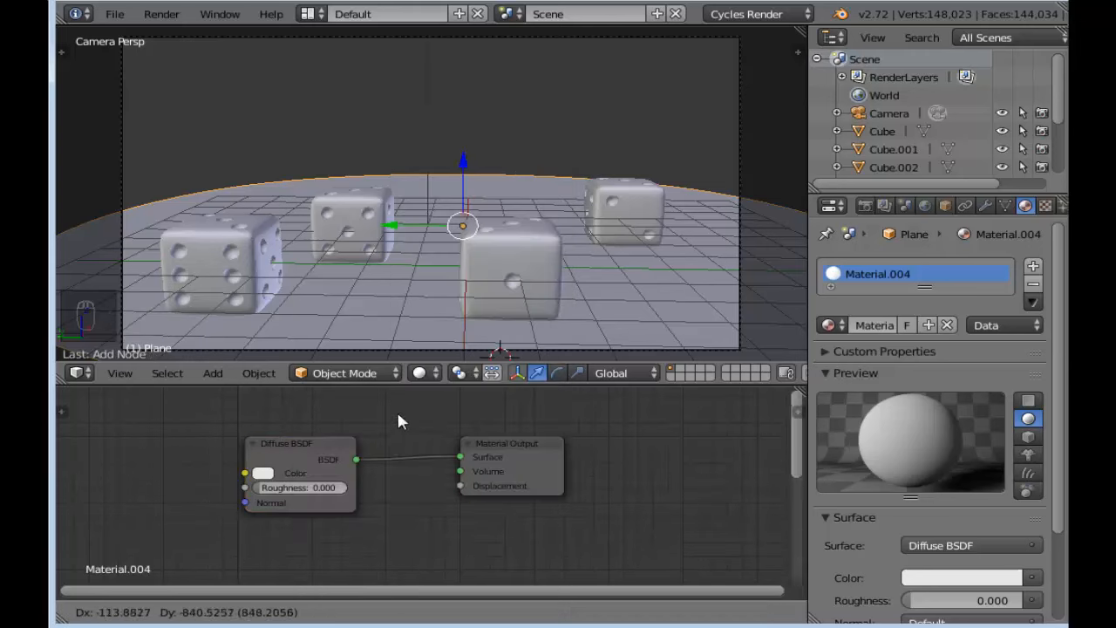
{"action": "left_click", "coordinate": [384, 515]}
{"action": "left_click_drag", "start_coordinate": [513, 455], "coordinate": [650, 420]}
{"action": "left_click_drag", "start_coordinate": [245, 494], "coordinate": [281, 455]}
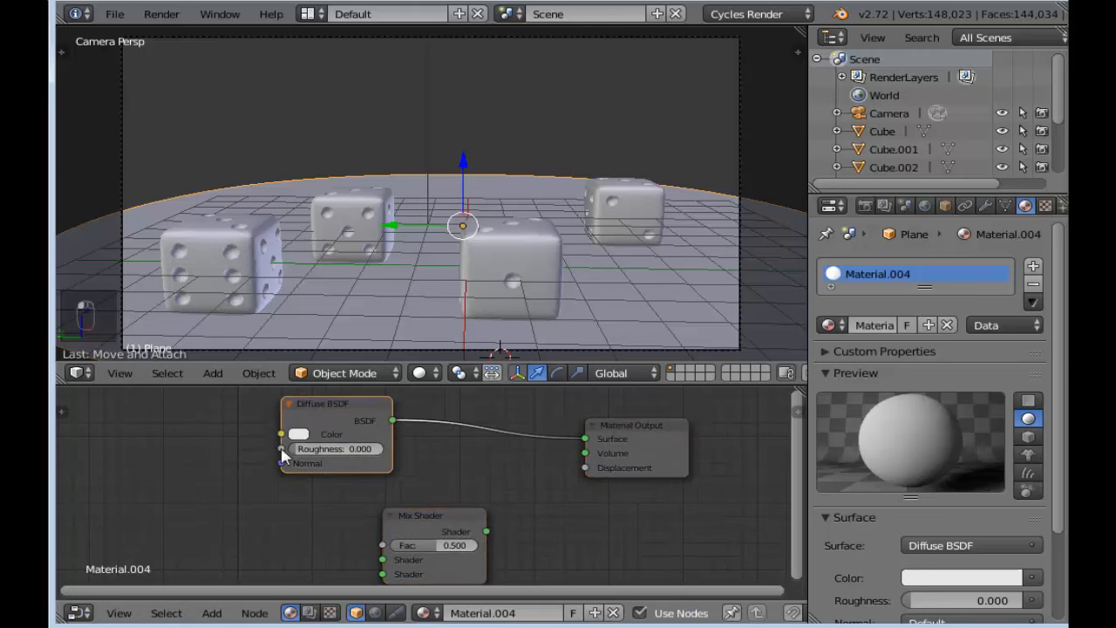
Step: Add a Glossy BSDF node below the Diffuse BSDF node
{"action": "key", "text": "shift+a"}
{"action": "mouse_move", "coordinate": [261, 486]}
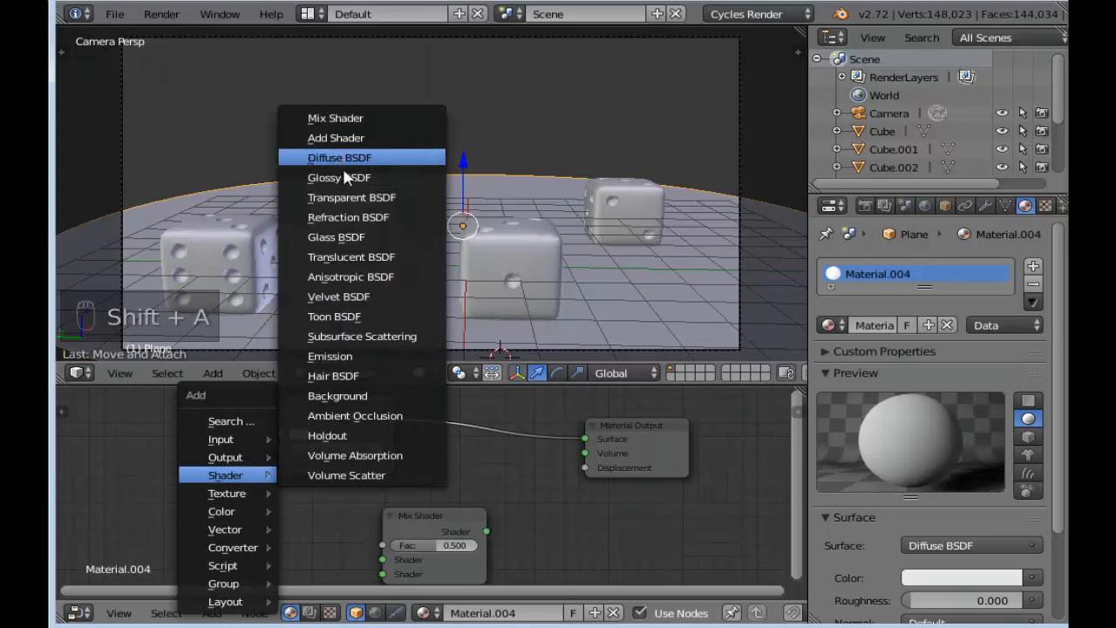
{"action": "left_click", "coordinate": [349, 155]}
{"action": "left_click", "coordinate": [248, 515]}
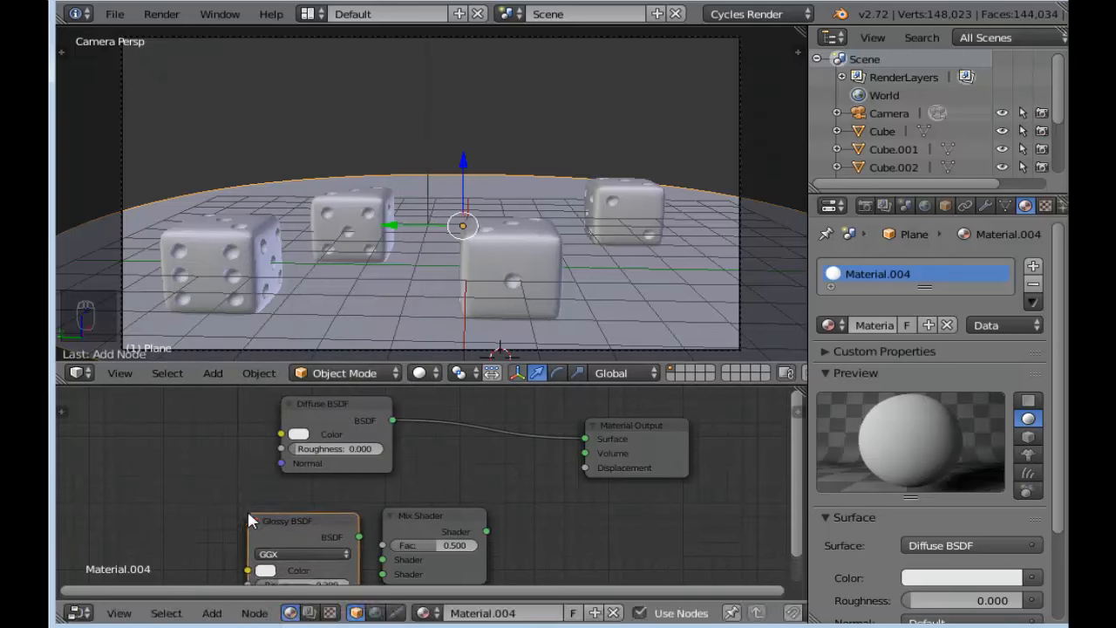
Step: Insert the Mix Shader between Diffuse BSDF and Material Output, and link the Glossy BSDF to its second shader input
{"action": "scroll", "coordinate": [340, 436], "scroll_direction": "down", "scroll_amount": 2}
{"action": "left_click_drag", "start_coordinate": [352, 418], "coordinate": [316, 413]}
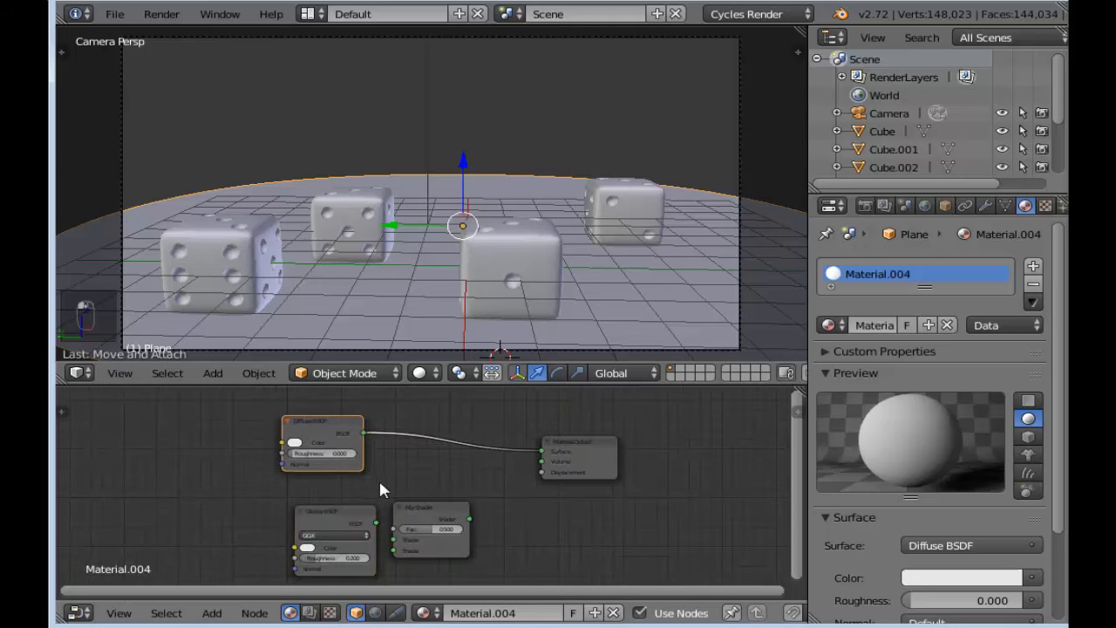
{"action": "left_click_drag", "start_coordinate": [417, 510], "coordinate": [463, 437]}
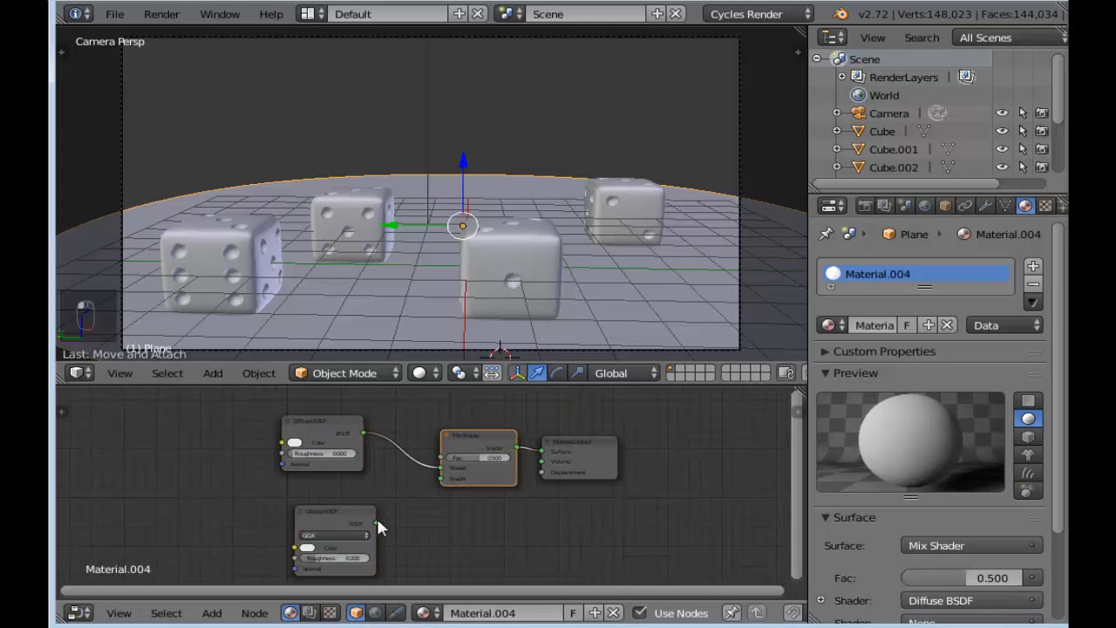
{"action": "left_click_drag", "start_coordinate": [376, 522], "coordinate": [441, 478]}
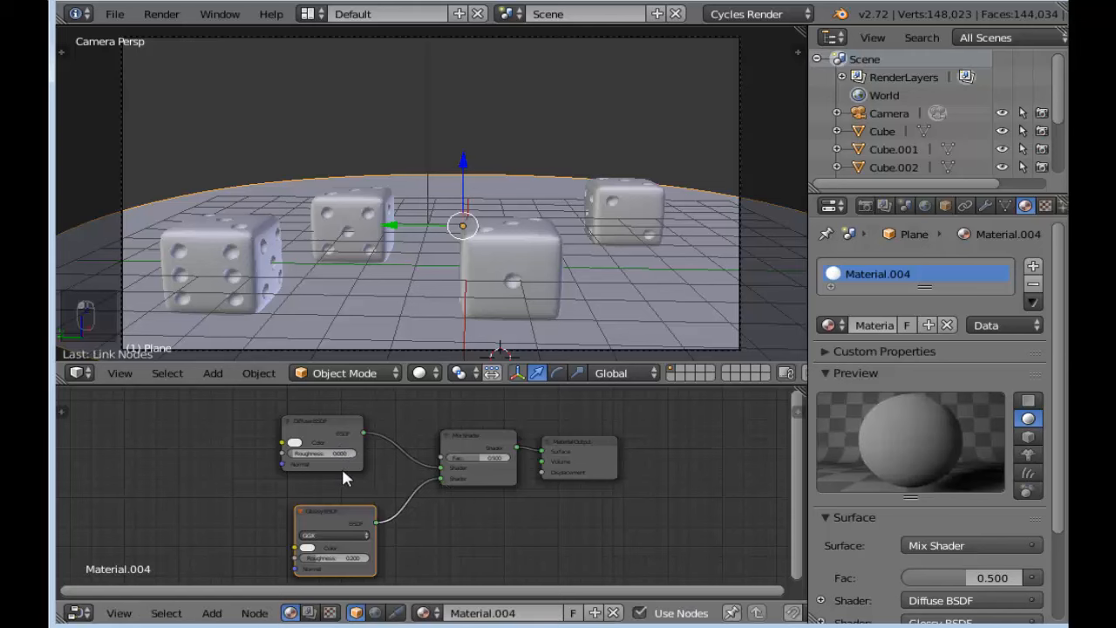
Step: Set the Glossy BSDF node's roughness to 0.000
{"action": "scroll", "coordinate": [344, 471], "scroll_direction": "up", "scroll_amount": 1}
{"action": "middle_click_drag", "start_coordinate": [365, 491], "coordinate": [439, 469]}
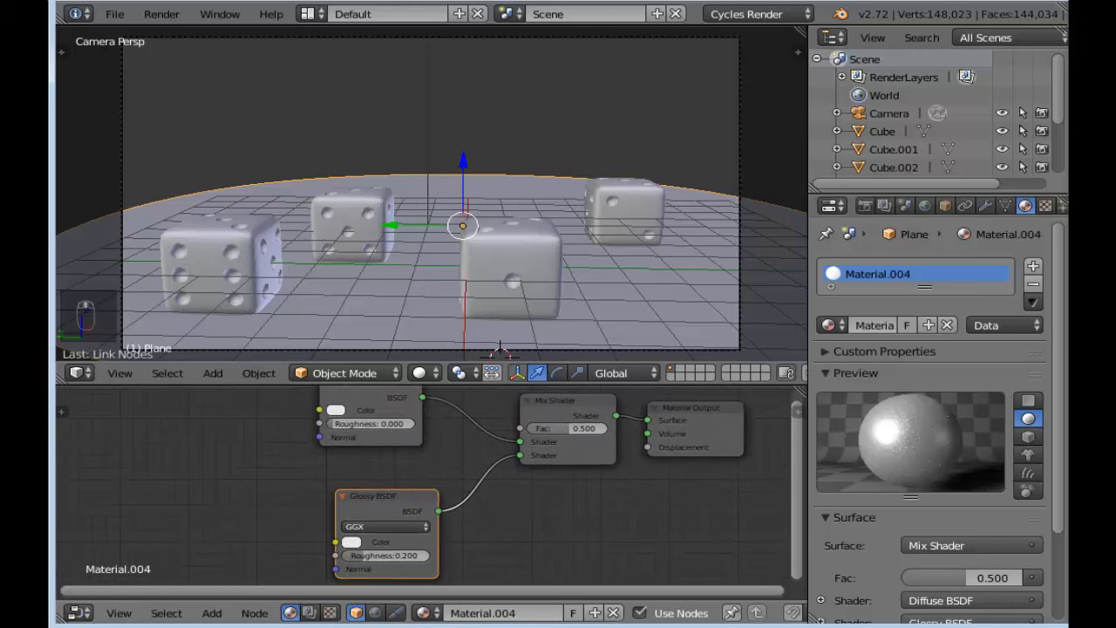
{"action": "left_click_drag", "start_coordinate": [366, 562], "coordinate": [348, 558]}
{"action": "scroll", "coordinate": [401, 558], "scroll_direction": "up", "scroll_amount": 2}
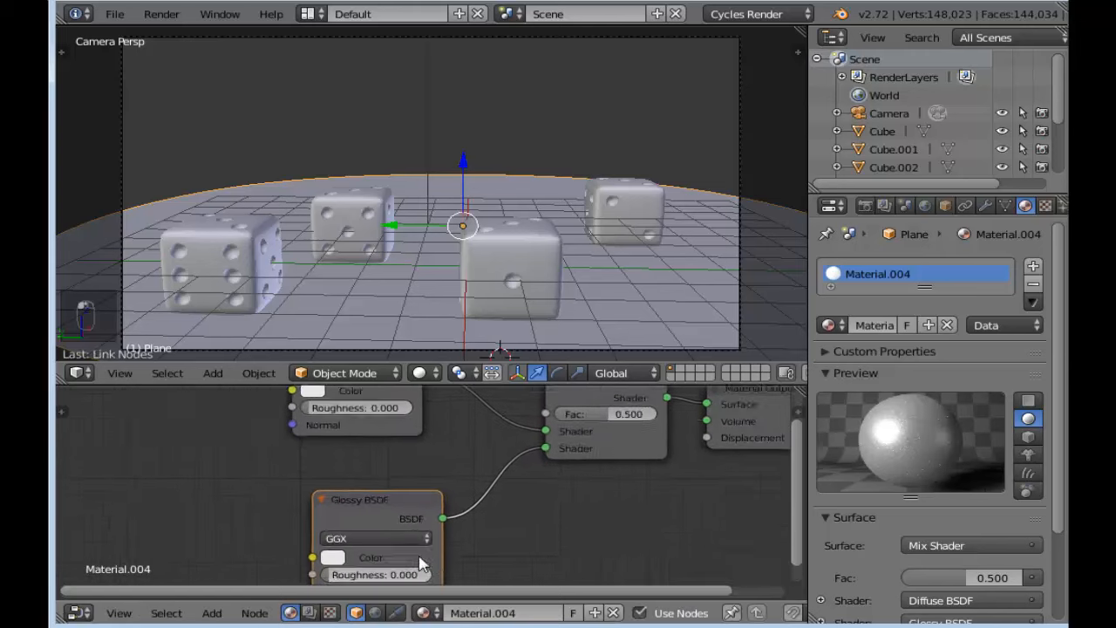
Step: Set the Diffuse BSDF color to dark green with R 0.000, G 0.266 and B 0.000
{"action": "middle_click_drag", "start_coordinate": [462, 560], "coordinate": [444, 531]}
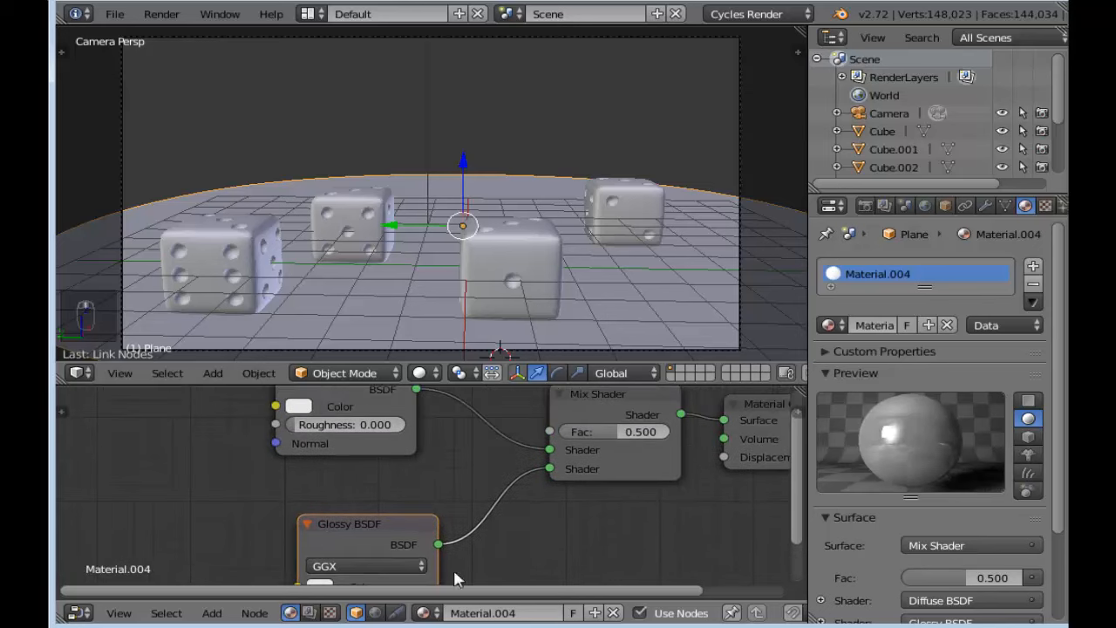
{"action": "scroll", "coordinate": [439, 516], "scroll_direction": "down", "scroll_amount": 1}
{"action": "middle_click_drag", "start_coordinate": [443, 490], "coordinate": [446, 532]}
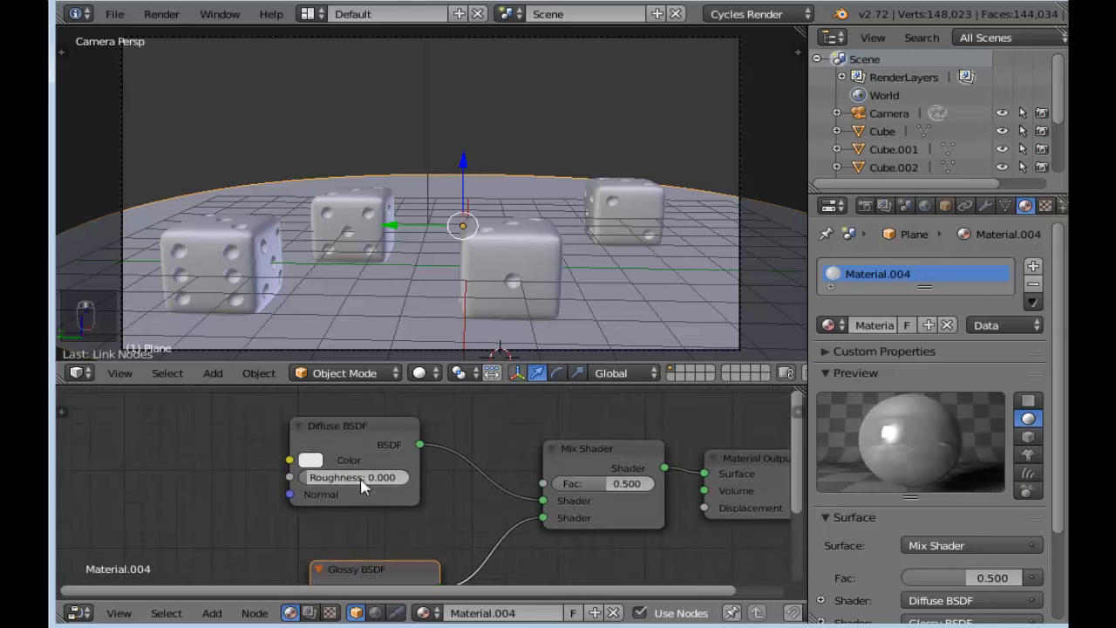
{"action": "left_click", "coordinate": [316, 461]}
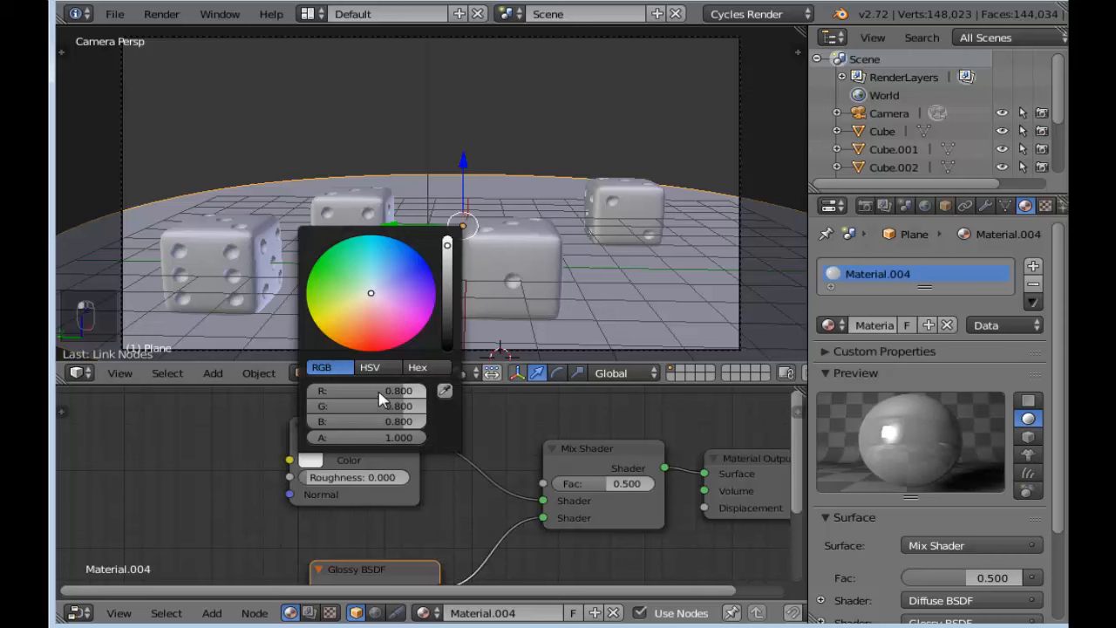
{"action": "left_click_drag", "start_coordinate": [375, 406], "coordinate": [311, 391]}
{"action": "left_click_drag", "start_coordinate": [409, 421], "coordinate": [316, 421]}
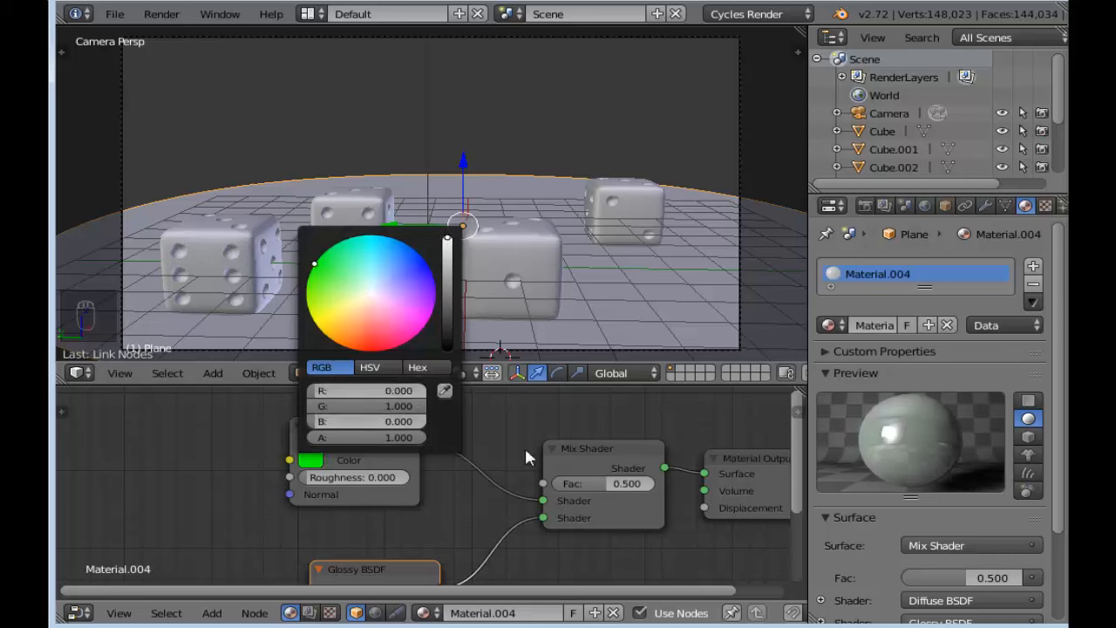
{"action": "left_click", "coordinate": [319, 467]}
{"action": "left_click_drag", "start_coordinate": [450, 267], "coordinate": [448, 293]}
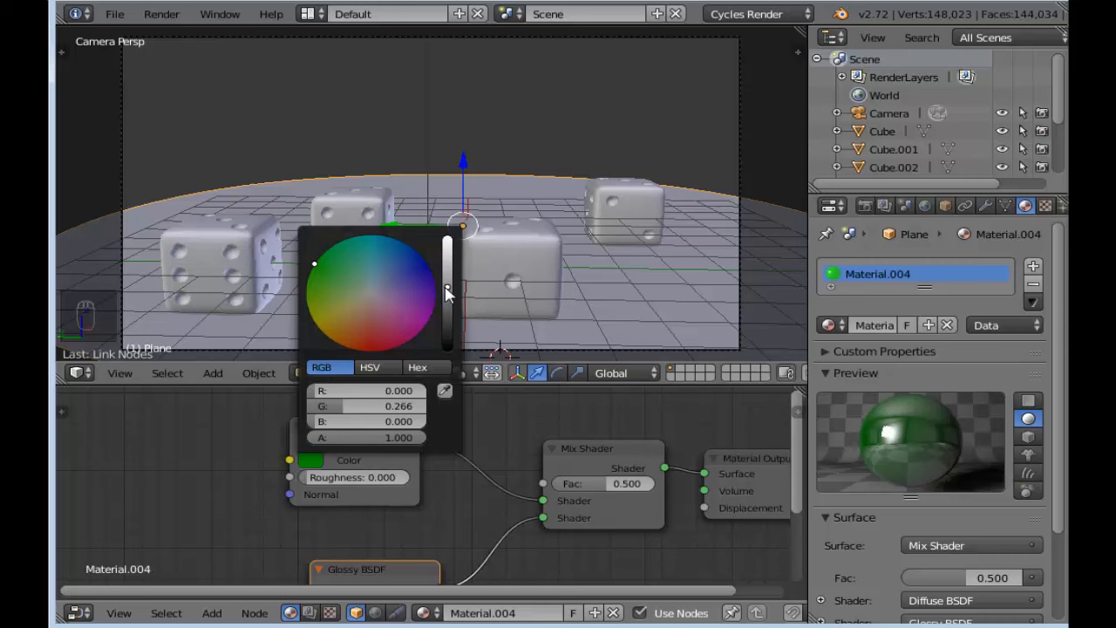
Step: Enlarge the 3D view, preview the dice and green floor in Rendered shading, and return to Solid shading
{"action": "scroll", "coordinate": [200, 469], "scroll_direction": "down", "scroll_amount": 2}
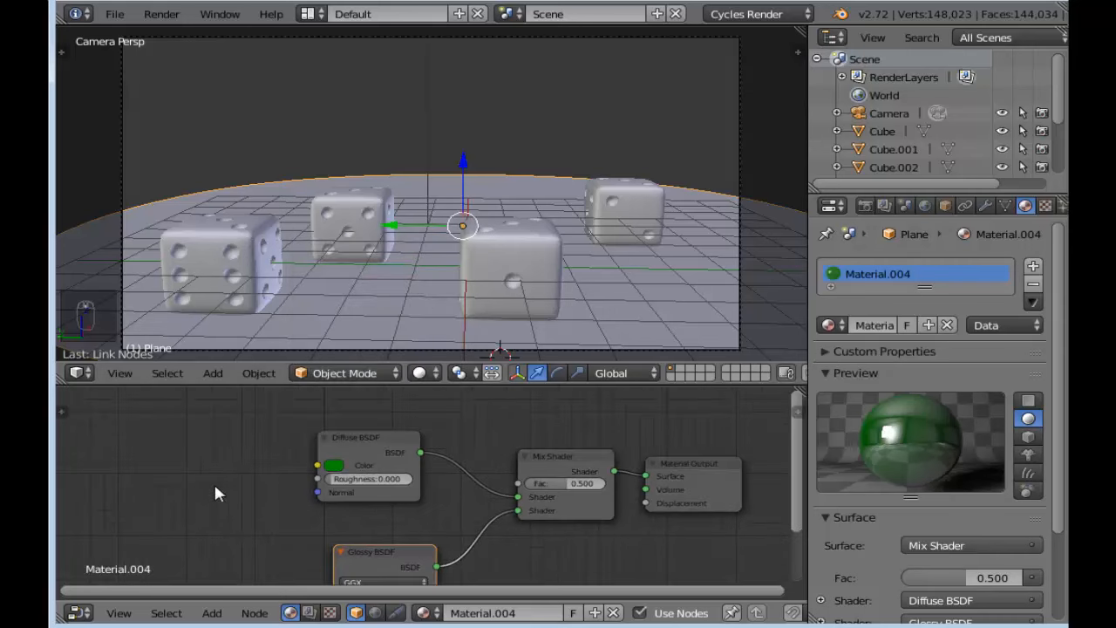
{"action": "middle_click_drag", "start_coordinate": [244, 530], "coordinate": [232, 462]}
{"action": "scroll", "coordinate": [235, 468], "scroll_direction": "down", "scroll_amount": 1}
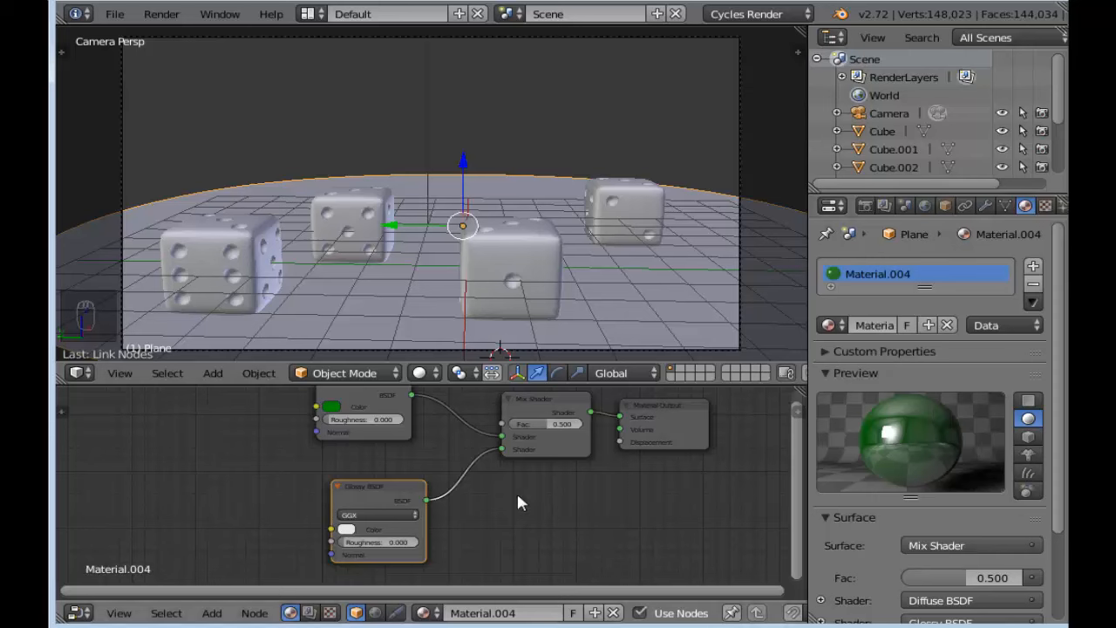
{"action": "mouse_move", "coordinate": [493, 384]}
{"action": "left_mouse_down"}
{"action": "mouse_move", "coordinate": [470, 466]}
{"action": "mouse_move", "coordinate": [439, 490]}
{"action": "left_mouse_up"}
{"action": "left_click", "coordinate": [422, 480]}
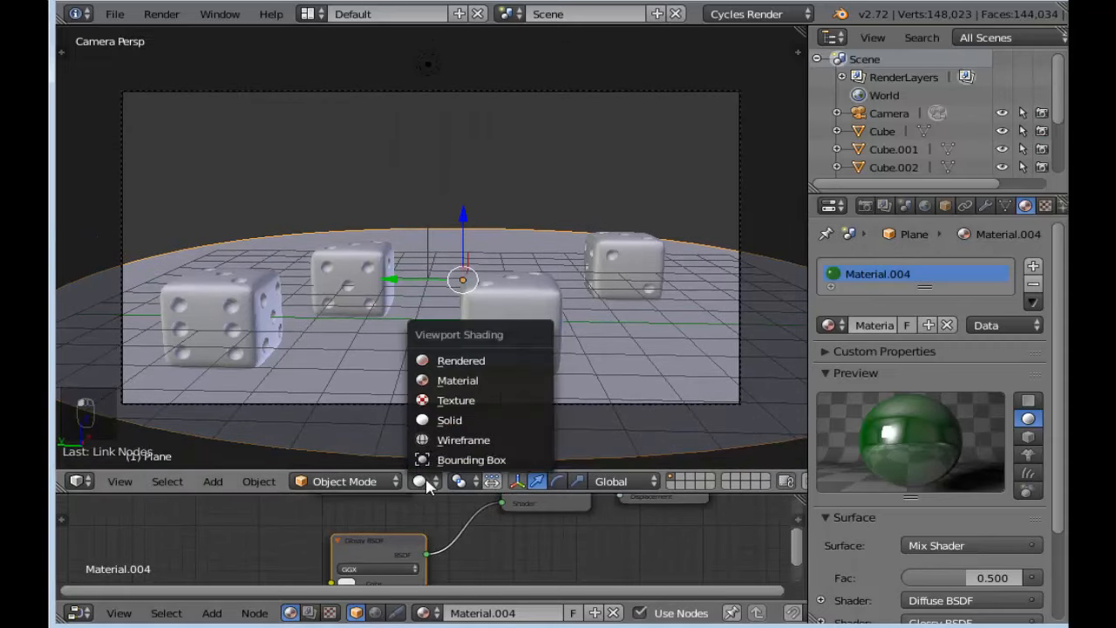
{"action": "left_click", "coordinate": [462, 361]}
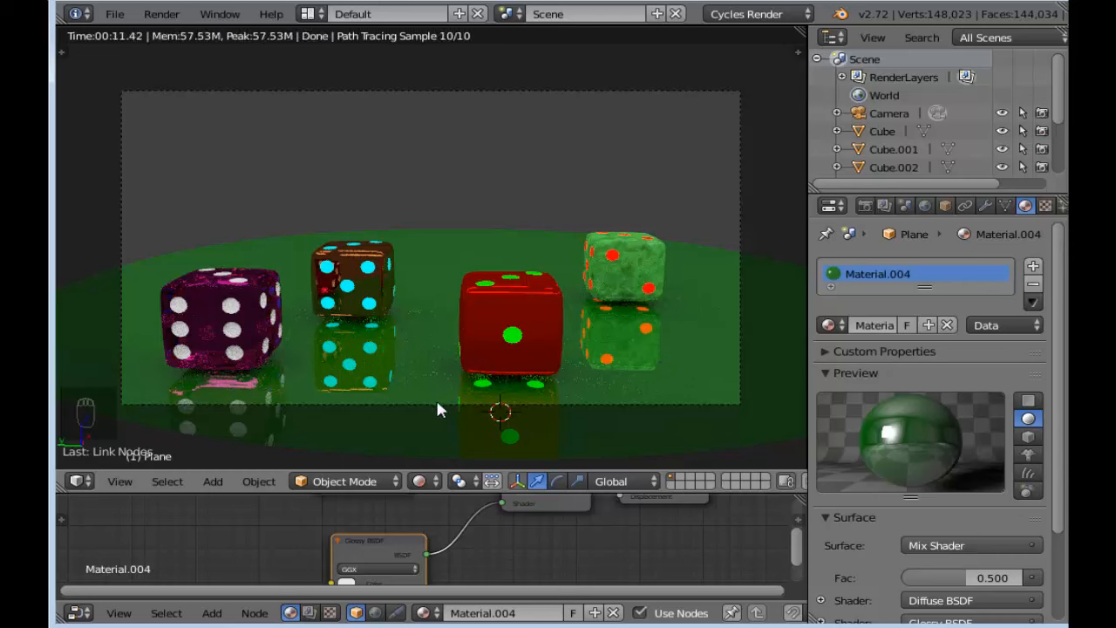
{"action": "left_click", "coordinate": [421, 481]}
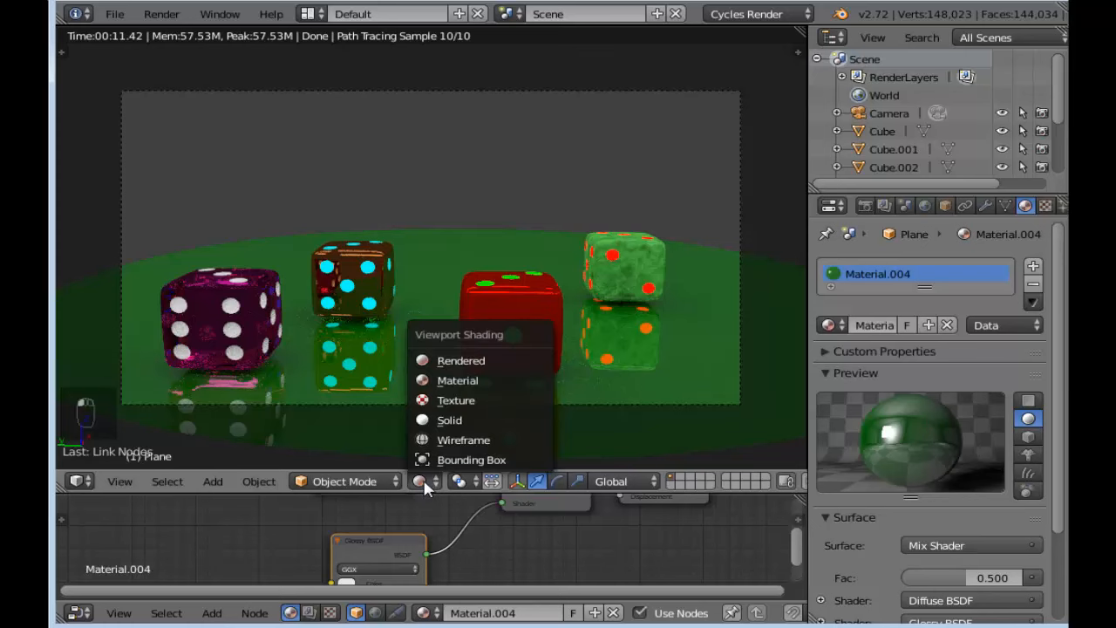
{"action": "left_click", "coordinate": [442, 420]}
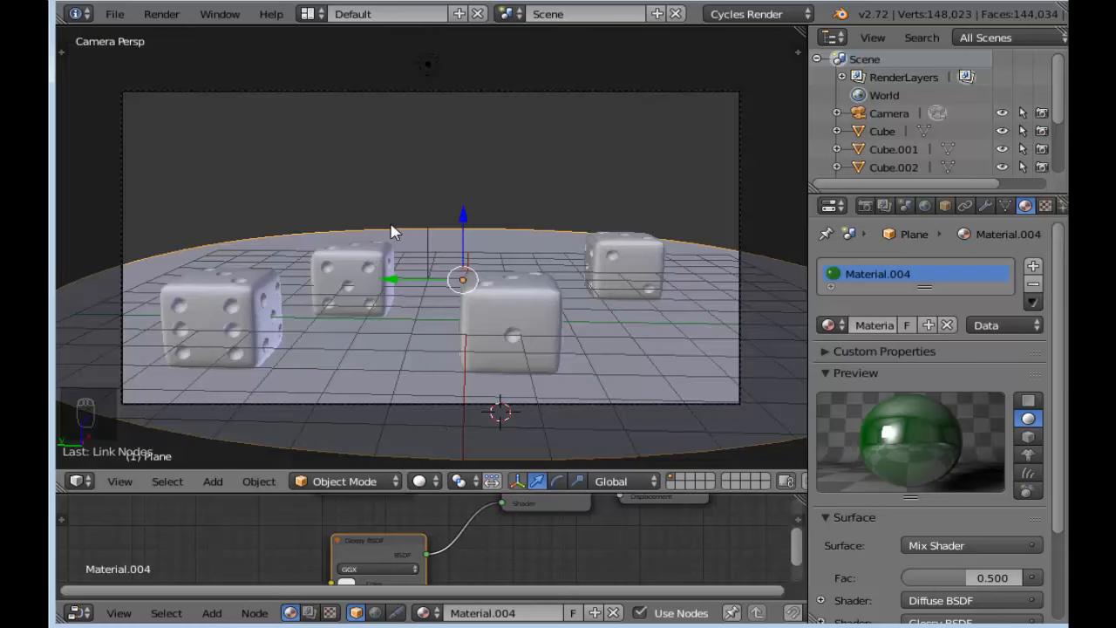
Step: Place the 3D cursor near the floor's back edge between the dice and add a text object there
{"action": "left_click", "coordinate": [442, 240]}
{"action": "key", "text": "shift+a"}
{"action": "mouse_move", "coordinate": [443, 244]}
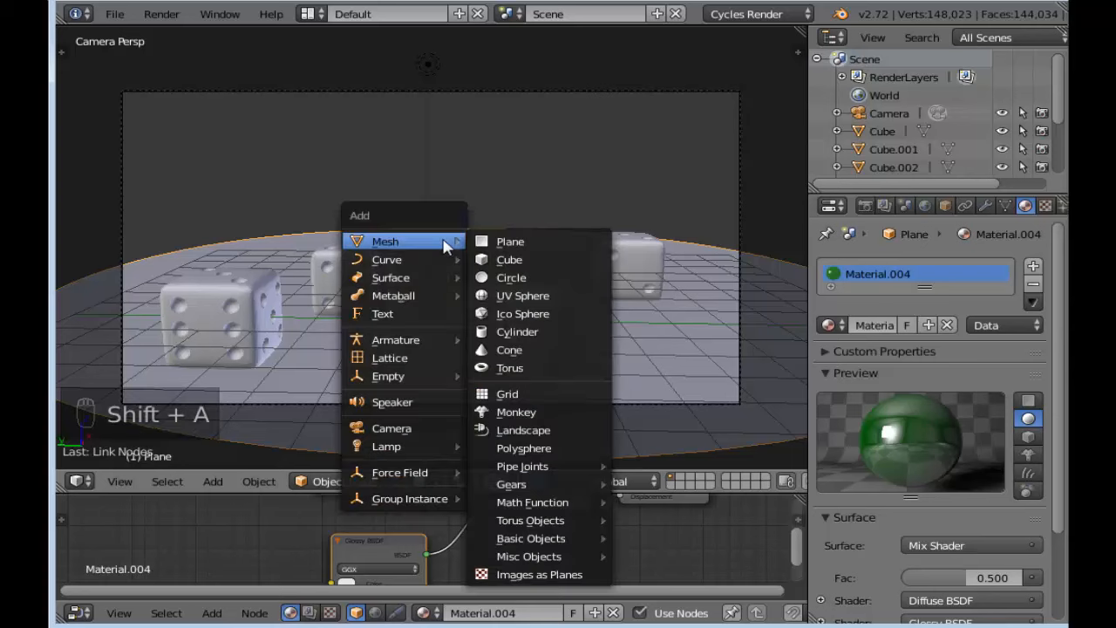
{"action": "left_click", "coordinate": [406, 314]}
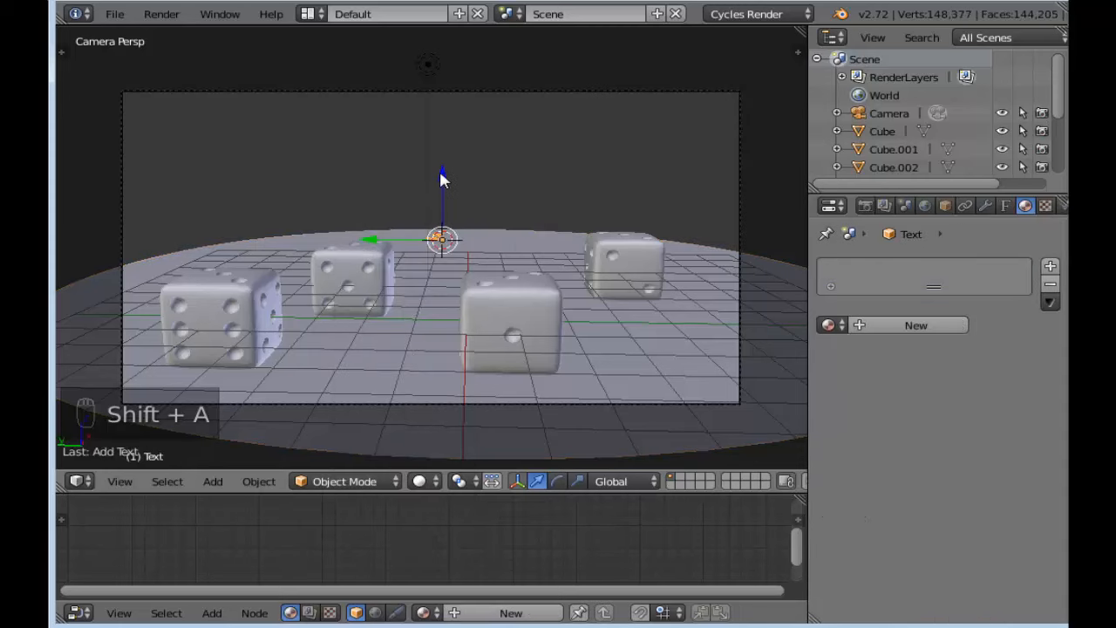
Step: Raise the text object slightly and shift it along the X axis toward the camera
{"action": "key", "text": "g"}
{"action": "left_click", "coordinate": [440, 228]}
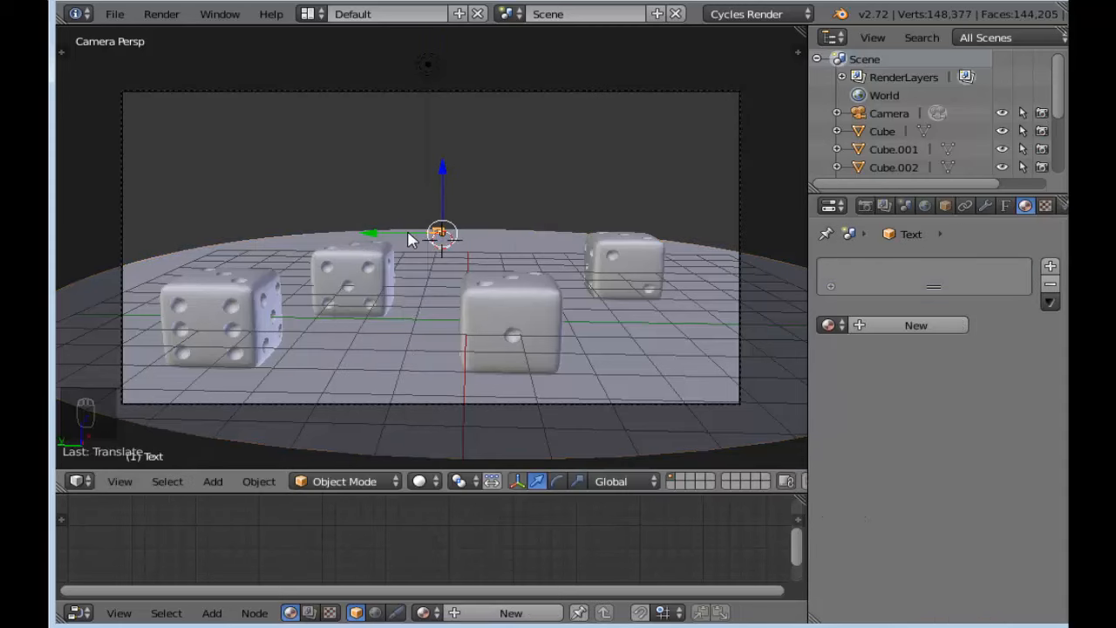
{"action": "key", "text": "g"}
{"action": "key", "text": "x"}
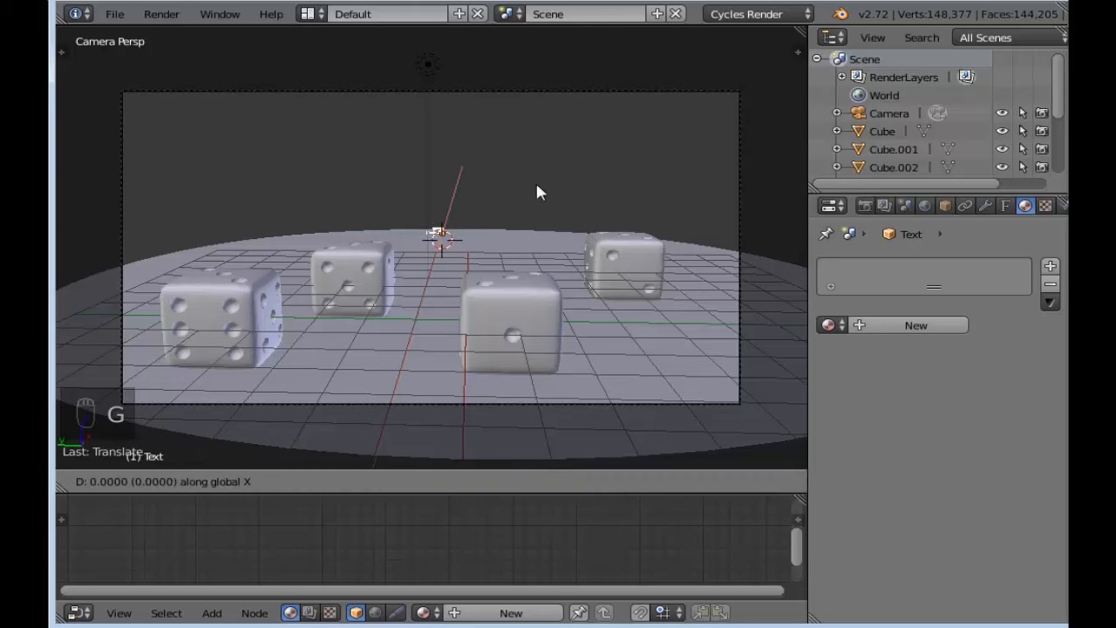
{"action": "left_click", "coordinate": [516, 217]}
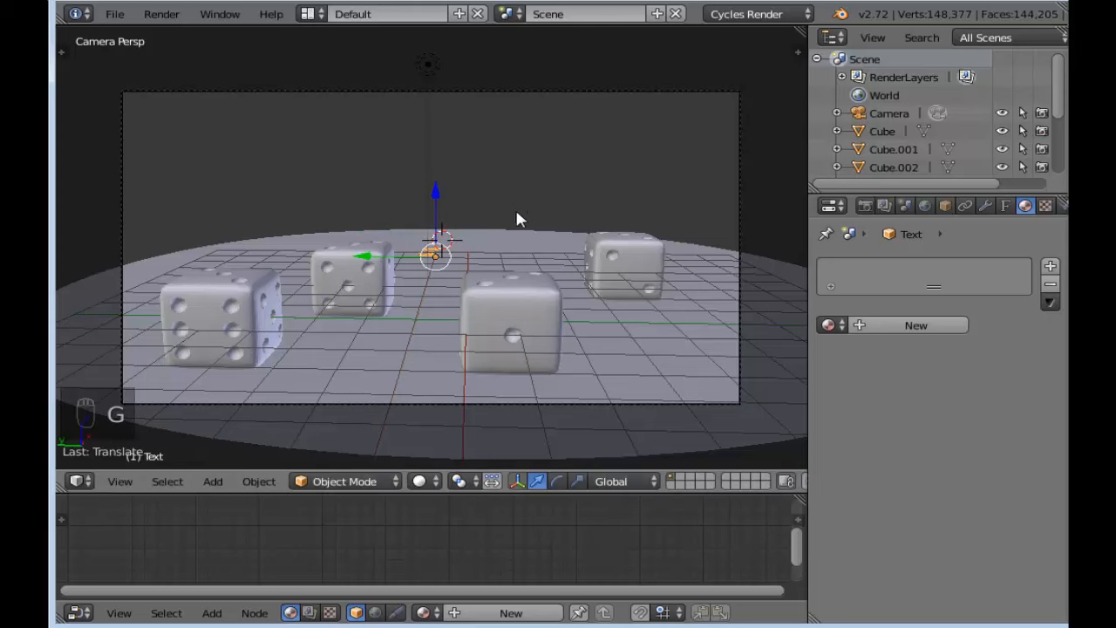
Step: Leave the camera view and rotate the text object 90° about the global Z axis
{"action": "key", "text": "KP_0"}
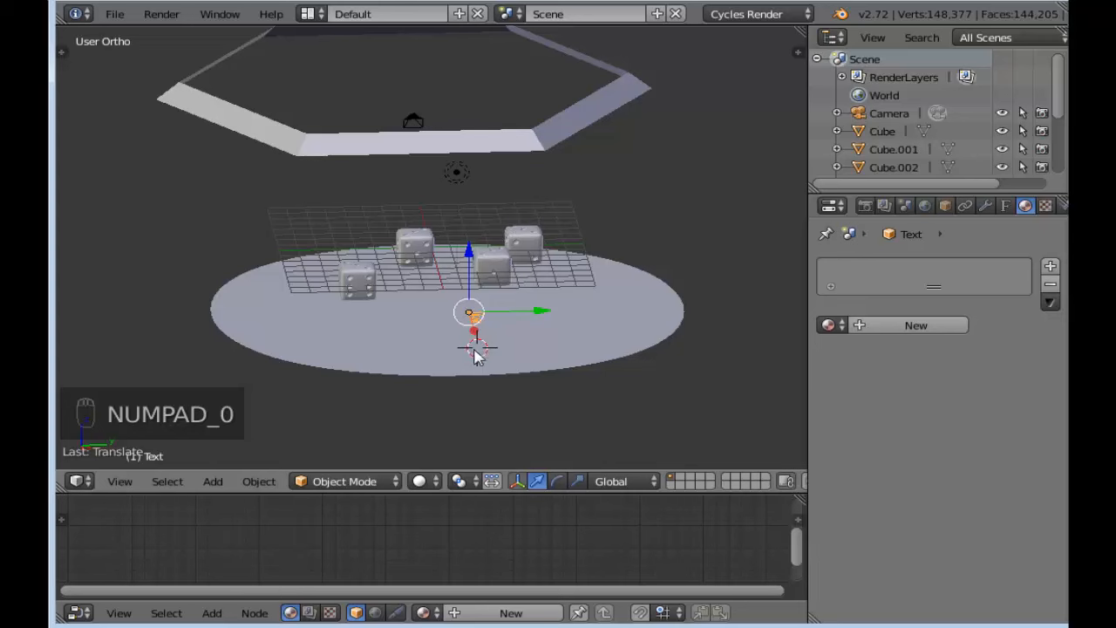
{"action": "middle_click_drag", "start_coordinate": [509, 236], "coordinate": [672, 374]}
{"action": "scroll", "coordinate": [715, 266], "scroll_direction": "up", "scroll_amount": 2}
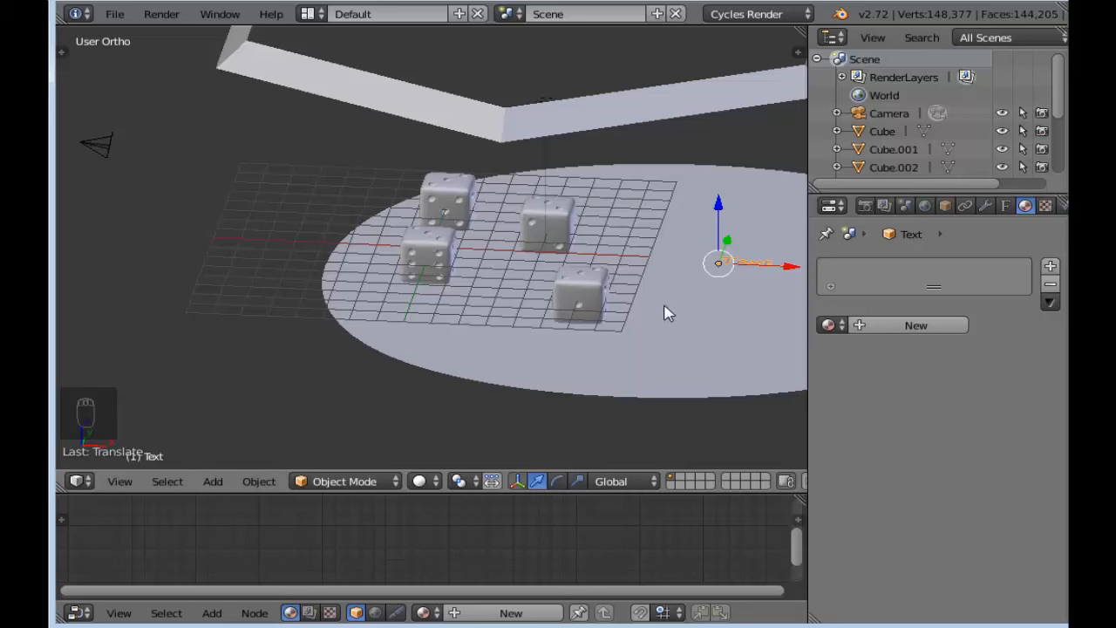
{"action": "key", "text": "r"}
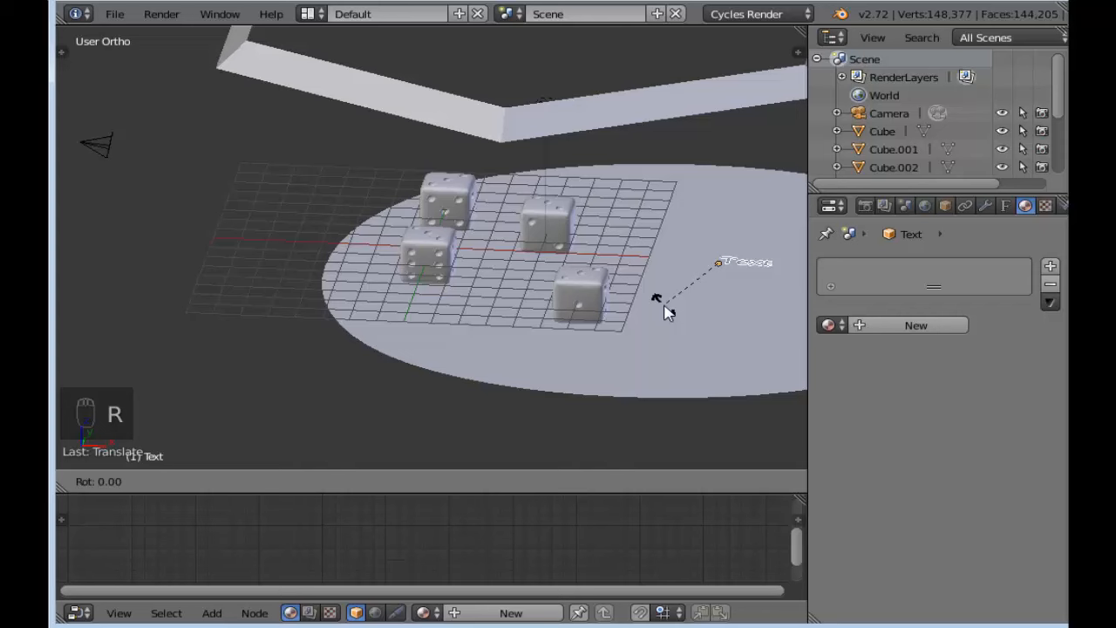
{"action": "type", "text": "z"}
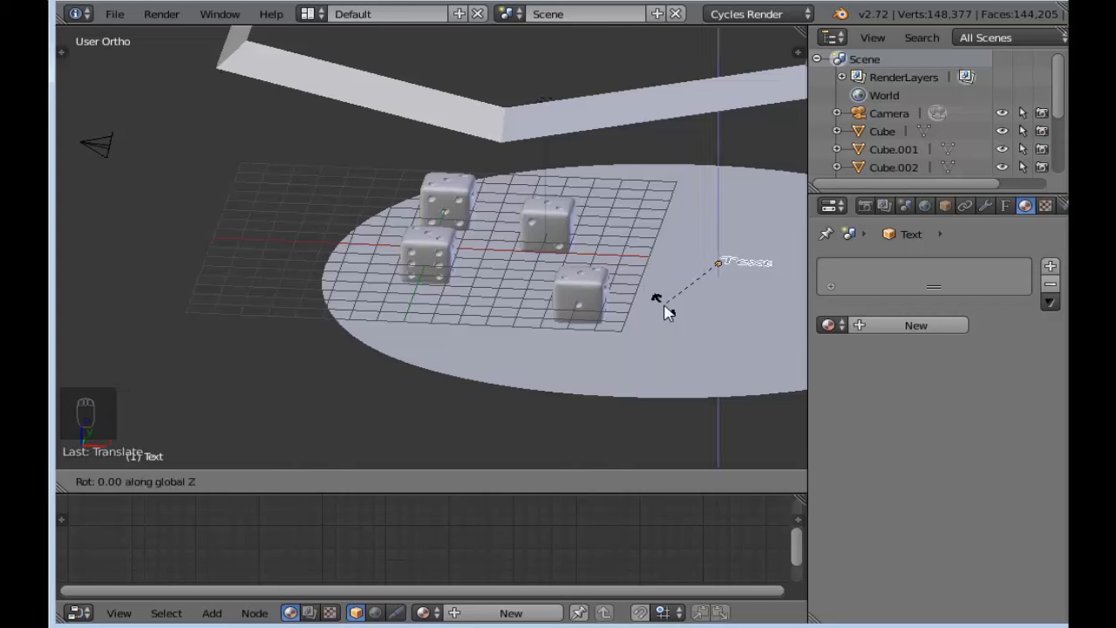
{"action": "type", "text": "90"}
{"action": "key", "text": "Return"}
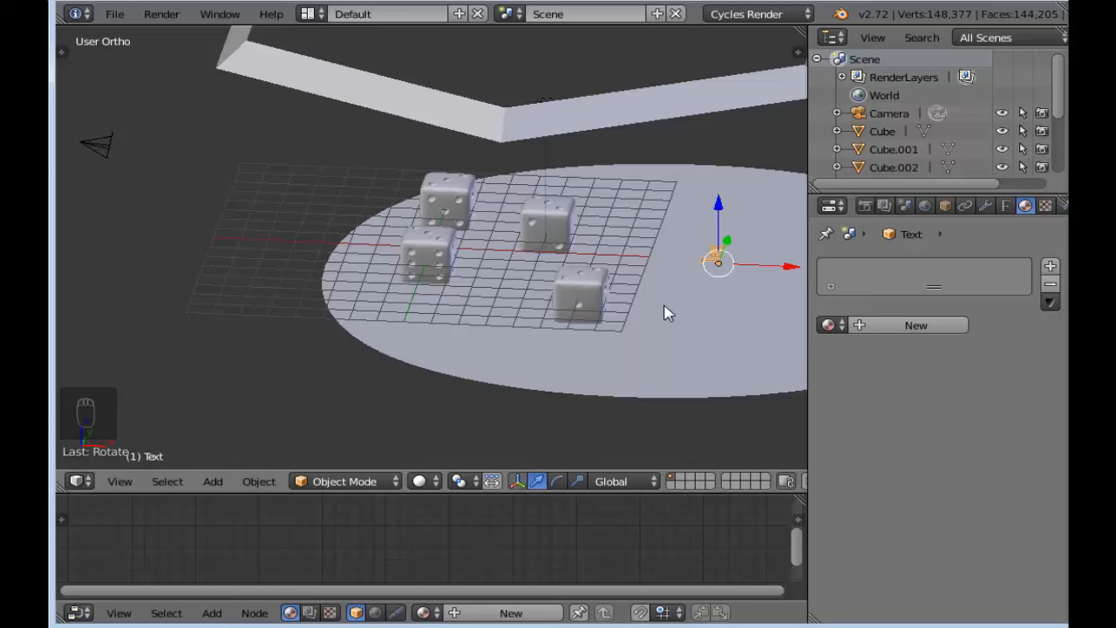
Step: Rotate the text object -180° about the global Z axis
{"action": "key", "text": "r"}
{"action": "type", "text": "z"}
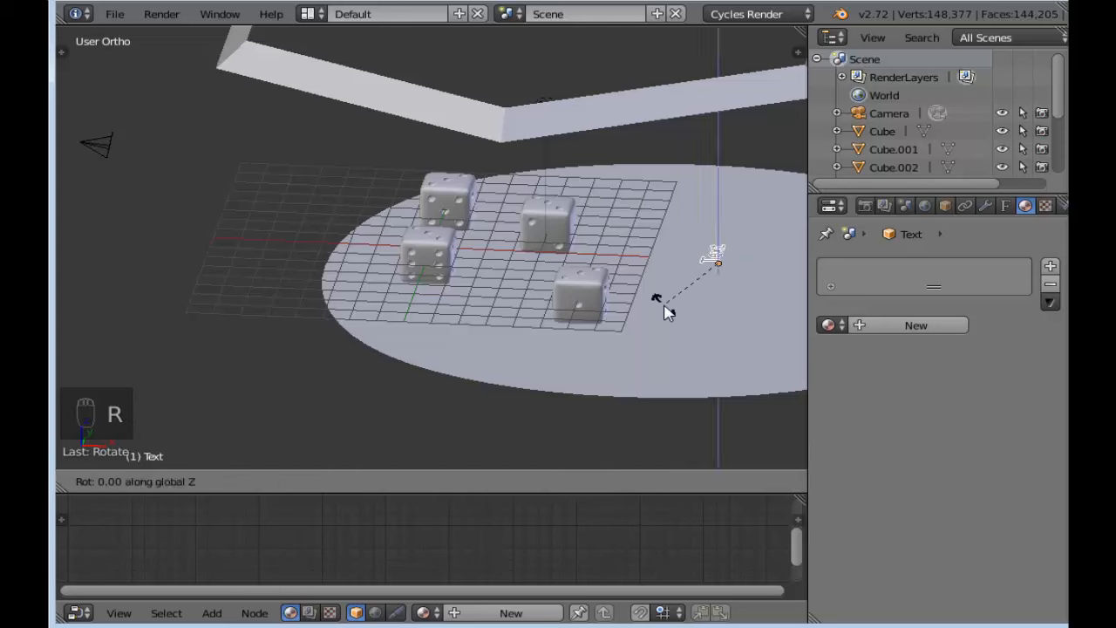
{"action": "type", "text": "-180"}
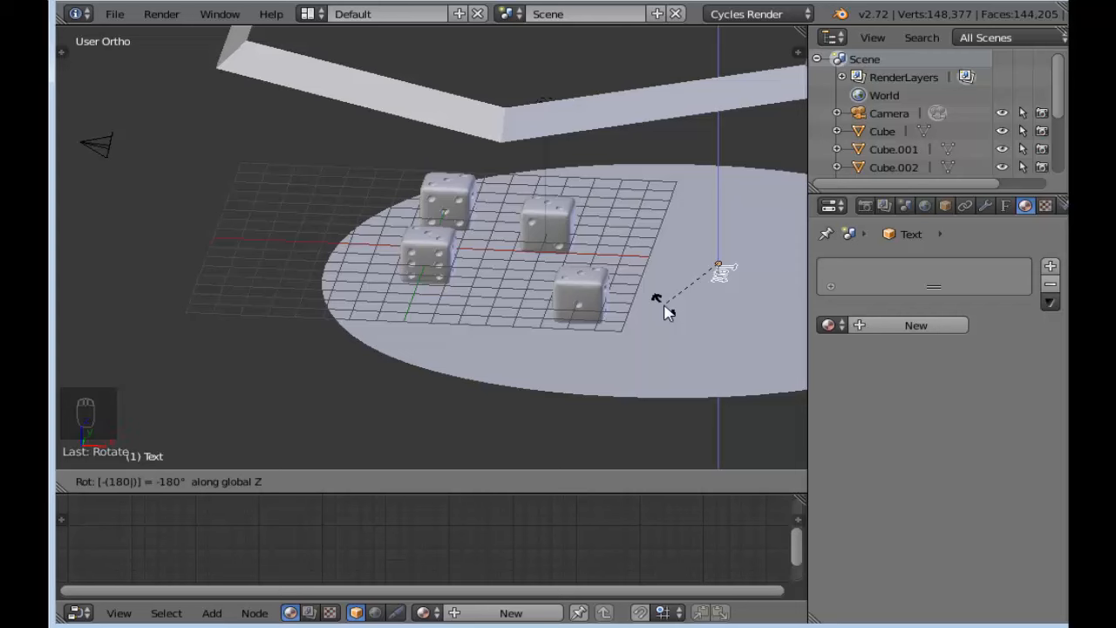
{"action": "key", "text": "Return"}
{"action": "middle_click_drag", "start_coordinate": [680, 312], "coordinate": [715, 302]}
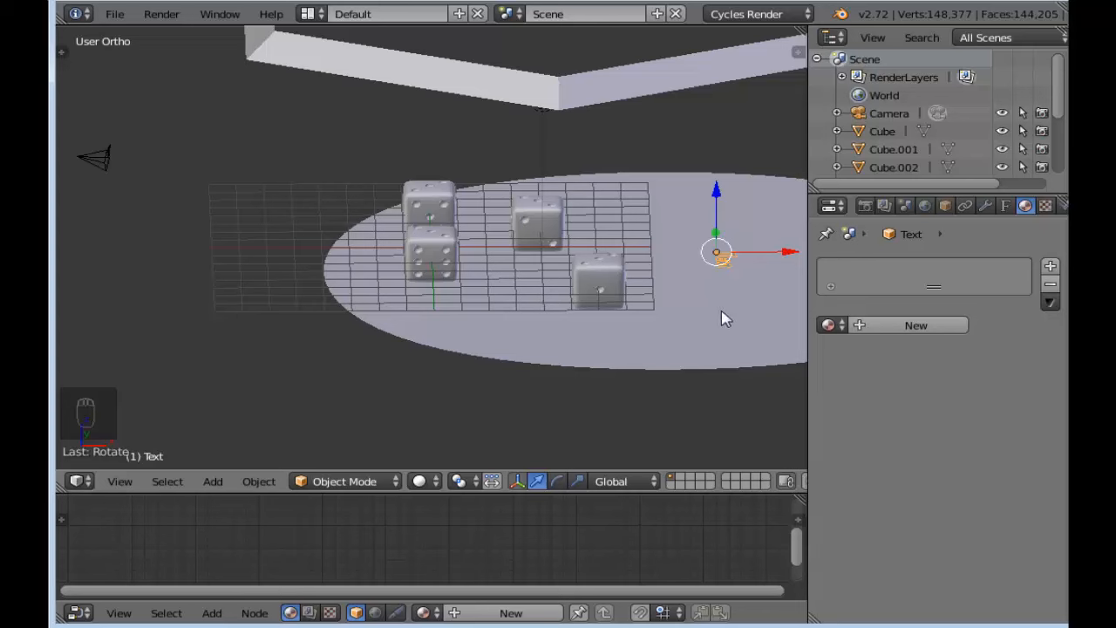
{"action": "key", "text": "r"}
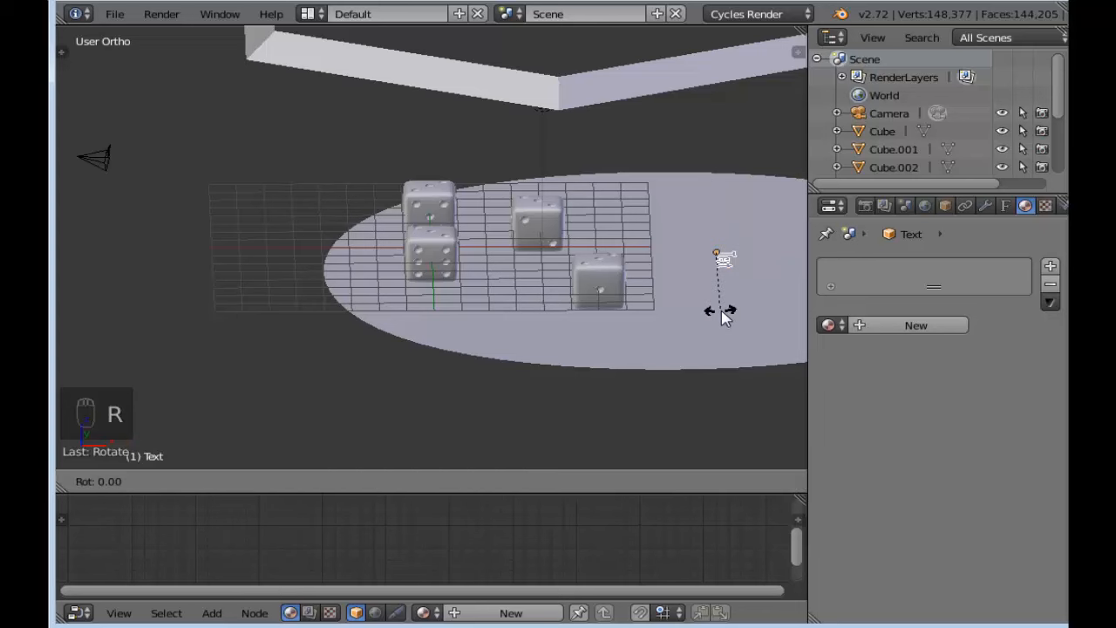
{"action": "type", "text": "y"}
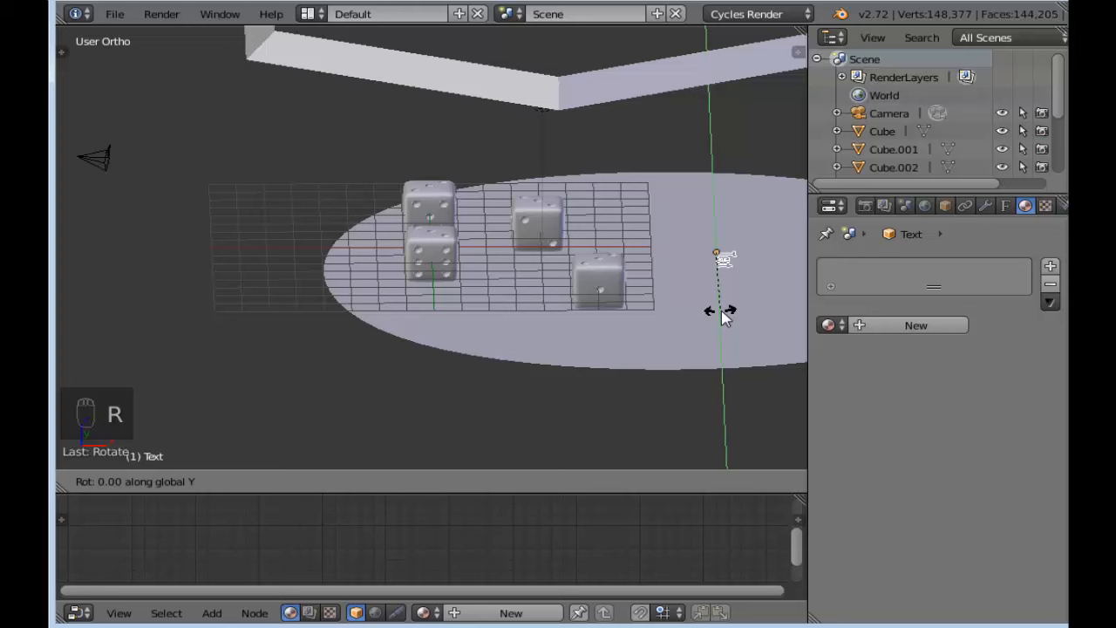
{"action": "type", "text": "90"}
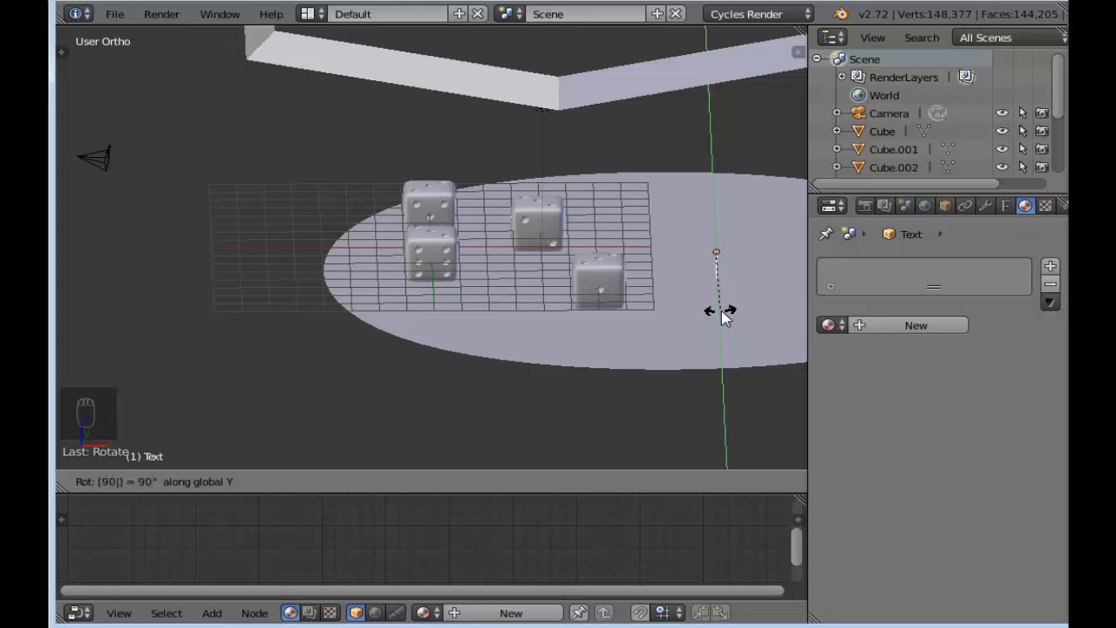
{"action": "key", "text": "Return"}
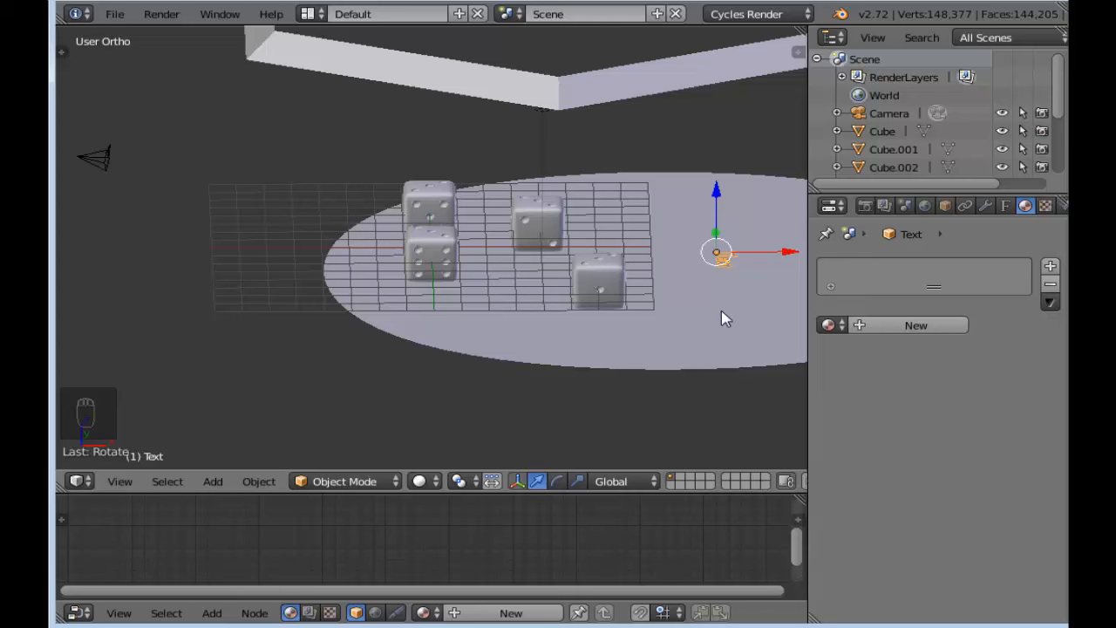
Step: Rotate the text object -90° about the global Y axis to stand it upright
{"action": "key", "text": "r"}
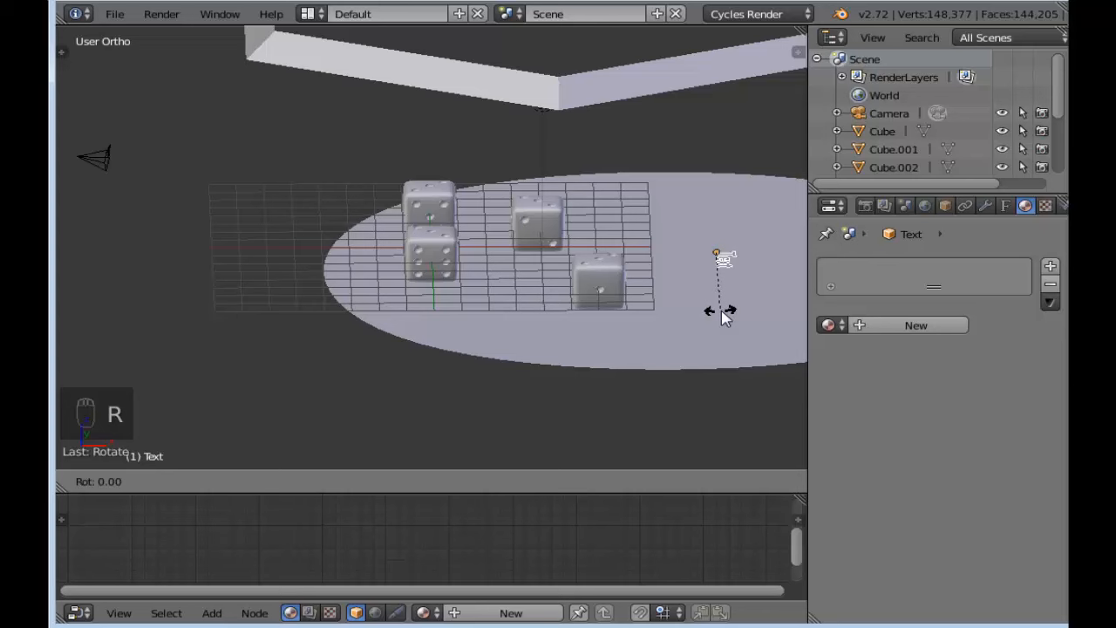
{"action": "key", "text": "y"}
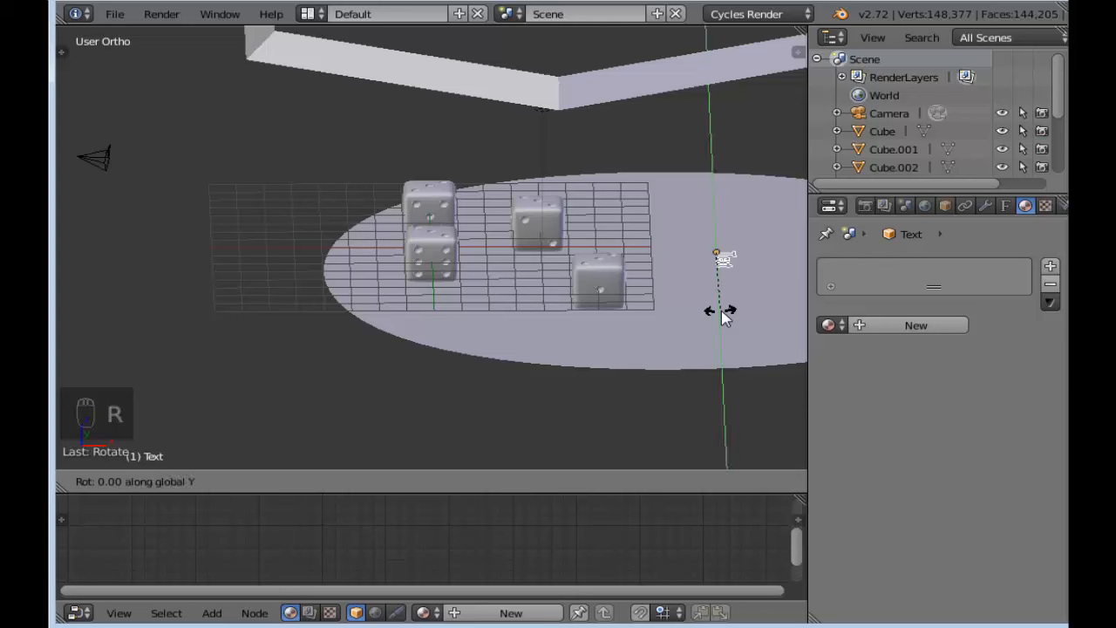
{"action": "type", "text": "-90"}
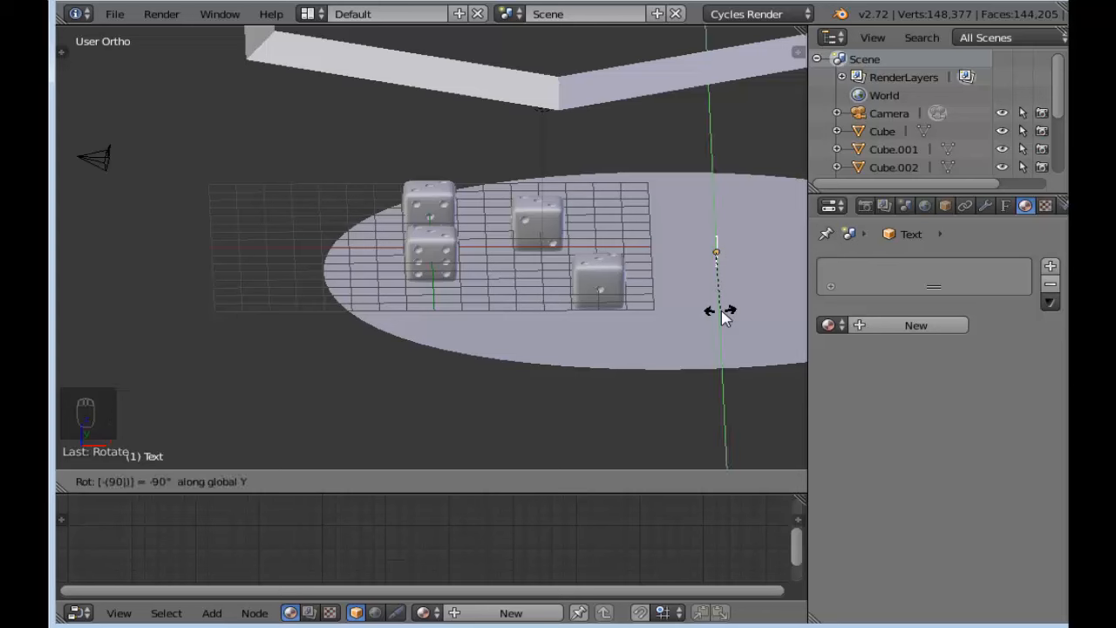
{"action": "key", "text": "Return"}
Step: Move the text object along the X axis toward the camera and about 1.85 units along the global Y axis
{"action": "middle_click_drag", "start_coordinate": [722, 317], "coordinate": [453, 253]}
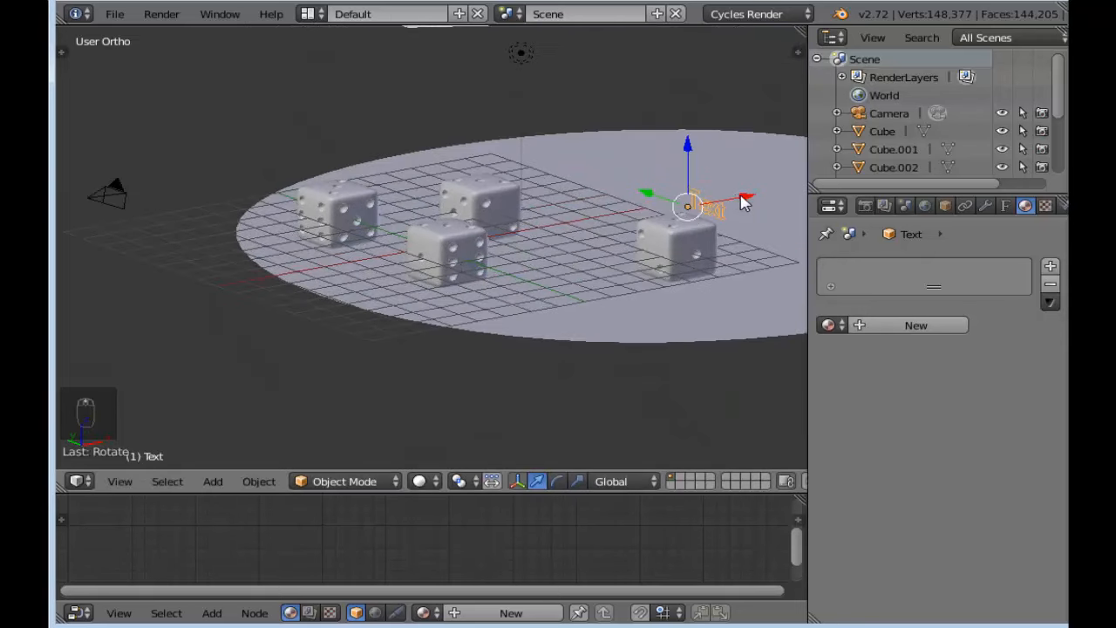
{"action": "key", "text": "g"}
{"action": "left_click", "coordinate": [648, 207]}
{"action": "key", "text": "g"}
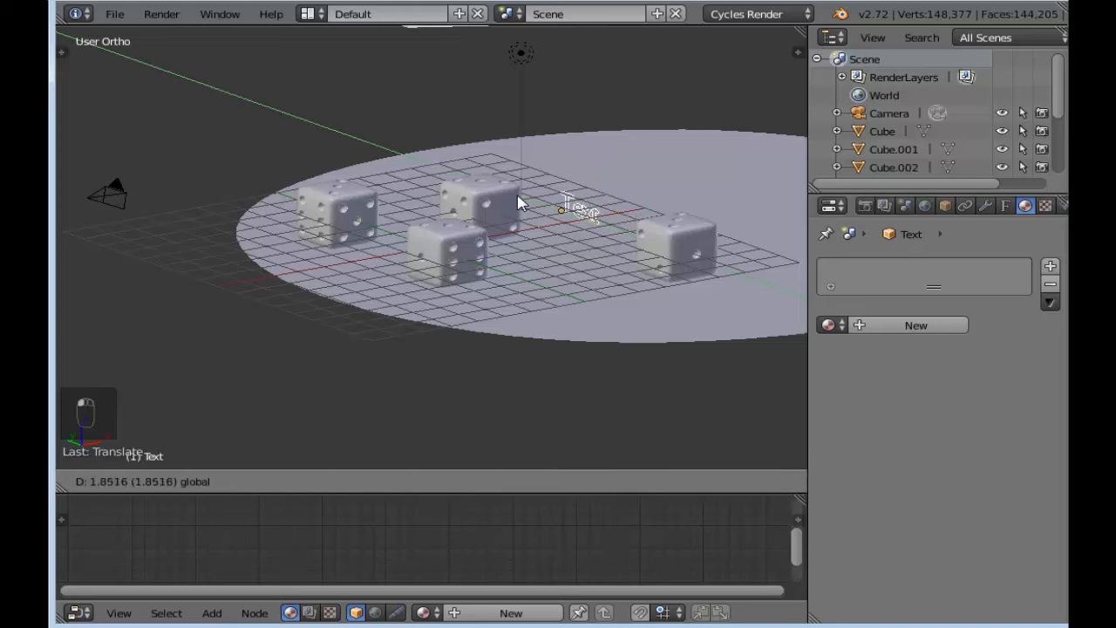
{"action": "left_click", "coordinate": [543, 248]}
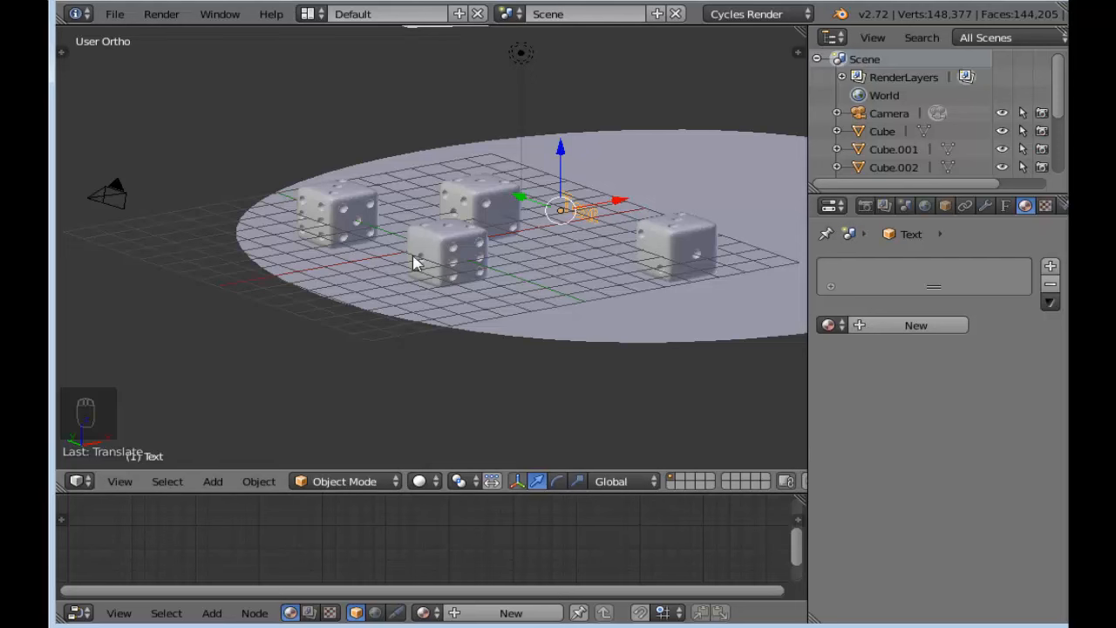
Step: Return to the camera view, shift the text object along the Y axis into the gap between the dice, and raise it slightly
{"action": "middle_click_drag", "start_coordinate": [413, 259], "coordinate": [518, 308]}
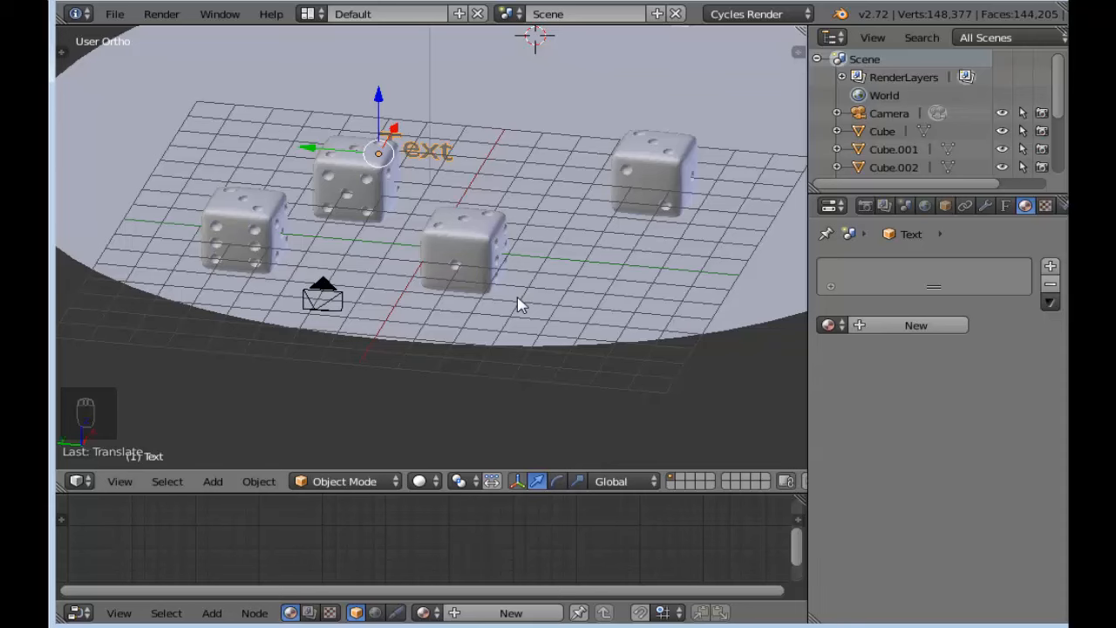
{"action": "key", "text": "KP_0"}
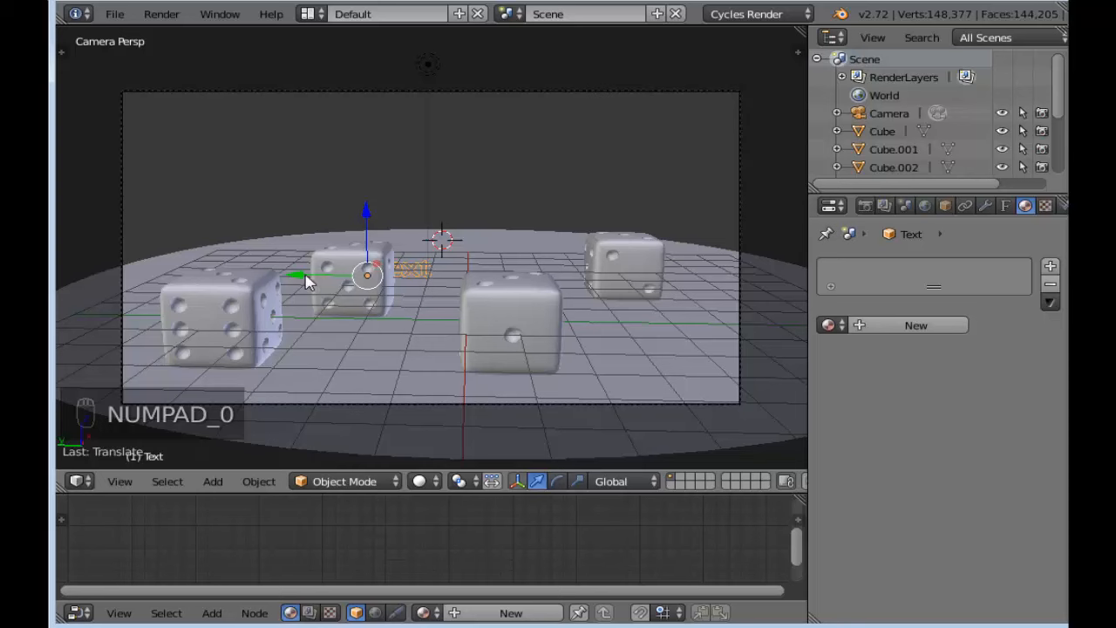
{"action": "key", "text": "g"}
{"action": "key", "text": "y"}
{"action": "left_click", "coordinate": [353, 283]}
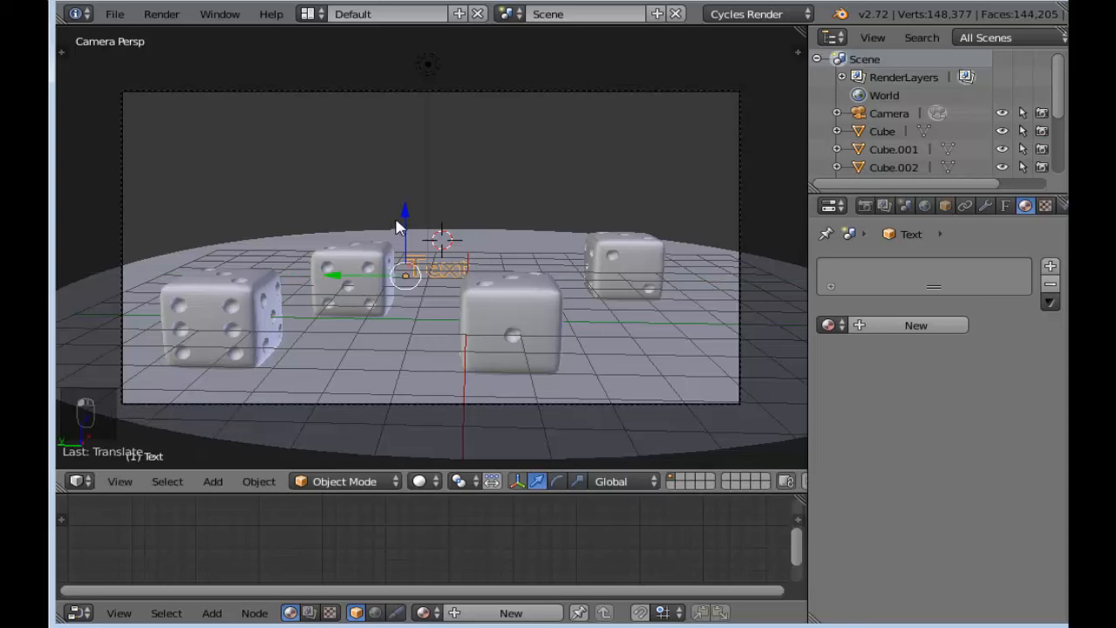
{"action": "mouse_move", "coordinate": [406, 217]}
{"action": "left_mouse_down"}
{"action": "mouse_move", "coordinate": [403, 194]}
{"action": "mouse_move", "coordinate": [405, 228]}
{"action": "mouse_move", "coordinate": [406, 198]}
{"action": "left_mouse_up"}
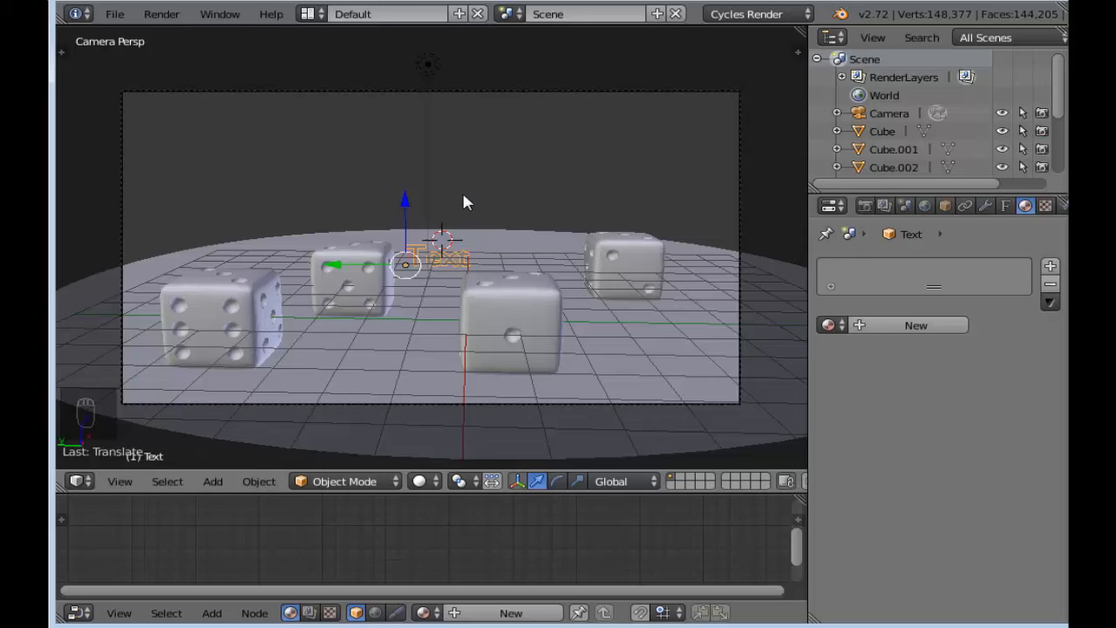
Step: Enlarge the text object until it spans the gap between the outer dice, and centre it behind them along the Y axis
{"action": "key", "text": "s"}
{"action": "left_click_drag", "start_coordinate": [462, 196], "coordinate": [735, 112]}
{"action": "key", "text": "g"}
{"action": "key", "text": "x"}
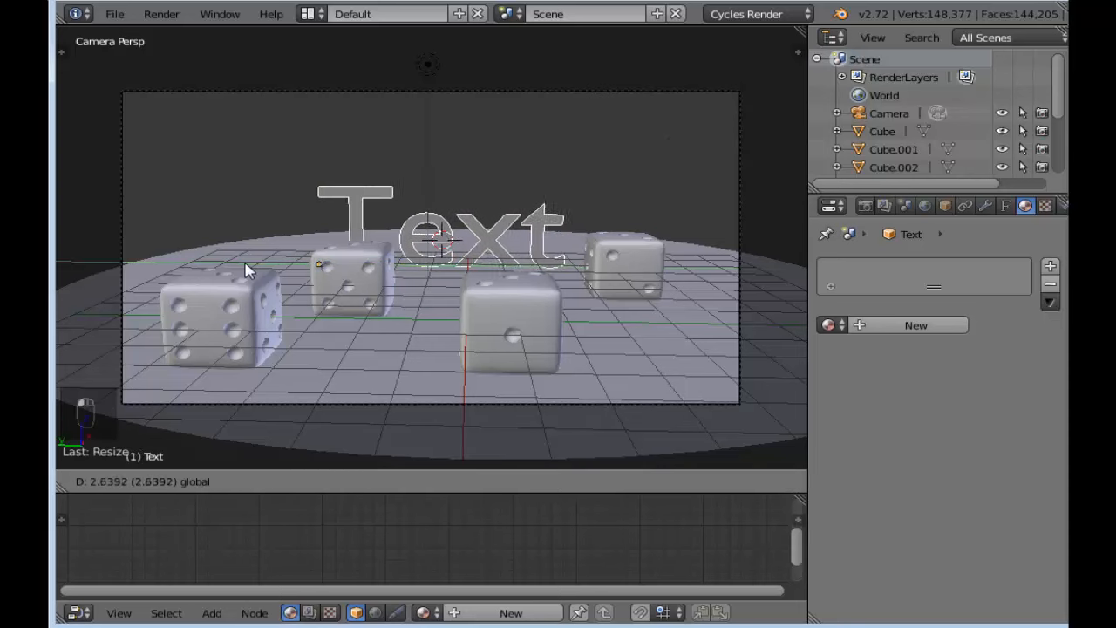
{"action": "left_click", "coordinate": [258, 270]}
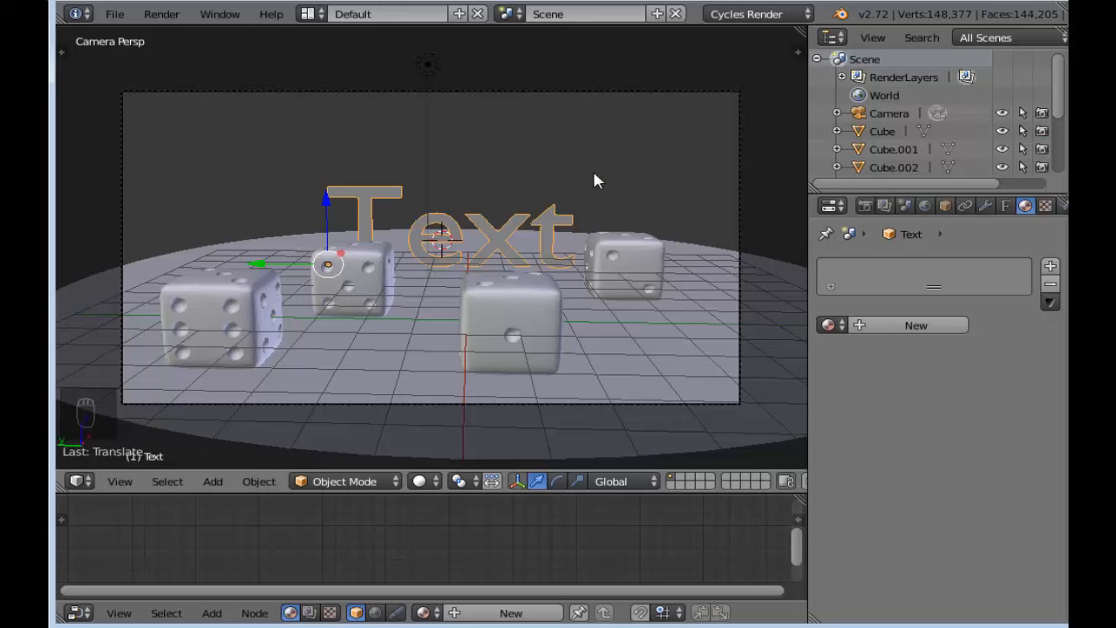
{"action": "key", "text": "s"}
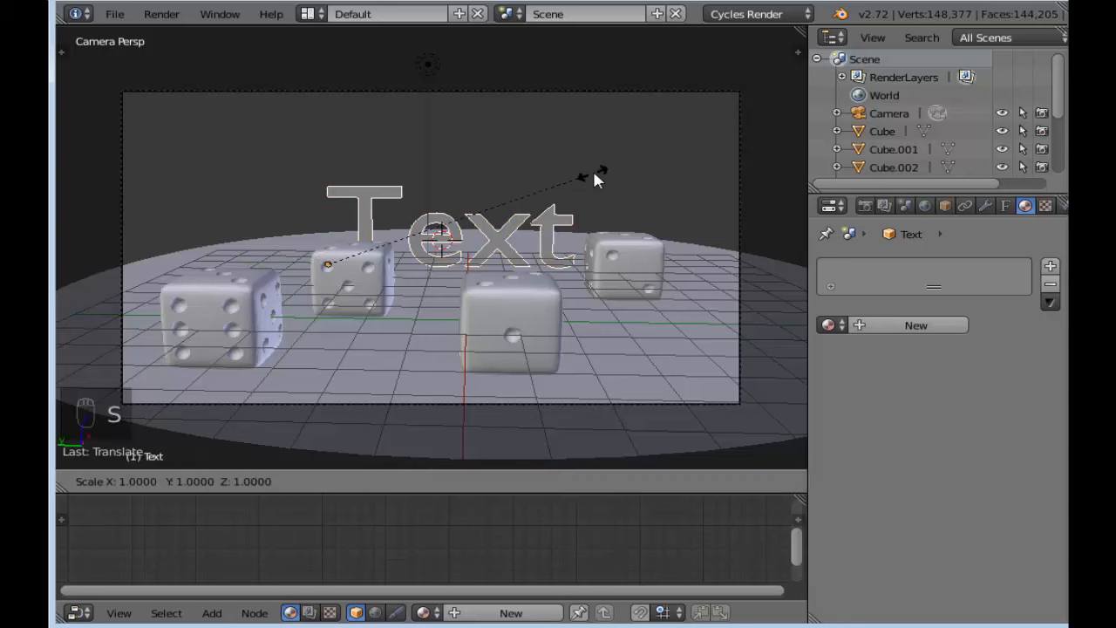
{"action": "left_click", "coordinate": [621, 167]}
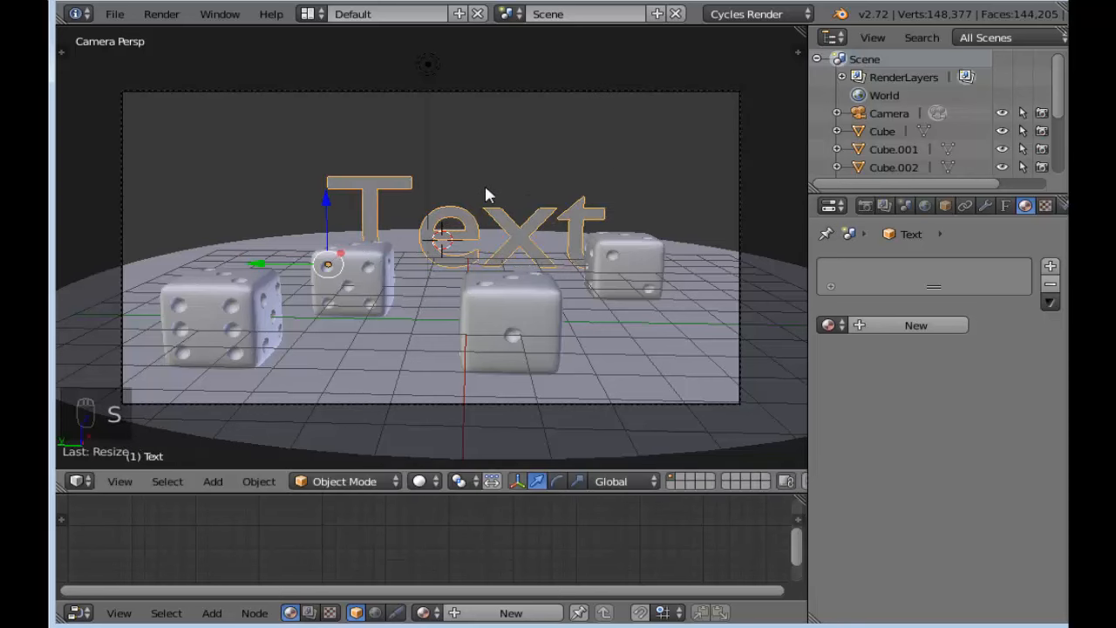
{"action": "left_click_drag", "start_coordinate": [258, 267], "coordinate": [234, 269]}
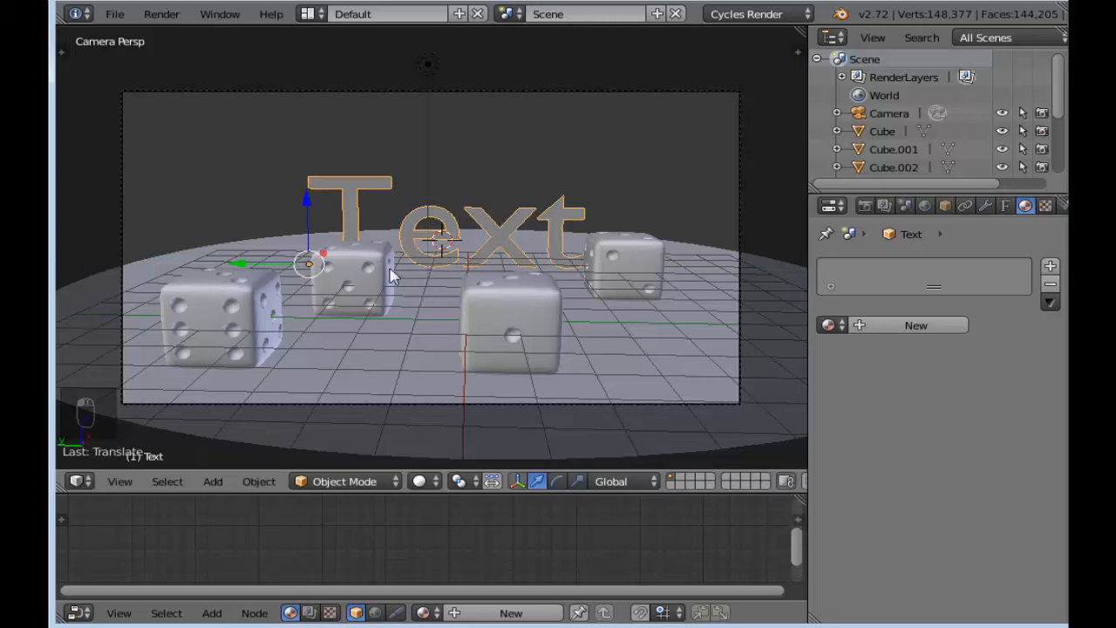
Step: Load MotionControl-Bold.otf from the fontes folder as the text object's regular font
{"action": "left_click", "coordinate": [1006, 207]}
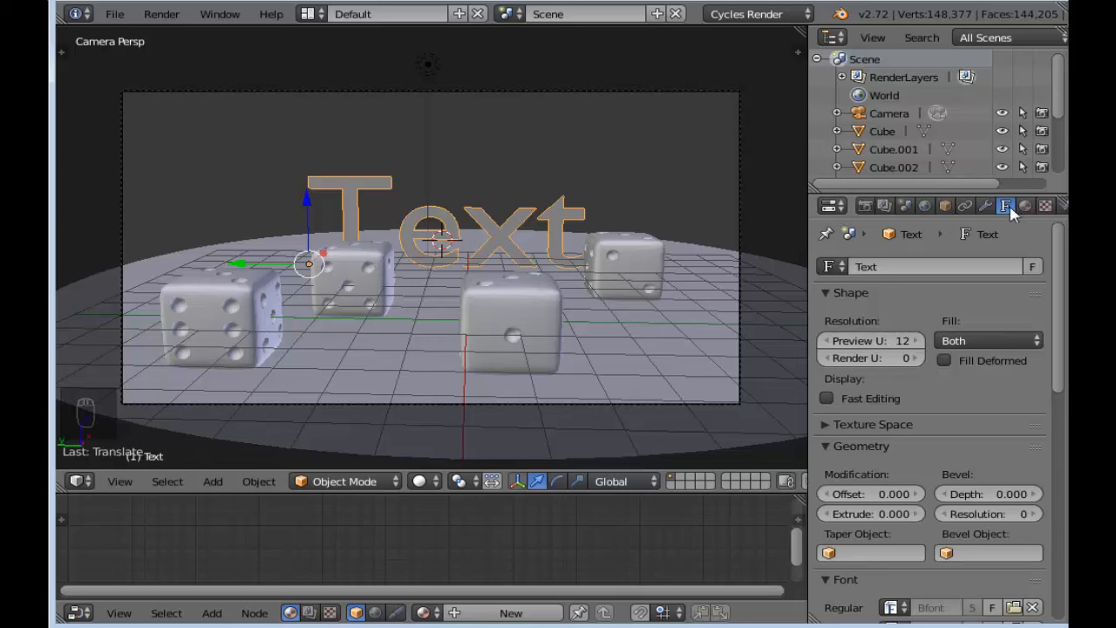
{"action": "left_click_drag", "start_coordinate": [1062, 249], "coordinate": [1060, 366]}
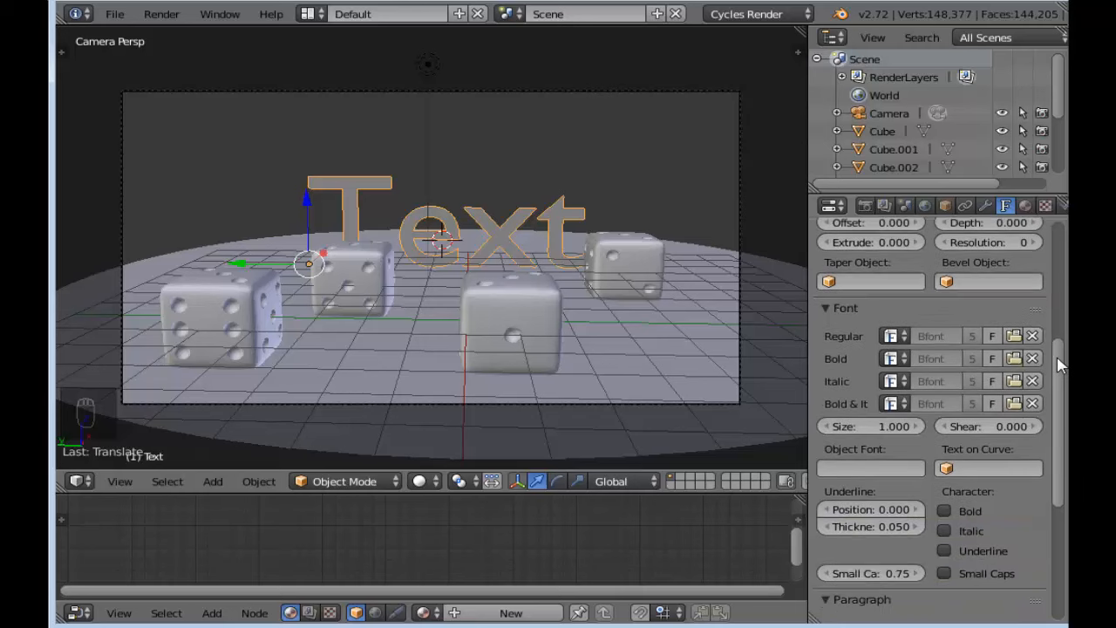
{"action": "left_click", "coordinate": [1013, 337]}
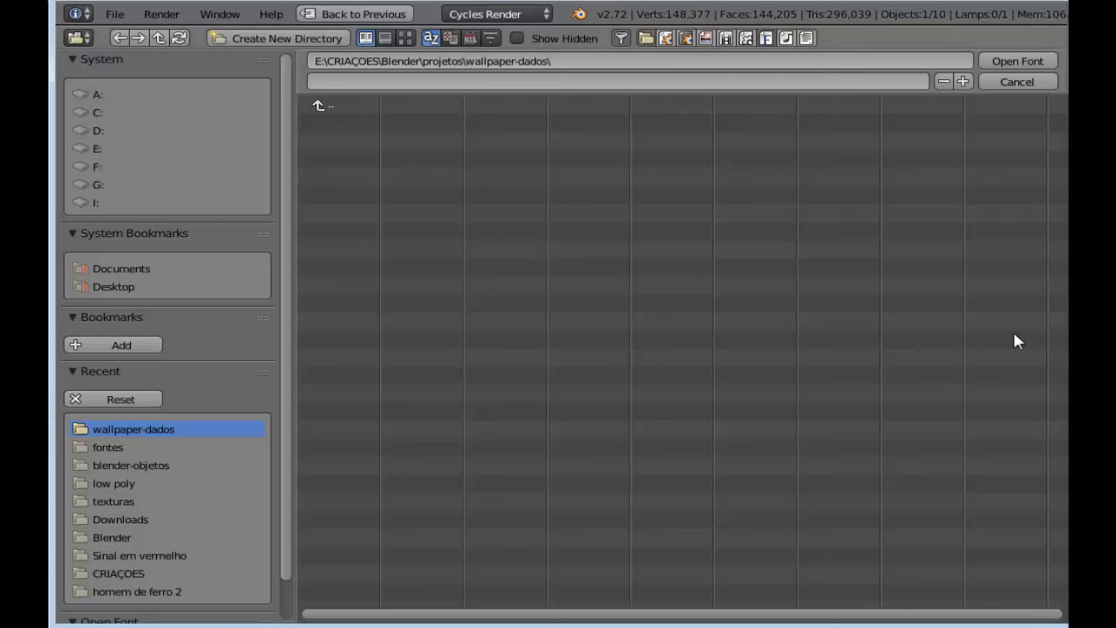
{"action": "left_click", "coordinate": [131, 448]}
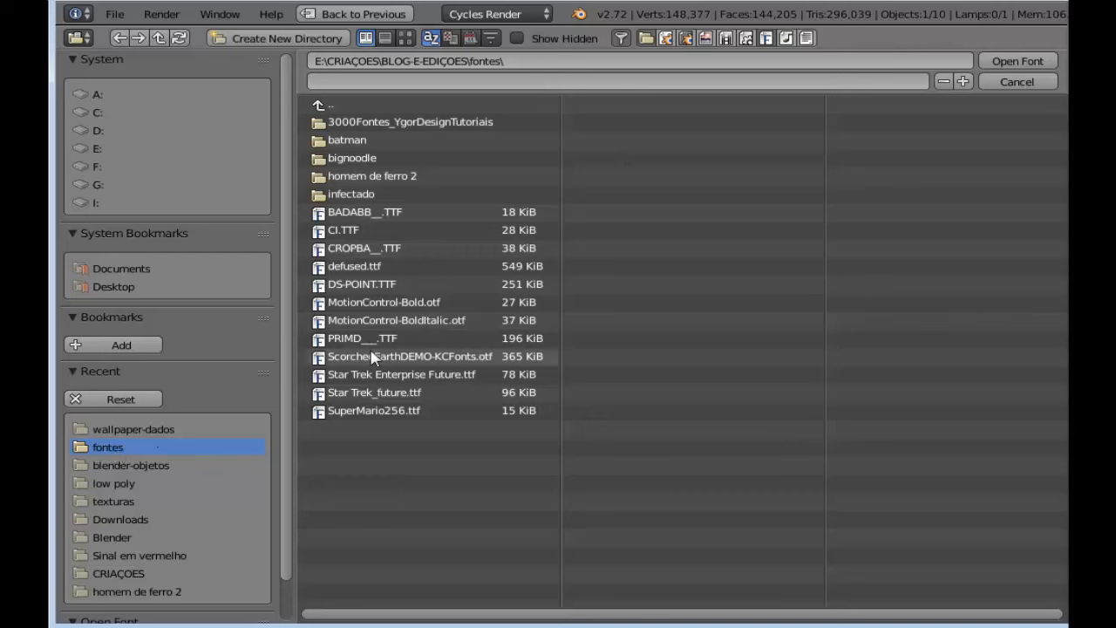
{"action": "left_click", "coordinate": [403, 302]}
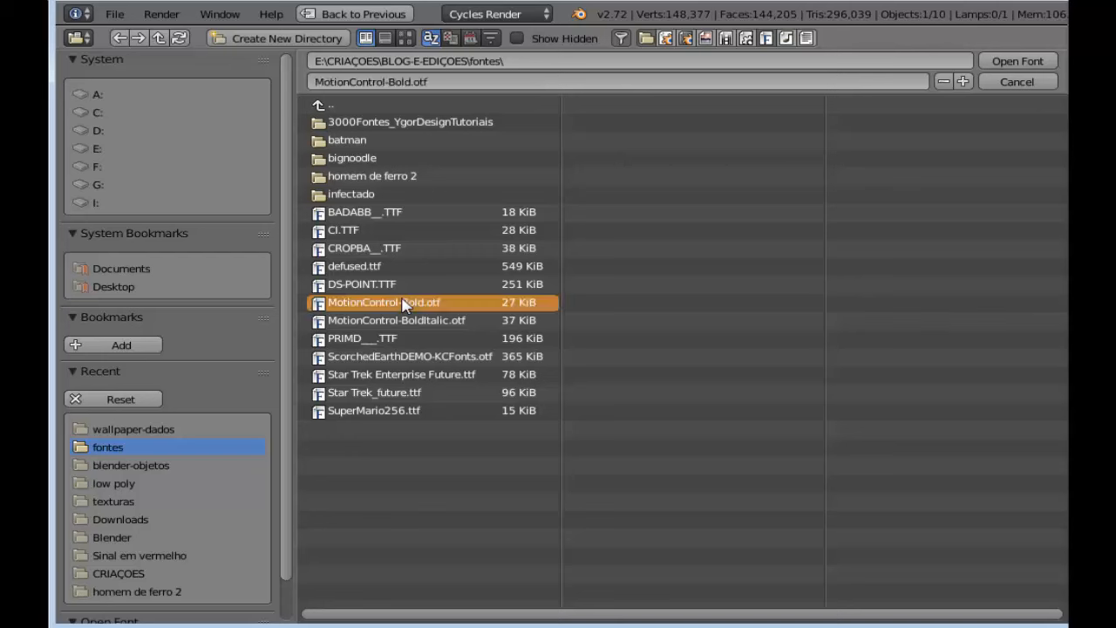
{"action": "left_click", "coordinate": [1017, 61]}
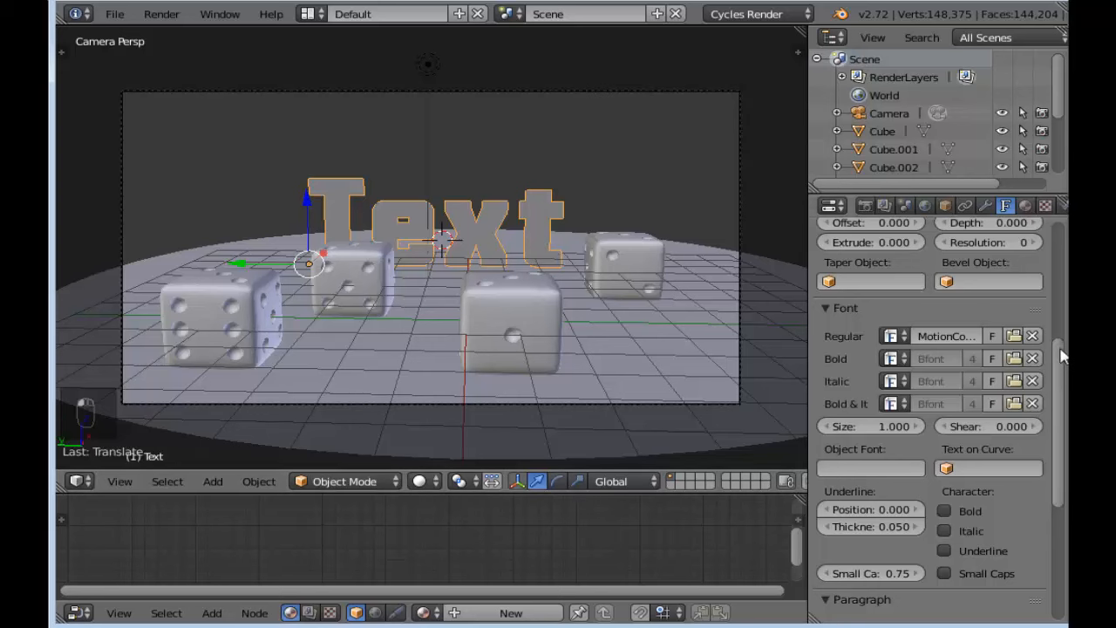
Step: Leave the camera view and set the text object's extrusion to 0.035
{"action": "scroll", "coordinate": [887, 353], "scroll_direction": "up", "scroll_amount": 5}
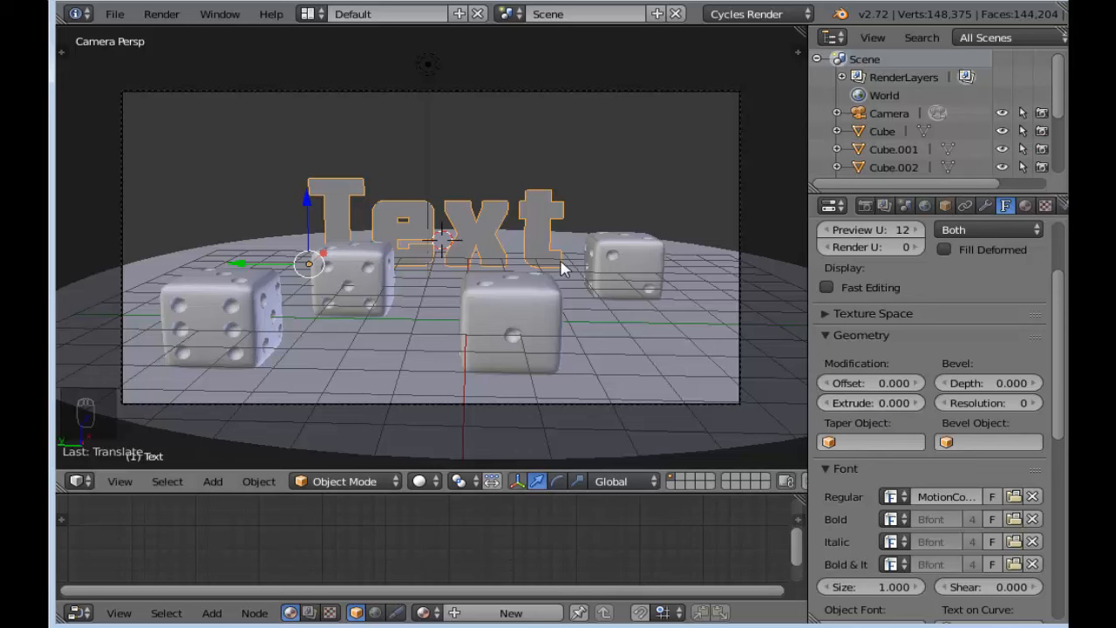
{"action": "key", "text": "KP_0"}
{"action": "middle_click_drag", "start_coordinate": [567, 265], "coordinate": [533, 272]}
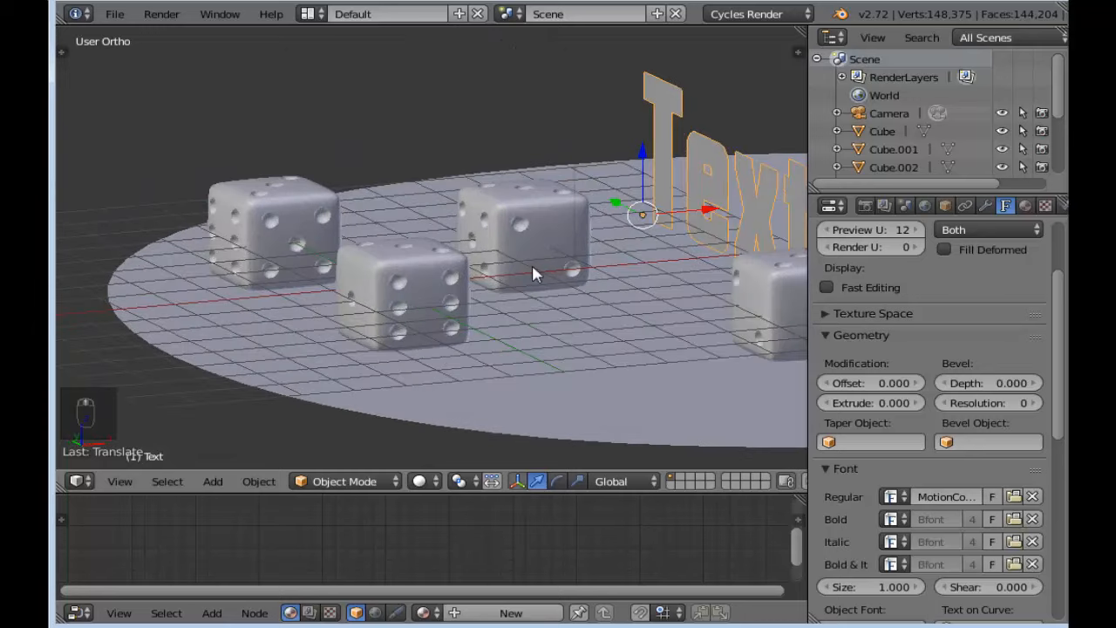
{"action": "middle_click_drag", "start_coordinate": [602, 276], "coordinate": [471, 249], "text": "shift"}
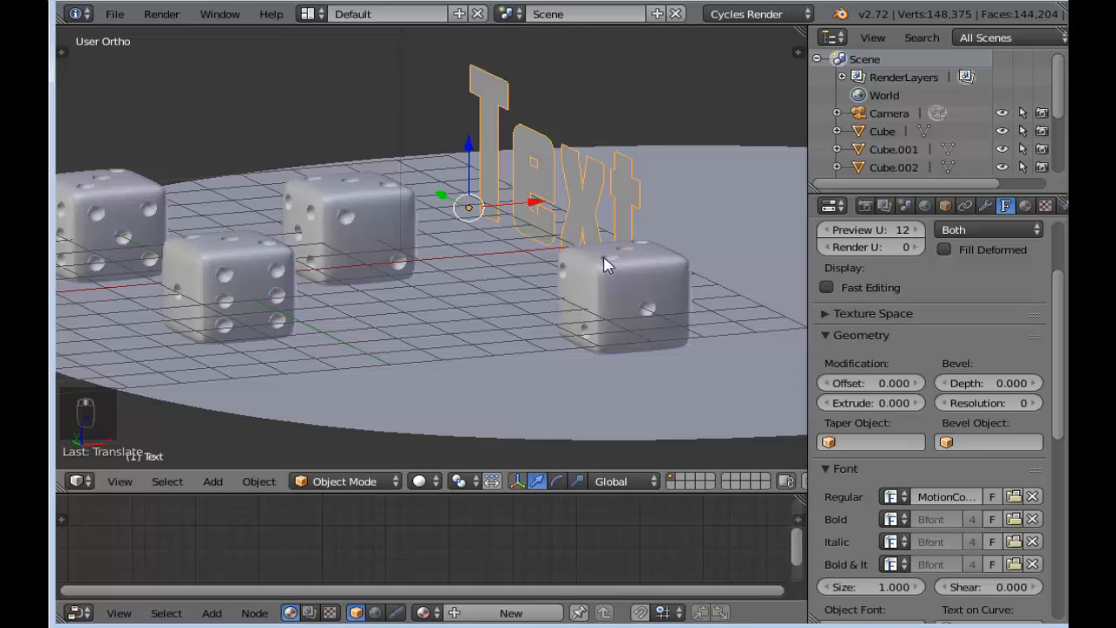
{"action": "scroll", "coordinate": [631, 266], "scroll_direction": "up", "scroll_amount": 1}
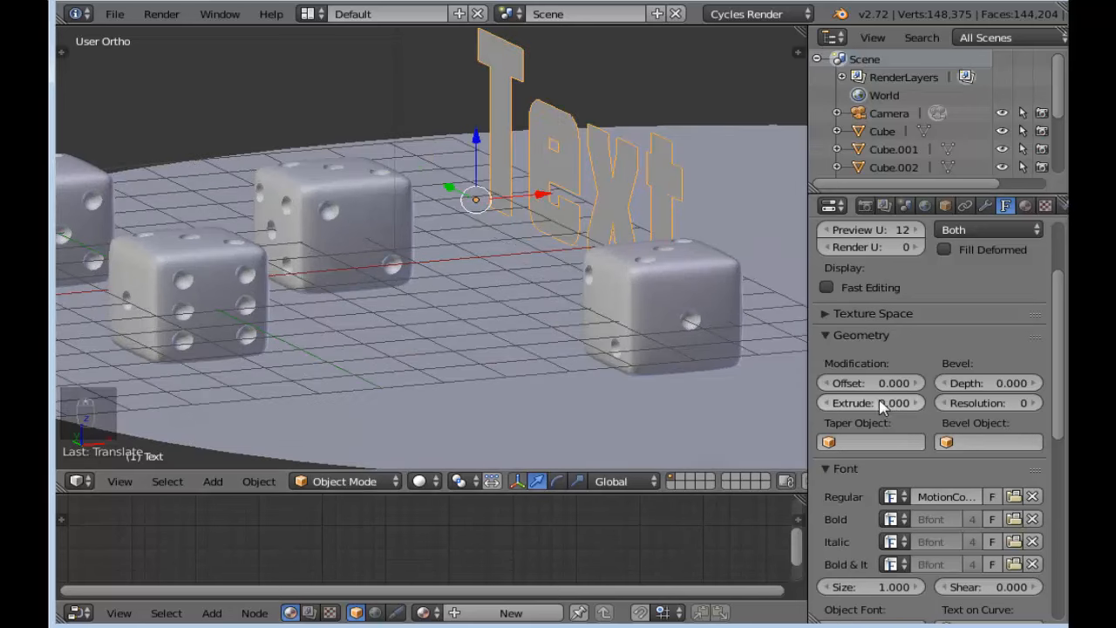
{"action": "left_click_drag", "start_coordinate": [883, 407], "coordinate": [936, 407]}
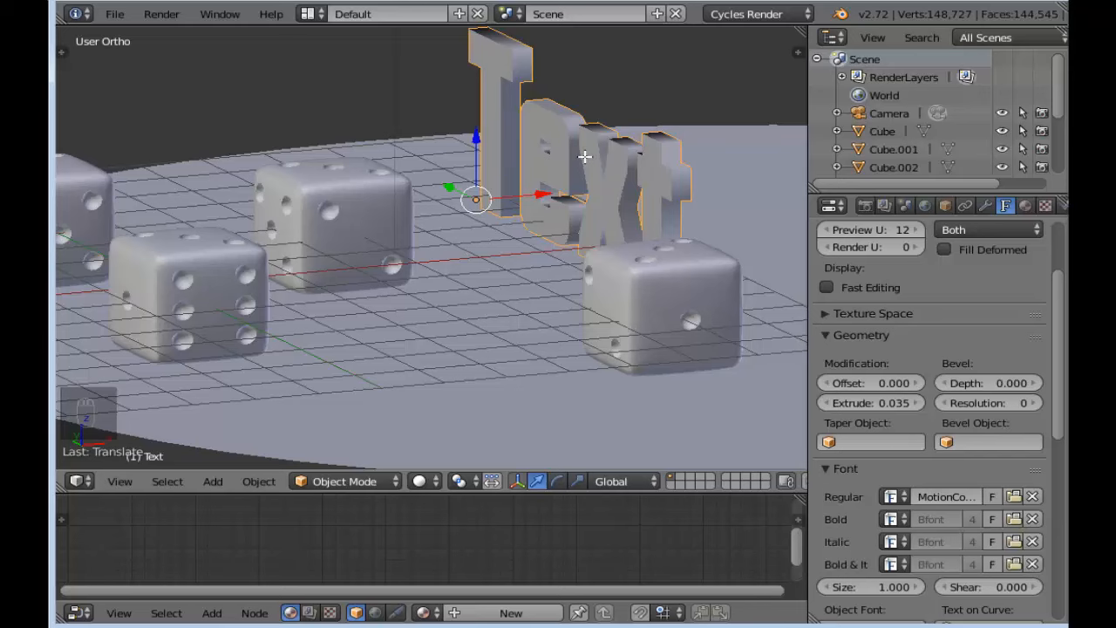
Step: Change the text object's wording to "Tutorial"
{"action": "key", "text": "Tab"}
{"action": "key", "text": "BackSpace"}
{"action": "key", "text": "BackSpace"}
{"action": "key", "text": "BackSpace"}
{"action": "key", "text": "BackSpace"}
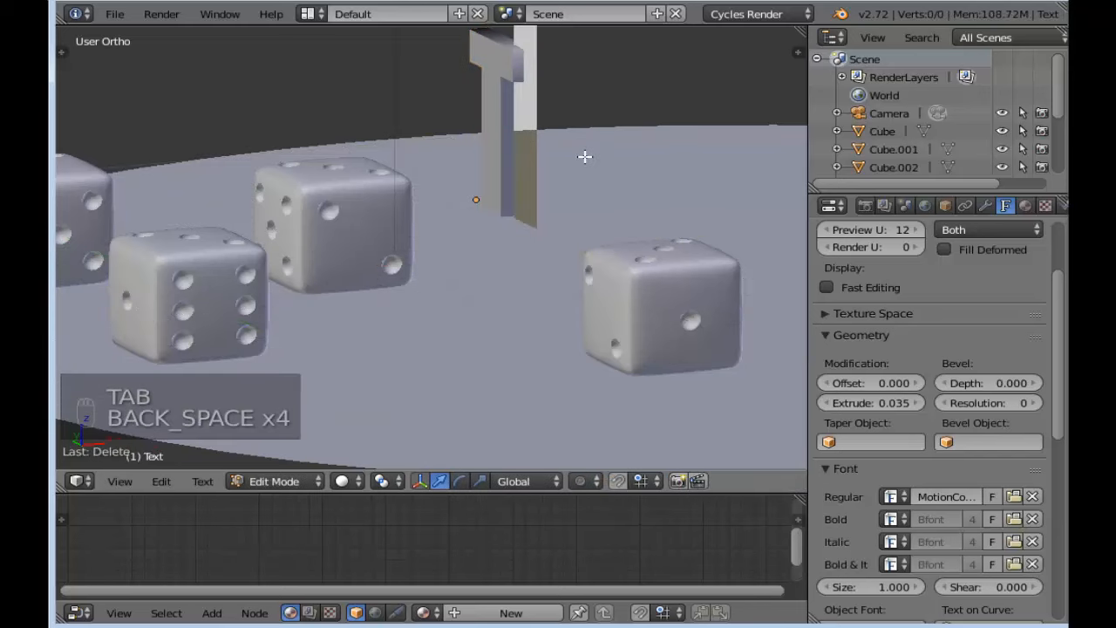
{"action": "type", "text": "u"}
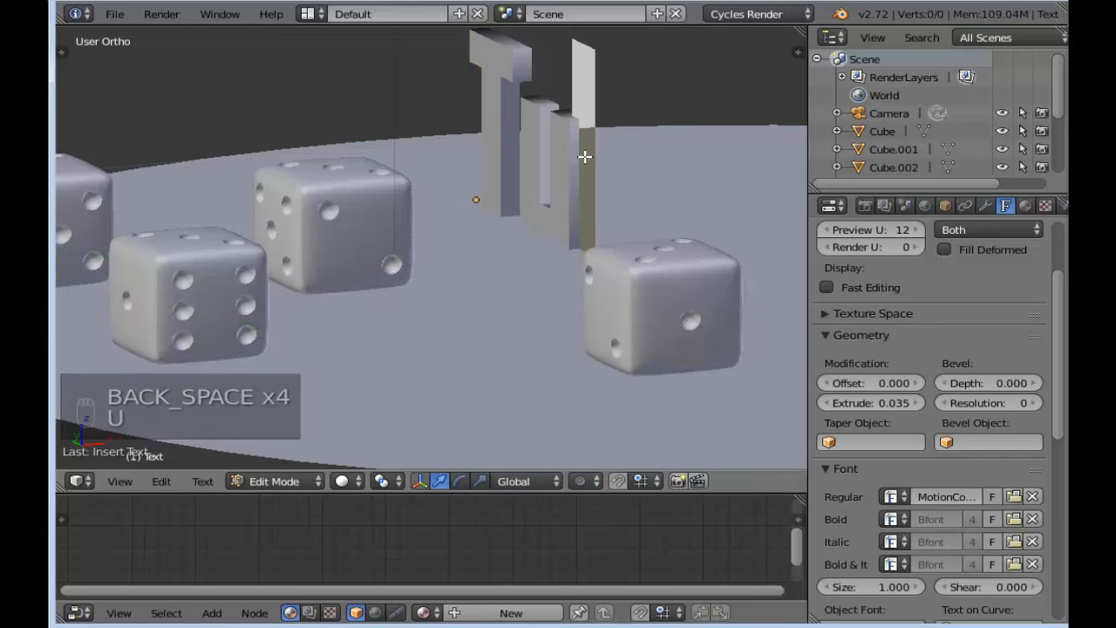
{"action": "type", "text": "tor"}
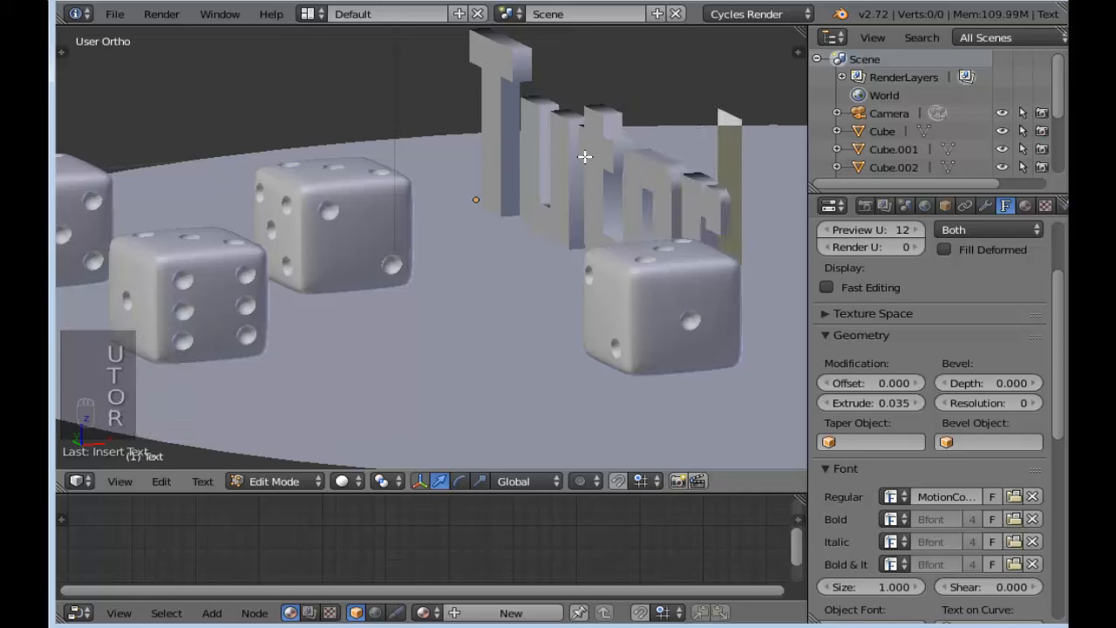
{"action": "type", "text": "ial"}
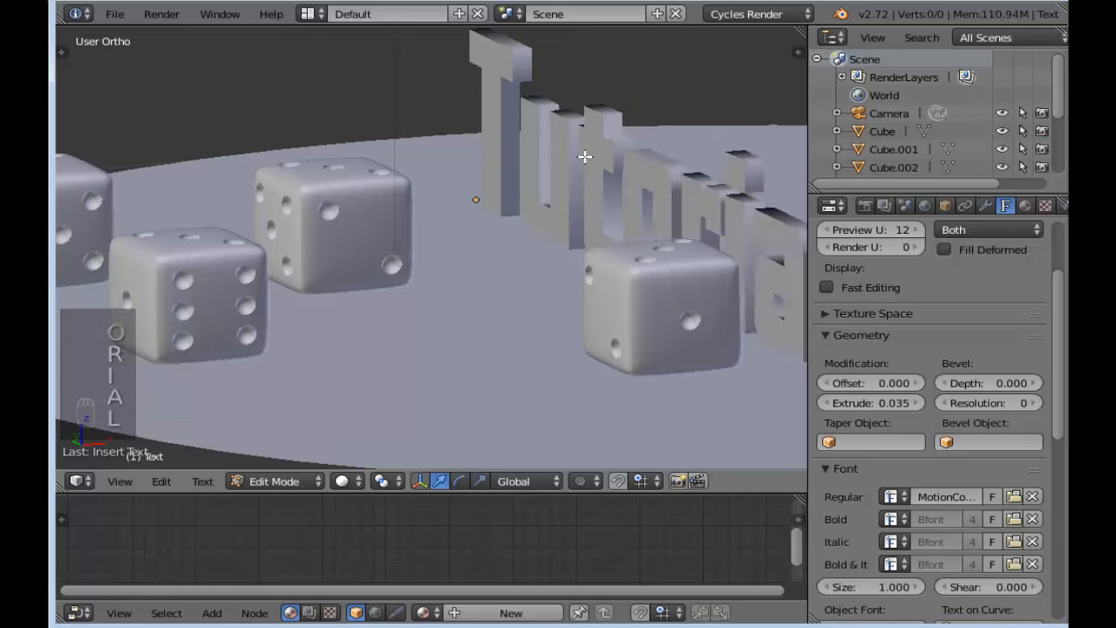
{"action": "scroll", "coordinate": [555, 208], "scroll_direction": "down", "scroll_amount": 2}
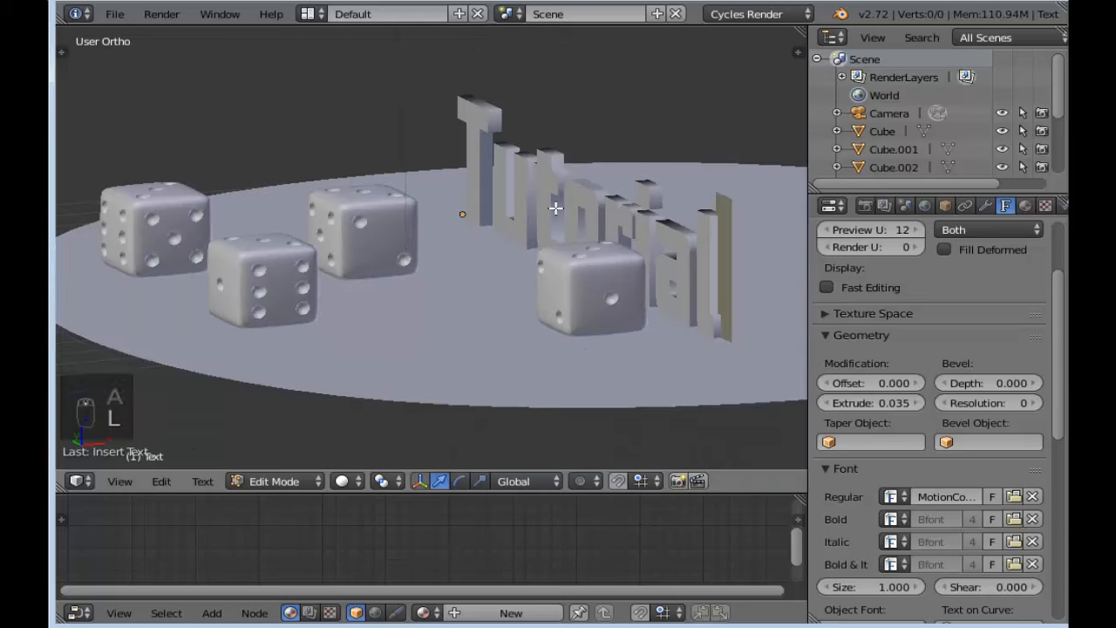
{"action": "key", "text": "Tab"}
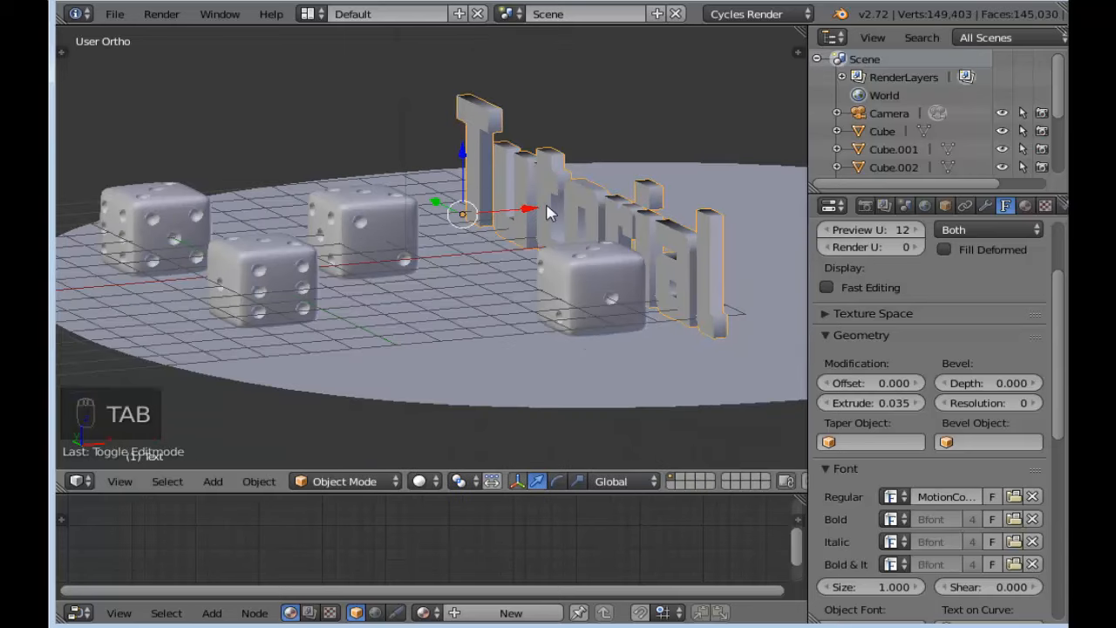
Step: In the camera view, shift the Tutorial text along the Y axis until it is centred behind the dice, and leave the camera view
{"action": "key", "text": "KP_0"}
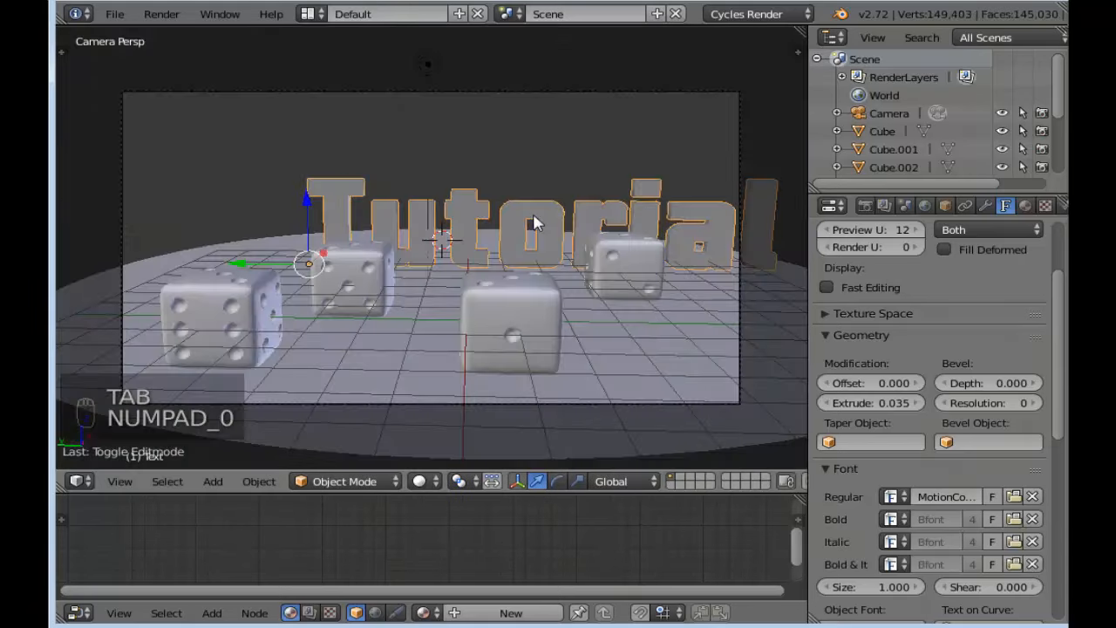
{"action": "left_click_drag", "start_coordinate": [239, 263], "coordinate": [162, 267]}
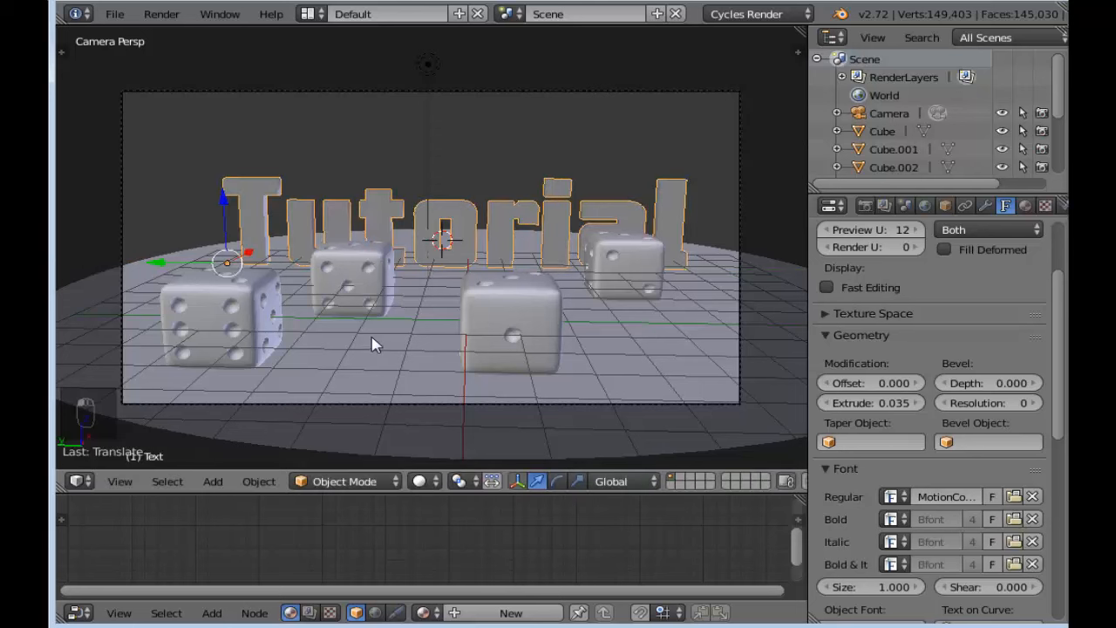
{"action": "key", "text": "KP_0"}
Step: Duplicate the Tutorial text in place and set the duplicate's extrusion to 0.050
{"action": "middle_click_drag", "start_coordinate": [605, 311], "coordinate": [600, 190]}
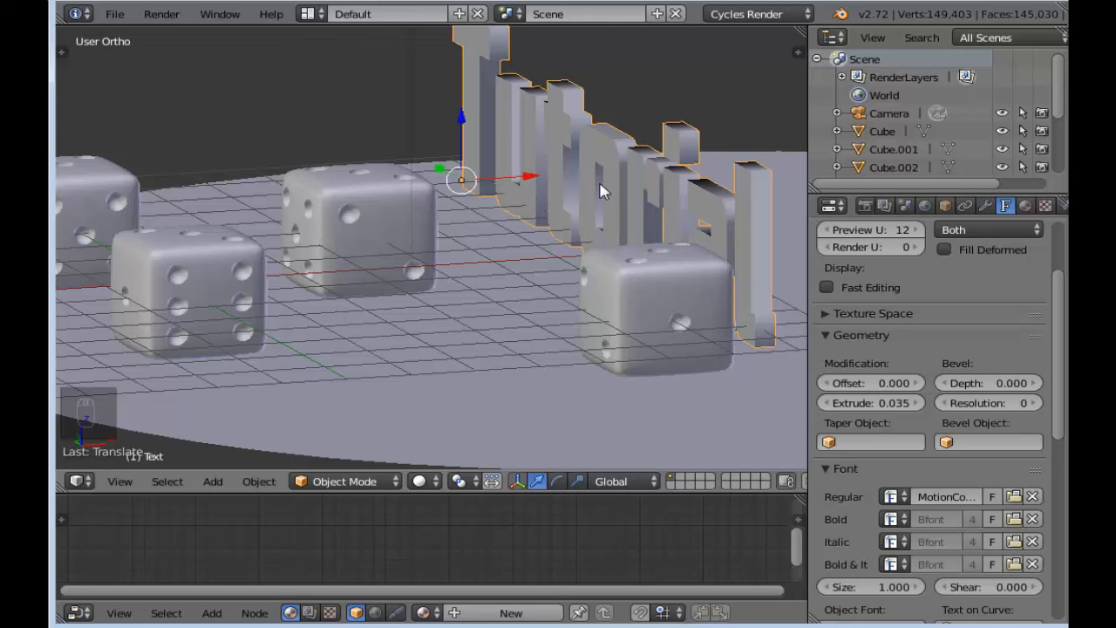
{"action": "key", "text": "shift+d"}
{"action": "right_click", "coordinate": [600, 190]}
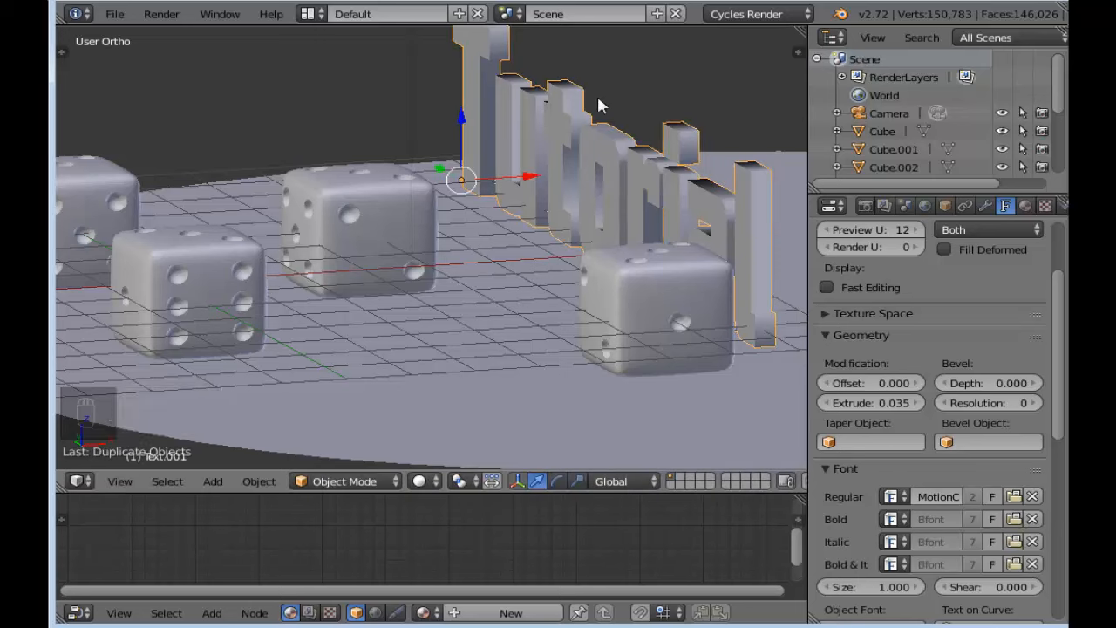
{"action": "scroll", "coordinate": [567, 156], "scroll_direction": "up", "scroll_amount": 1}
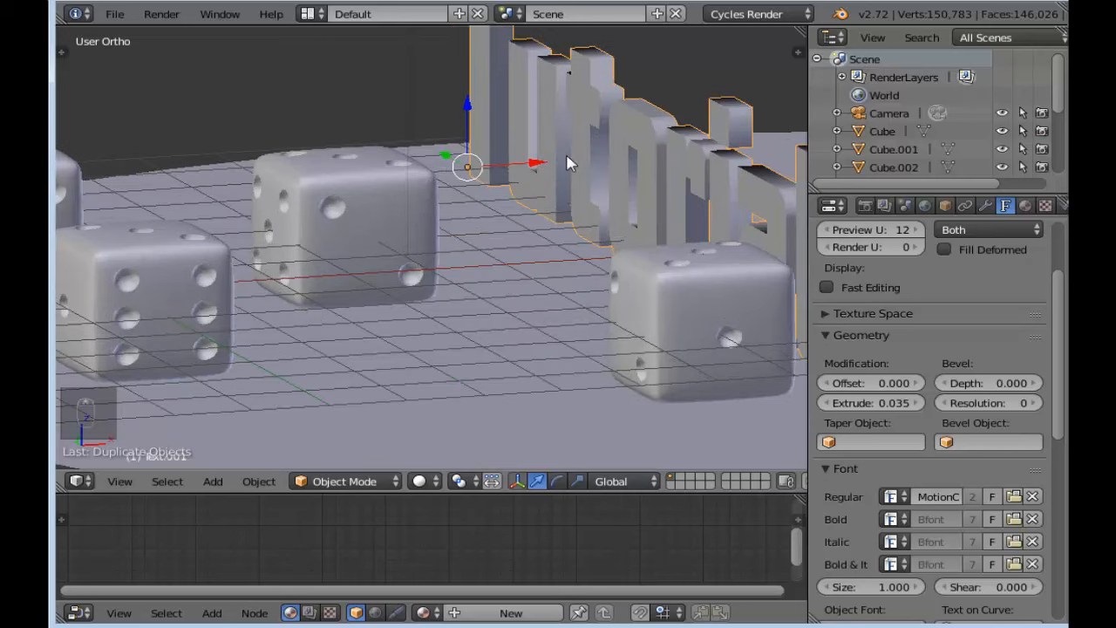
{"action": "scroll", "coordinate": [567, 162], "scroll_direction": "down", "scroll_amount": 1}
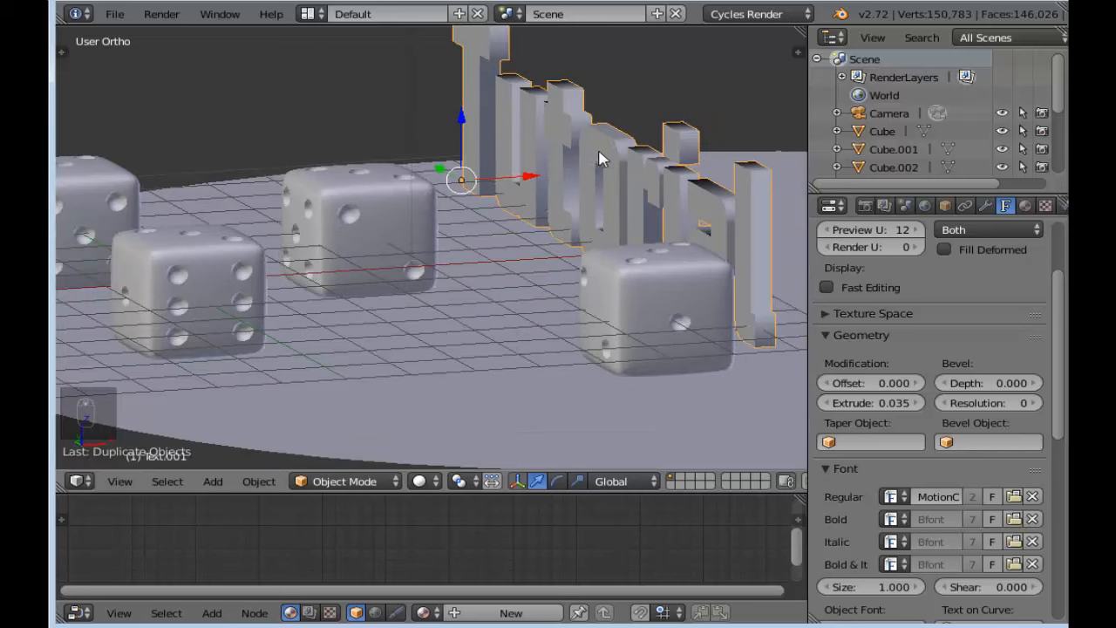
{"action": "middle_click_drag", "start_coordinate": [598, 169], "coordinate": [598, 160]}
{"action": "scroll", "coordinate": [598, 159], "scroll_direction": "up", "scroll_amount": 1}
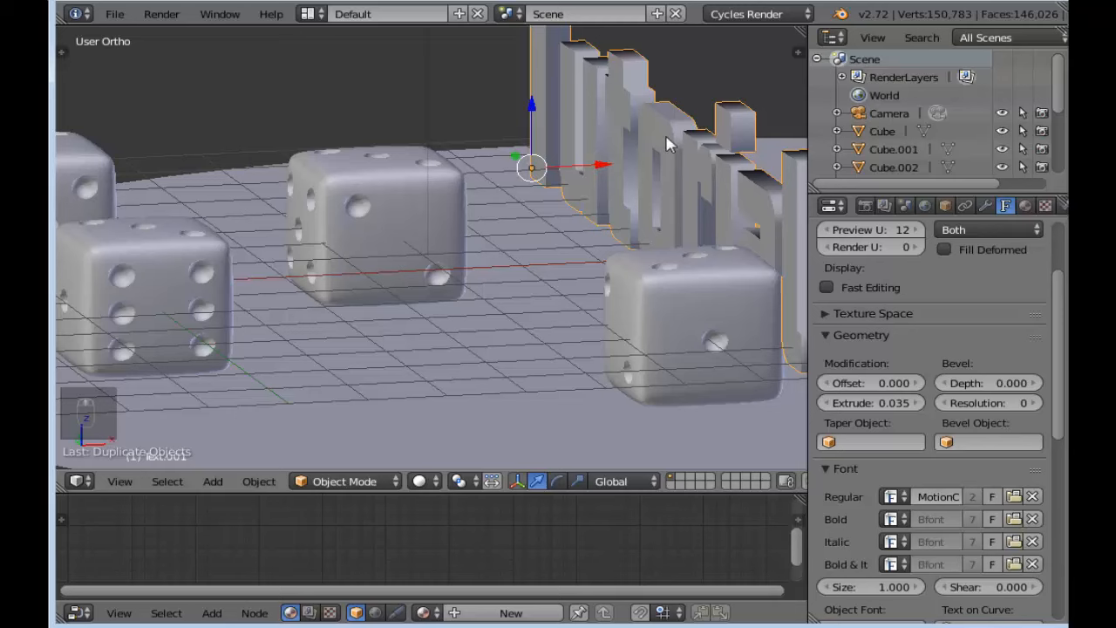
{"action": "middle_click_drag", "start_coordinate": [670, 145], "coordinate": [678, 144]}
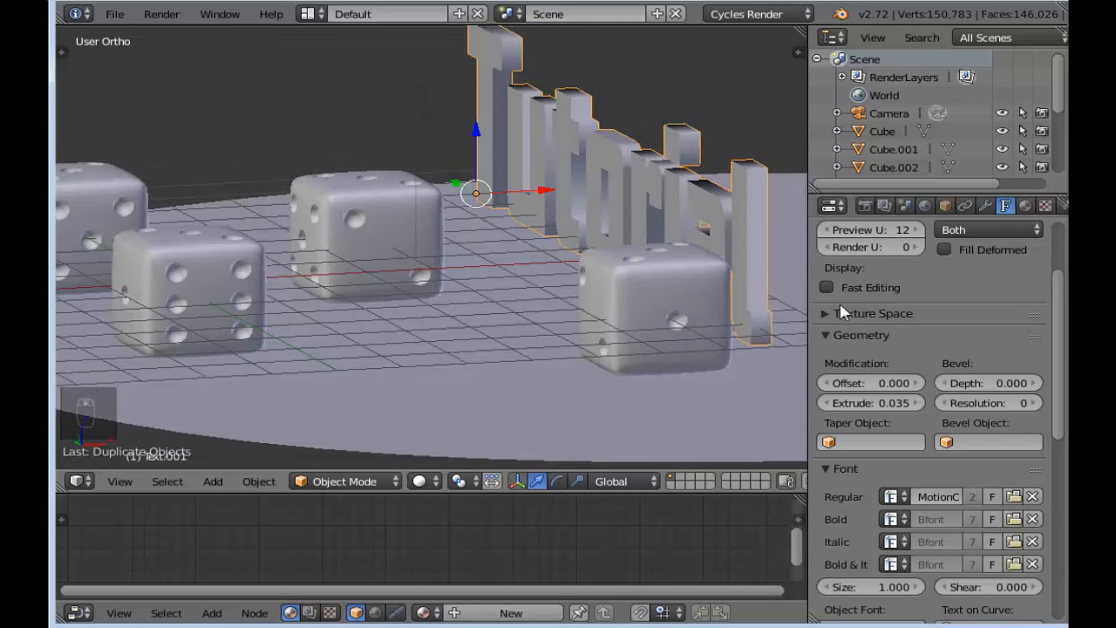
{"action": "left_click", "coordinate": [874, 405]}
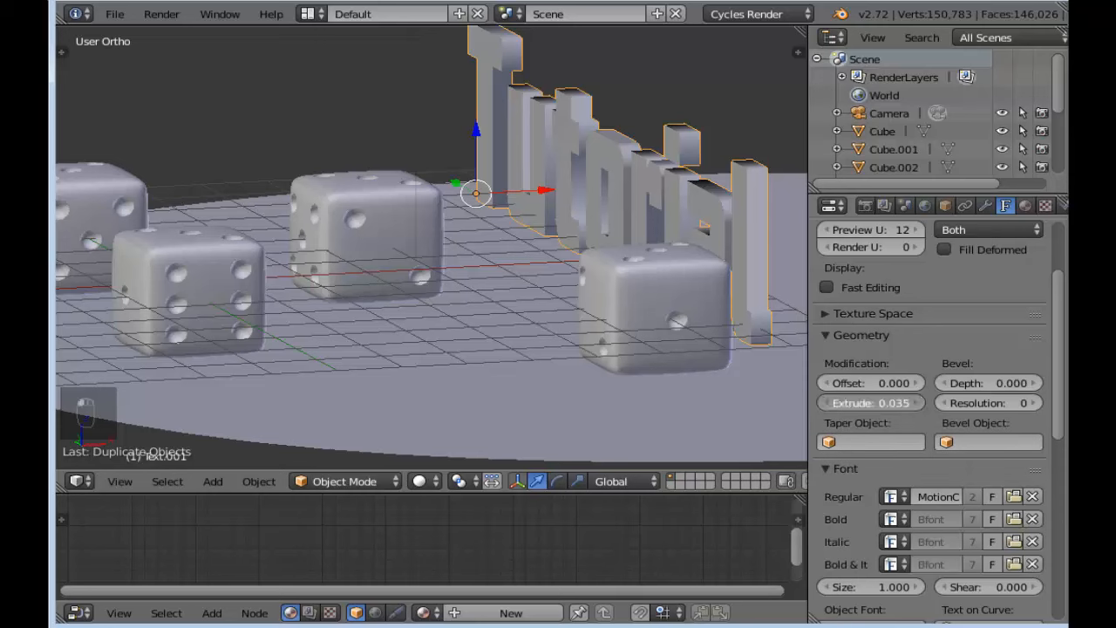
{"action": "left_click_drag", "start_coordinate": [874, 404], "coordinate": [837, 402]}
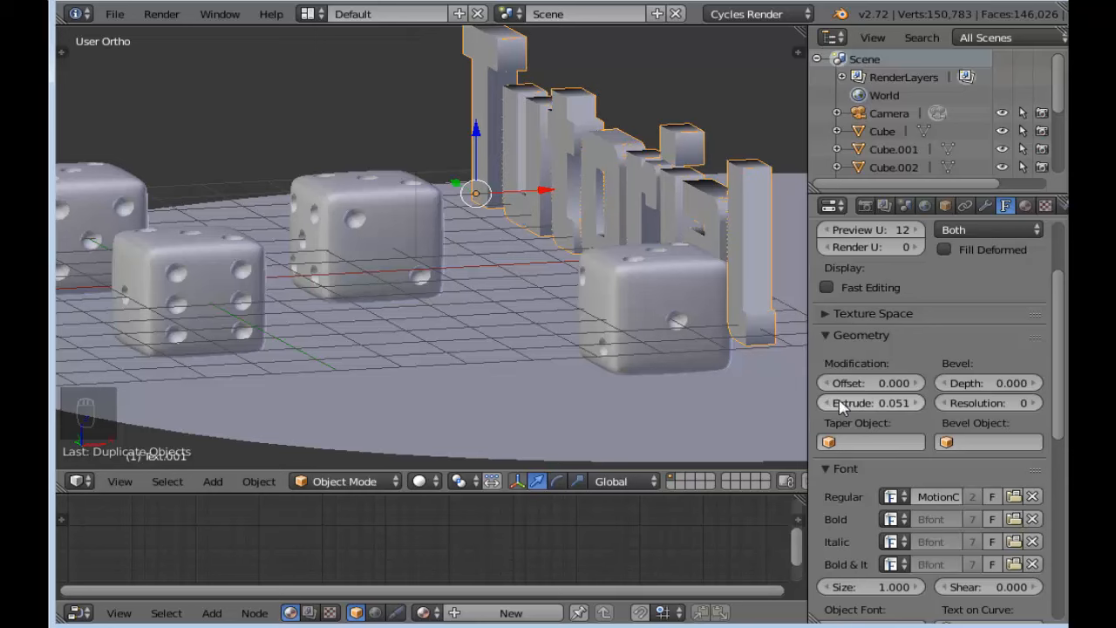
Step: Try a bevel depth of 0.022 on the duplicated text
{"action": "scroll", "coordinate": [727, 261], "scroll_direction": "up", "scroll_amount": 1}
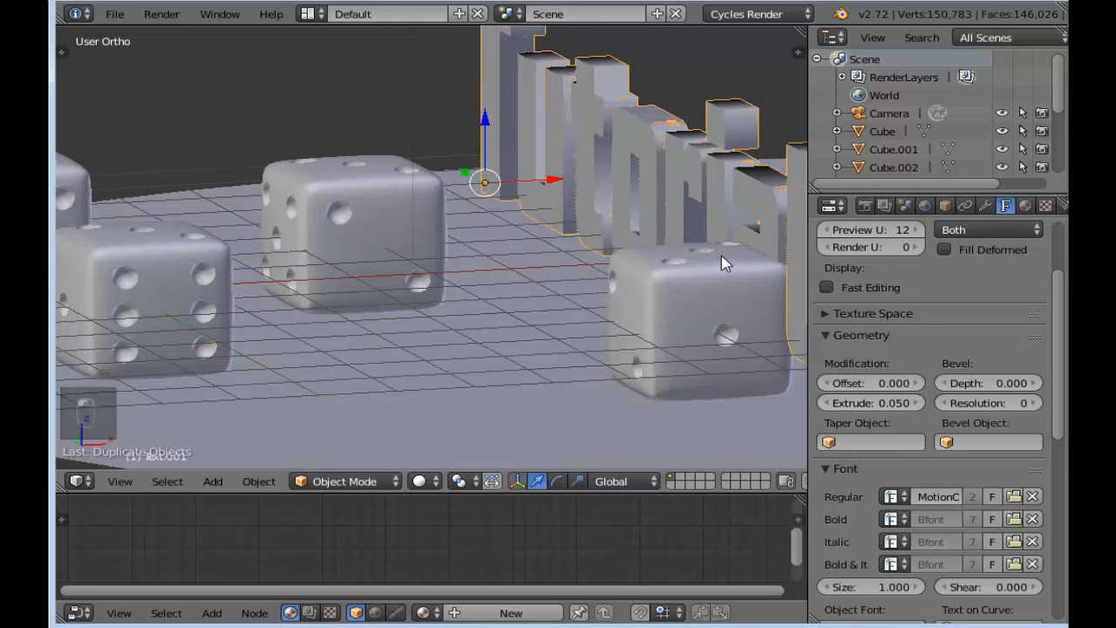
{"action": "middle_click_drag", "start_coordinate": [727, 243], "coordinate": [578, 216]}
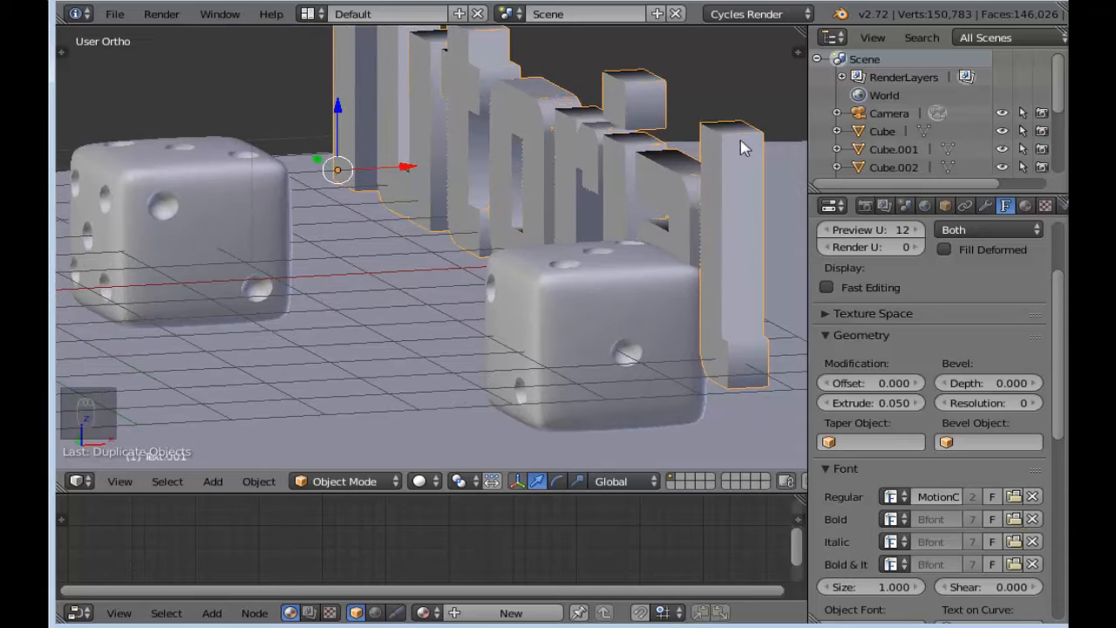
{"action": "left_click", "coordinate": [1035, 383]}
{"action": "left_click_drag", "start_coordinate": [1037, 388], "coordinate": [1034, 387]}
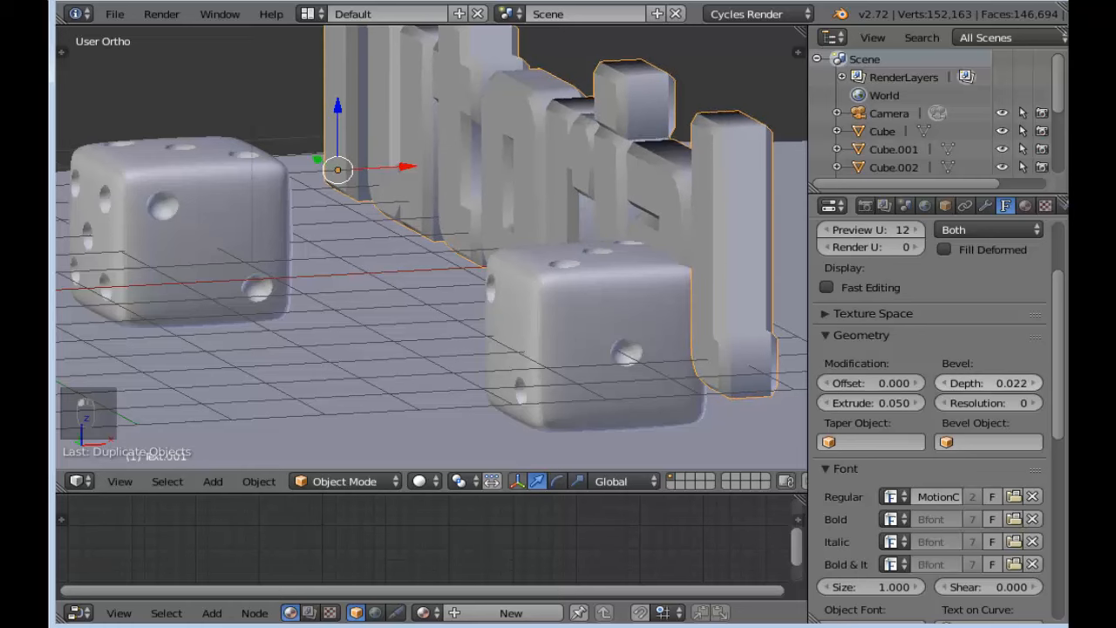
{"action": "left_click_drag", "start_coordinate": [956, 387], "coordinate": [945, 387]}
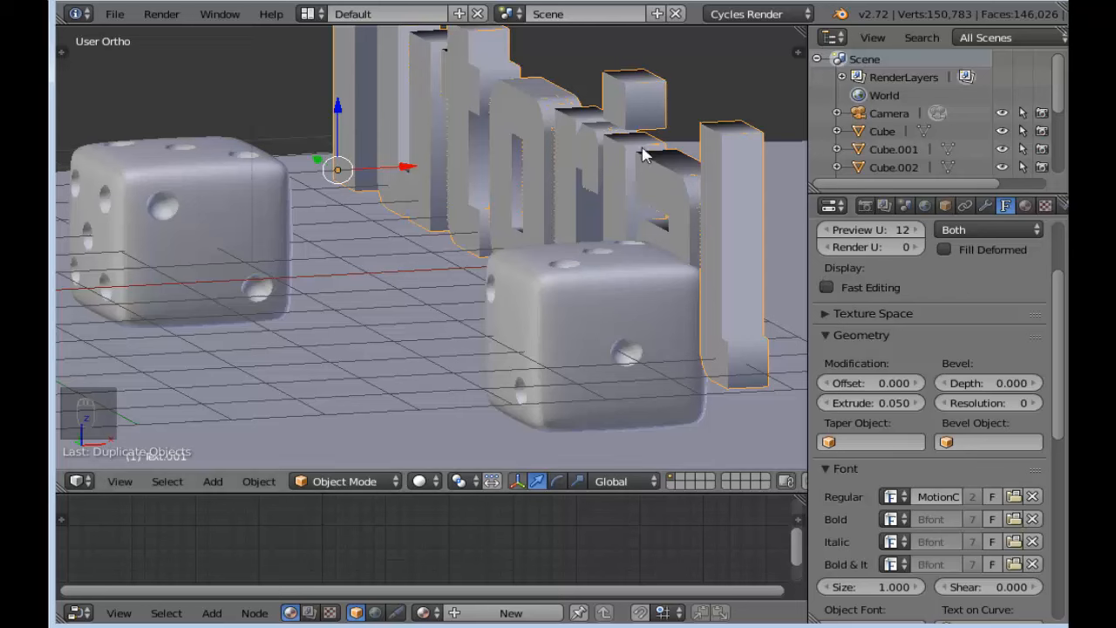
Step: Select the original Tutorial text with the 0.035 extrusion and set its bevel depth to 0.022
{"action": "key", "text": "ctrl+z"}
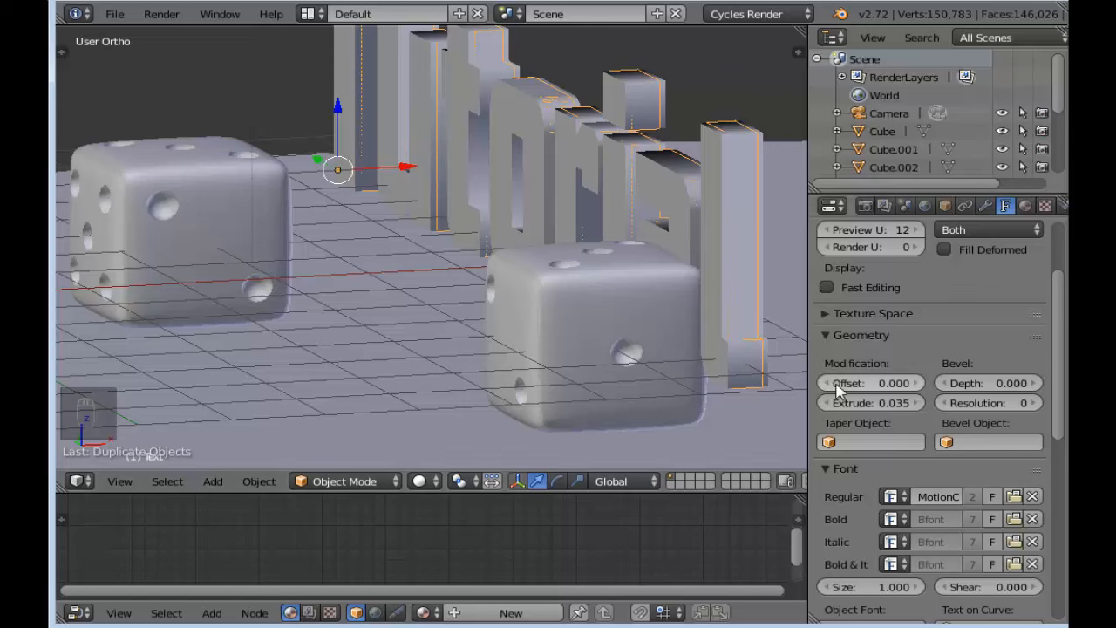
{"action": "left_click", "coordinate": [978, 390]}
{"action": "left_click_drag", "start_coordinate": [978, 382], "coordinate": [1009, 383]}
{"action": "middle_click_drag", "start_coordinate": [601, 218], "coordinate": [585, 250]}
{"action": "scroll", "coordinate": [599, 248], "scroll_direction": "up", "scroll_amount": 2}
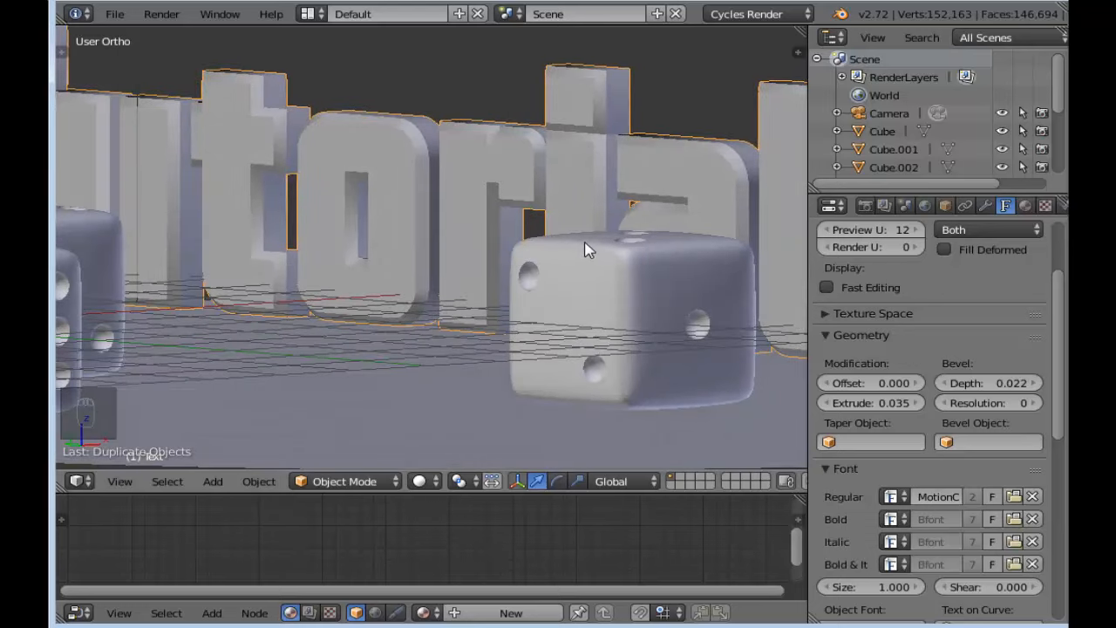
{"action": "middle_click_drag", "start_coordinate": [569, 165], "coordinate": [563, 188]}
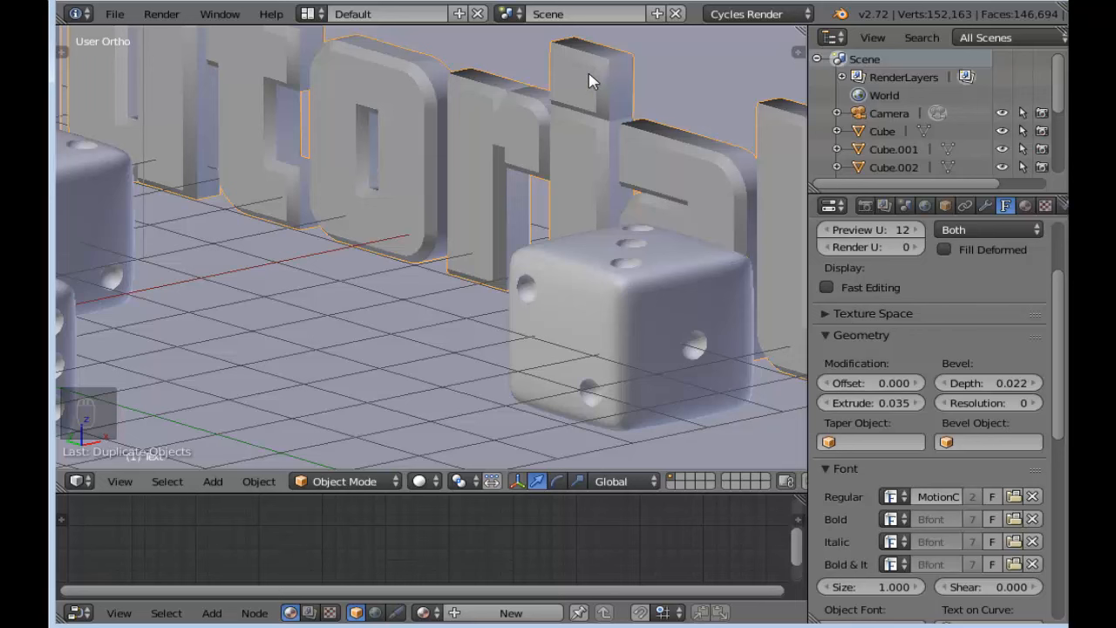
{"action": "key", "text": "ctrl+z"}
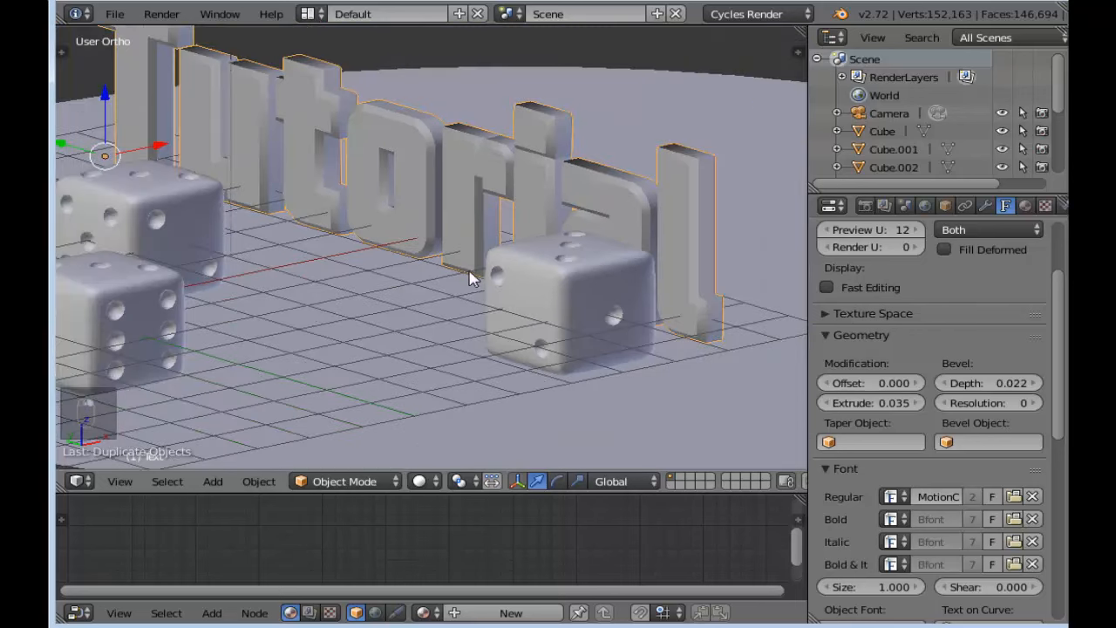
{"action": "middle_click_drag", "start_coordinate": [469, 277], "coordinate": [485, 241]}
{"action": "scroll", "coordinate": [486, 242], "scroll_direction": "down", "scroll_amount": 5}
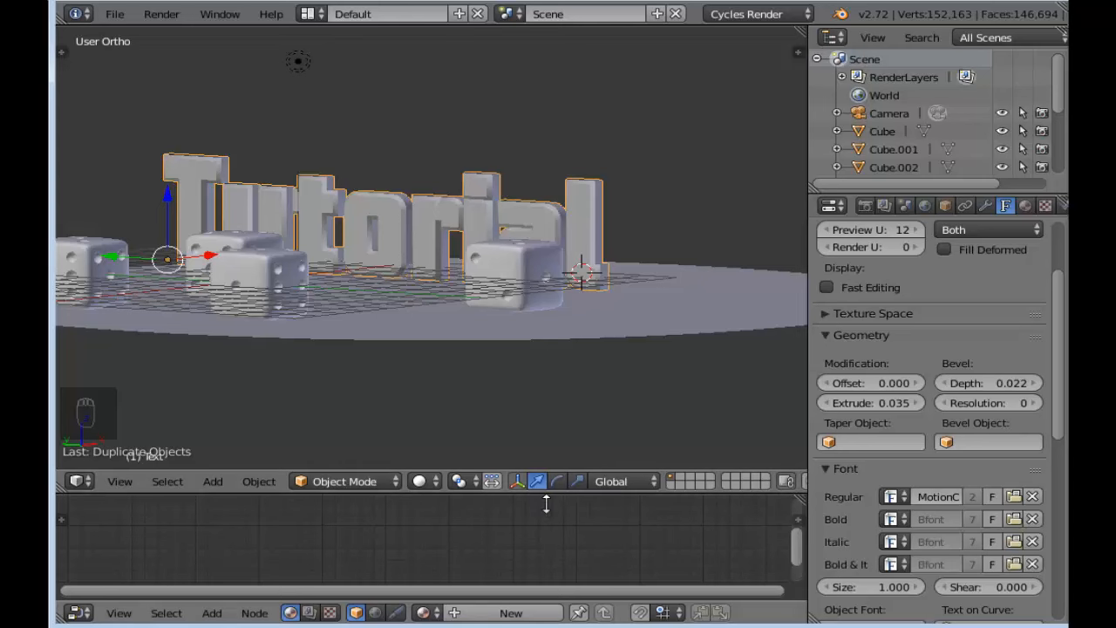
Step: Enlarge the node editor and assign the existing green Material.001 to the duplicated text with the 0.050 extrusion
{"action": "left_click_drag", "start_coordinate": [535, 494], "coordinate": [534, 365]}
{"action": "scroll", "coordinate": [511, 112], "scroll_direction": "up", "scroll_amount": 5}
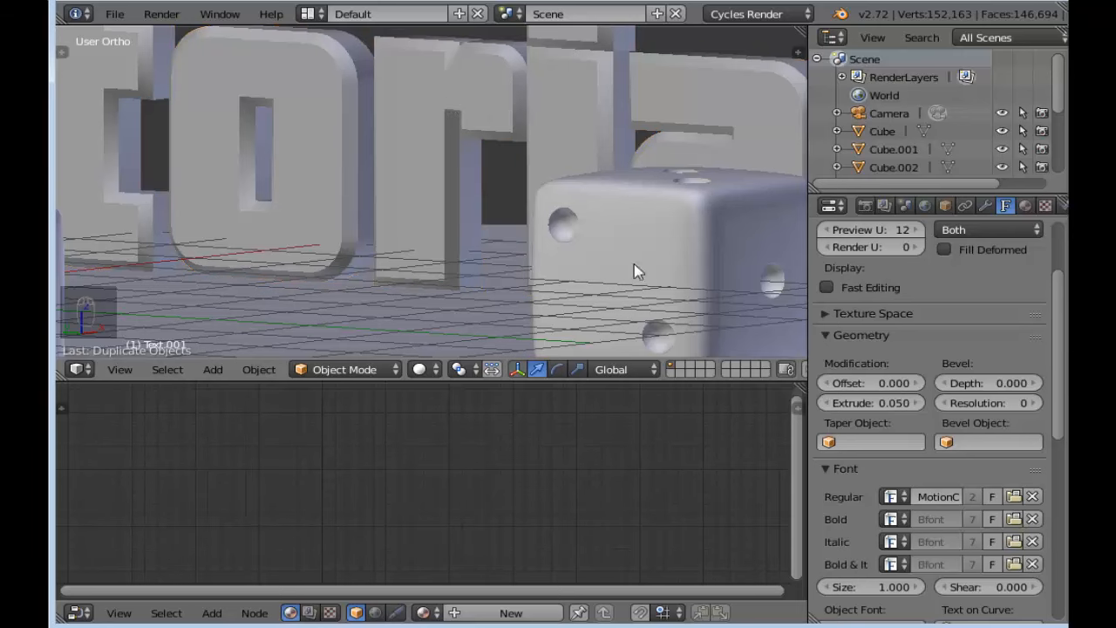
{"action": "right_click", "coordinate": [629, 93]}
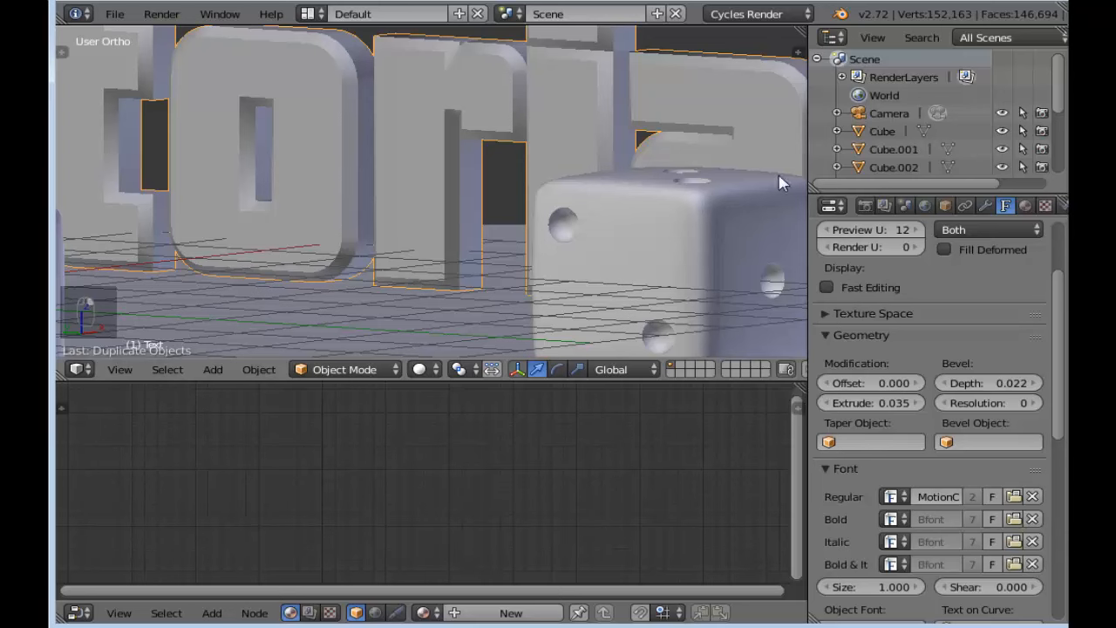
{"action": "right_click", "coordinate": [736, 75]}
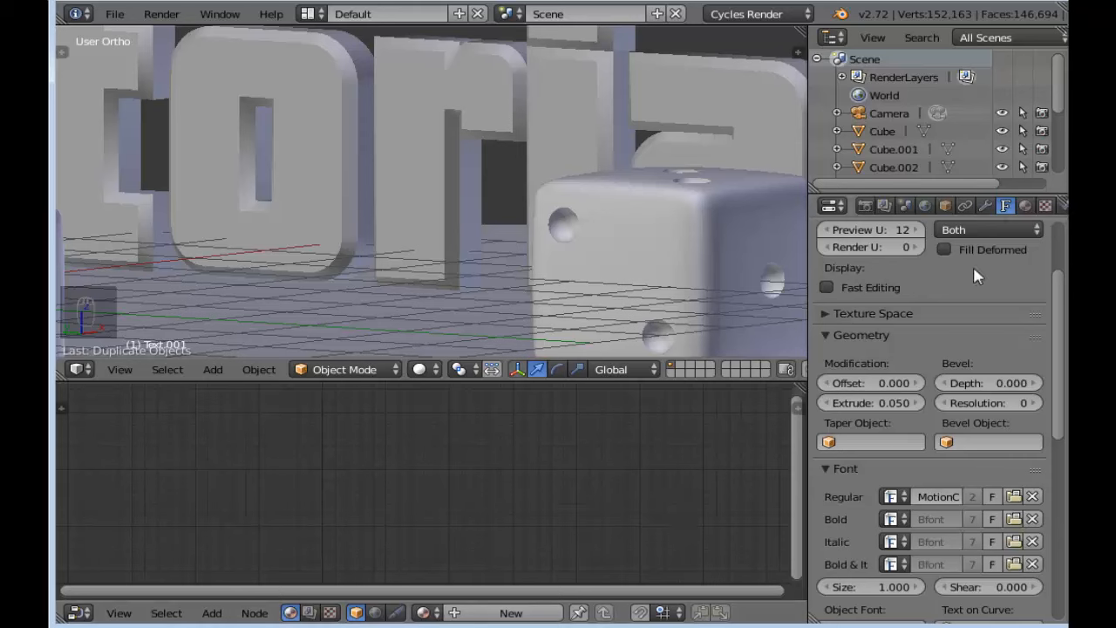
{"action": "left_click", "coordinate": [1025, 207]}
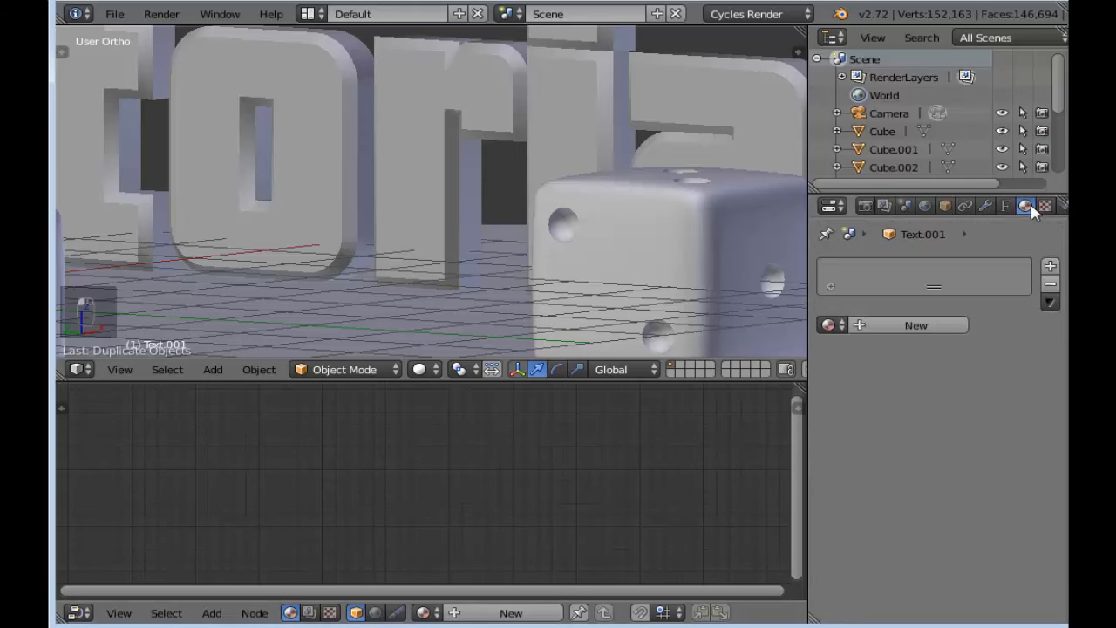
{"action": "left_click", "coordinate": [924, 327]}
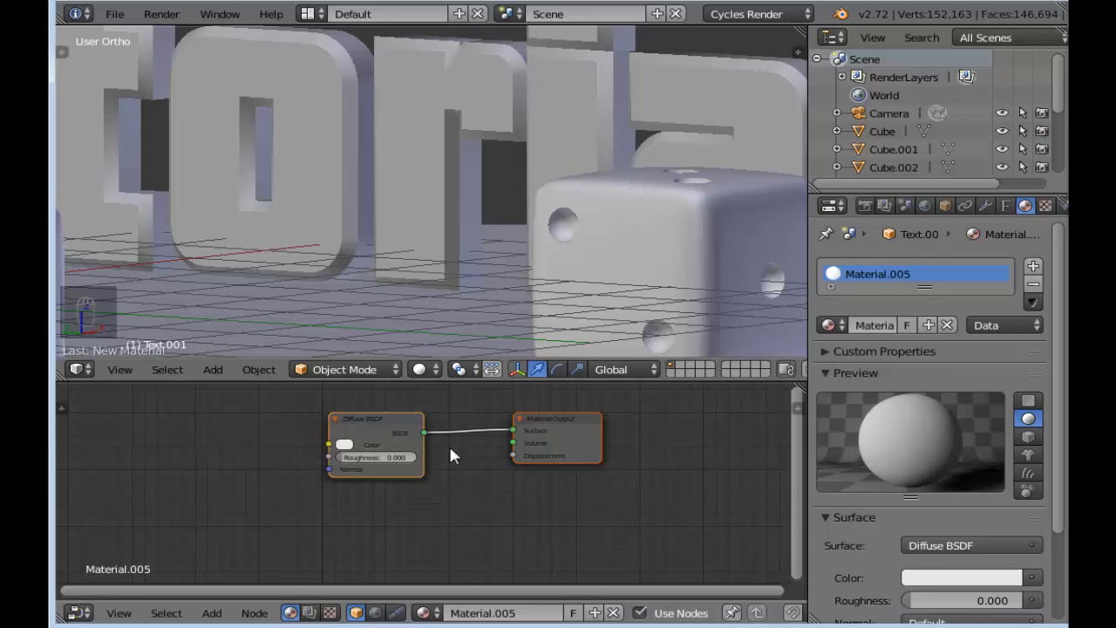
{"action": "left_click", "coordinate": [832, 325]}
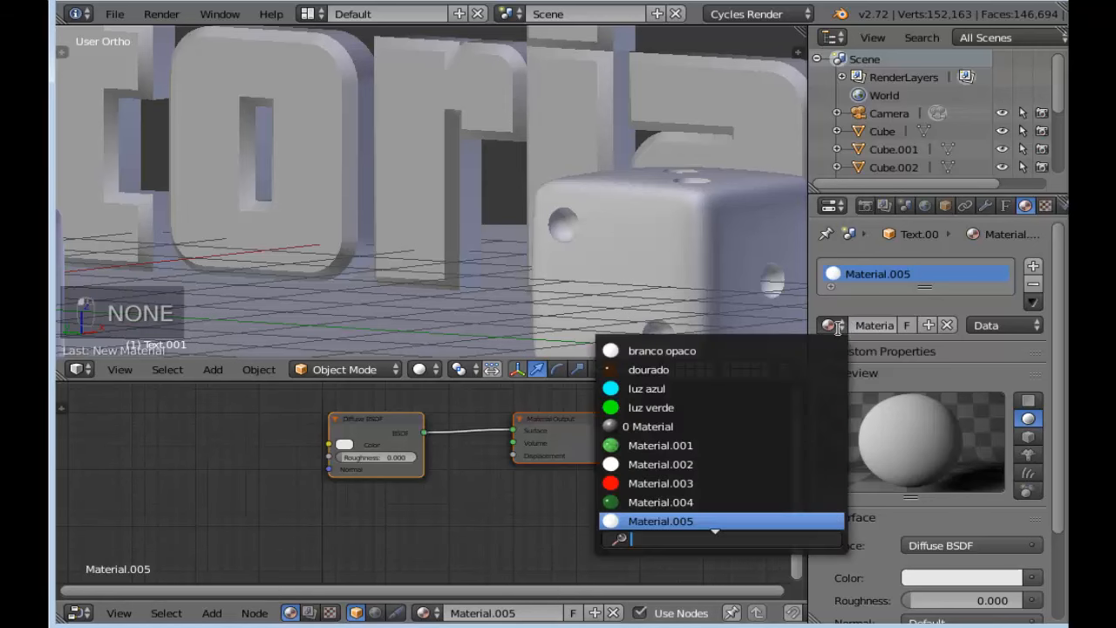
{"action": "left_click", "coordinate": [728, 445]}
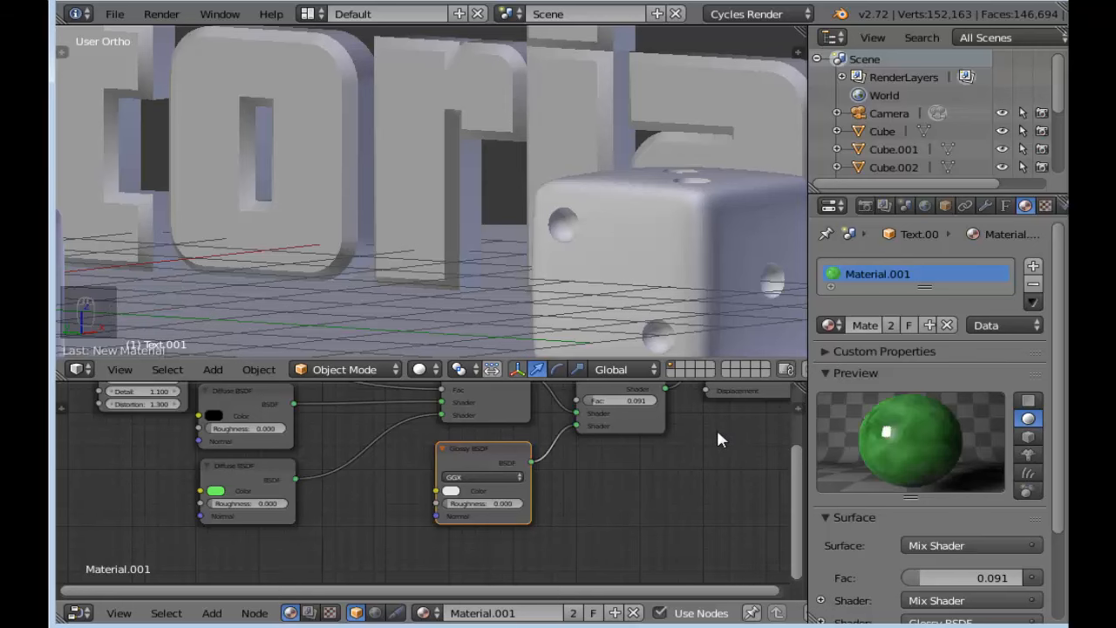
Step: Give the original Tutorial text a new material with an Emission surface
{"action": "right_click", "coordinate": [614, 79]}
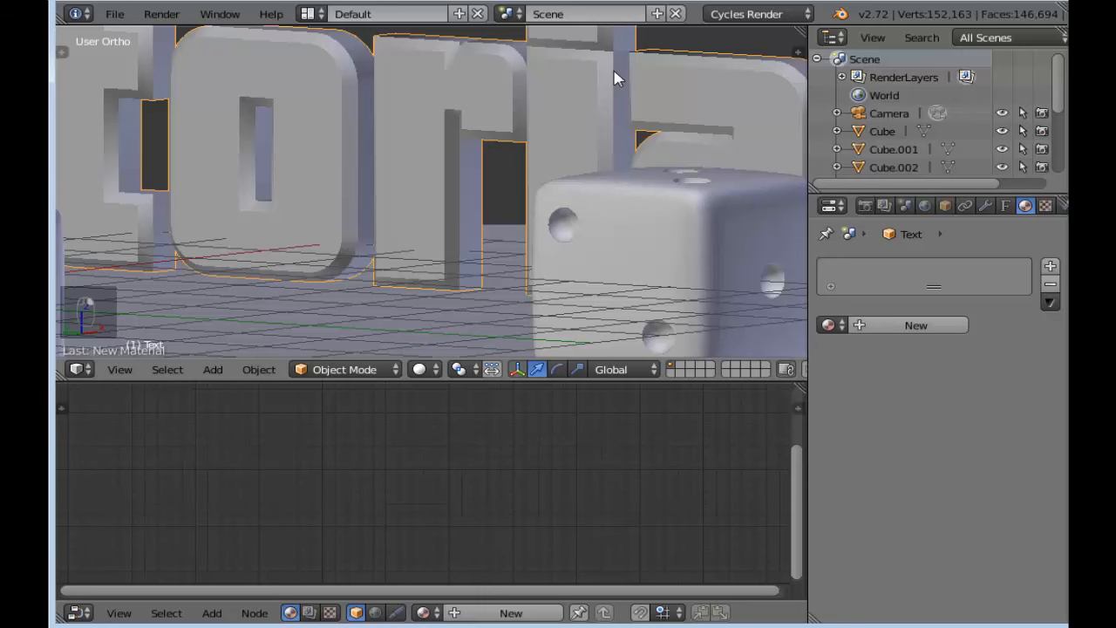
{"action": "left_click", "coordinate": [1005, 205]}
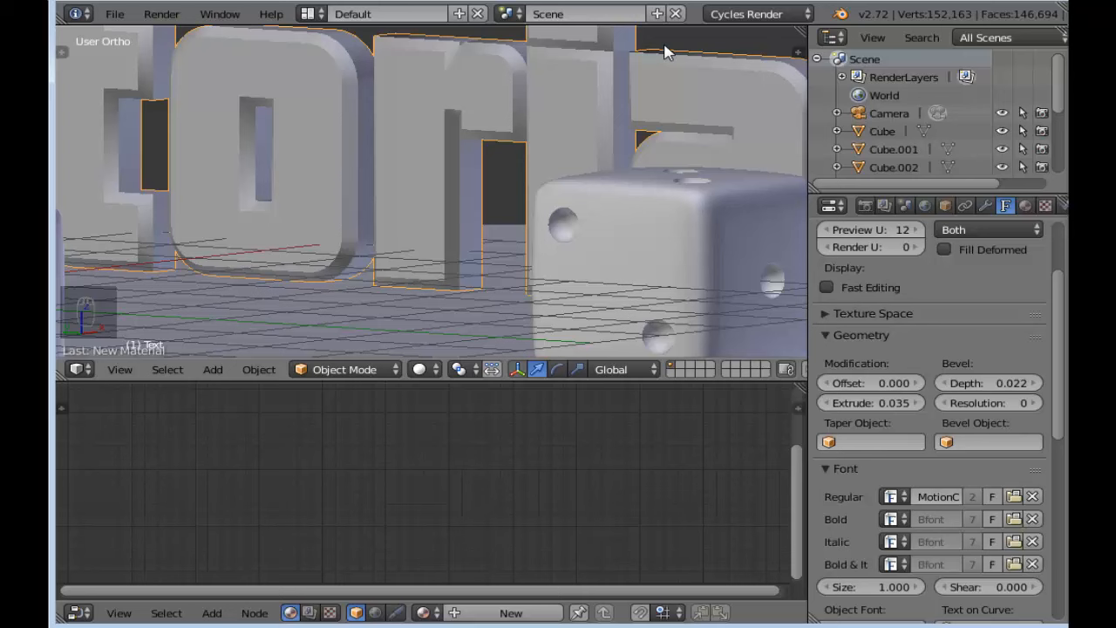
{"action": "left_click", "coordinate": [1027, 209]}
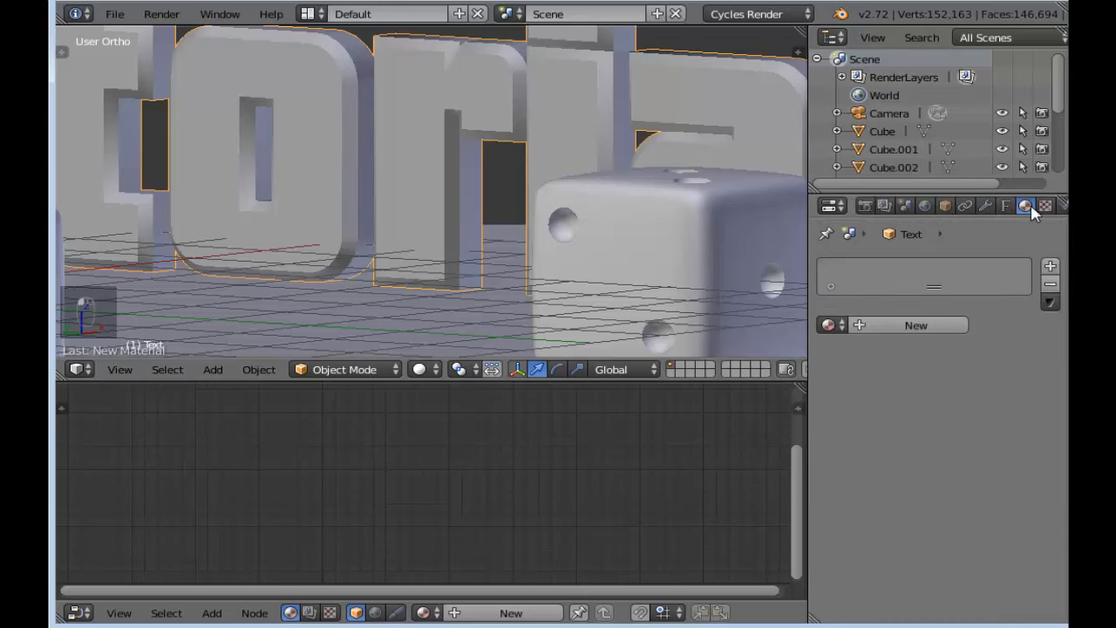
{"action": "left_click", "coordinate": [917, 326]}
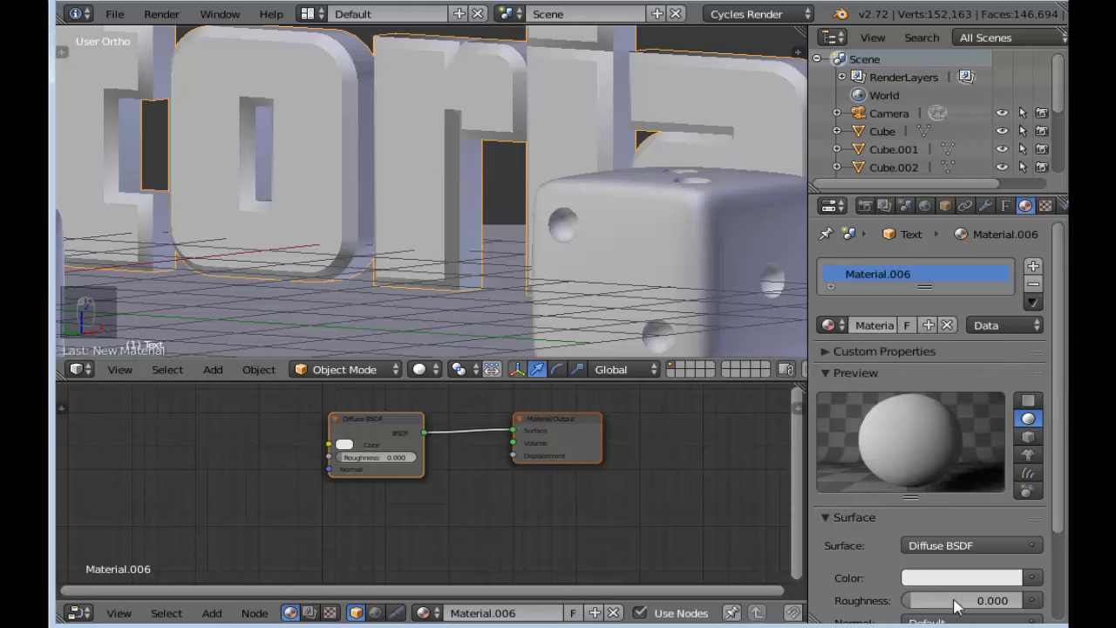
{"action": "left_click", "coordinate": [956, 546]}
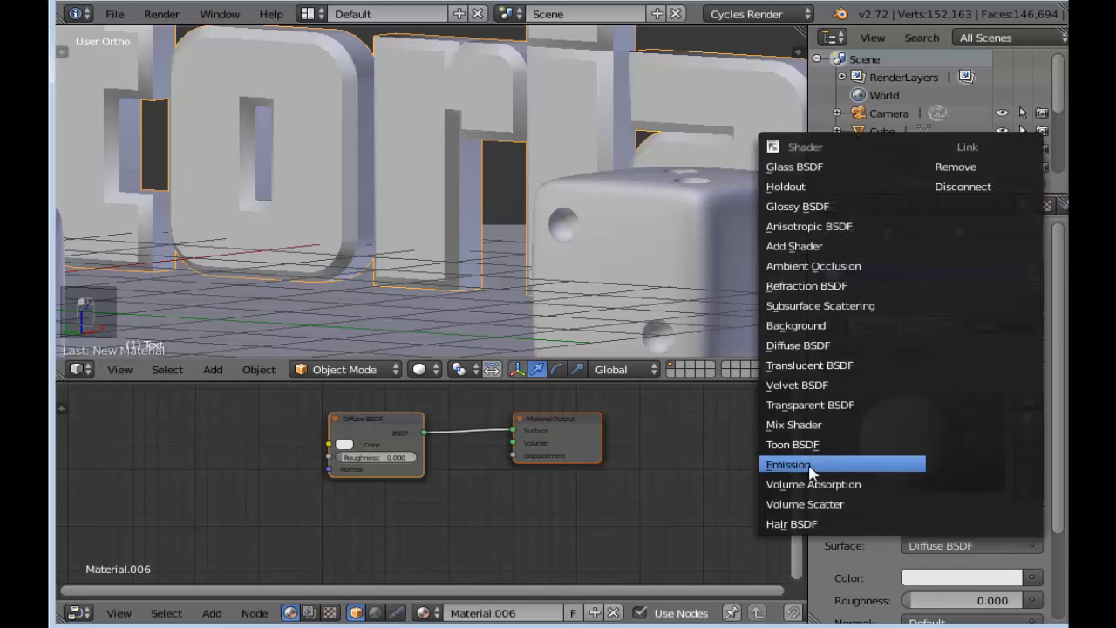
{"action": "left_click", "coordinate": [813, 466]}
Step: Set the text material's emission strength to 3 and shrink the node editor to enlarge the 3D view
{"action": "scroll", "coordinate": [471, 451], "scroll_direction": "up", "scroll_amount": 7}
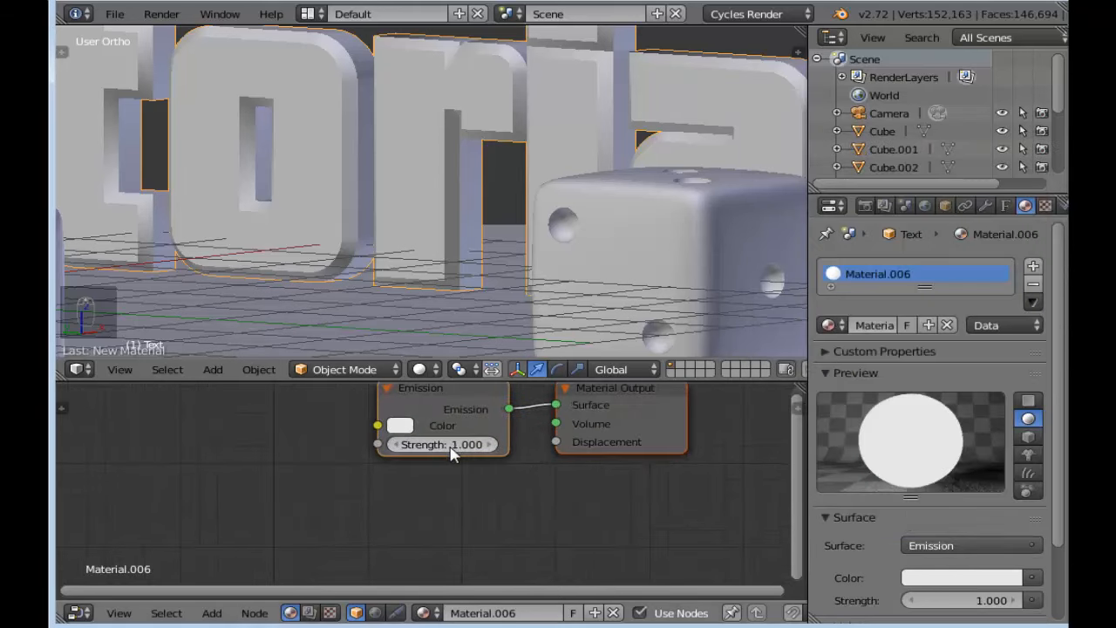
{"action": "left_click", "coordinate": [463, 437]}
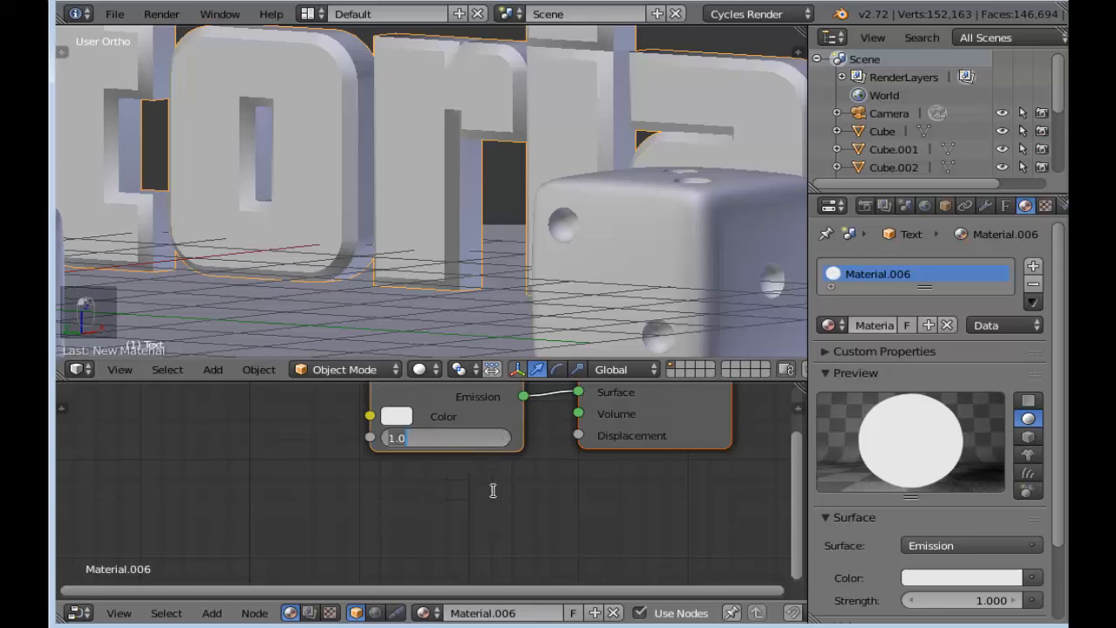
{"action": "type", "text": "3"}
{"action": "key", "text": "Return"}
{"action": "scroll", "coordinate": [484, 488], "scroll_direction": "down", "scroll_amount": 2}
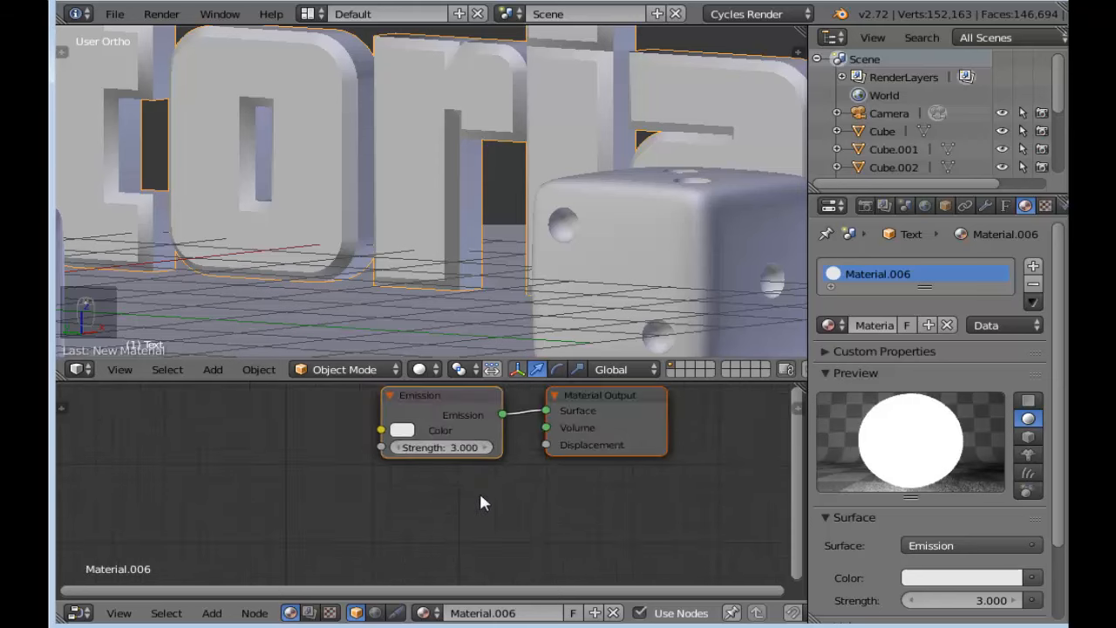
{"action": "middle_click_drag", "start_coordinate": [691, 439], "coordinate": [648, 451]}
{"action": "scroll", "coordinate": [648, 450], "scroll_direction": "down", "scroll_amount": 1}
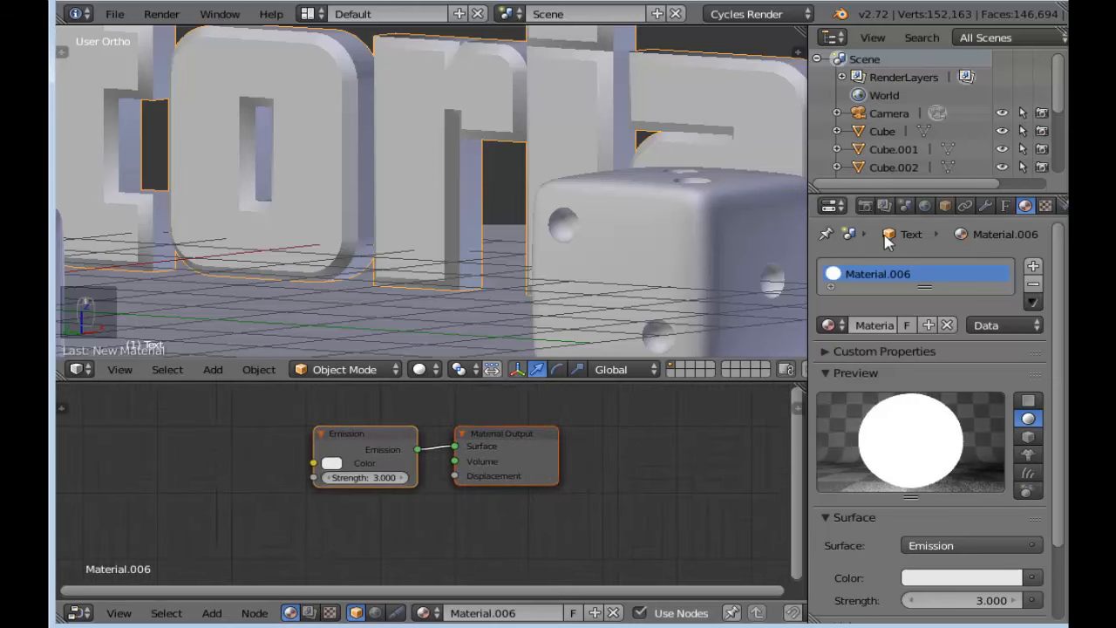
{"action": "left_click_drag", "start_coordinate": [625, 382], "coordinate": [610, 488]}
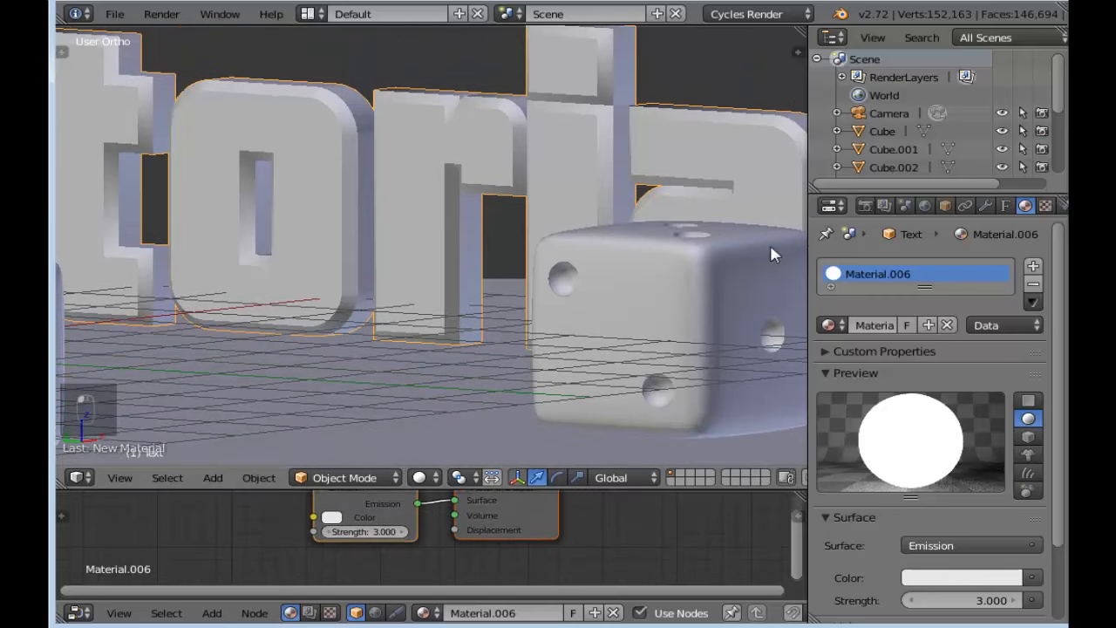
{"action": "left_click", "coordinate": [884, 206]}
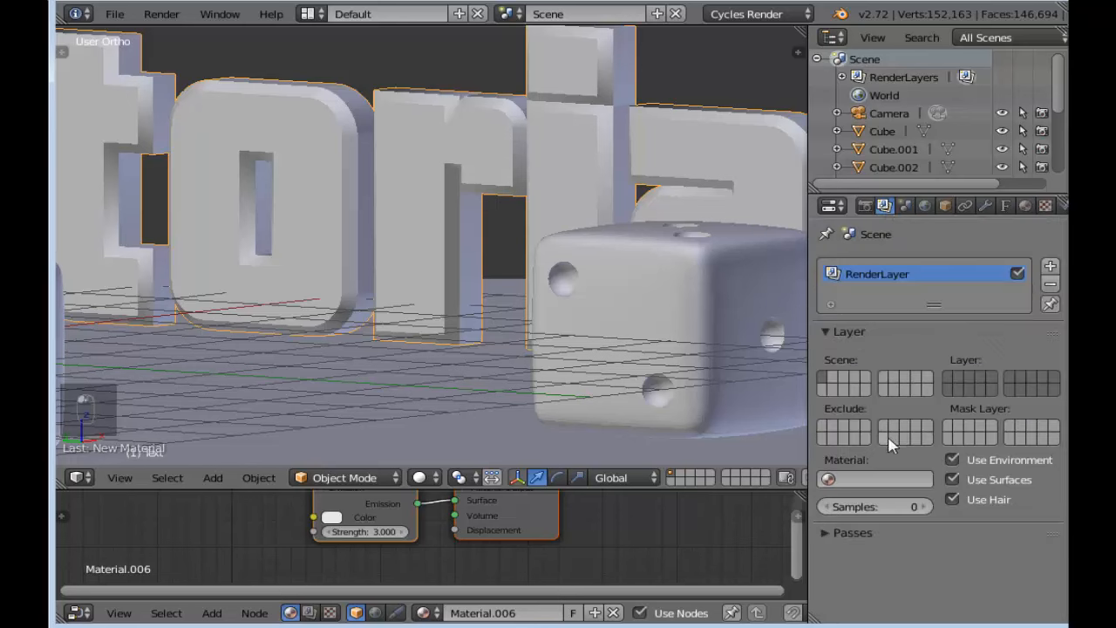
{"action": "left_click", "coordinate": [828, 533]}
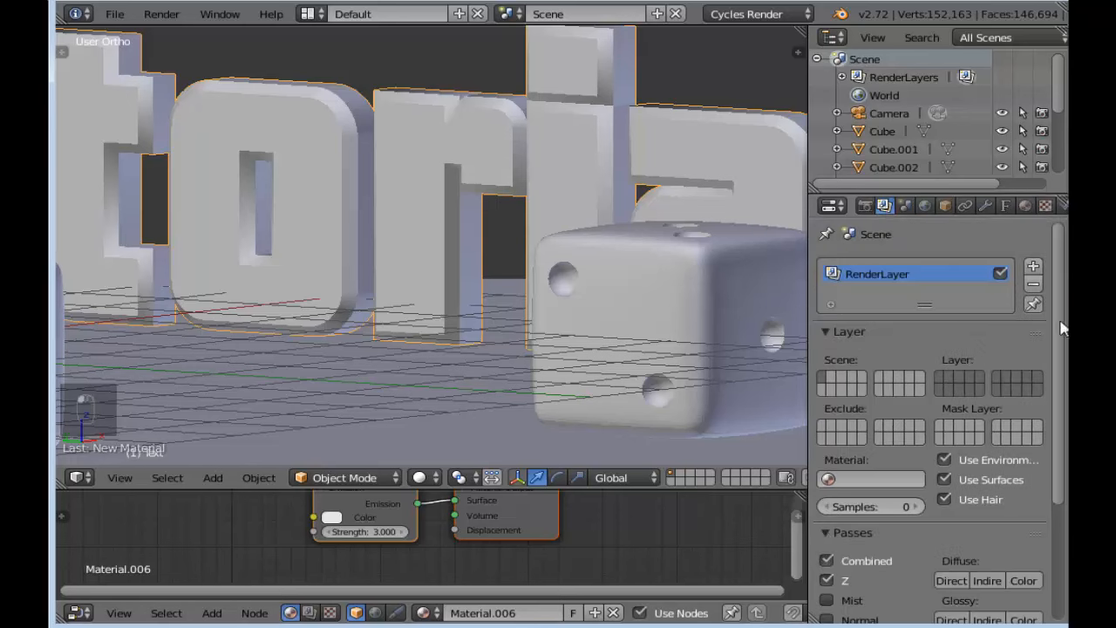
{"action": "scroll", "coordinate": [1062, 327], "scroll_direction": "down", "scroll_amount": 5}
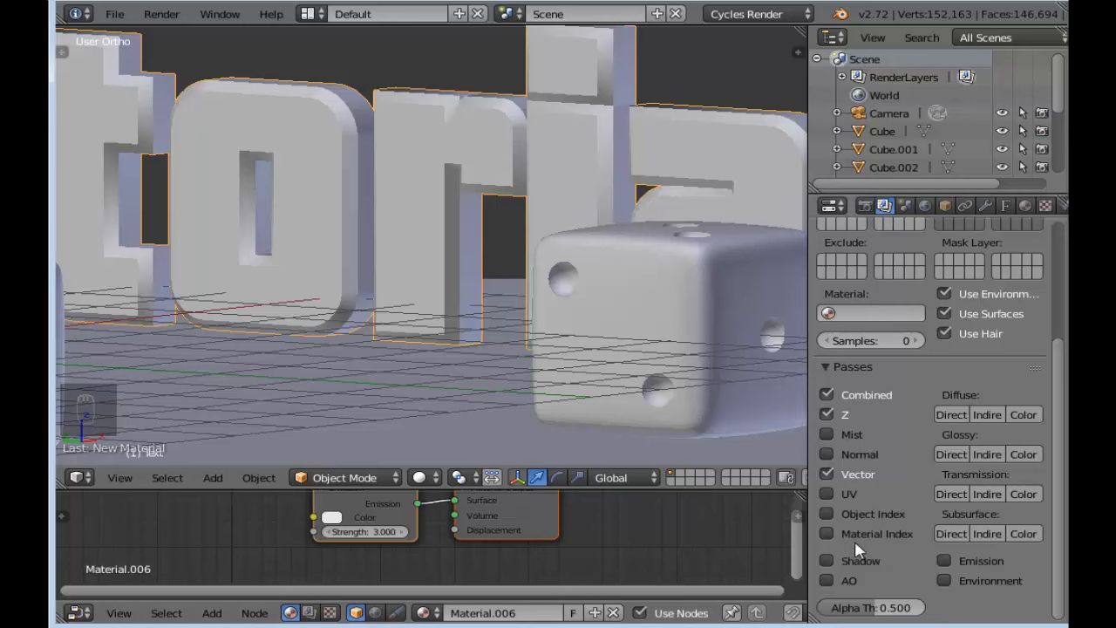
{"action": "left_click", "coordinate": [828, 369]}
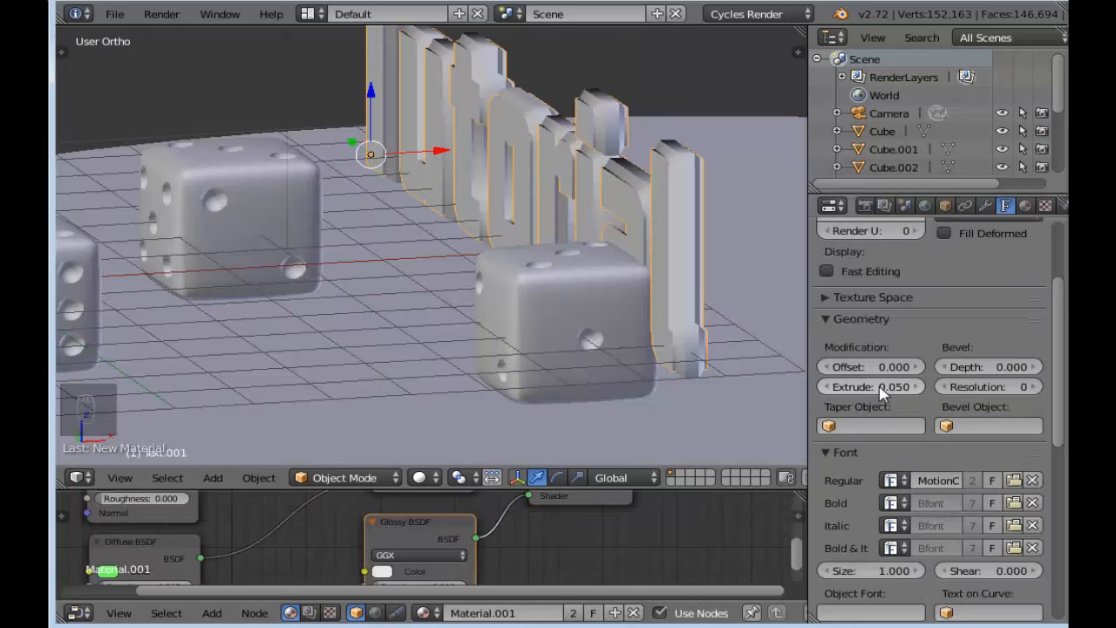
{"action": "left_click_drag", "start_coordinate": [880, 392], "coordinate": [866, 393]}
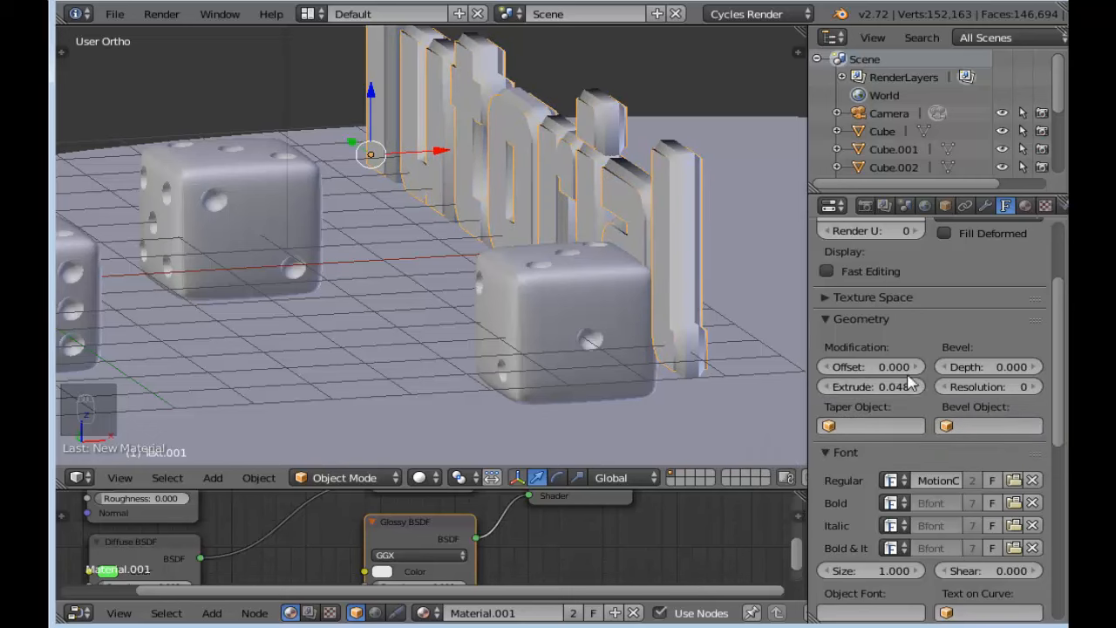
{"action": "left_click", "coordinate": [914, 387]}
{"action": "left_click", "coordinate": [915, 387]}
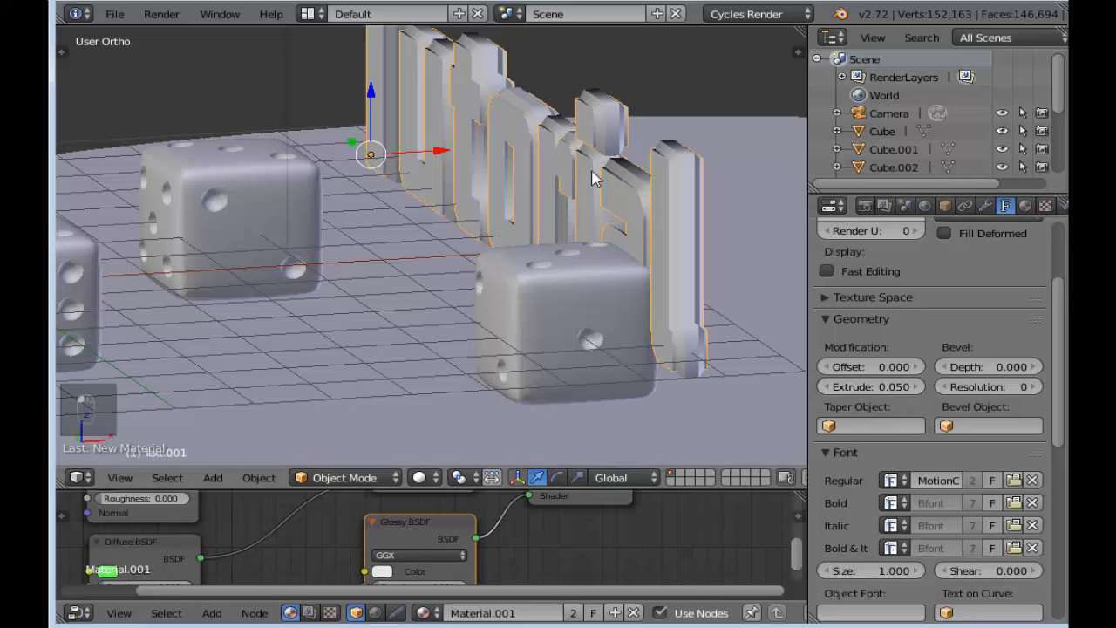
Step: Select the original Tutorial text with the emission material and set its bevel resolution to 3
{"action": "right_click", "coordinate": [683, 177]}
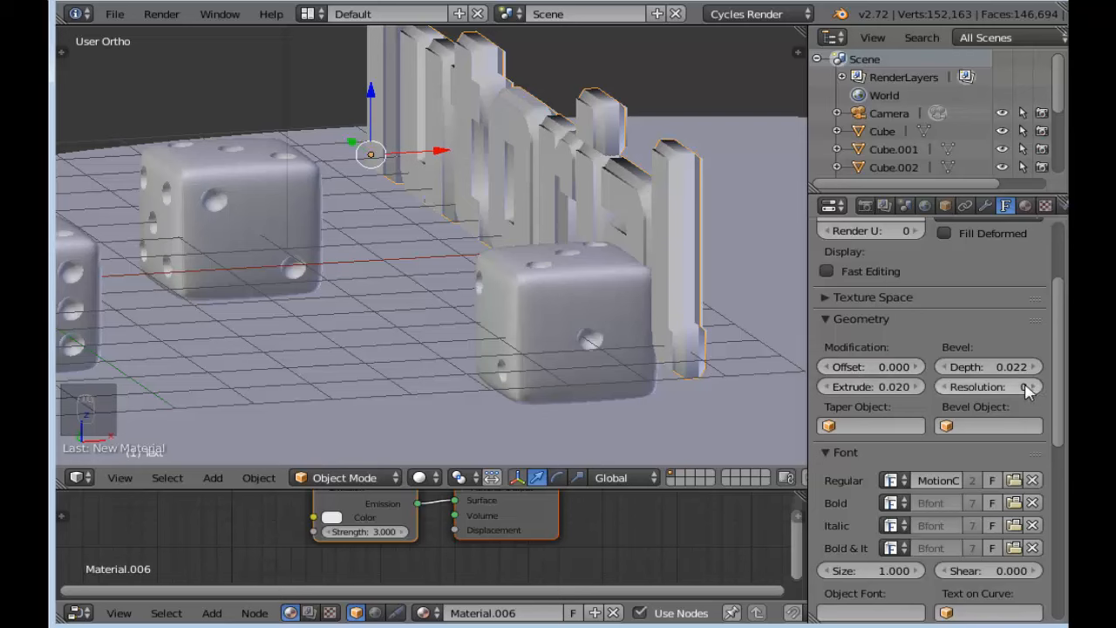
{"action": "right_click", "coordinate": [687, 197]}
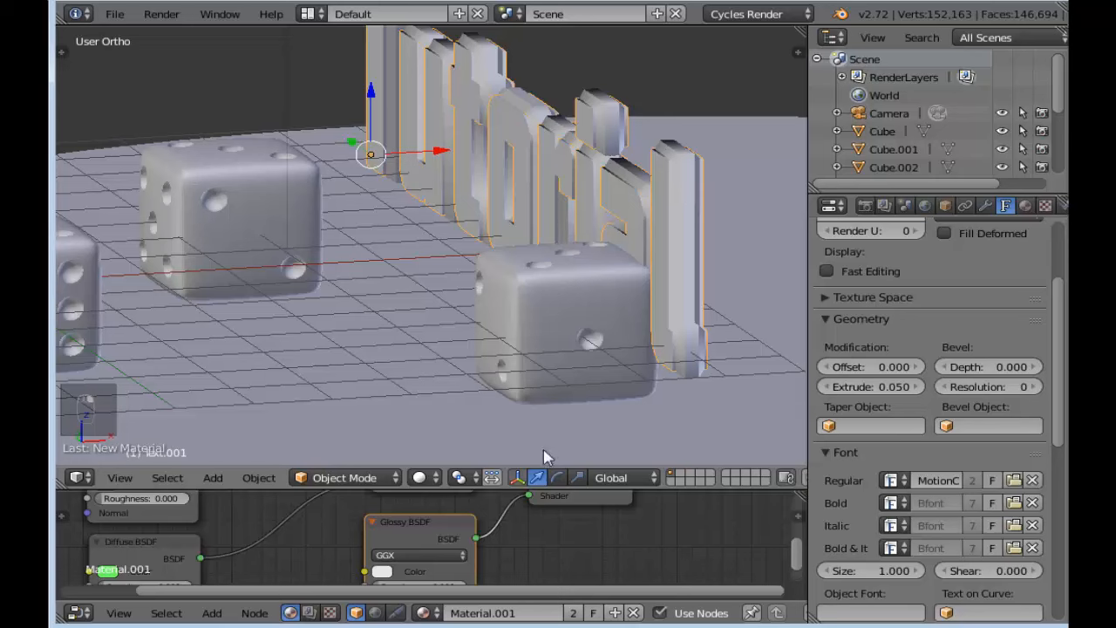
{"action": "scroll", "coordinate": [591, 516], "scroll_direction": "down", "scroll_amount": 2}
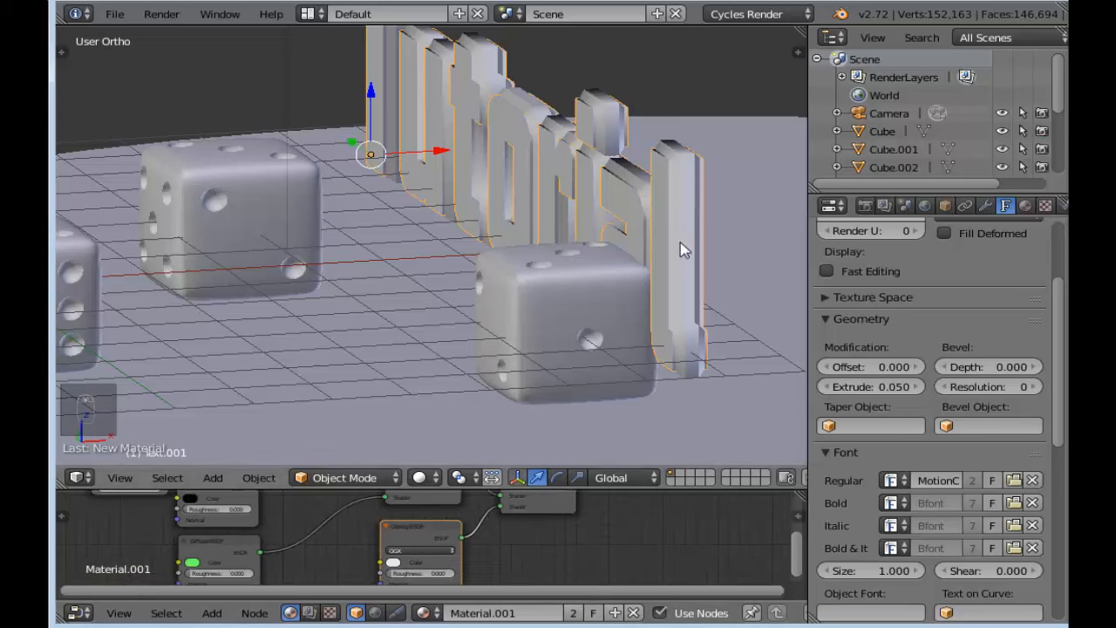
{"action": "right_click", "coordinate": [660, 226]}
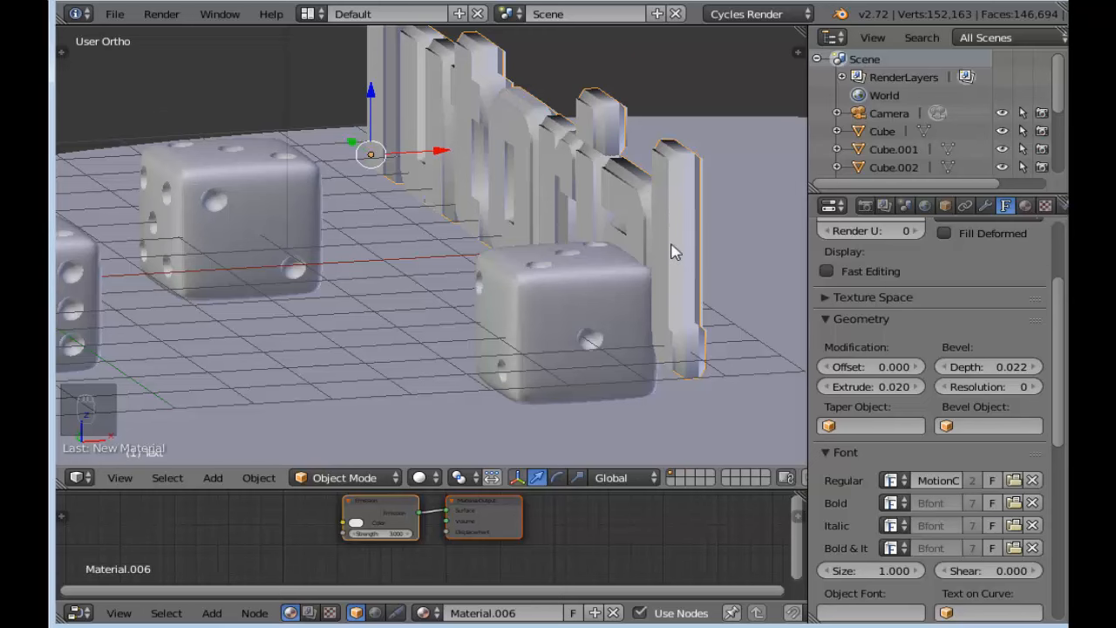
{"action": "scroll", "coordinate": [671, 252], "scroll_direction": "up", "scroll_amount": 1}
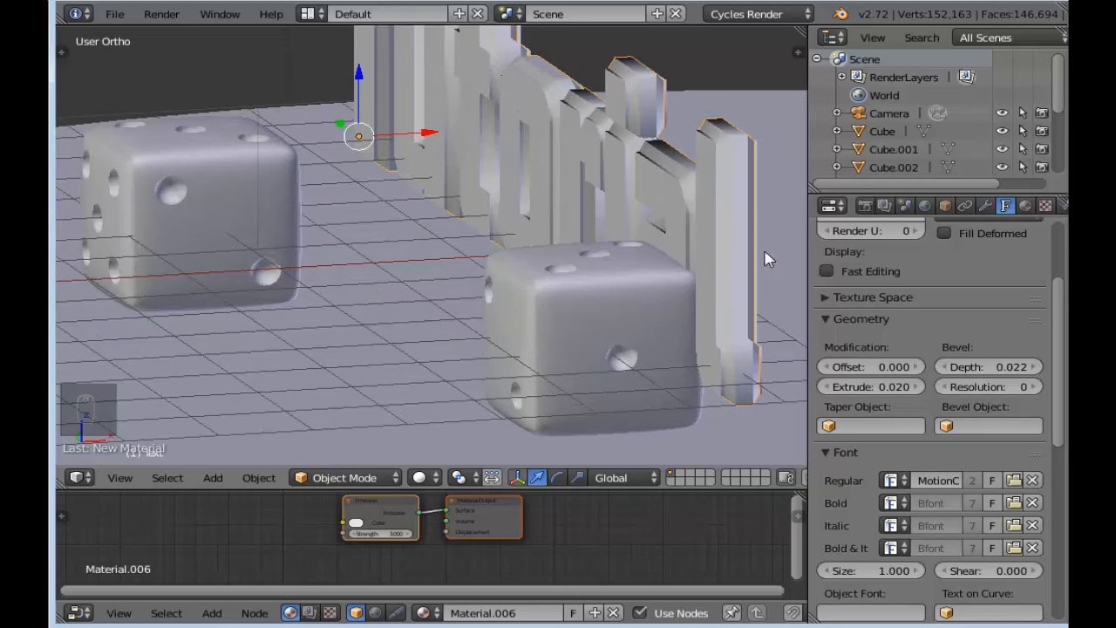
{"action": "left_click", "coordinate": [1035, 386]}
{"action": "left_click", "coordinate": [1036, 386]}
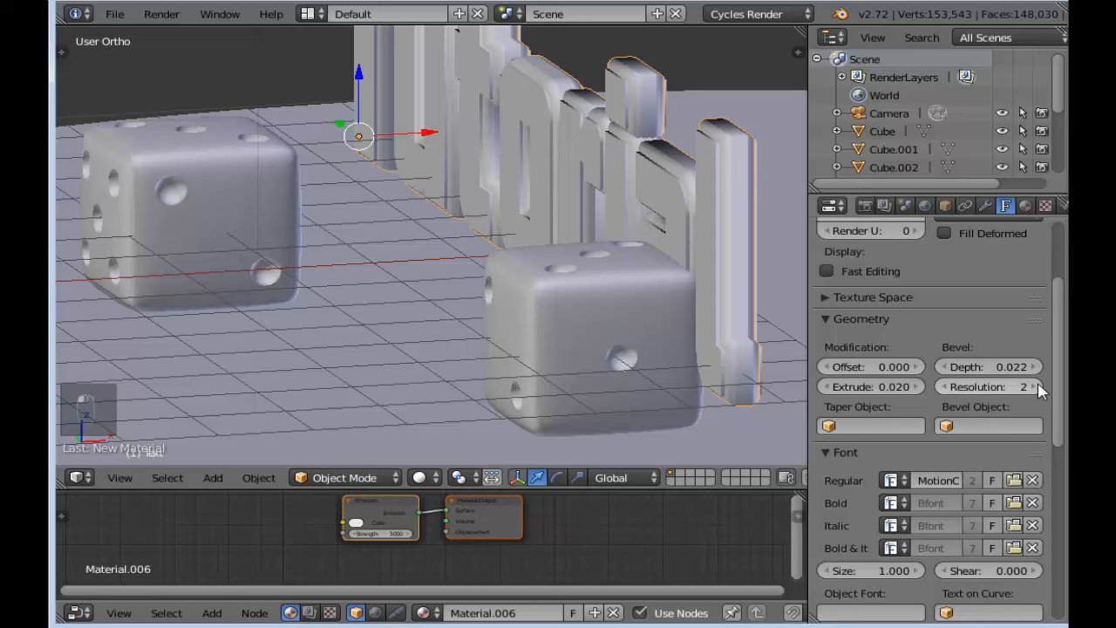
{"action": "left_click", "coordinate": [1035, 386]}
Step: Select the duplicated green text with the 0.050 extrusion and set its bevel resolution to 2
{"action": "right_click", "coordinate": [711, 164]}
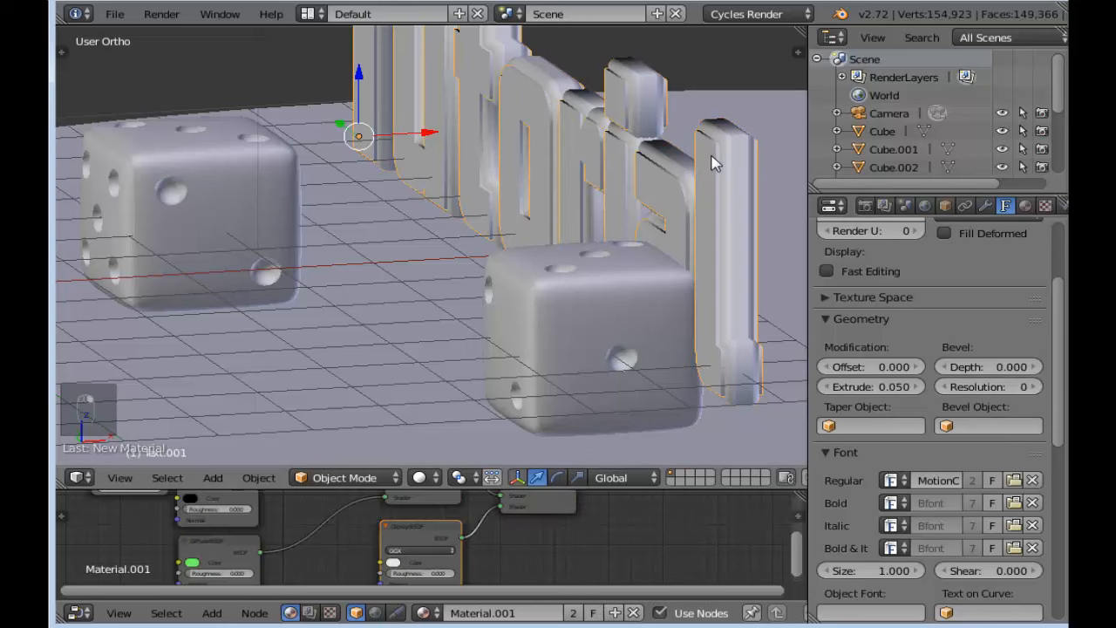
{"action": "left_click", "coordinate": [1036, 386]}
{"action": "left_click", "coordinate": [1035, 386]}
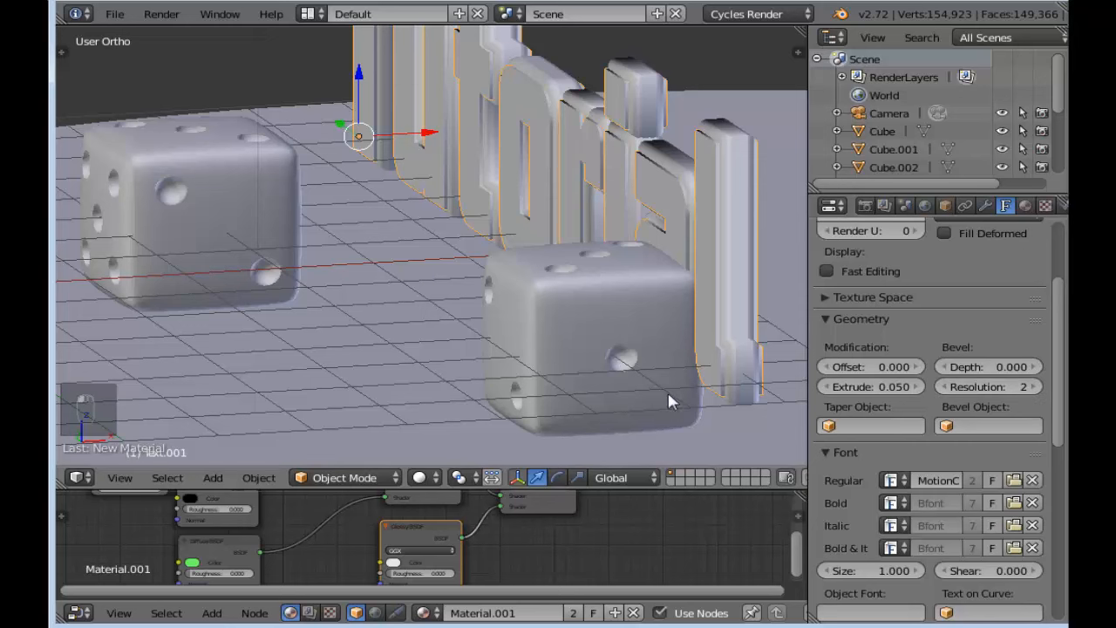
Step: Preview the scene through the camera in Rendered shading, and return the viewport to Solid shading
{"action": "scroll", "coordinate": [715, 214], "scroll_direction": "down", "scroll_amount": 4}
{"action": "key", "text": "KP_0"}
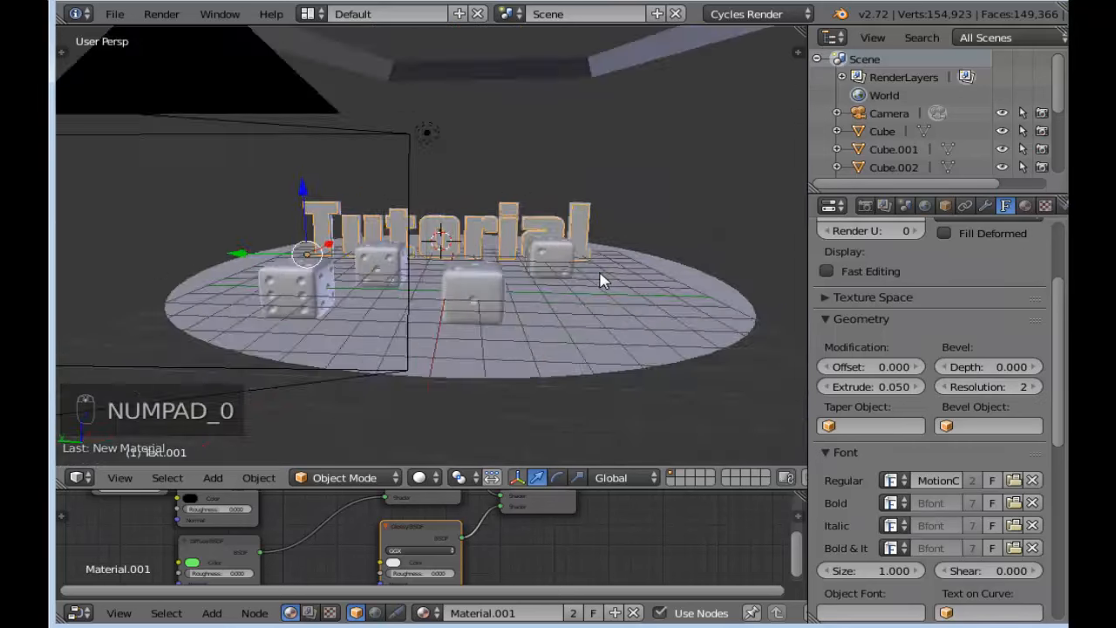
{"action": "left_click", "coordinate": [422, 478]}
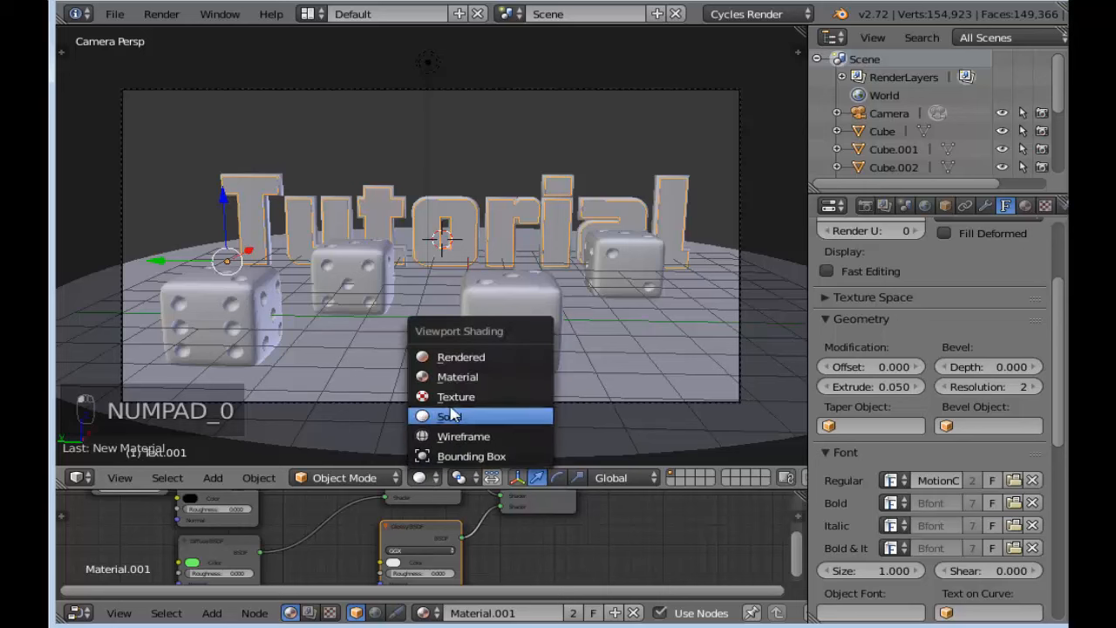
{"action": "left_click", "coordinate": [459, 354]}
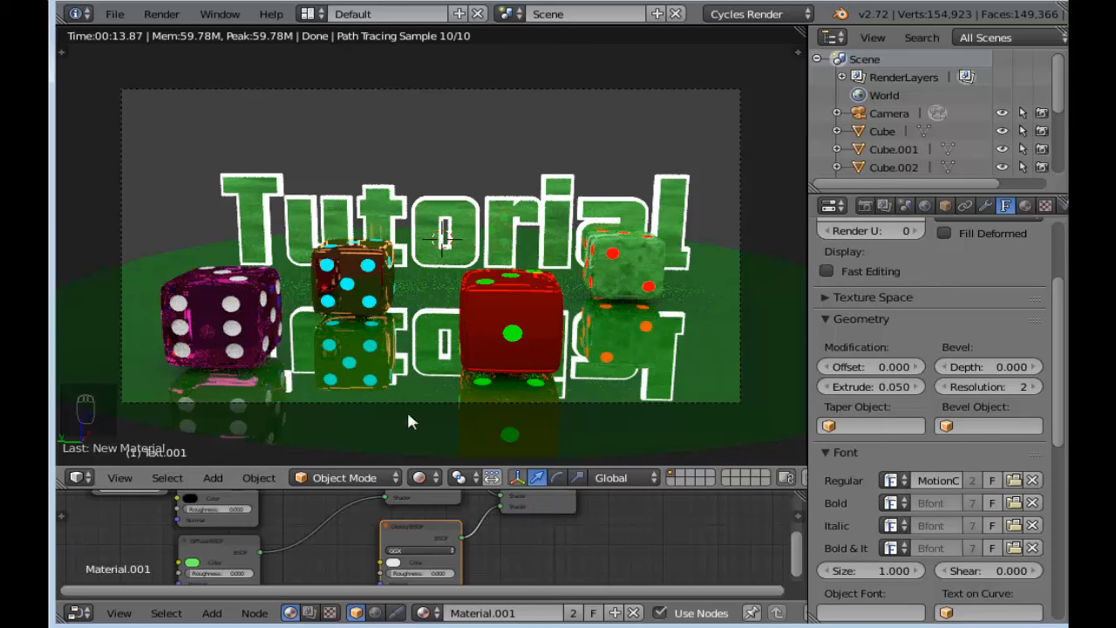
{"action": "left_click", "coordinate": [422, 476]}
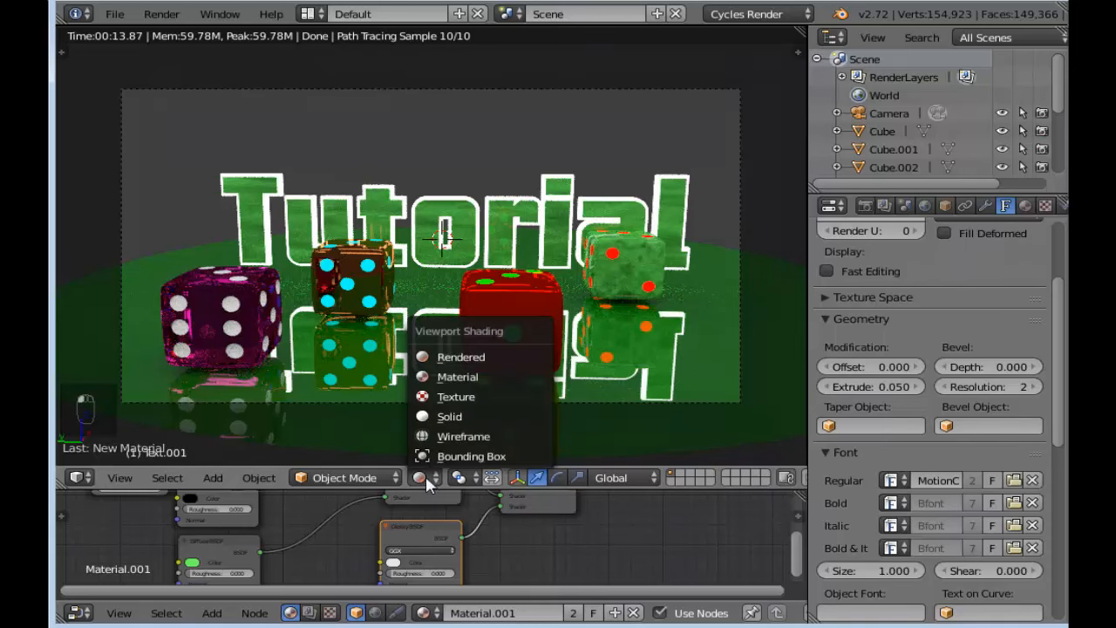
{"action": "left_click", "coordinate": [452, 416]}
Step: Replace the node editor with the Timeline and select all four dice together
{"action": "right_click", "coordinate": [260, 296]}
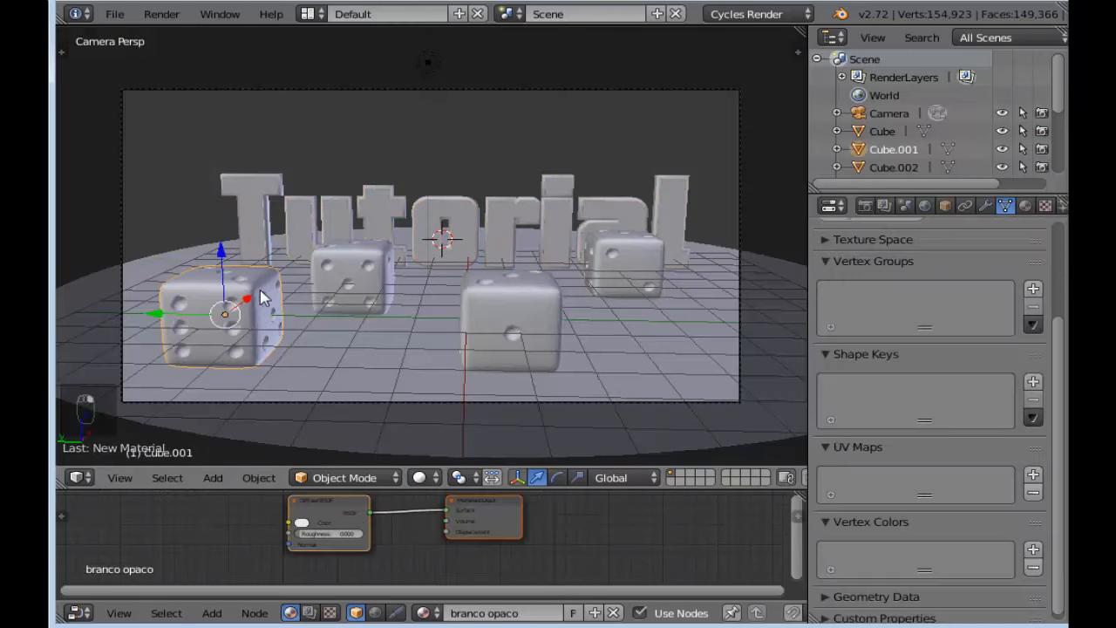
{"action": "left_click", "coordinate": [80, 612]}
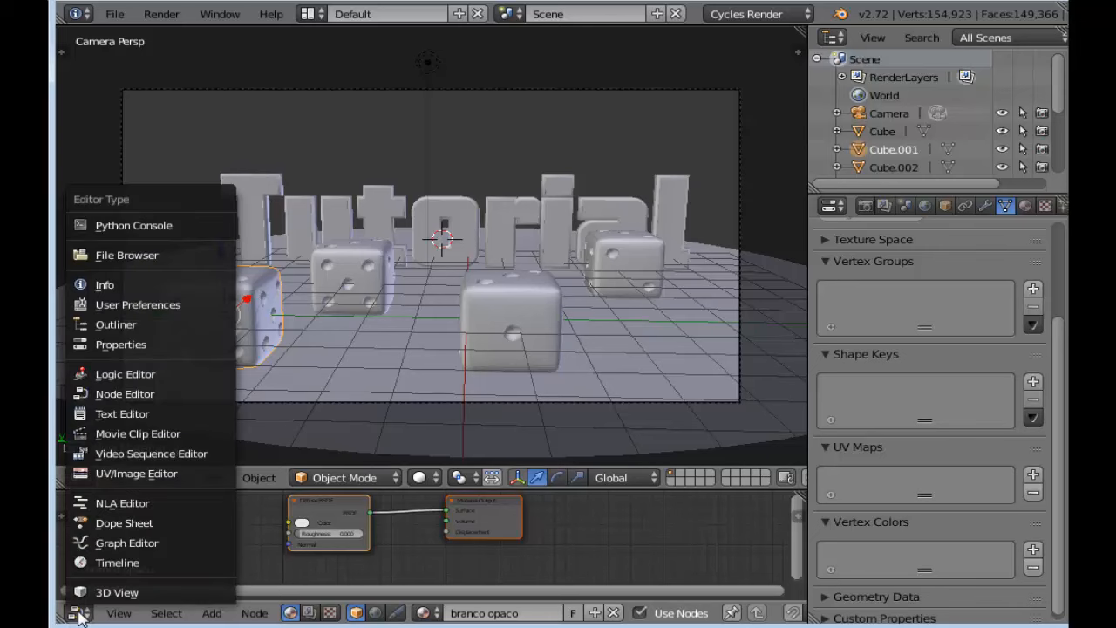
{"action": "left_click", "coordinate": [88, 560]}
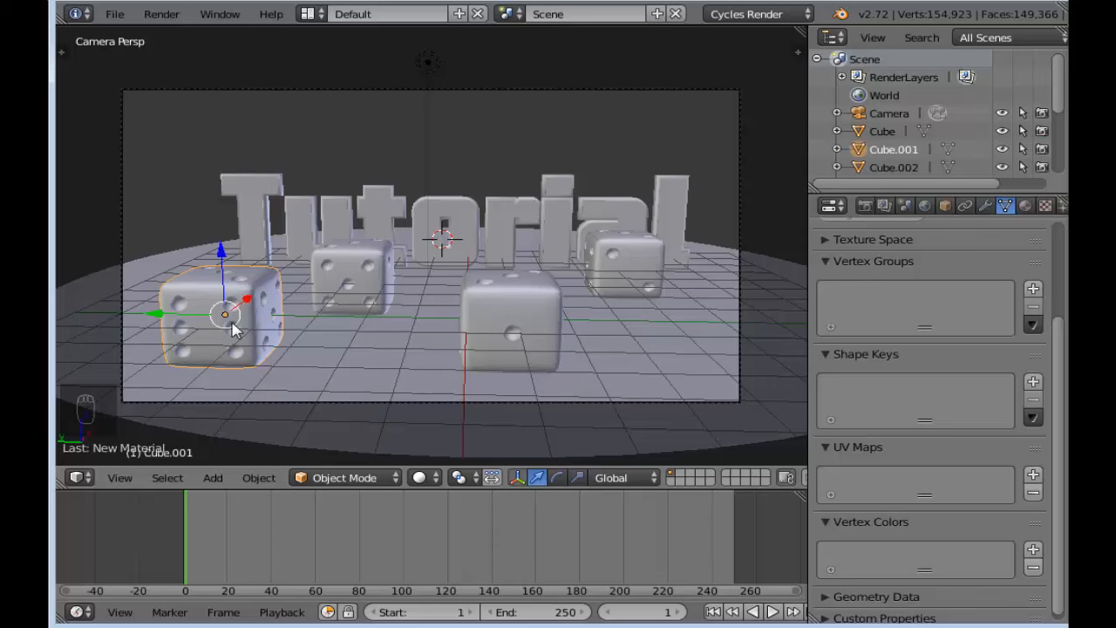
{"action": "right_click", "coordinate": [370, 279], "text": "shift"}
{"action": "right_click", "coordinate": [539, 357], "text": "shift"}
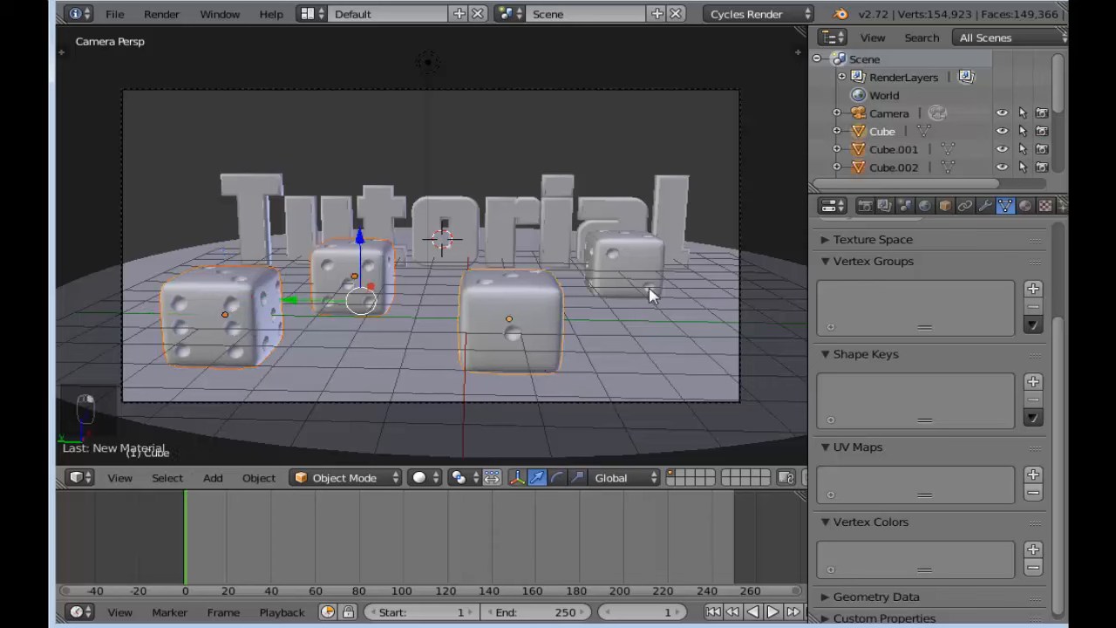
{"action": "right_click", "coordinate": [660, 260], "text": "shift"}
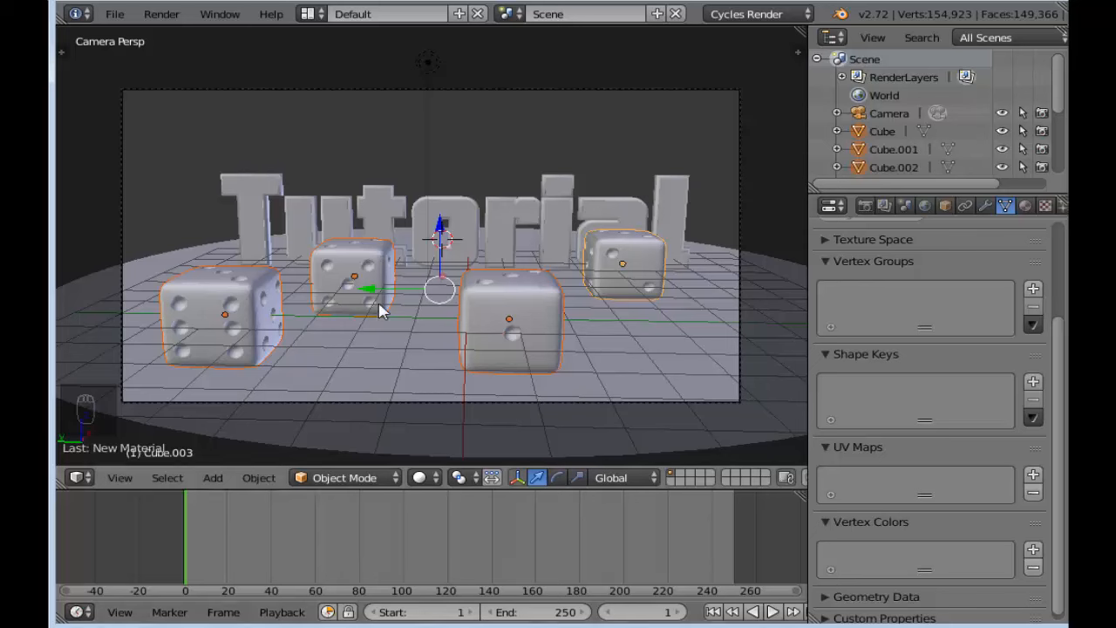
Step: At frame 20, lower the four selected dice slightly into the floor and insert a LocRotScale keyframe
{"action": "left_click", "coordinate": [228, 536]}
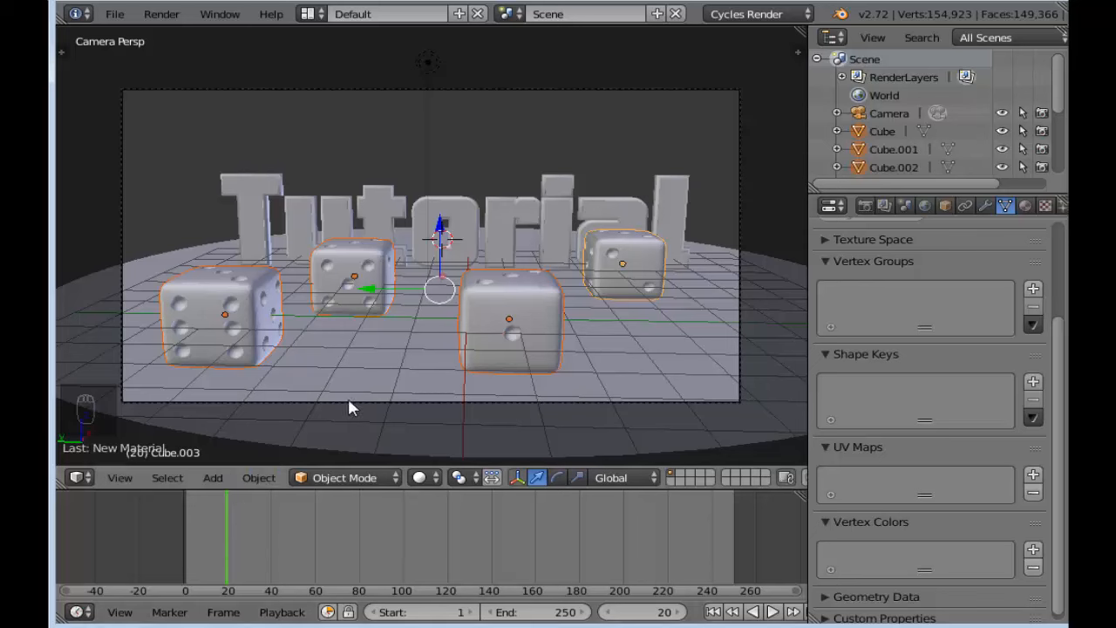
{"action": "left_click_drag", "start_coordinate": [442, 224], "coordinate": [471, 247]}
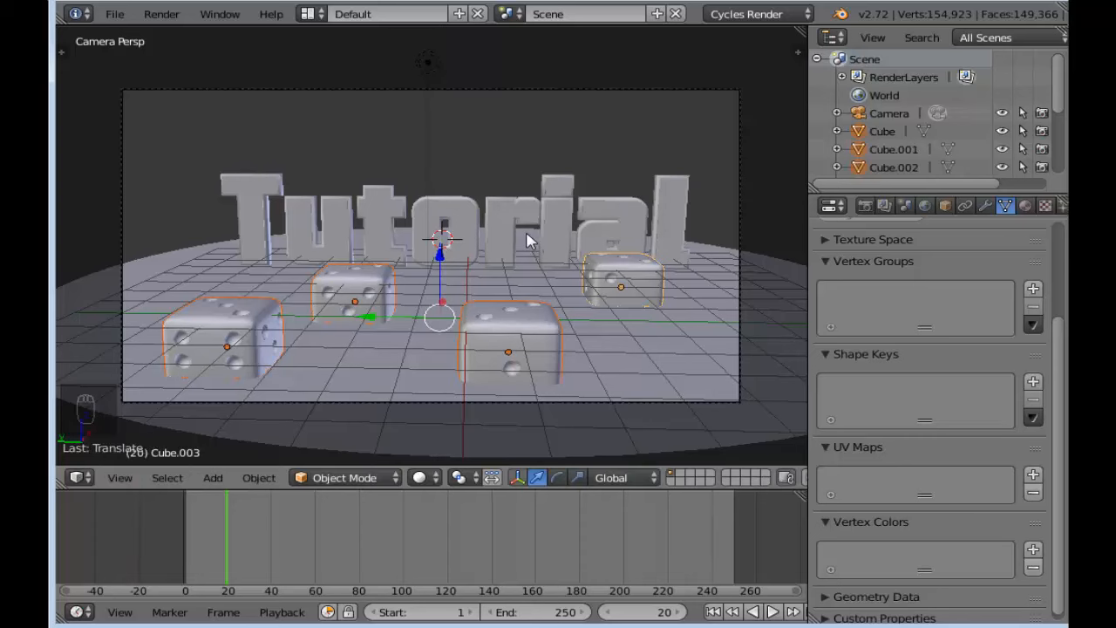
{"action": "key", "text": "i"}
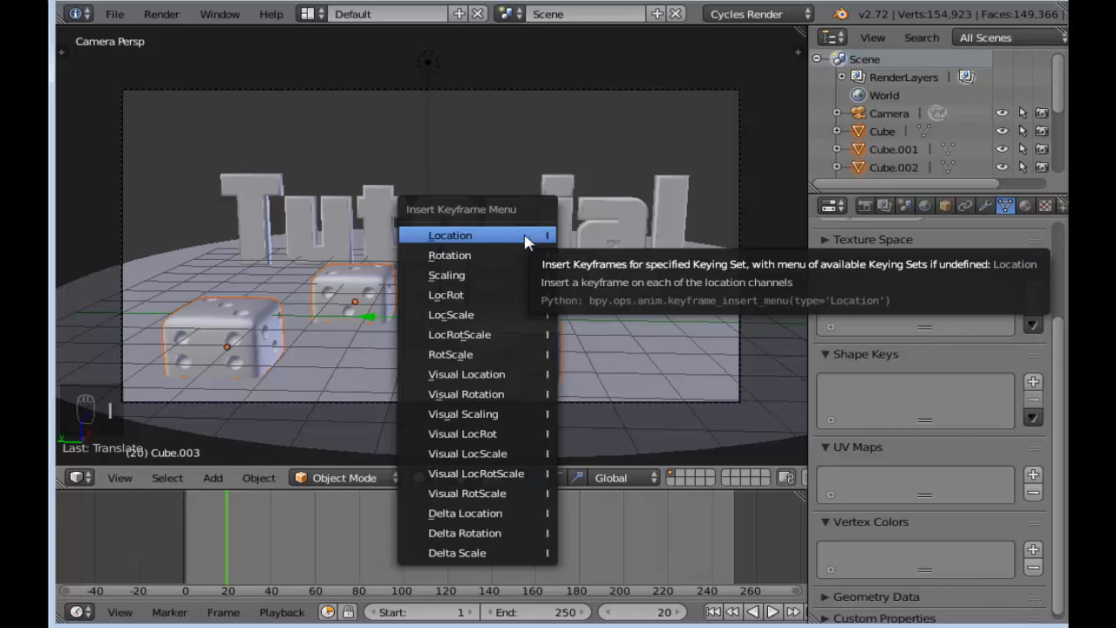
{"action": "left_click", "coordinate": [506, 337]}
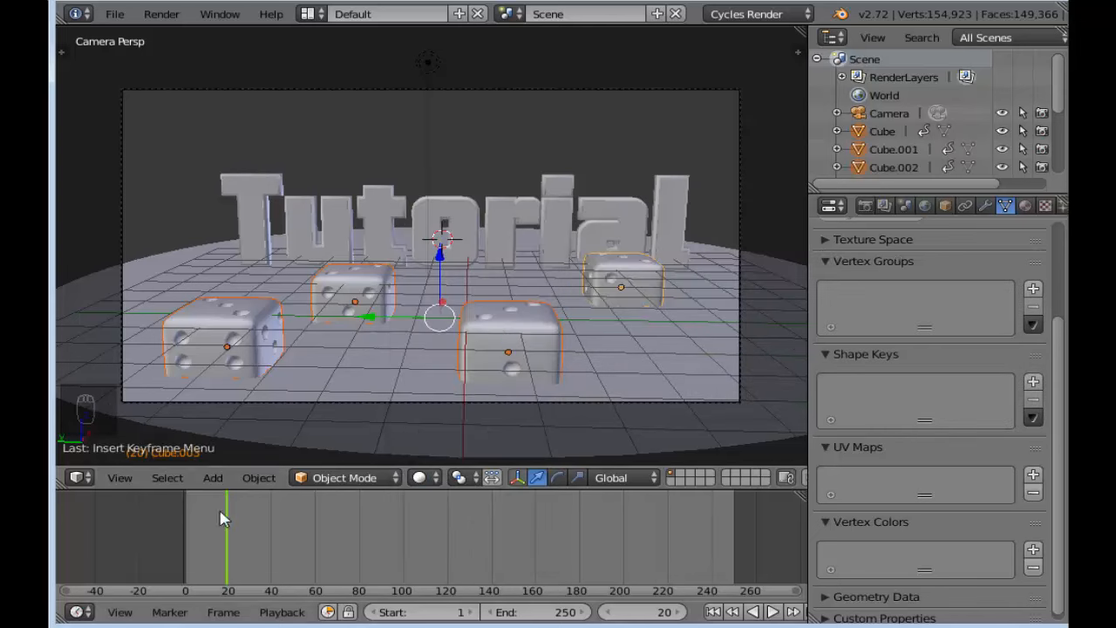
Step: At frame 0, raise the four dice about 4.6 units along global Z and insert a LocRotScale keyframe
{"action": "left_click", "coordinate": [182, 531]}
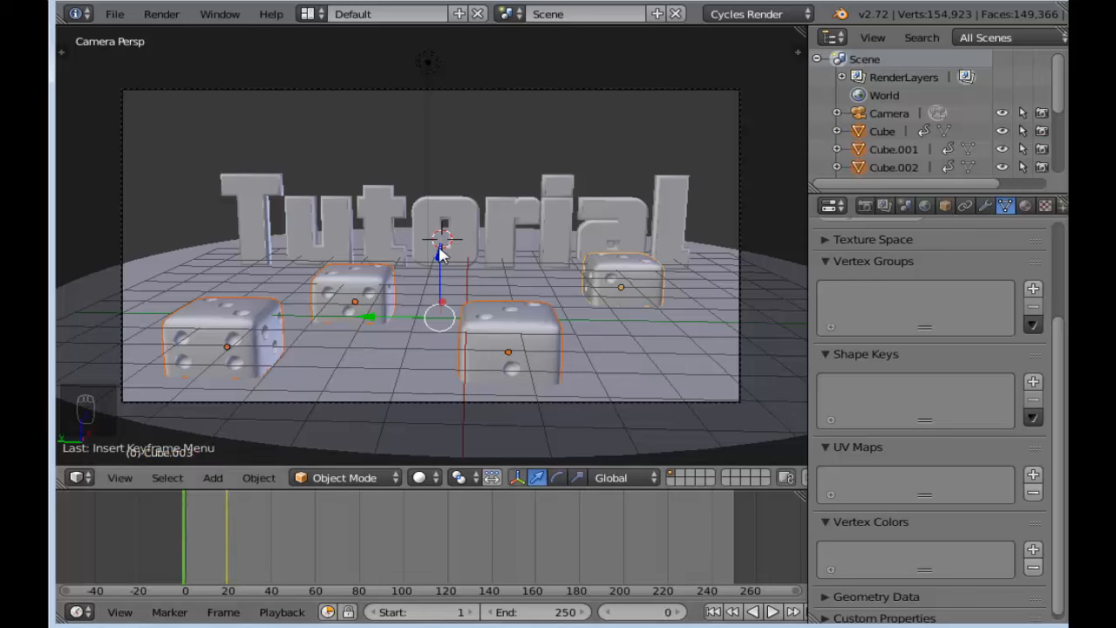
{"action": "key", "text": "g"}
{"action": "key", "text": "z"}
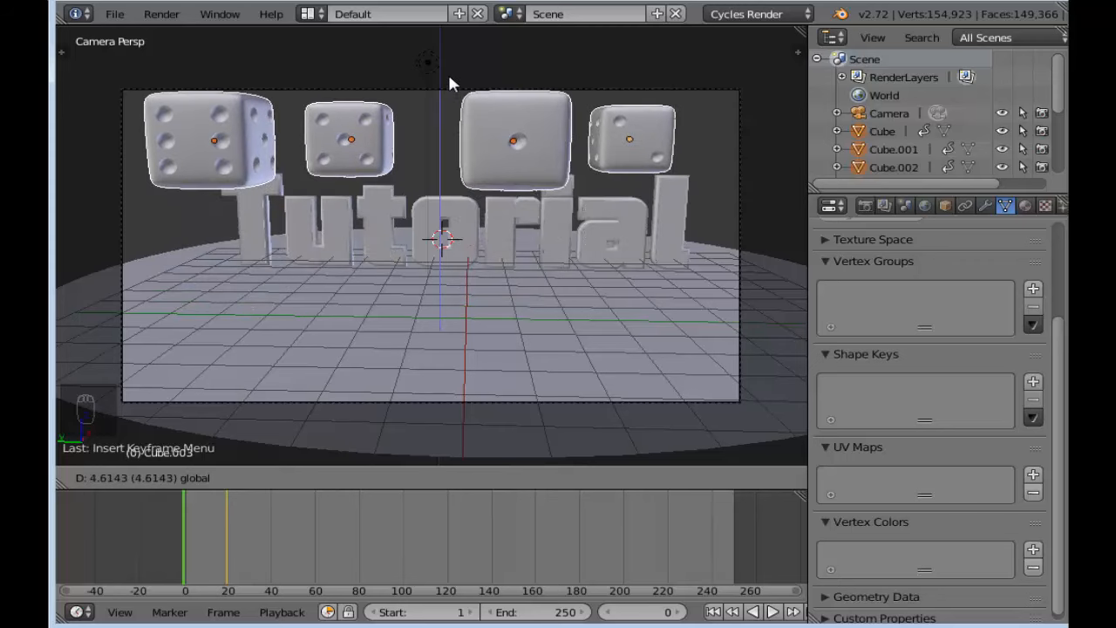
{"action": "left_click", "coordinate": [447, 72]}
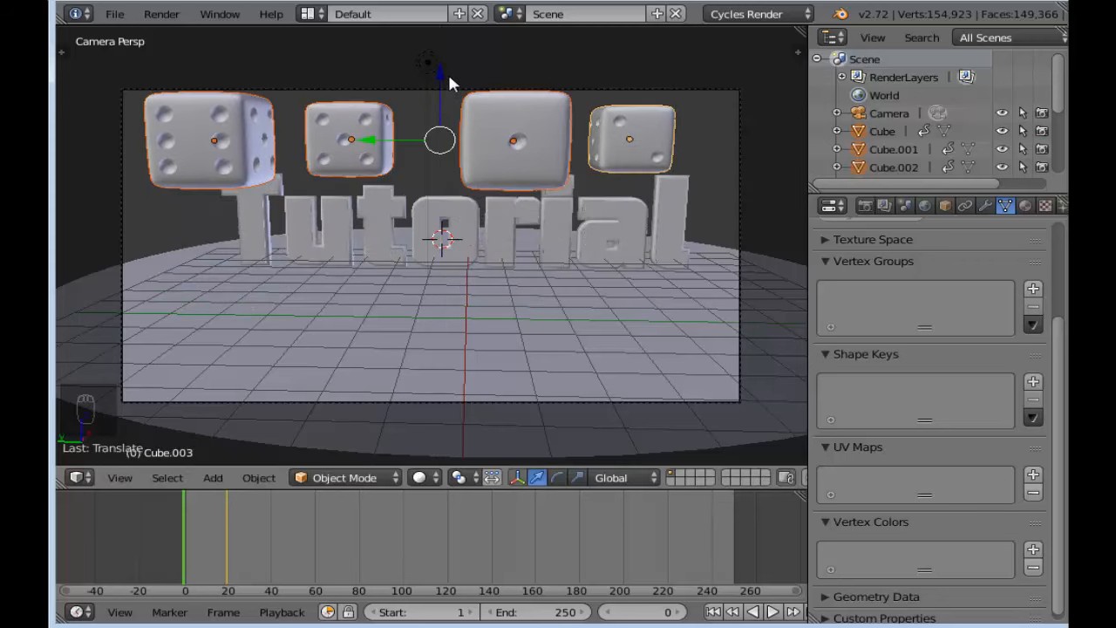
{"action": "key", "text": "i"}
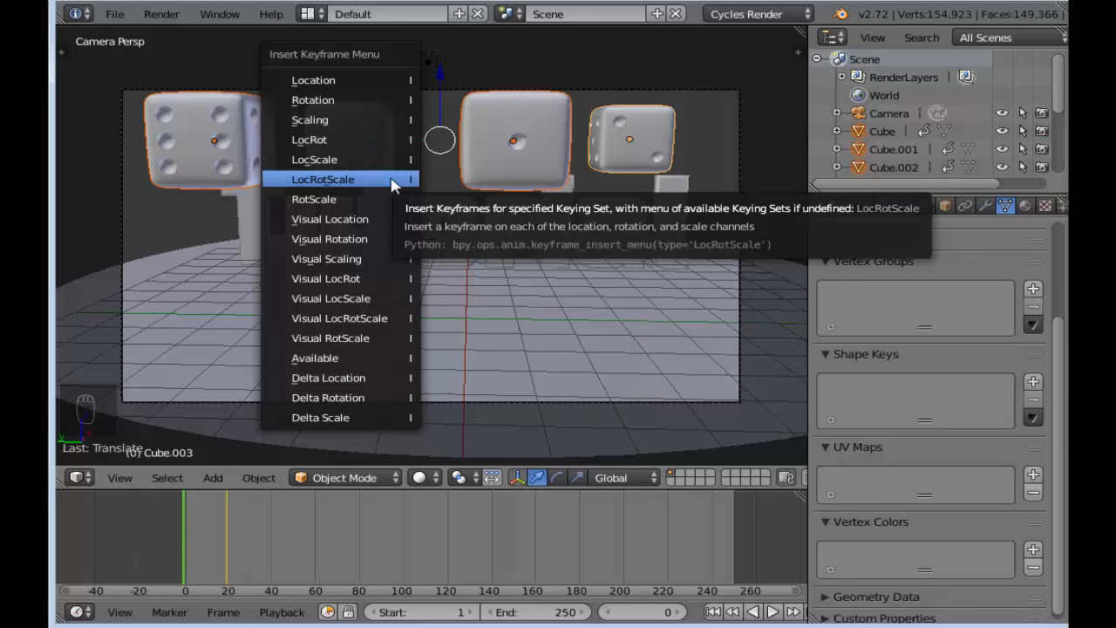
{"action": "left_click", "coordinate": [392, 181]}
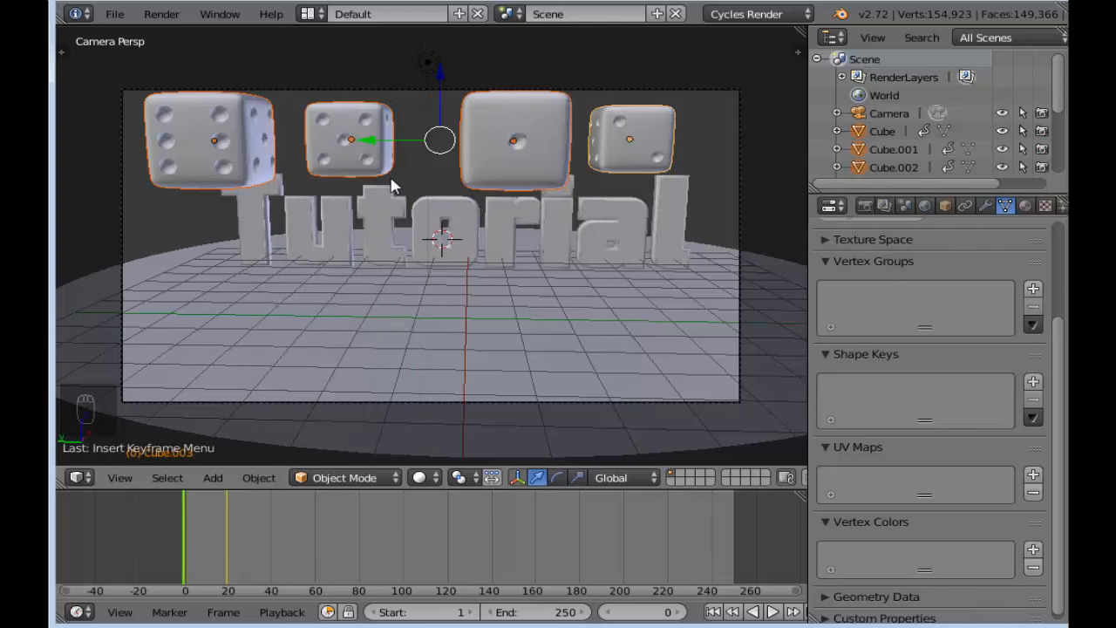
Step: Rotate each of the four raised dice individually so that each has a different tilt
{"action": "left_click", "coordinate": [218, 145]}
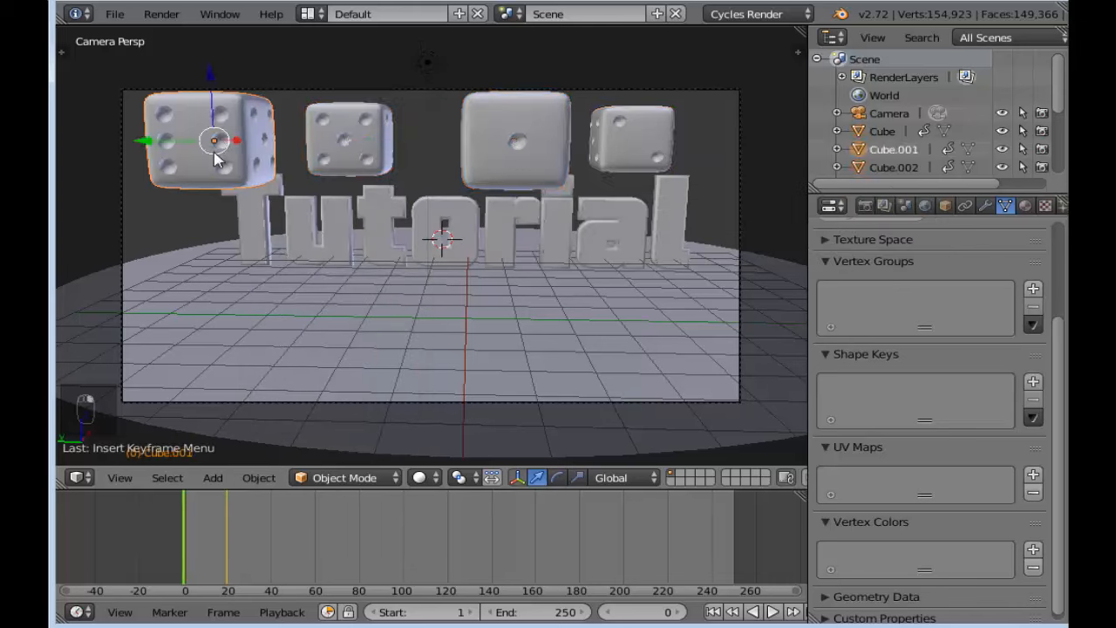
{"action": "left_click", "coordinate": [558, 478]}
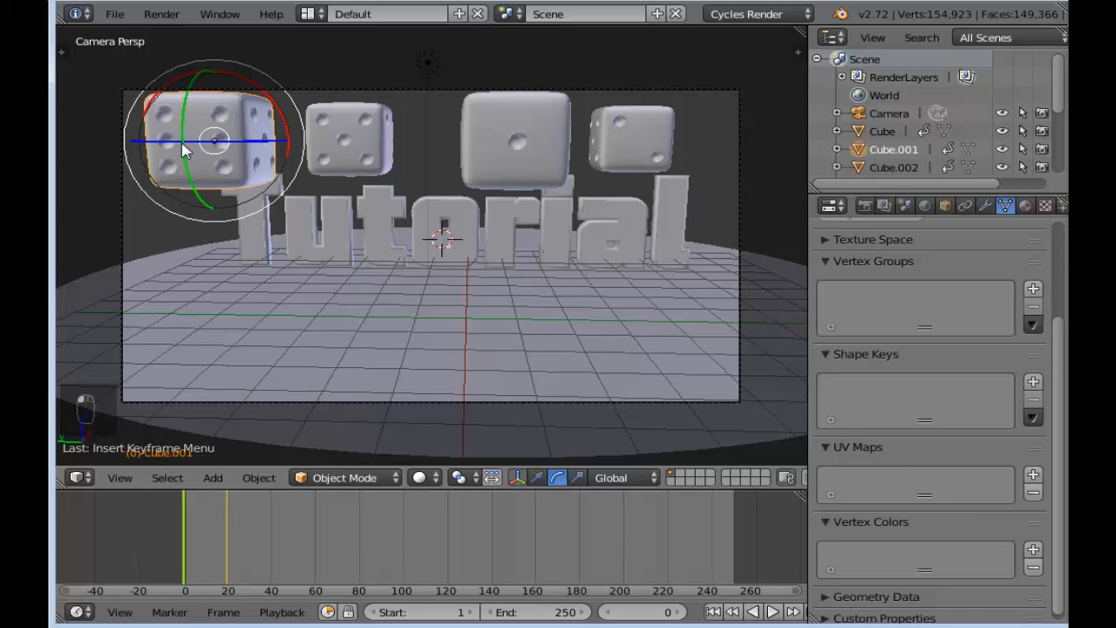
{"action": "left_click_drag", "start_coordinate": [183, 149], "coordinate": [185, 149]}
{"action": "right_click", "coordinate": [348, 144]}
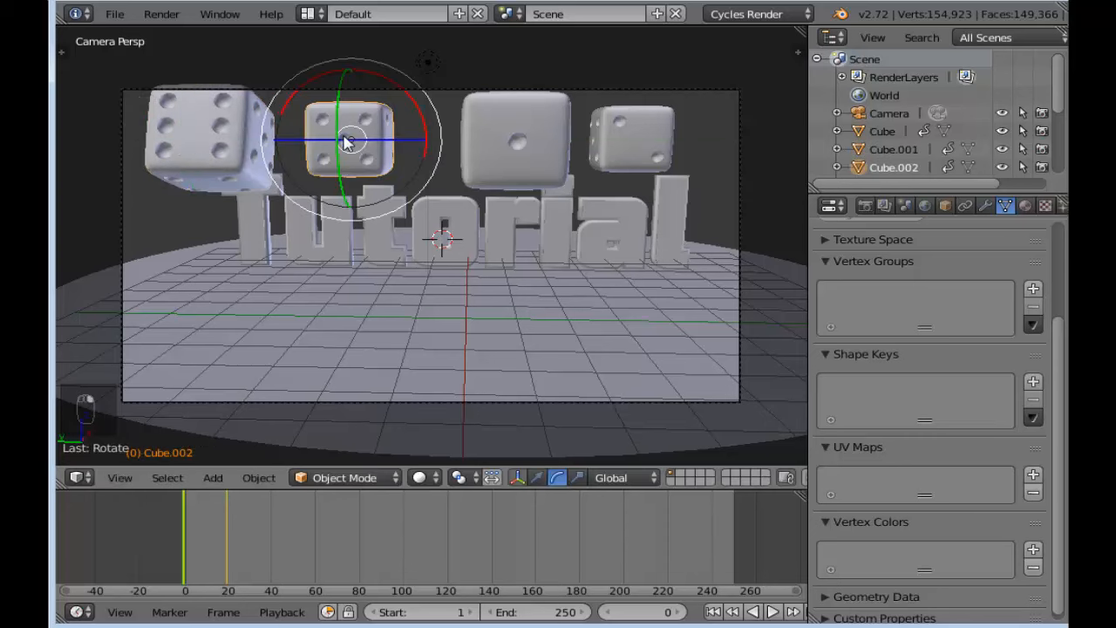
{"action": "left_click_drag", "start_coordinate": [340, 113], "coordinate": [364, 139]}
{"action": "right_click", "coordinate": [521, 147]}
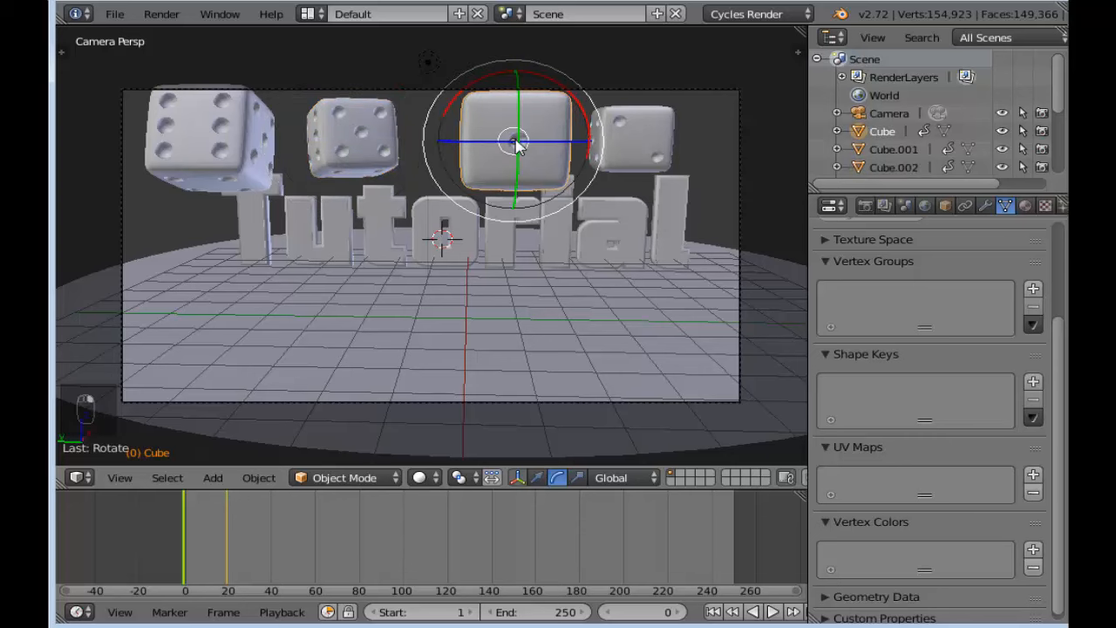
{"action": "left_click_drag", "start_coordinate": [518, 119], "coordinate": [555, 106]}
{"action": "right_click", "coordinate": [643, 132]}
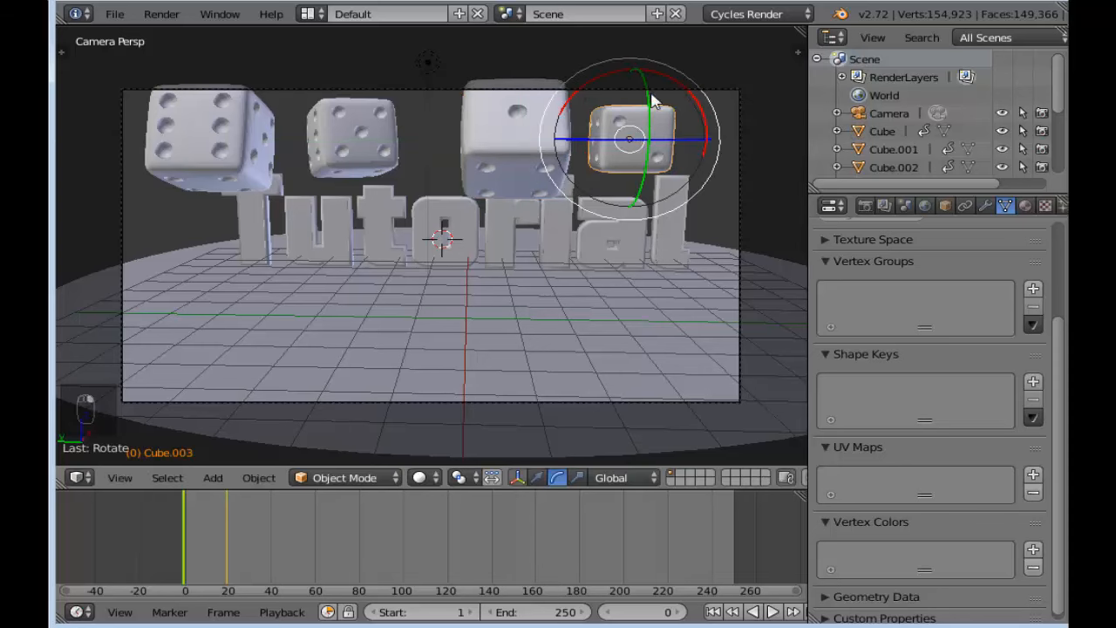
{"action": "left_click_drag", "start_coordinate": [649, 135], "coordinate": [723, 125]}
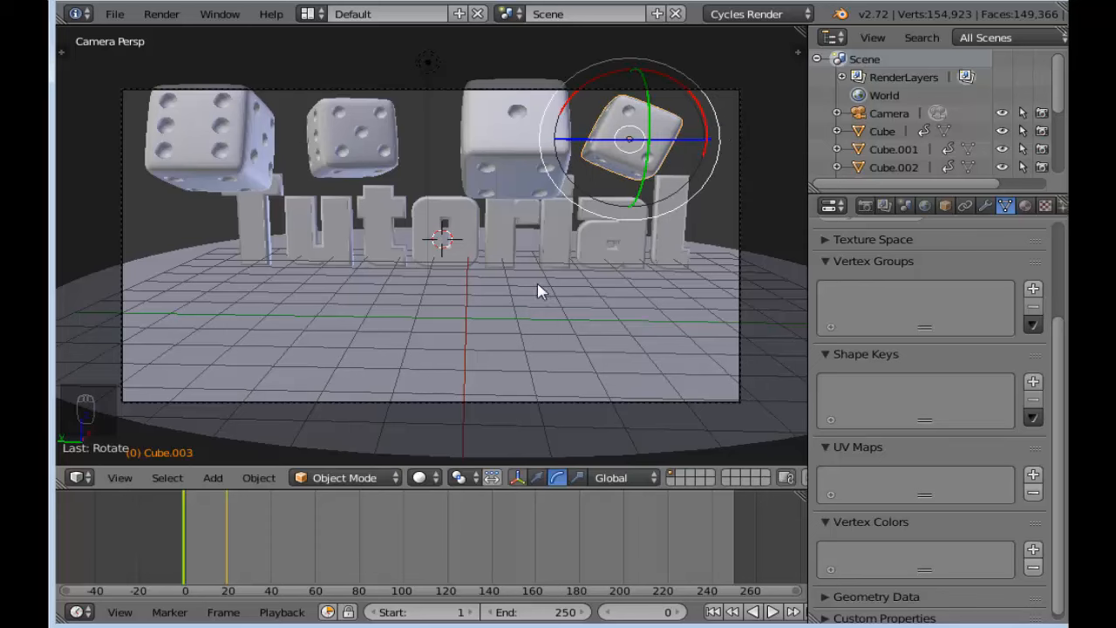
Step: Select all four tilted dice and store their new rotations with LocRotScale keyframes at frame 0
{"action": "key", "text": "i"}
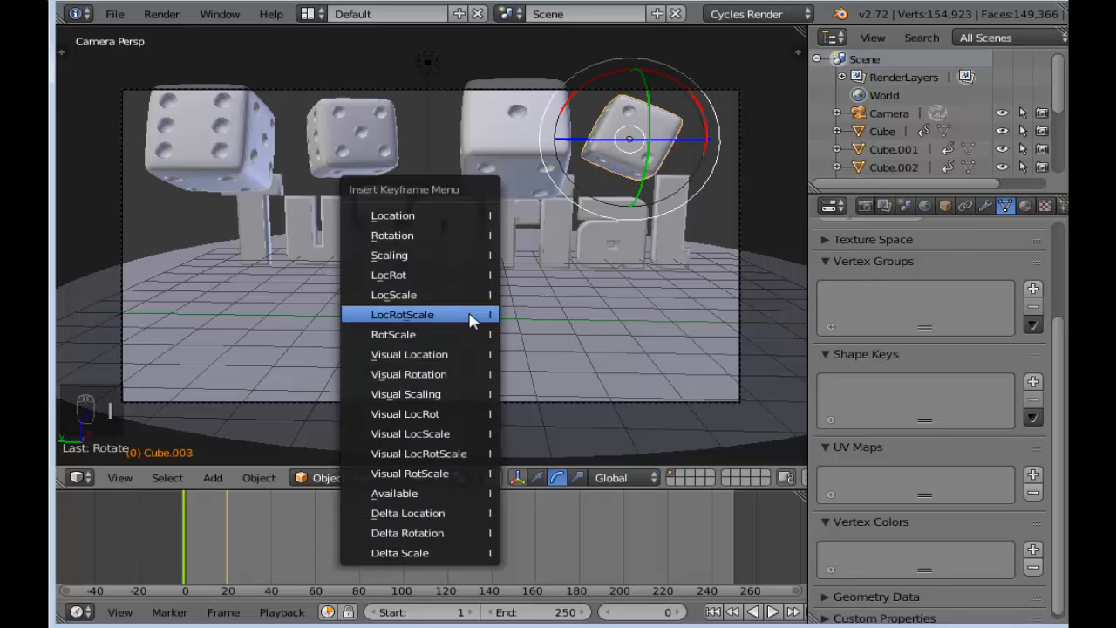
{"action": "left_click", "coordinate": [472, 318]}
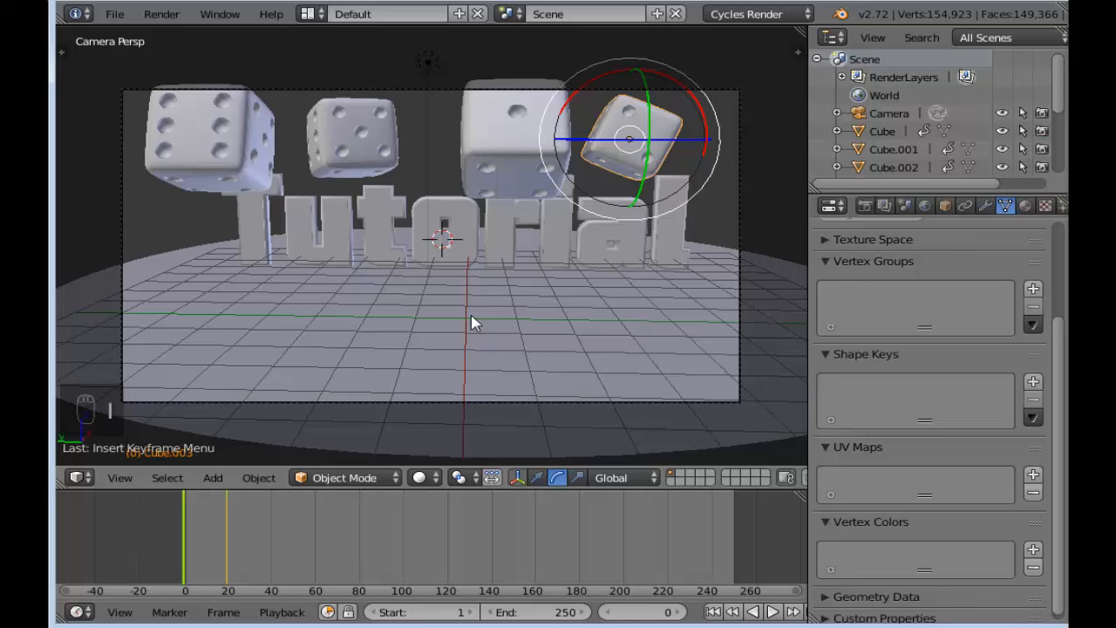
{"action": "right_click", "coordinate": [520, 159]}
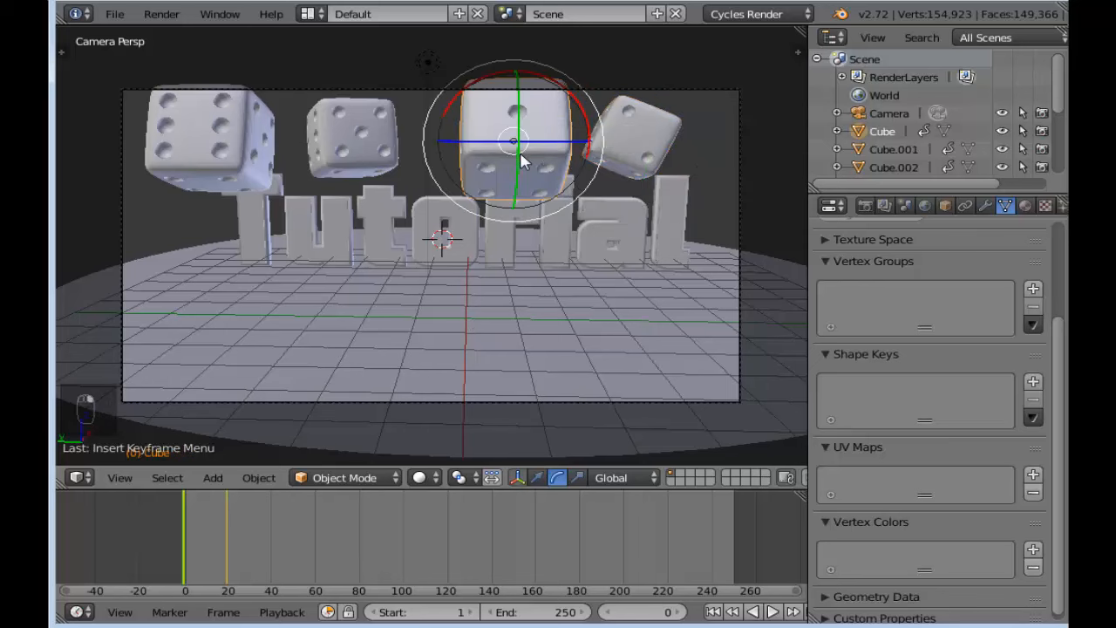
{"action": "left_click", "coordinate": [537, 477]}
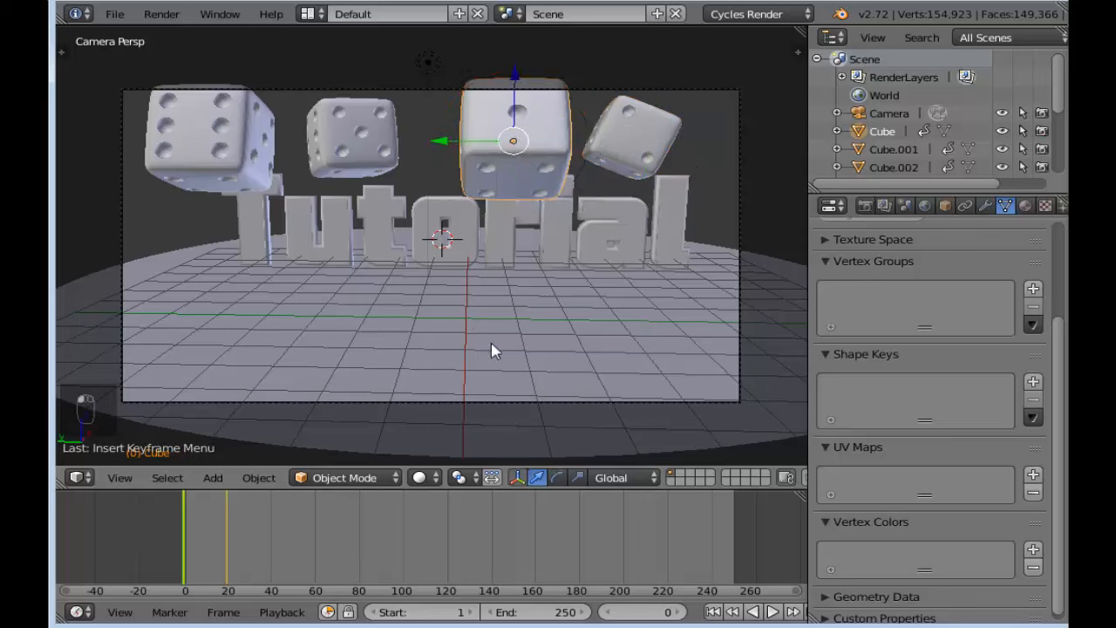
{"action": "right_click", "coordinate": [362, 125]}
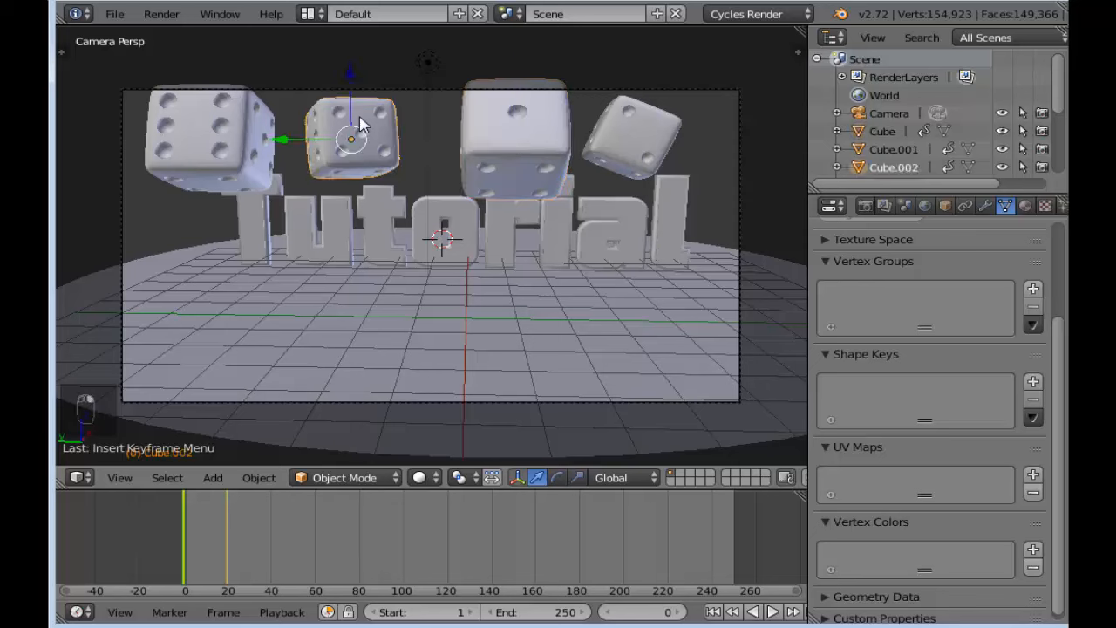
{"action": "right_click", "coordinate": [218, 116], "text": "shift"}
{"action": "right_click", "coordinate": [653, 121], "text": "shift"}
{"action": "right_click", "coordinate": [527, 120], "text": "shift"}
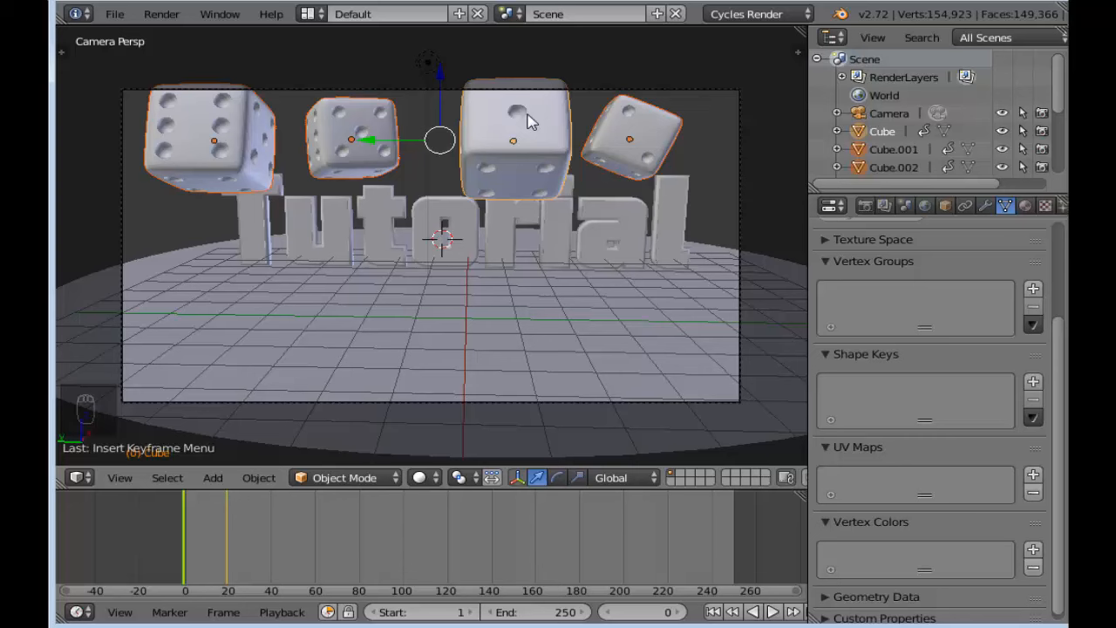
{"action": "key", "text": "i"}
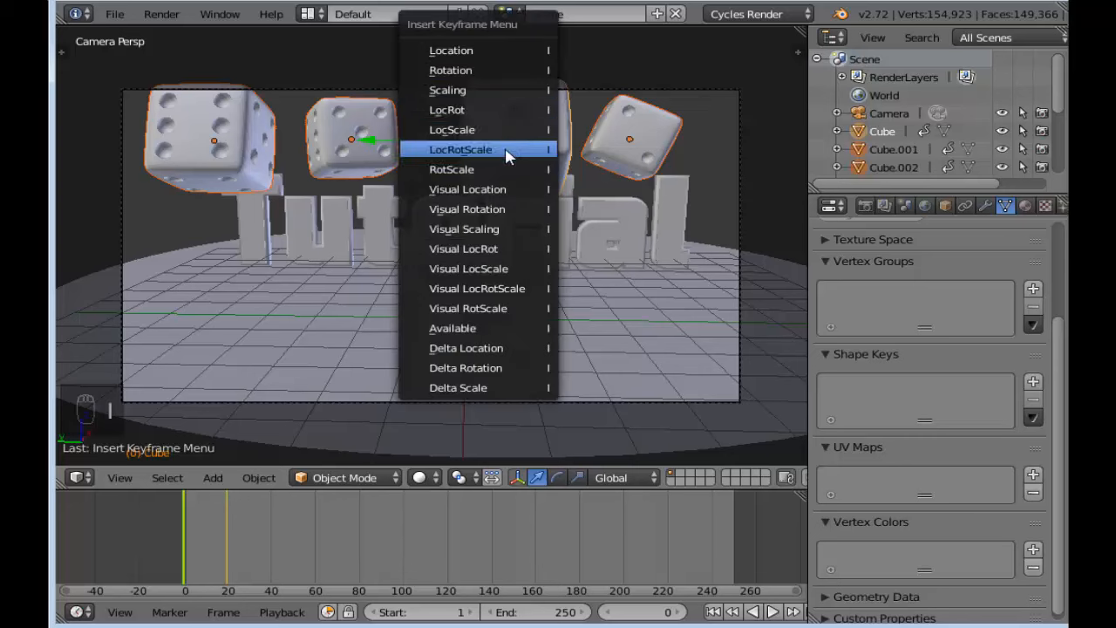
{"action": "left_click", "coordinate": [506, 153]}
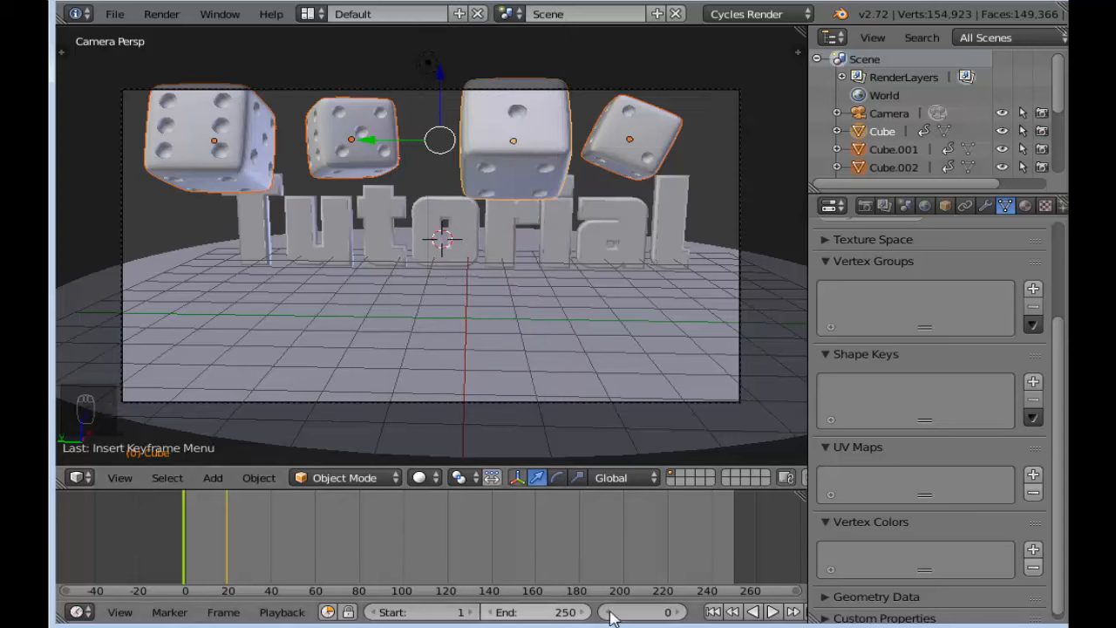
Step: Play back the falling dice animation, stop it and return to frame 4
{"action": "left_click", "coordinate": [772, 611]}
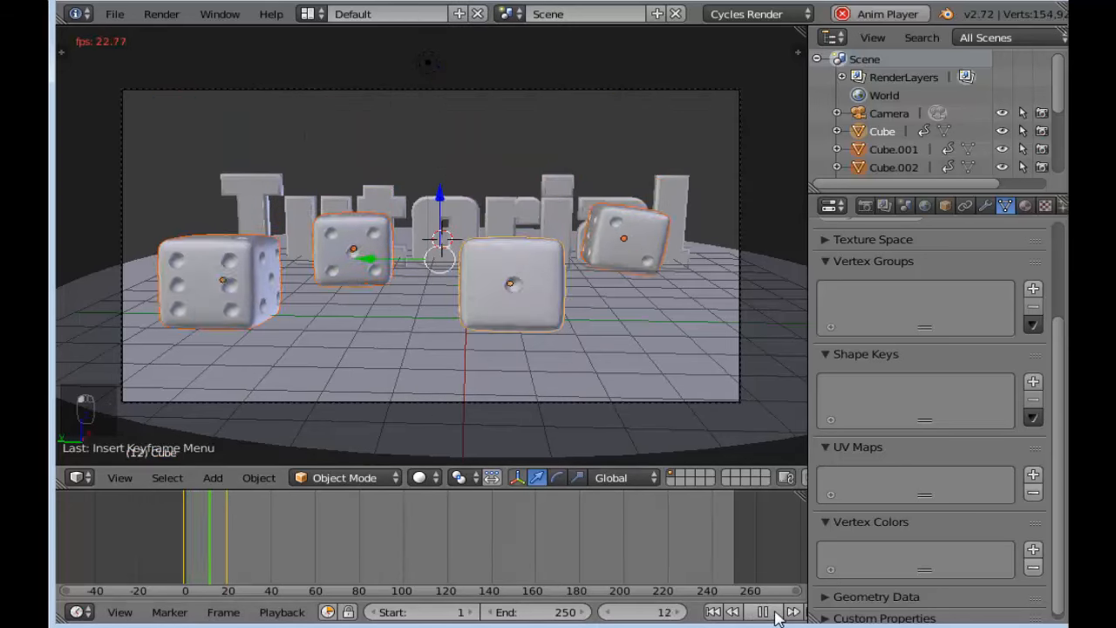
{"action": "key", "text": "shift+Left"}
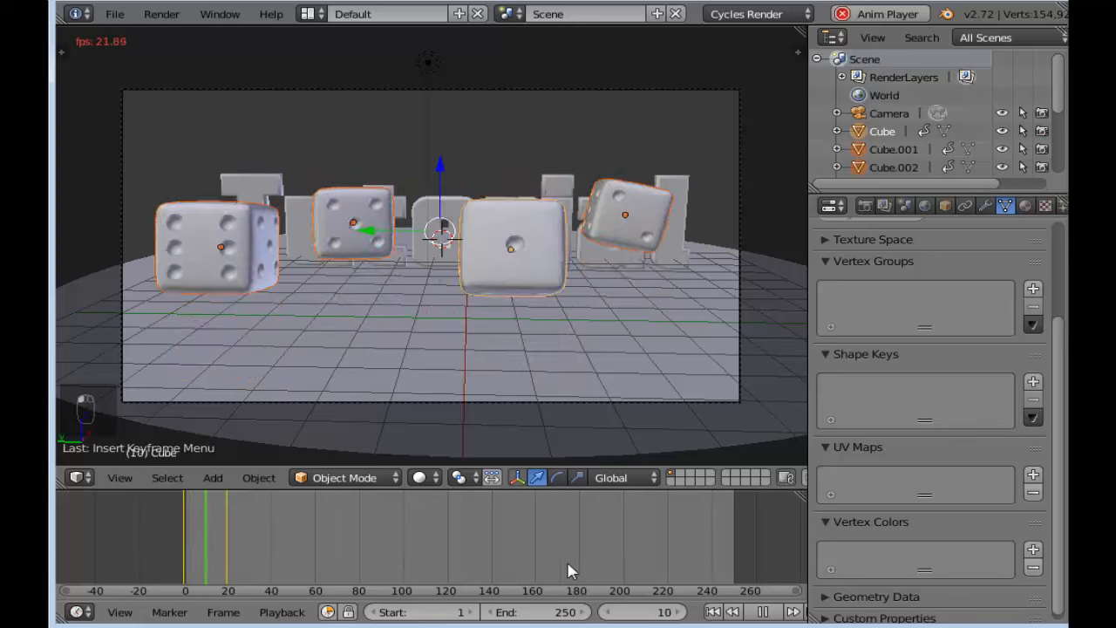
{"action": "left_click", "coordinate": [190, 523]}
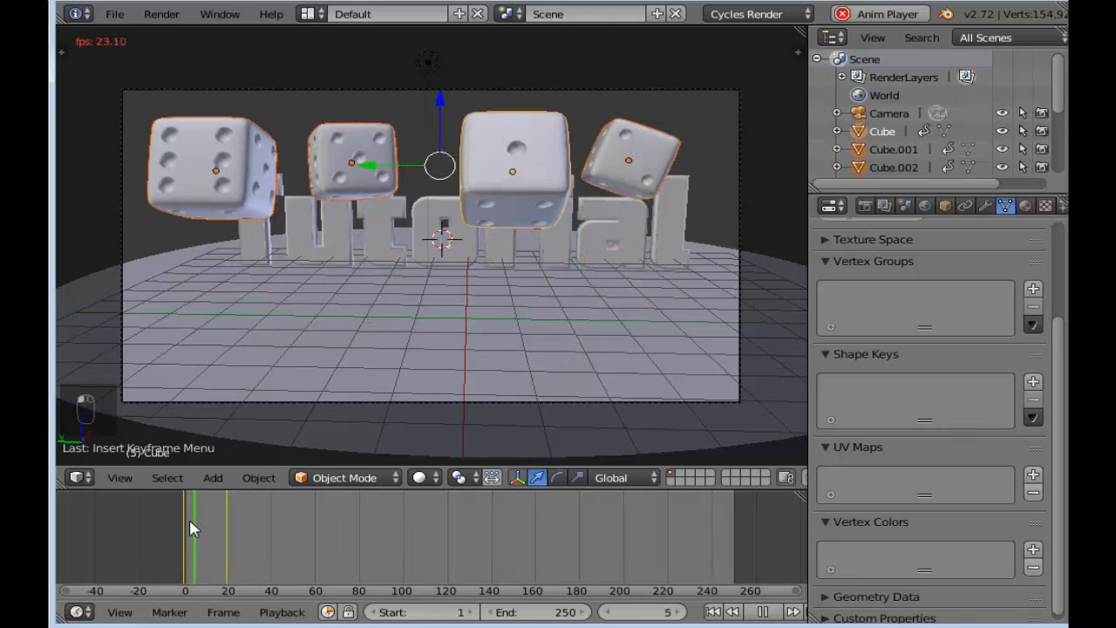
{"action": "left_click", "coordinate": [192, 529]}
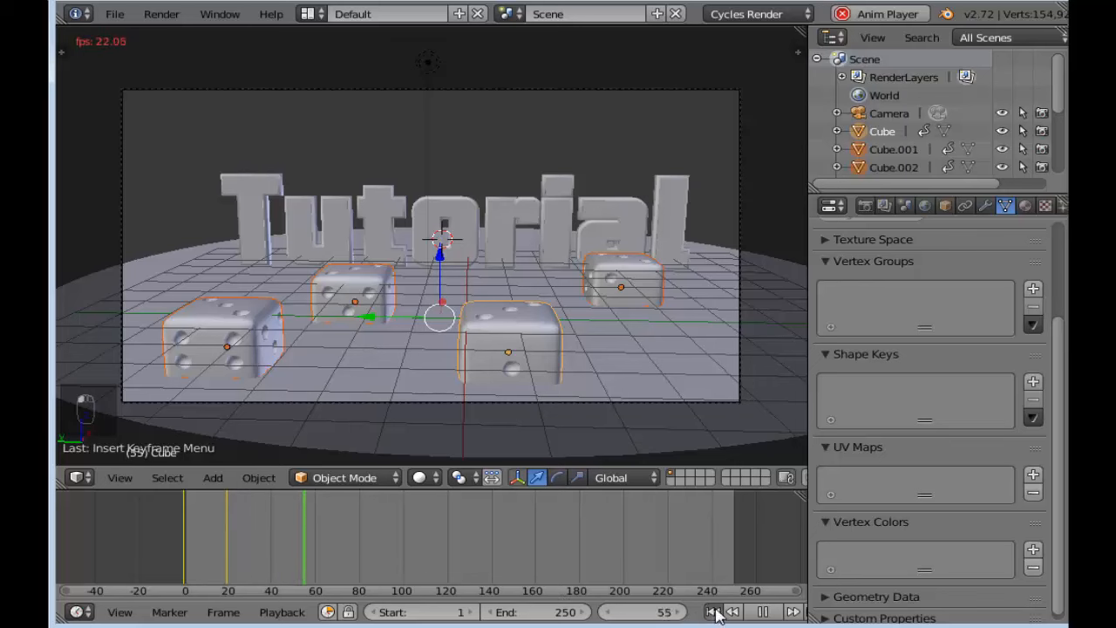
{"action": "left_click", "coordinate": [713, 611]}
{"action": "left_click", "coordinate": [761, 611]}
{"action": "left_click", "coordinate": [190, 549]}
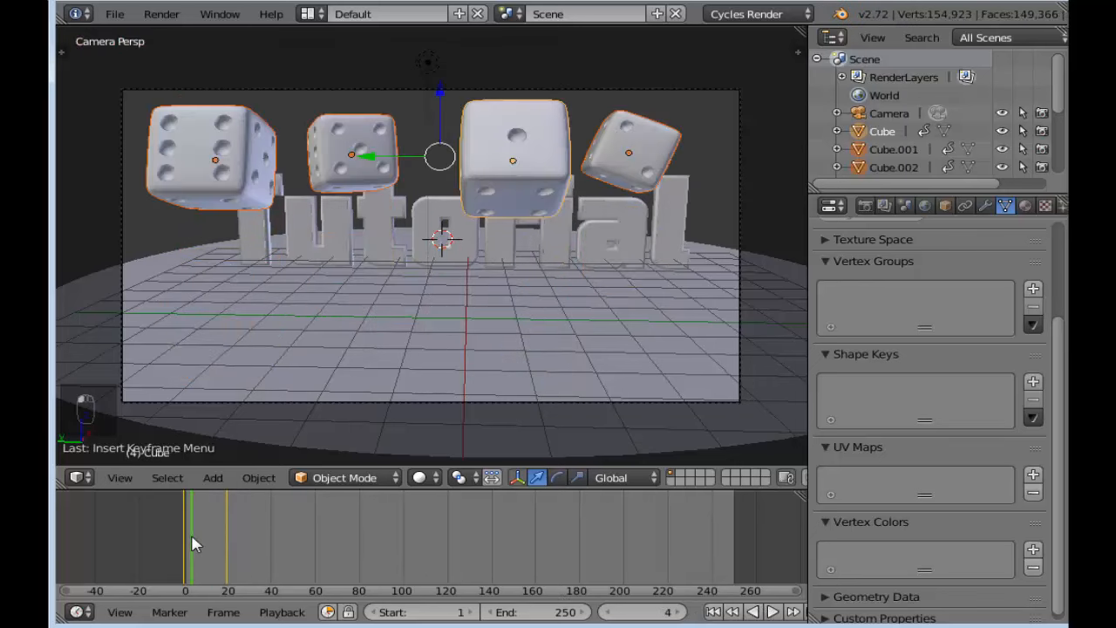
Step: Advance one frame at a time to frame 16 to examine where the dice meet the floor
{"action": "left_click", "coordinate": [677, 608]}
{"action": "left_click", "coordinate": [677, 608]}
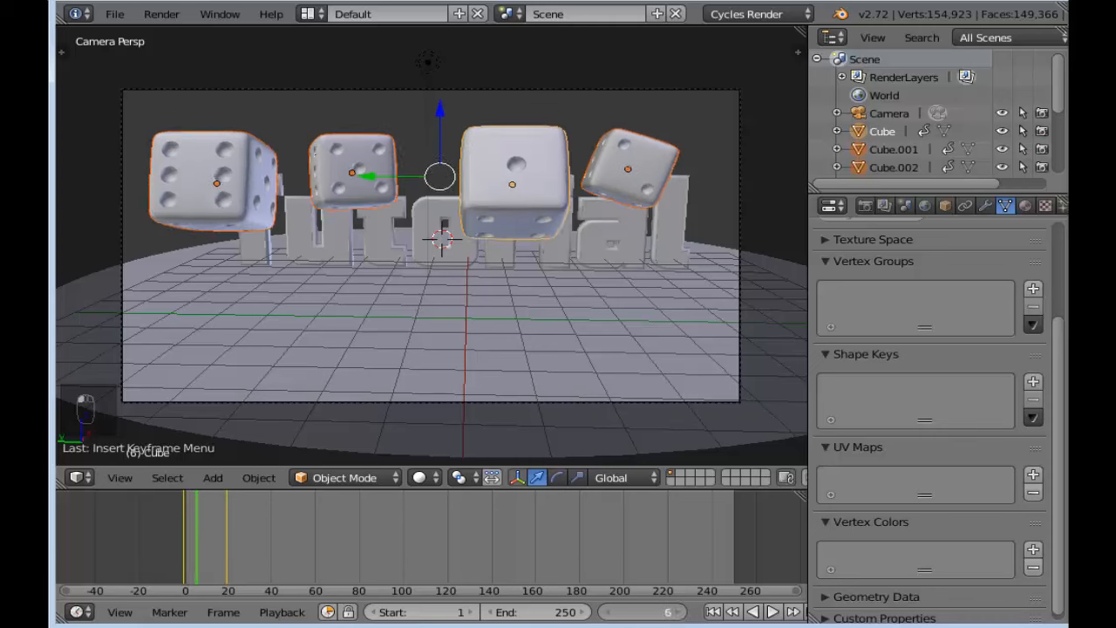
{"action": "left_click", "coordinate": [677, 609]}
{"action": "left_click", "coordinate": [678, 608]}
{"action": "left_click", "coordinate": [677, 608]}
{"action": "left_click", "coordinate": [677, 608]}
{"action": "left_click", "coordinate": [677, 608]}
{"action": "left_click", "coordinate": [677, 609]}
{"action": "left_click", "coordinate": [679, 611]}
{"action": "left_click", "coordinate": [679, 611]}
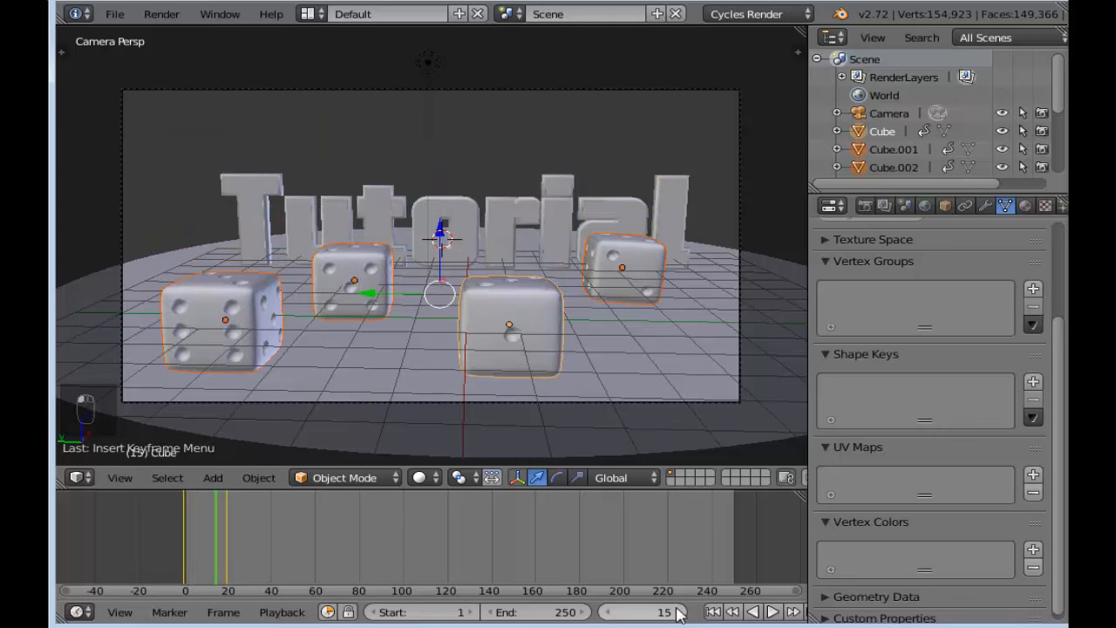
{"action": "left_click", "coordinate": [679, 612]}
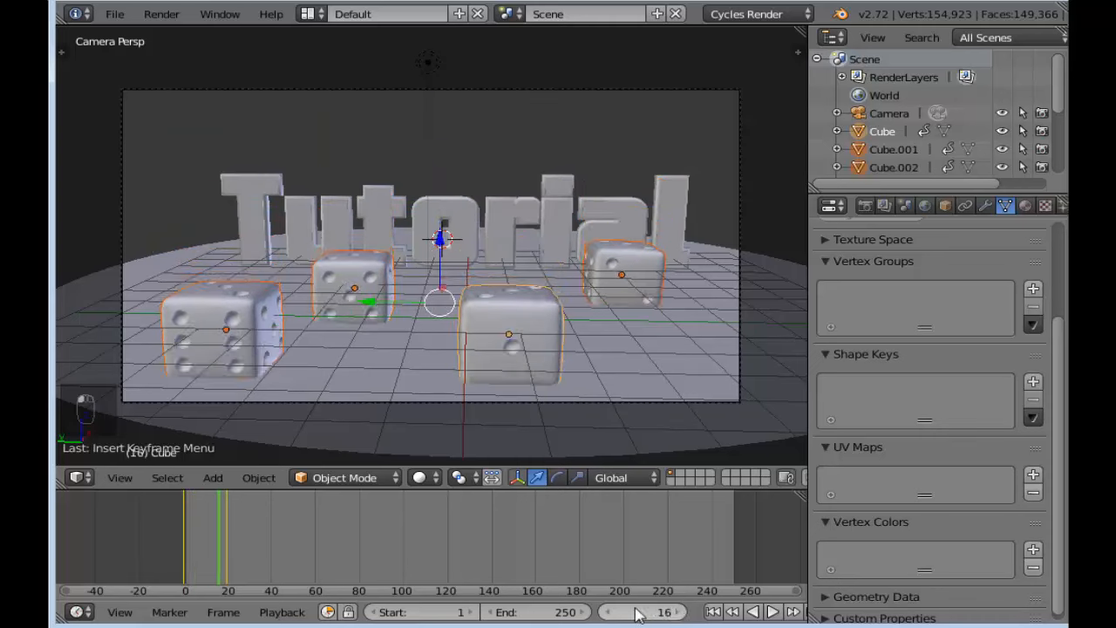
Step: Briefly replay the landing and go back frame by frame to frame 13, checking the dice just above the floor
{"action": "left_click", "coordinate": [605, 612]}
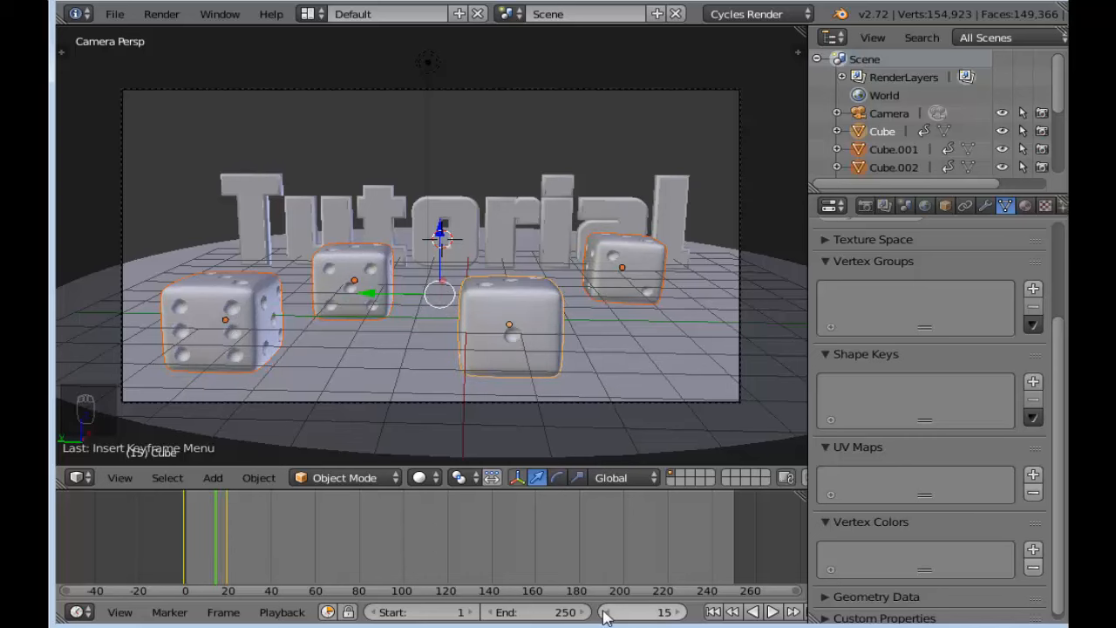
{"action": "left_click", "coordinate": [606, 613]}
{"action": "left_click", "coordinate": [773, 612]}
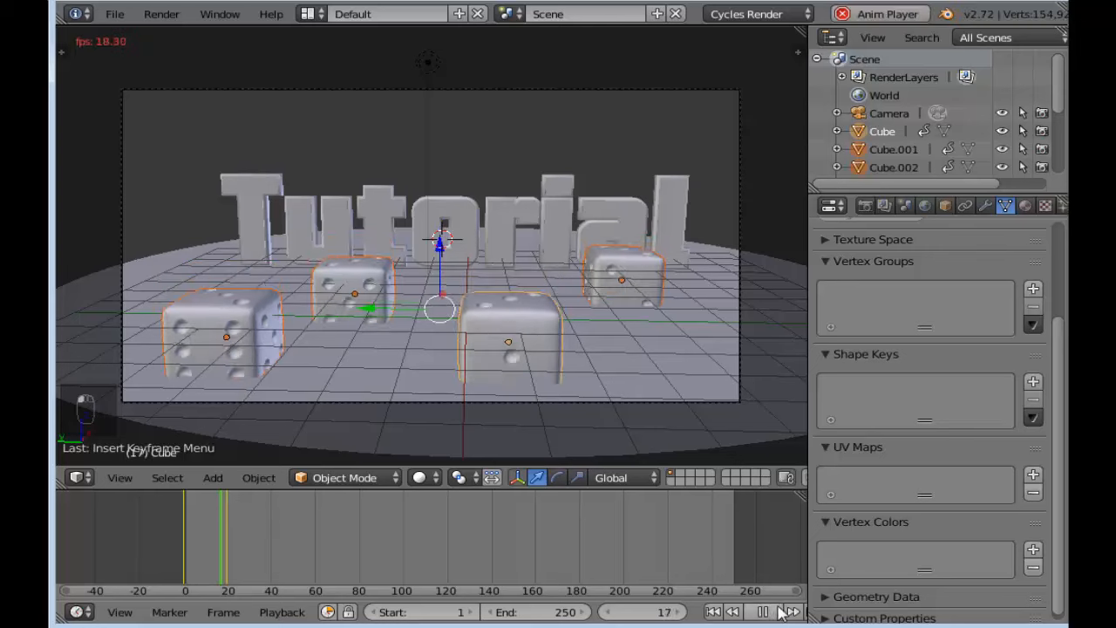
{"action": "left_click", "coordinate": [775, 612]}
{"action": "left_click", "coordinate": [607, 610]}
{"action": "left_click", "coordinate": [607, 610]}
{"action": "left_click", "coordinate": [607, 610]}
{"action": "left_click", "coordinate": [608, 610]}
{"action": "left_click", "coordinate": [607, 610]}
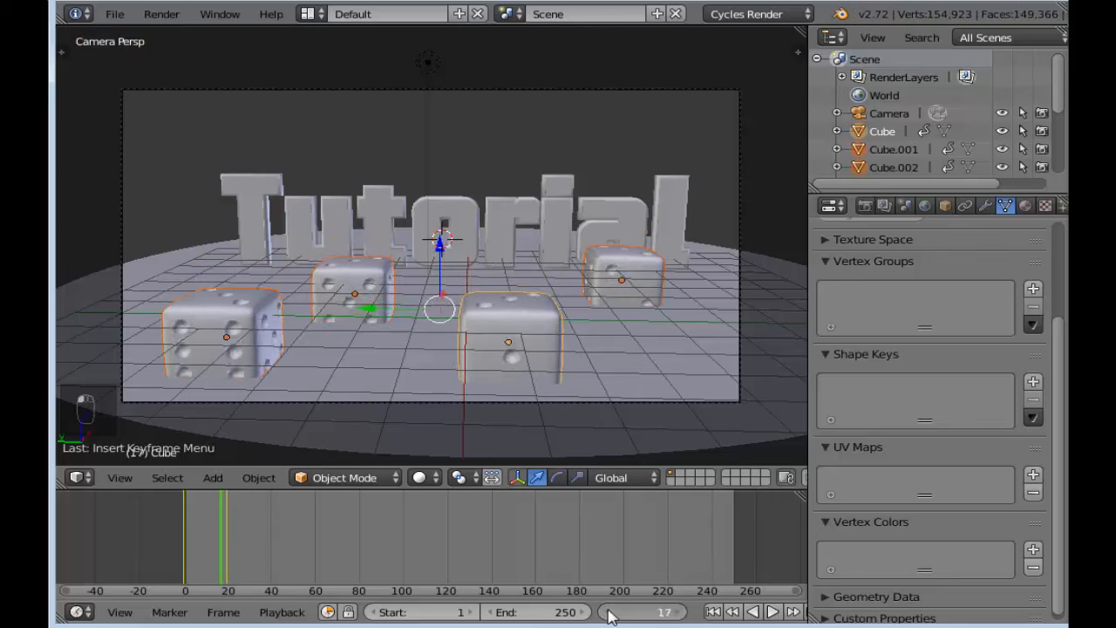
{"action": "left_click", "coordinate": [607, 610]}
{"action": "left_click", "coordinate": [608, 610]}
{"action": "left_click", "coordinate": [607, 610]}
{"action": "left_click", "coordinate": [607, 612]}
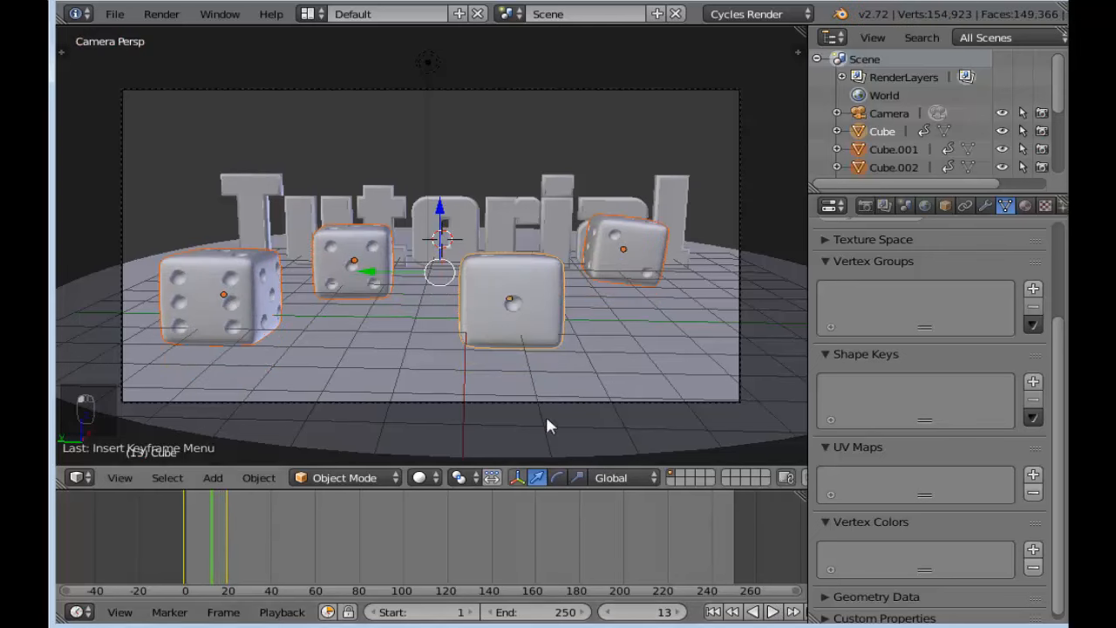
{"action": "right_click", "coordinate": [473, 221]}
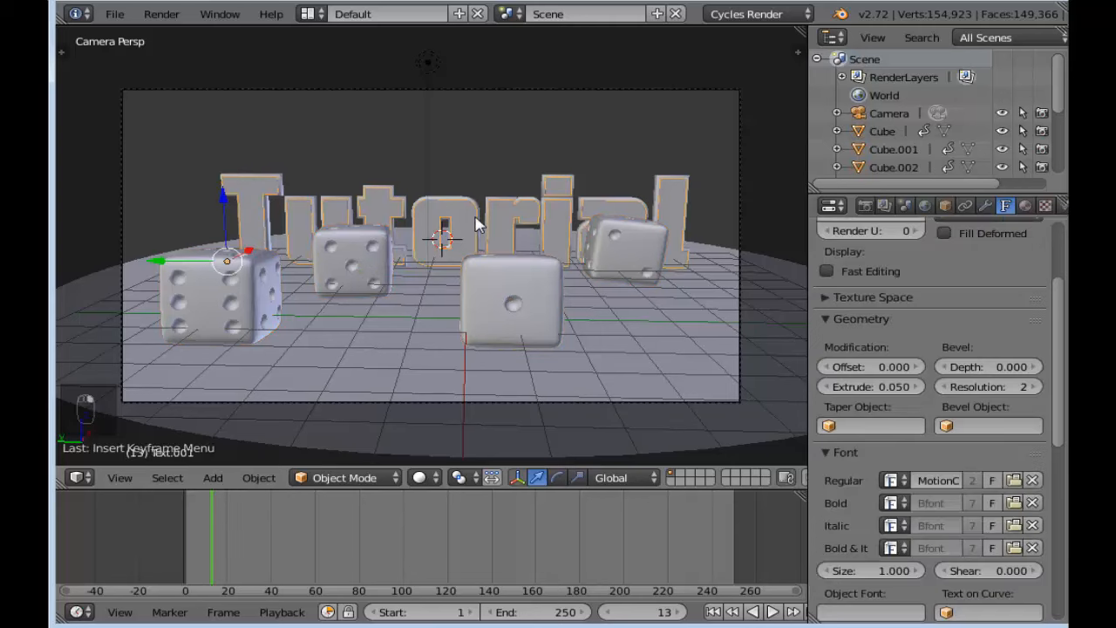
{"action": "key", "text": "g"}
{"action": "key", "text": "x"}
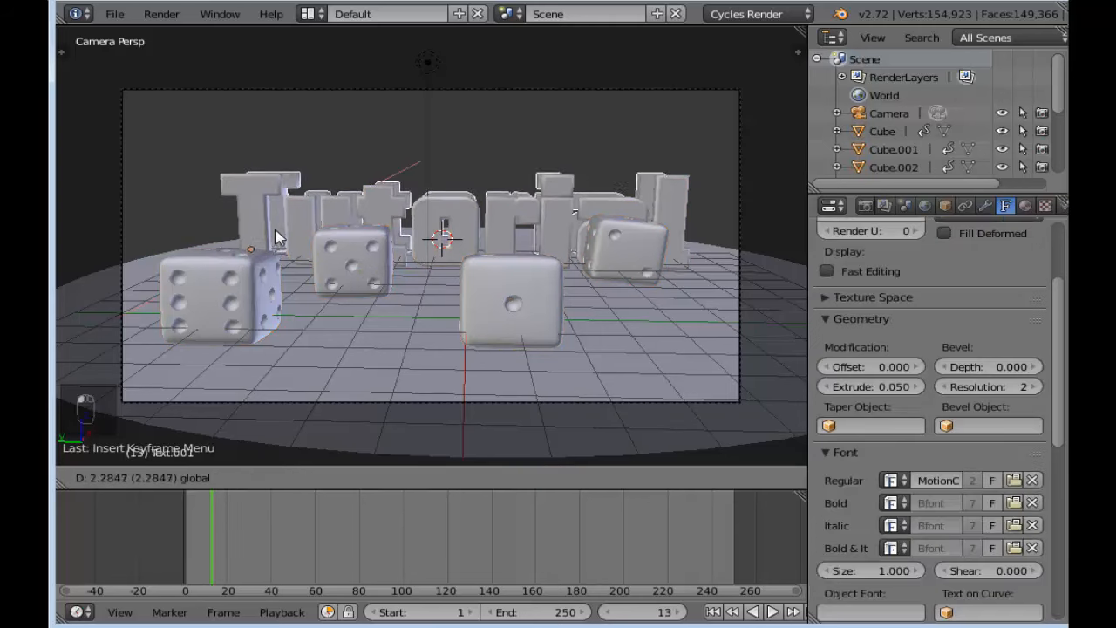
{"action": "right_click", "coordinate": [275, 235]}
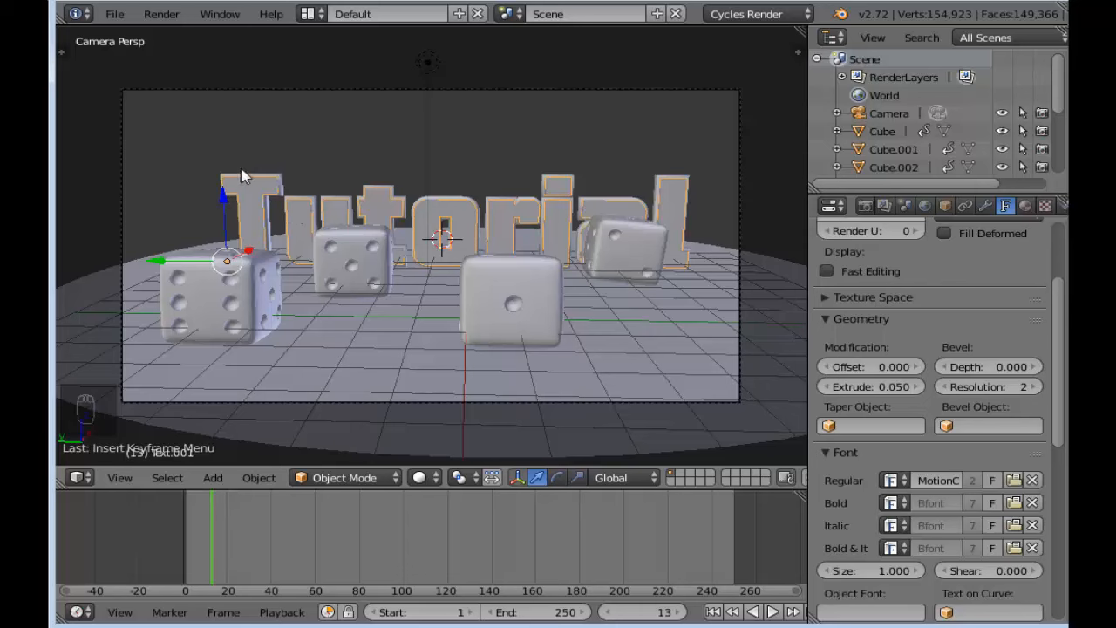
Step: Select both layers of the Tutorial text and move them about 2.04 units along the global X axis, farther behind the dice
{"action": "key", "text": "b"}
{"action": "left_click_drag", "start_coordinate": [217, 166], "coordinate": [268, 206]}
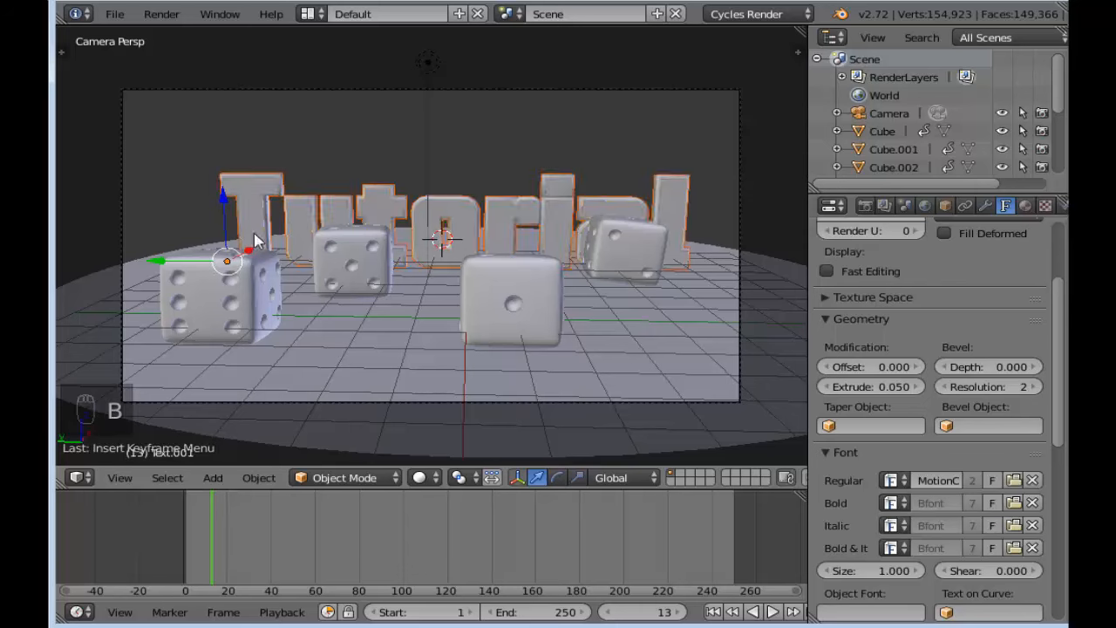
{"action": "key", "text": "g"}
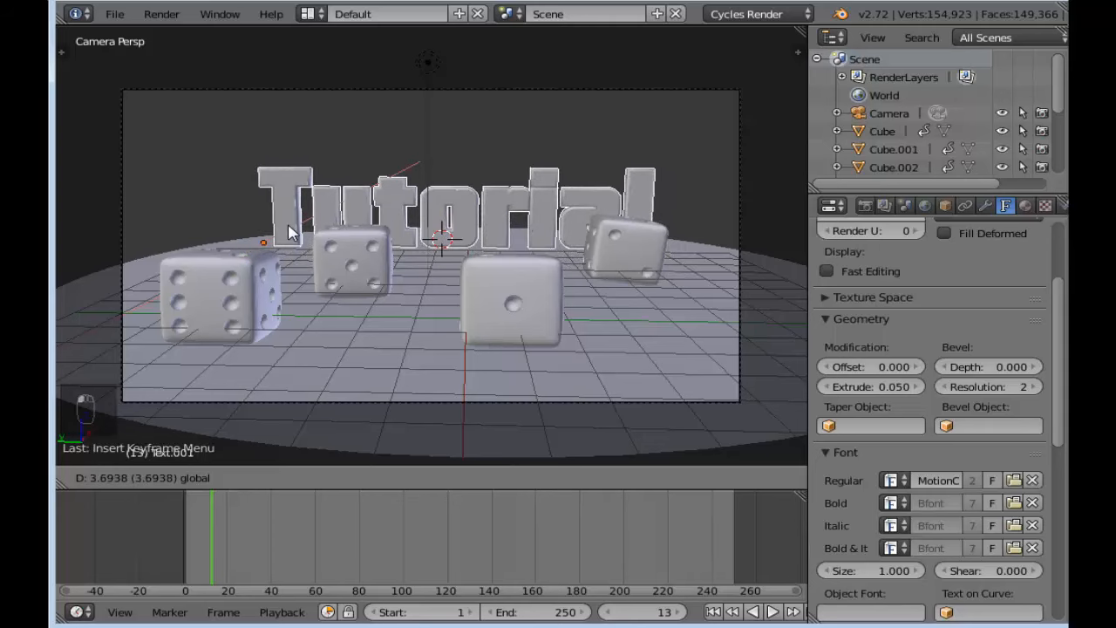
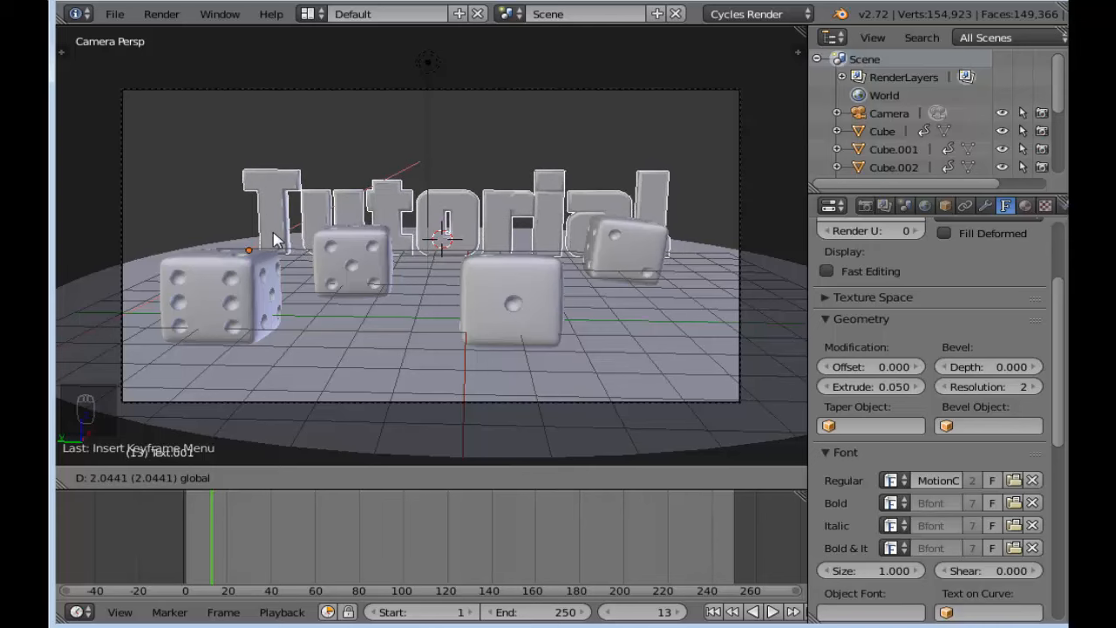
{"action": "left_click", "coordinate": [273, 240]}
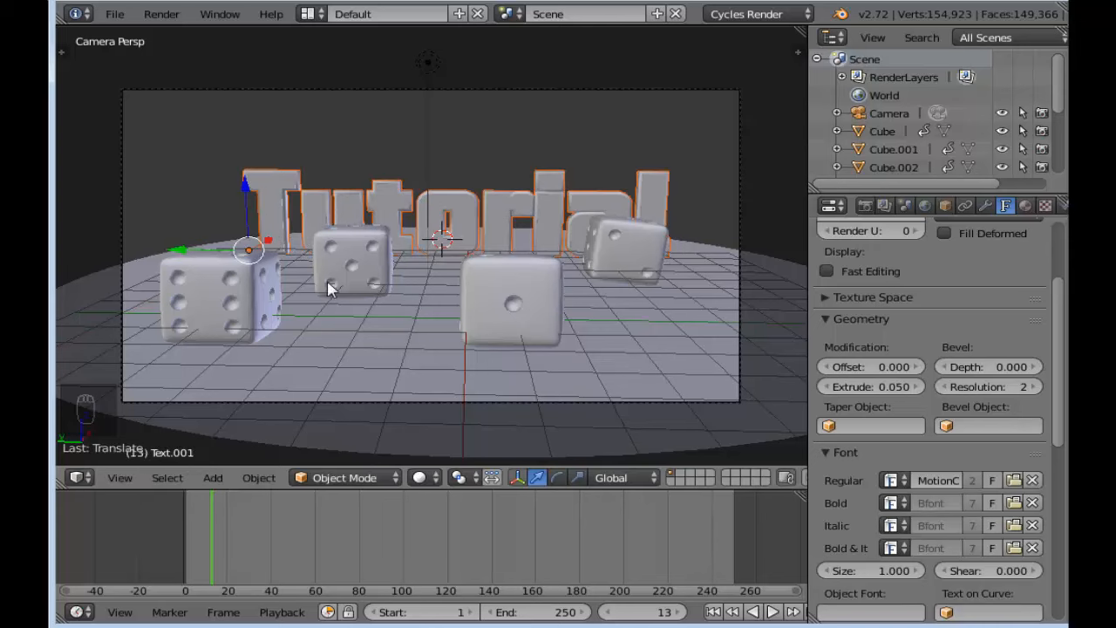
Step: Preview the scene in Rendered shading at frames 13 and 14, checking the text and dice reflections, and return to Solid shading
{"action": "left_click", "coordinate": [424, 476]}
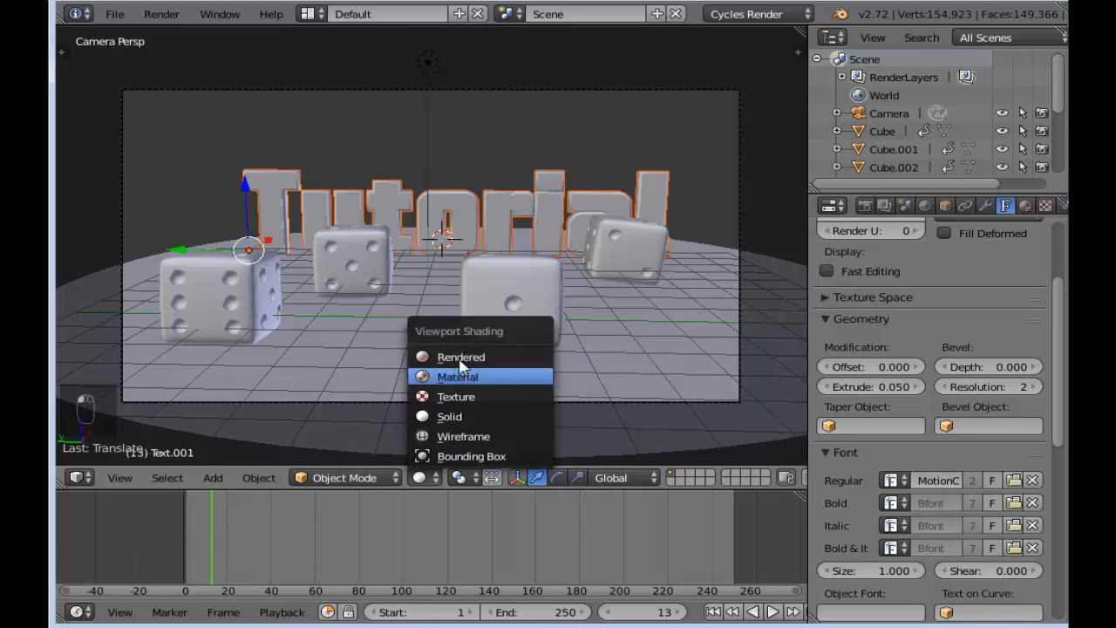
{"action": "left_click", "coordinate": [460, 353]}
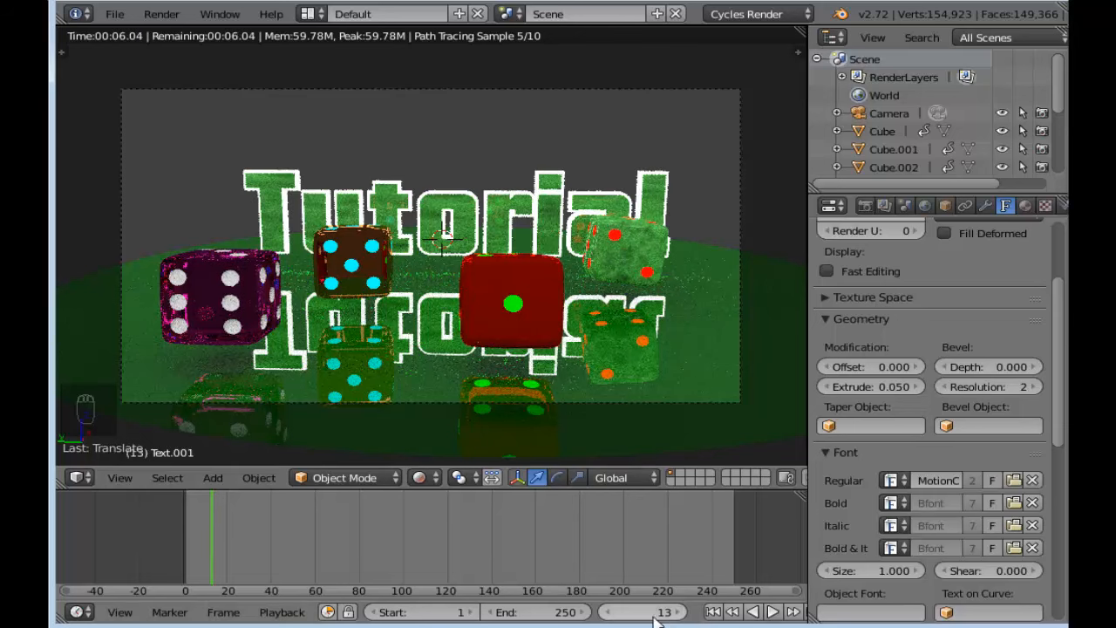
{"action": "left_click", "coordinate": [683, 613]}
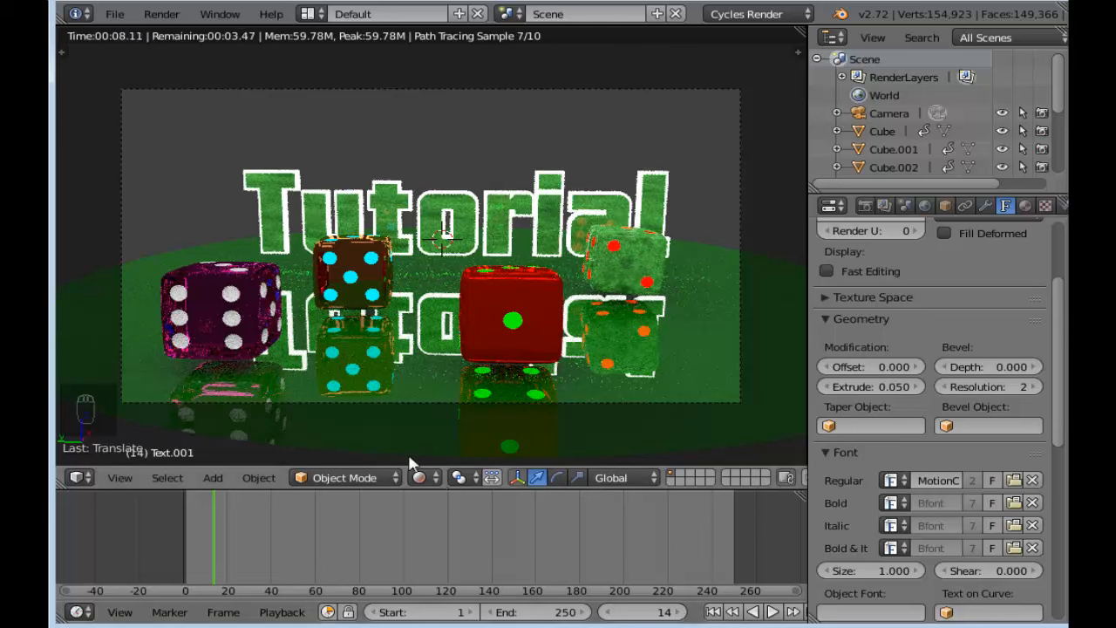
{"action": "left_click", "coordinate": [432, 480]}
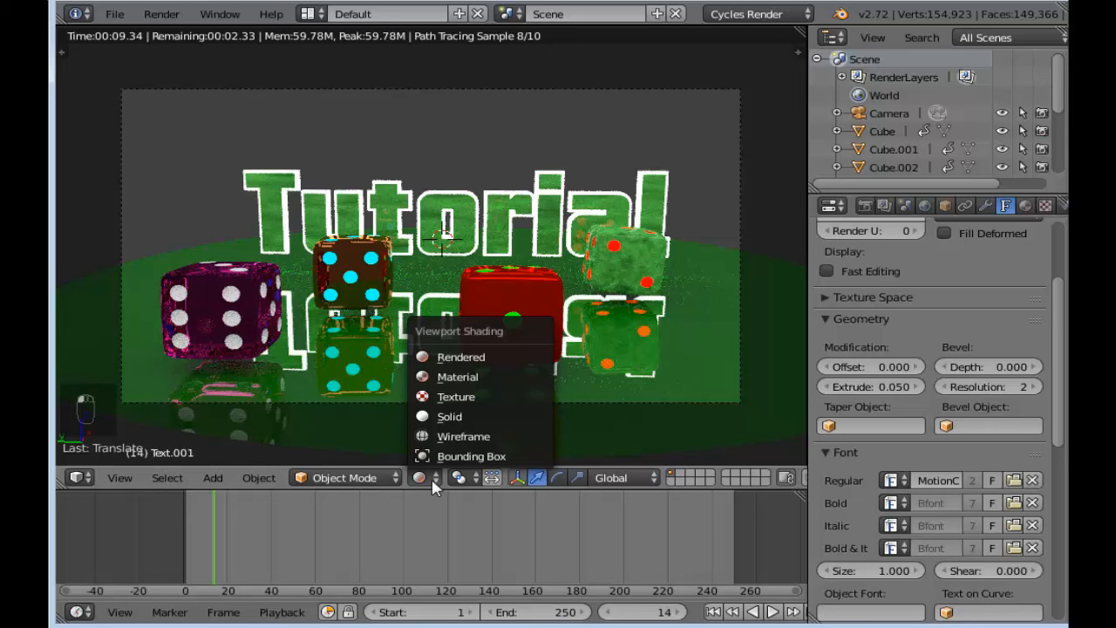
{"action": "left_click", "coordinate": [453, 413]}
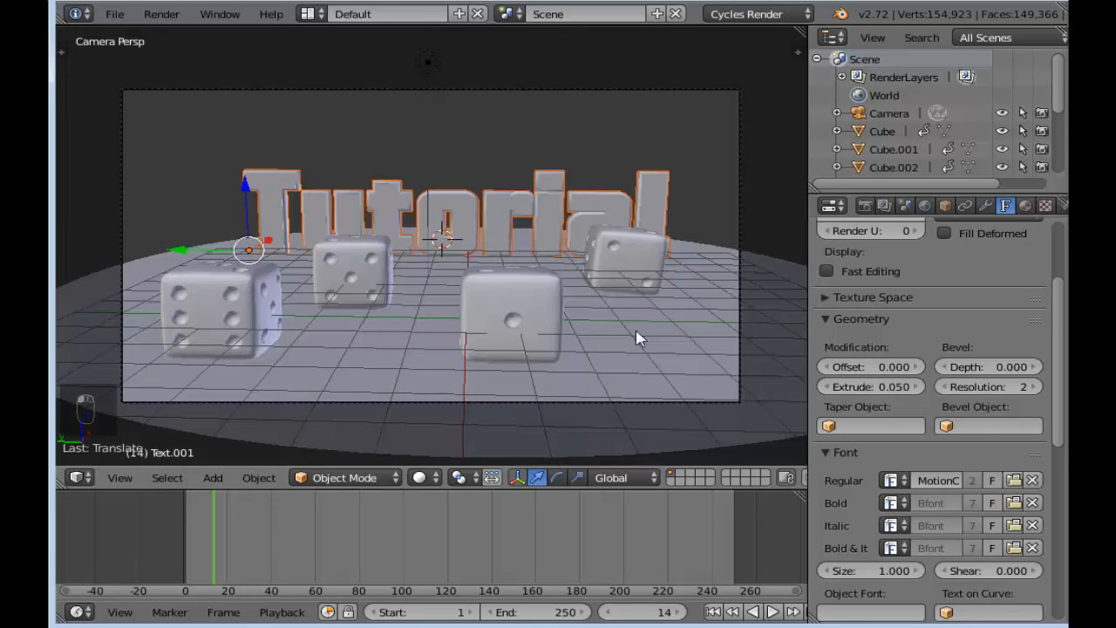
Step: Darken the world background color to black
{"action": "left_click", "coordinate": [924, 206]}
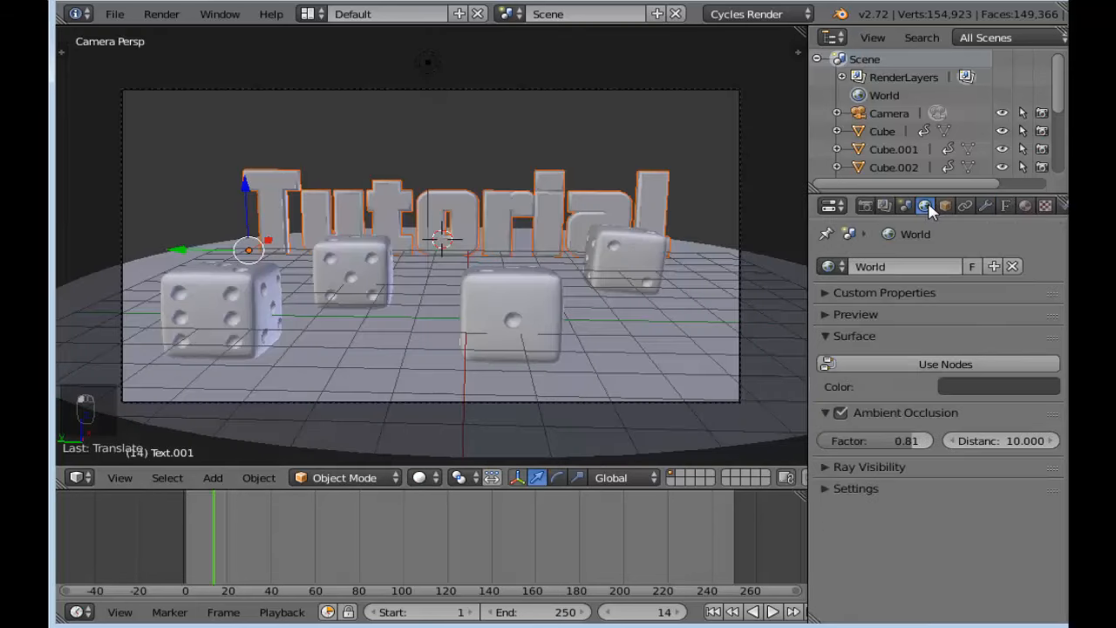
{"action": "left_click", "coordinate": [991, 387]}
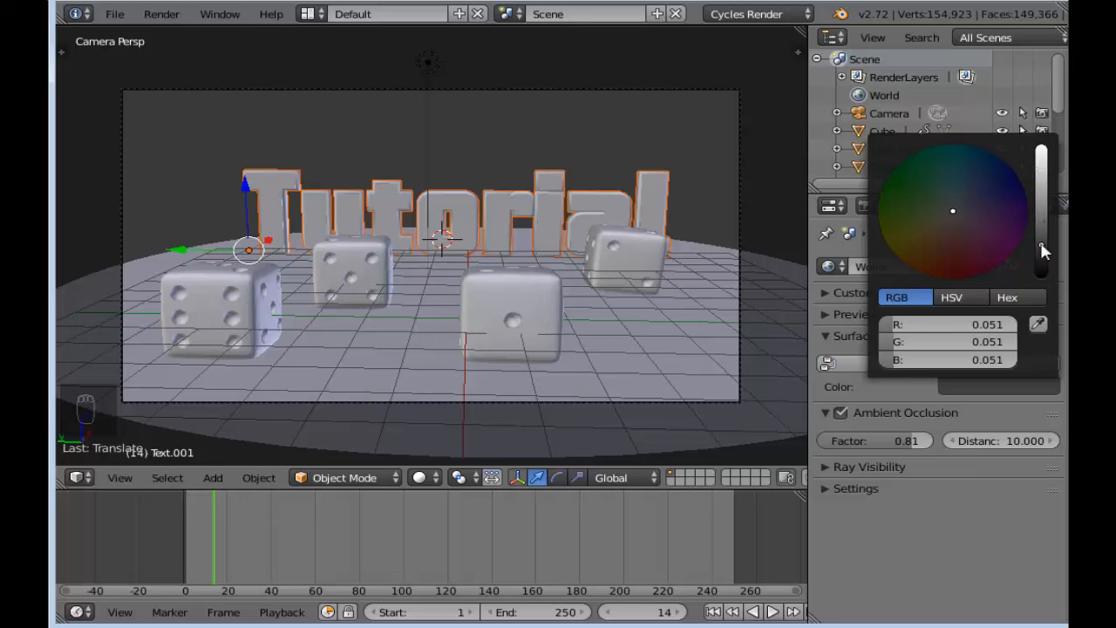
{"action": "left_click_drag", "start_coordinate": [1039, 244], "coordinate": [1041, 261]}
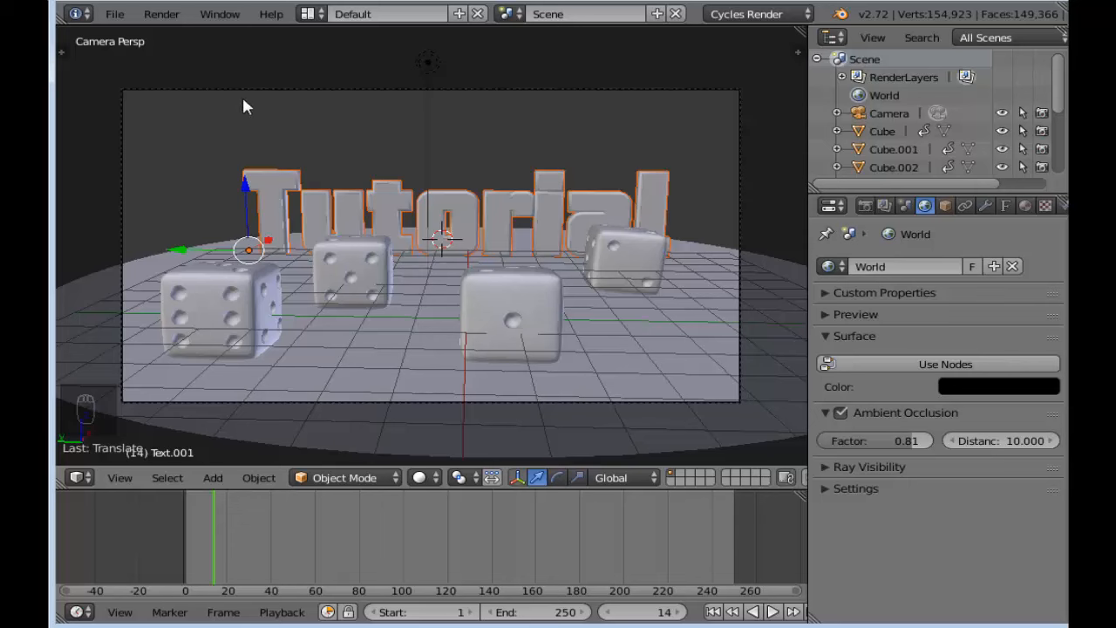
Step: Switch to the Compositing screen layout and enable Use Nodes and Backdrop for the scene's compositor
{"action": "left_click", "coordinate": [316, 15]}
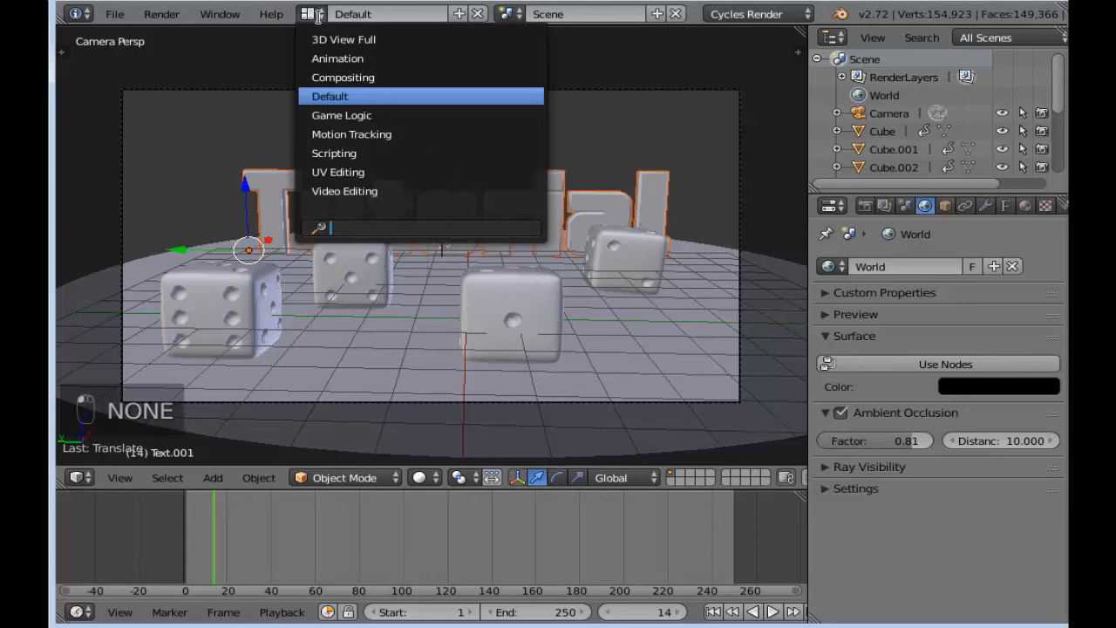
{"action": "left_click", "coordinate": [353, 78]}
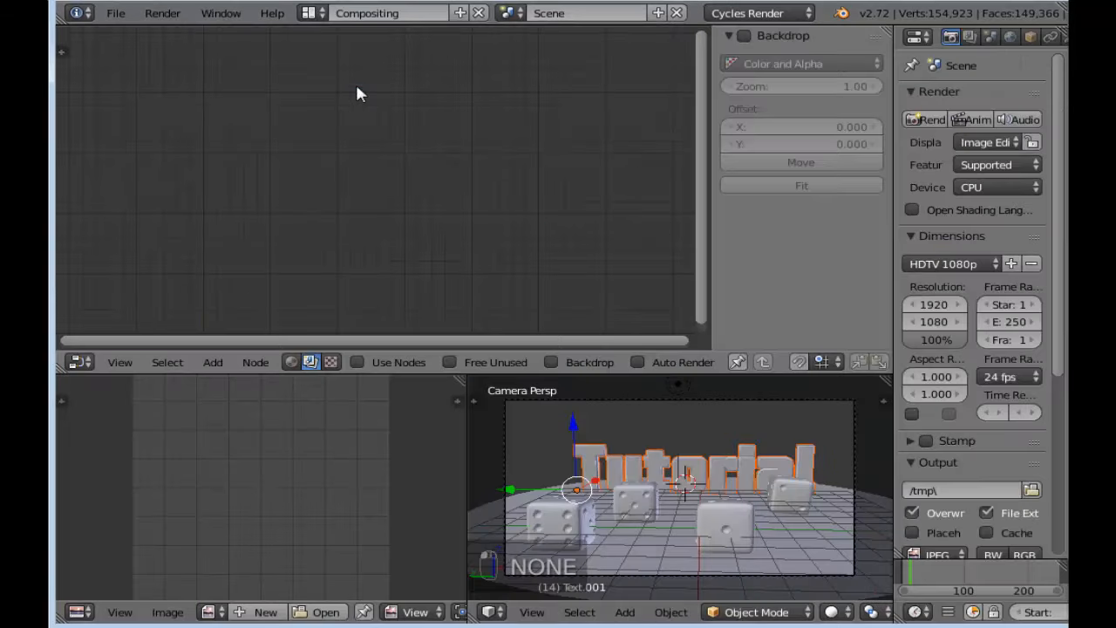
{"action": "left_click", "coordinate": [358, 361]}
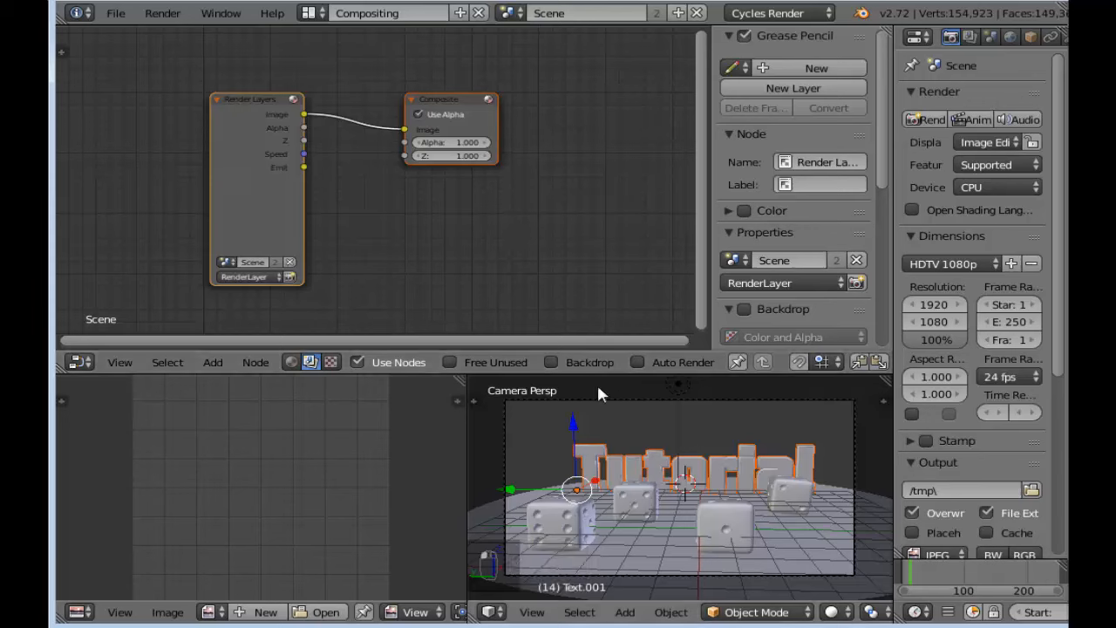
{"action": "left_click", "coordinate": [567, 363]}
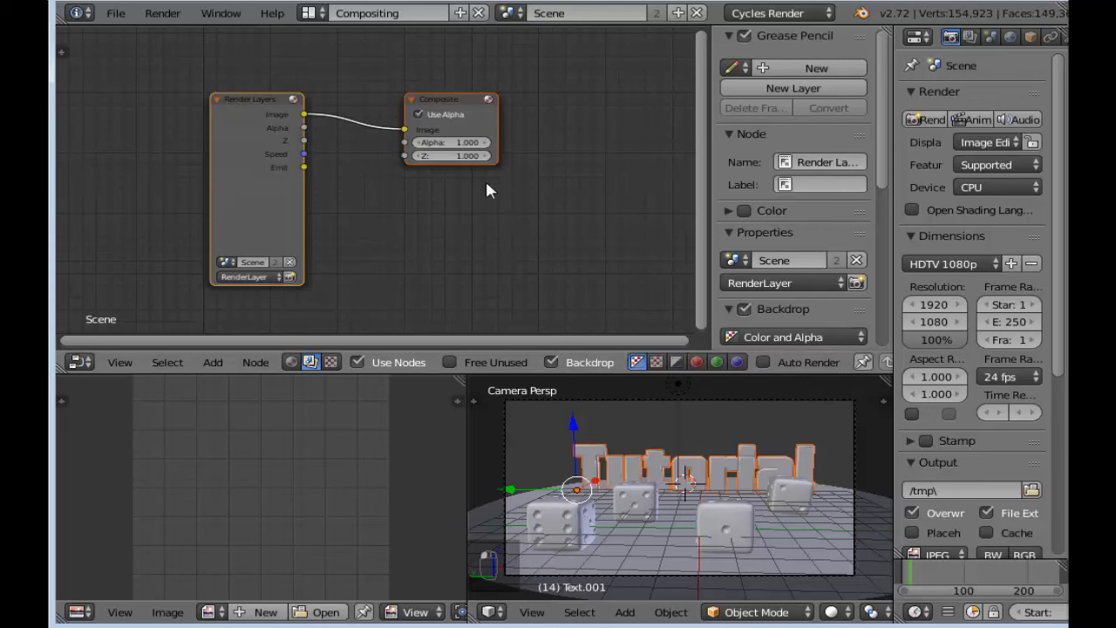
Step: Spread the Render Layers and Composite nodes far apart to leave room for nodes between them
{"action": "scroll", "coordinate": [444, 235], "scroll_direction": "down", "scroll_amount": 1}
{"action": "scroll", "coordinate": [446, 230], "scroll_direction": "up", "scroll_amount": 1}
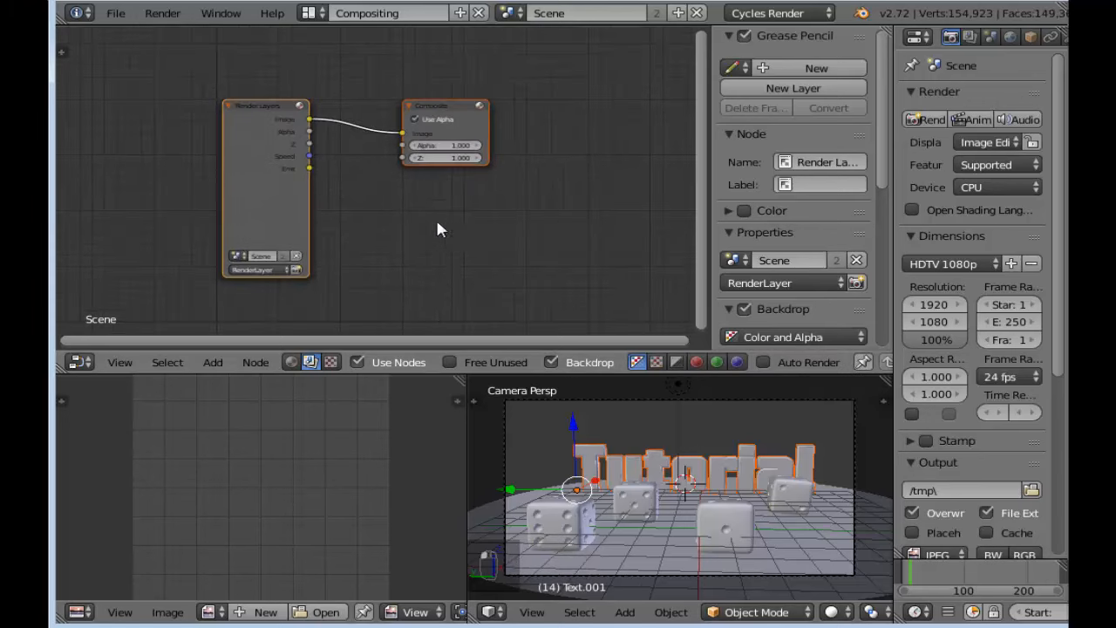
{"action": "middle_click_drag", "start_coordinate": [437, 222], "coordinate": [498, 201]}
{"action": "left_click_drag", "start_coordinate": [315, 101], "coordinate": [182, 89]}
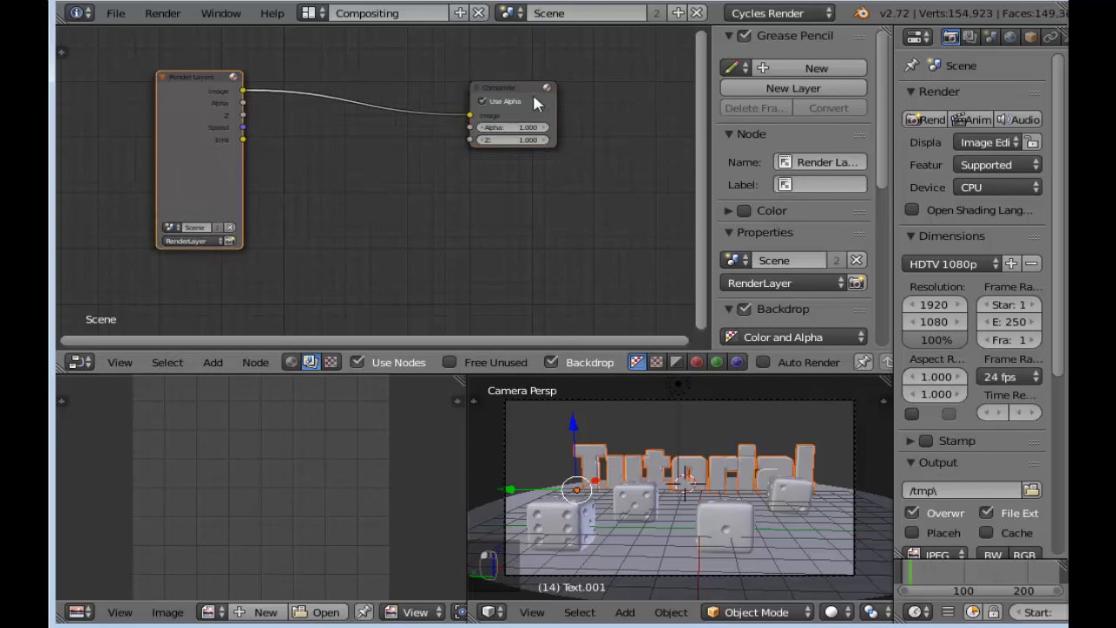
{"action": "left_click_drag", "start_coordinate": [535, 103], "coordinate": [613, 82]}
{"action": "left_click_drag", "start_coordinate": [190, 81], "coordinate": [130, 66]}
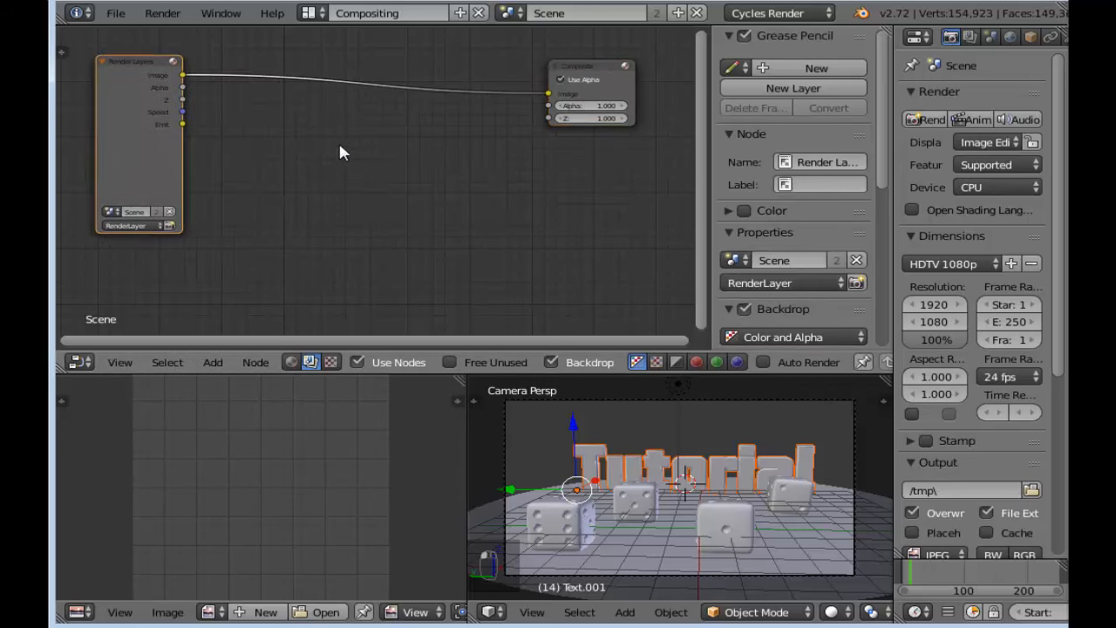
Step: Add a Viewer output node and place it directly below the Composite node
{"action": "key", "text": "shift+a"}
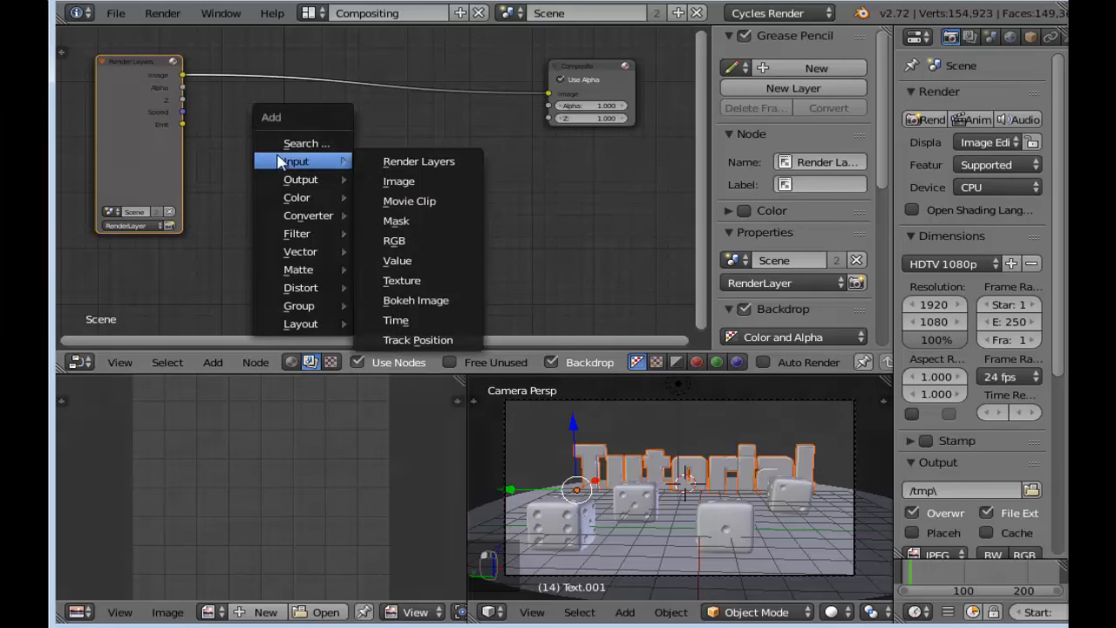
{"action": "mouse_move", "coordinate": [319, 179]}
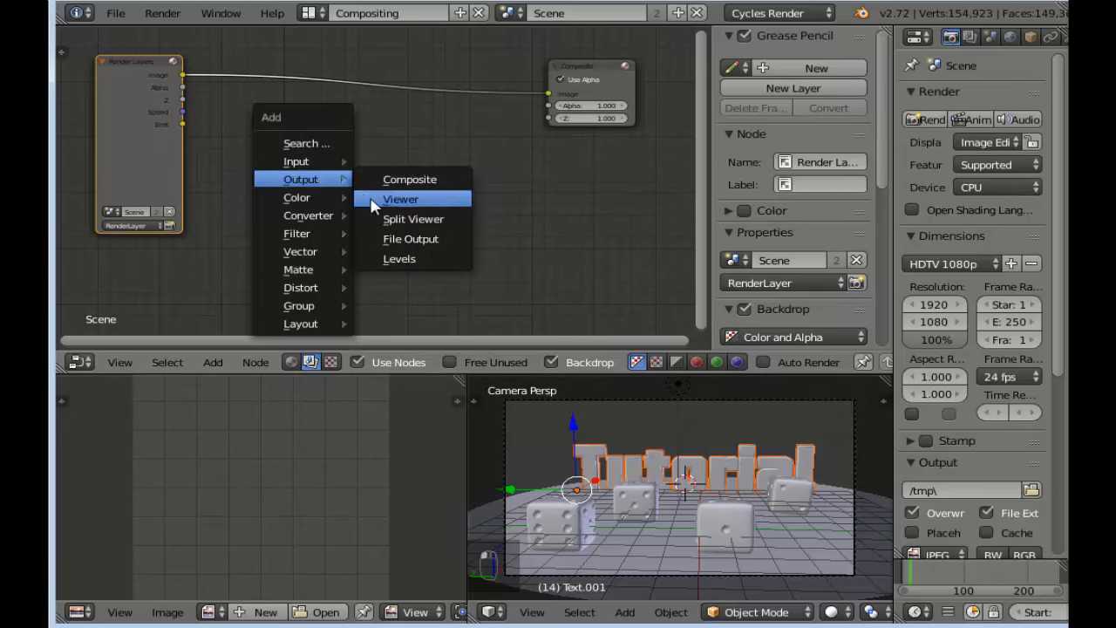
{"action": "left_click", "coordinate": [374, 199]}
{"action": "left_click", "coordinate": [555, 155]}
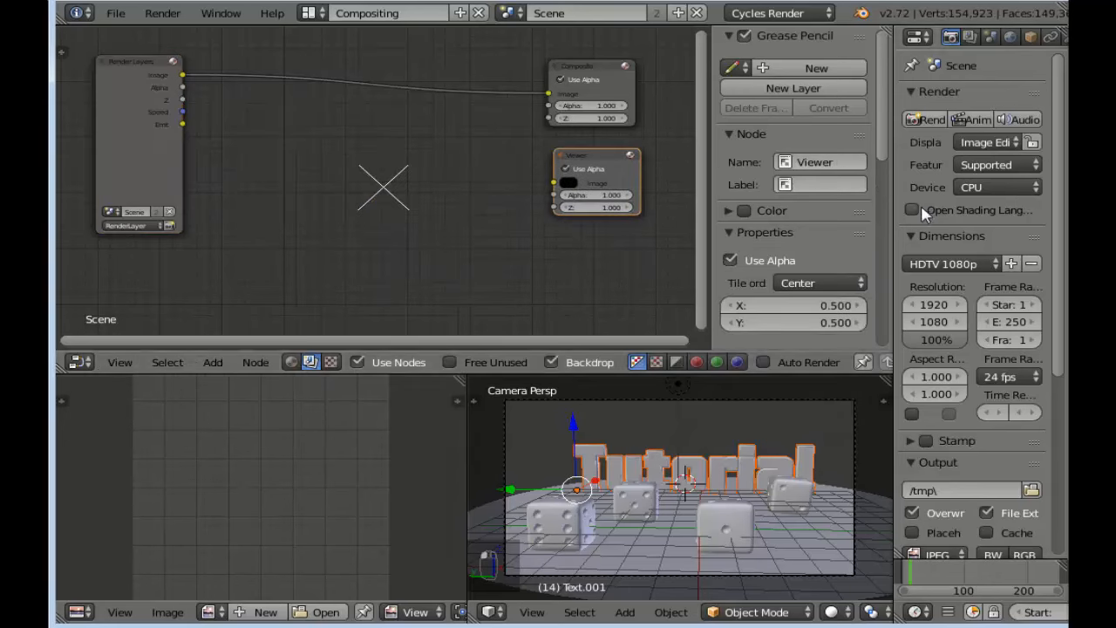
Step: Widen the render properties, expand the Sampling settings, set the render samples to 100, and narrow the properties area again
{"action": "left_click_drag", "start_coordinate": [894, 202], "coordinate": [795, 213]}
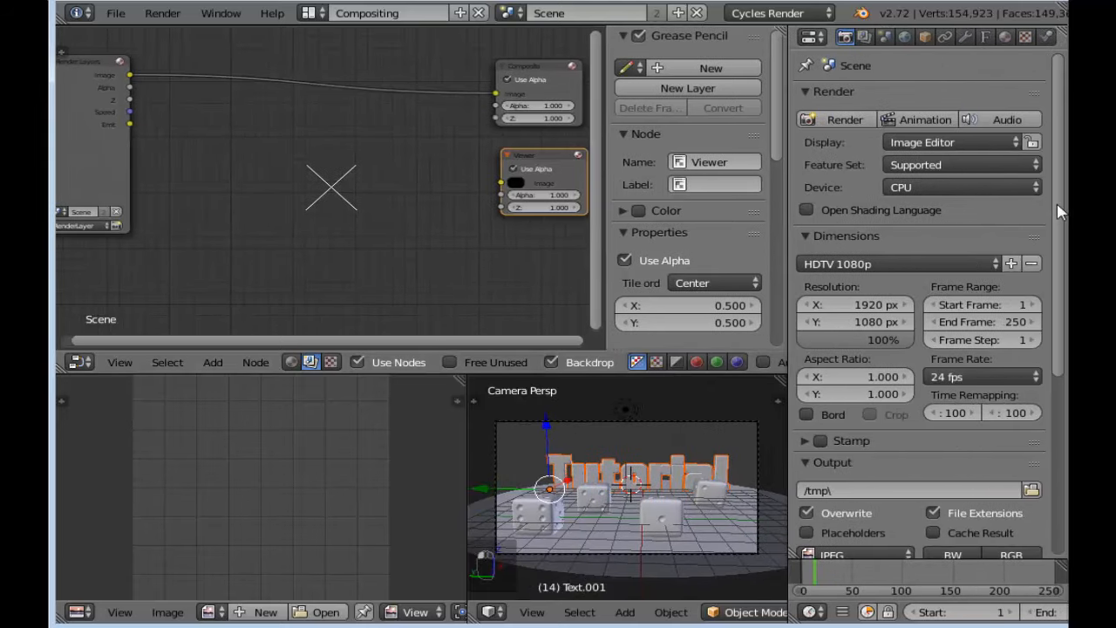
{"action": "scroll", "coordinate": [834, 344], "scroll_direction": "down", "scroll_amount": 8}
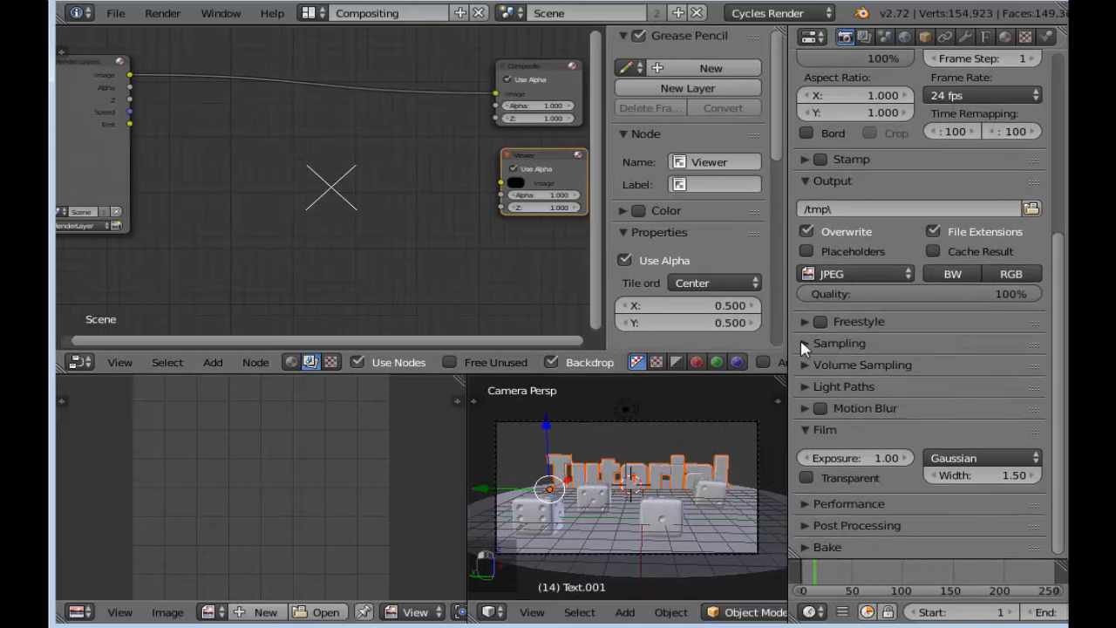
{"action": "left_click", "coordinate": [806, 343]}
{"action": "scroll", "coordinate": [1064, 348], "scroll_direction": "down", "scroll_amount": 5}
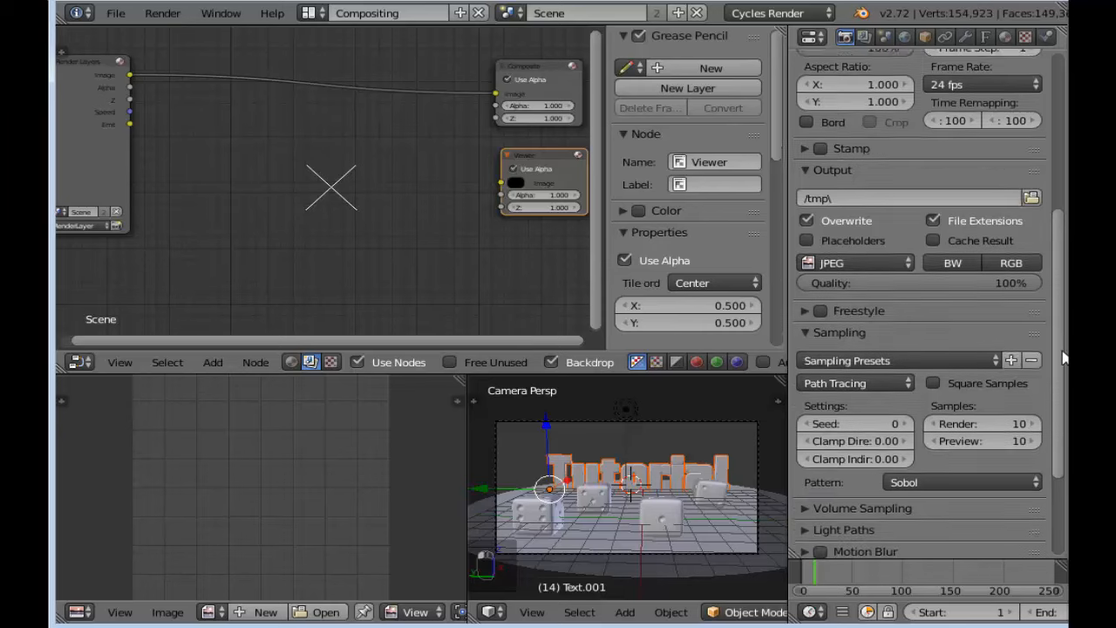
{"action": "left_click", "coordinate": [1017, 310]}
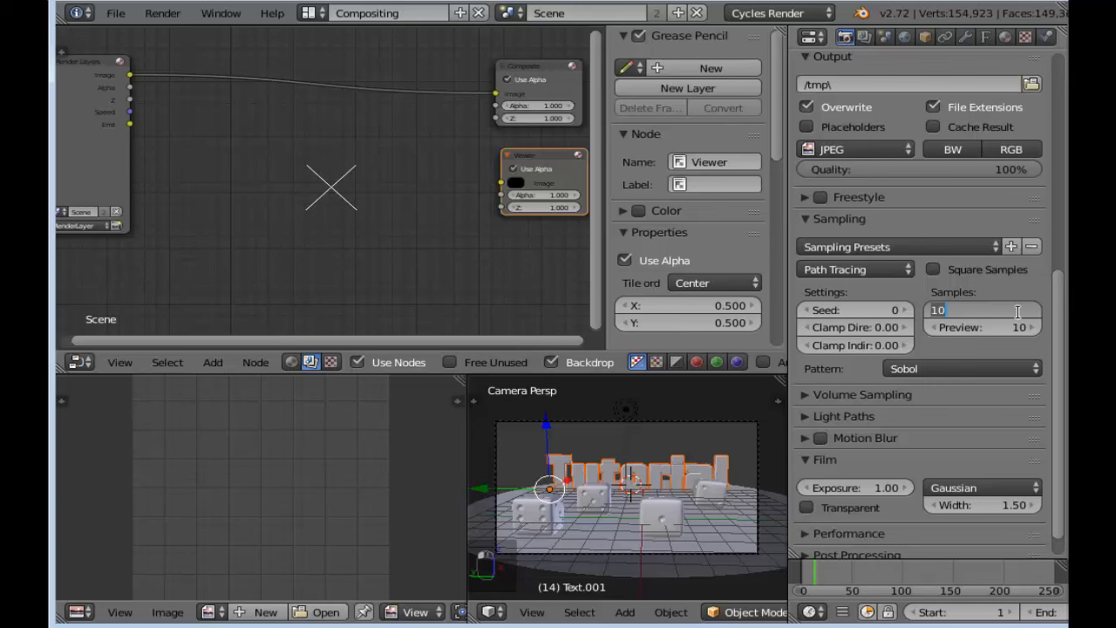
{"action": "type", "text": "100"}
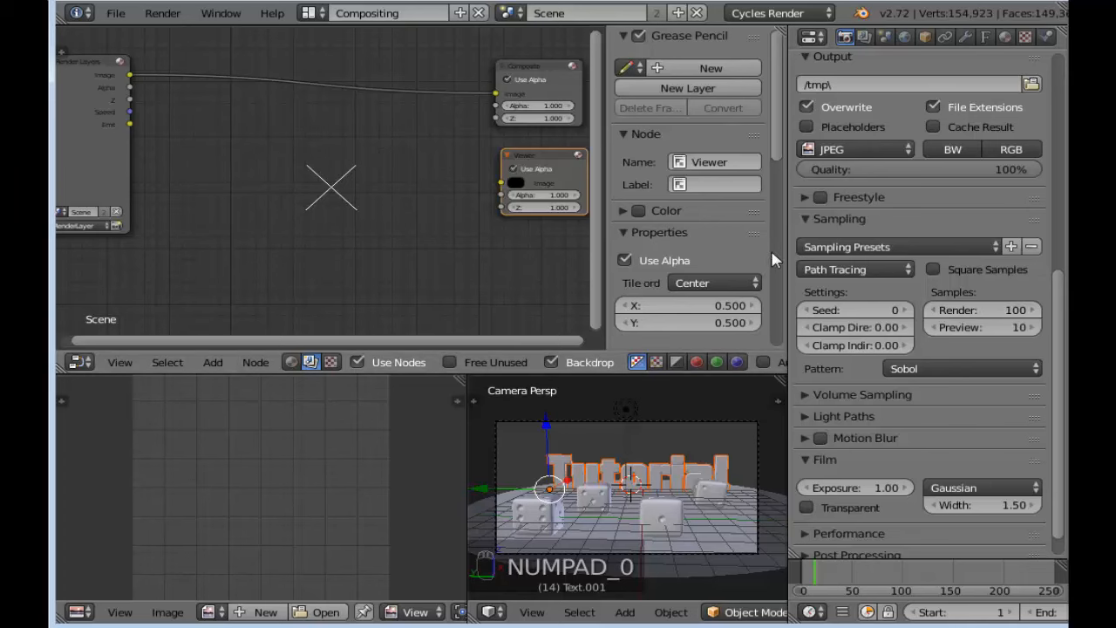
{"action": "left_click_drag", "start_coordinate": [802, 236], "coordinate": [889, 239]}
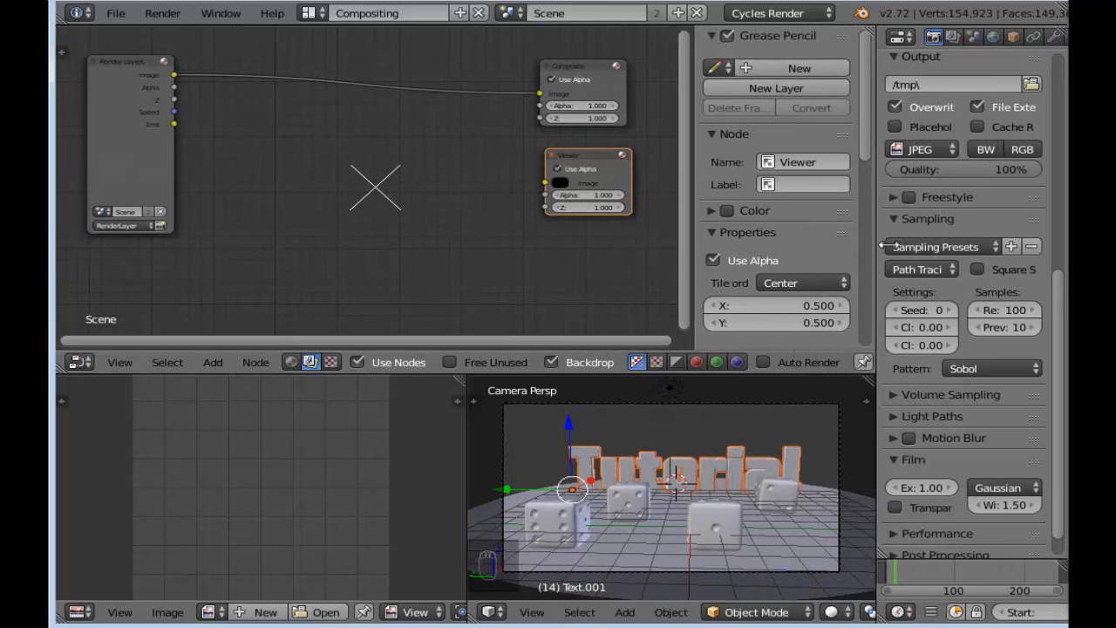
Step: Move the Render Layers, Composite and Viewer nodes toward the edges of the node area and widen the render properties again
{"action": "scroll", "coordinate": [371, 202], "scroll_direction": "down", "scroll_amount": 2}
{"action": "scroll", "coordinate": [355, 152], "scroll_direction": "up", "scroll_amount": 1}
{"action": "middle_click_drag", "start_coordinate": [355, 152], "coordinate": [414, 176]}
{"action": "left_click_drag", "start_coordinate": [187, 79], "coordinate": [125, 58]}
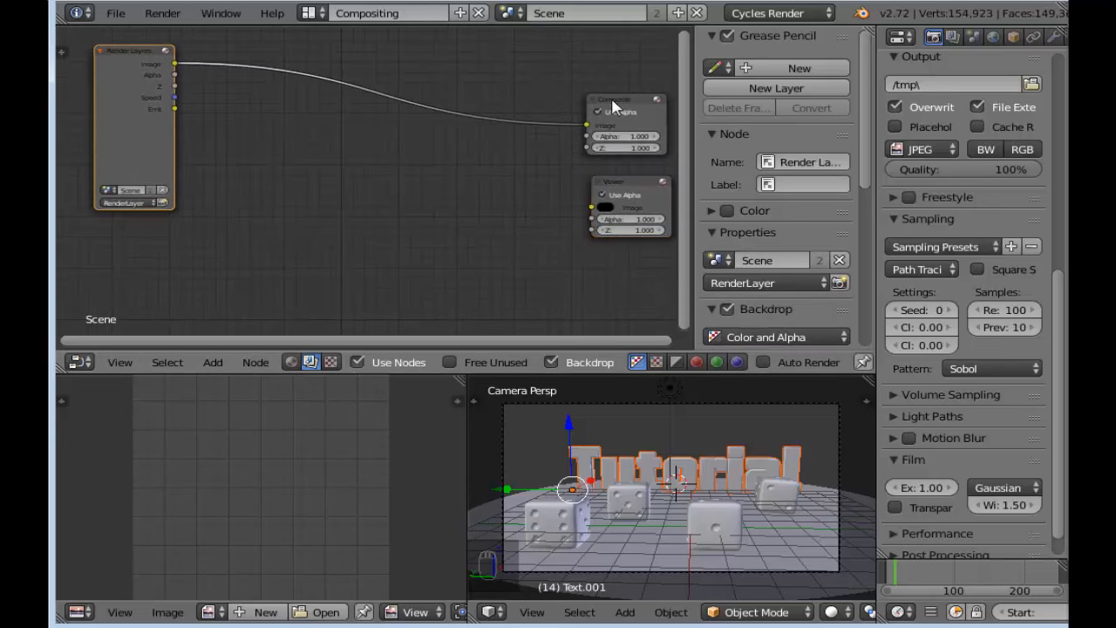
{"action": "left_click_drag", "start_coordinate": [613, 105], "coordinate": [624, 81]}
{"action": "left_click", "coordinate": [639, 177]}
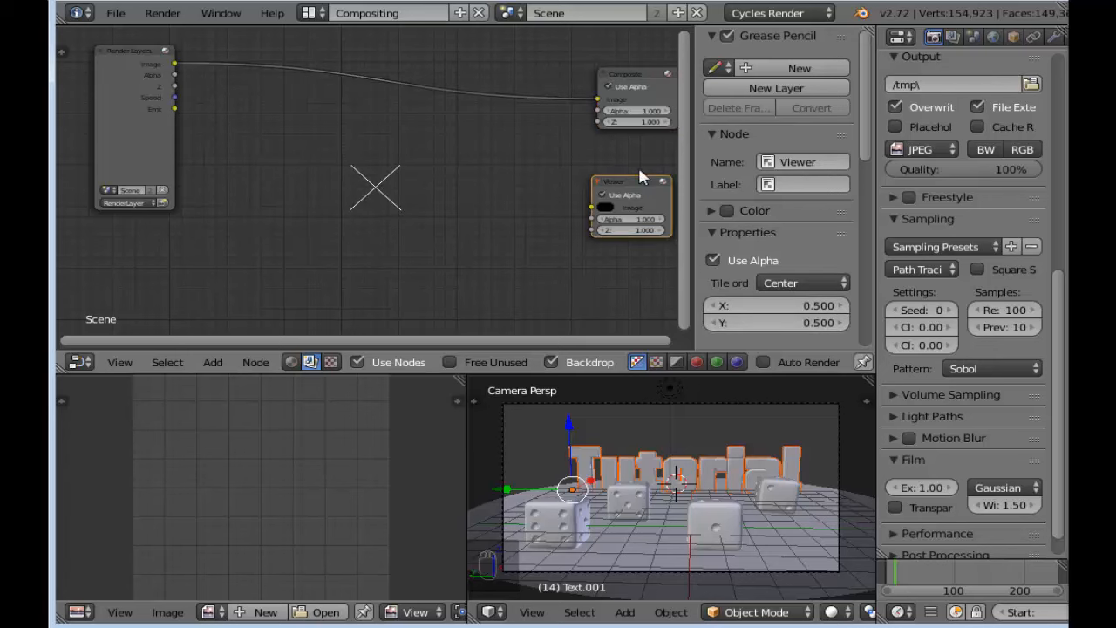
{"action": "left_click_drag", "start_coordinate": [639, 177], "coordinate": [648, 144]}
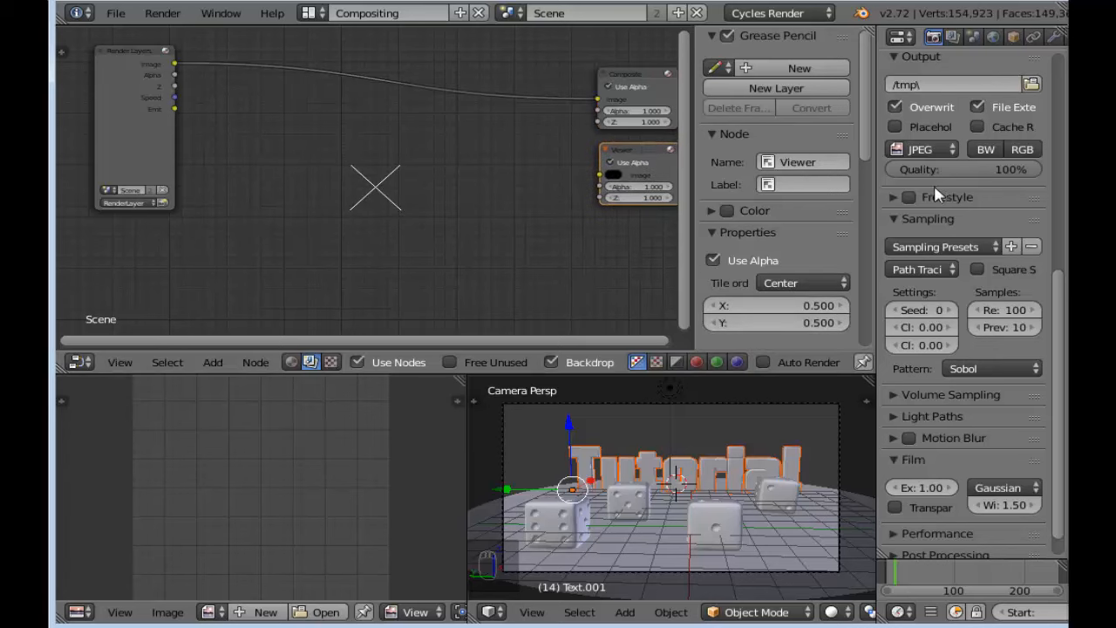
{"action": "left_click_drag", "start_coordinate": [877, 219], "coordinate": [813, 227]}
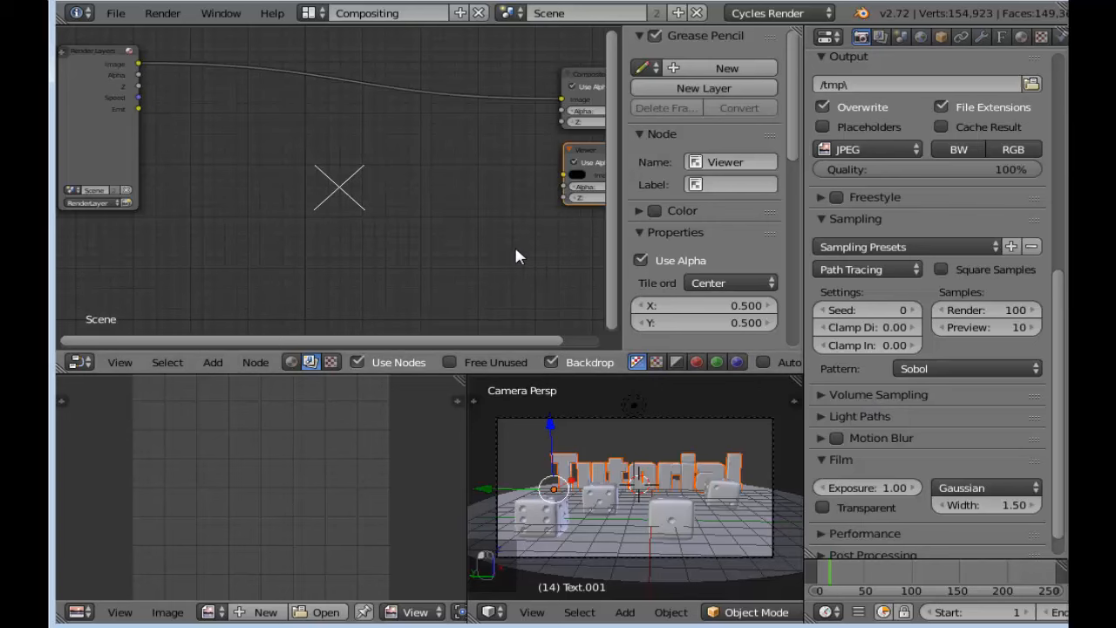
Step: Hide the node editor's properties and link the Render Layers image output to the Viewer node's image input
{"action": "key", "text": "n"}
{"action": "scroll", "coordinate": [328, 141], "scroll_direction": "up", "scroll_amount": 2}
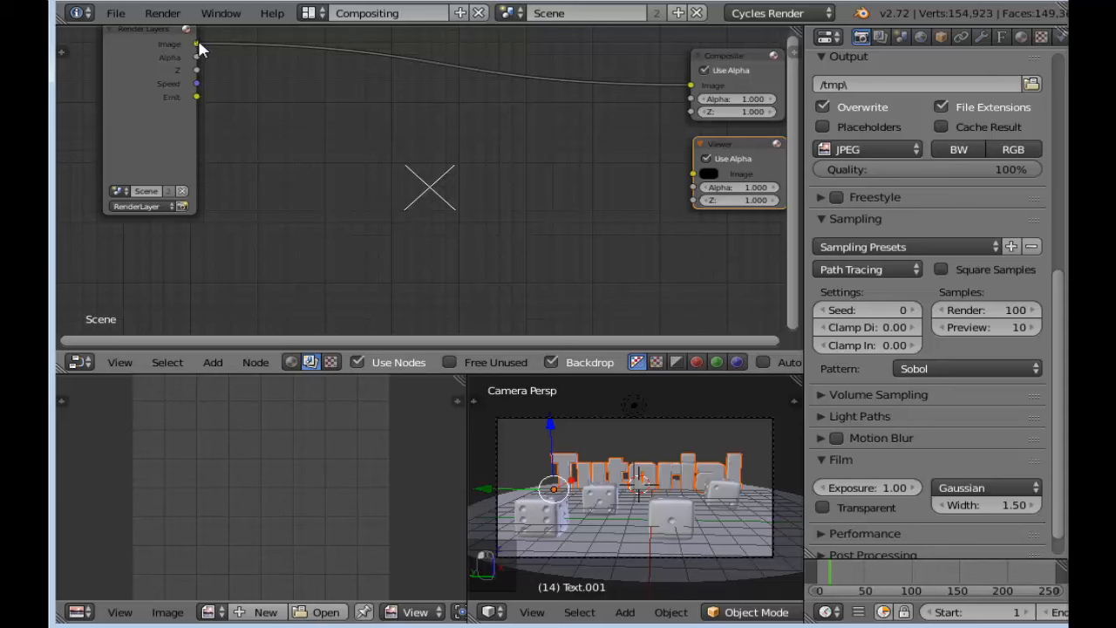
{"action": "left_click_drag", "start_coordinate": [197, 44], "coordinate": [693, 173]}
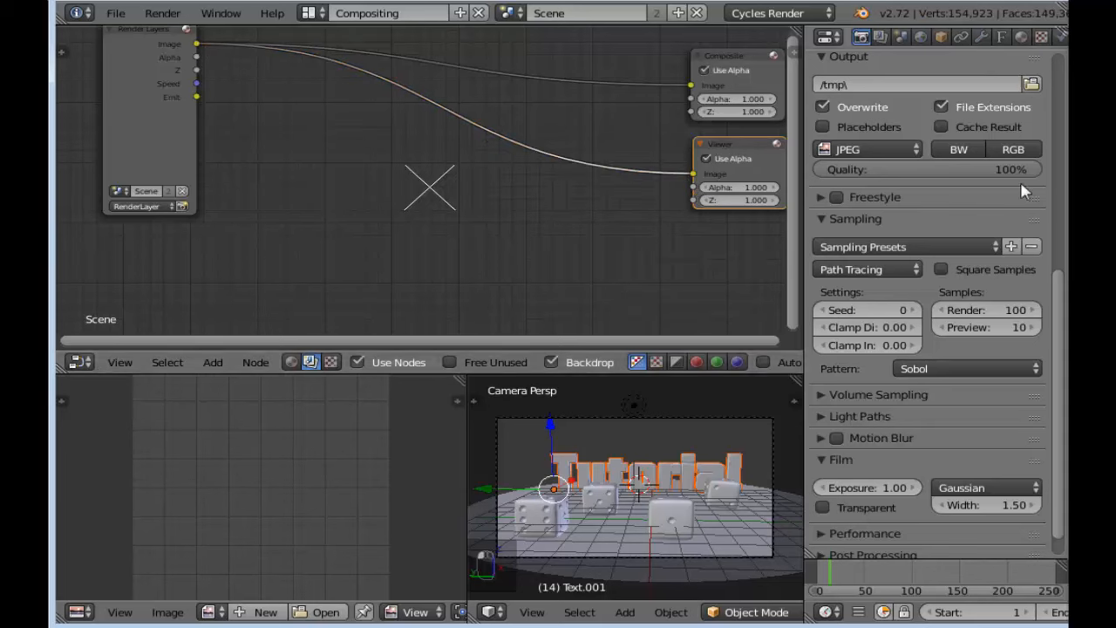
Step: Render the current frame and shrink the backdrop image until the entire render fits in the node area
{"action": "left_click_drag", "start_coordinate": [1056, 296], "coordinate": [1056, 83]}
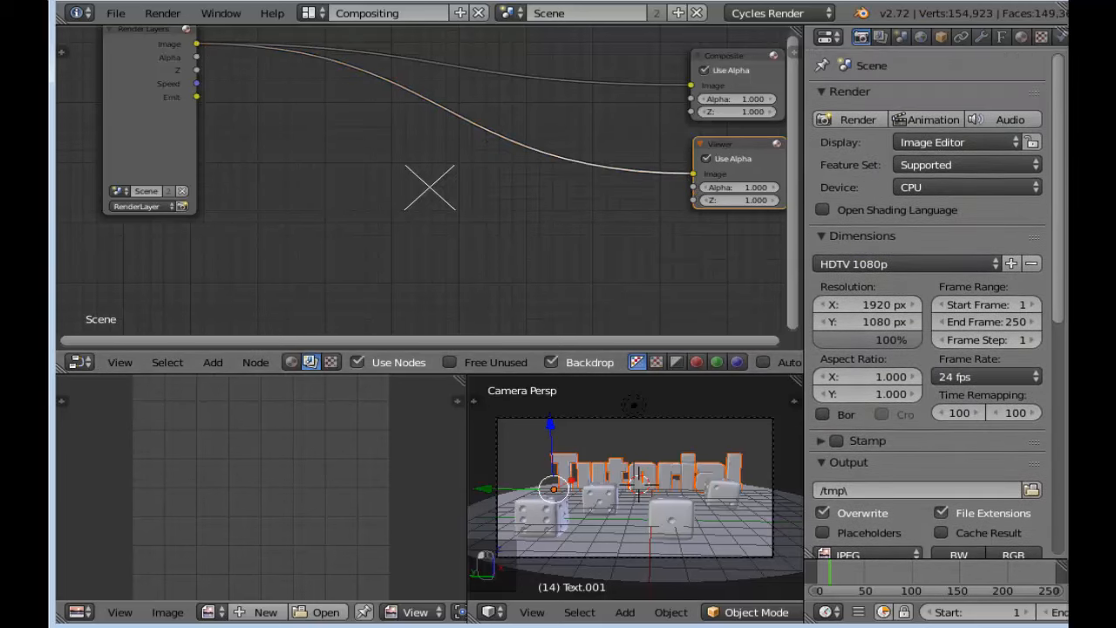
{"action": "left_click", "coordinate": [856, 120]}
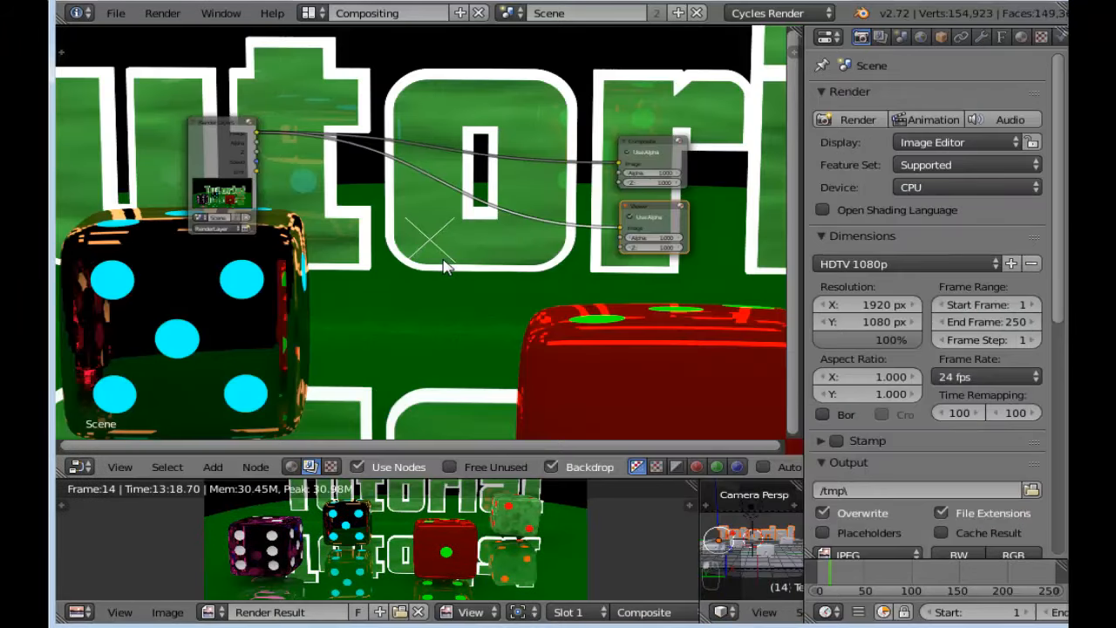
{"action": "key", "text": "v"}
{"action": "key", "text": "v"}
{"action": "key", "text": "v"}
{"action": "key", "text": "v"}
{"action": "key", "text": "v"}
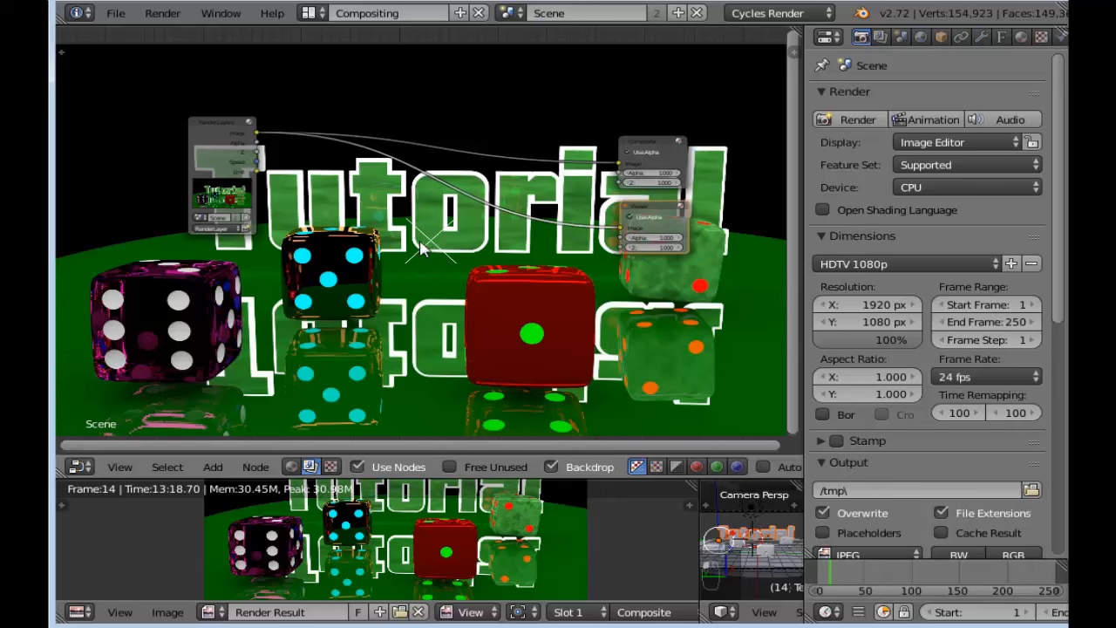
Step: Add a Vector Blur node and insert it into the link between the Render Layers image output and the Viewer
{"action": "scroll", "coordinate": [368, 199], "scroll_direction": "up", "scroll_amount": 1}
{"action": "scroll", "coordinate": [367, 203], "scroll_direction": "up", "scroll_amount": 2}
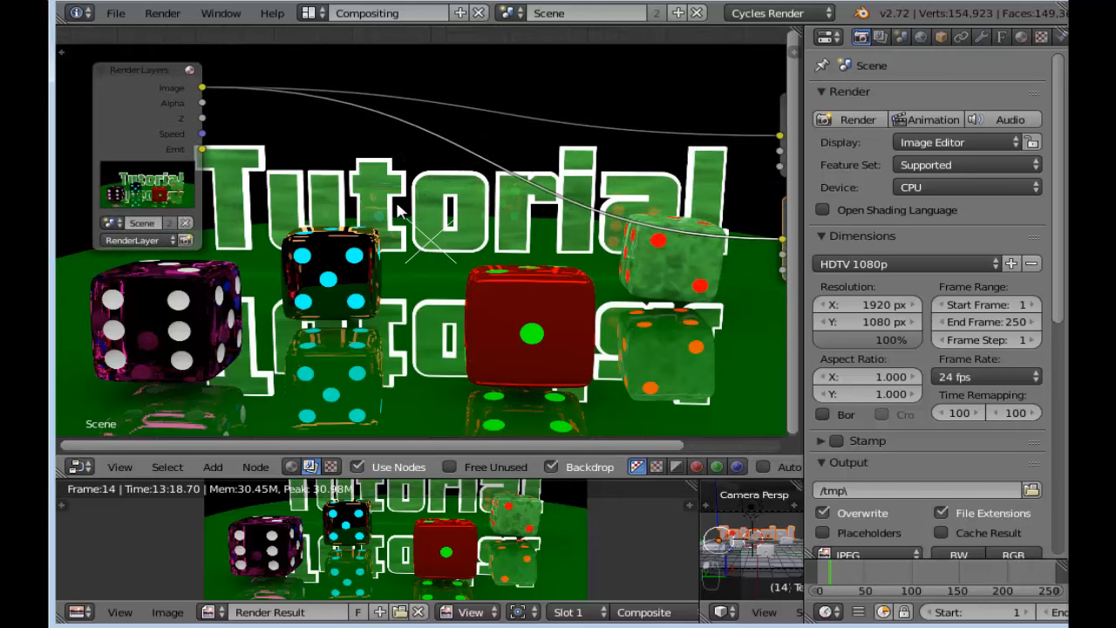
{"action": "scroll", "coordinate": [365, 214], "scroll_direction": "up", "scroll_amount": 1}
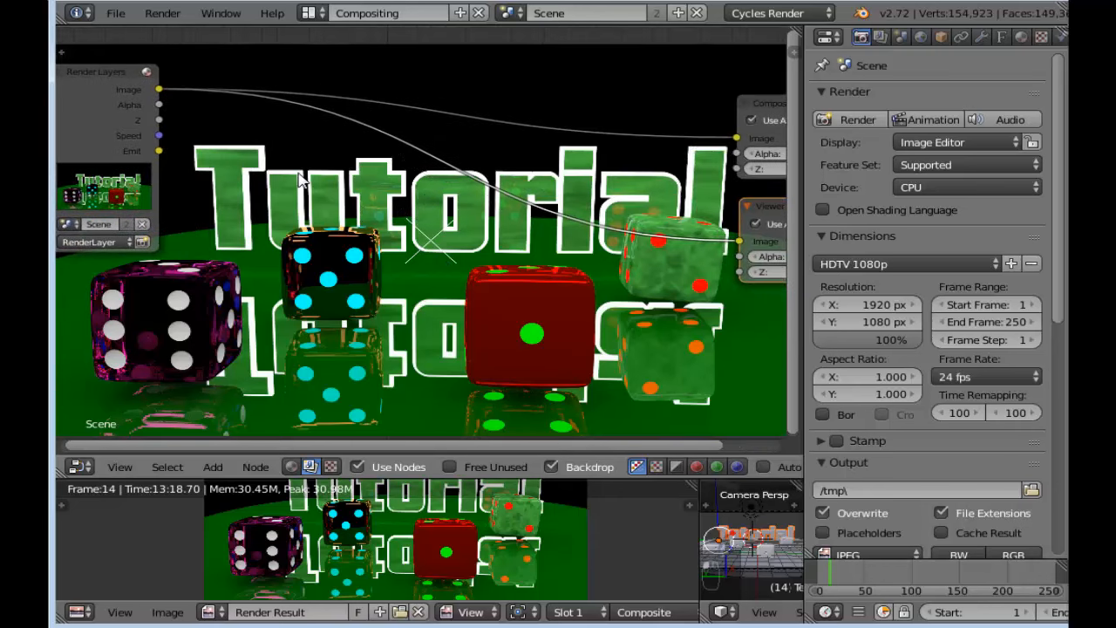
{"action": "key", "text": "shift+a"}
{"action": "mouse_move", "coordinate": [279, 228]}
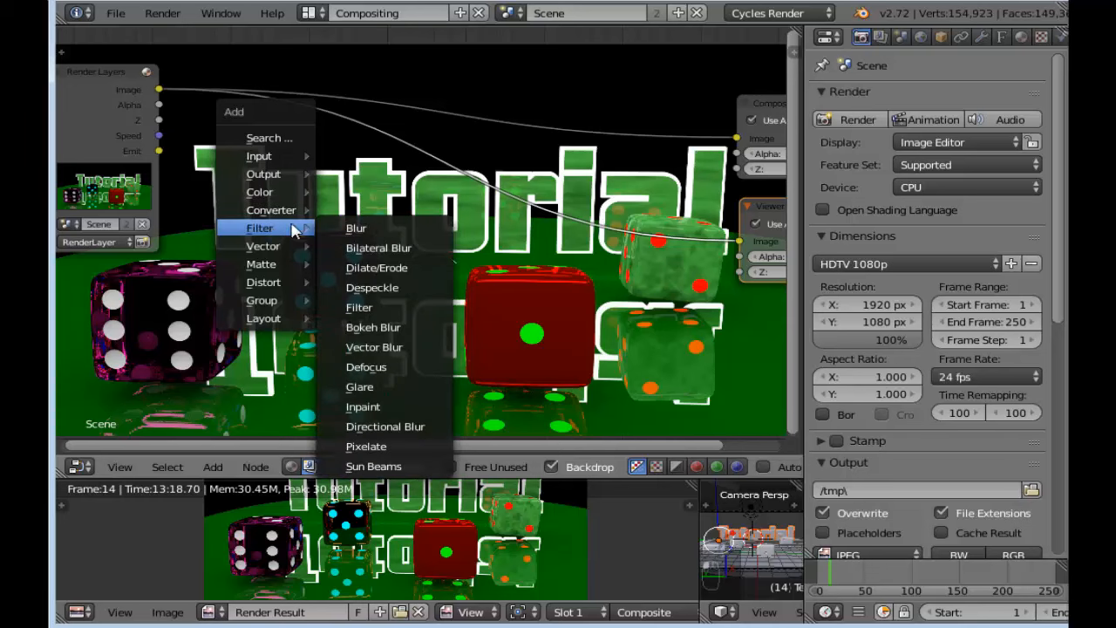
{"action": "left_click", "coordinate": [373, 347]}
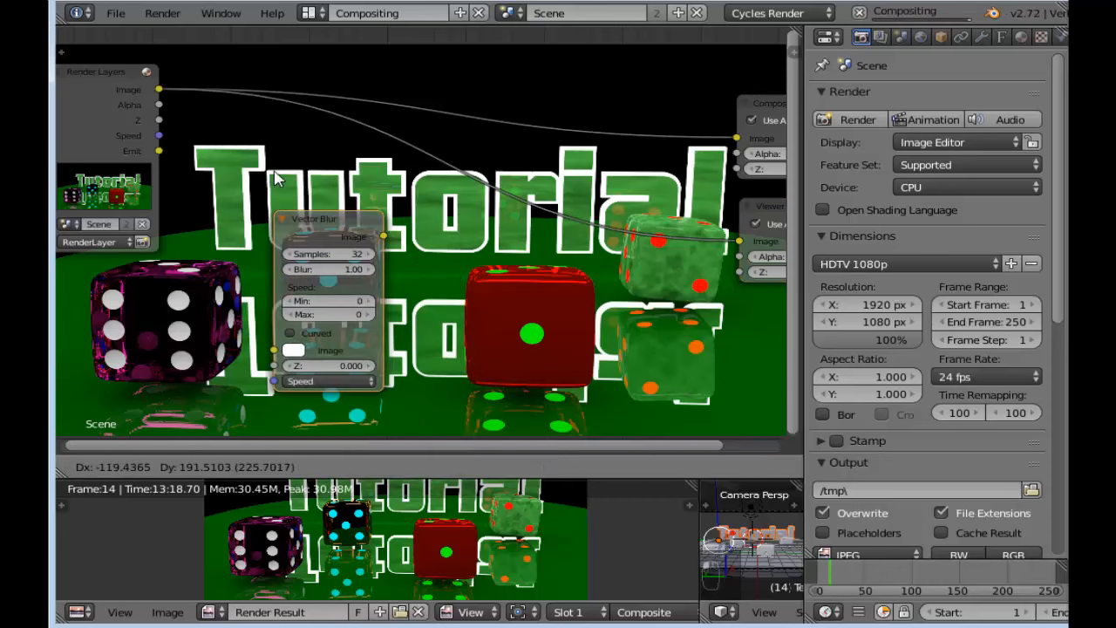
{"action": "left_click", "coordinate": [278, 133]}
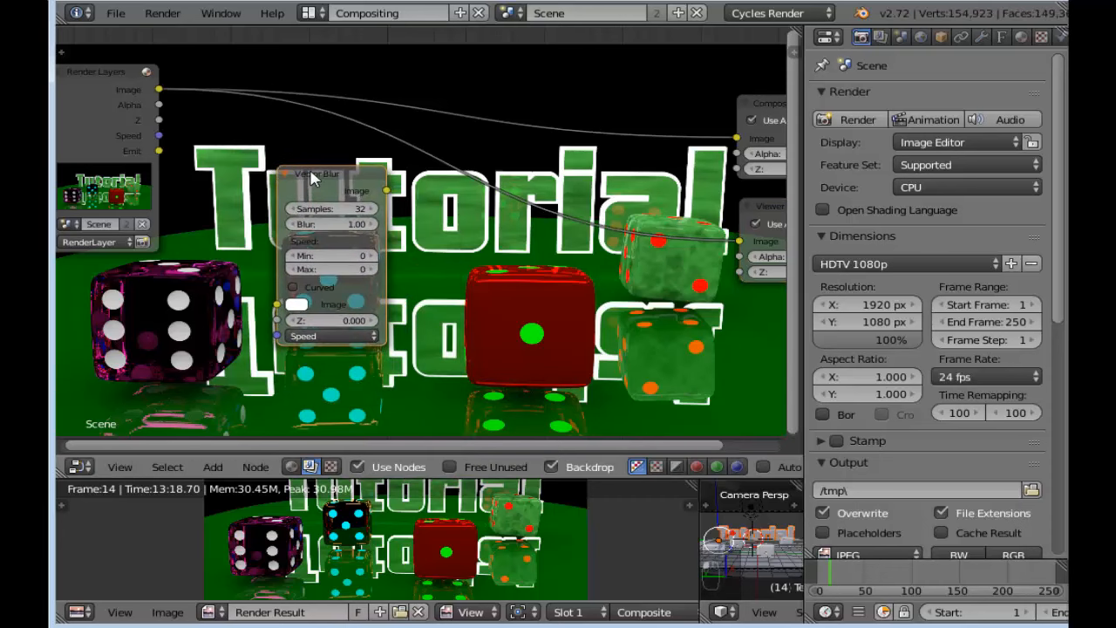
{"action": "left_click_drag", "start_coordinate": [312, 172], "coordinate": [364, 144]}
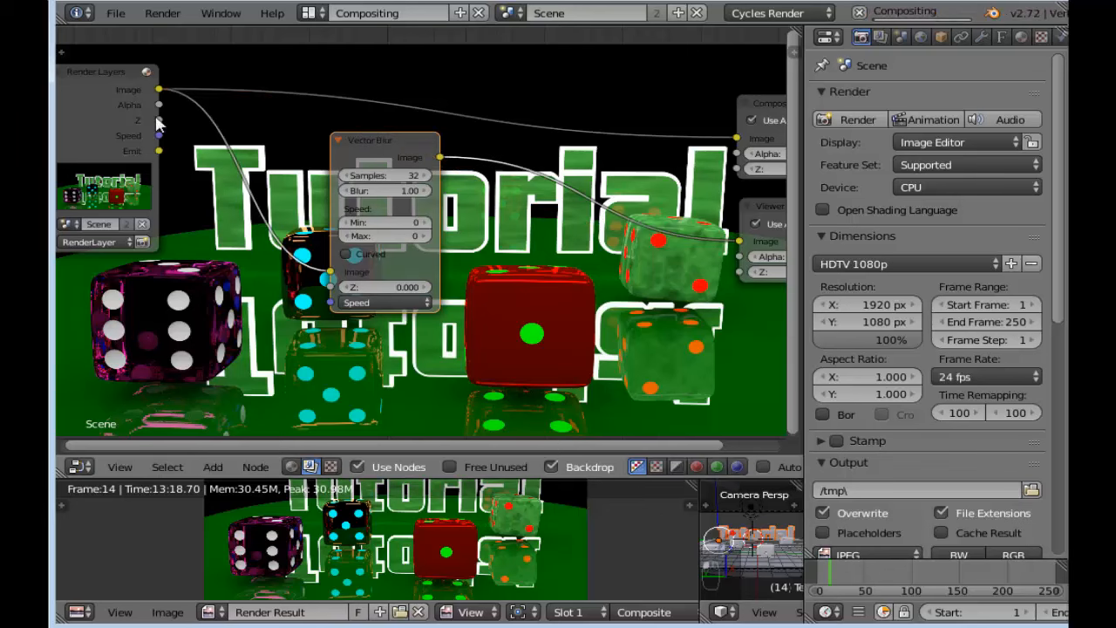
Step: Link the Render Layers Z and Speed outputs to the Vector Blur node and feed its image output into the Composite node
{"action": "left_click_drag", "start_coordinate": [159, 119], "coordinate": [327, 290]}
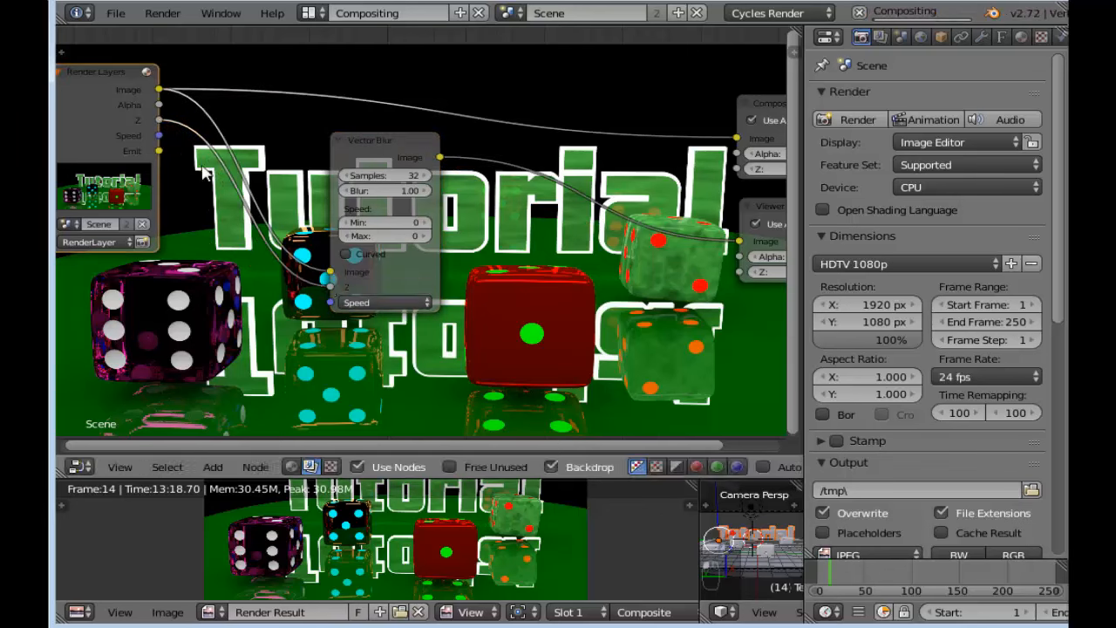
{"action": "left_click_drag", "start_coordinate": [159, 135], "coordinate": [331, 305]}
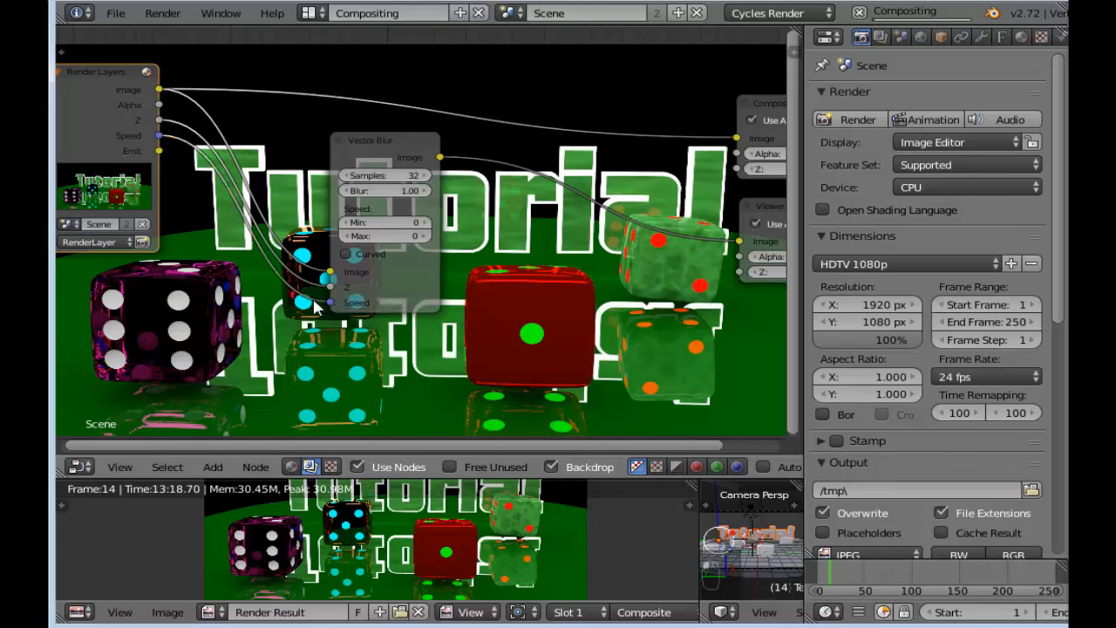
{"action": "scroll", "coordinate": [436, 214], "scroll_direction": "down", "scroll_amount": 1}
{"action": "middle_click_drag", "start_coordinate": [475, 221], "coordinate": [462, 196]}
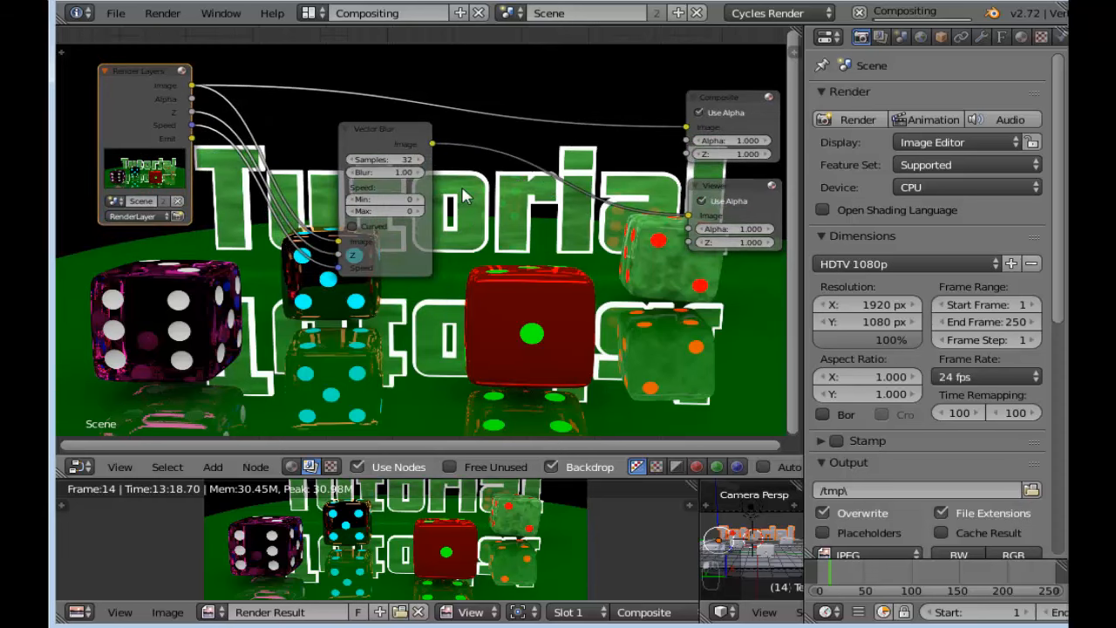
{"action": "left_click_drag", "start_coordinate": [373, 128], "coordinate": [354, 58]}
Step: Add a Glare filter node and place it below and beyond the Vector Blur node
{"action": "key", "text": "shift+a"}
{"action": "mouse_move", "coordinate": [357, 225]}
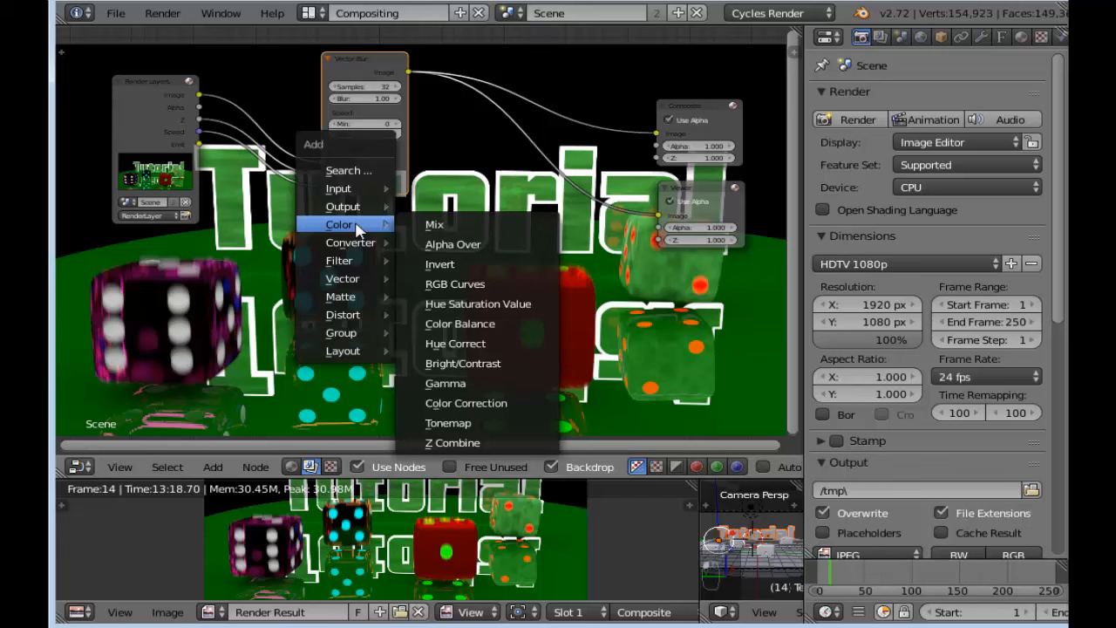
{"action": "mouse_move", "coordinate": [346, 262]}
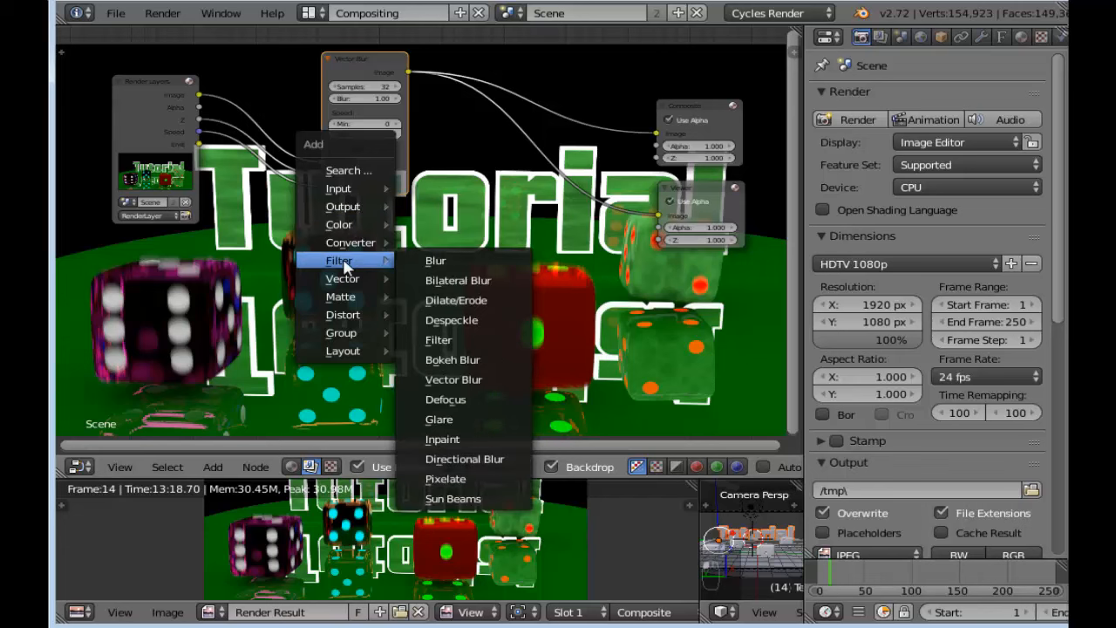
{"action": "left_click", "coordinate": [436, 420]}
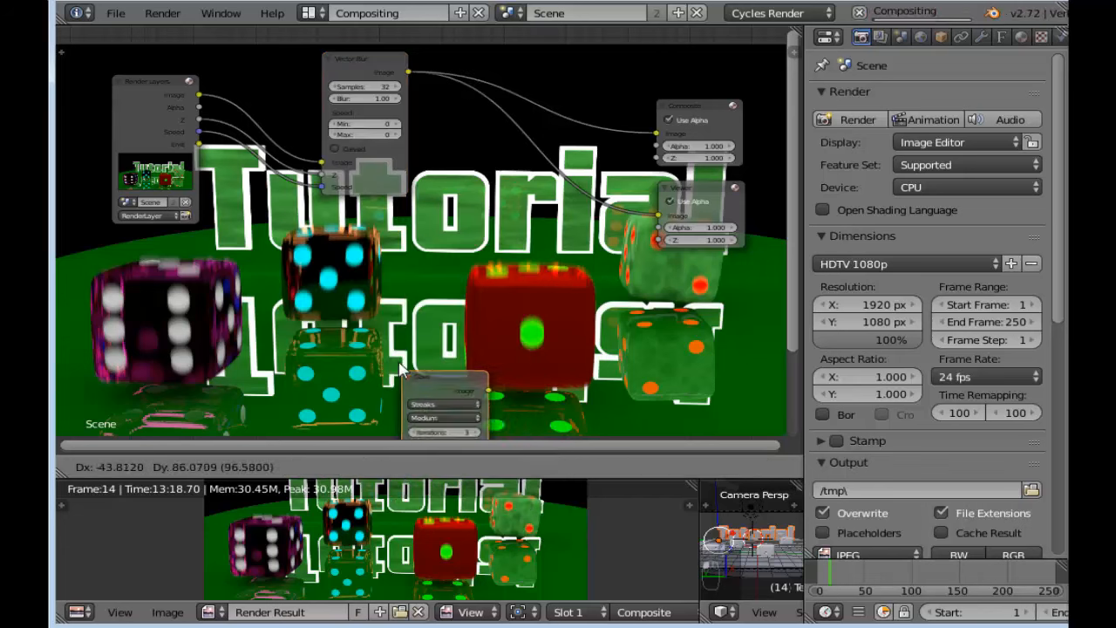
{"action": "left_click", "coordinate": [459, 208]}
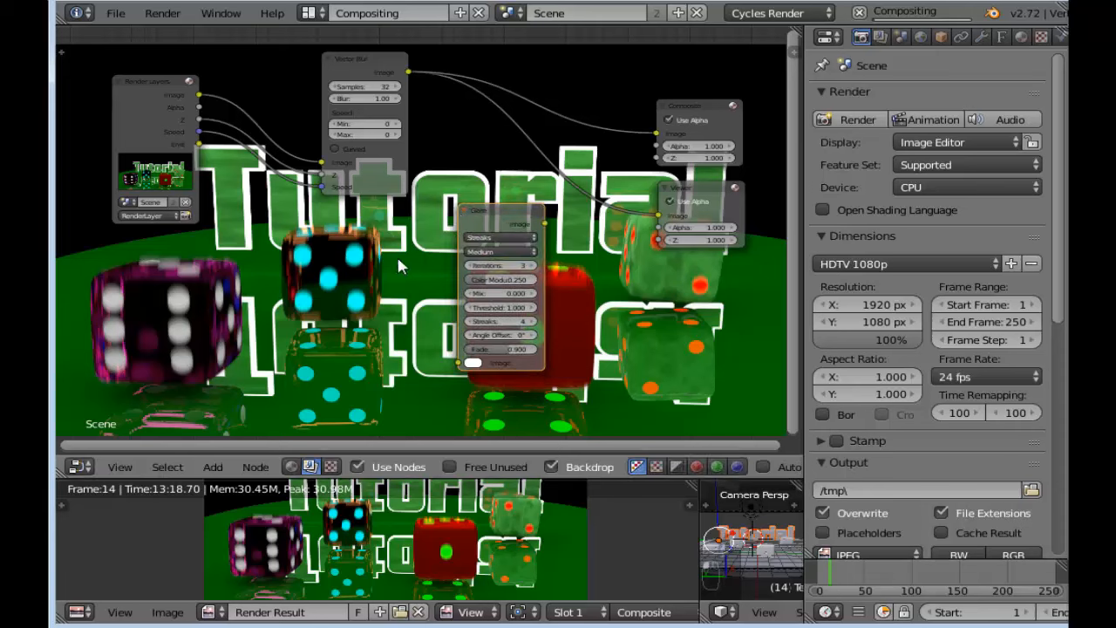
Step: Link the Render Layers Emit output to the Glare node's image input and move the Glare node closer to the Render Layers node
{"action": "left_click", "coordinate": [201, 150]}
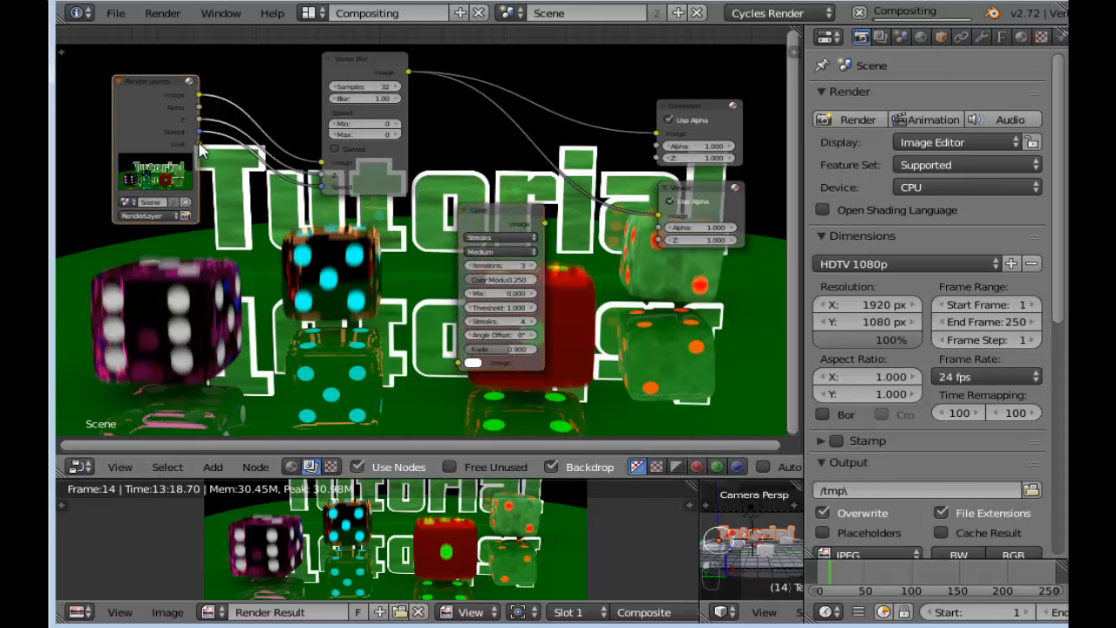
{"action": "scroll", "coordinate": [244, 235], "scroll_direction": "up", "scroll_amount": 3}
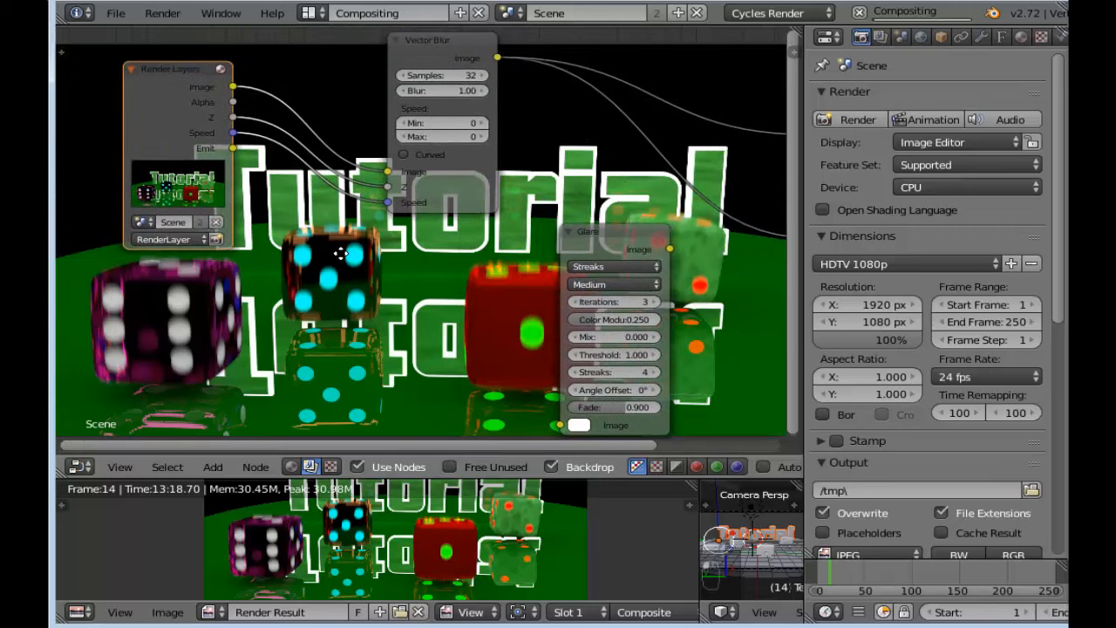
{"action": "left_click_drag", "start_coordinate": [233, 148], "coordinate": [547, 423]}
{"action": "scroll", "coordinate": [478, 293], "scroll_direction": "down", "scroll_amount": 2}
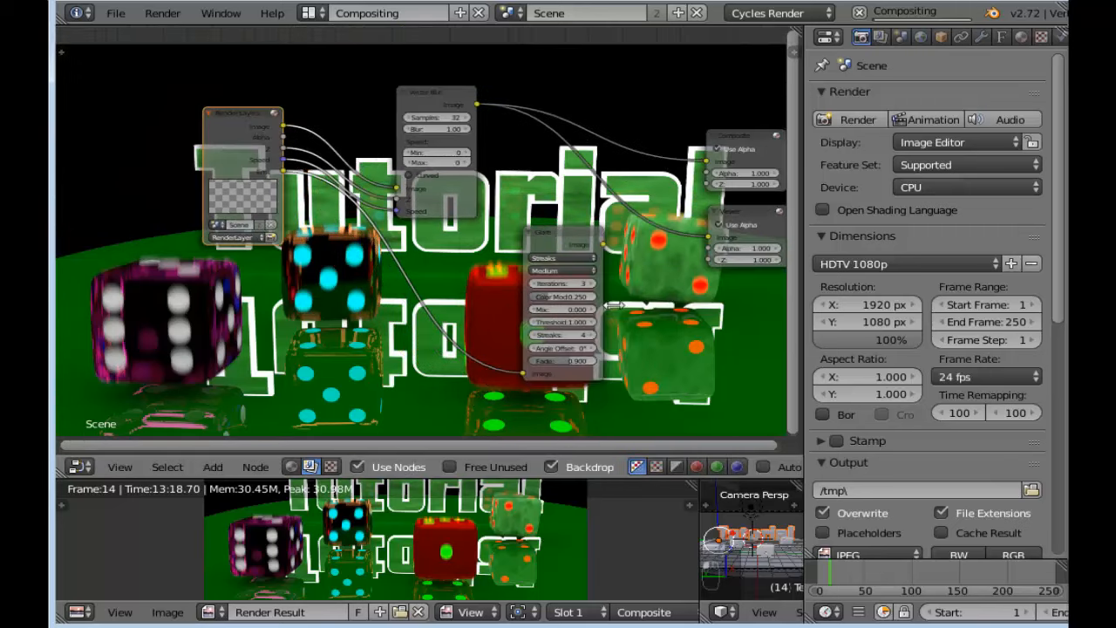
{"action": "middle_click_drag", "start_coordinate": [702, 310], "coordinate": [554, 274]}
{"action": "scroll", "coordinate": [554, 273], "scroll_direction": "up", "scroll_amount": 3}
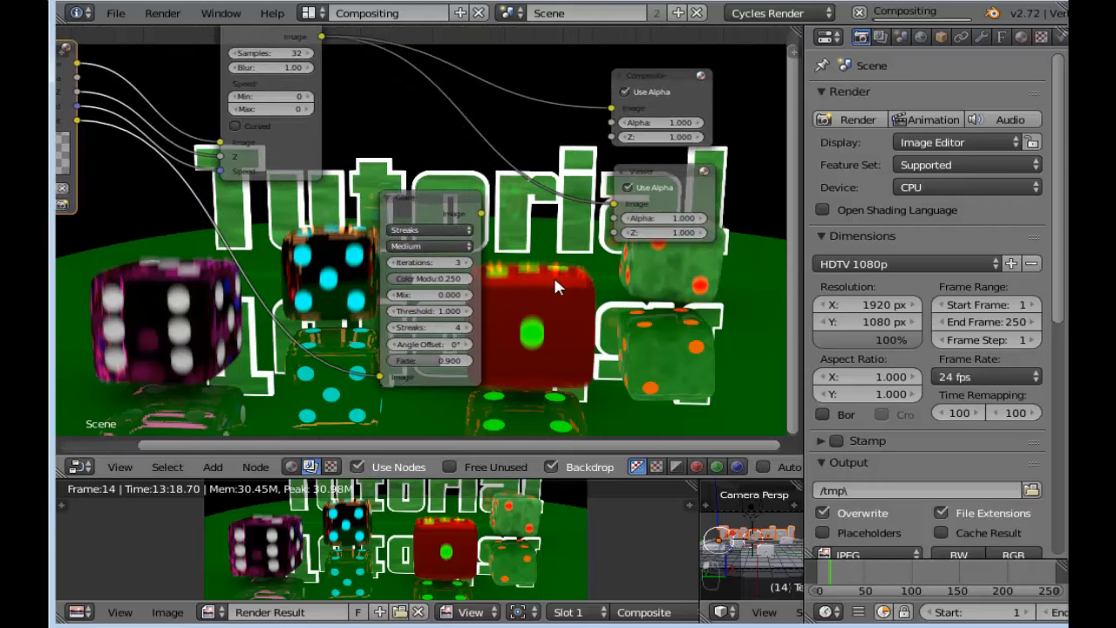
{"action": "left_click_drag", "start_coordinate": [433, 201], "coordinate": [363, 202]}
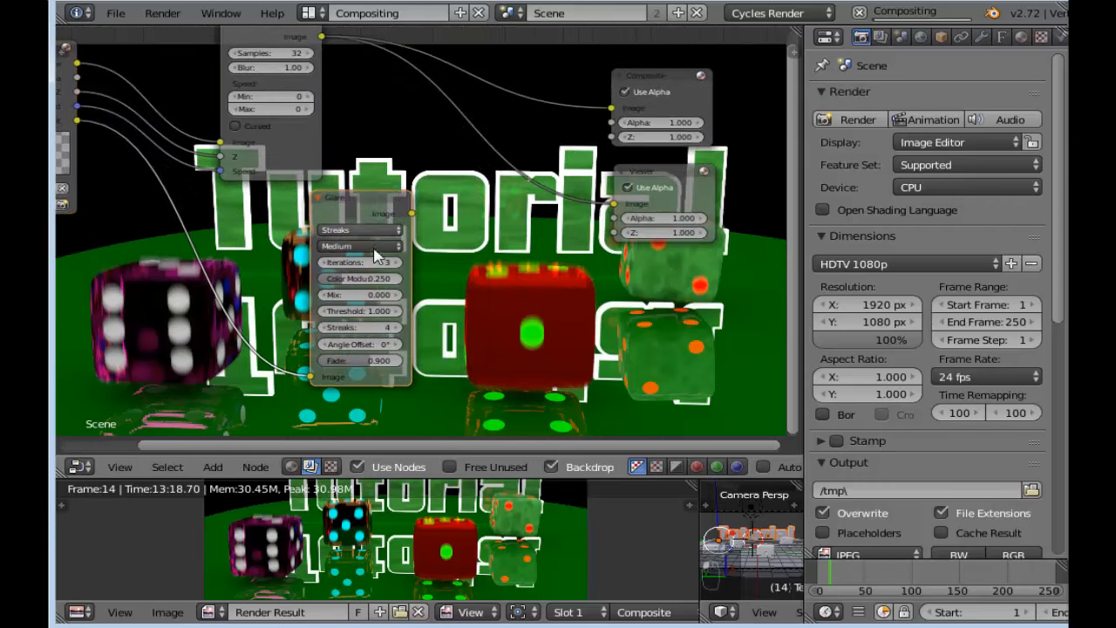
{"action": "scroll", "coordinate": [467, 252], "scroll_direction": "down", "scroll_amount": 1}
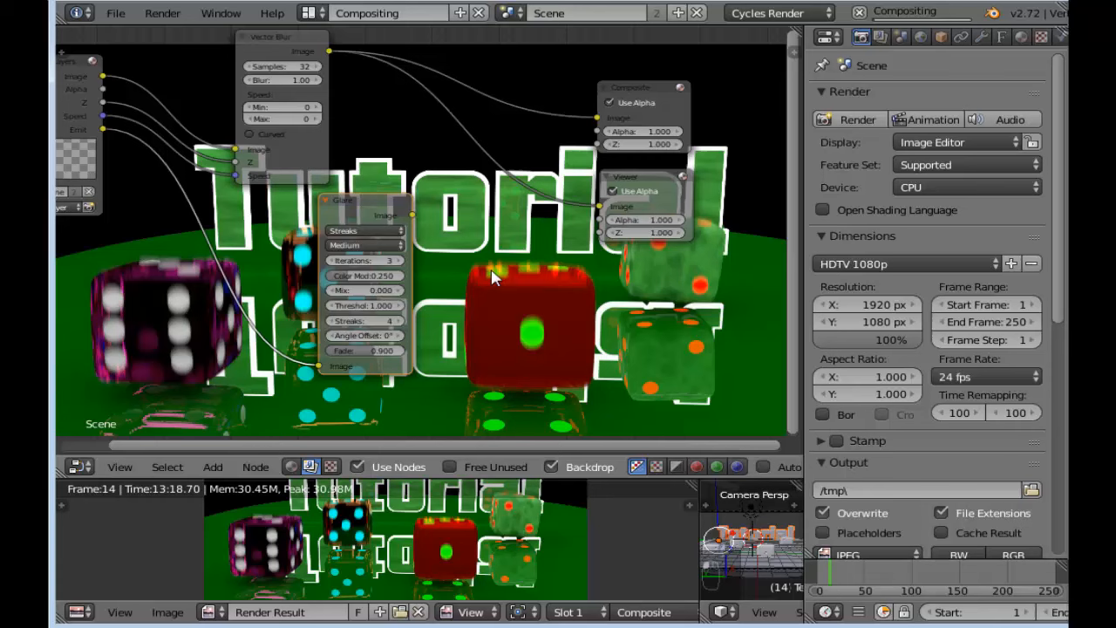
Step: Add a Mix color node between the Glare and Viewer nodes and set its blend mode to Add
{"action": "key", "text": "shift+a"}
{"action": "mouse_move", "coordinate": [492, 277]}
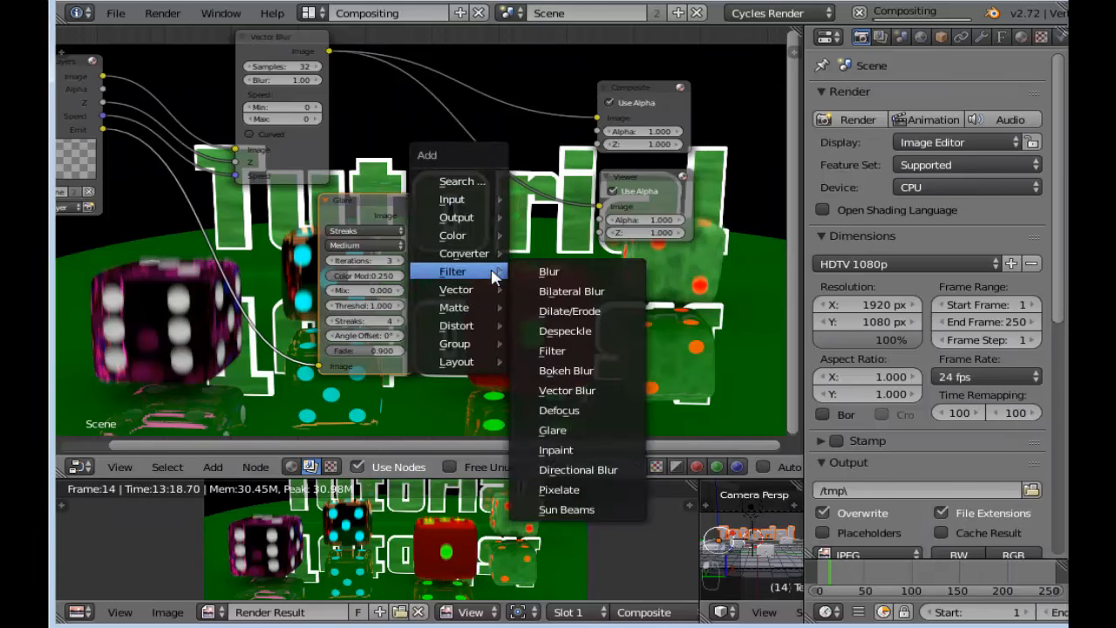
{"action": "mouse_move", "coordinate": [461, 237]}
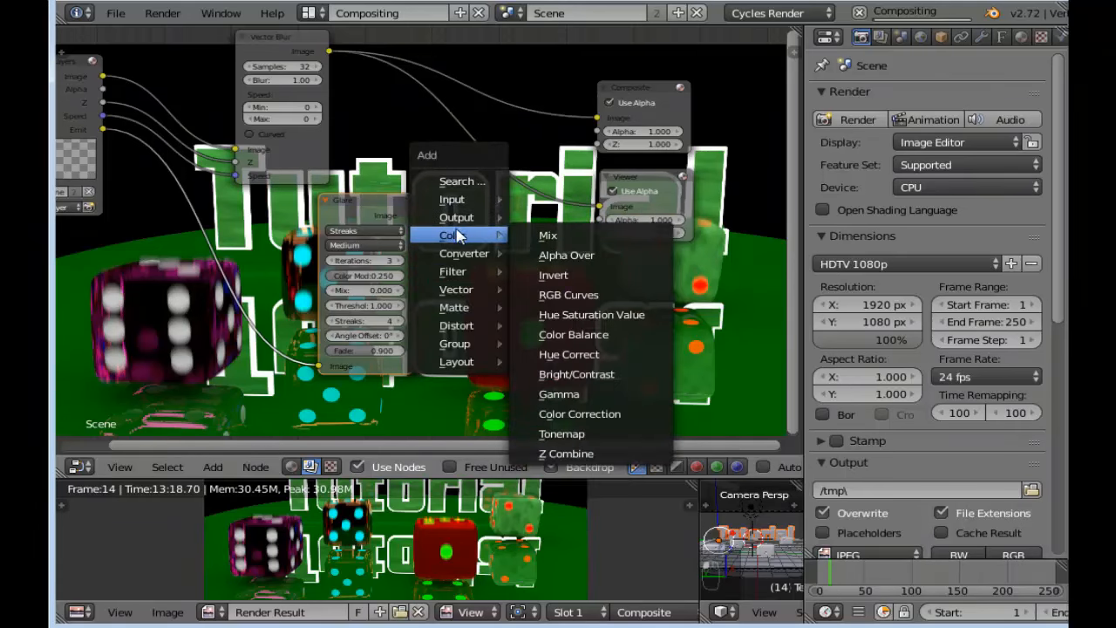
{"action": "left_click", "coordinate": [547, 235]}
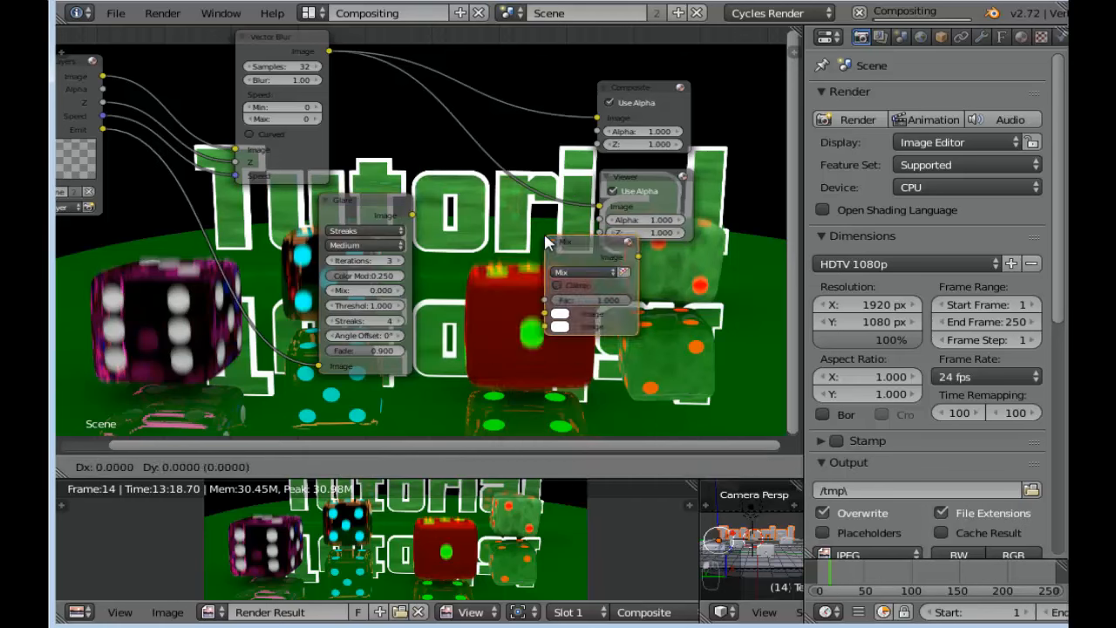
{"action": "left_click", "coordinate": [506, 297]}
{"action": "scroll", "coordinate": [519, 296], "scroll_direction": "up", "scroll_amount": 3}
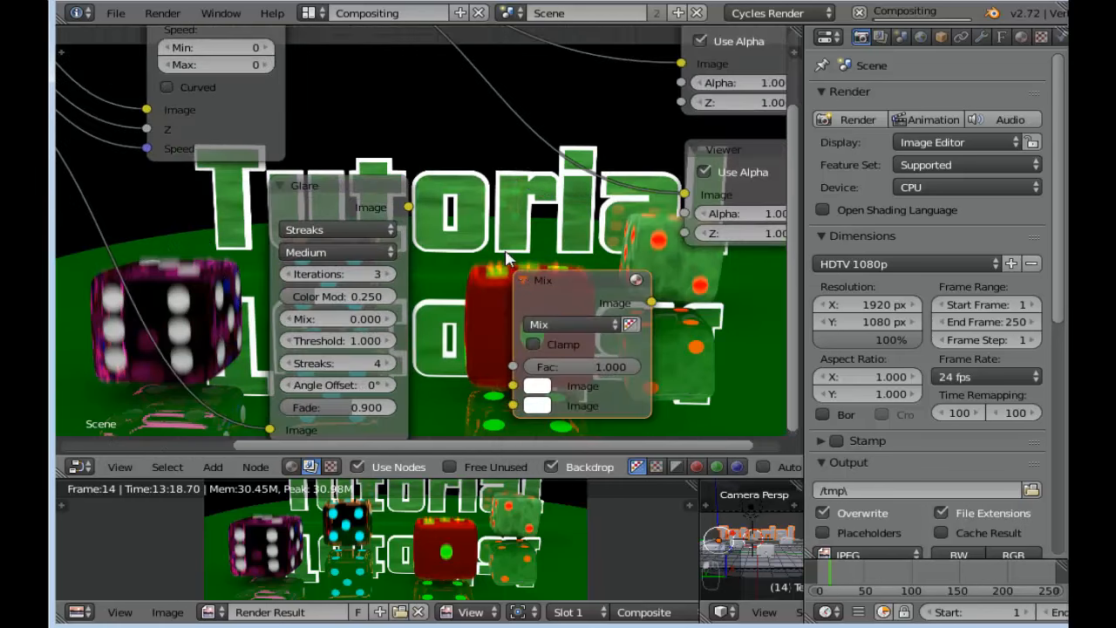
{"action": "left_click", "coordinate": [529, 255]}
{"action": "left_click", "coordinate": [521, 296]}
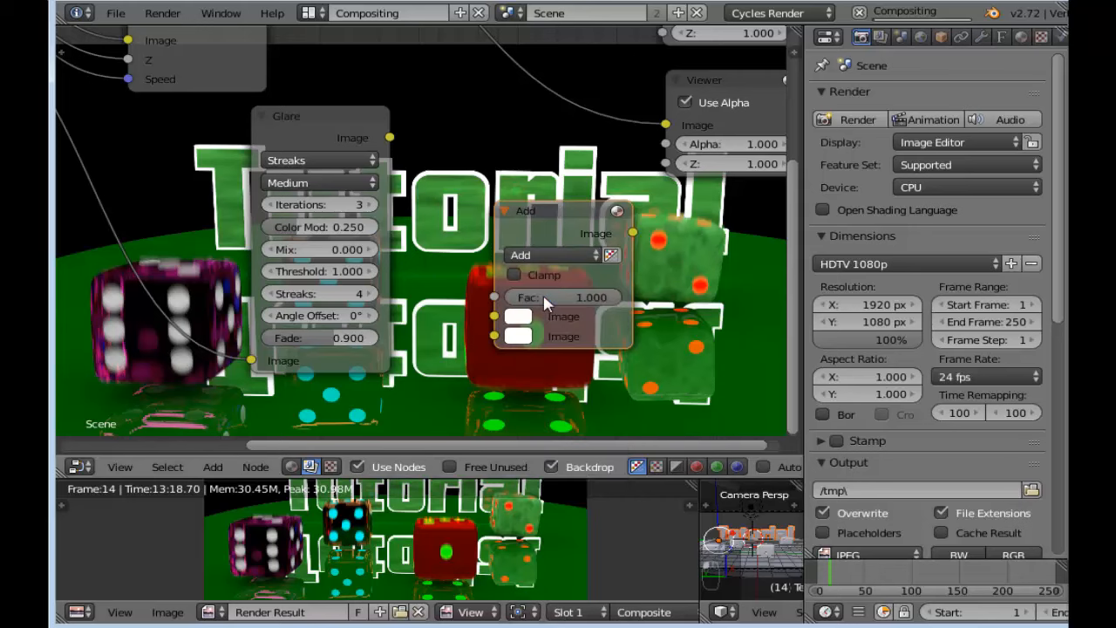
Step: Move the Glare node away from the Add node and link its image output to the Viewer to preview the glare
{"action": "scroll", "coordinate": [482, 174], "scroll_direction": "down", "scroll_amount": 2}
{"action": "middle_click_drag", "start_coordinate": [482, 174], "coordinate": [519, 186]}
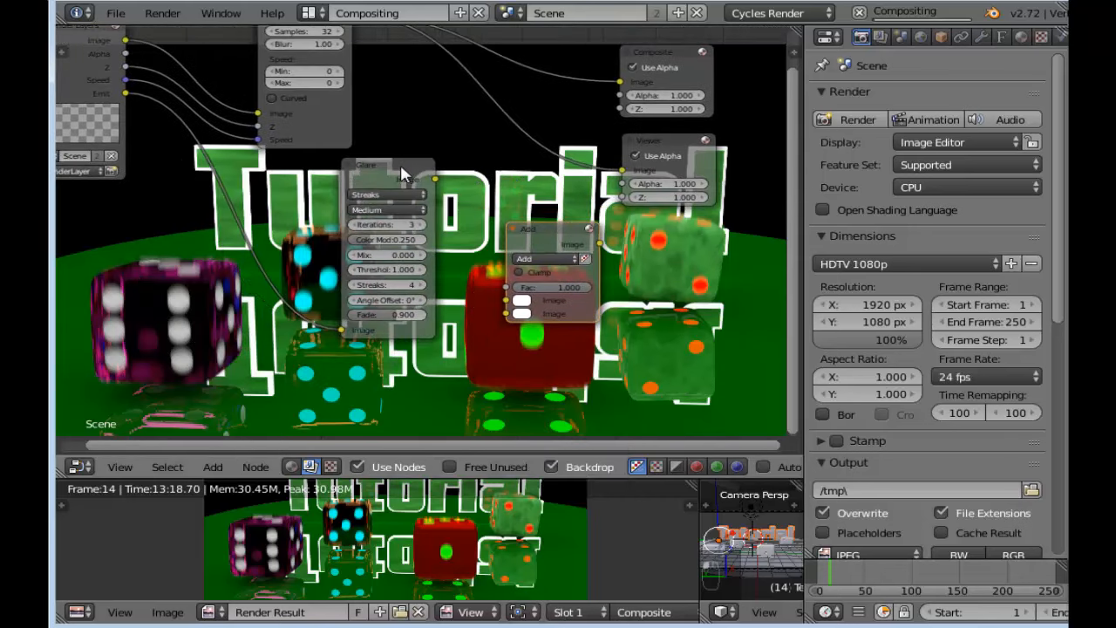
{"action": "left_click_drag", "start_coordinate": [442, 181], "coordinate": [621, 177]}
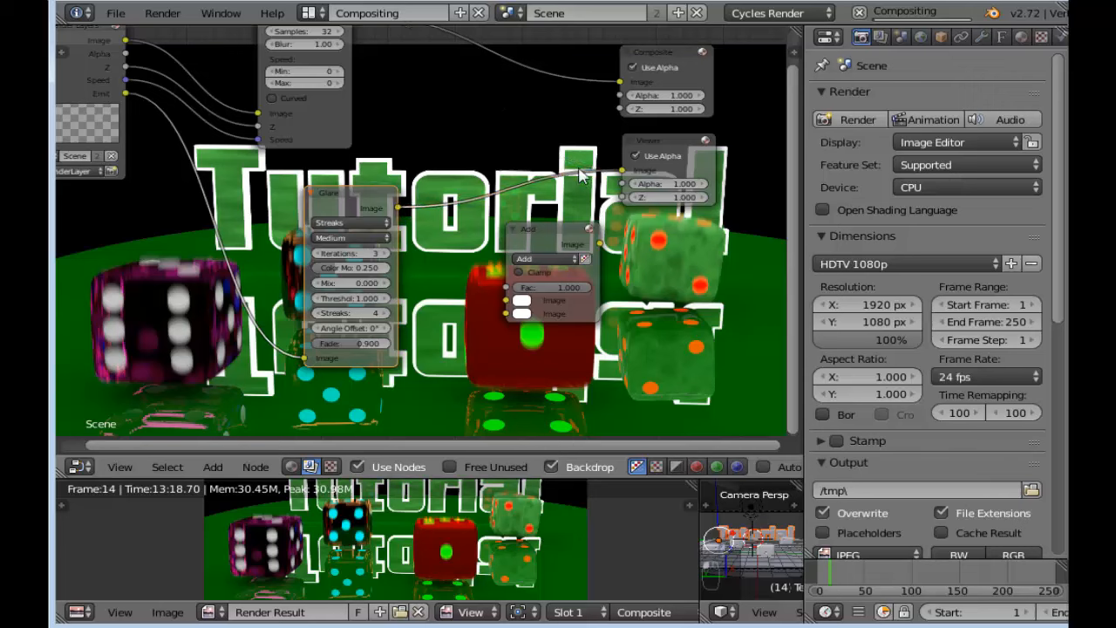
Step: Set the Glare node's quality to High and its glare type to Fog Glow
{"action": "middle_click_drag", "start_coordinate": [483, 153], "coordinate": [486, 95]}
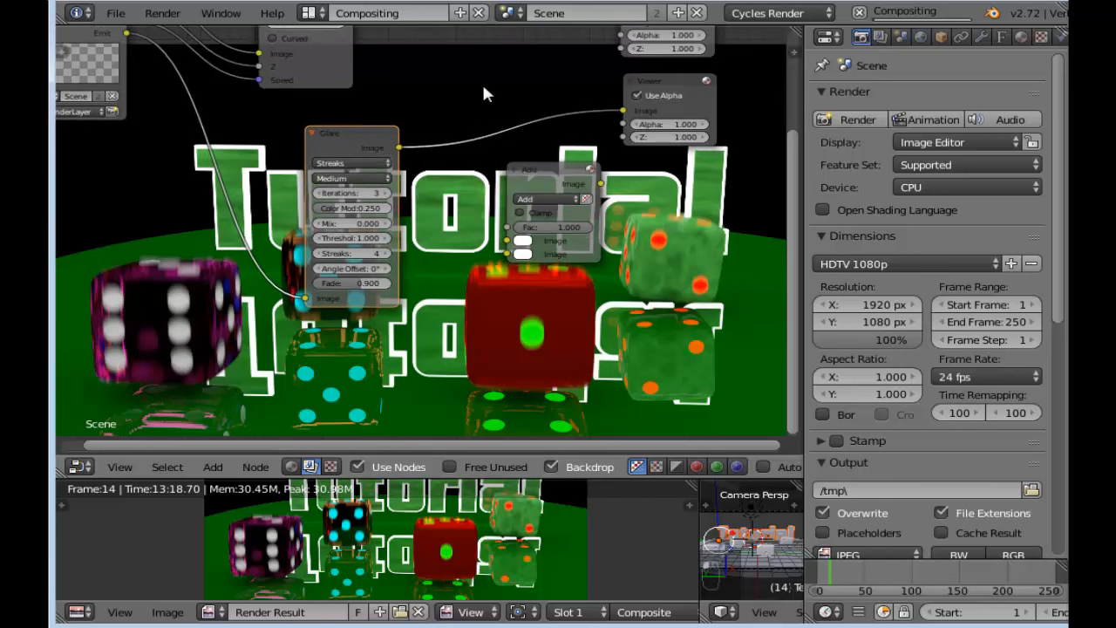
{"action": "scroll", "coordinate": [436, 209], "scroll_direction": "up", "scroll_amount": 1}
{"action": "middle_click_drag", "start_coordinate": [432, 202], "coordinate": [464, 189]}
{"action": "scroll", "coordinate": [463, 189], "scroll_direction": "up", "scroll_amount": 1}
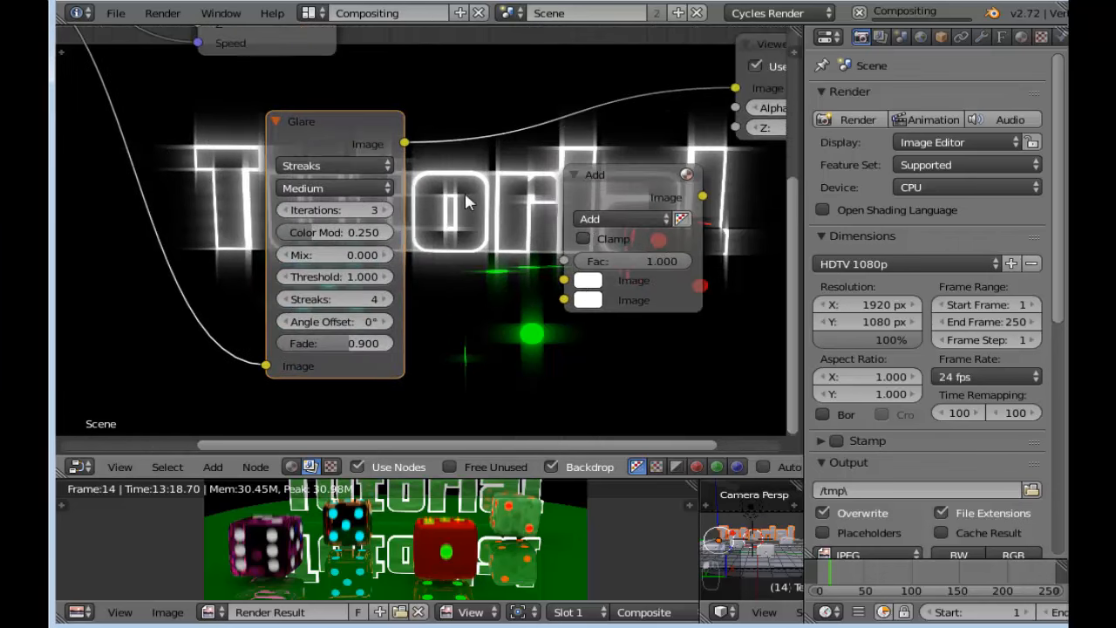
{"action": "scroll", "coordinate": [436, 190], "scroll_direction": "up", "scroll_amount": 1}
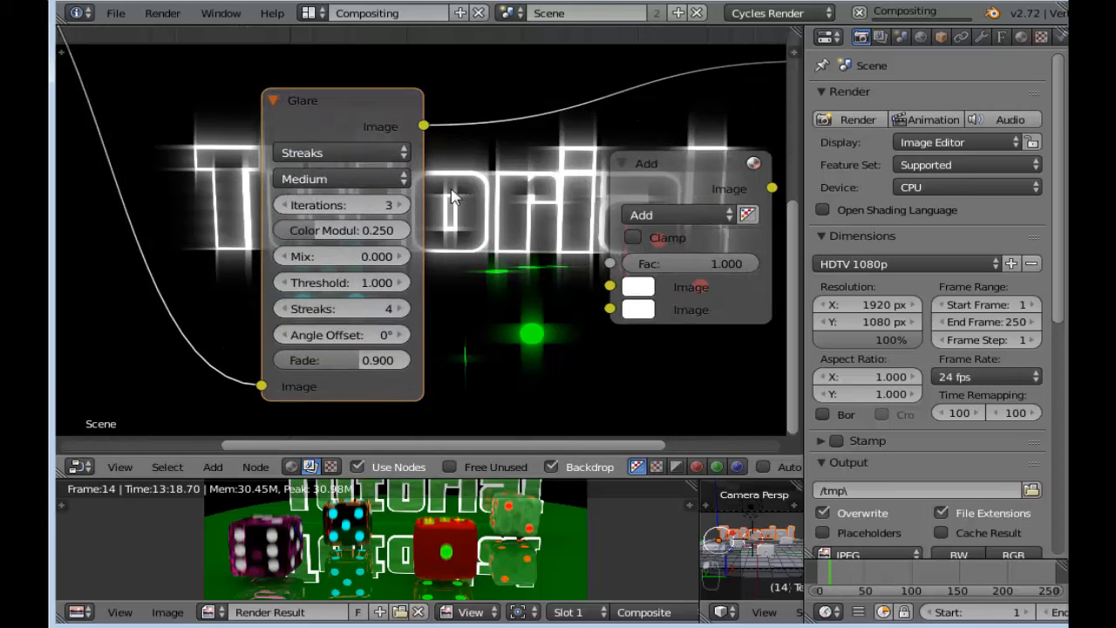
{"action": "left_click", "coordinate": [383, 185]}
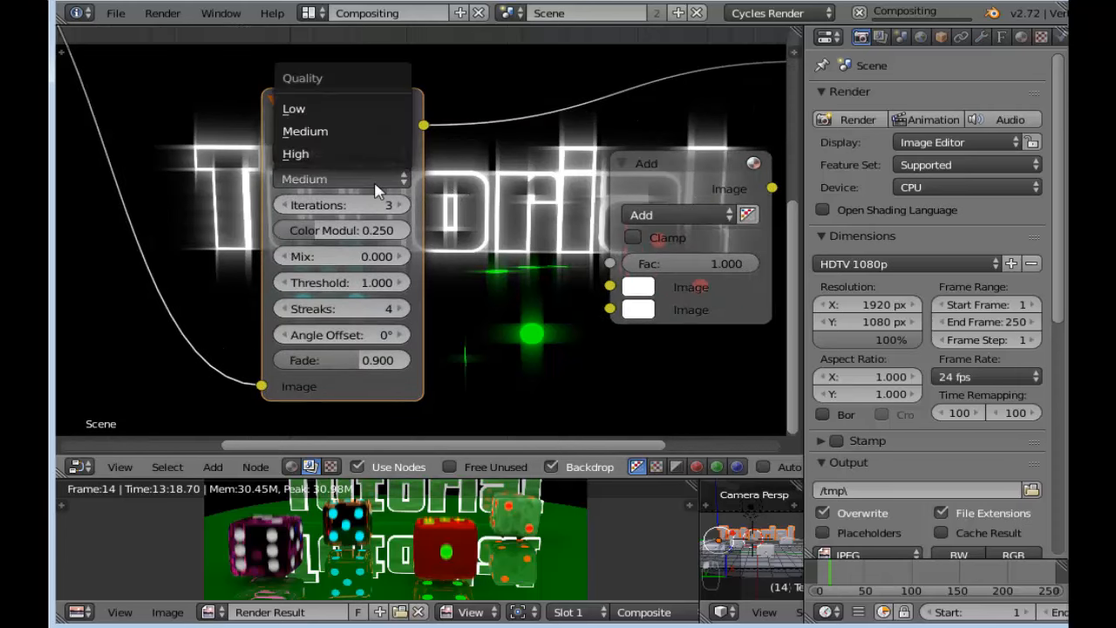
{"action": "left_click", "coordinate": [364, 165]}
{"action": "left_click", "coordinate": [361, 151]}
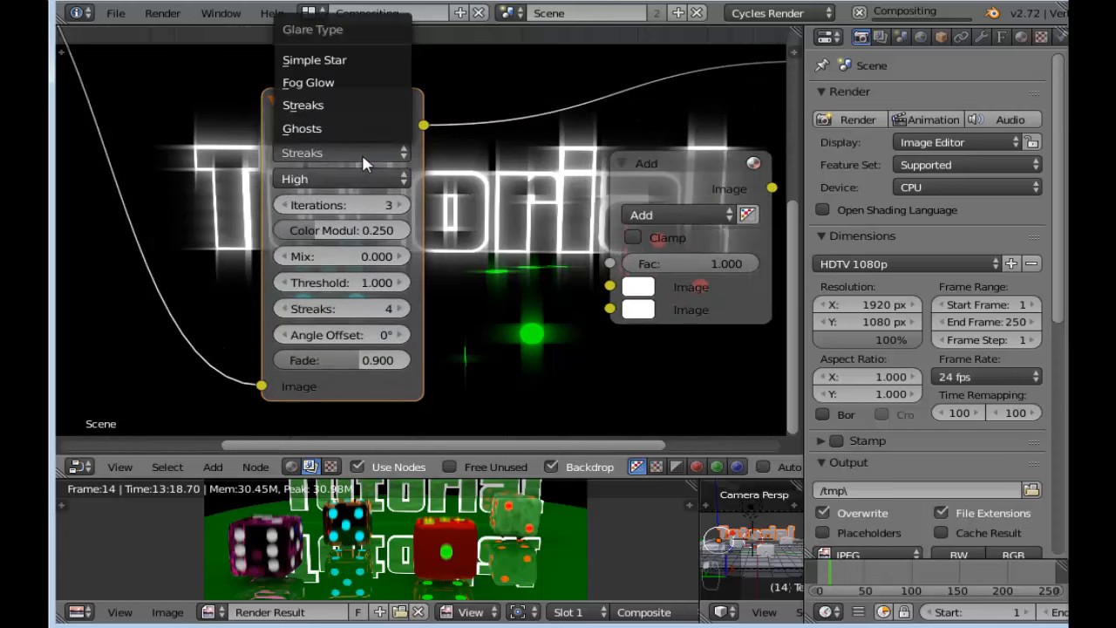
{"action": "left_click", "coordinate": [364, 86]}
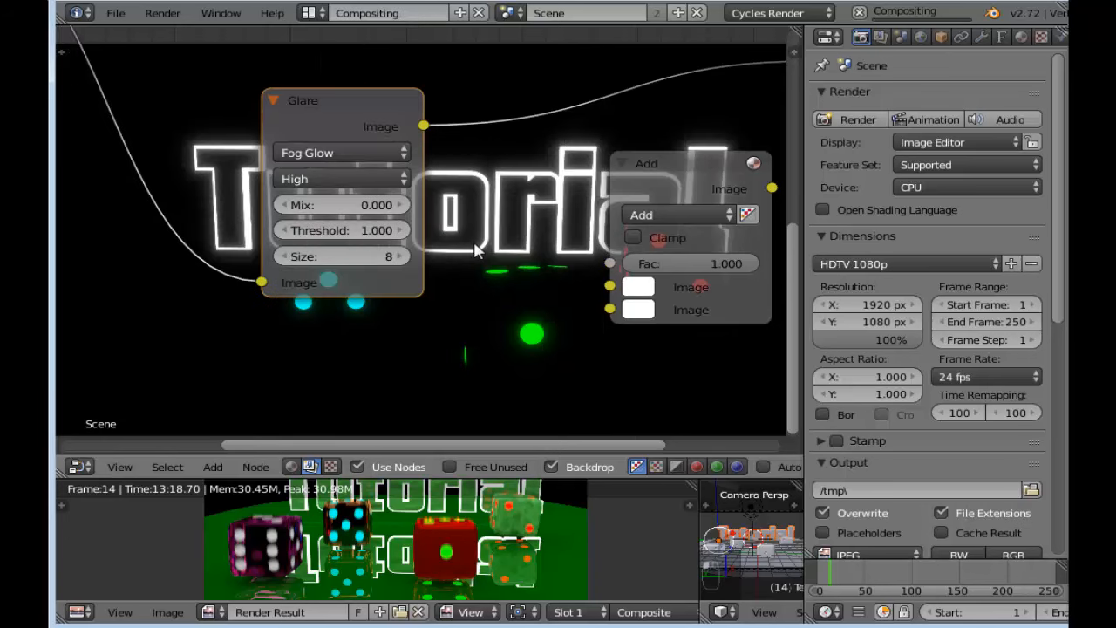
Step: Lower the Glare node's threshold to 0.000 and raise its size to 9
{"action": "middle_click_drag", "start_coordinate": [474, 246], "coordinate": [453, 217]}
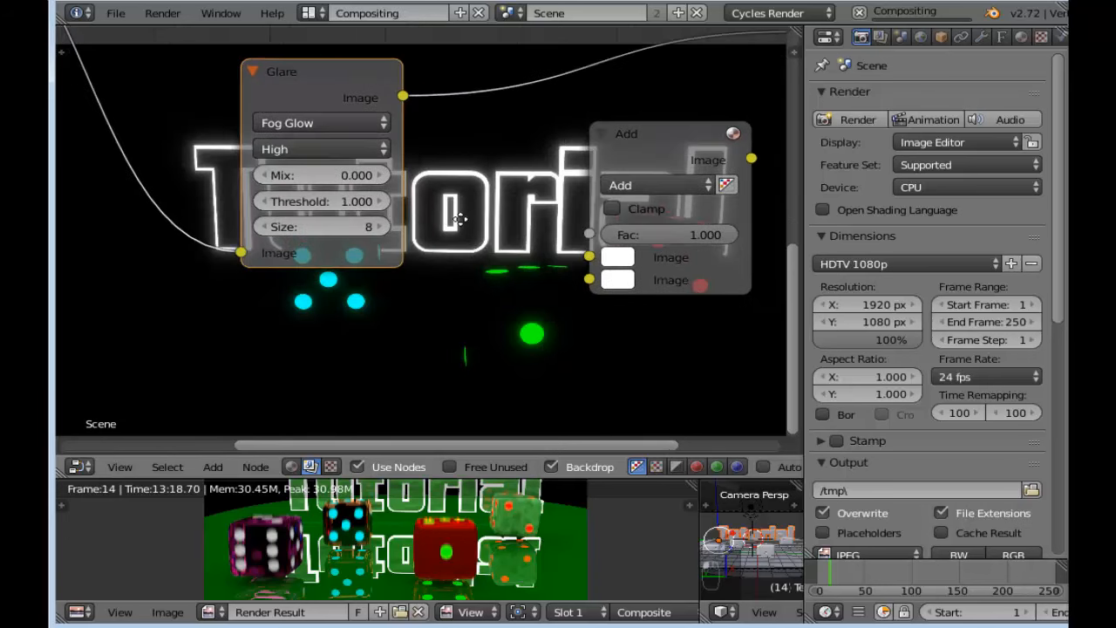
{"action": "left_click", "coordinate": [268, 204]}
{"action": "left_click", "coordinate": [268, 204]}
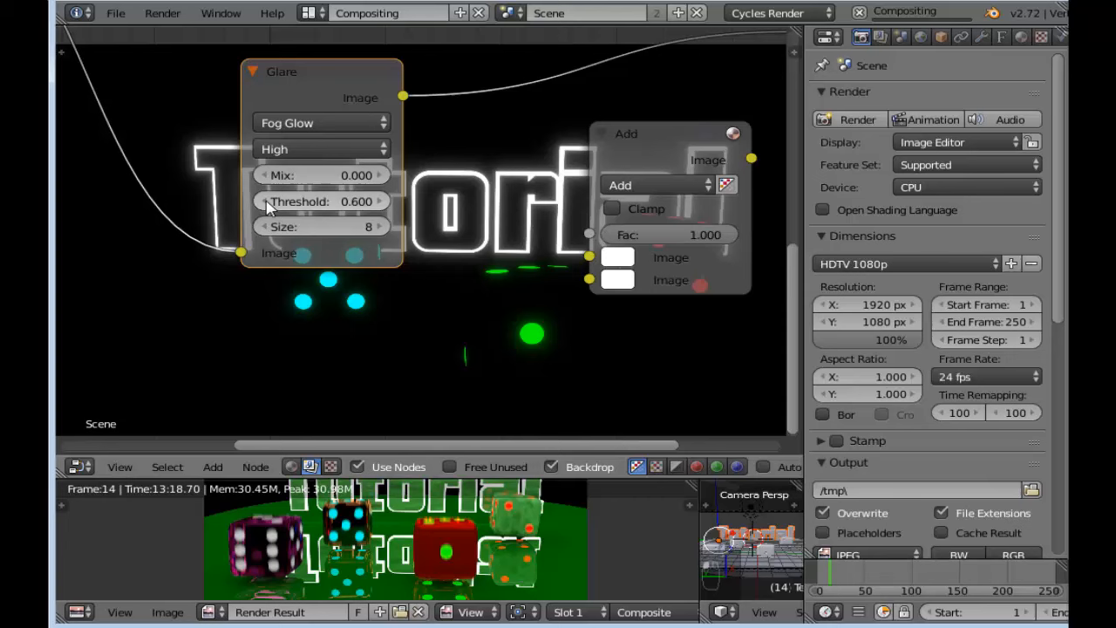
{"action": "left_click", "coordinate": [267, 204]}
{"action": "left_click", "coordinate": [268, 204]}
{"action": "left_click", "coordinate": [268, 204]}
{"action": "left_click", "coordinate": [267, 204]}
{"action": "left_click", "coordinate": [381, 226]}
Step: Move the Composite and Viewer nodes farther from the other nodes to make room for the Add node
{"action": "scroll", "coordinate": [453, 246], "scroll_direction": "down", "scroll_amount": 1}
{"action": "middle_click_drag", "start_coordinate": [454, 247], "coordinate": [388, 167]}
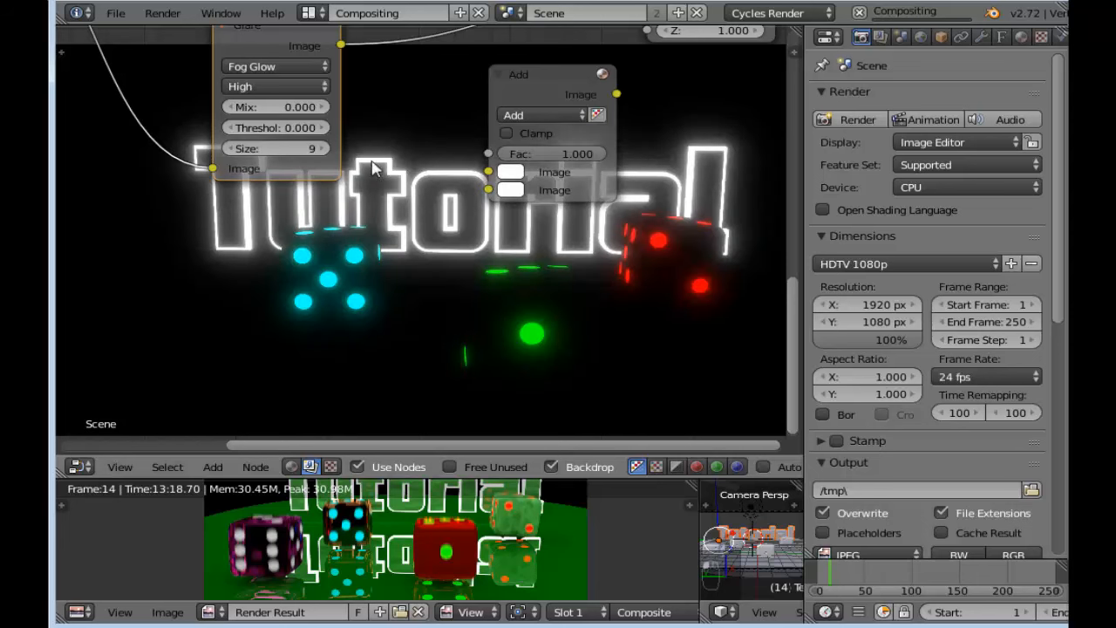
{"action": "scroll", "coordinate": [389, 179], "scroll_direction": "down", "scroll_amount": 1}
{"action": "middle_click_drag", "start_coordinate": [407, 129], "coordinate": [415, 252]}
{"action": "scroll", "coordinate": [415, 253], "scroll_direction": "down", "scroll_amount": 6}
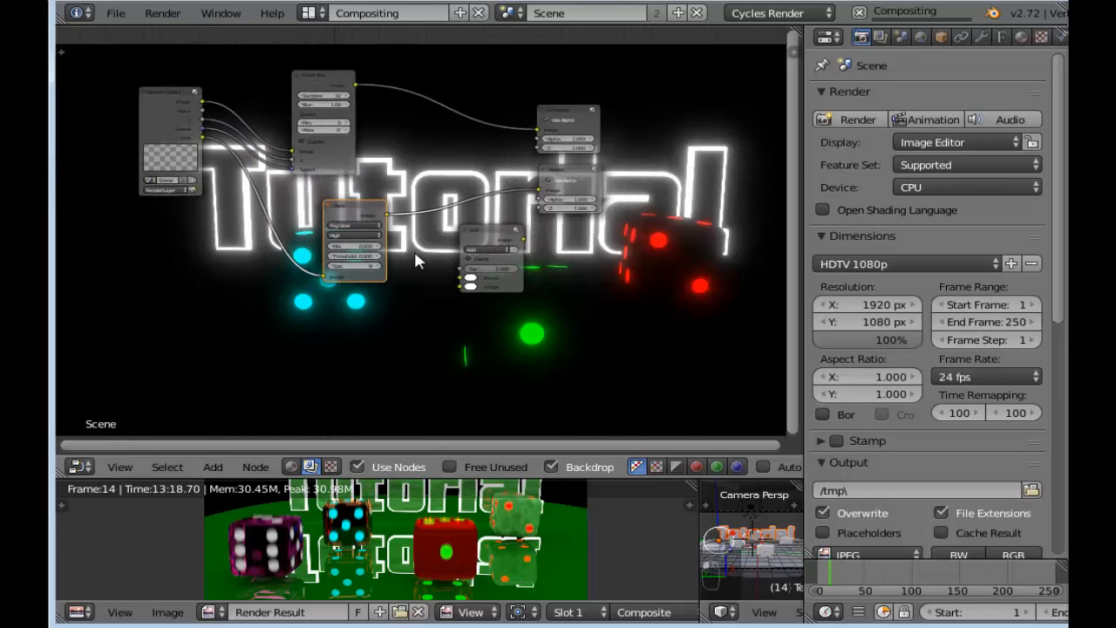
{"action": "scroll", "coordinate": [415, 253], "scroll_direction": "up", "scroll_amount": 3}
{"action": "left_click_drag", "start_coordinate": [604, 80], "coordinate": [710, 69]}
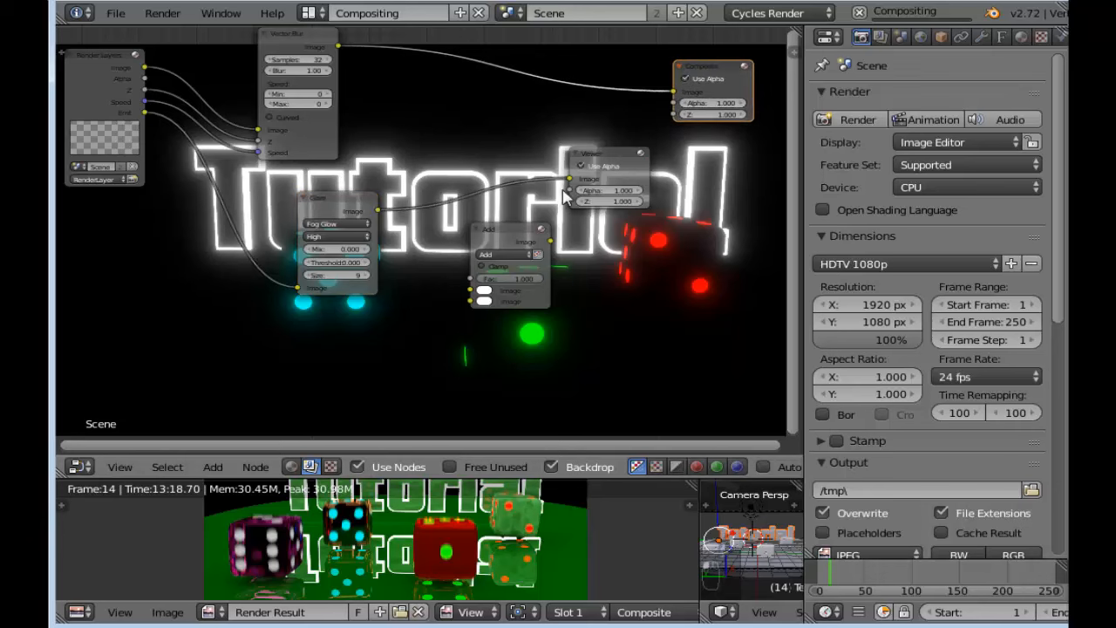
{"action": "left_click_drag", "start_coordinate": [592, 161], "coordinate": [684, 155]}
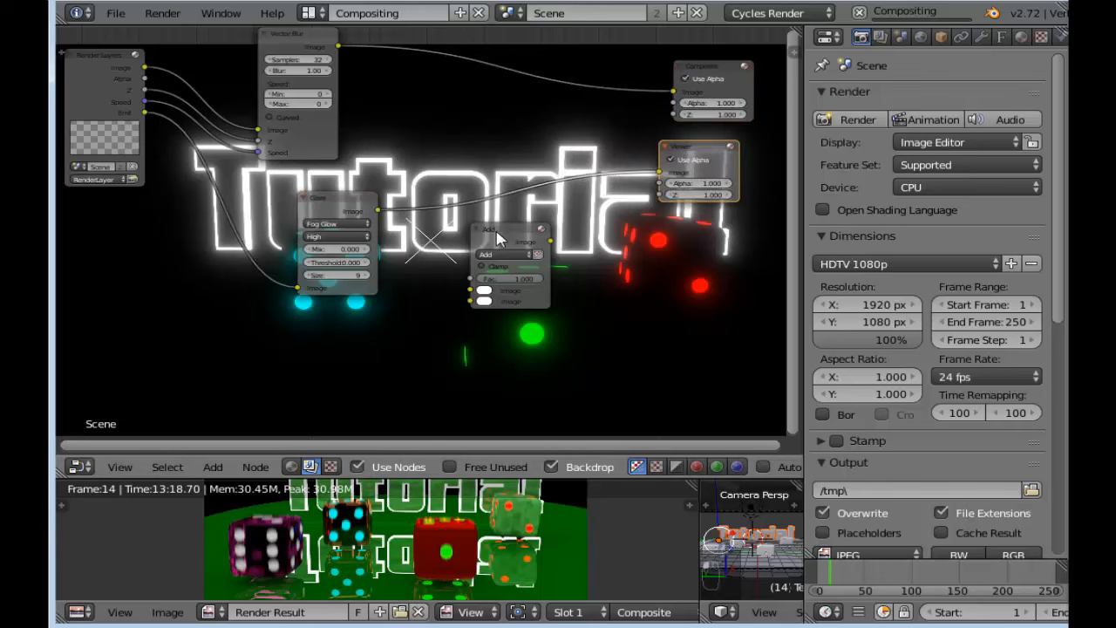
Step: Wire the Add node between Vector Blur and Composite, with Glare feeding its second image input and its output also feeding the Viewer
{"action": "left_click_drag", "start_coordinate": [505, 239], "coordinate": [563, 71]}
{"action": "key", "text": "g"}
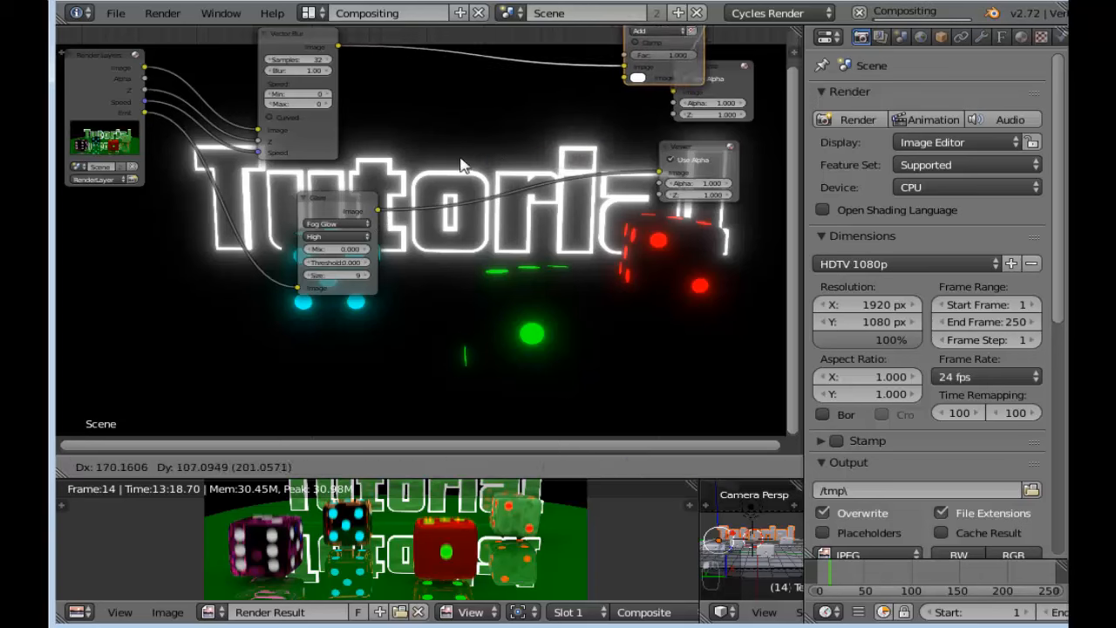
{"action": "left_click", "coordinate": [369, 197]}
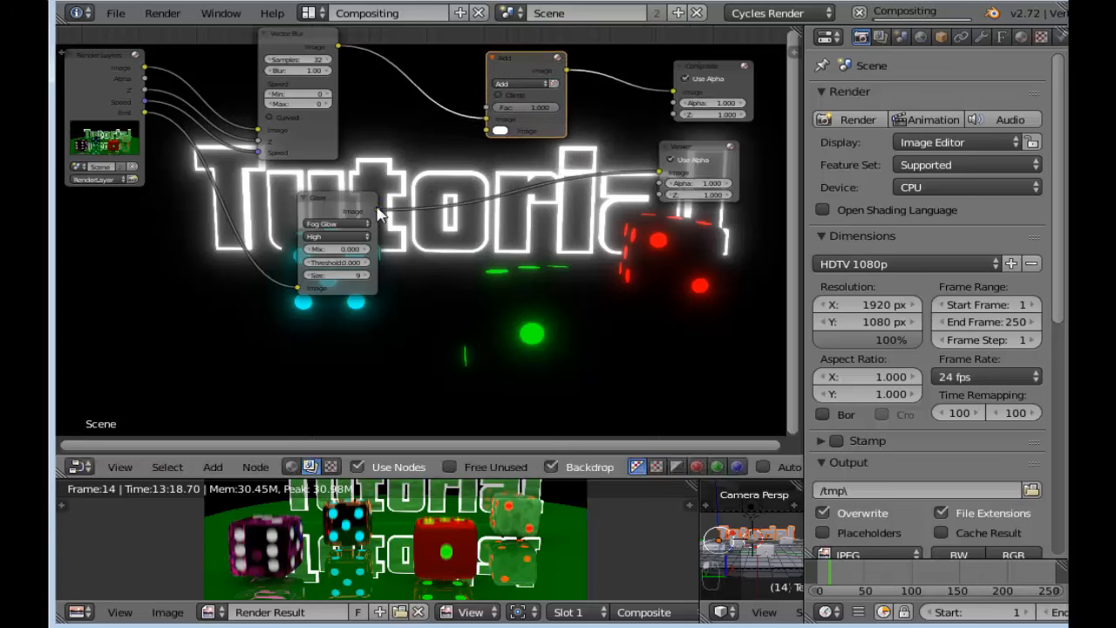
{"action": "left_click_drag", "start_coordinate": [378, 210], "coordinate": [491, 132]}
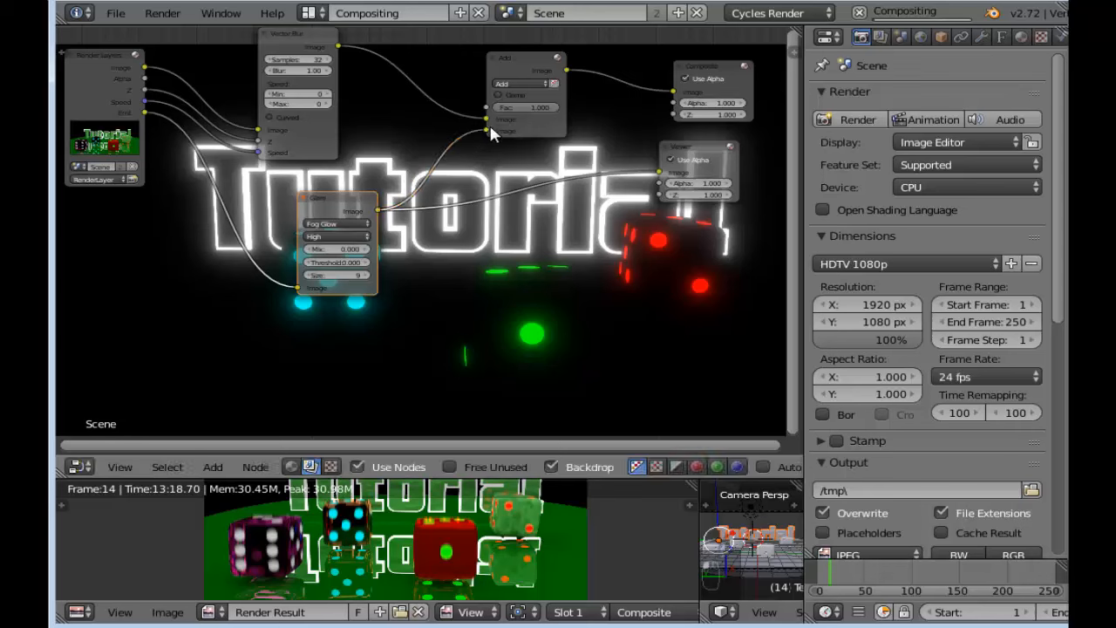
{"action": "left_click_drag", "start_coordinate": [568, 73], "coordinate": [667, 179]}
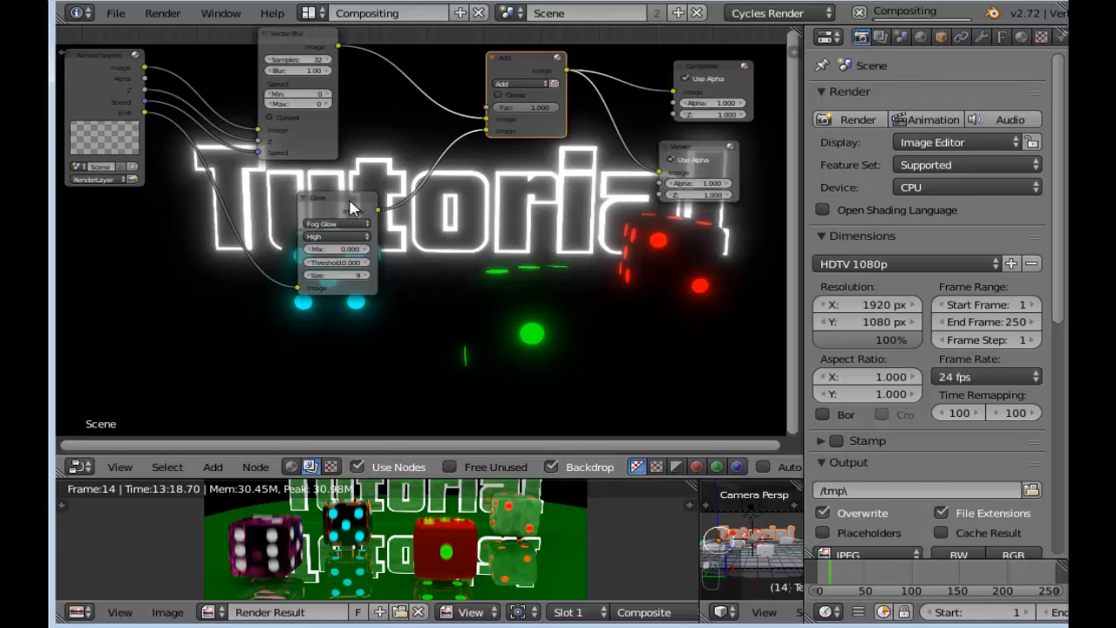
Step: Place the Glare node between the Vector Blur and Add nodes and collapse it
{"action": "left_click_drag", "start_coordinate": [314, 198], "coordinate": [367, 173]}
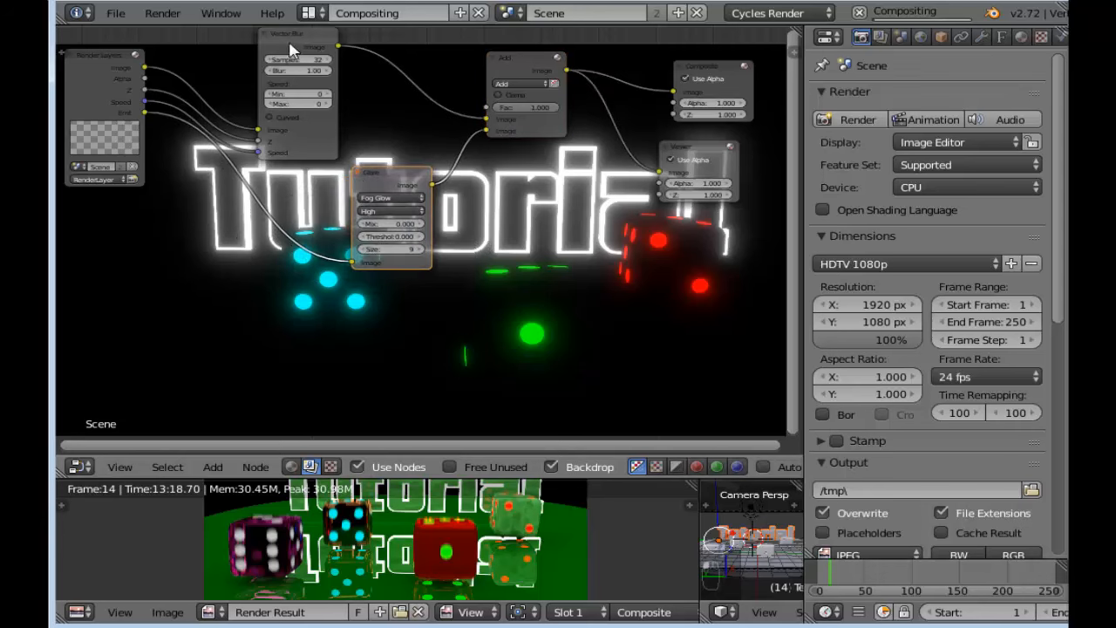
{"action": "middle_click_drag", "start_coordinate": [459, 210], "coordinate": [465, 253]}
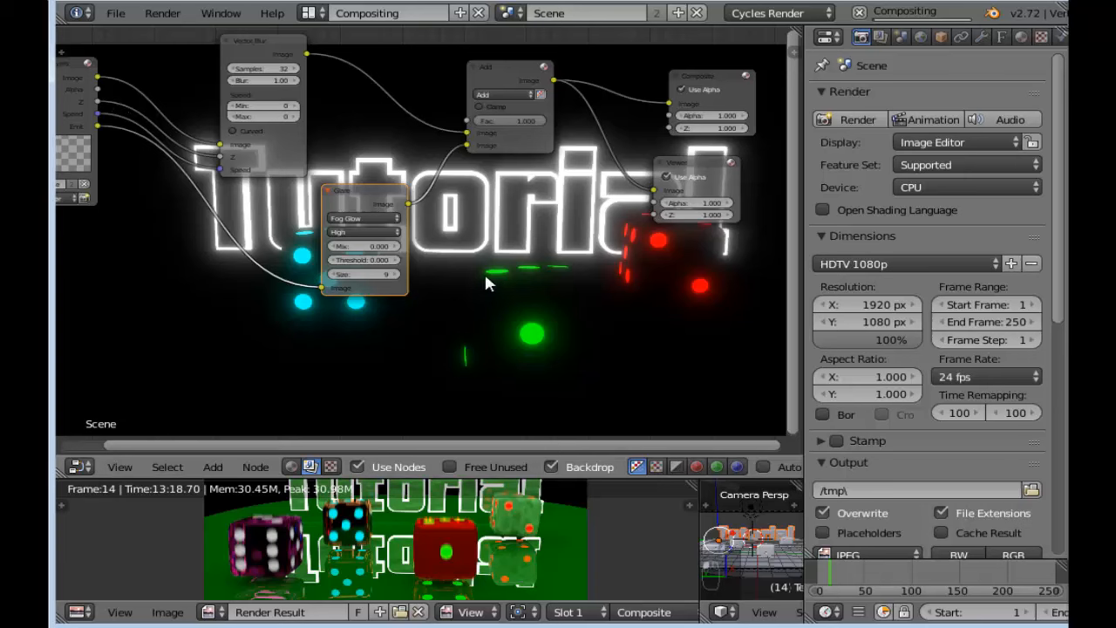
{"action": "left_click_drag", "start_coordinate": [329, 192], "coordinate": [356, 146]}
{"action": "left_click", "coordinate": [355, 144]}
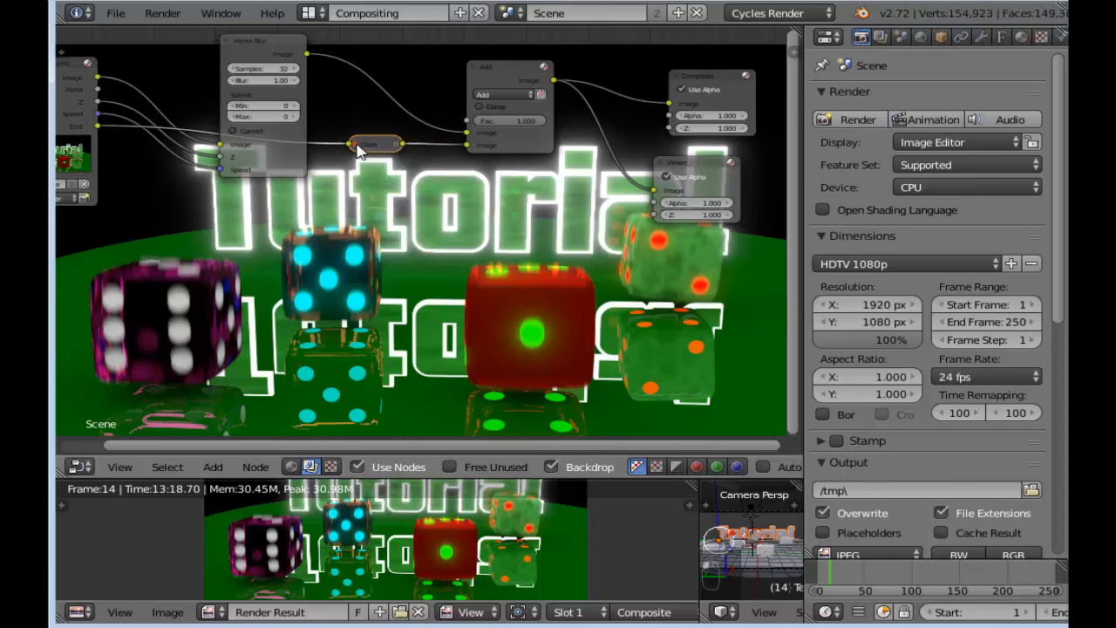
Step: Examine the composited backdrop together with the node setup and the Vector Blur settings
{"action": "scroll", "coordinate": [425, 249], "scroll_direction": "down", "scroll_amount": 3}
{"action": "middle_click_drag", "start_coordinate": [441, 252], "coordinate": [418, 186]}
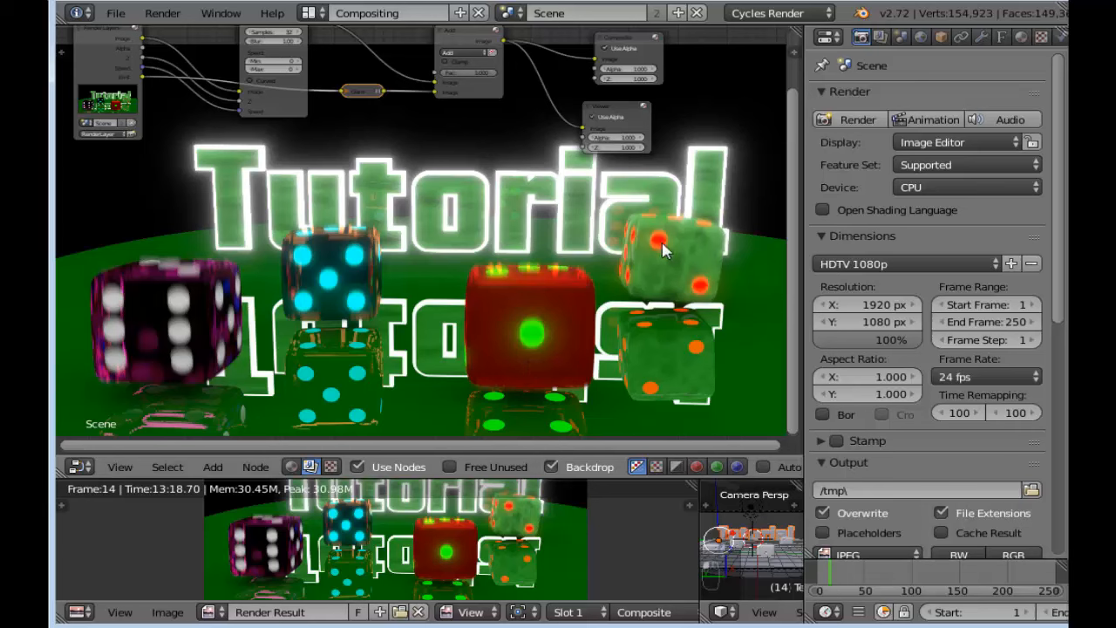
{"action": "scroll", "coordinate": [496, 246], "scroll_direction": "down", "scroll_amount": 2}
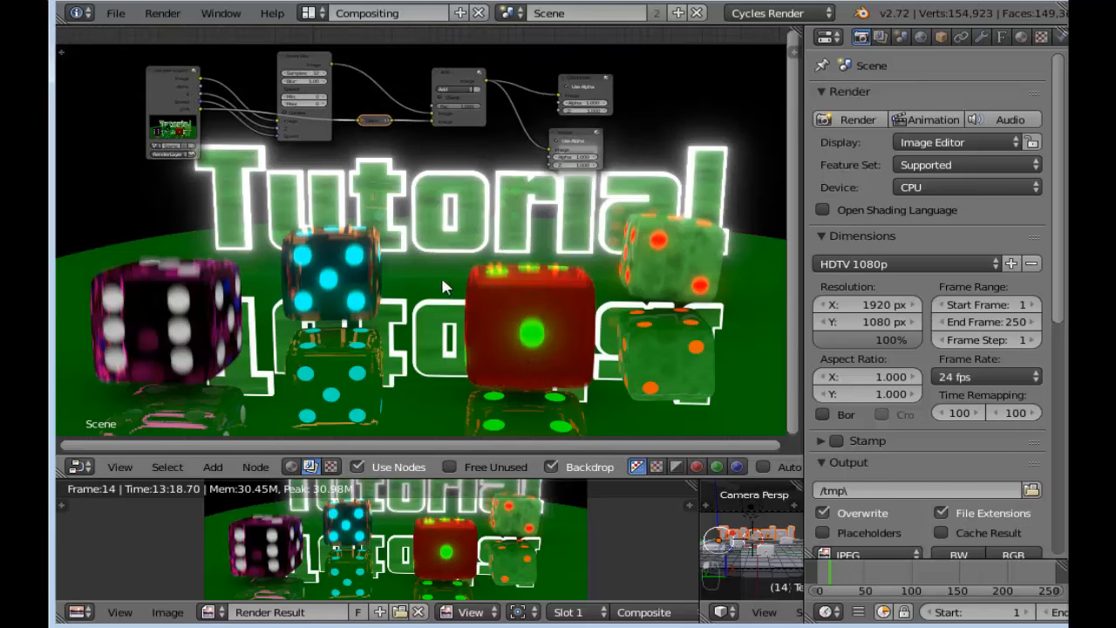
{"action": "scroll", "coordinate": [443, 287], "scroll_direction": "up", "scroll_amount": 1}
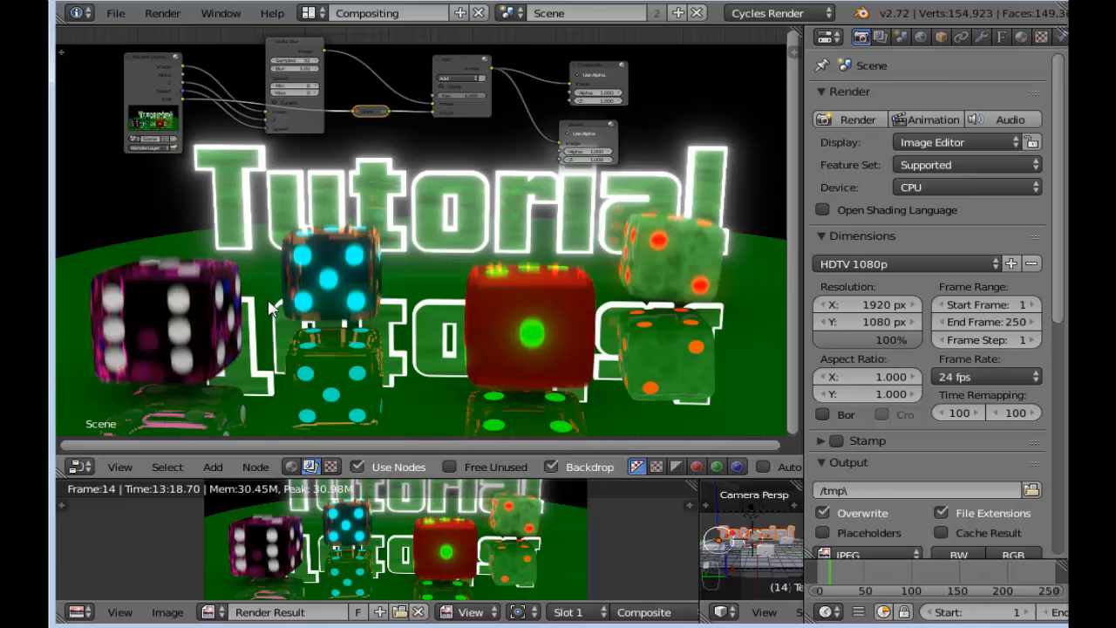
{"action": "scroll", "coordinate": [261, 218], "scroll_direction": "up", "scroll_amount": 3}
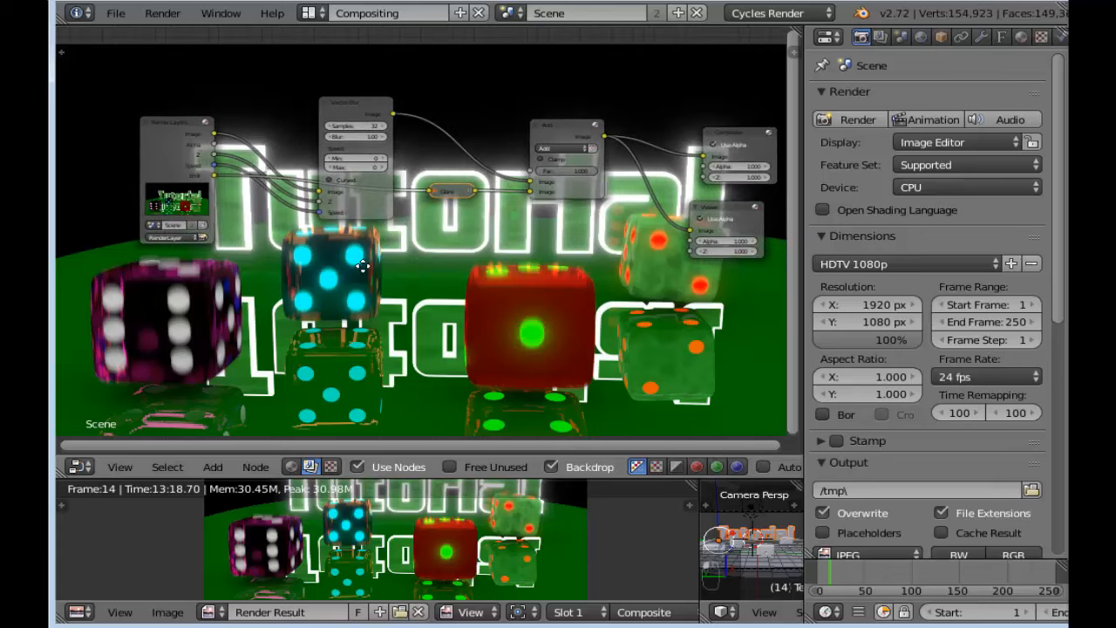
{"action": "scroll", "coordinate": [297, 317], "scroll_direction": "up", "scroll_amount": 3}
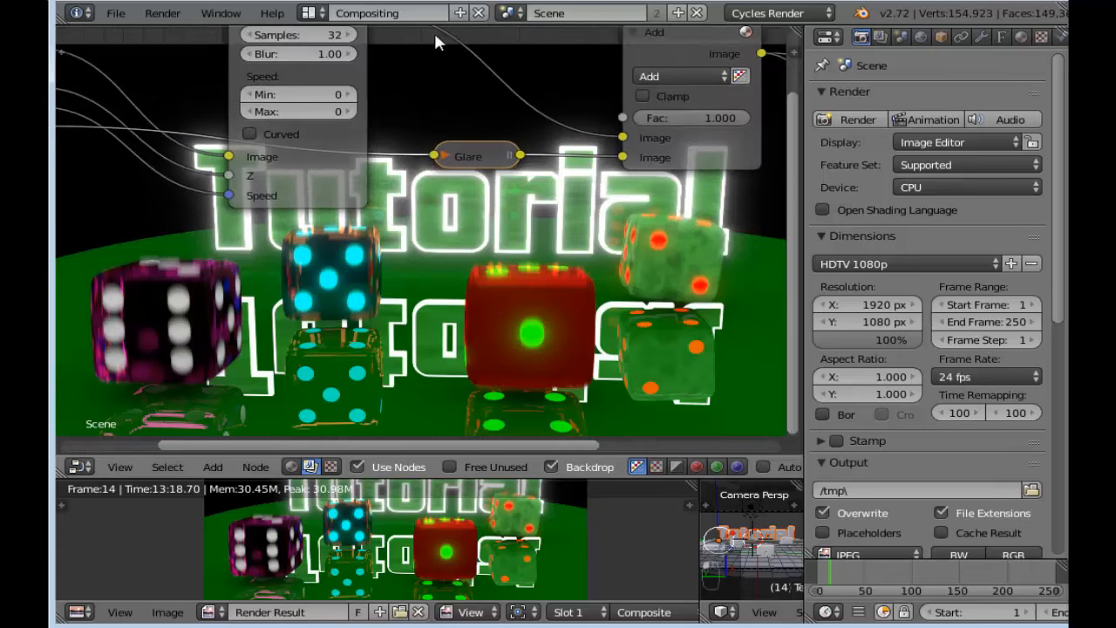
{"action": "middle_click_drag", "start_coordinate": [417, 74], "coordinate": [431, 120]}
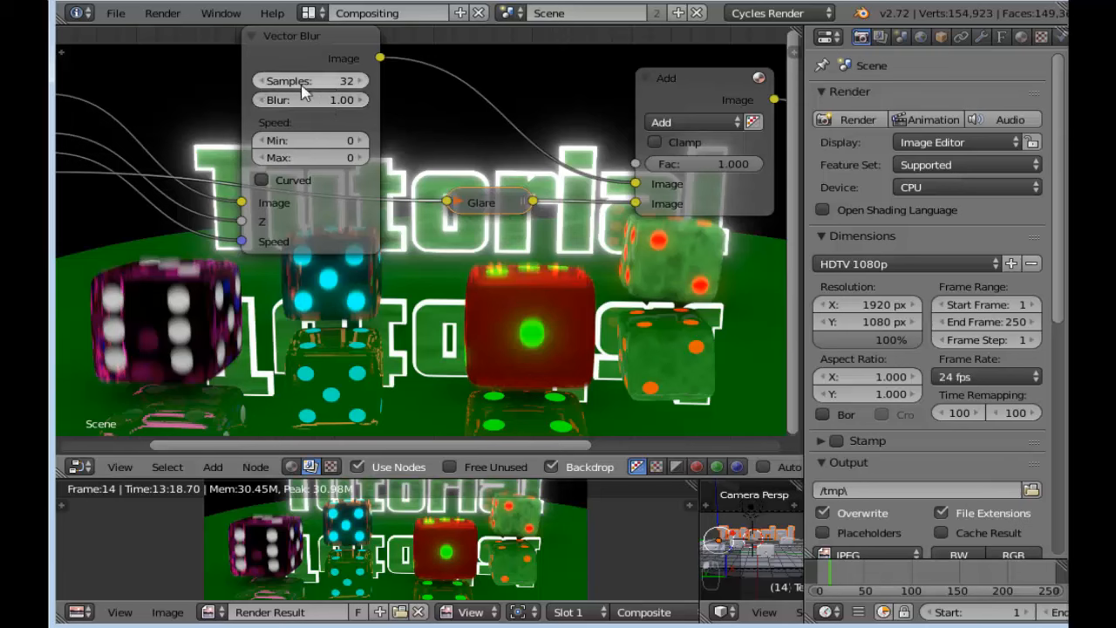
{"action": "scroll", "coordinate": [382, 171], "scroll_direction": "down", "scroll_amount": 4}
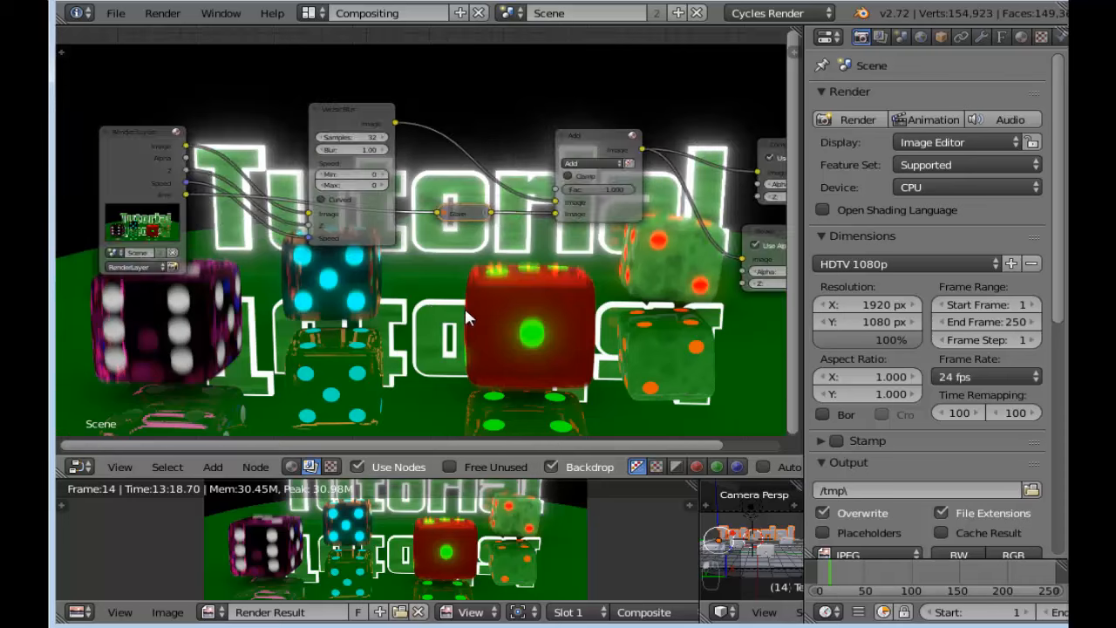
{"action": "middle_click_drag", "start_coordinate": [470, 311], "coordinate": [441, 206]}
{"action": "scroll", "coordinate": [435, 207], "scroll_direction": "down", "scroll_amount": 4}
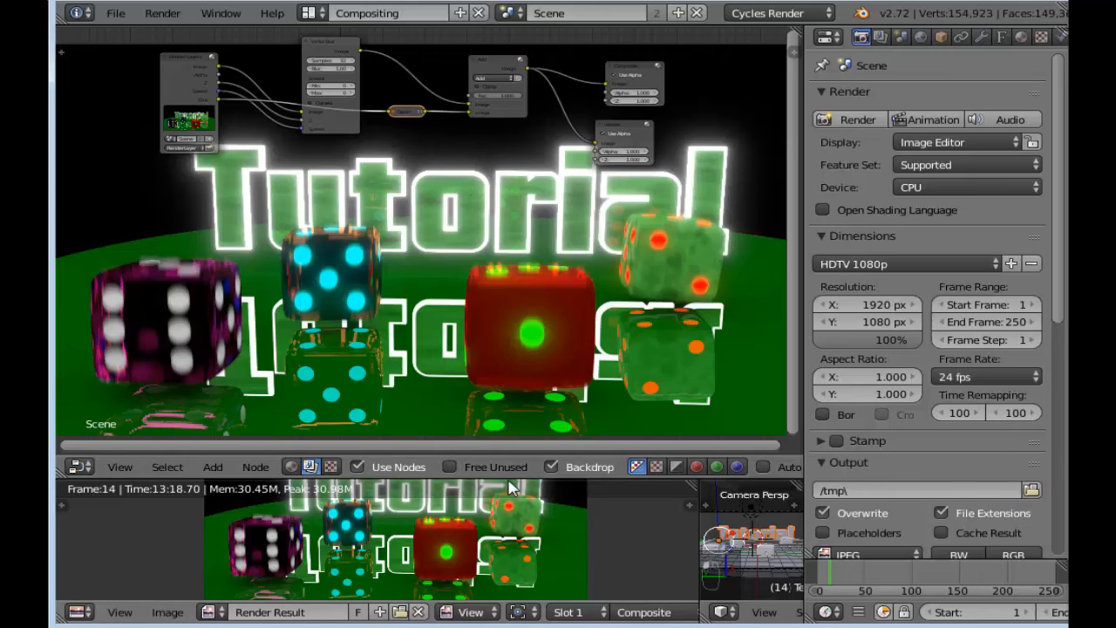
Step: Enlarge the image editor, examine the blur and glow on the dice and text up close, and give the node editor more height again
{"action": "left_click_drag", "start_coordinate": [512, 490], "coordinate": [510, 232]}
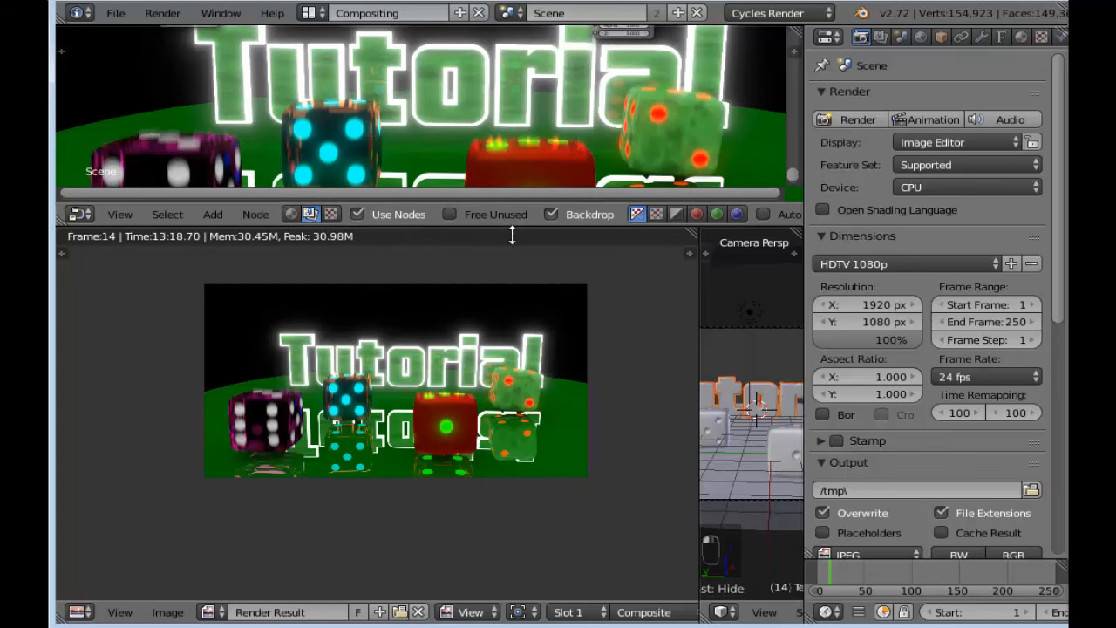
{"action": "scroll", "coordinate": [322, 438], "scroll_direction": "up", "scroll_amount": 4}
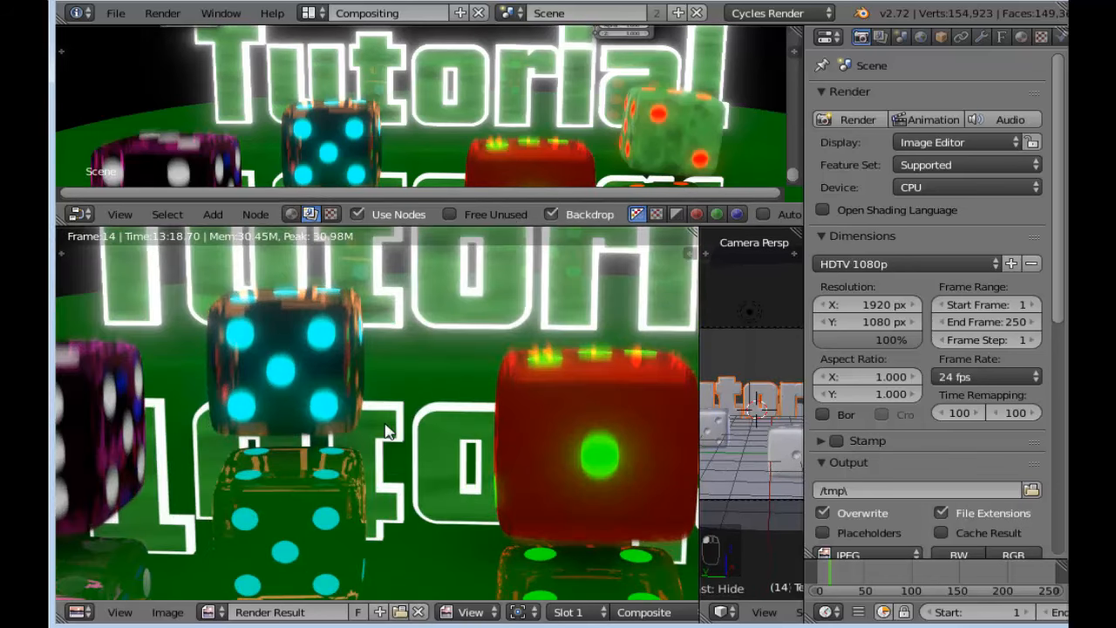
{"action": "middle_click_drag", "start_coordinate": [321, 438], "coordinate": [558, 382]}
{"action": "scroll", "coordinate": [541, 378], "scroll_direction": "up", "scroll_amount": 1}
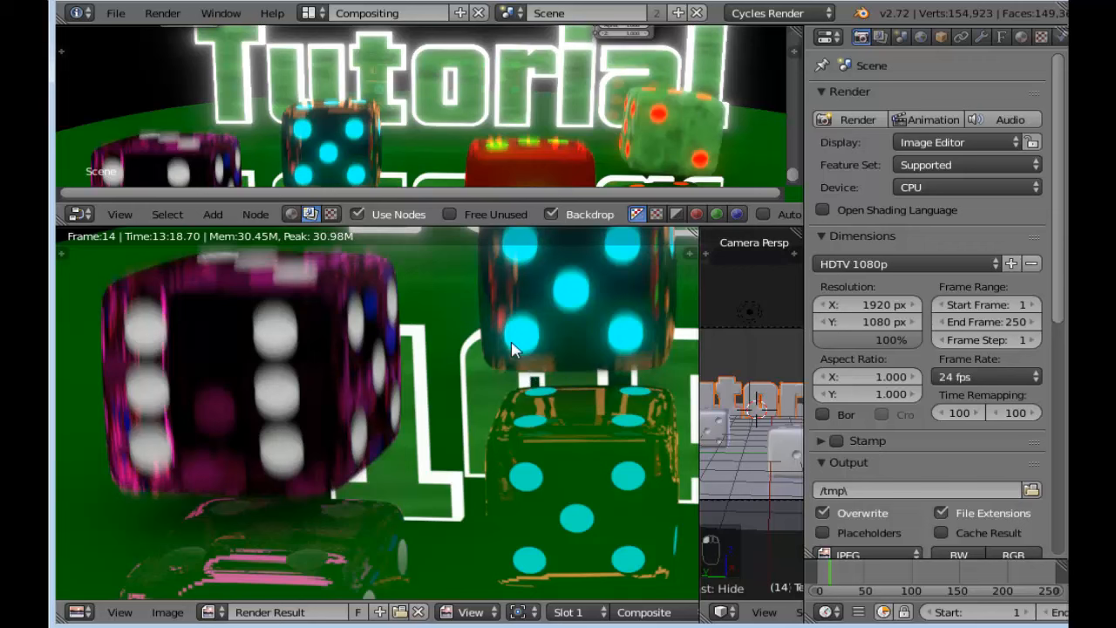
{"action": "scroll", "coordinate": [466, 378], "scroll_direction": "down", "scroll_amount": 2}
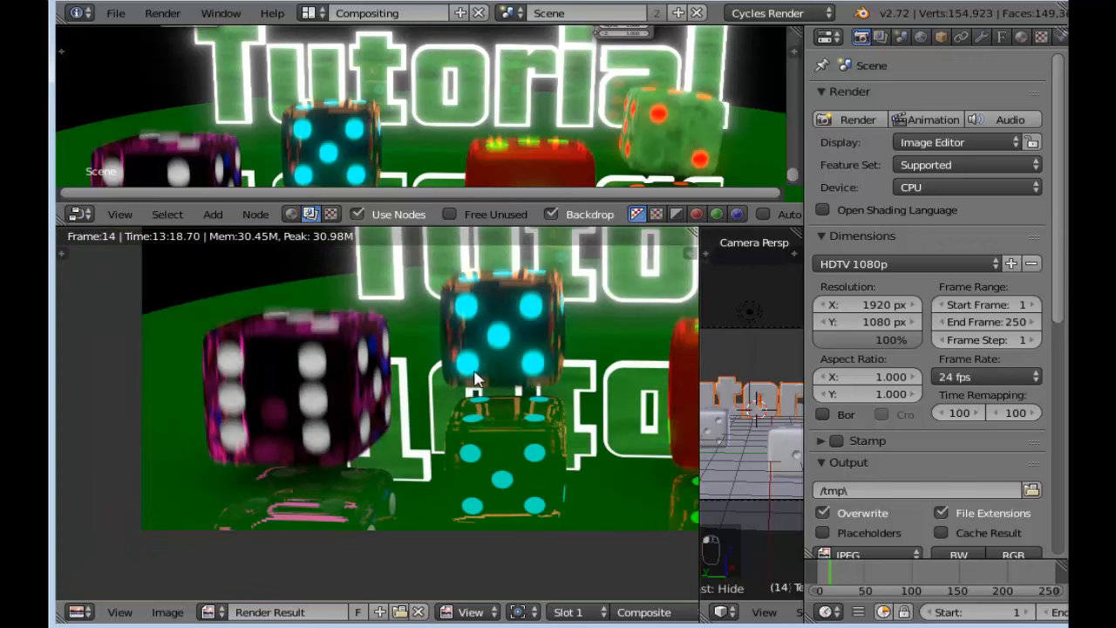
{"action": "middle_click_drag", "start_coordinate": [483, 376], "coordinate": [250, 377]}
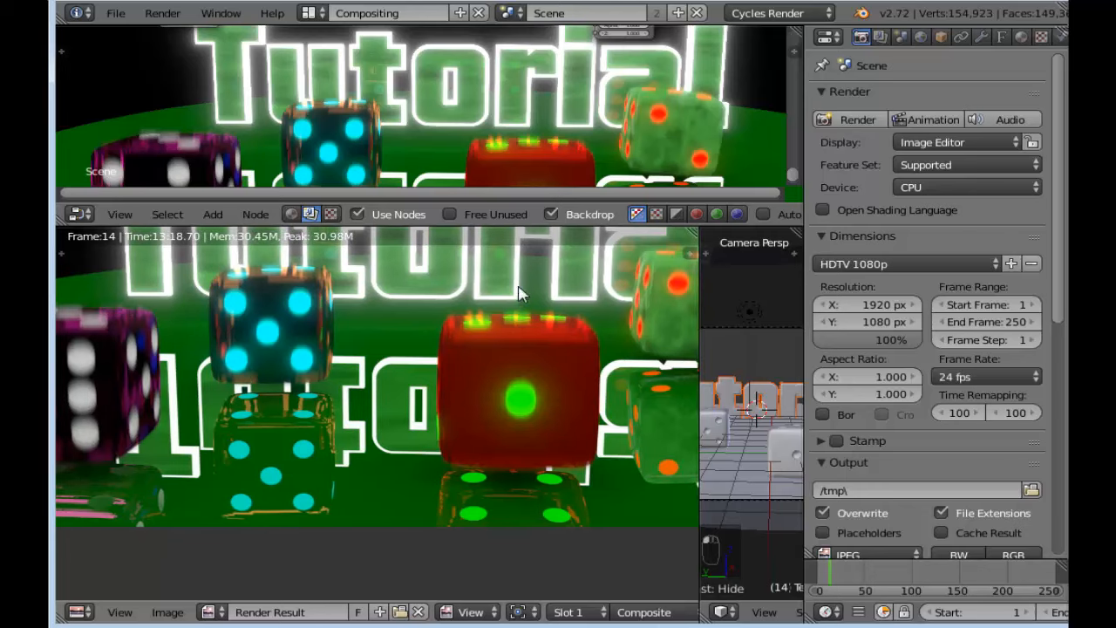
{"action": "middle_click_drag", "start_coordinate": [527, 292], "coordinate": [317, 312]}
{"action": "scroll", "coordinate": [317, 312], "scroll_direction": "up", "scroll_amount": 2}
{"action": "middle_click_drag", "start_coordinate": [393, 301], "coordinate": [428, 414]}
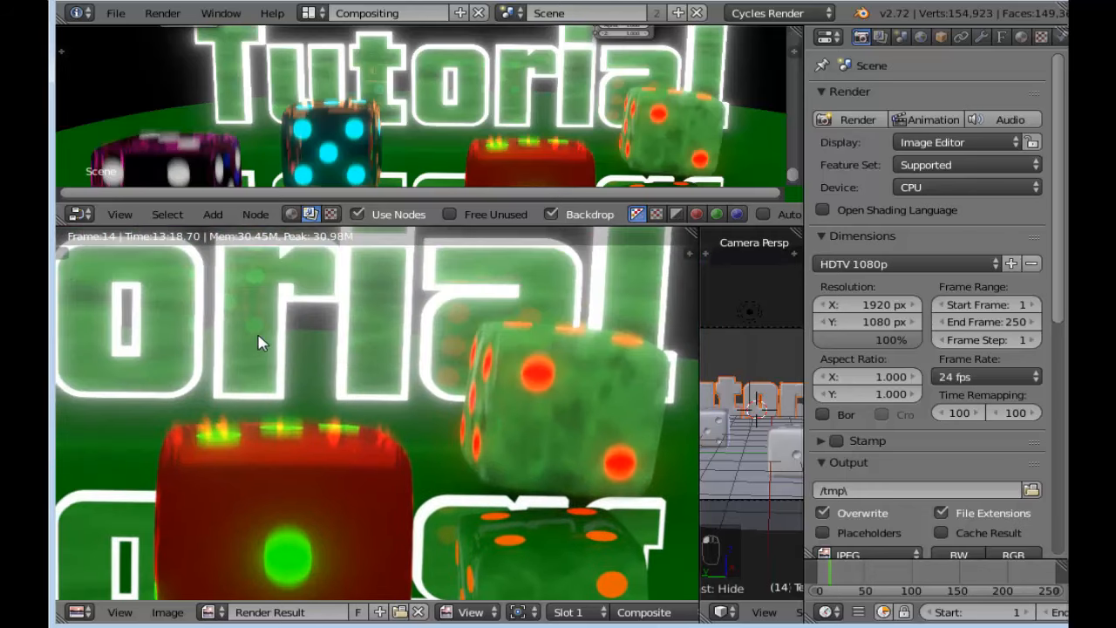
{"action": "scroll", "coordinate": [259, 342], "scroll_direction": "down", "scroll_amount": 1}
{"action": "middle_click_drag", "start_coordinate": [224, 331], "coordinate": [553, 319]}
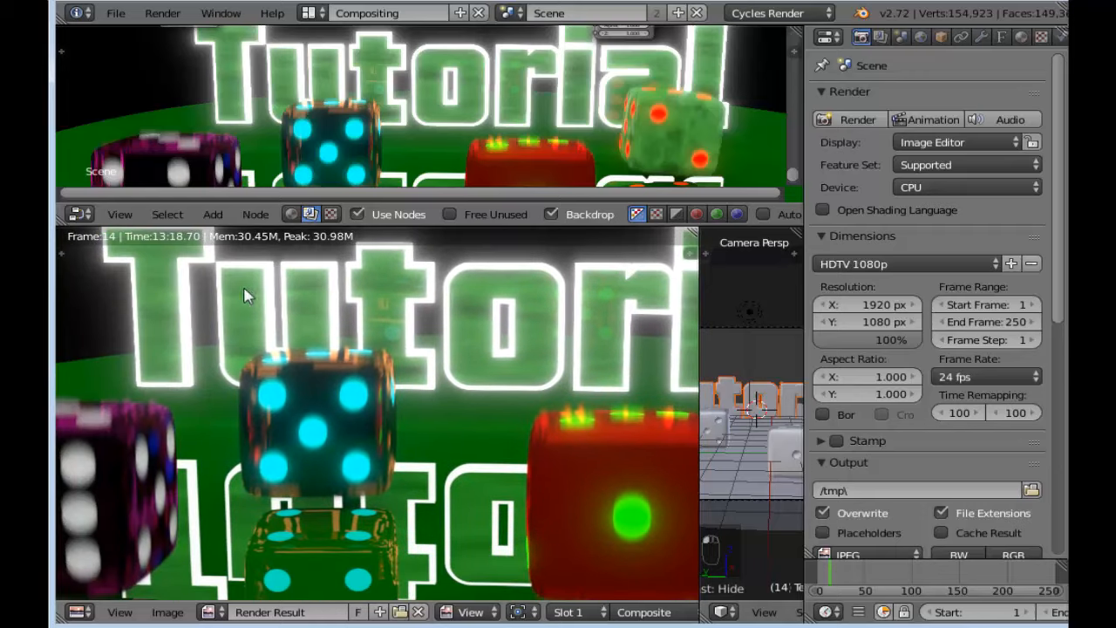
{"action": "middle_click_drag", "start_coordinate": [244, 289], "coordinate": [215, 239]}
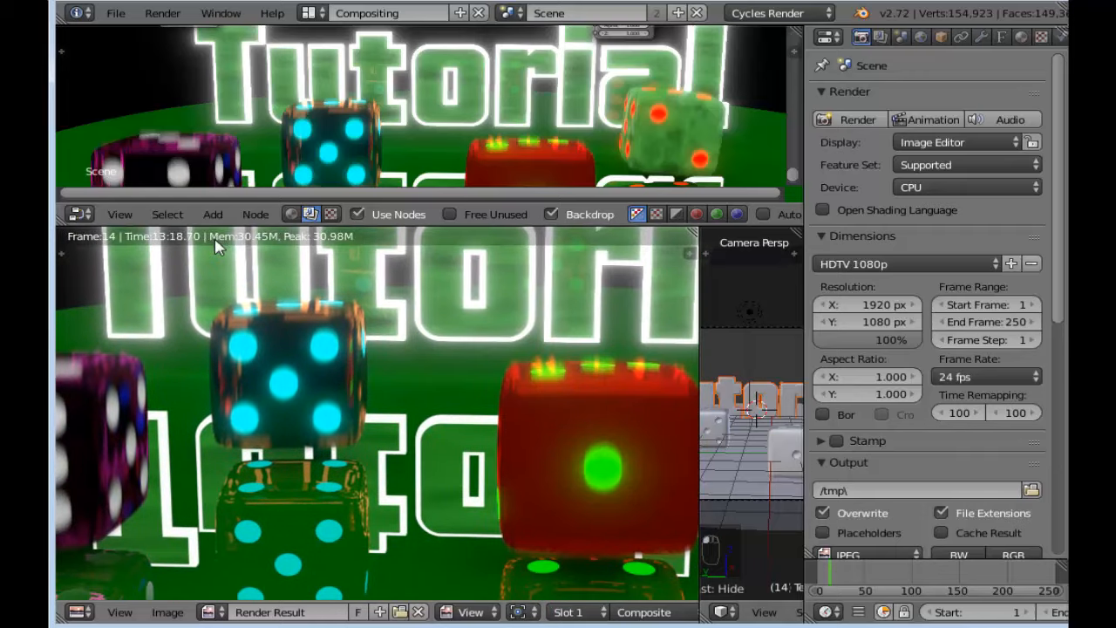
{"action": "scroll", "coordinate": [222, 261], "scroll_direction": "down", "scroll_amount": 4}
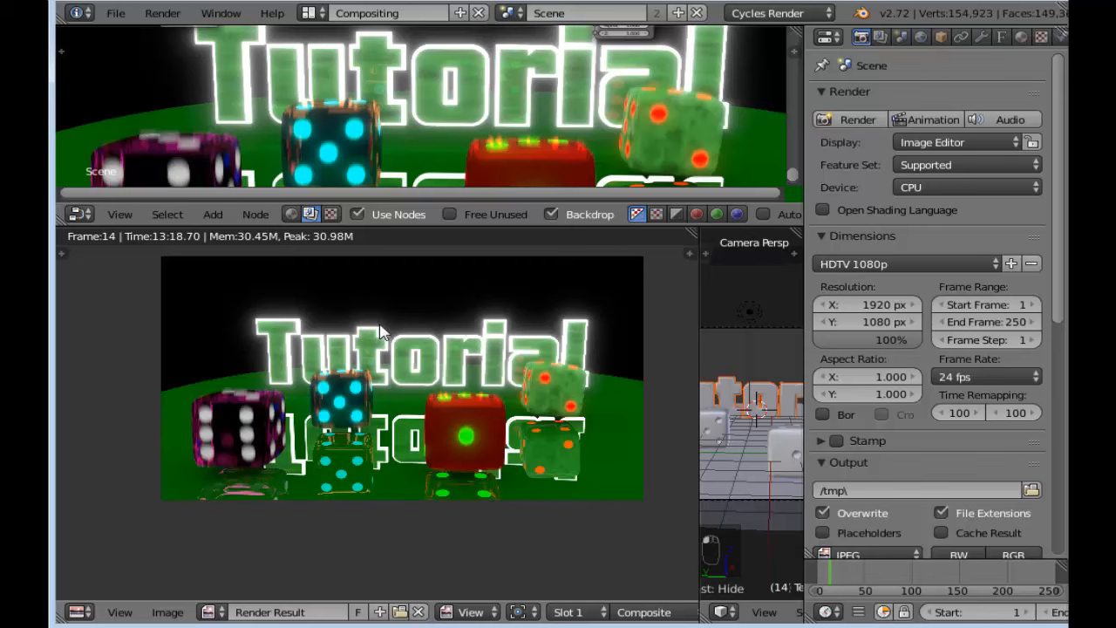
{"action": "scroll", "coordinate": [392, 331], "scroll_direction": "up", "scroll_amount": 1}
{"action": "middle_click_drag", "start_coordinate": [459, 321], "coordinate": [425, 320]}
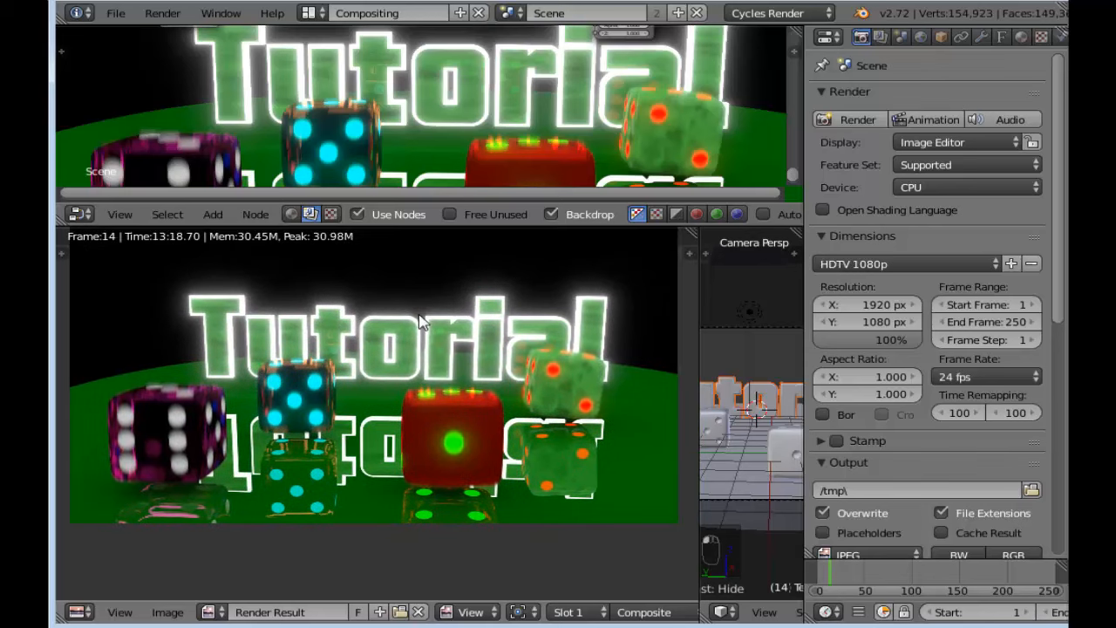
{"action": "scroll", "coordinate": [419, 323], "scroll_direction": "up", "scroll_amount": 1}
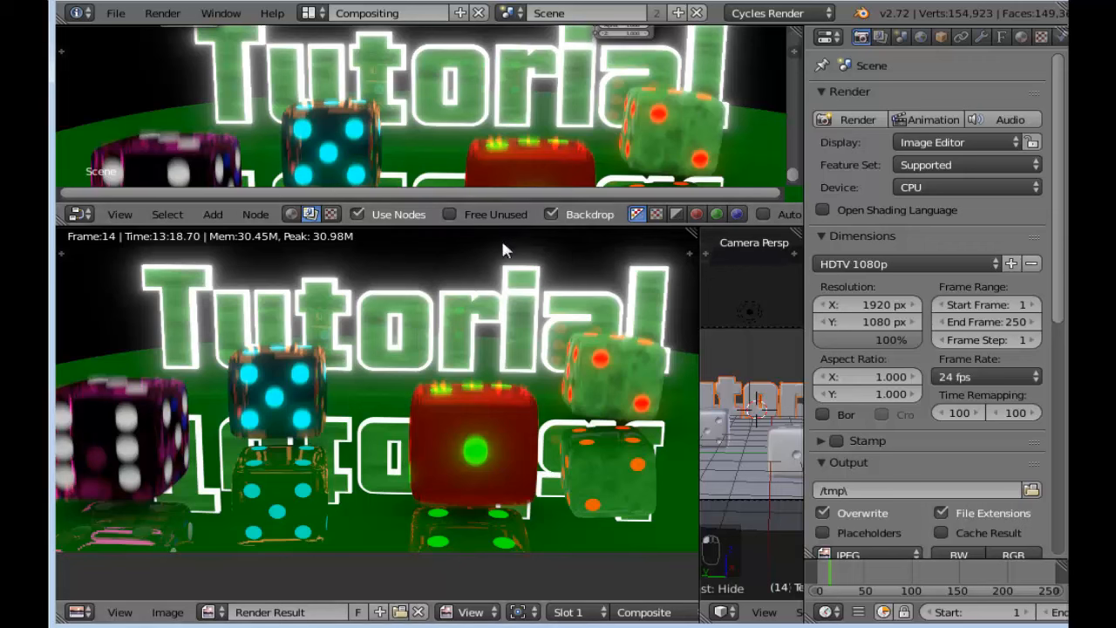
{"action": "left_click_drag", "start_coordinate": [509, 235], "coordinate": [509, 372]}
{"action": "scroll", "coordinate": [399, 174], "scroll_direction": "down", "scroll_amount": 1}
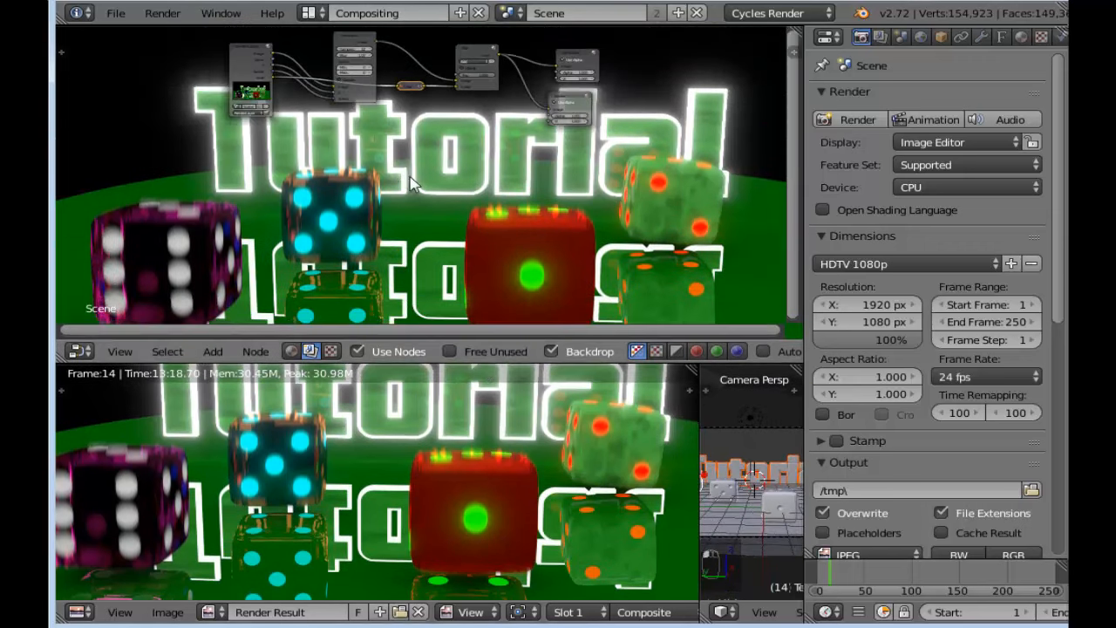